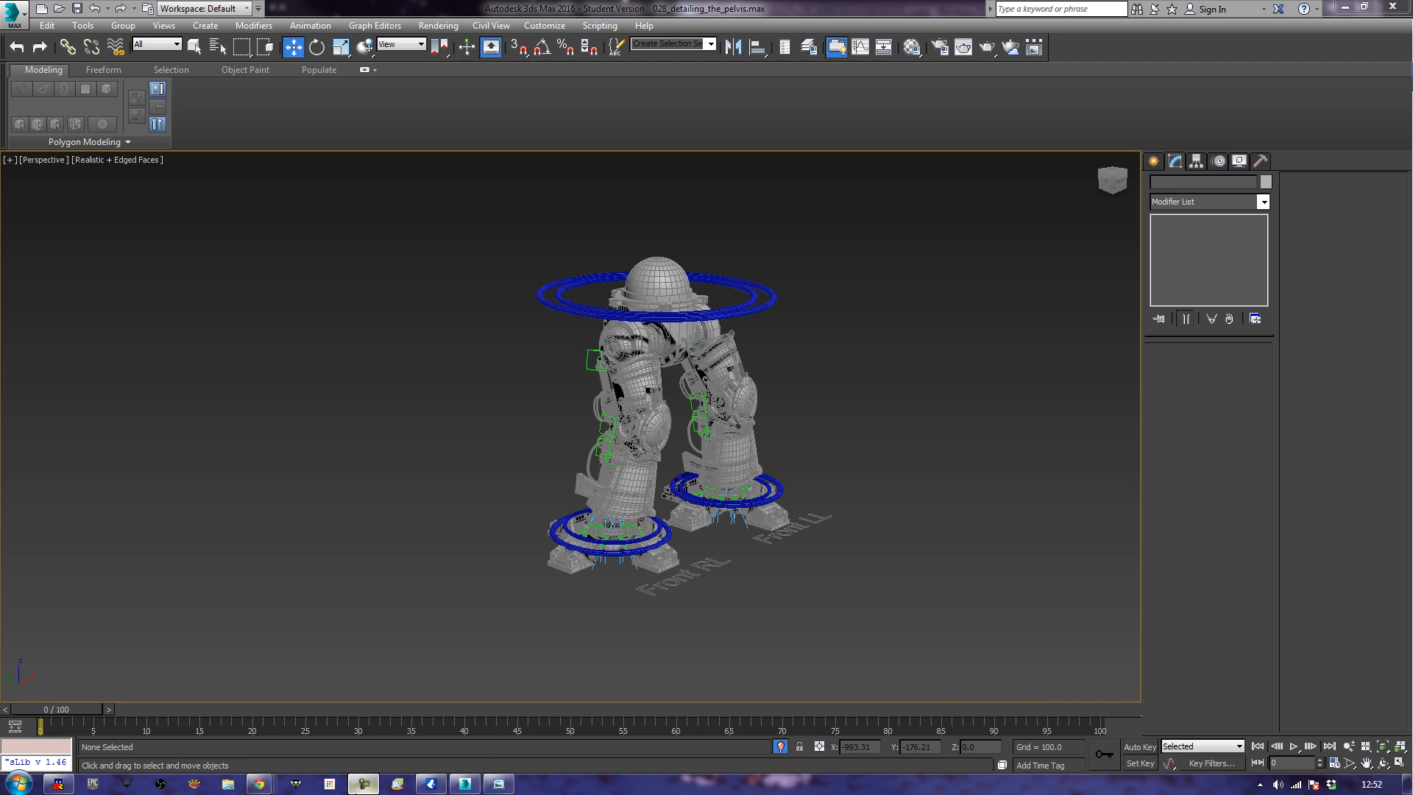
click(499, 784)
drag(896, 15, 1412, 23)
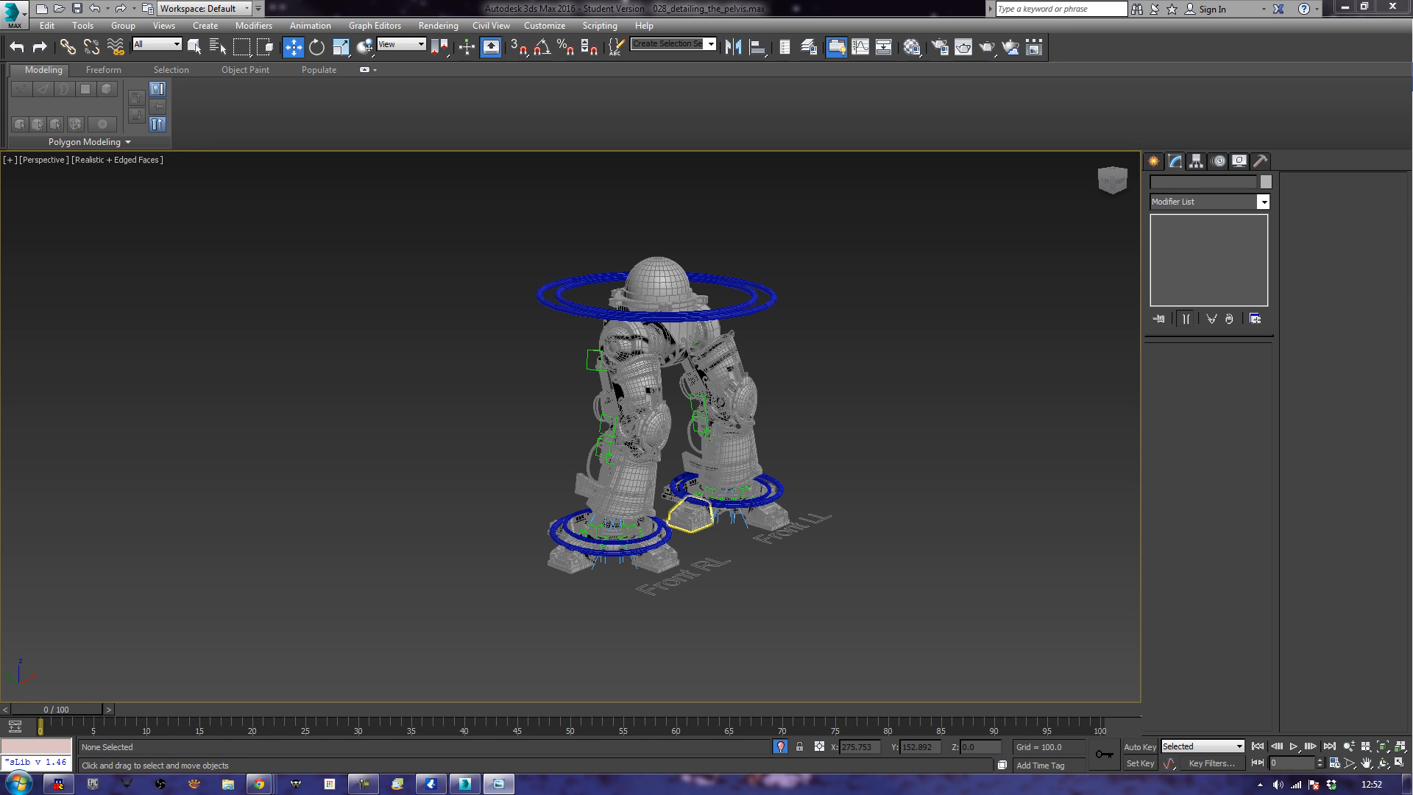
In the Left view, create a box beside the robot's legs, about 348 long, 402 wide and 341 high.
alt+middle_drag(836, 355, 887, 464)
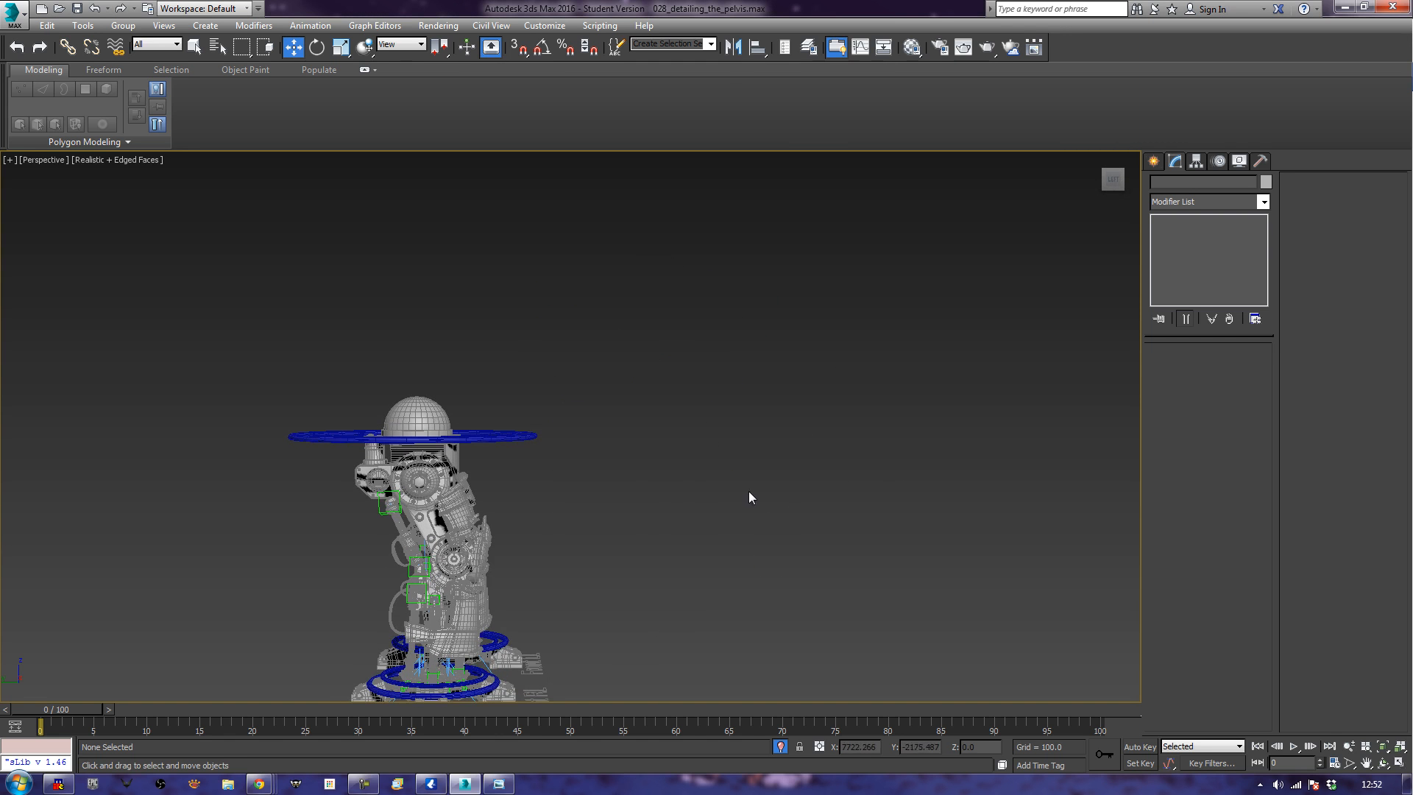
key(l)
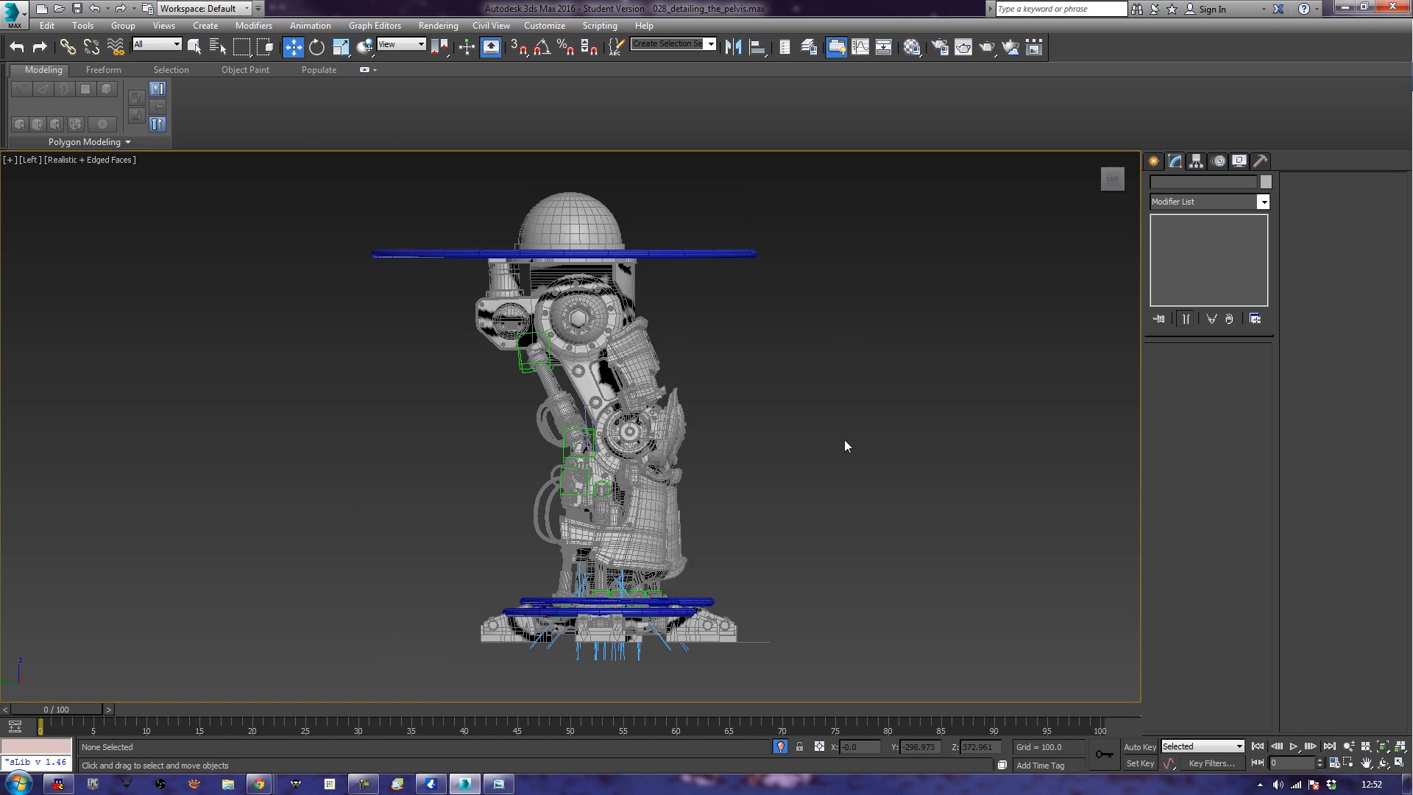
scroll(869, 412, down, 5)
middle_drag(934, 338, 758, 429)
click(1153, 160)
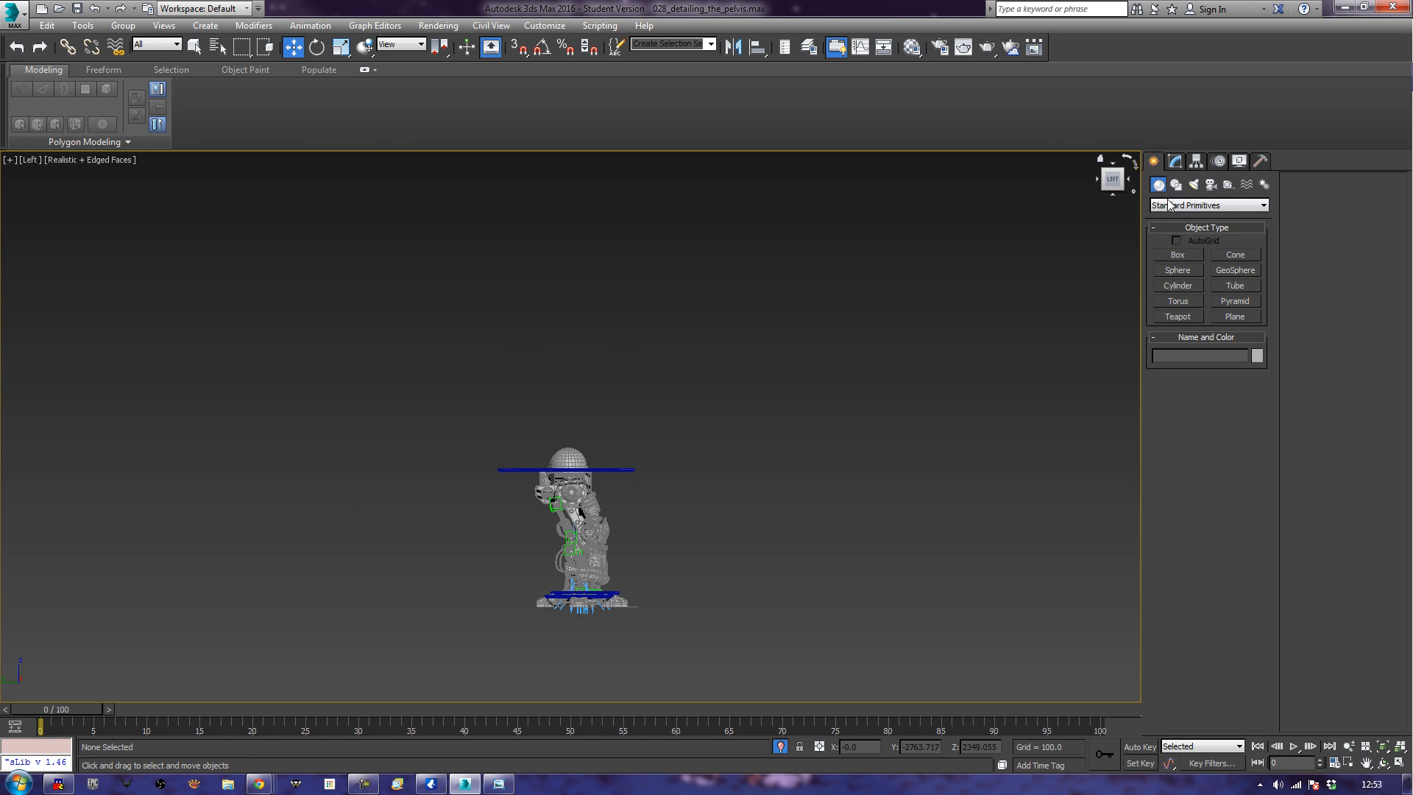
click(1177, 255)
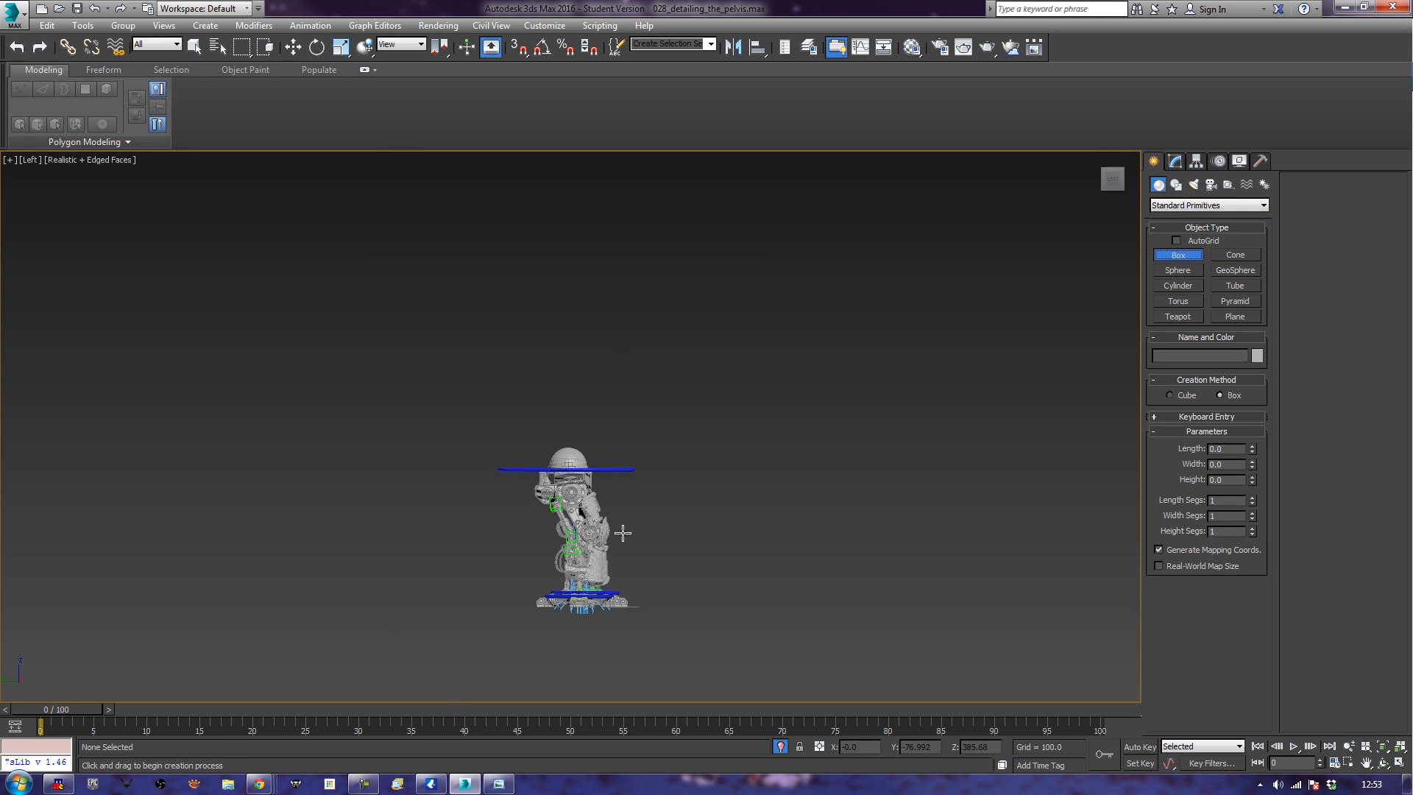
drag(622, 543, 702, 473)
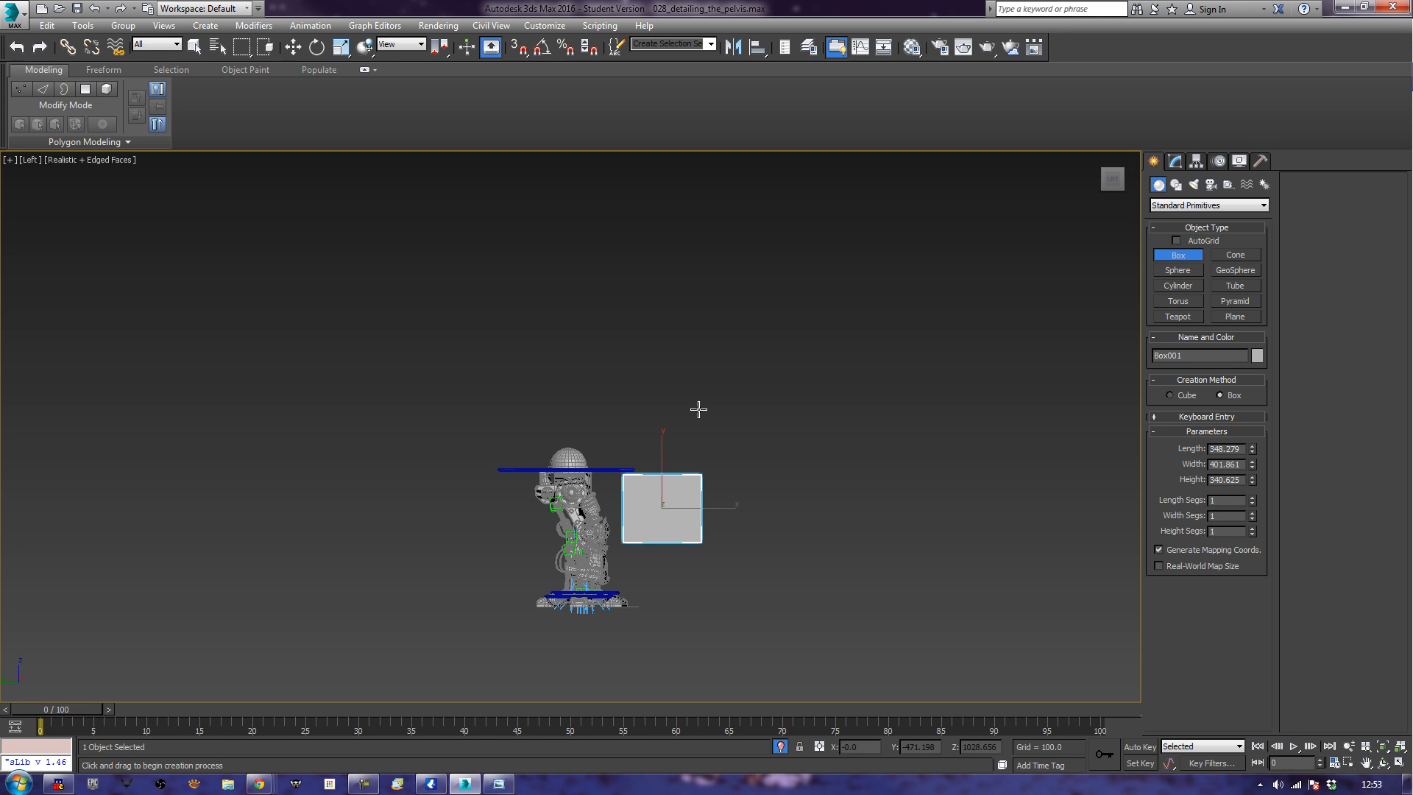
click(698, 409)
Move the box above the robot's pelvis and roughly centre it between the two legs.
key(w)
drag(679, 483, 583, 407)
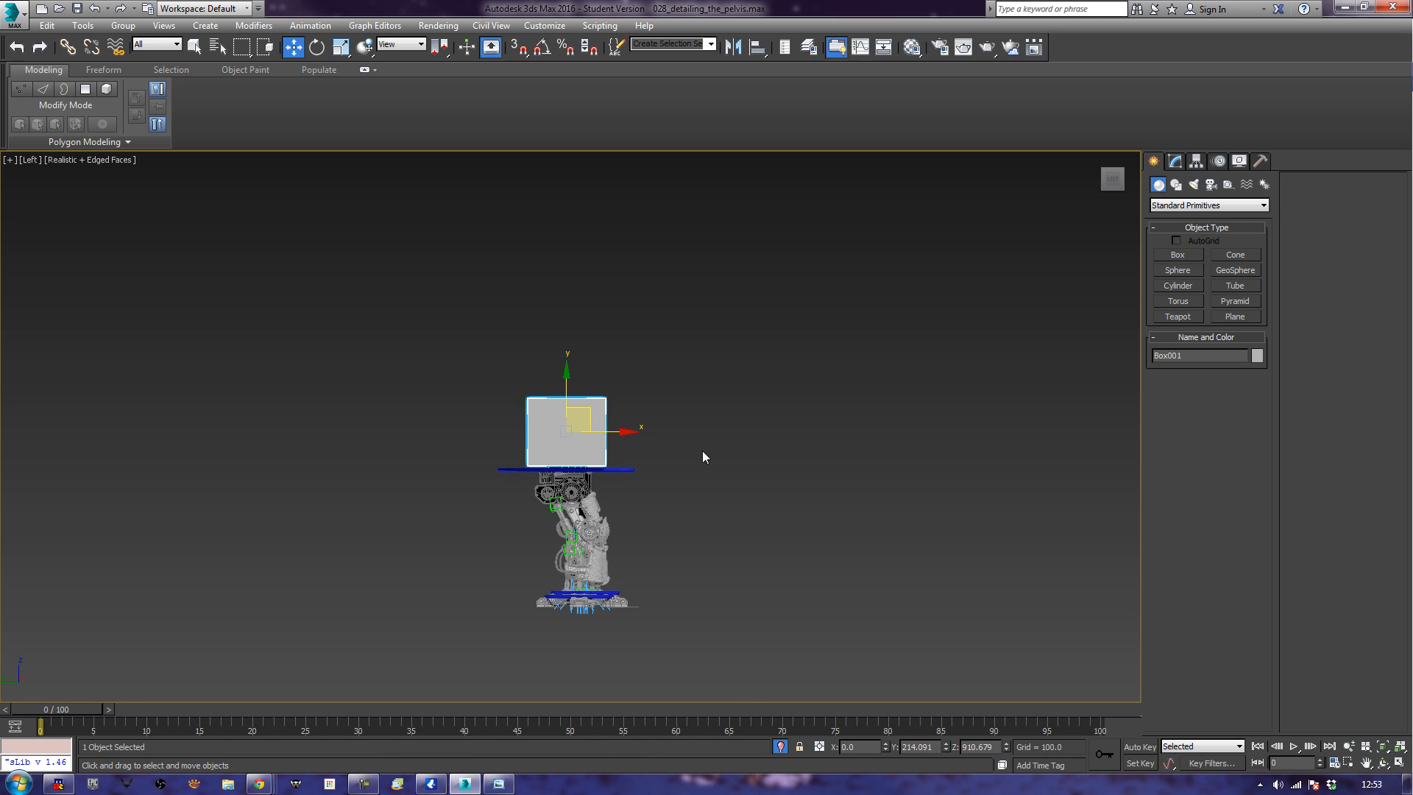
key(p)
alt+middle_drag(824, 470, 664, 485)
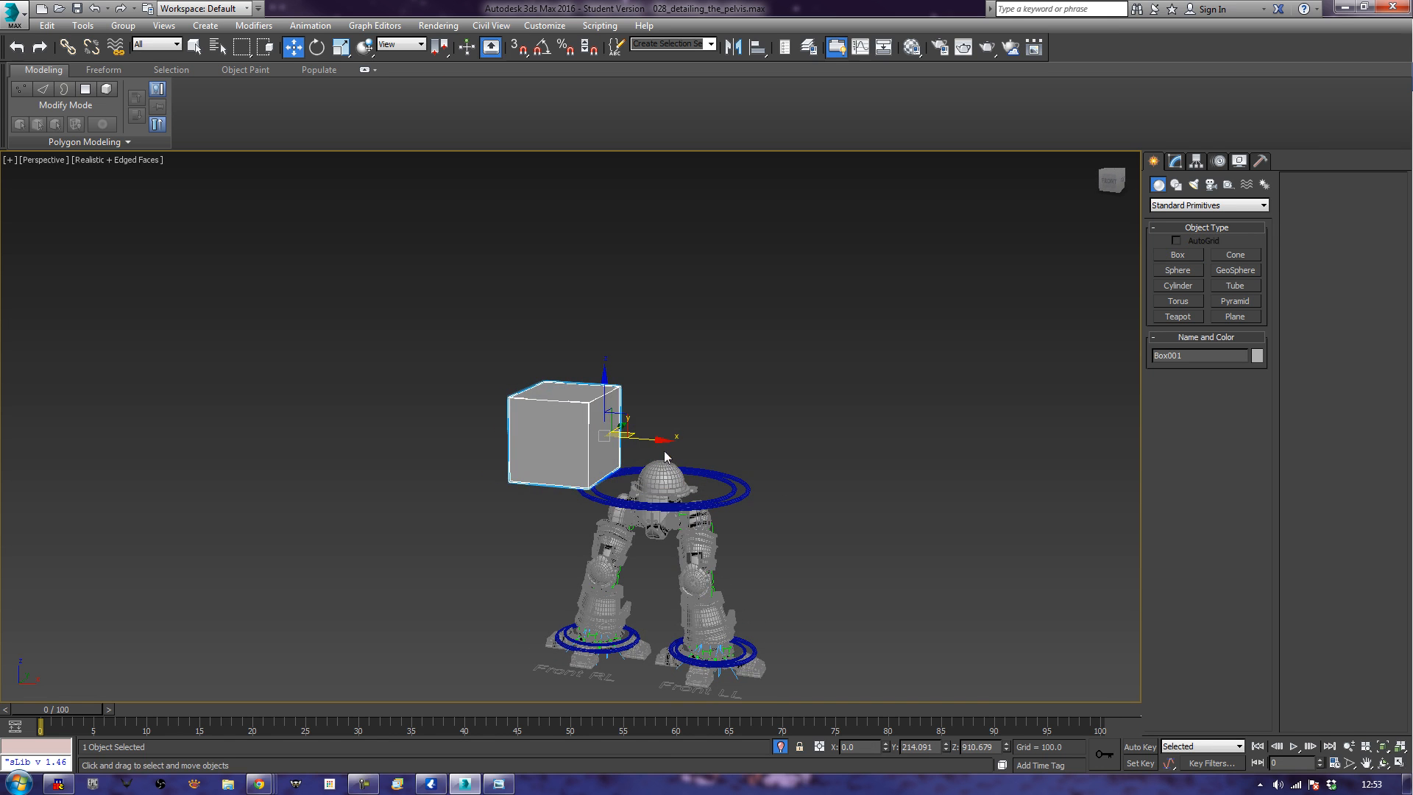
drag(659, 436, 744, 454)
alt+middle_drag(649, 574, 691, 543)
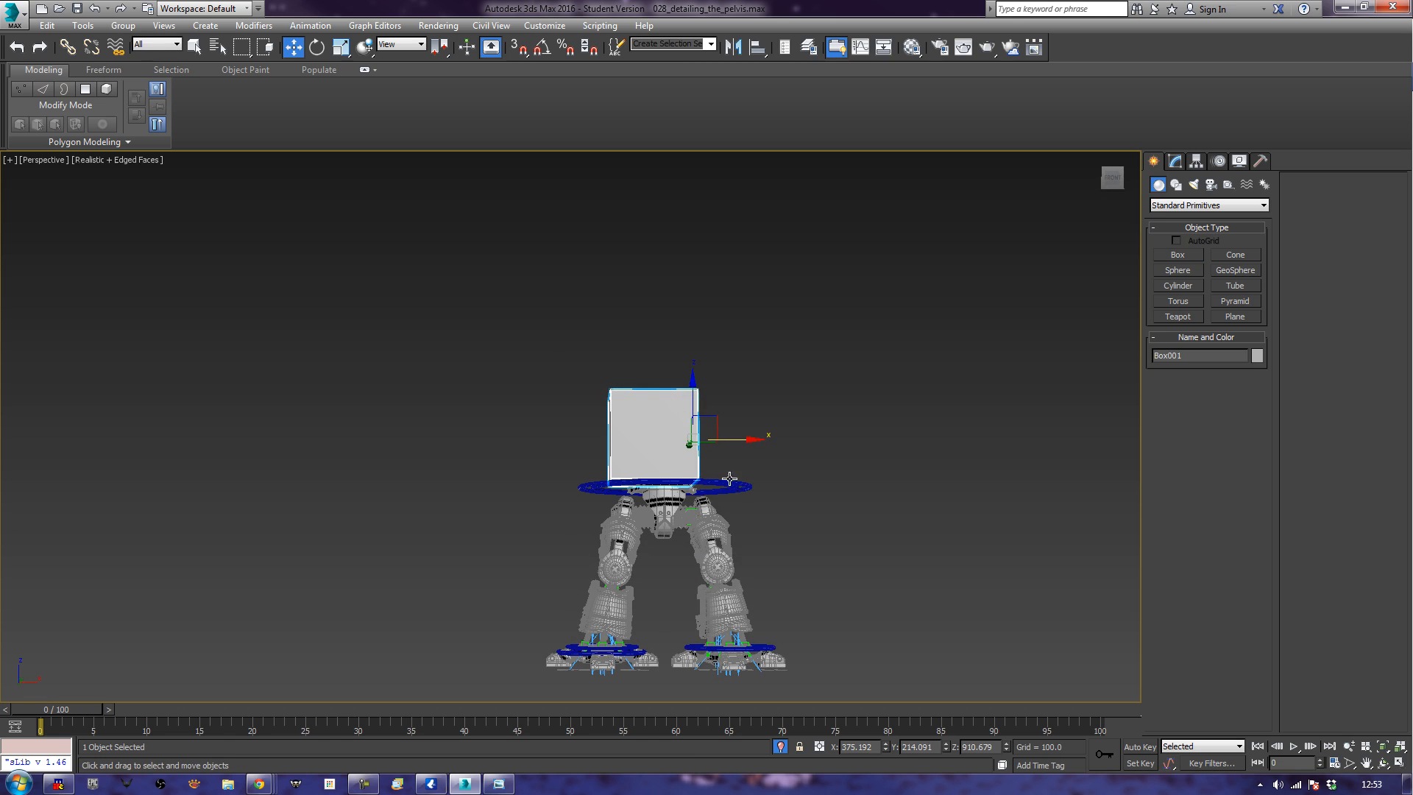
drag(755, 439, 767, 444)
alt+middle_drag(770, 510, 766, 518)
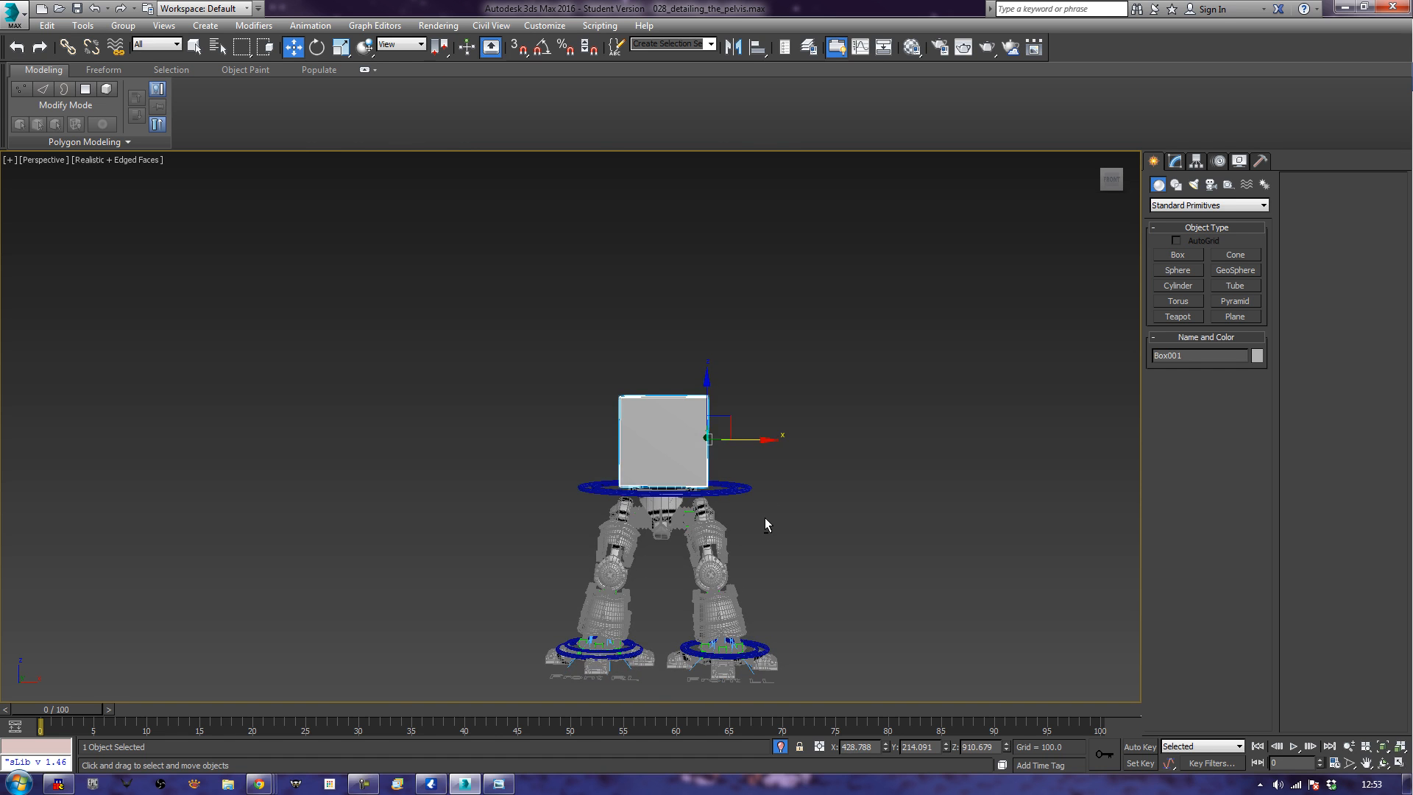
Nudge the box slightly along X in the Front view to centre it over the pelvis.
key(f)
key(z)
scroll(725, 450, down, 2)
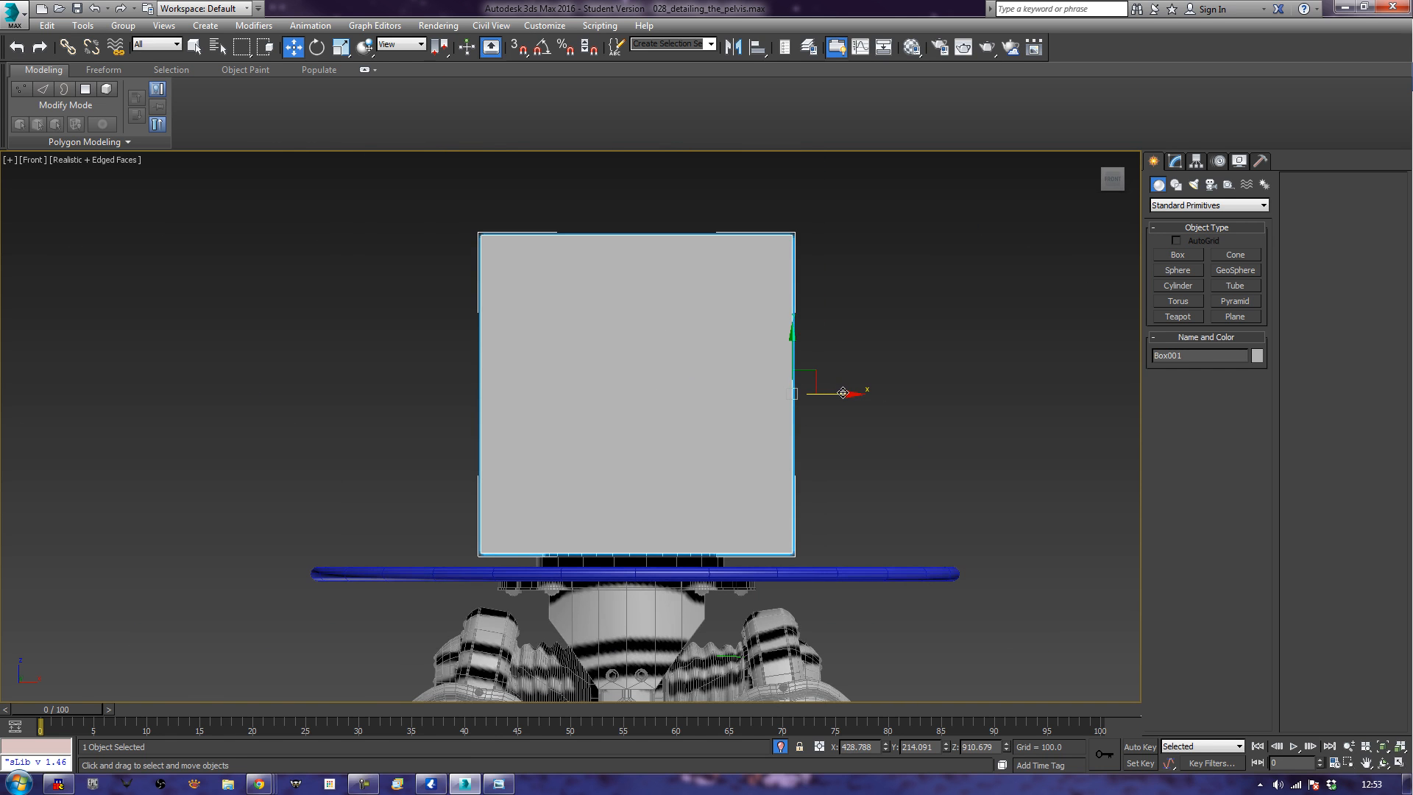
drag(843, 392, 840, 395)
scroll(833, 407, down, 5)
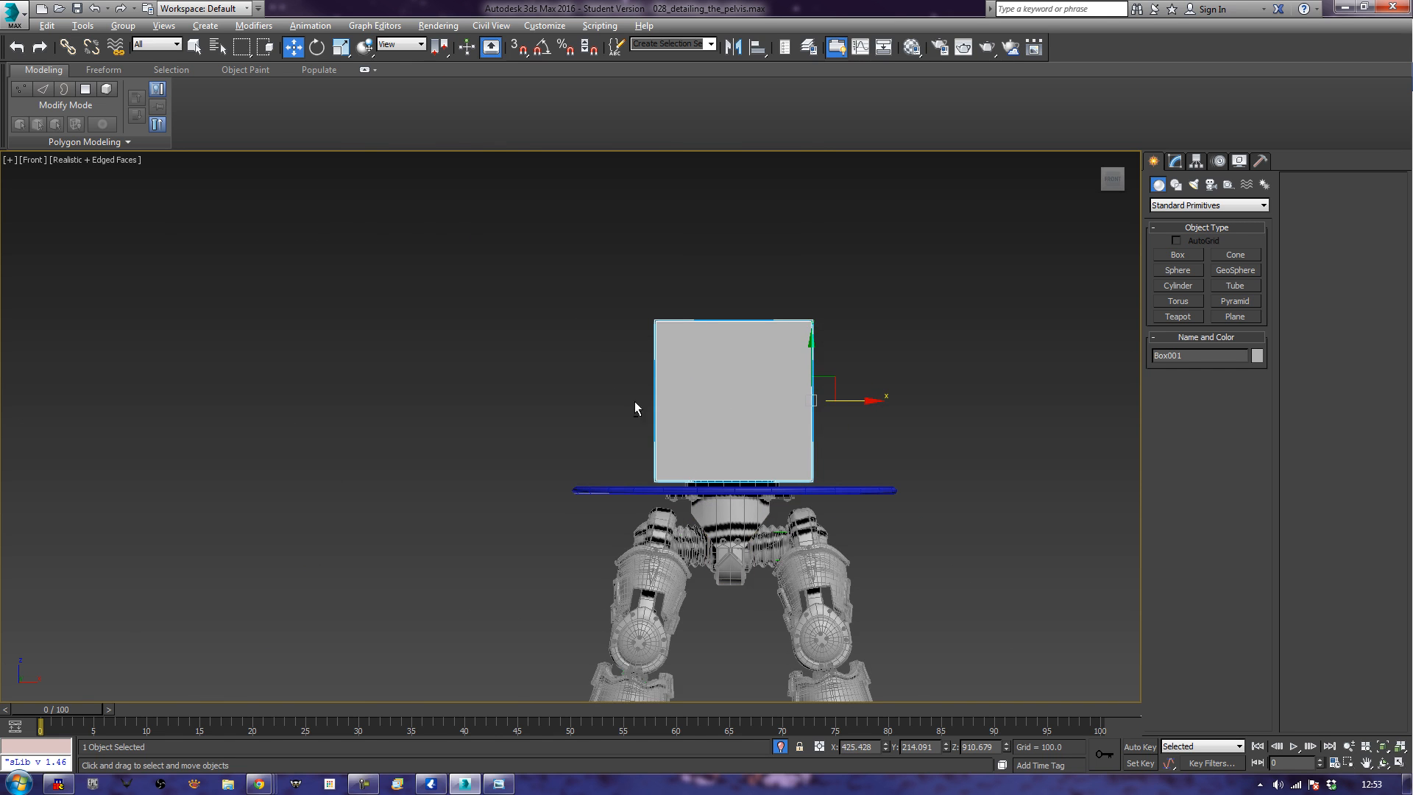
Convert the box above the pelvis to an Editable Poly.
key(p)
scroll(658, 407, up, 6)
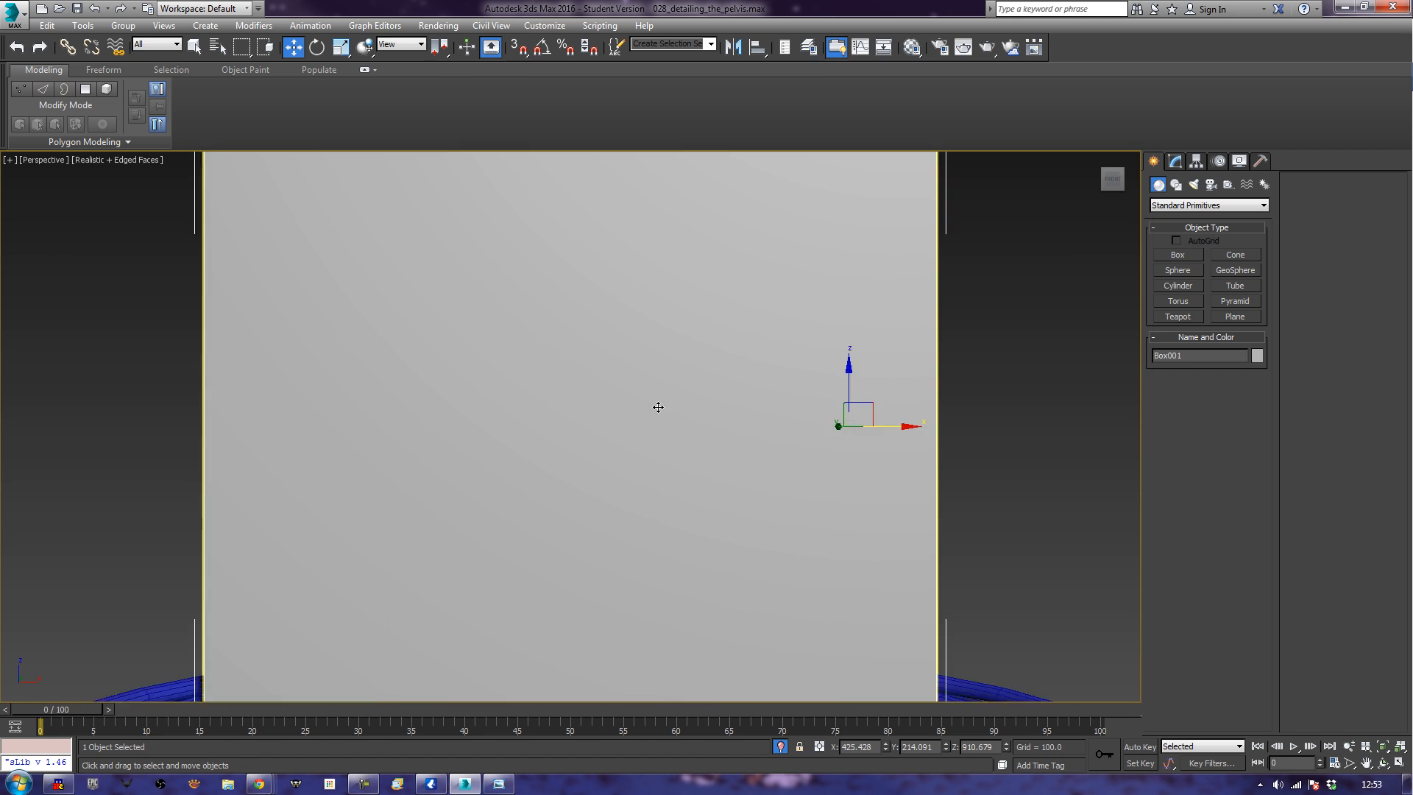
scroll(658, 407, down, 6)
alt+middle_drag(648, 403, 659, 427)
right_click(659, 427)
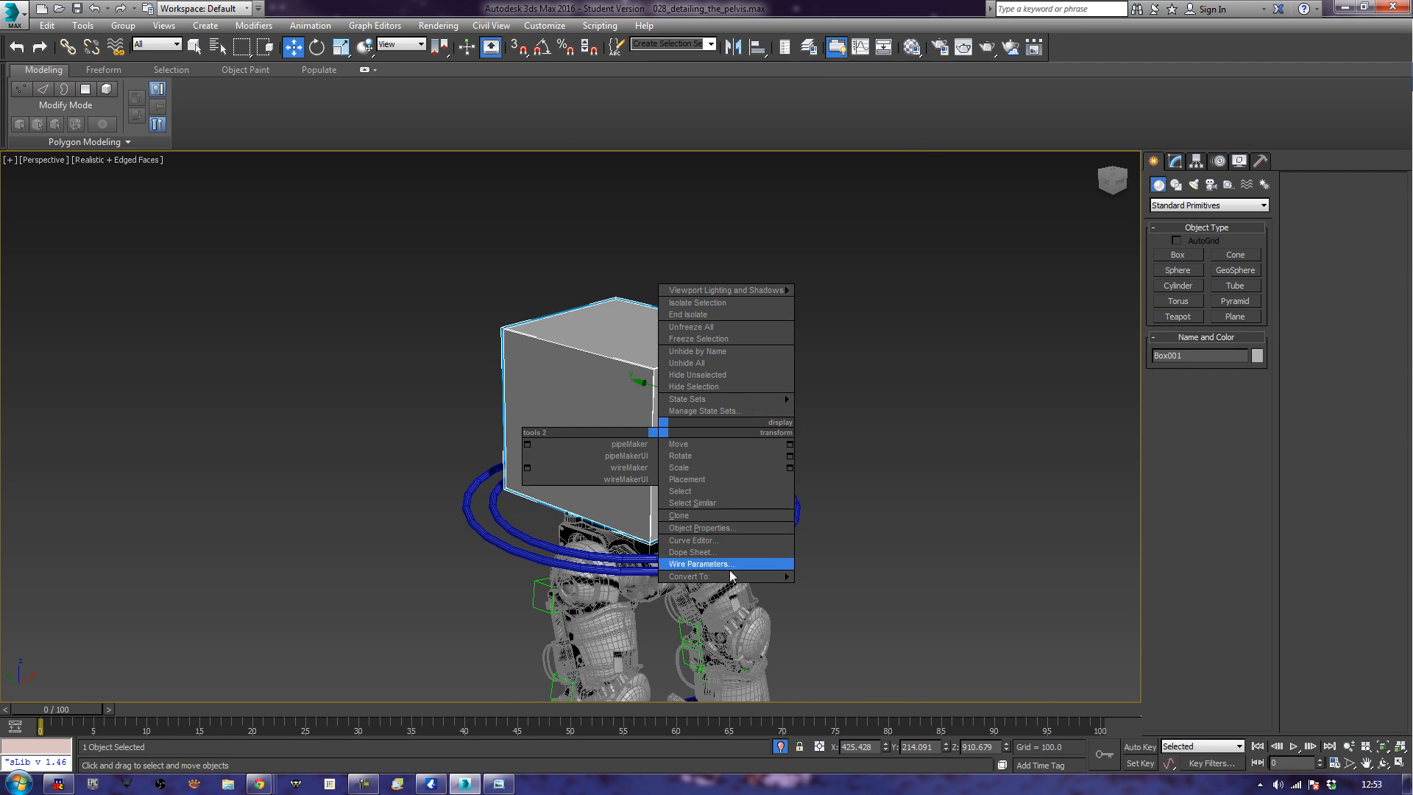
mouse_move(765, 576)
click(824, 587)
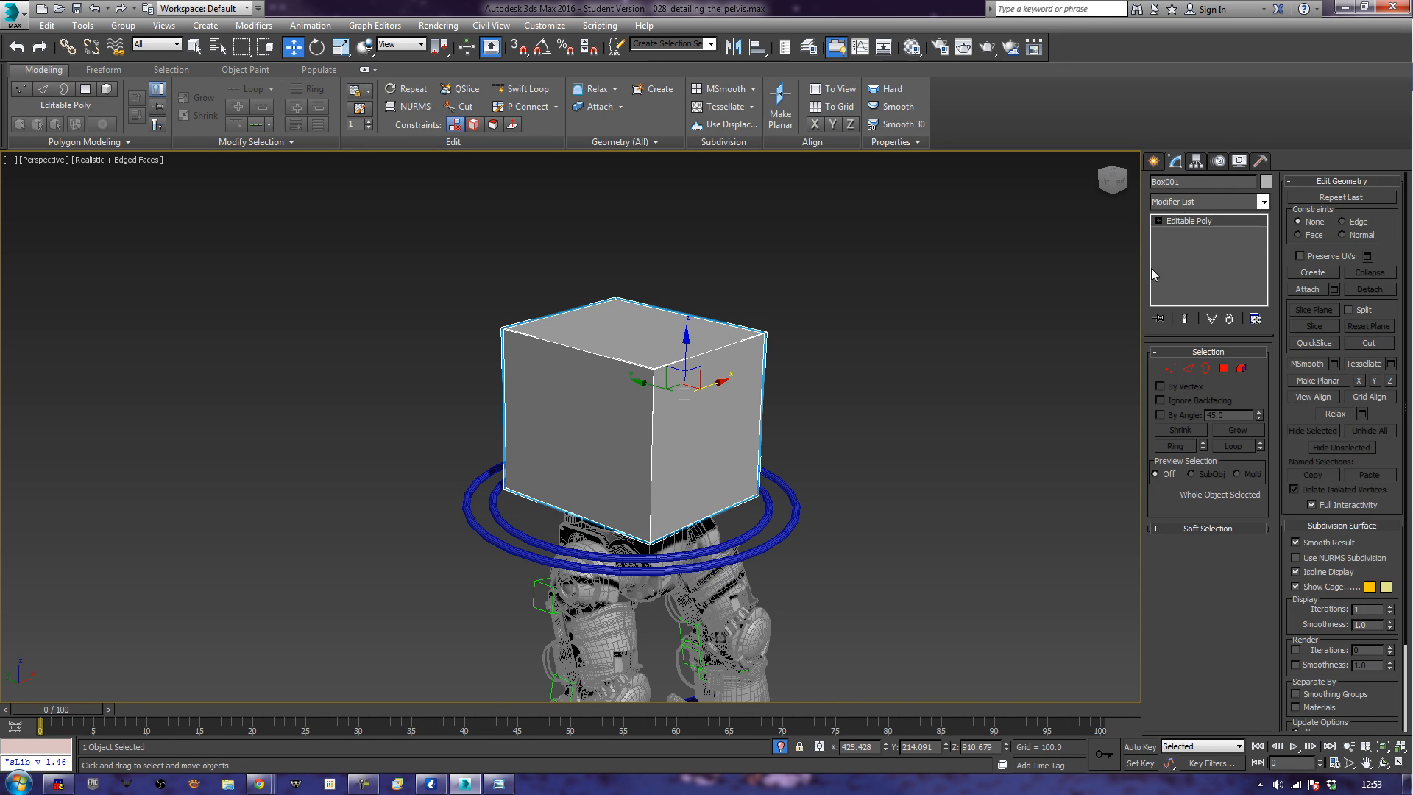
Centre the box's pivot point to the object using Affect Pivot Only.
click(1198, 161)
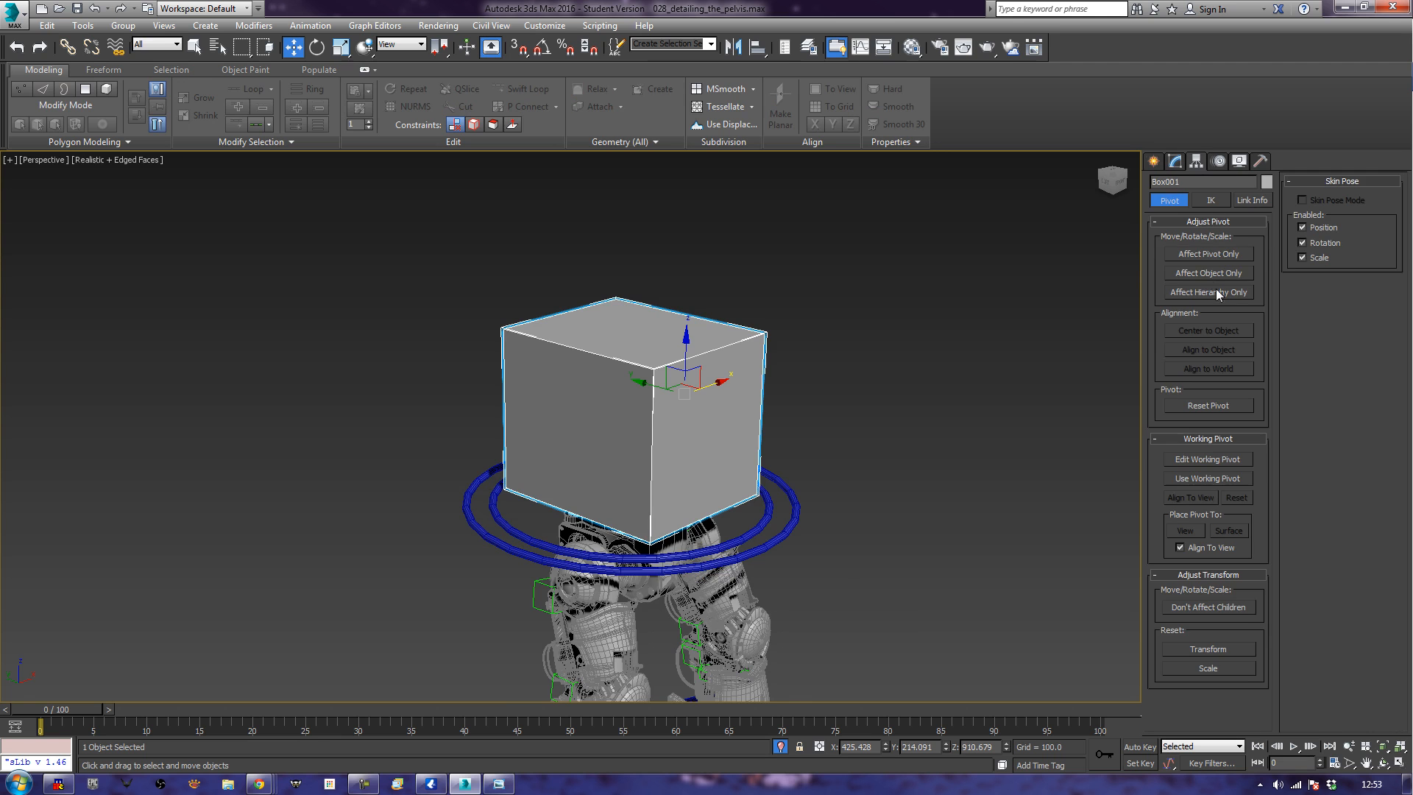
click(1204, 253)
click(1212, 331)
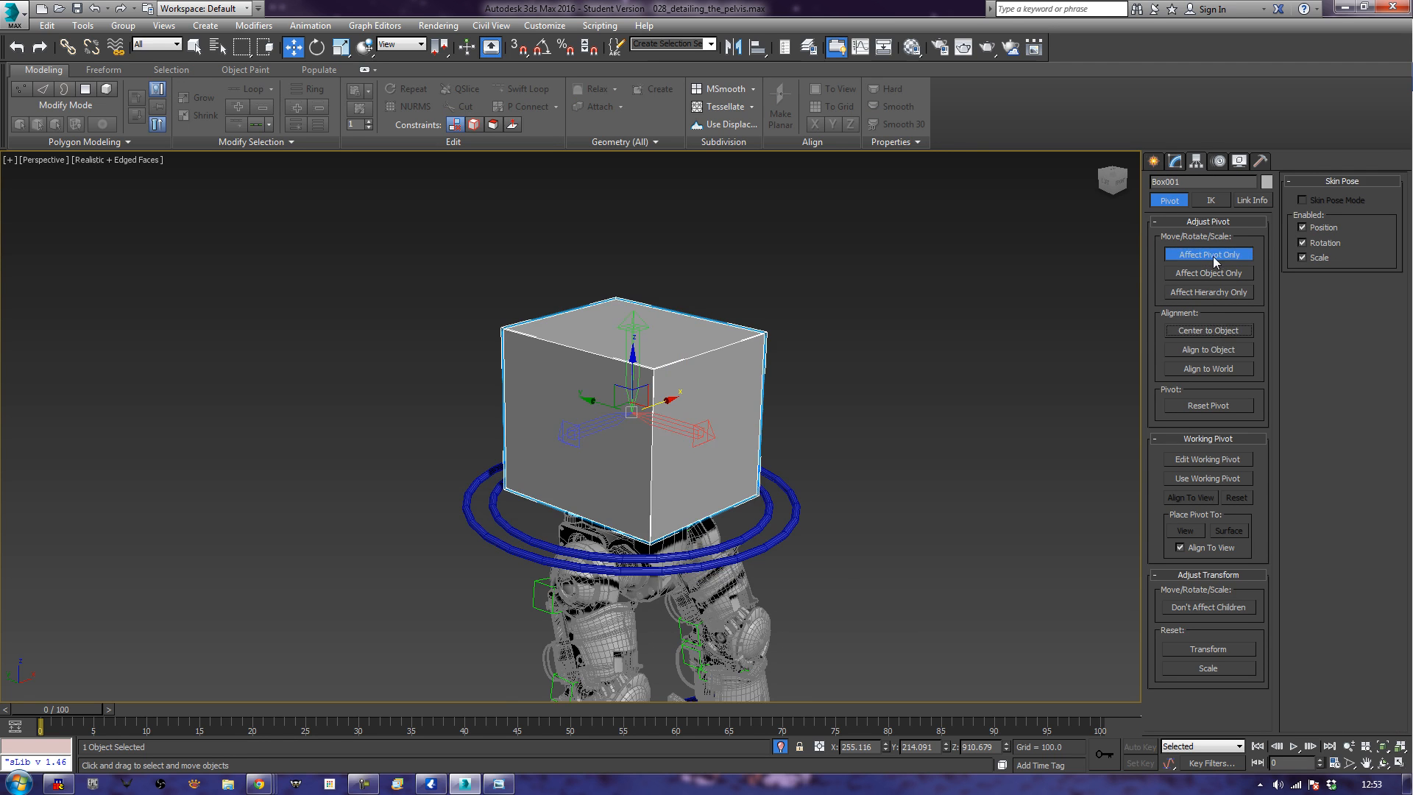
click(1213, 254)
Widen the box sideways to about 116% and convert it to an Editable Poly again.
alt+middle_drag(937, 393, 905, 404)
key(e)
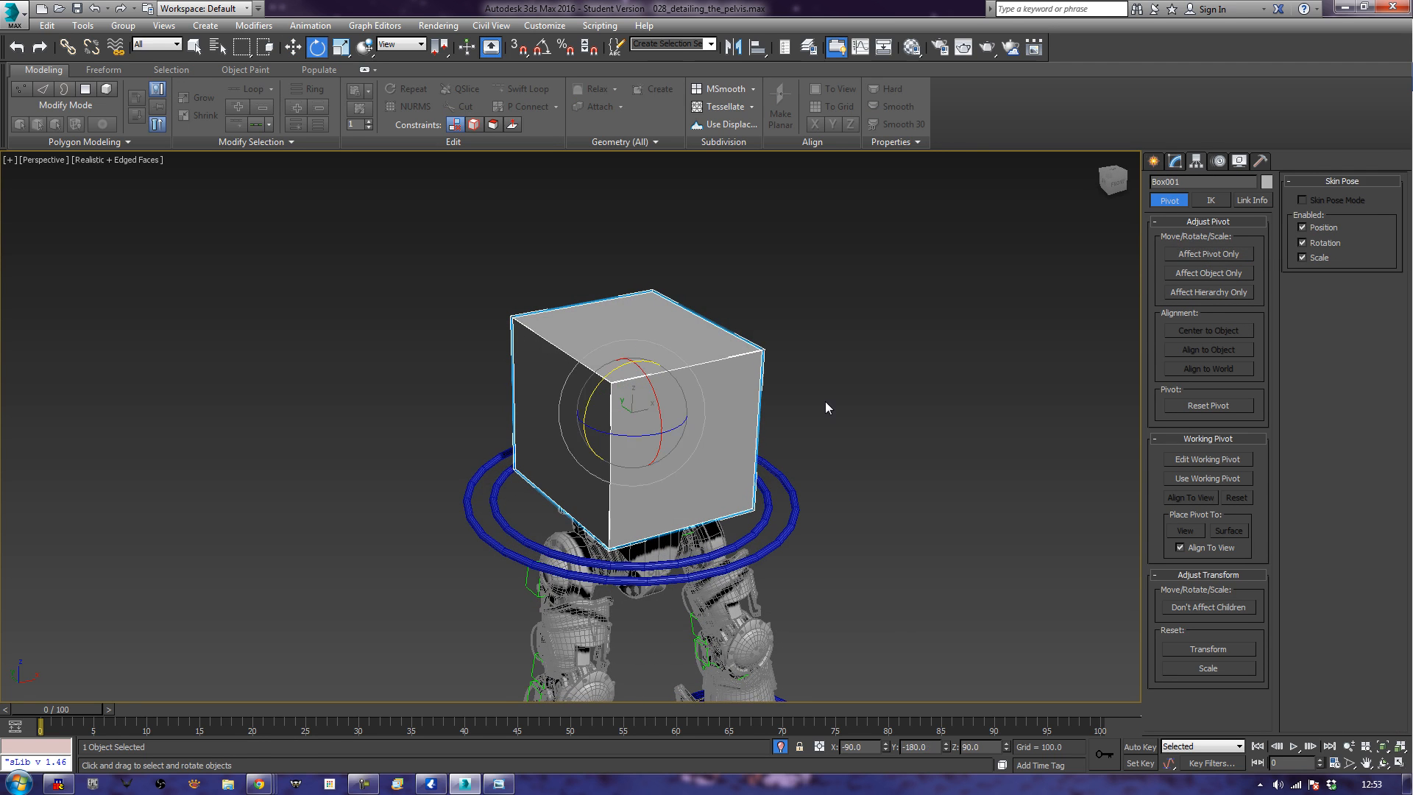
key(r)
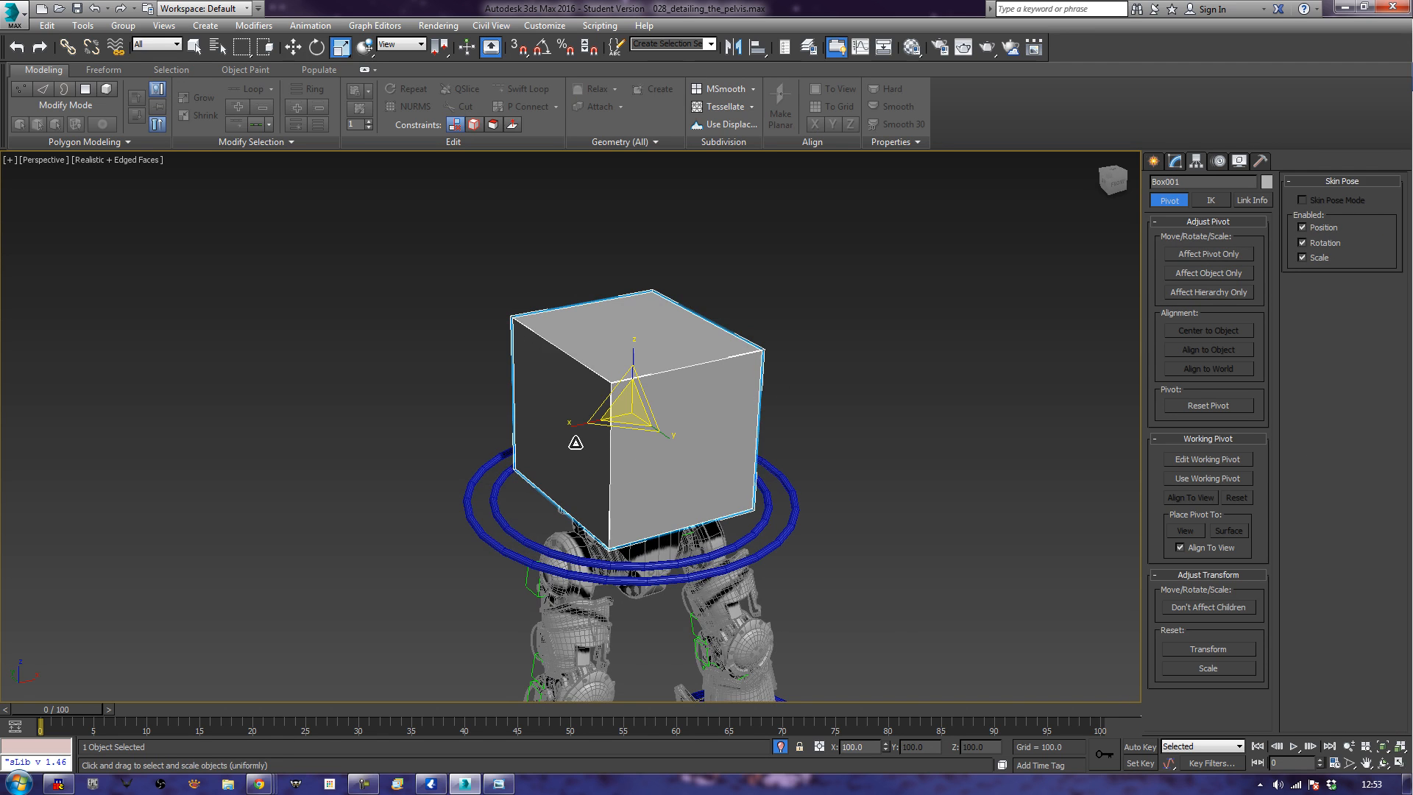
drag(577, 426, 572, 437)
right_click(751, 432)
mouse_move(815, 580)
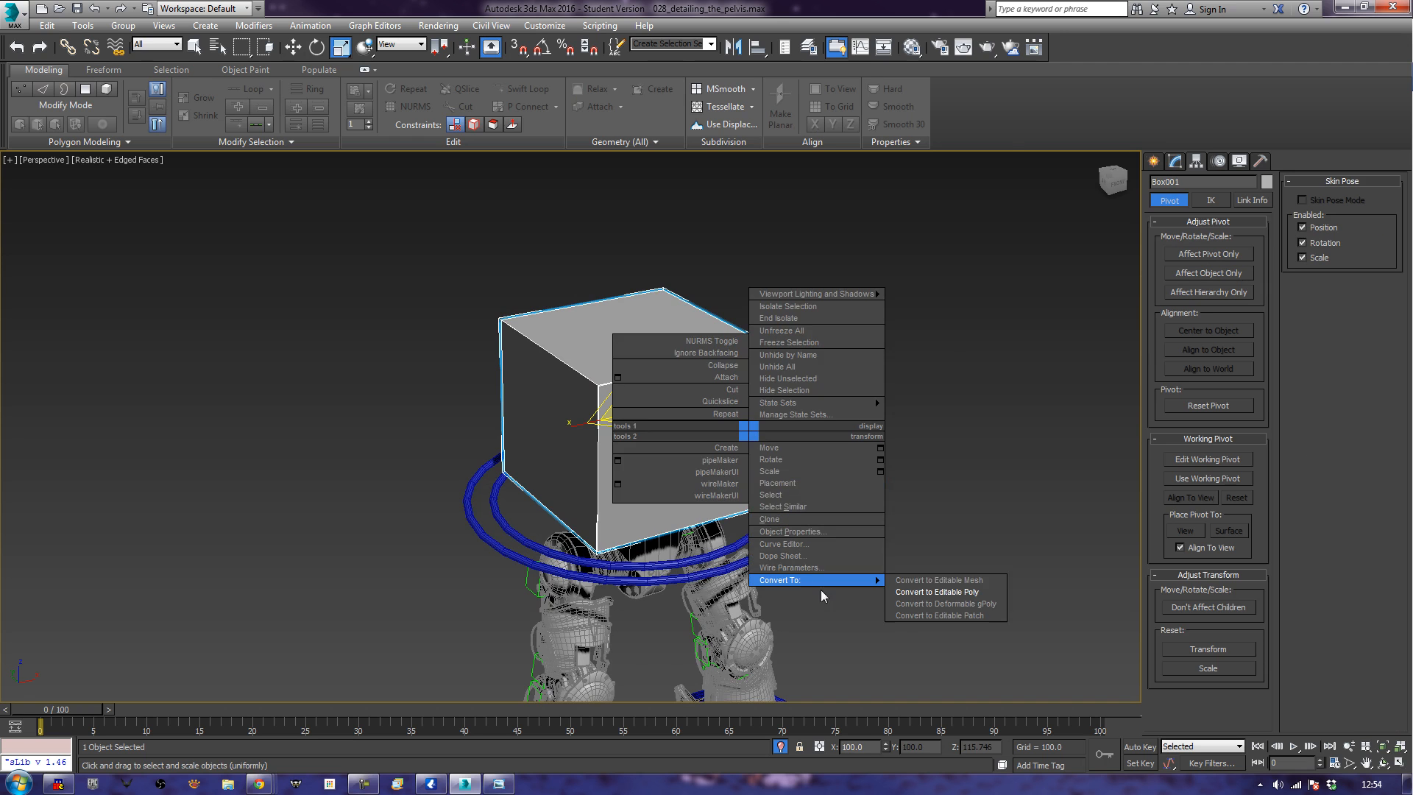
click(921, 591)
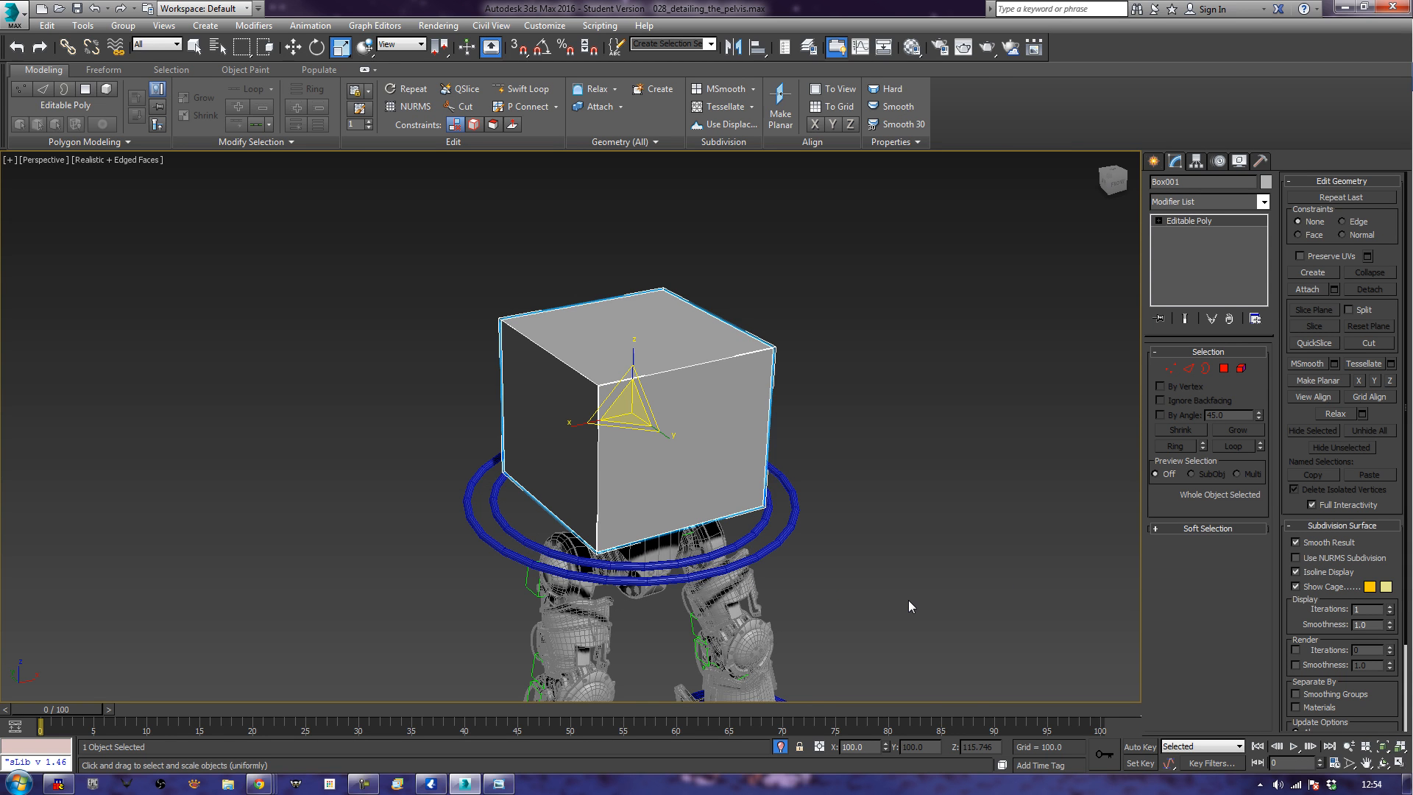
Clone the "Front LL" floor text straight up to about the box's base height as a single independent copy.
alt+middle_drag(493, 504, 567, 506)
scroll(568, 507, down, 4)
alt+middle_drag(757, 528, 732, 487)
scroll(732, 488, up, 3)
scroll(732, 487, up, 3)
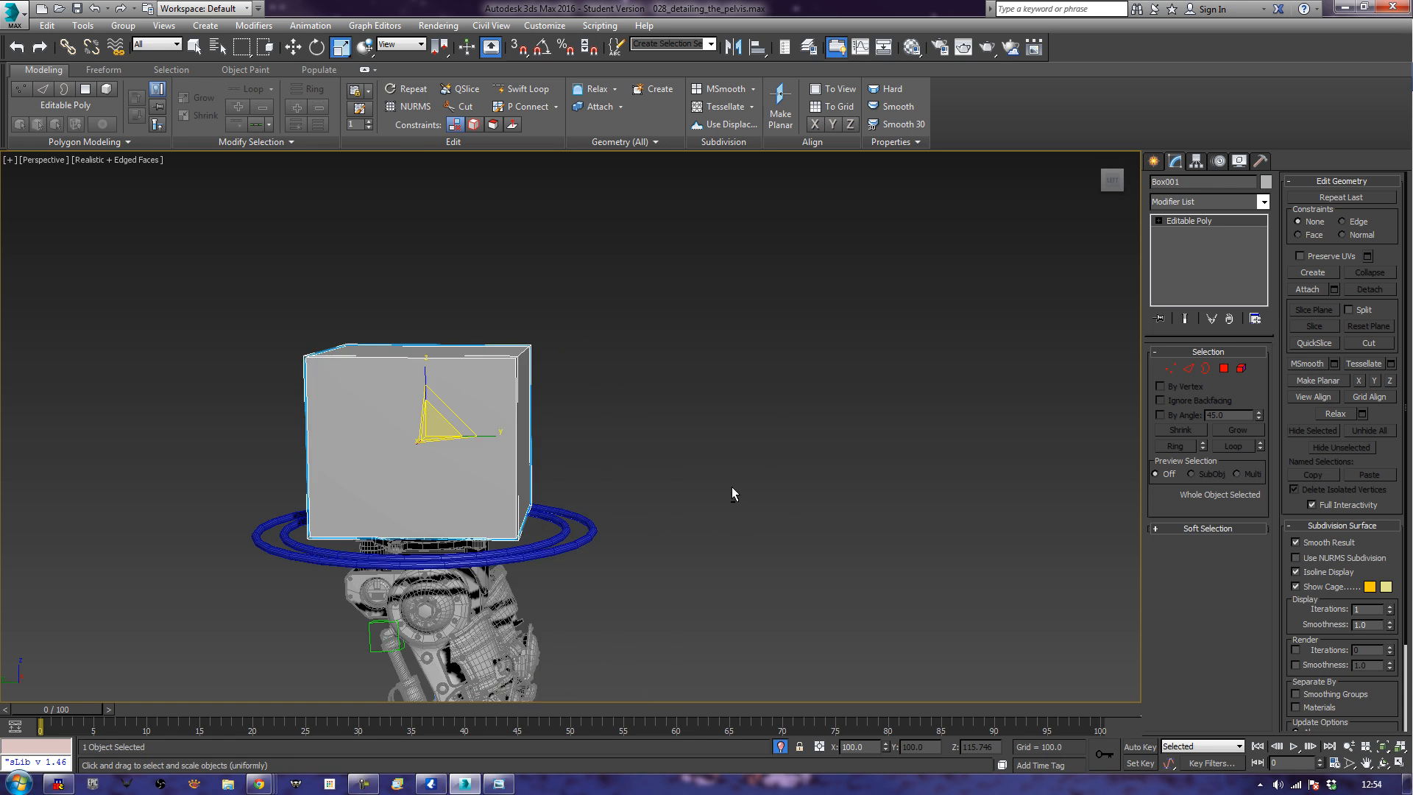
middle_drag(534, 421, 717, 491)
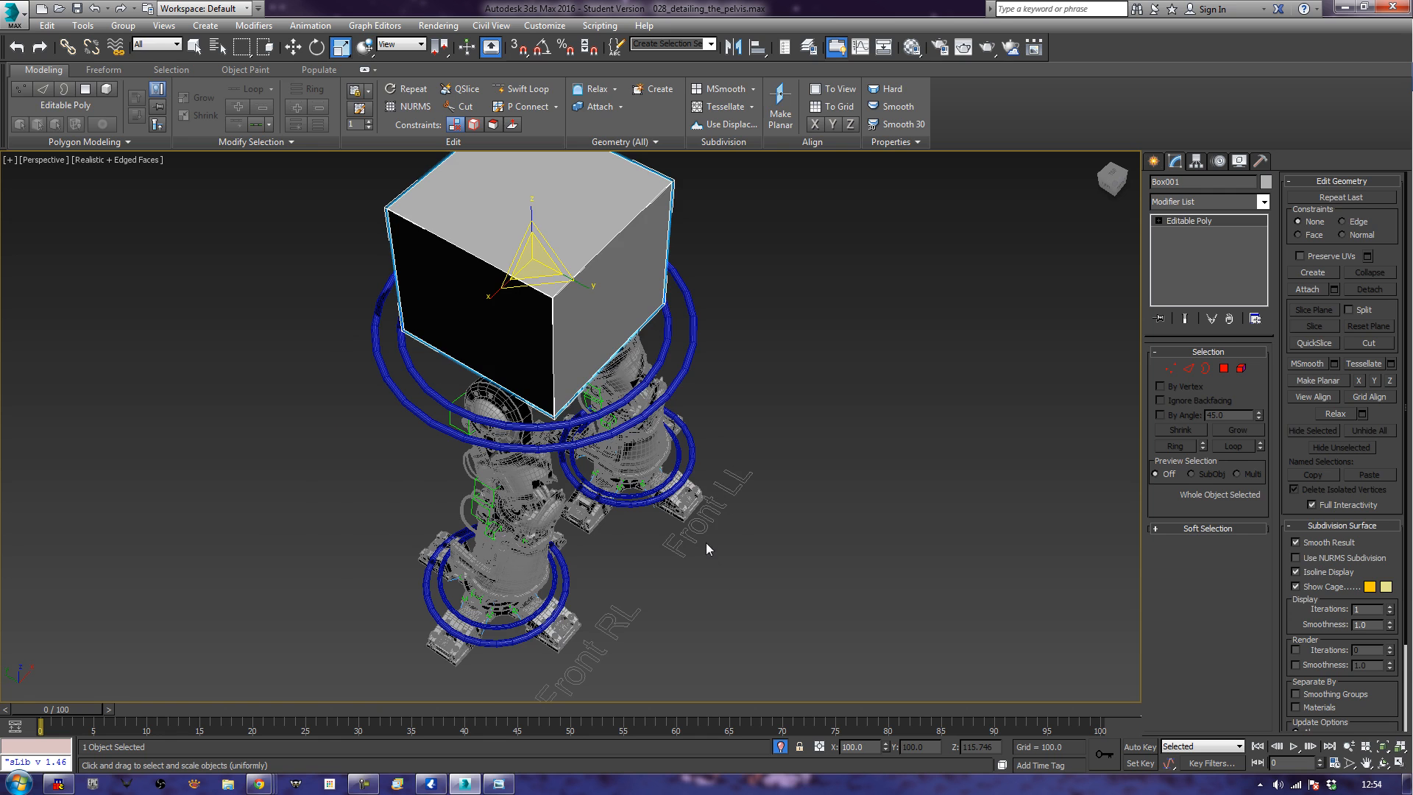
click(736, 474)
key(w)
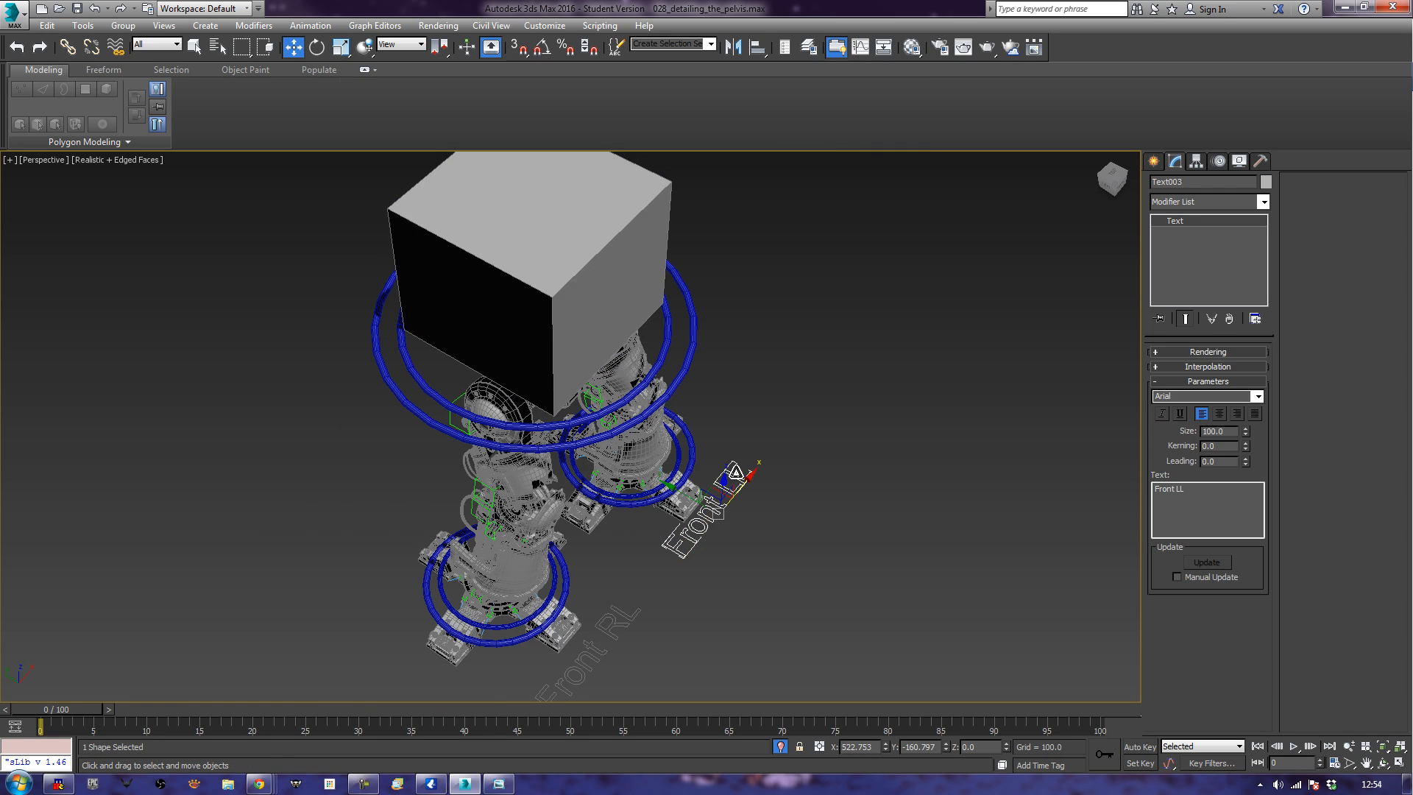
mouse_move(721, 478)
shift+mouse_down()
mouse_move(758, 206)
mouse_move(762, 302)
shift+mouse_up()
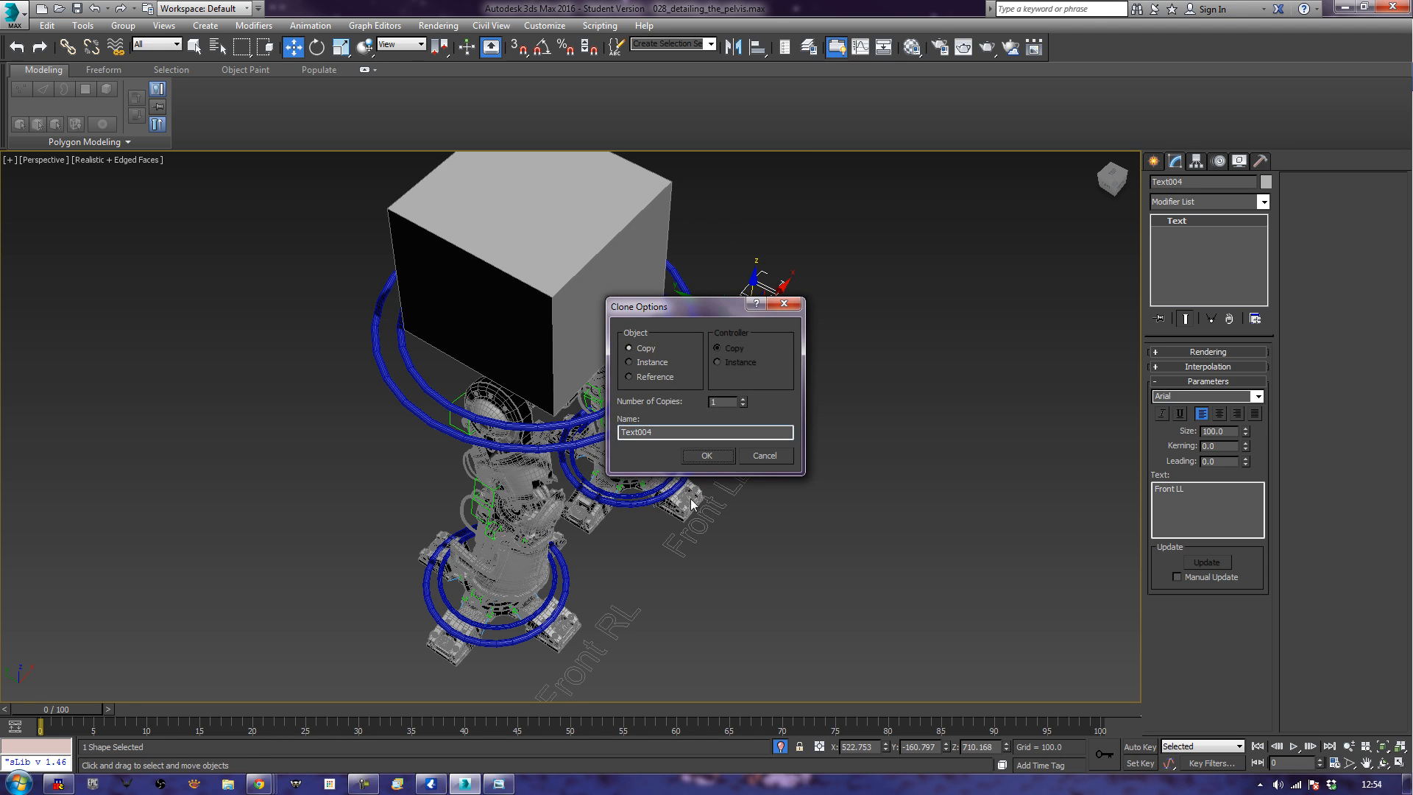
click(714, 459)
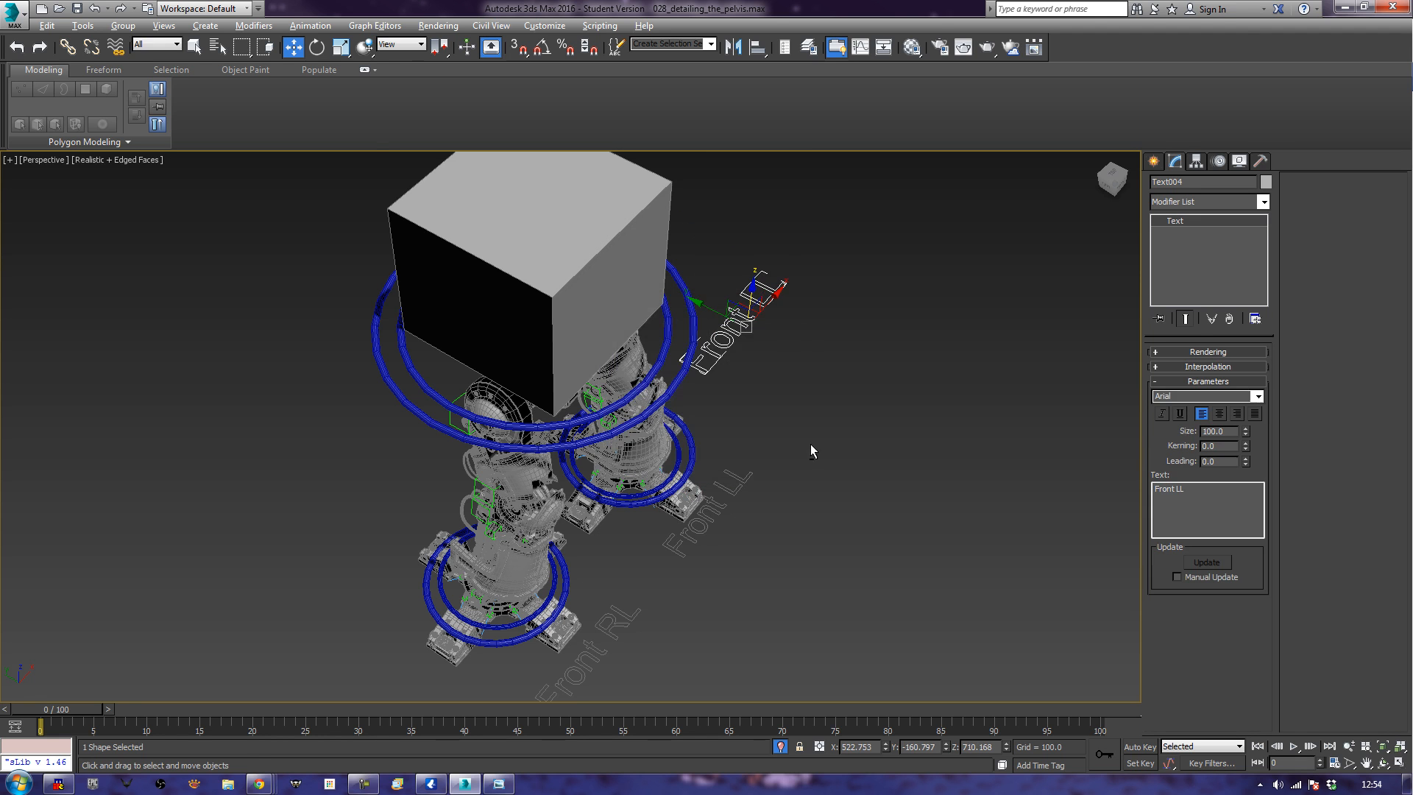
Move the copied text sideways to the middle in front of the box, then slightly outward and up.
alt+middle_drag(885, 378, 848, 455)
drag(829, 409, 703, 413)
alt+middle_drag(636, 440, 717, 368)
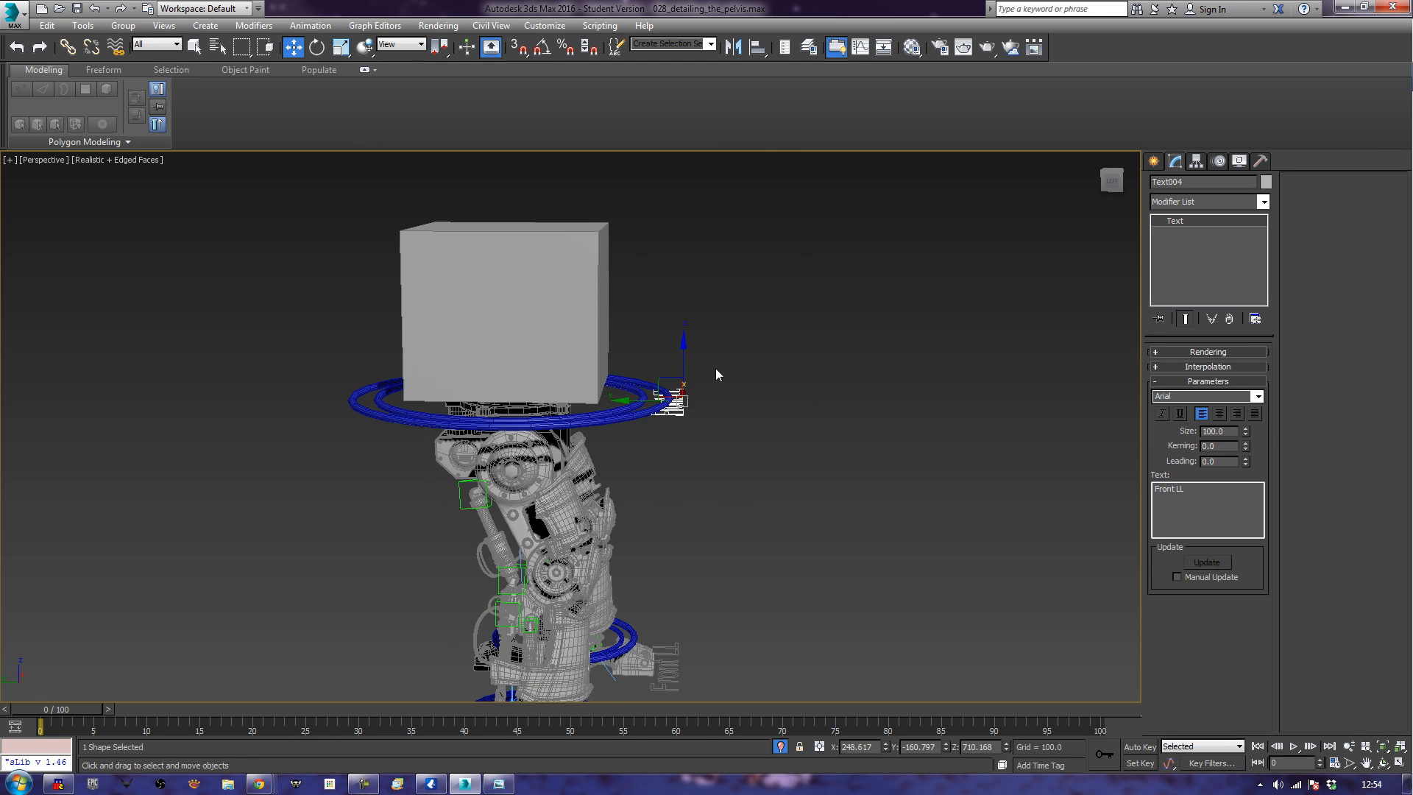
drag(673, 374, 695, 352)
click(866, 268)
alt+middle_drag(820, 299, 760, 381)
Shorten the copied text label to read "Front".
click(765, 401)
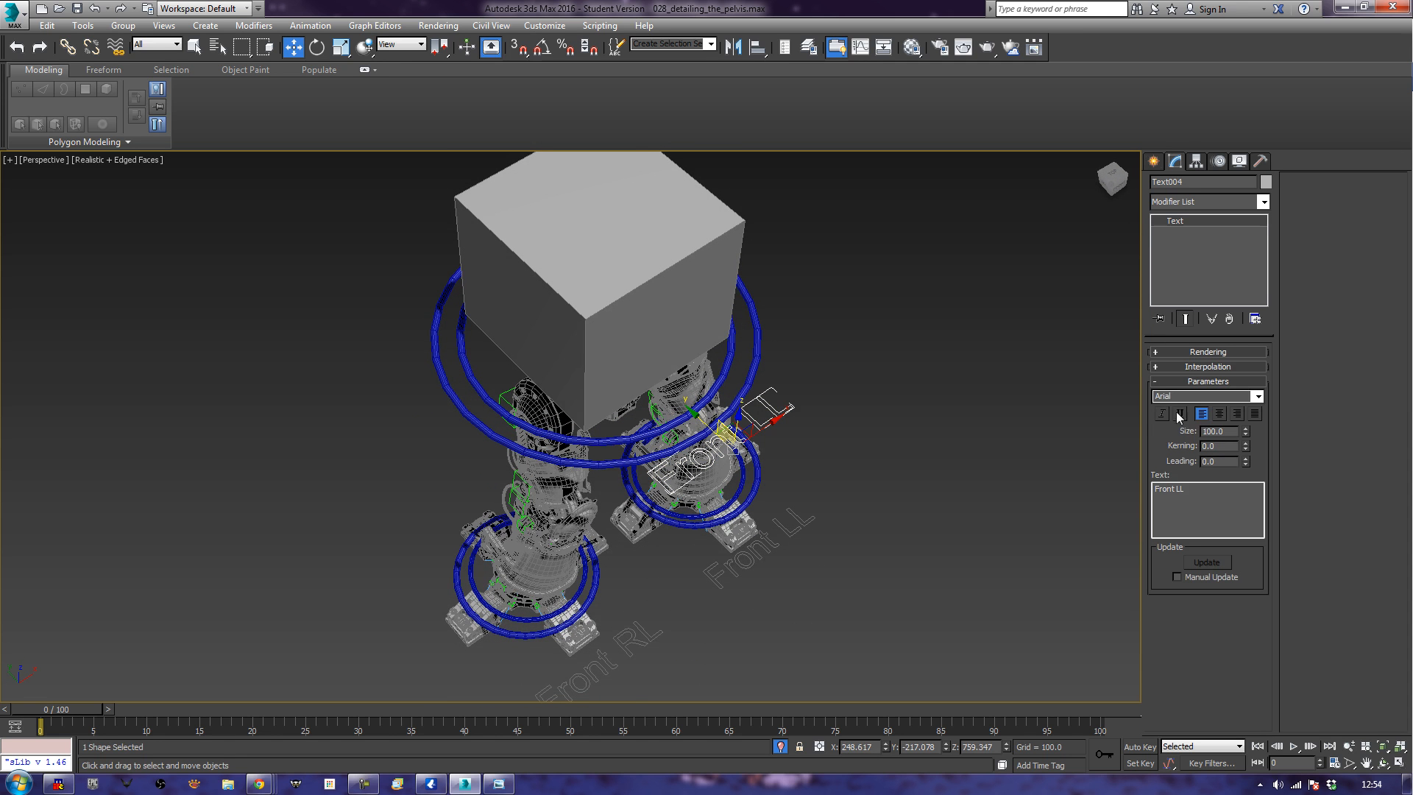
double_click(1198, 487)
key(BackSpace)
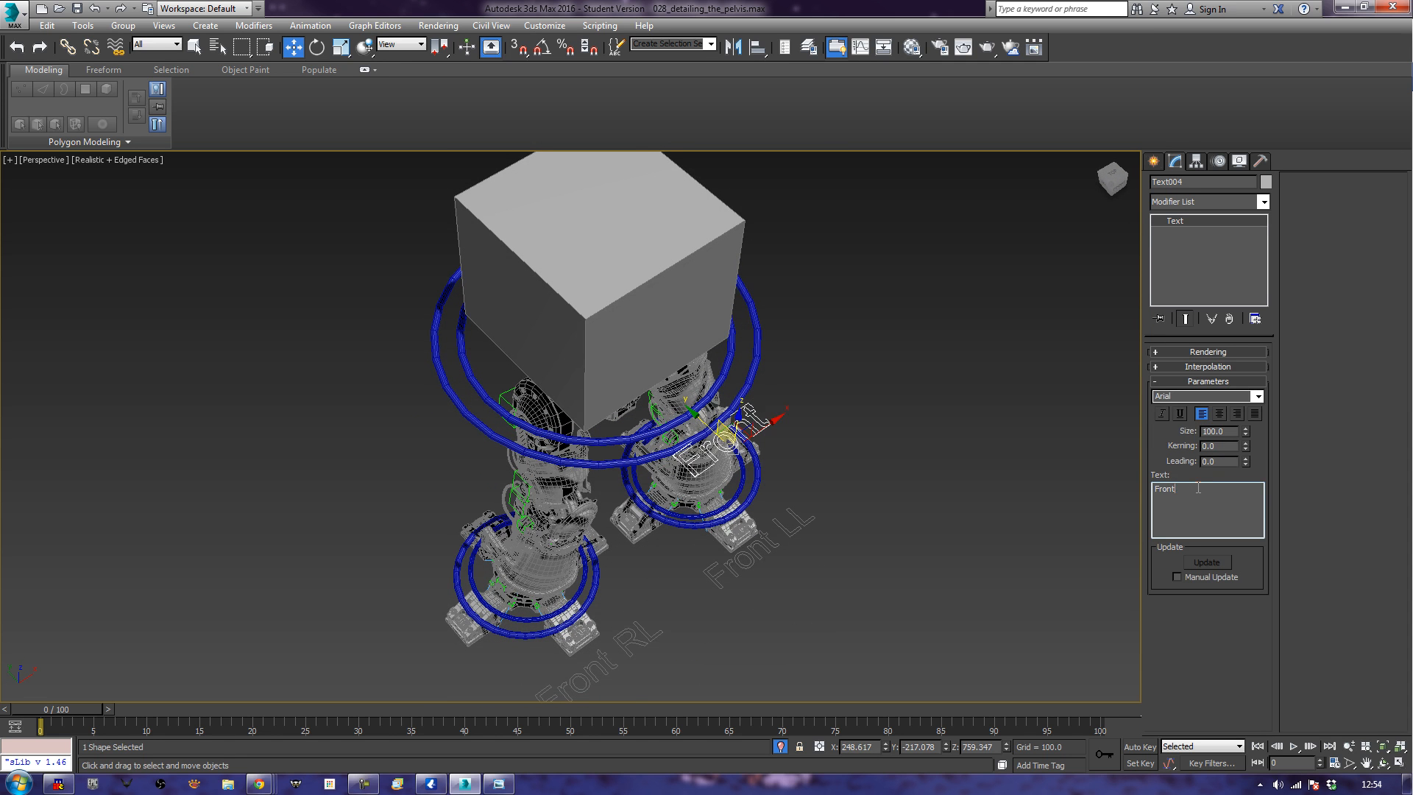
click(1007, 469)
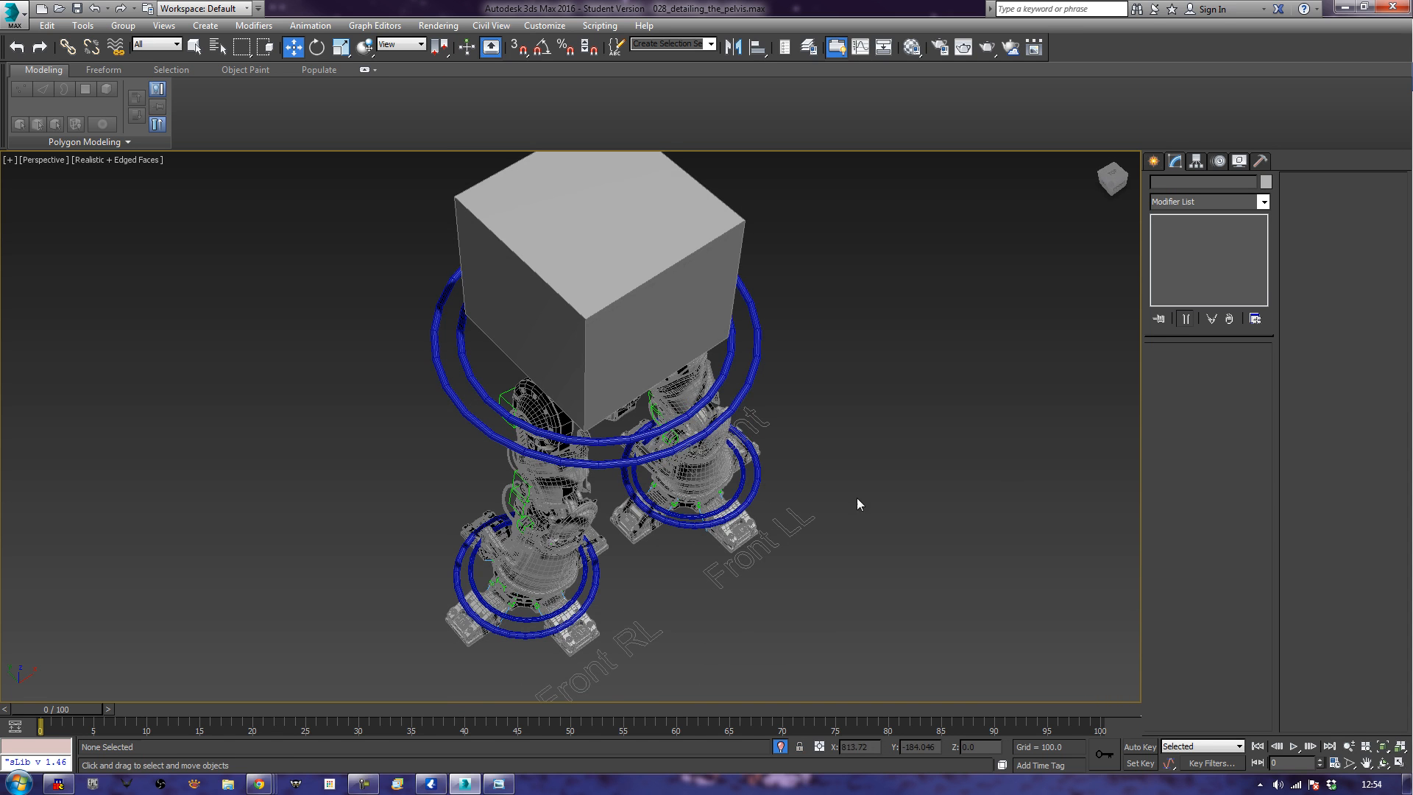
Hide everything except the box and its "Front" text label.
alt+middle_drag(857, 497, 955, 408)
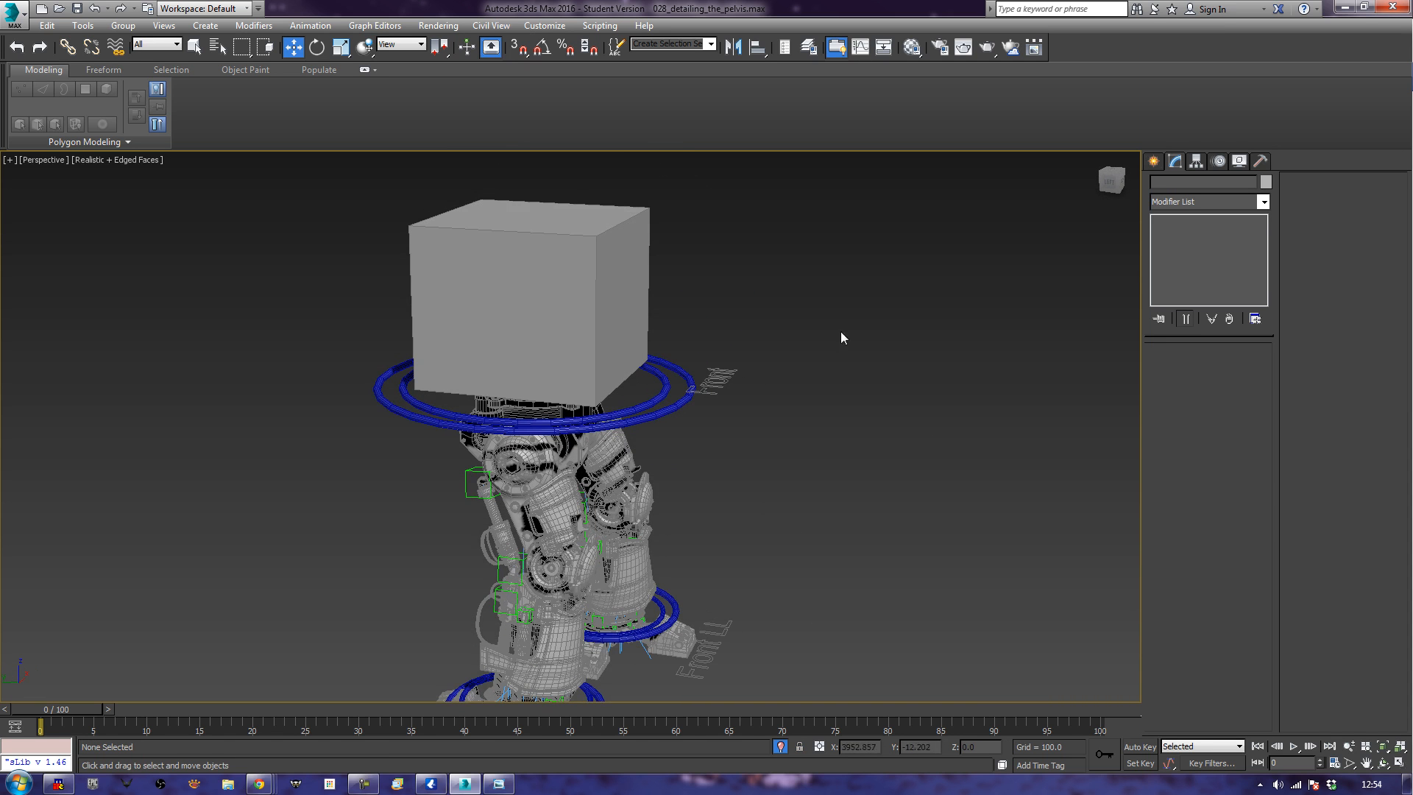
drag(752, 398, 726, 403)
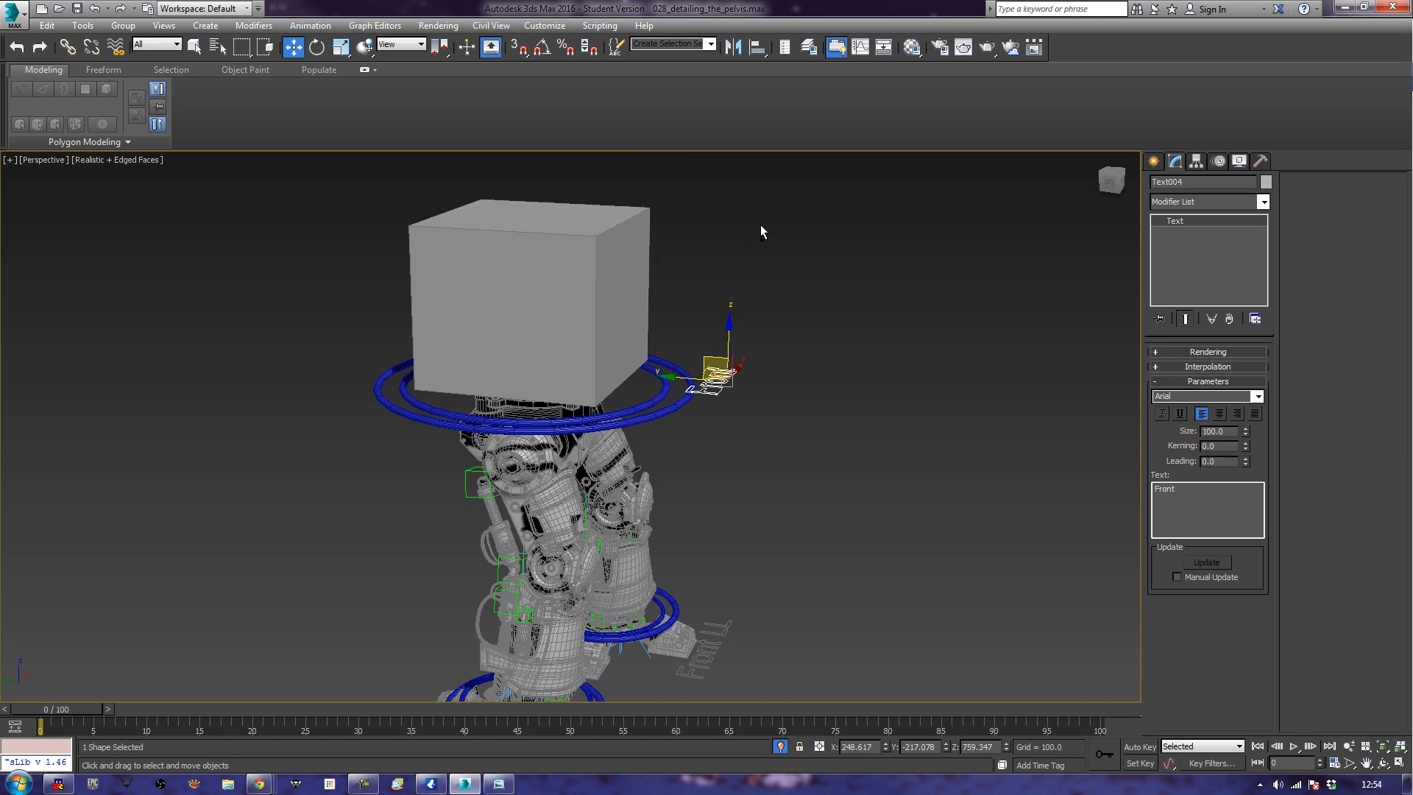
ctrl+drag(627, 287, 622, 284)
right_click(622, 284)
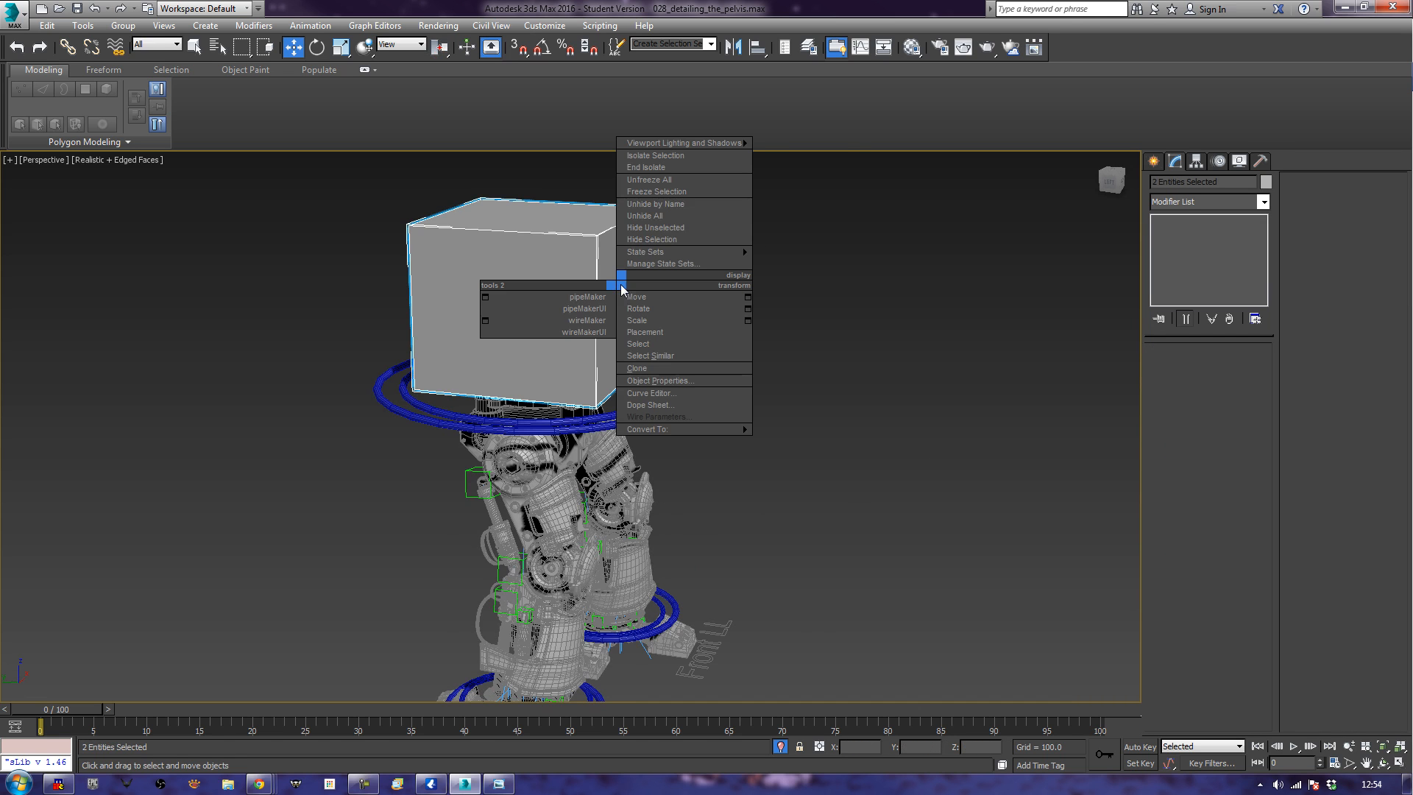
click(677, 229)
click(947, 361)
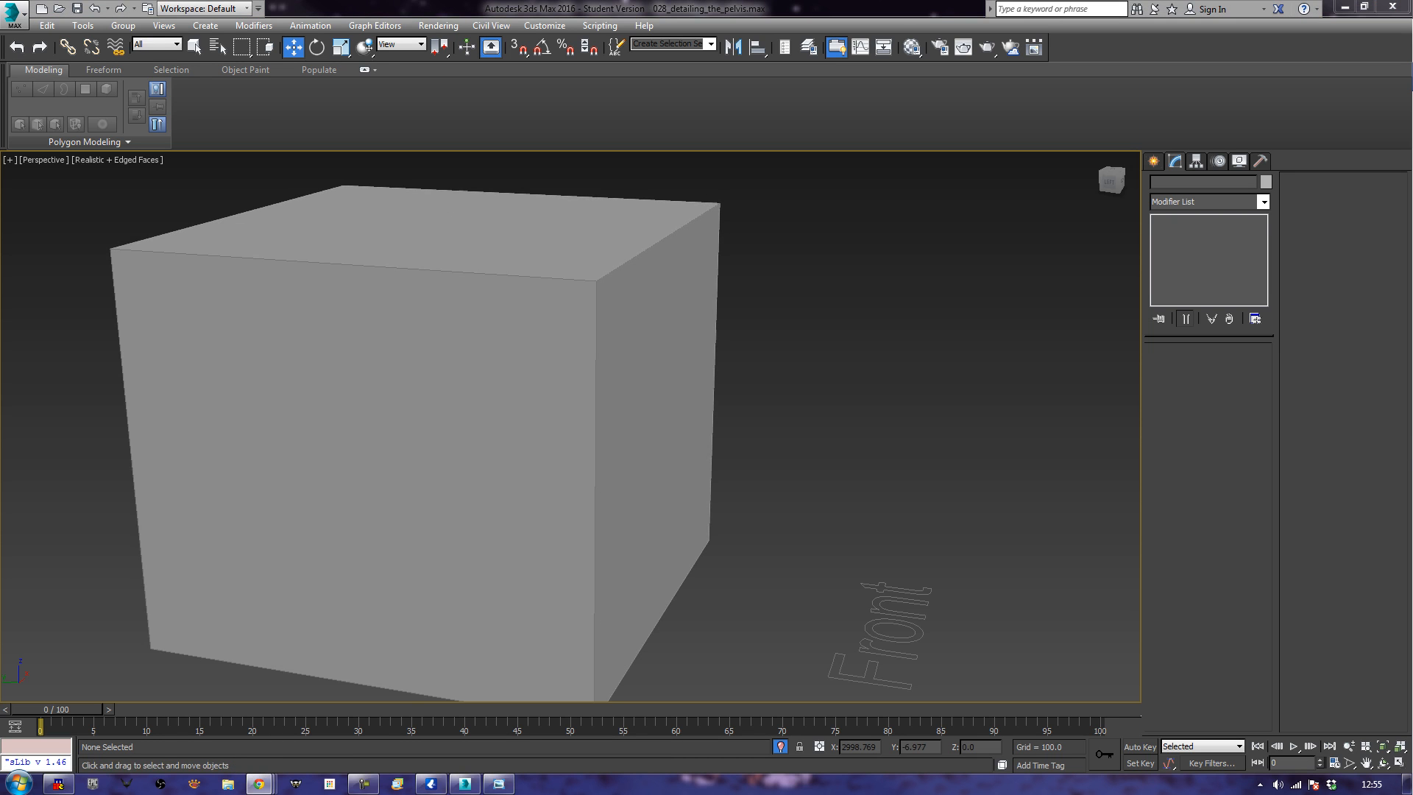
click(499, 784)
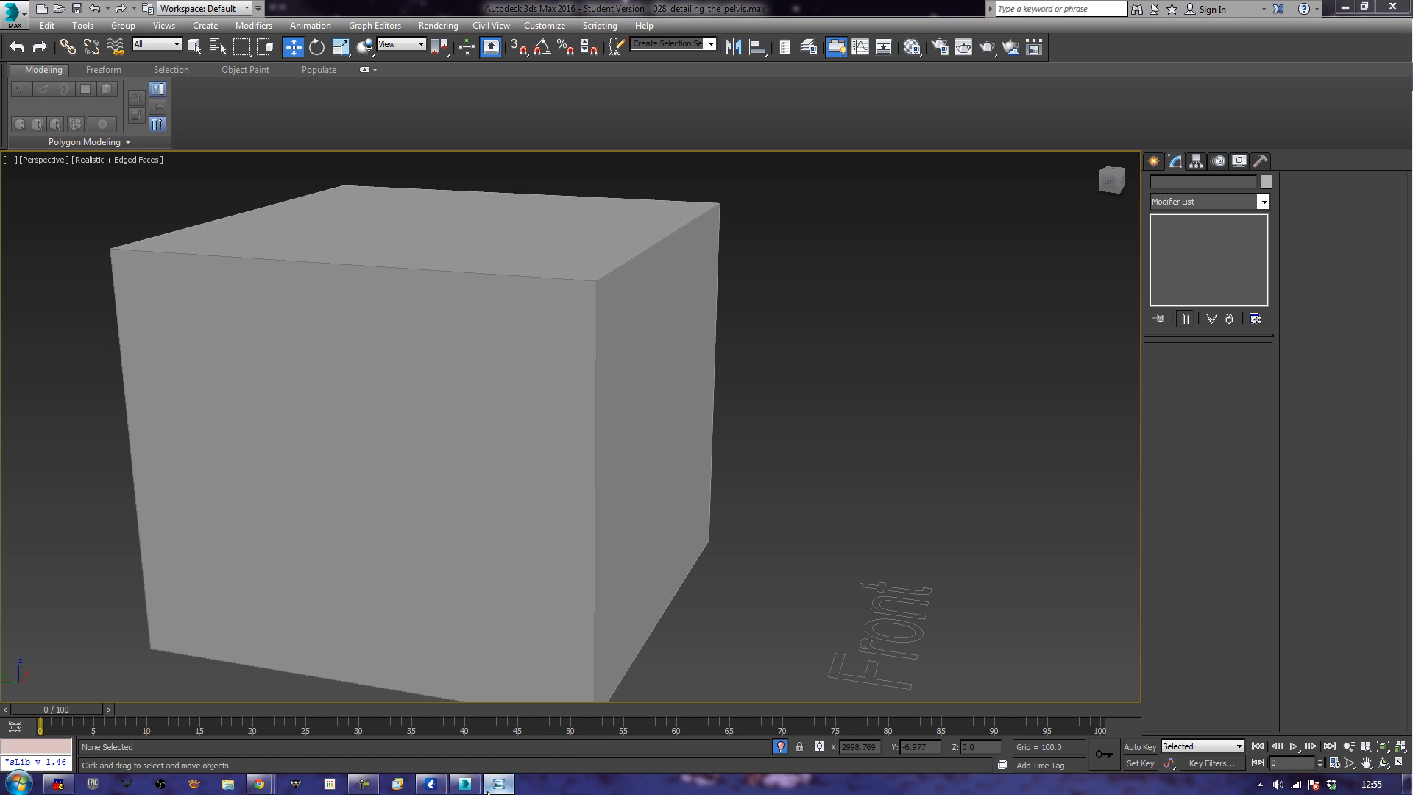
Create an AutoGrid cylinder centred on the box's side face, about 85.5 radius and 27.4 high, with 1 height segment and 32 sides.
scroll(908, 461, down, 4)
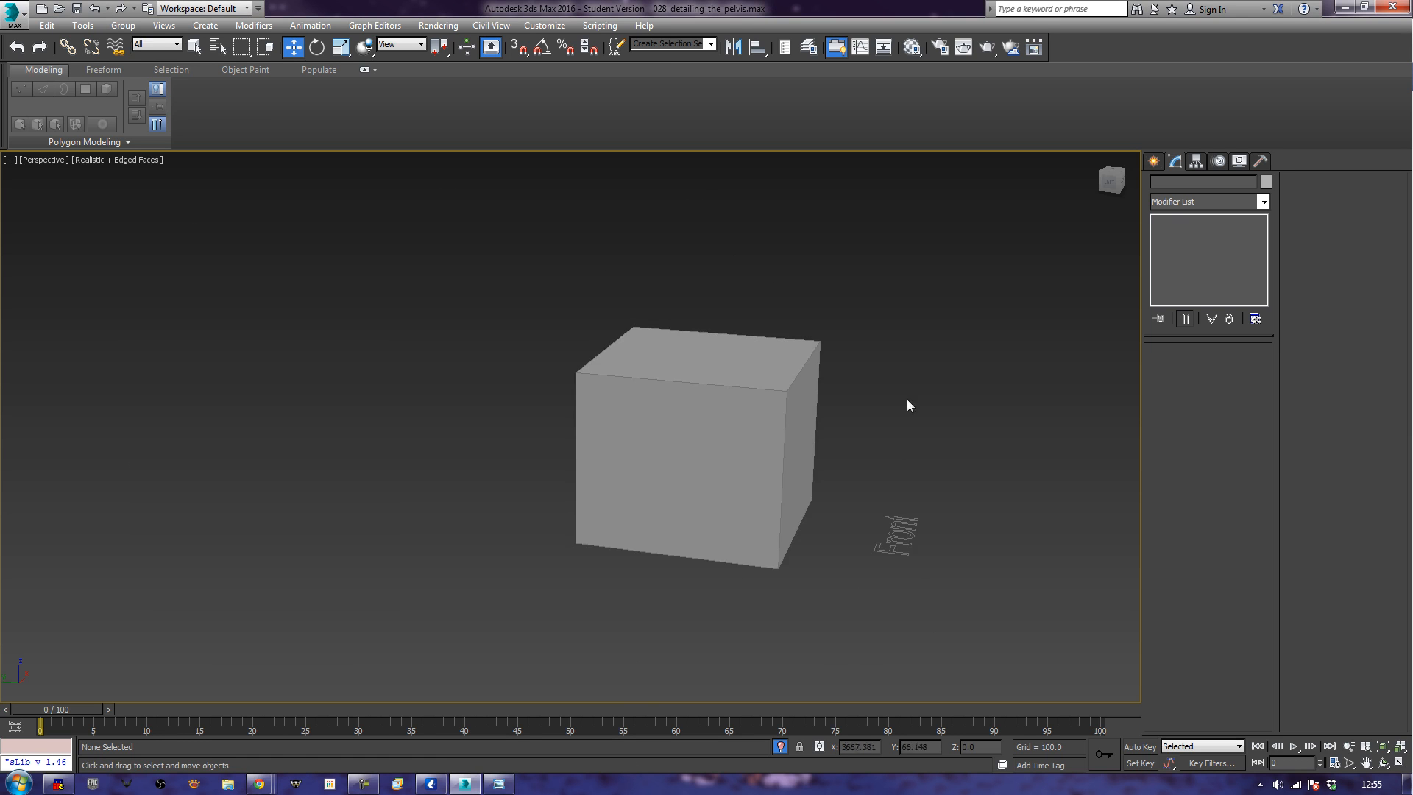
scroll(842, 416, up, 5)
scroll(841, 440, down, 2)
alt+middle_drag(896, 496, 836, 449)
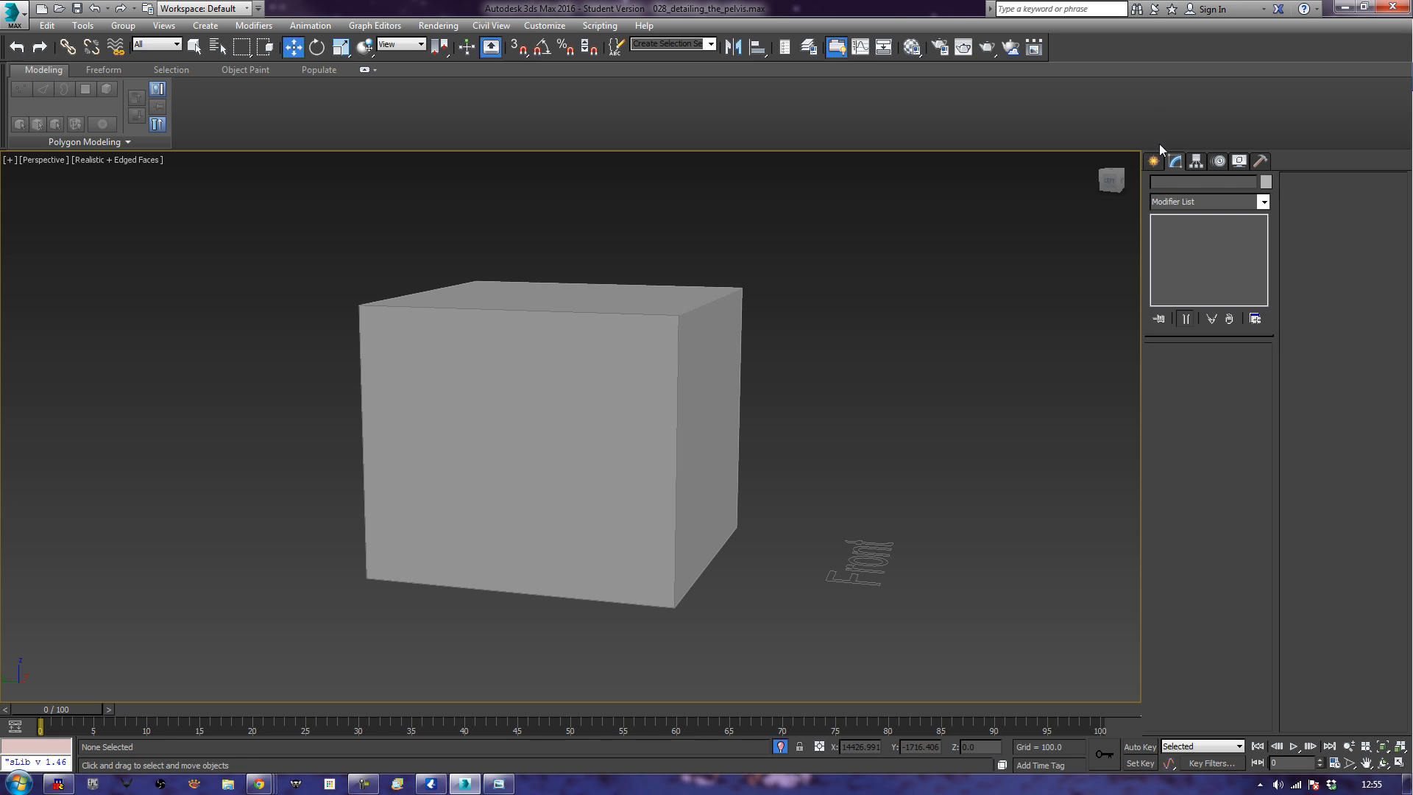
click(1149, 164)
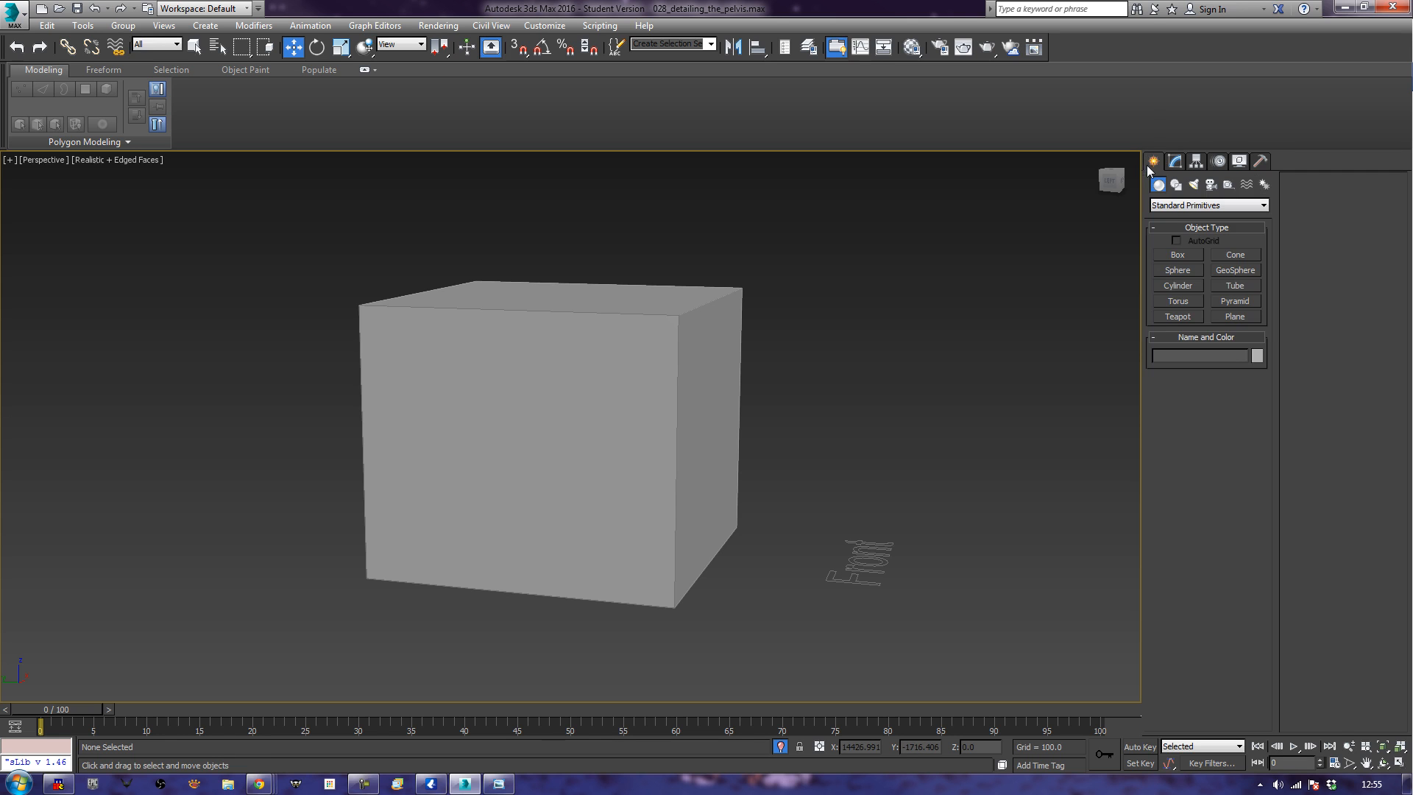
click(1184, 286)
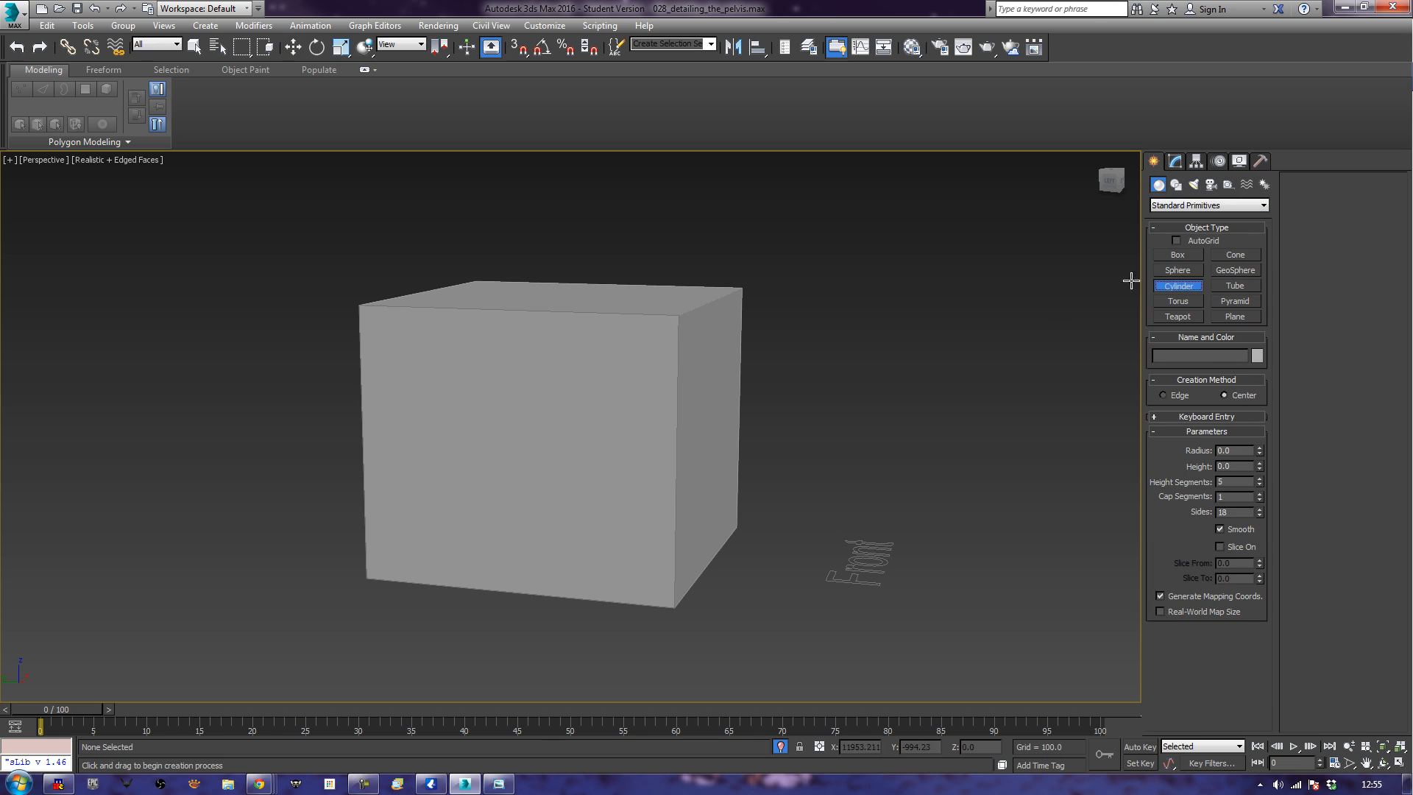
click(1180, 239)
double_click(1223, 481)
text(1)
key(Tab)
key(Tab)
text(32)
middle_drag(747, 535, 861, 501)
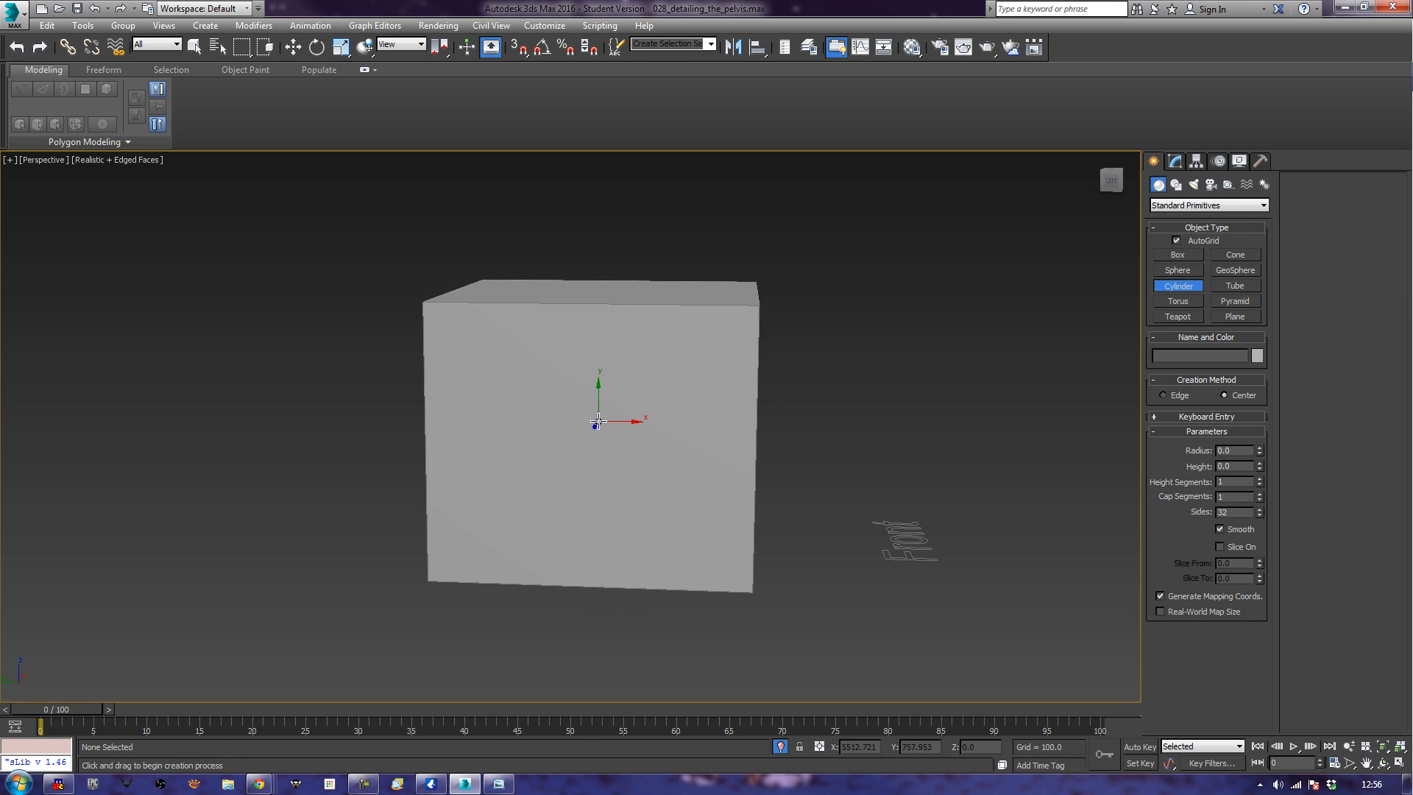
drag(596, 424, 625, 485)
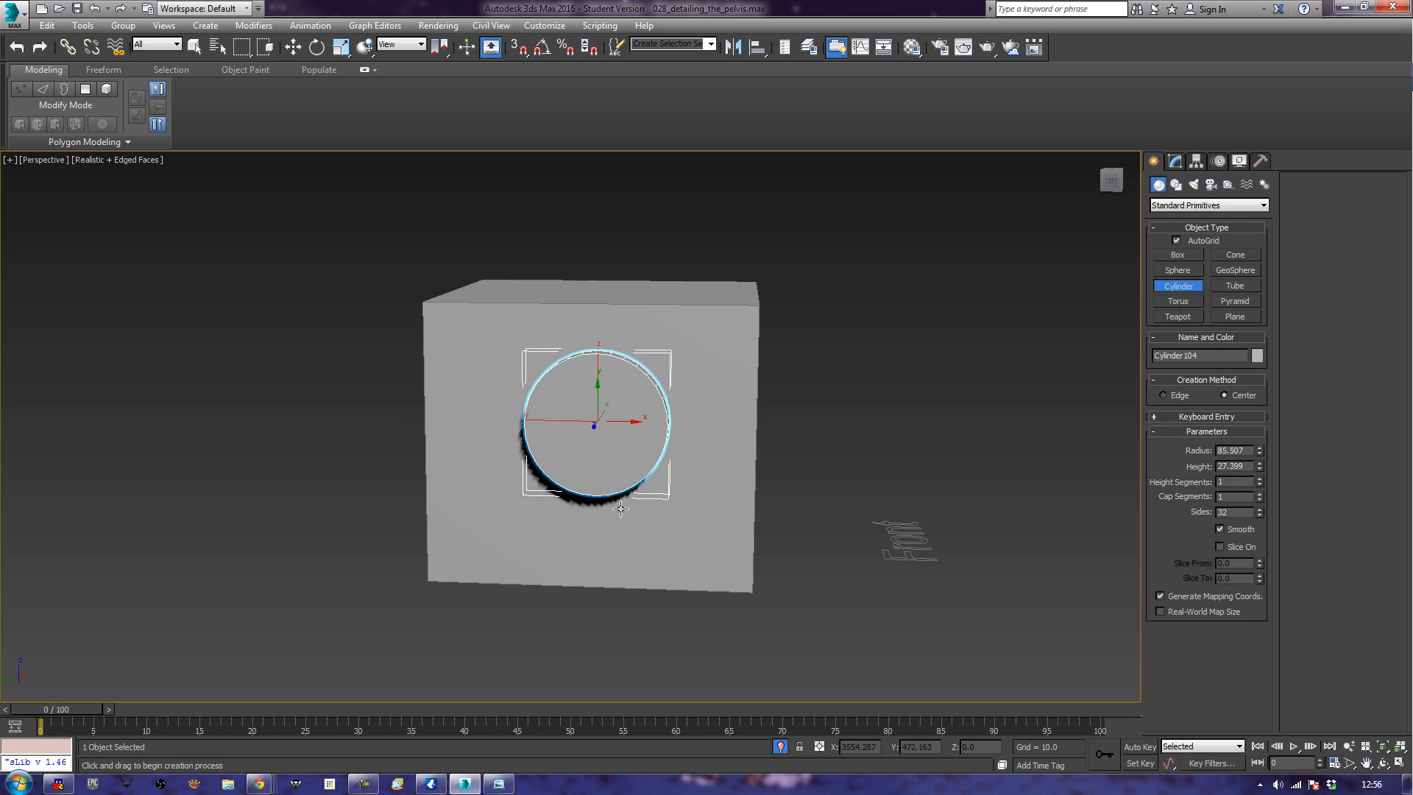
Convert the new cylinder on the box's side into an editable poly.
alt+middle_drag(349, 500, 442, 505)
key(w)
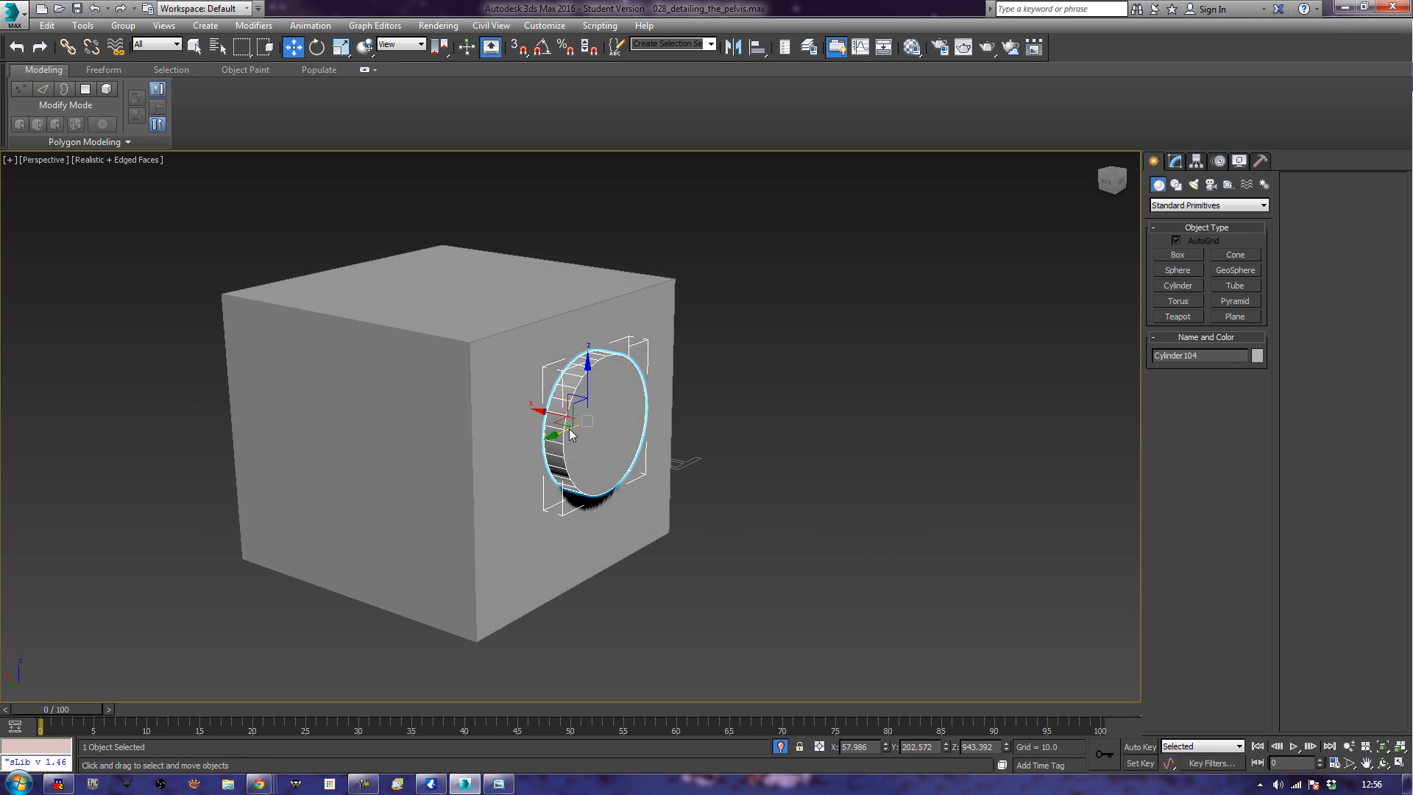
right_click(567, 425)
mouse_move(676, 576)
click(738, 586)
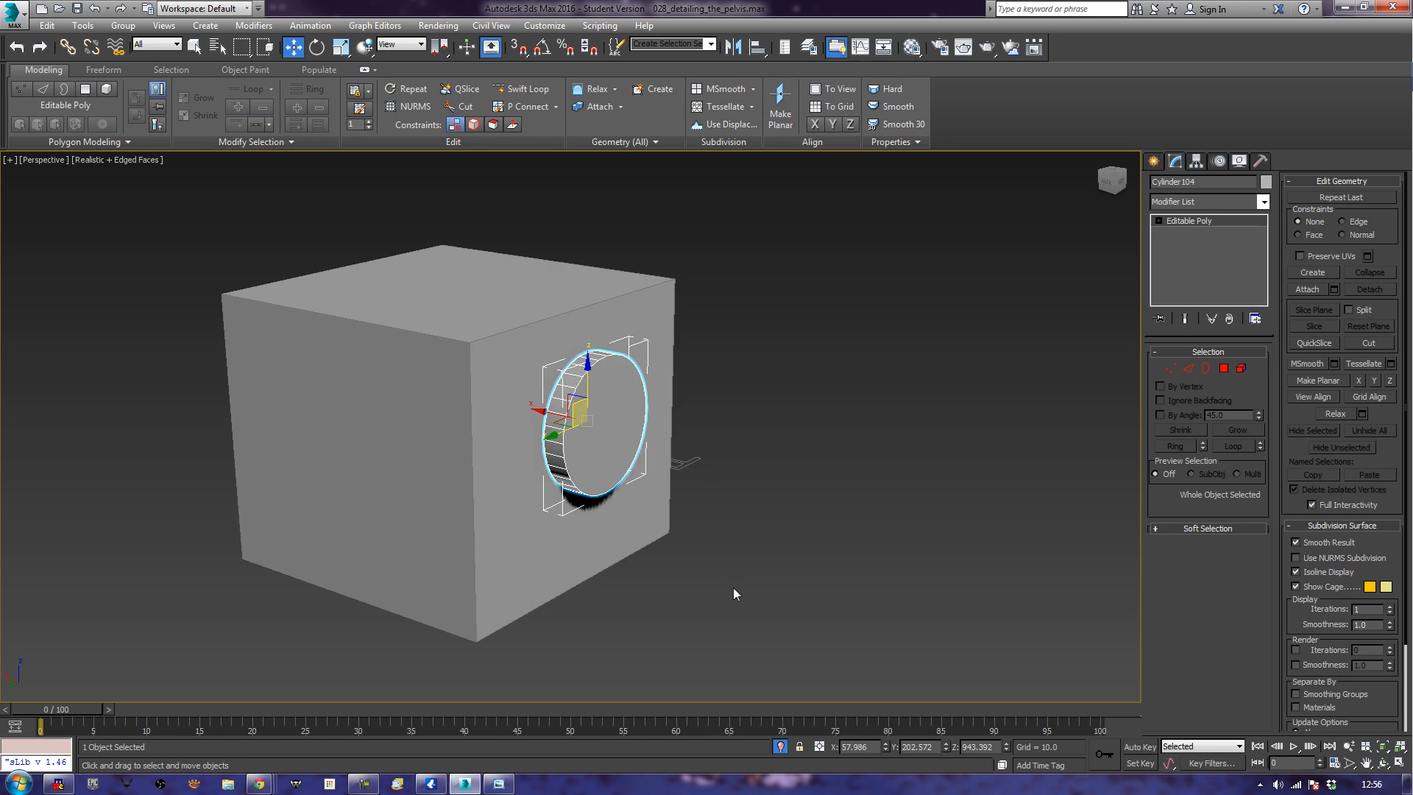
Bevel the cylinder's outer cap inward into a flat rim, then bevel the inner face again to recess it.
key(z)
mouse_move(650, 526)
middle_down()
mouse_move(676, 527)
mouse_move(652, 518)
middle_up()
click(1227, 371)
click(672, 432)
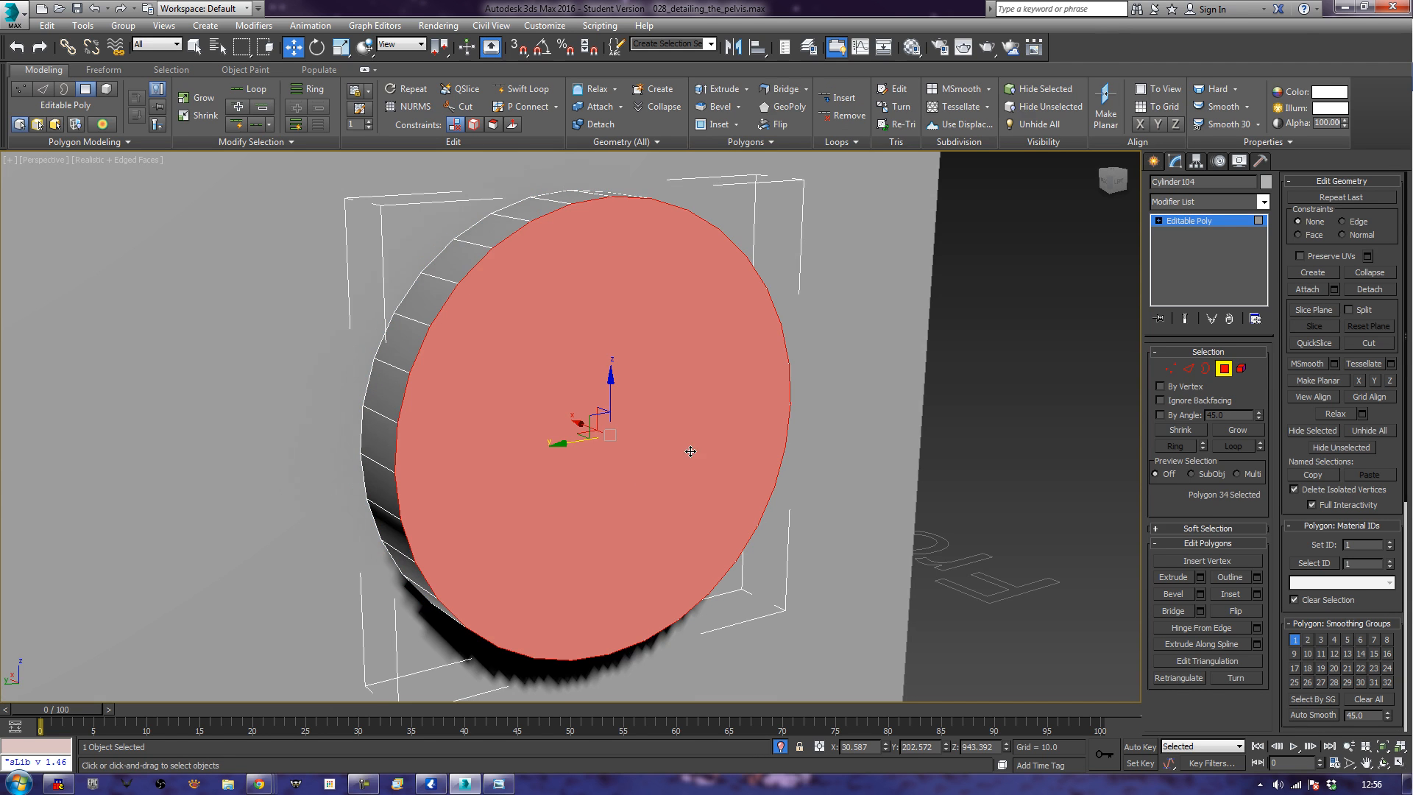
scroll(758, 417, down, 4)
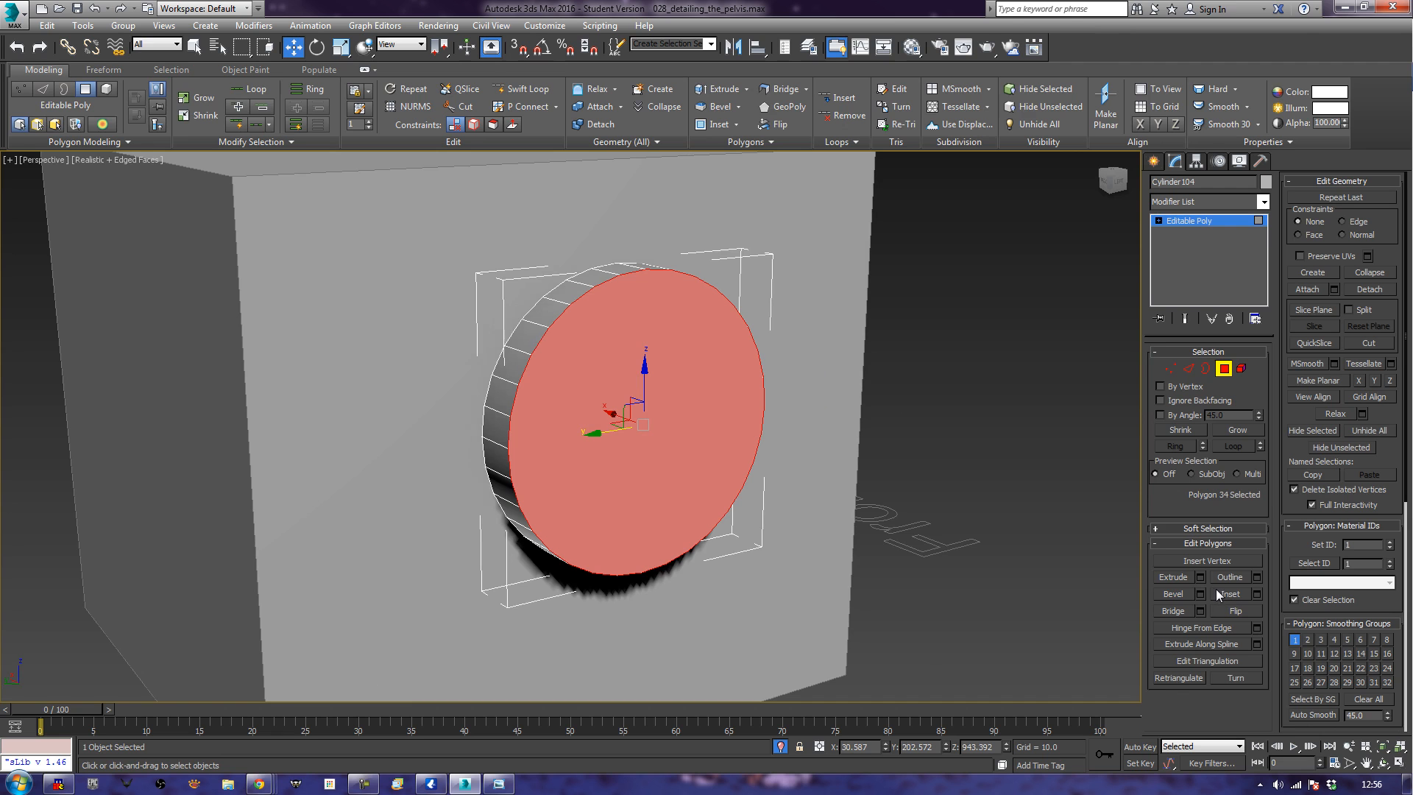
click(1174, 593)
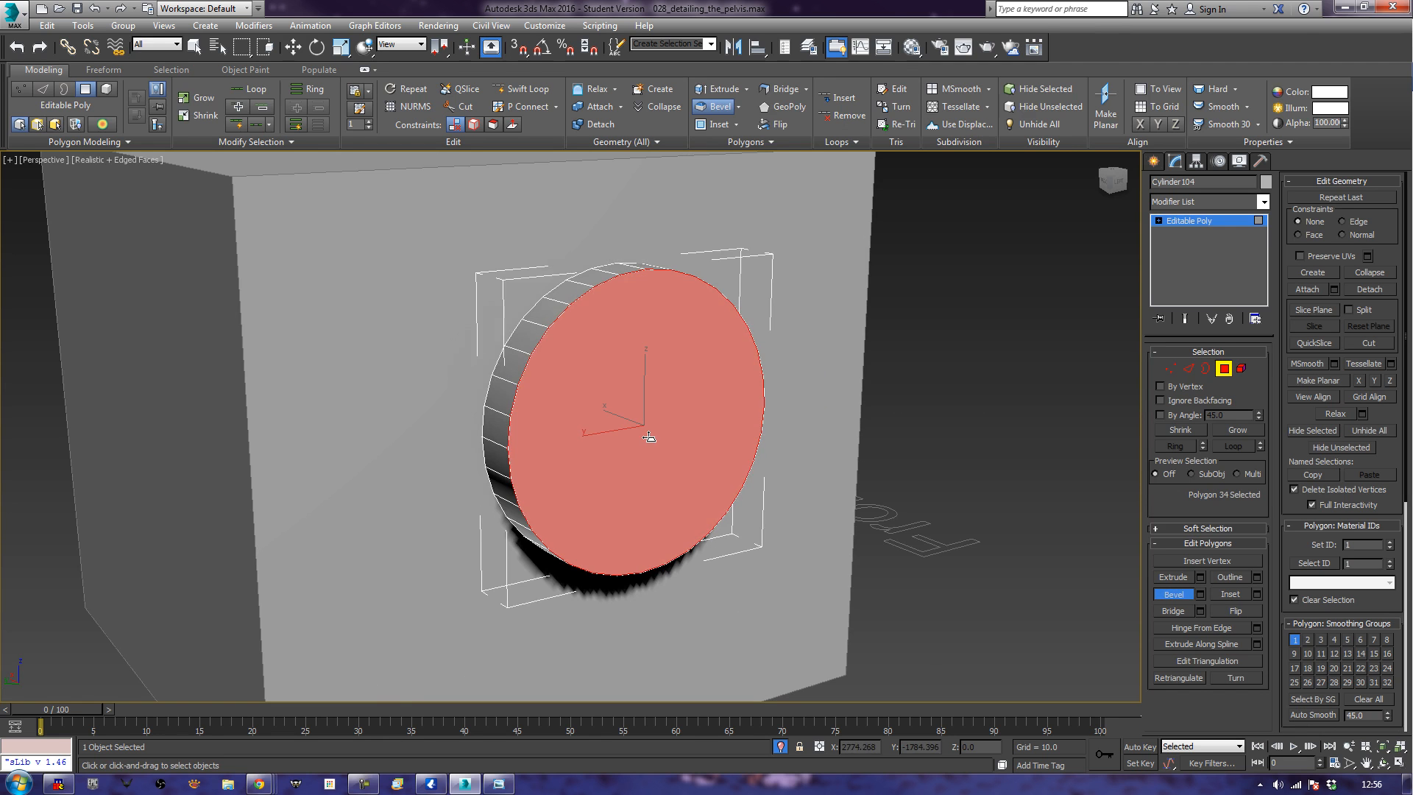
click(654, 435)
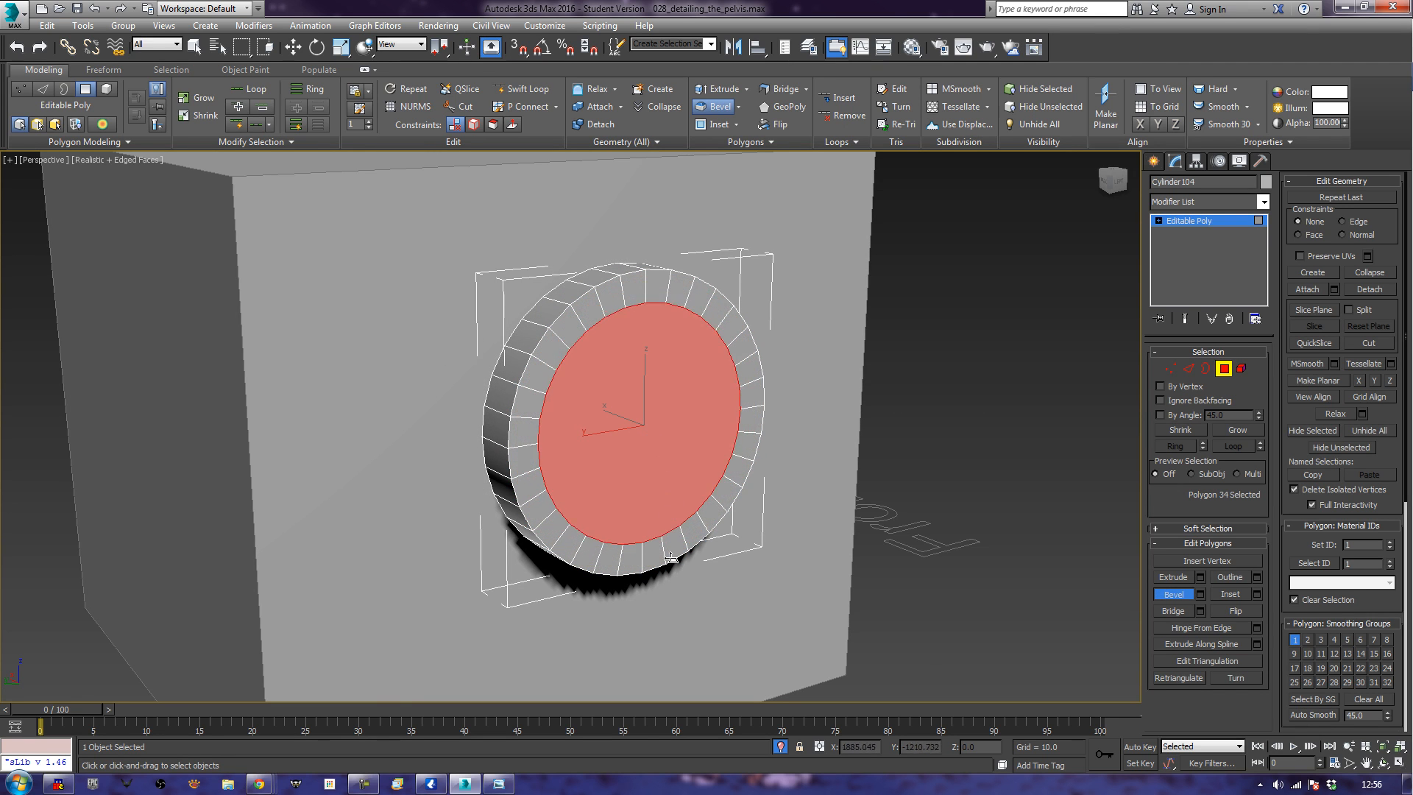
click(672, 529)
drag(663, 380, 675, 448)
click(681, 440)
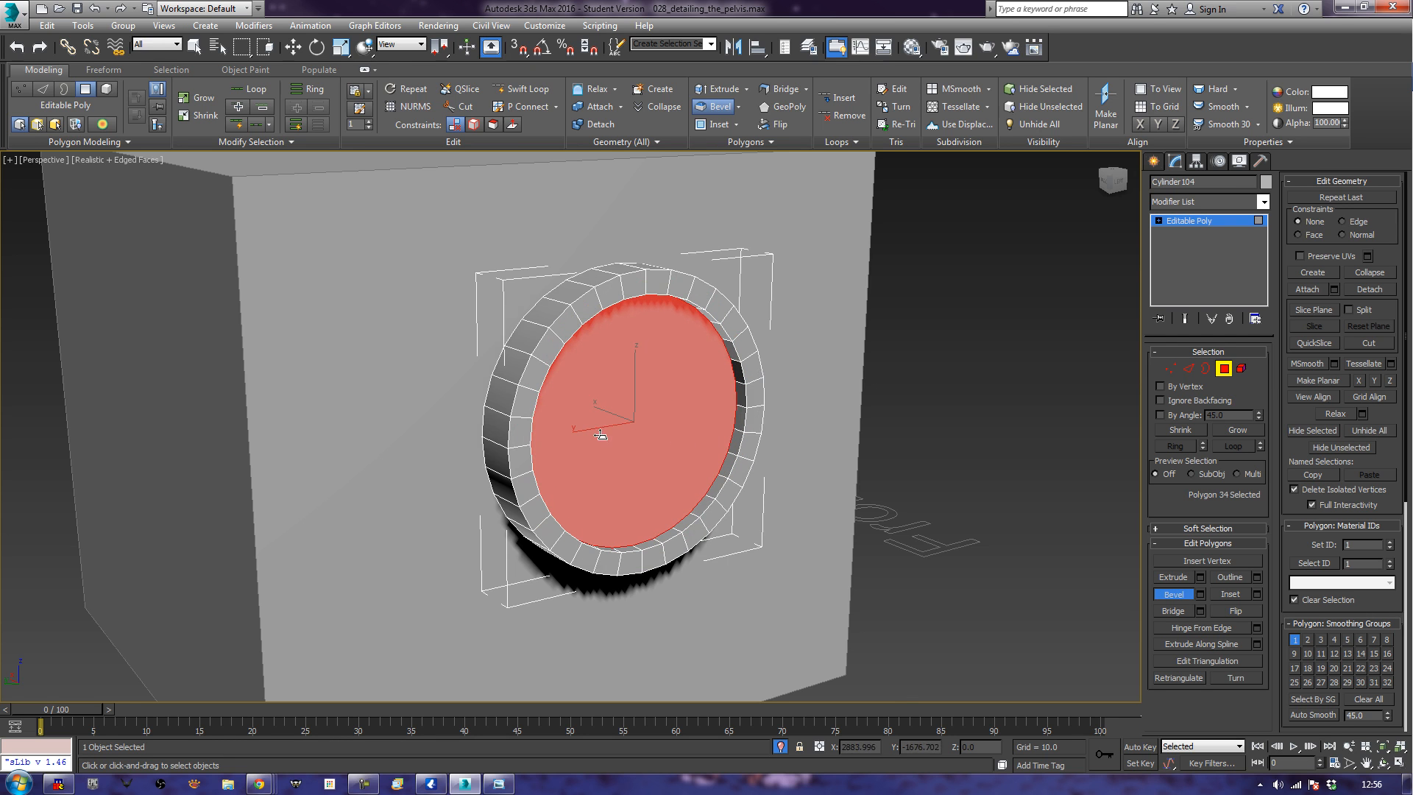
Add an edge loop around the cylinder's outer side wall with Swift Loop.
middle_drag(601, 435, 693, 483)
click(520, 89)
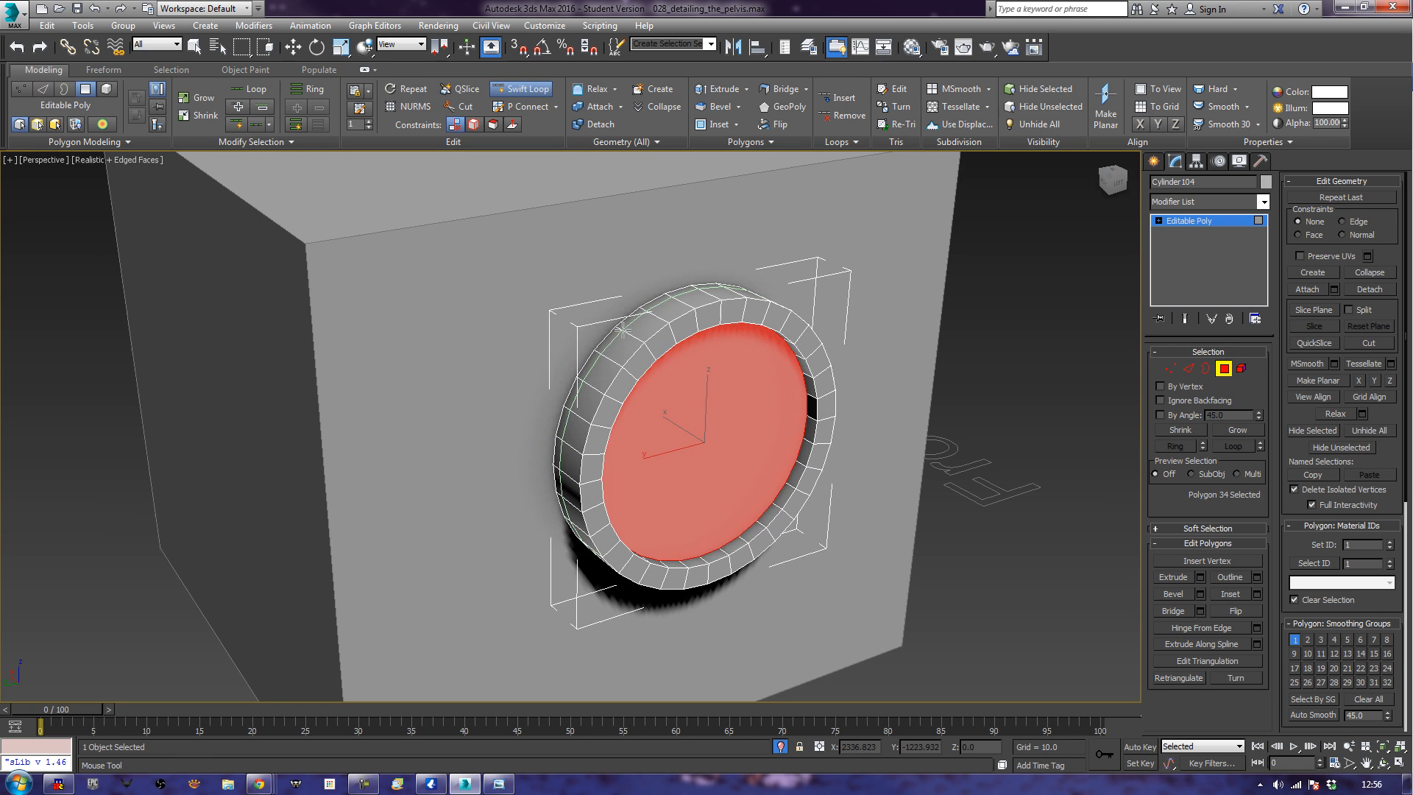
click(623, 331)
key(w)
Leave polygon editing and clone the whole cylinder straight outward, away from the box's side.
alt+middle_drag(507, 429, 667, 425)
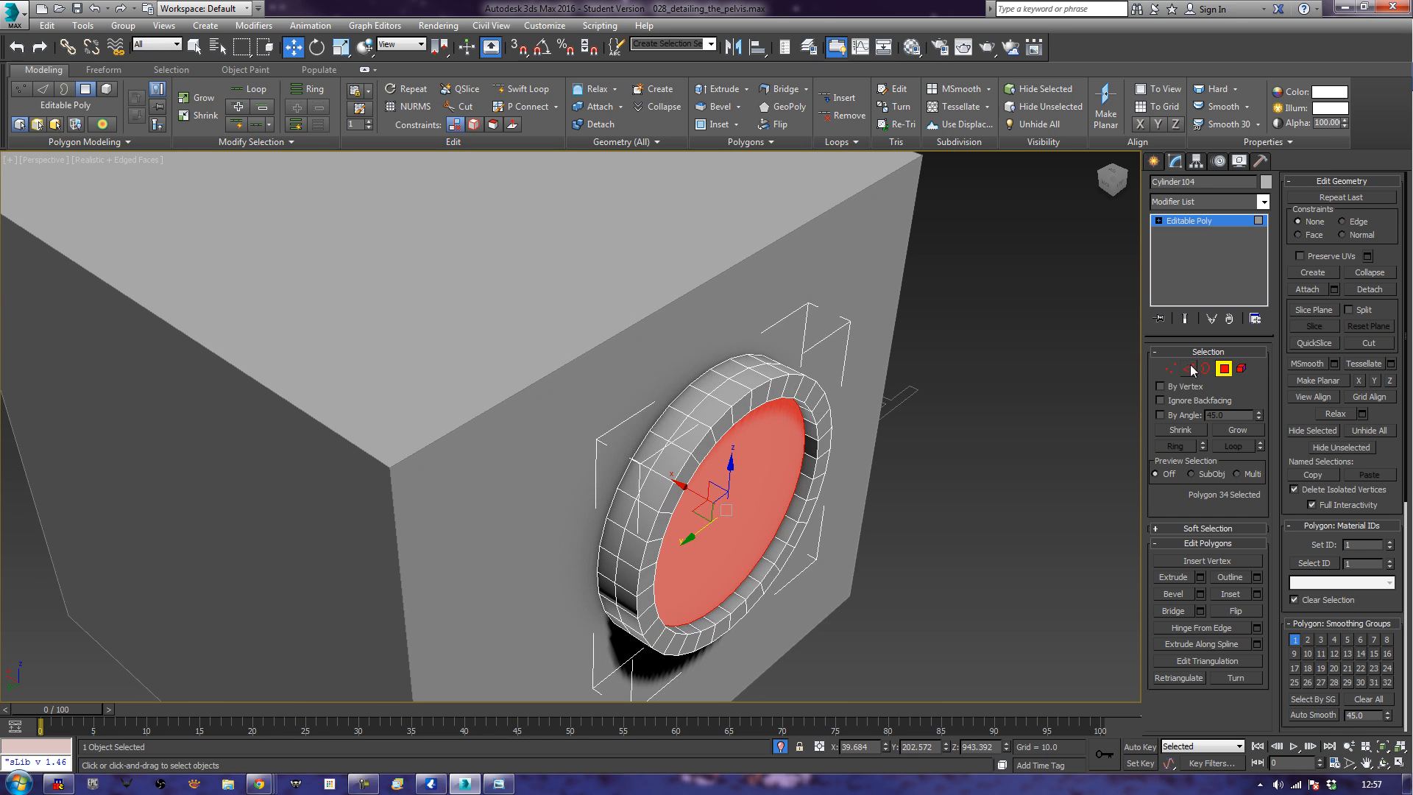
mouse_move(898, 508)
middle_down()
mouse_move(899, 350)
mouse_move(905, 368)
middle_up()
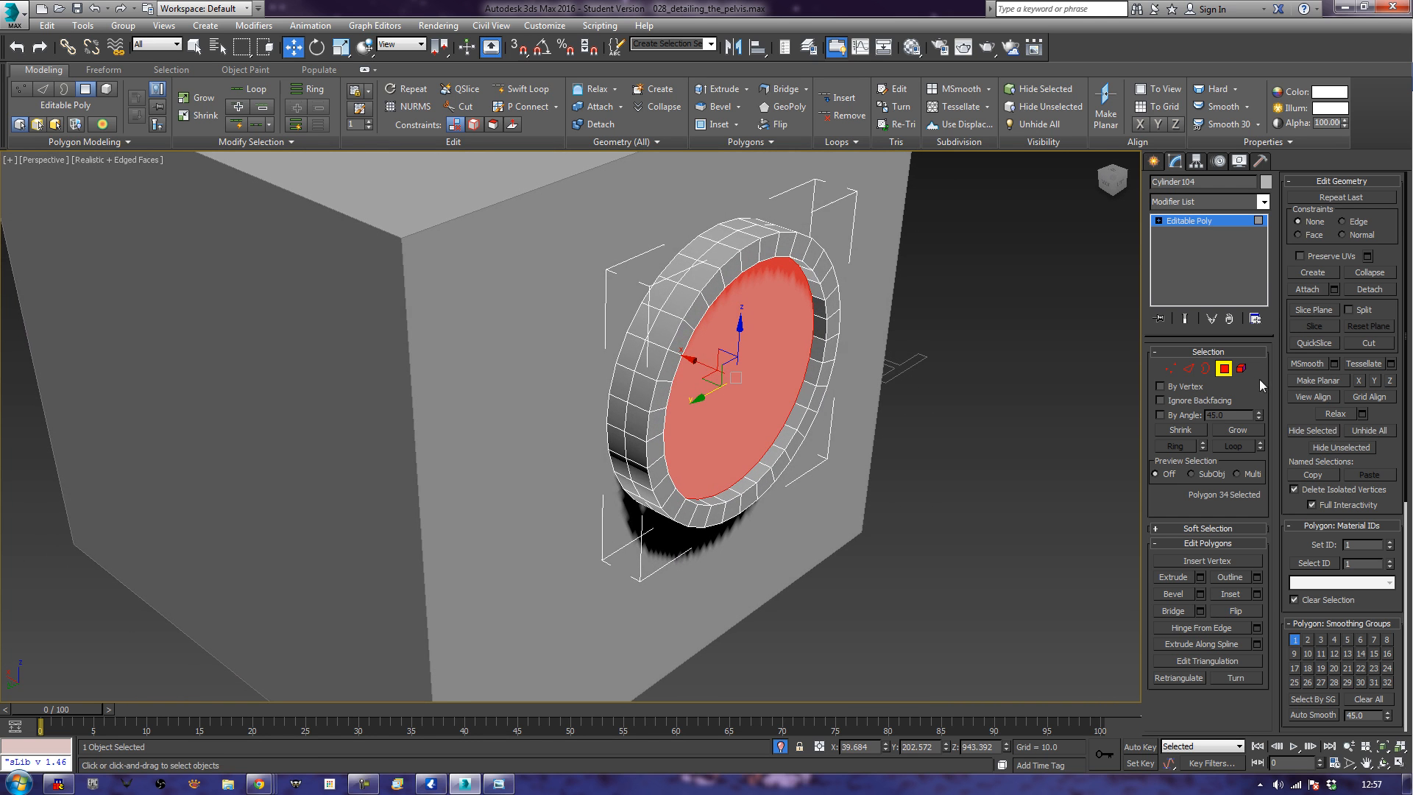
click(1224, 369)
middle_drag(806, 426, 819, 437)
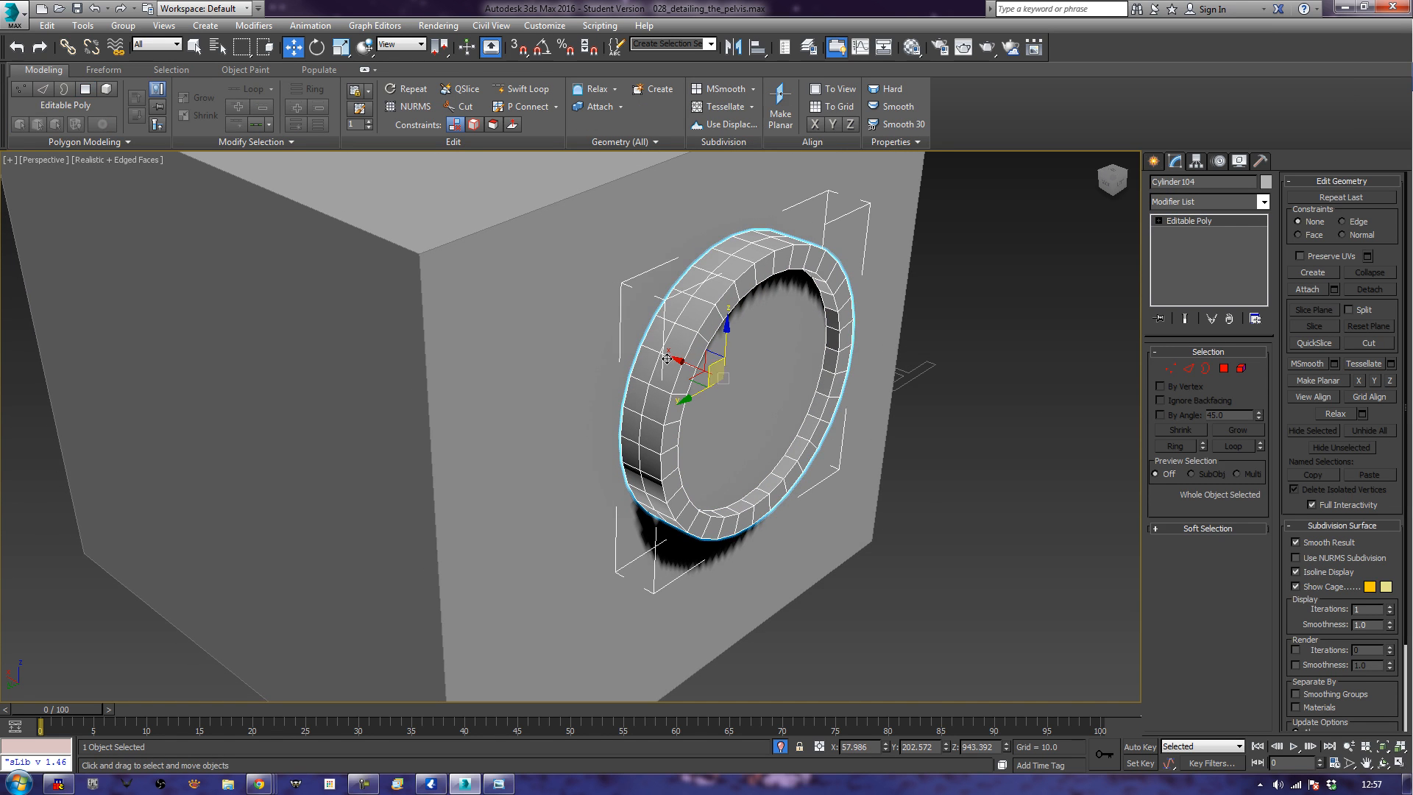
shift+drag(683, 365, 732, 416)
click(708, 455)
Delete the copy's recessed front face, then its back cap together with the adjoining band of side polygons.
key(4)
click(884, 418)
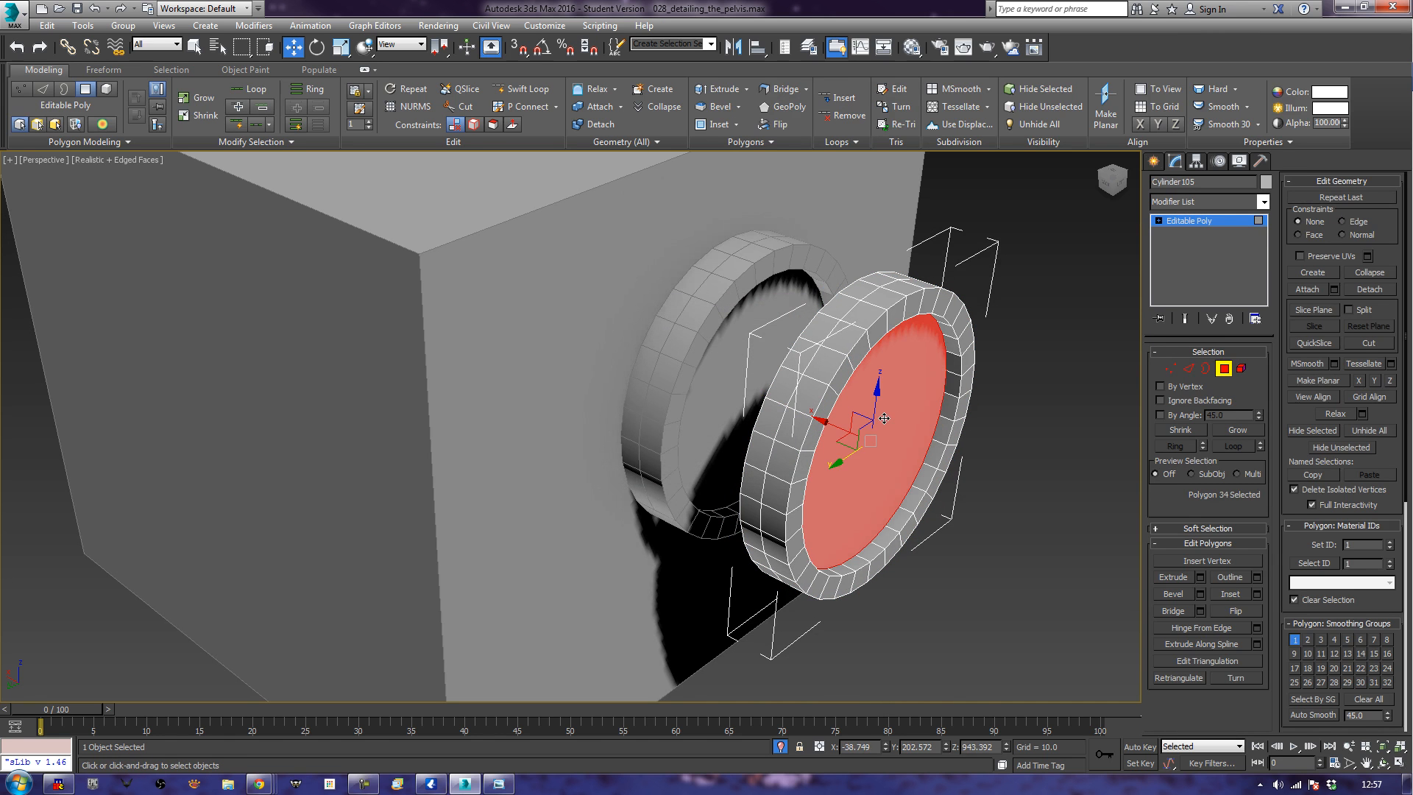
key(Delete)
alt+middle_drag(813, 482, 873, 480)
click(864, 423)
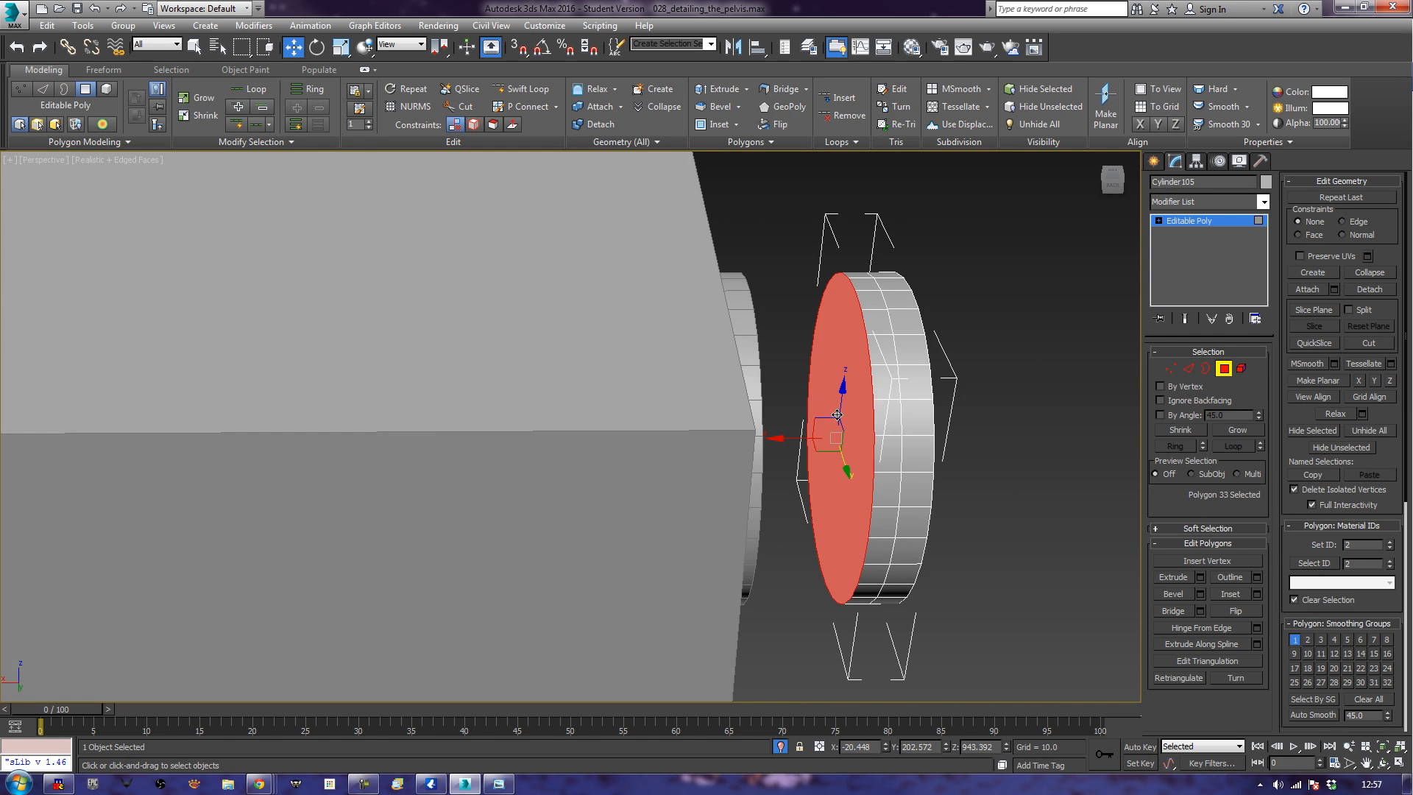
click(1228, 432)
key(Delete)
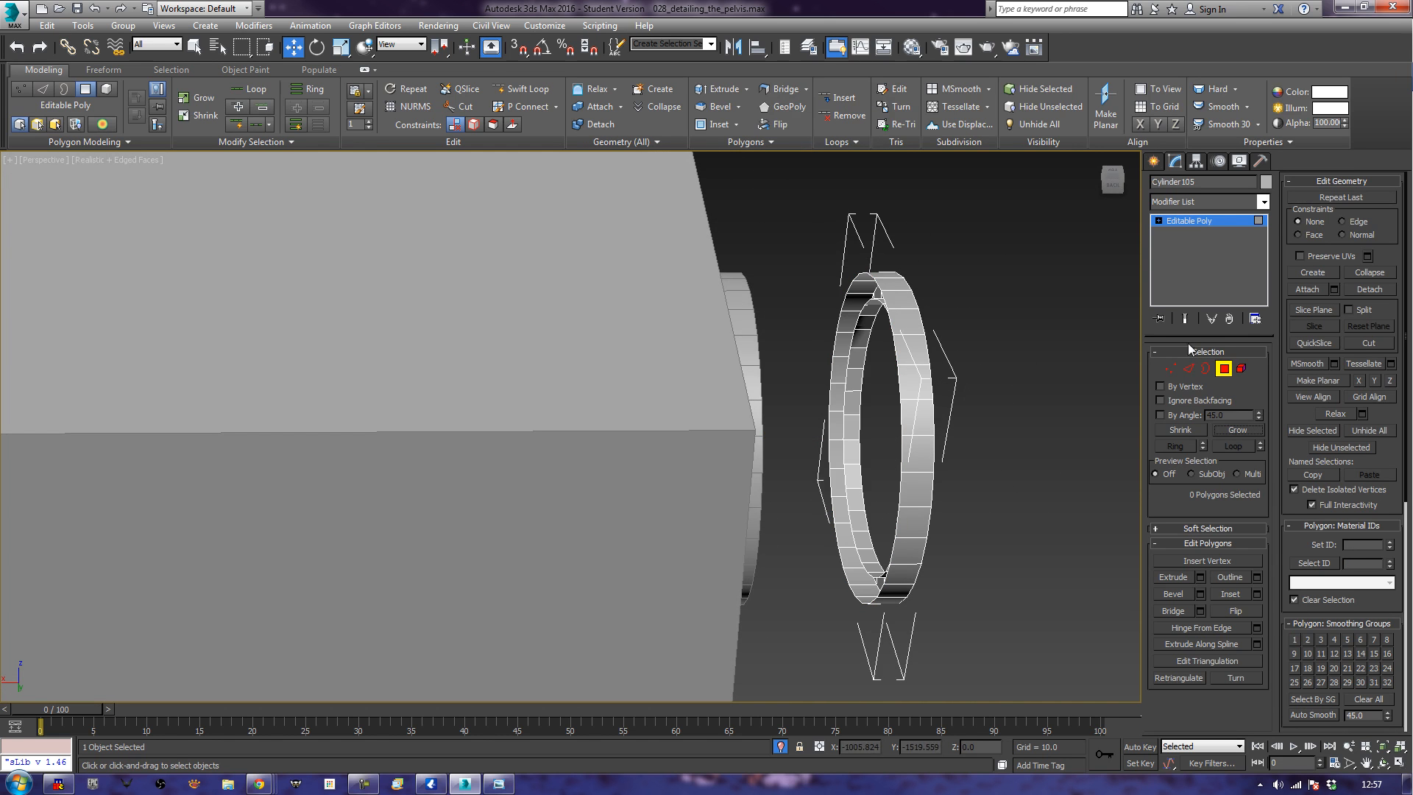
Try to select the open ring's inner border in a close wireframe top view.
alt+middle_drag(1025, 522, 1012, 576)
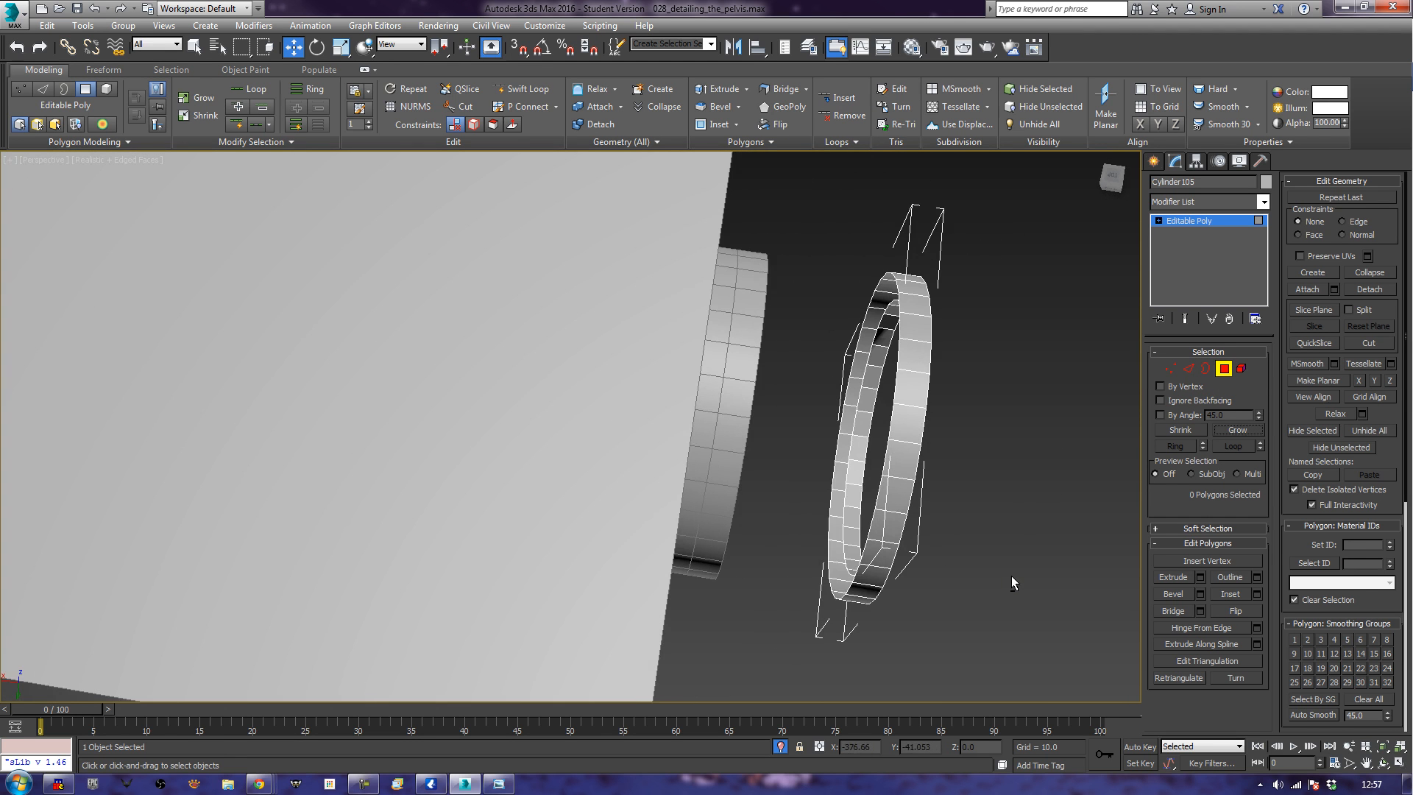
key(t)
key(y)
key(z)
middle_drag(845, 527, 946, 524)
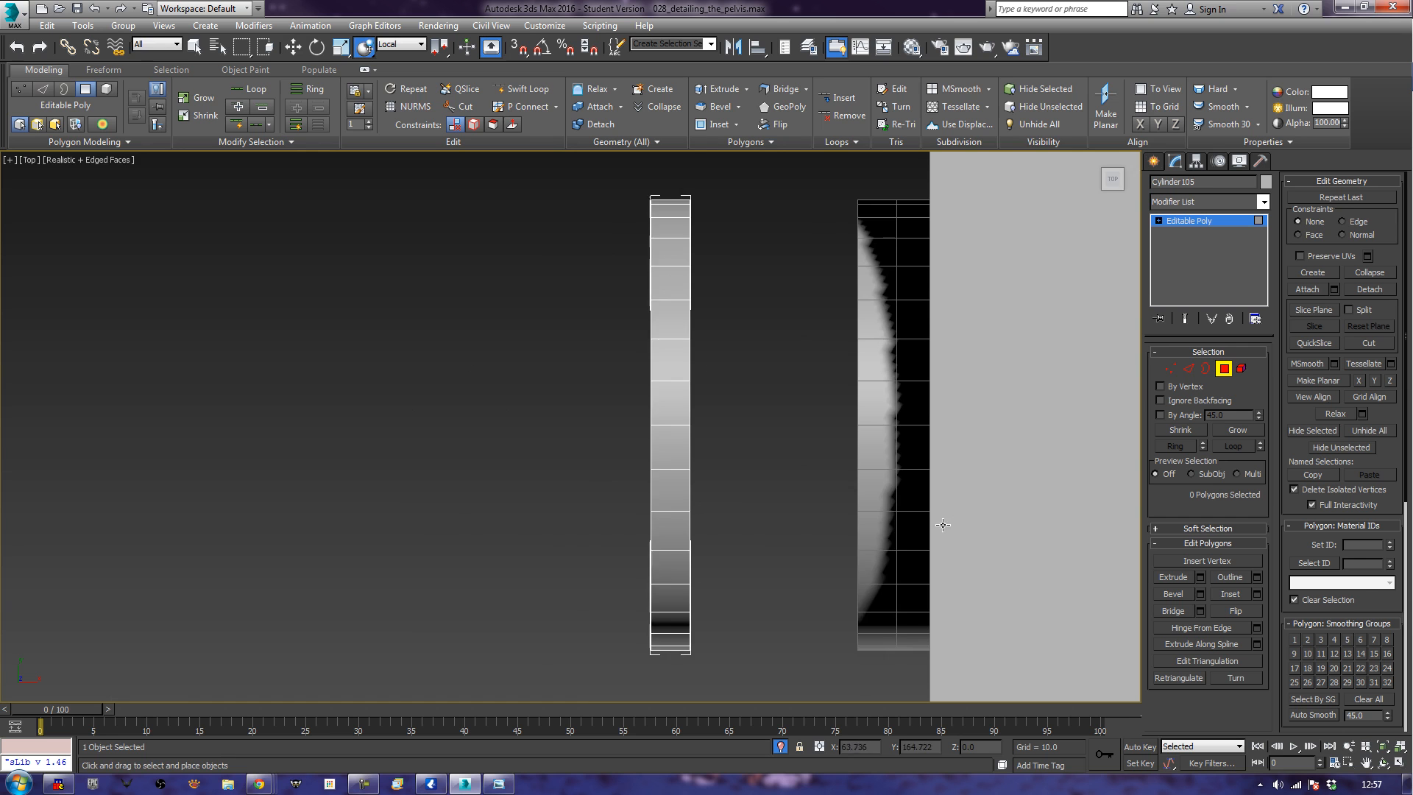
key(F3)
scroll(810, 435, up, 2)
middle_drag(807, 422, 886, 439)
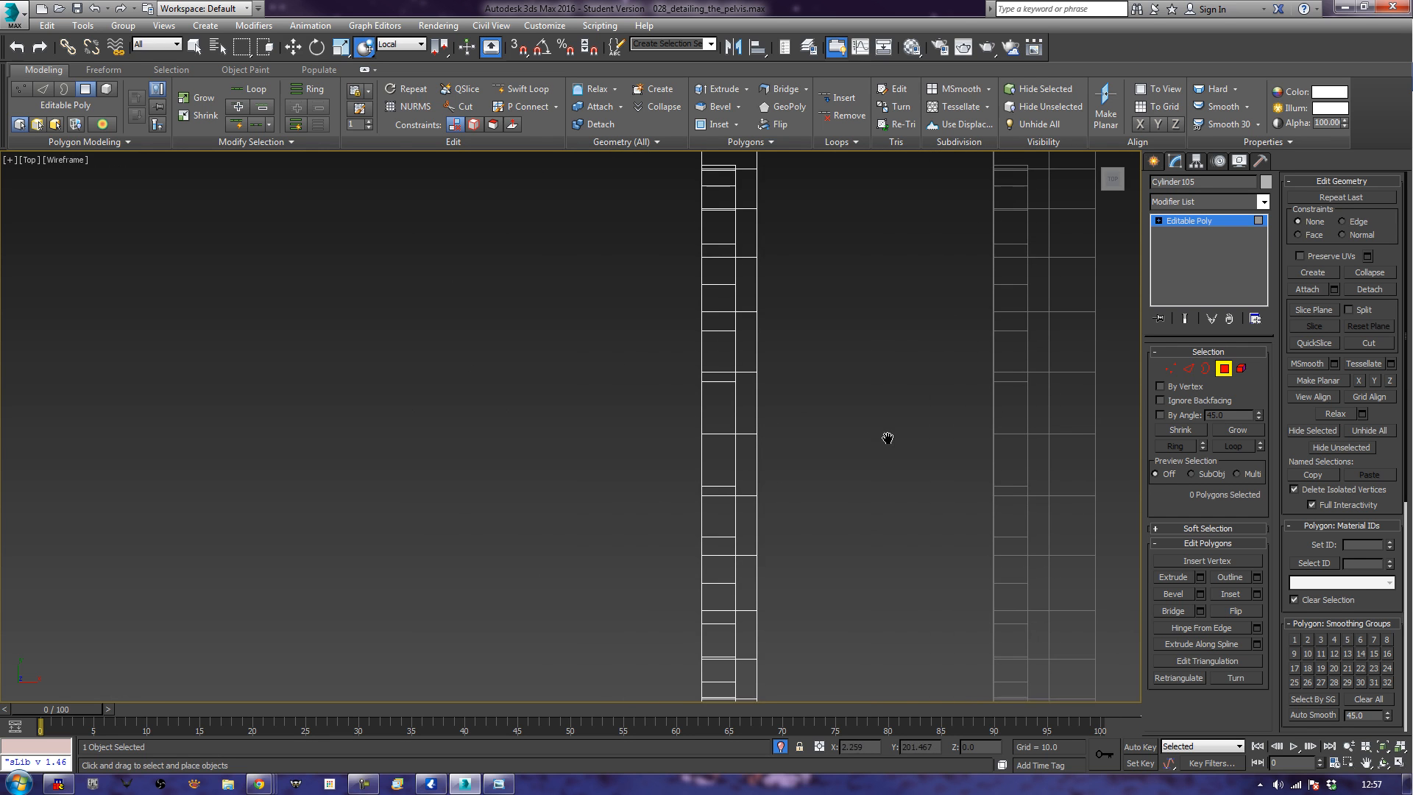
click(1205, 368)
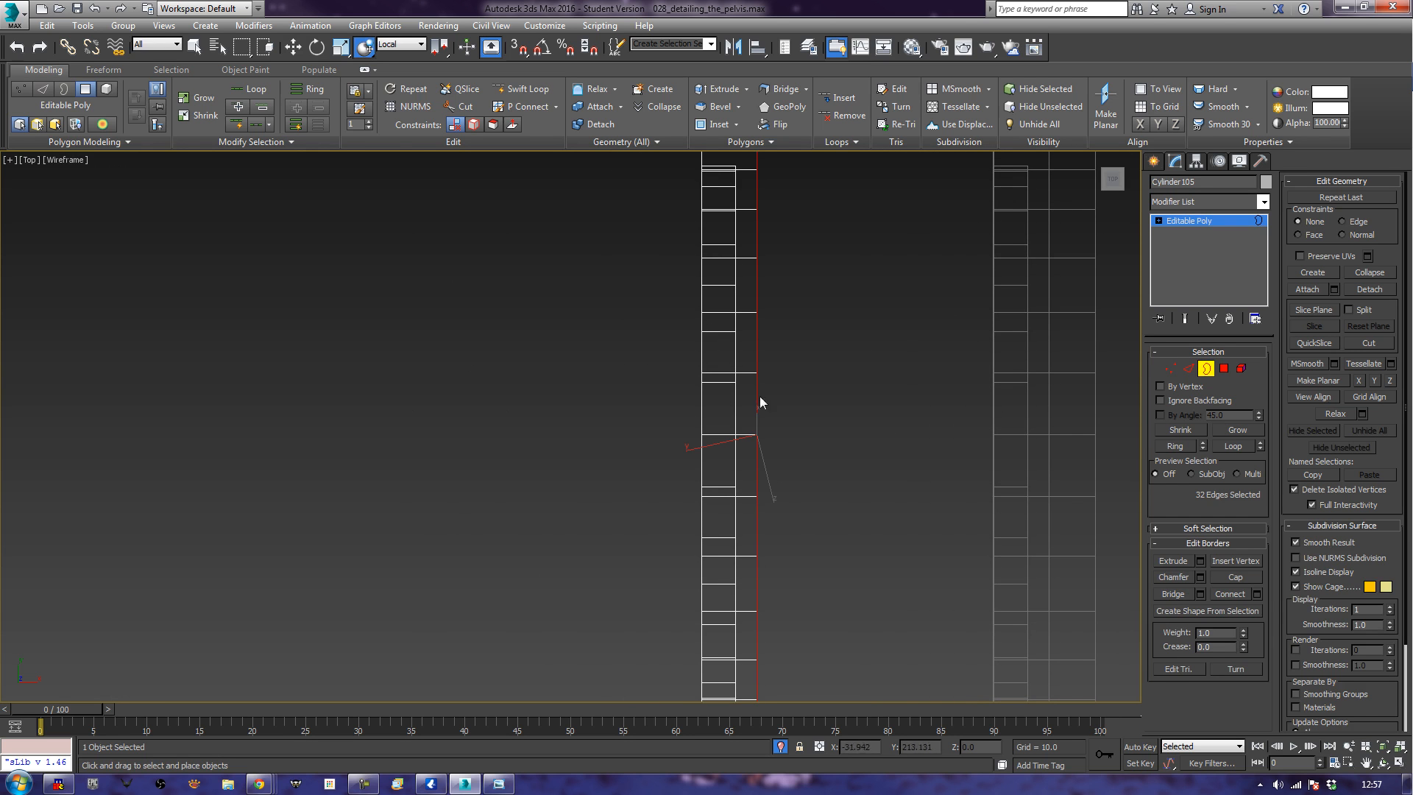
click(734, 411)
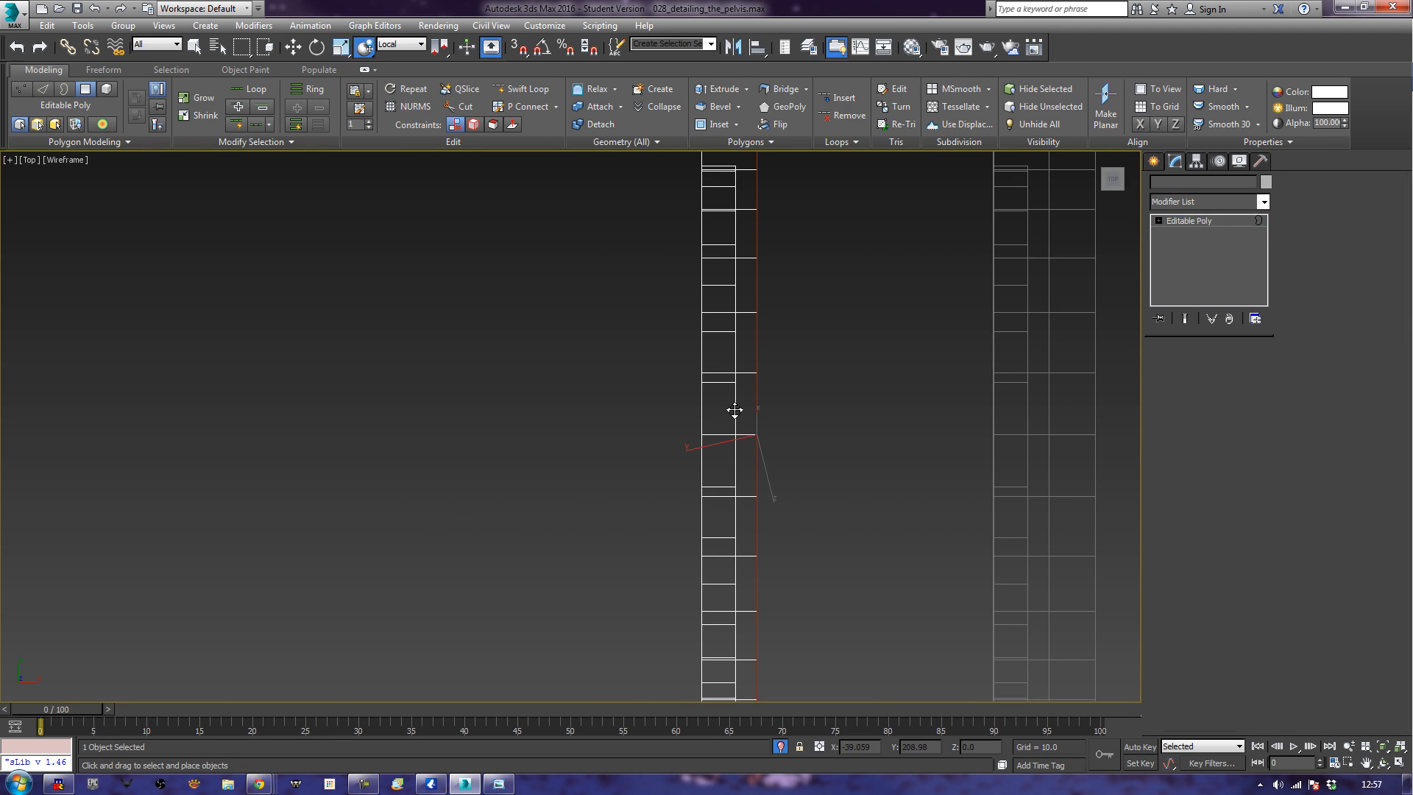
click(735, 411)
click(714, 408)
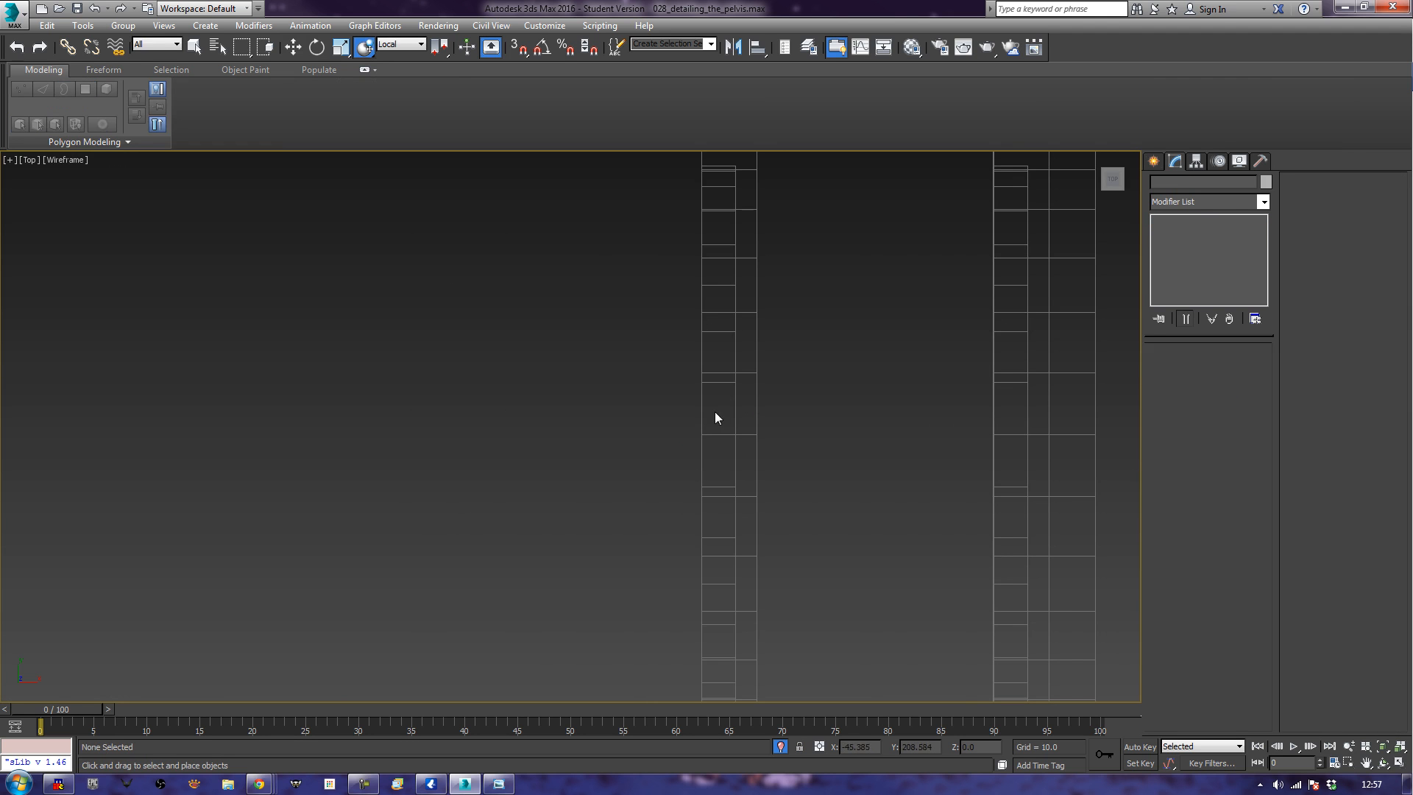
click(741, 416)
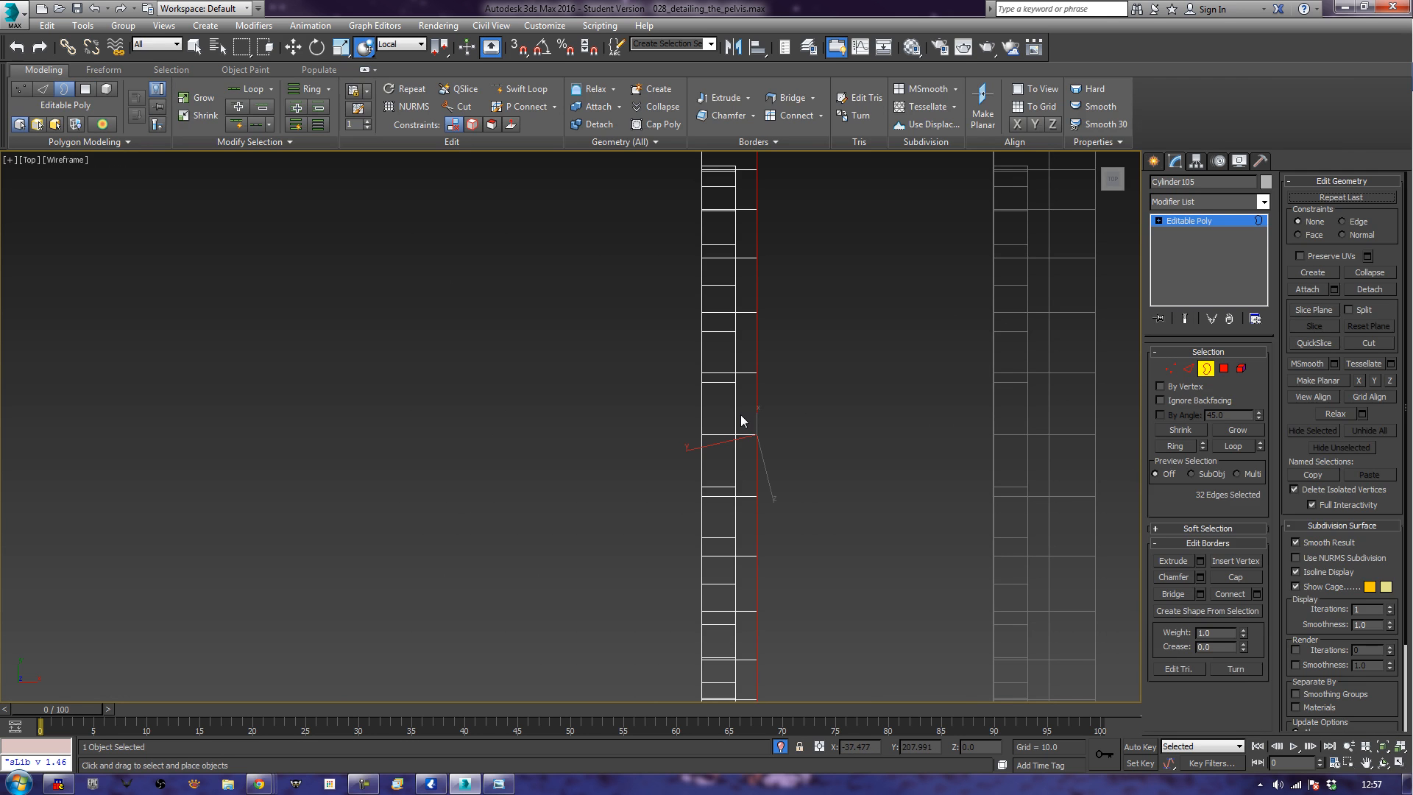
click(843, 371)
Return to a shaded perspective close-up of the ring and try to pick its inner border there.
key(p)
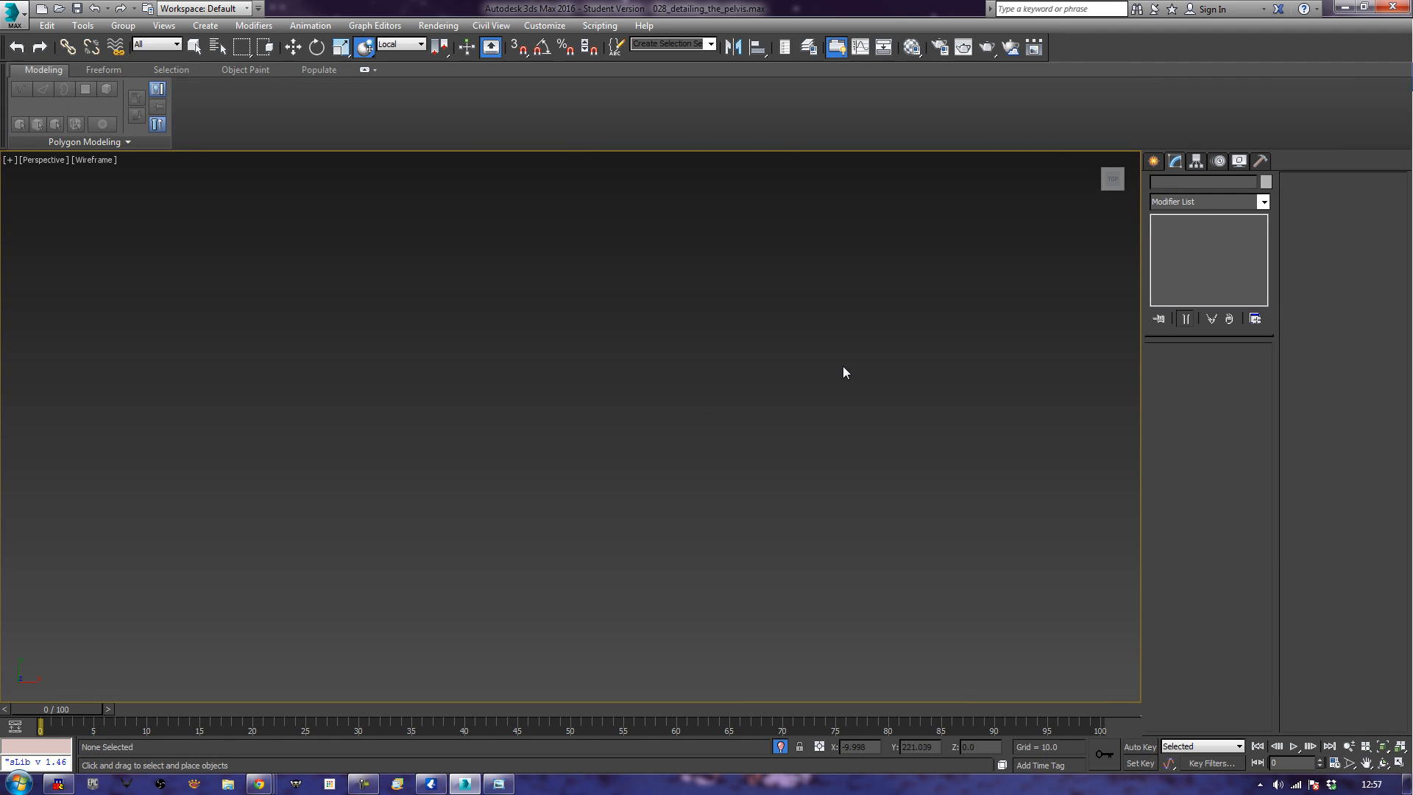
mouse_move(630, 446)
alt+middle_down()
mouse_move(757, 489)
mouse_move(784, 396)
alt+middle_up()
key(F3)
middle_drag(605, 426, 817, 499)
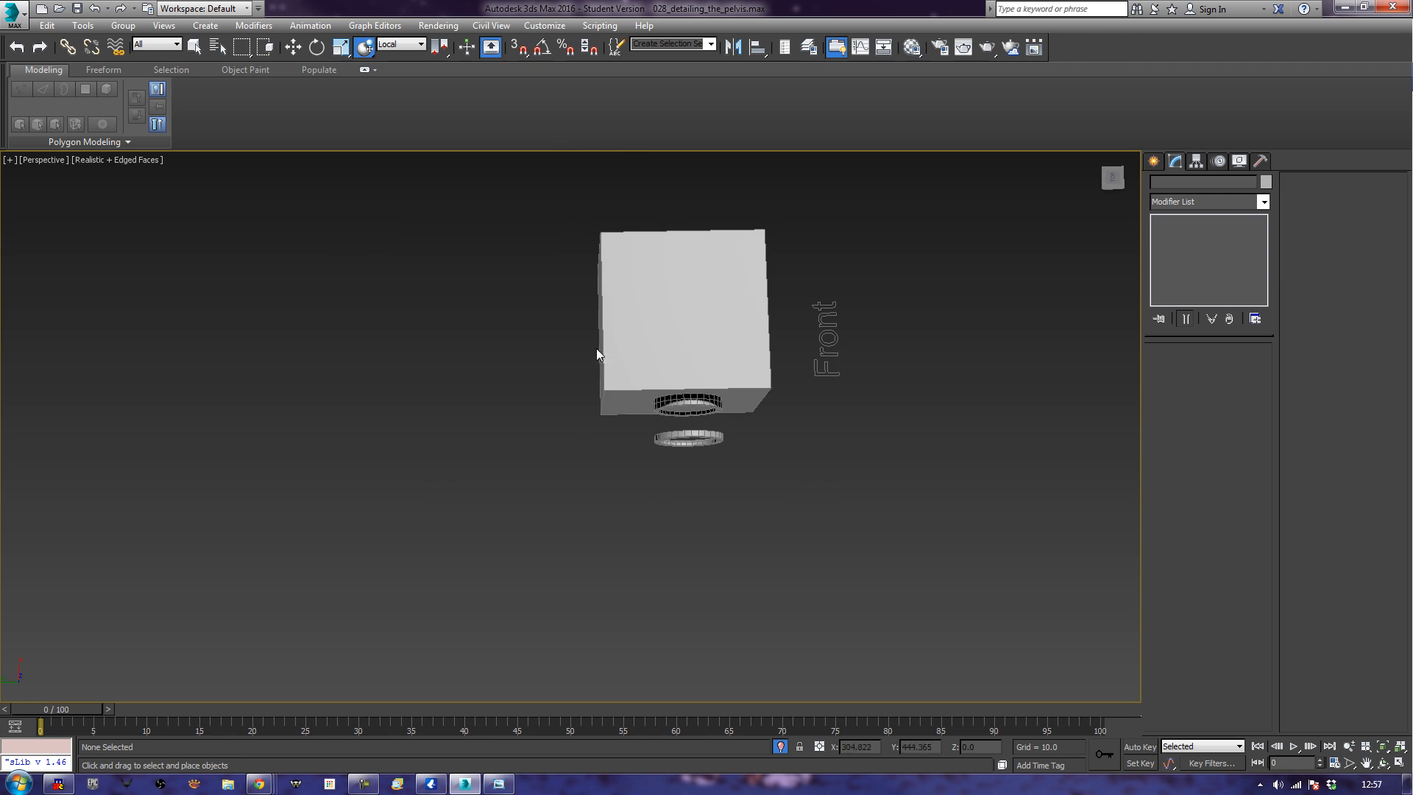
alt+middle_drag(653, 480, 681, 382)
scroll(679, 379, up, 10)
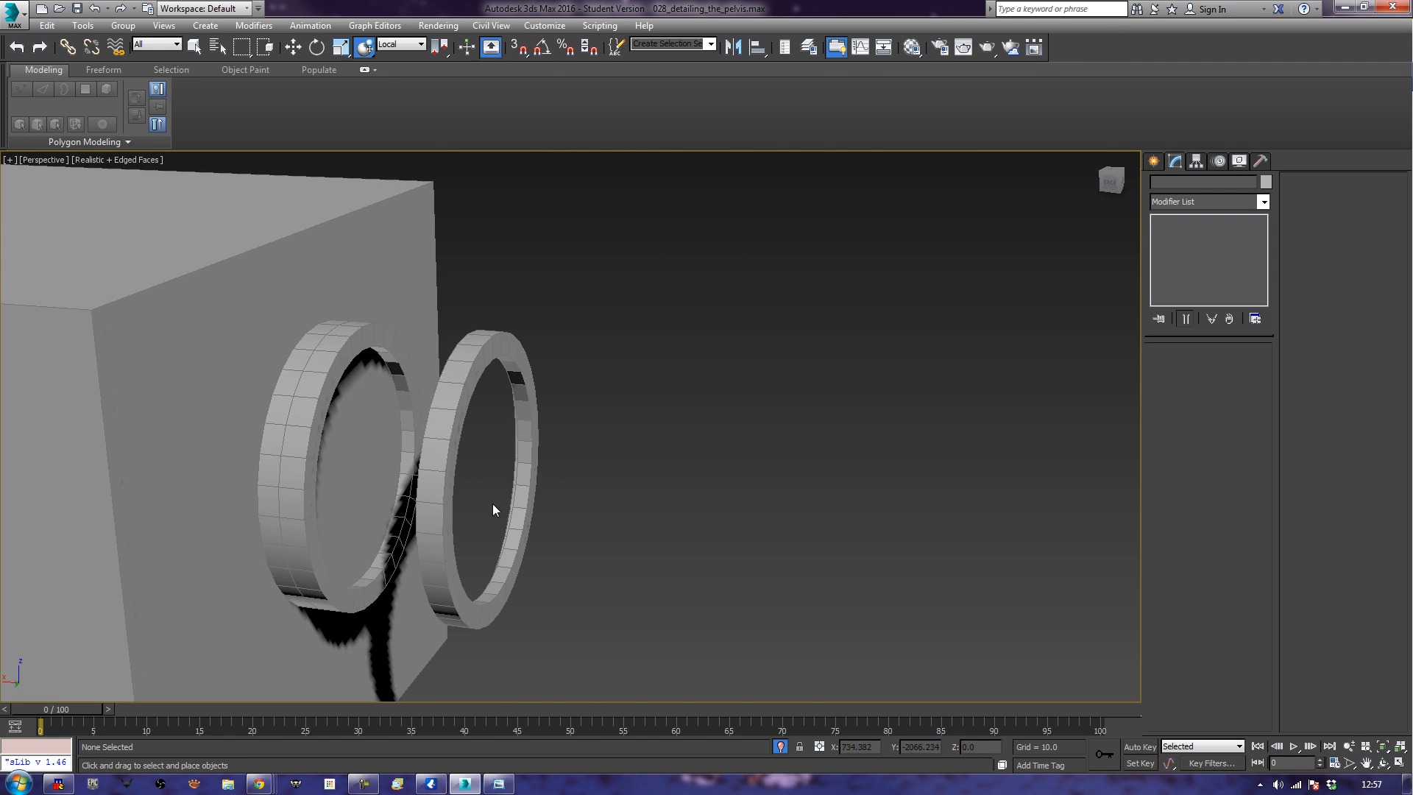
click(514, 508)
alt+middle_drag(514, 508, 653, 441)
scroll(657, 444, up, 8)
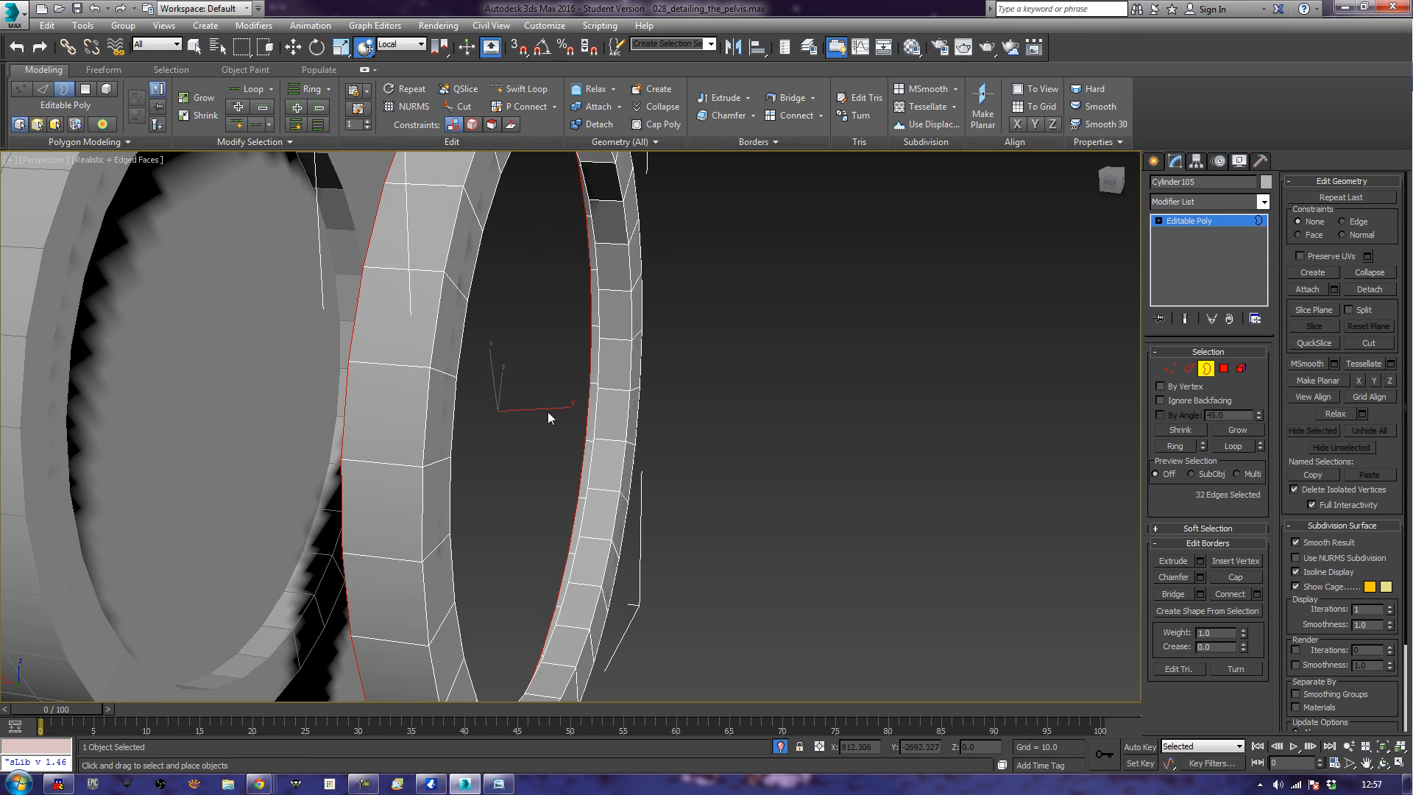
click(548, 412)
click(621, 408)
click(1206, 368)
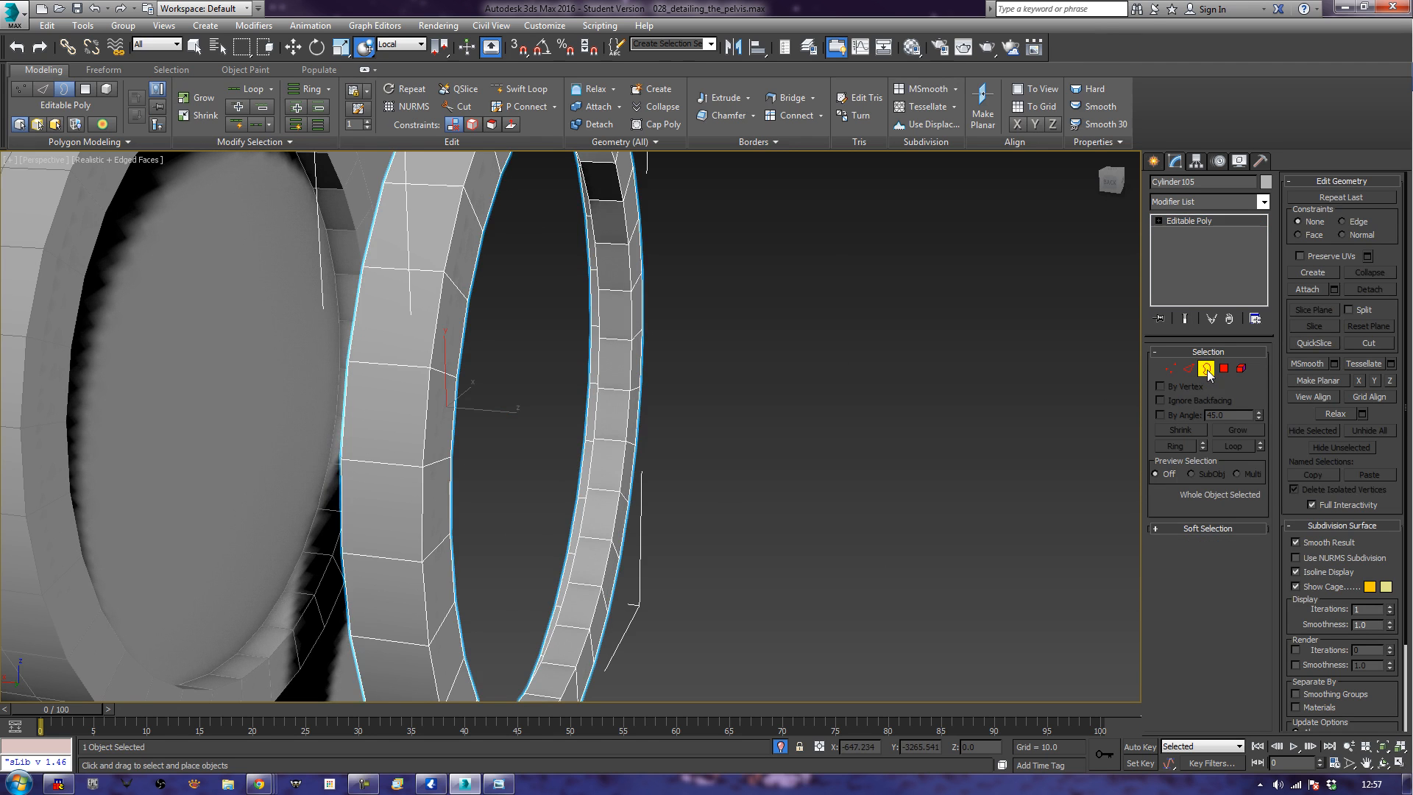
click(587, 442)
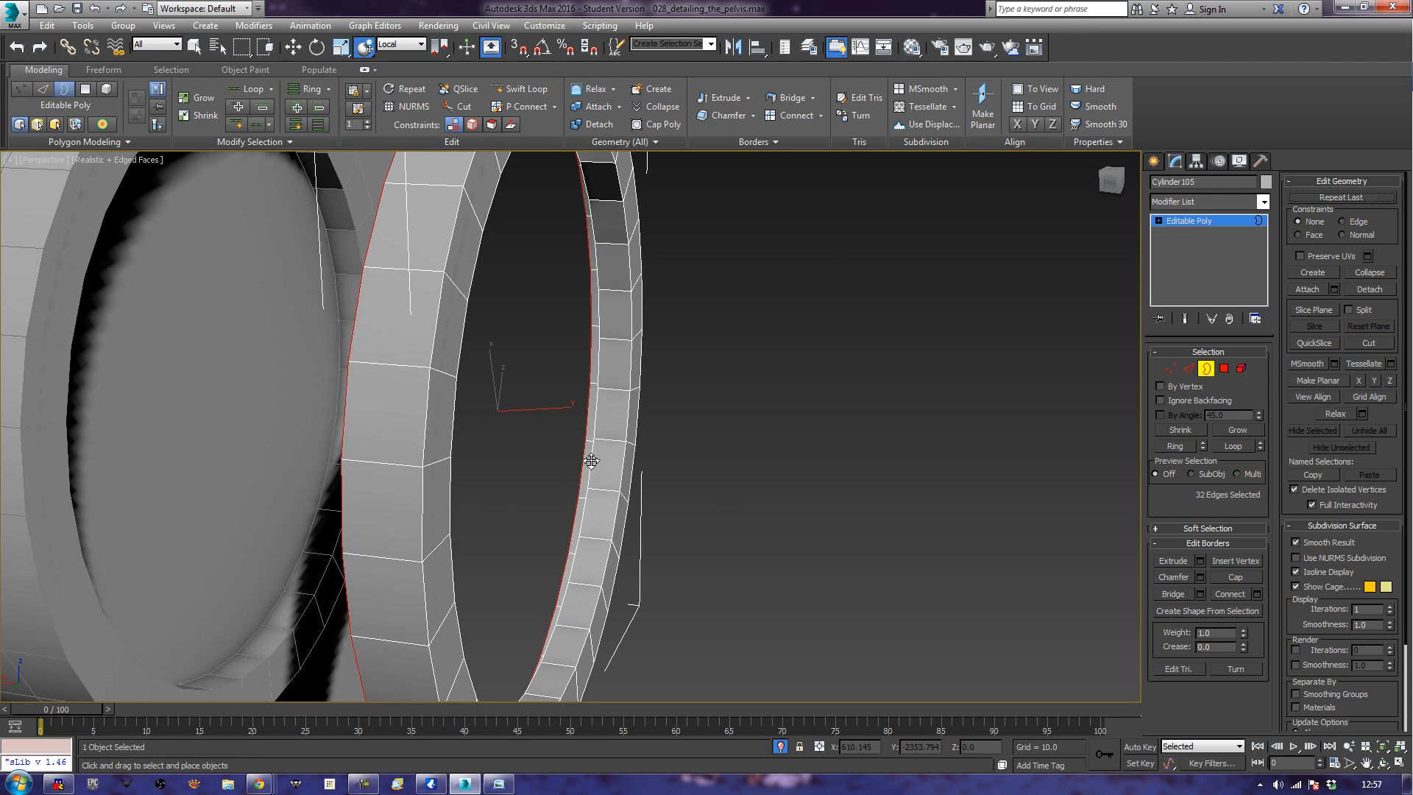
Switch to the plain Select tool and select the back border of the ring's inner wall.
key(q)
alt+middle_drag(591, 461, 550, 483)
click(527, 488)
click(445, 541)
alt+middle_drag(444, 542, 519, 528)
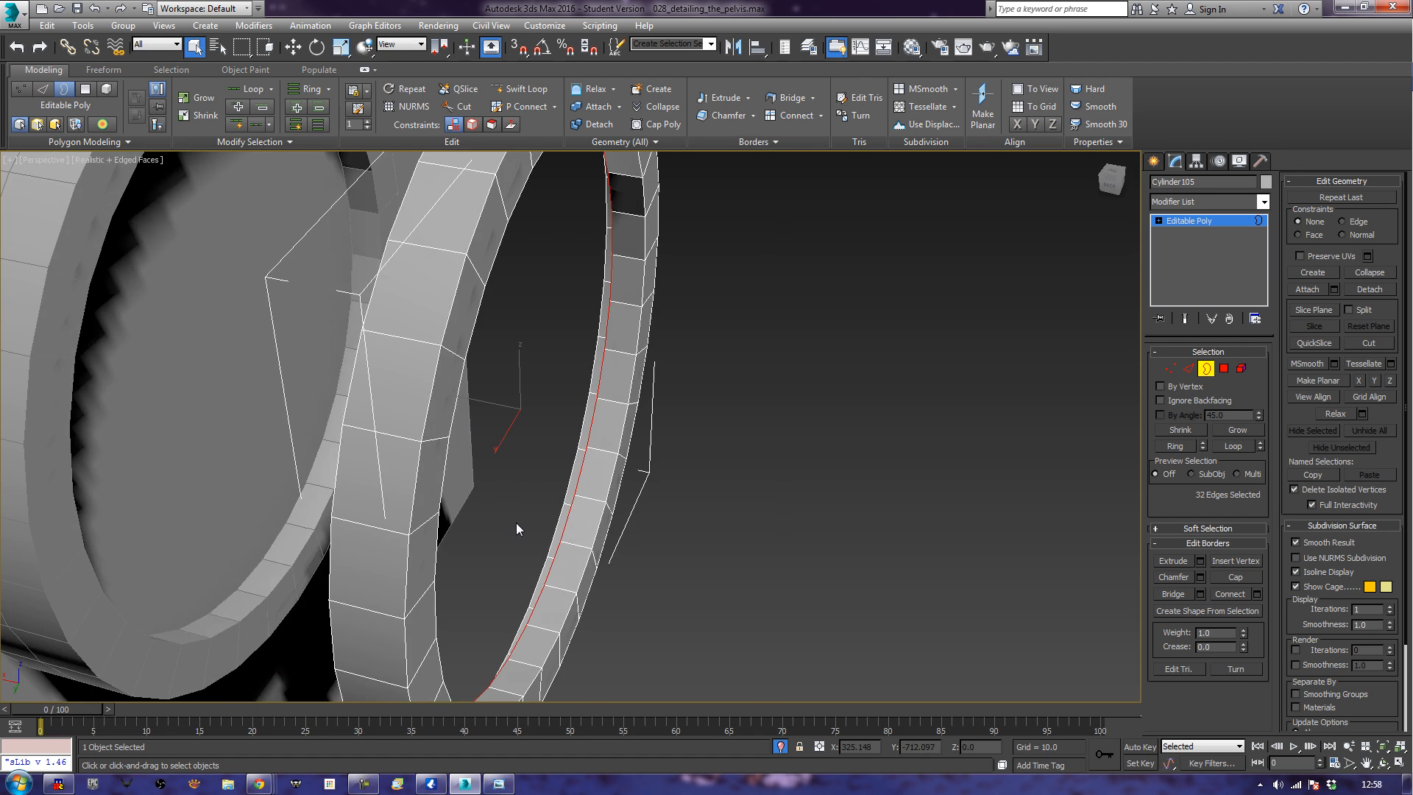
Move the inner wall's back border along X to about -33.02, flush with the ring's back edge, in a wireframe top view.
key(t)
key(z)
key(F3)
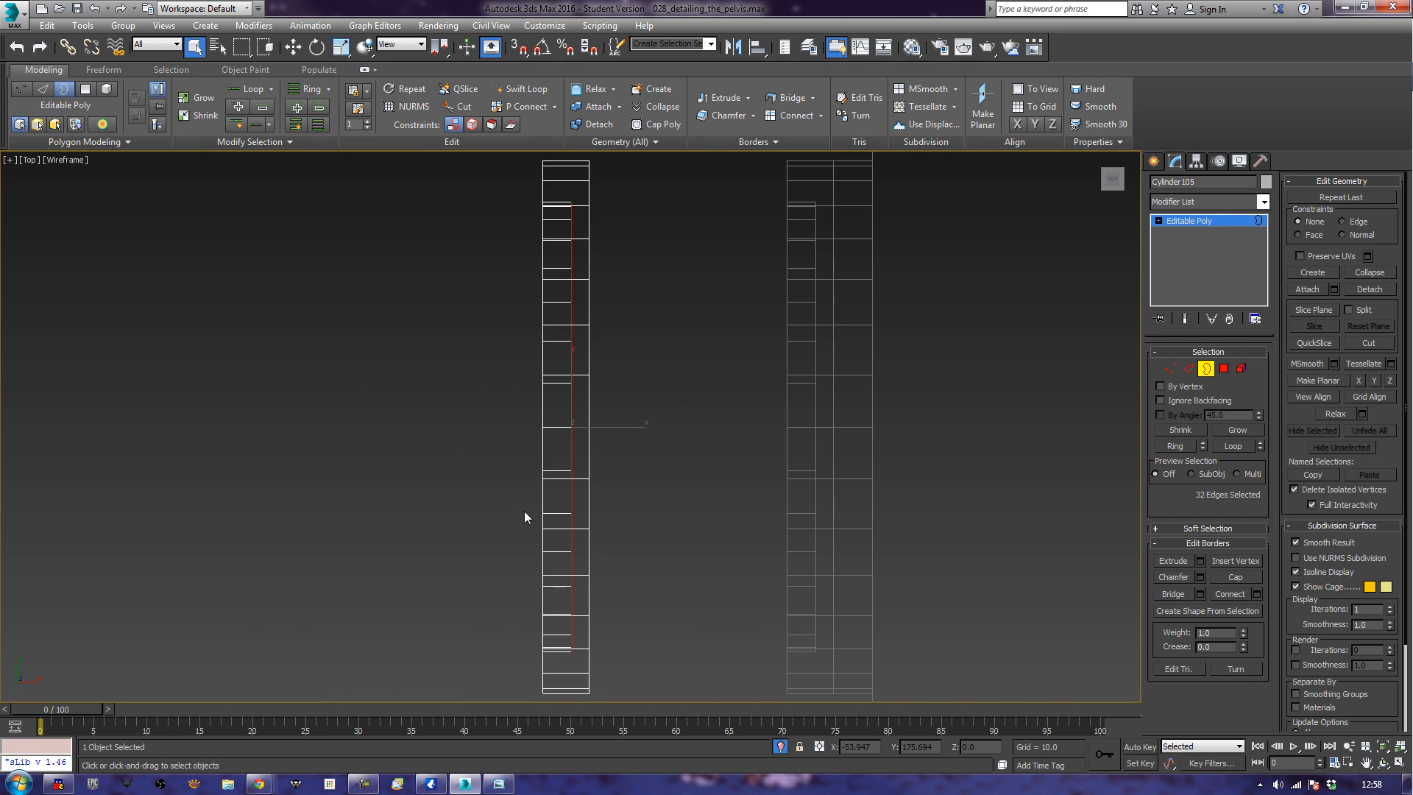
key(w)
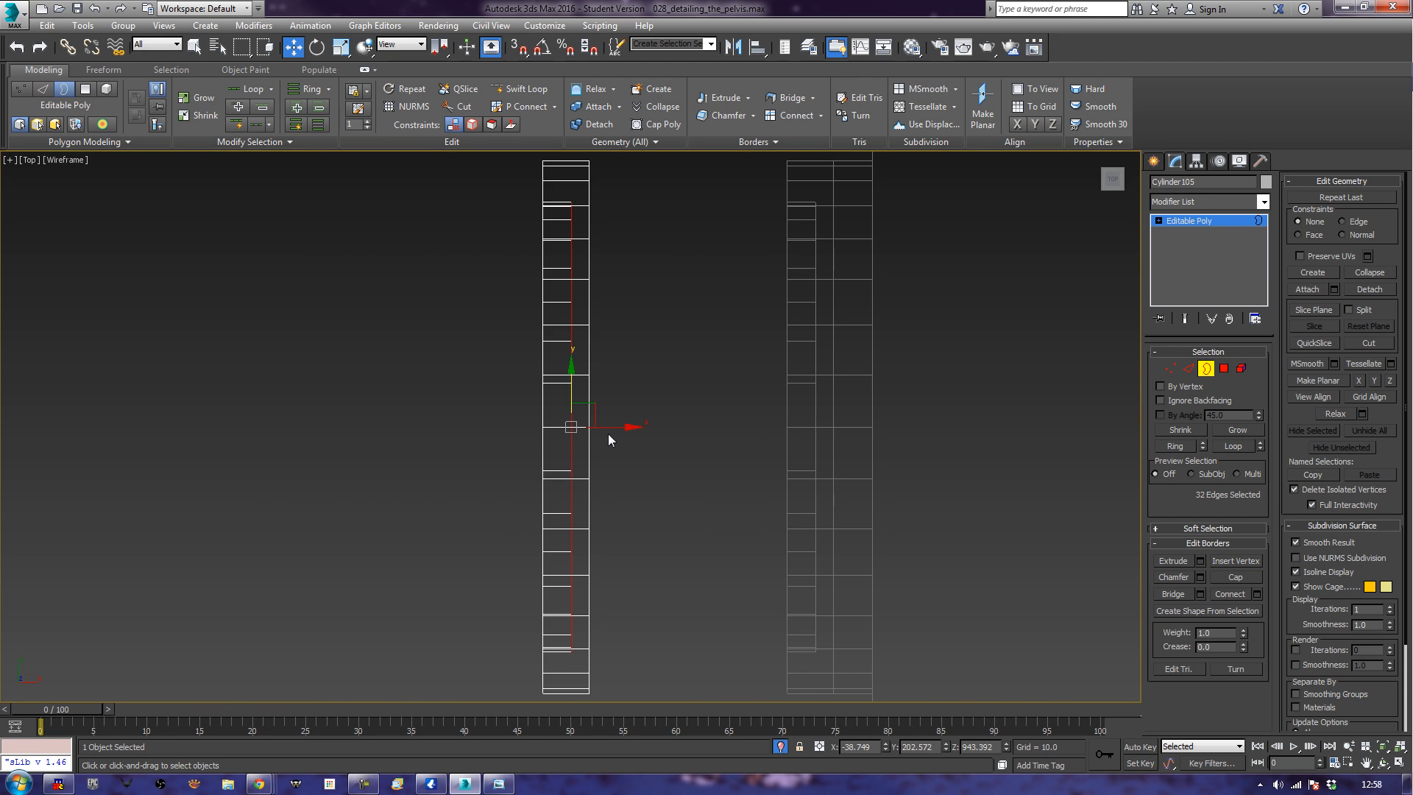
drag(611, 427, 625, 436)
scroll(625, 436, up, 6)
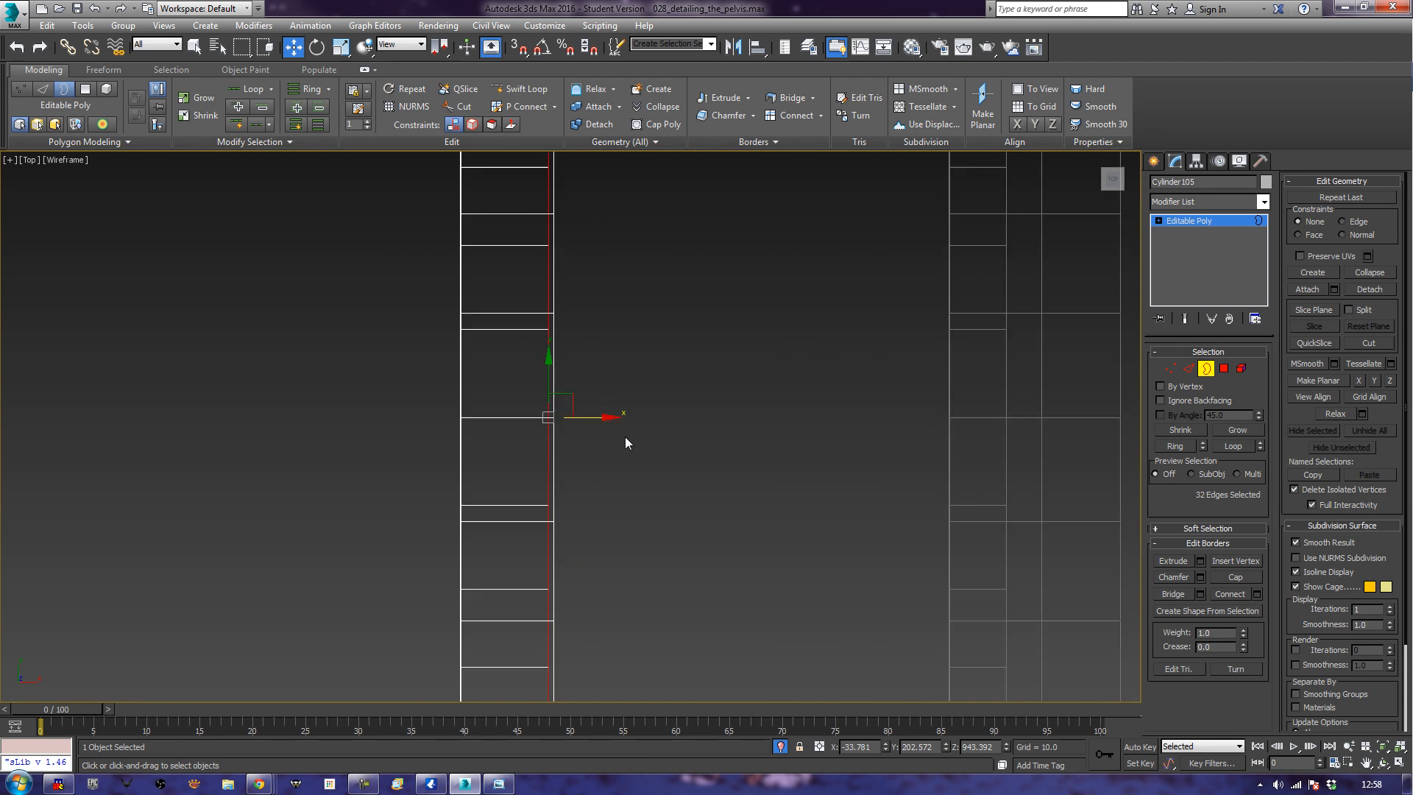
middle_drag(582, 370, 900, 490)
drag(789, 524, 808, 523)
scroll(808, 523, down, 6)
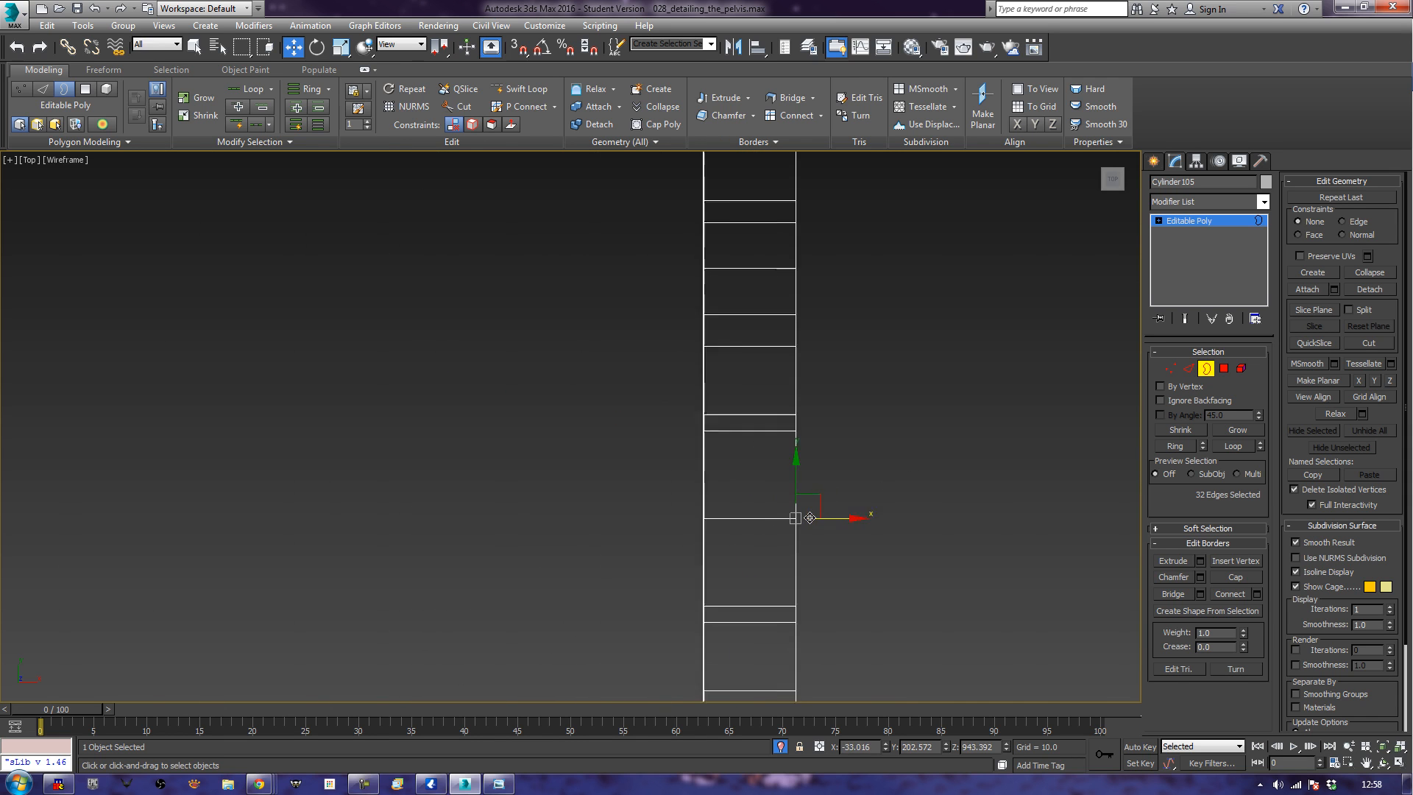
scroll(883, 434, up, 2)
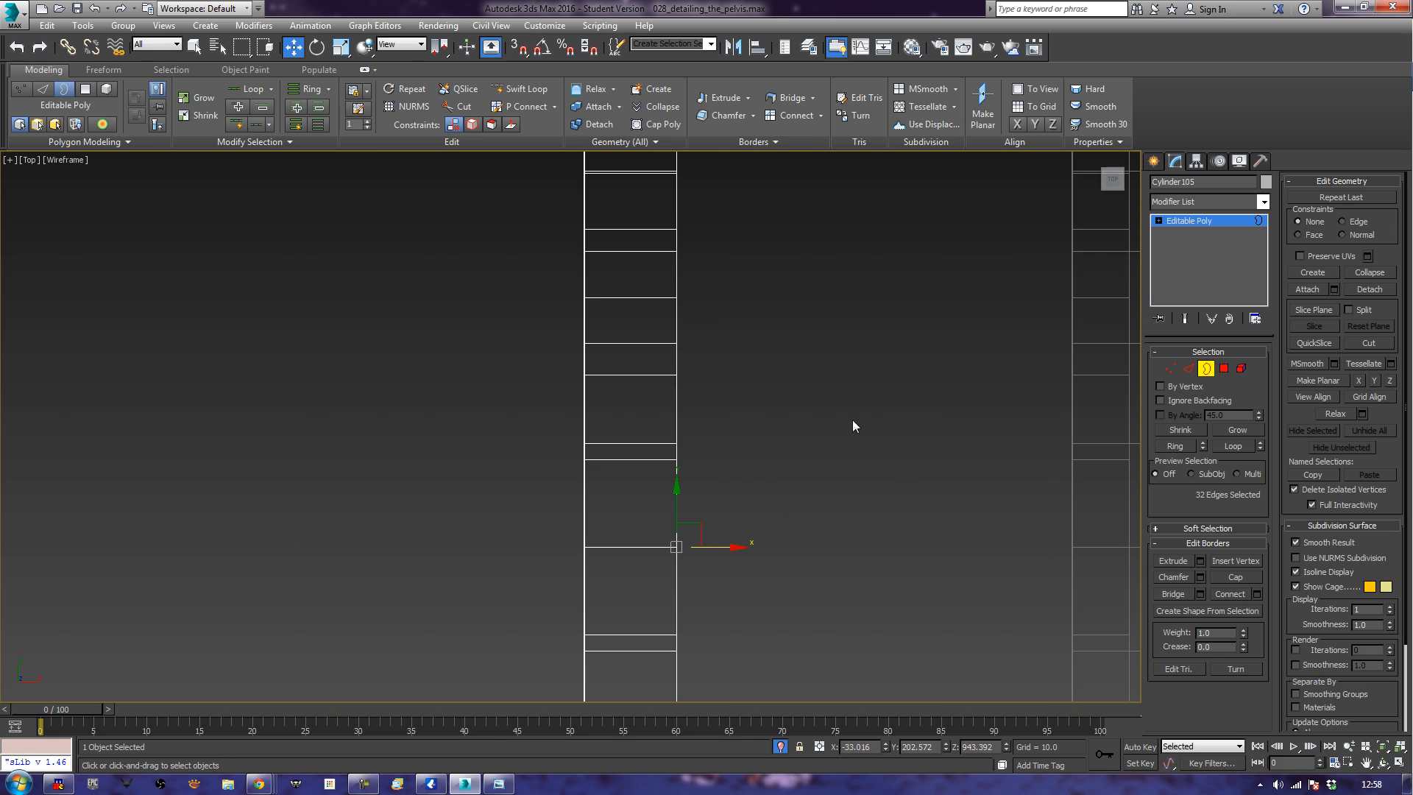
click(1207, 369)
middle_drag(686, 490, 625, 462)
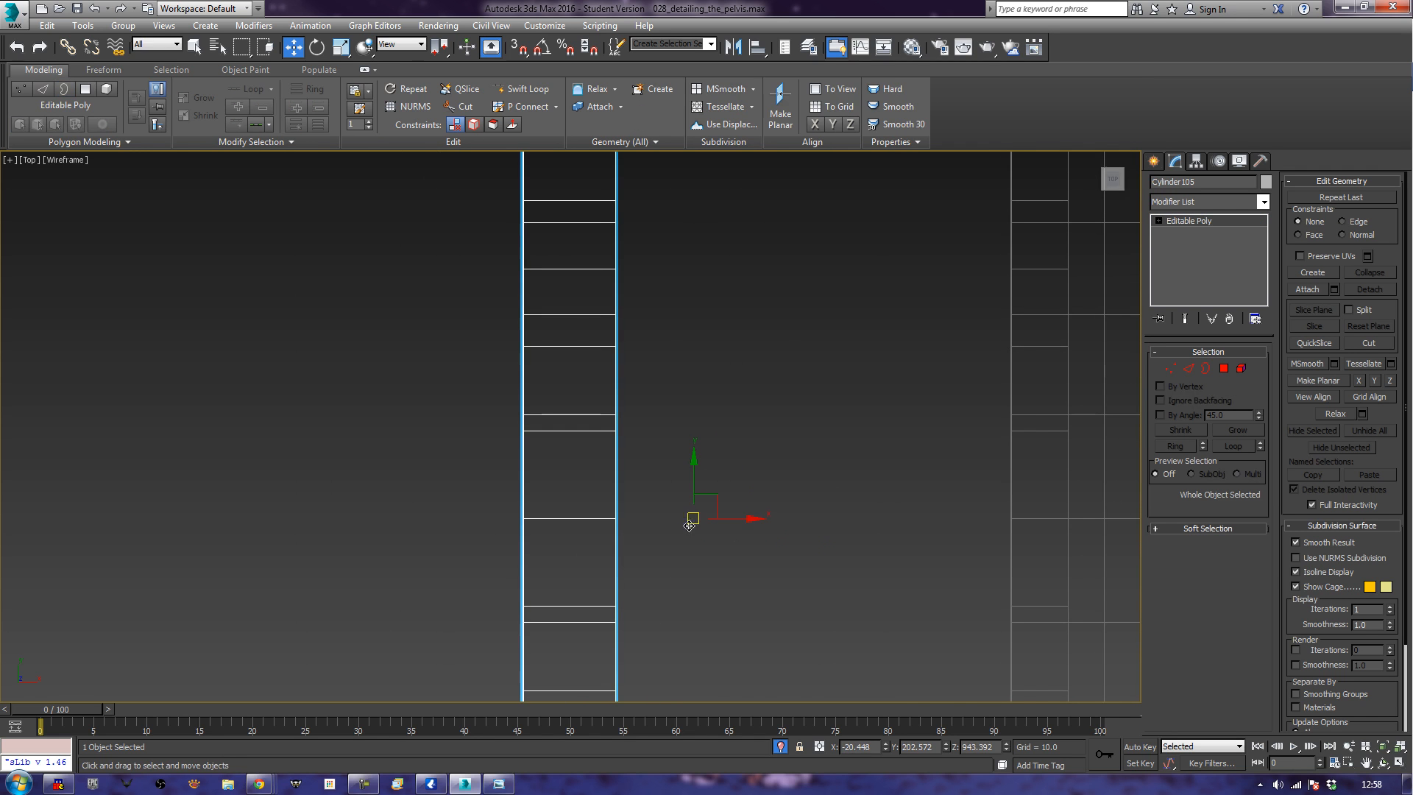
Bridge the ring's two open back borders to close the gap, and return to shaded display.
key(p)
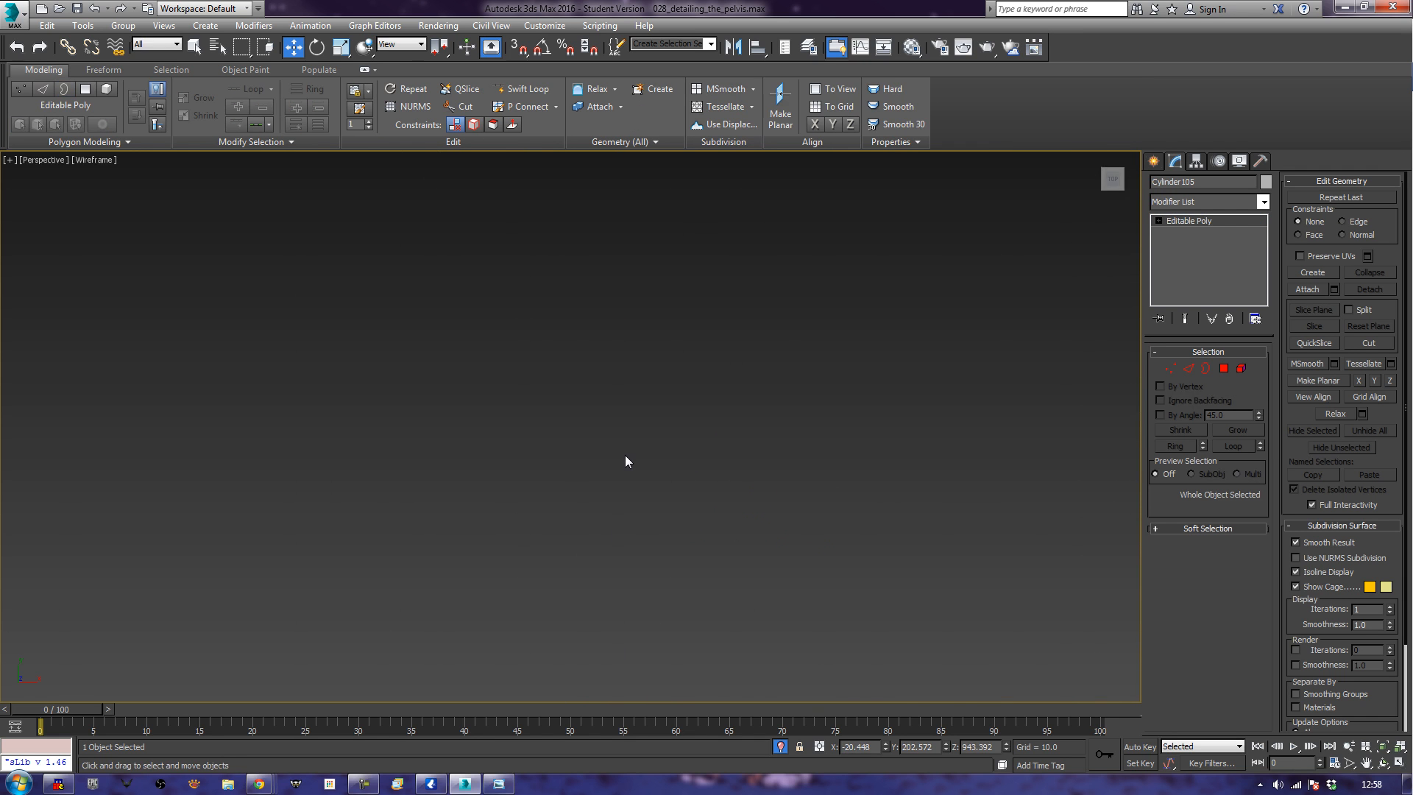
key(z)
scroll(630, 461, down, 5)
alt+middle_drag(626, 476, 911, 381)
click(1207, 371)
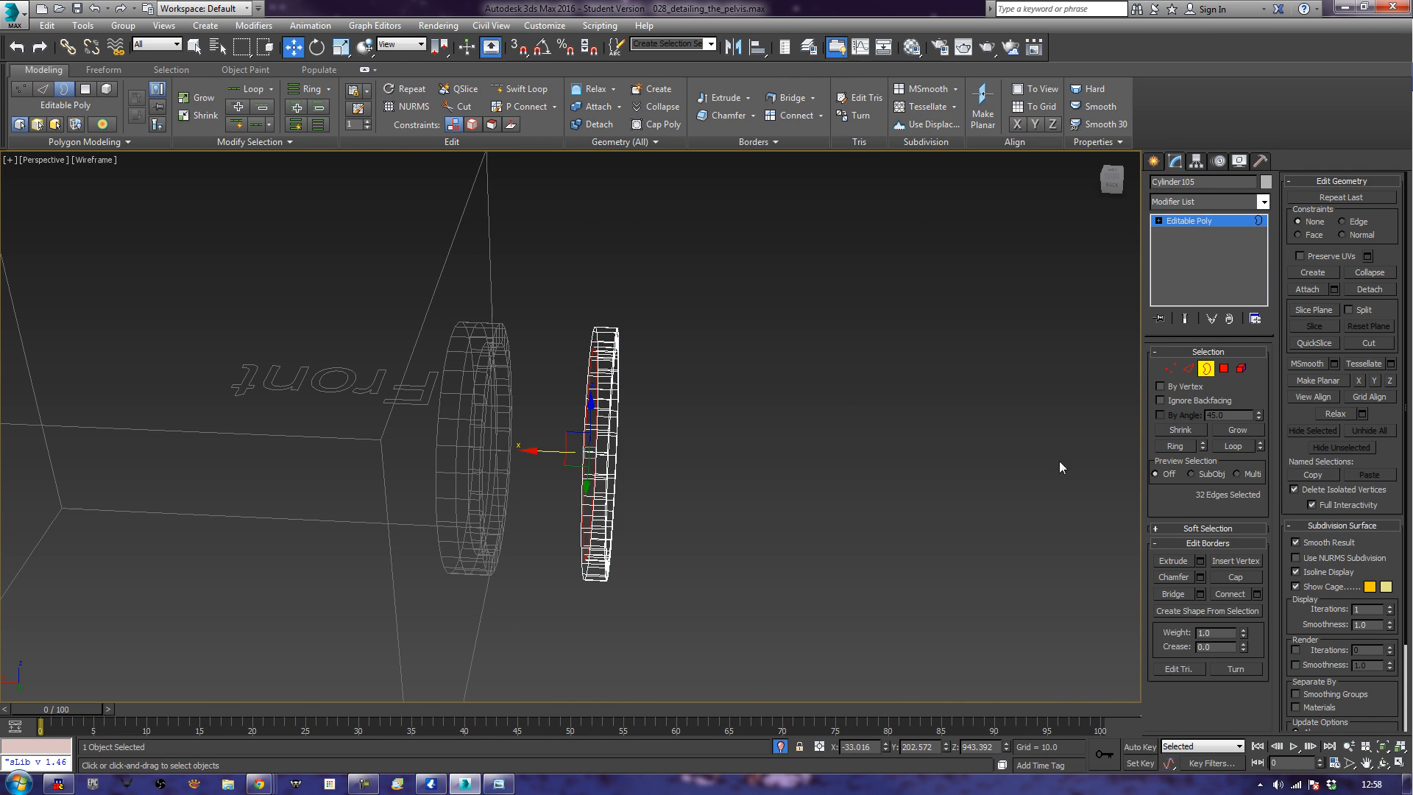
key(ctrl+a)
click(1187, 595)
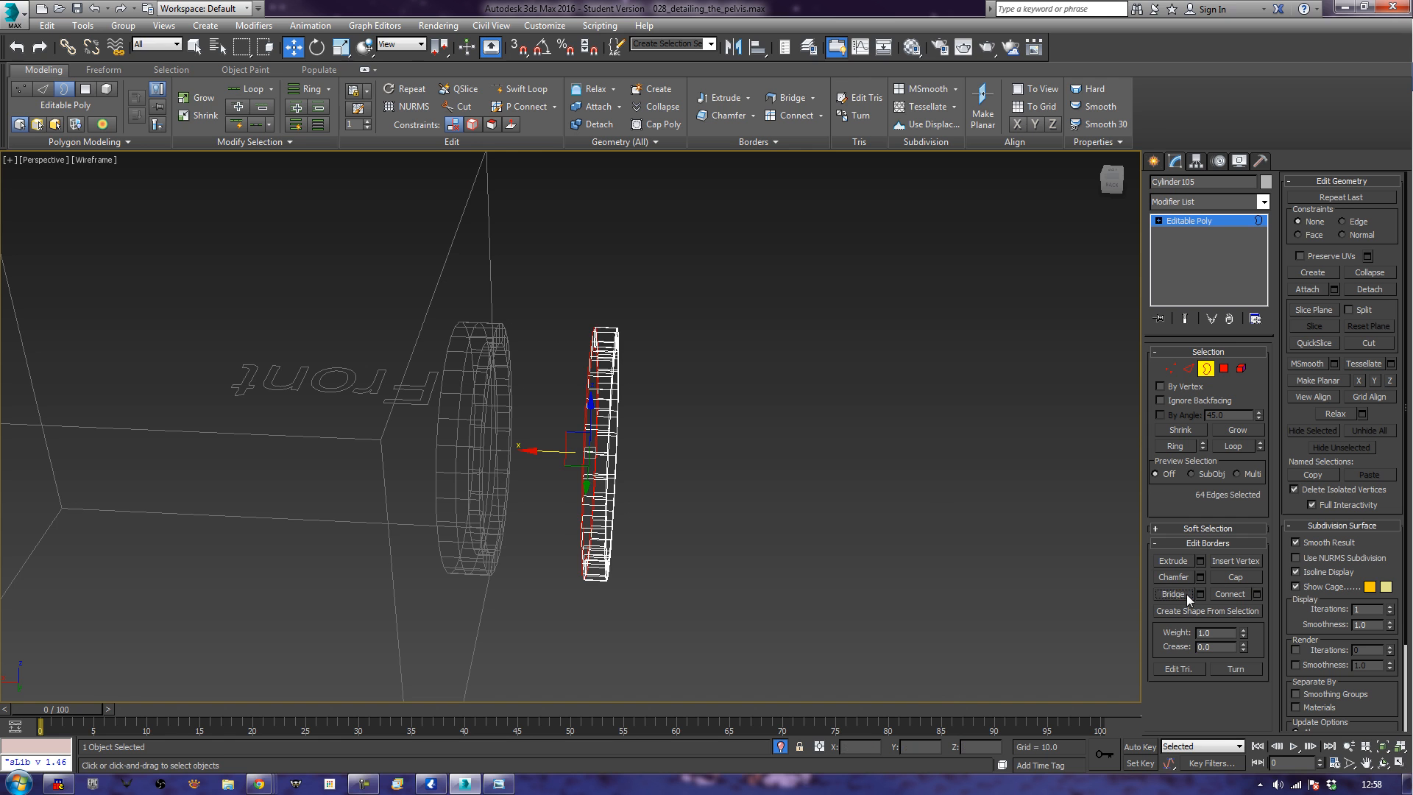
click(1210, 370)
middle_drag(842, 498, 889, 509)
key(F3)
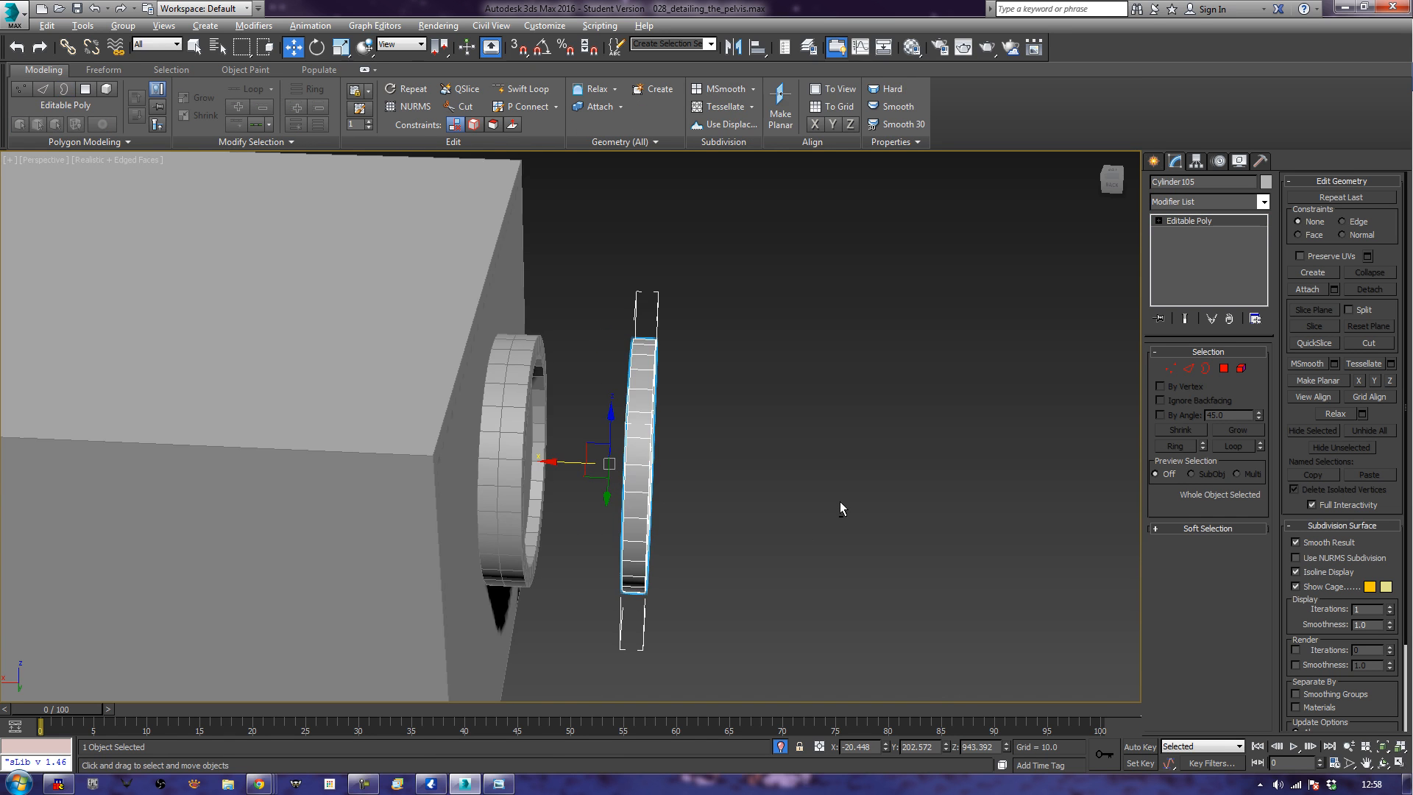
Scale the whole ring uniformly to about 120% in the left view.
alt+middle_drag(696, 499, 698, 402)
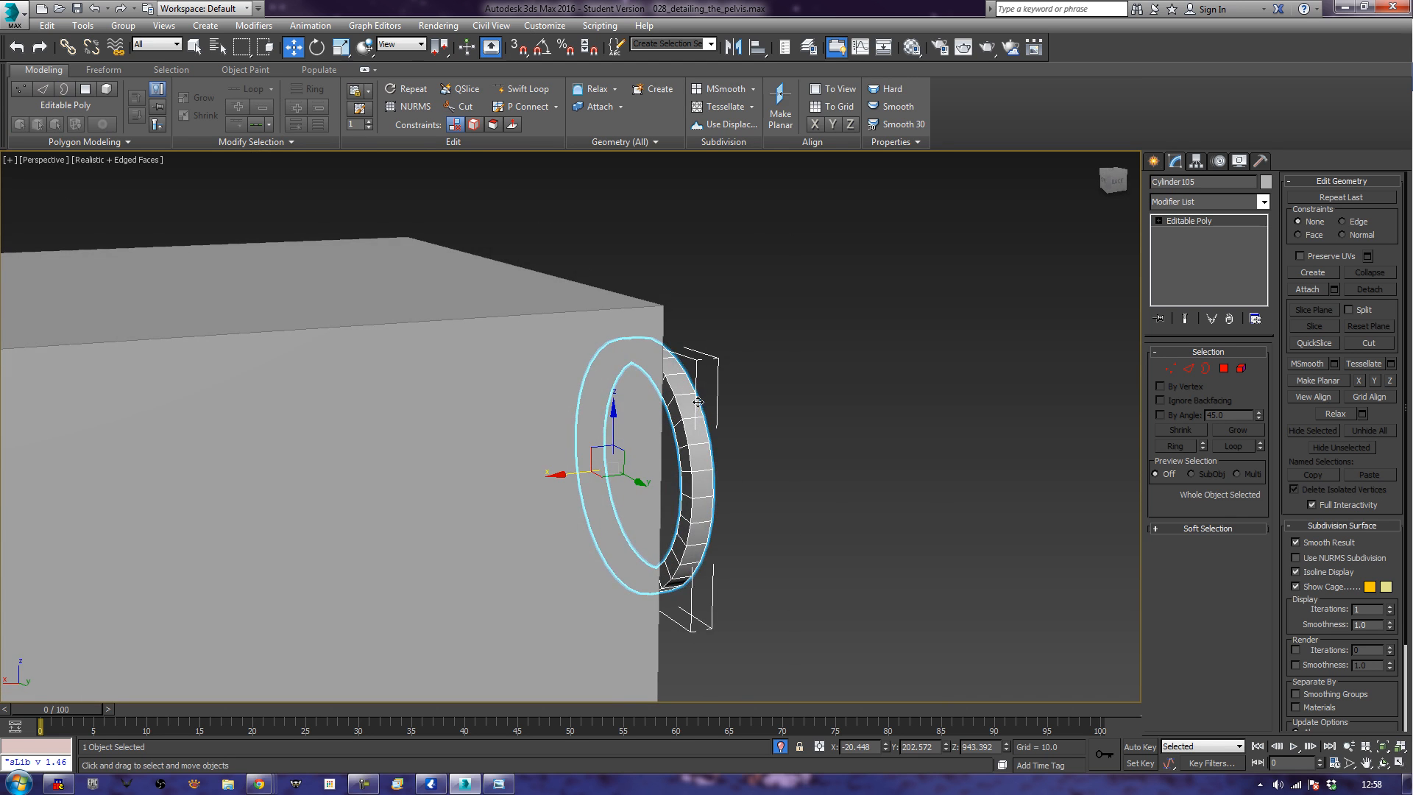
alt+middle_drag(828, 563, 713, 568)
alt+middle_drag(872, 475, 905, 427)
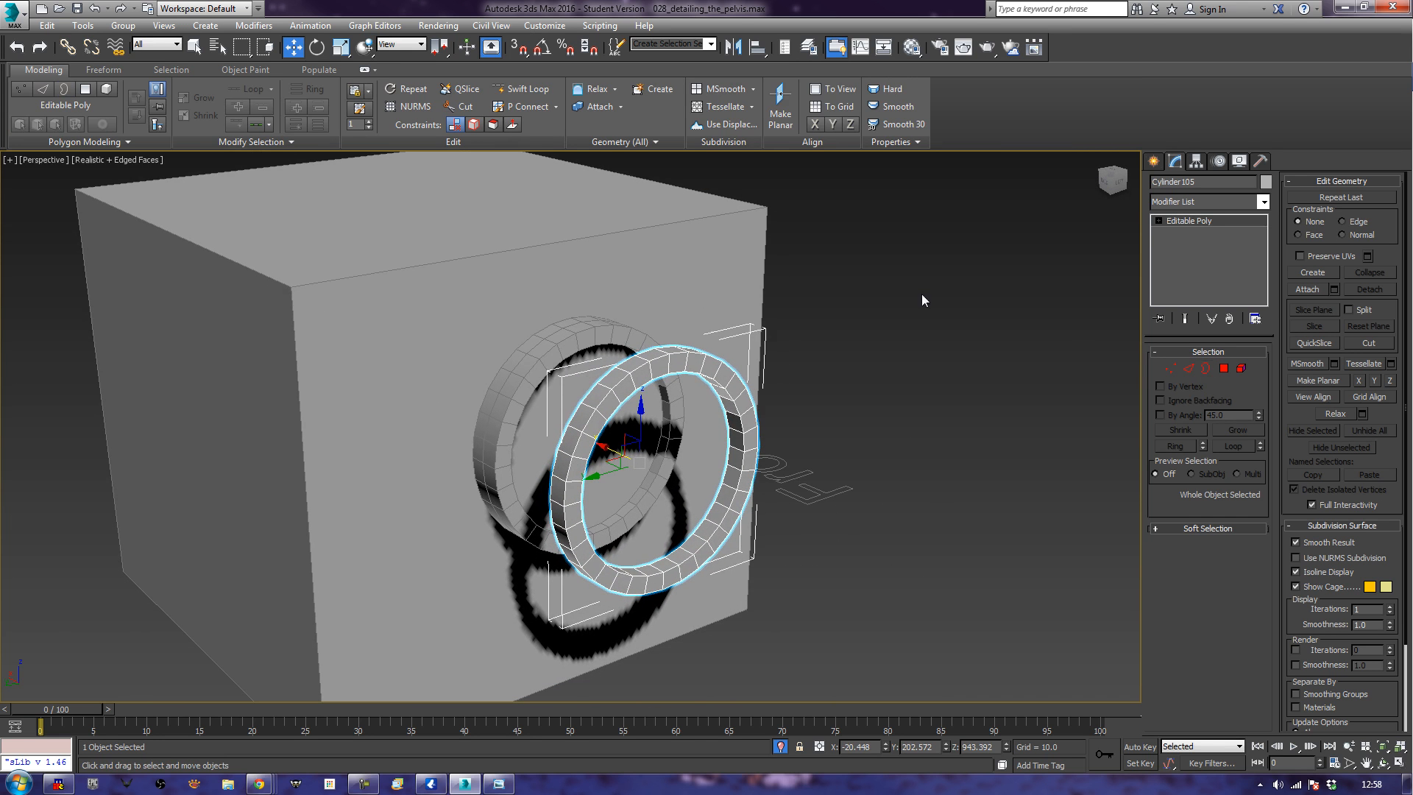
click(340, 48)
alt+middle_drag(673, 380, 592, 329)
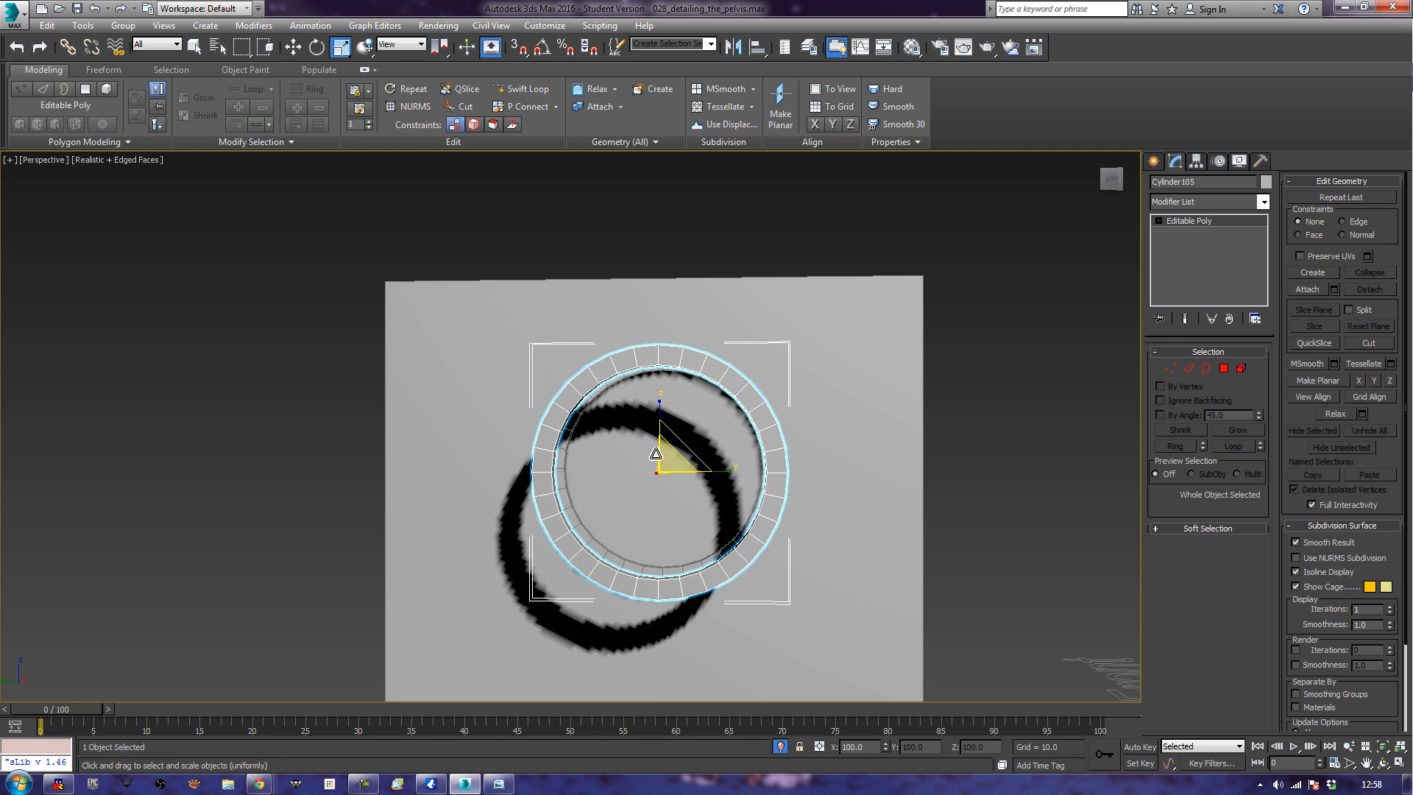
key(l)
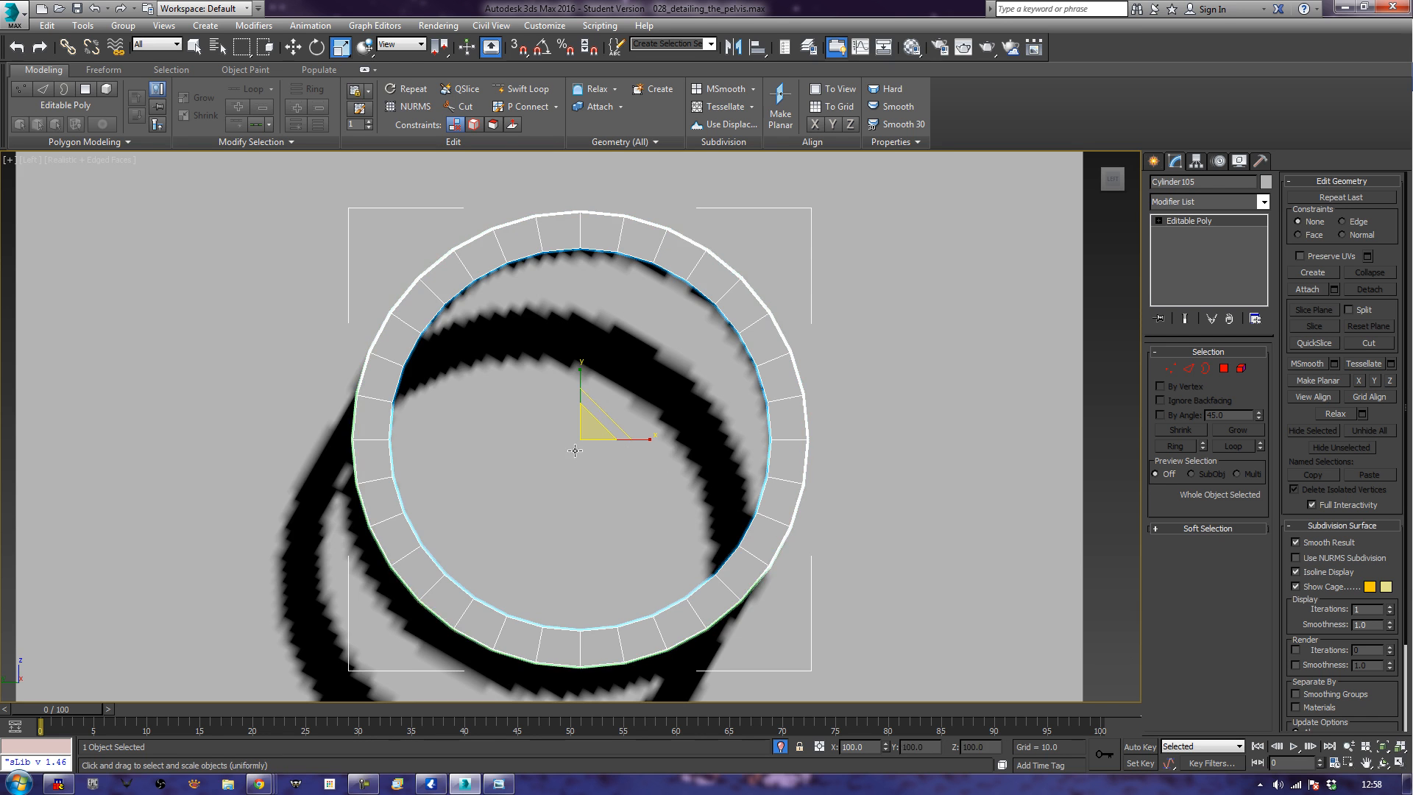
drag(586, 424, 617, 410)
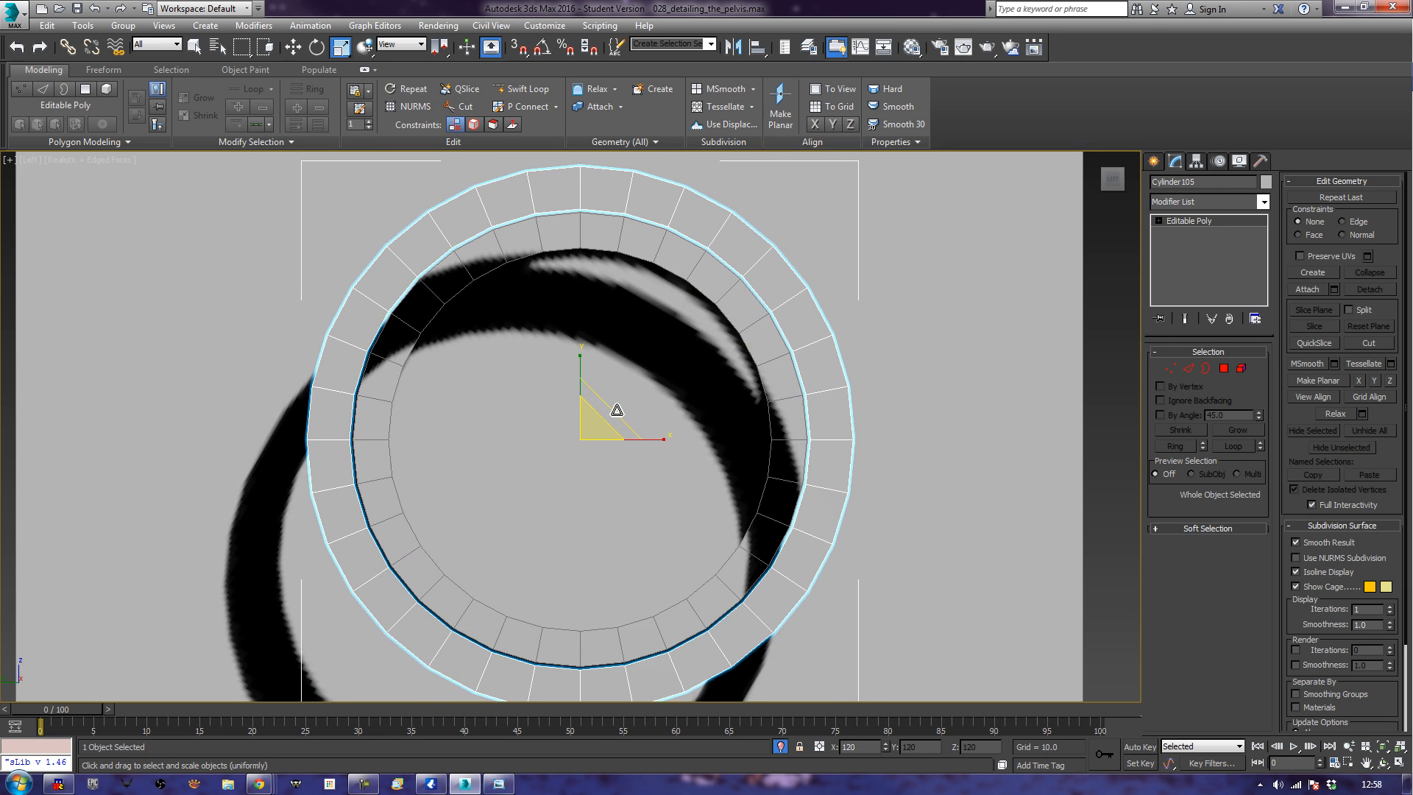
drag(617, 409, 1110, 412)
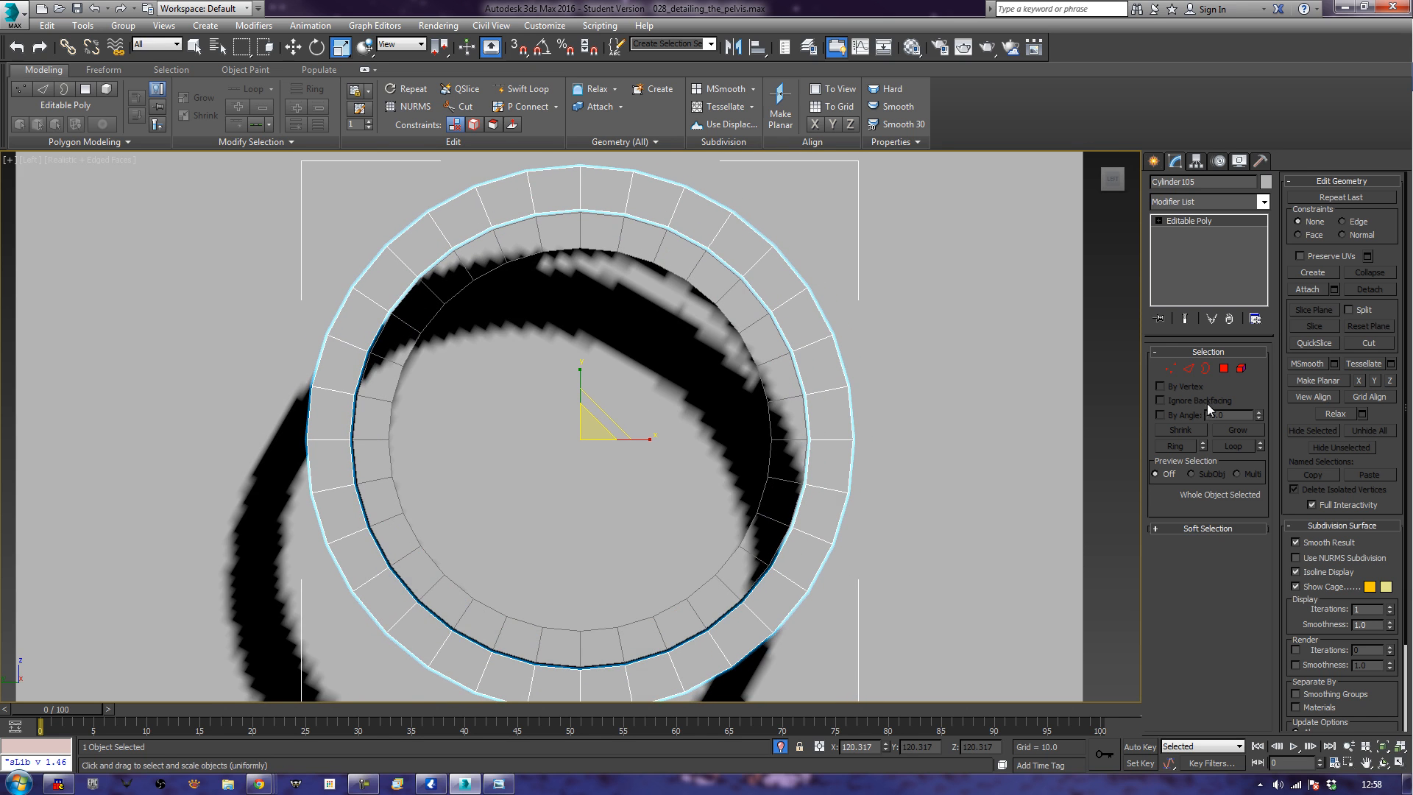
Select the ring's outer band of polygons from an edge ring and scale it to 104% in Y and Z.
key(p)
alt+middle_drag(551, 373, 563, 432)
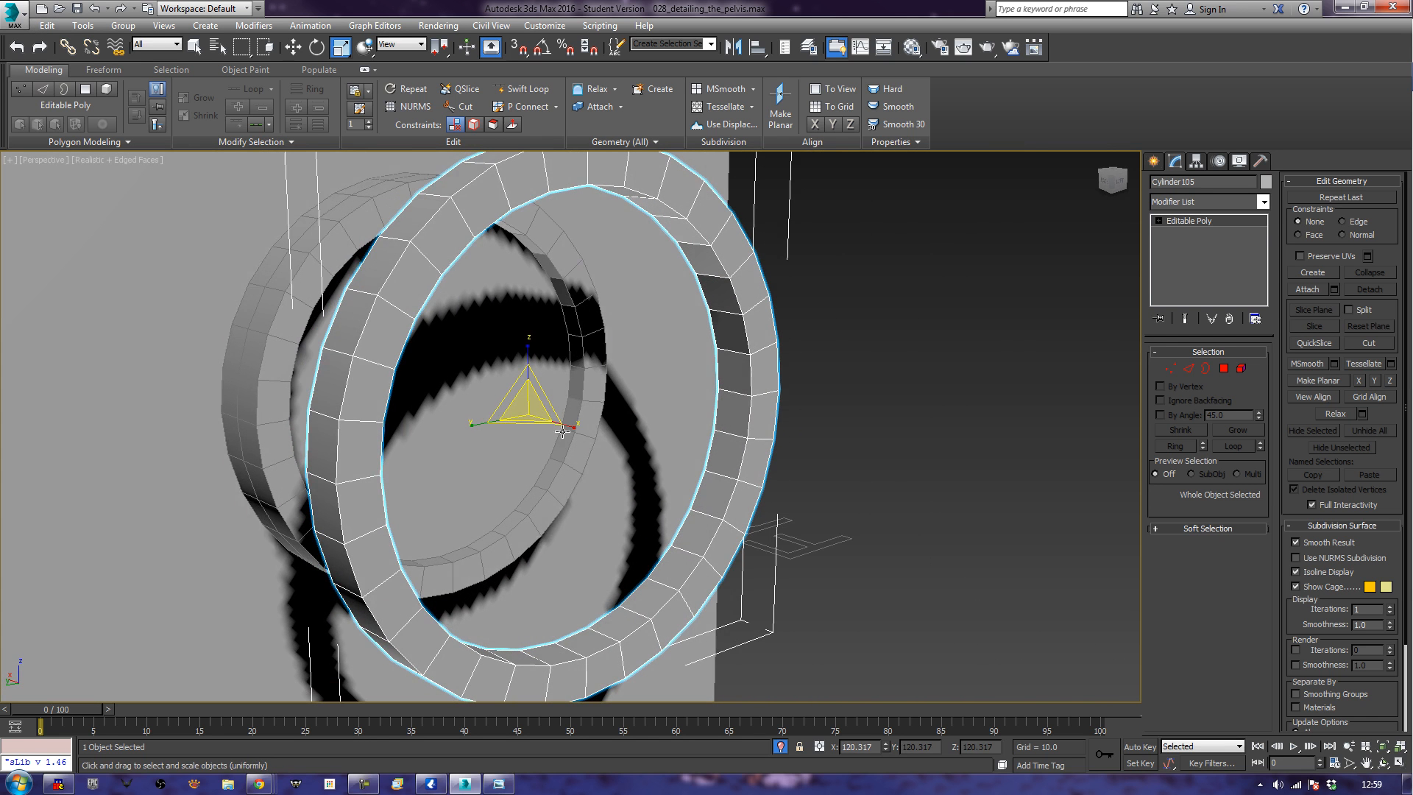
click(1188, 368)
click(358, 359)
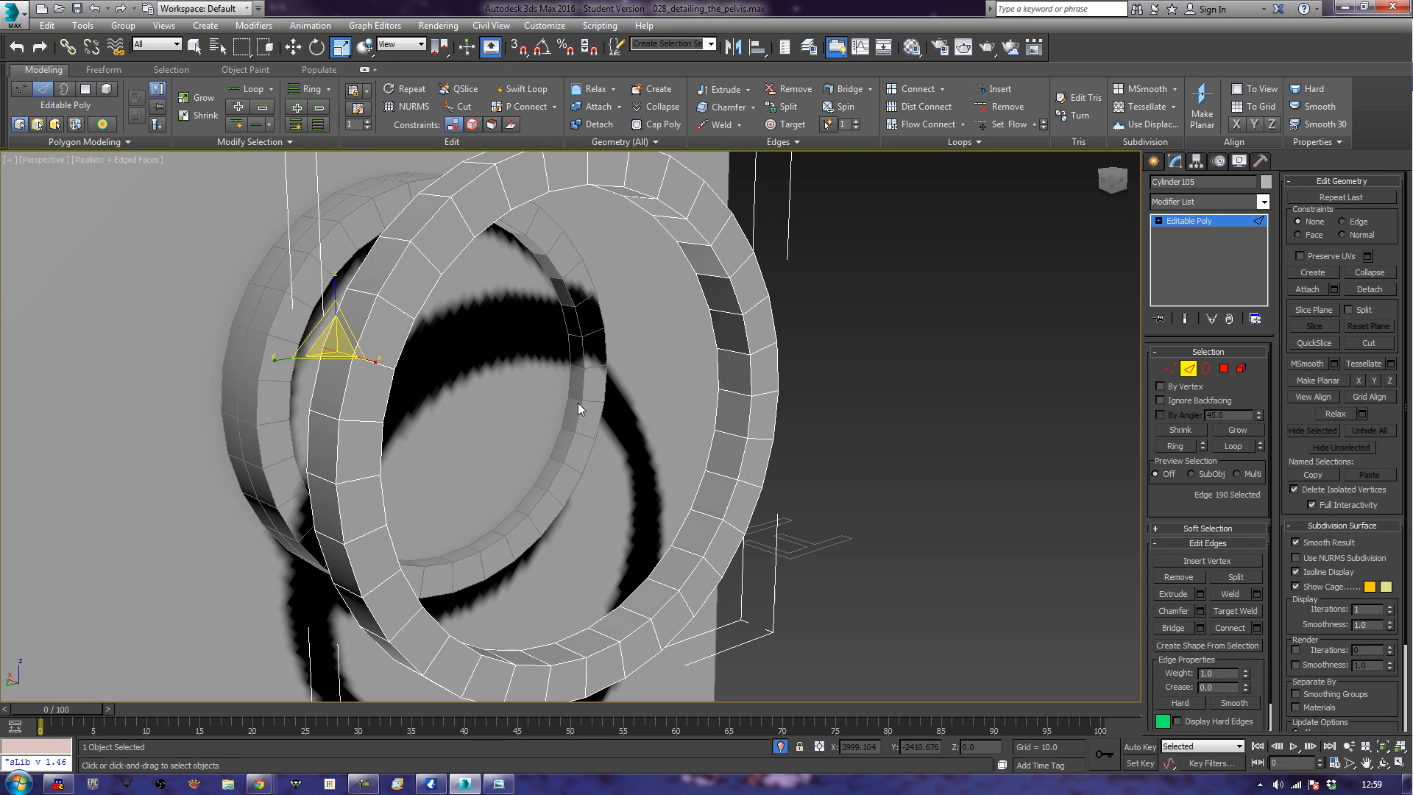
click(1178, 446)
alt+middle_drag(655, 454, 613, 438)
drag(825, 407, 814, 396)
scroll(670, 422, down, 3)
alt+middle_drag(671, 422, 728, 416)
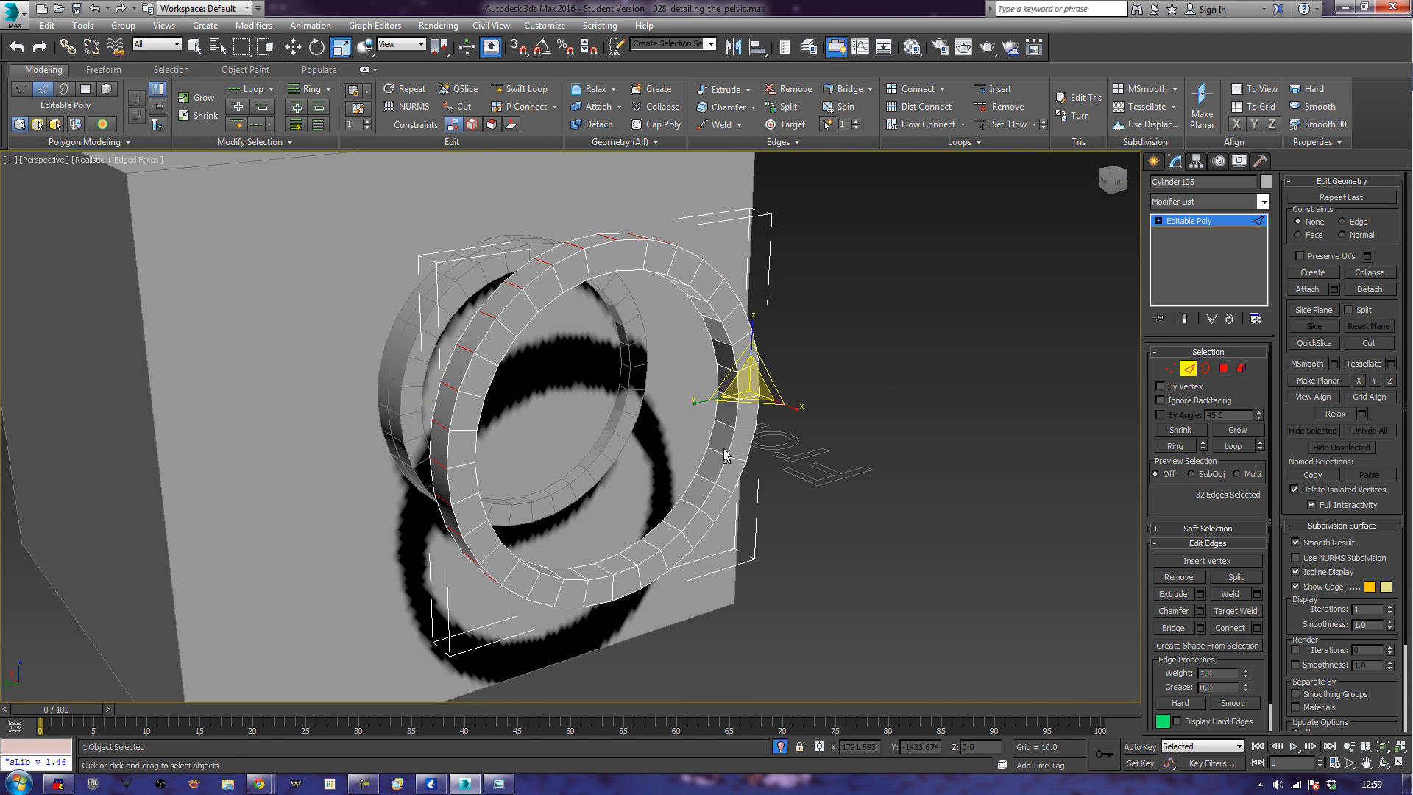
ctrl+click(1223, 368)
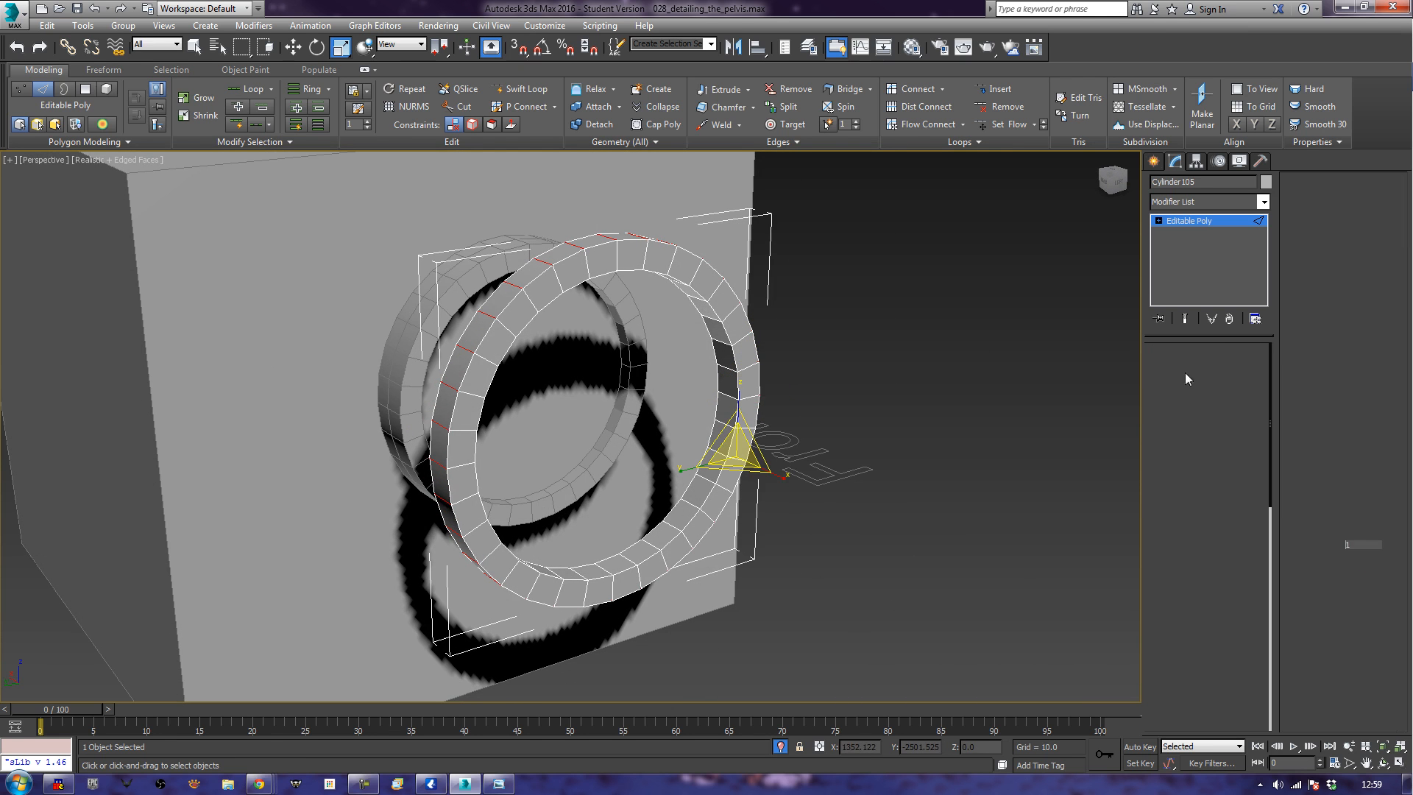
mouse_move(581, 405)
mouse_down()
mouse_move(583, 383)
mouse_move(580, 420)
mouse_move(578, 406)
mouse_up()
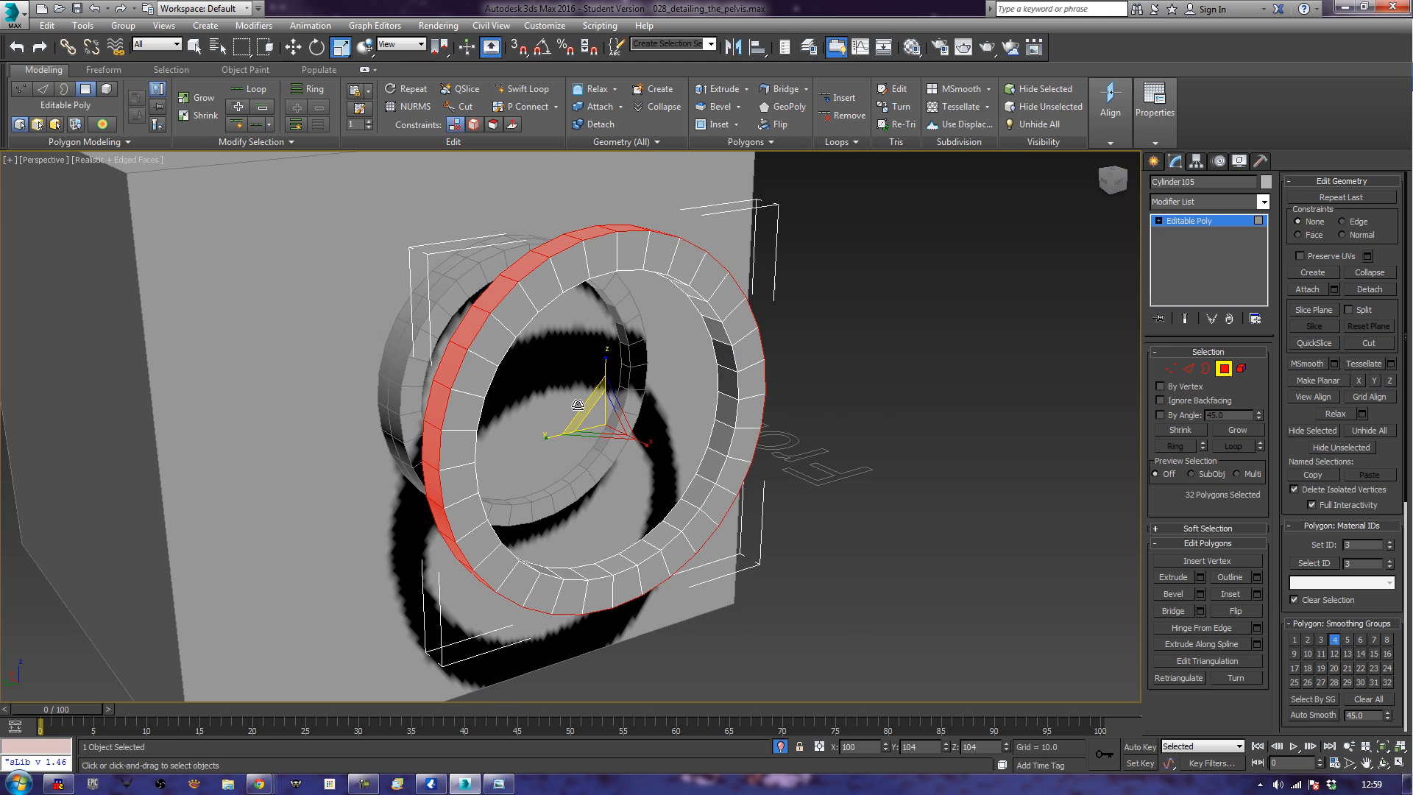
Select the edge ring around the ring's box-facing side, nudge it slightly toward the box along X, and clear the selection.
alt+middle_drag(457, 402, 592, 450)
click(1188, 368)
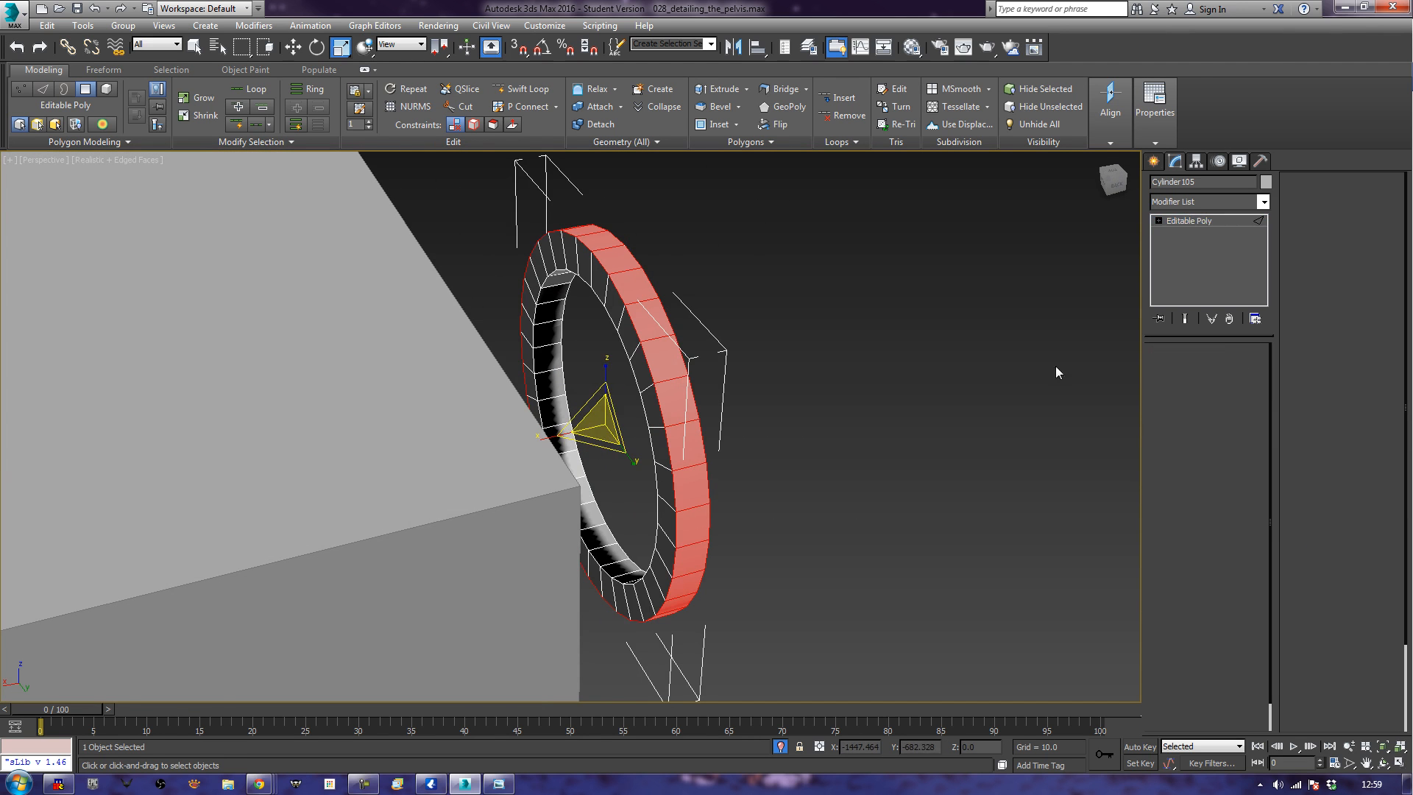
click(652, 427)
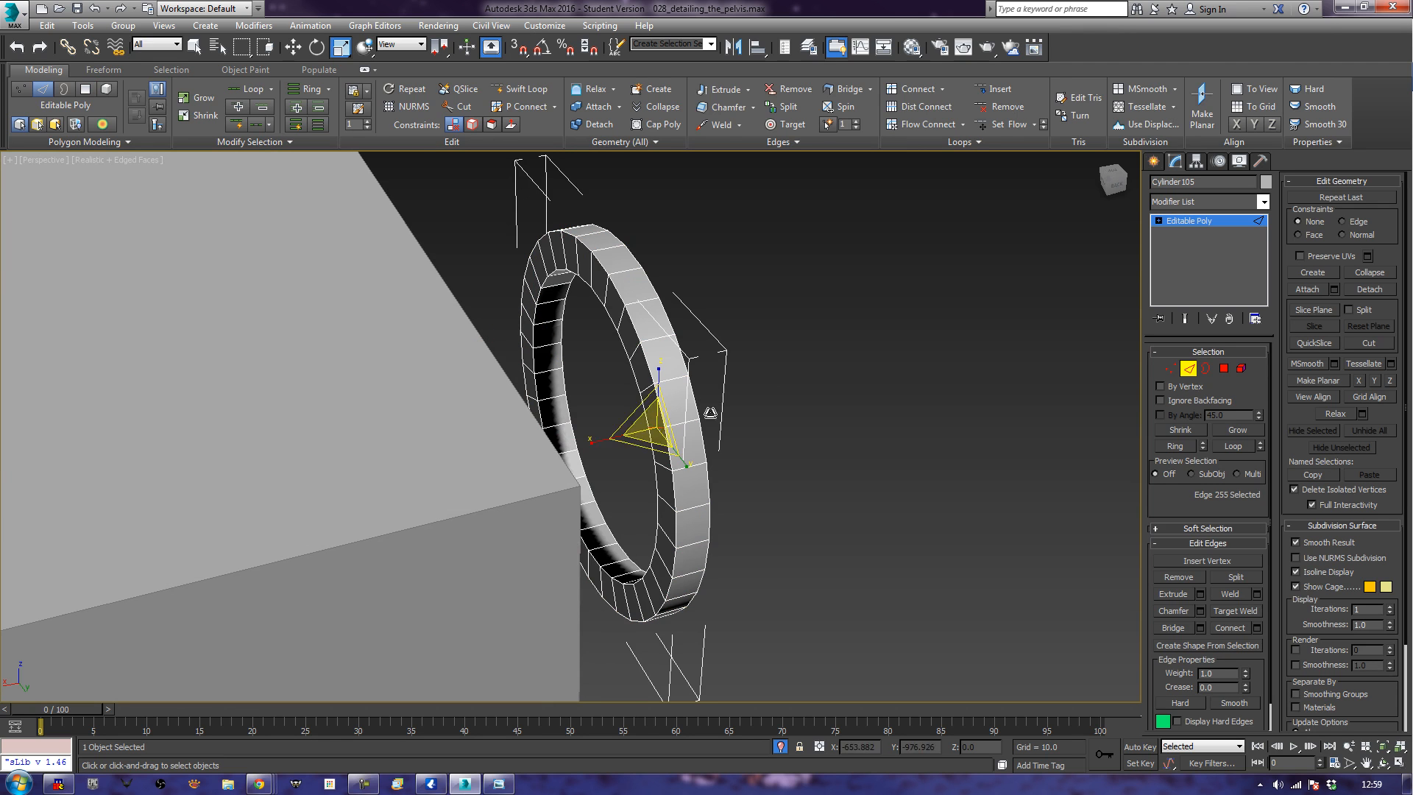
click(1176, 447)
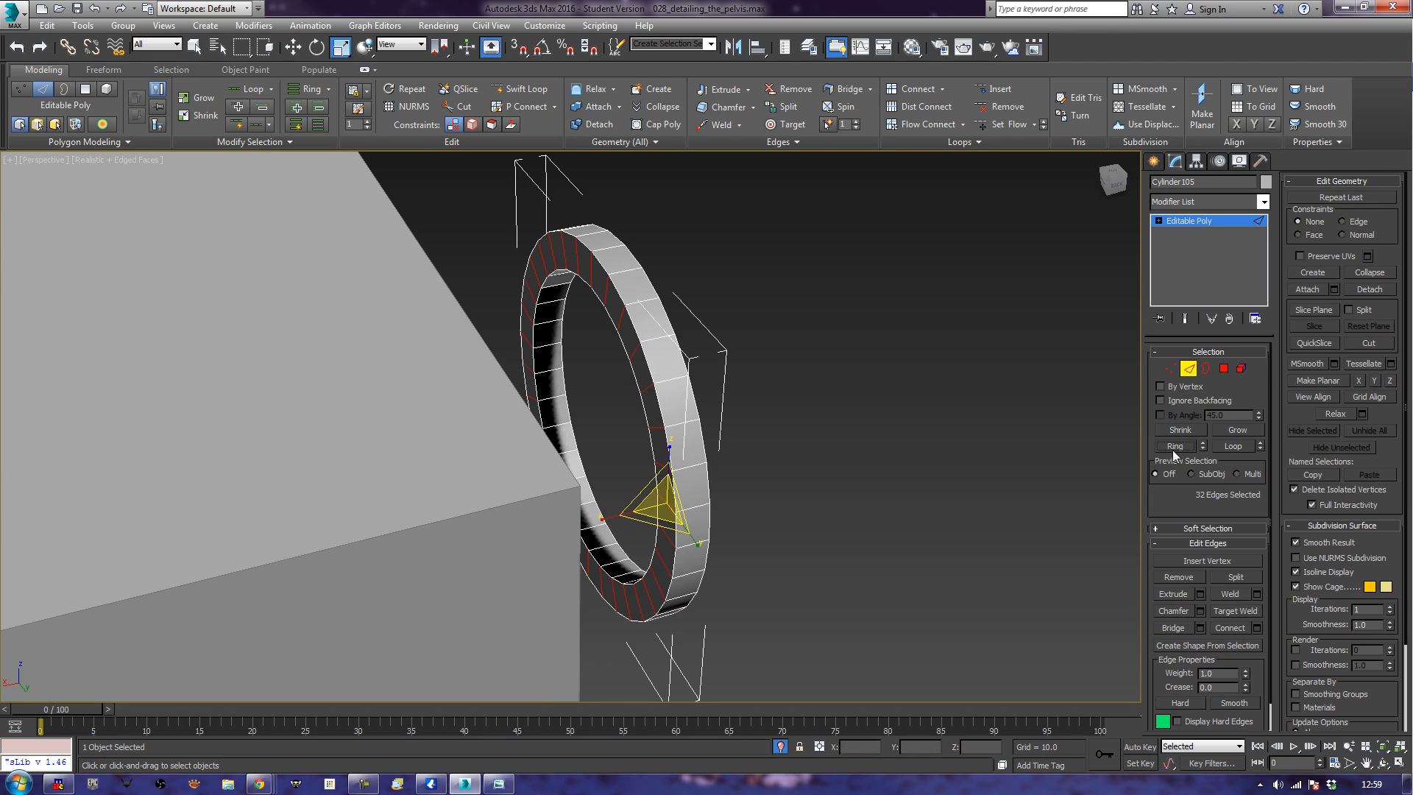
key(w)
drag(620, 517, 613, 519)
click(917, 506)
alt+middle_drag(881, 500, 761, 458)
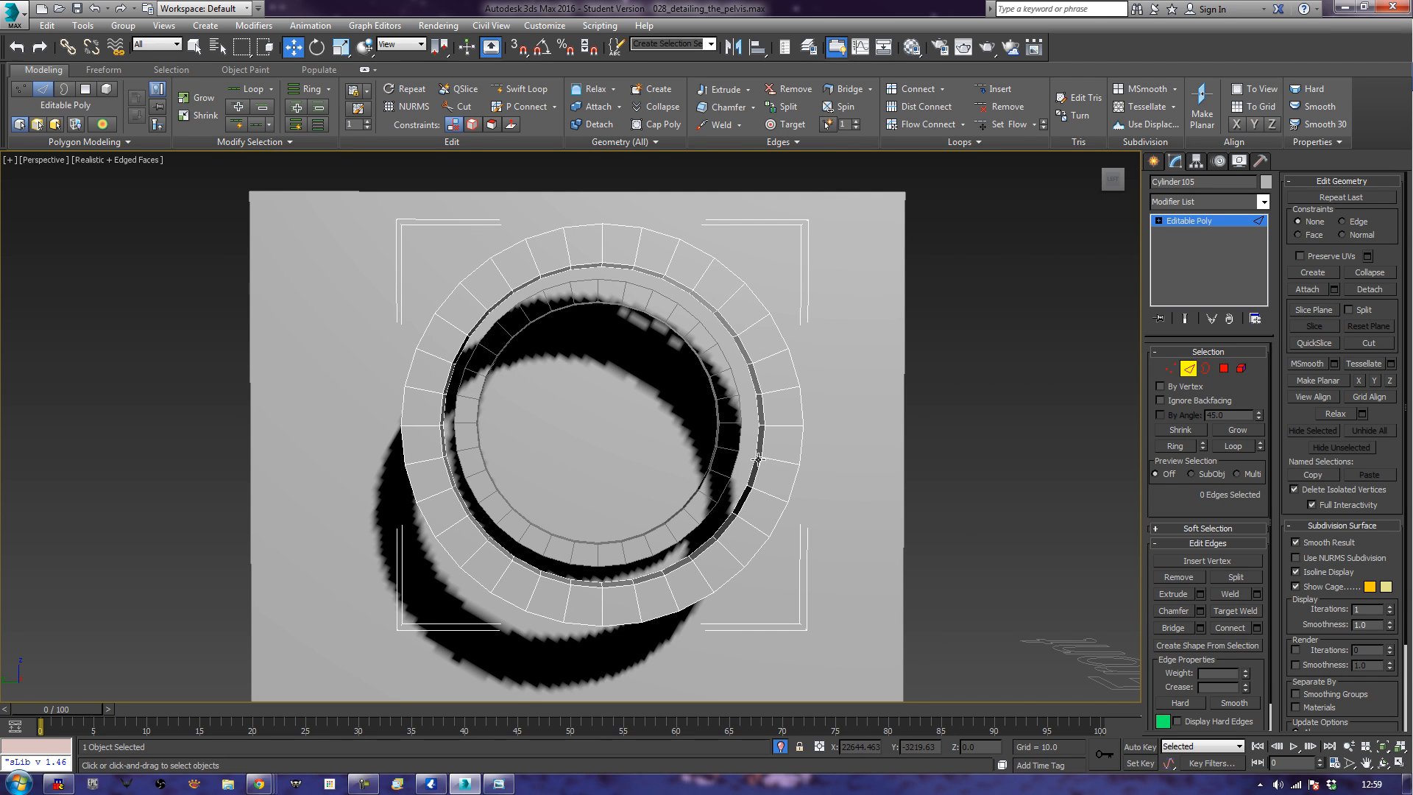
Select the recessed joint and the ring as whole objects and move both slightly away from the box along X.
alt+middle_drag(585, 383, 501, 364)
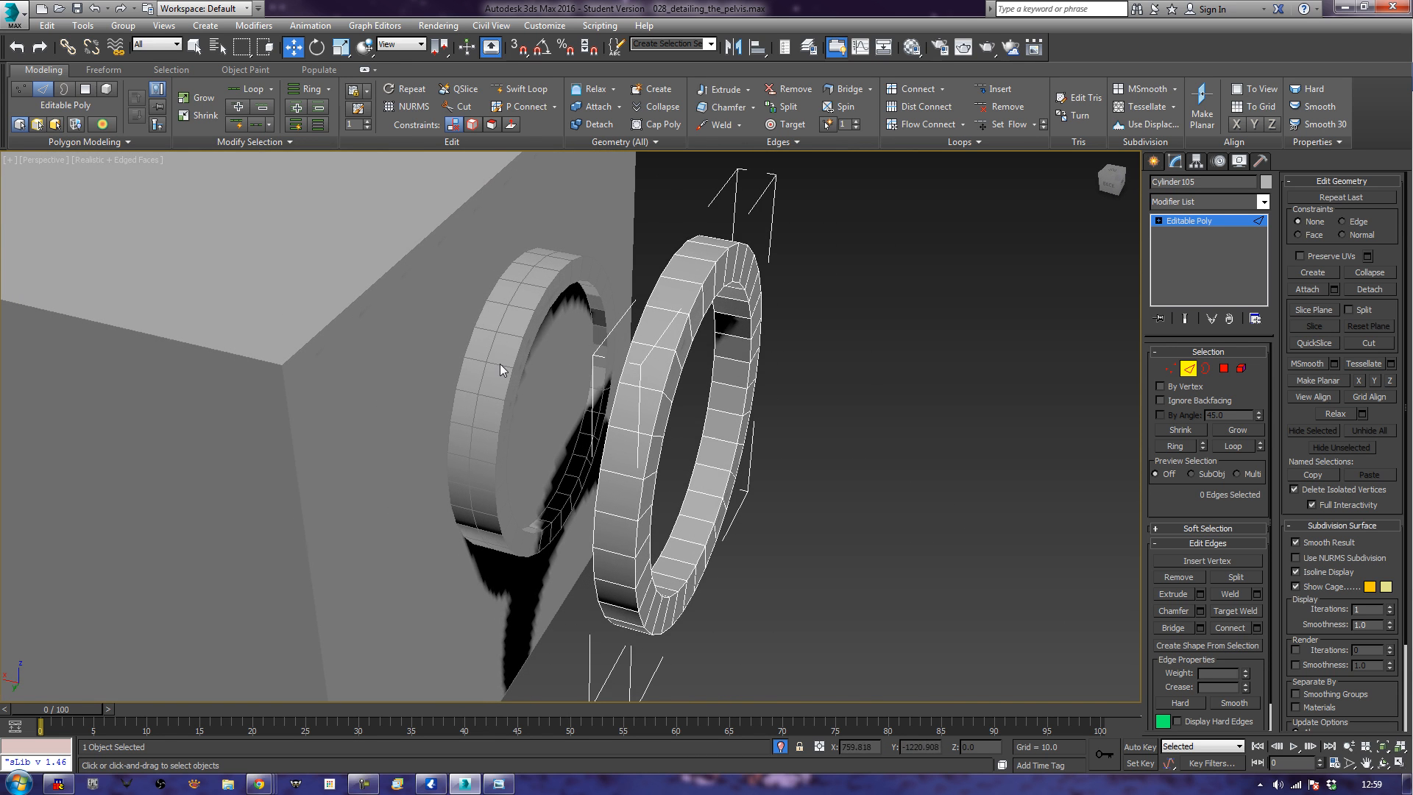
click(1194, 373)
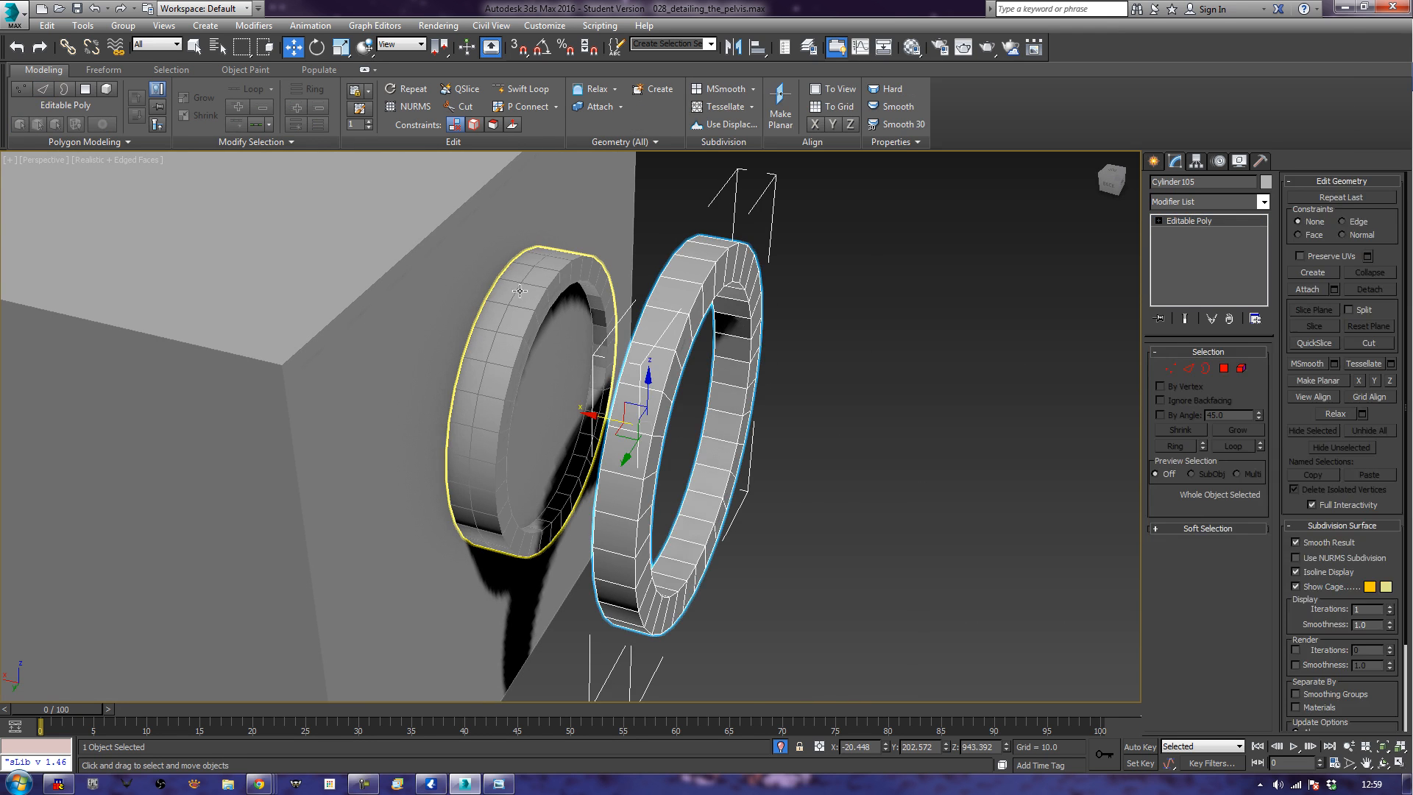
click(485, 353)
ctrl+click(658, 394)
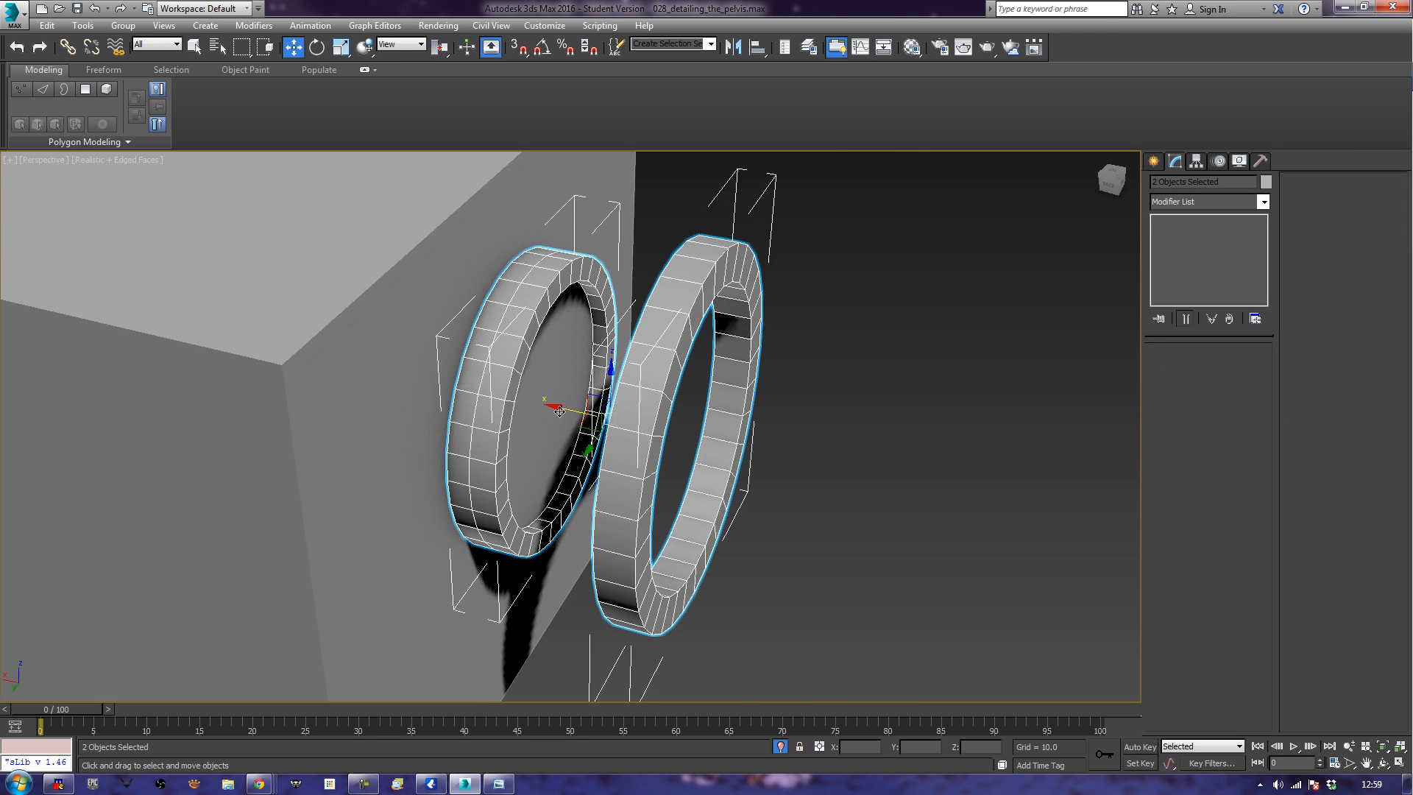
drag(561, 408, 592, 414)
click(832, 516)
Move the outer ring about 41 units along X toward the joint, then deselect it.
alt+middle_drag(653, 508, 691, 494)
click(714, 469)
drag(627, 417, 553, 441)
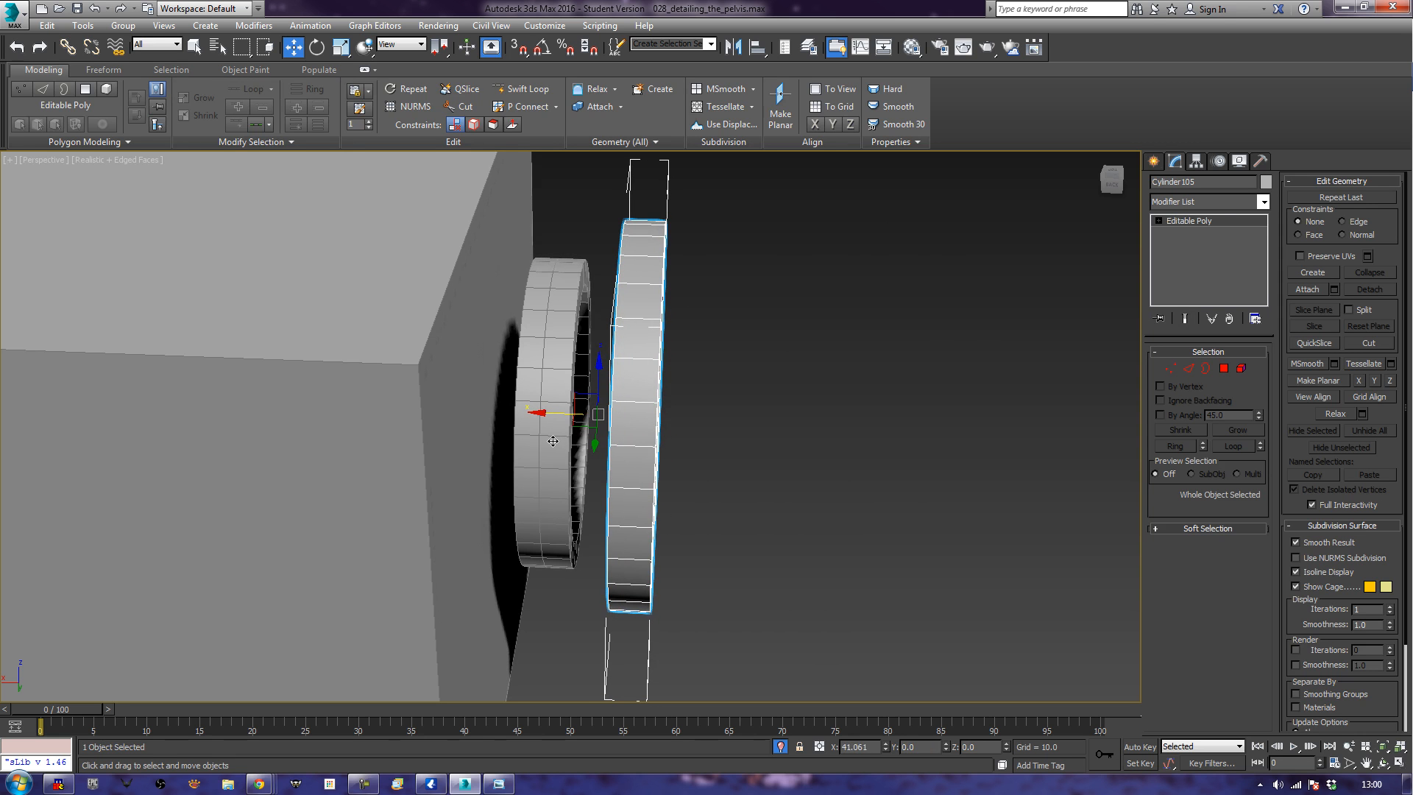
alt+middle_drag(553, 441, 598, 431)
scroll(633, 438, up, 5)
click(784, 321)
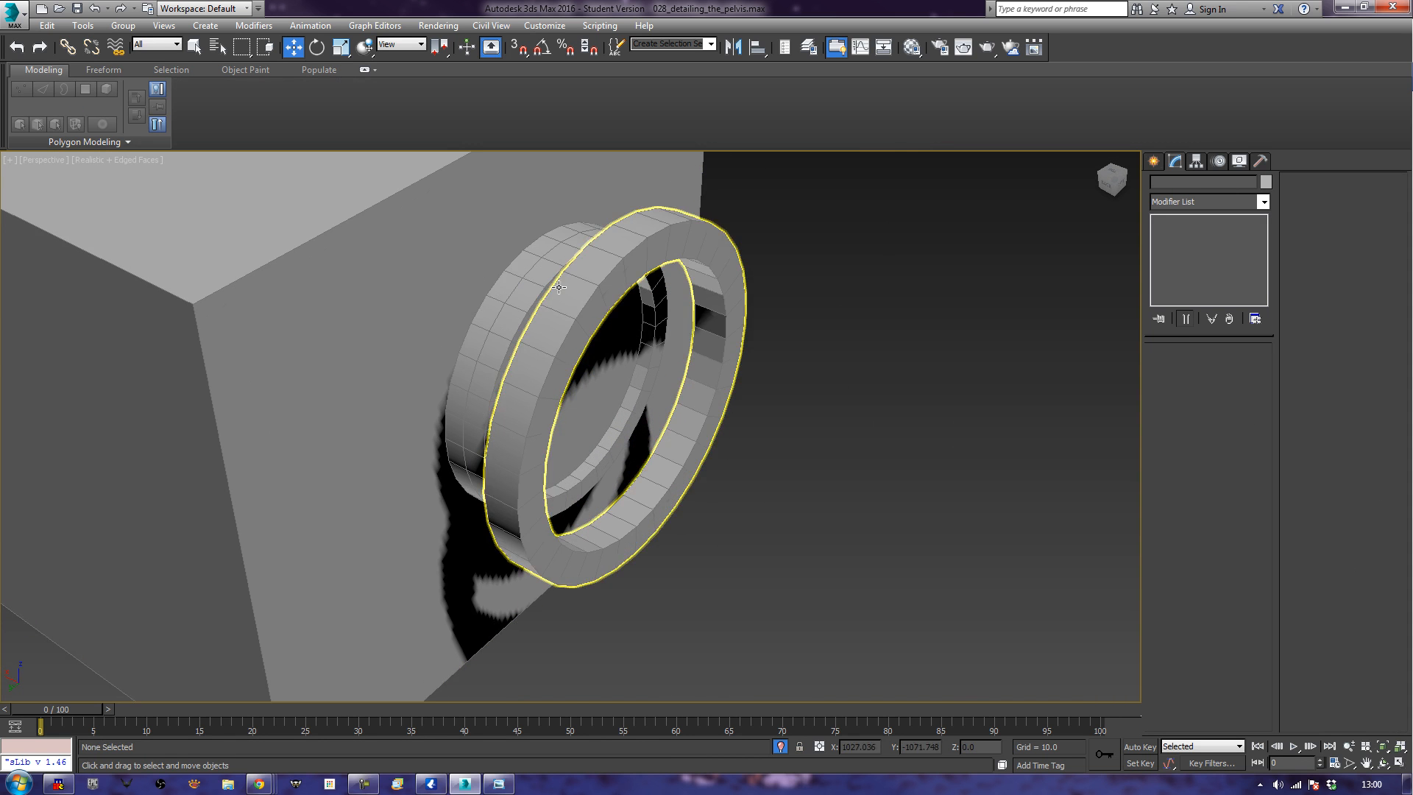
Select two adjacent polygons at the top of the recessed joint's rim, on the band nearest the box.
alt+middle_drag(558, 287, 640, 366)
click(643, 365)
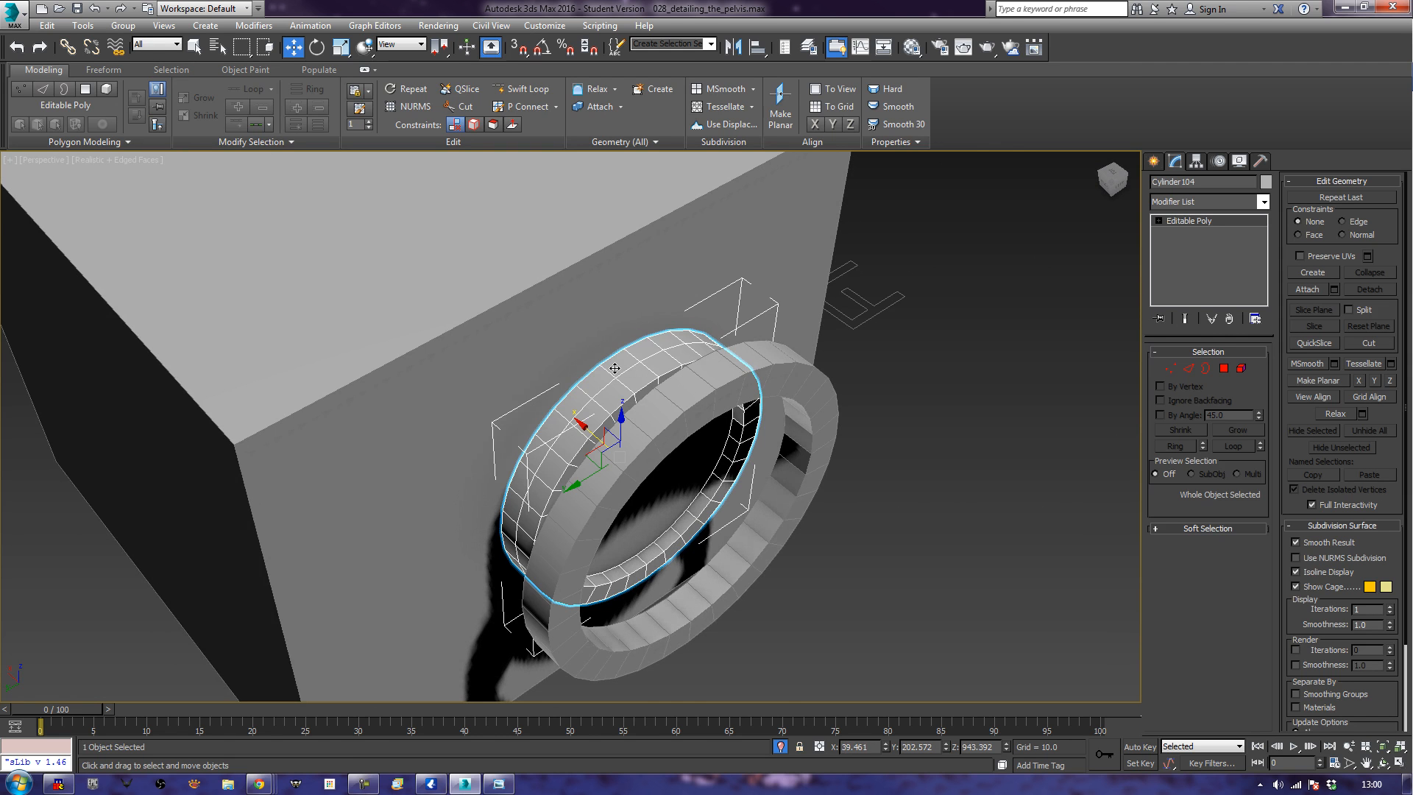
alt+middle_drag(614, 368, 750, 414)
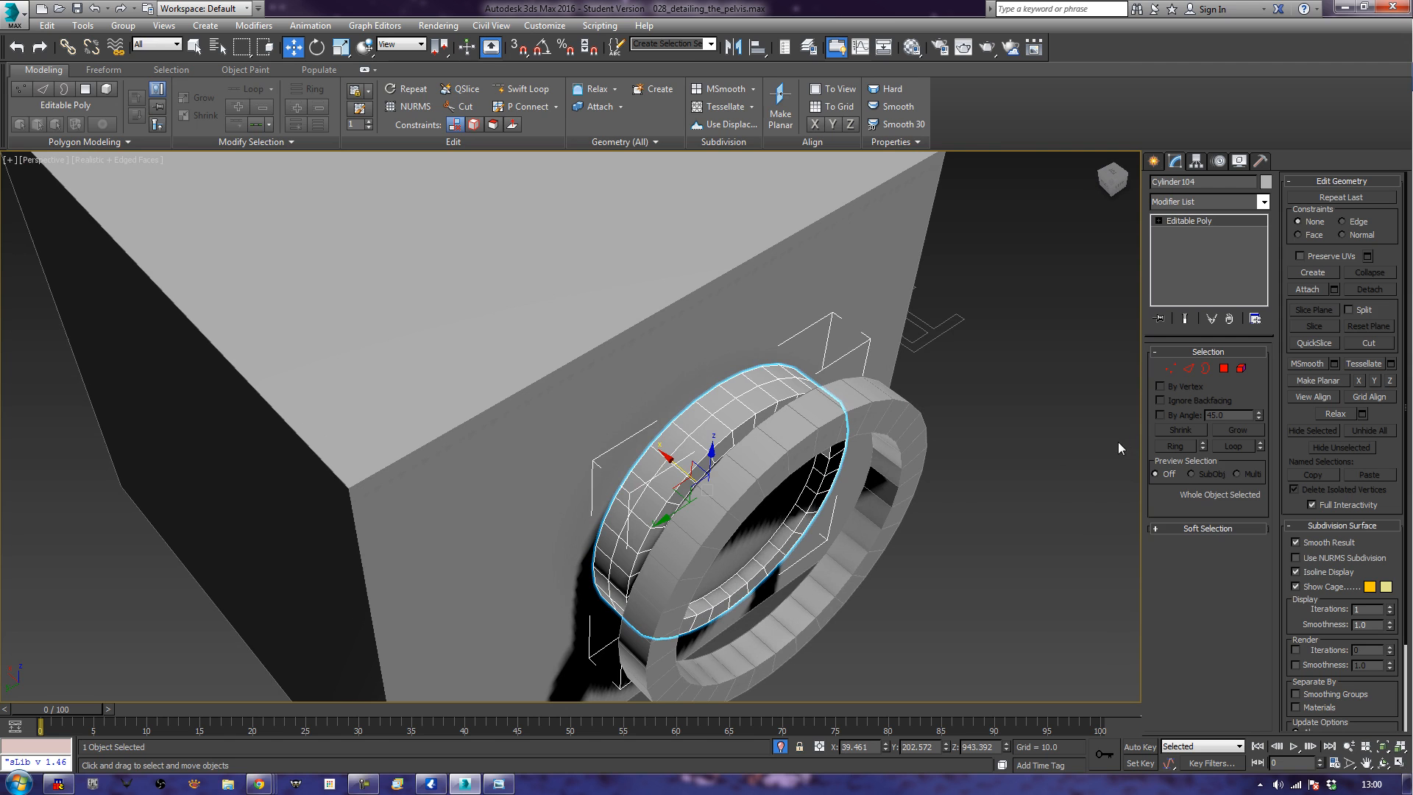
click(1224, 368)
click(735, 387)
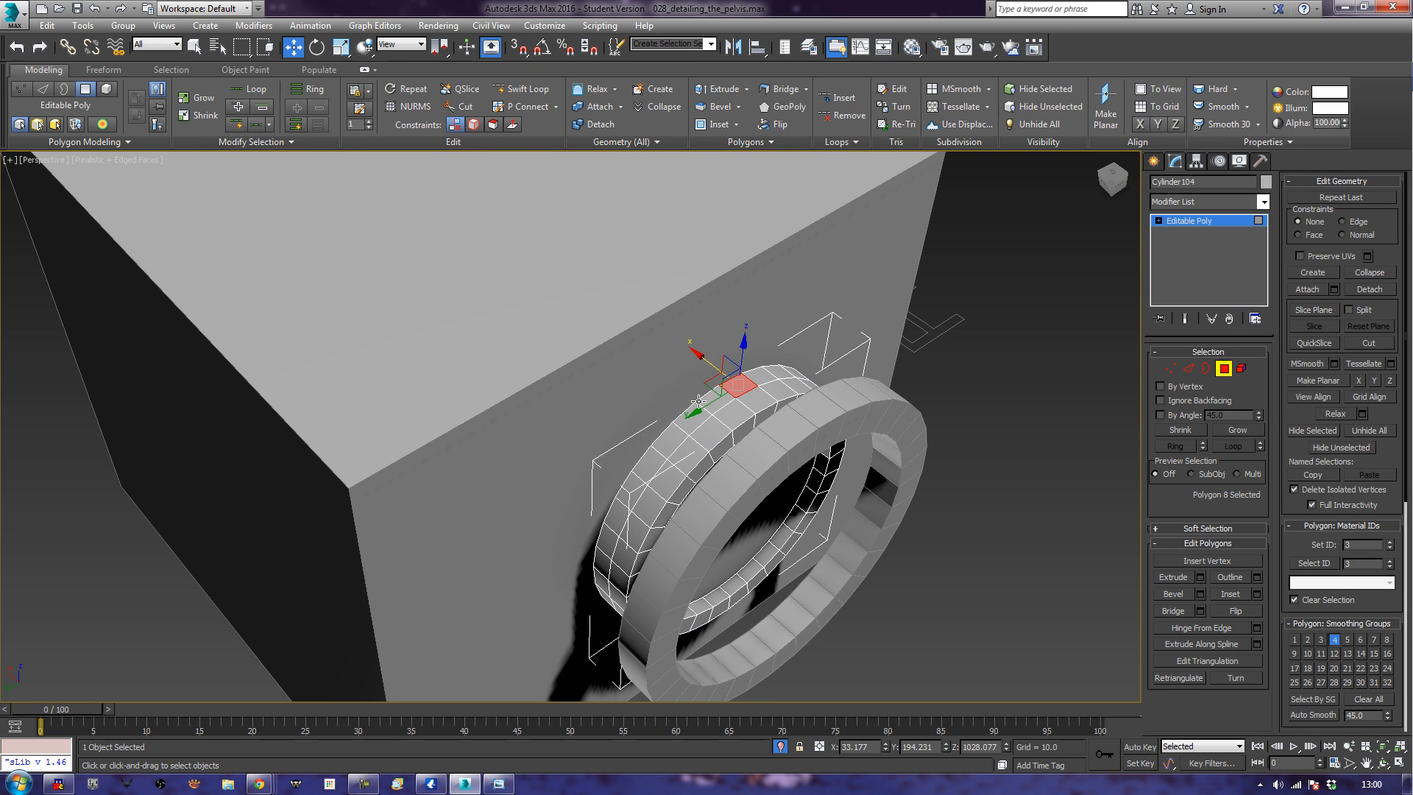
ctrl+click(713, 395)
alt+middle_drag(712, 395, 854, 423)
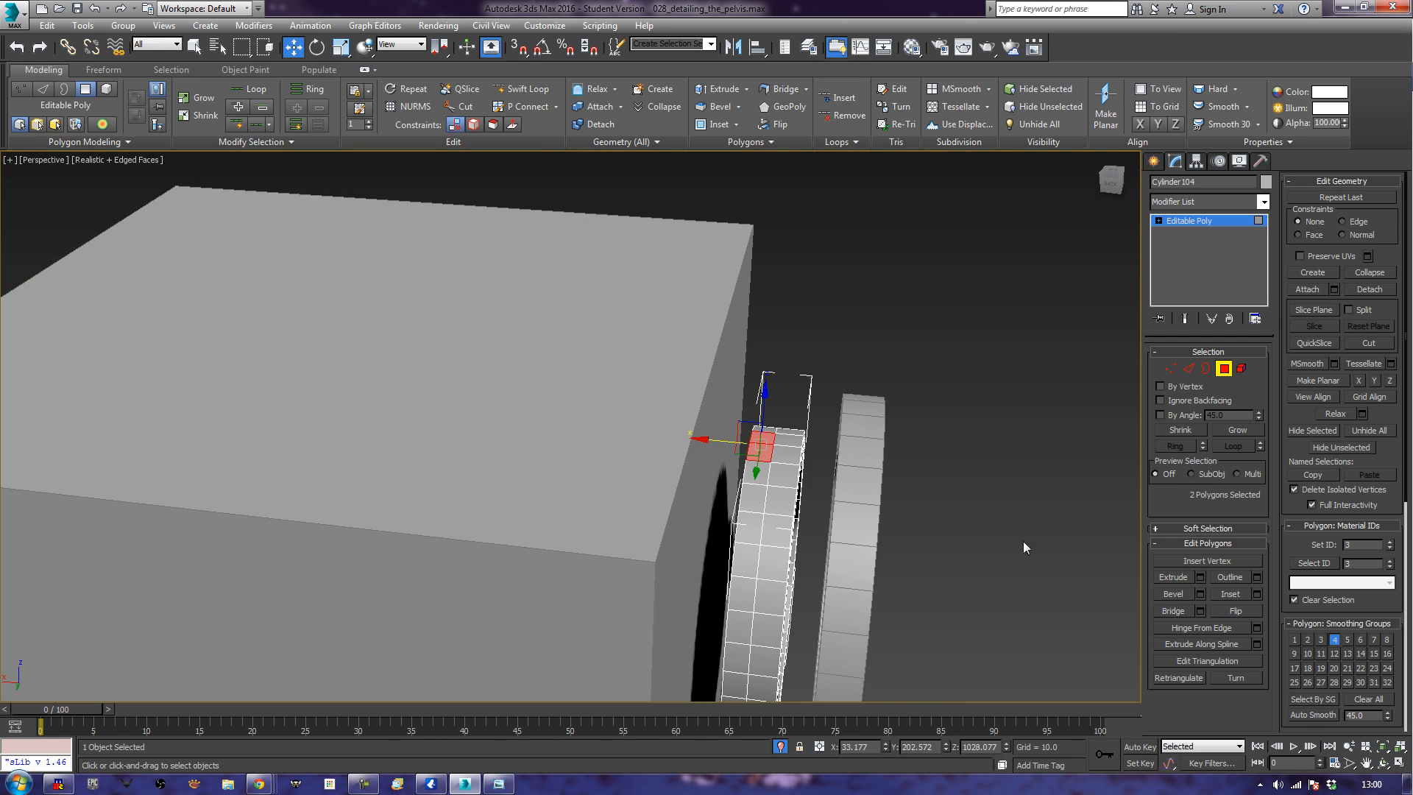
Extrude the two selected rim polygons upward to form a small raised block on the joint.
click(1183, 578)
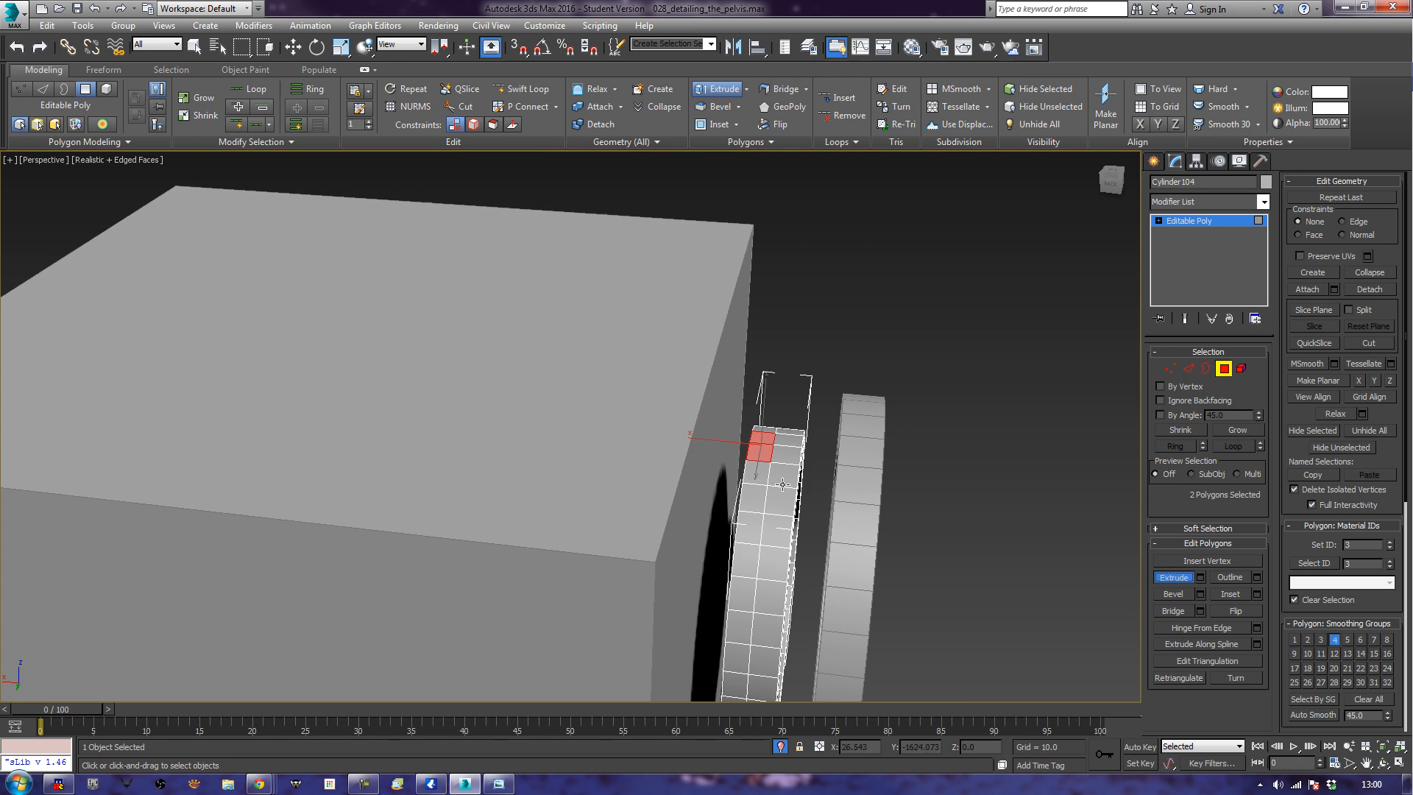
drag(757, 444, 772, 347)
key(w)
scroll(794, 487, up, 4)
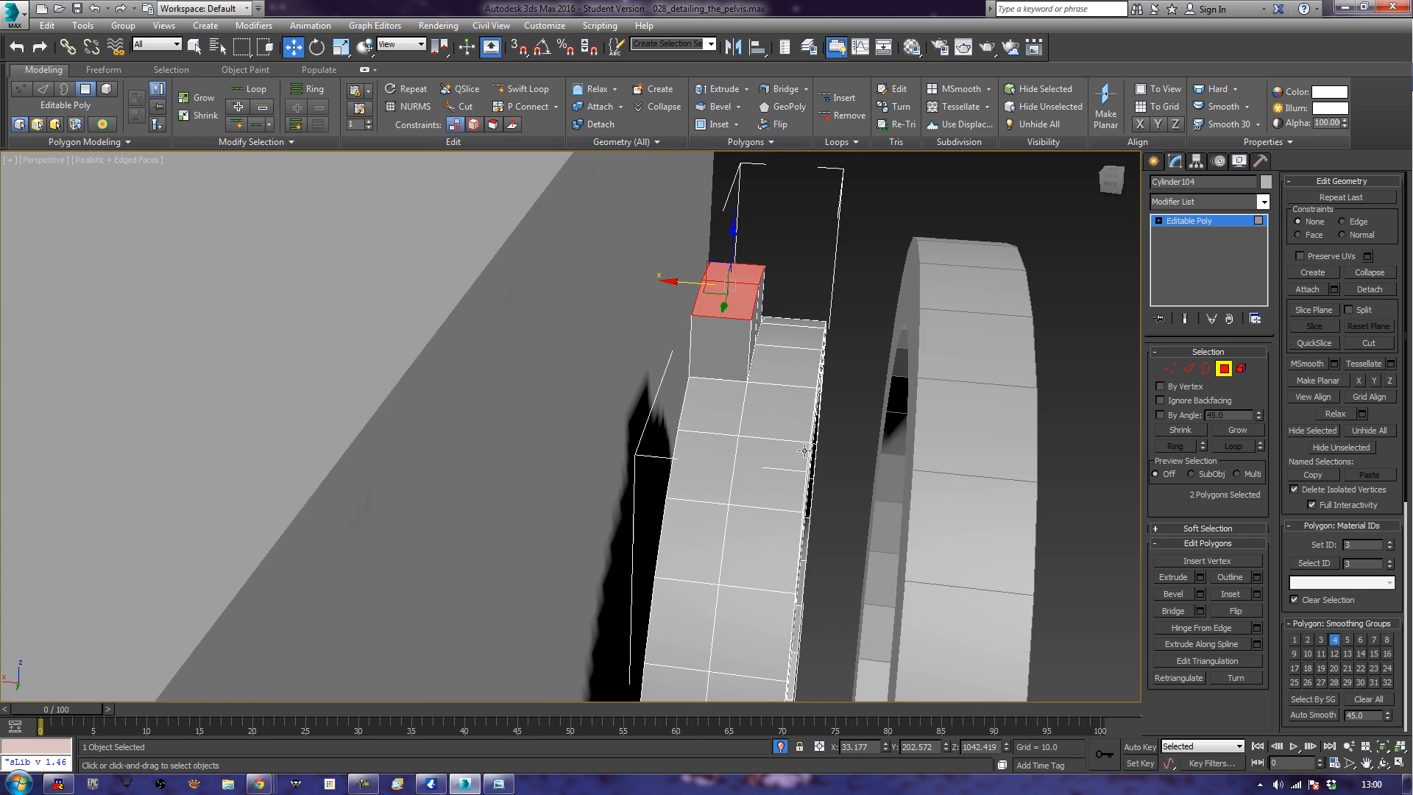
middle_drag(754, 361, 811, 376)
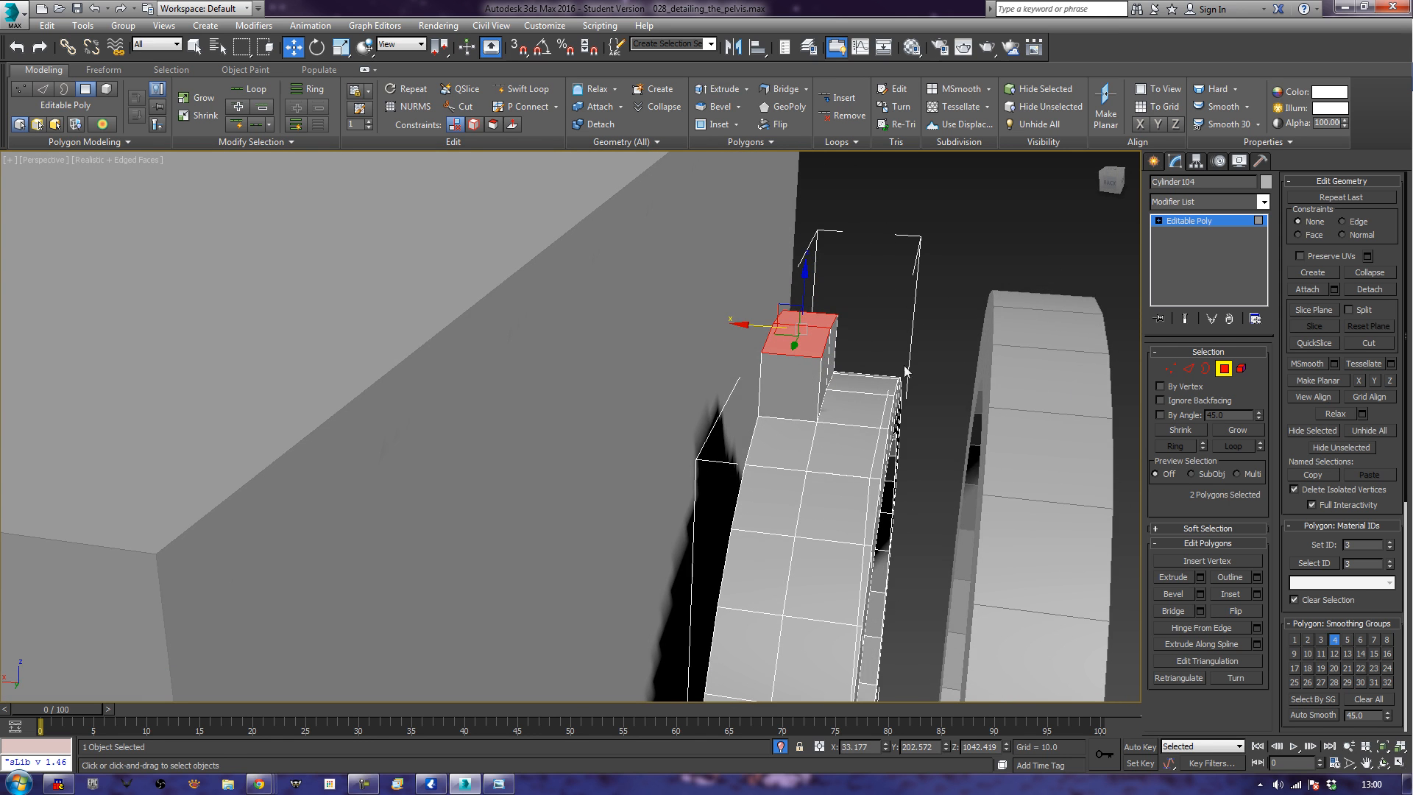
Select the raised block's two upper edges facing away from the box and move them about 3 units toward it along X.
click(1189, 368)
alt+middle_drag(1112, 362, 744, 321)
click(856, 349)
ctrl+click(822, 381)
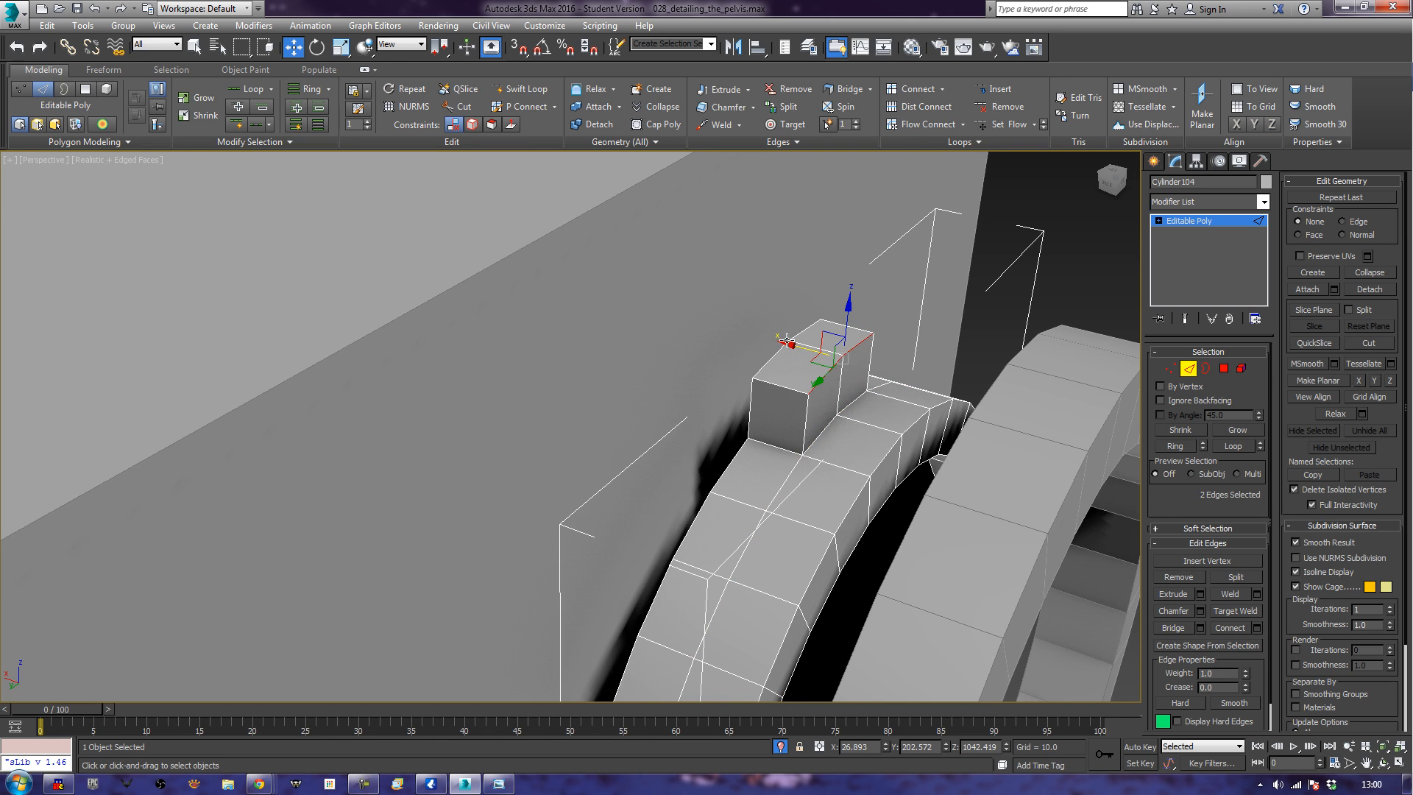
drag(790, 344, 778, 342)
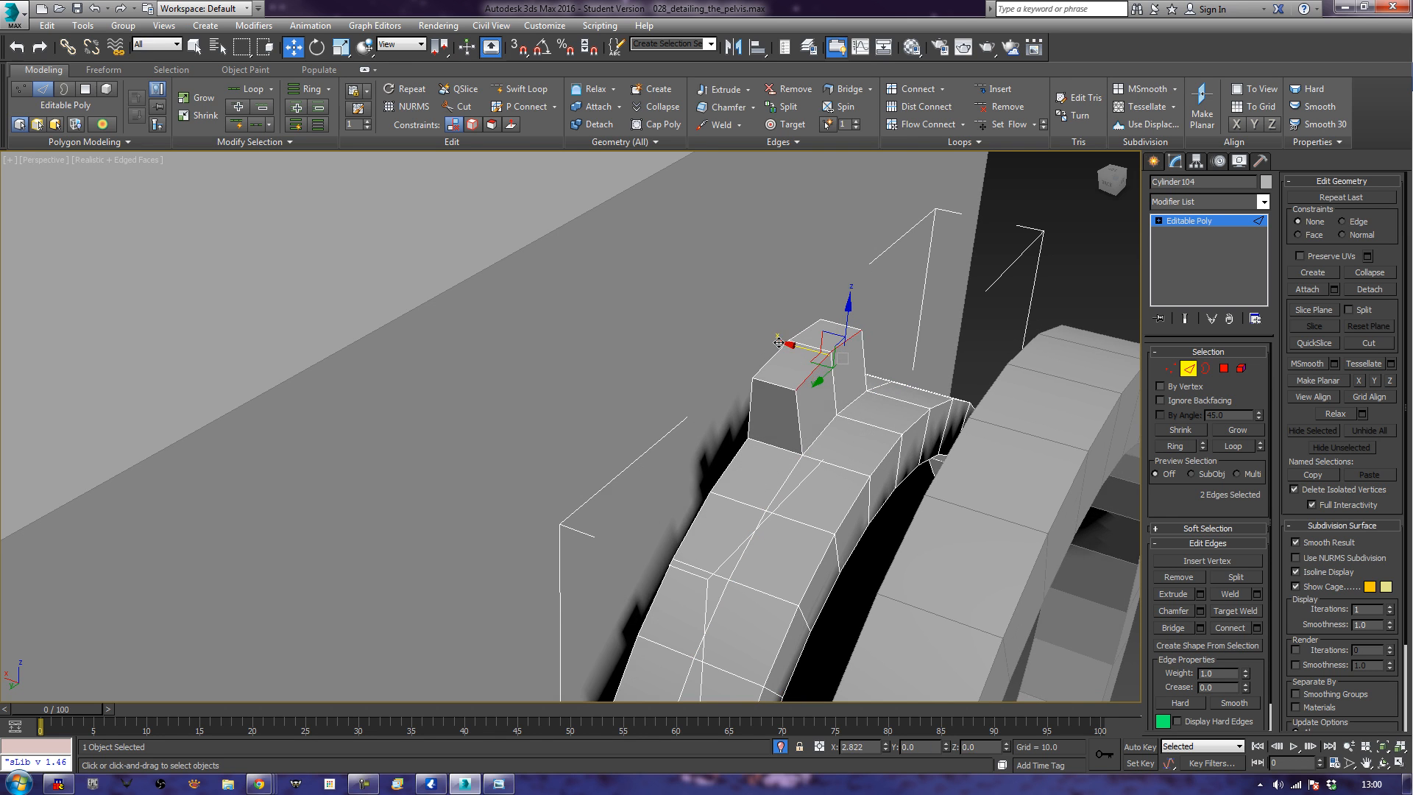
Select the block's two box-side upper edges and scale them to about 12% along X to straighten them.
key(r)
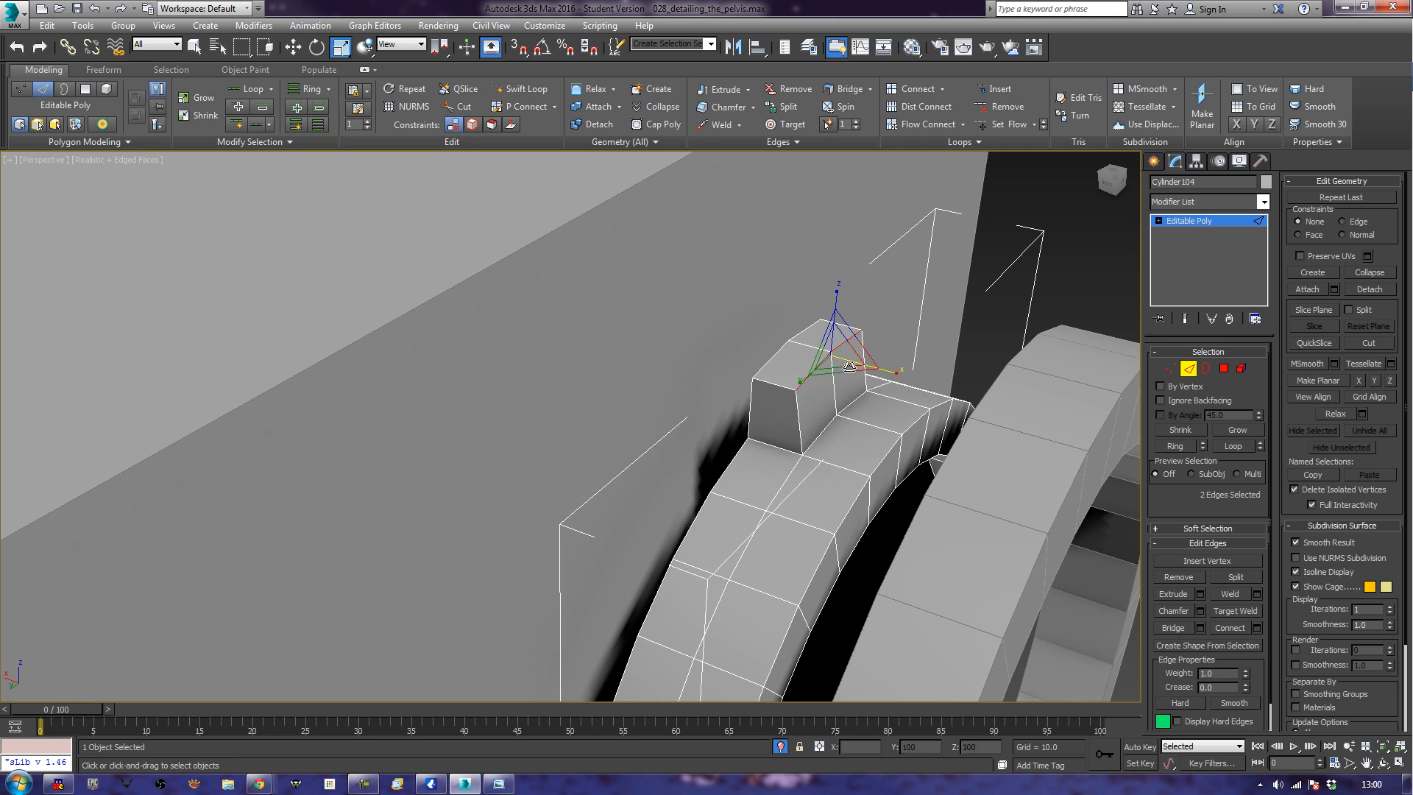
double_click(810, 326)
drag(846, 360, 582, 325)
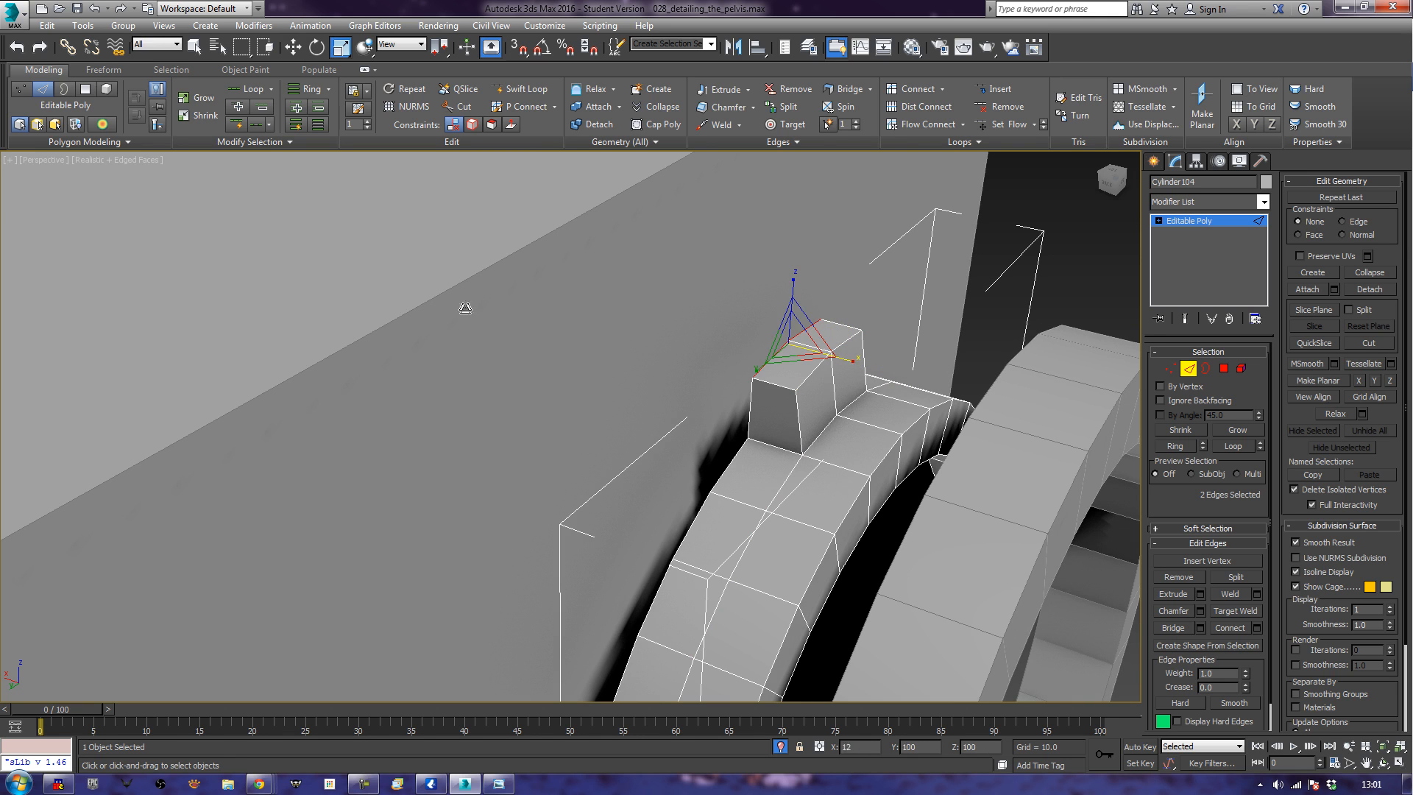
Flatten the raised block's two top polygons by scaling them to about 5% along Z.
alt+middle_drag(898, 399, 822, 393)
click(1223, 368)
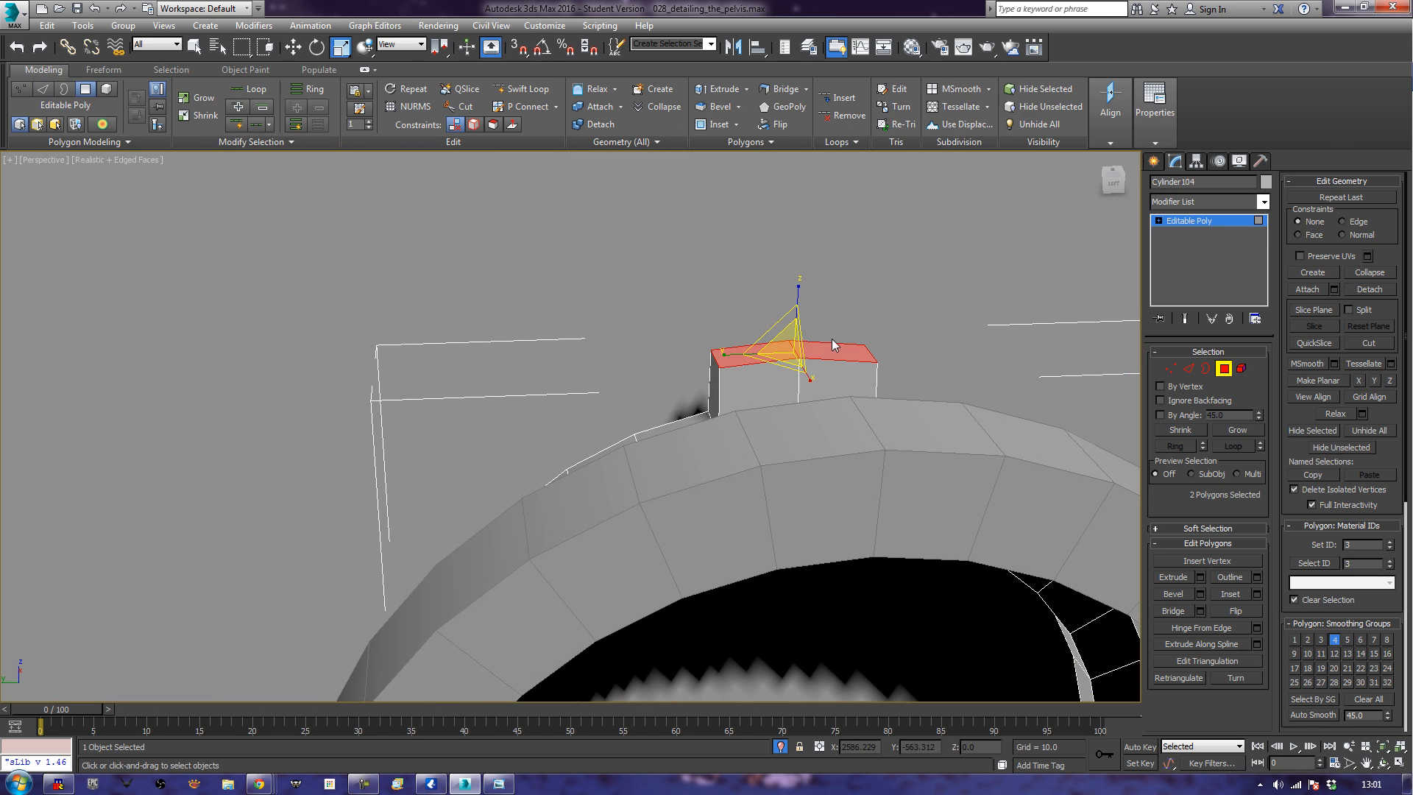
drag(795, 346, 717, 140)
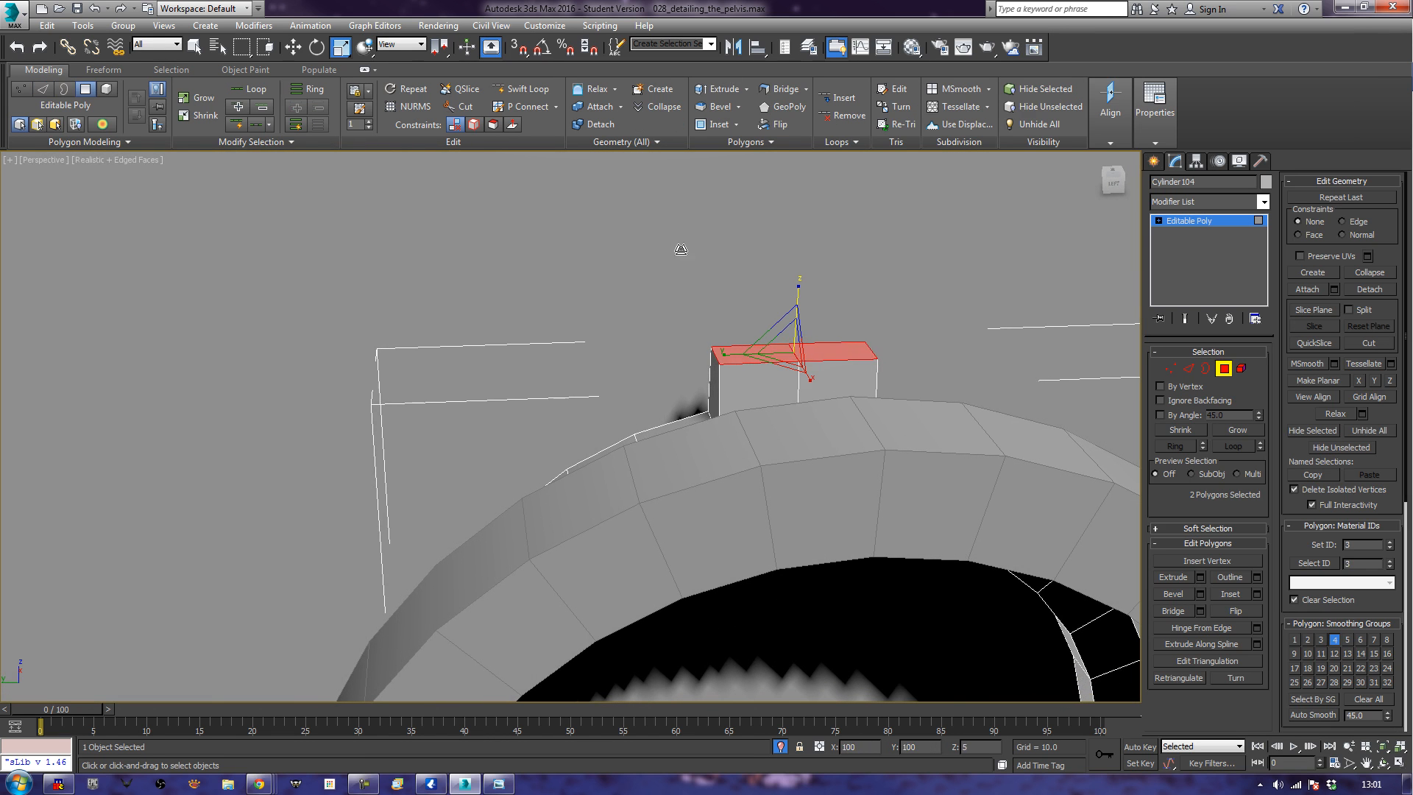
drag(514, 537, 602, 731)
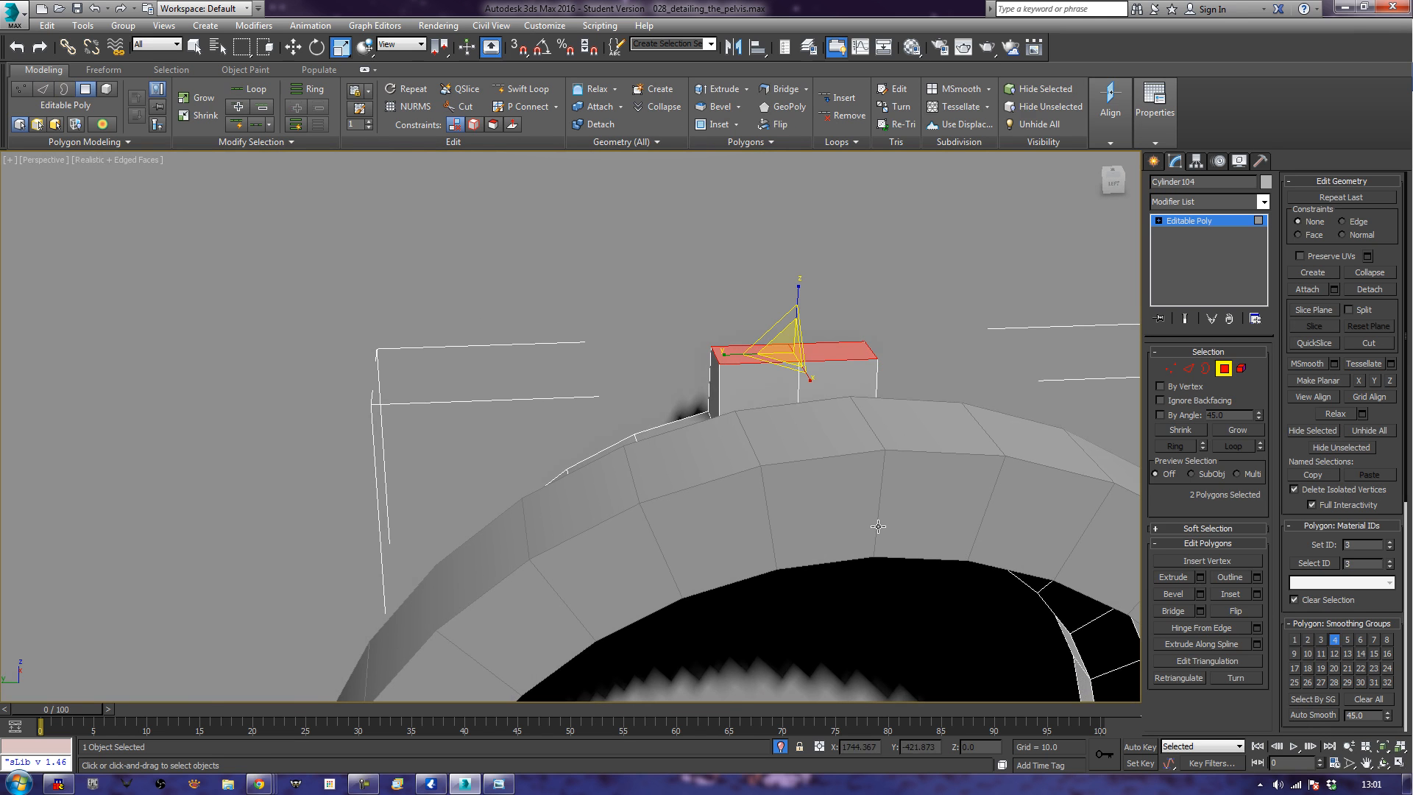
Inset the raised block's two top polygons slightly to leave a thin border around them.
alt+middle_drag(792, 431, 798, 497)
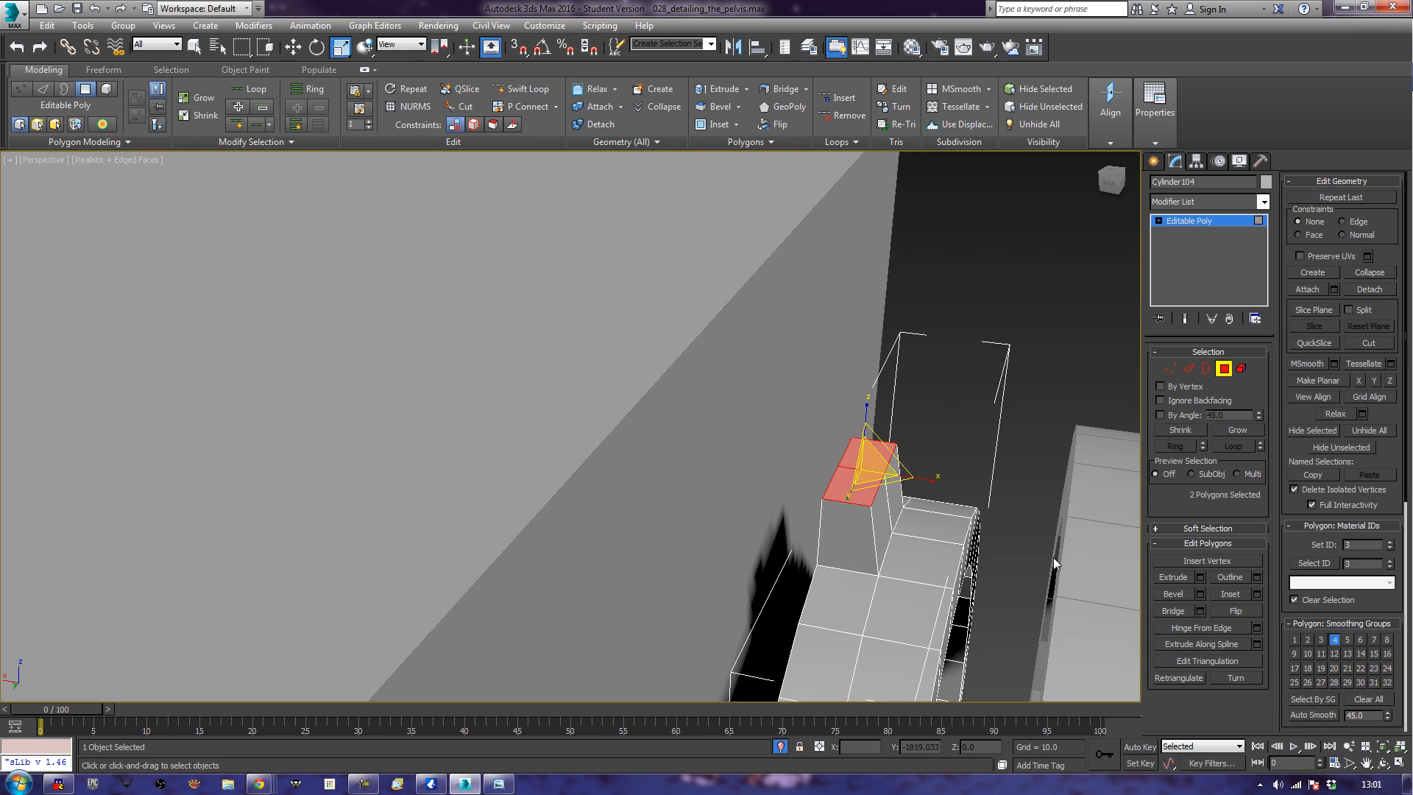
scroll(1030, 568, up, 4)
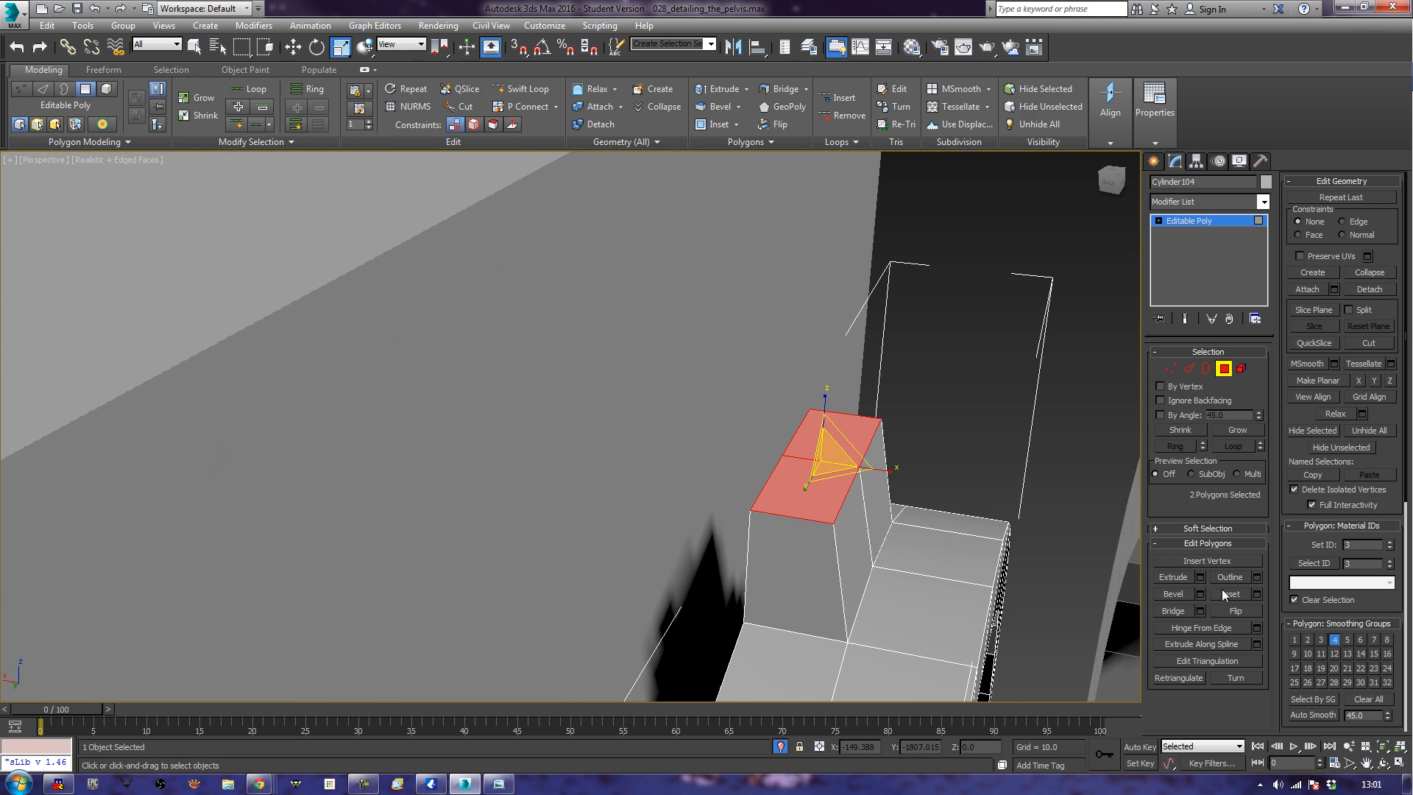
click(1221, 593)
drag(822, 504, 823, 498)
alt+middle_drag(823, 499, 895, 351)
alt+middle_drag(742, 542, 819, 398)
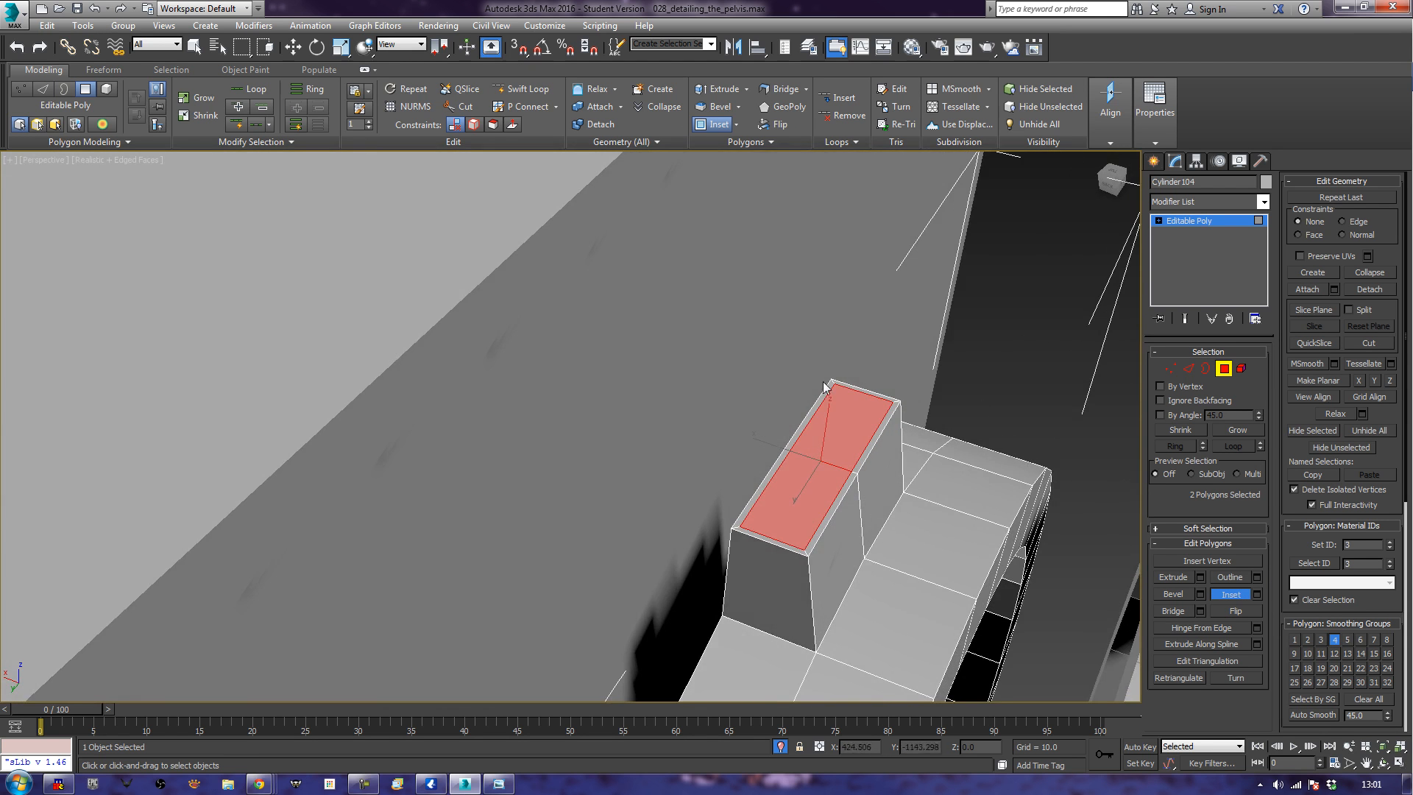
scroll(796, 517, down, 3)
alt+middle_drag(795, 518, 852, 490)
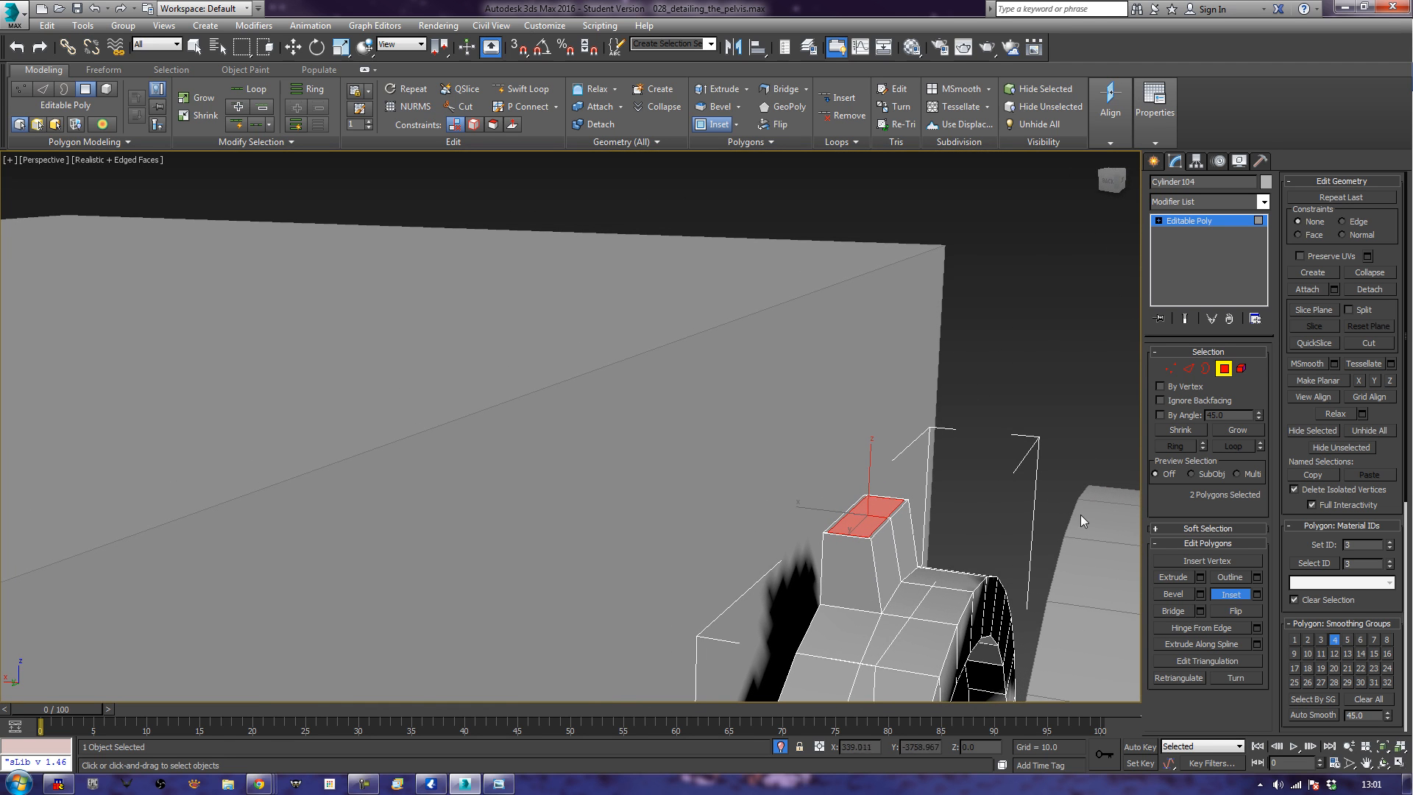
Extrude the inset polygons upward into a narrower column above the block.
click(1173, 578)
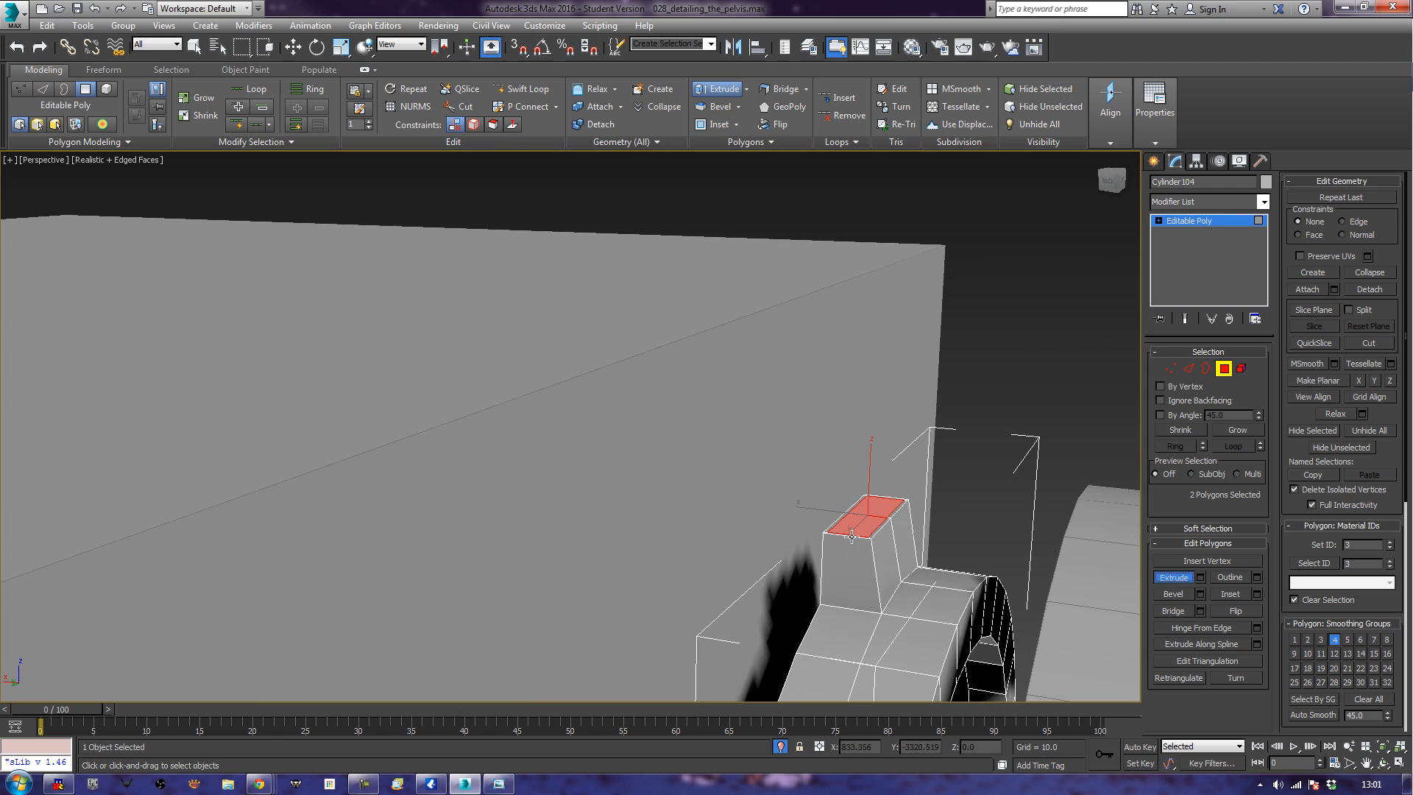
drag(854, 528, 876, 372)
mouse_move(820, 404)
alt+middle_down()
mouse_move(856, 386)
mouse_move(809, 411)
alt+middle_up()
alt+middle_drag(839, 459, 859, 472)
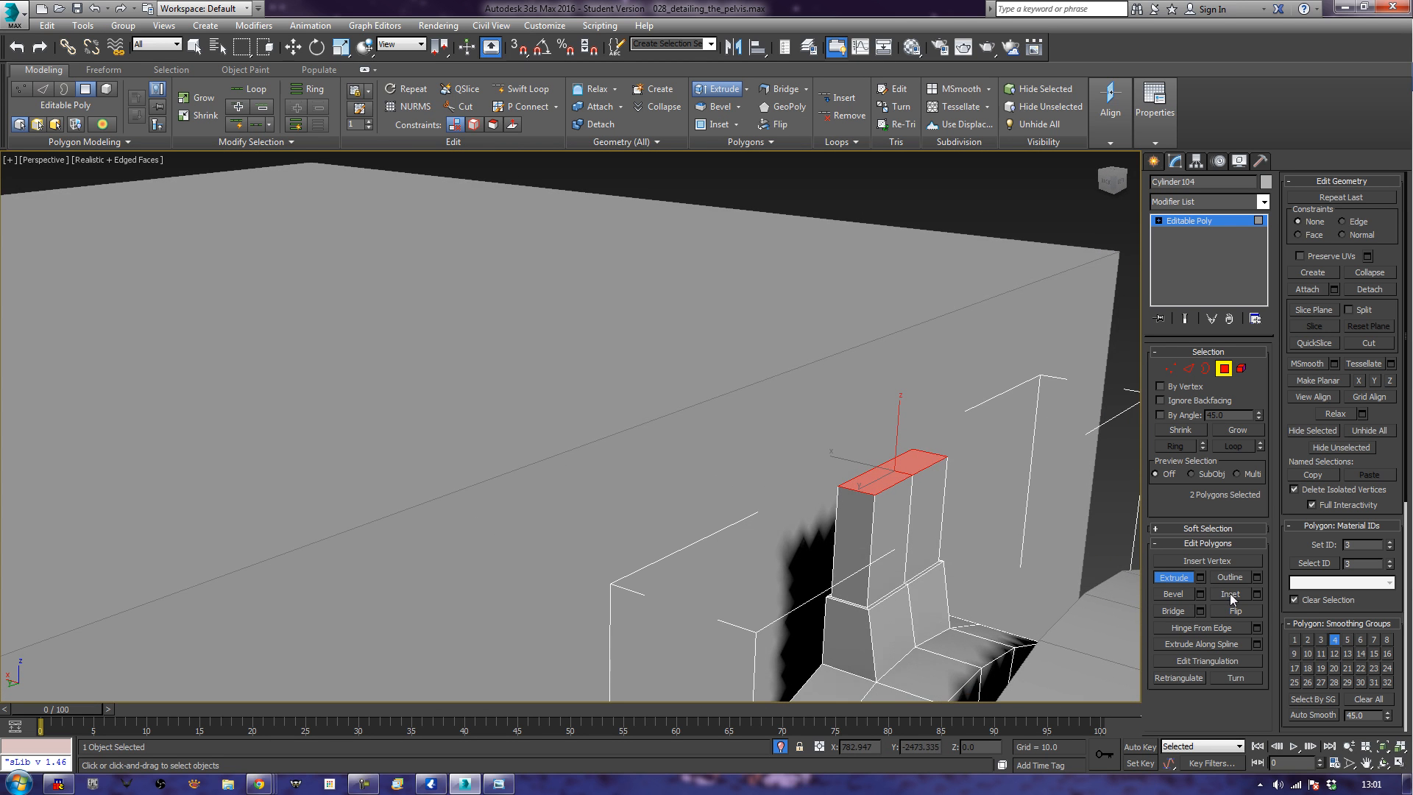
Bevel the column's two top polygons outward slightly to create a small lip.
click(1173, 594)
alt+middle_drag(788, 460, 831, 475)
drag(886, 489, 889, 482)
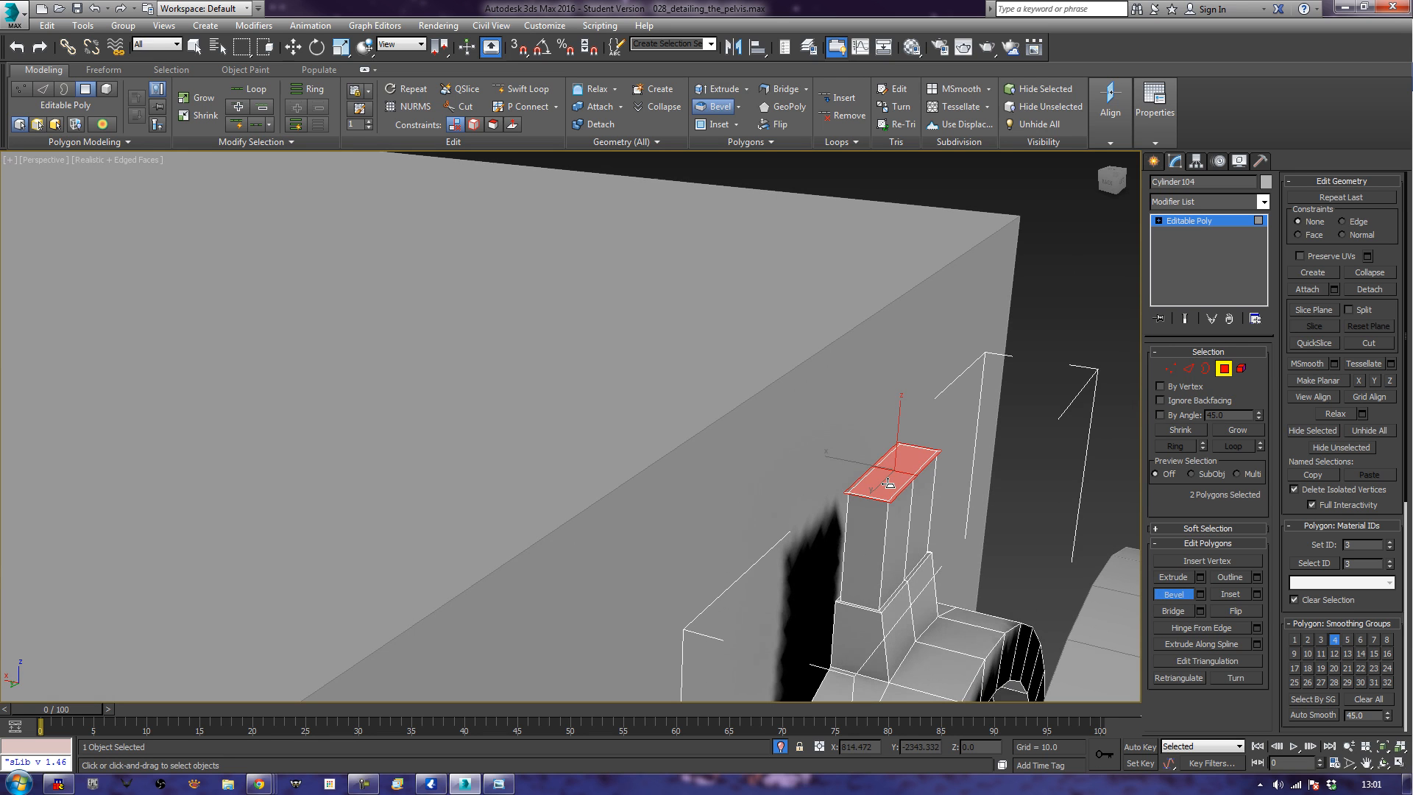
click(889, 483)
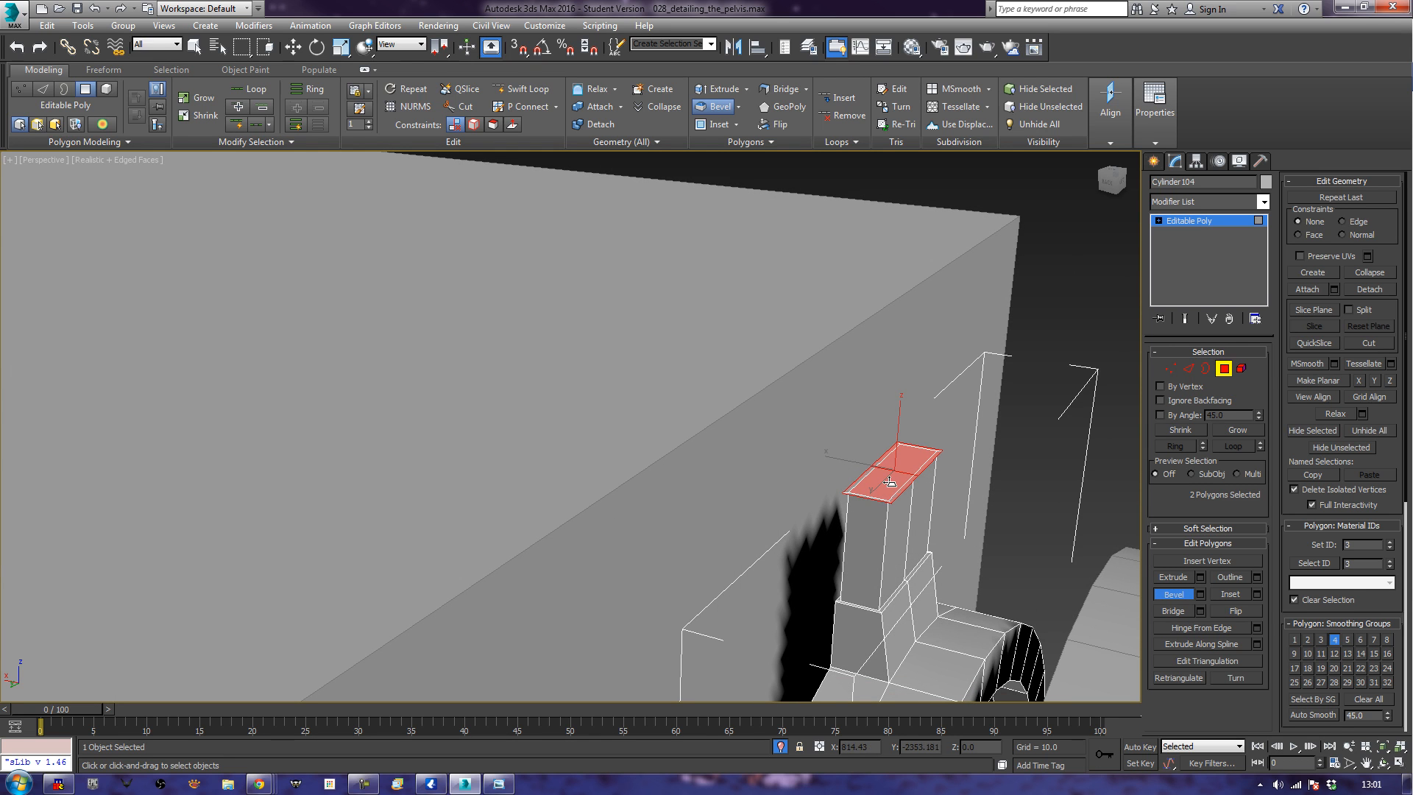
Bevel the lip's top polygons upward to form a wider upper block on the column.
drag(876, 489, 885, 335)
click(885, 336)
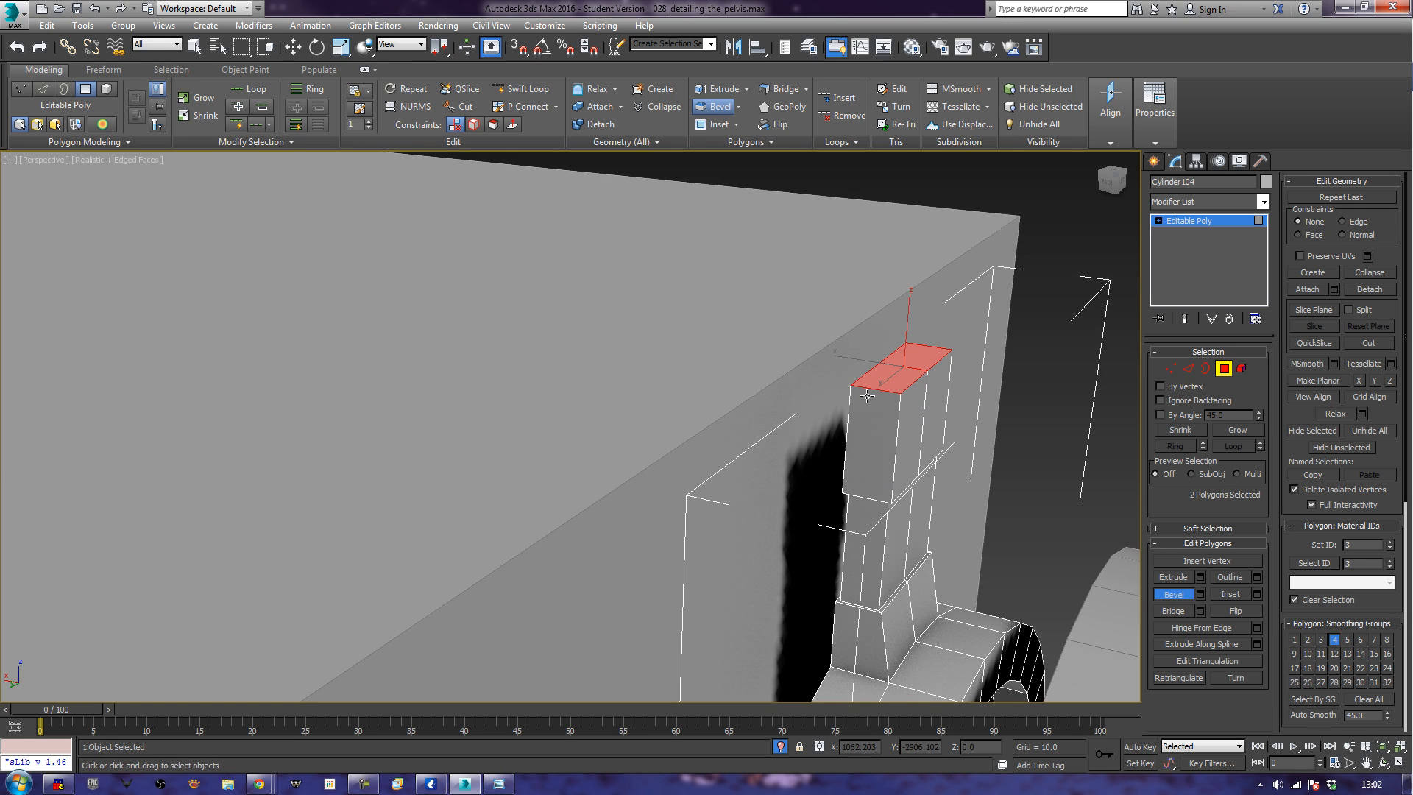
drag(867, 396, 907, 310)
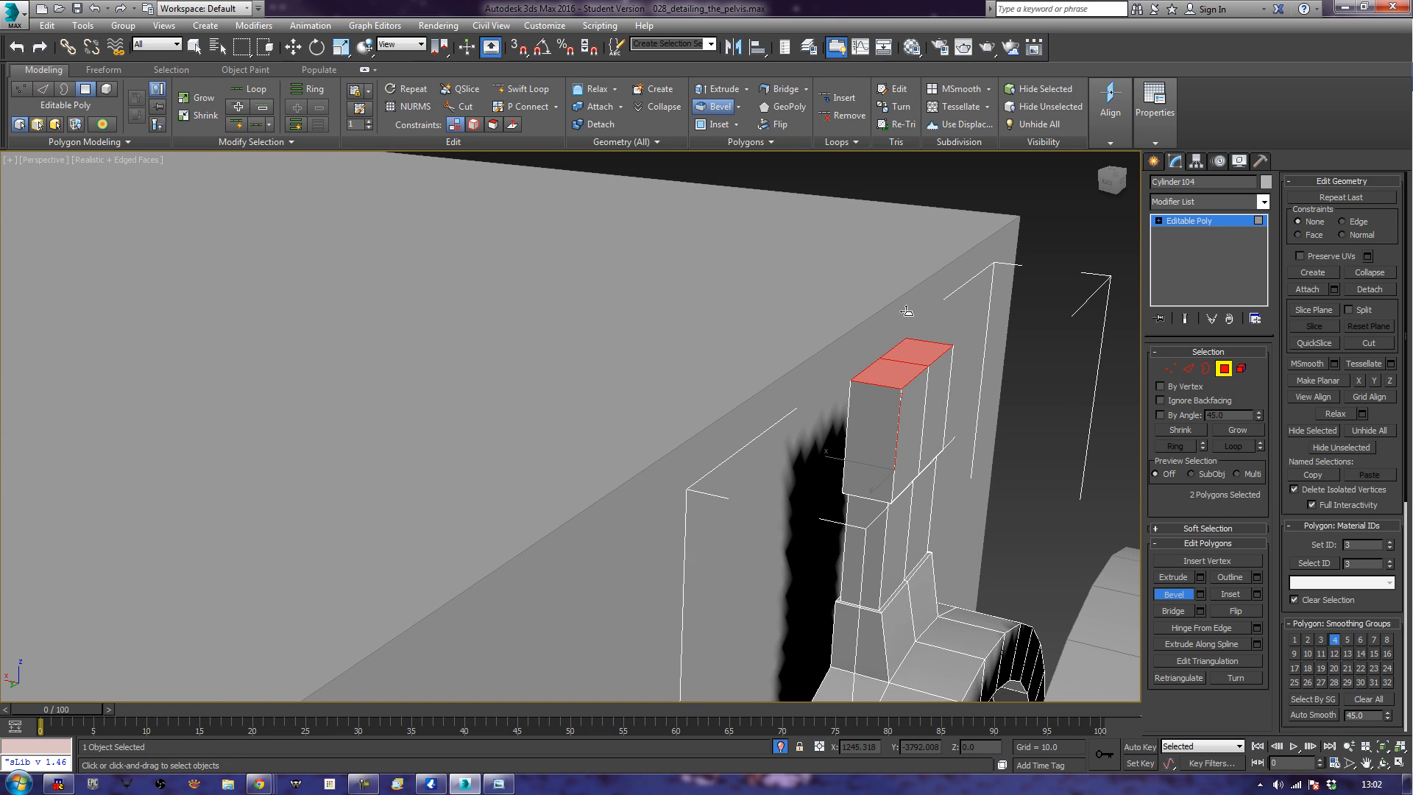
click(907, 311)
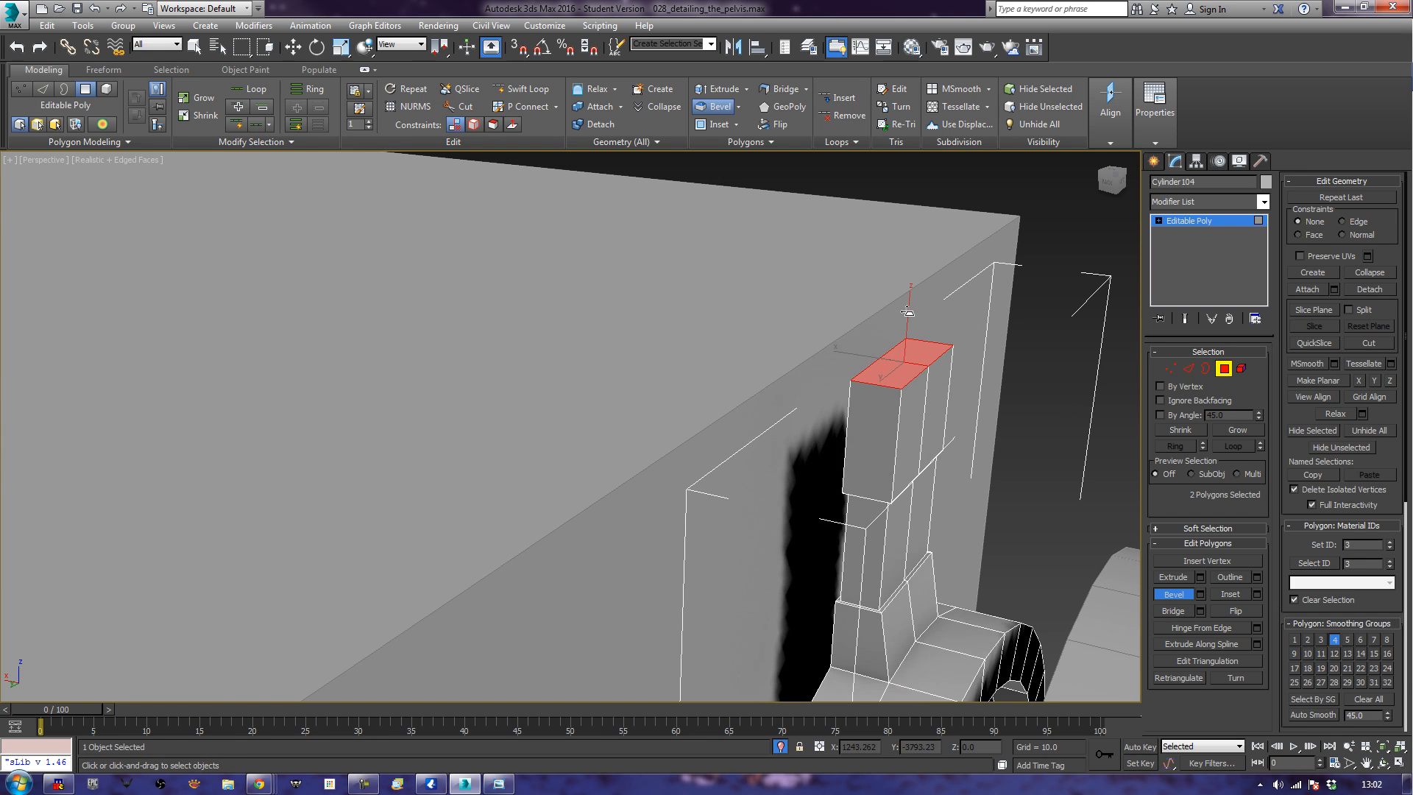
Select the upper block's two top edges facing away from the box and move them toward it along X to taper the block.
click(1187, 368)
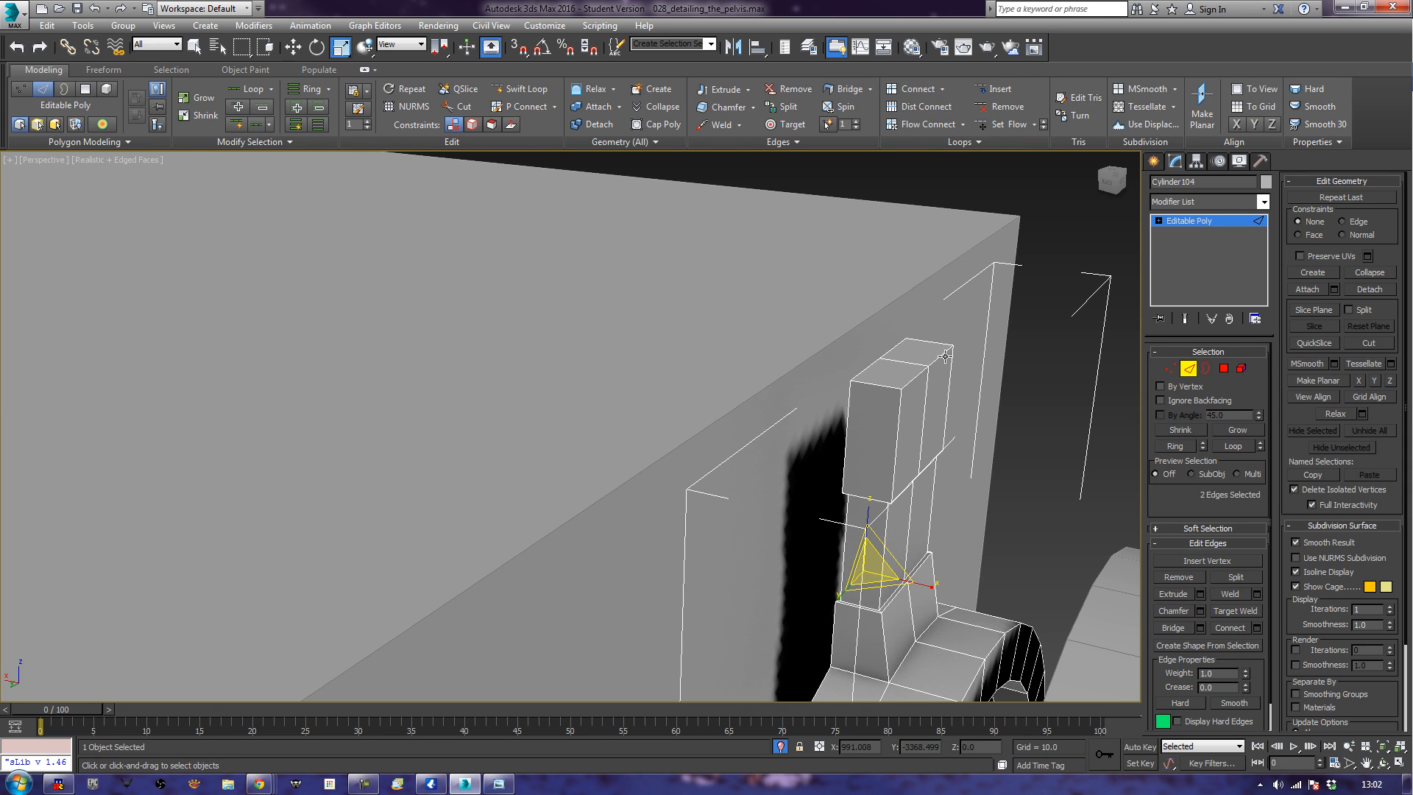
click(945, 356)
key(w)
drag(891, 363, 859, 352)
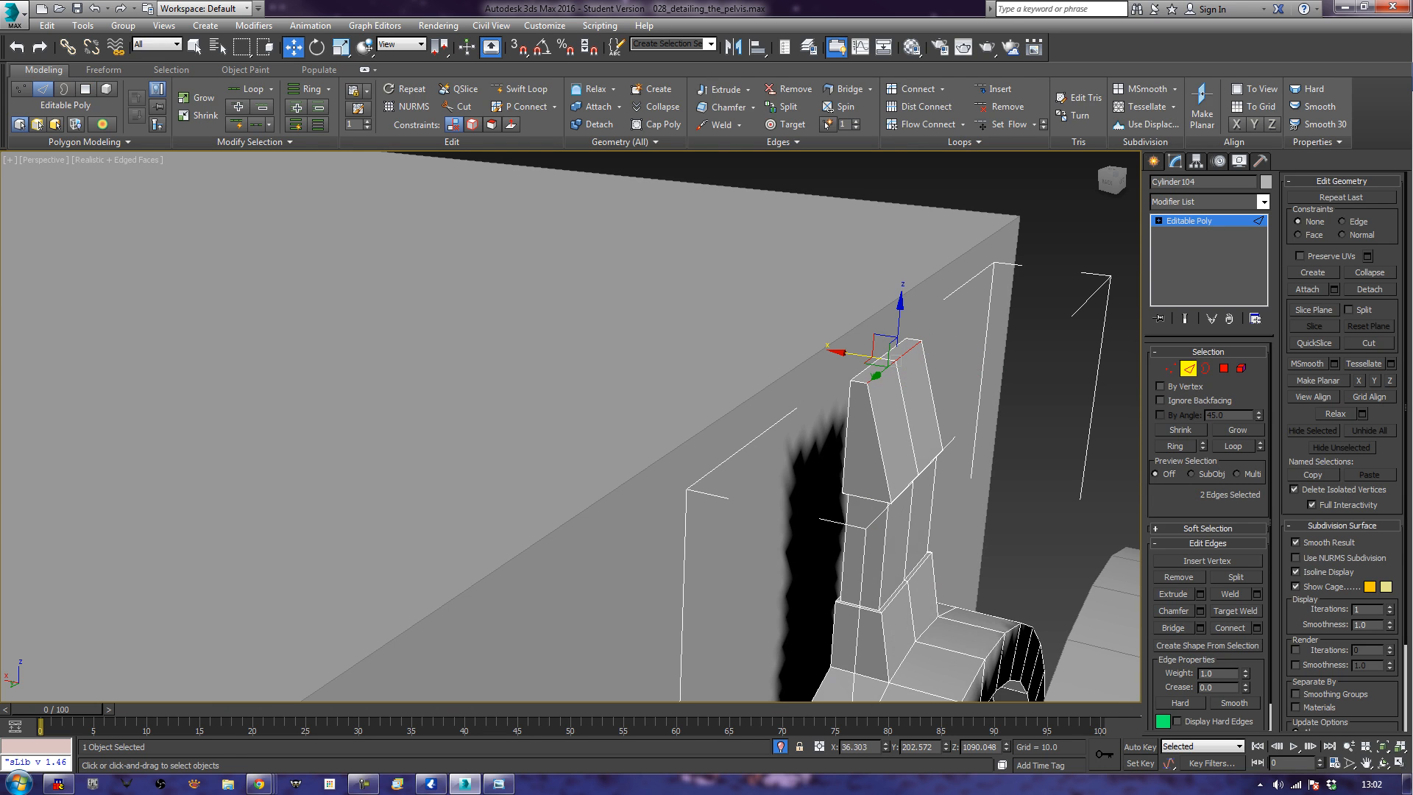
click(268, 787)
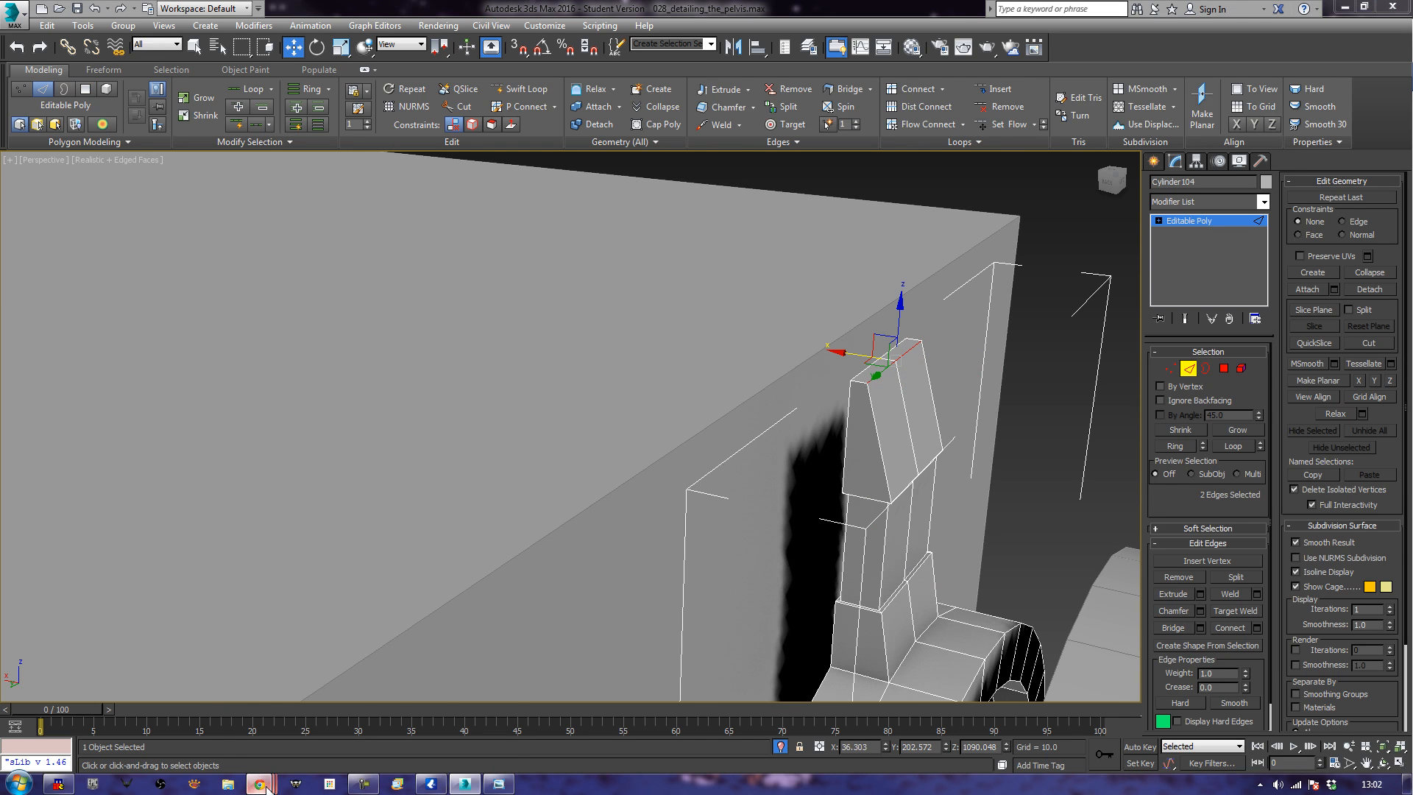
click(312, 730)
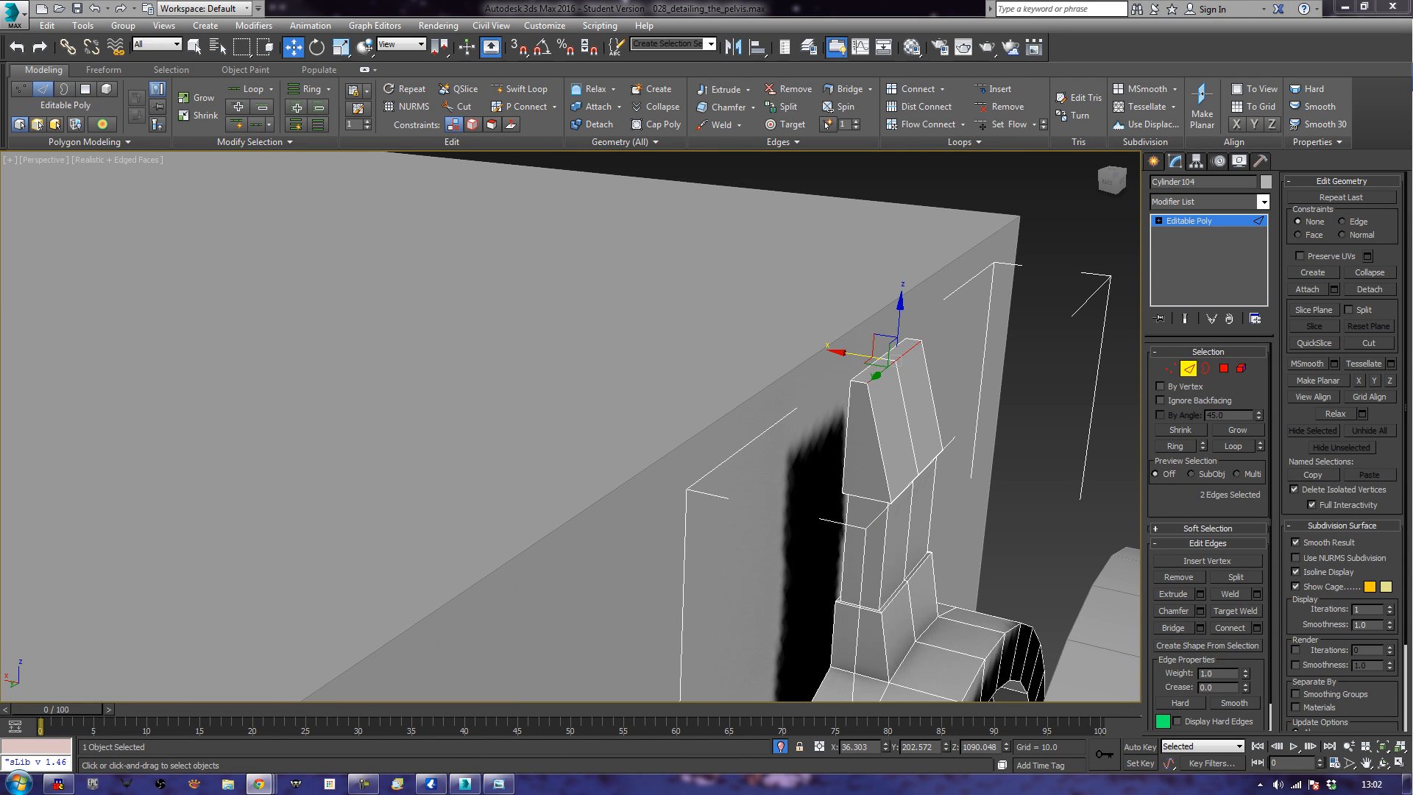
Select all vertices of the tapered upper block and move them down about 6 units along Z to shorten the column.
alt+middle_drag(900, 528, 780, 496)
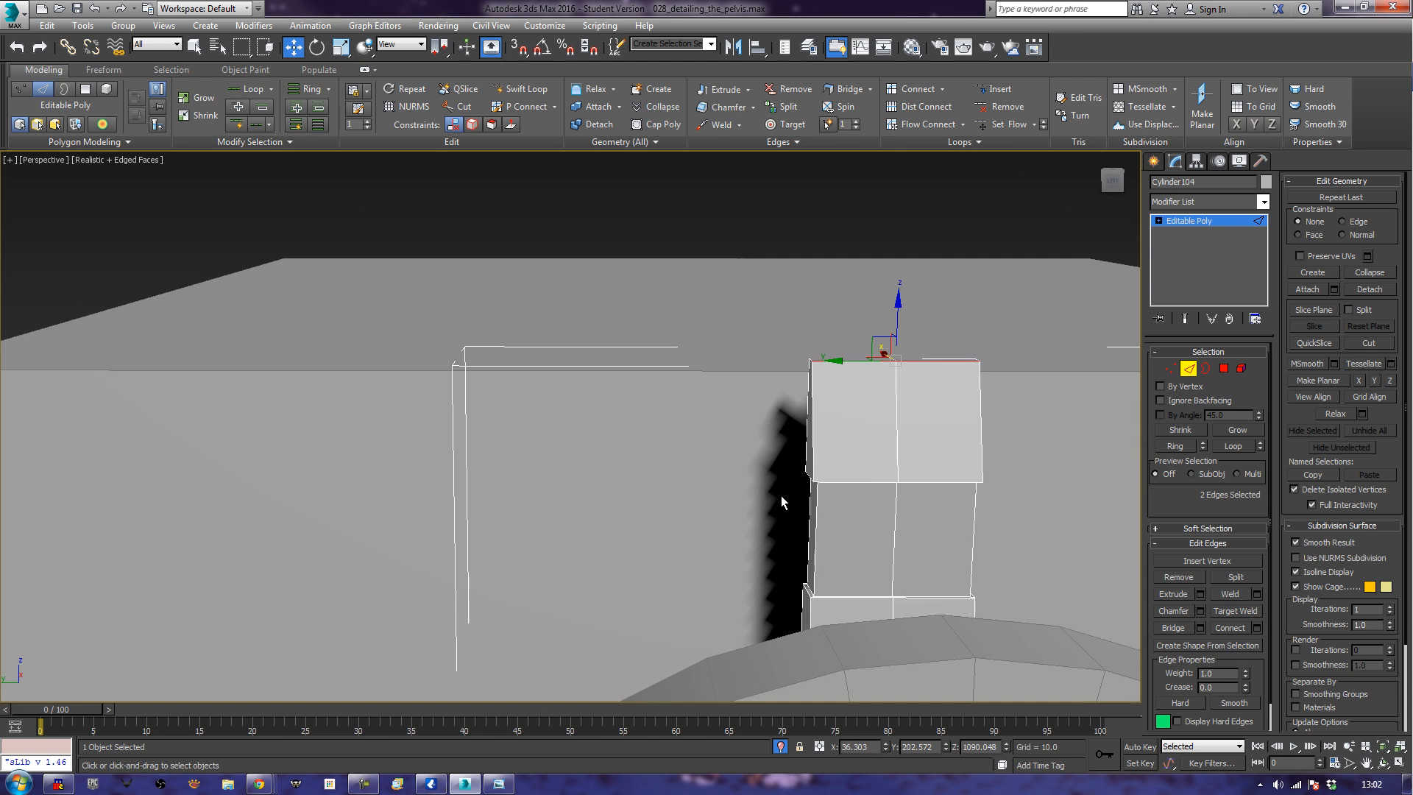
click(1174, 371)
drag(766, 316, 1035, 516)
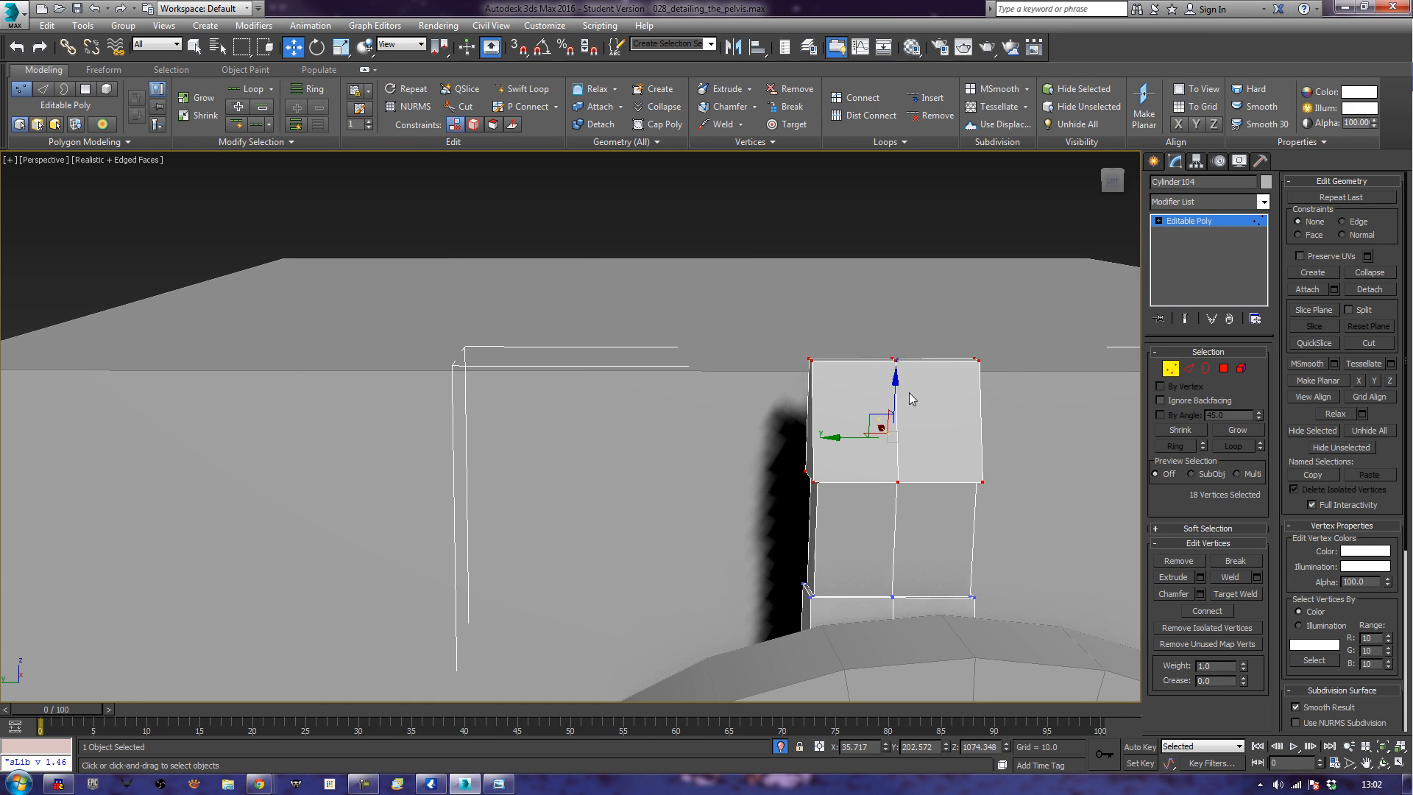
mouse_move(914, 398)
mouse_down()
mouse_move(906, 427)
mouse_move(906, 414)
mouse_up()
alt+middle_drag(736, 476, 920, 461)
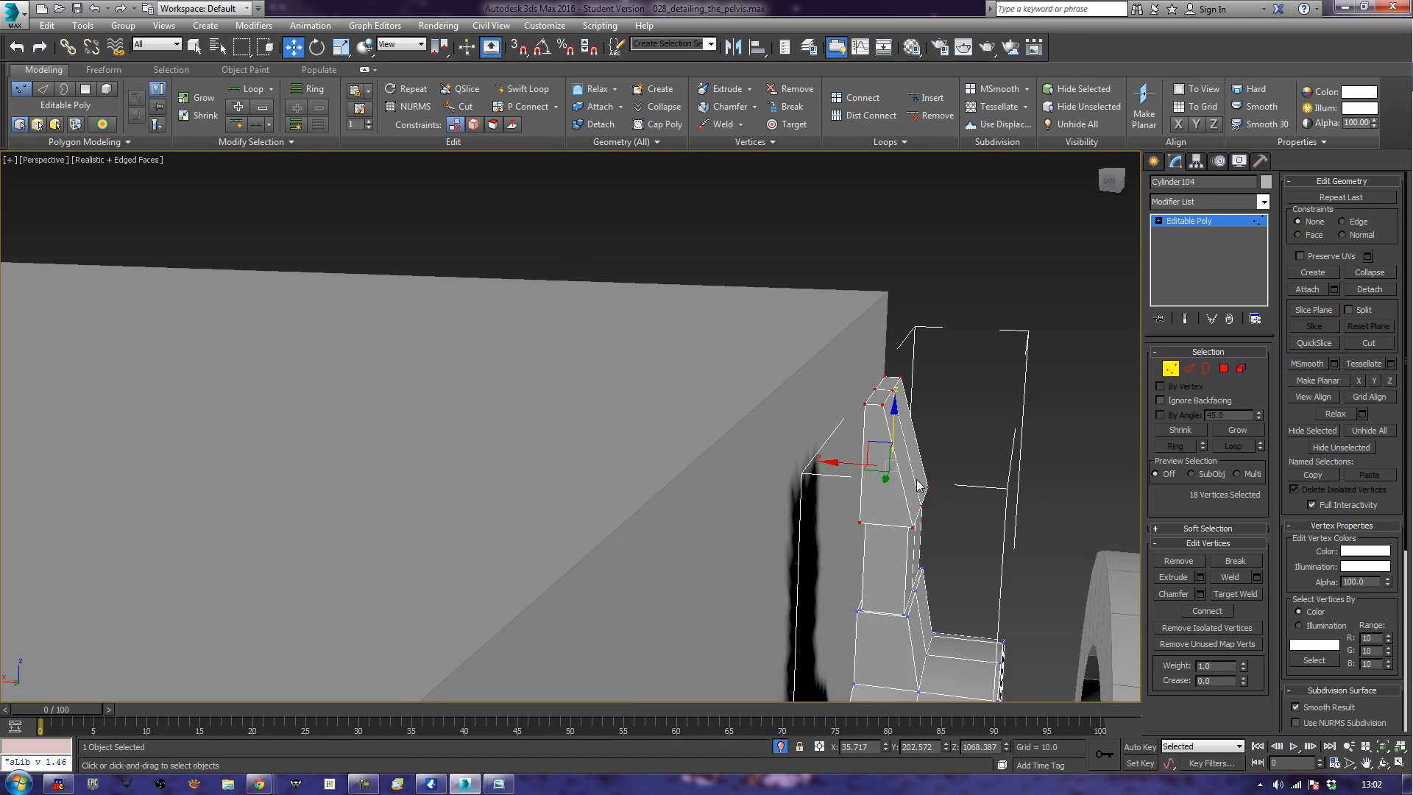
Select the six lower vertices of the upper block's side facing away from the box and move them up about 3 units to slope its underside.
scroll(919, 464, up, 4)
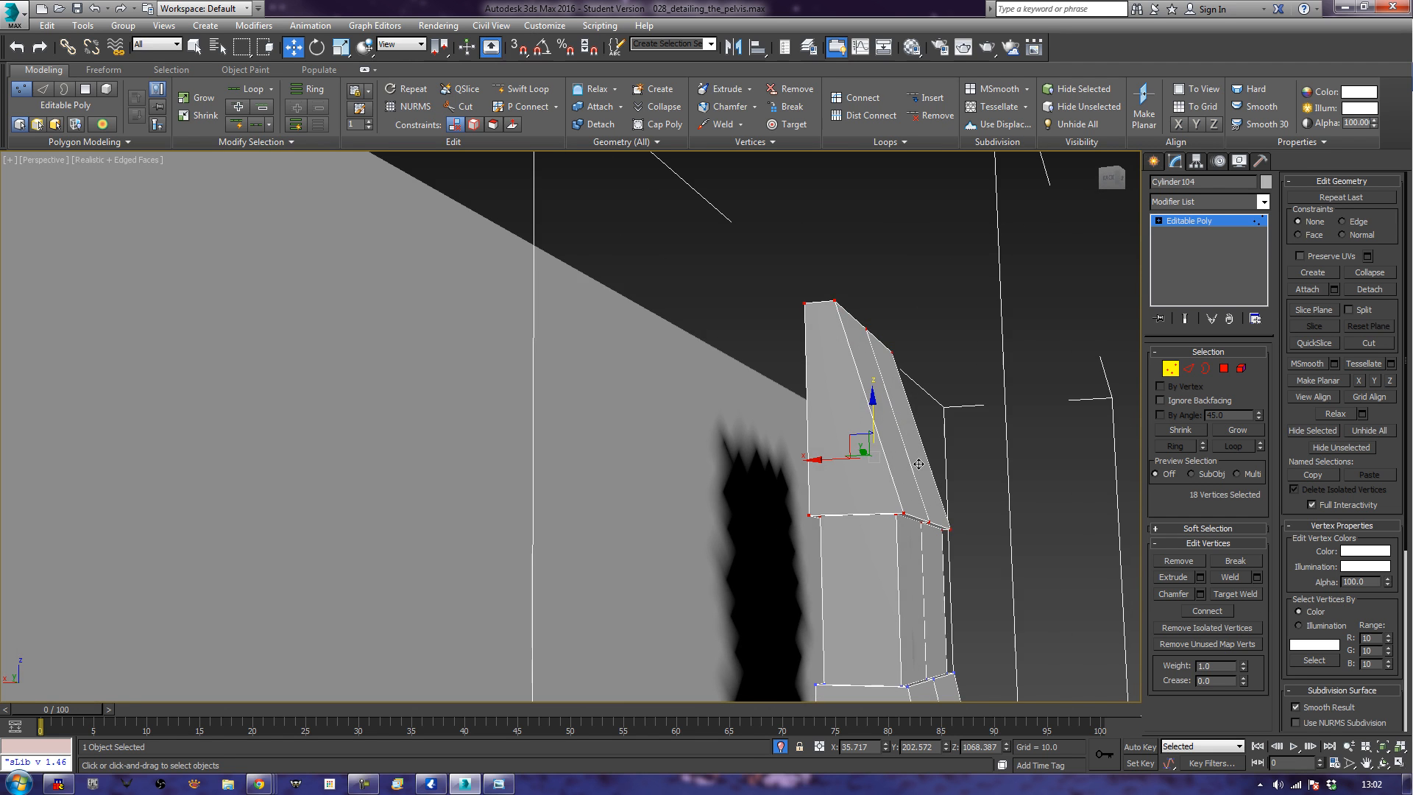
alt+middle_drag(918, 463, 929, 473)
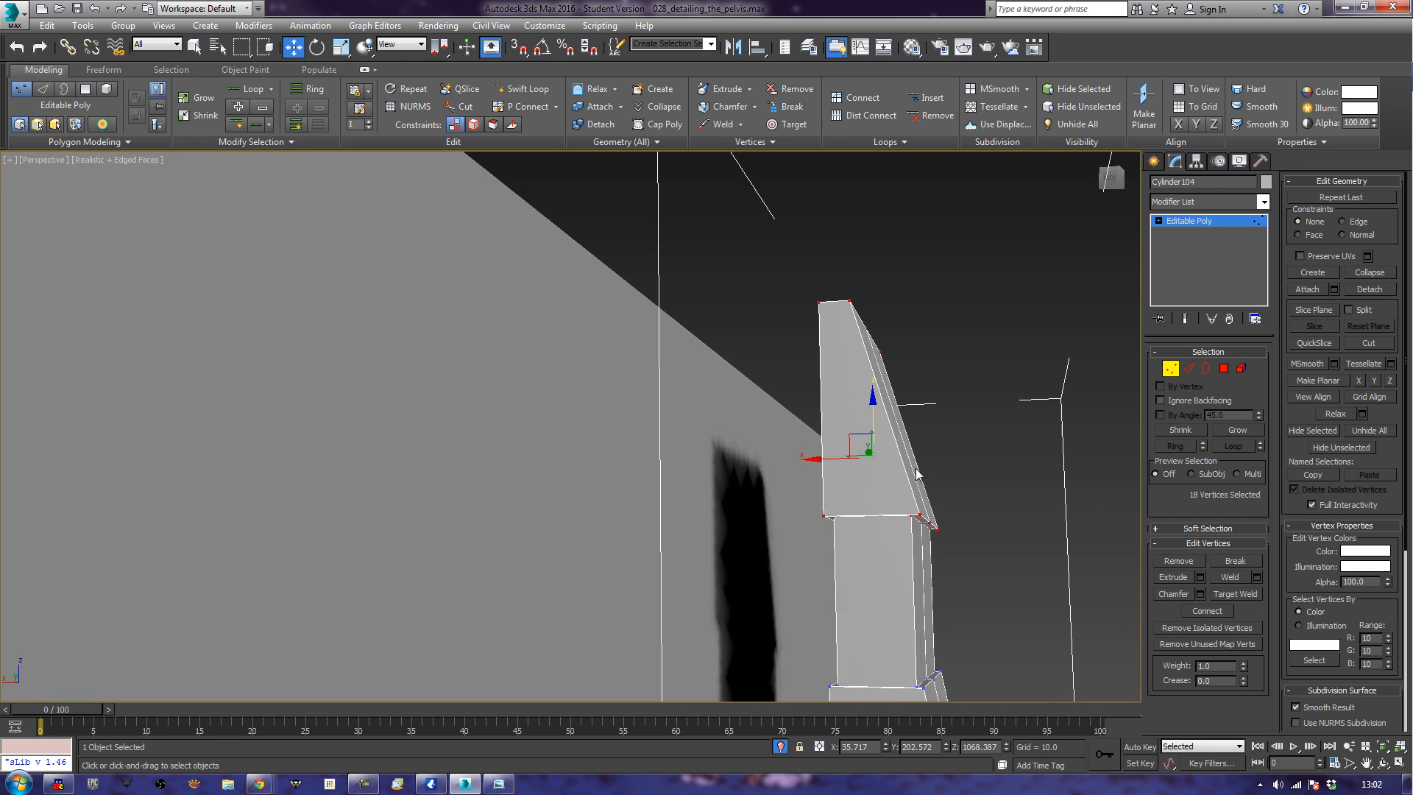
key(f)
key(z)
middle_drag(721, 442, 835, 243)
scroll(762, 388, up, 3)
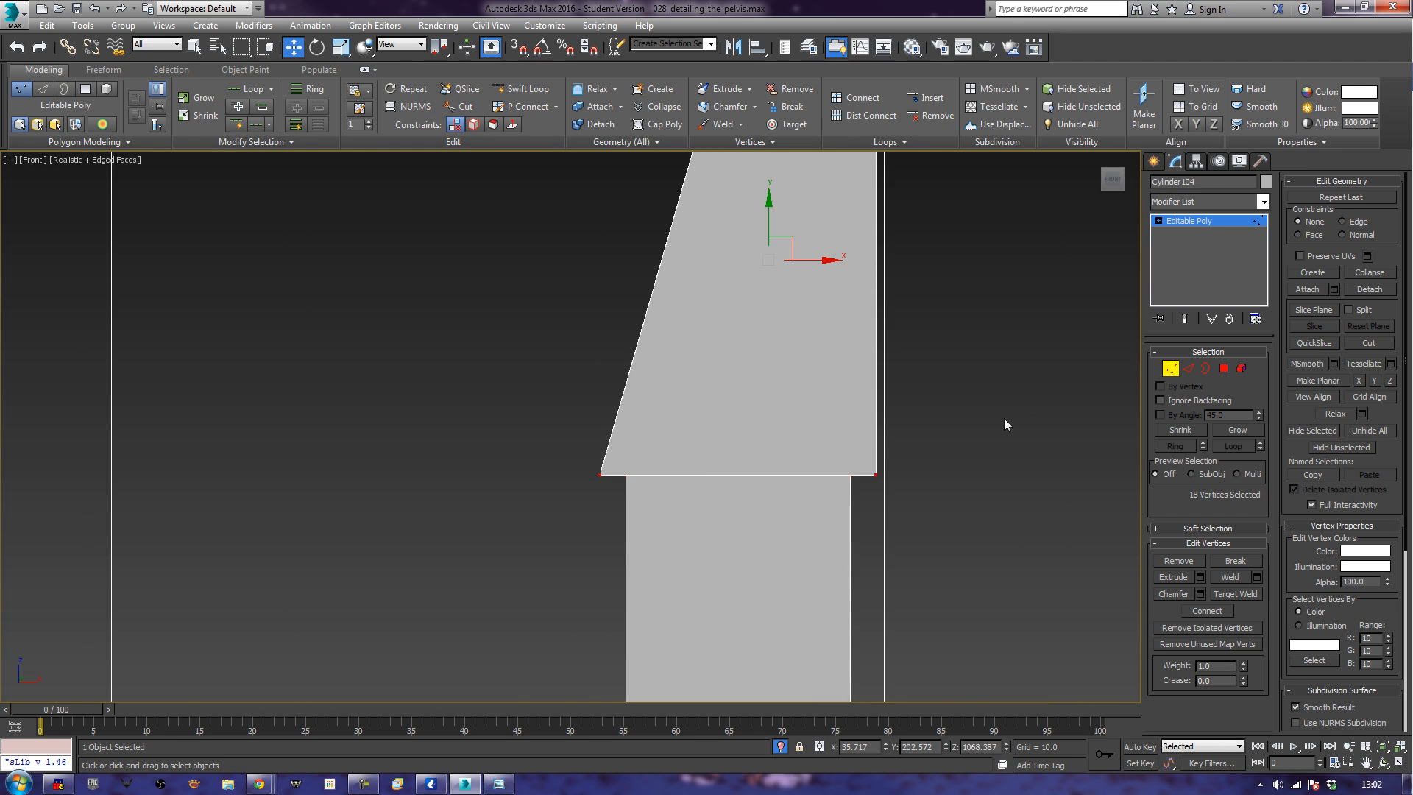
drag(648, 493, 658, 372)
key(F3)
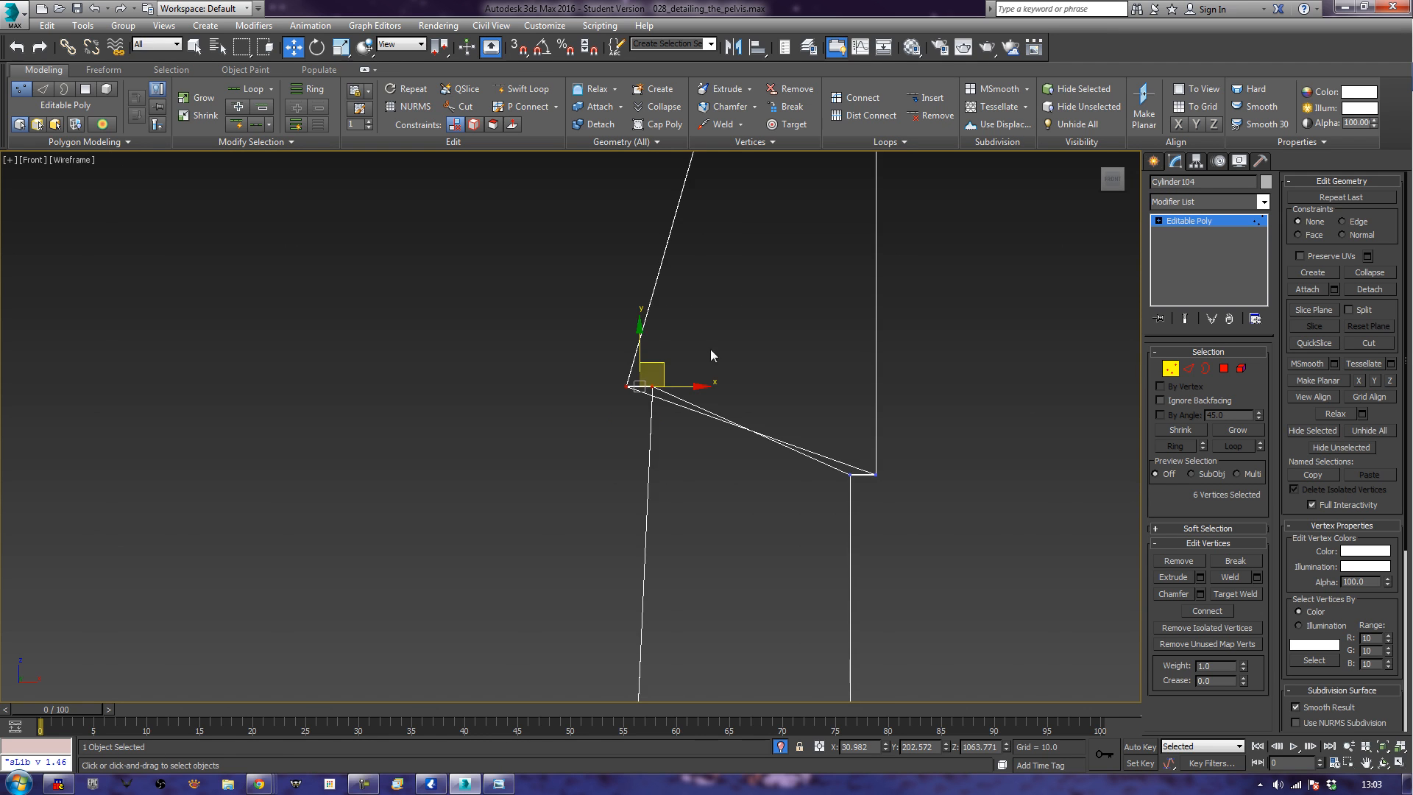
Move the three column-top vertices beside the raised corner outward about 0.9 units along X so the column's outer edge is vertical.
scroll(621, 435, up, 5)
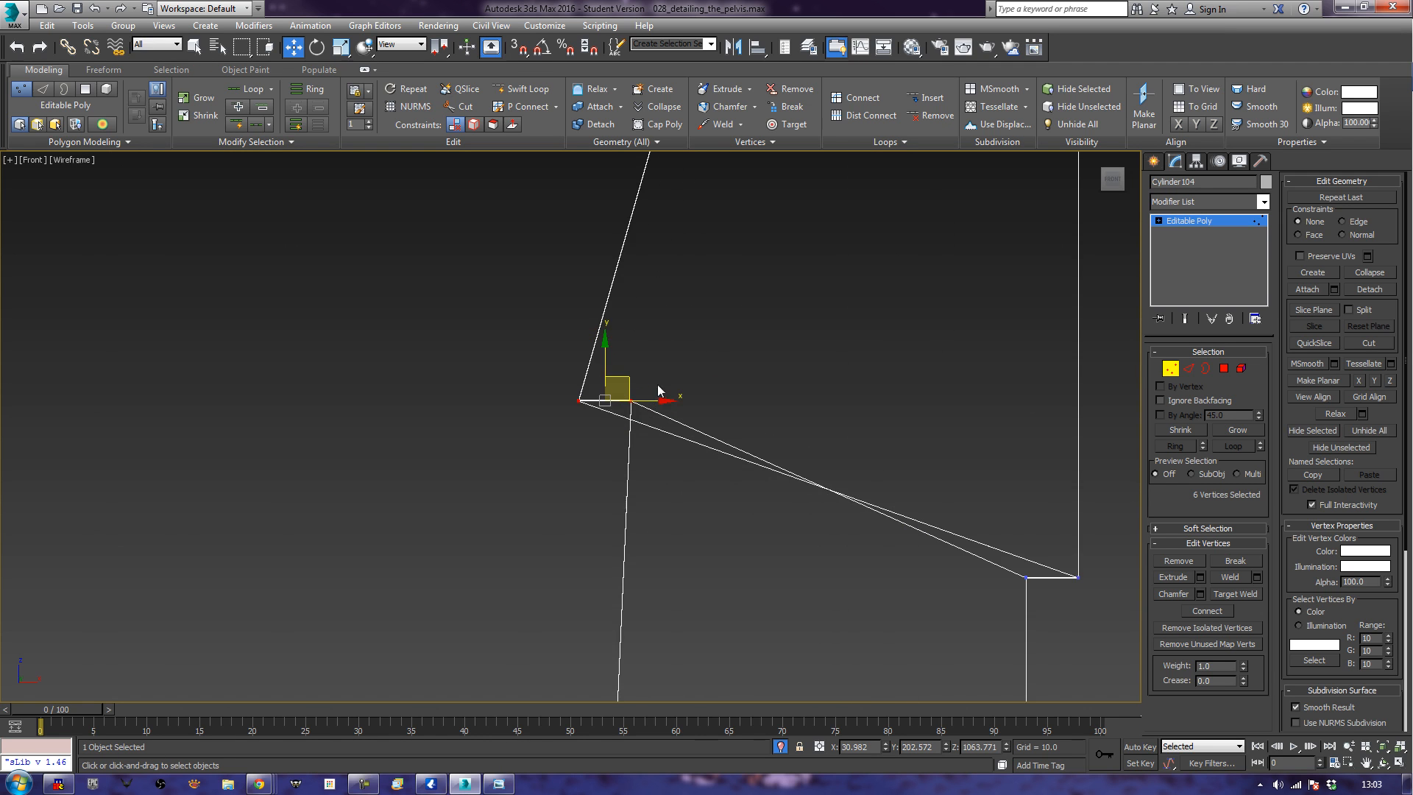
drag(627, 411, 605, 390)
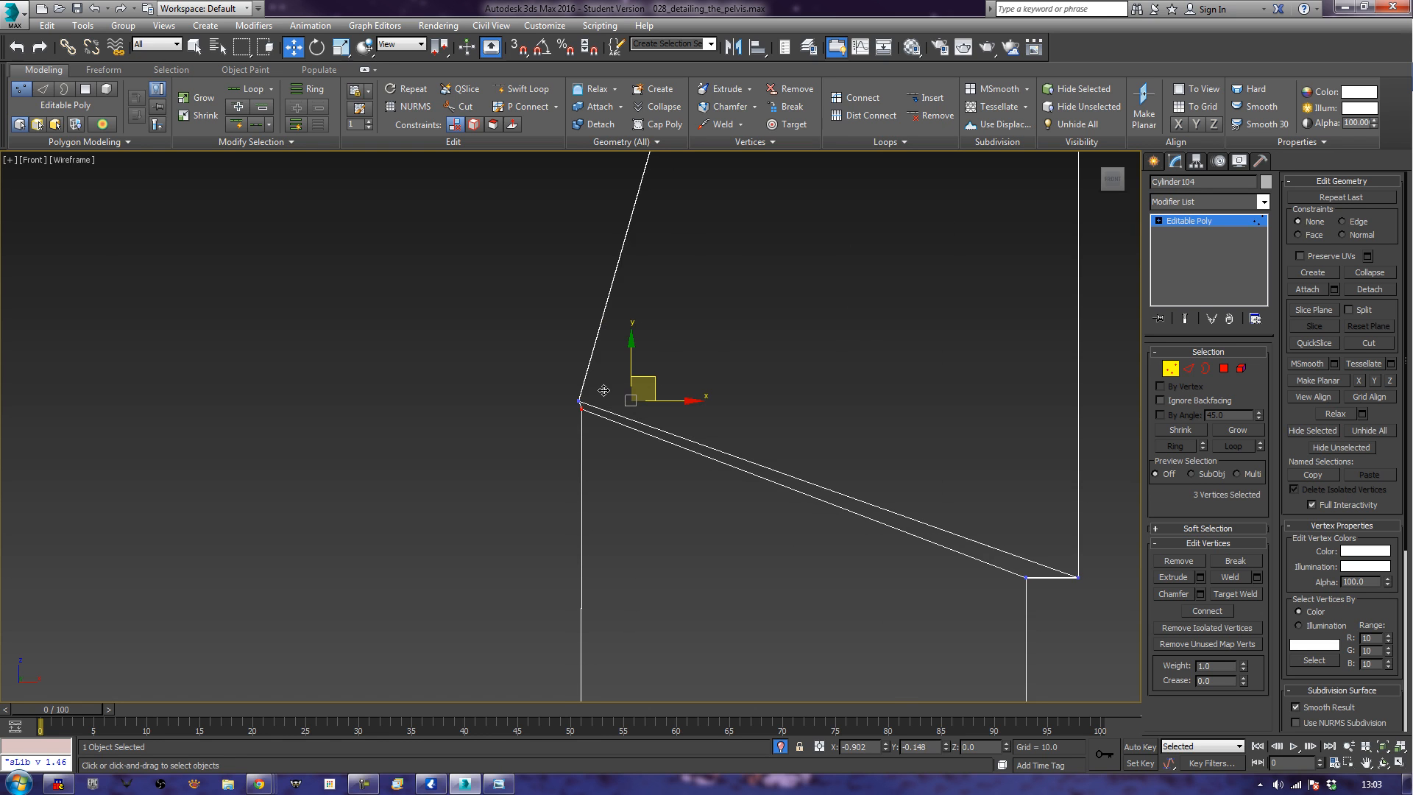
drag(603, 390, 602, 392)
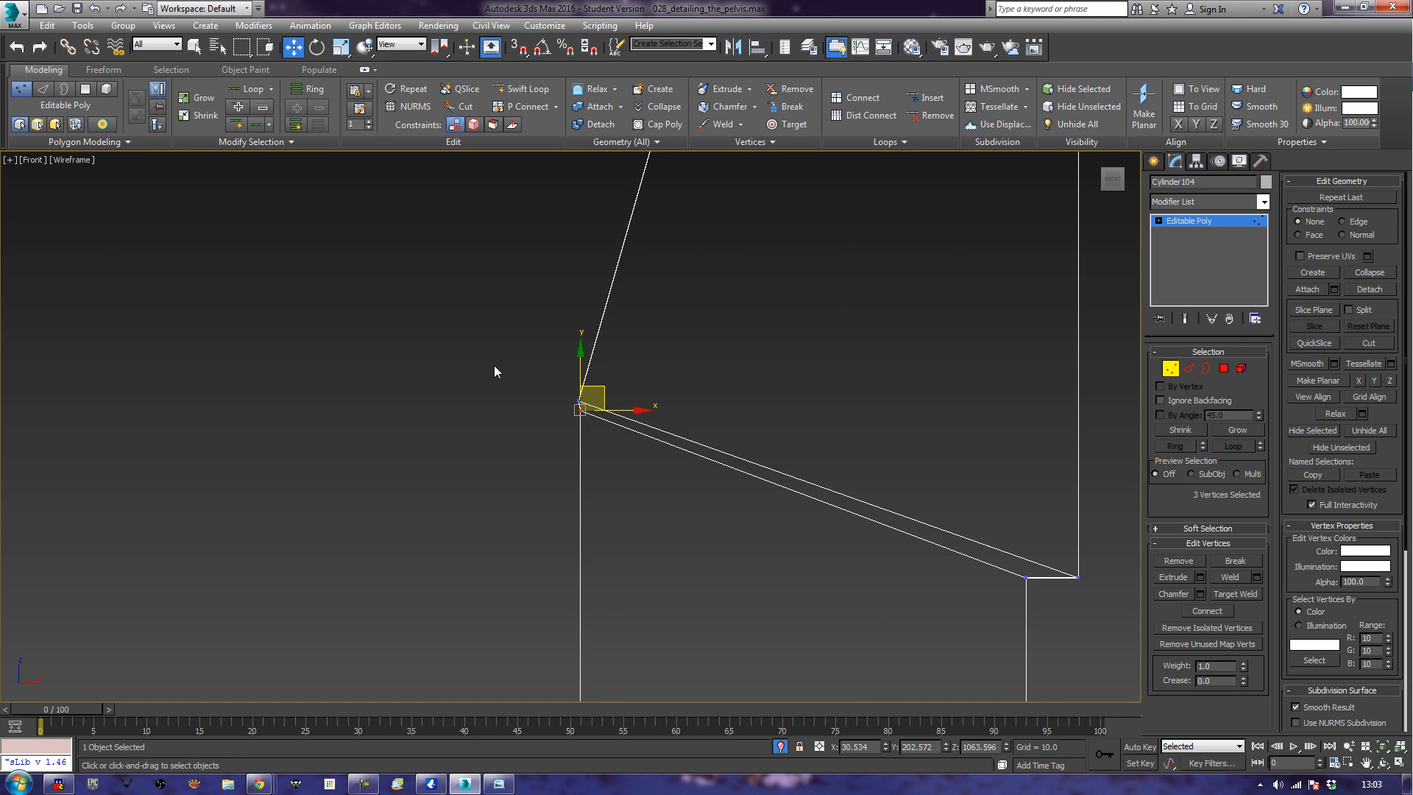
mouse_move(494, 367)
middle_down()
mouse_move(527, 382)
mouse_move(499, 363)
middle_up()
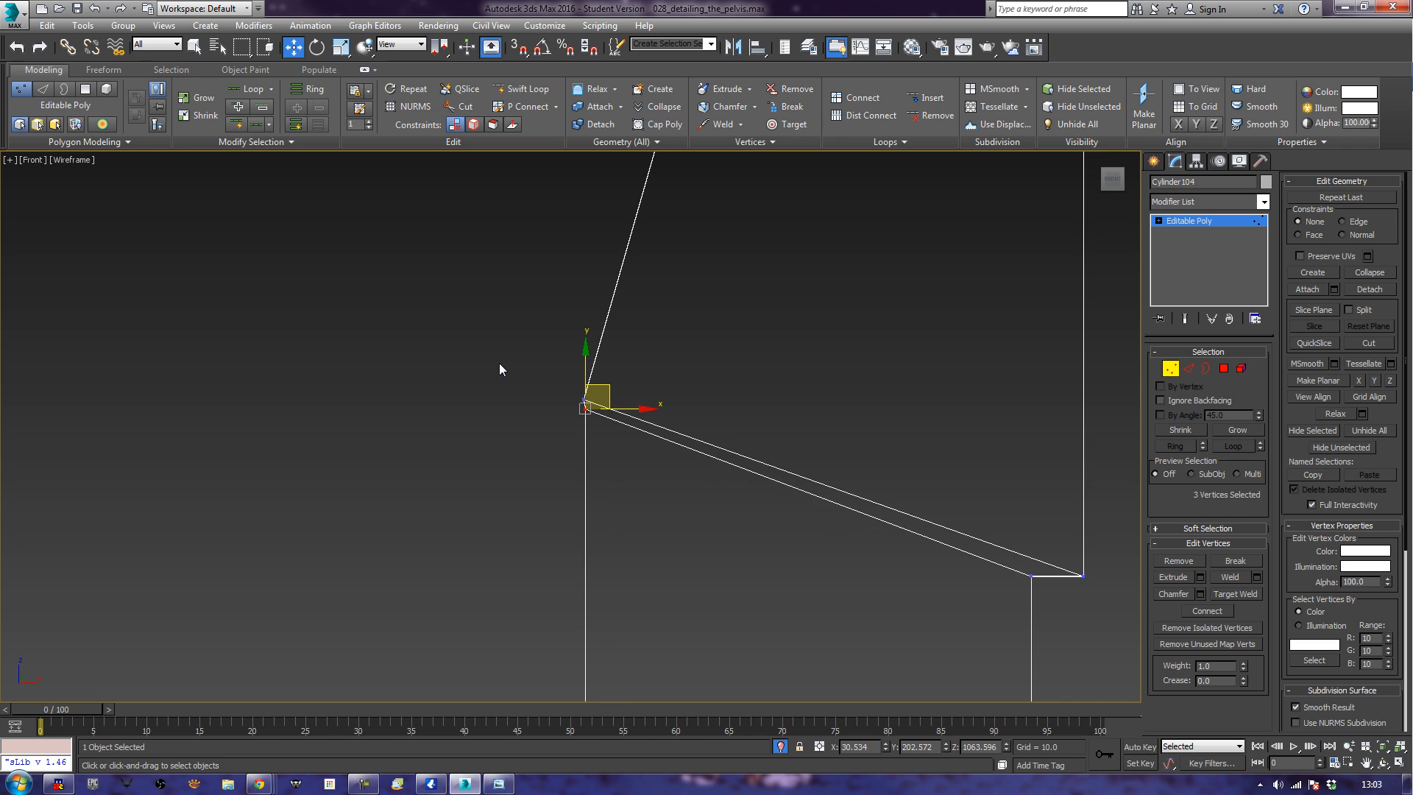
click(499, 364)
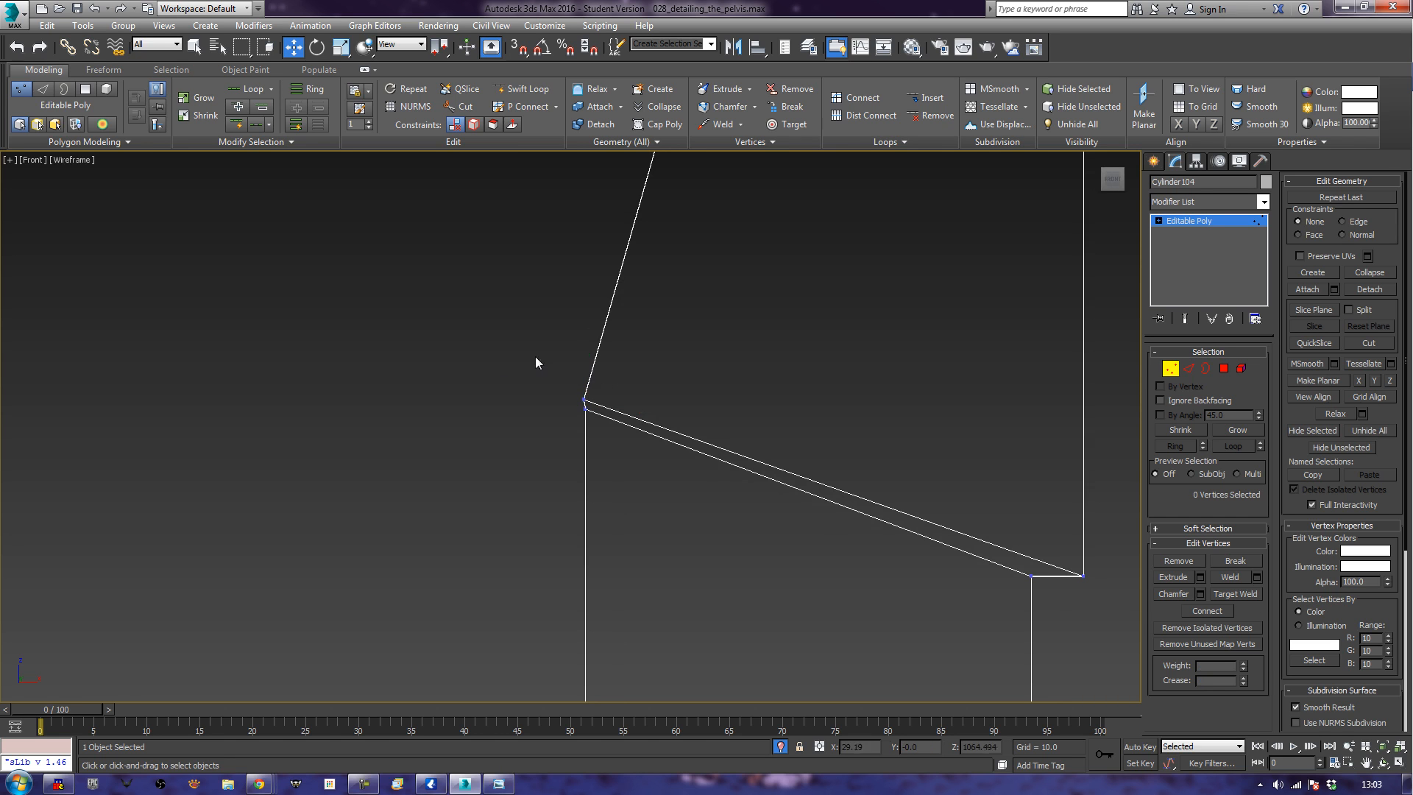
Move the upper block's raised corner vertices slightly outward beyond the column, and lower its box-side bottom corner vertices slightly.
drag(604, 393, 572, 382)
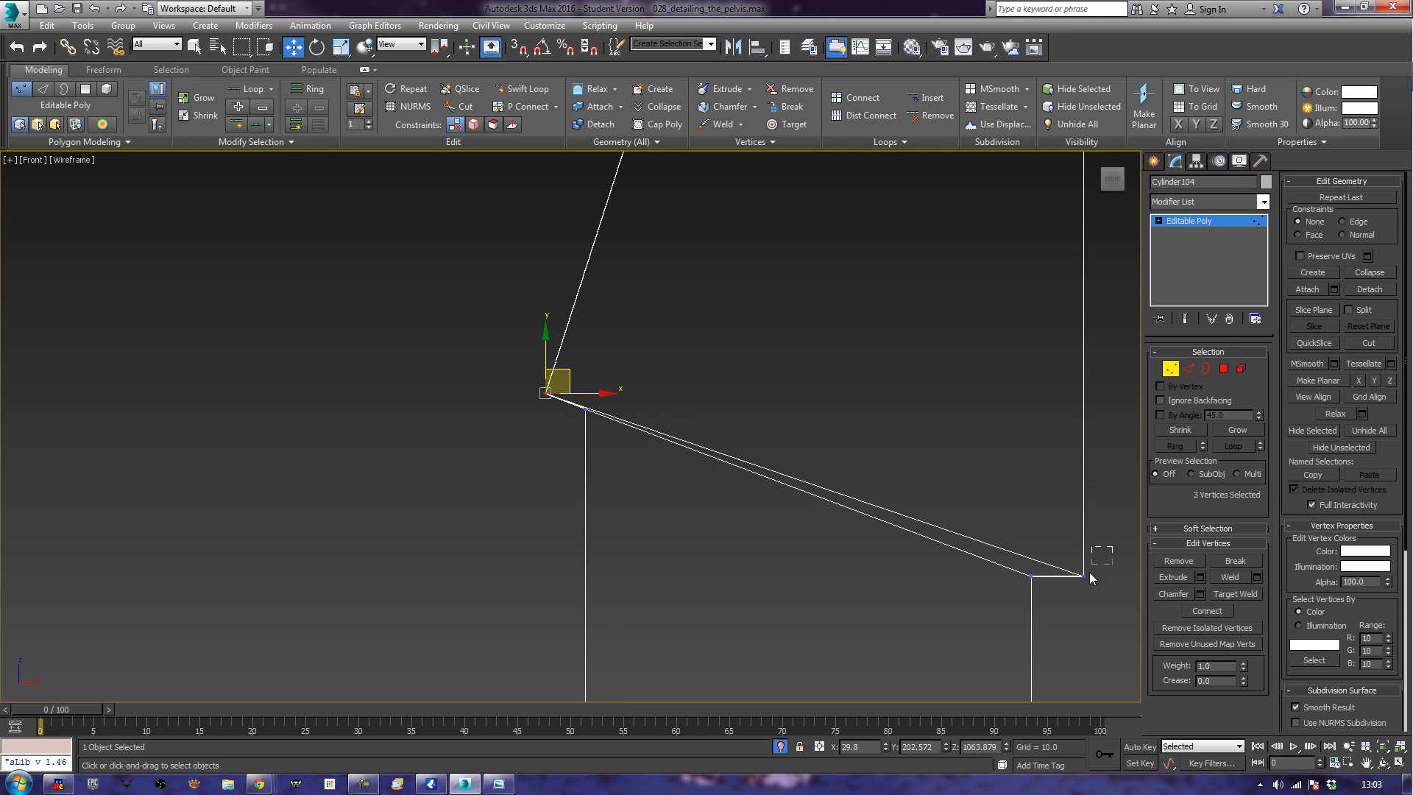
drag(1082, 598, 1082, 597)
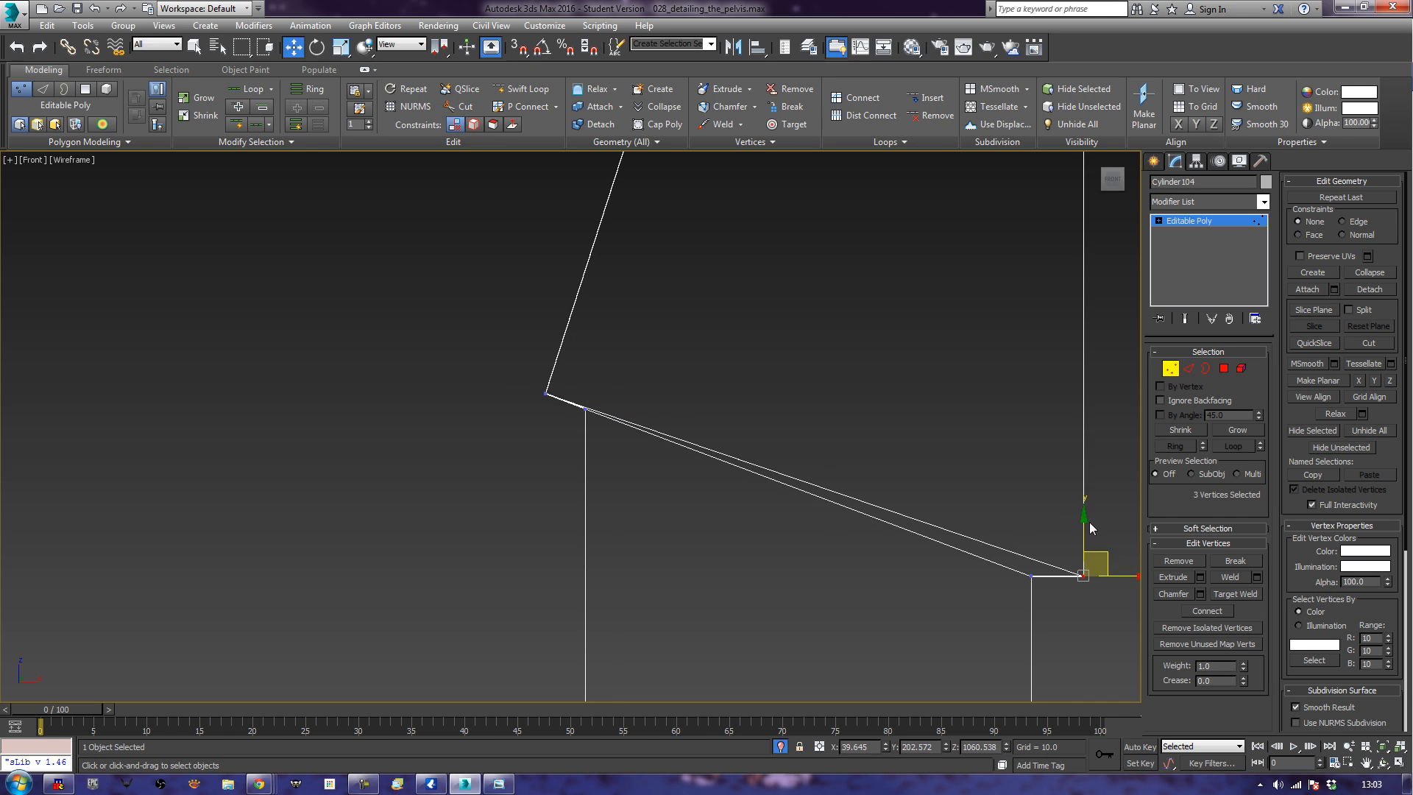
drag(1083, 520, 1088, 538)
scroll(808, 440, down, 8)
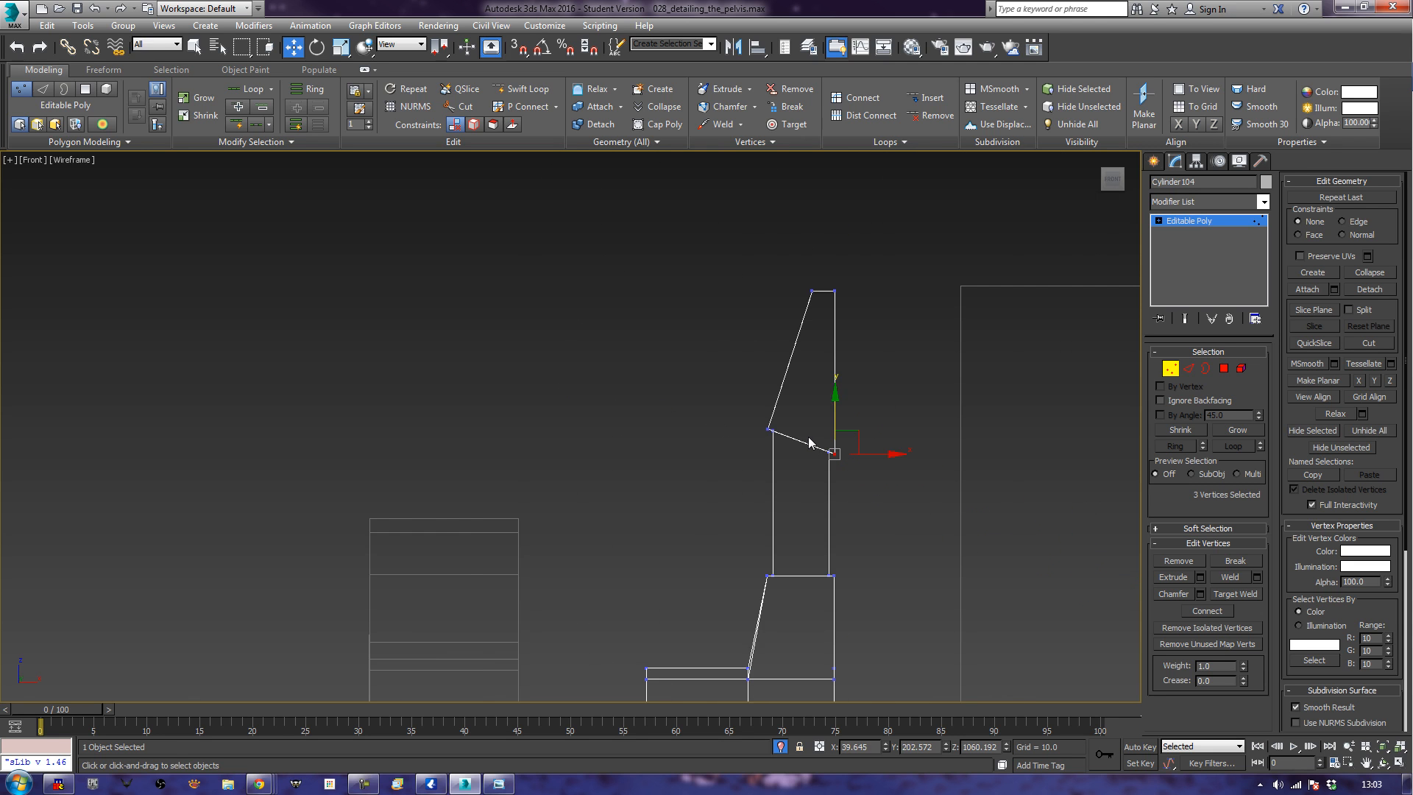
key(p)
key(z)
mouse_move(683, 456)
alt+middle_down()
mouse_move(814, 467)
mouse_move(787, 452)
mouse_move(860, 481)
mouse_move(810, 462)
mouse_move(793, 487)
mouse_move(870, 473)
mouse_move(886, 503)
alt+middle_up()
key(F3)
scroll(808, 464, down, 6)
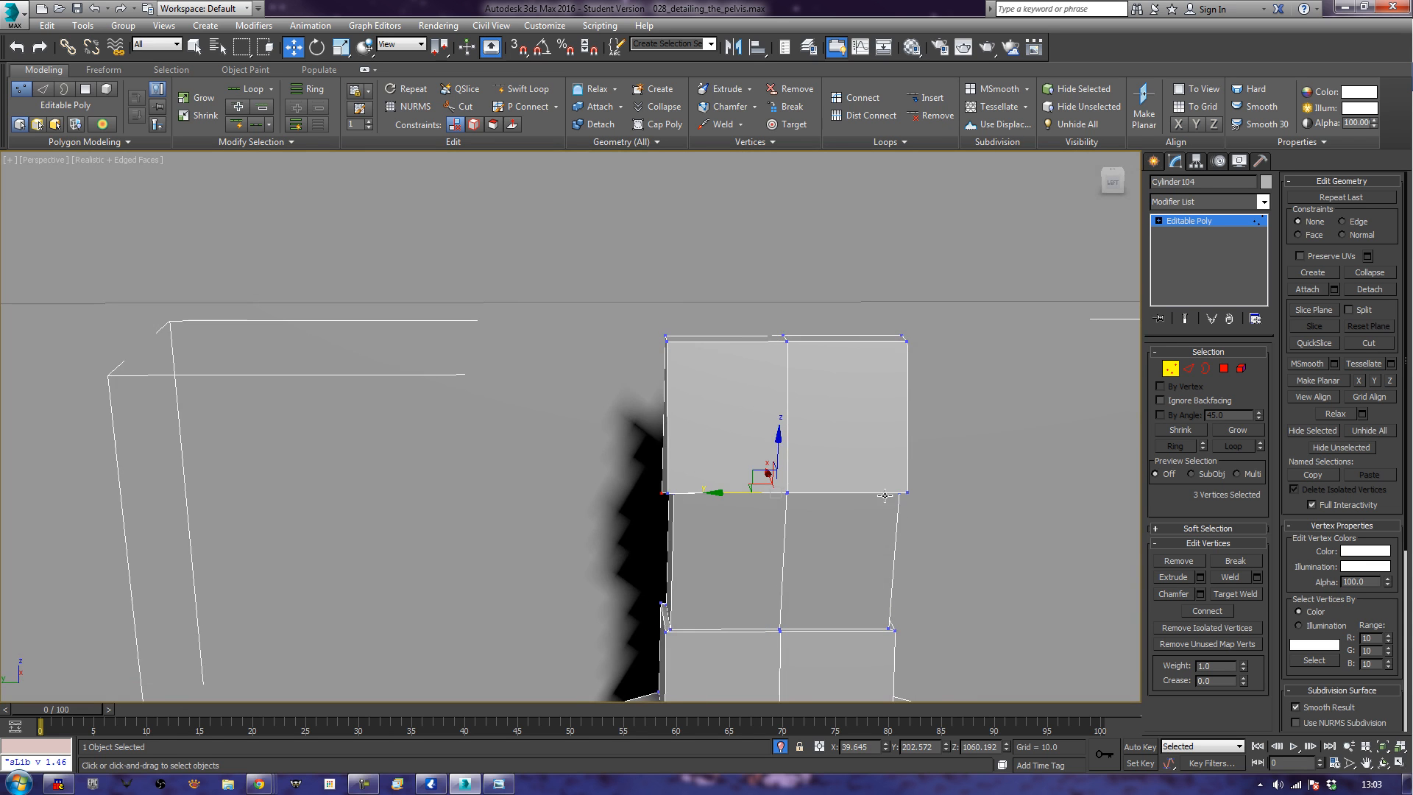
alt+middle_drag(697, 501, 728, 522)
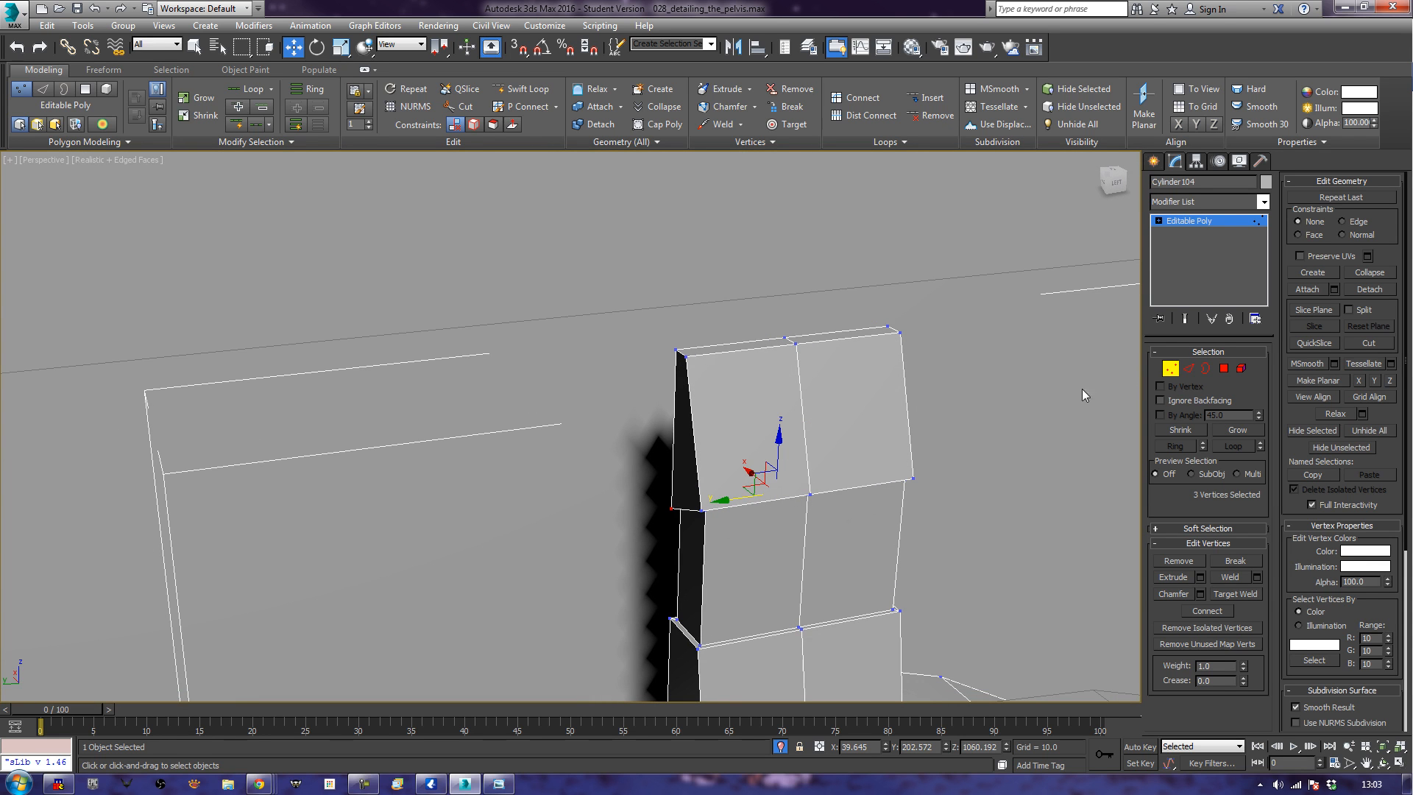
click(1189, 368)
drag(638, 336, 667, 374)
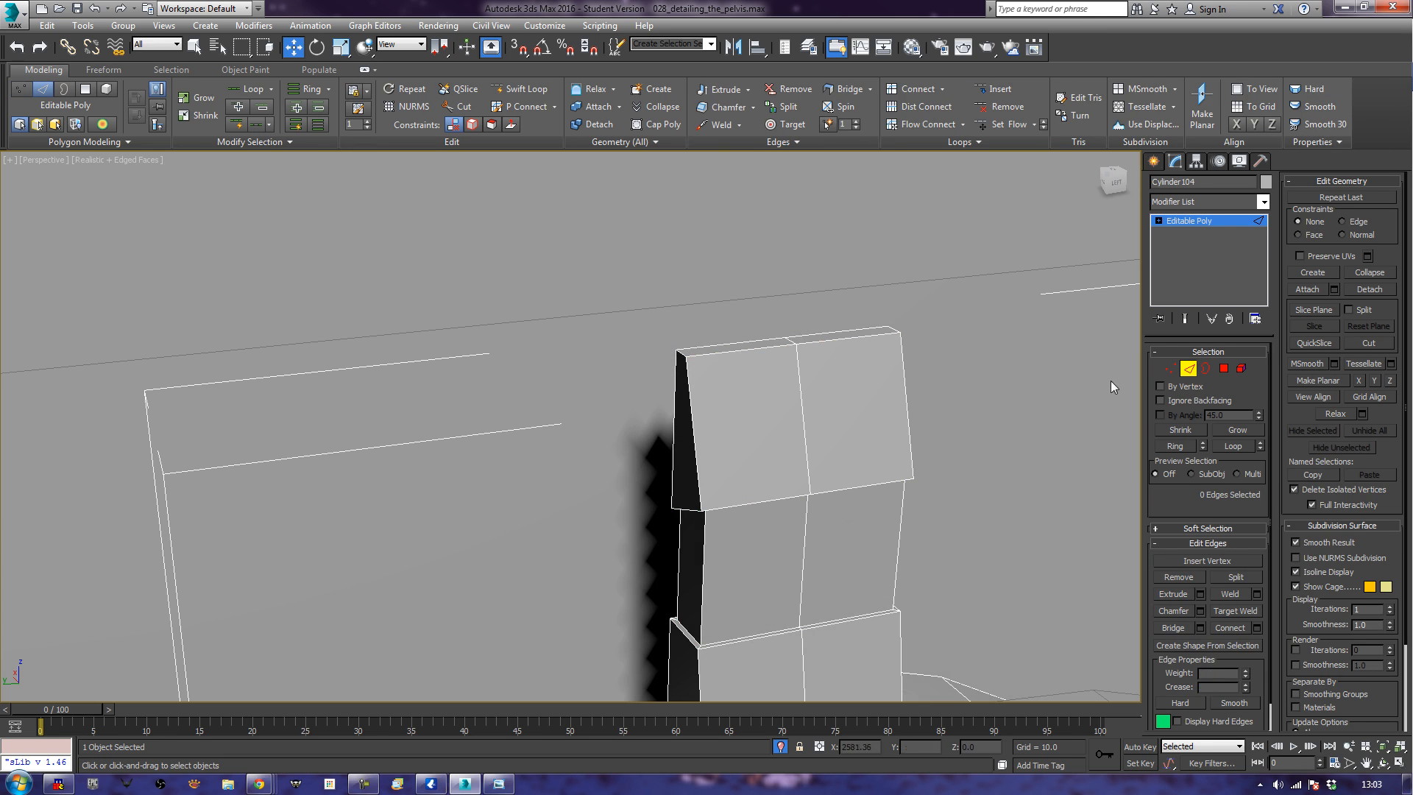
click(1176, 372)
click(1170, 370)
Select the upper block's six top vertices and scale them inward along Y to narrow the block's top.
alt+middle_drag(814, 433, 718, 489)
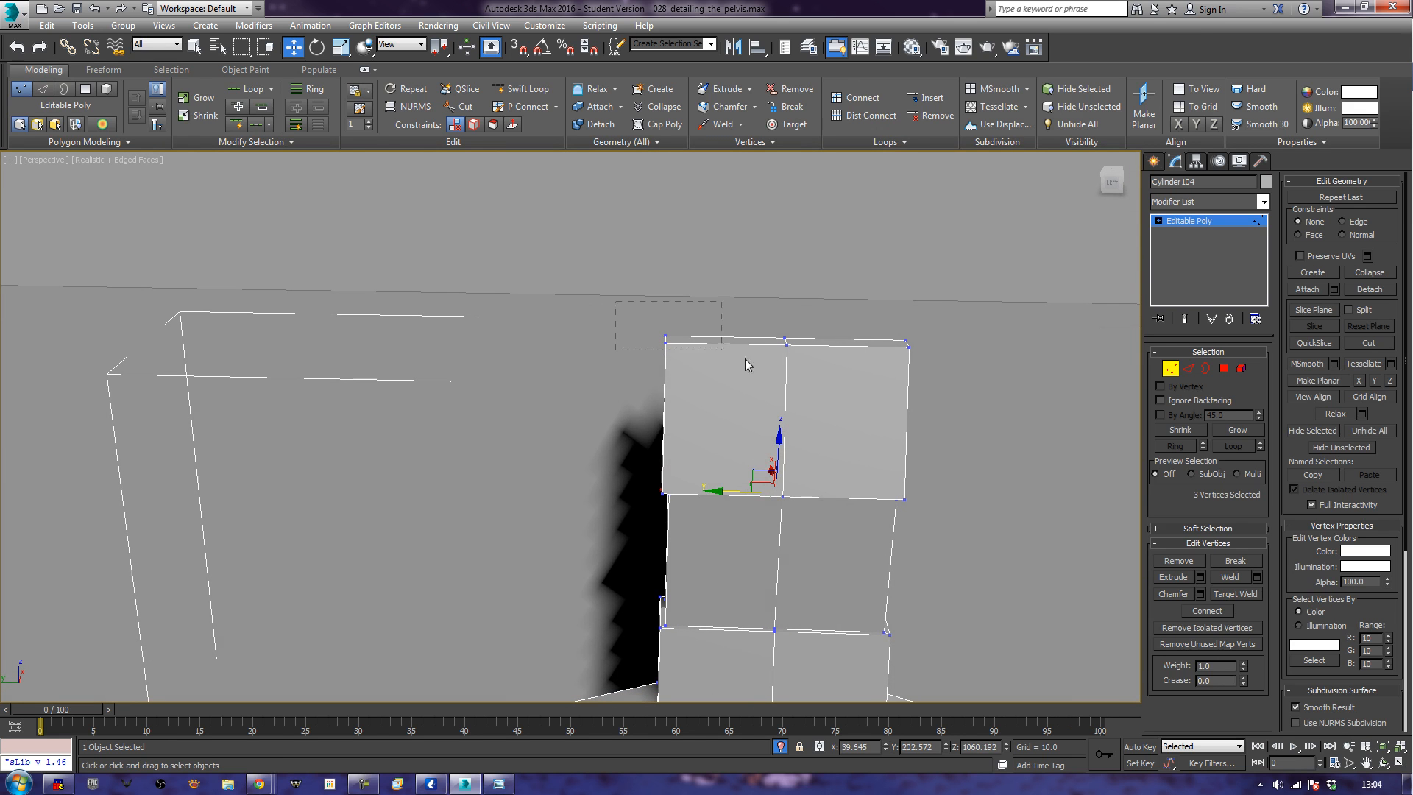
drag(931, 369, 940, 369)
key(e)
key(r)
drag(858, 343, 804, 343)
mouse_move(748, 500)
alt+middle_down()
mouse_move(808, 494)
mouse_move(769, 520)
alt+middle_up()
alt+middle_drag(769, 624, 724, 414)
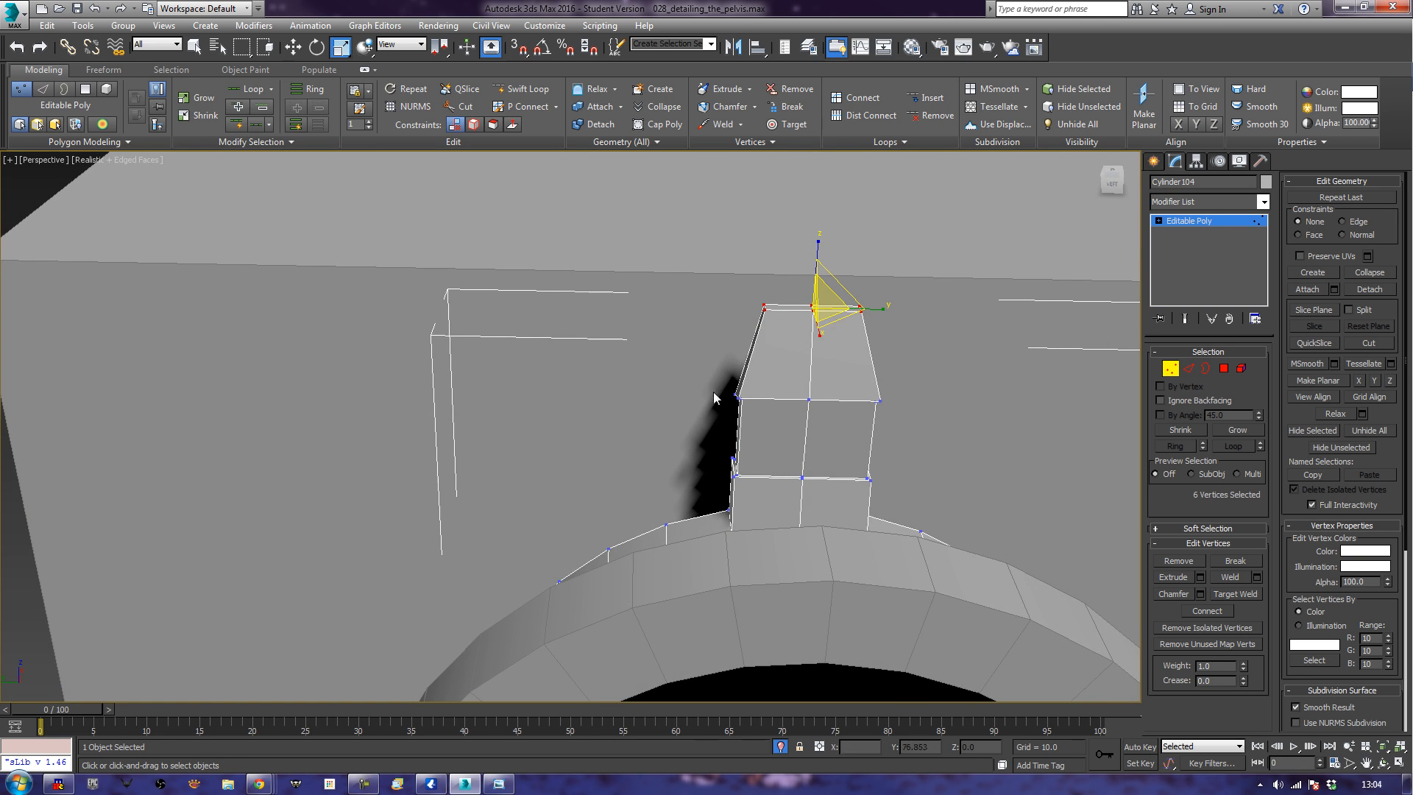
Select the vertices from the upper block's underside down the column and scale their width along Y to align with the block's narrowed top.
drag(697, 384, 886, 492)
drag(847, 440, 838, 442)
key(l)
key(z)
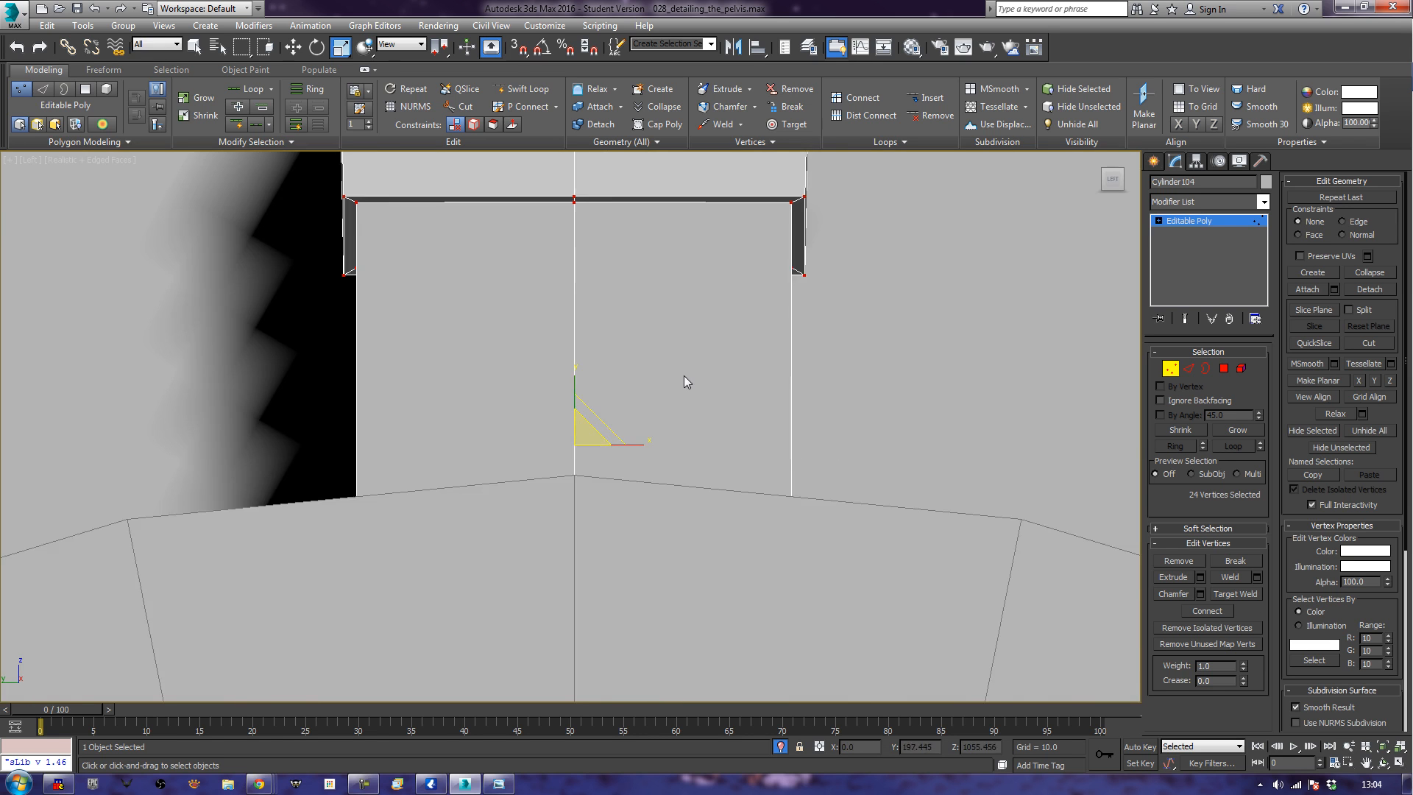
middle_drag(701, 389, 810, 568)
scroll(810, 567, down, 3)
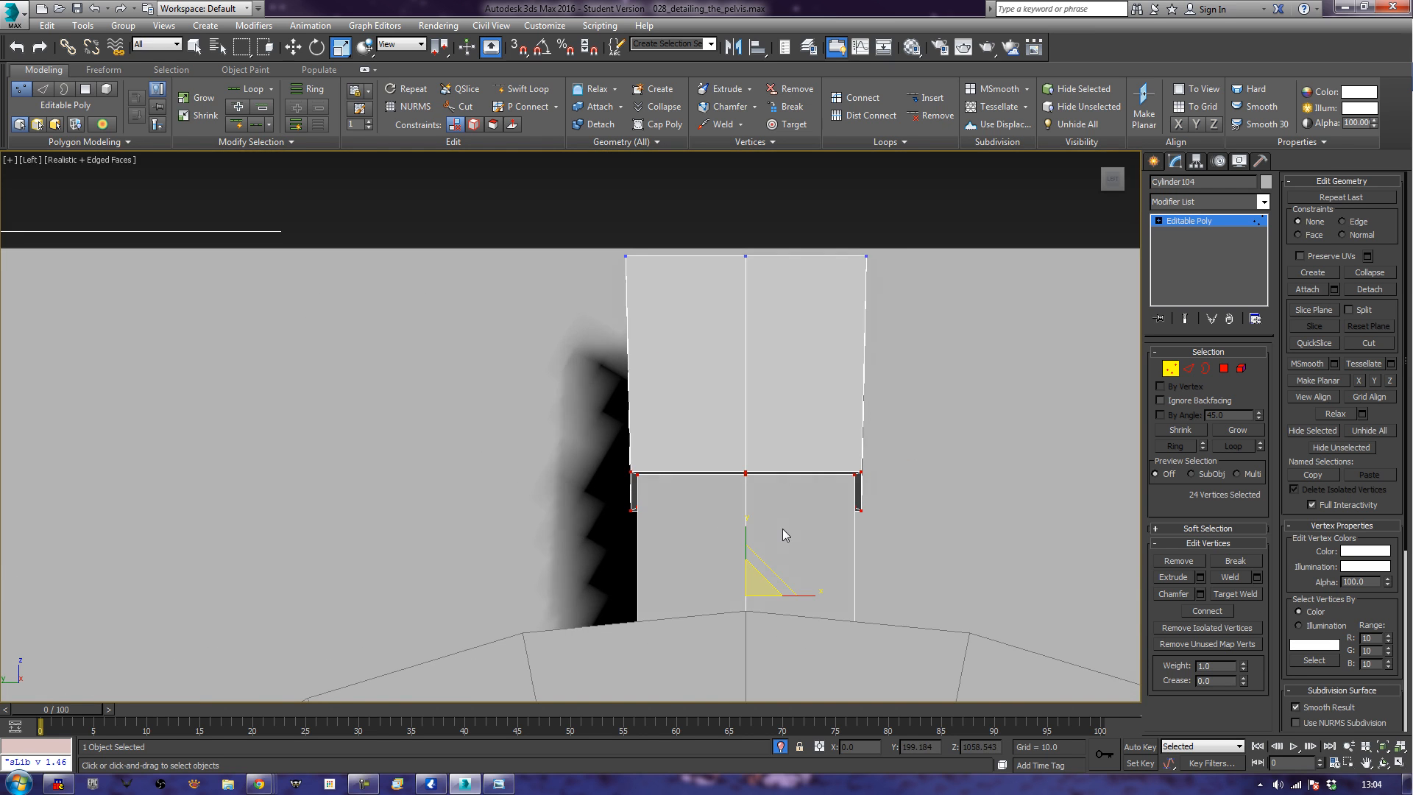
scroll(796, 525, up, 3)
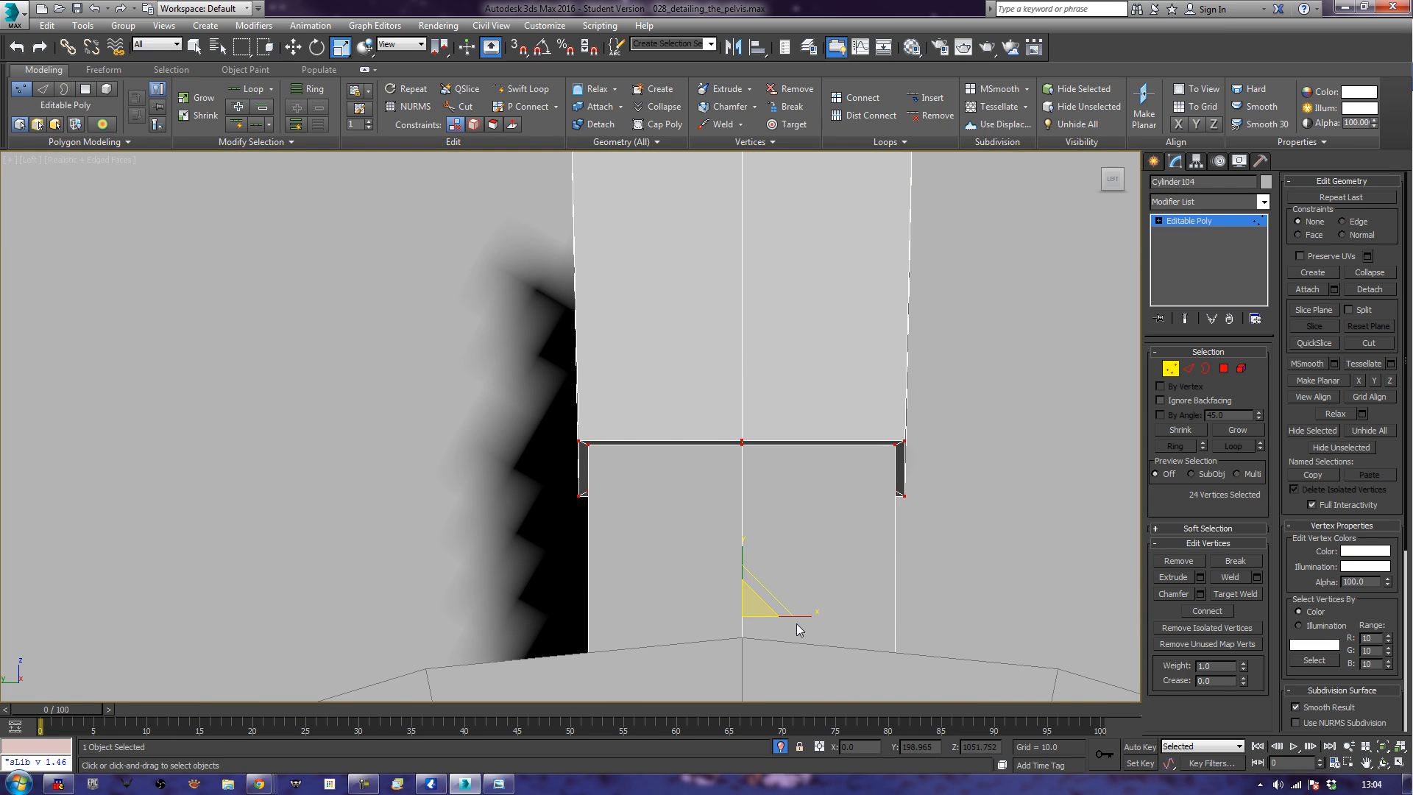
drag(800, 612, 804, 613)
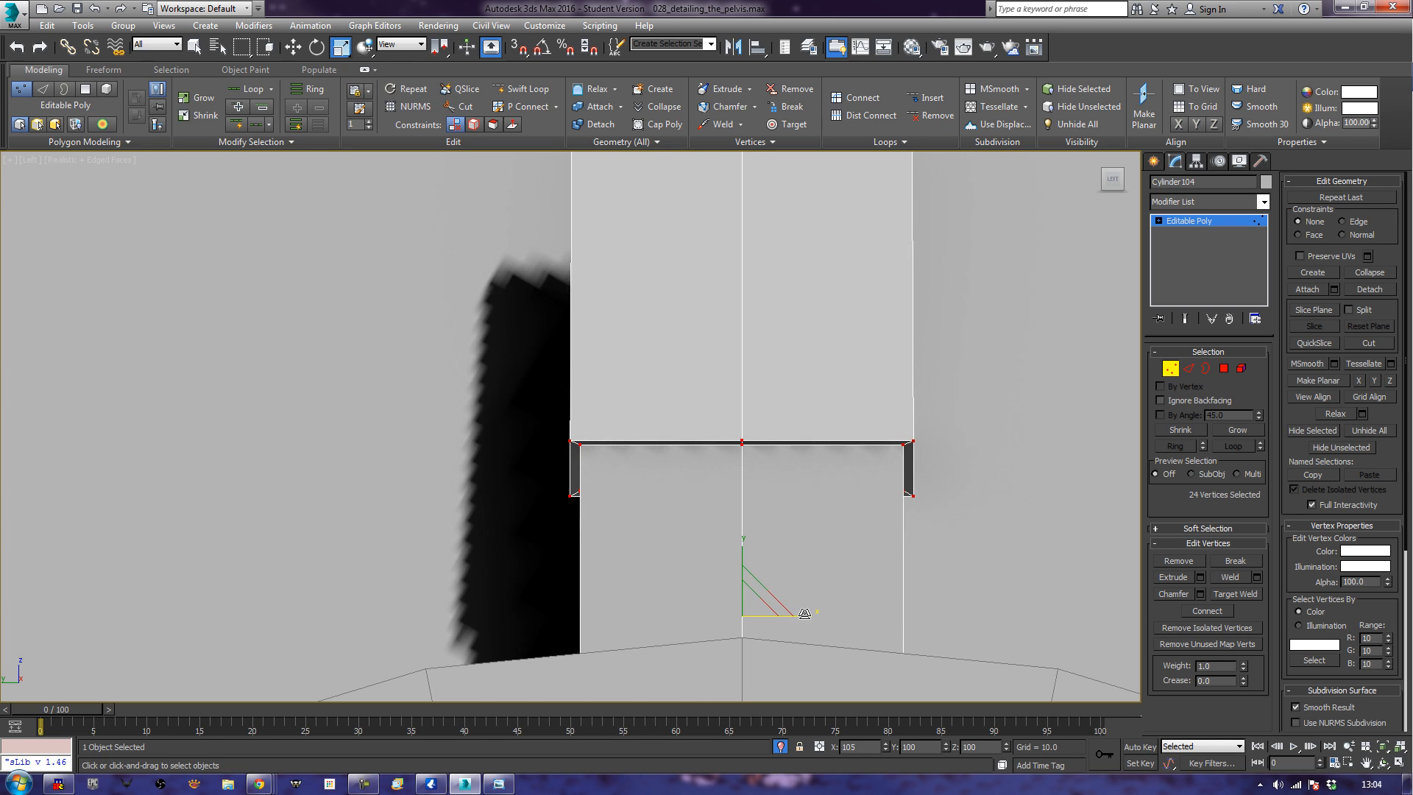
drag(805, 613, 805, 613)
Extrude the upper block's two polygons facing the box slightly toward it to form a thin slab.
middle_drag(810, 526, 839, 556)
scroll(826, 516, down, 3)
key(p)
scroll(822, 519, down, 3)
scroll(839, 556, up, 2)
middle_drag(832, 442, 877, 467)
scroll(876, 467, up, 3)
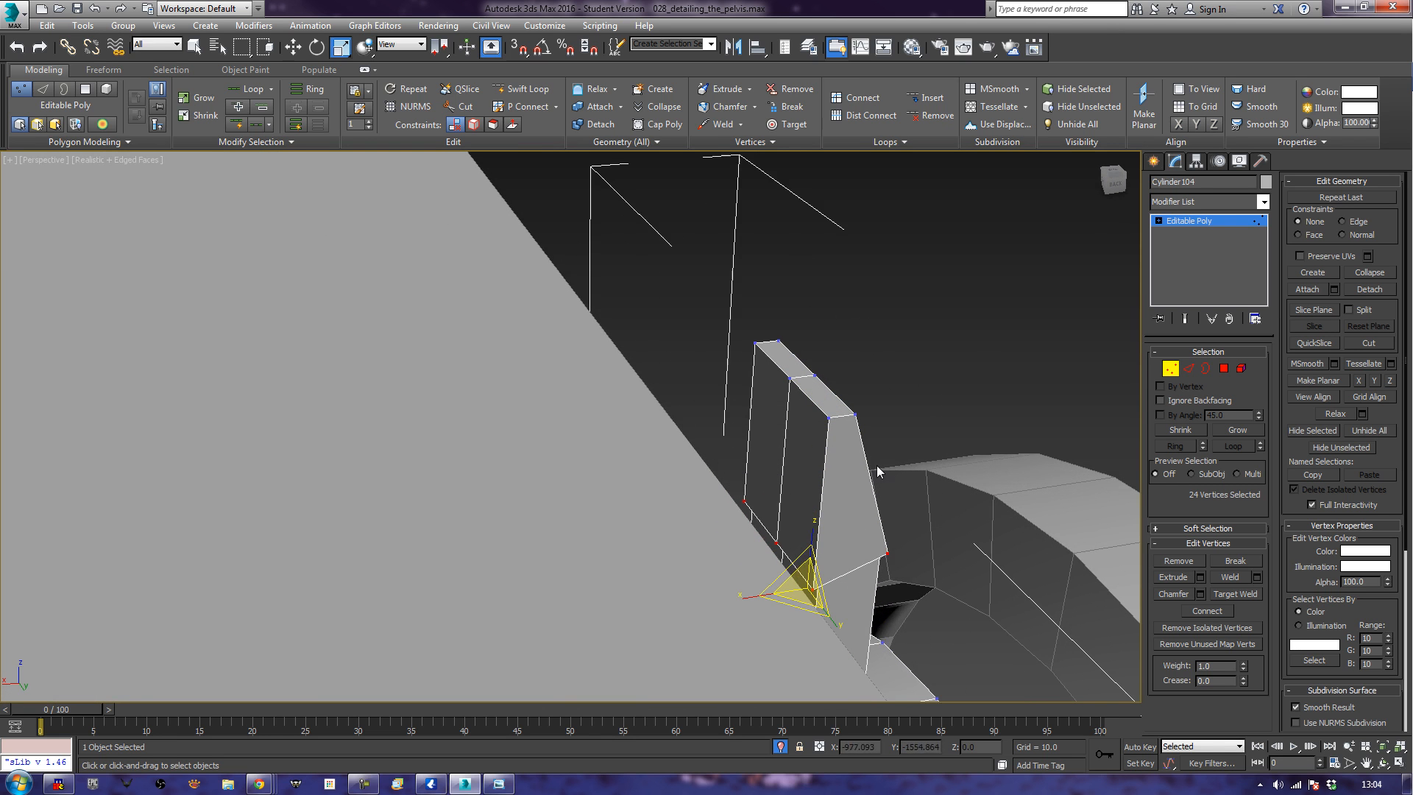
click(1223, 368)
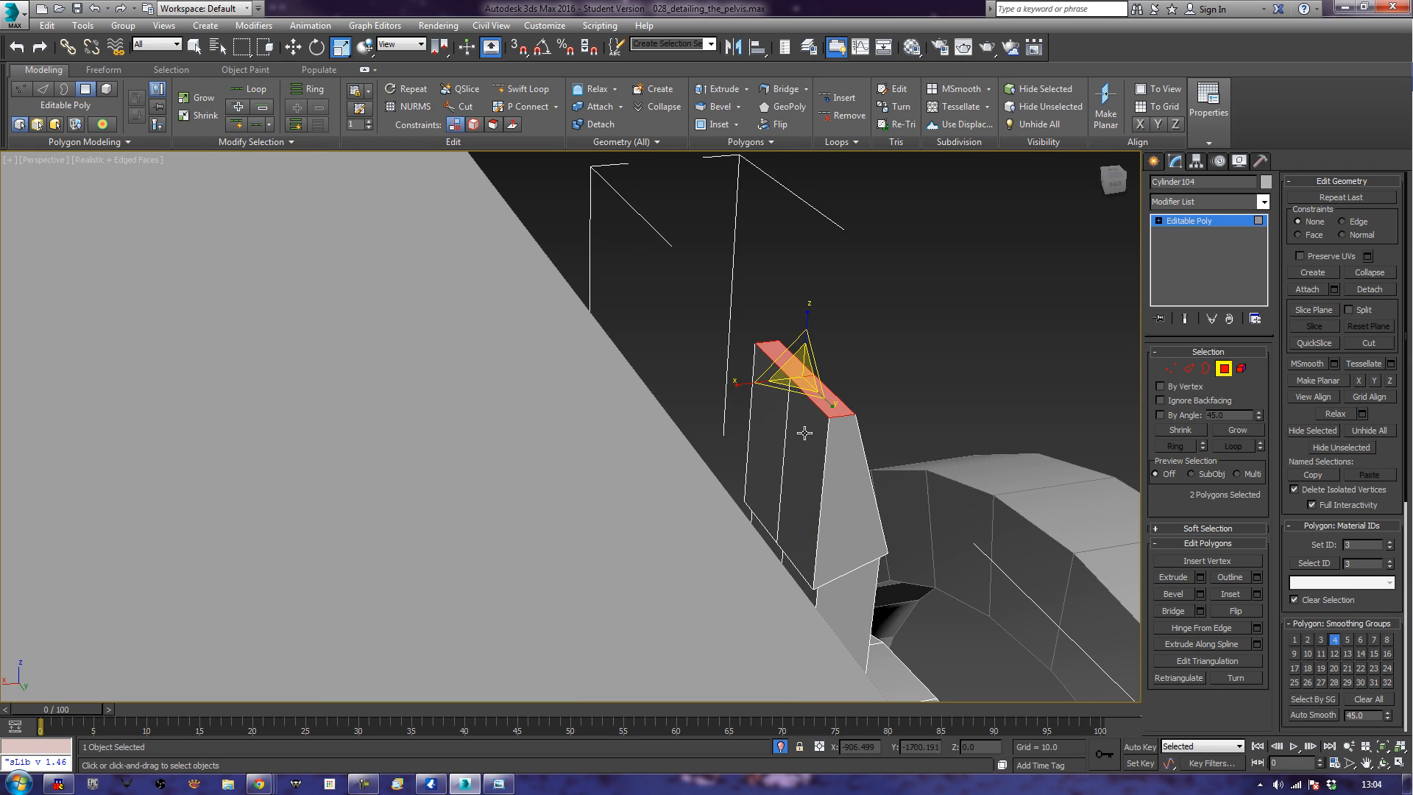
click(773, 444)
ctrl+click(821, 474)
alt+middle_drag(826, 475, 817, 519)
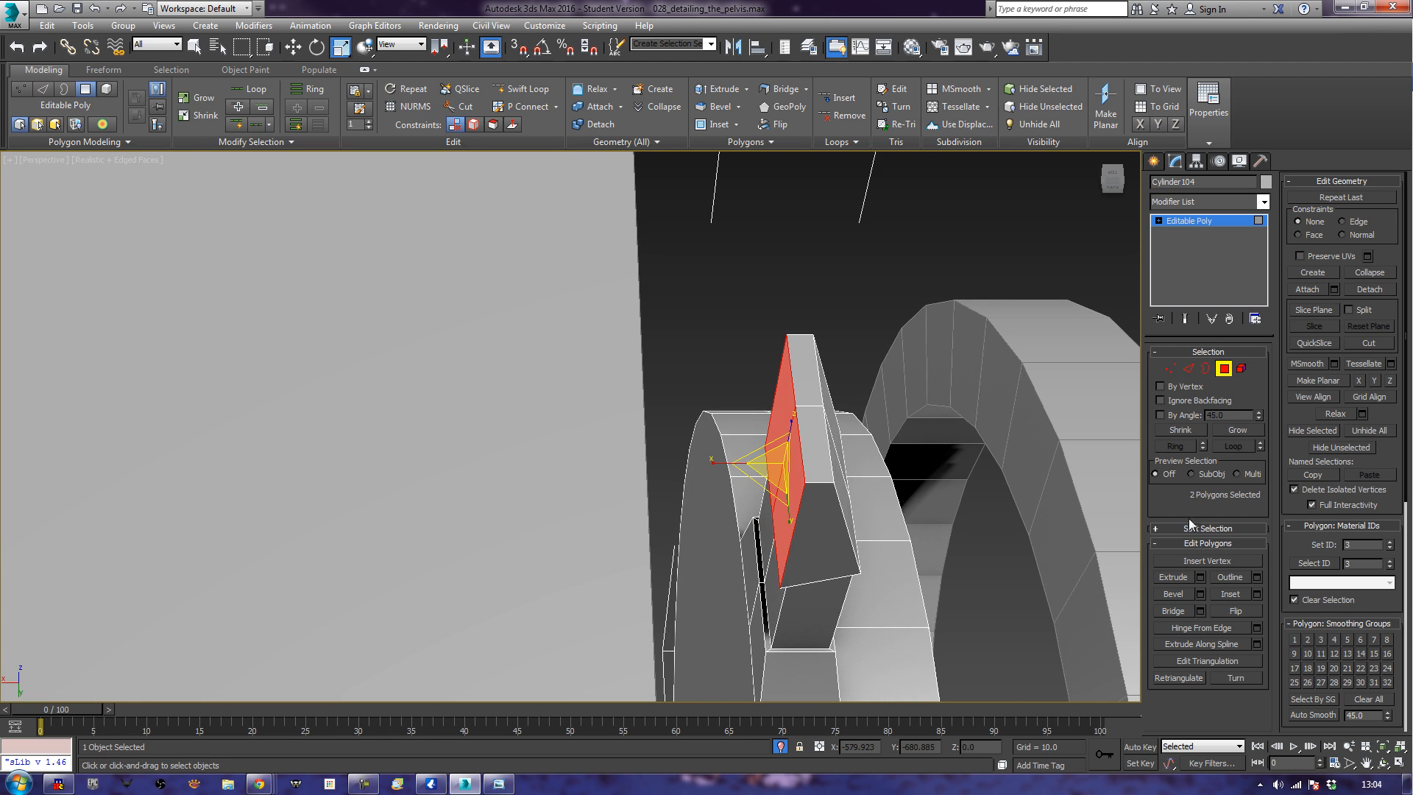
click(1182, 577)
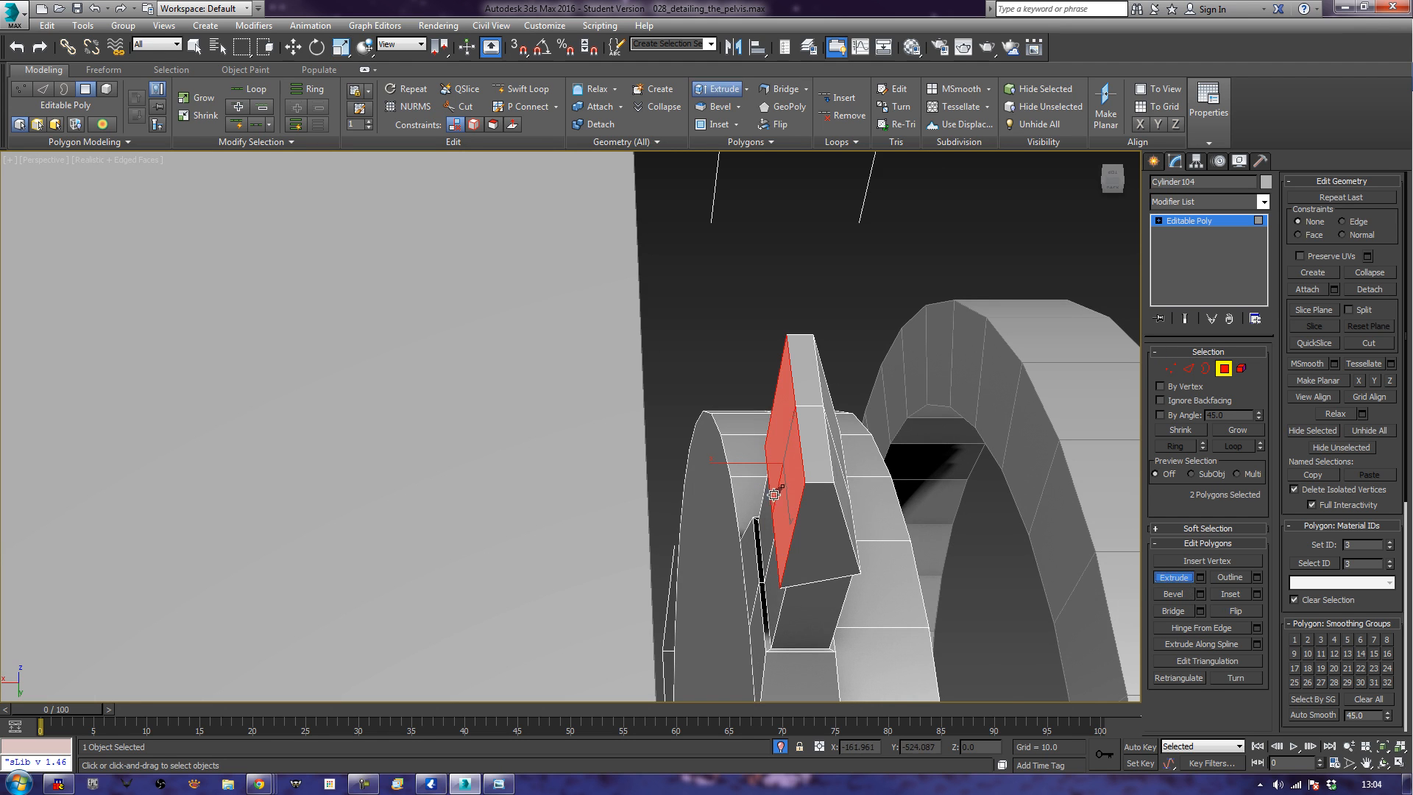
drag(787, 492, 795, 482)
Select five of the thin rim polygons around the new slab: both top ones, both side ones and one on the underside.
click(790, 532)
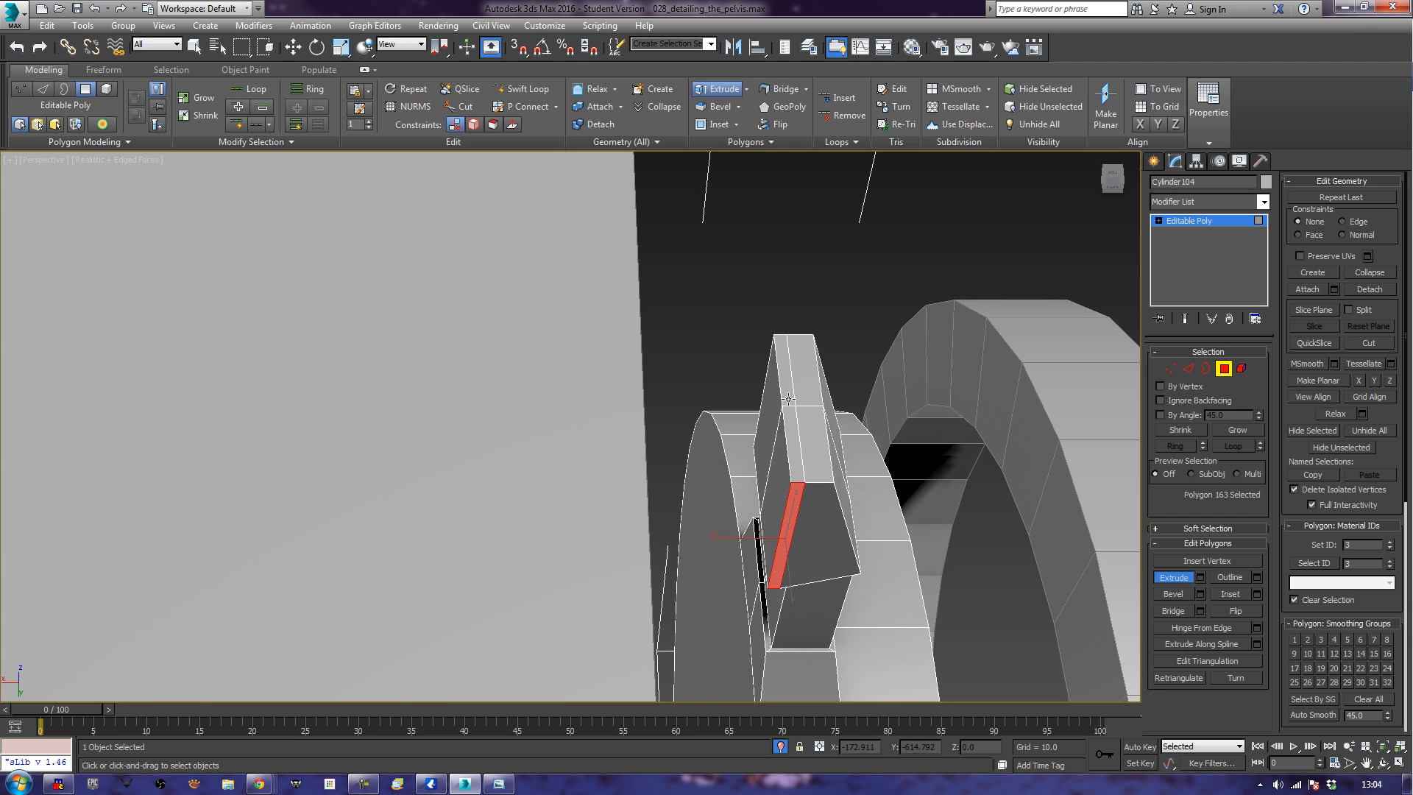
ctrl+click(785, 368)
ctrl+click(791, 440)
alt+middle_drag(692, 443, 611, 441)
ctrl+click(859, 564)
alt+middle_drag(859, 564, 1040, 545)
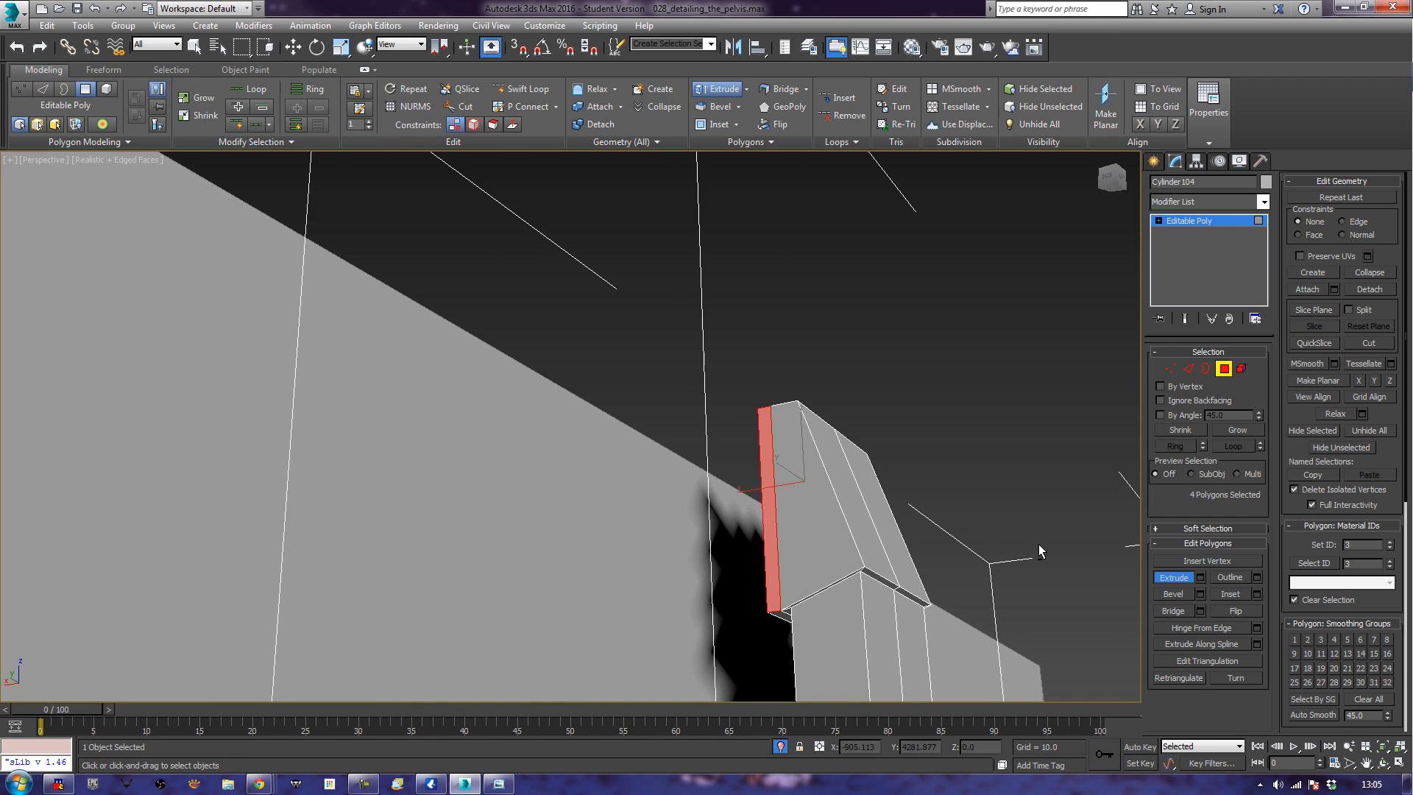
ctrl+click(779, 613)
alt+middle_drag(779, 613, 803, 513)
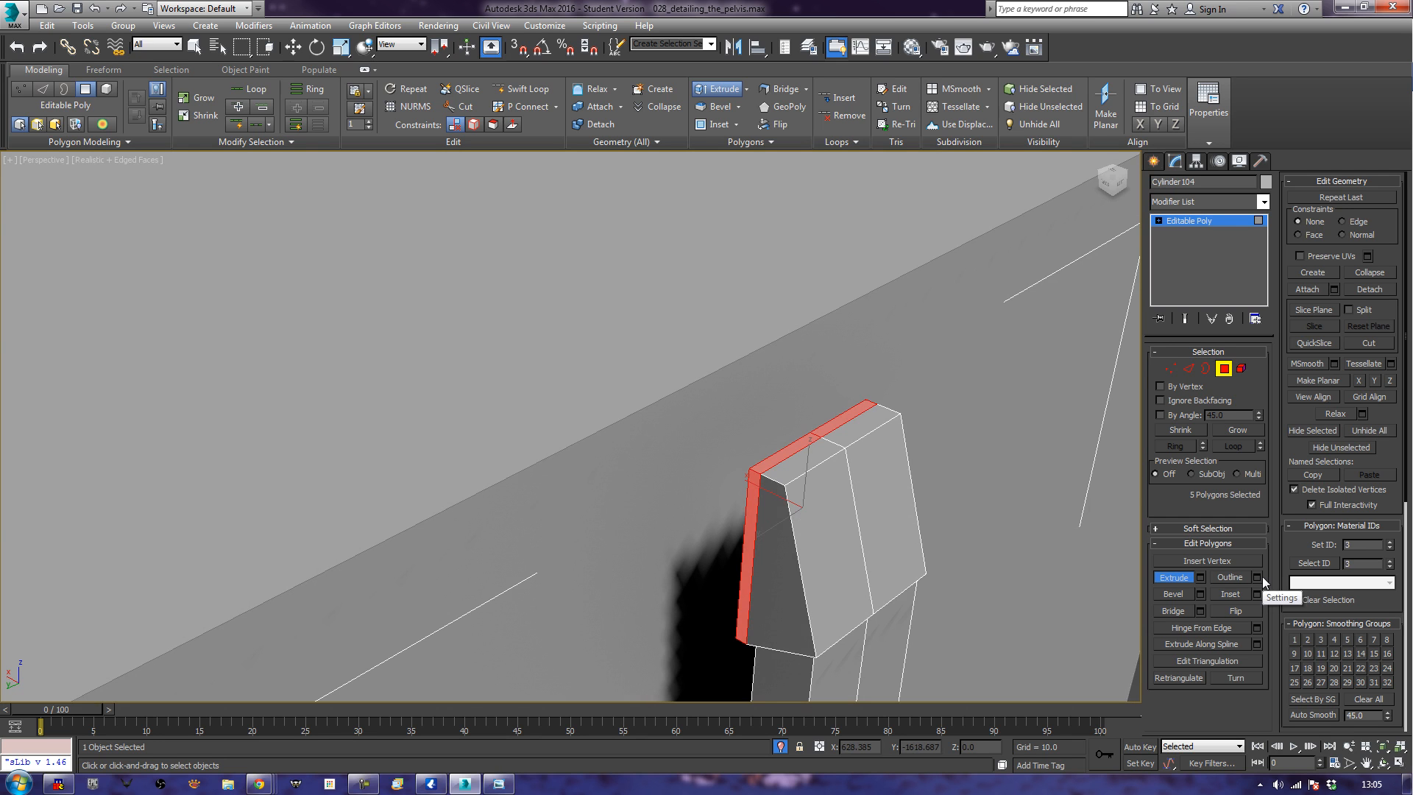
Try to extrude the five selected rim polygons by 1.605 using Local Normal.
click(1200, 577)
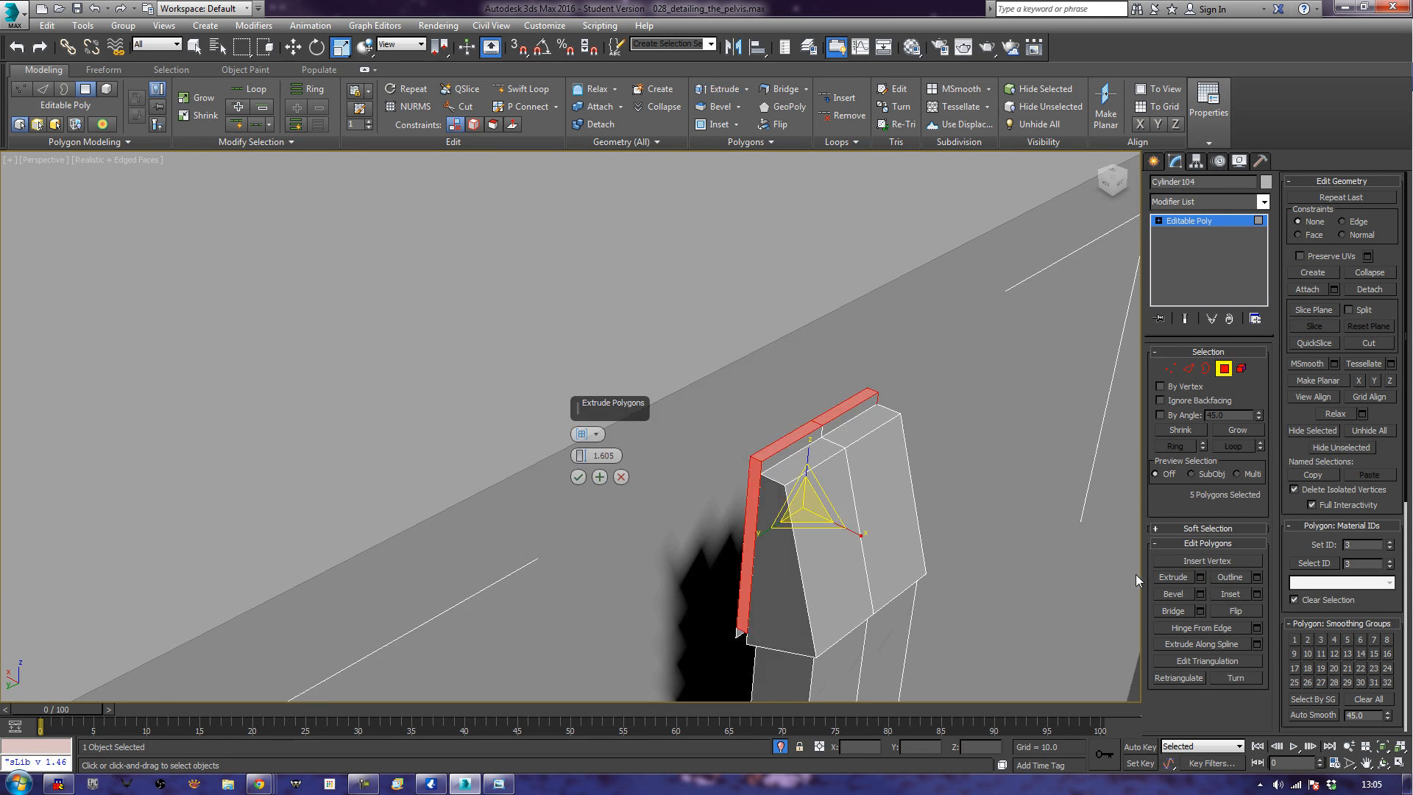
click(588, 440)
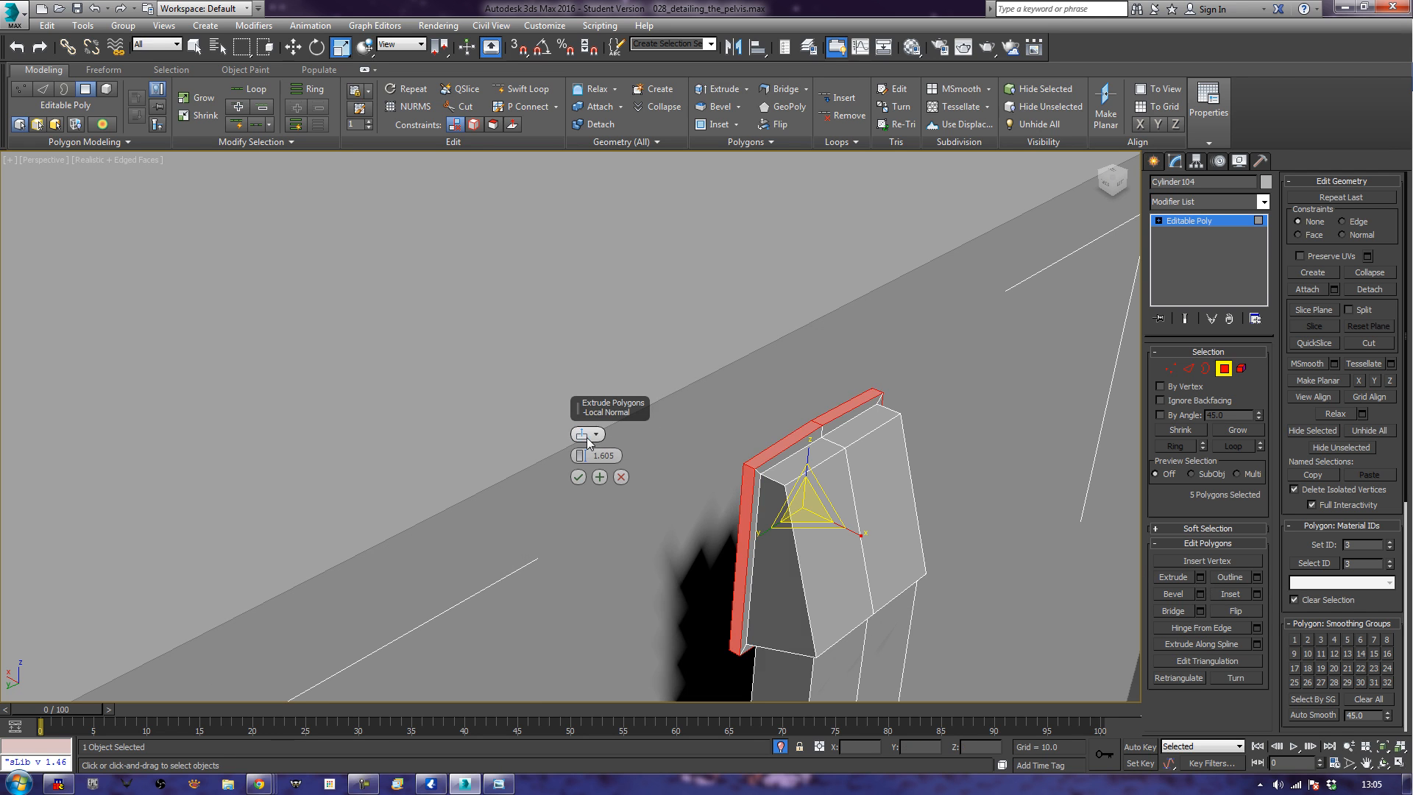
click(578, 477)
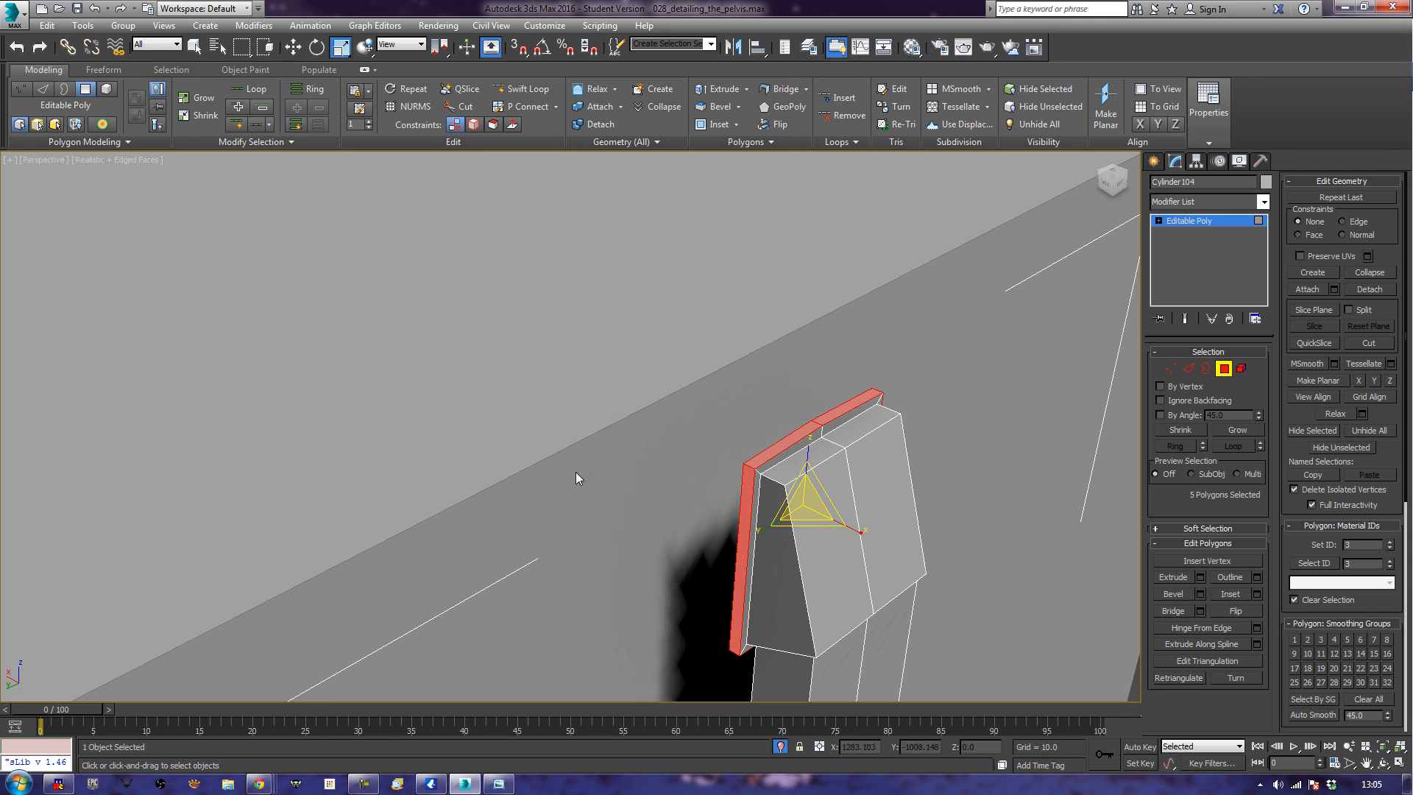
Try adjusting the extruded rim's two top polygons, and undo back to the five-polygon selection before the rim extrusion.
click(854, 403)
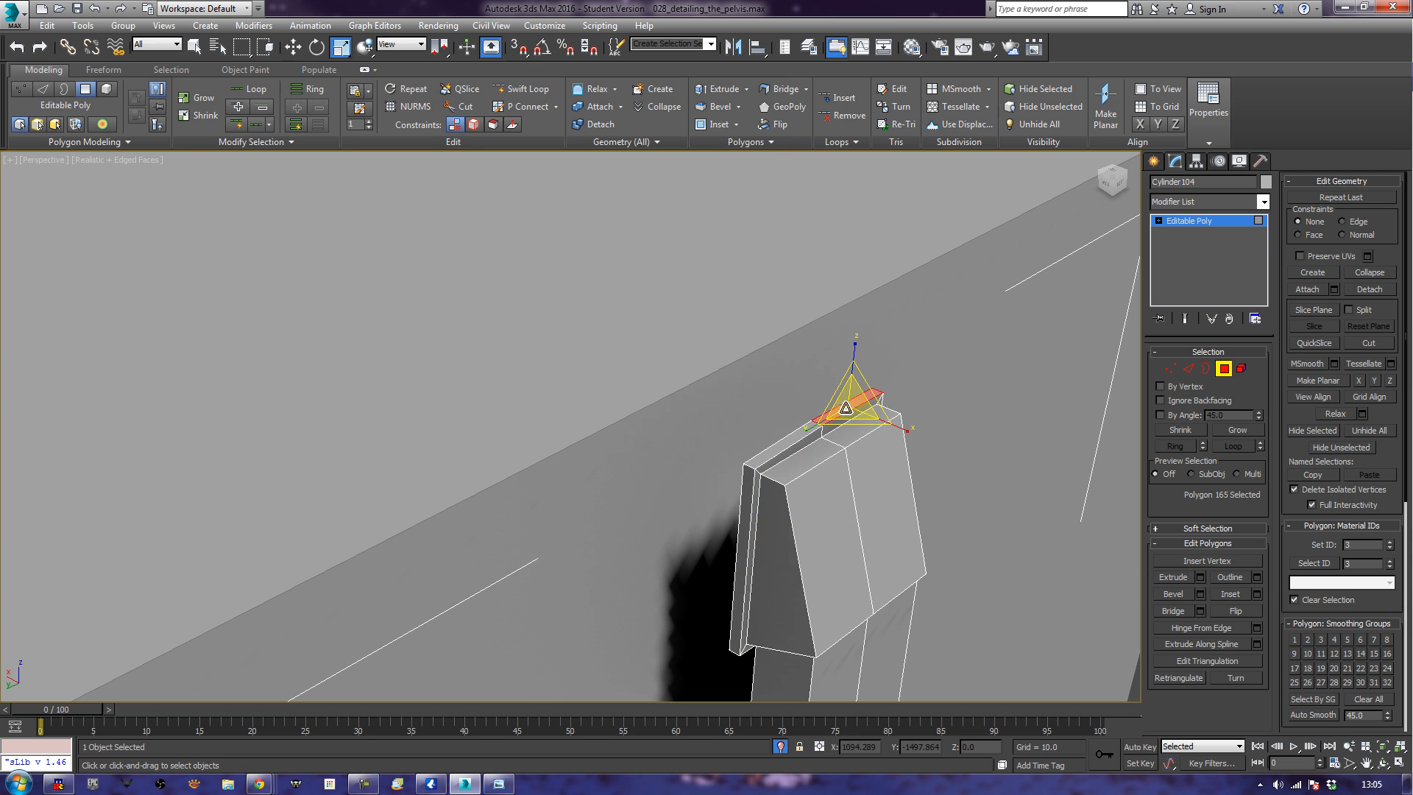
ctrl+click(797, 431)
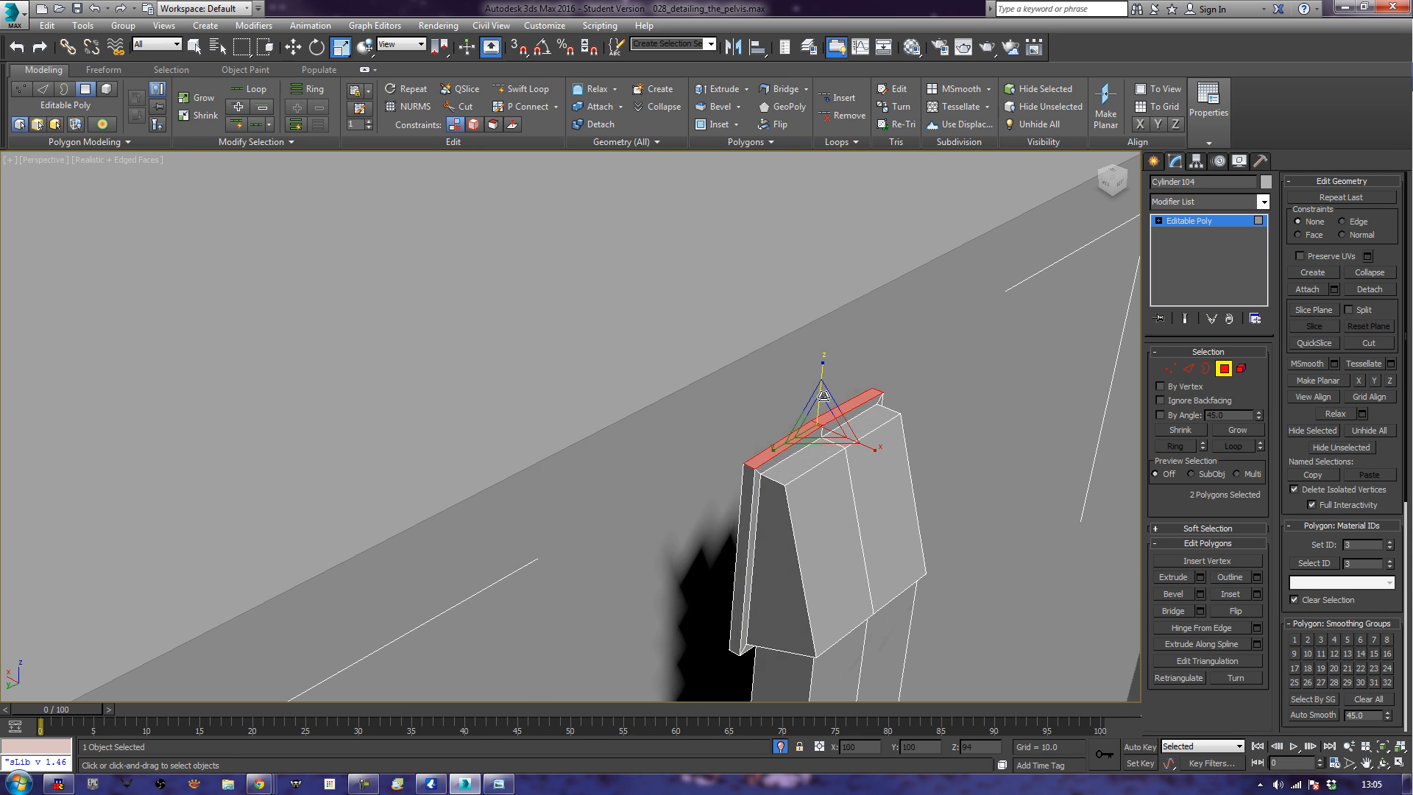
alt+middle_drag(803, 503, 1150, 488)
key(ctrl+z)
key(ctrl+z)
Add the remaining rim polygon to the selection and extrude all six rim polygons around the slab by 1.605.
alt+middle_drag(921, 491, 882, 517)
ctrl+click(830, 594)
alt+middle_drag(711, 360, 929, 471)
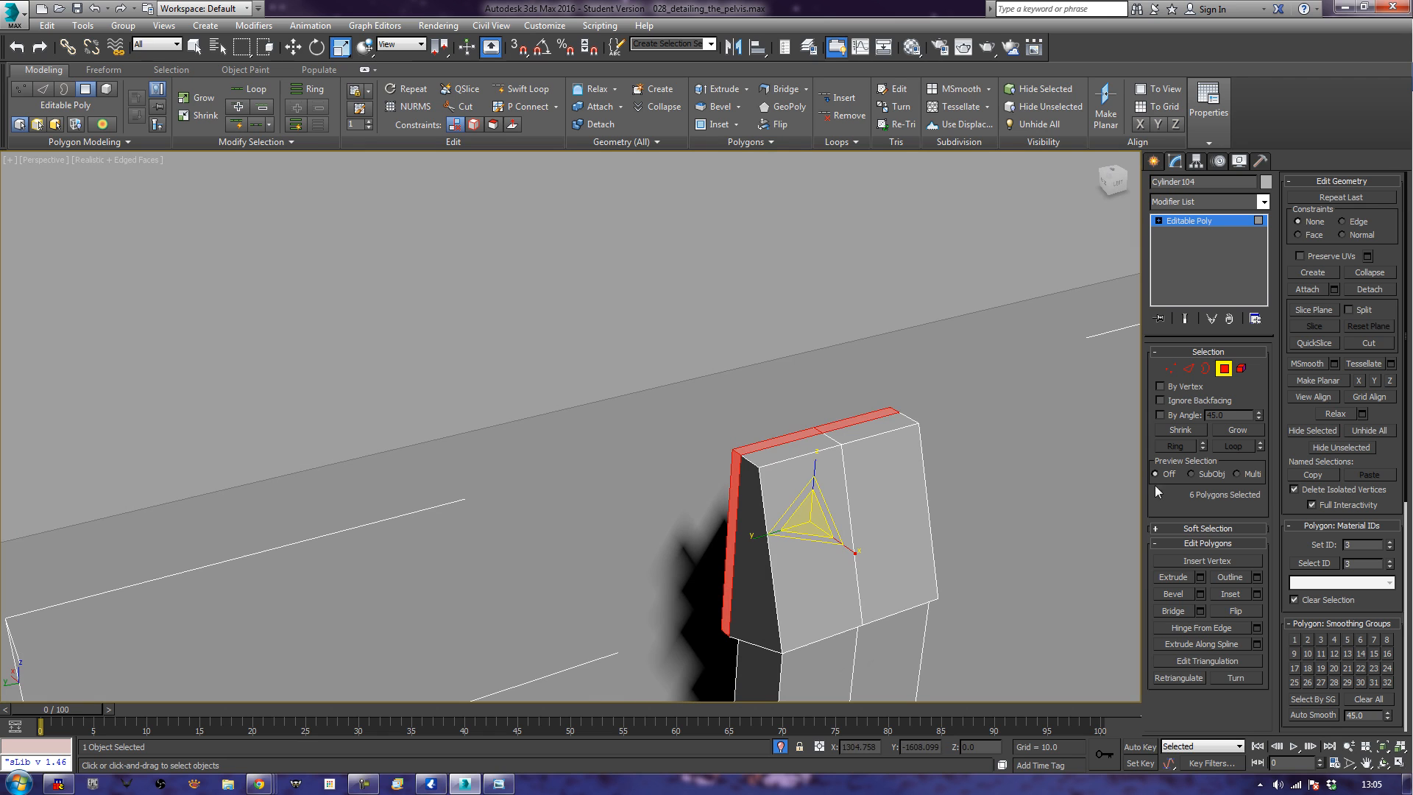
click(1201, 578)
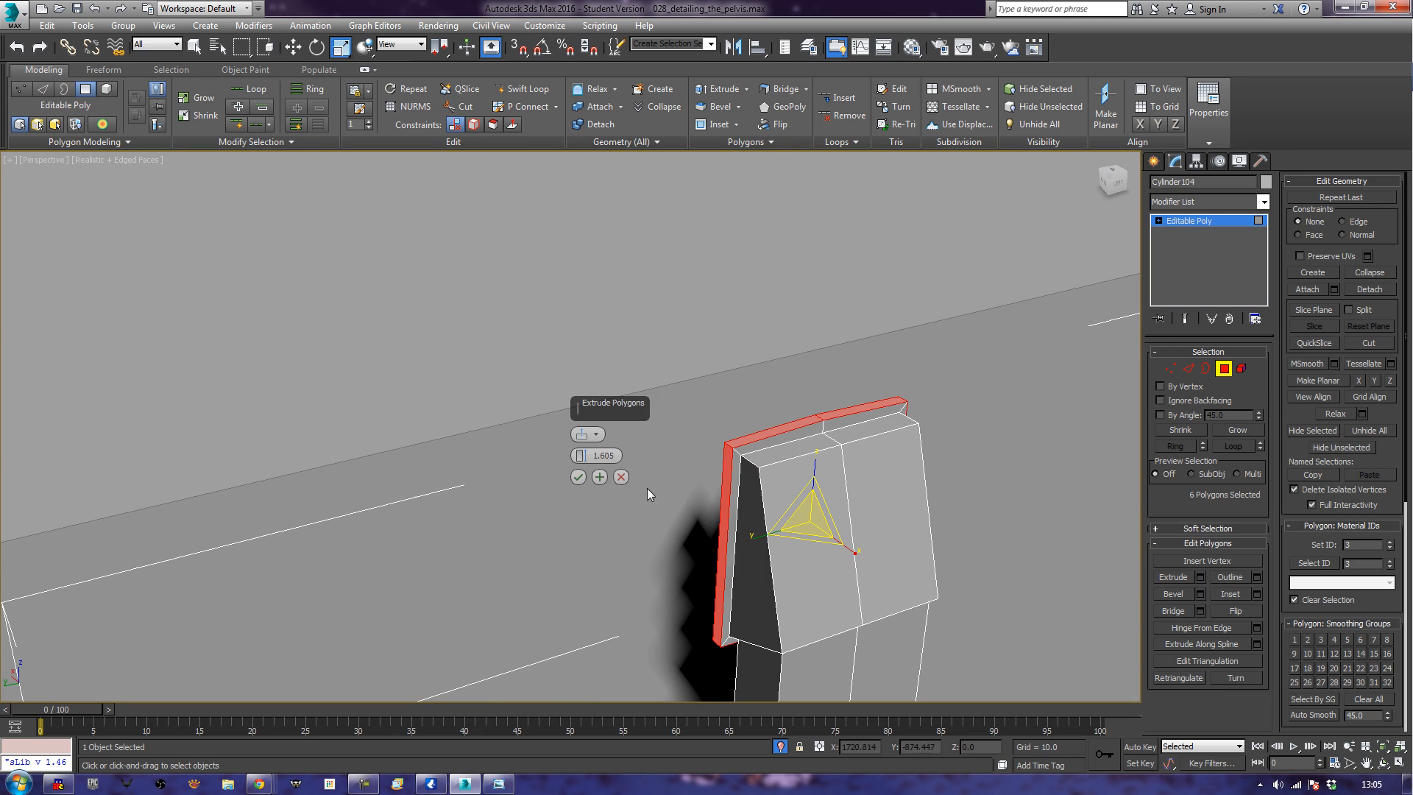
click(578, 477)
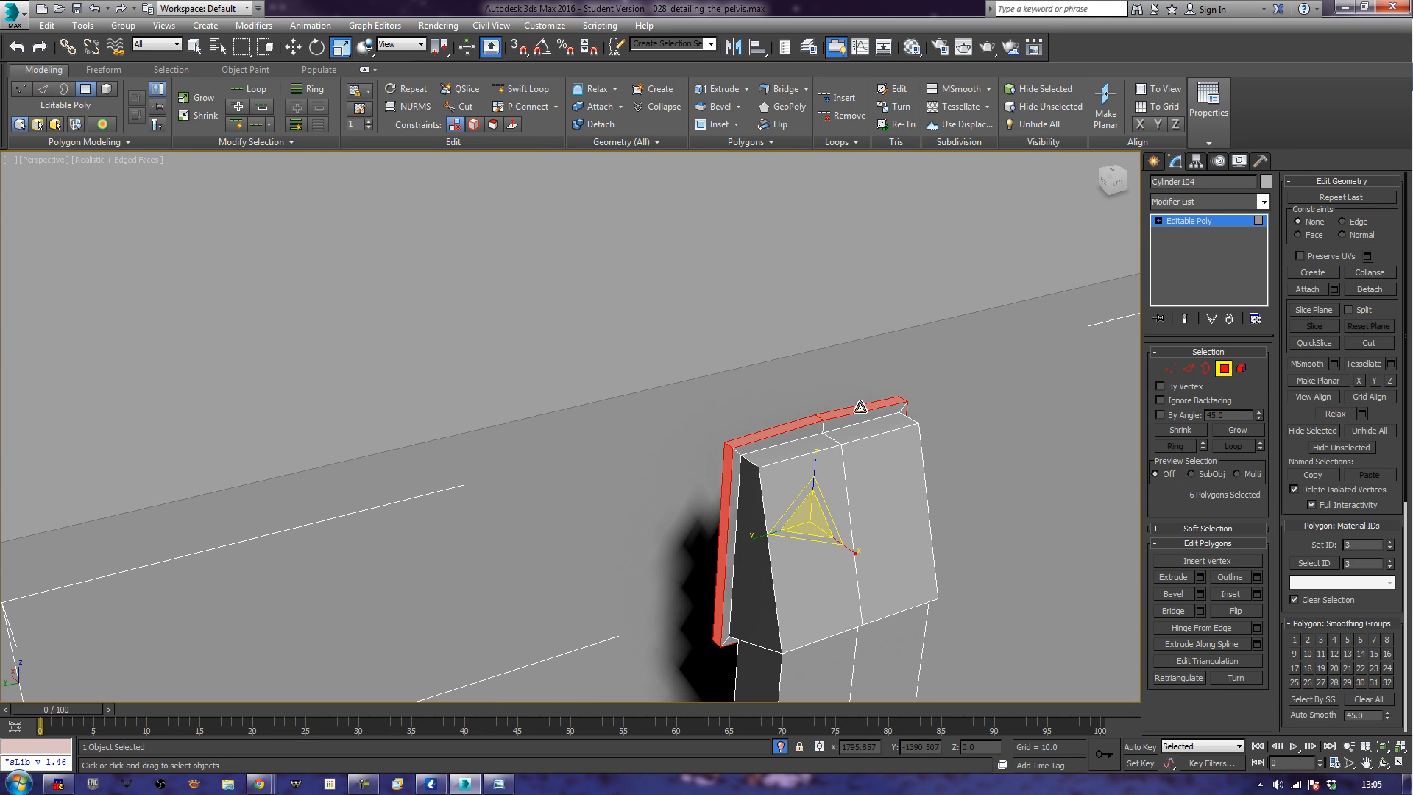
Flatten the extruded rim's two top polygons along Z, and do the same to its two underside polygons.
click(861, 407)
ctrl+click(804, 422)
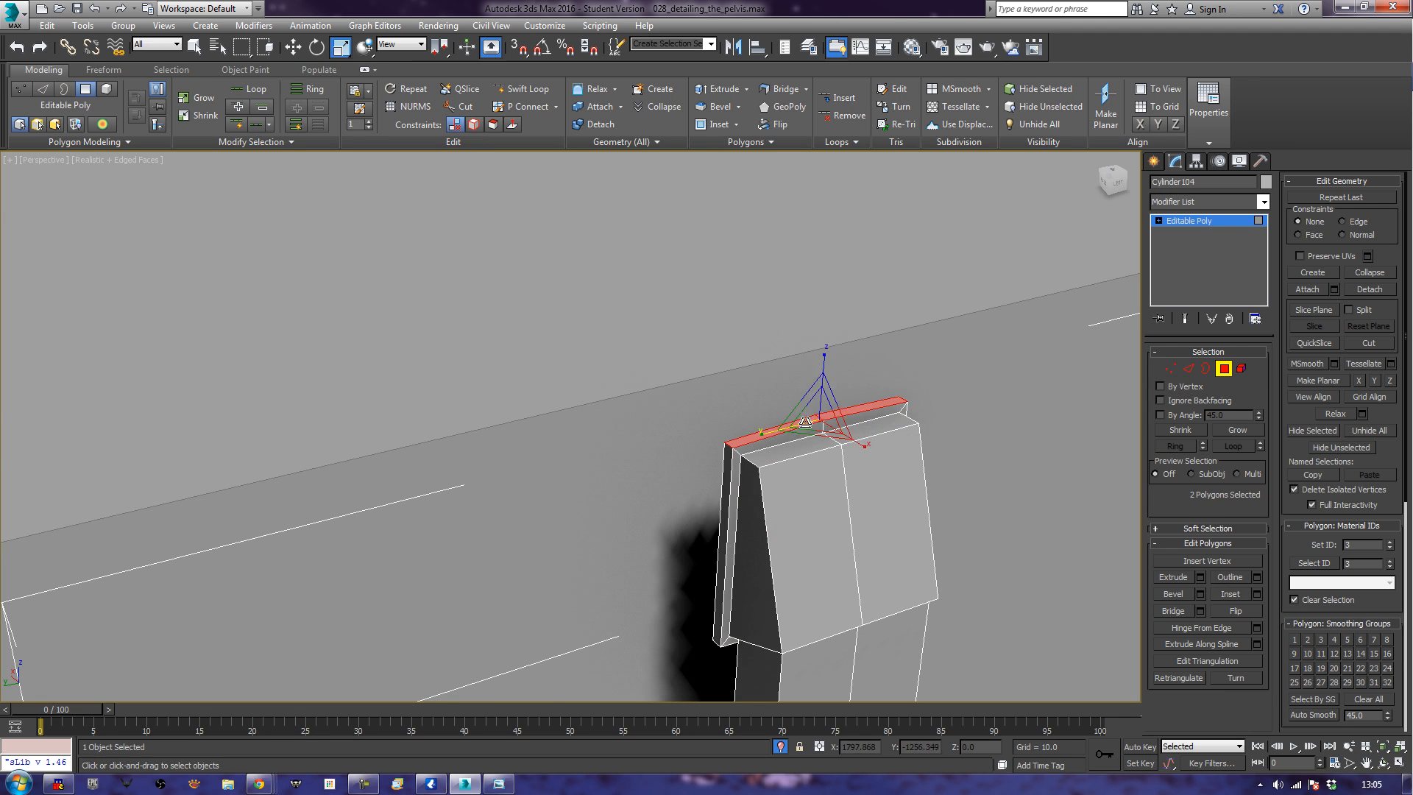
drag(824, 365, 801, 161)
alt+middle_drag(574, 598, 637, 493)
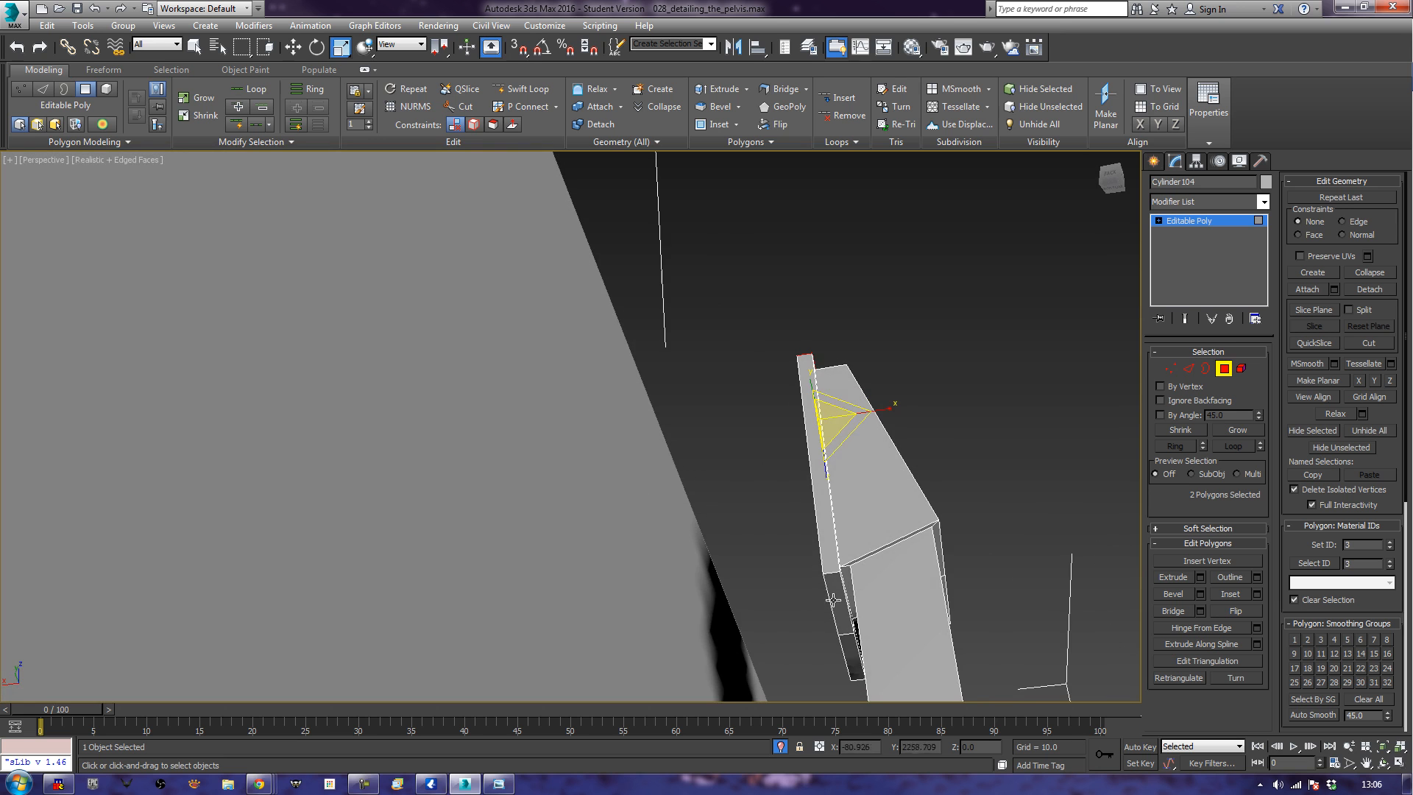
click(847, 644)
ctrl+click(838, 605)
alt+middle_drag(888, 454, 854, 515)
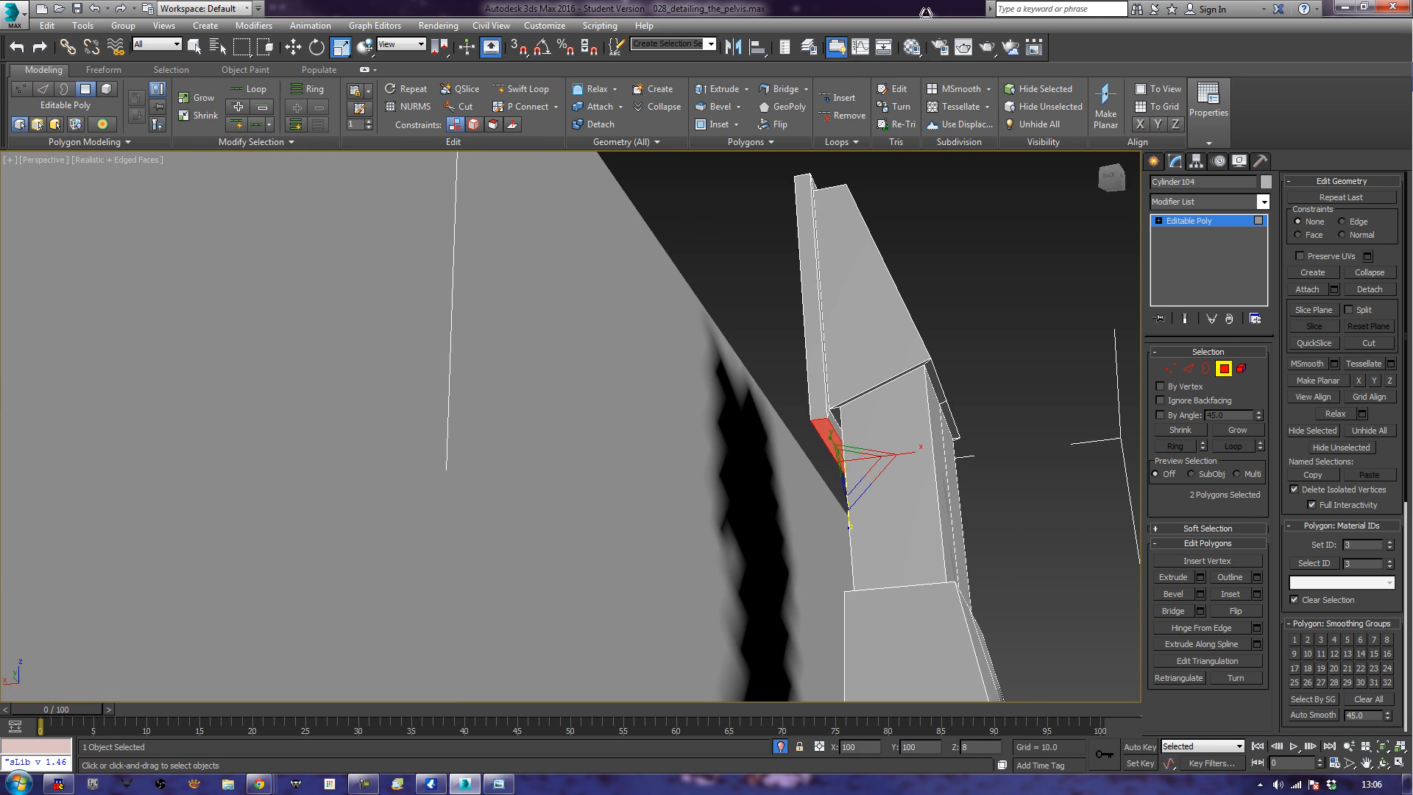
Detach the two ring polygons beside the bracket's base as a separate object and select that new object.
alt+middle_drag(889, 288, 1105, 417)
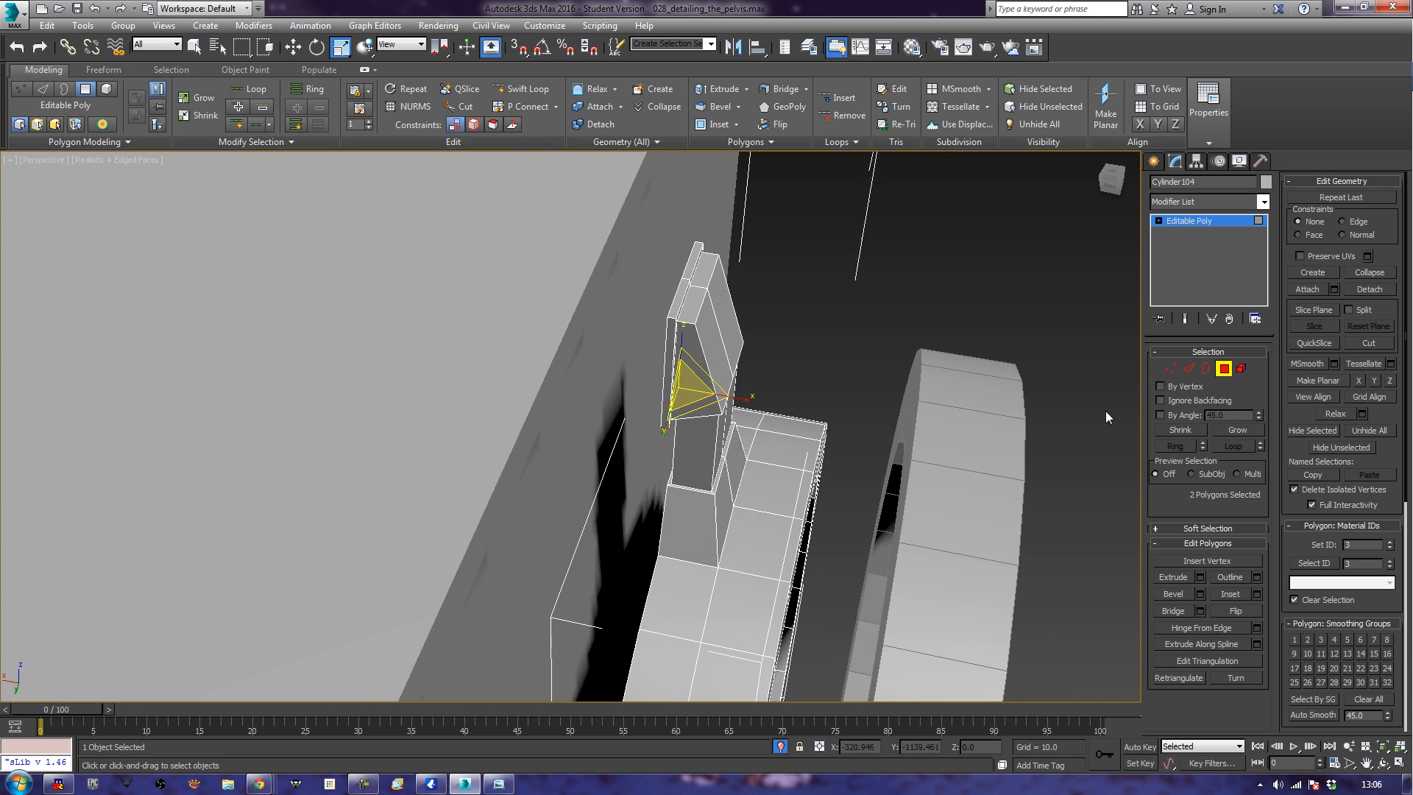
click(783, 494)
ctrl+click(774, 545)
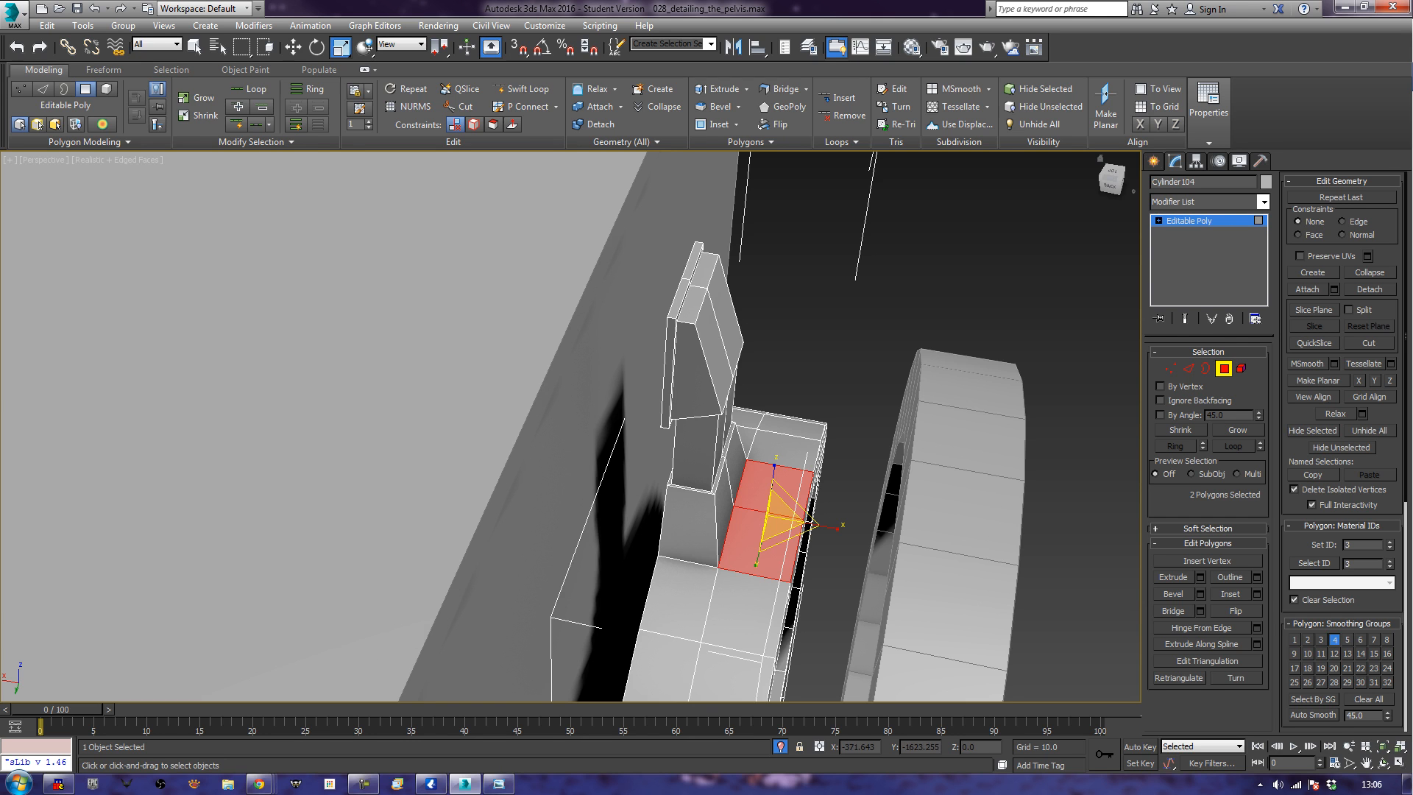
click(1369, 289)
click(669, 419)
click(753, 398)
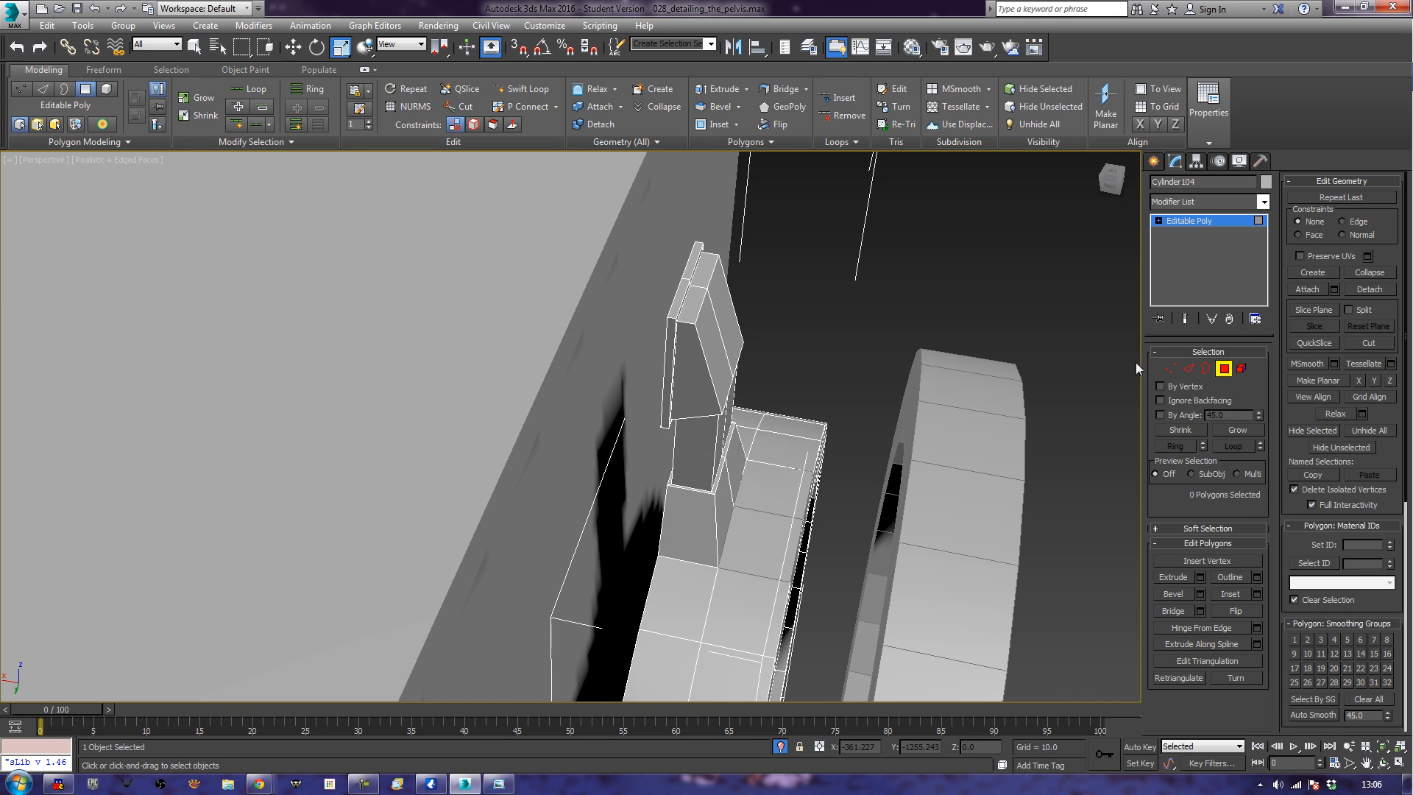
click(1224, 368)
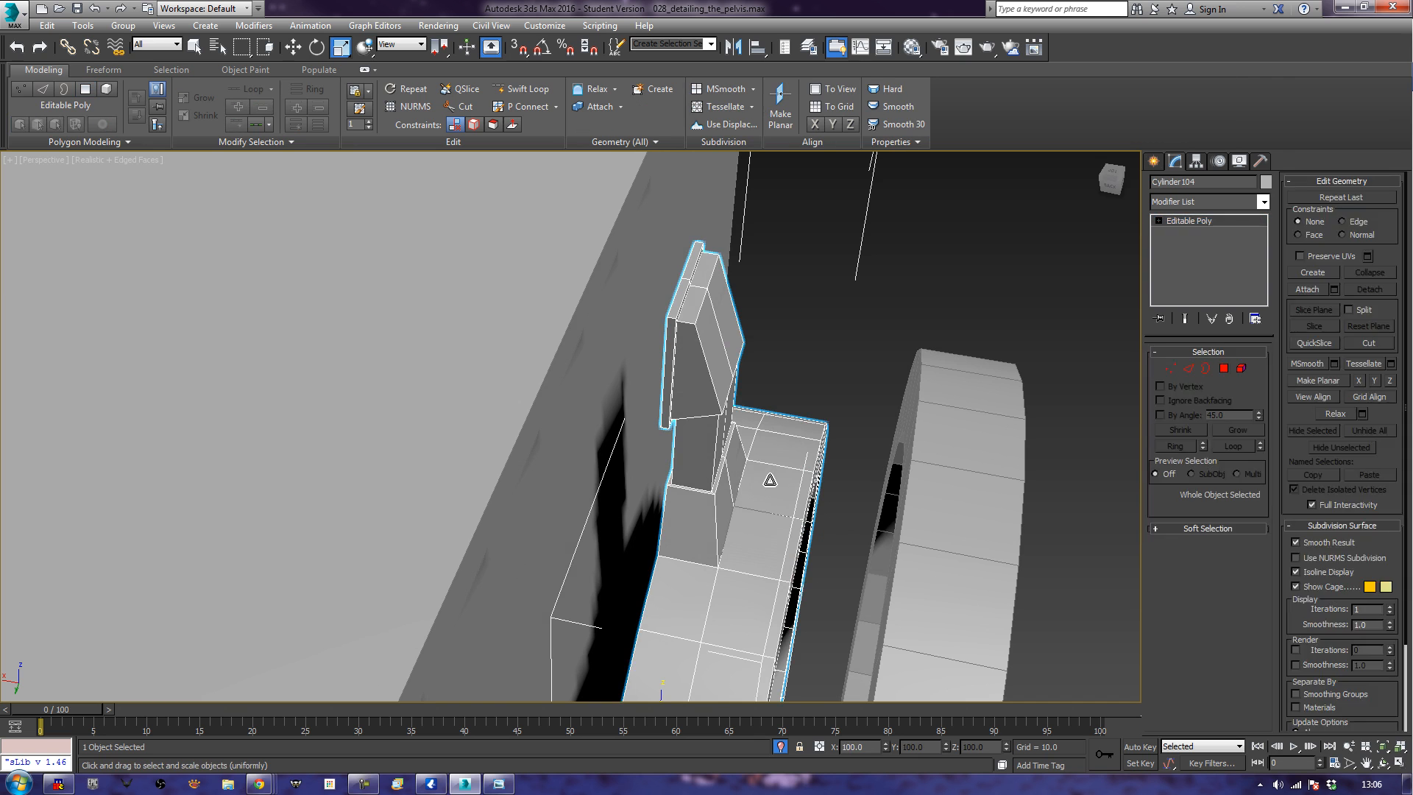
click(770, 480)
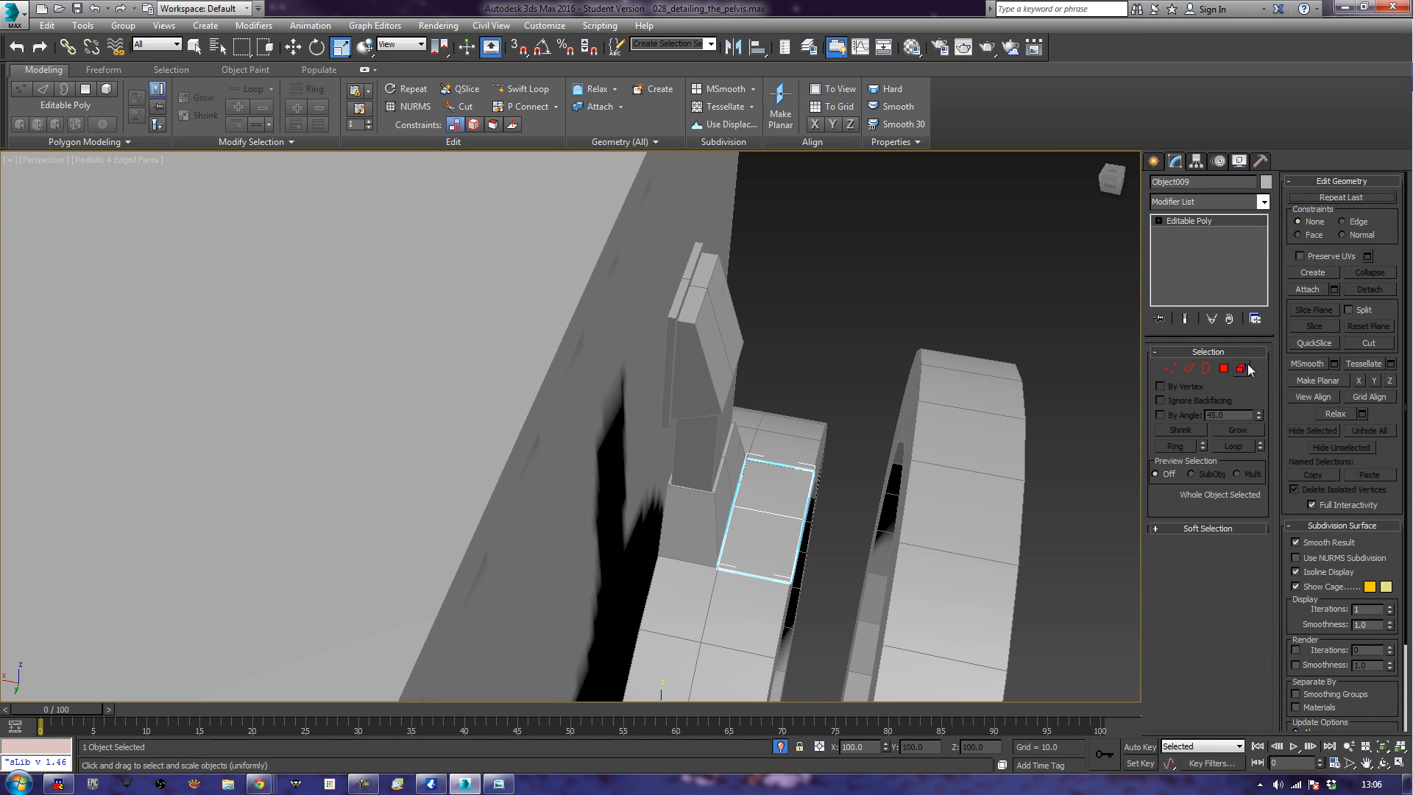
Extrude the detached piece's two polygons slightly upward to form a low block on the ring.
click(1224, 368)
alt+middle_drag(788, 568, 791, 537)
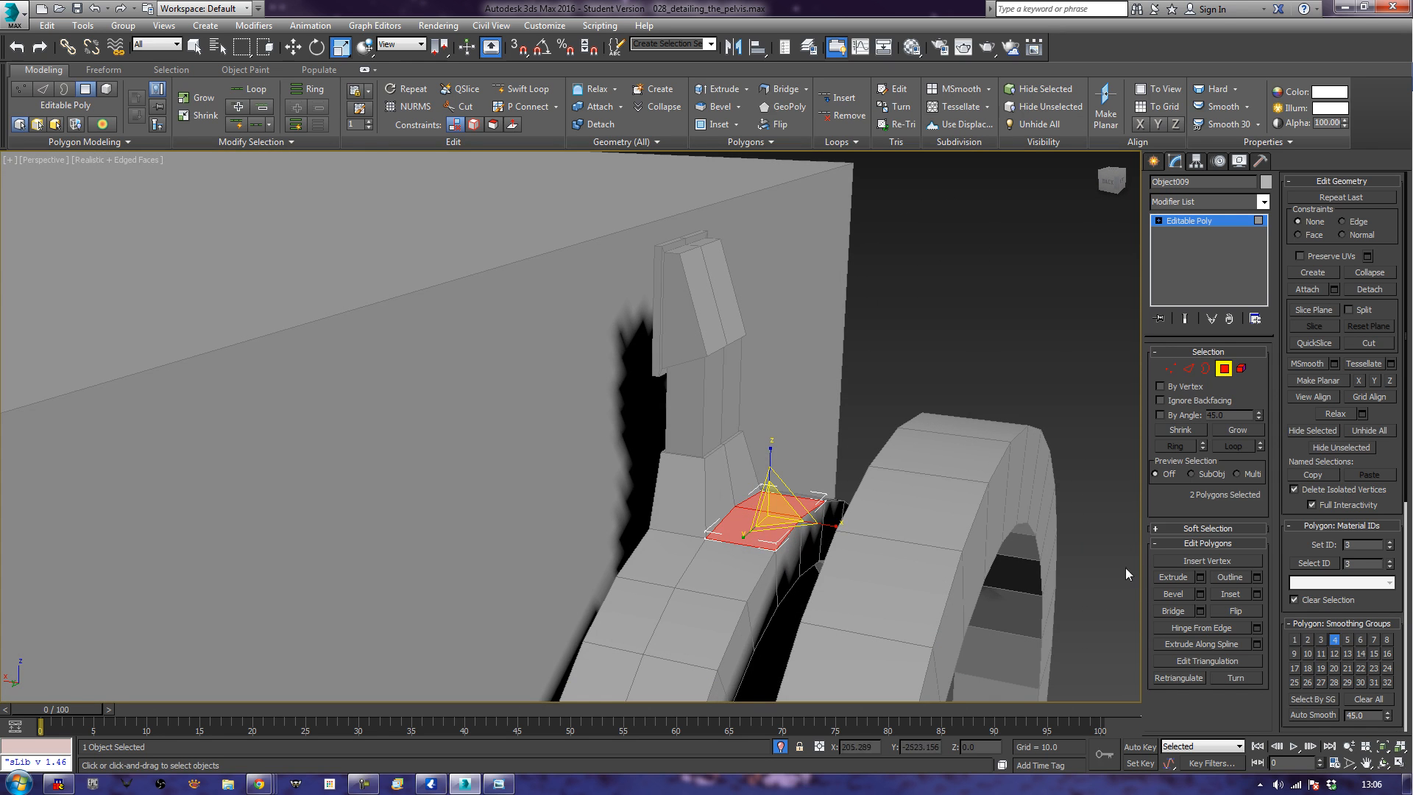
click(1175, 577)
drag(766, 508, 770, 469)
alt+middle_drag(771, 469, 838, 517)
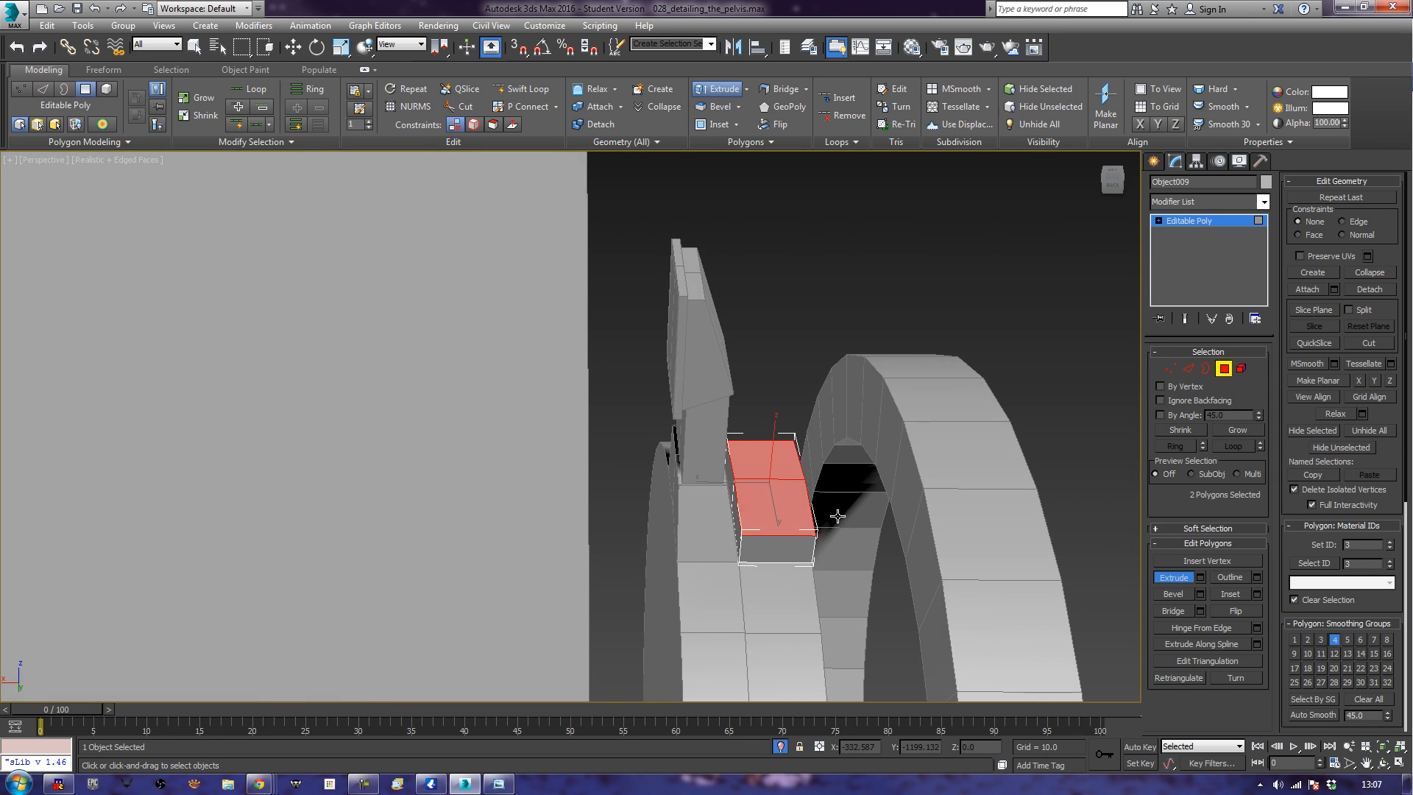
middle_drag(774, 475, 822, 485)
scroll(810, 514, up, 3)
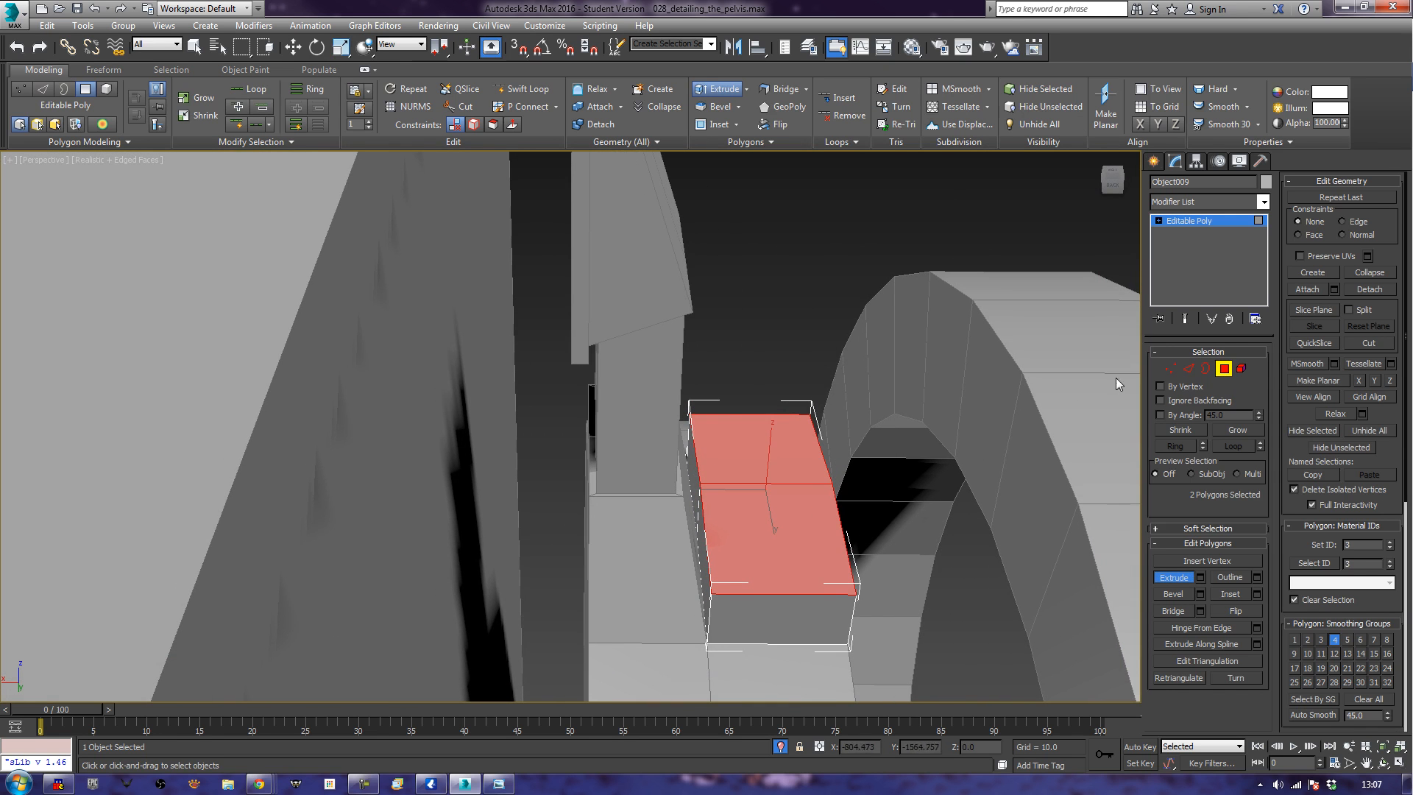
Move the low block's two top edges nearest the bracket away from it along X to slope that side.
click(1222, 369)
key(2)
click(696, 479)
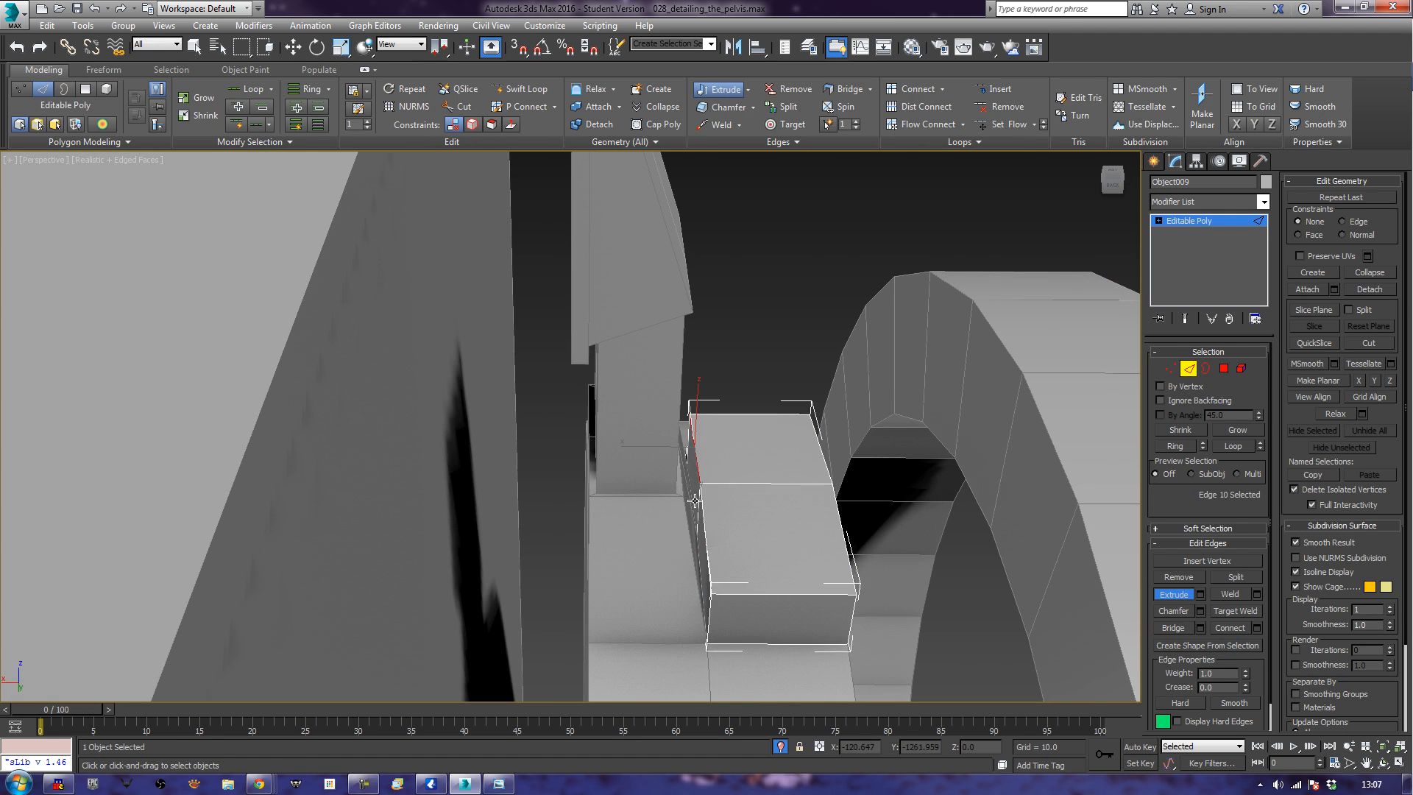
ctrl+click(708, 534)
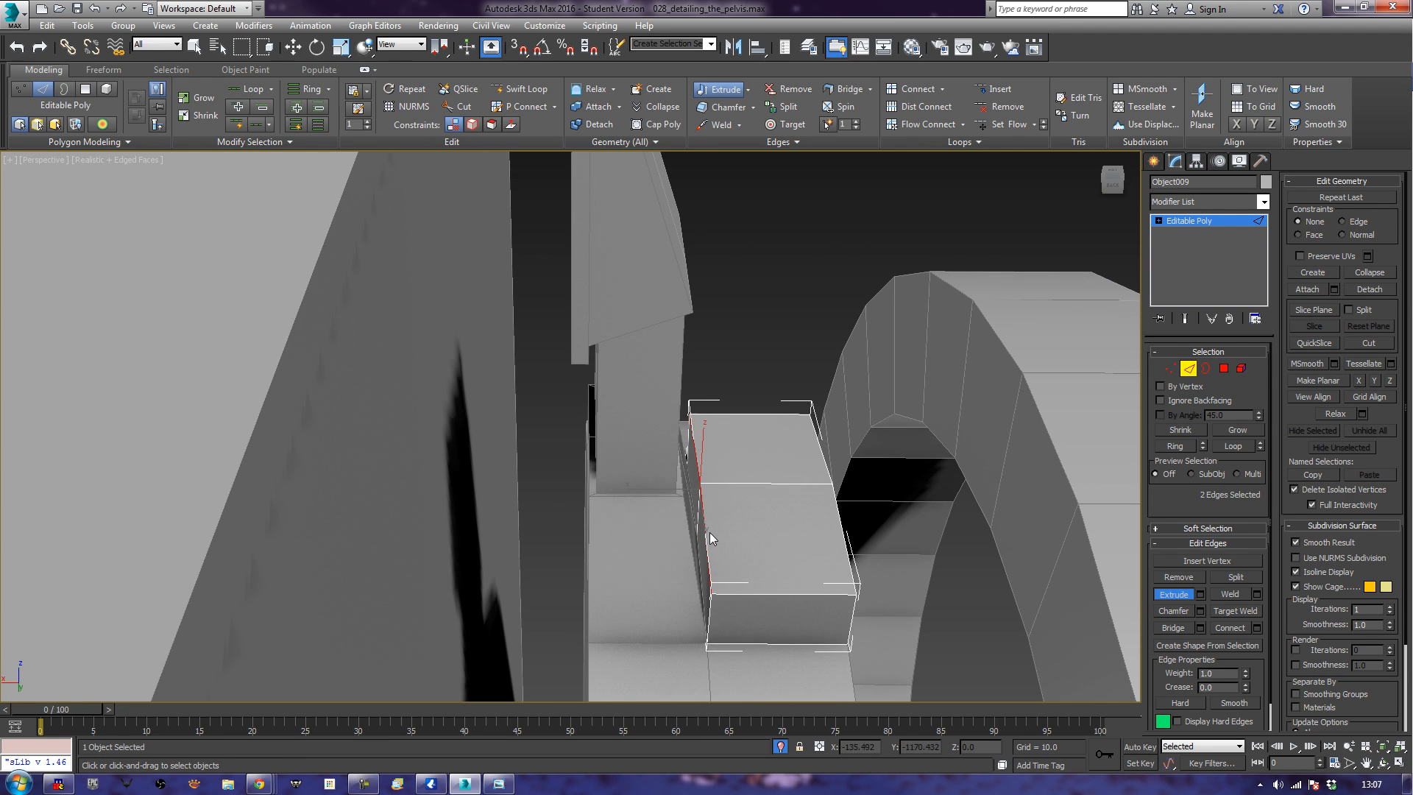
key(w)
drag(700, 489, 701, 496)
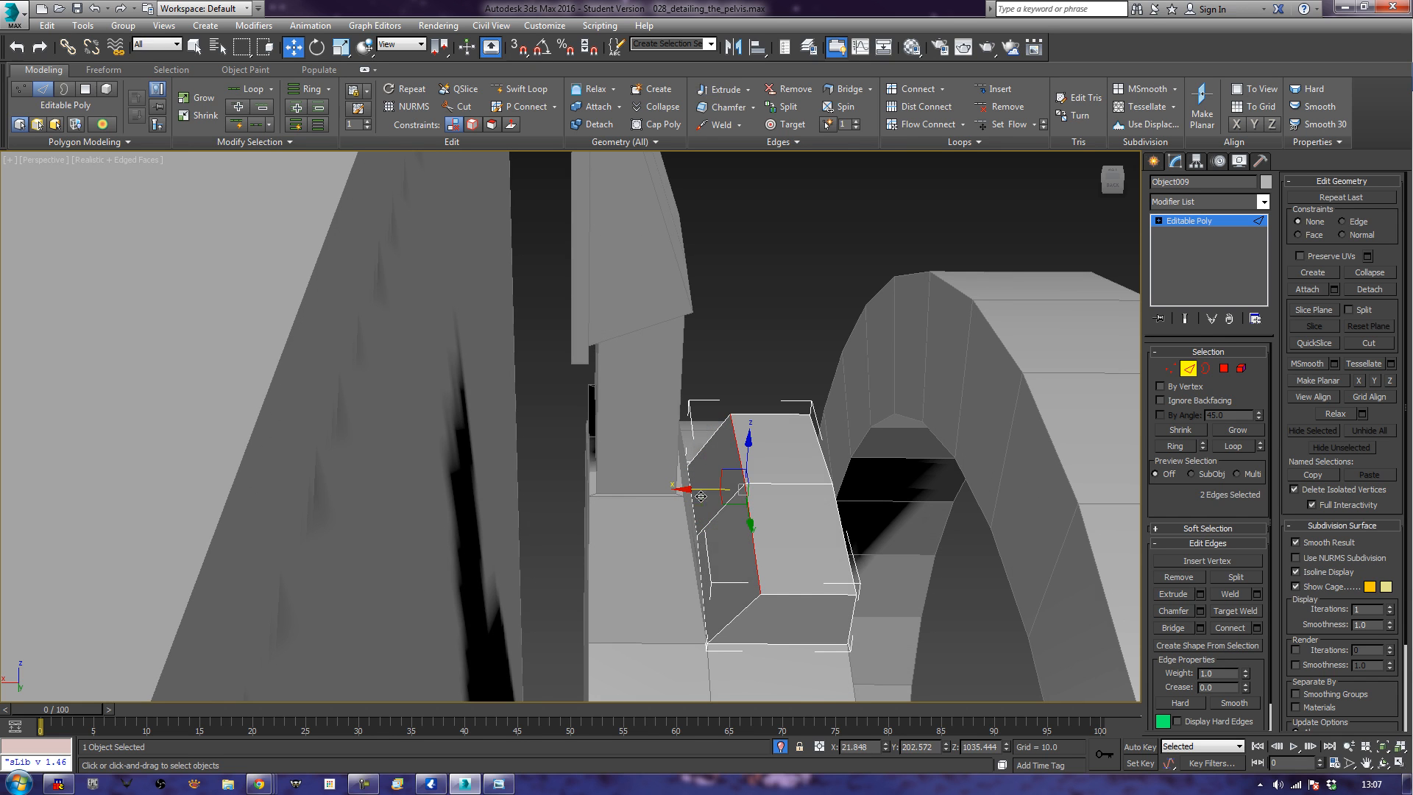
Flatten the low block's two top polygons along Z and scale them narrower along Y to taper its ends.
click(1220, 369)
key(e)
key(r)
drag(794, 436, 609, 485)
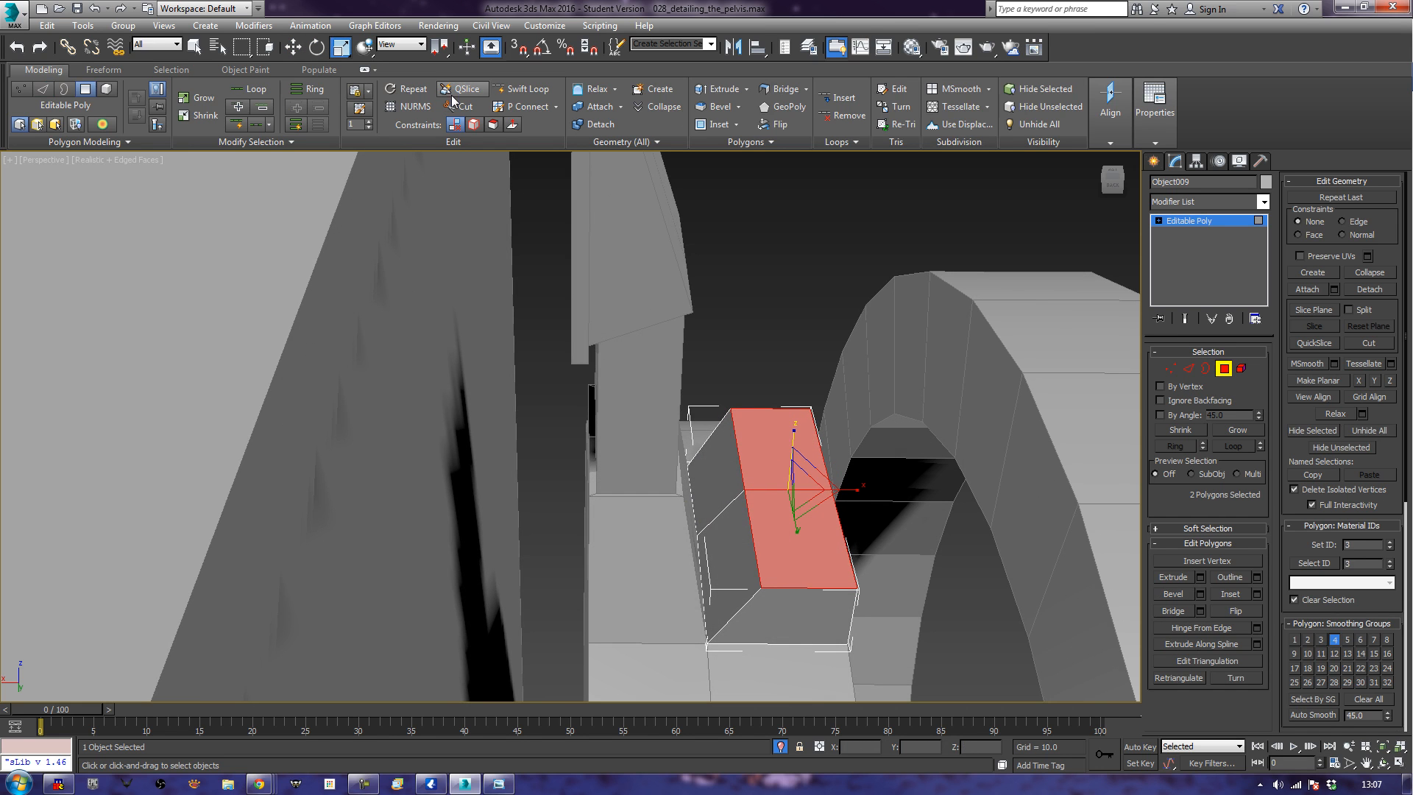
alt+middle_drag(687, 409, 1067, 445)
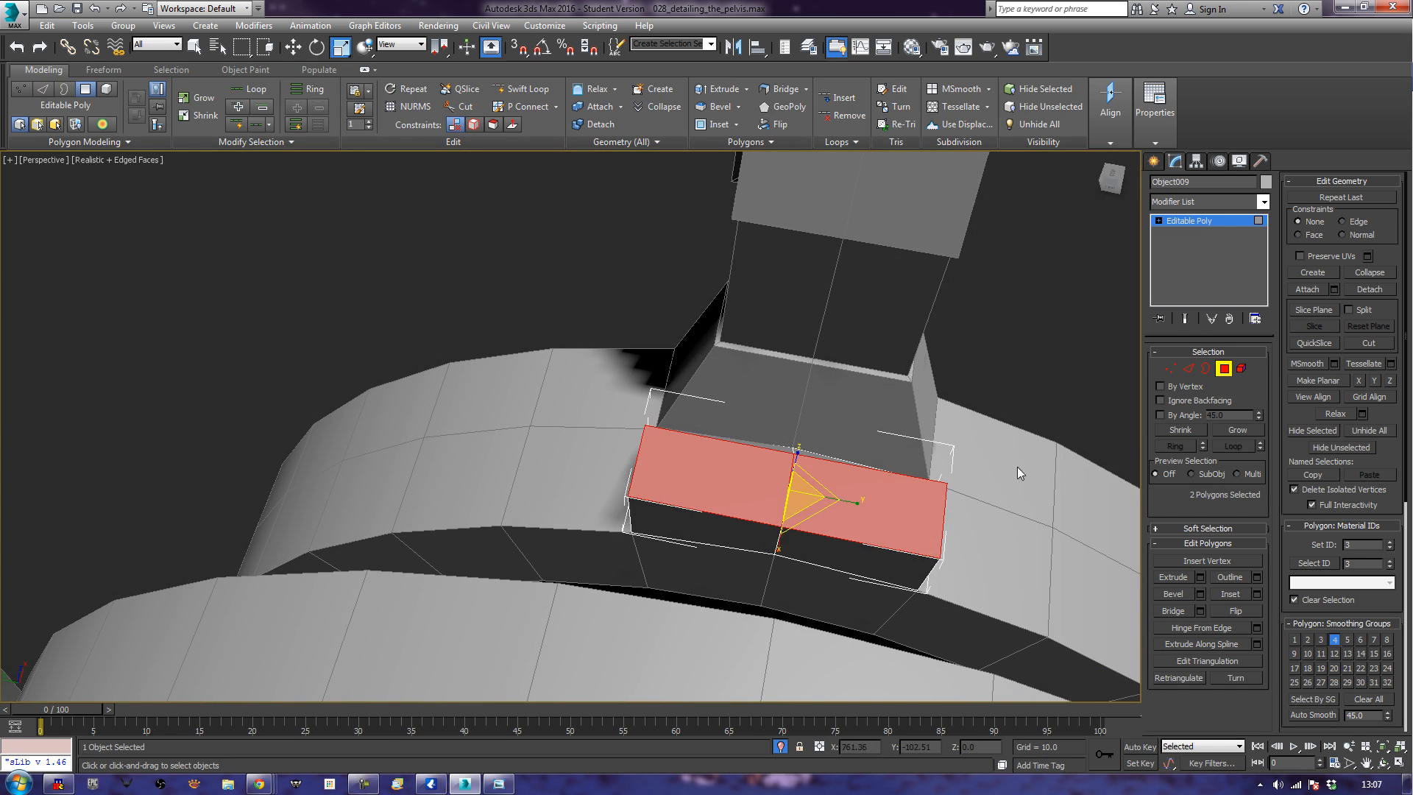
drag(864, 503, 833, 504)
mouse_move(833, 504)
alt+middle_down()
mouse_move(903, 508)
mouse_move(837, 507)
alt+middle_up()
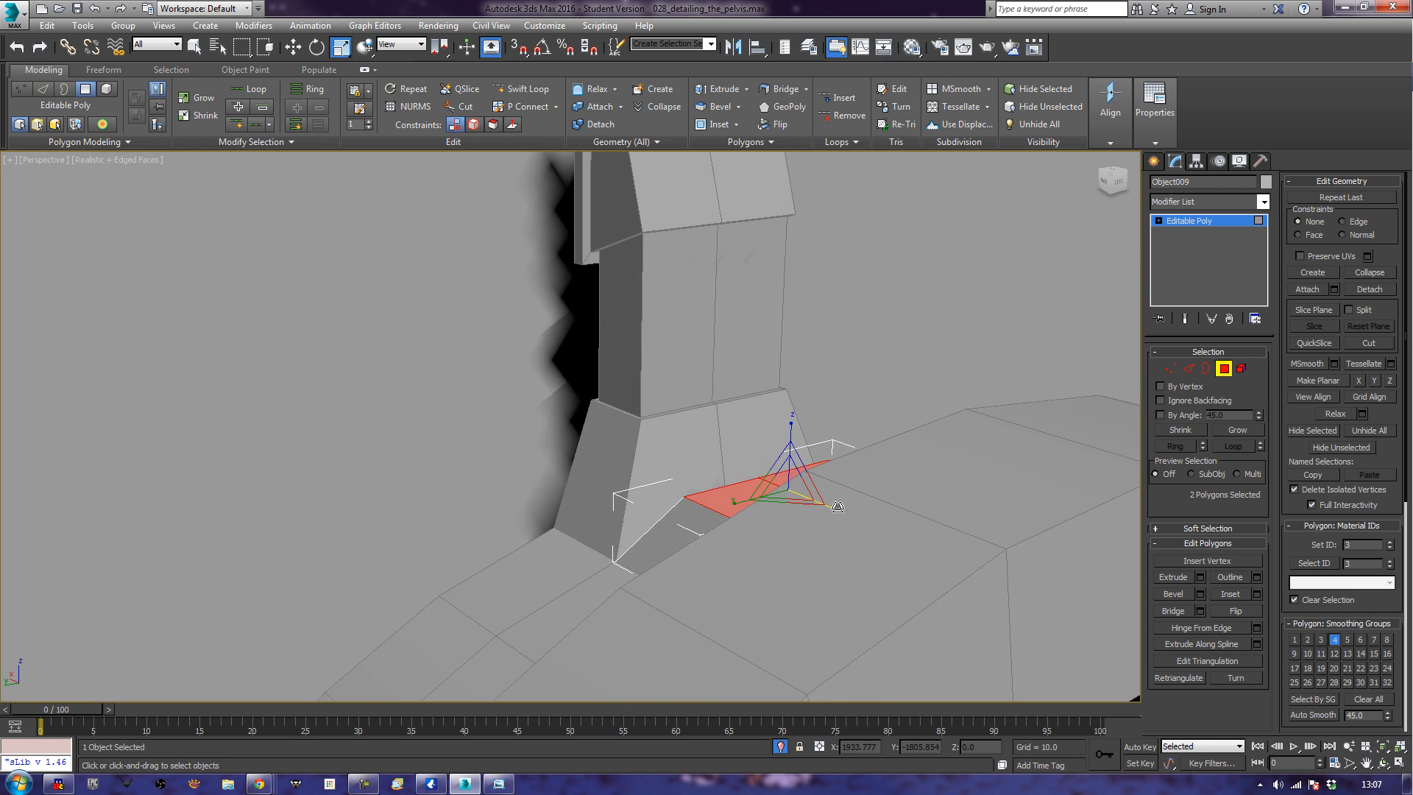
In the Left view, lower the block's two top polygons along the vertical axis until they sit just above the ring surface.
key(l)
key(z)
middle_drag(690, 418, 727, 462)
scroll(727, 463, down, 3)
key(F3)
scroll(727, 461, down, 8)
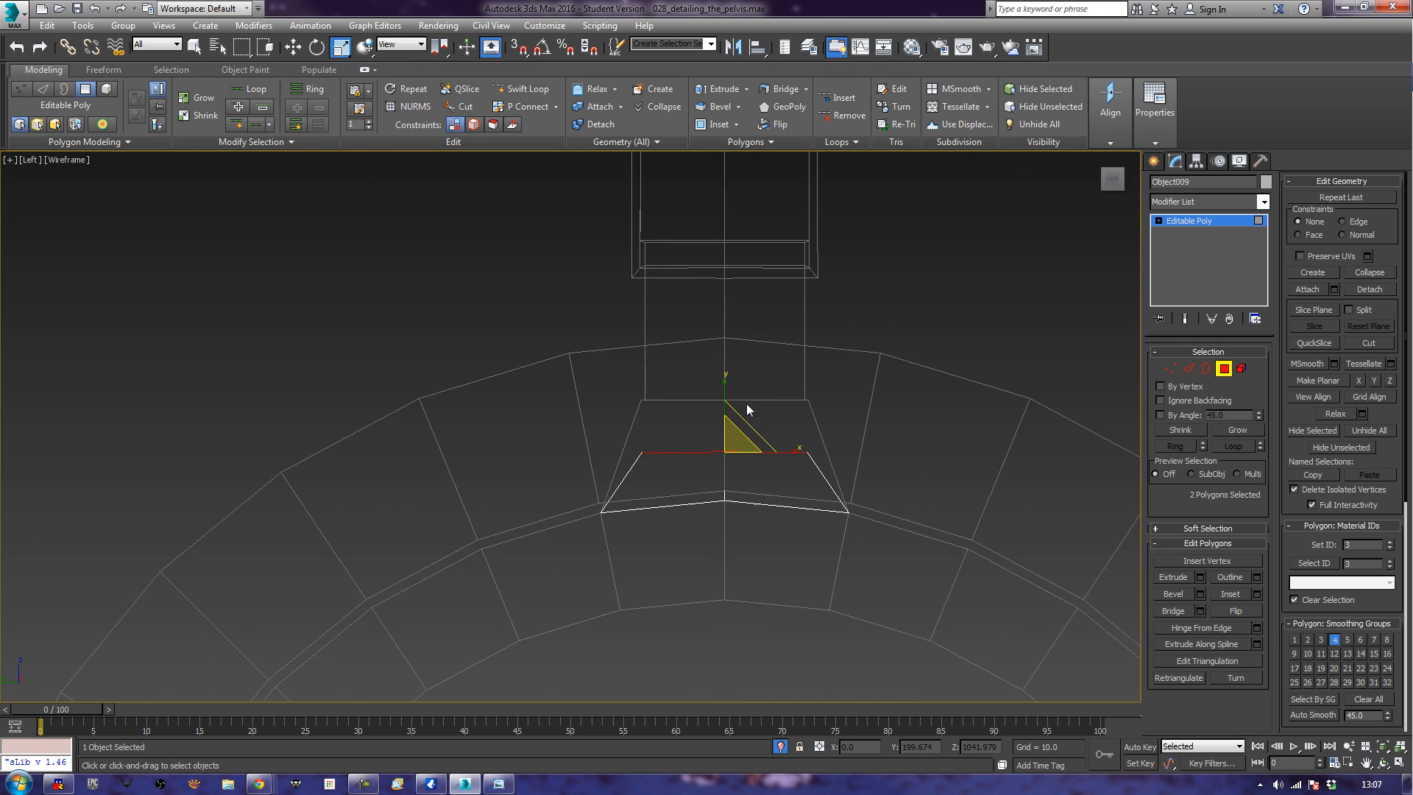
scroll(749, 407, down, 2)
scroll(749, 407, up, 5)
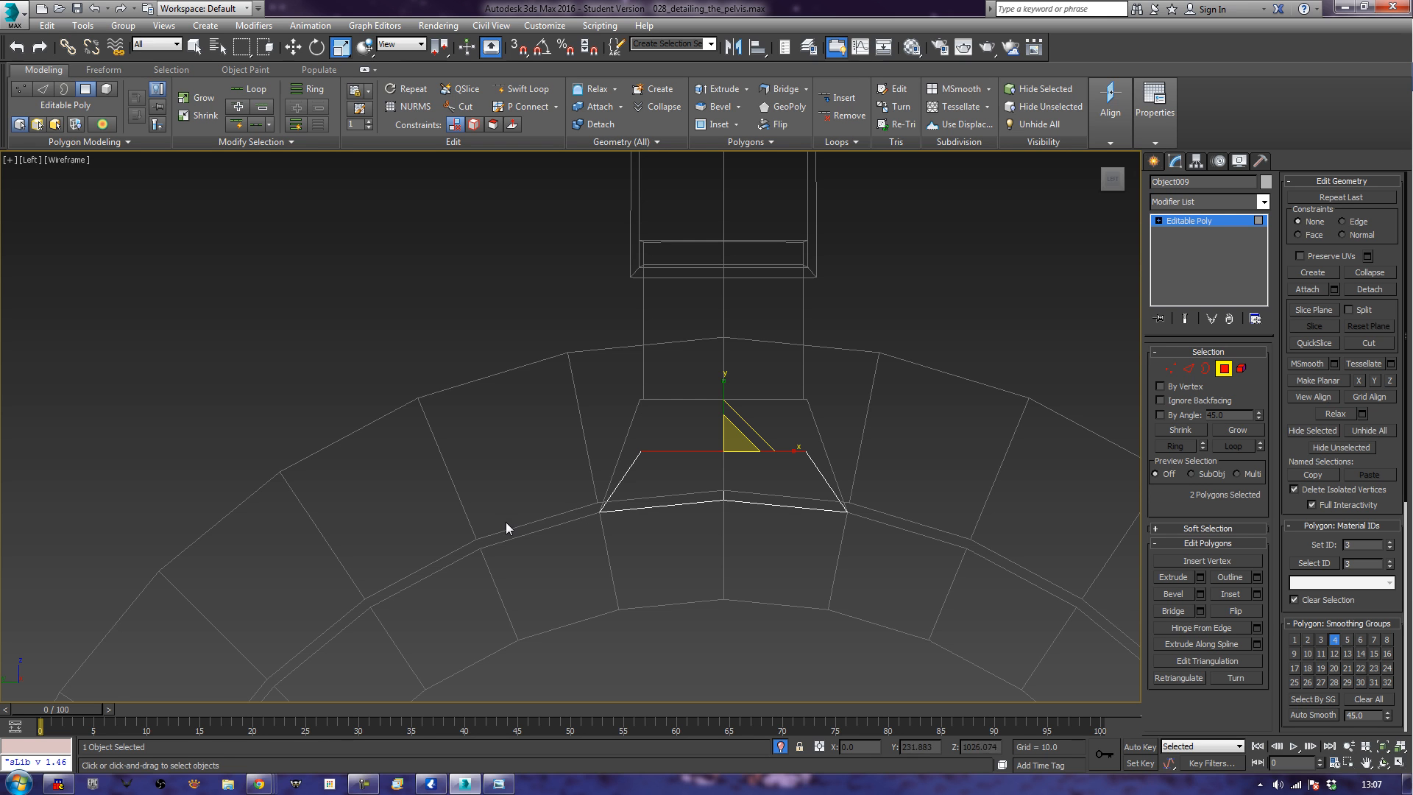
alt+middle_drag(510, 513, 681, 532)
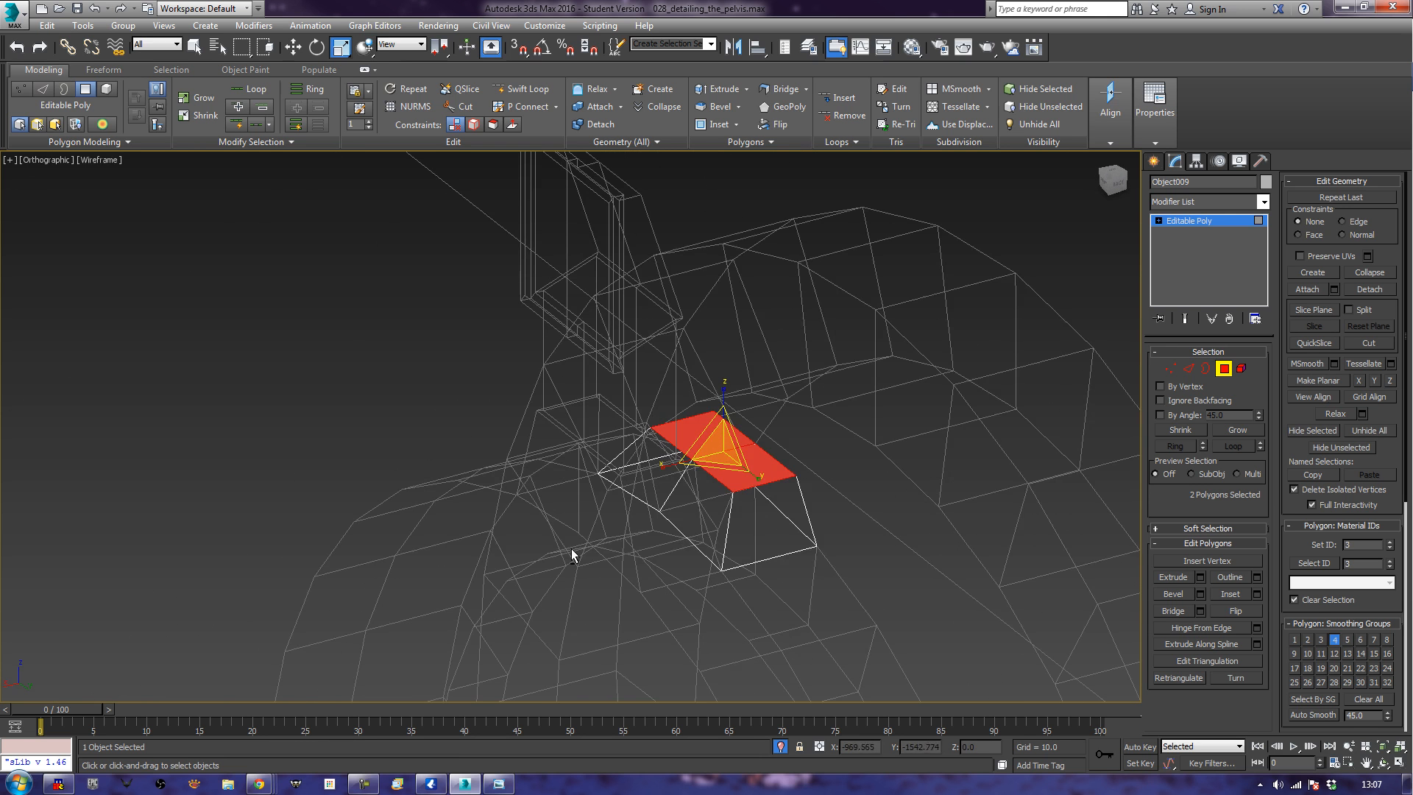
alt+middle_drag(884, 544, 701, 479)
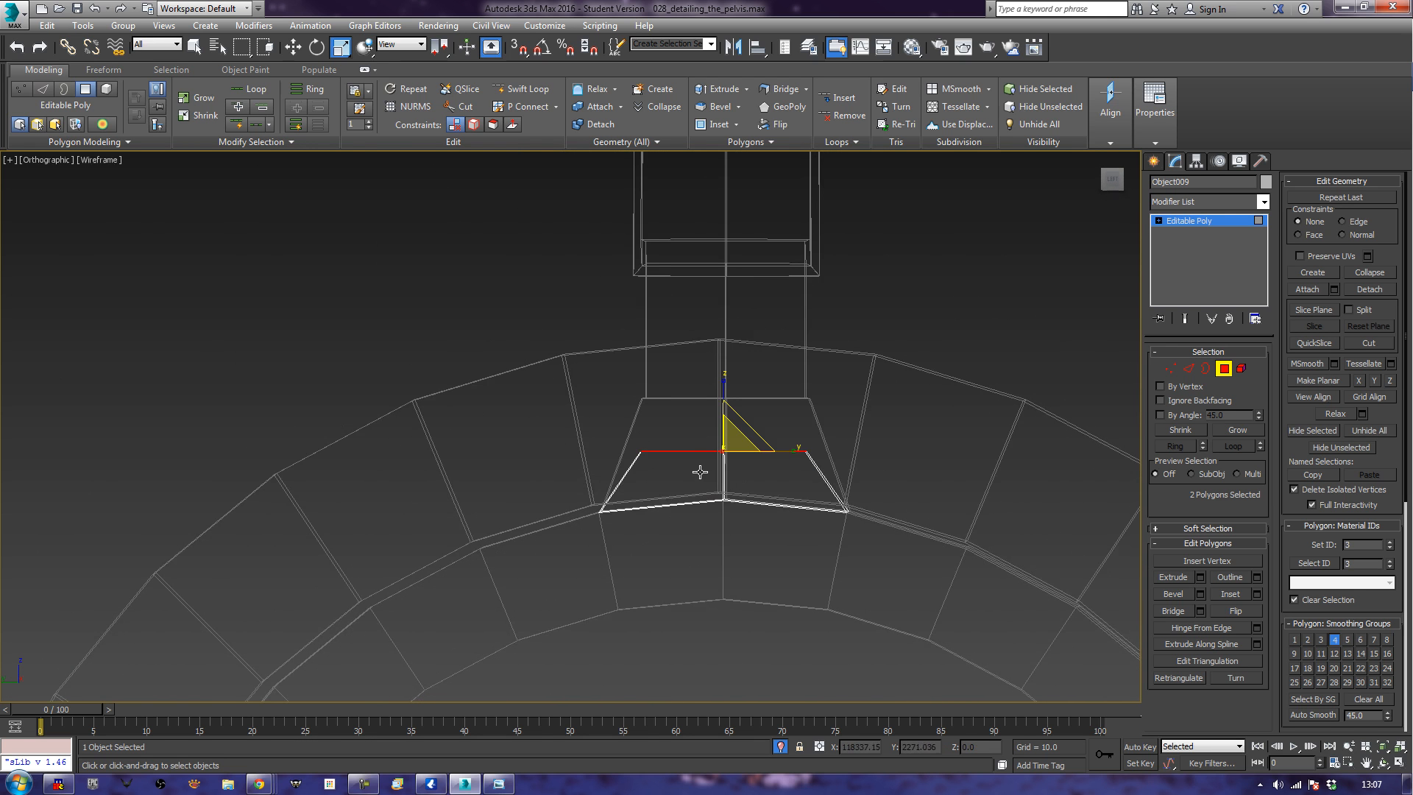
key(l)
middle_drag(769, 516, 723, 293)
scroll(741, 407, up, 3)
middle_drag(731, 436, 723, 341)
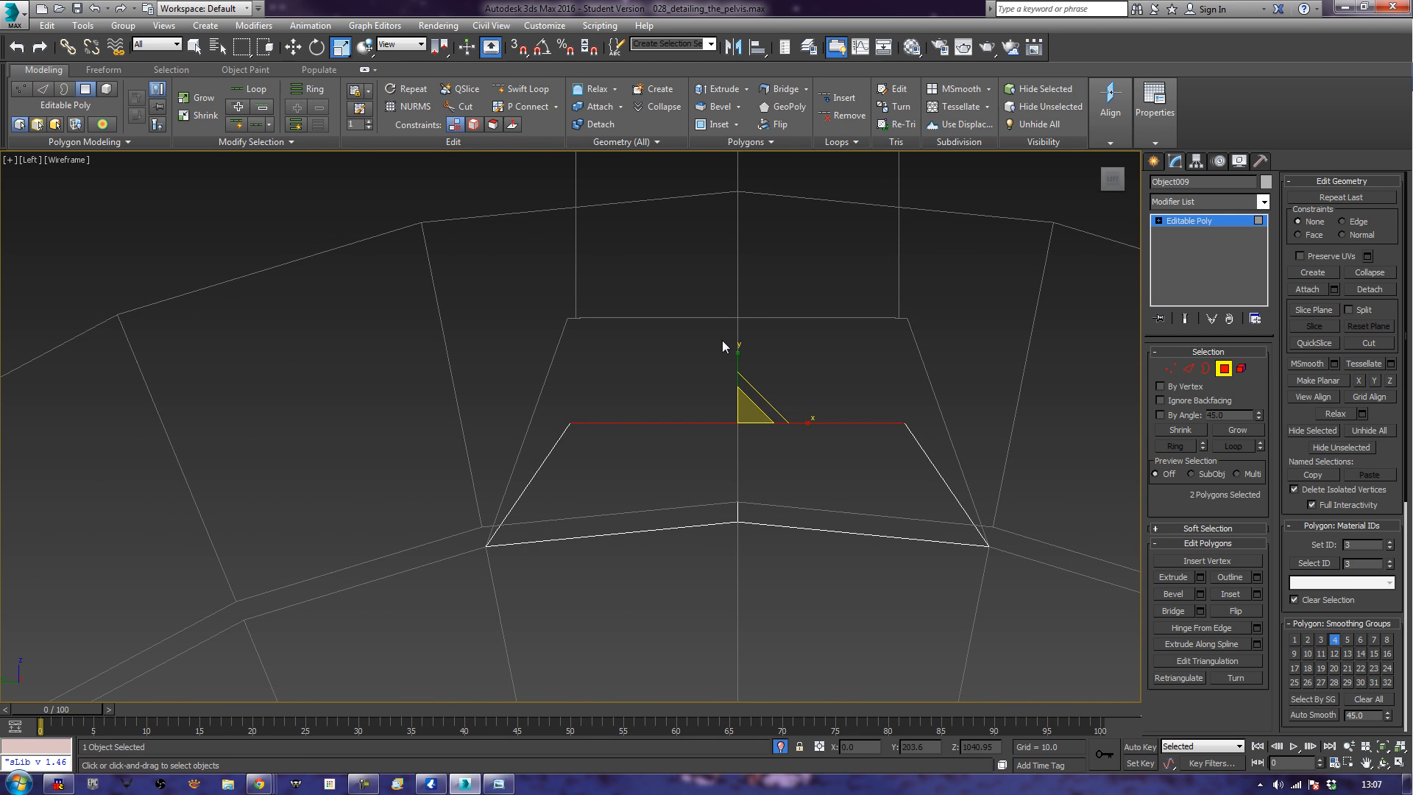
key(w)
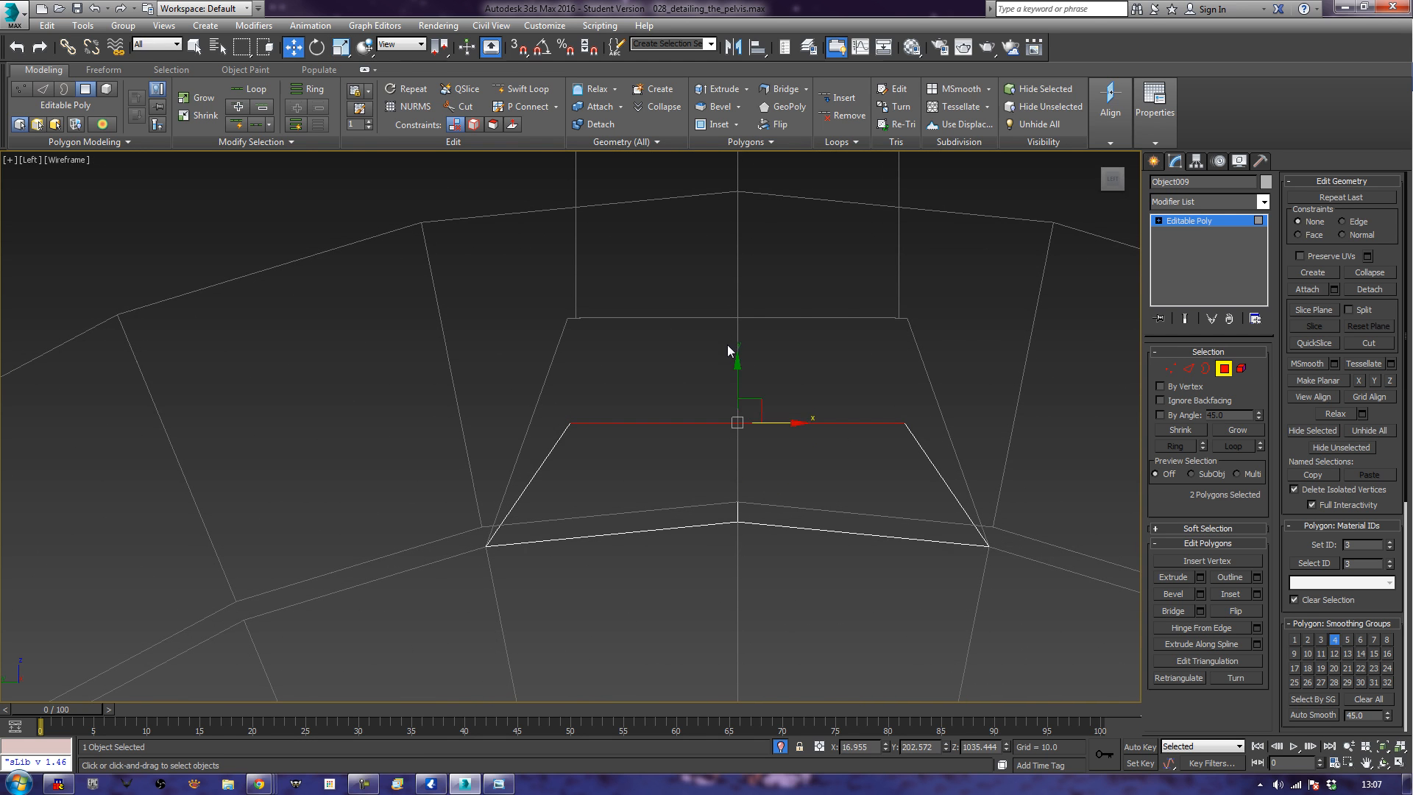
drag(740, 369, 756, 464)
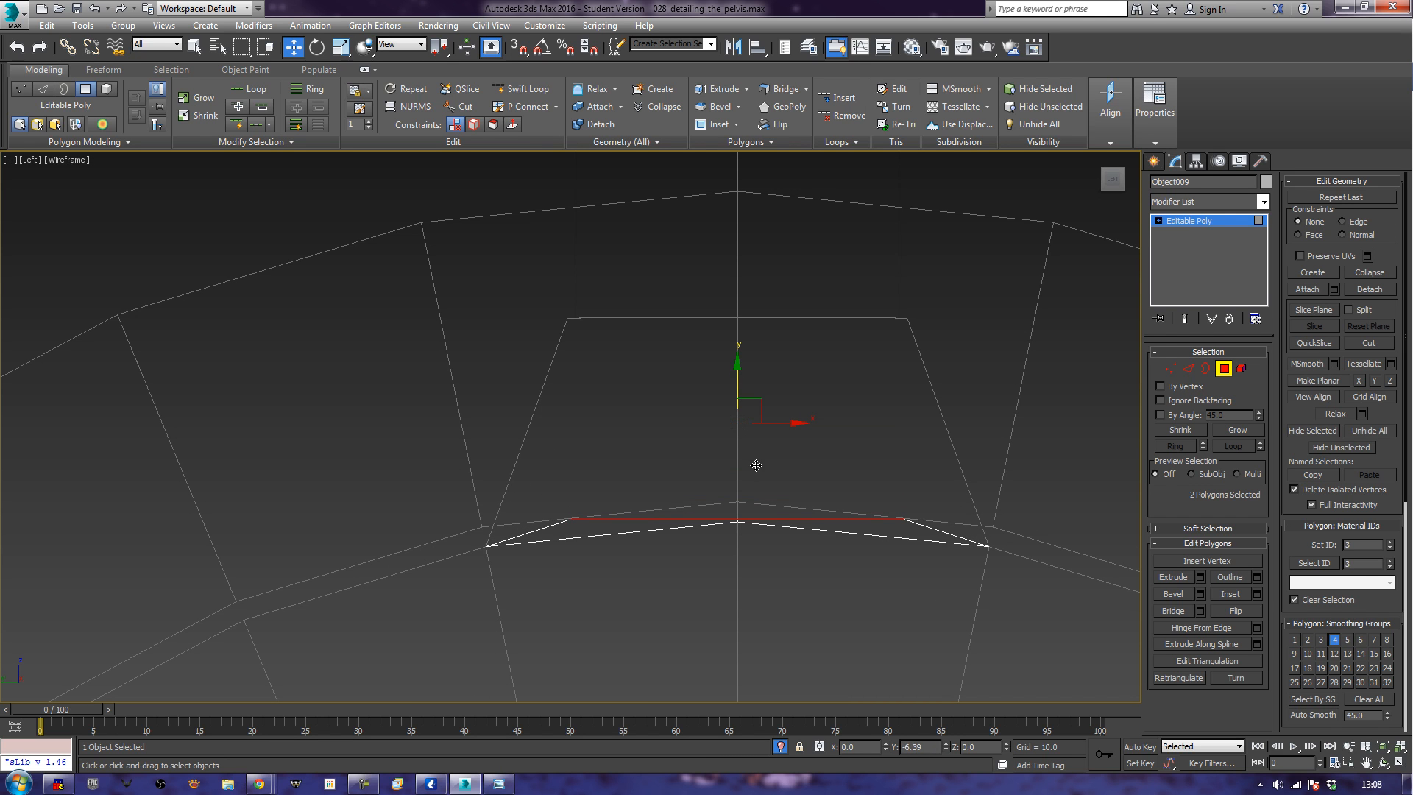
drag(756, 466, 756, 466)
Extrude the block's two top polygons upward in the shaded perspective view to form a tall upright post.
key(p)
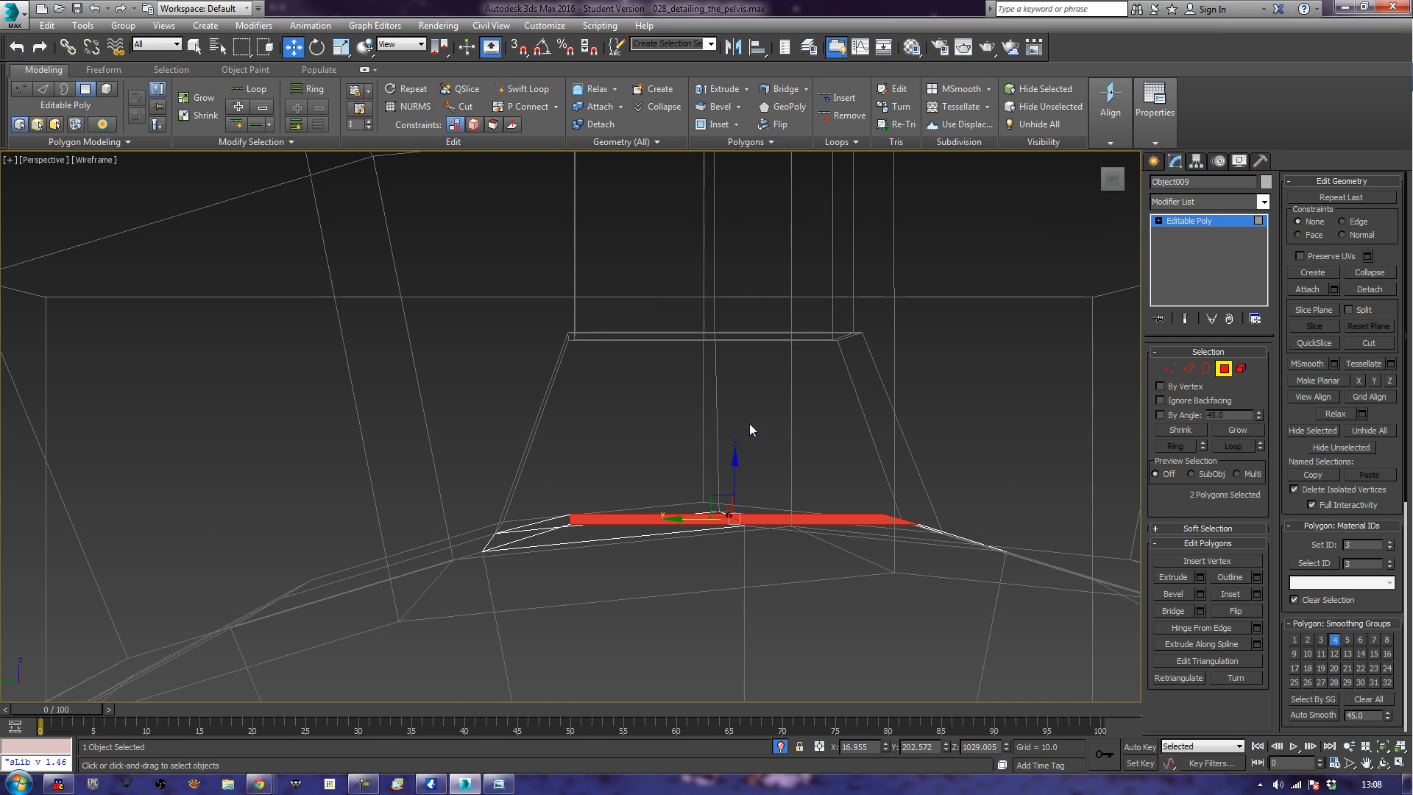
key(F3)
alt+middle_drag(754, 410, 795, 423)
scroll(784, 405, down, 8)
scroll(794, 421, up, 10)
mouse_move(796, 483)
alt+middle_down()
mouse_move(690, 479)
mouse_move(625, 506)
mouse_move(768, 492)
mouse_move(818, 459)
mouse_move(773, 471)
alt+middle_up()
alt+middle_drag(682, 461, 786, 480)
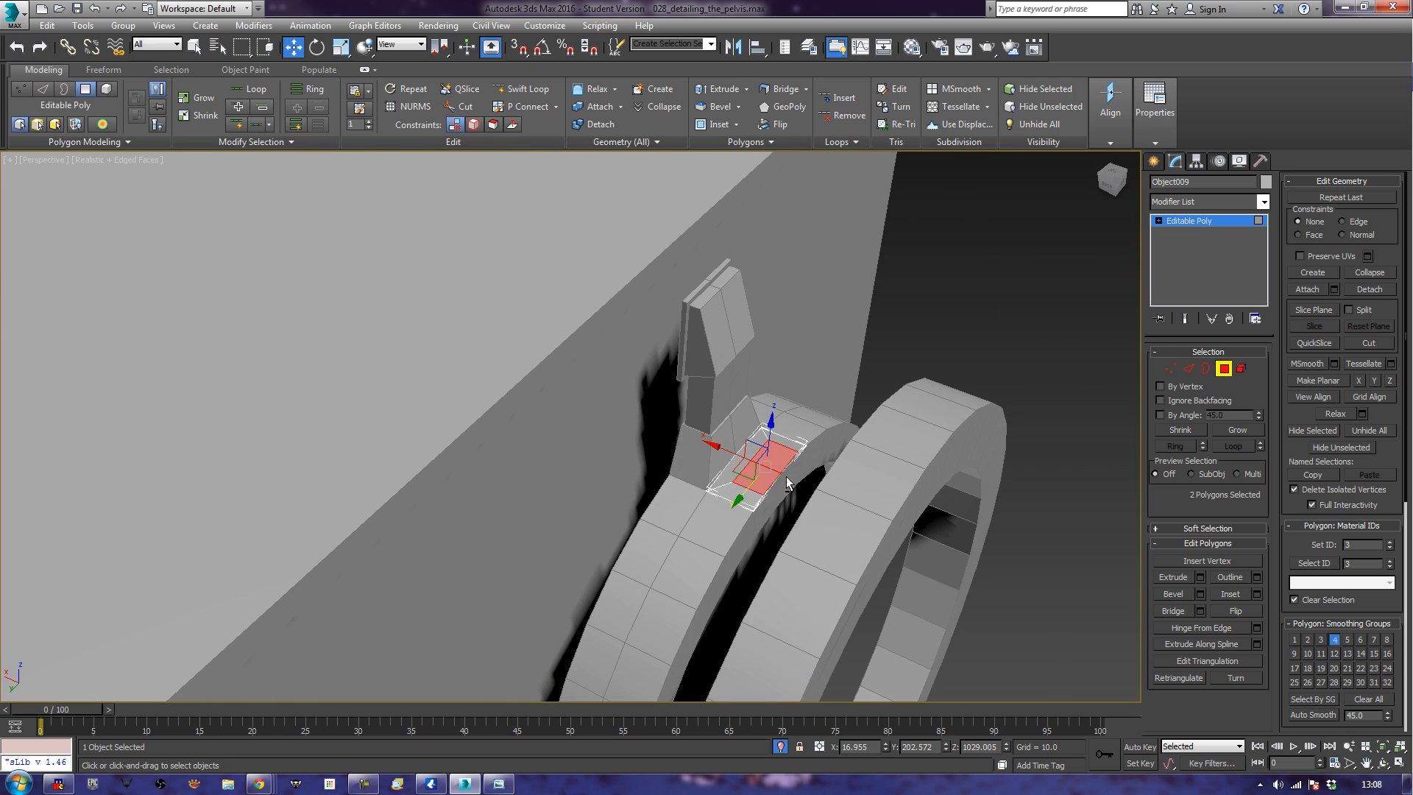
click(1174, 579)
drag(762, 465, 793, 311)
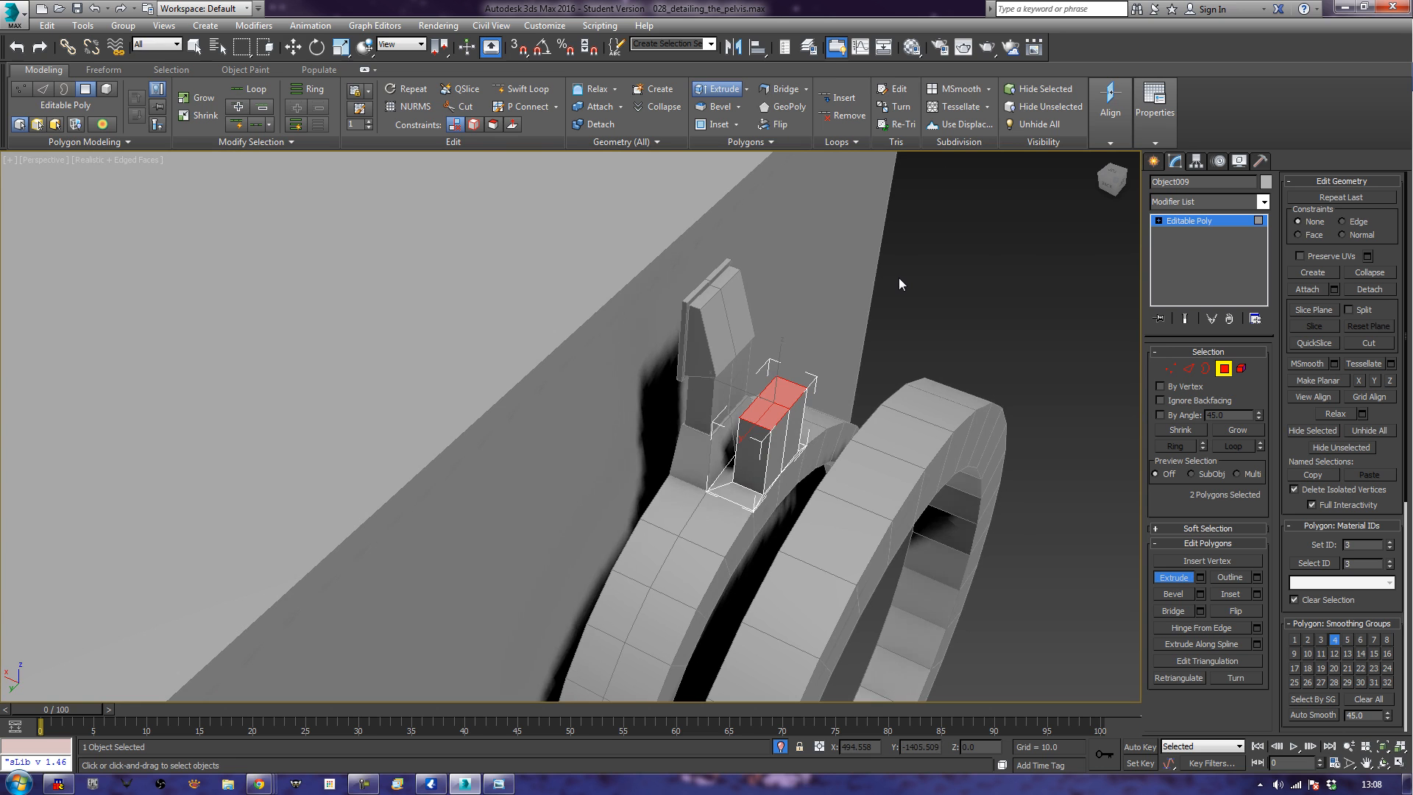
Fine-tune the post's height in the Left wireframe view so its top sits slightly above the outer ring's upper edge.
key(l)
mouse_move(815, 316)
middle_down()
mouse_move(738, 397)
mouse_move(793, 365)
middle_up()
scroll(754, 414, down, 4)
key(F3)
middle_drag(752, 428, 795, 413)
click(294, 50)
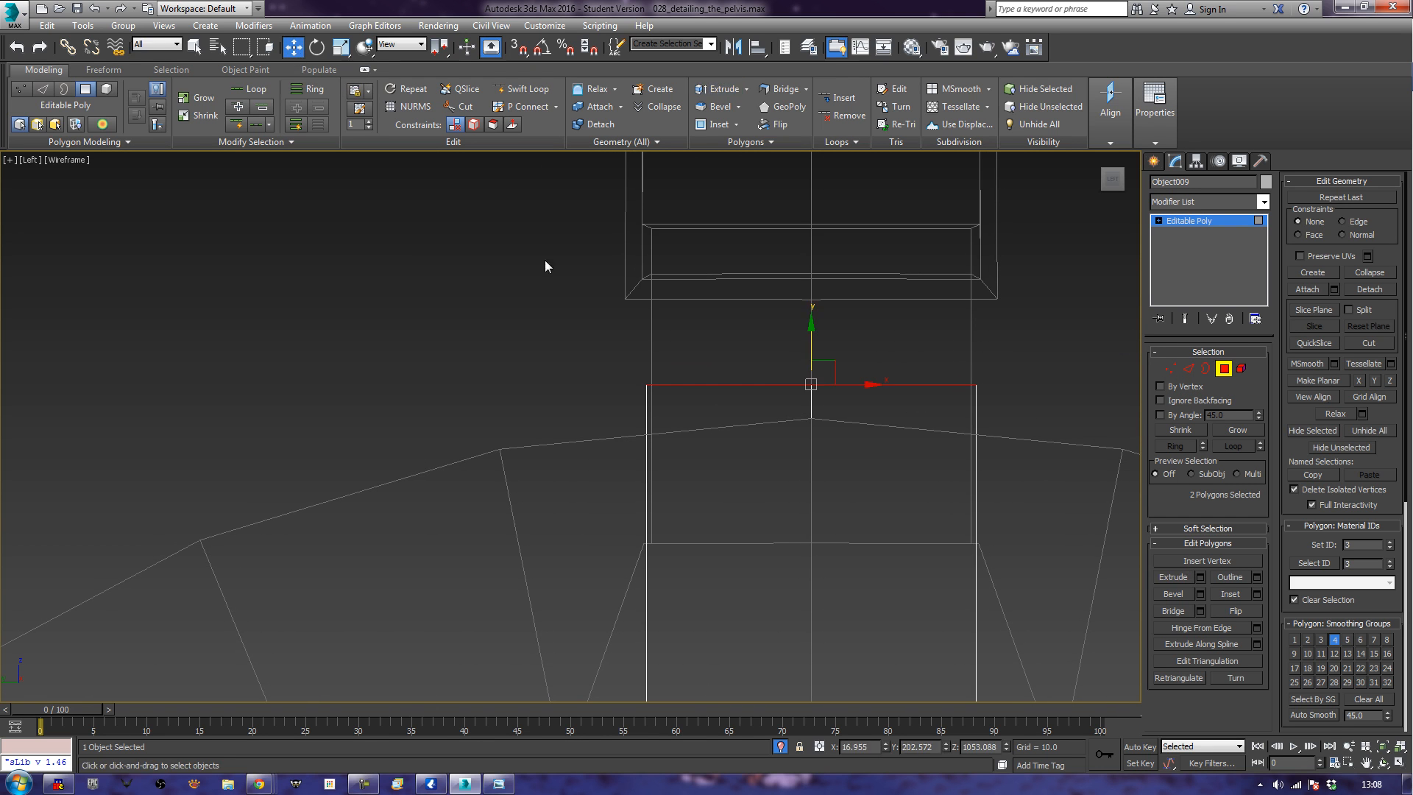
drag(809, 331, 807, 356)
middle_drag(852, 520, 804, 367)
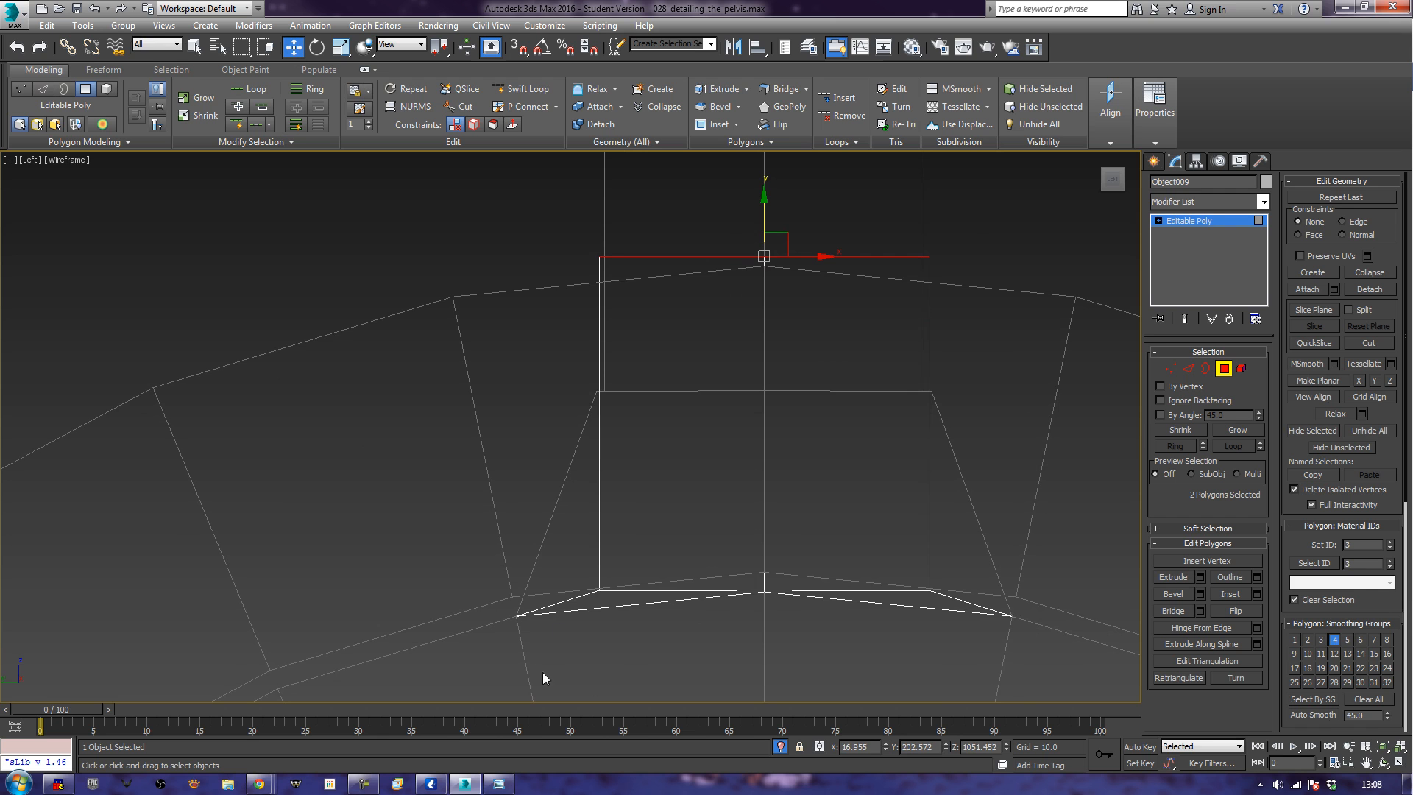
mouse_move(782, 641)
middle_down()
mouse_move(792, 574)
mouse_move(777, 619)
middle_up()
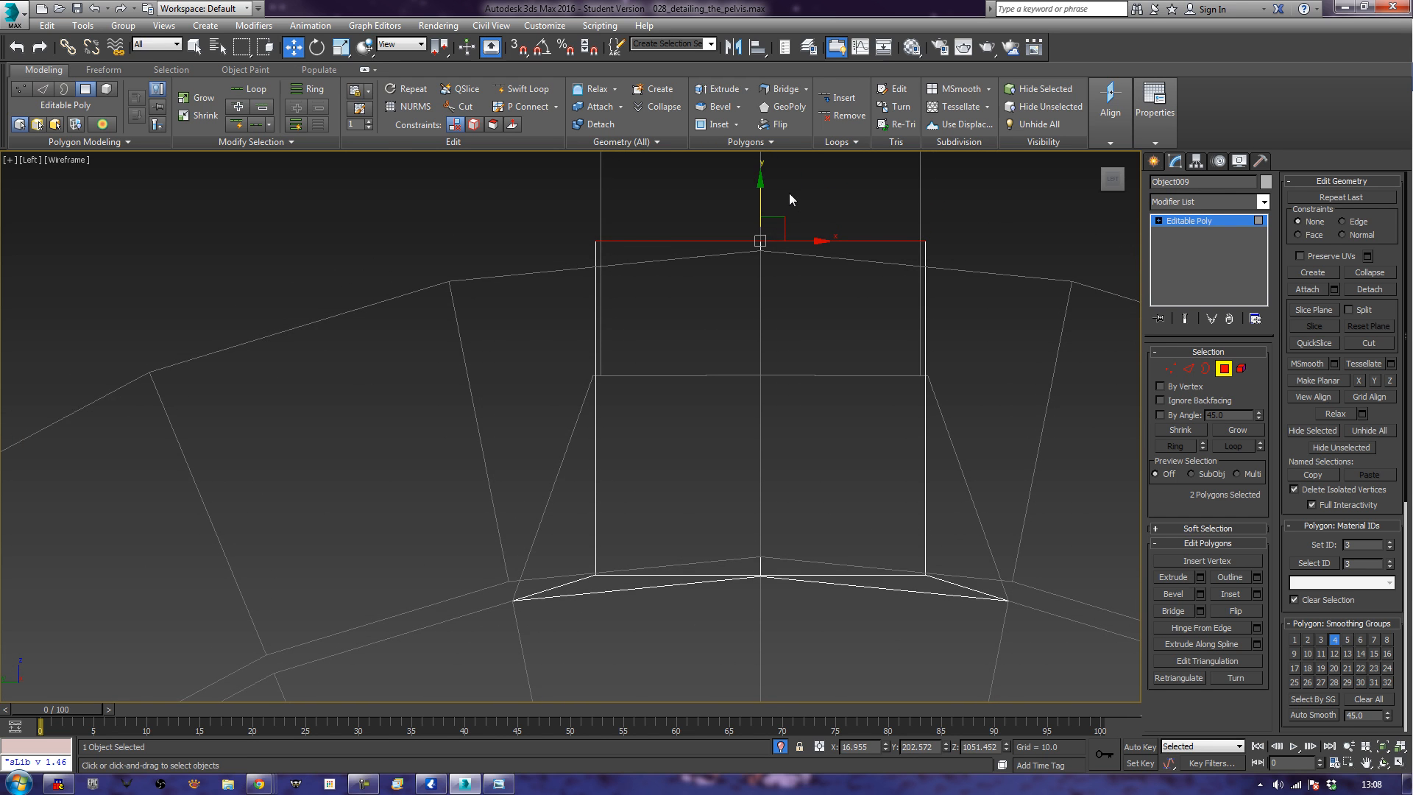
drag(764, 190, 763, 181)
click(1222, 372)
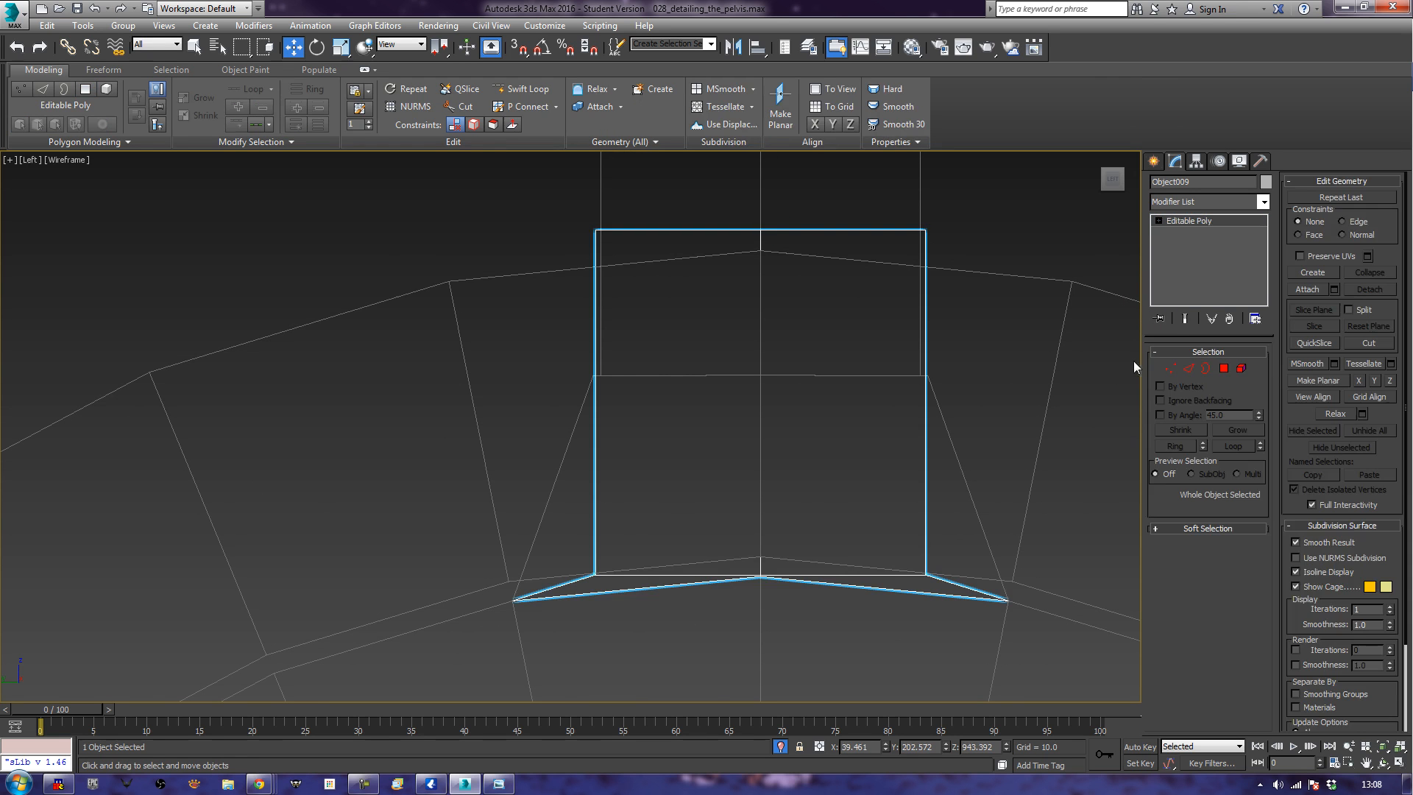
Select the large outer ring object in the Left view.
click(1073, 348)
click(1057, 352)
middle_drag(843, 419, 806, 387)
scroll(851, 395, down, 6)
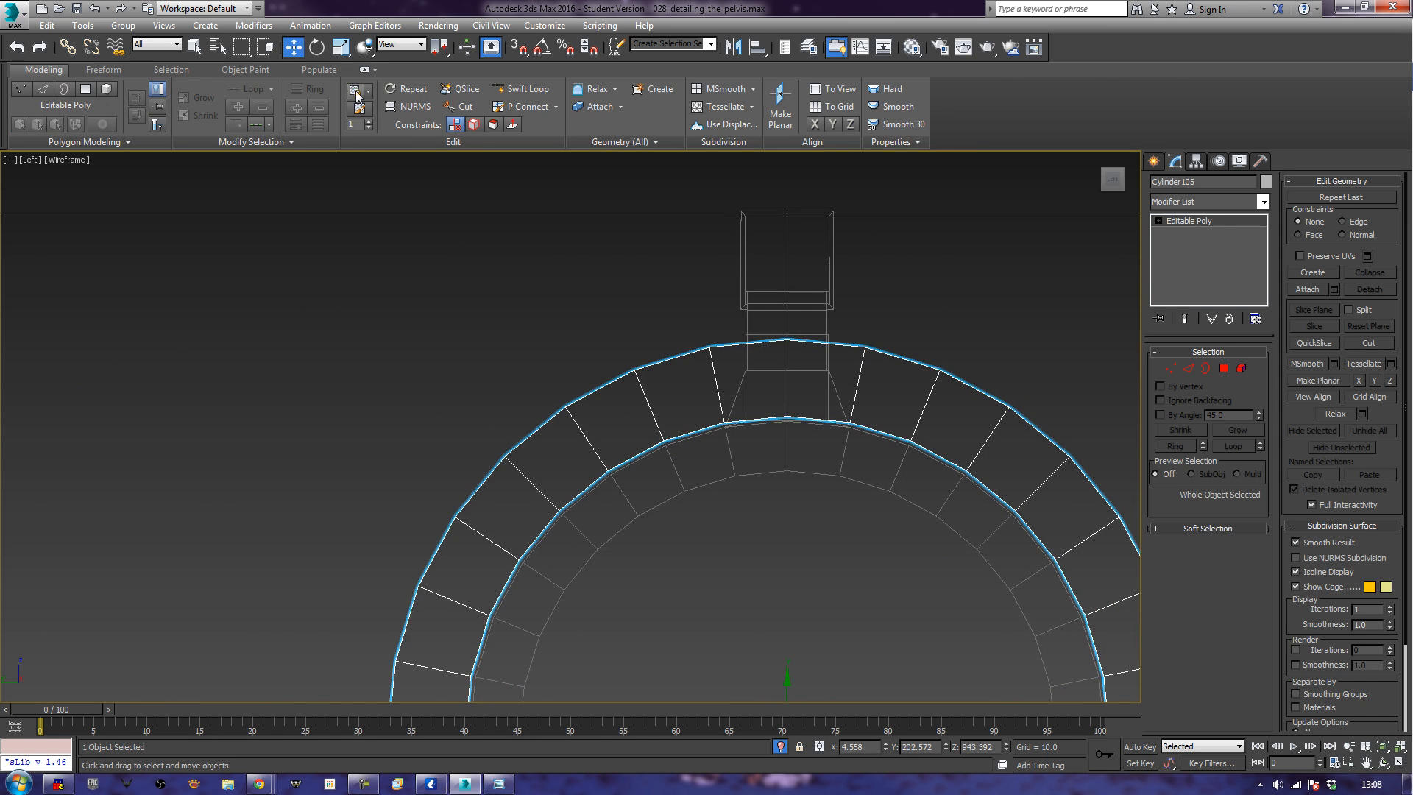
Fine-tune the outer ring's uniform scale in the Left view.
click(341, 47)
middle_drag(669, 507, 677, 399)
drag(811, 604, 813, 604)
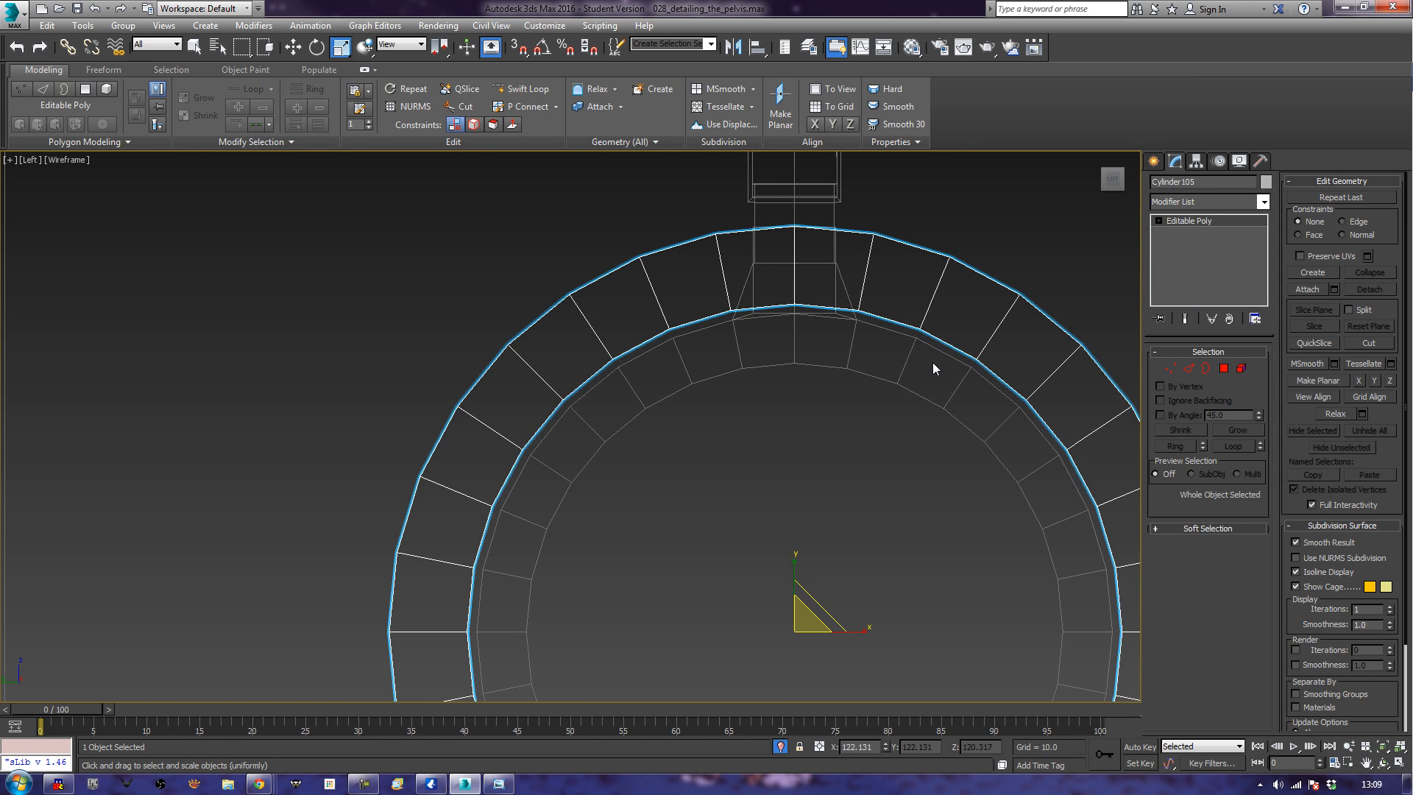
In the shaded perspective view, scale the outer ring, the bracketed inner ring and the short post down together to about 78%, and deselect them.
key(p)
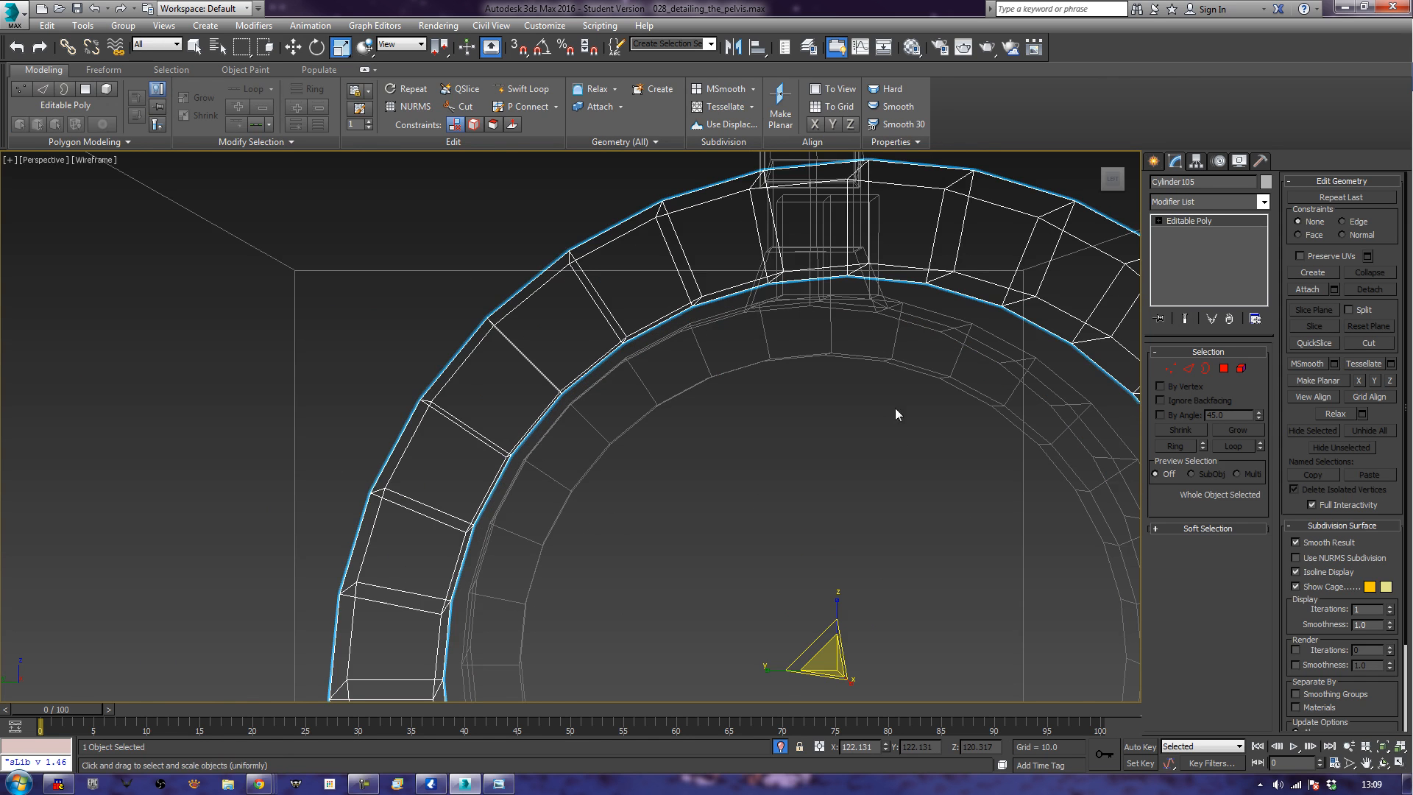
key(F3)
mouse_move(861, 434)
alt+middle_down()
mouse_move(925, 498)
mouse_move(840, 414)
mouse_move(830, 514)
alt+middle_up()
alt+middle_drag(830, 513, 766, 521)
middle_drag(738, 352, 748, 497)
scroll(814, 536, down, 4)
mouse_move(766, 435)
alt+middle_down()
mouse_move(691, 378)
mouse_move(725, 399)
mouse_move(721, 386)
mouse_move(831, 414)
mouse_move(699, 424)
mouse_move(745, 421)
alt+middle_up()
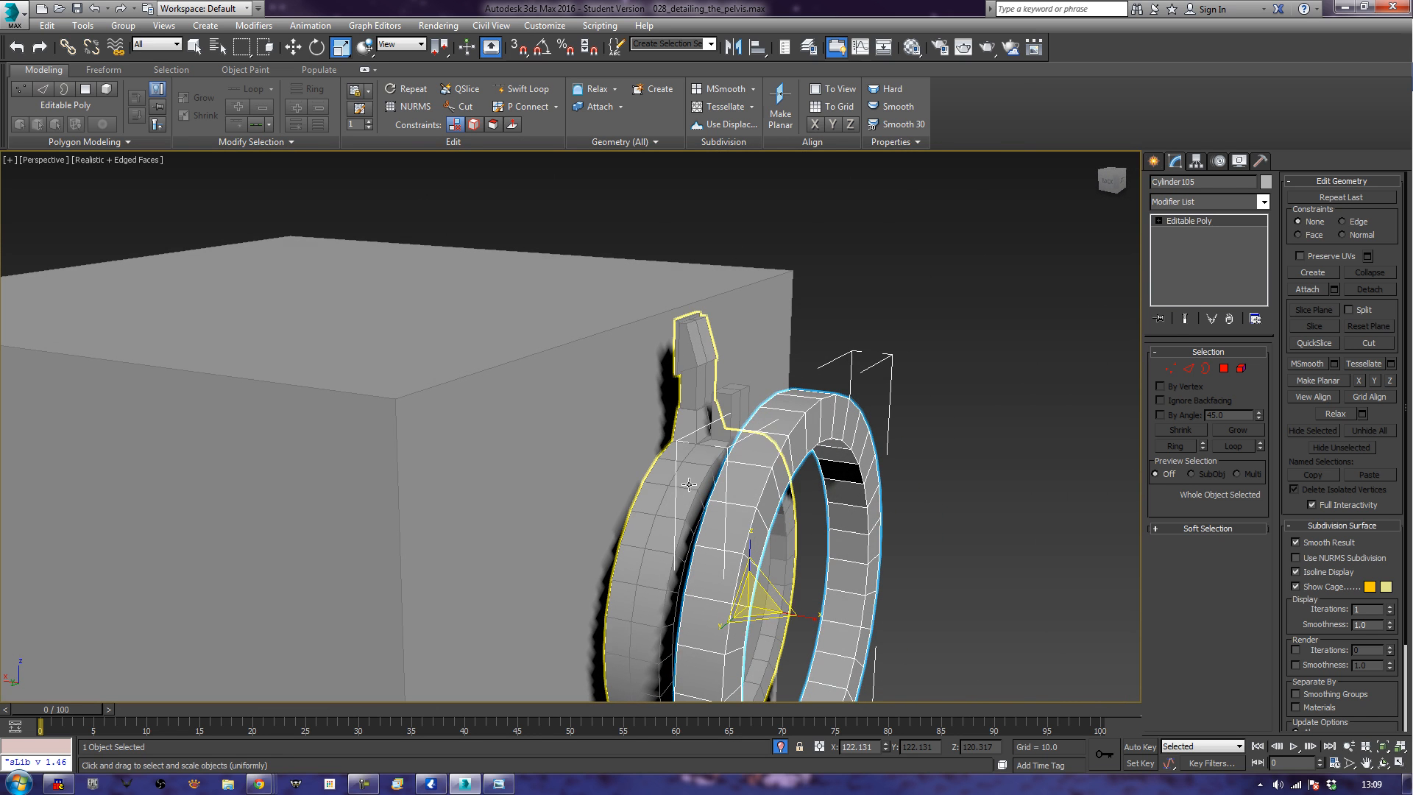
ctrl+click(689, 484)
ctrl+click(729, 413)
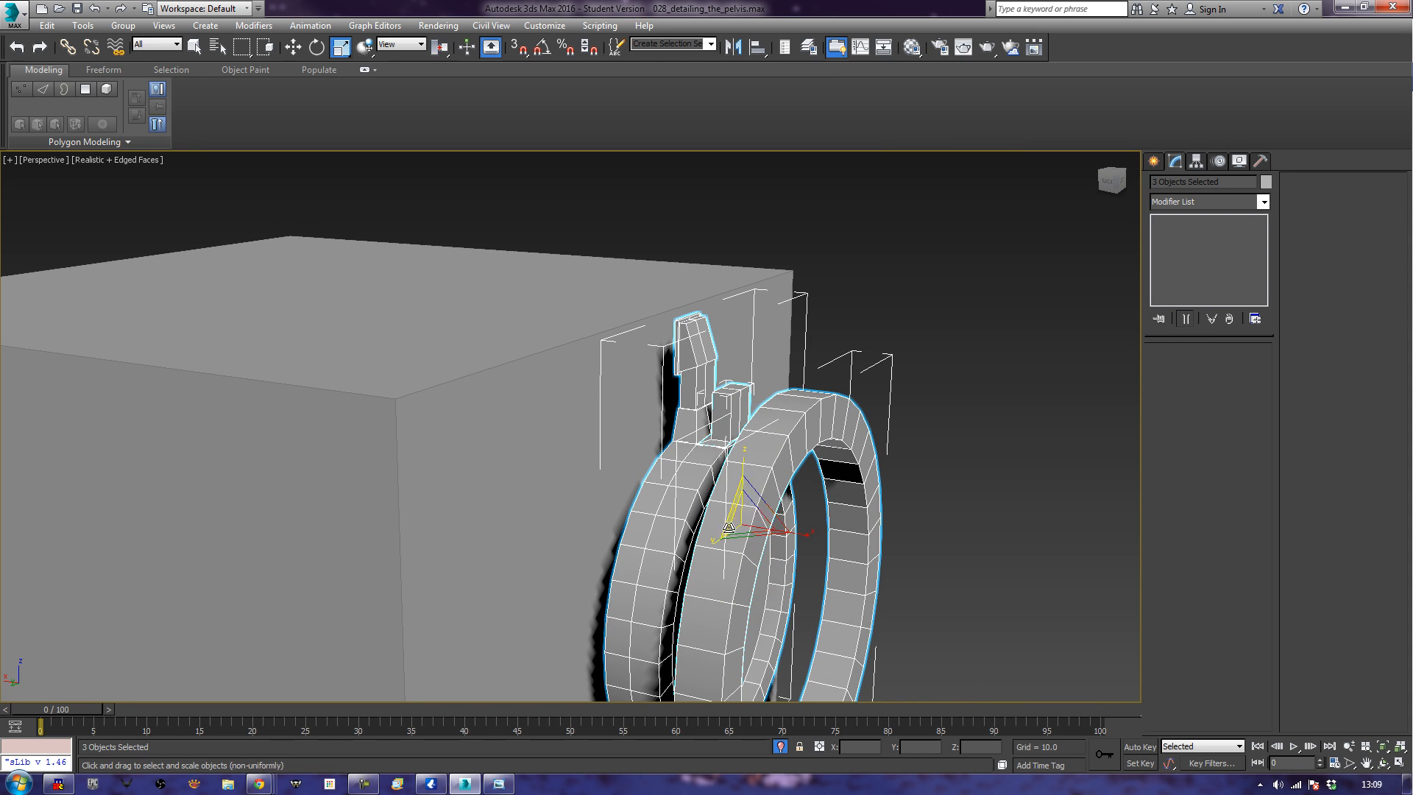
drag(742, 518, 741, 541)
alt+middle_drag(742, 541, 771, 542)
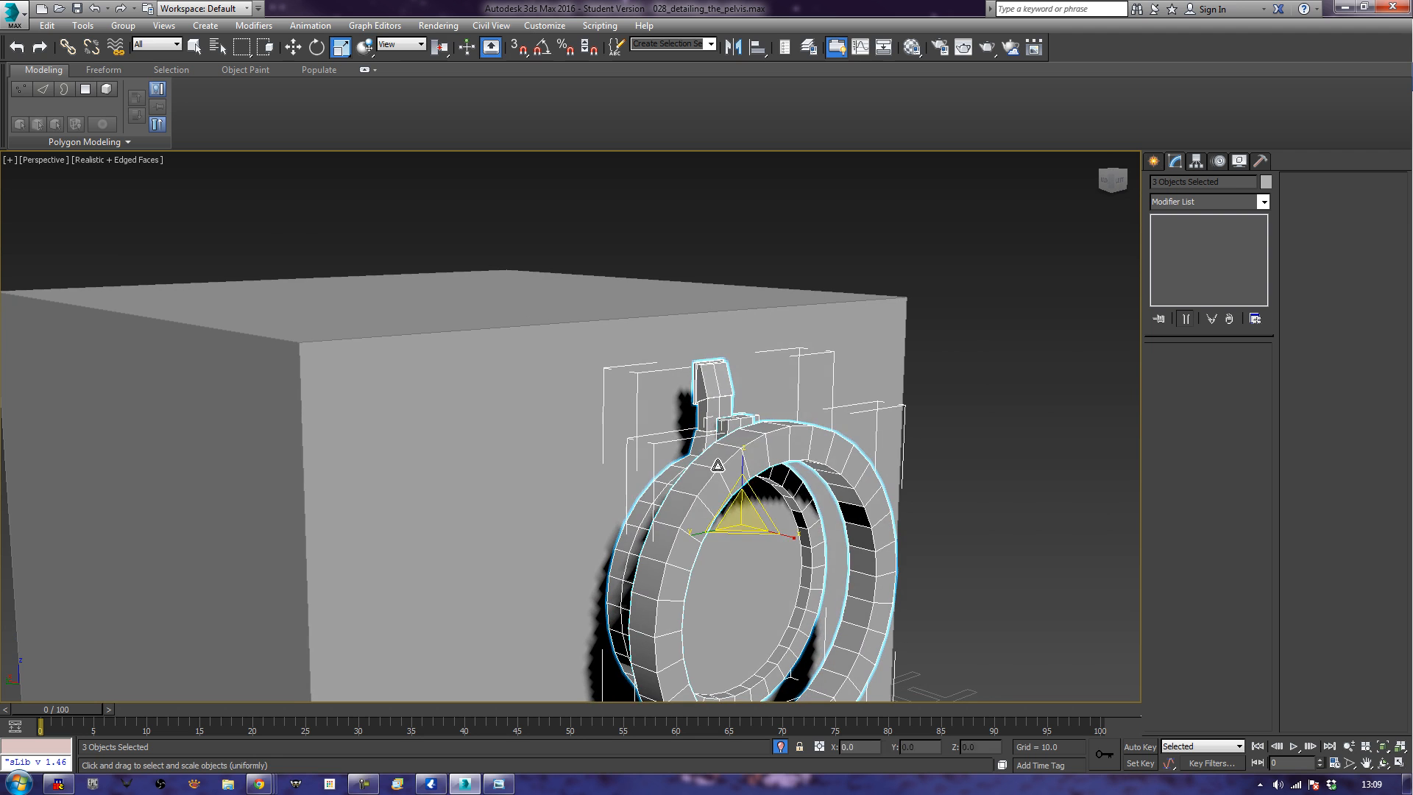
right_click(718, 465)
click(1070, 414)
alt+middle_drag(896, 424, 890, 457)
click(977, 396)
Extrude the short post's two outward-facing side polygons across the full width of the outer ring to form a horizontal arm.
scroll(793, 435, up, 3)
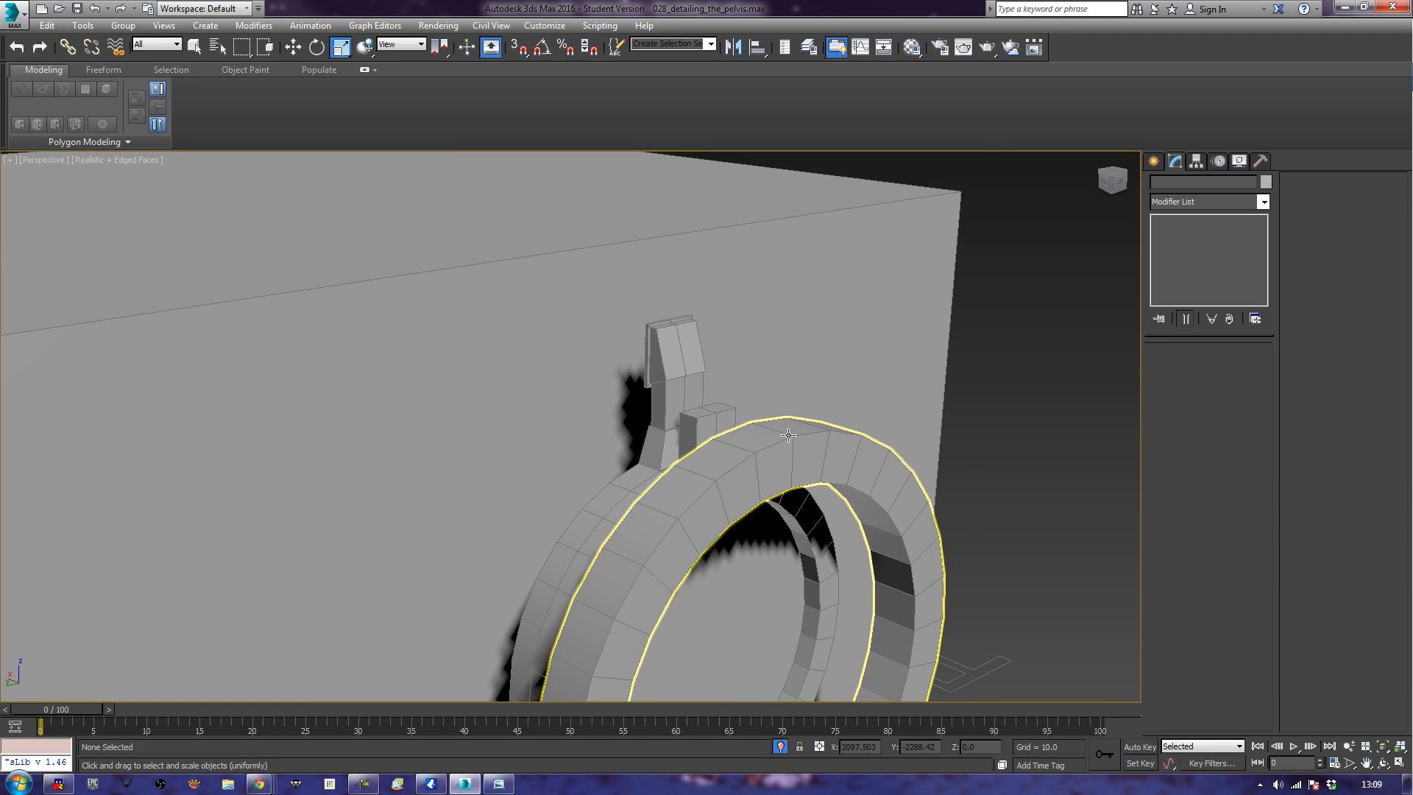
click(704, 426)
alt+middle_drag(704, 427, 779, 458)
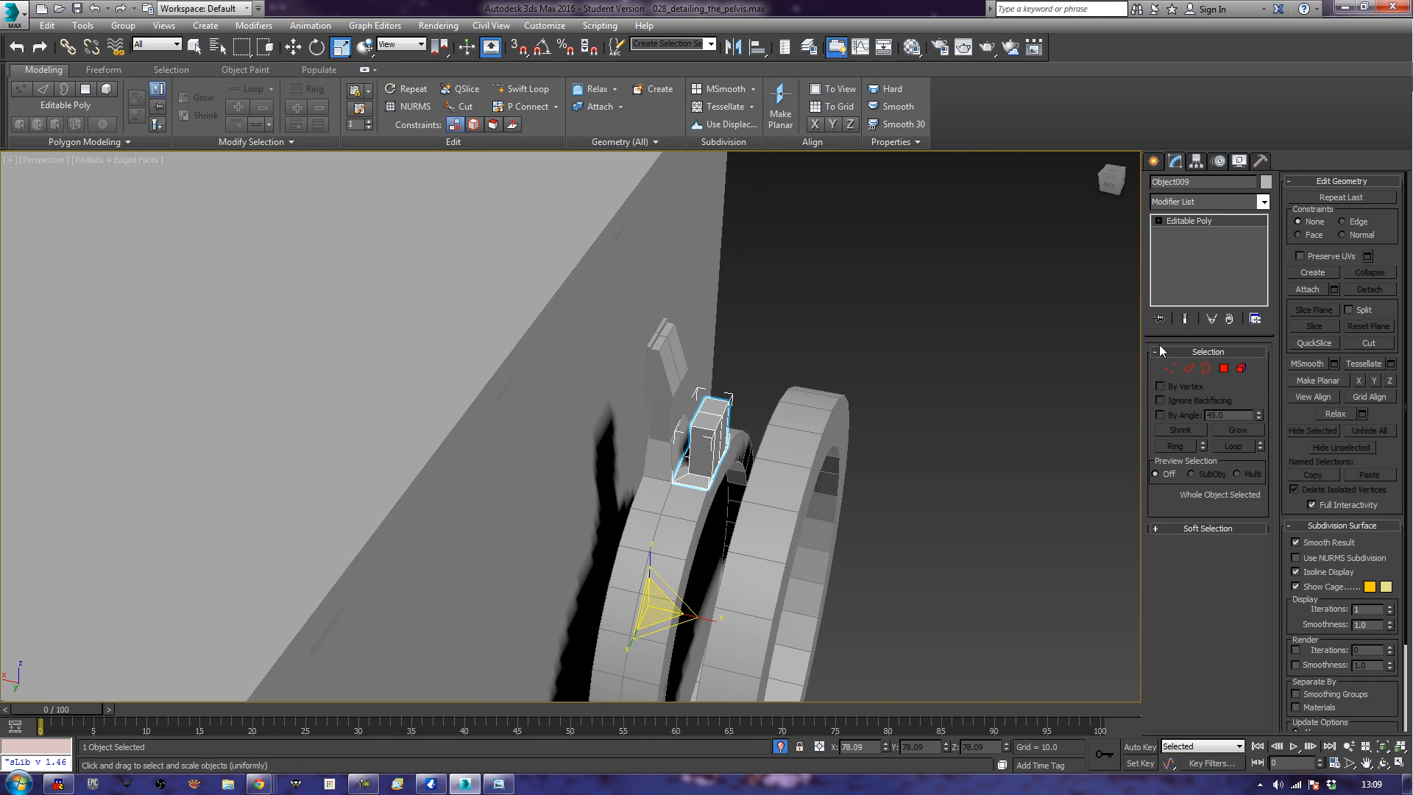
click(1223, 368)
alt+middle_drag(718, 446, 719, 434)
click(716, 441)
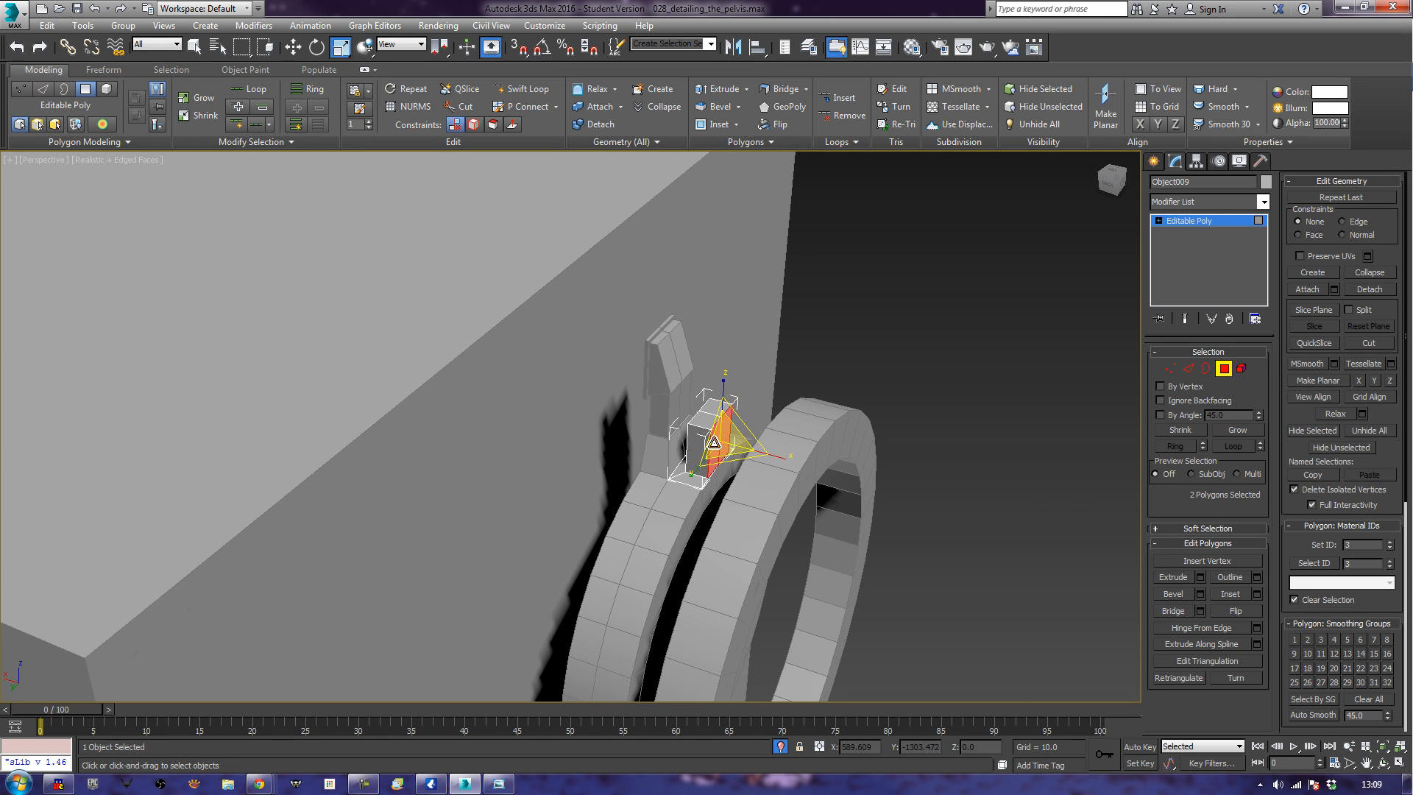
click(1185, 577)
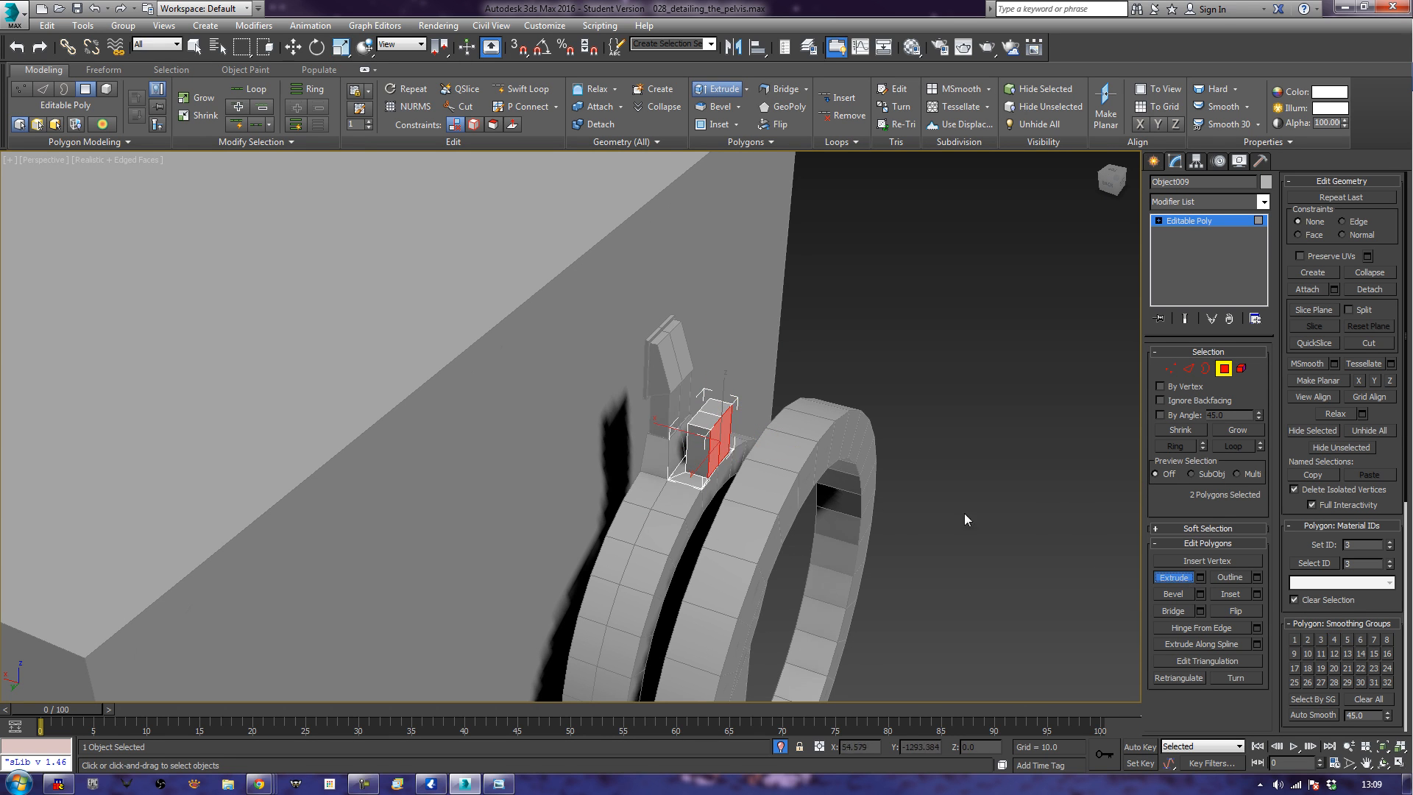
drag(721, 447, 836, 171)
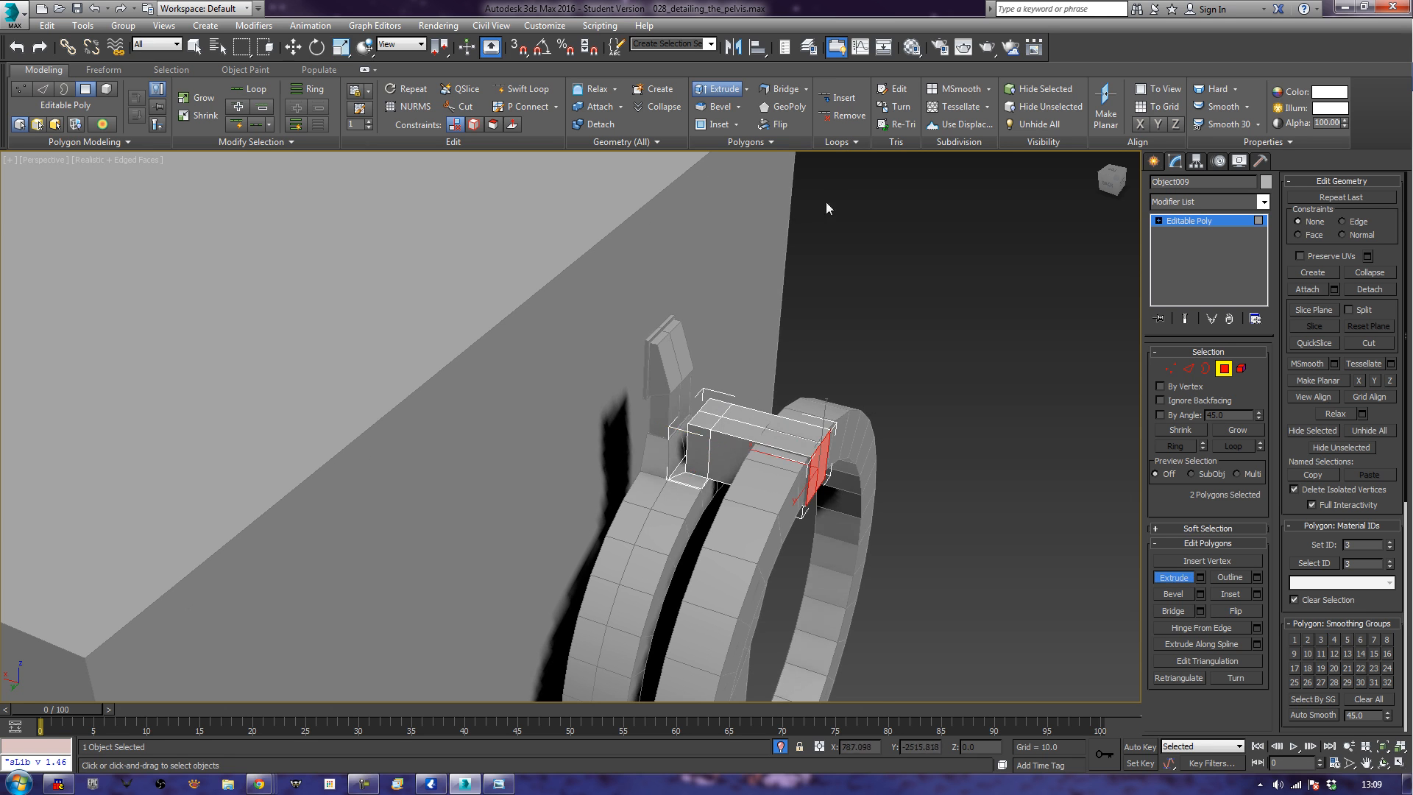
alt+middle_drag(959, 459, 815, 437)
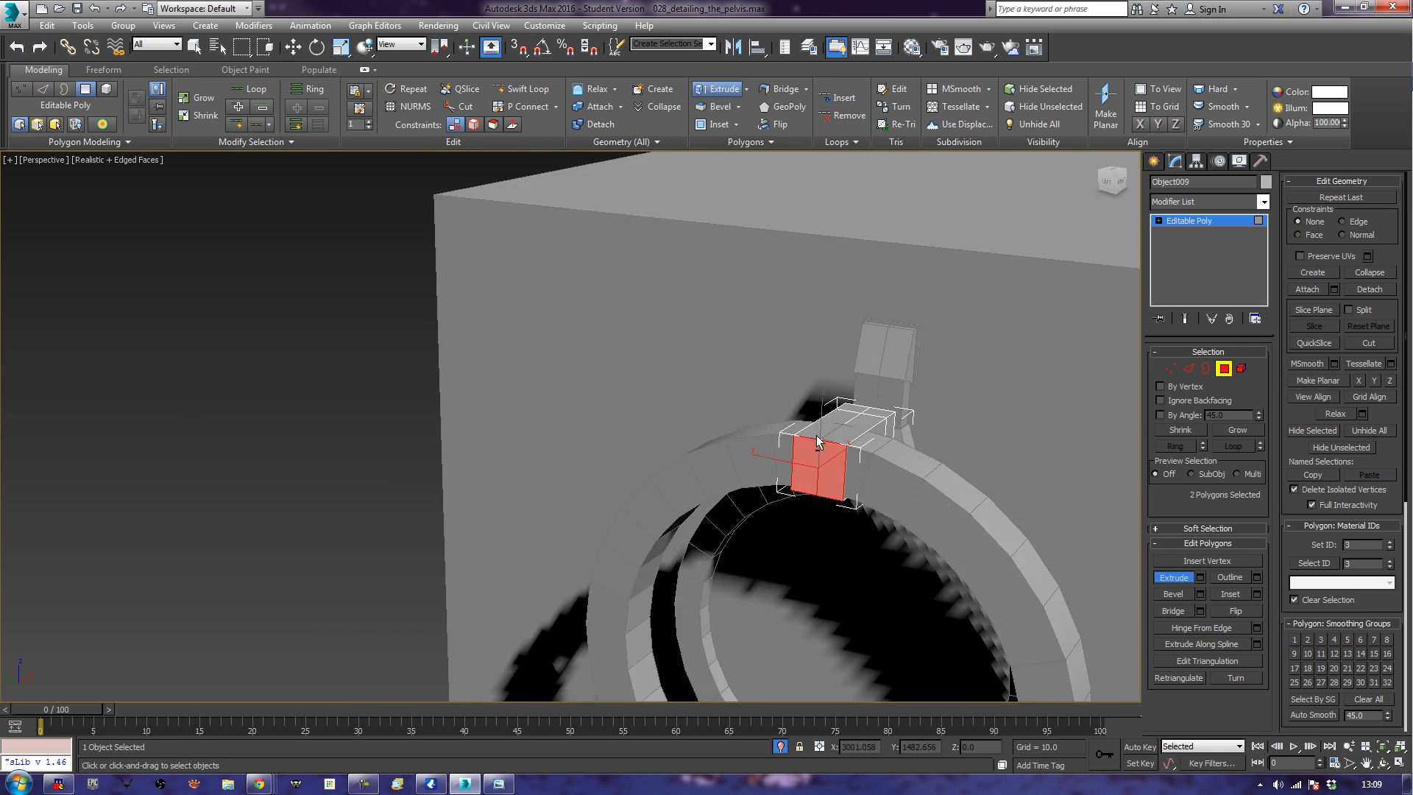
Select the arm's four top polygons and raise them about 1.5 units along the Z axis, above the outer ring's surface.
scroll(815, 436, up, 2)
click(848, 422)
ctrl+click(871, 424)
ctrl+click(866, 392)
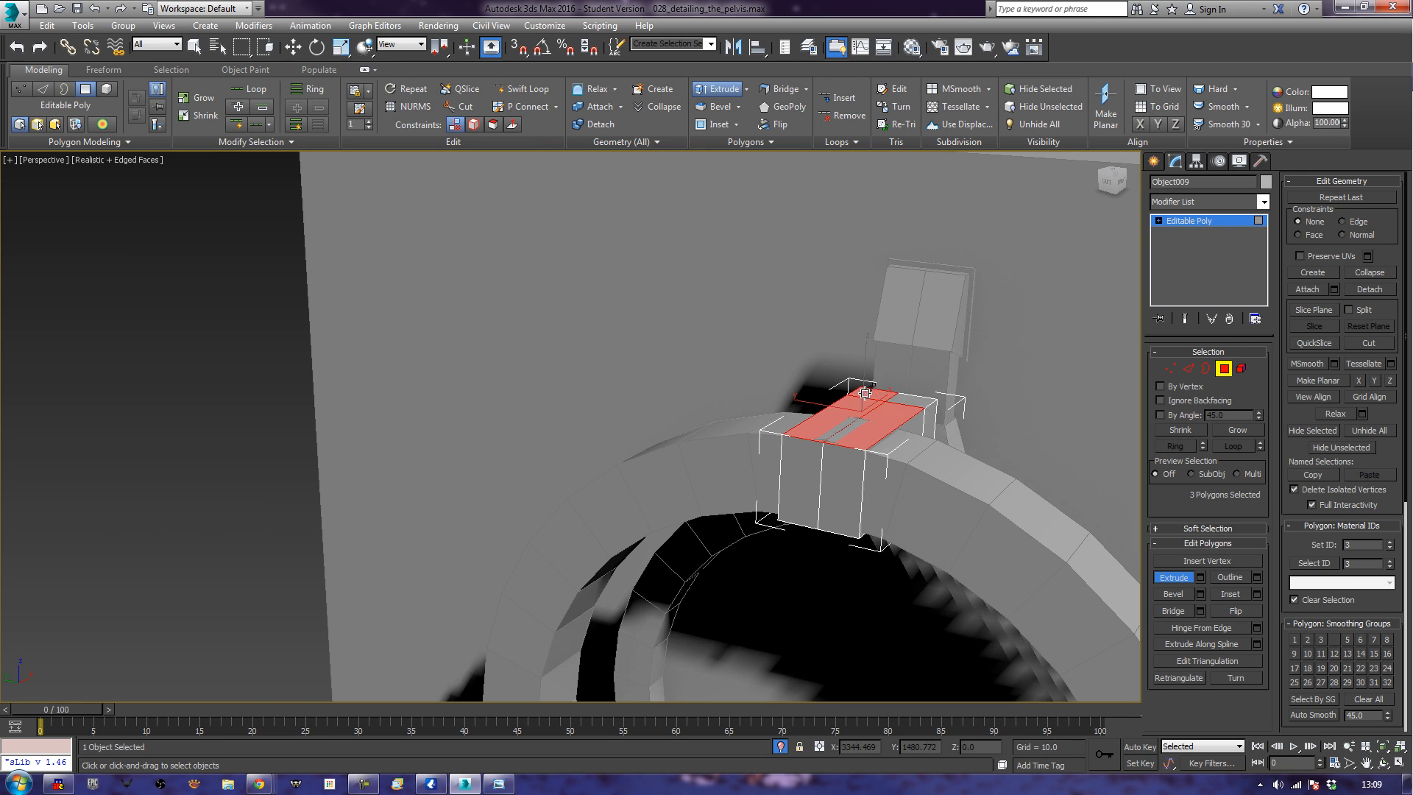
ctrl+click(910, 402)
key(w)
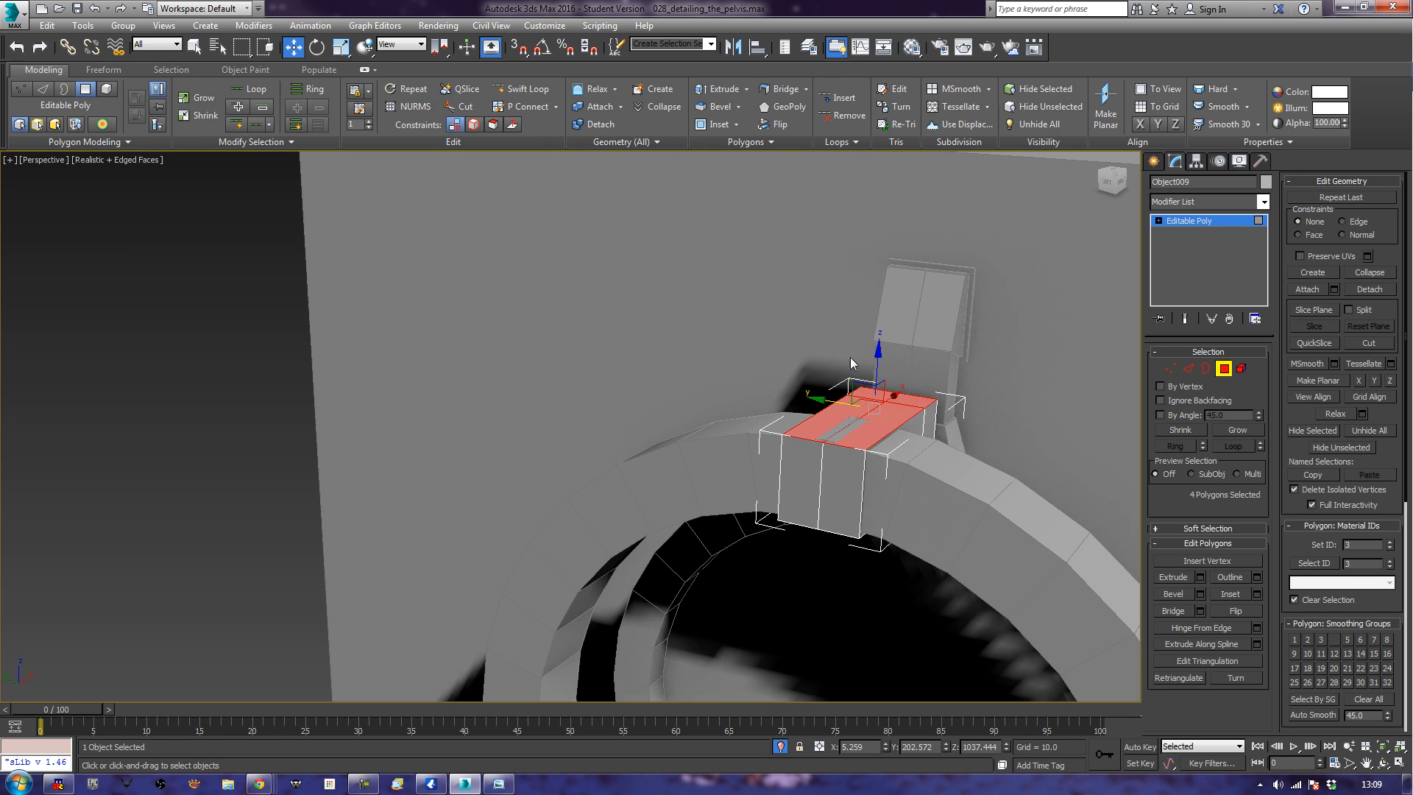
drag(881, 355, 881, 351)
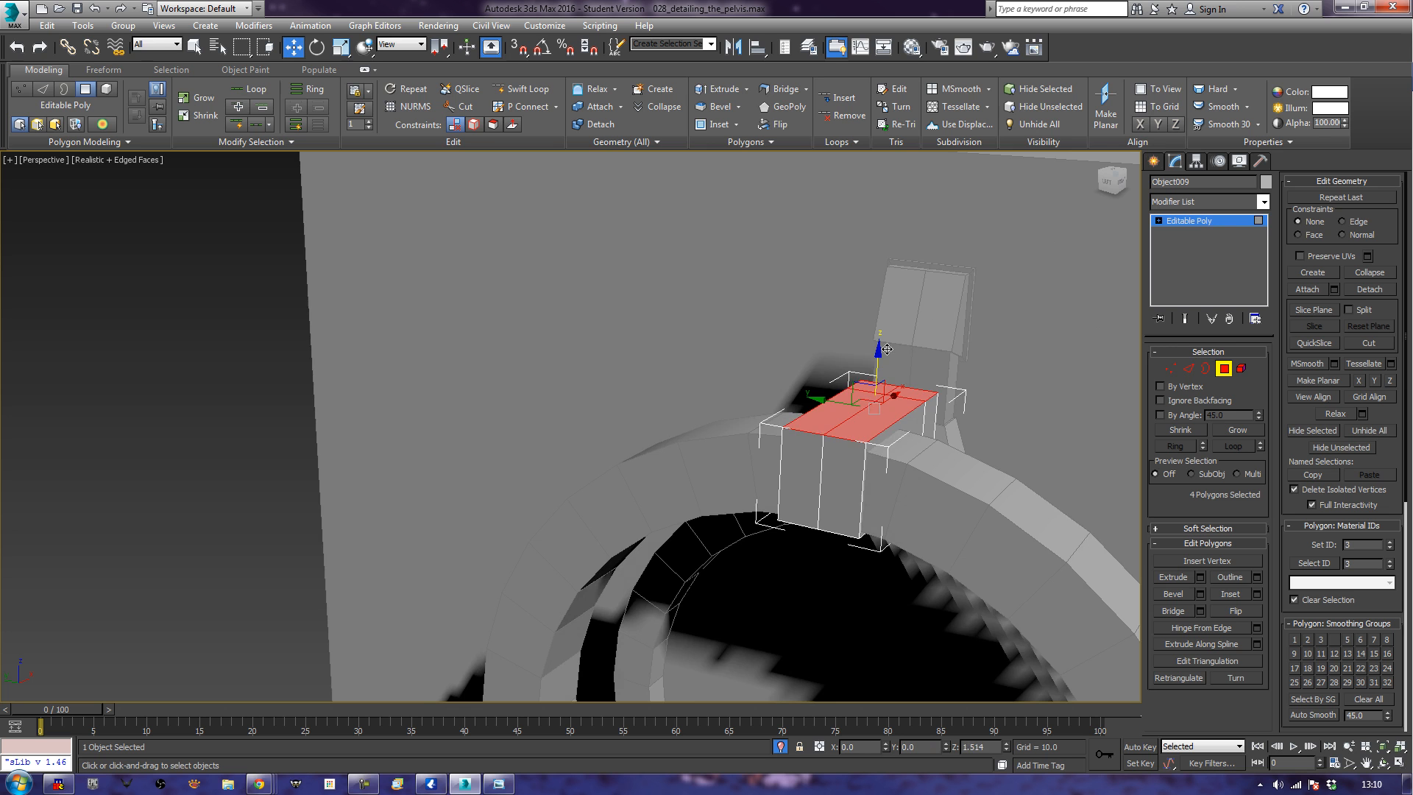
Move the two crosswise edges on the arm's top, above the post's outer side, along X towards the outer ring.
alt+middle_drag(774, 581, 682, 574)
scroll(860, 497, up, 3)
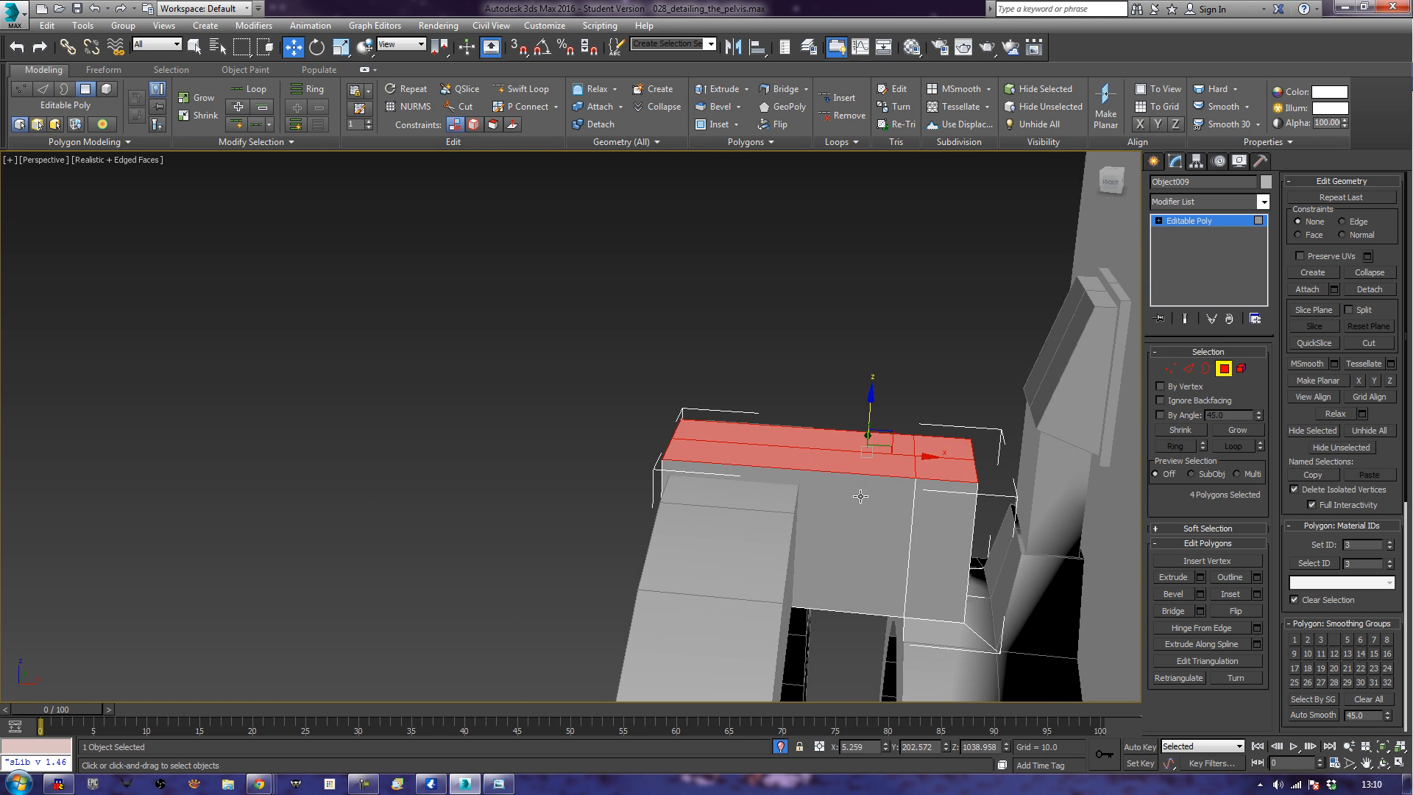
click(1188, 370)
double_click(915, 470)
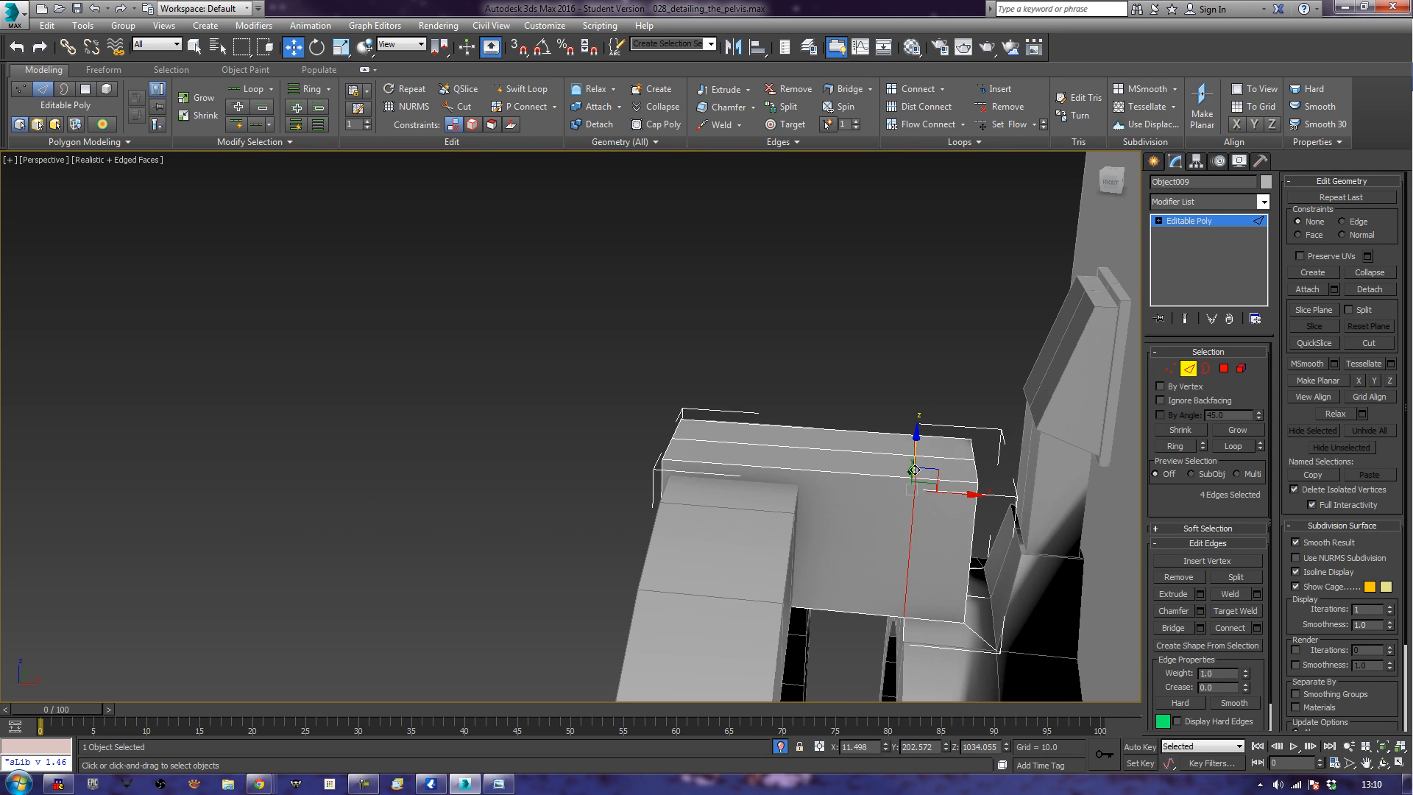
click(920, 435)
click(915, 441)
ctrl+click(914, 469)
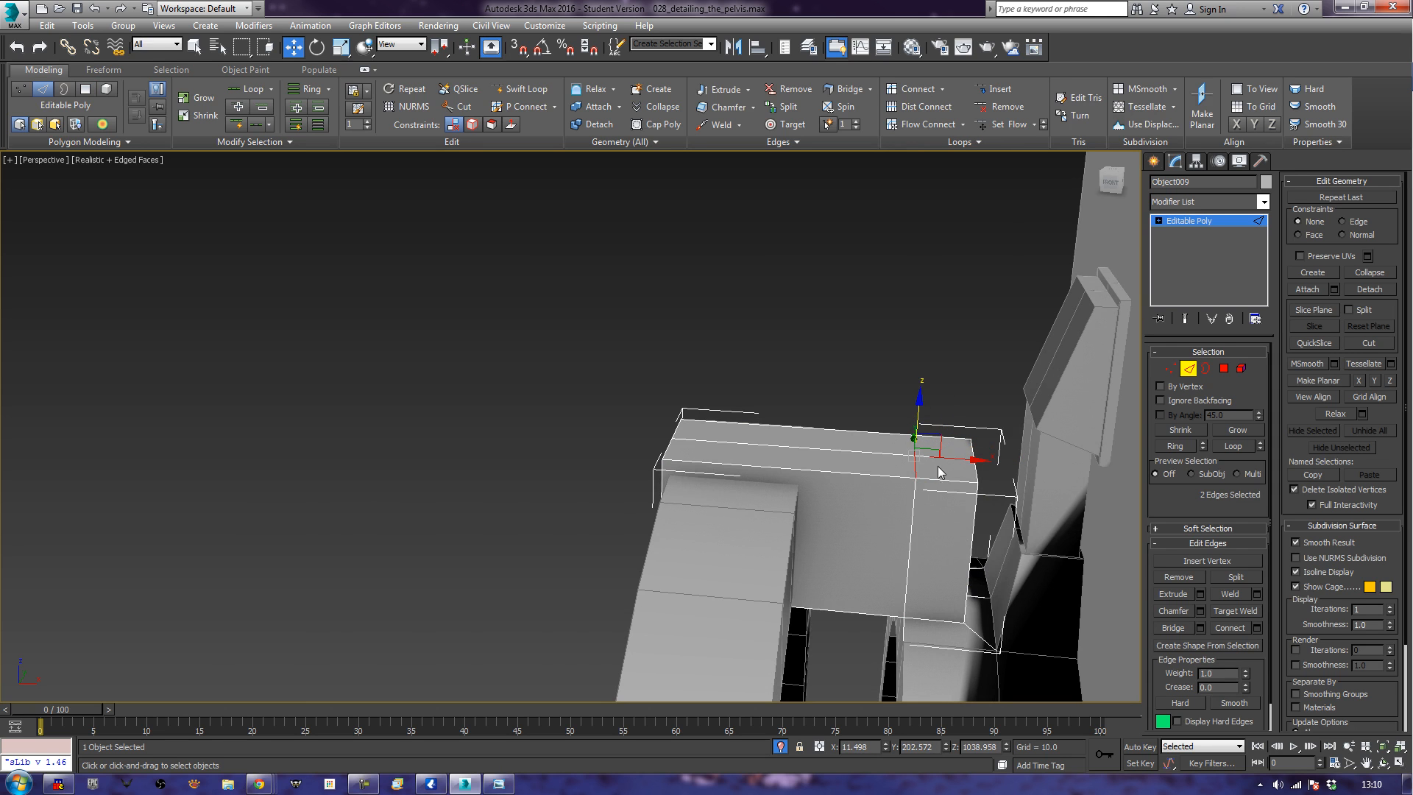
drag(955, 460, 857, 462)
Move the two top edges at the arm's inner end about 14 units along X towards the outer ring to slope the post.
click(973, 449)
ctrl+click(976, 471)
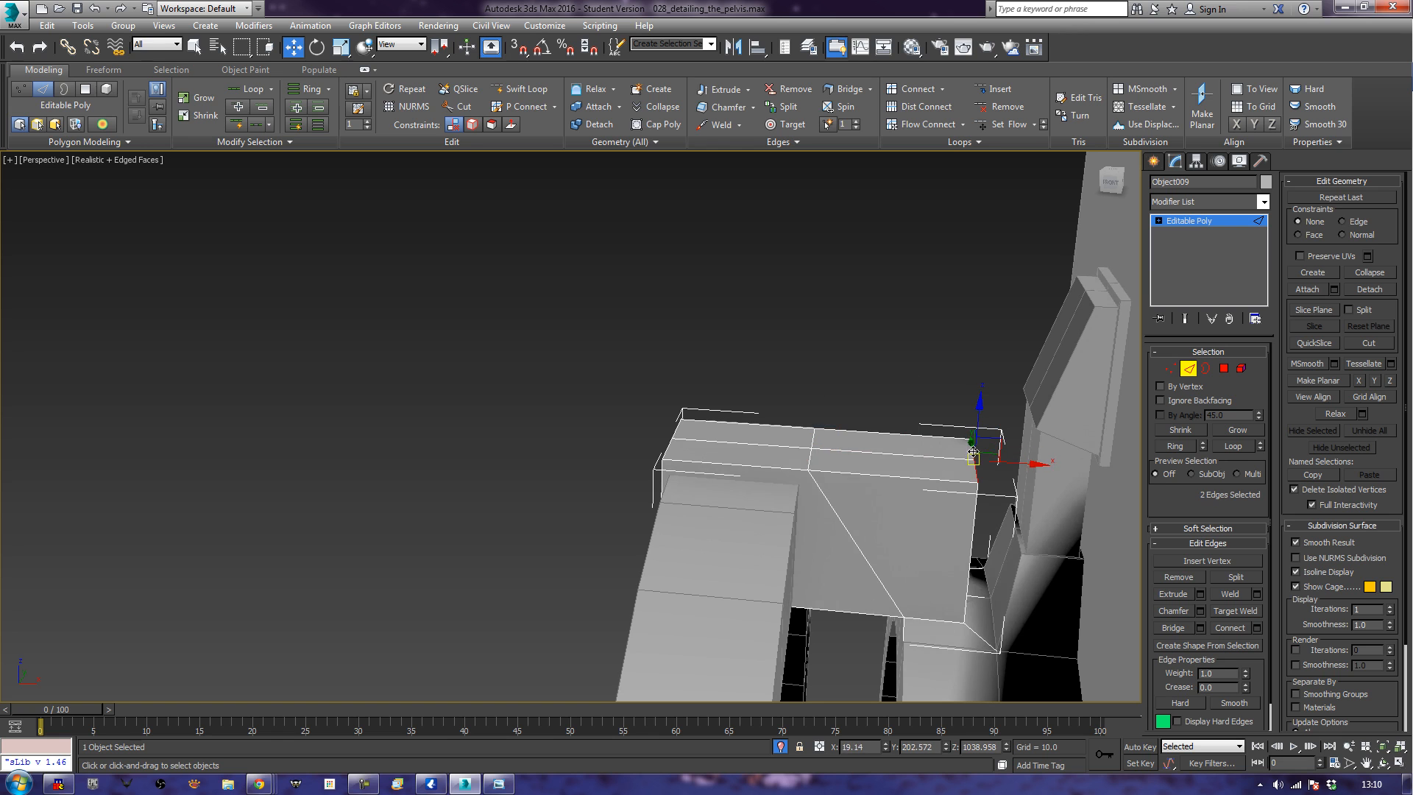
drag(1007, 458, 911, 460)
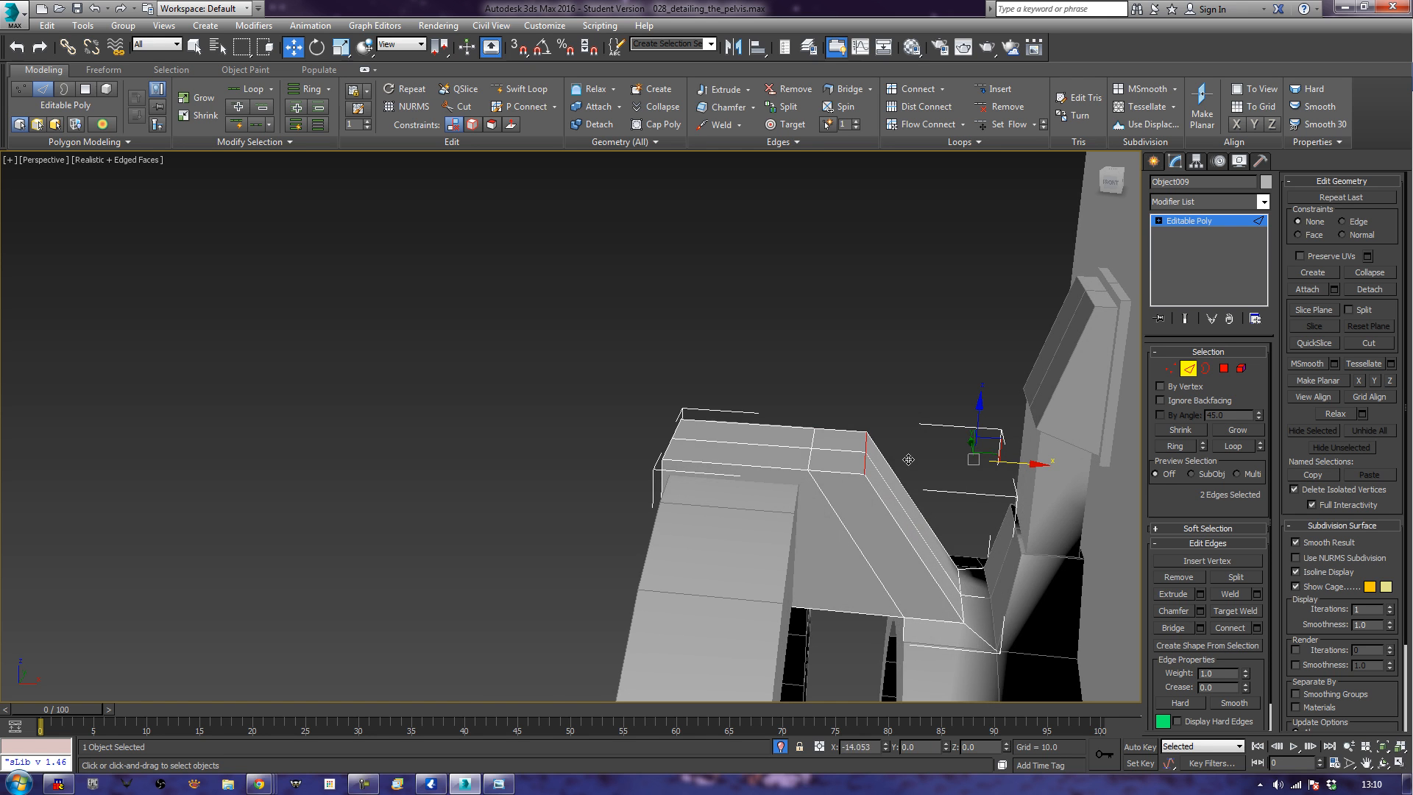
click(397, 355)
Select the two edges at the arm's upper bend and chamfer them three times in succession to round the bend smoothly.
alt+middle_drag(398, 355, 690, 476)
alt+middle_drag(860, 496, 872, 505)
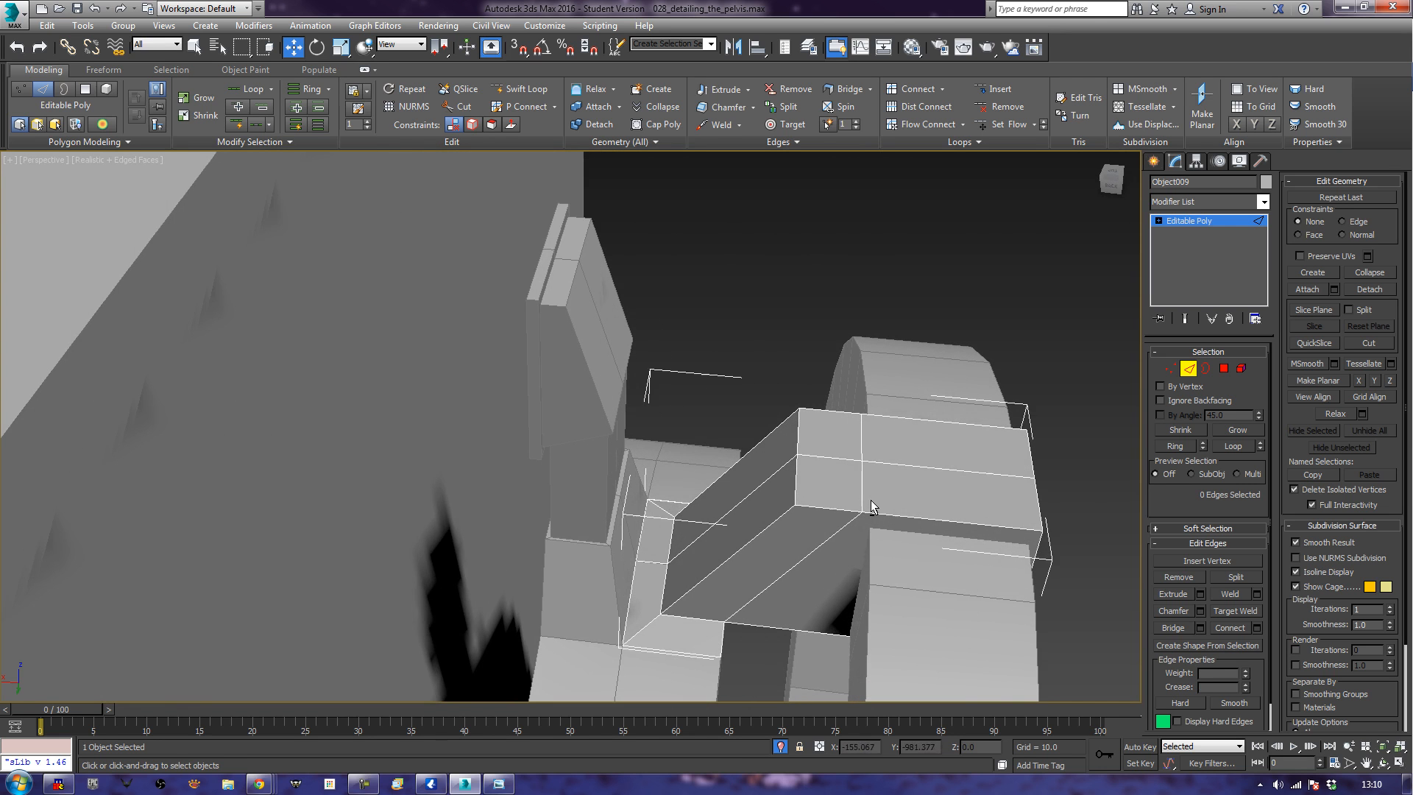
click(796, 444)
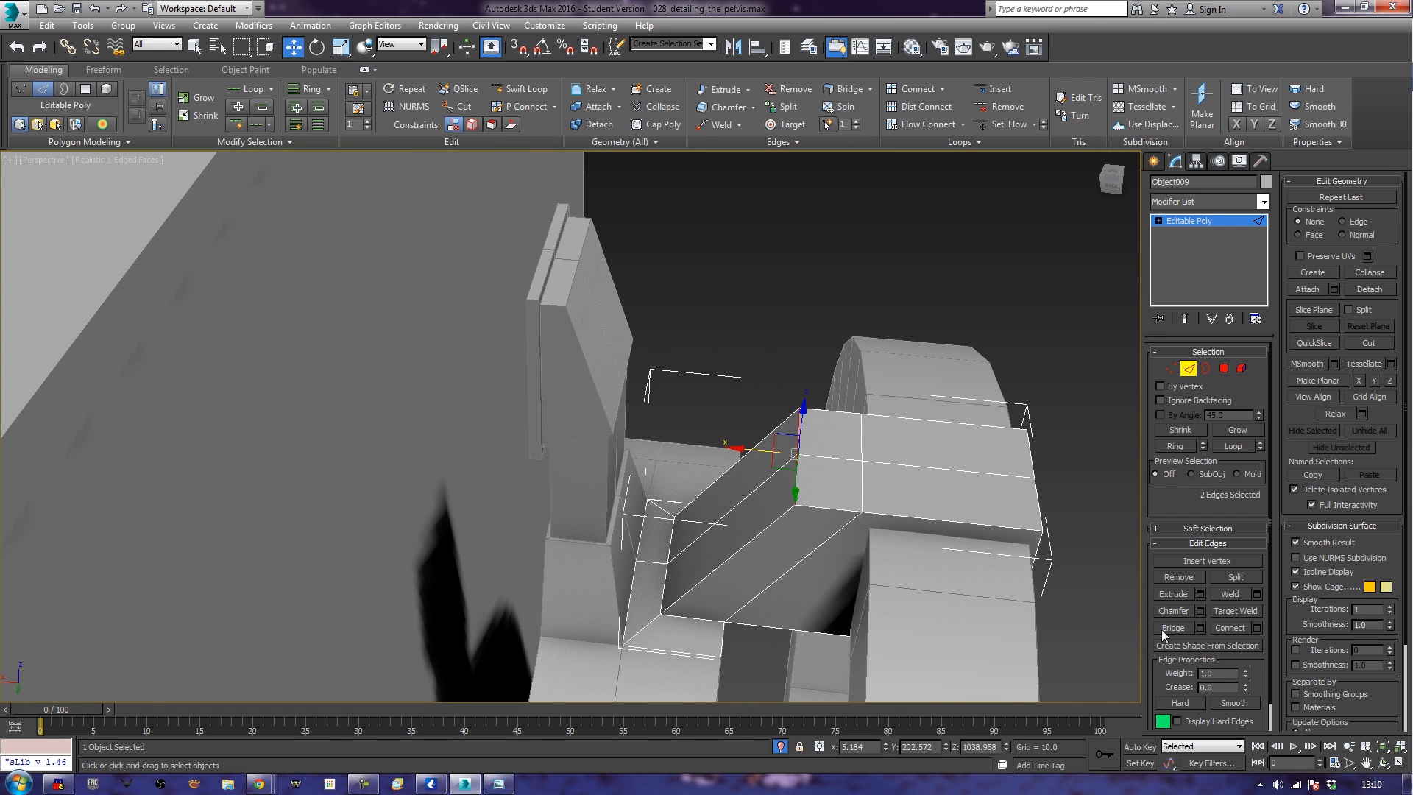
click(1176, 612)
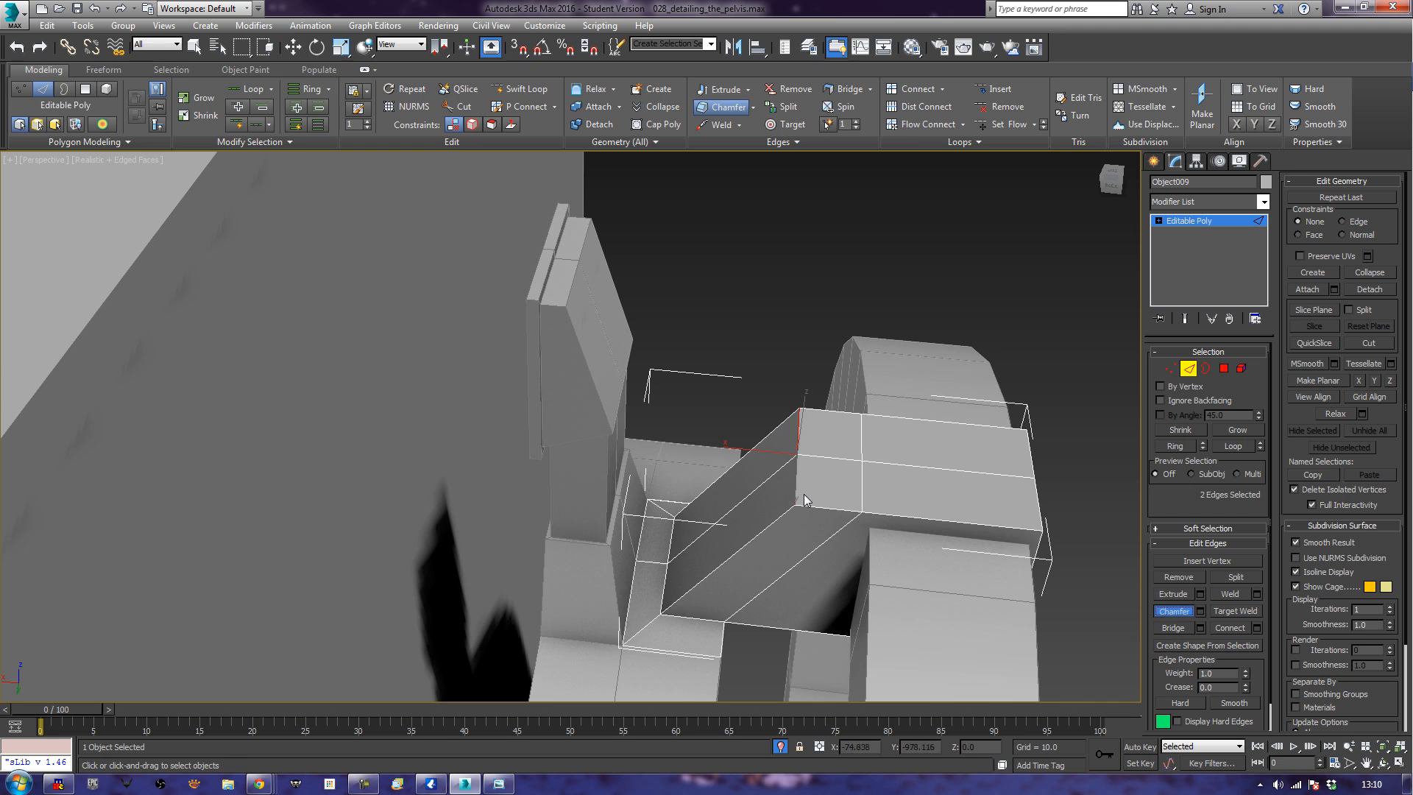
drag(805, 495, 809, 469)
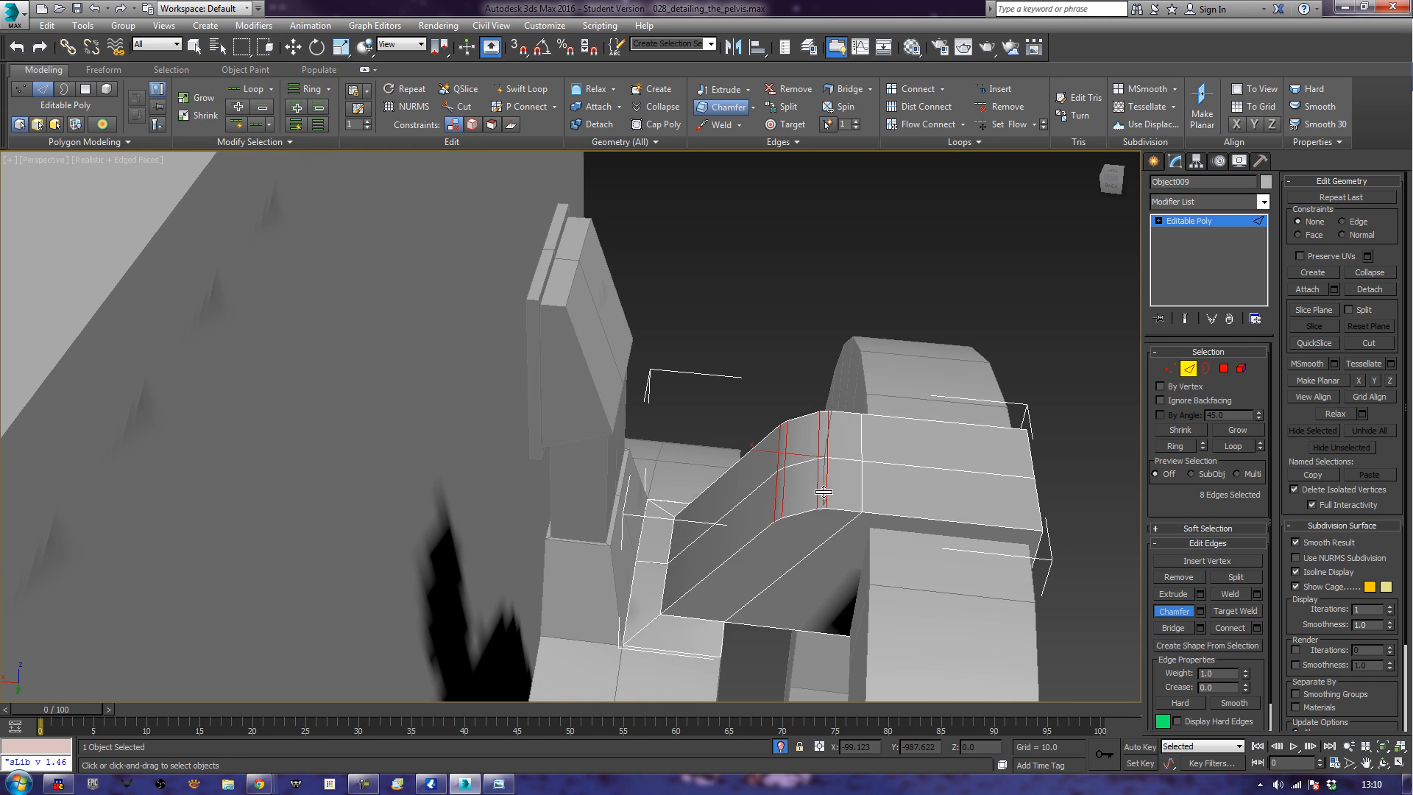
drag(821, 493, 829, 487)
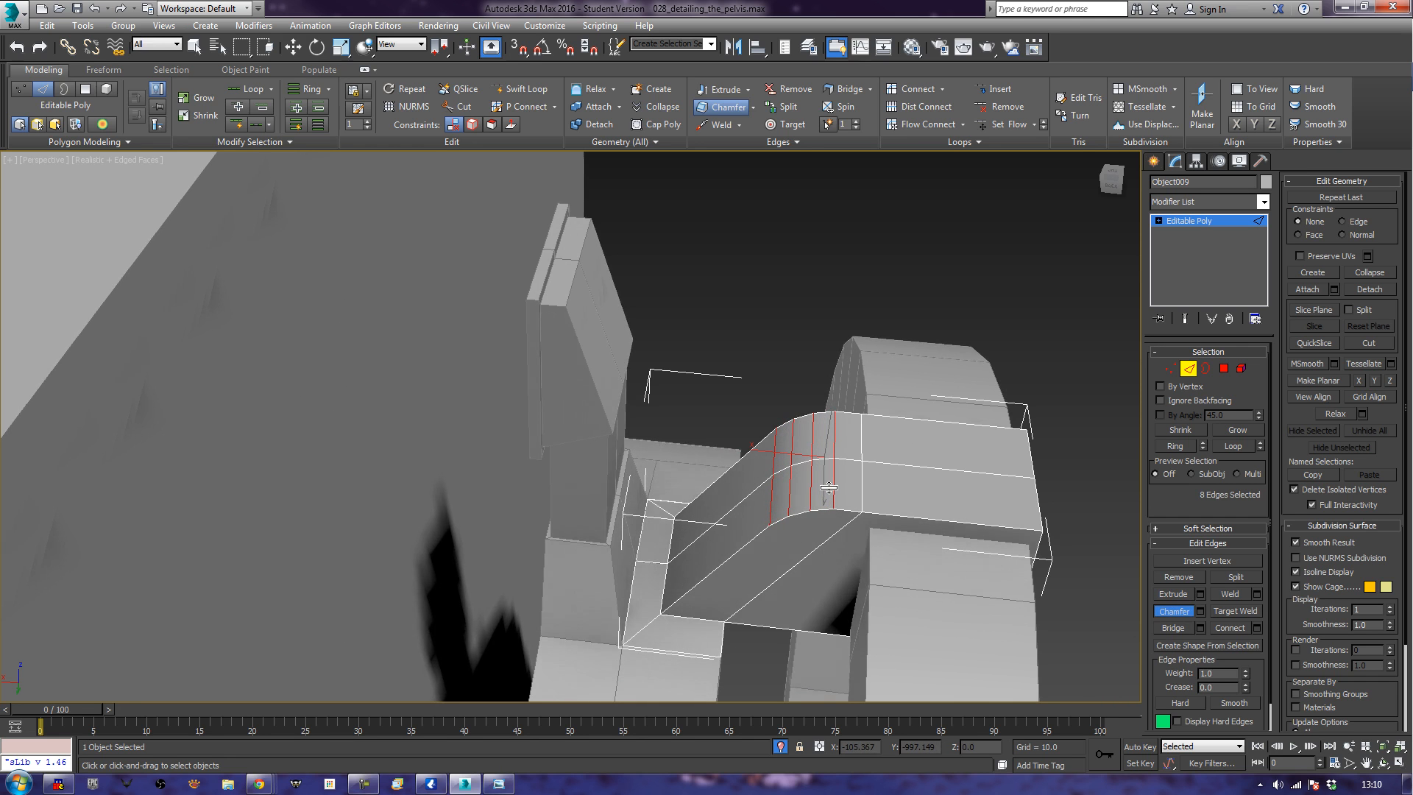
drag(835, 492, 840, 488)
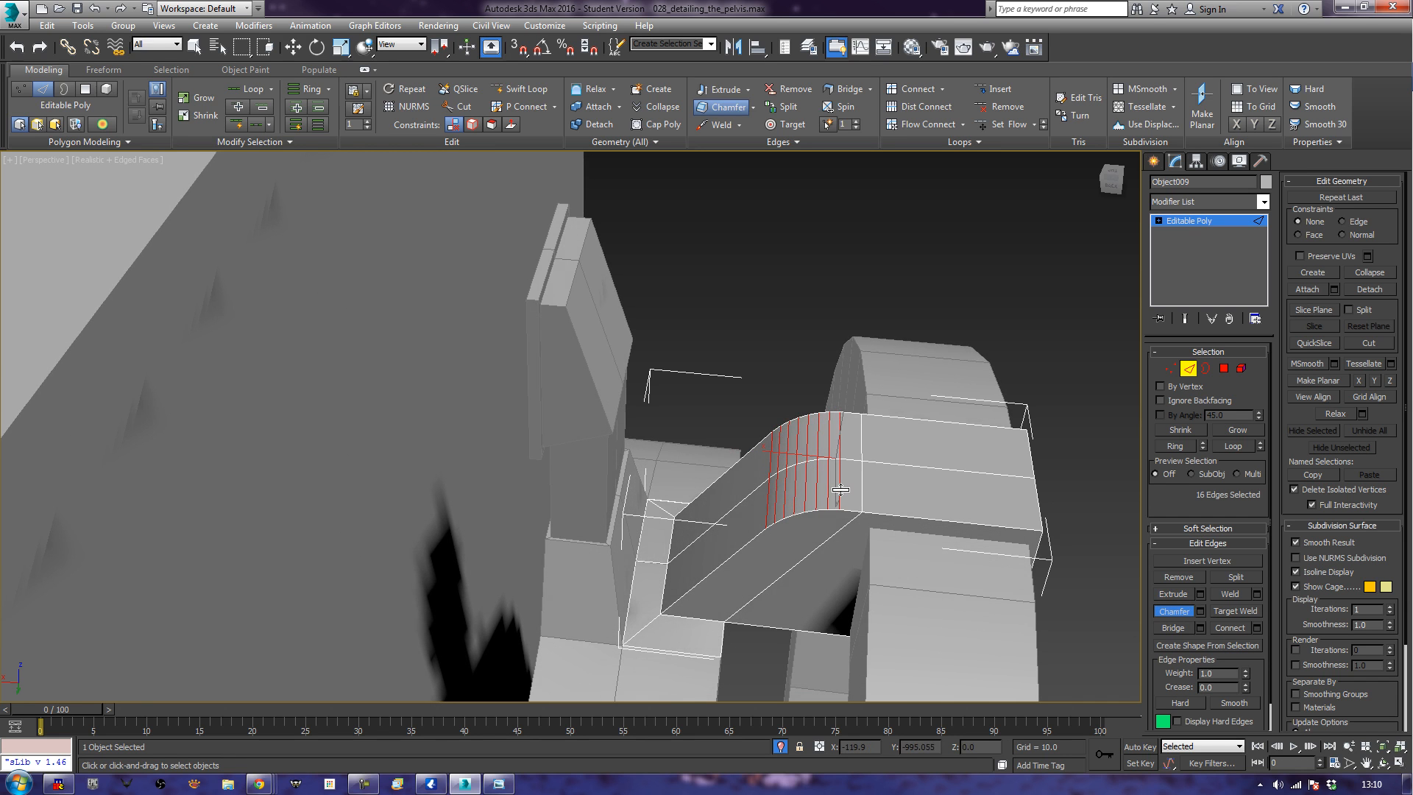
click(937, 318)
scroll(938, 324, down, 3)
alt+middle_drag(941, 331, 986, 406)
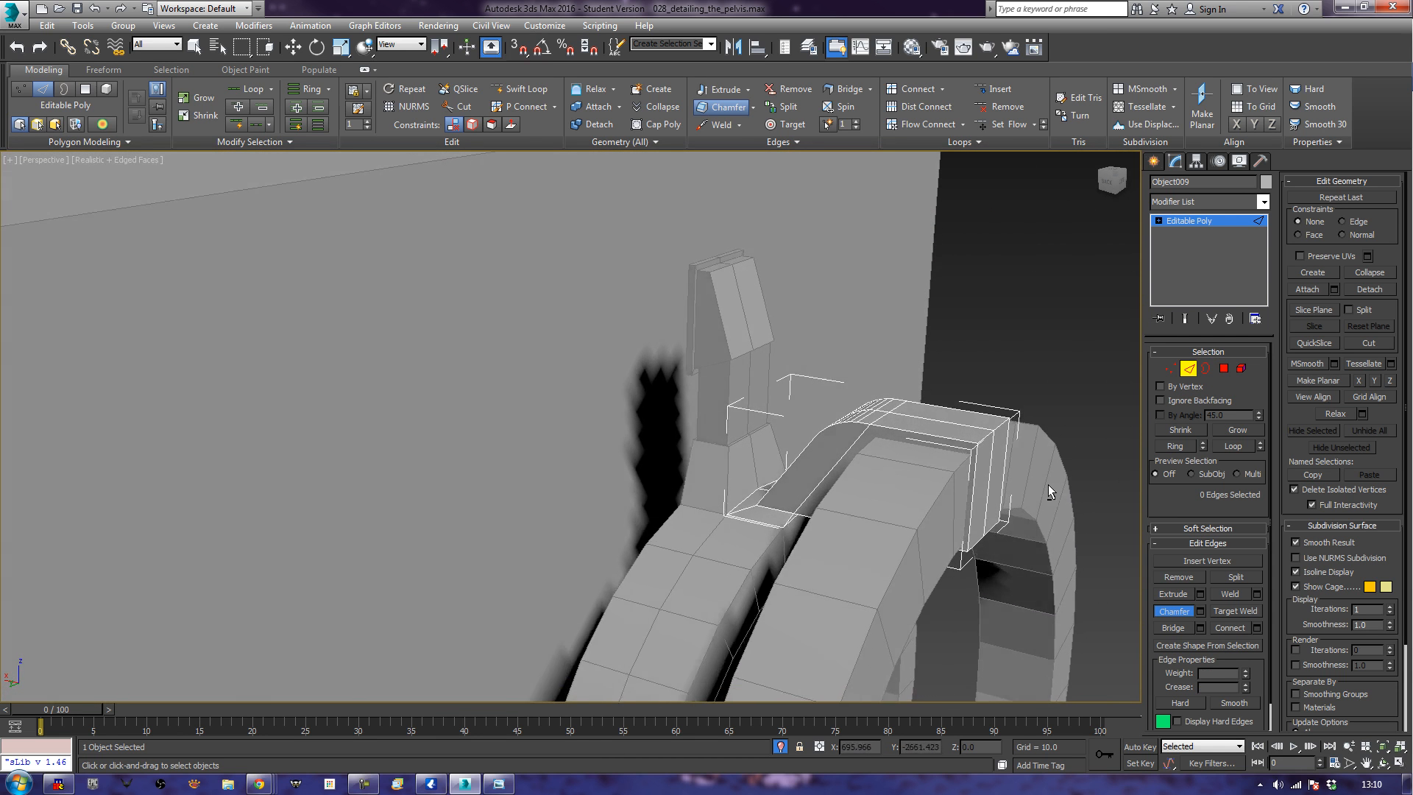
Select the two polygons on the arm's outer end face and scale them along the X axis to flatten the face.
scroll(1049, 484, up, 3)
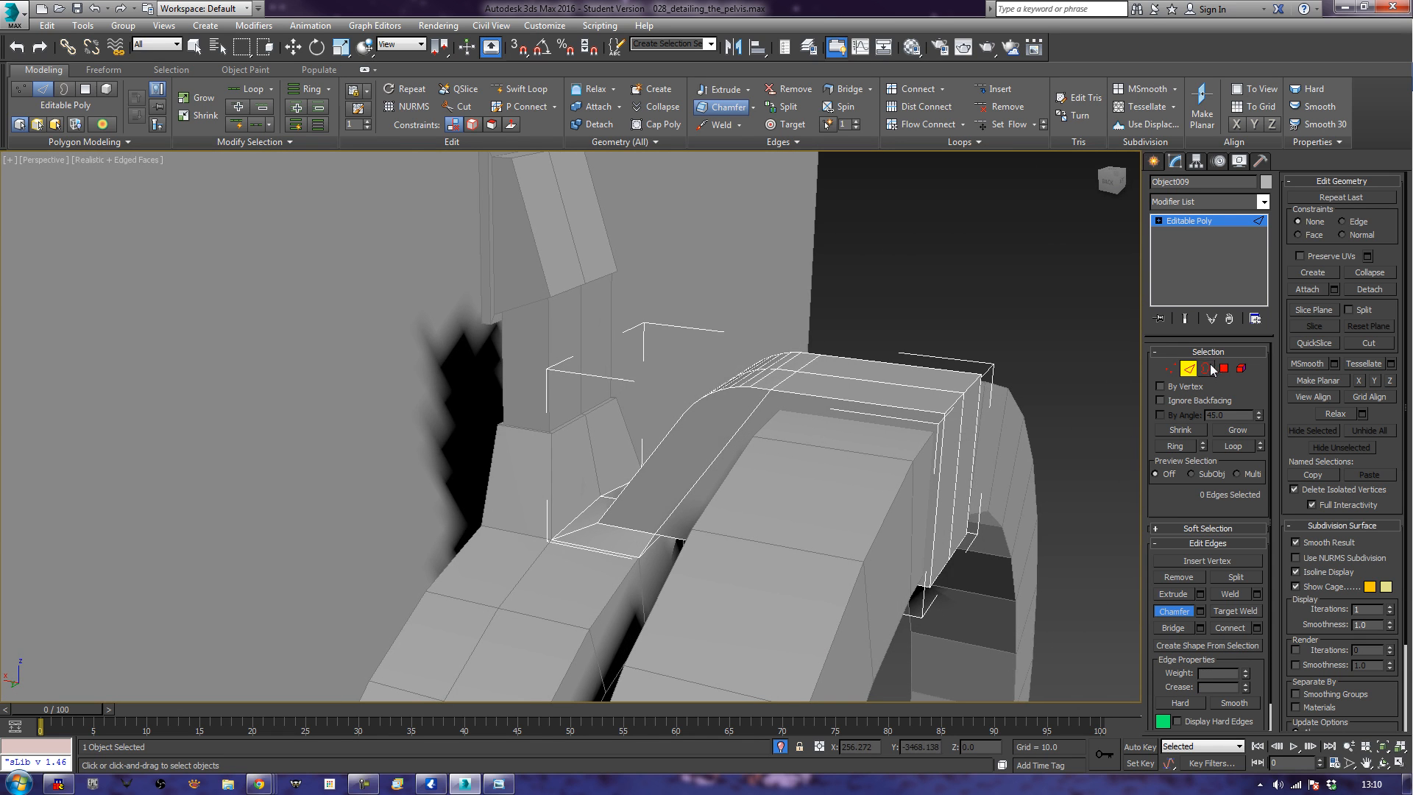
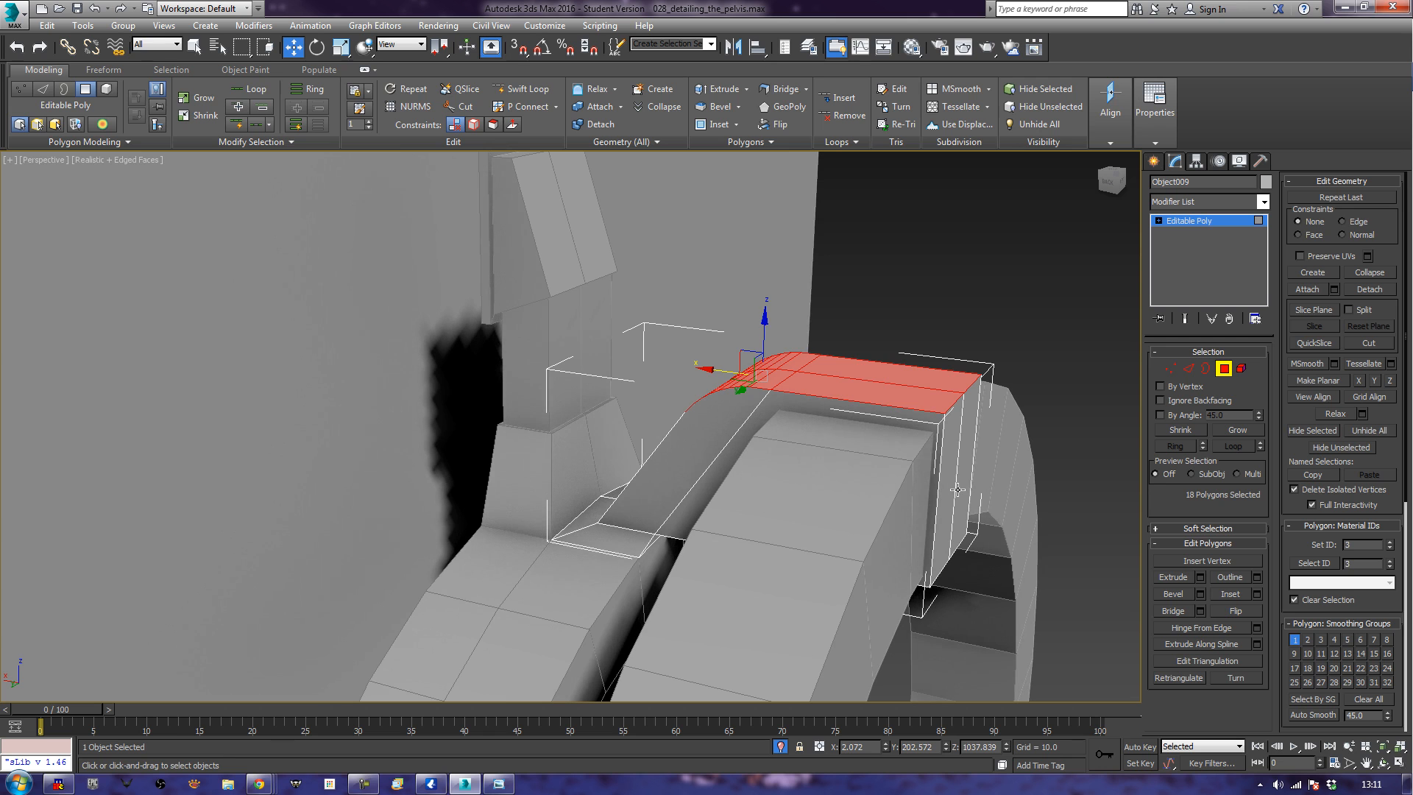
click(972, 431)
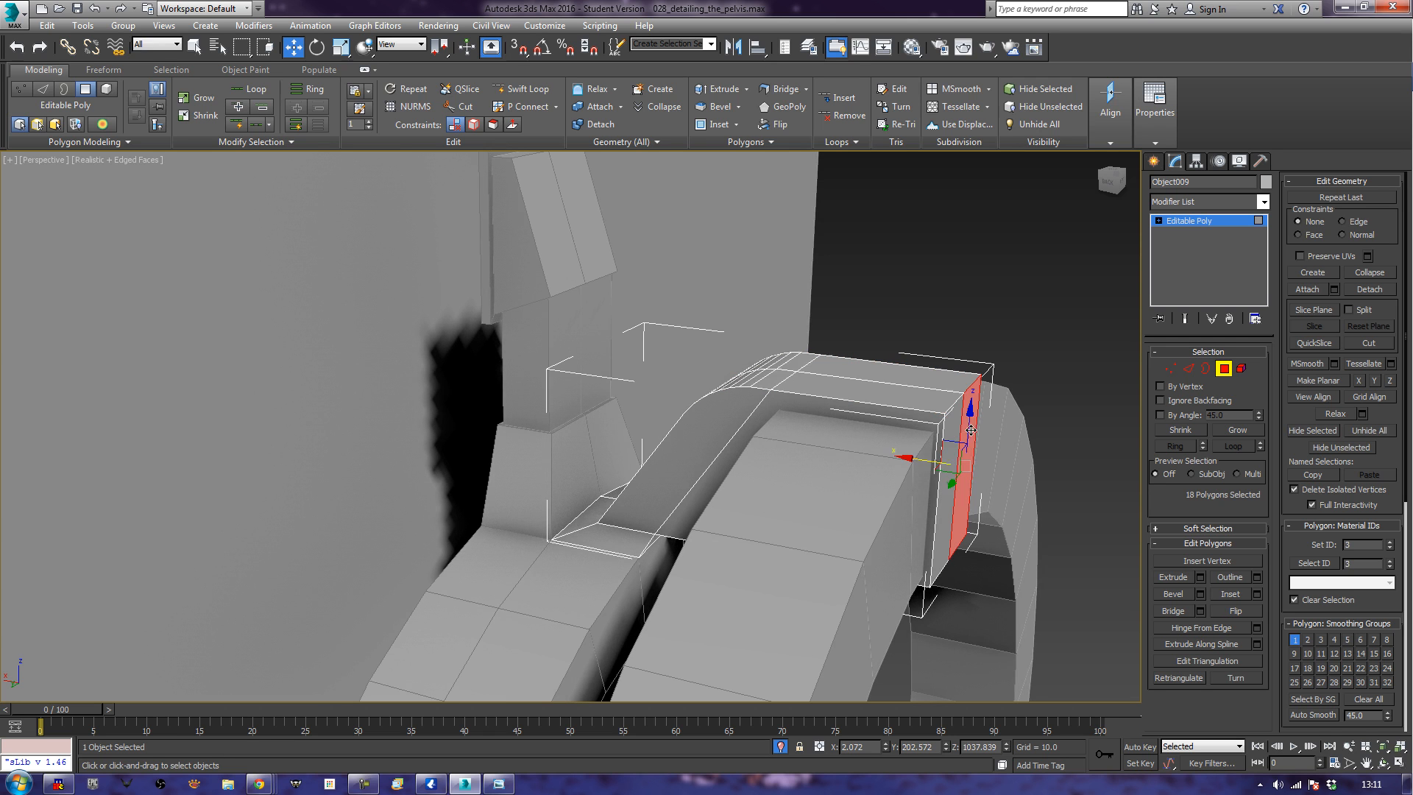
ctrl+click(943, 504)
key(e)
key(r)
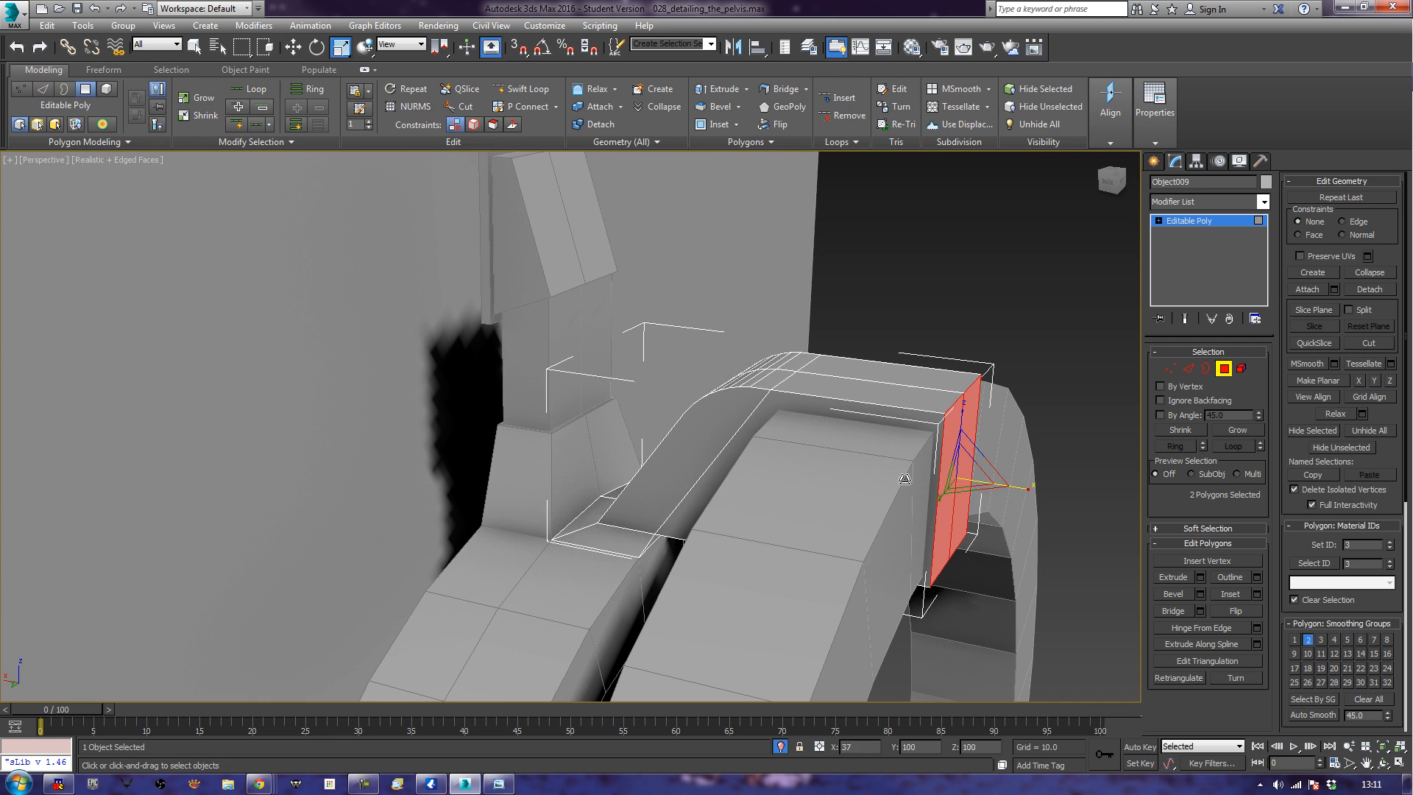
click(1225, 371)
Clone the outer ring as a larger concentric copy by scaling it in the YZ plane, and start polygon editing on the copy.
alt+middle_drag(1025, 490, 964, 490)
scroll(868, 516, down, 5)
alt+middle_drag(857, 503, 937, 483)
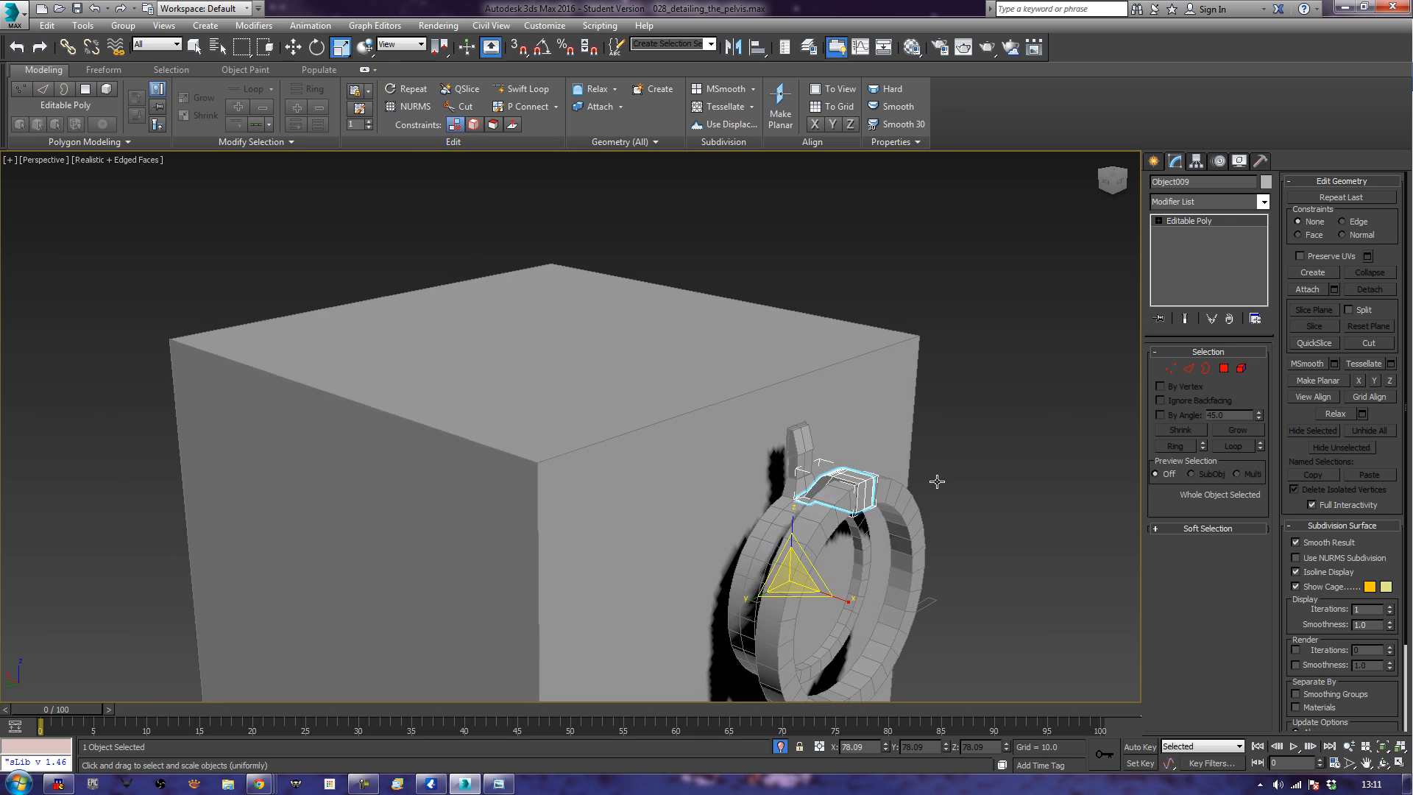
click(916, 535)
alt+middle_drag(917, 535, 956, 527)
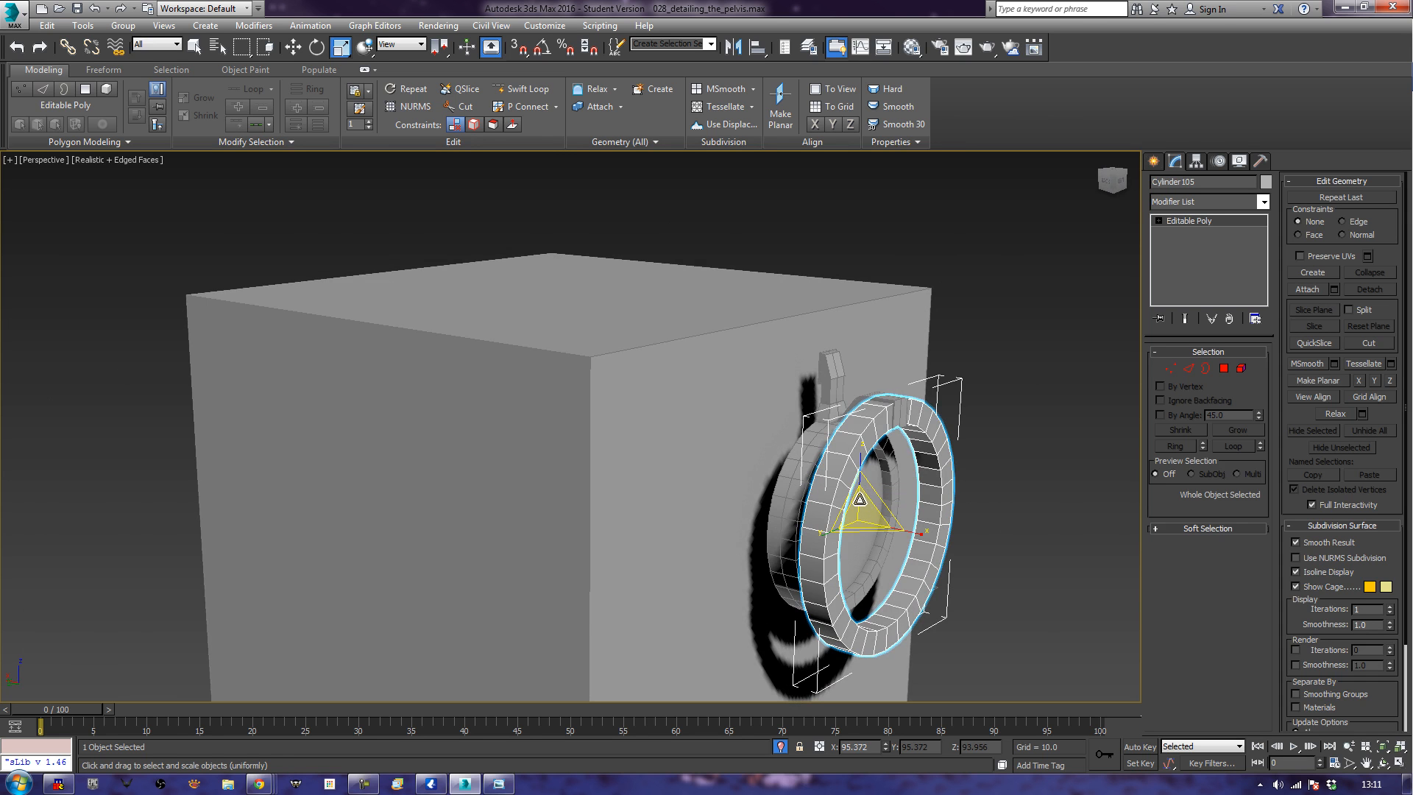
shift+drag(862, 502, 839, 482)
drag(839, 482, 838, 479)
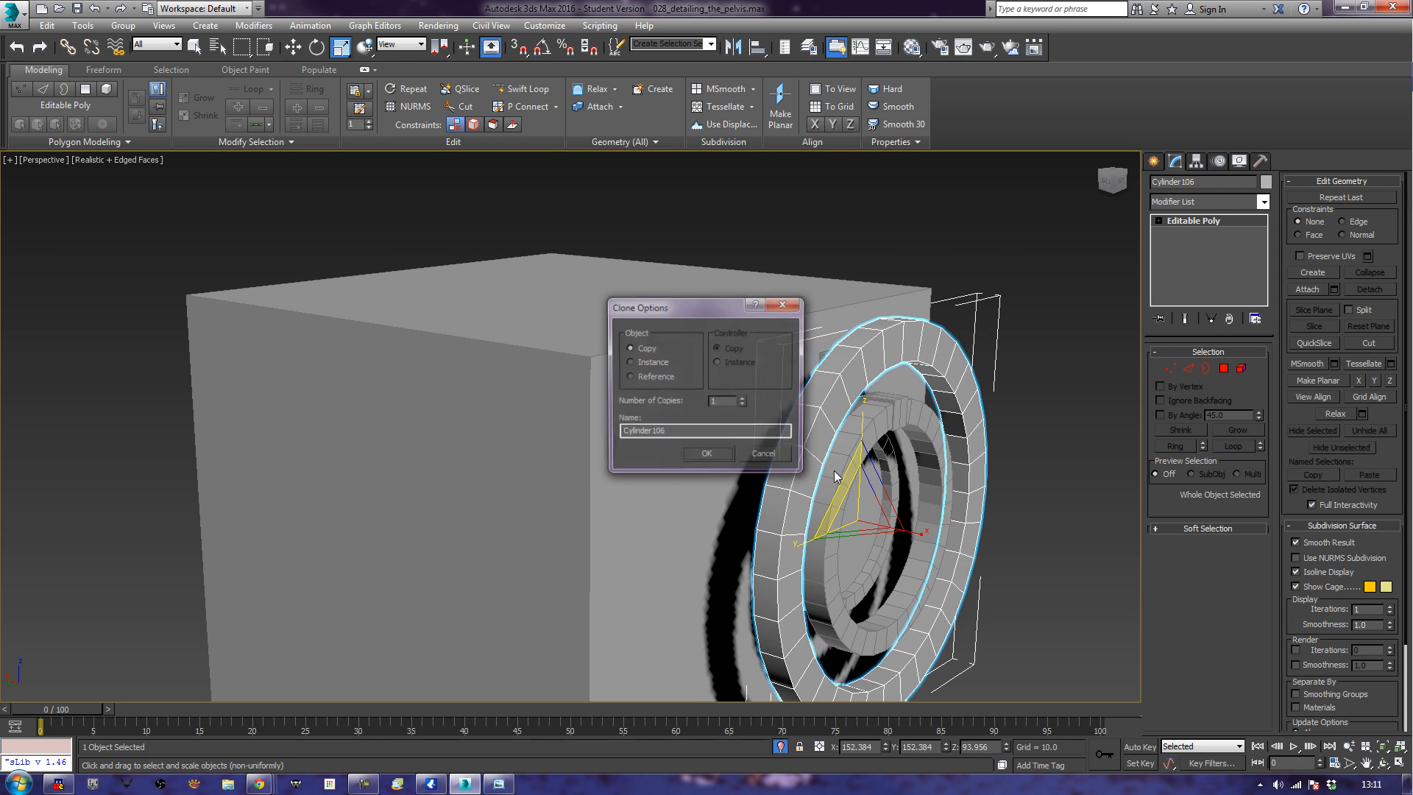
click(706, 456)
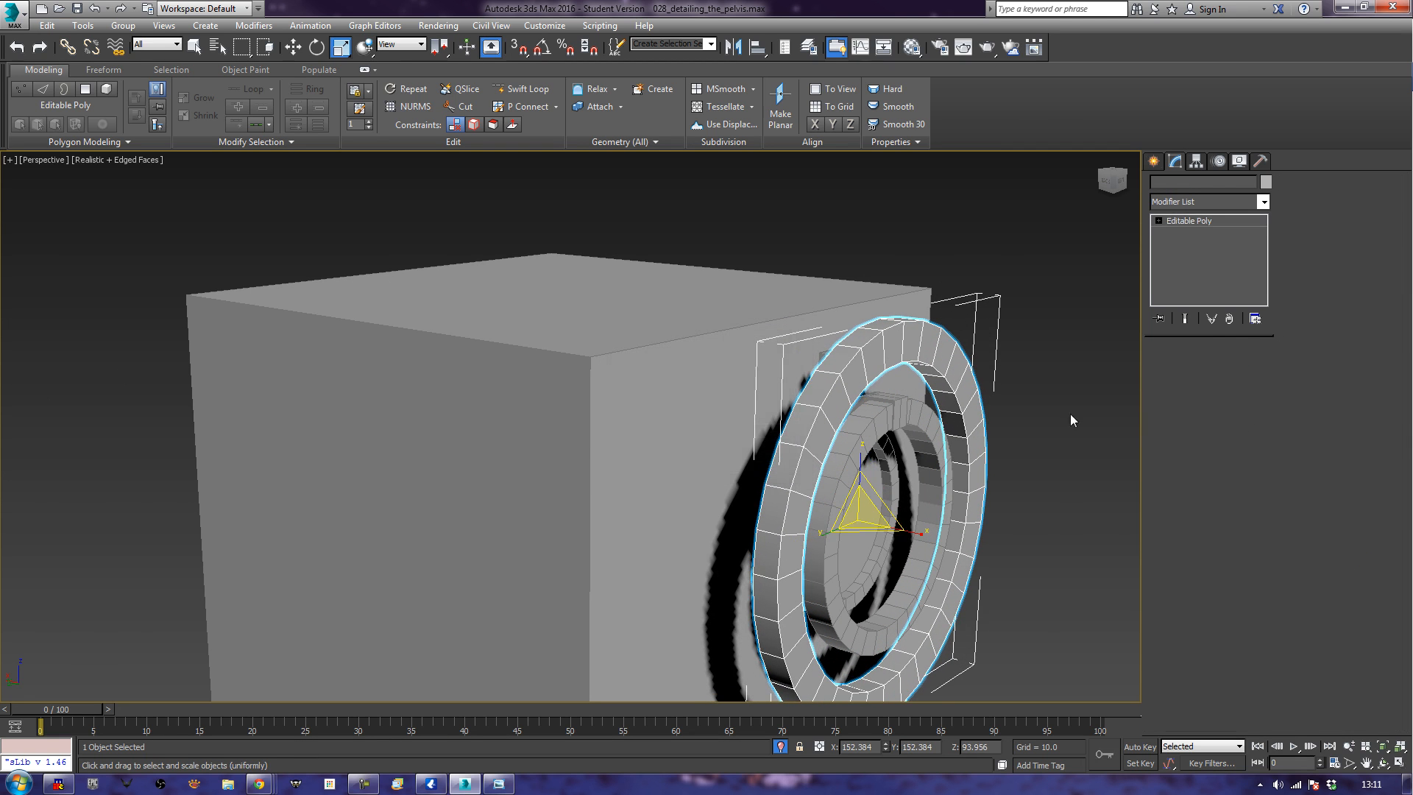
click(1223, 370)
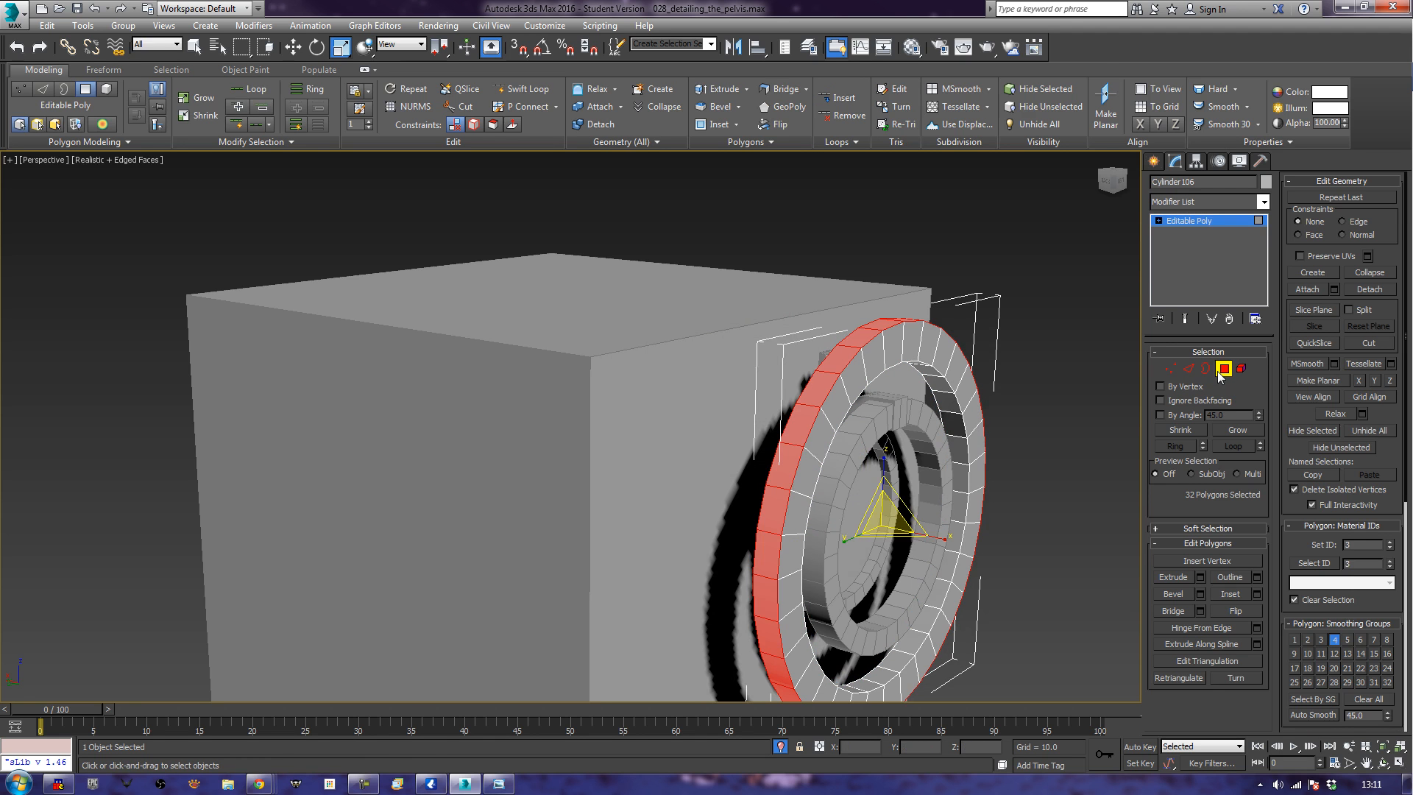
Scale the larger ring copy's outer rim polygons inward slightly to narrow the ring, and finish polygon editing.
drag(868, 507, 870, 509)
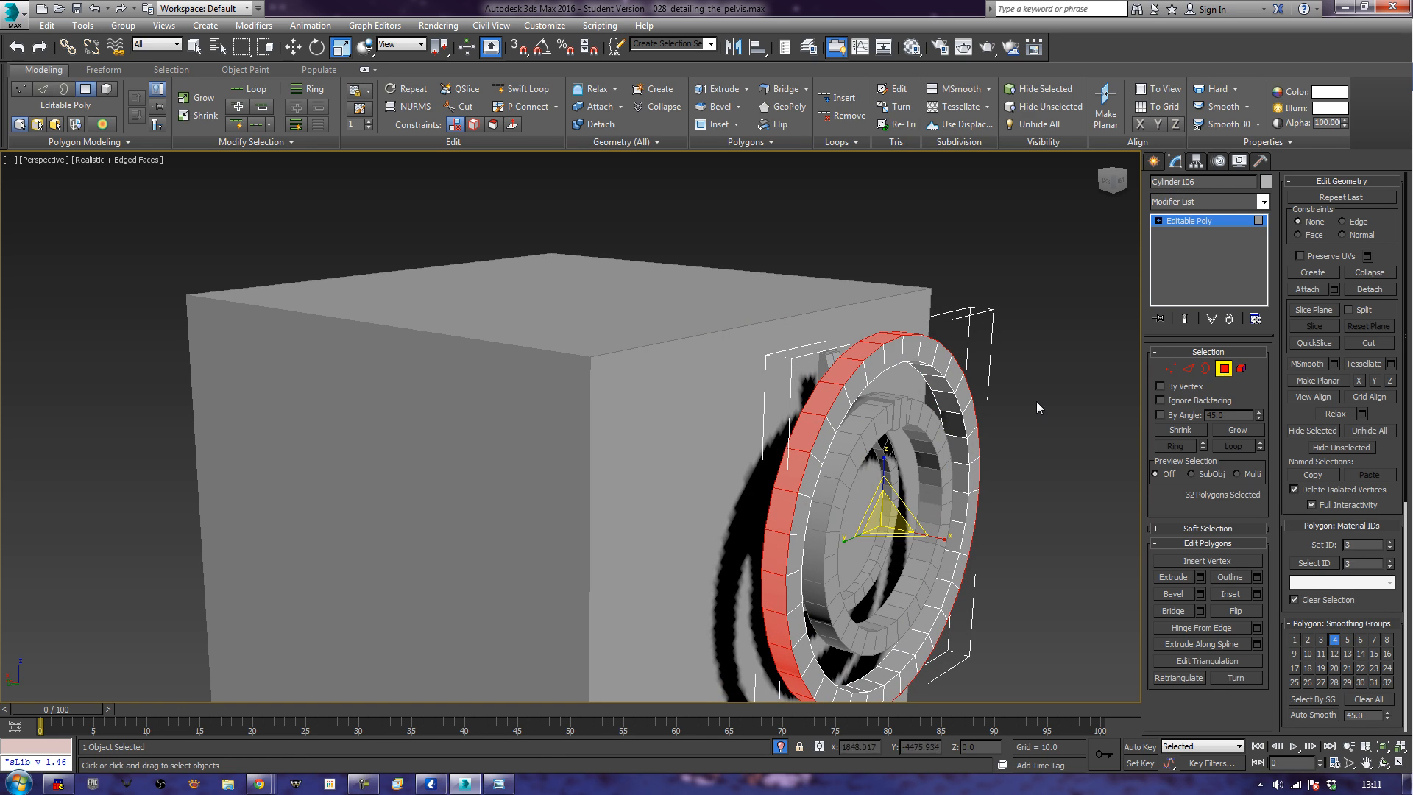
click(1224, 368)
alt+middle_drag(1049, 499, 920, 479)
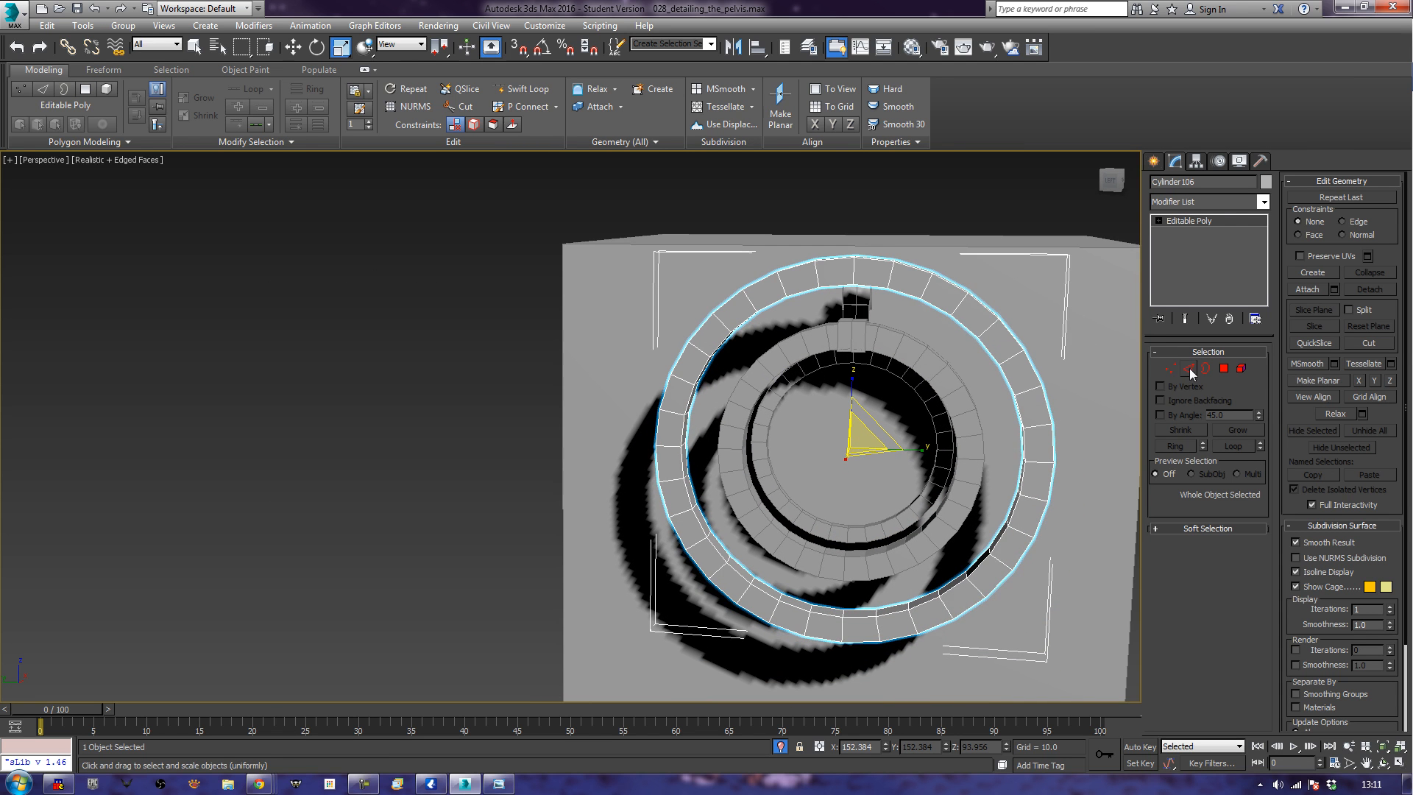
Select the lower and side polygons of the larger ring and delete them, keeping only the upper arc.
click(1224, 368)
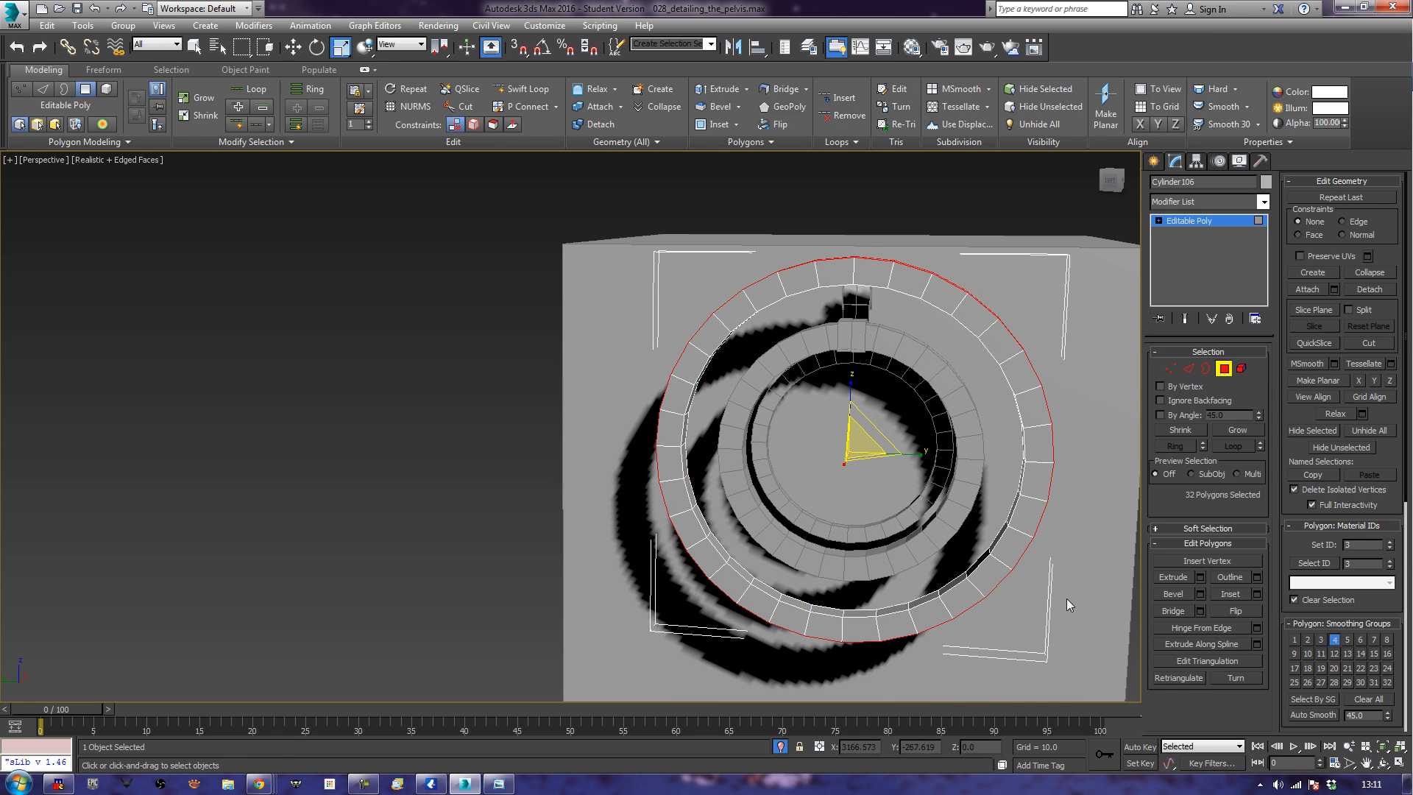
drag(1069, 678, 521, 408)
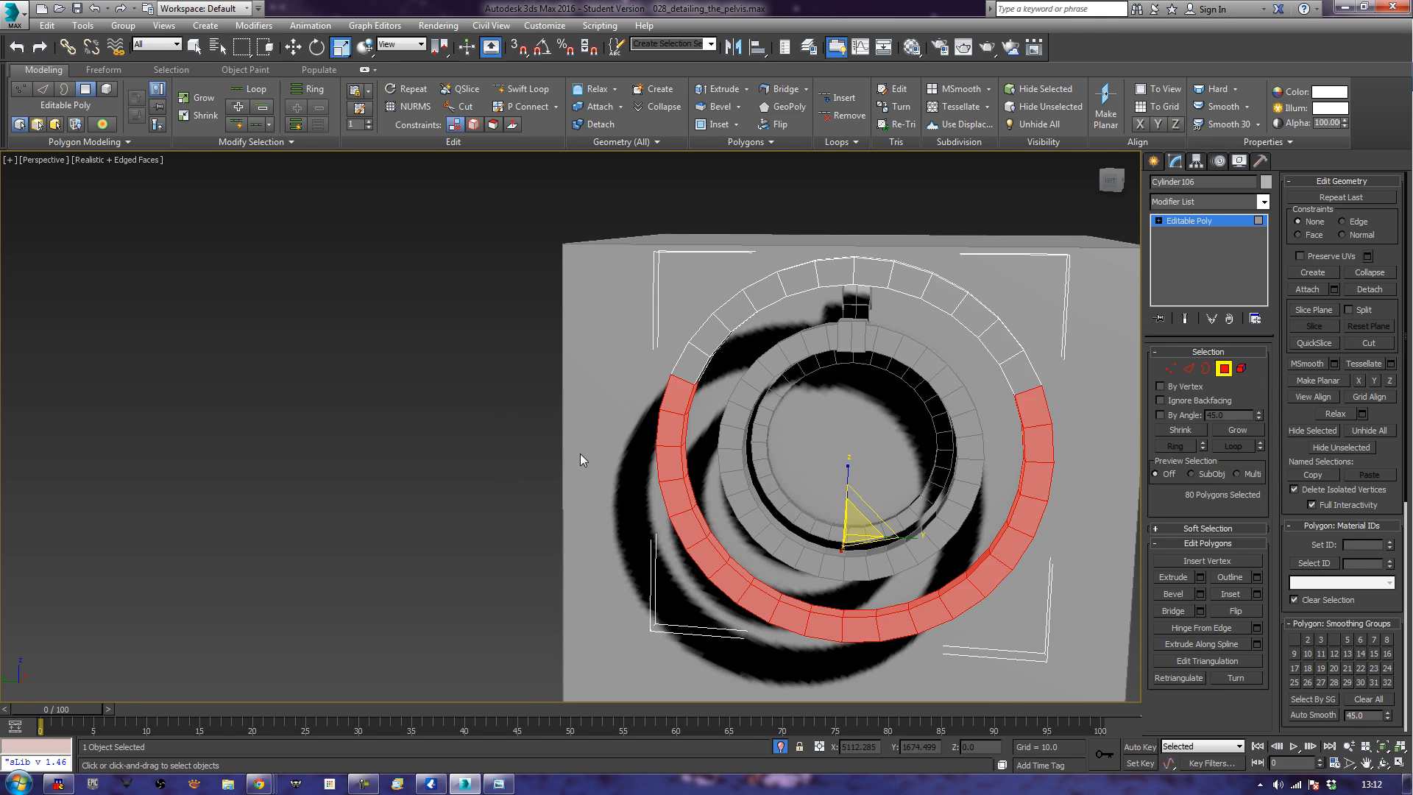
key(l)
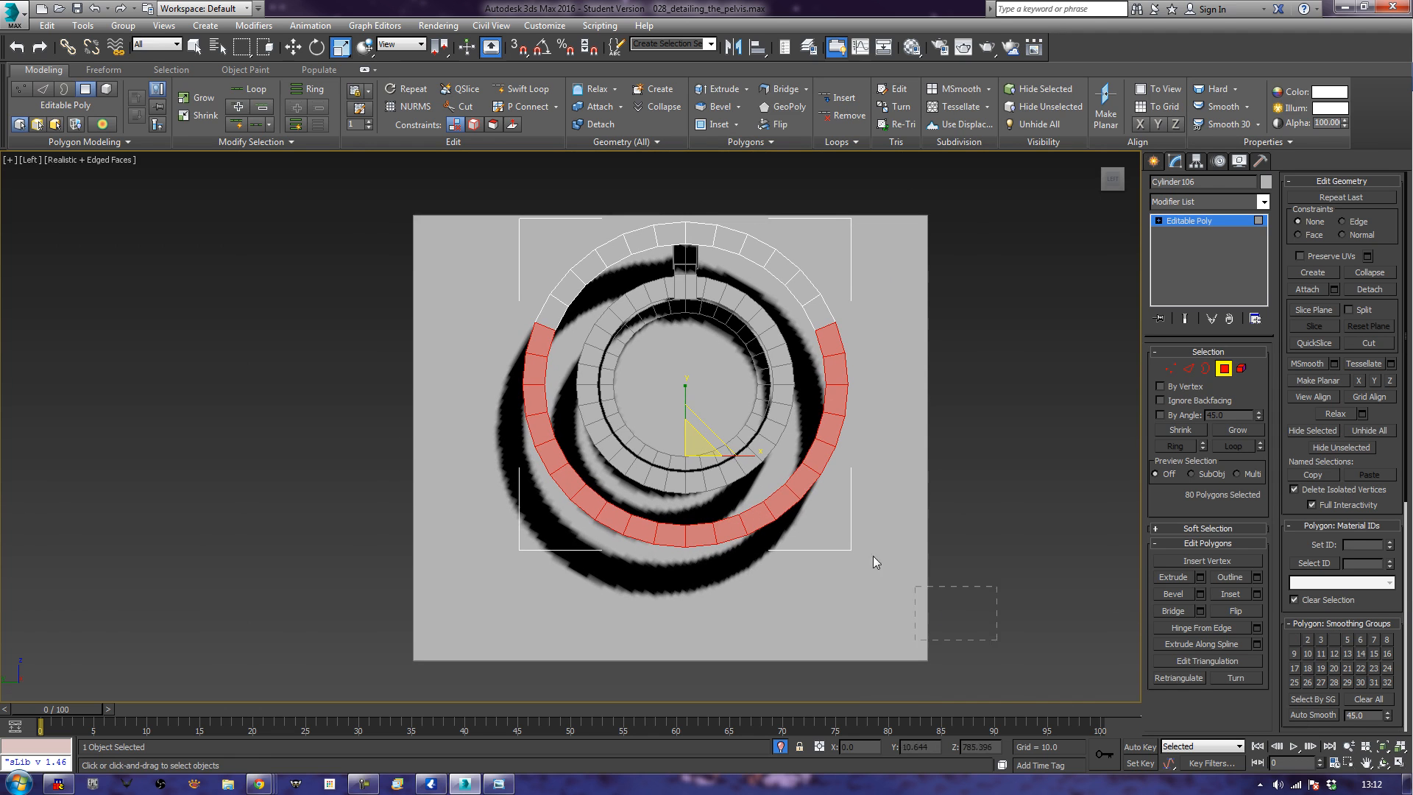
drag(376, 337, 382, 325)
key(Delete)
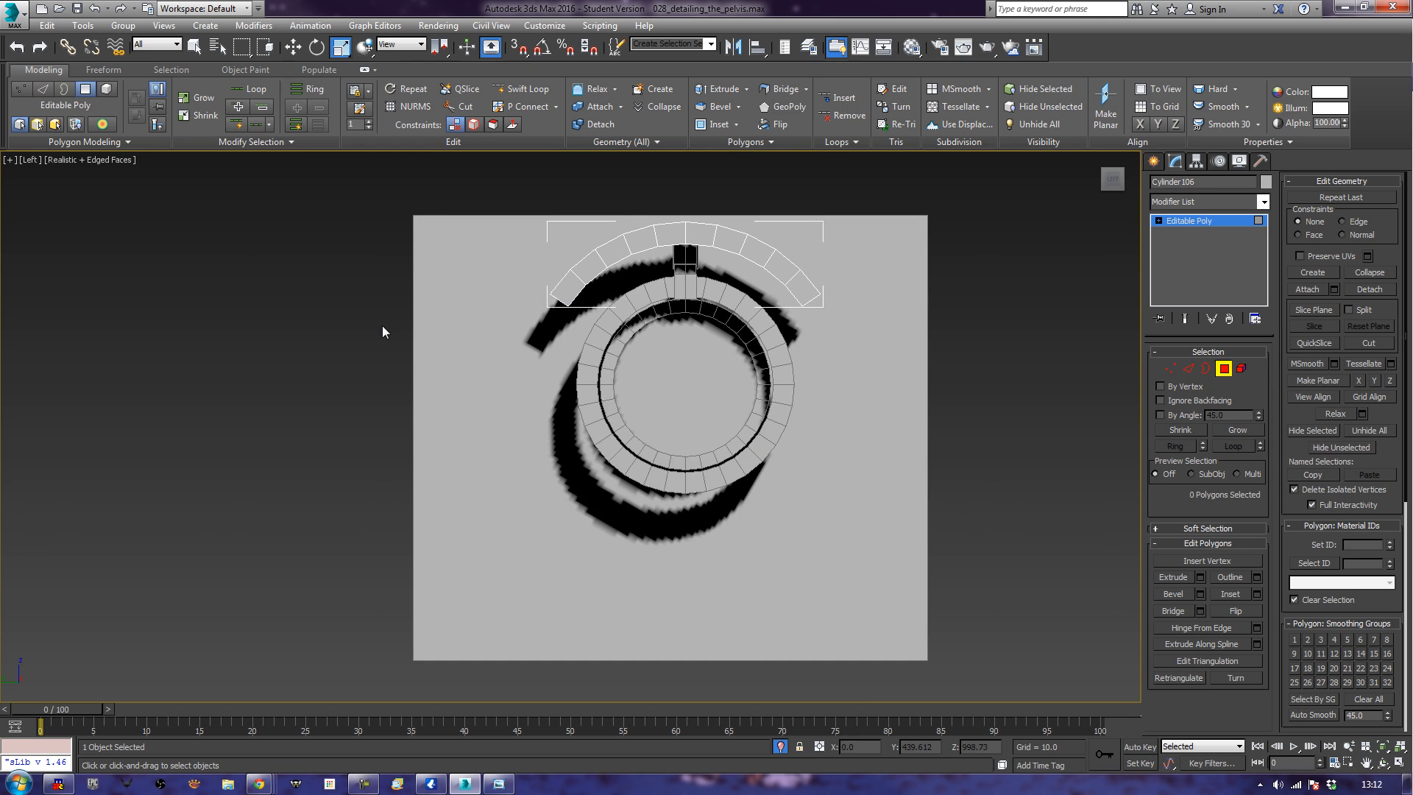
Select the open borders at both ends of the arc and cap them.
key(p)
alt+middle_drag(548, 453, 1013, 334)
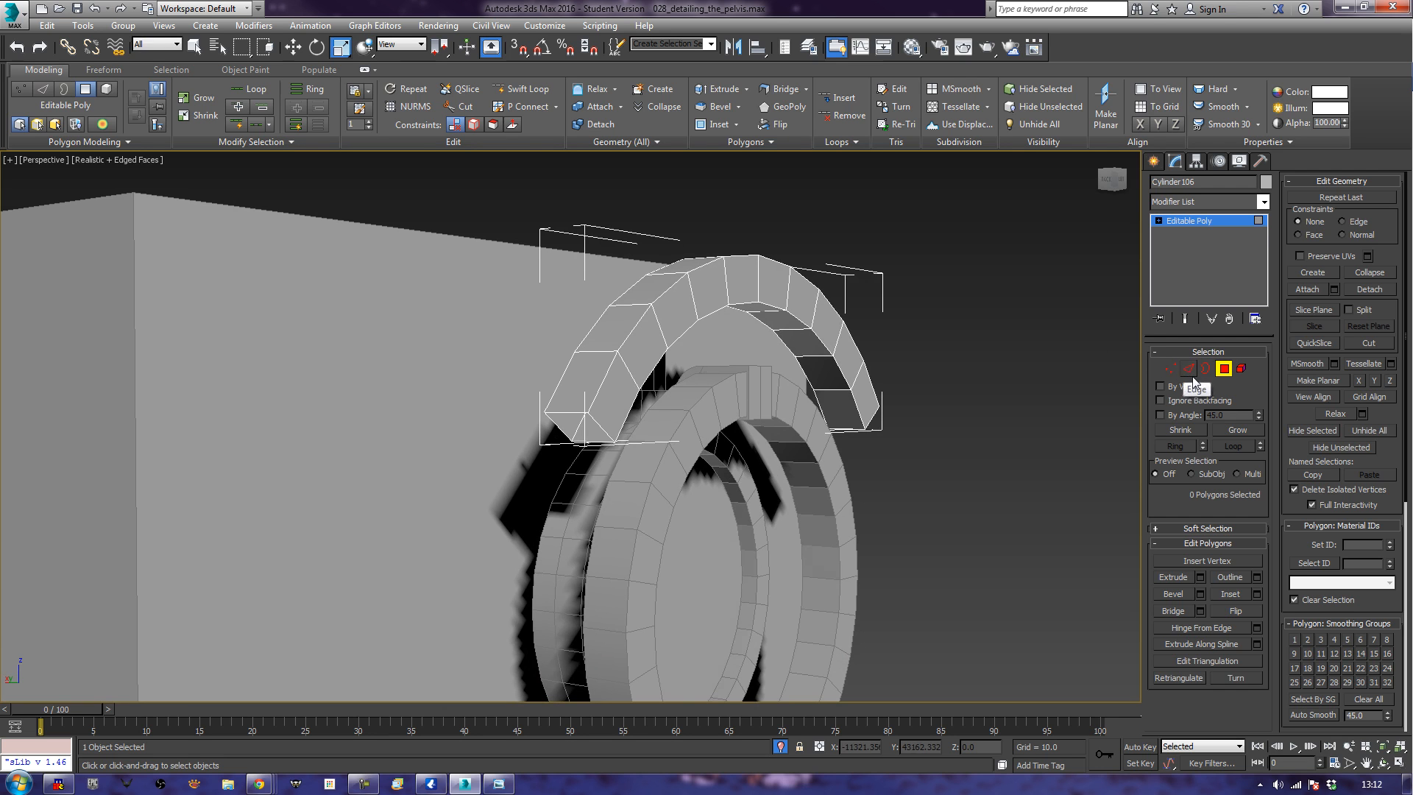
key(3)
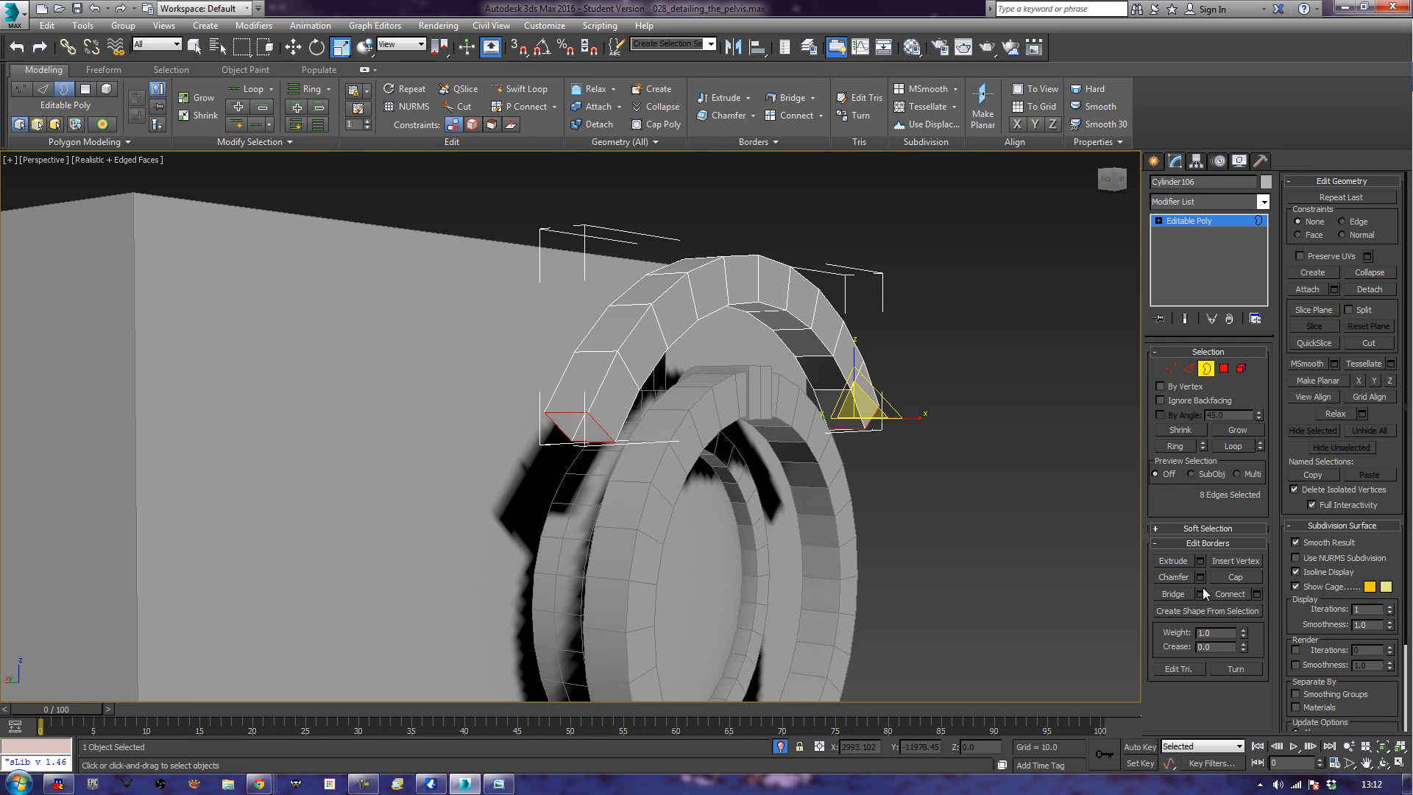
click(1241, 574)
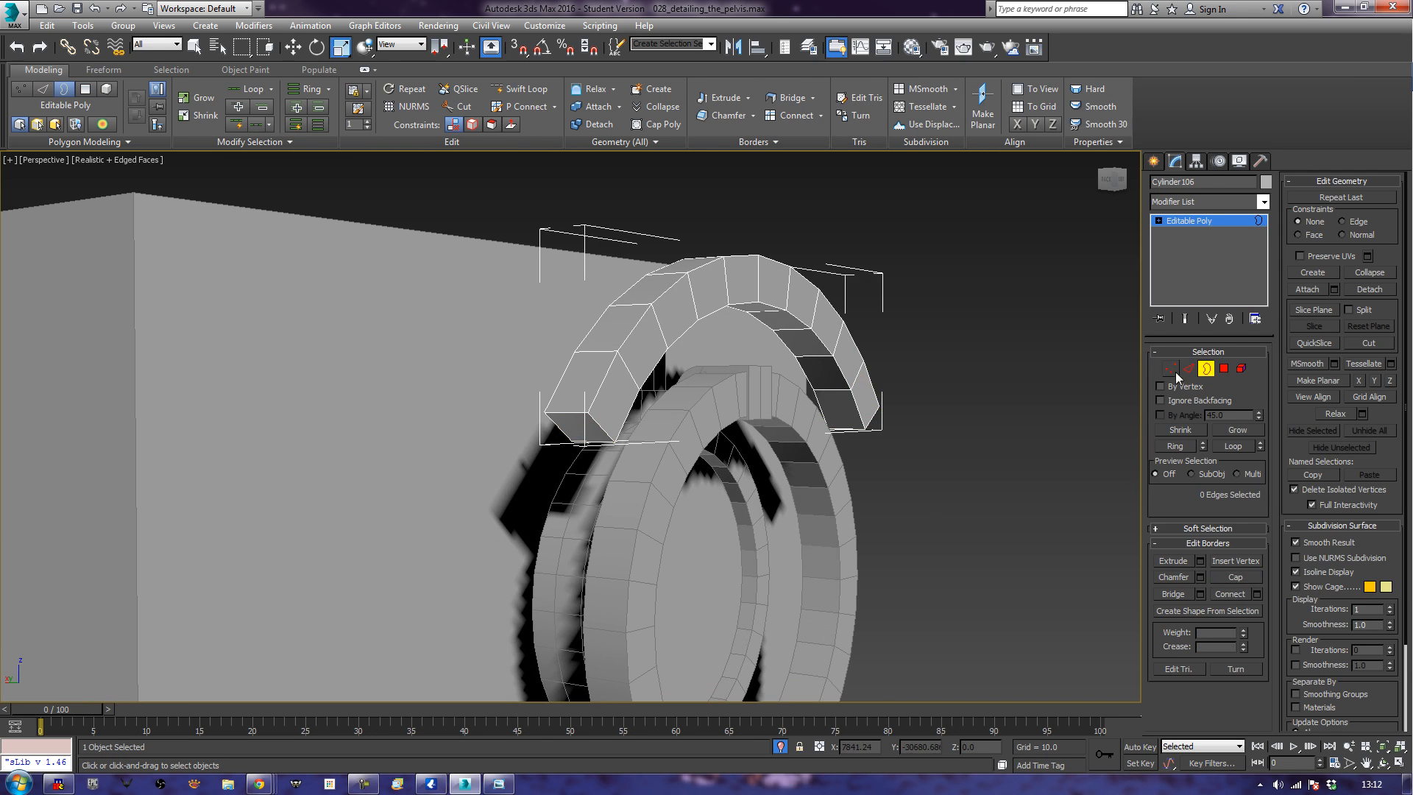
click(1206, 368)
Move the arc about 32 units along X, outward from the box and clear of the outer ring.
middle_drag(1012, 473, 947, 486)
key(w)
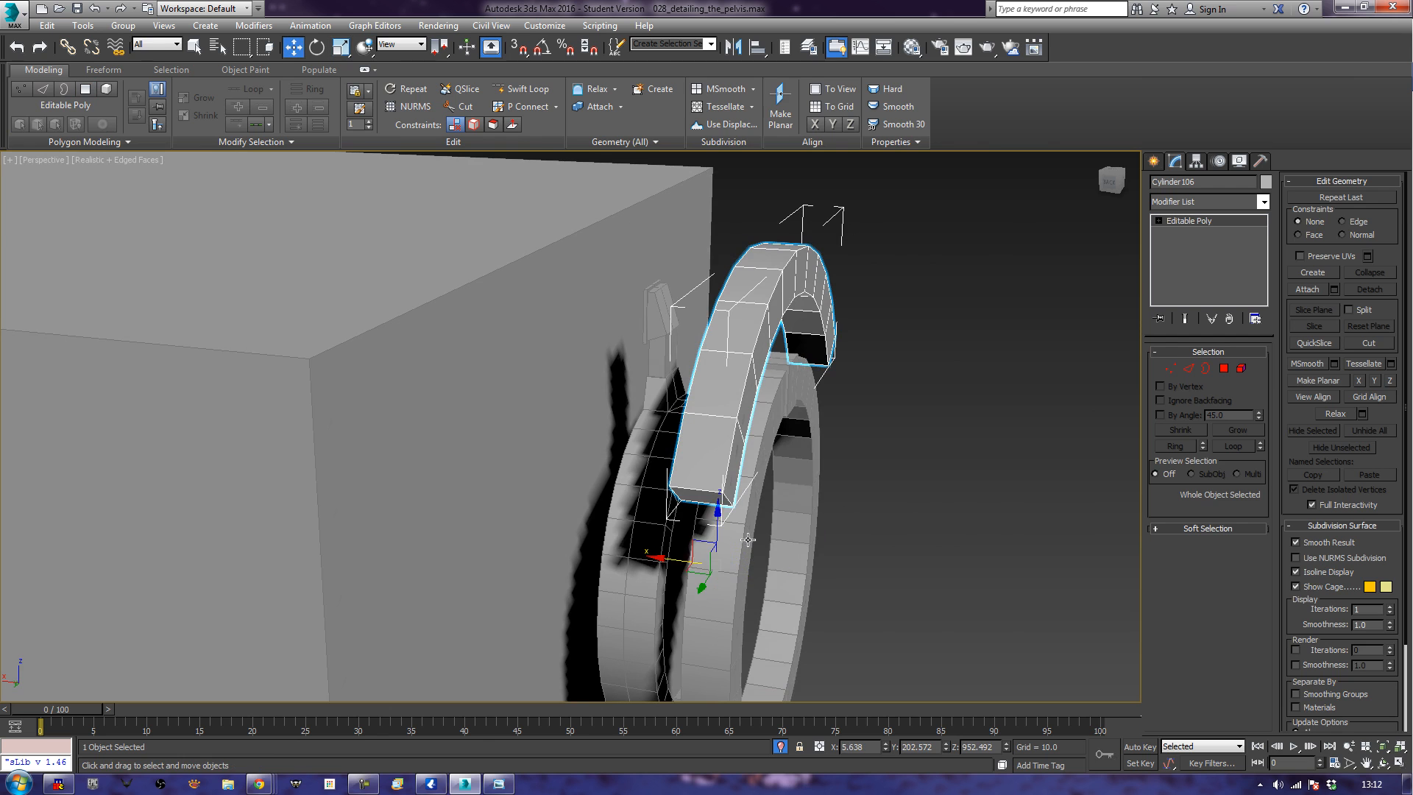
drag(658, 559, 741, 555)
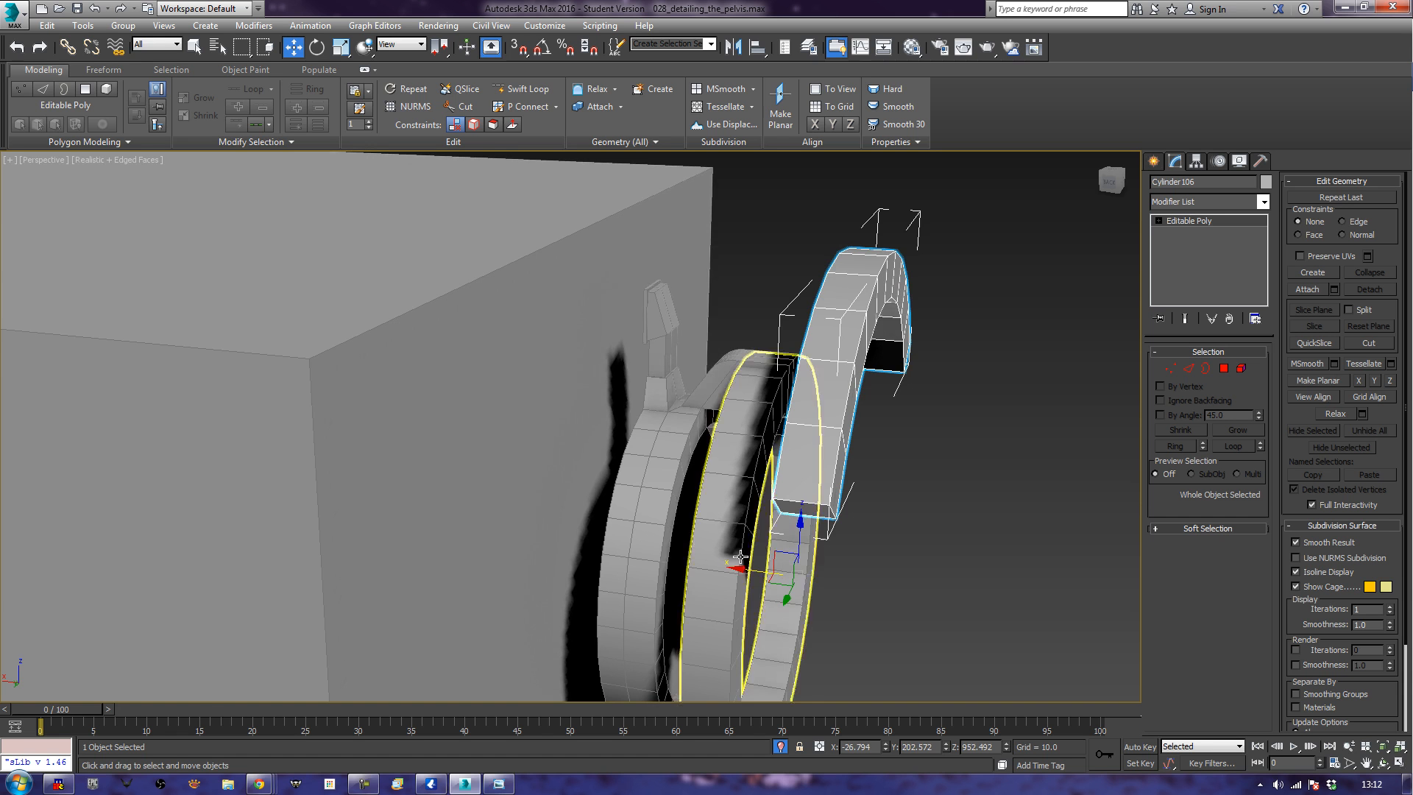
Select the large body box and hide it to leave the joint parts exposed.
scroll(740, 556, down, 8)
alt+middle_drag(765, 501, 841, 538)
scroll(840, 539, up, 5)
alt+middle_drag(761, 479, 583, 431)
click(583, 430)
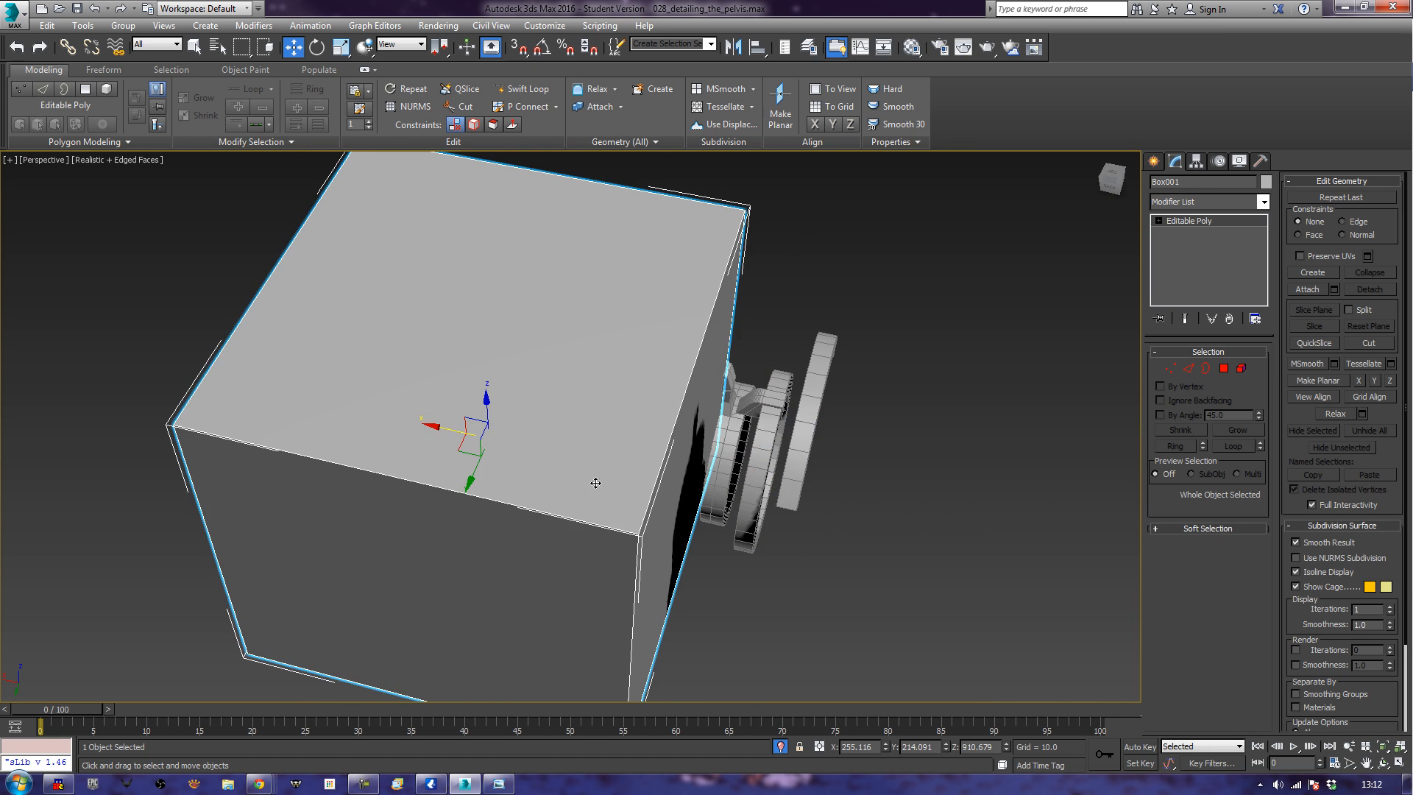
right_click(505, 435)
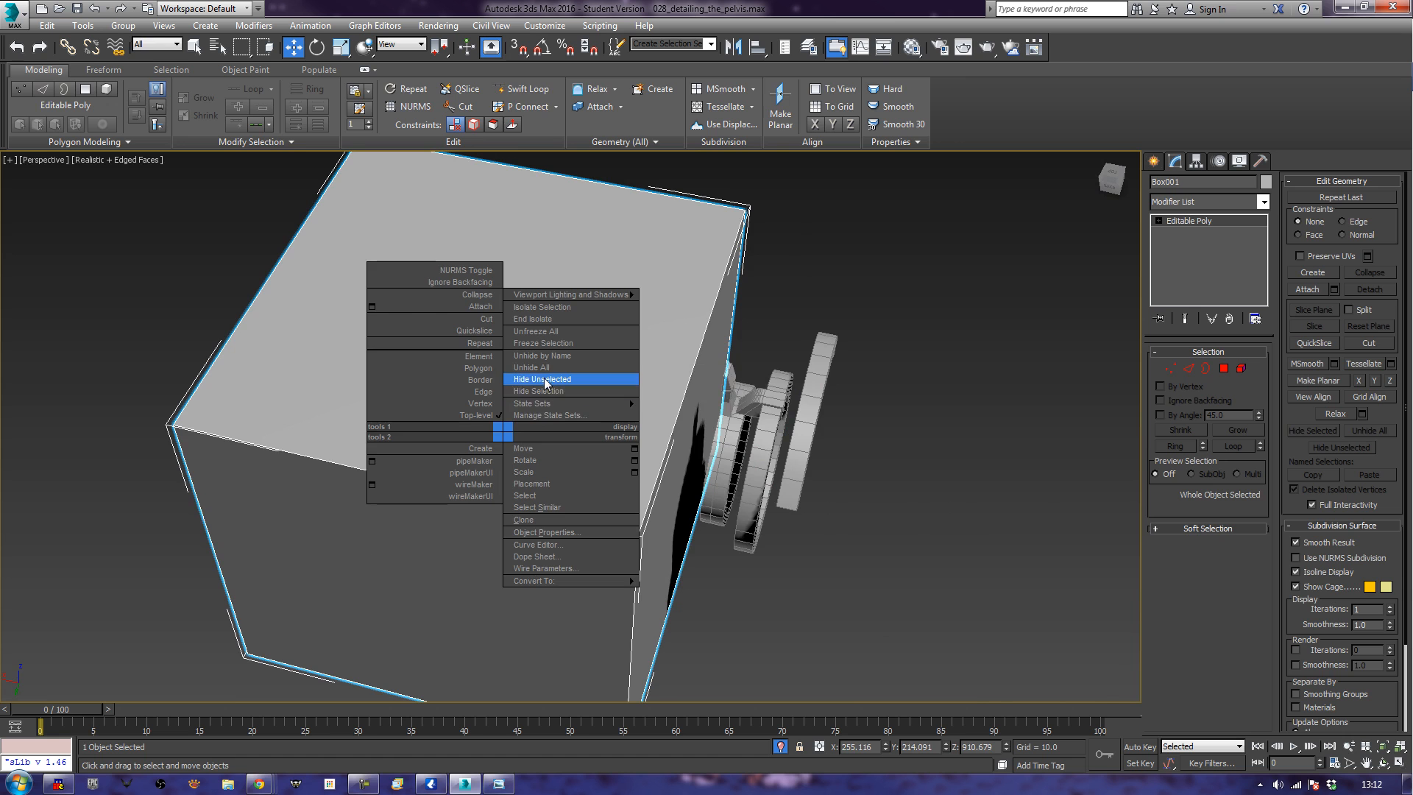
click(538, 391)
Clone the arm clamping the outer ring as a copy about 128 units along Y, beside the rings.
alt+middle_drag(595, 553, 677, 514)
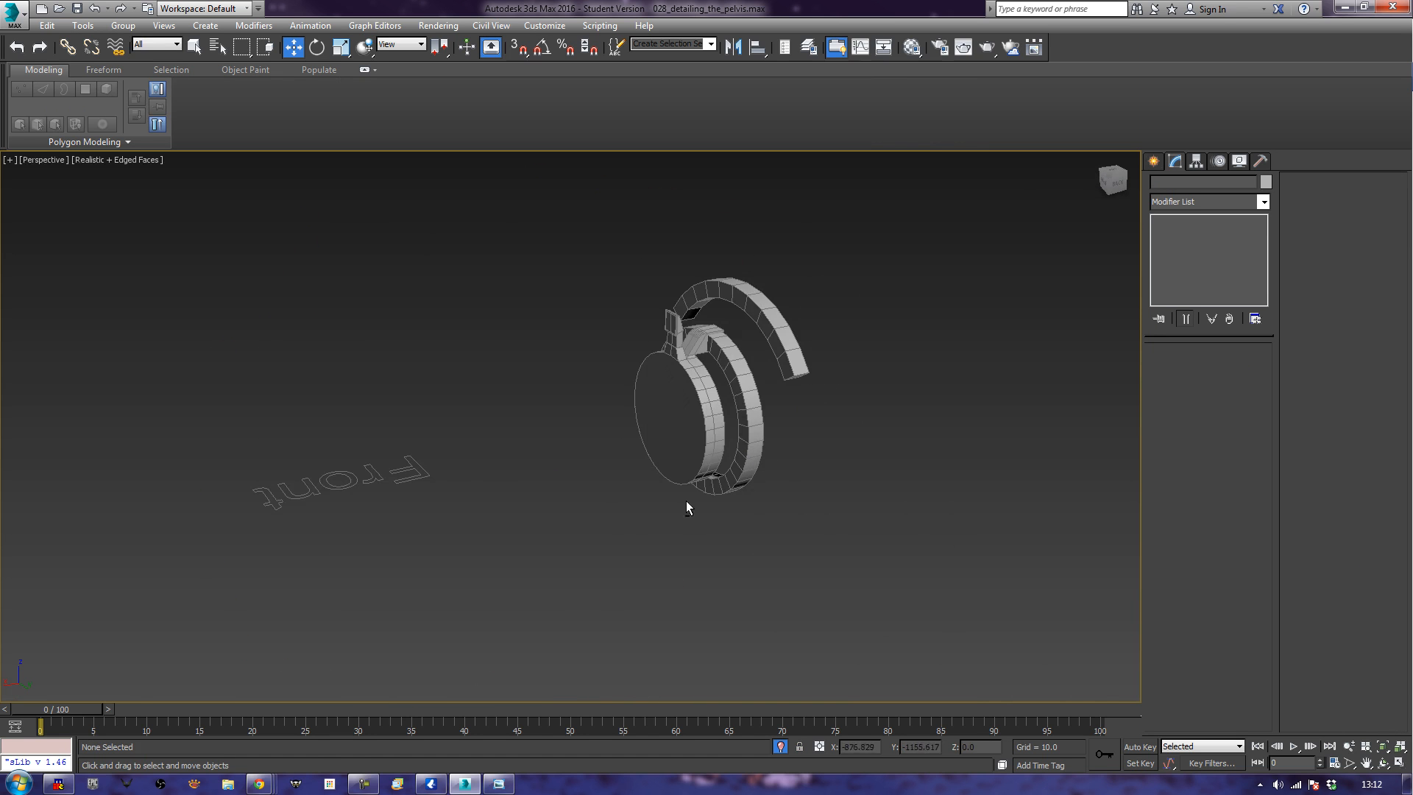
alt+middle_drag(549, 483, 729, 490)
alt+middle_drag(829, 454, 681, 433)
click(684, 433)
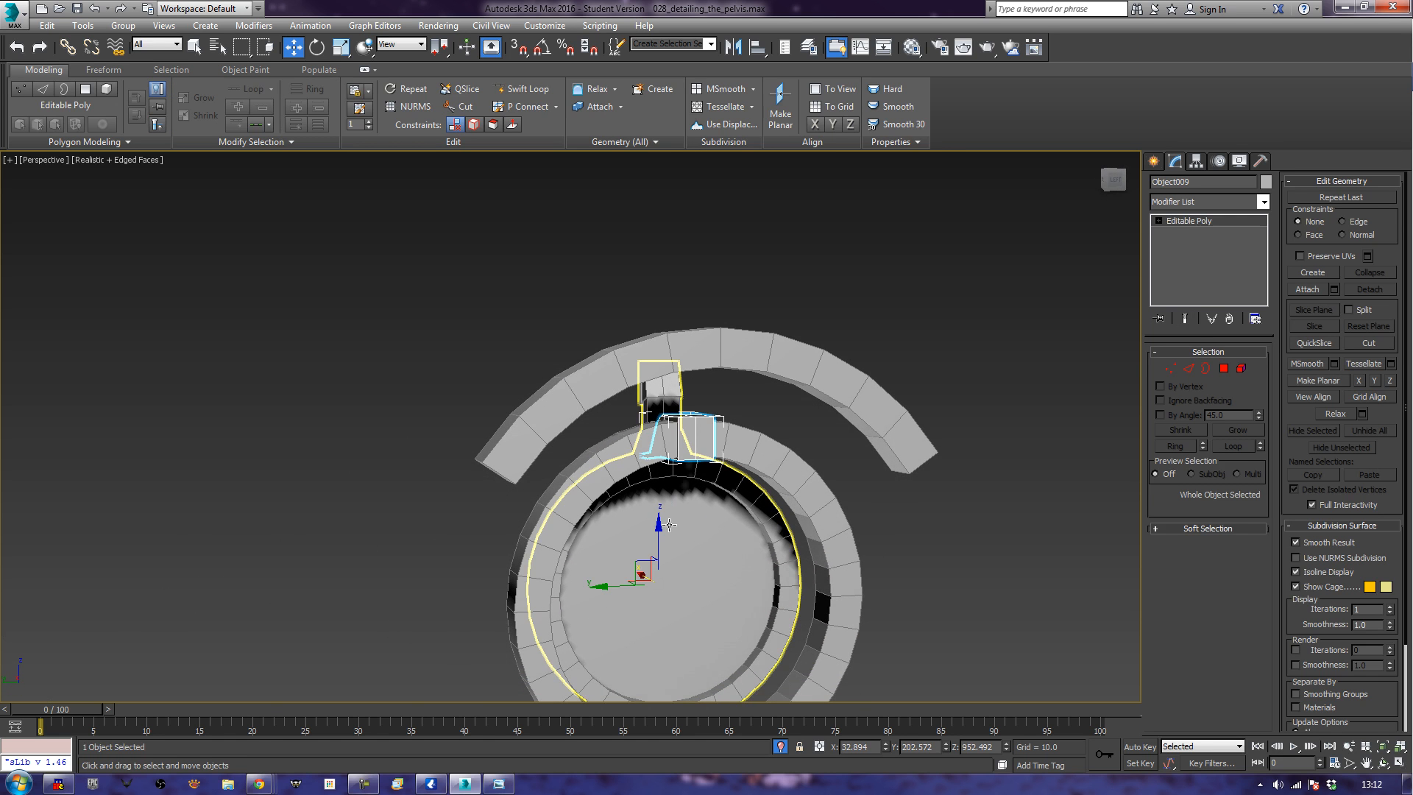
shift+drag(602, 589, 352, 620)
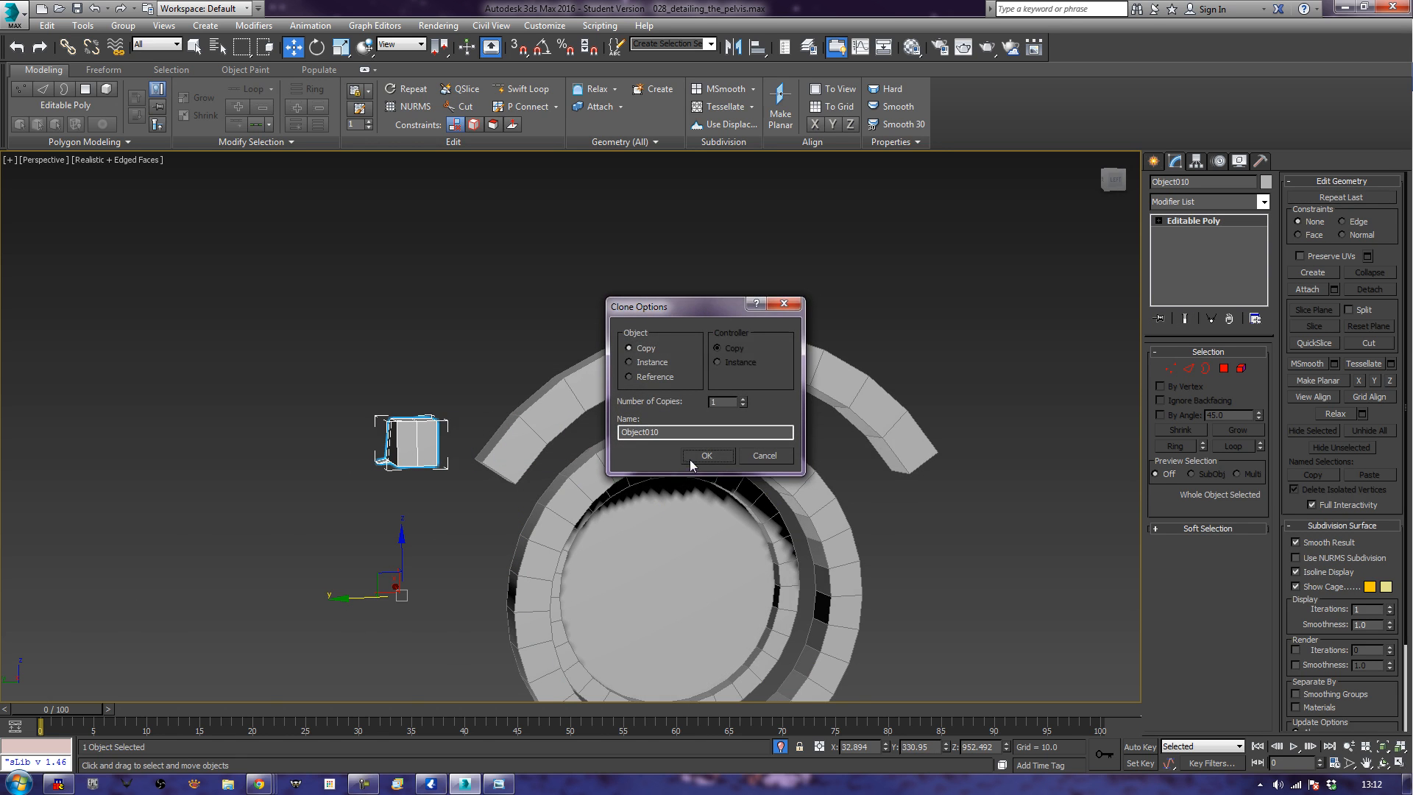
click(695, 457)
click(479, 281)
Select the two polygons on the original arm's outer end face and extrude them outward beneath the arc.
alt+middle_drag(563, 446, 611, 462)
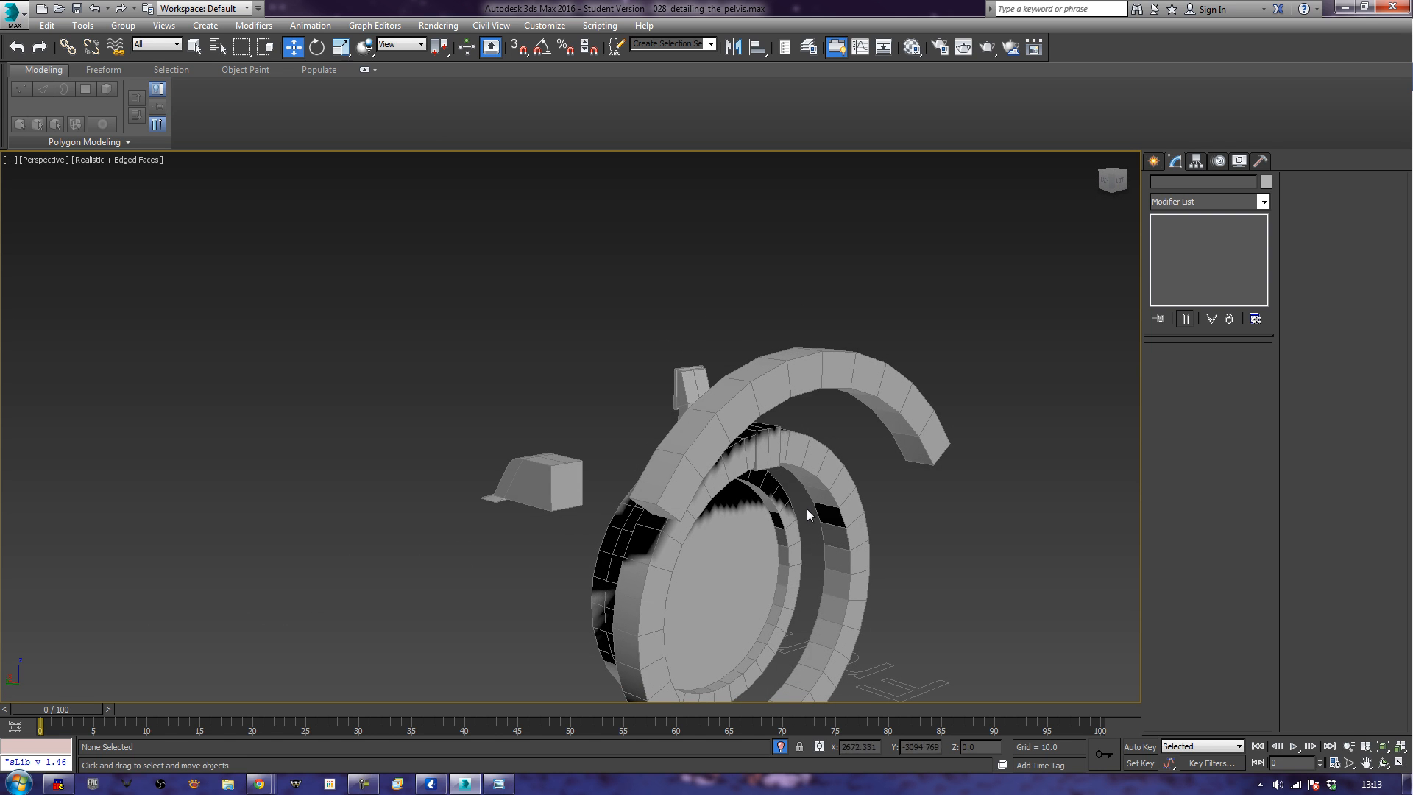
middle_drag(808, 517, 781, 456)
scroll(819, 461, up, 3)
click(711, 492)
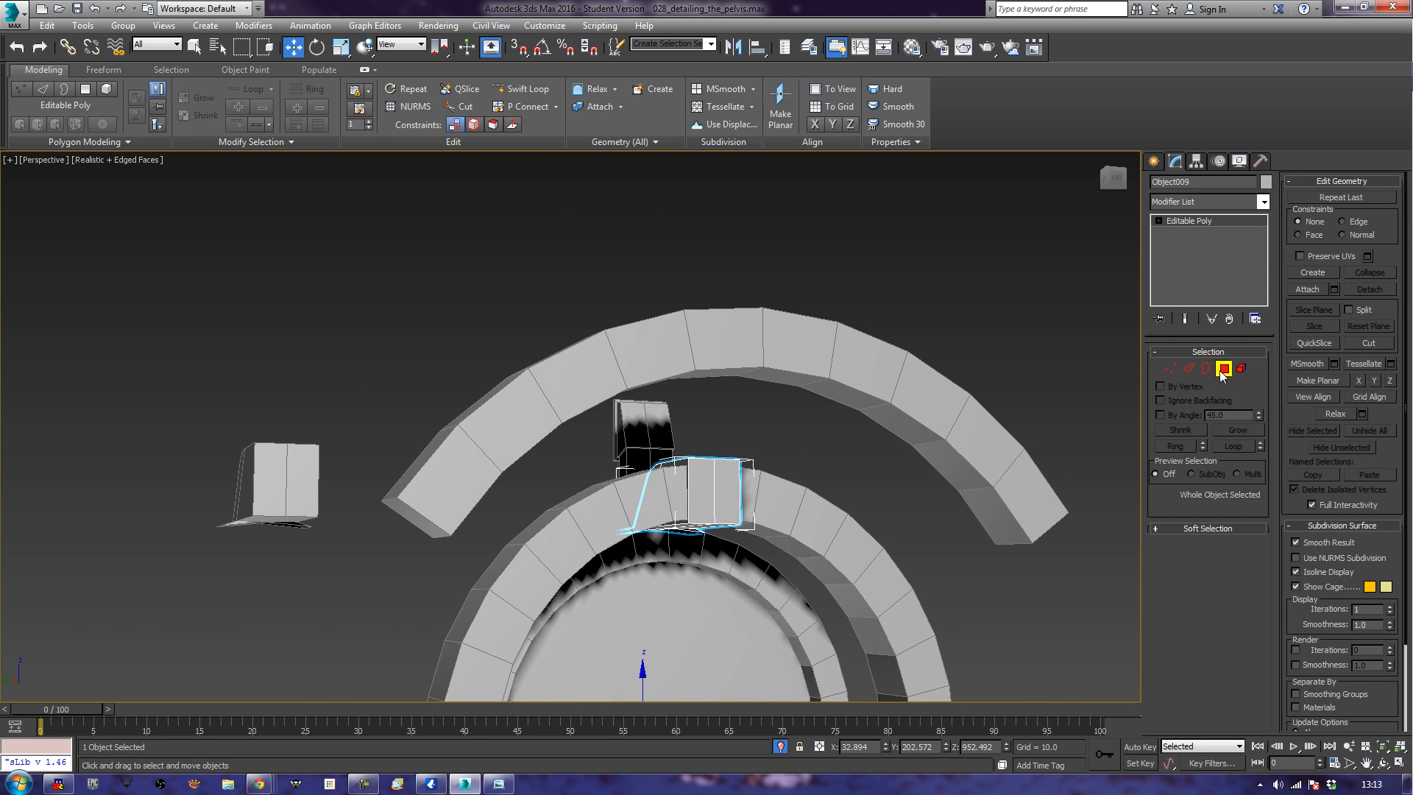
click(1224, 368)
alt+middle_drag(632, 486, 720, 516)
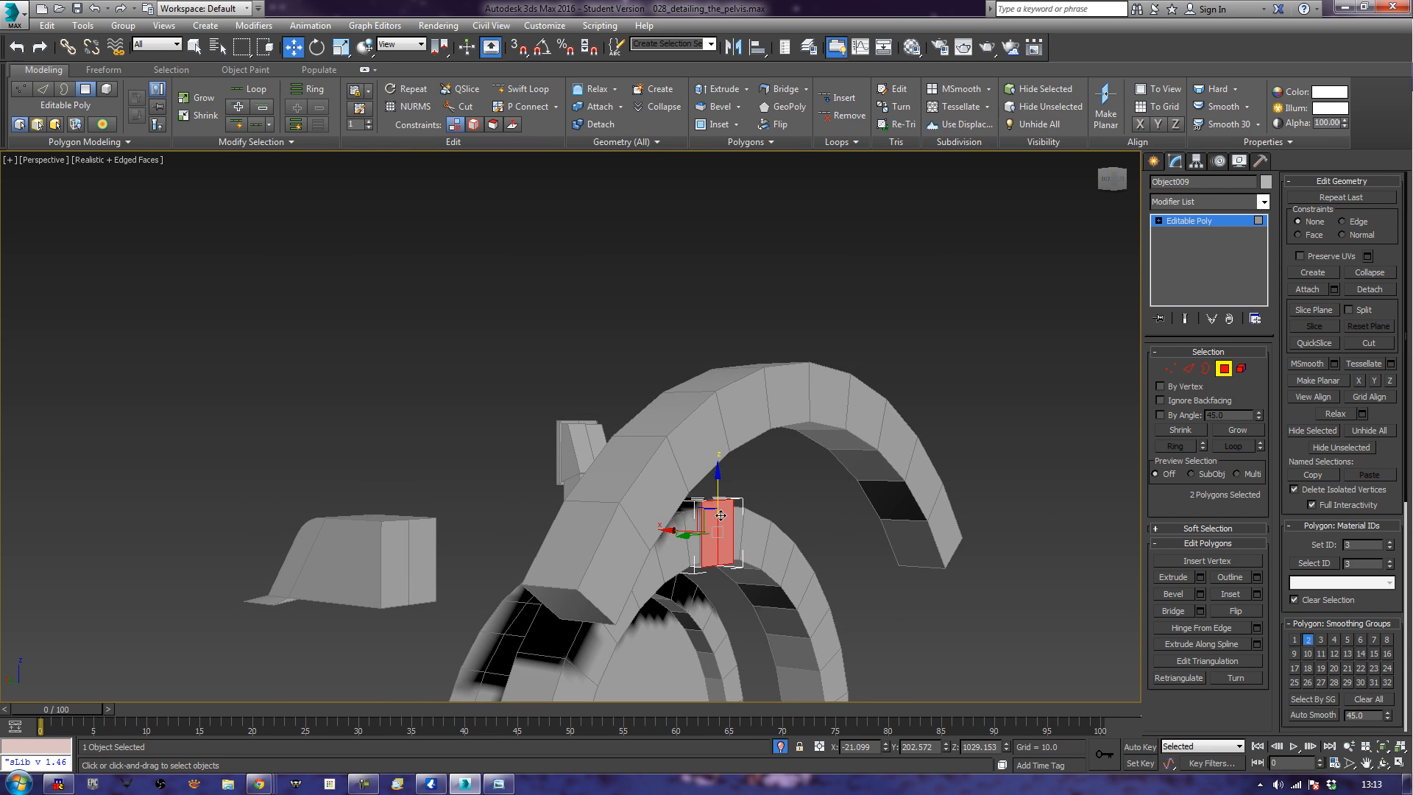
click(1160, 576)
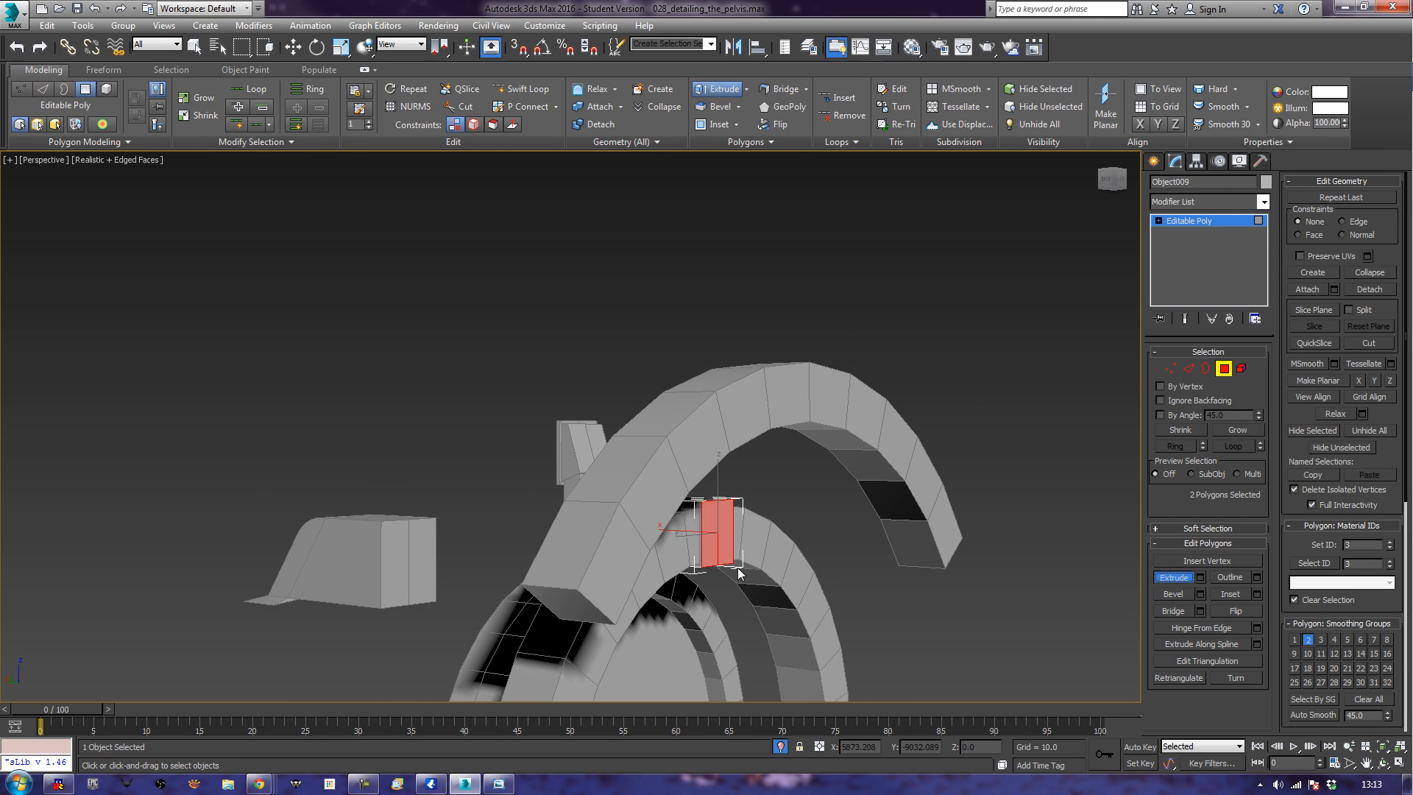
drag(717, 532, 955, 240)
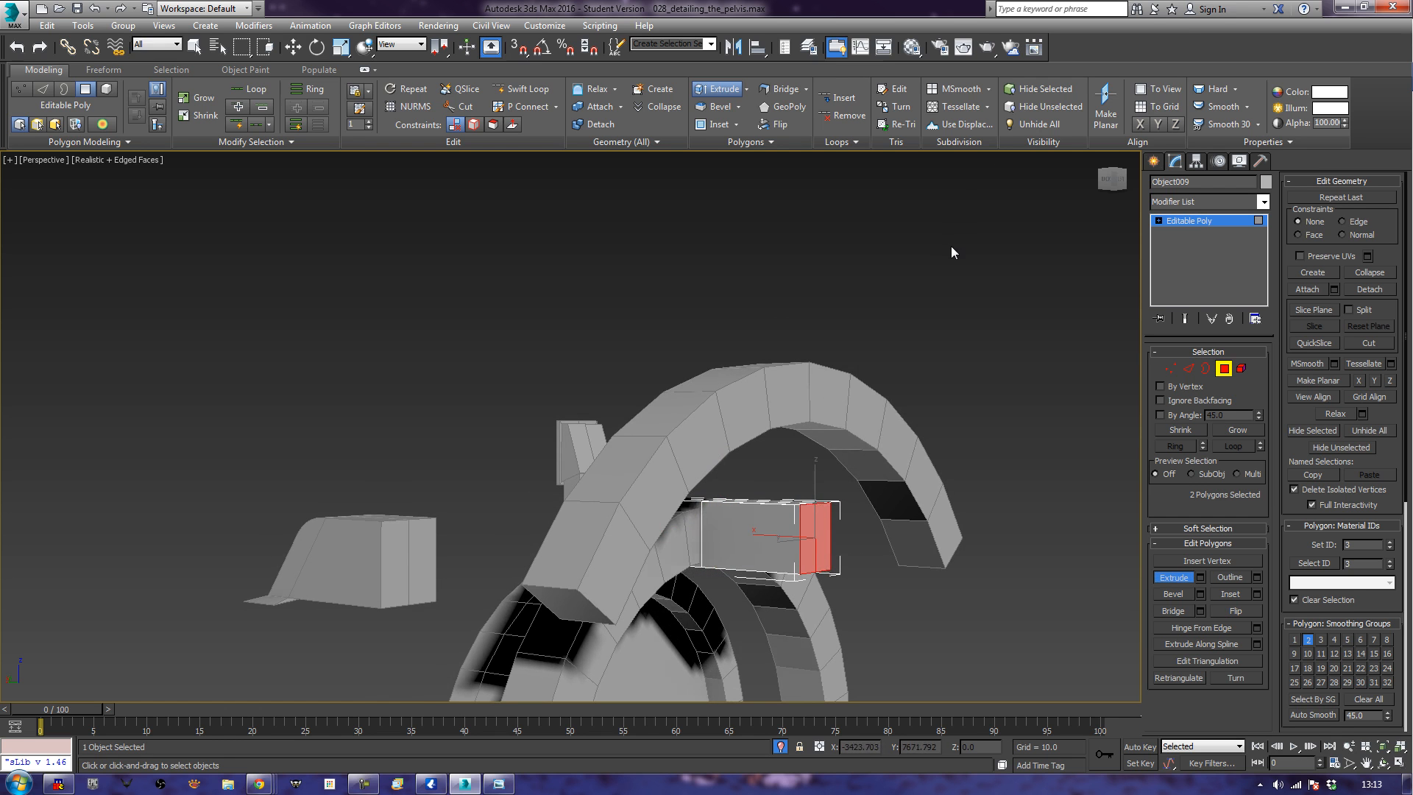
In the Front view, move the arm's end polygons along X to line up with the arc's outer face.
key(f)
middle_drag(618, 432, 896, 228)
middle_drag(652, 385, 802, 293)
scroll(803, 294, up, 2)
middle_drag(590, 348, 739, 398)
scroll(752, 436, up, 2)
scroll(739, 397, up, 2)
key(w)
drag(705, 460, 737, 465)
click(563, 474)
Add an edge loop across the extended arm with Swift Loop, aligned with the arc's inner face in the Front view.
key(p)
key(z)
scroll(563, 470, down, 8)
alt+middle_drag(562, 470, 695, 516)
scroll(767, 502, up, 4)
scroll(631, 465, up, 4)
alt+middle_drag(695, 516, 815, 455)
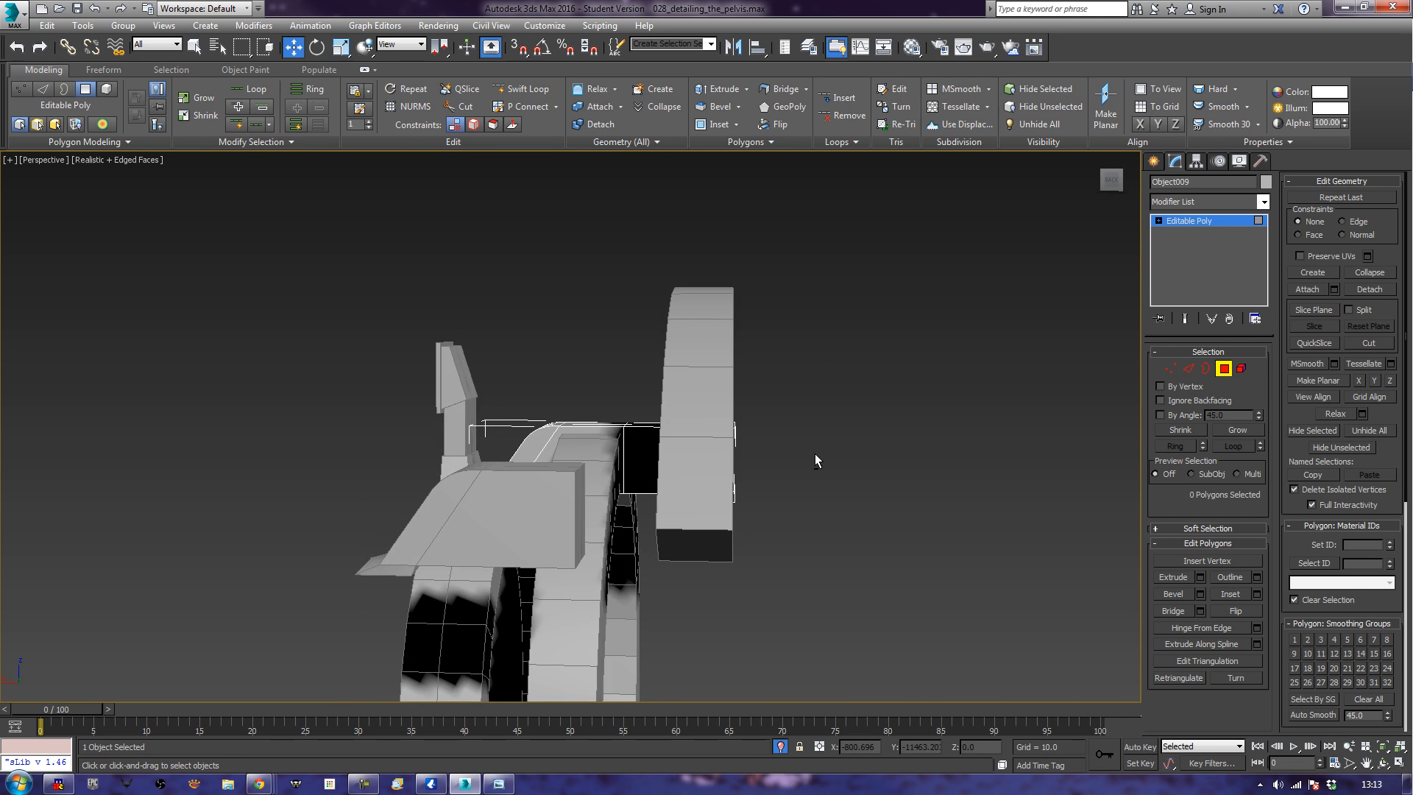
key(f)
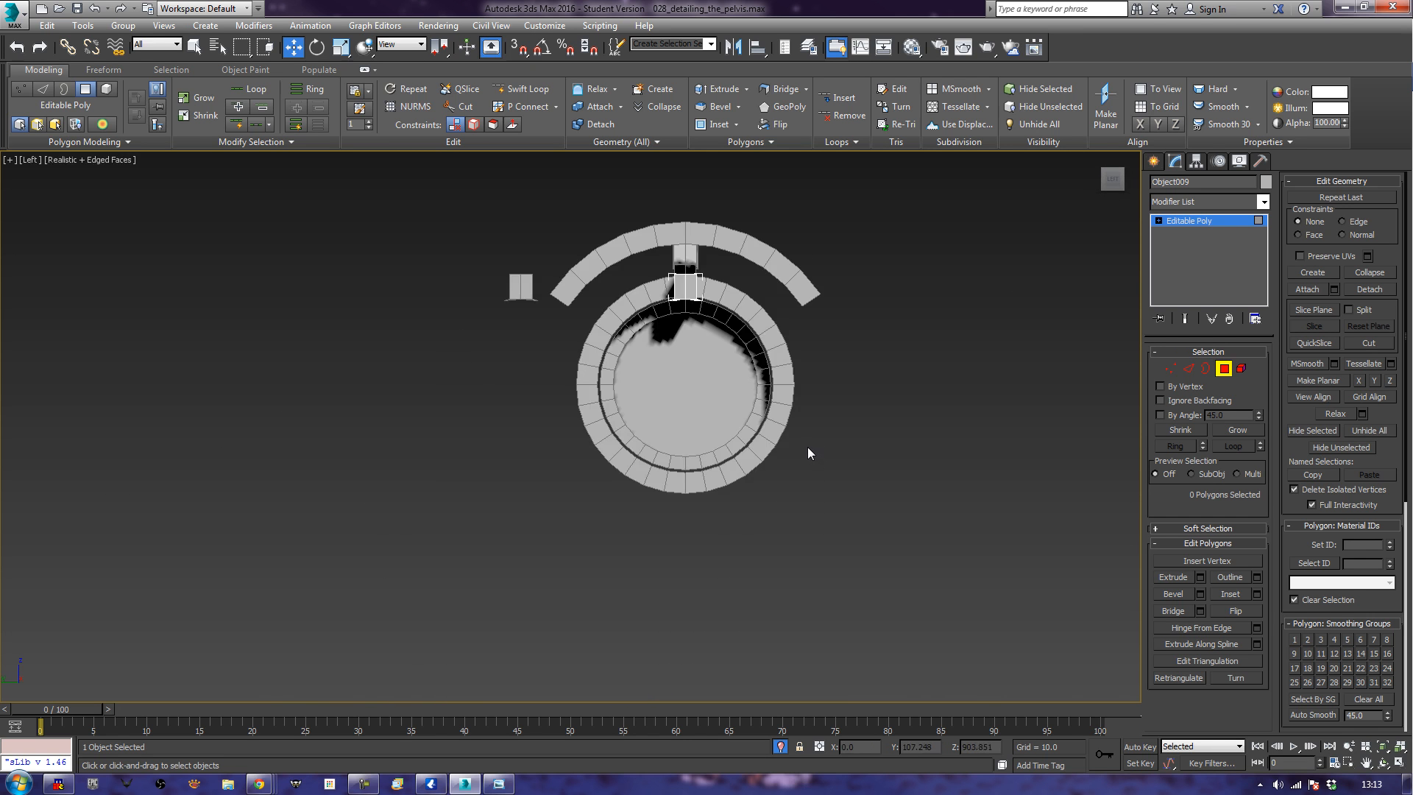
key(z)
middle_drag(643, 404, 473, 406)
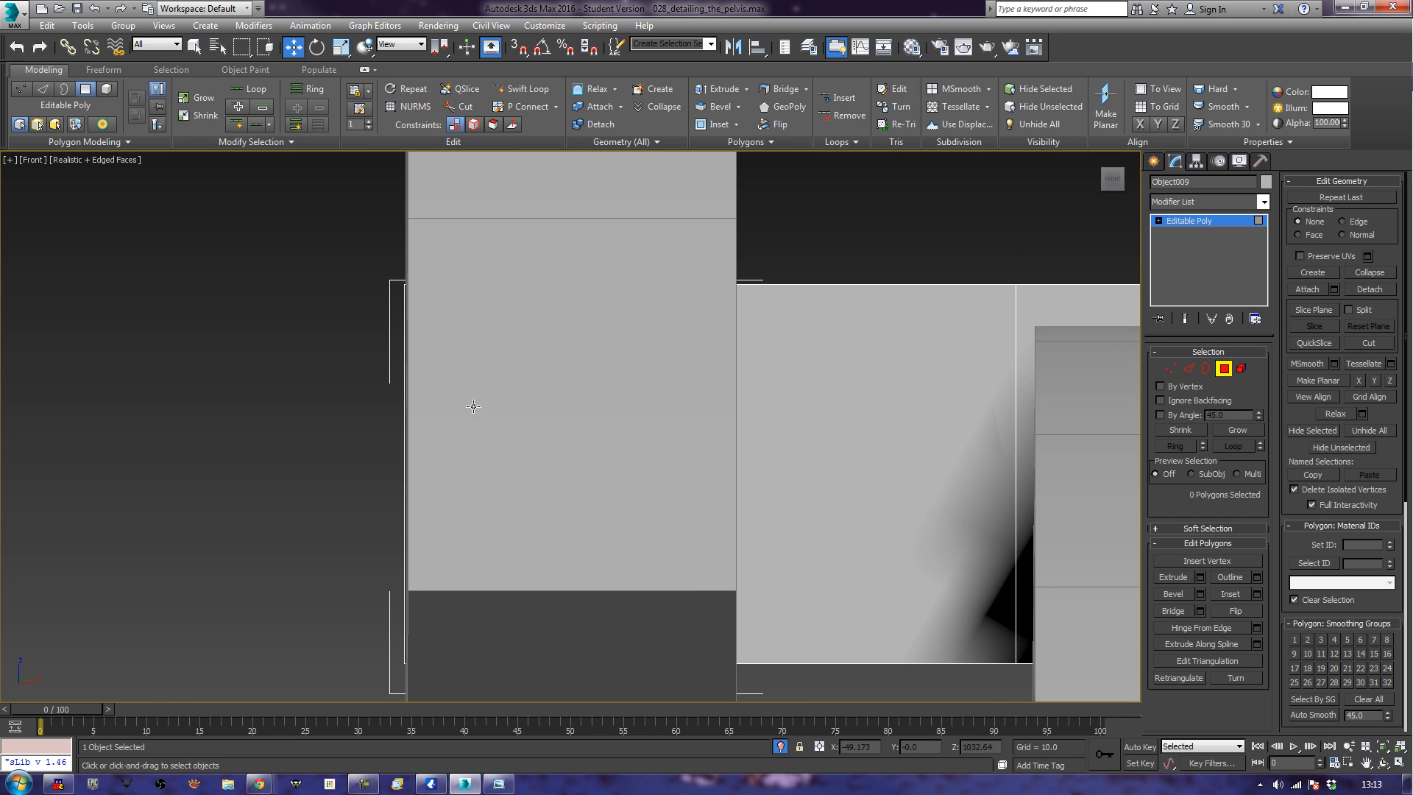
click(777, 387)
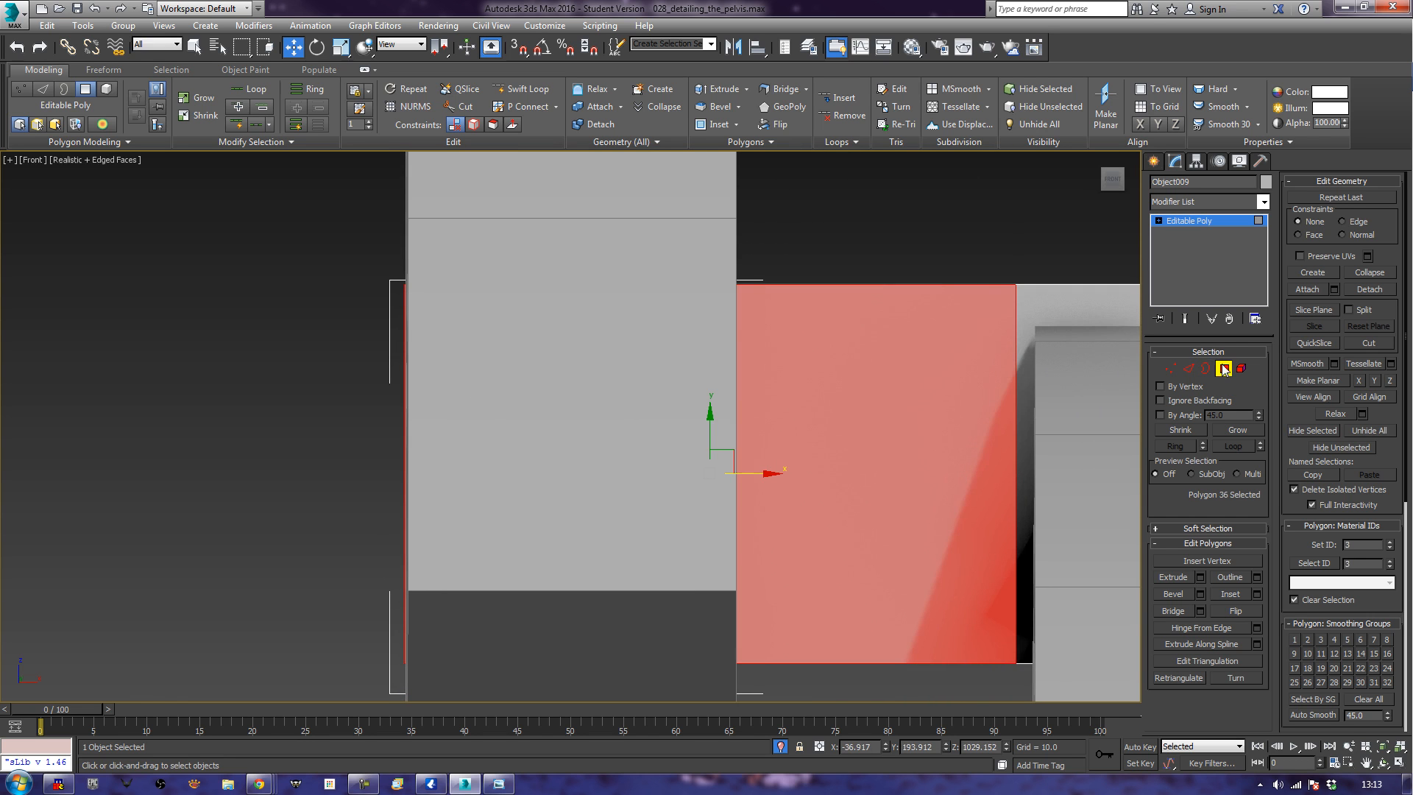
click(1224, 369)
key(F3)
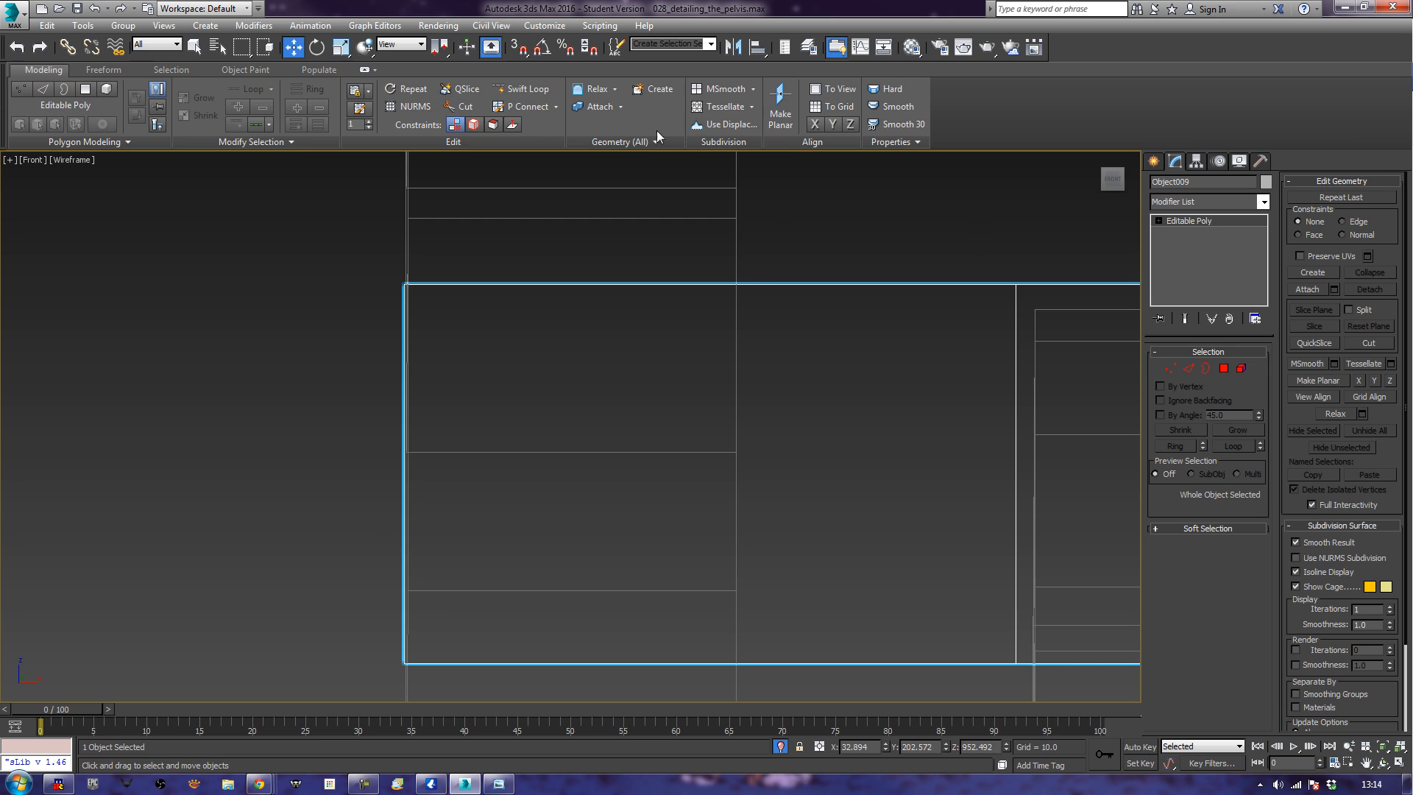
click(527, 89)
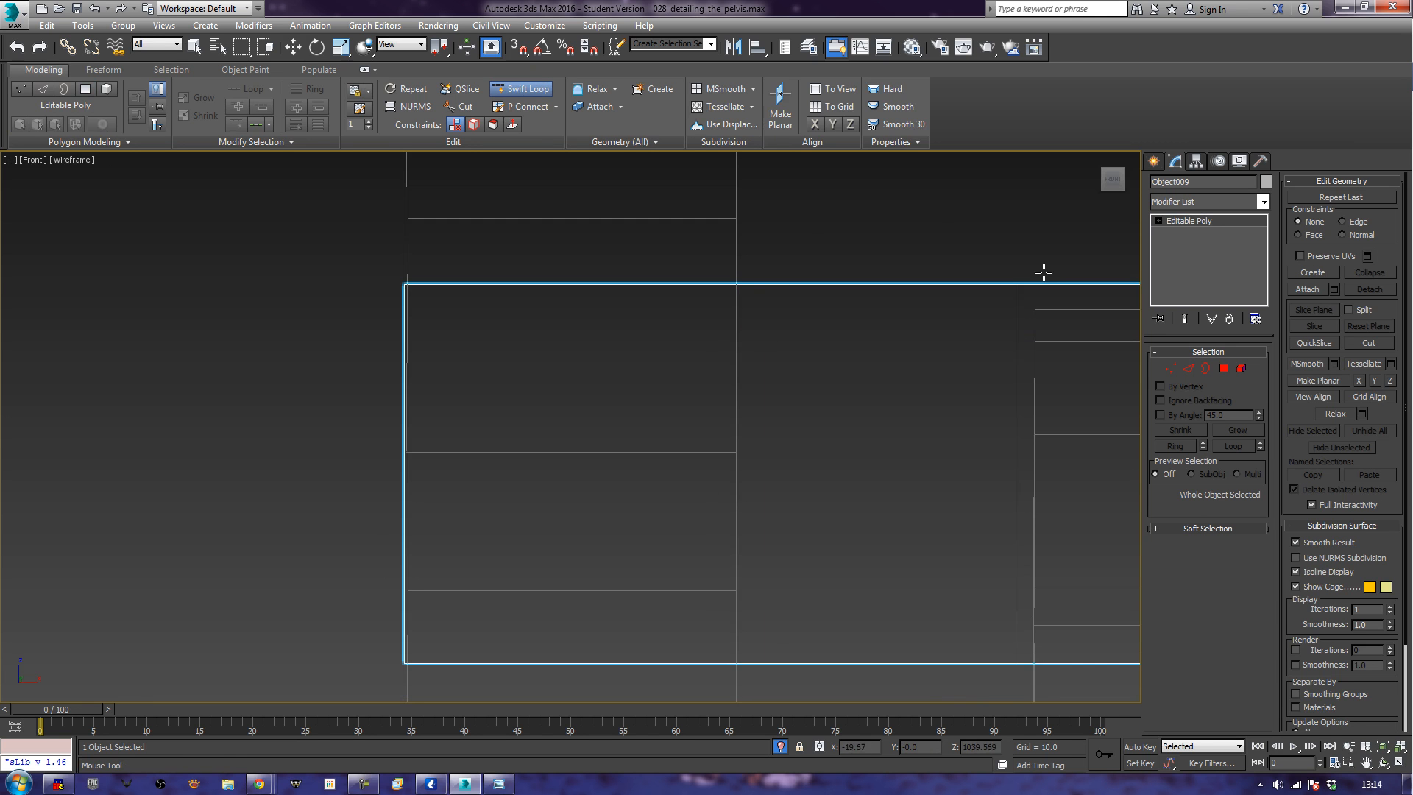
key(F3)
Select the two top polygons at the arm's outer end and extrude them up about 23 units to the arc's underside.
key(p)
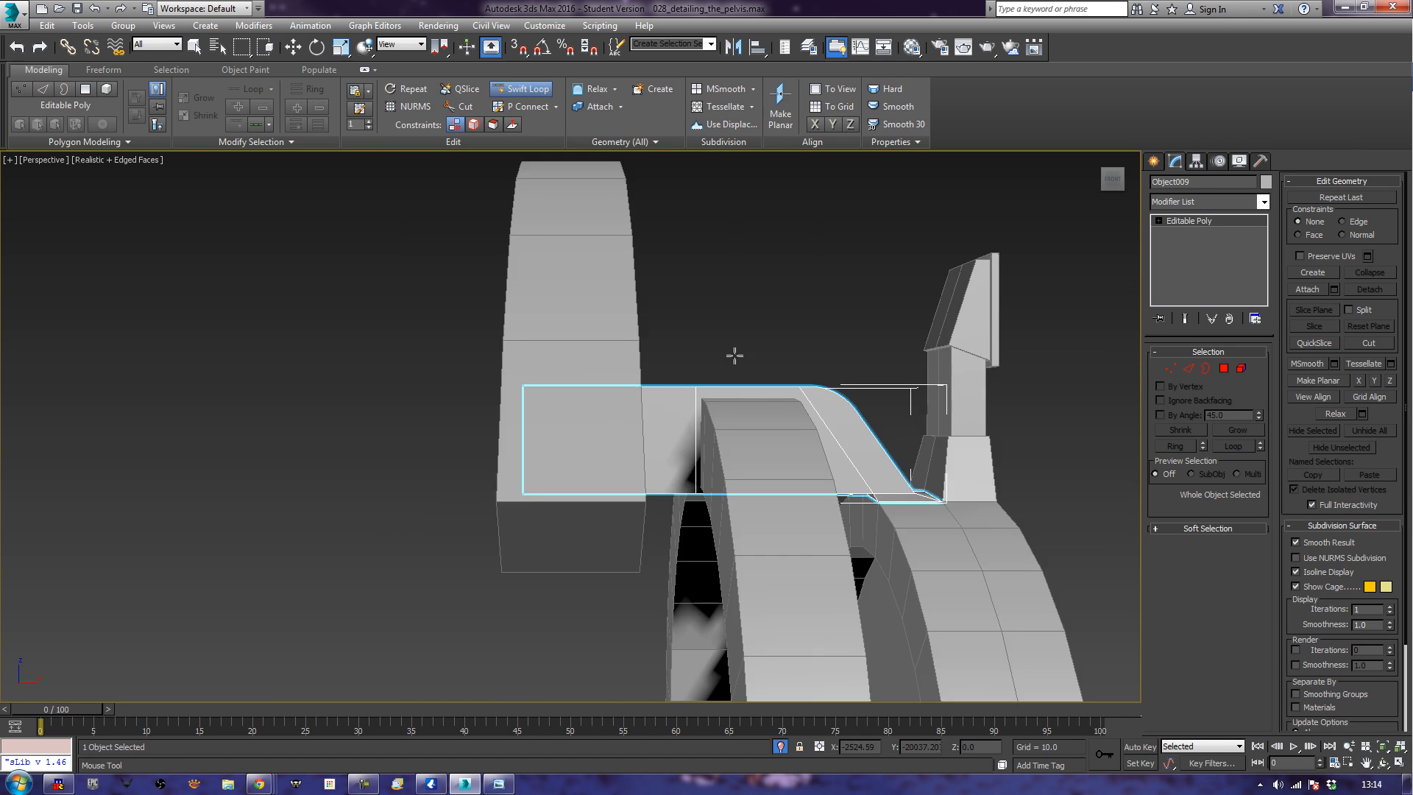
alt+middle_drag(760, 353, 776, 378)
scroll(764, 374, down, 2)
alt+middle_drag(549, 384, 799, 443)
key(w)
alt+middle_drag(777, 369, 771, 560)
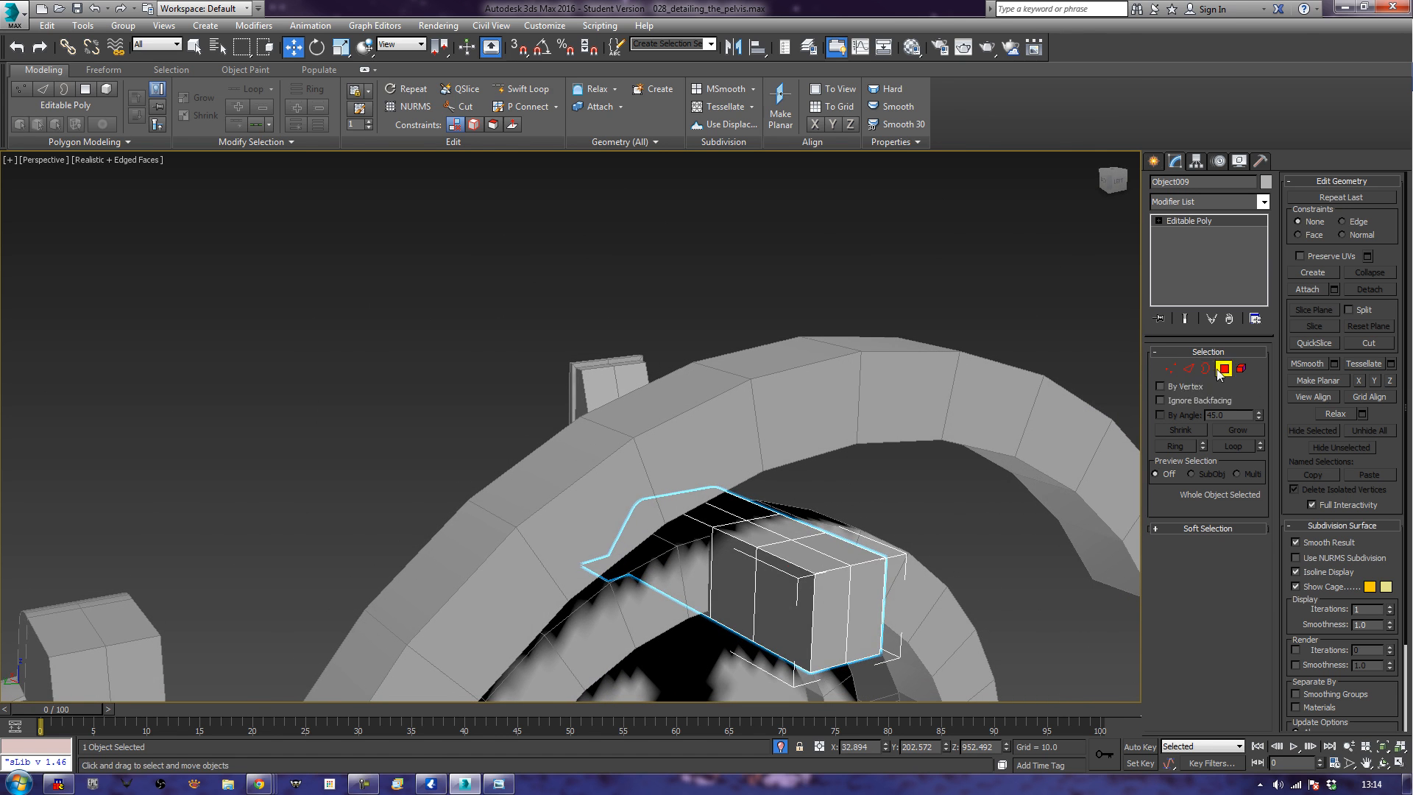
click(1222, 368)
click(849, 557)
ctrl+click(806, 558)
mouse_move(791, 546)
alt+middle_down()
mouse_move(832, 530)
mouse_move(785, 530)
alt+middle_up()
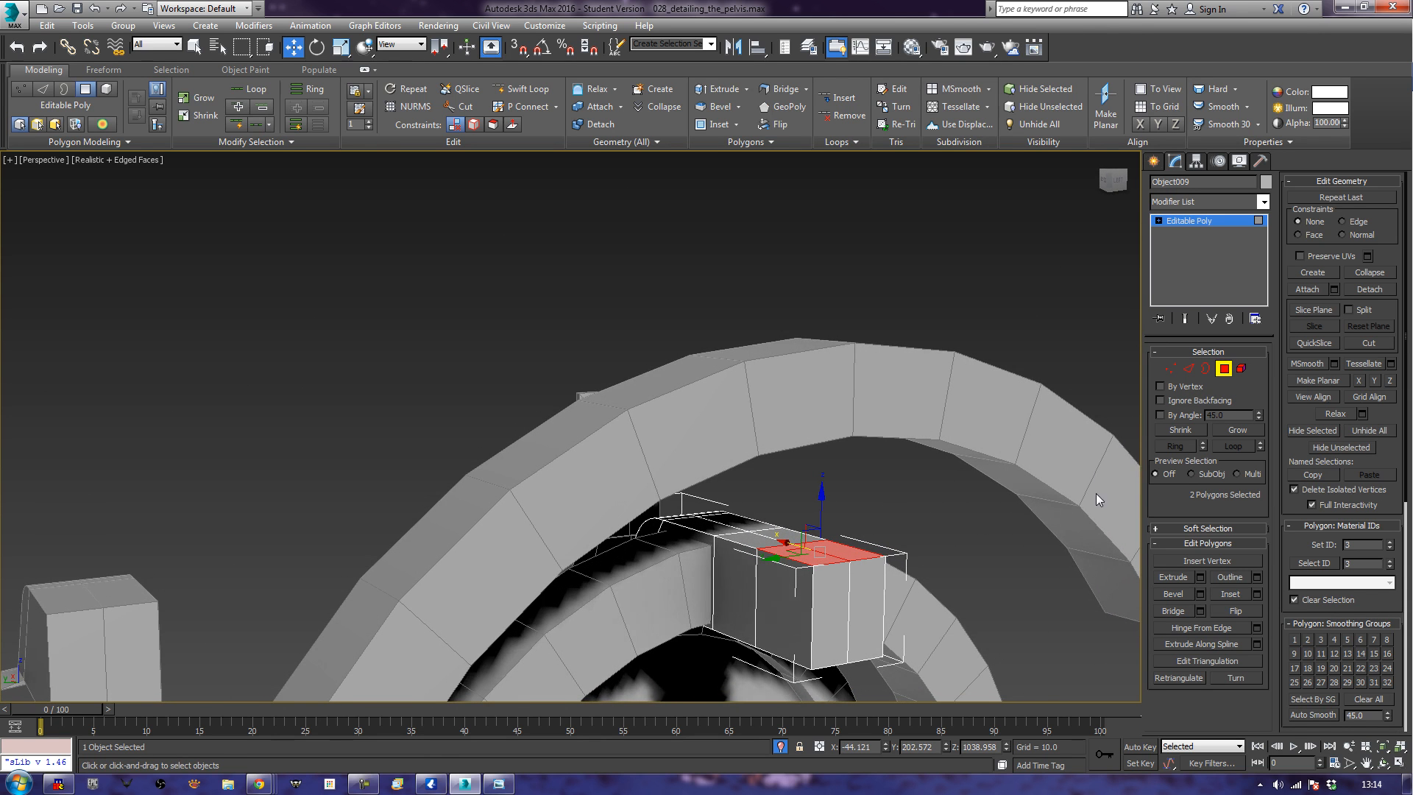
click(1175, 577)
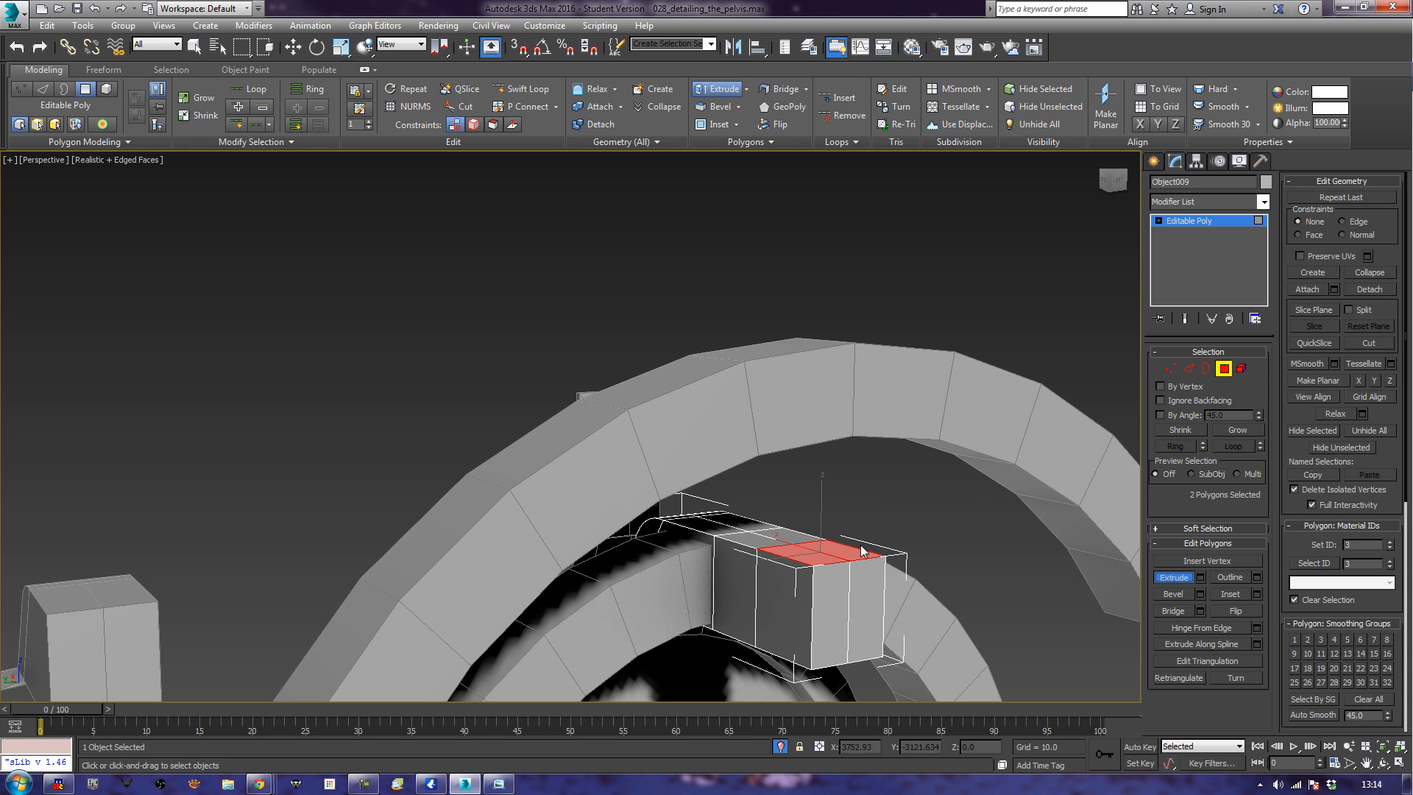
drag(810, 563, 827, 362)
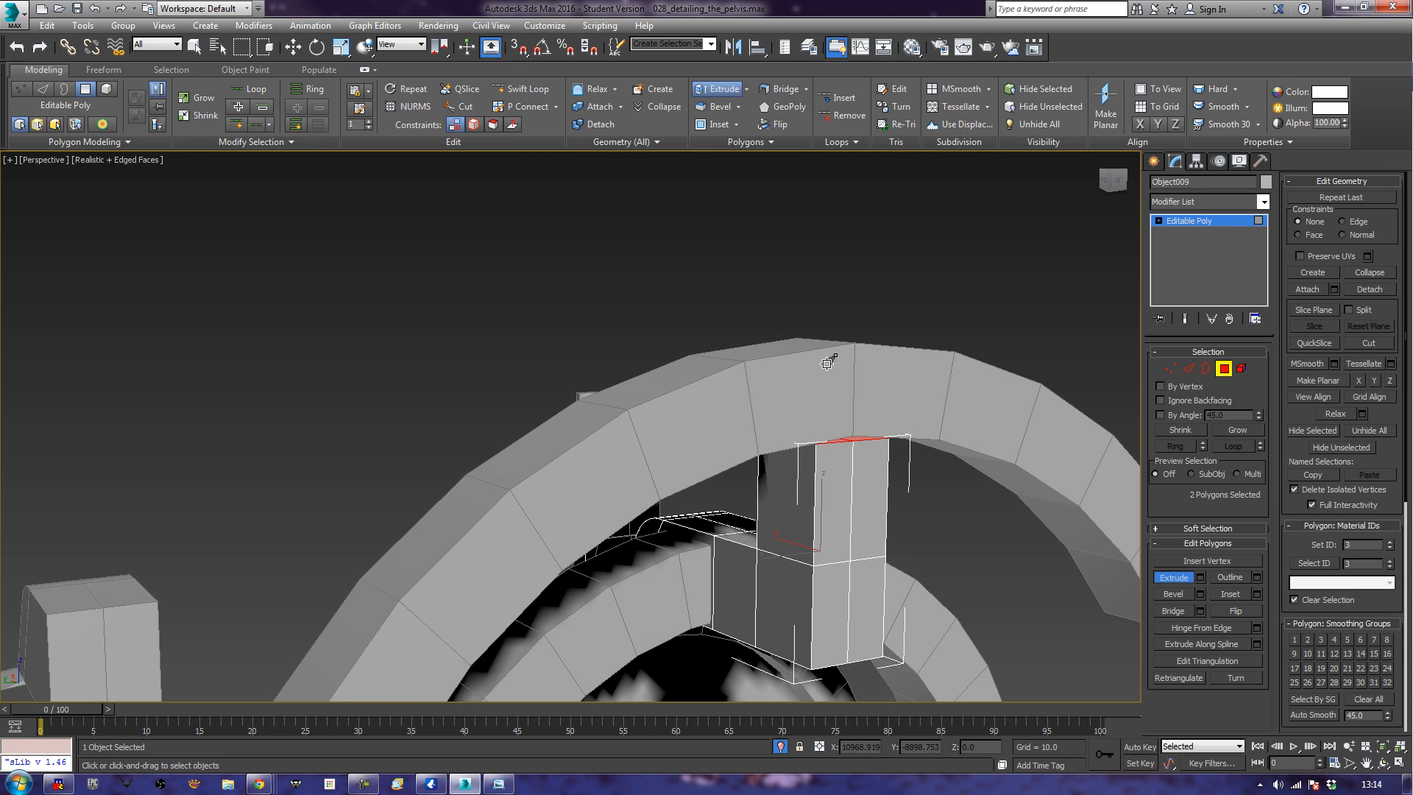
drag(827, 362, 826, 364)
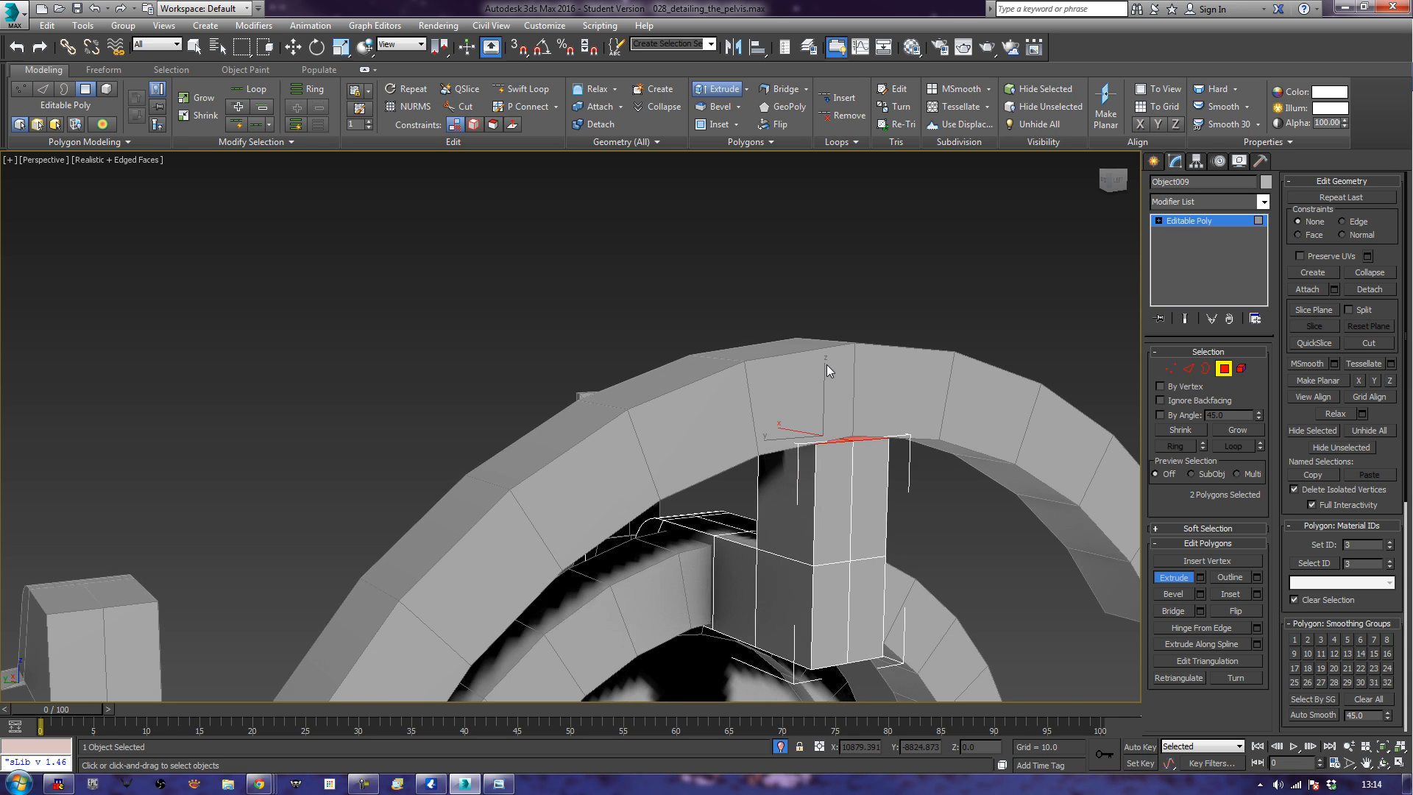
In the Left view, raise the post's top polygons by about 0.06 units to meet the arc's underside.
key(l)
key(z)
middle_drag(622, 330, 754, 322)
middle_drag(880, 413, 767, 395)
key(w)
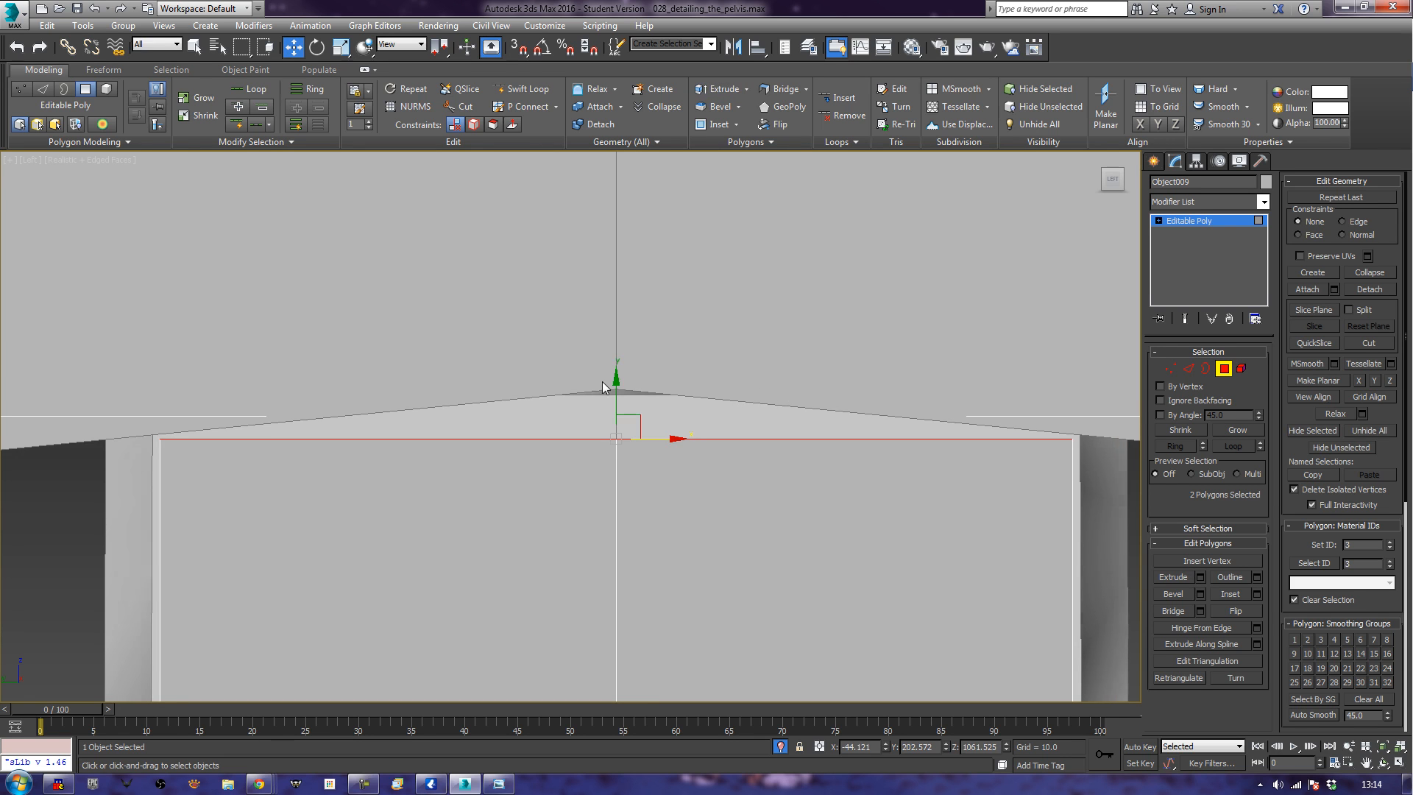
drag(616, 388, 620, 385)
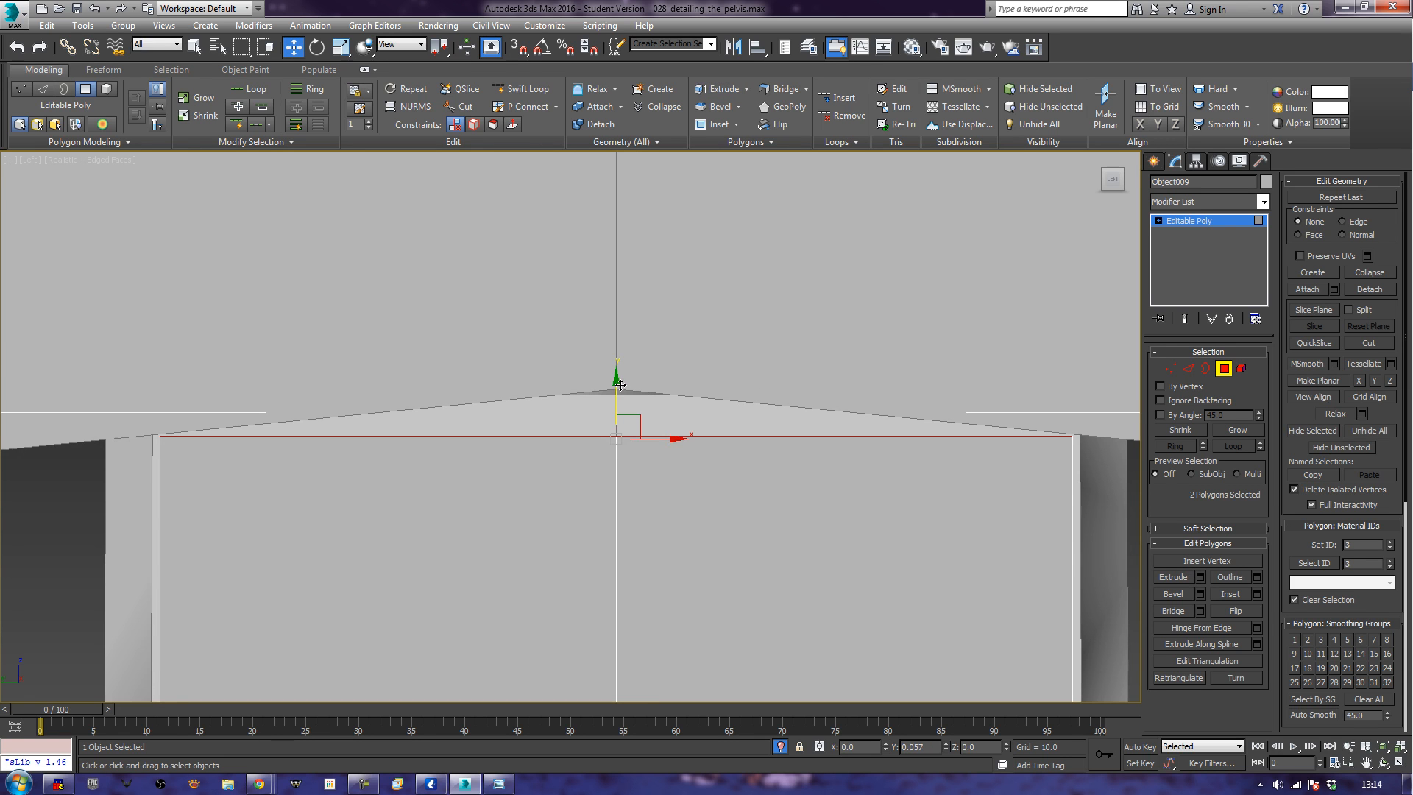
In the Left view, raise the post's middle top vertices about 0.85 units to the peak of the arc's underside.
drag(622, 384, 624, 384)
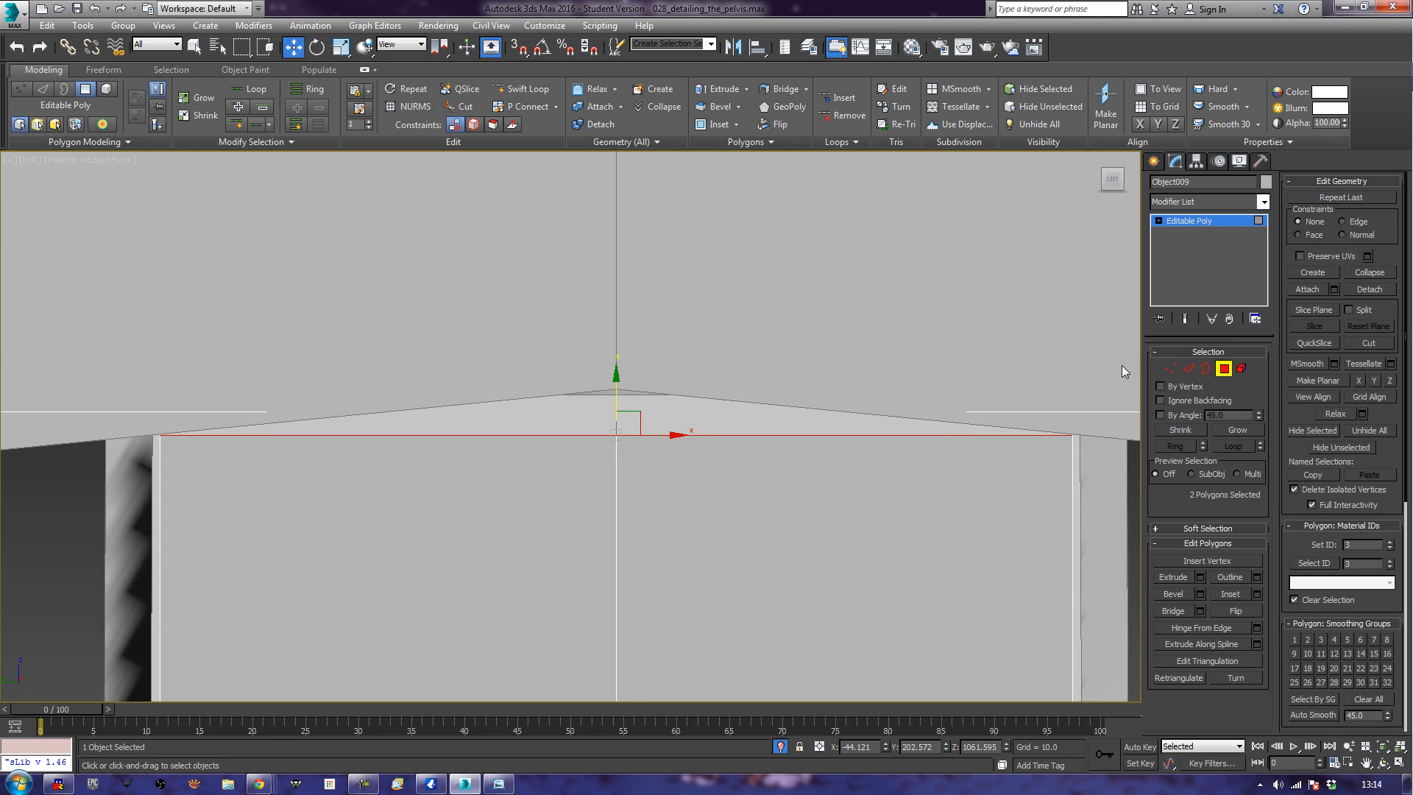
click(1170, 369)
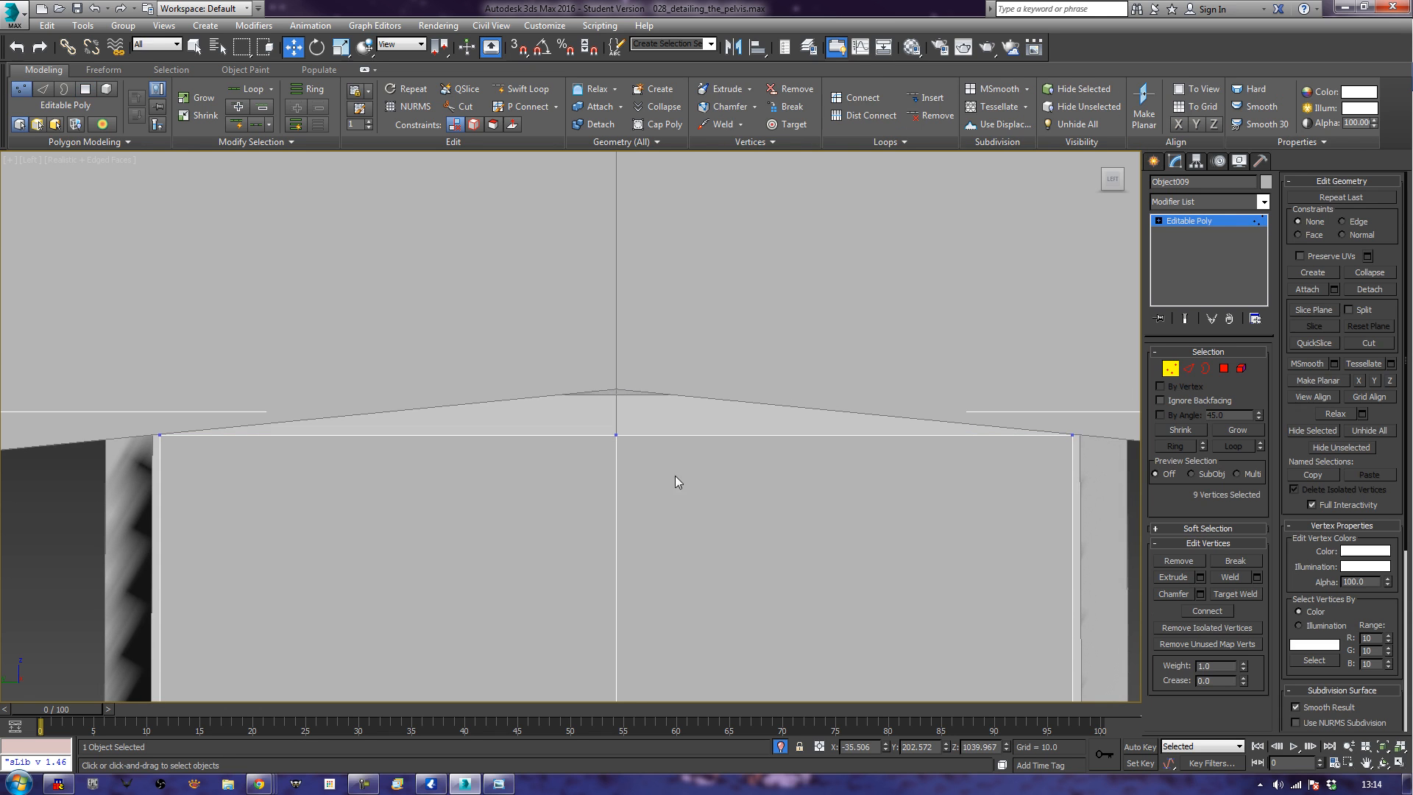
drag(562, 409, 620, 366)
drag(624, 345, 629, 338)
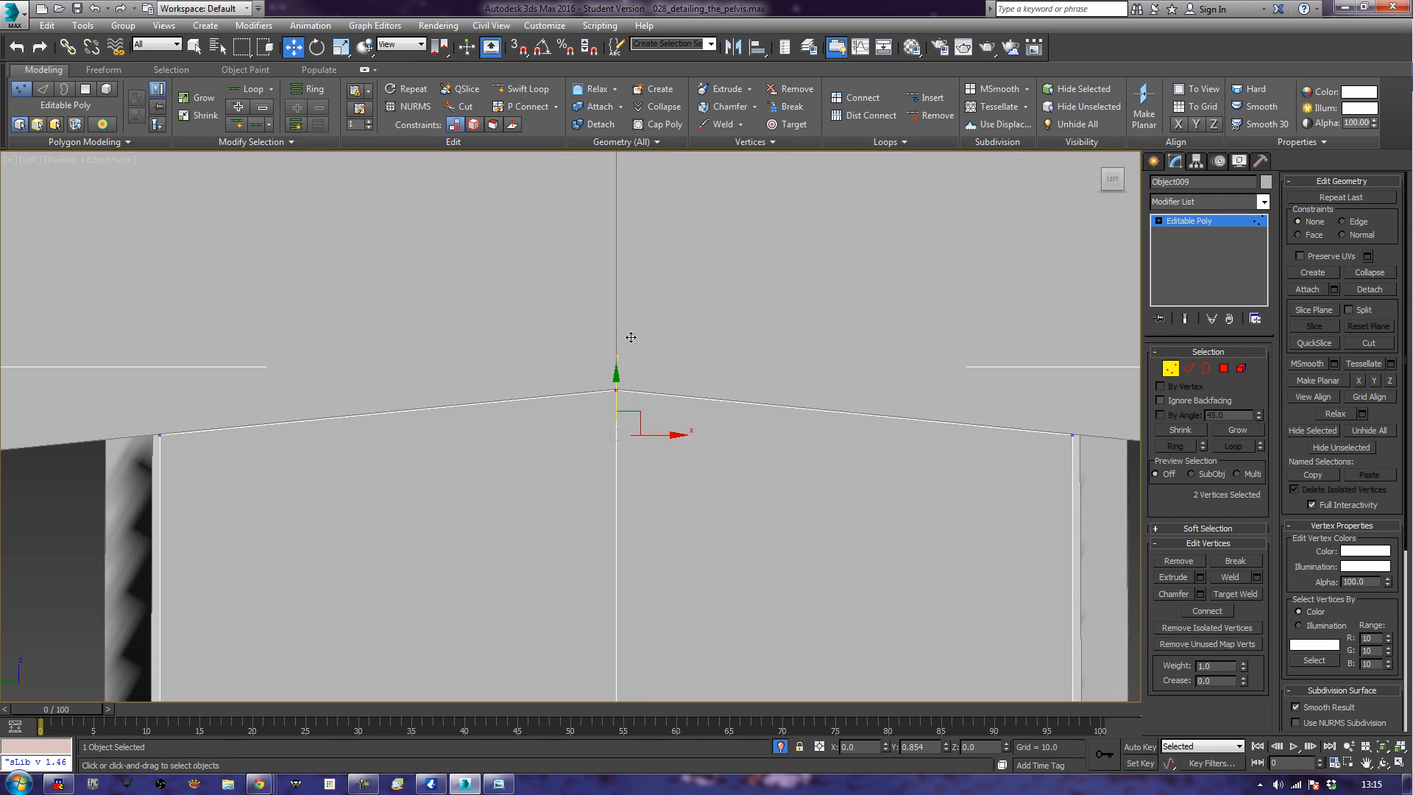
drag(630, 338, 631, 337)
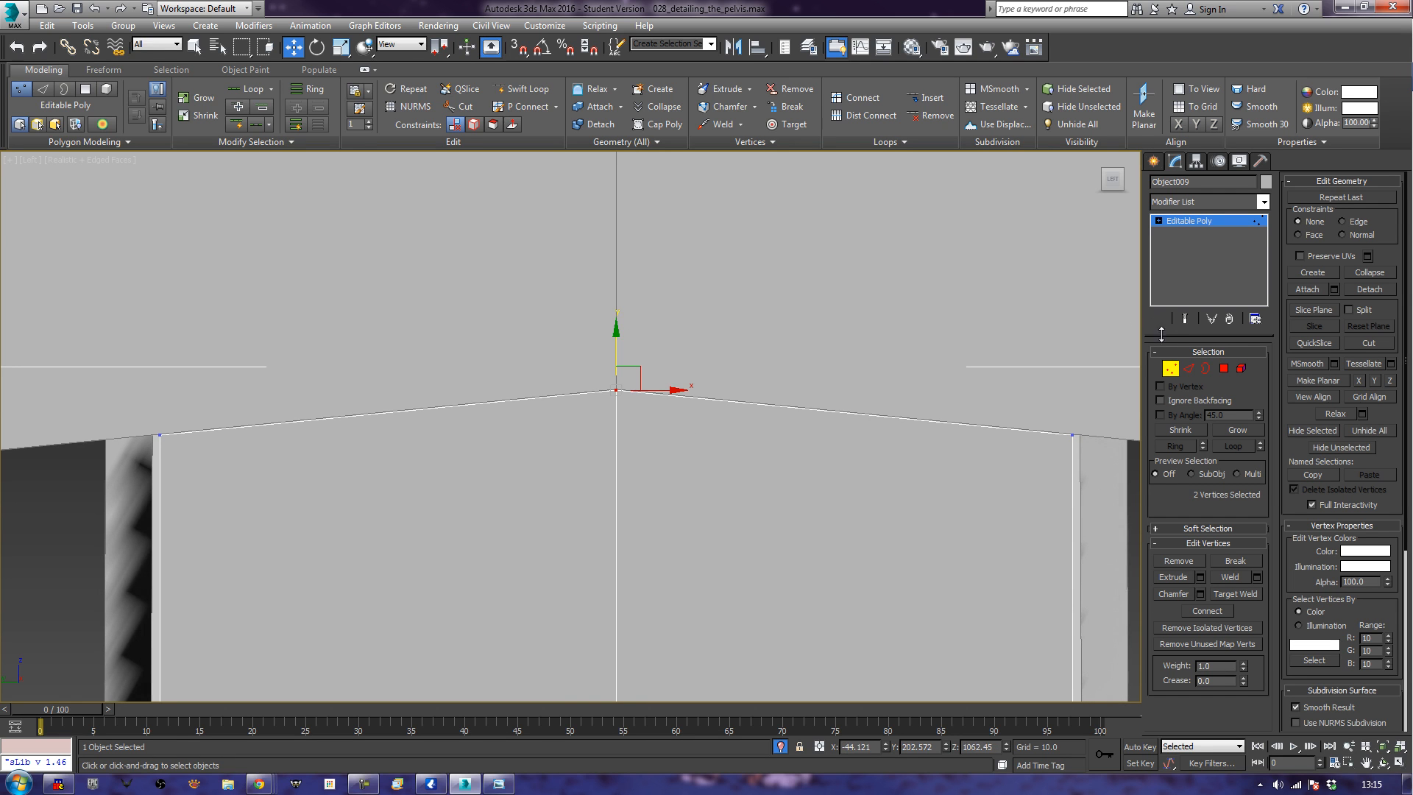
click(1169, 367)
scroll(793, 511, down, 6)
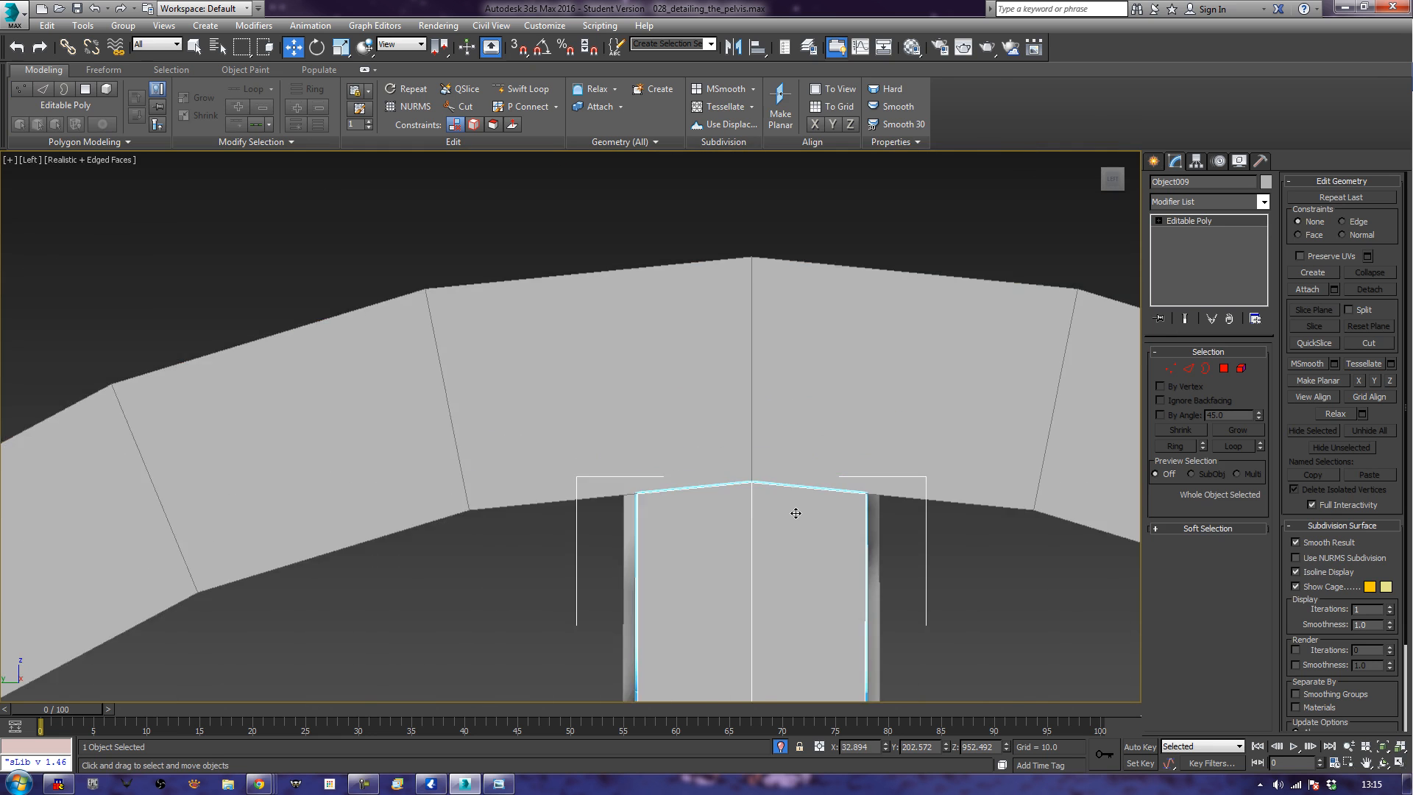
In the Perspective view, move the two edges at the post's inner base about 8.6 units inward along X.
key(p)
key(z)
alt+middle_drag(625, 485, 836, 481)
scroll(684, 468, down, 8)
scroll(721, 439, up, 4)
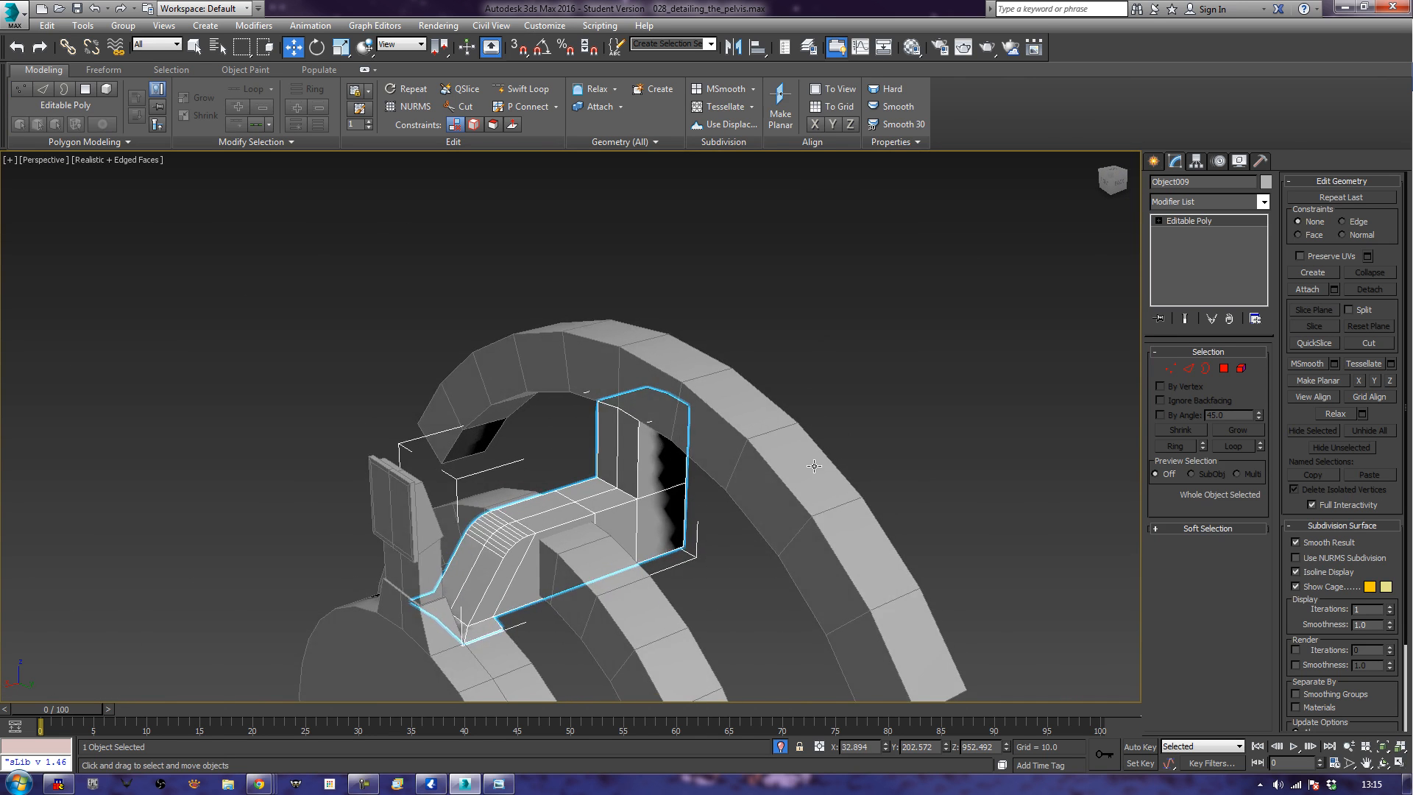
scroll(733, 478, up, 4)
alt+middle_drag(665, 487, 995, 395)
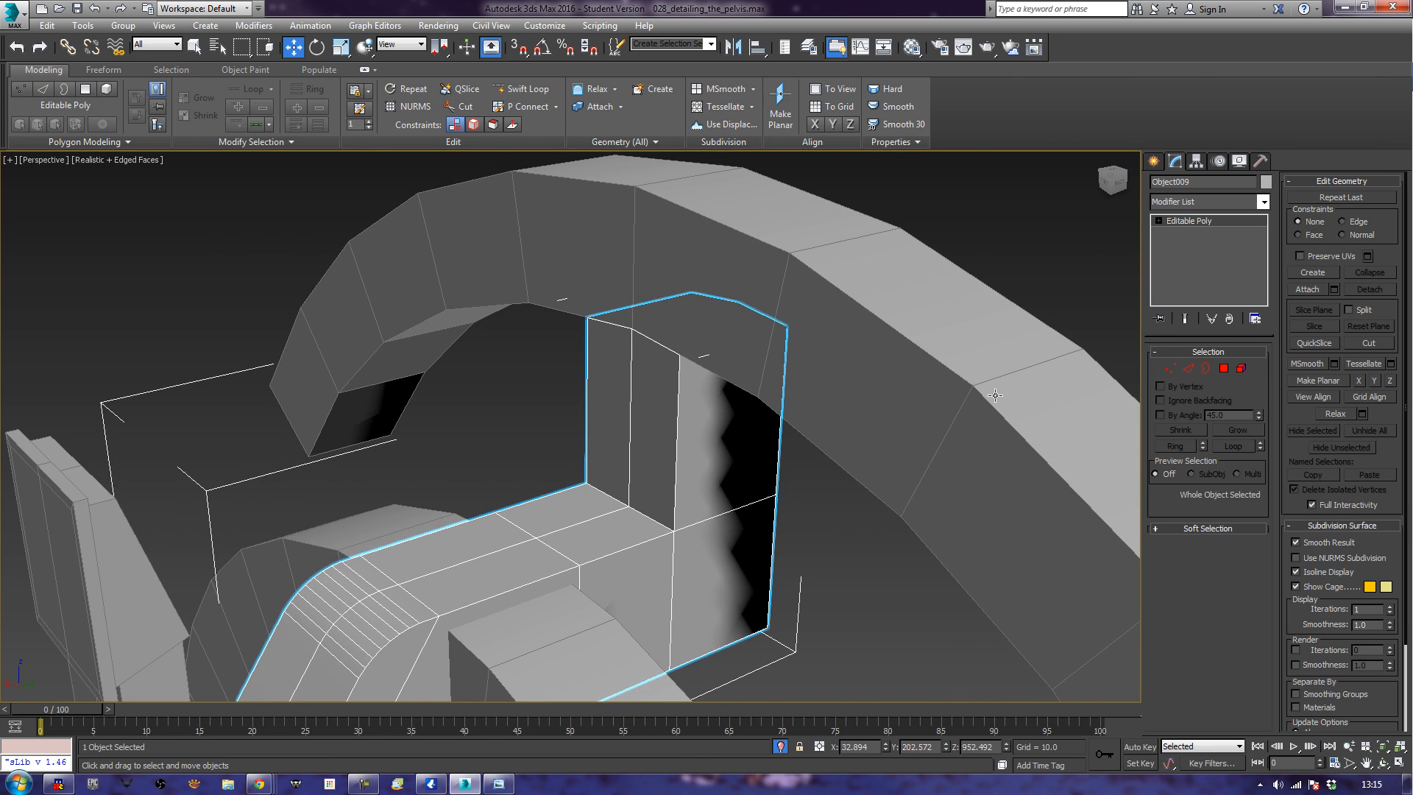
click(1188, 369)
click(613, 499)
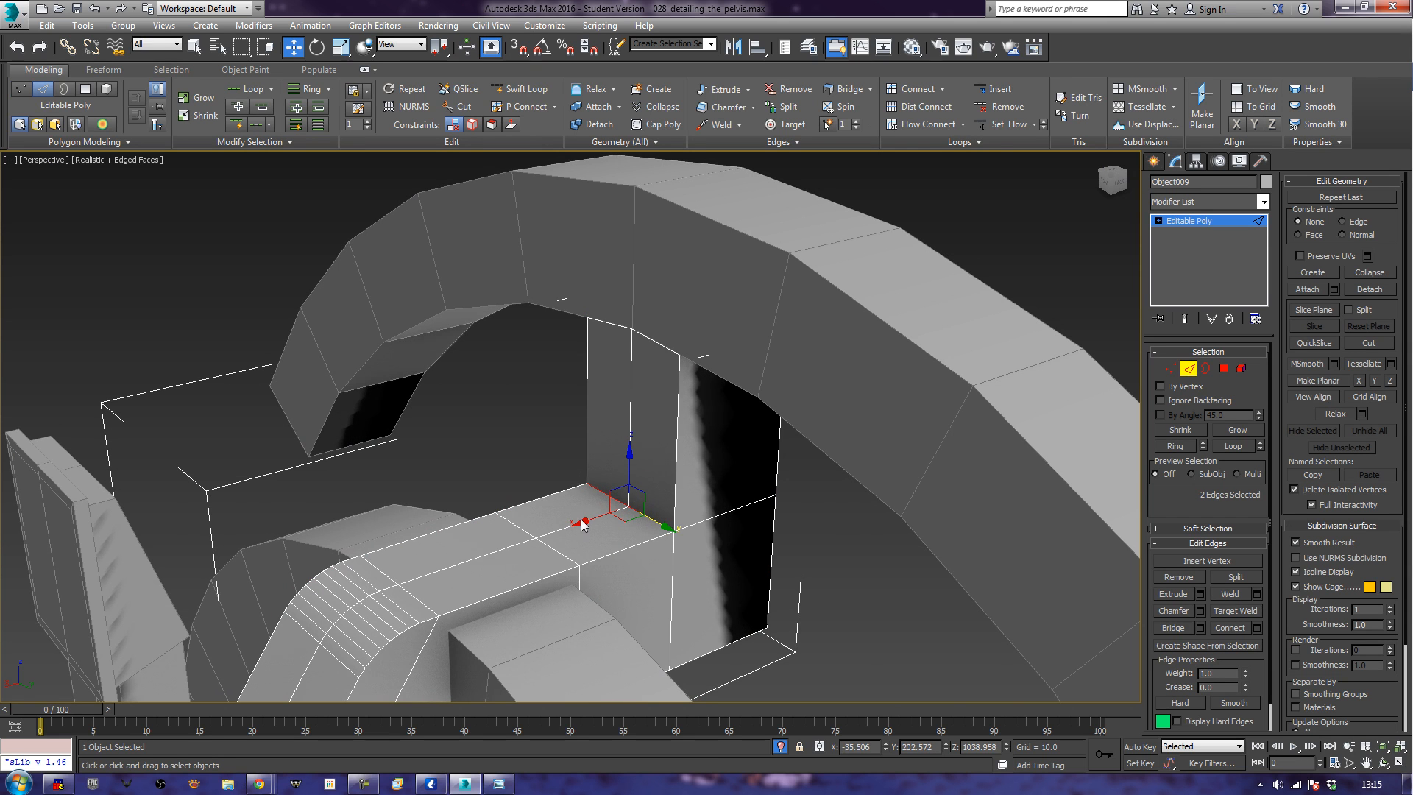
drag(582, 522, 527, 550)
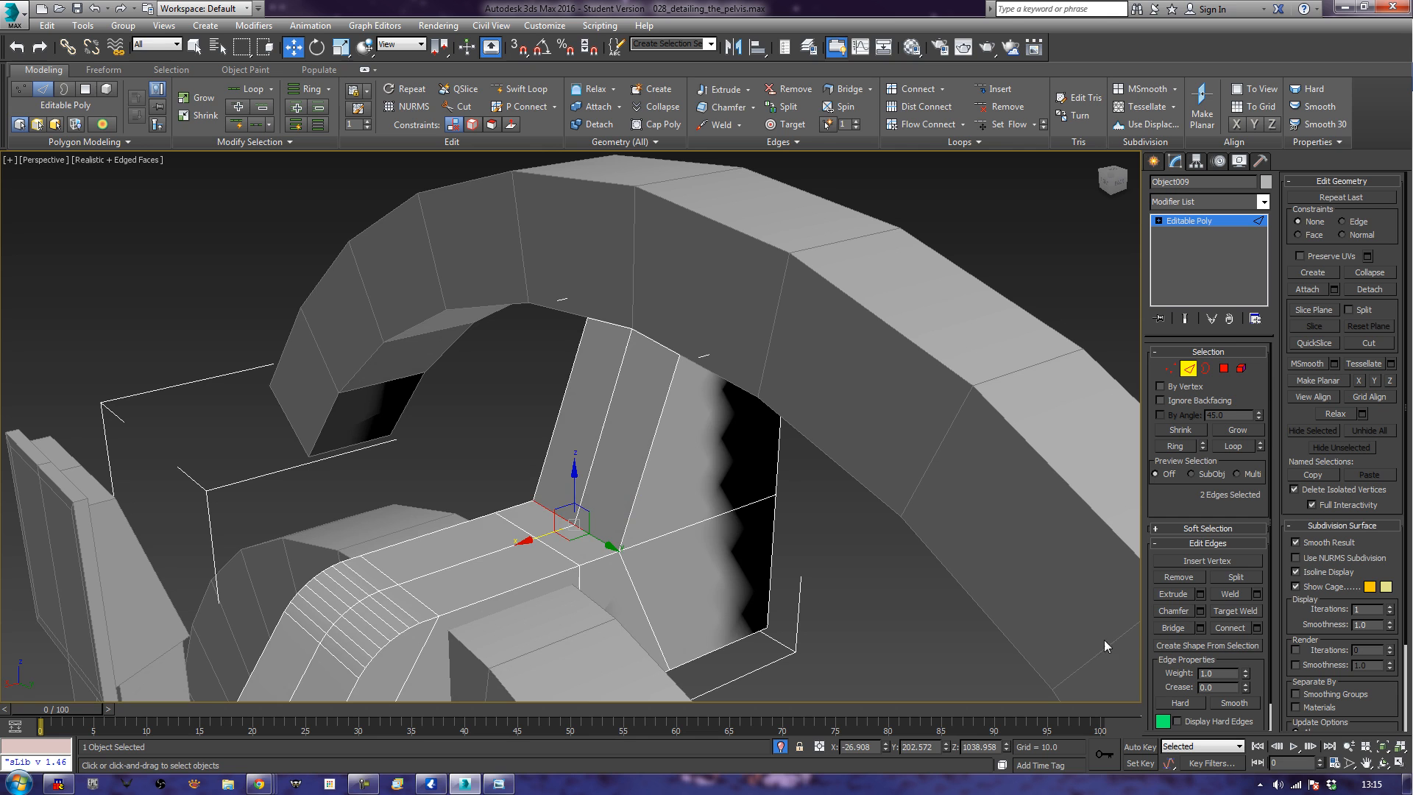
Chamfer the two edges at the post's inner base into a small rounded bend.
click(1174, 611)
drag(620, 544, 624, 528)
key(ctrl+z)
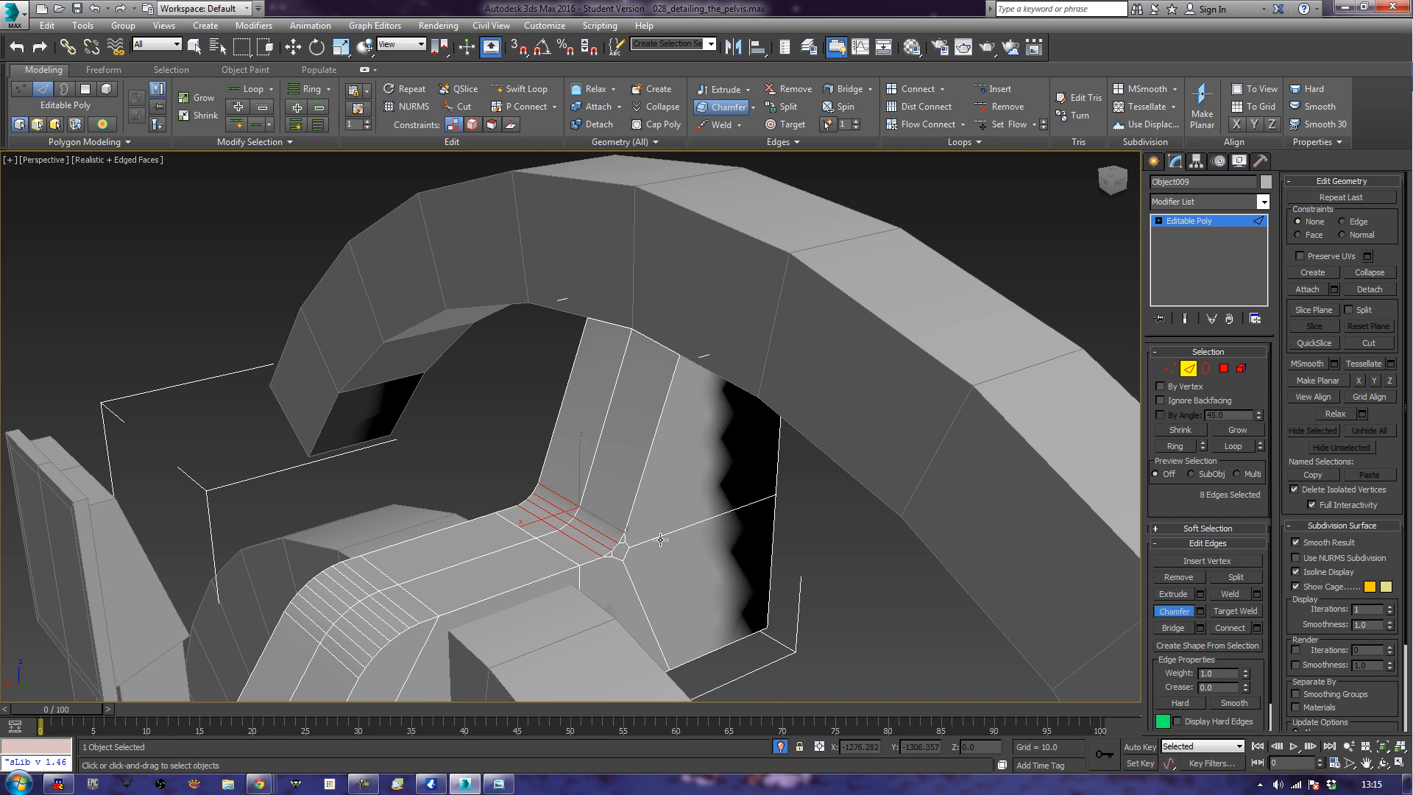
Select the two lower polygons on the arm's outer end and move them about 12.7 units inward along X.
alt+middle_drag(647, 594, 679, 485)
alt+middle_drag(729, 617, 649, 378)
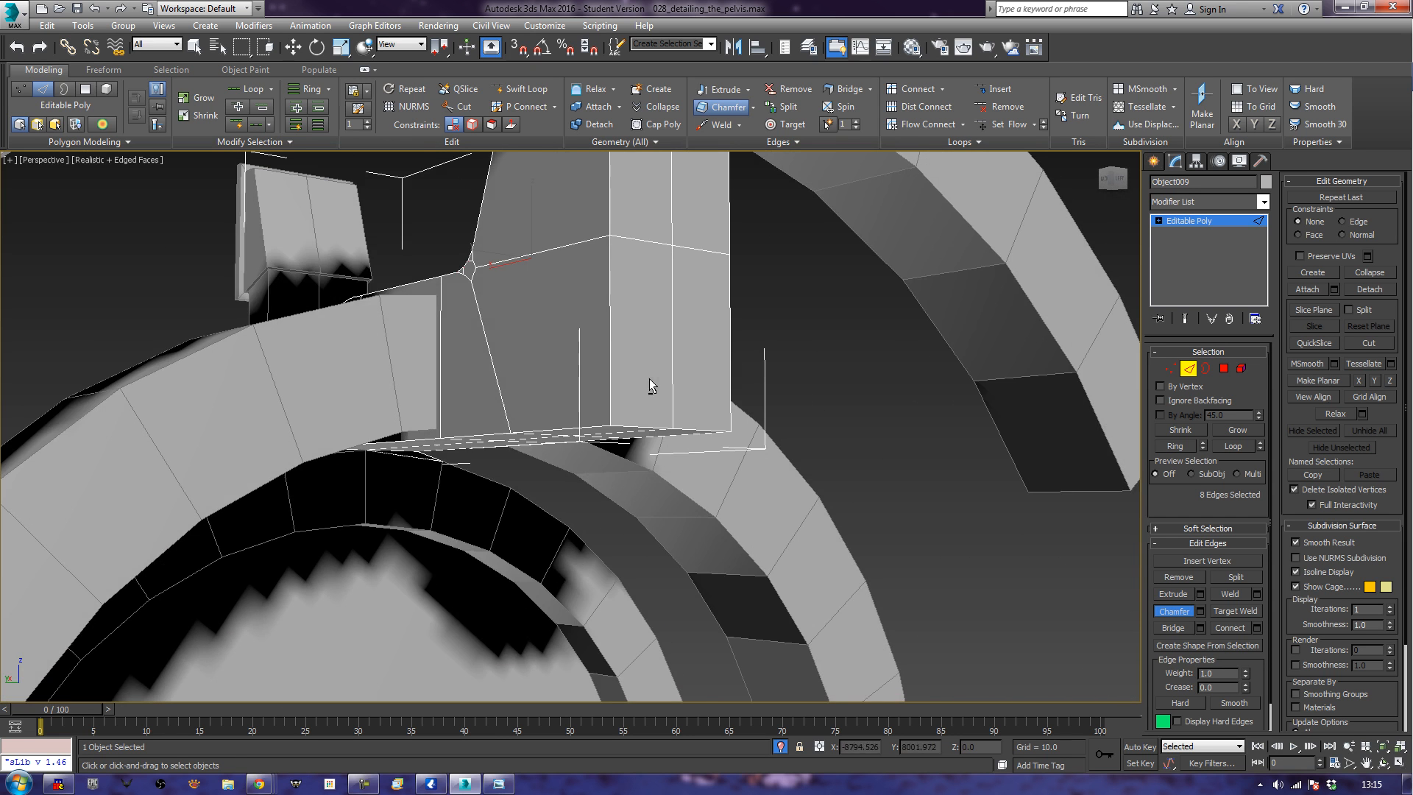
click(700, 428)
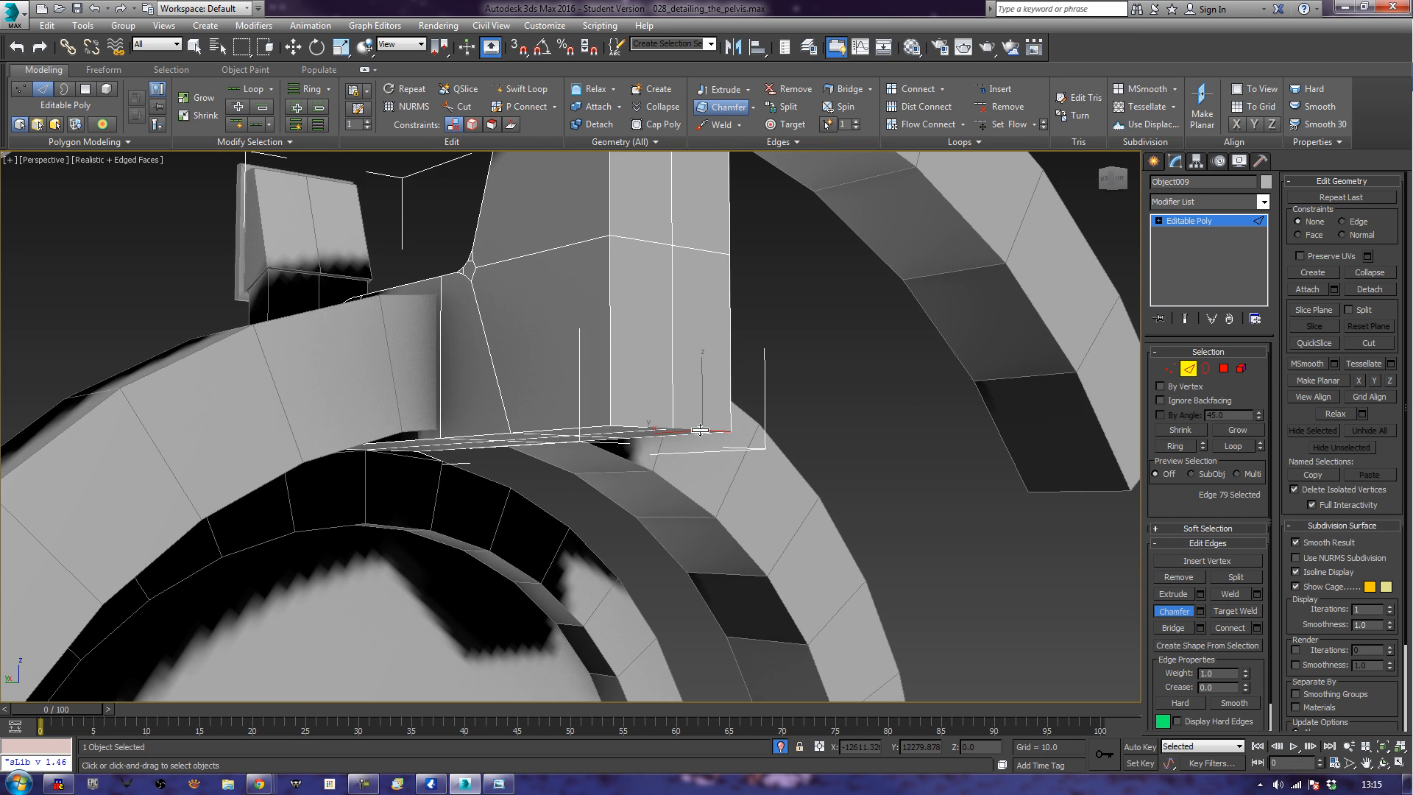
alt+middle_drag(623, 292, 672, 380)
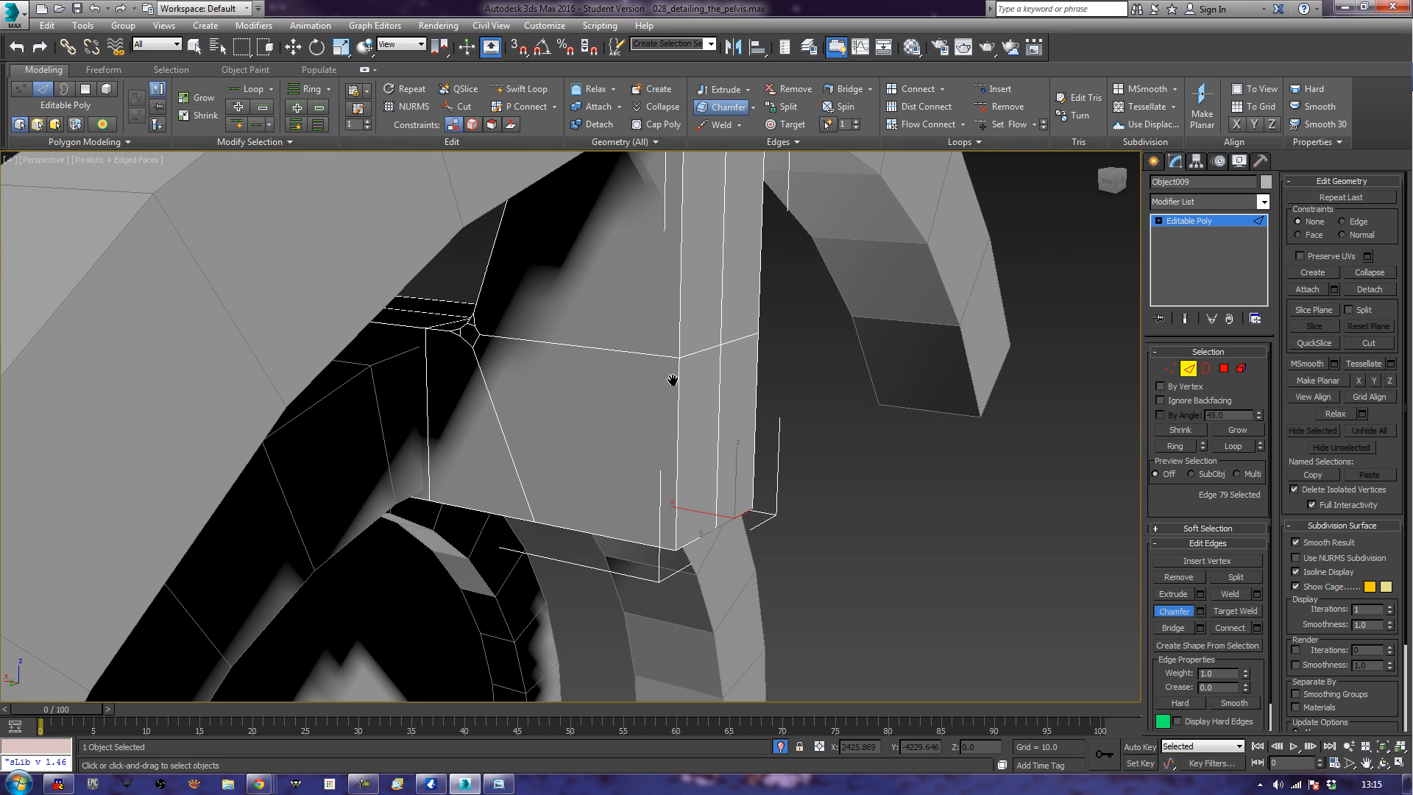
click(1224, 370)
click(709, 442)
ctrl+click(733, 438)
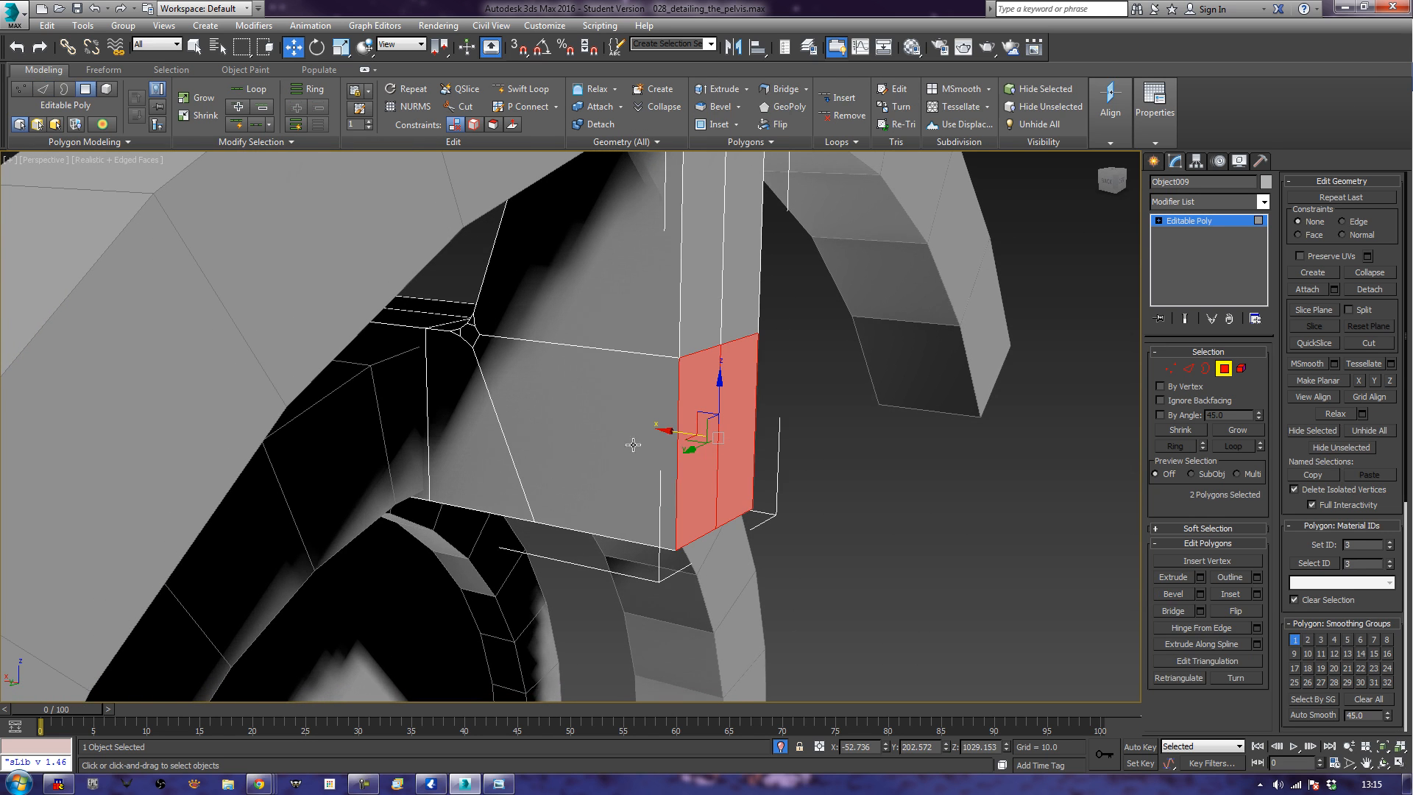
drag(666, 434, 563, 416)
Chamfer the edge loop around the outer bend between the post and the arm's end into a wide, multi-segment curve.
alt+middle_drag(563, 416, 755, 464)
scroll(649, 513, up, 3)
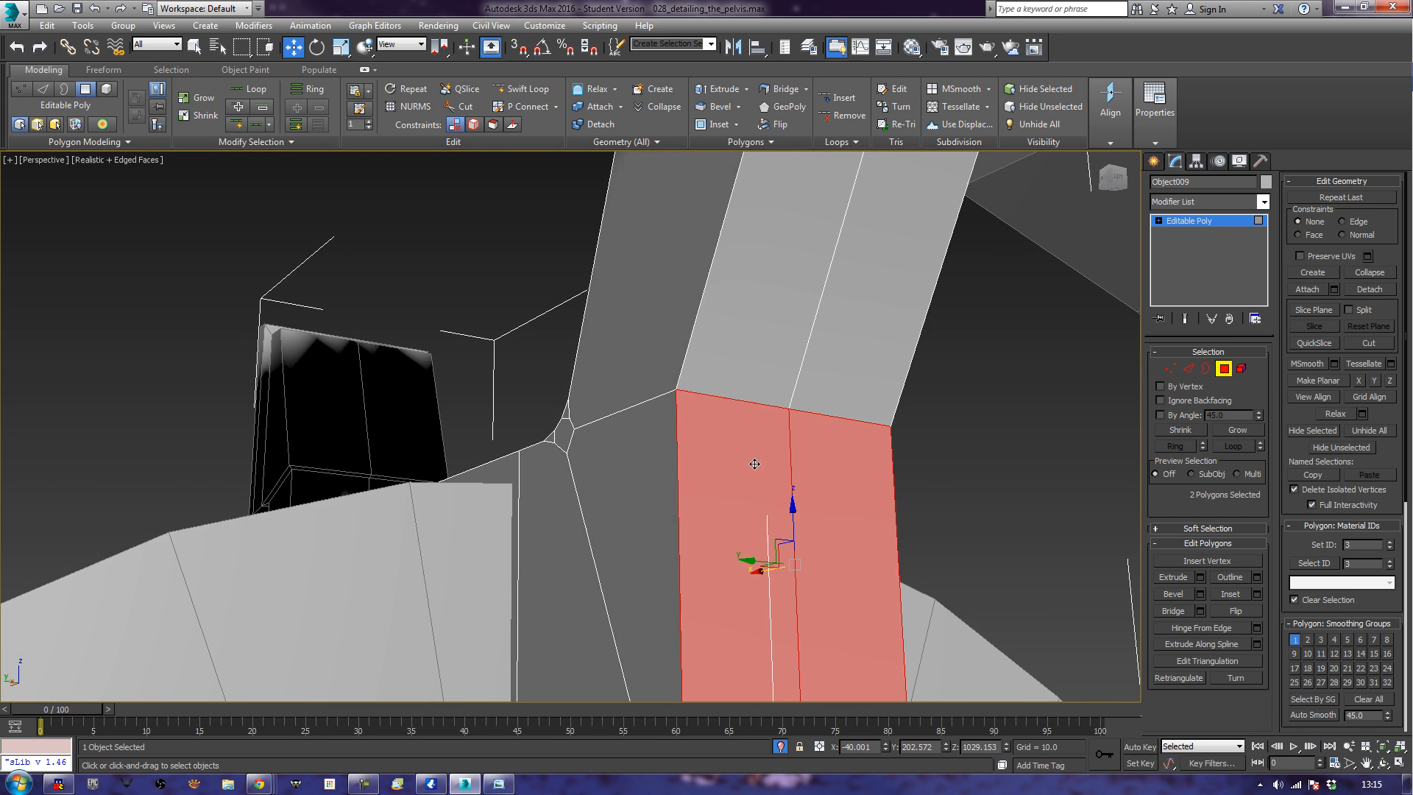
click(1188, 368)
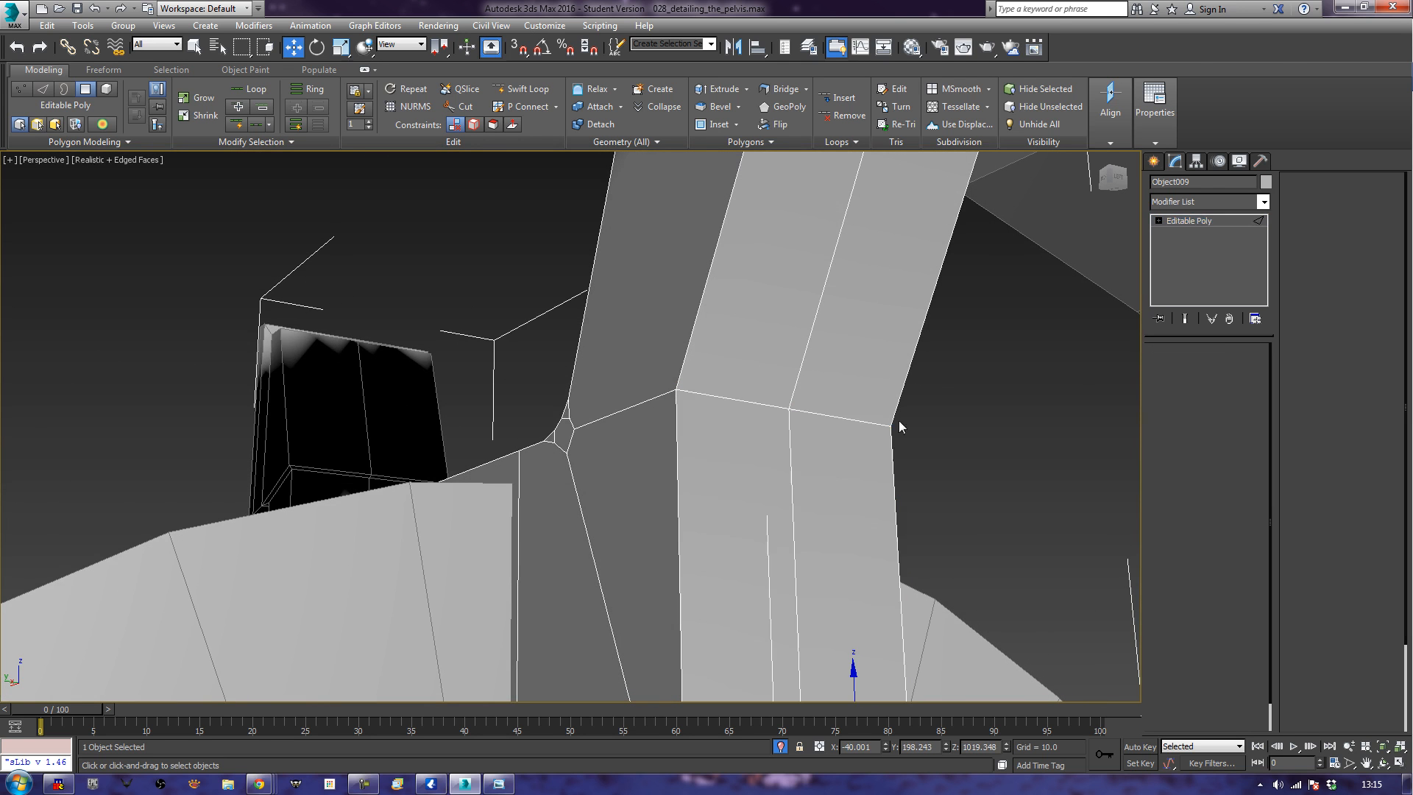
double_click(745, 403)
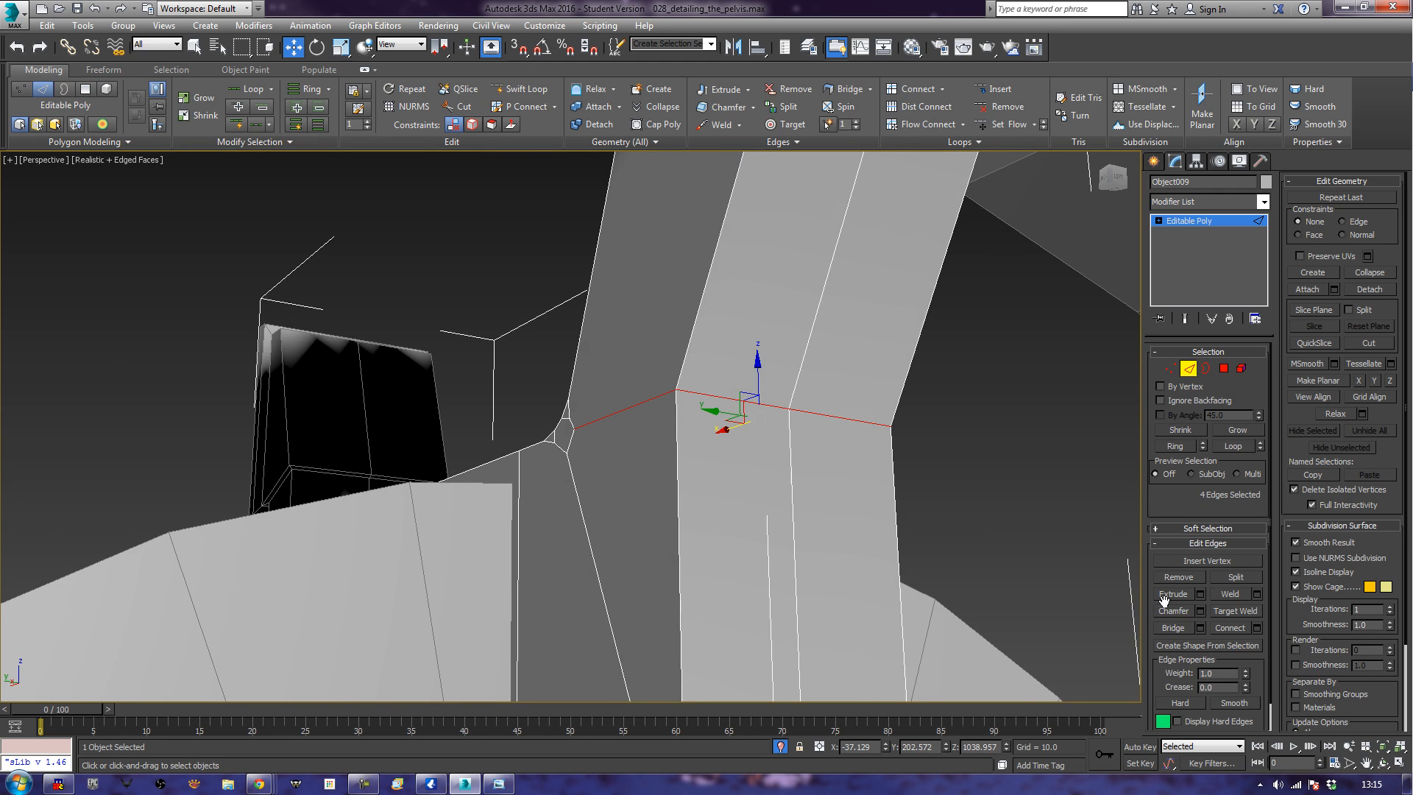
click(1173, 612)
drag(750, 404, 790, 351)
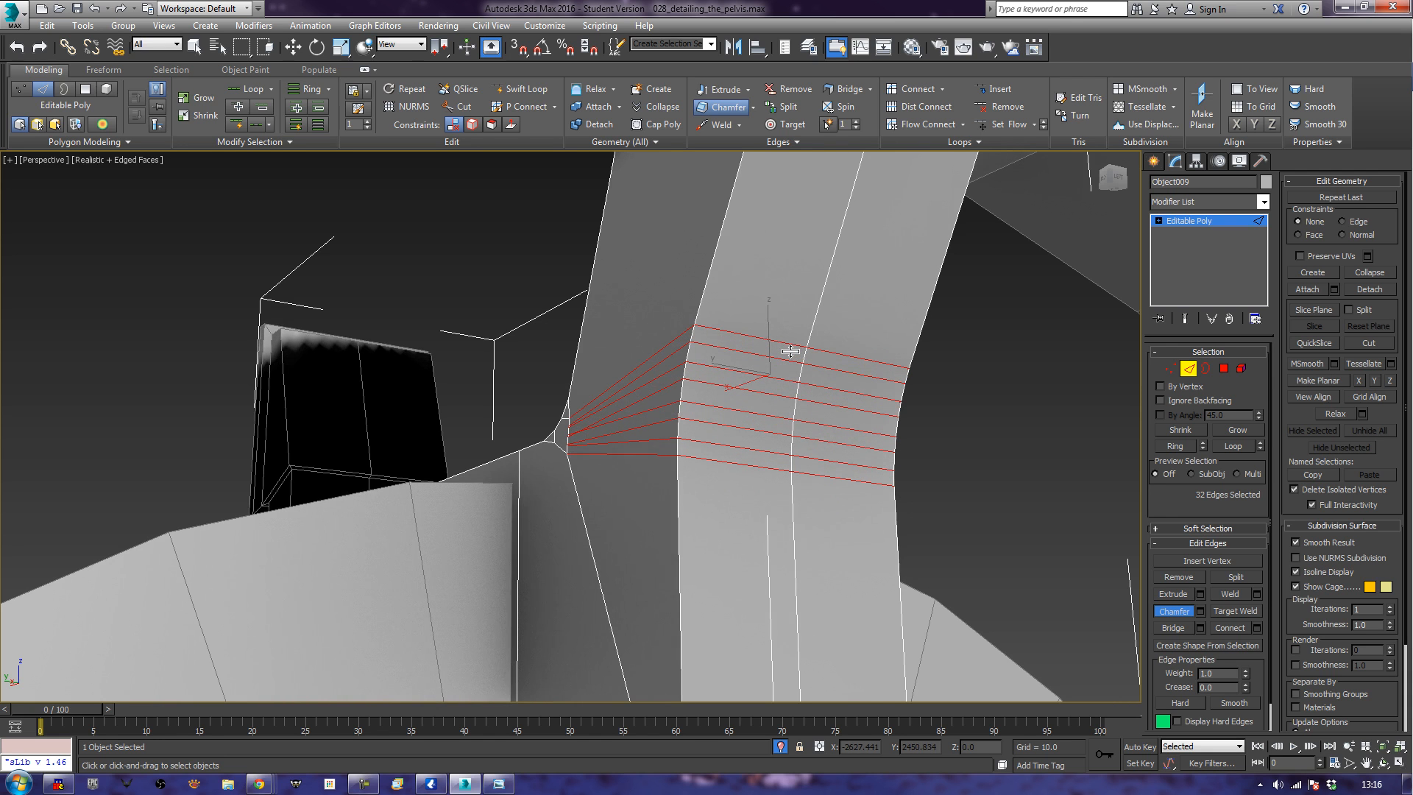
click(1018, 434)
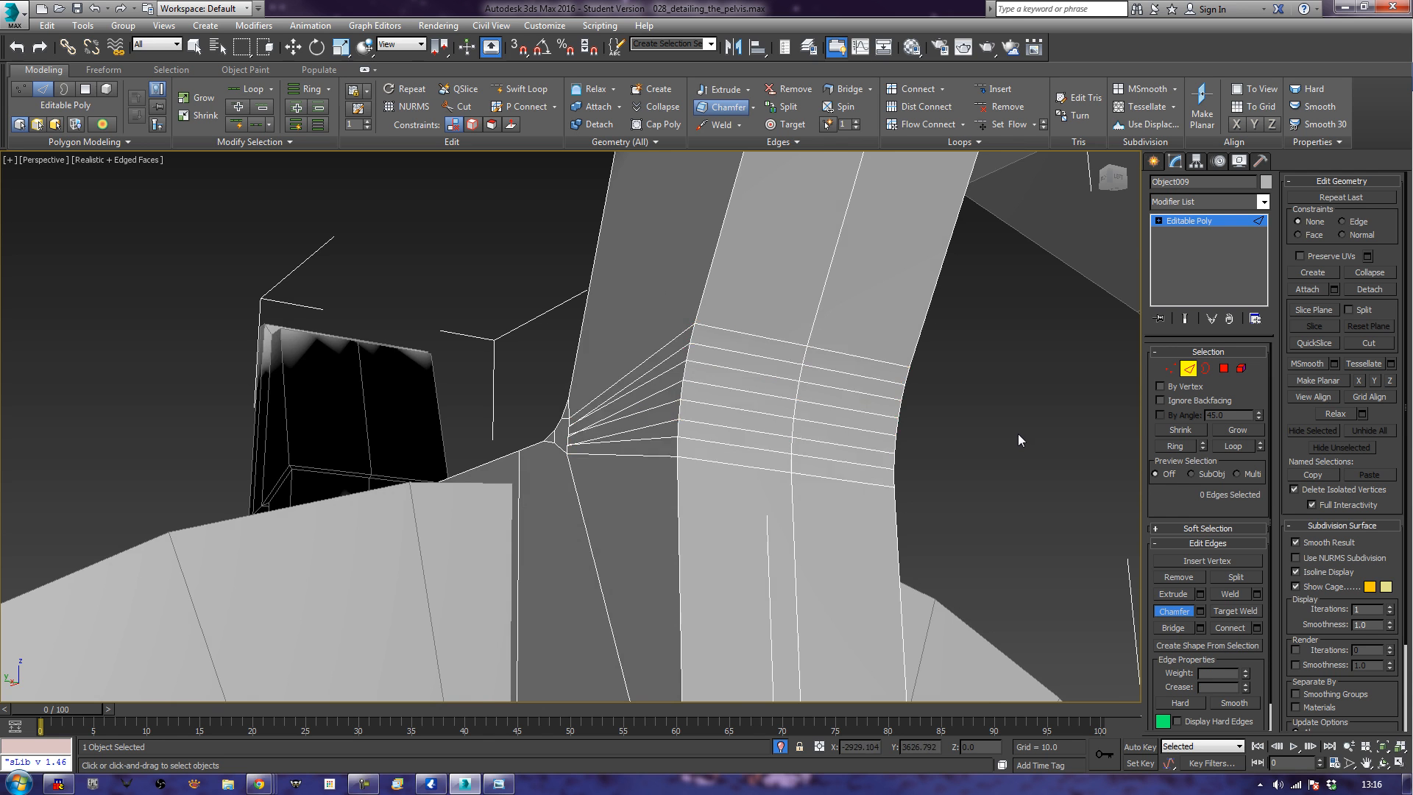
Examine the rounded post and its contact with the arc's underside from several angles.
scroll(1018, 434, down, 5)
alt+middle_drag(1018, 434, 867, 428)
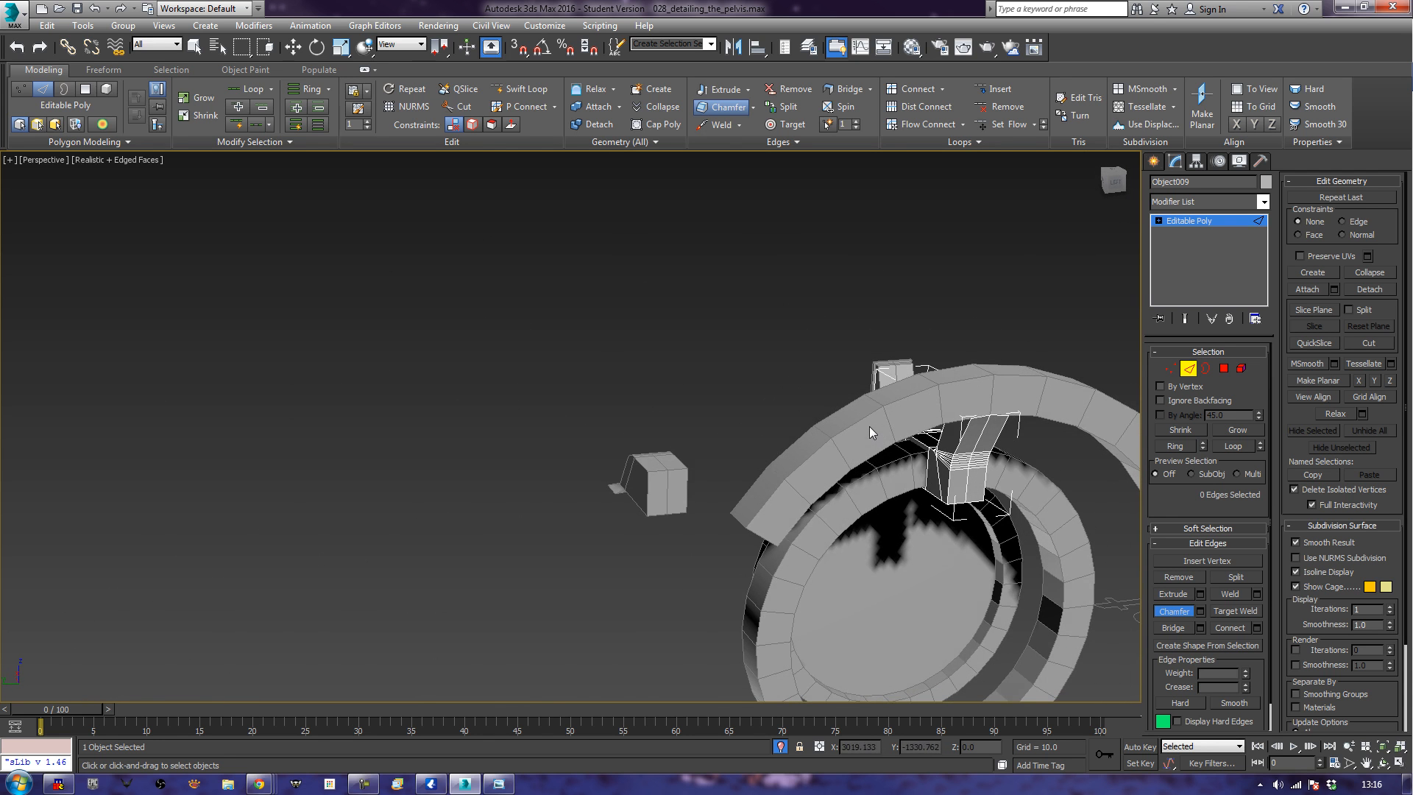
scroll(876, 443, up, 3)
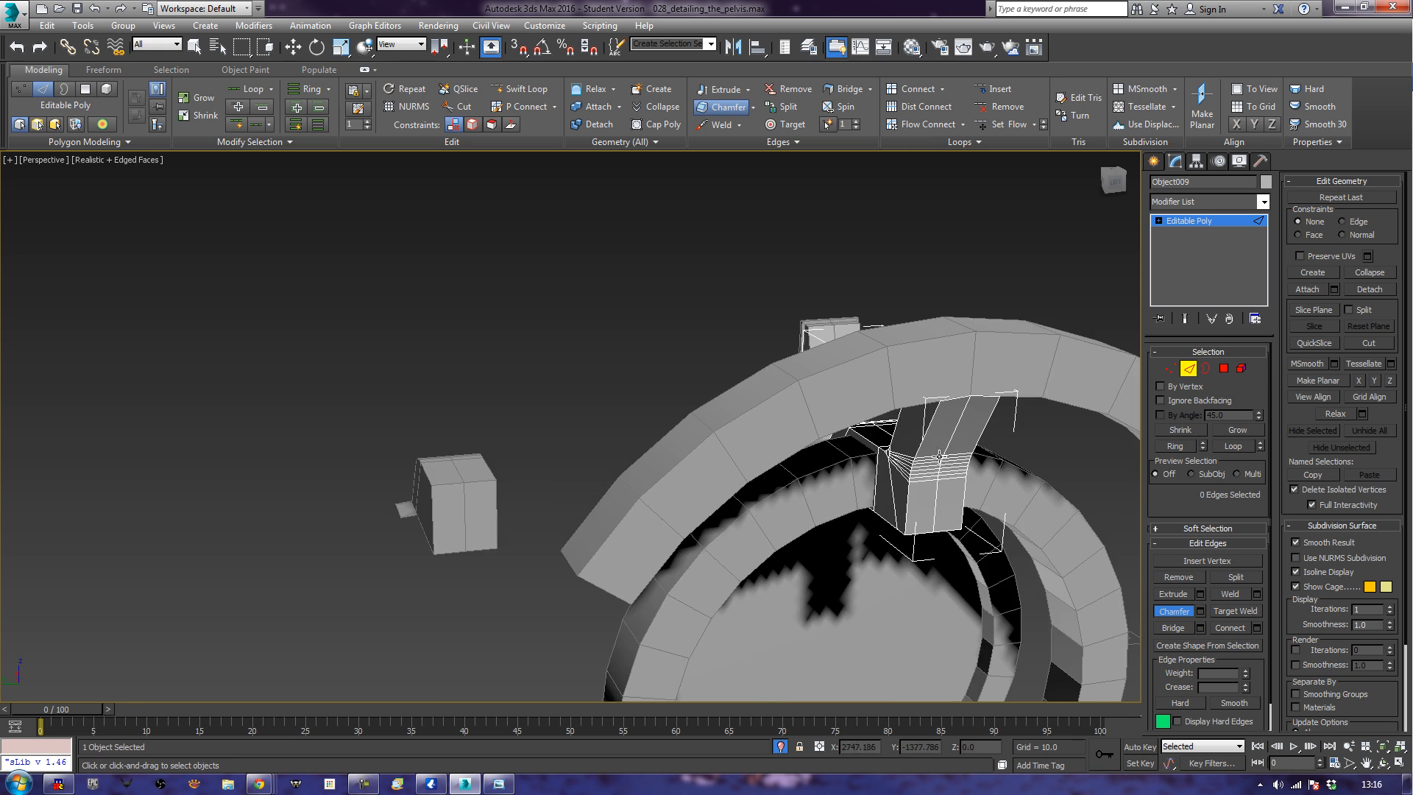
scroll(916, 463, up, 4)
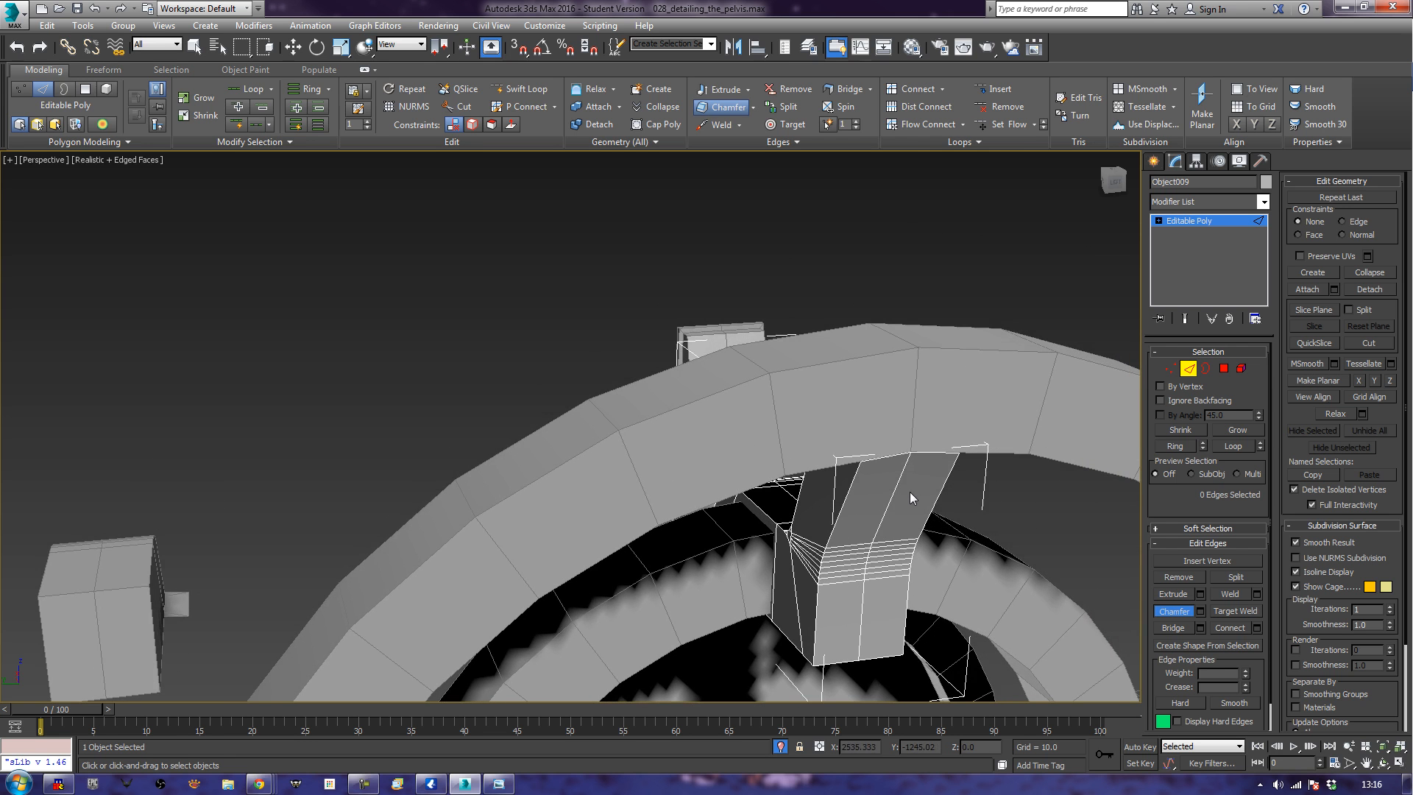
alt+middle_drag(910, 492, 818, 423)
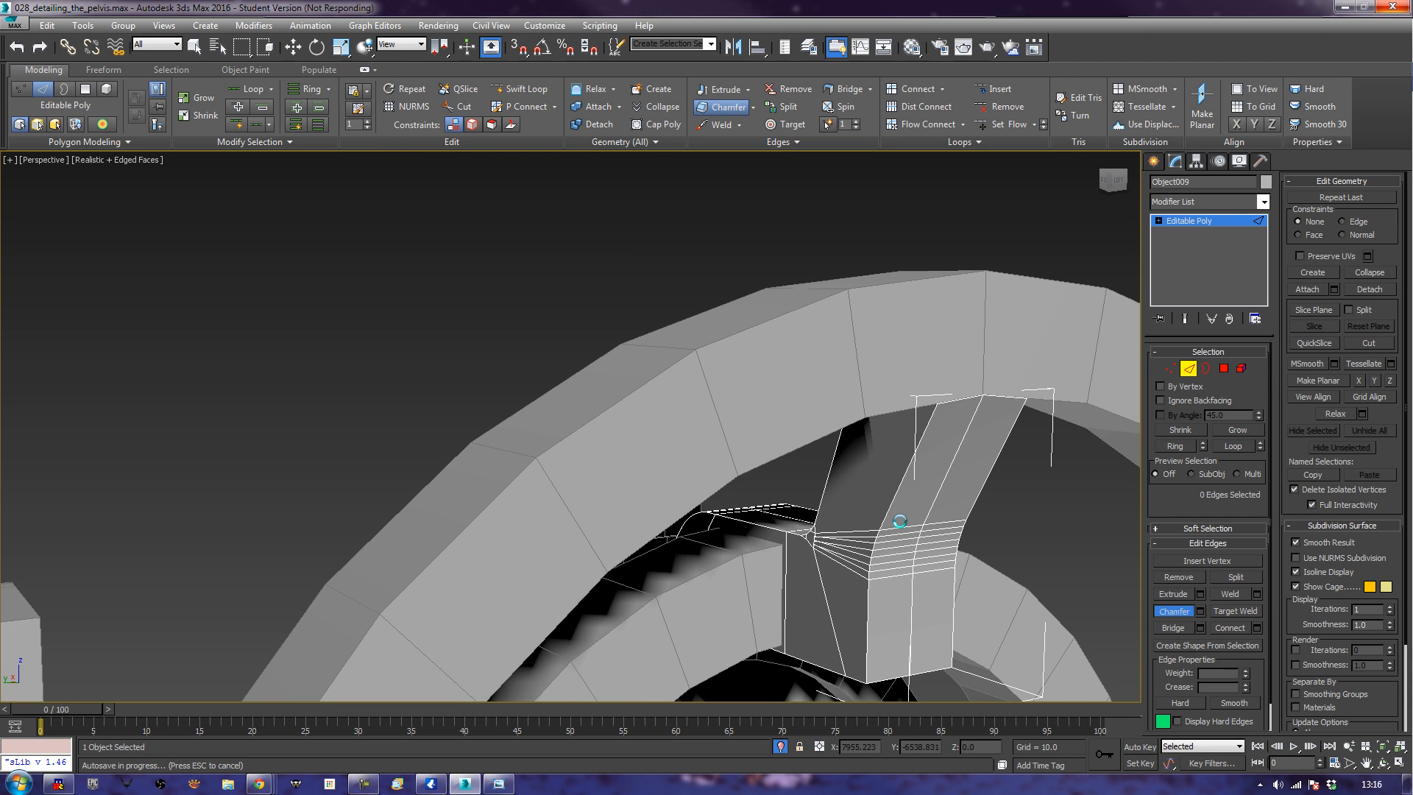
scroll(899, 521, down, 3)
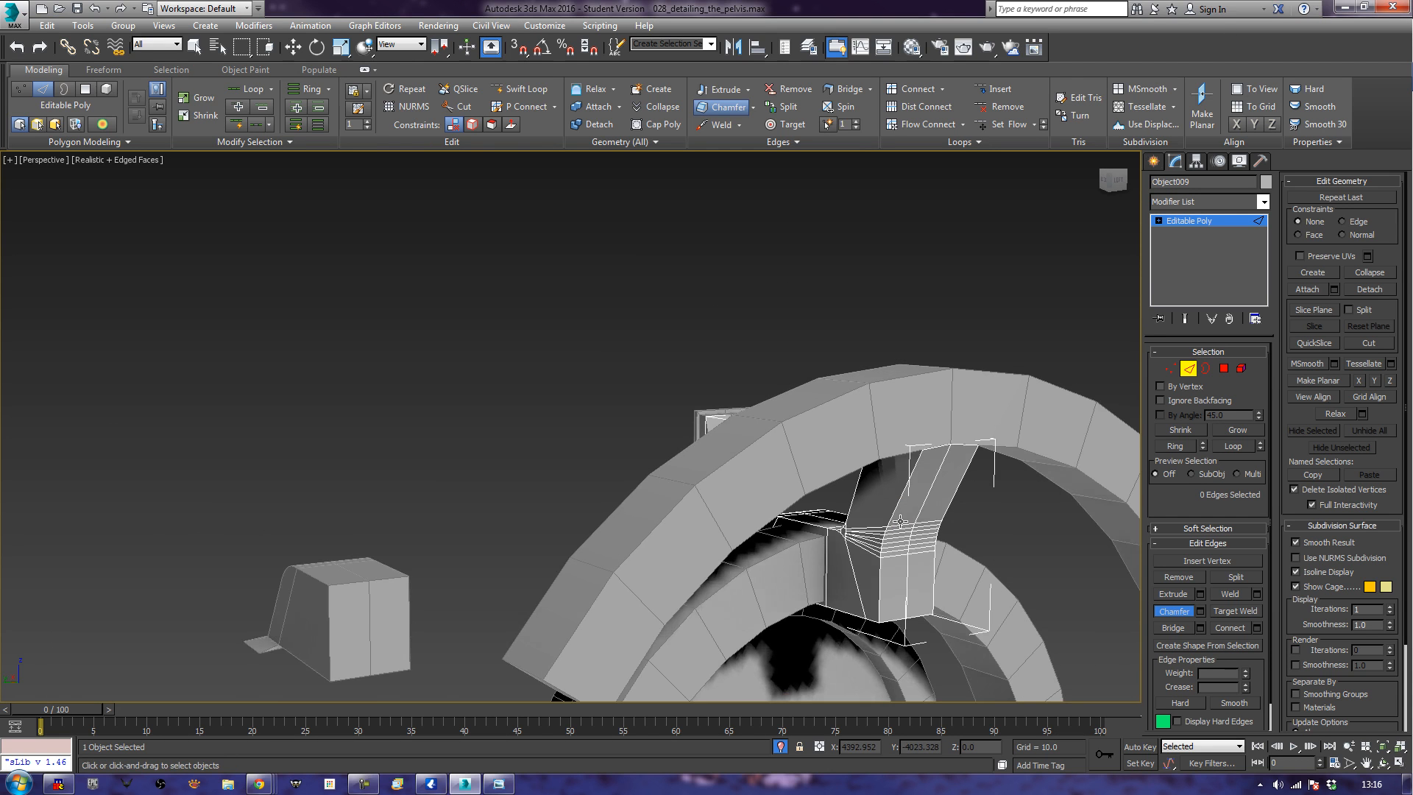
scroll(900, 522, up, 2)
middle_drag(996, 397, 1016, 416)
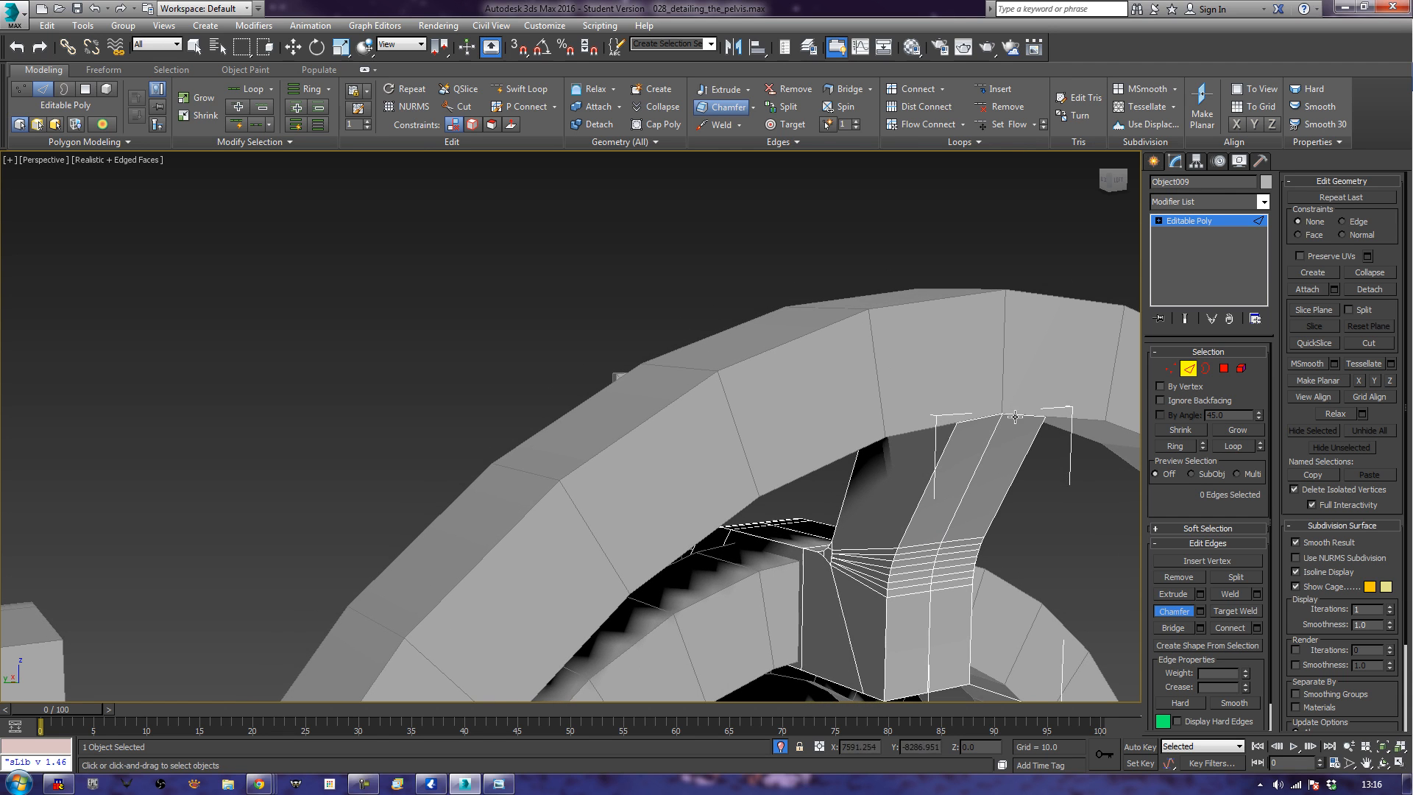
Try to shift the edges at the top of the post outward along X.
click(967, 419)
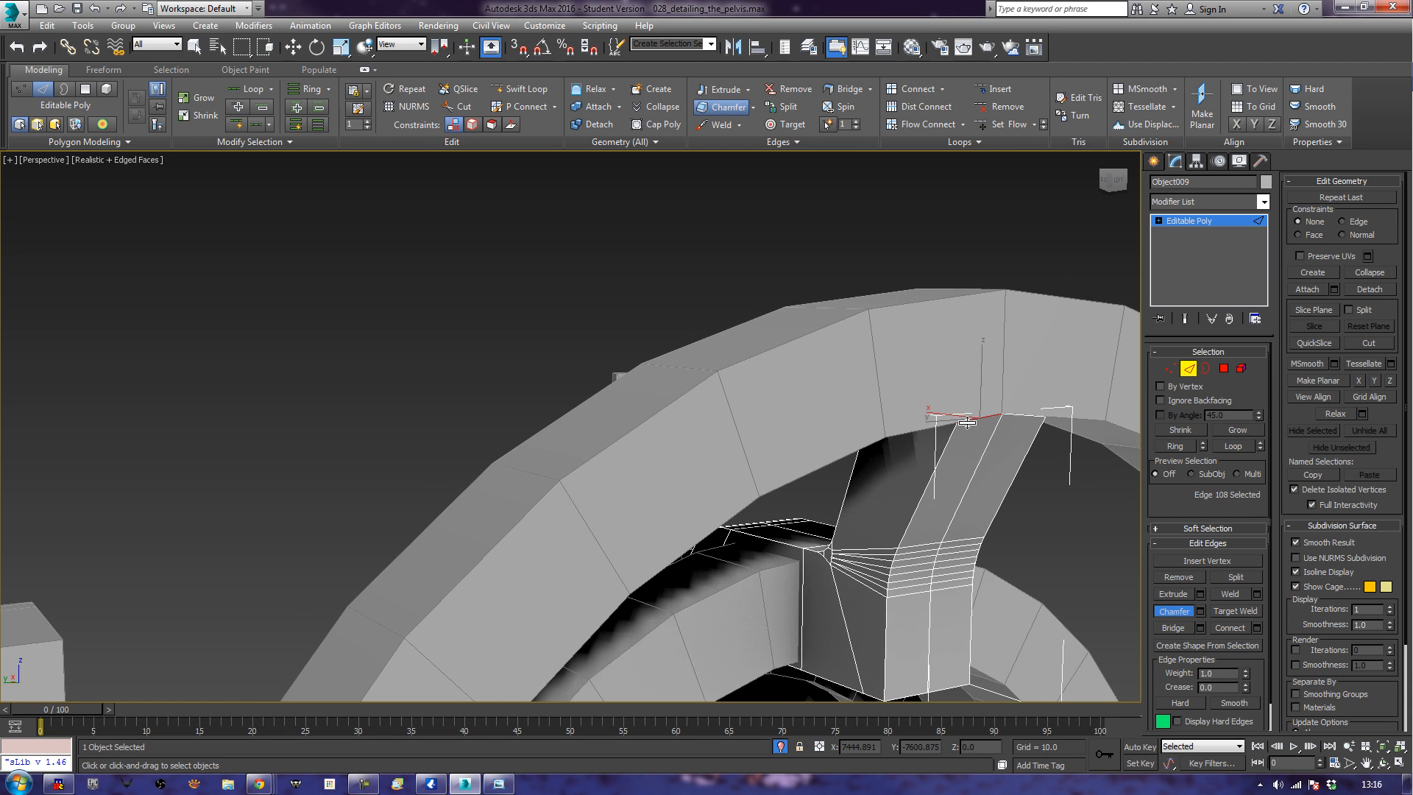
ctrl+click(1023, 412)
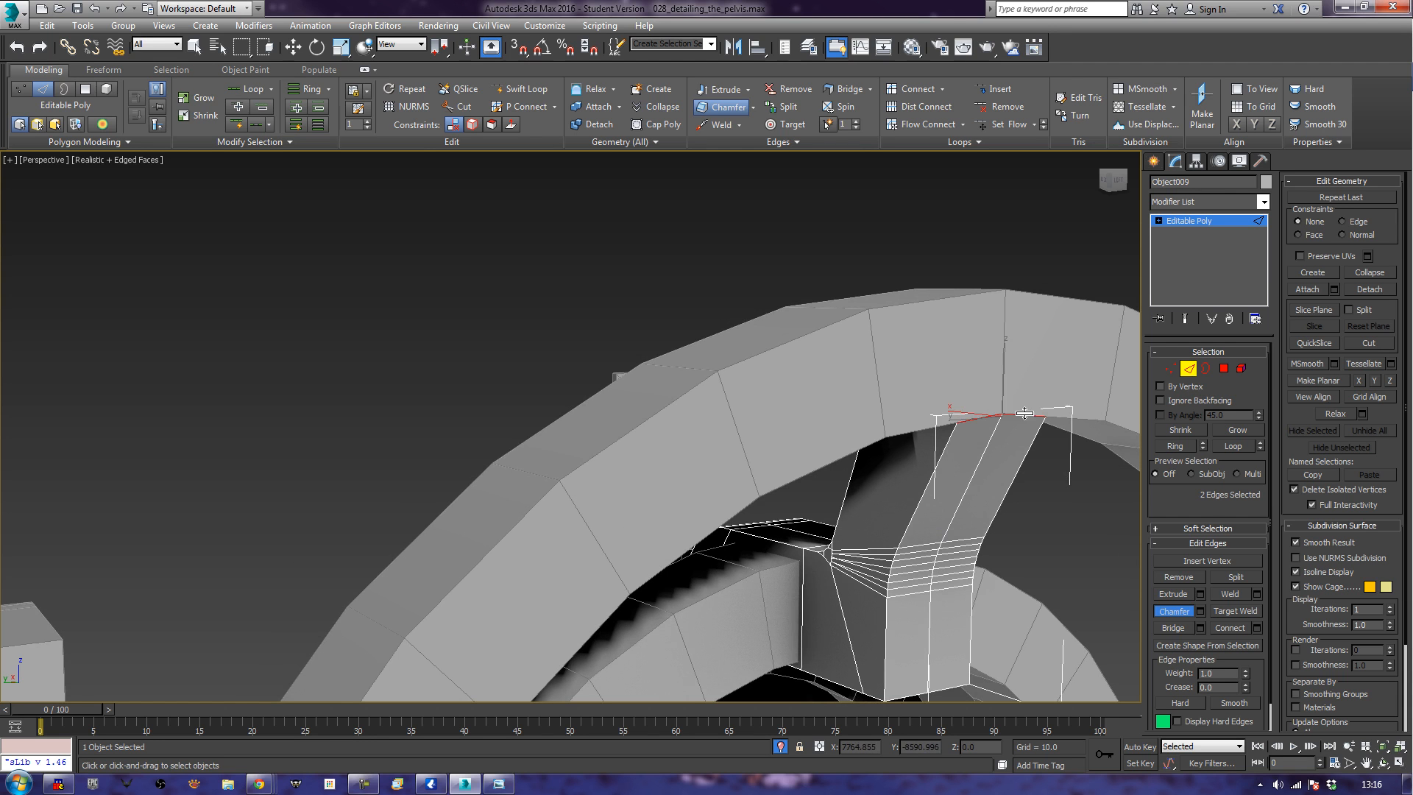
key(w)
alt+middle_drag(906, 398, 961, 421)
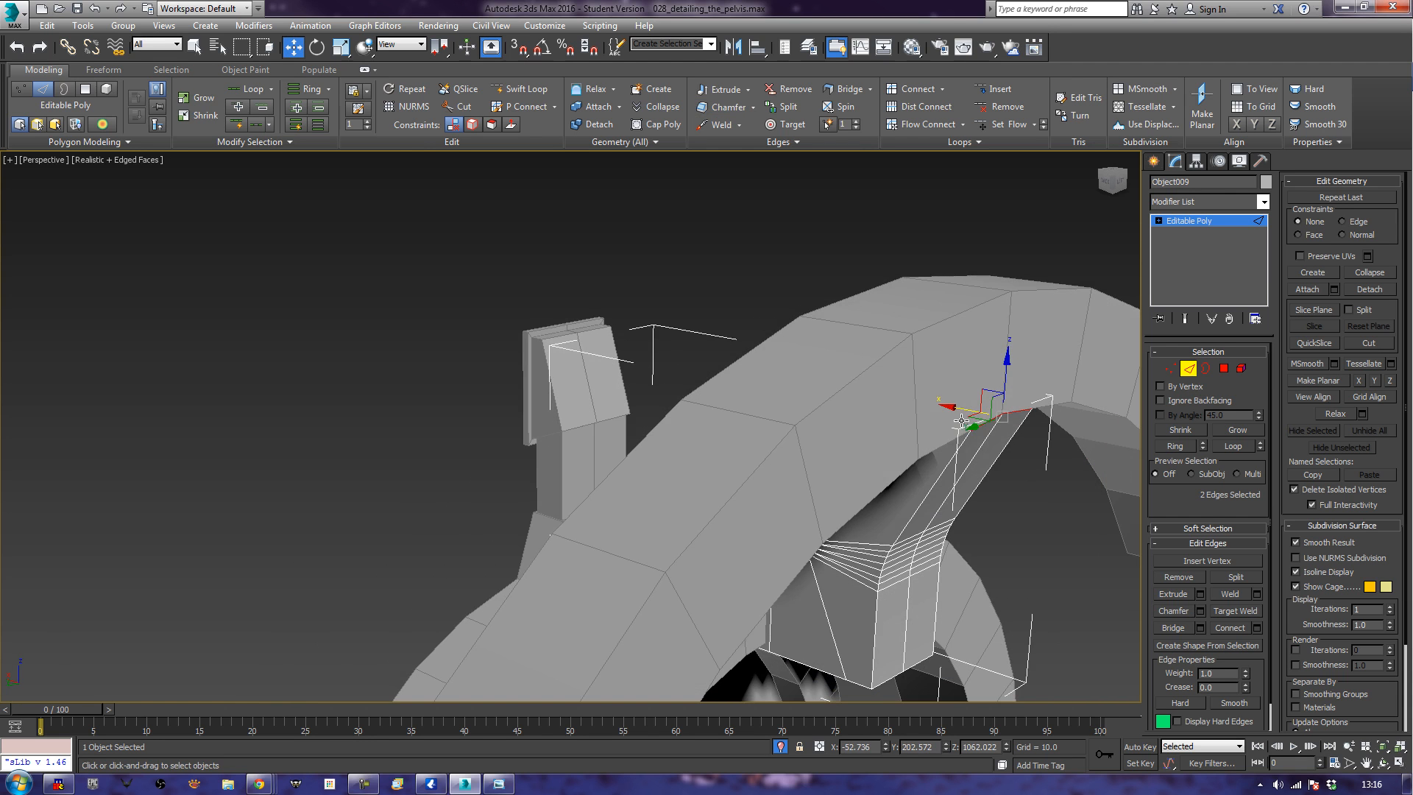
click(973, 410)
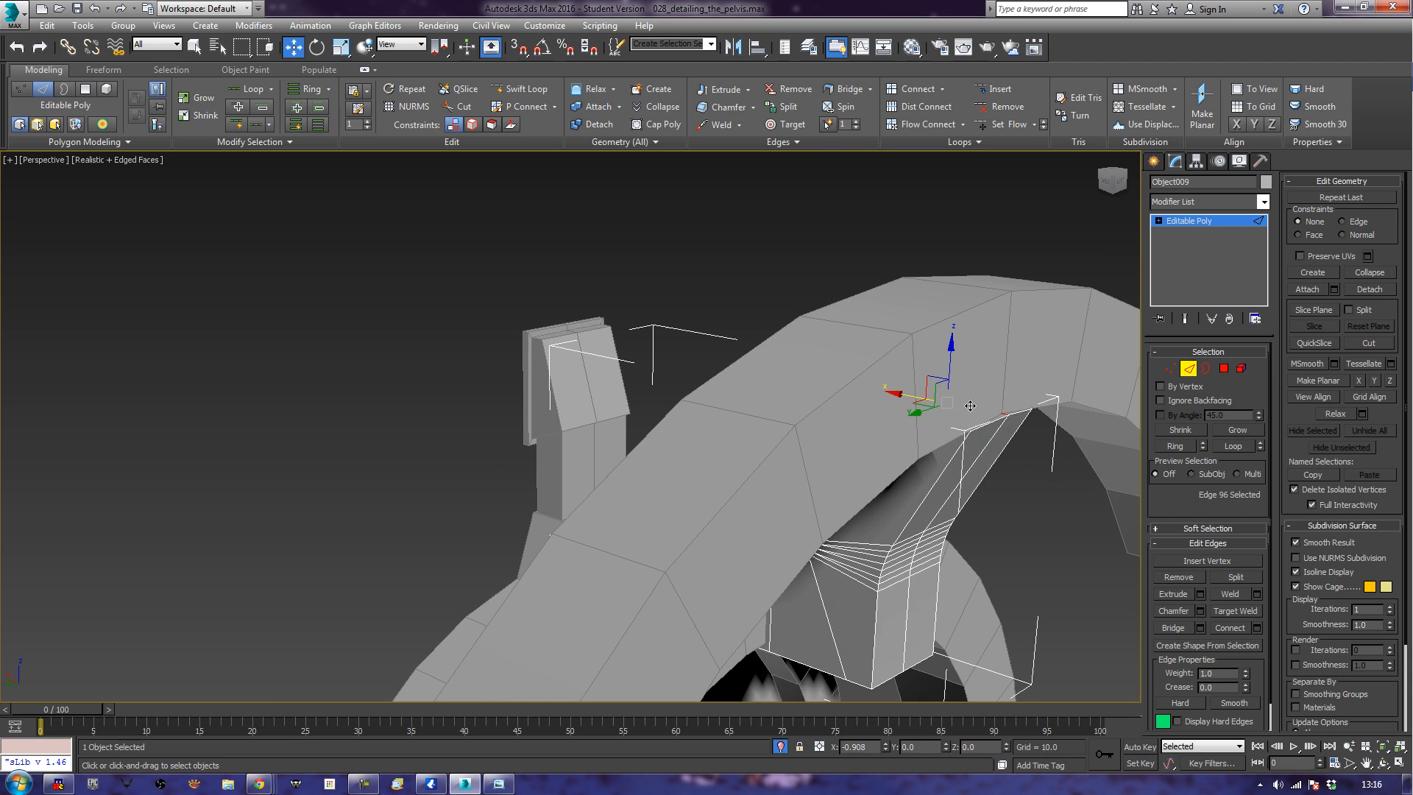
drag(974, 407, 978, 410)
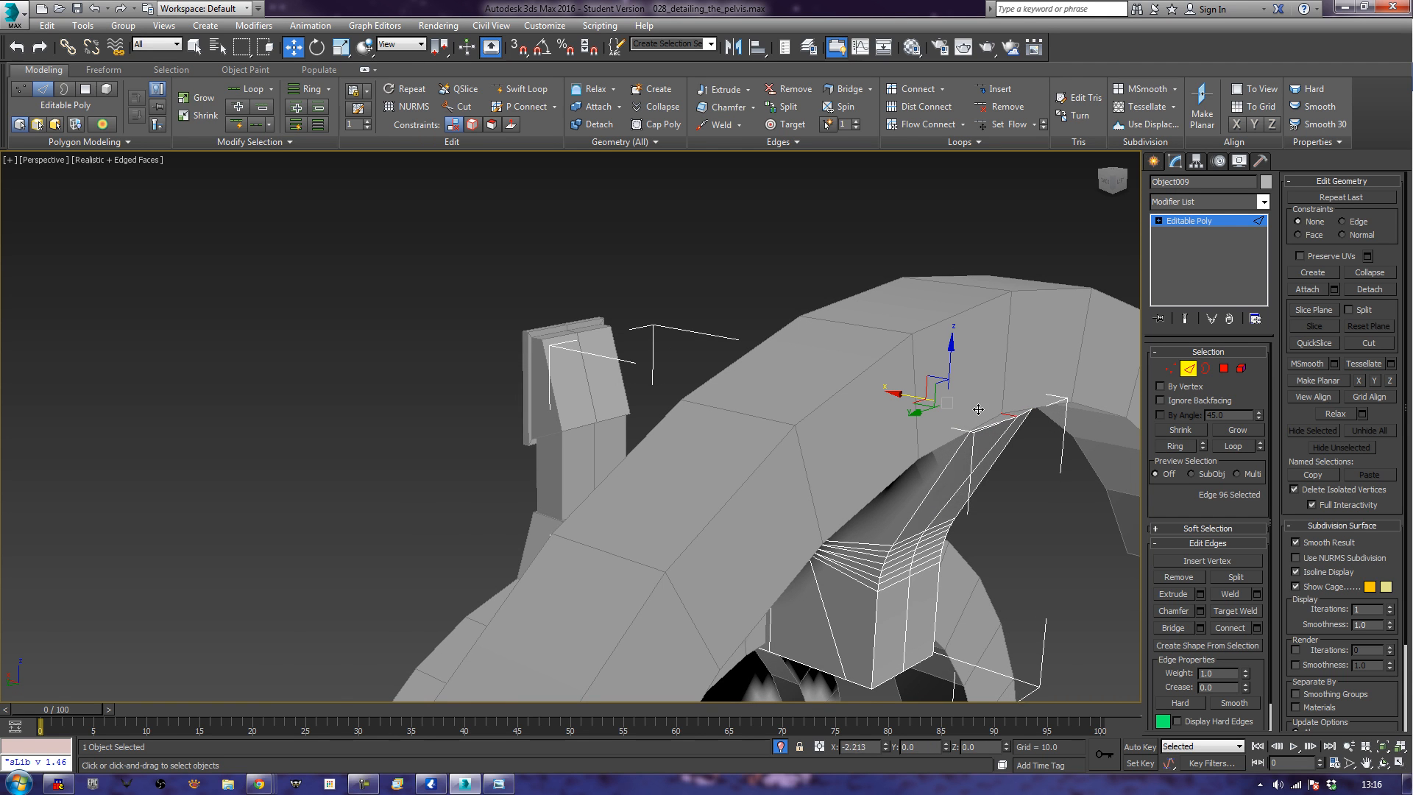
alt+middle_drag(987, 498, 950, 447)
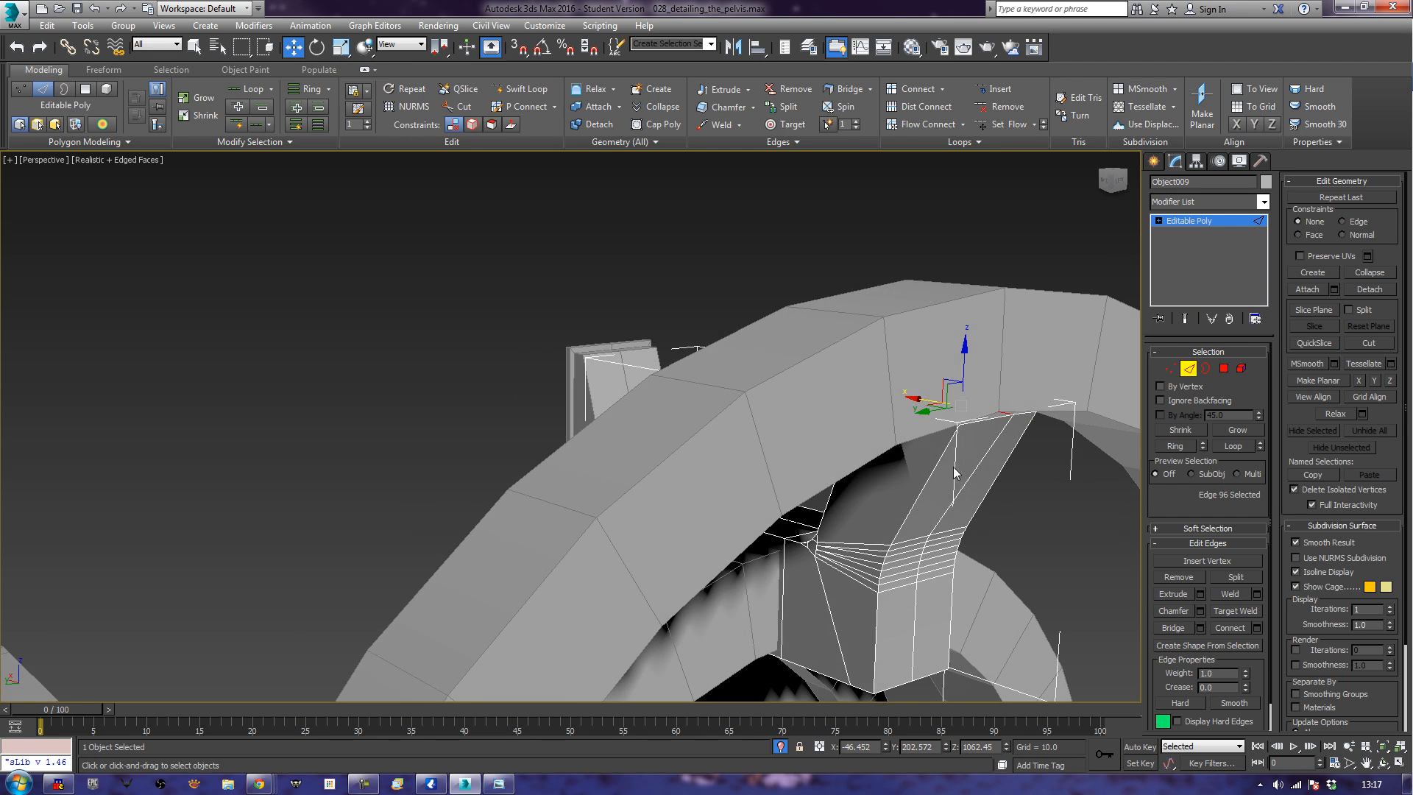
Move the post's two outer top edges about 1.5 units outward along X, just past the arc's face.
click(1024, 410)
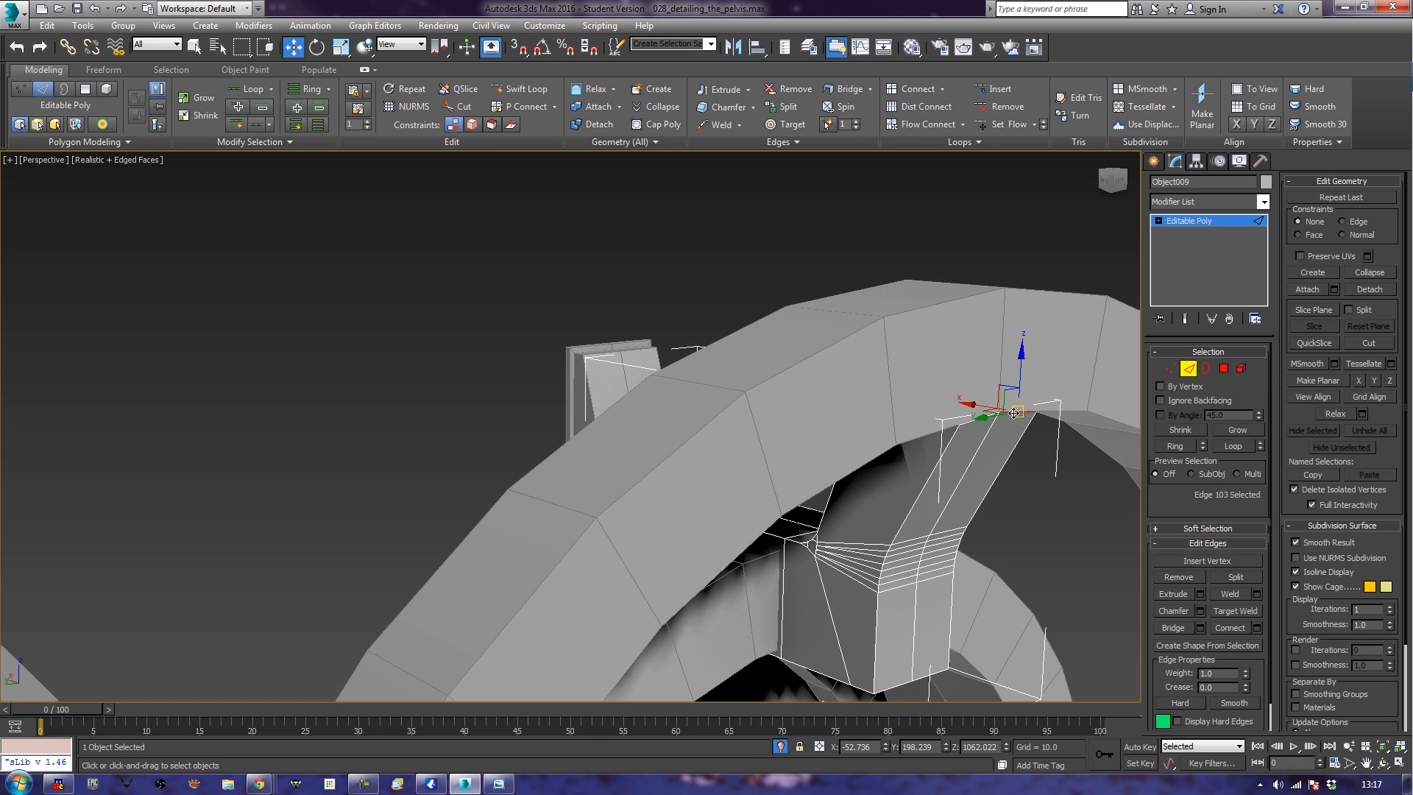
ctrl+click(971, 421)
drag(965, 411, 972, 410)
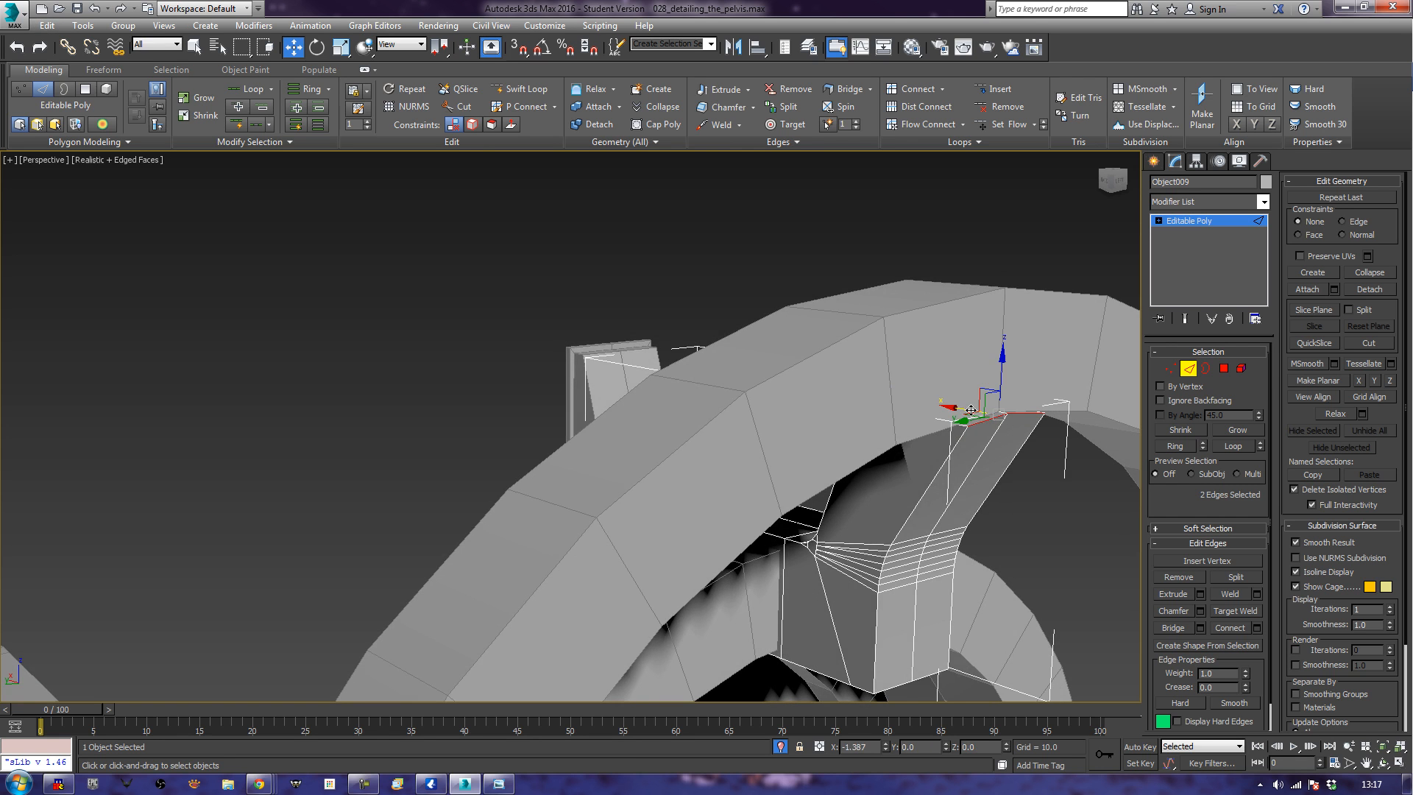
Extrude the two polygons on top of the post up through the arc, slightly past its upper surface.
alt+middle_drag(971, 410, 1020, 495)
scroll(1003, 445, up, 5)
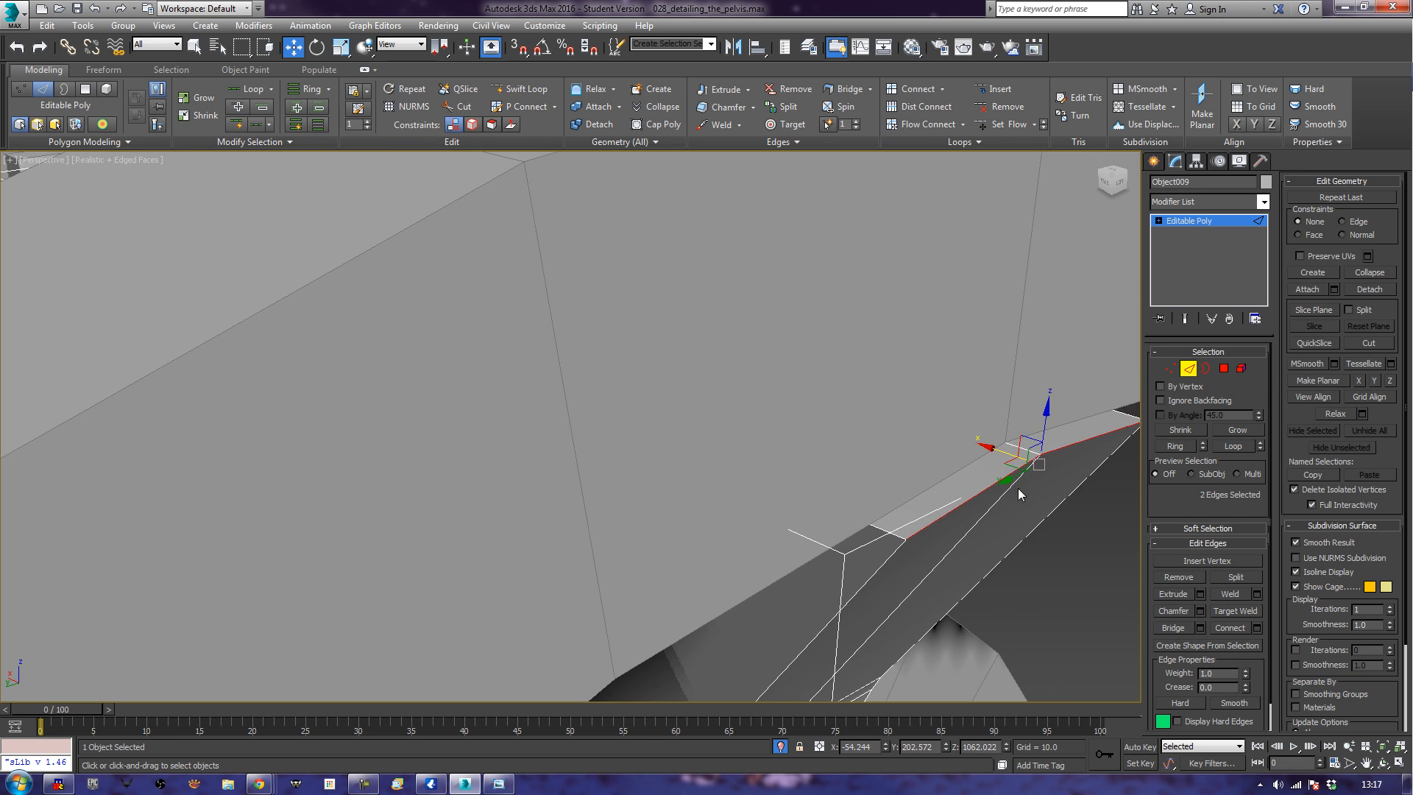
click(1224, 368)
click(1013, 451)
ctrl+click(1050, 431)
alt+middle_drag(780, 432, 939, 426)
alt+middle_drag(798, 428, 818, 479)
scroll(808, 432, down, 3)
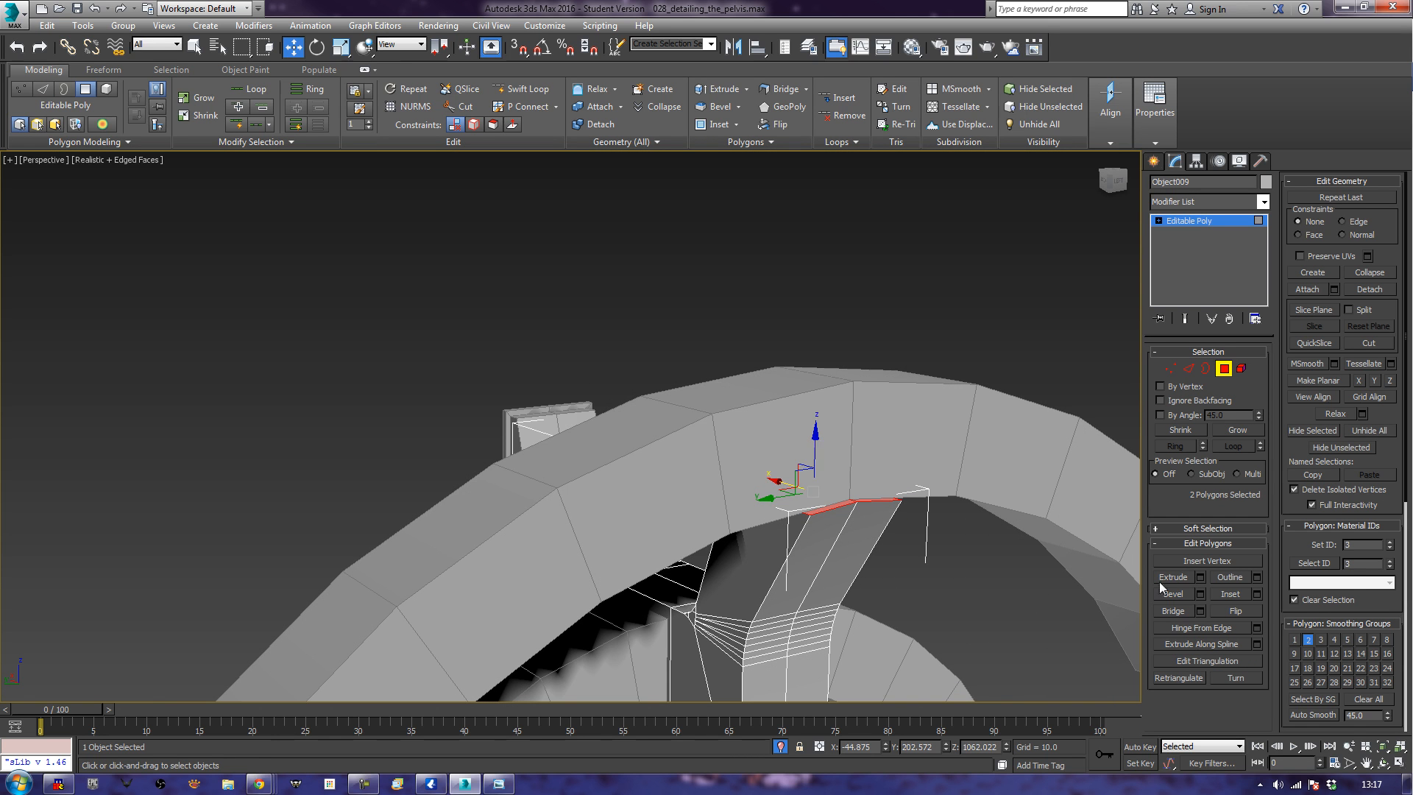
click(1172, 577)
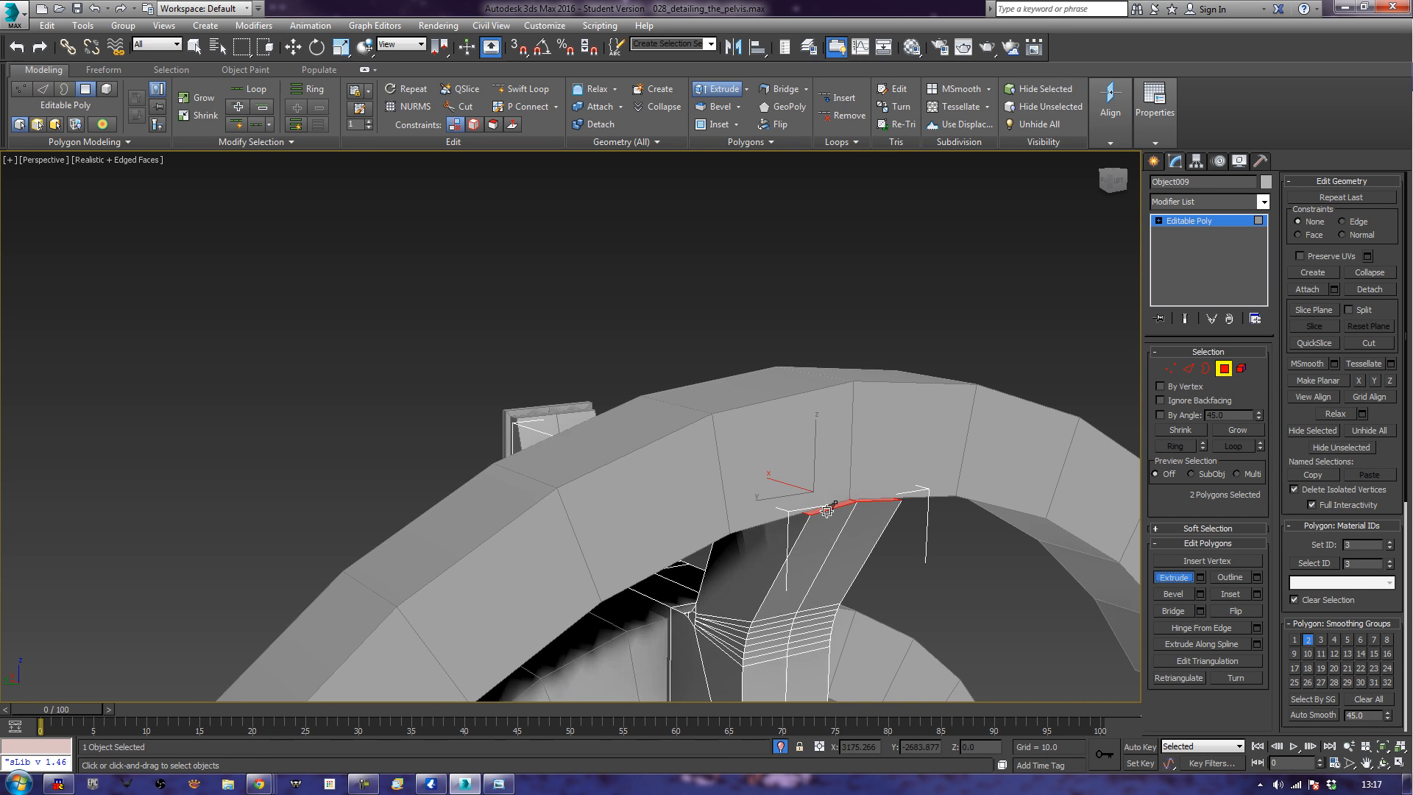
drag(827, 513, 858, 347)
alt+middle_drag(859, 350, 988, 423)
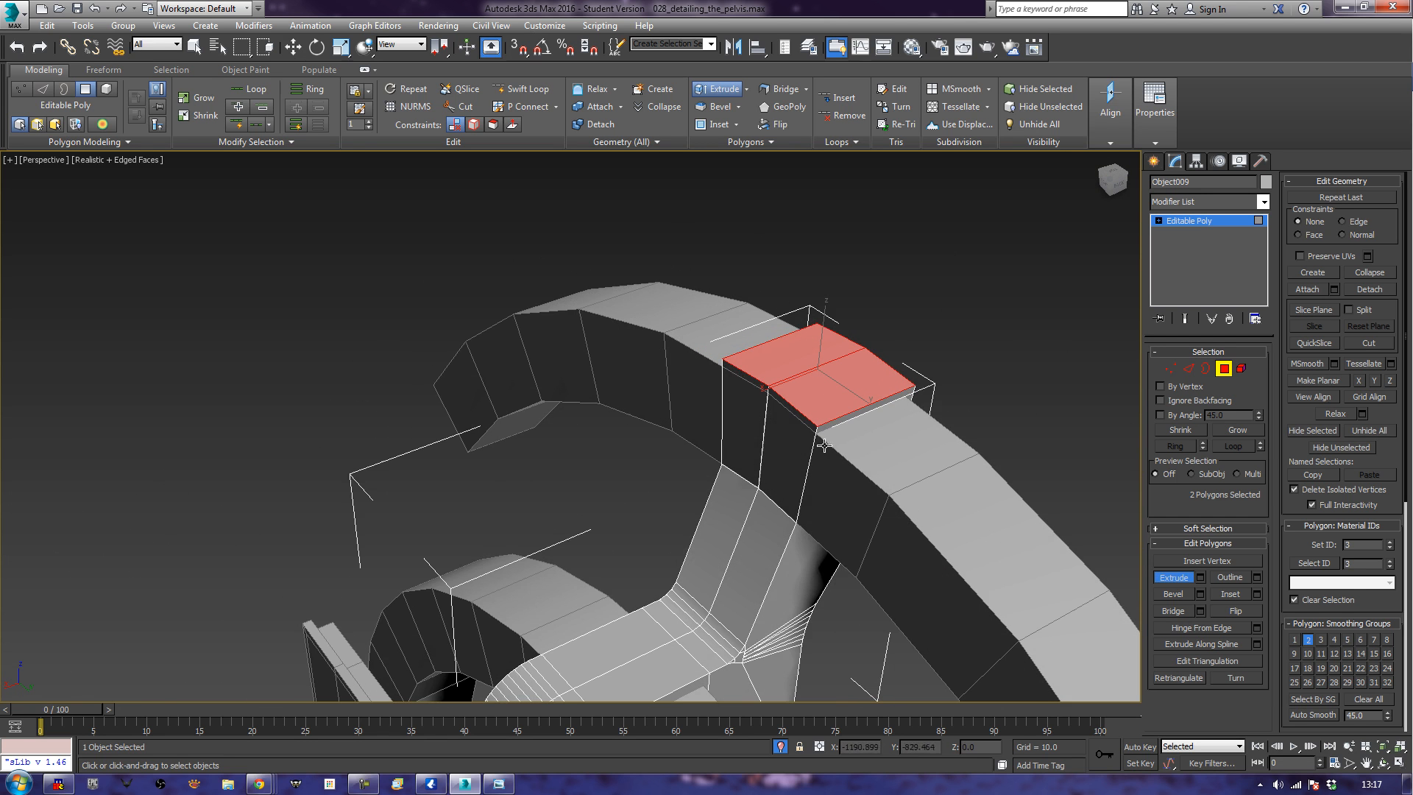
Move the two outer-face polygons of the post's extruded top block about 0.7 units outward along X.
click(751, 382)
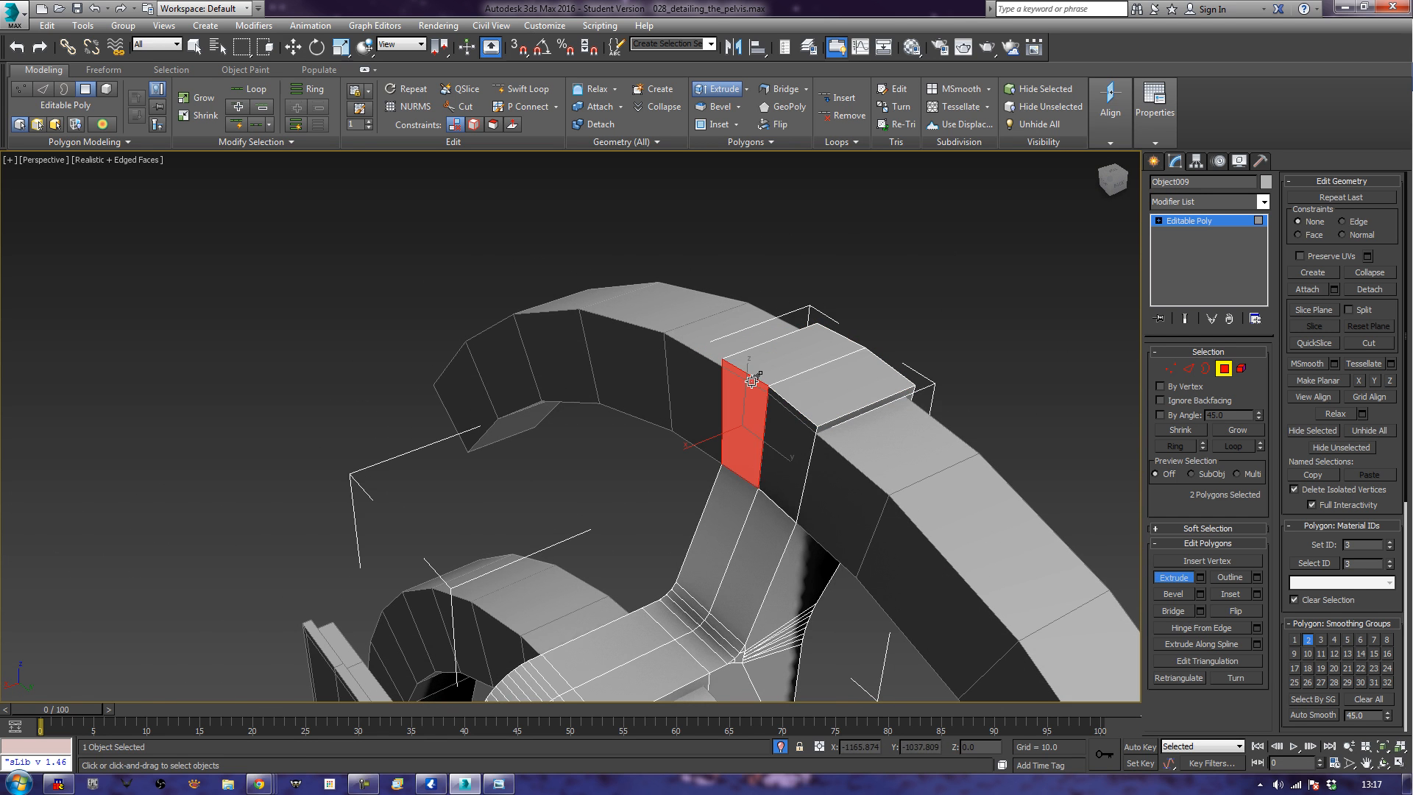
ctrl+click(785, 426)
key(w)
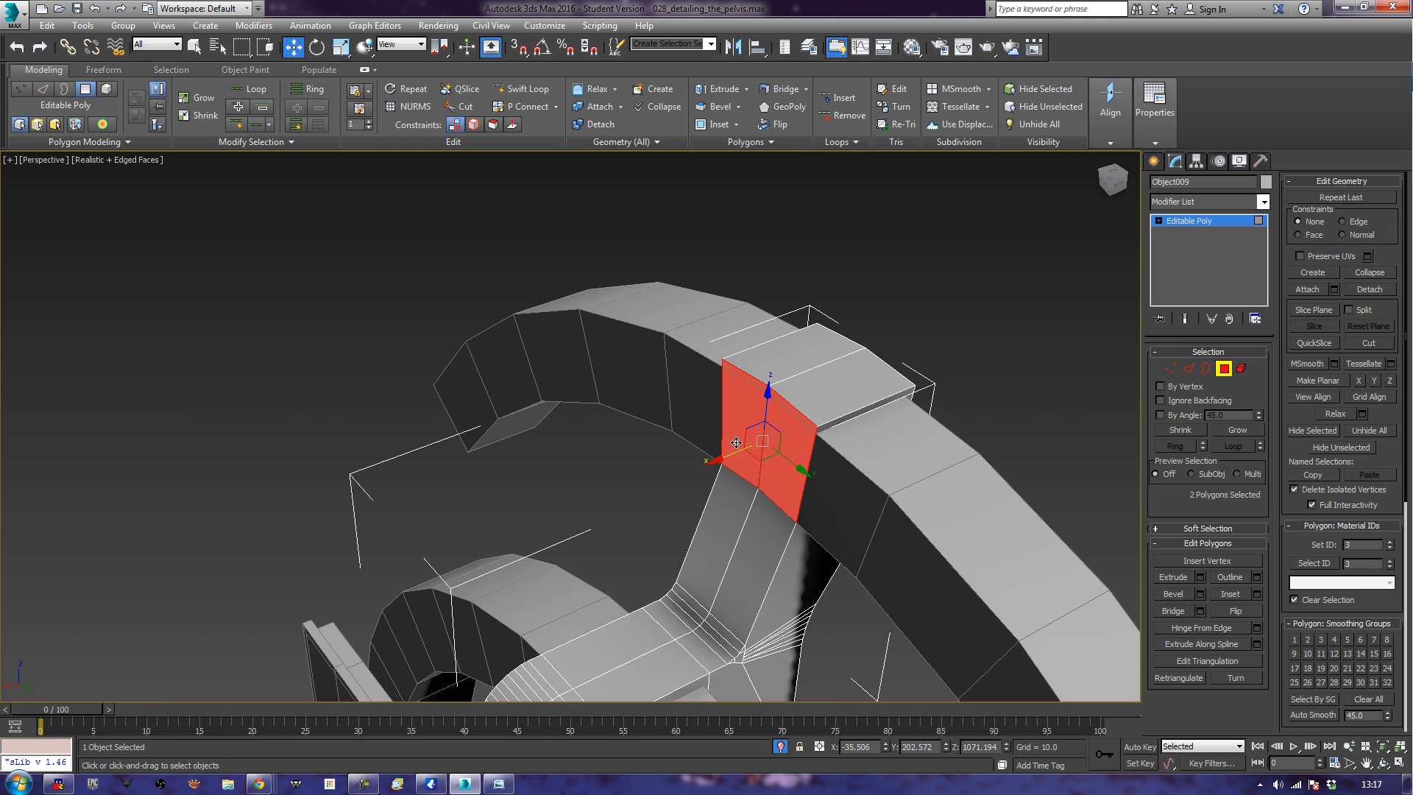
drag(733, 454, 730, 454)
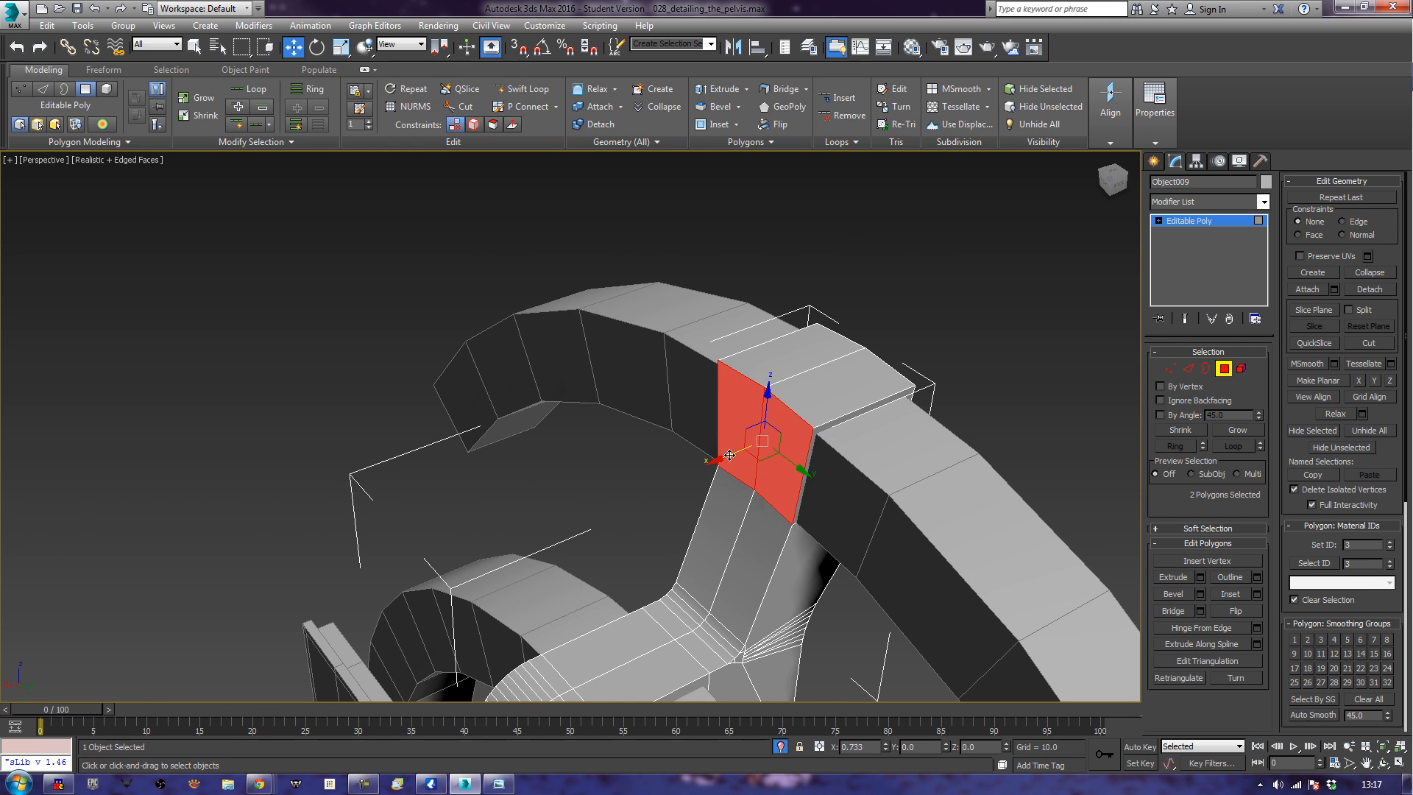
click(1030, 346)
alt+middle_drag(1033, 306, 809, 290)
alt+middle_drag(787, 460, 747, 295)
alt+middle_drag(767, 355, 734, 339)
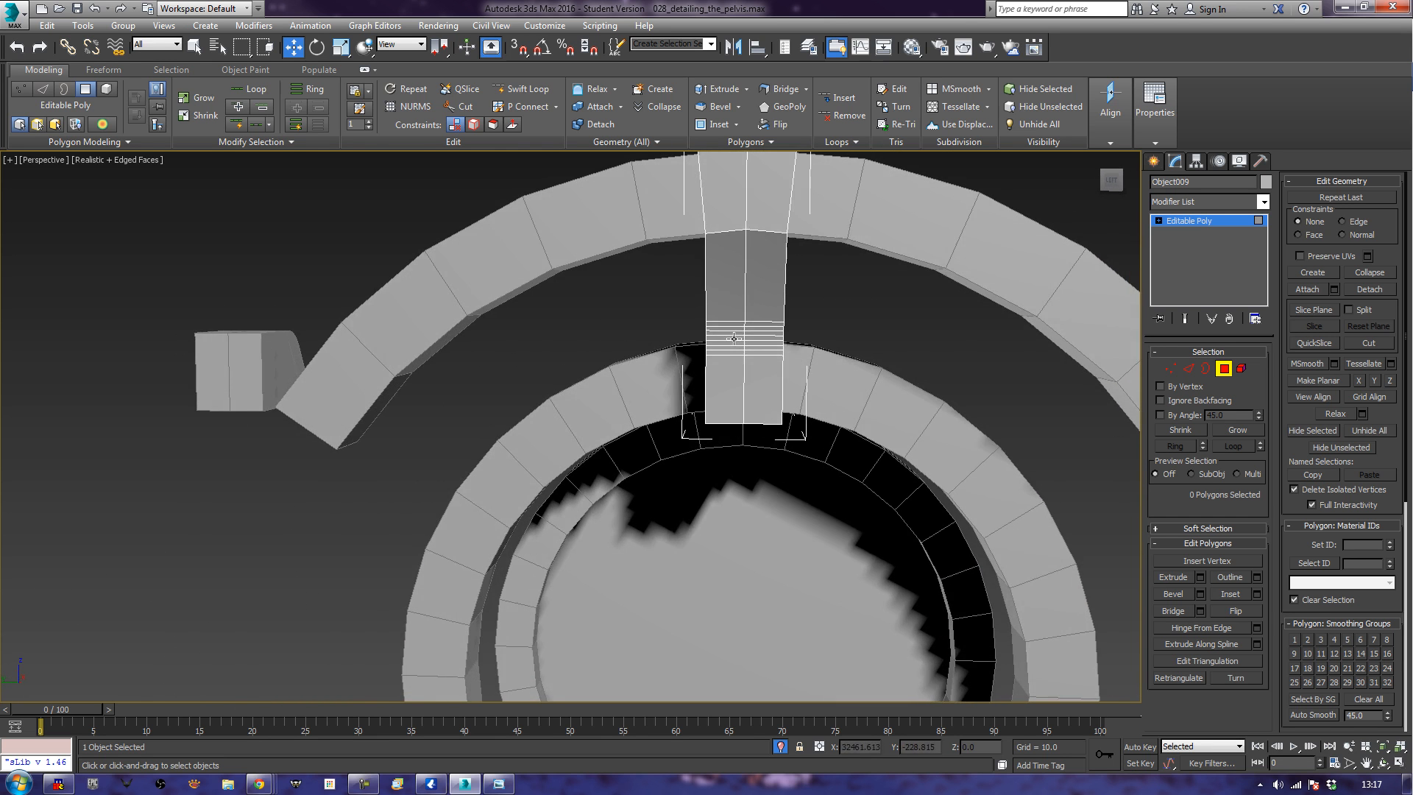
scroll(960, 396, down, 5)
alt+middle_drag(931, 373, 877, 395)
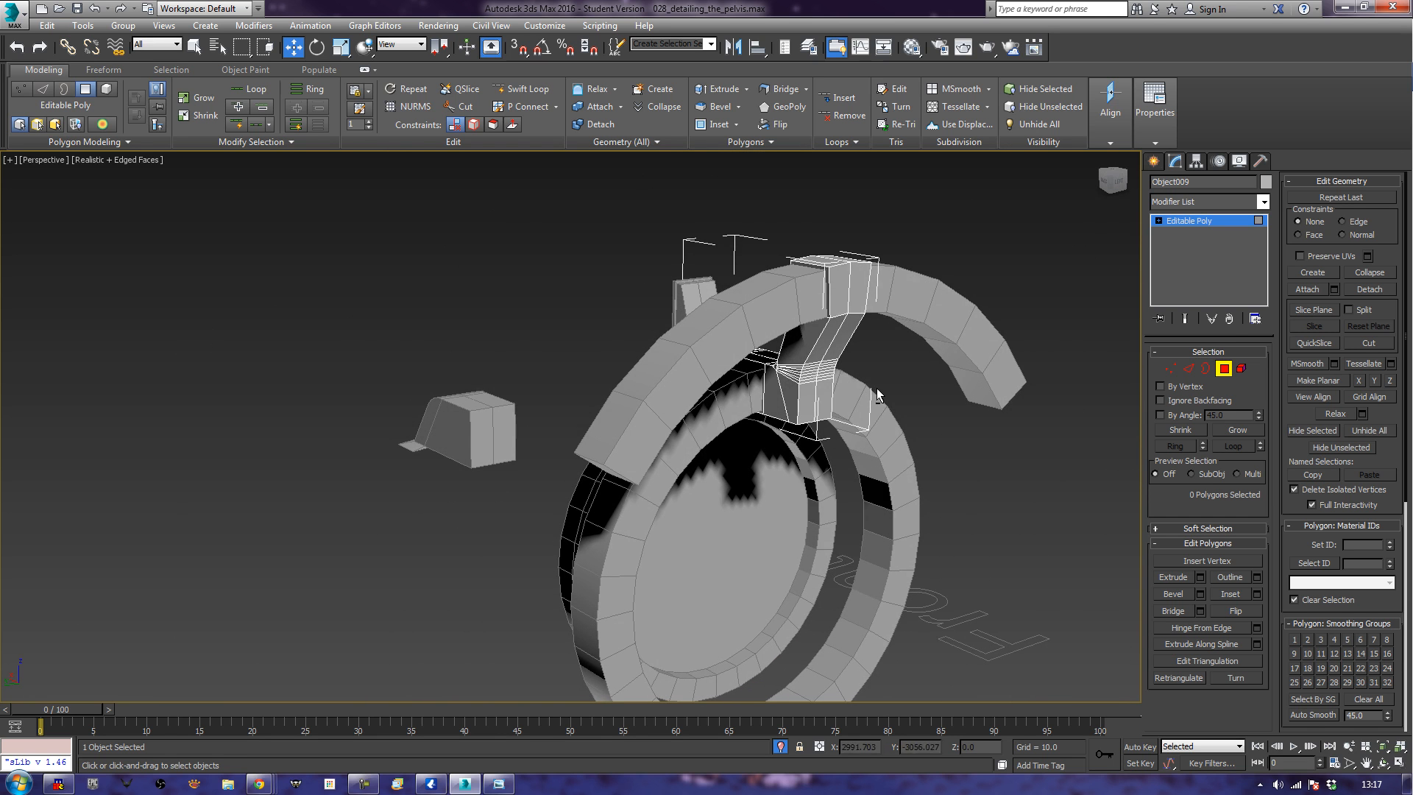
With angle snap on, clone the whole post as a copy rotated -55 degrees about the joint's centre, at one end of the arc.
click(1224, 369)
alt+middle_drag(876, 421, 715, 418)
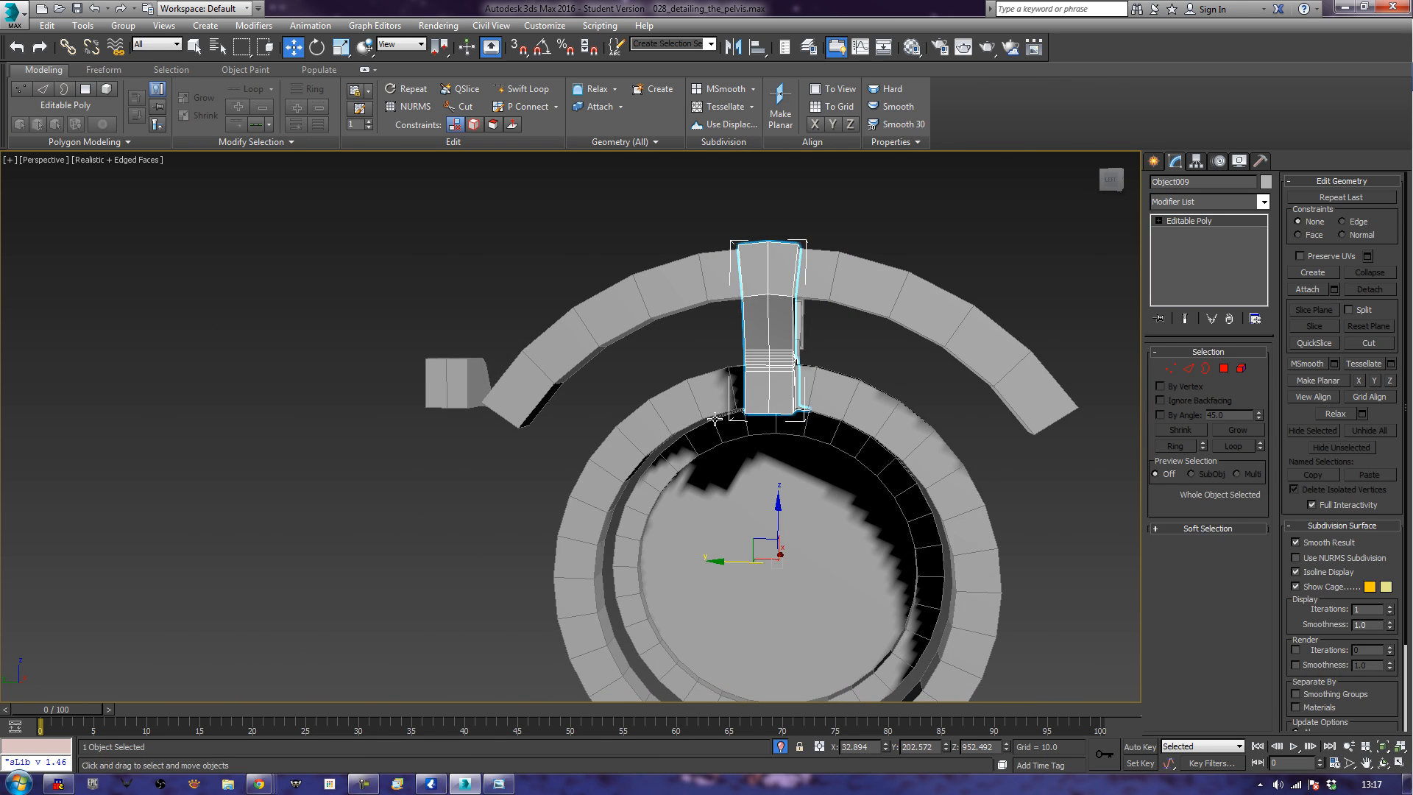
key(e)
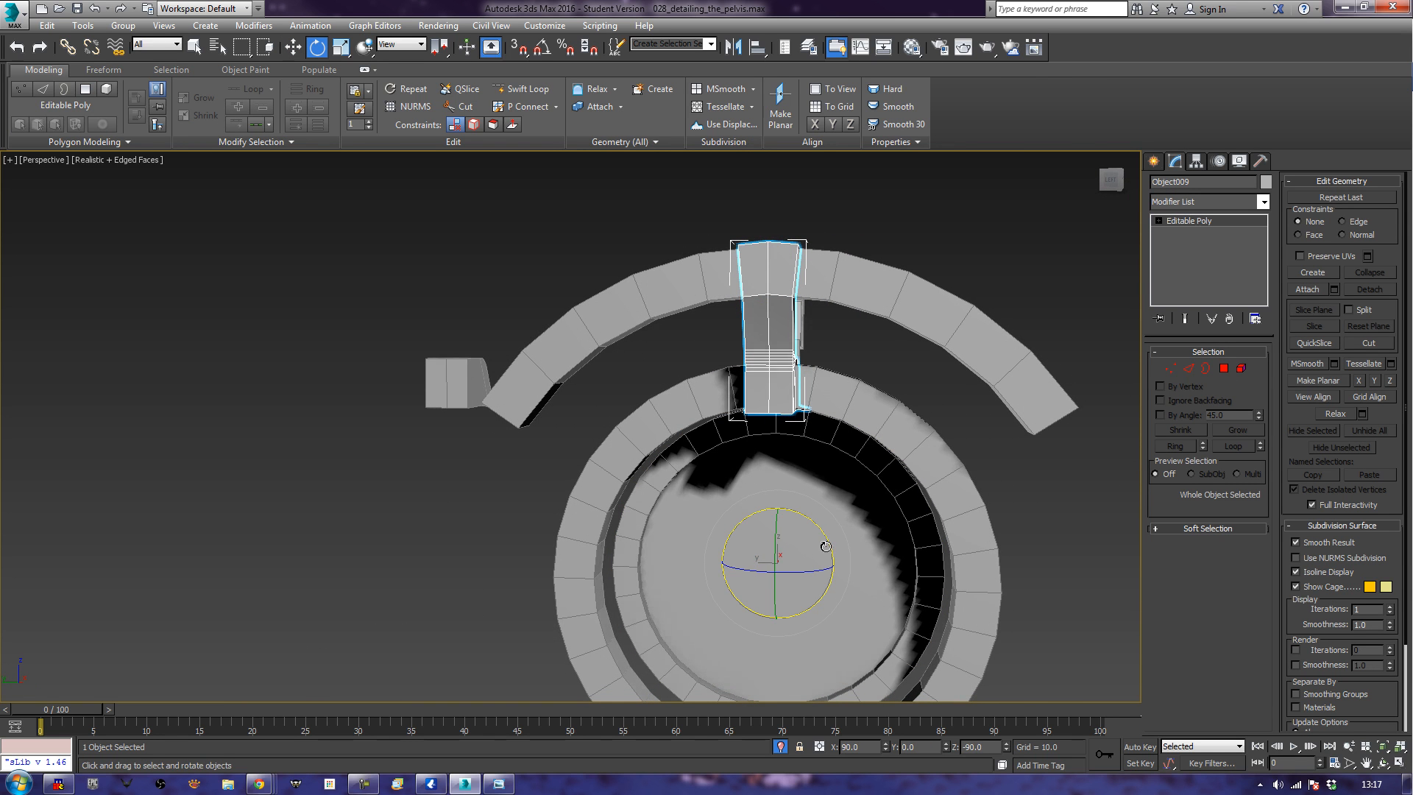
drag(827, 545, 843, 555)
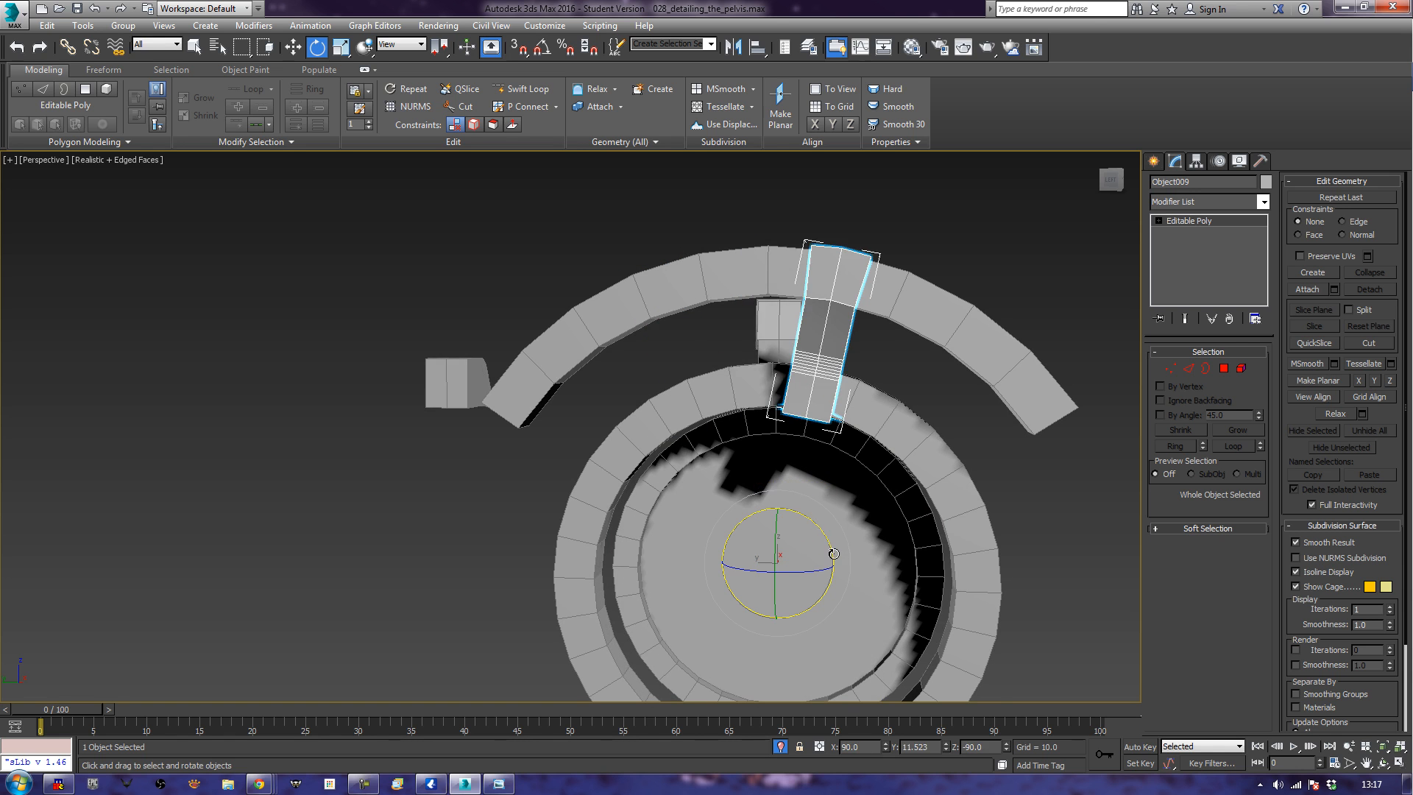
key(ctrl+z)
key(a)
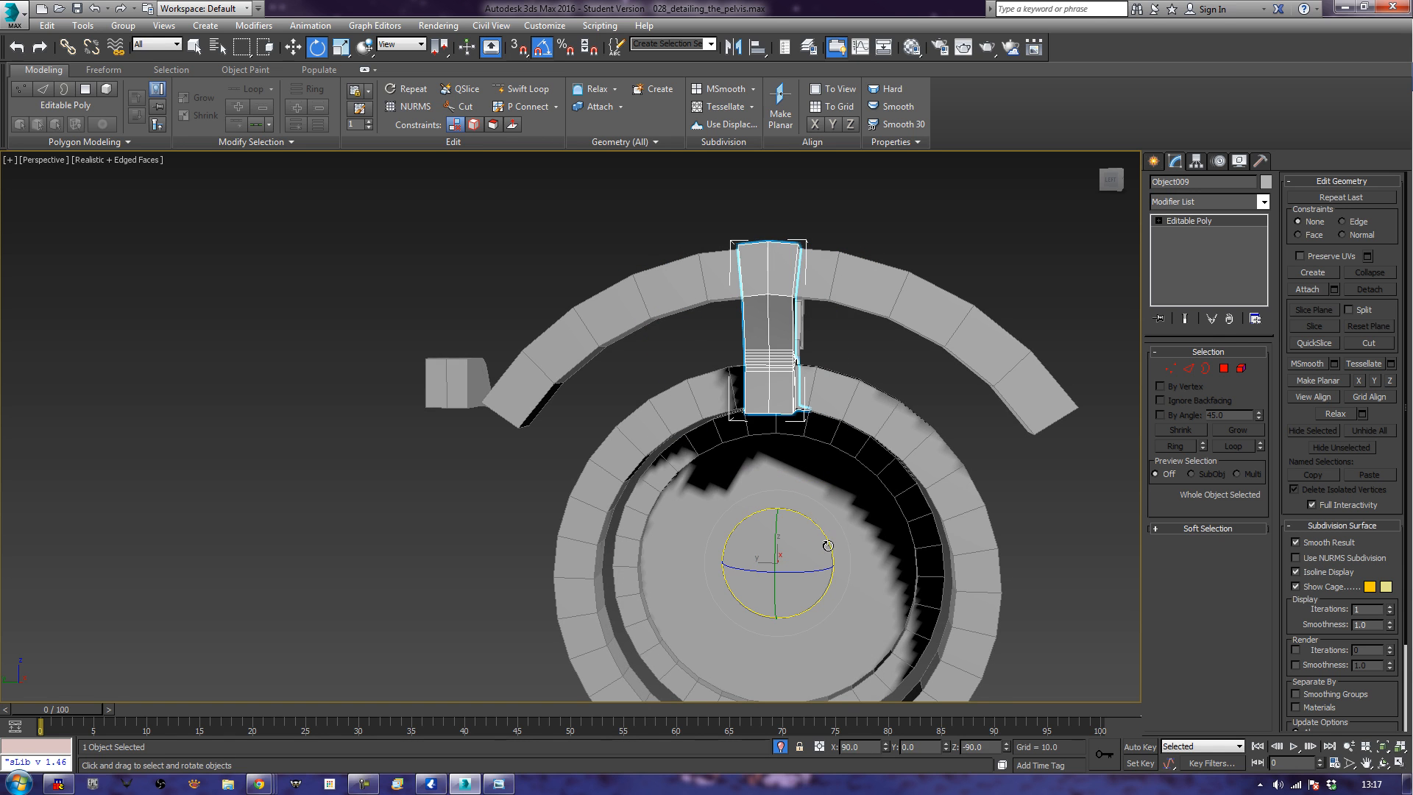
shift+drag(827, 545, 808, 508)
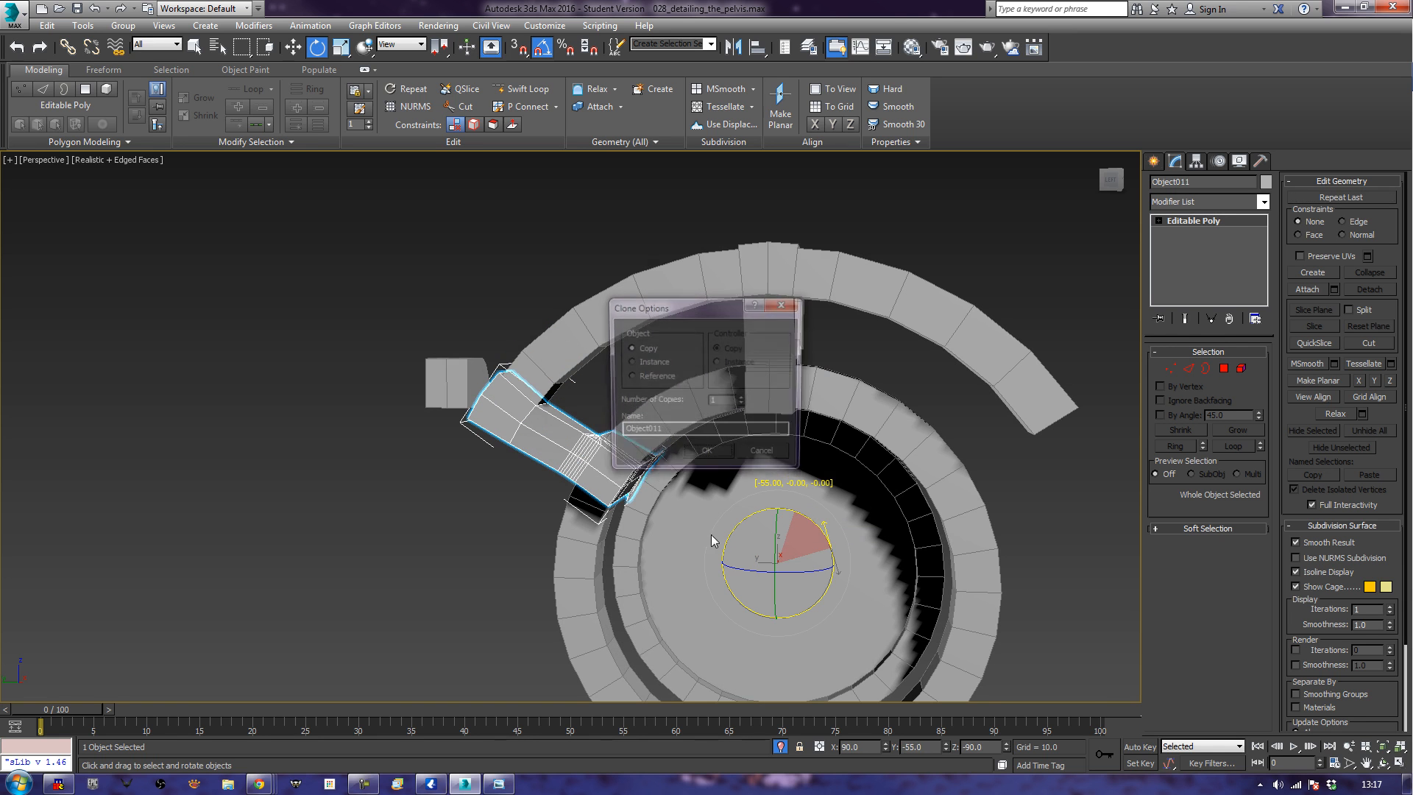
click(729, 453)
Clone the middle post as a copy rotated 55 degrees about the joint's centre, at the opposite end of the arc.
mouse_move(393, 503)
alt+middle_down()
mouse_move(615, 468)
mouse_move(677, 488)
mouse_move(544, 531)
mouse_move(377, 497)
alt+middle_up()
alt+middle_drag(792, 519, 758, 500)
click(787, 399)
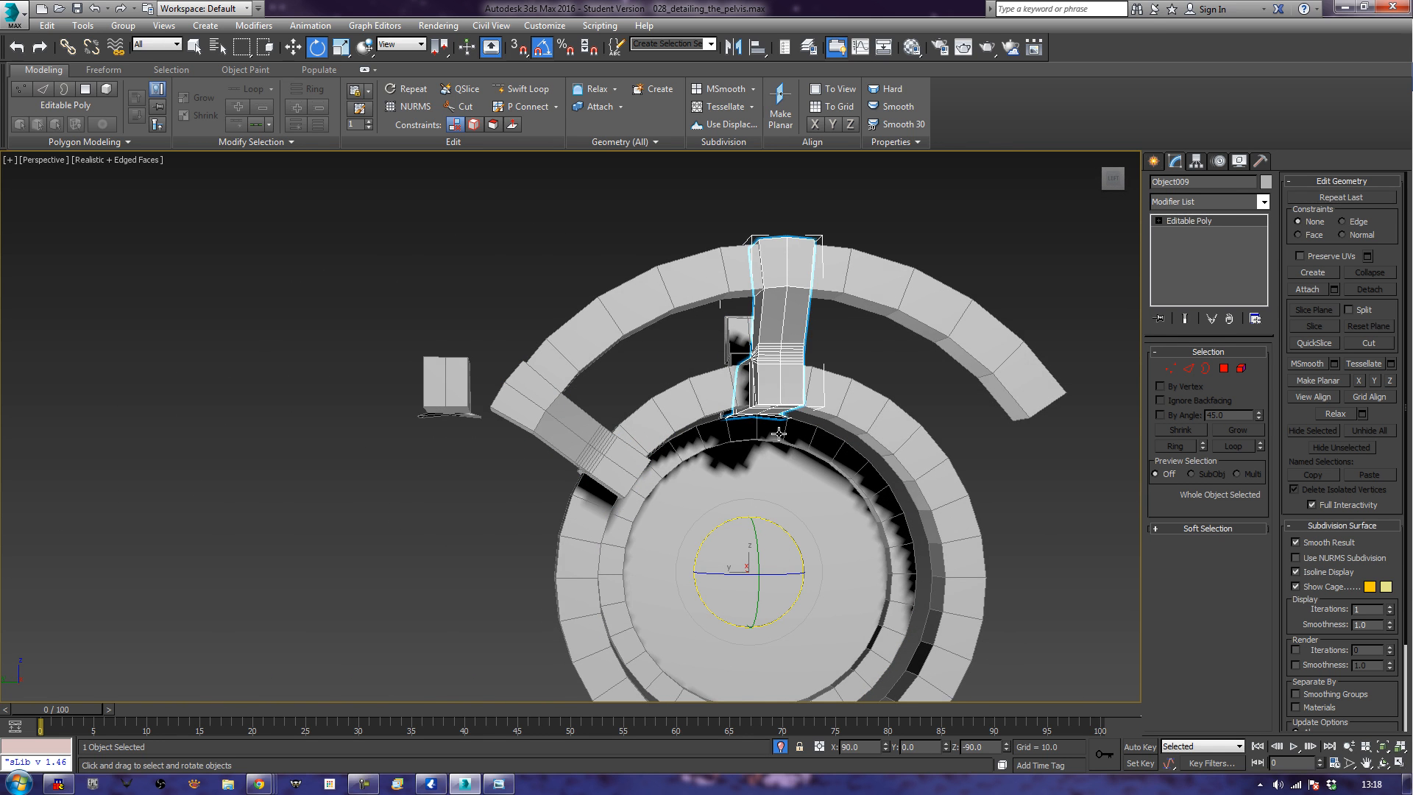
shift+drag(784, 534, 832, 542)
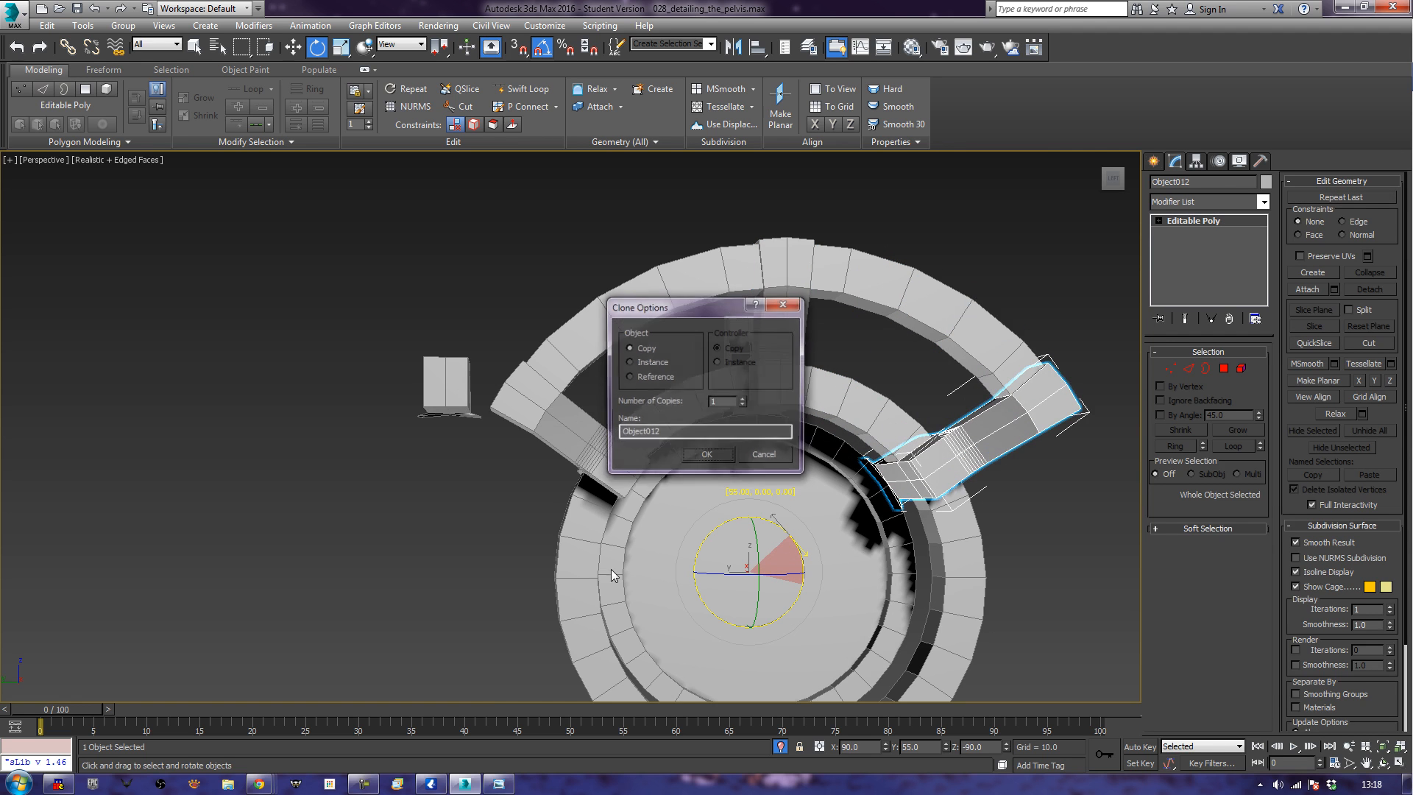
click(708, 455)
click(416, 518)
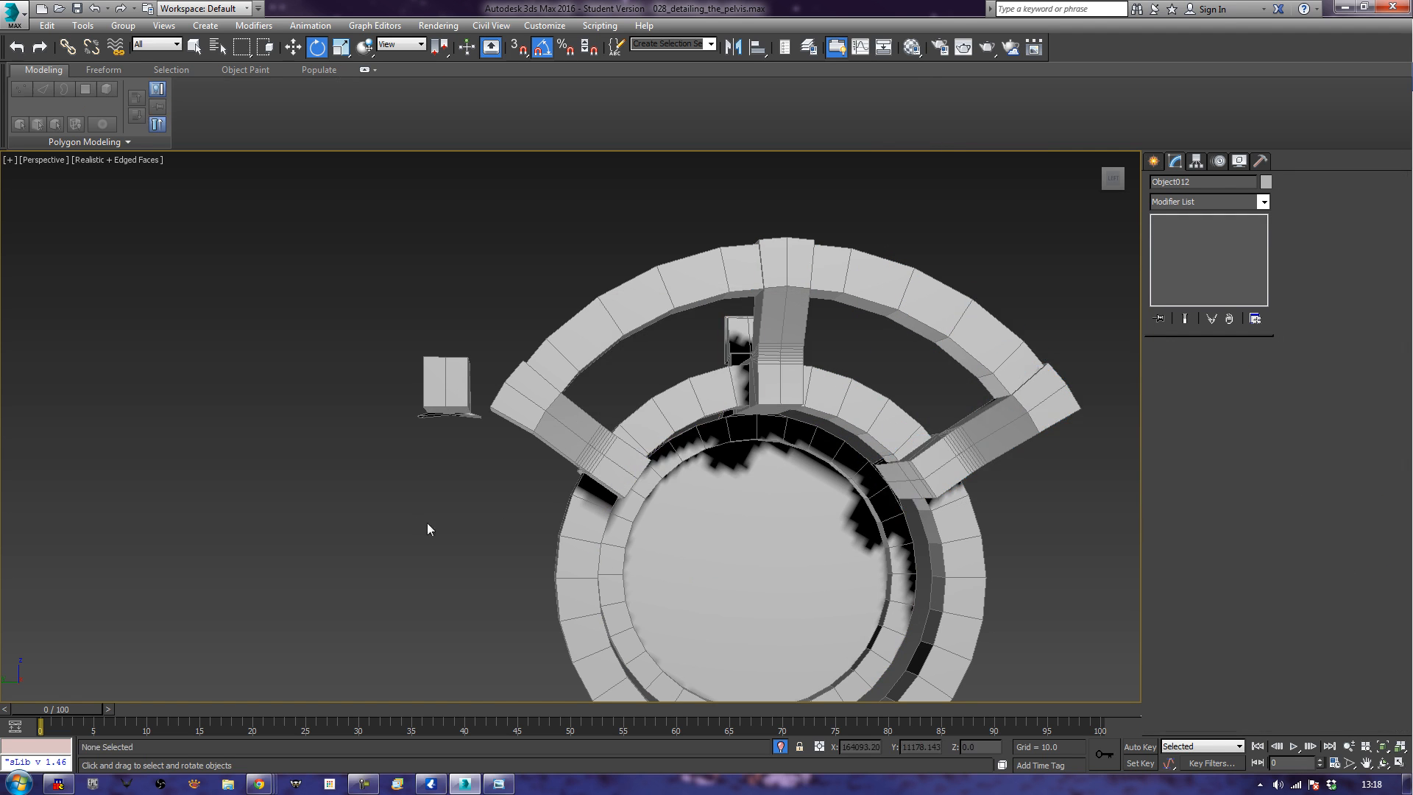
Align the small detached clamping arm to the central disc of the joint.
scroll(648, 450, down, 5)
alt+middle_drag(545, 454, 551, 520)
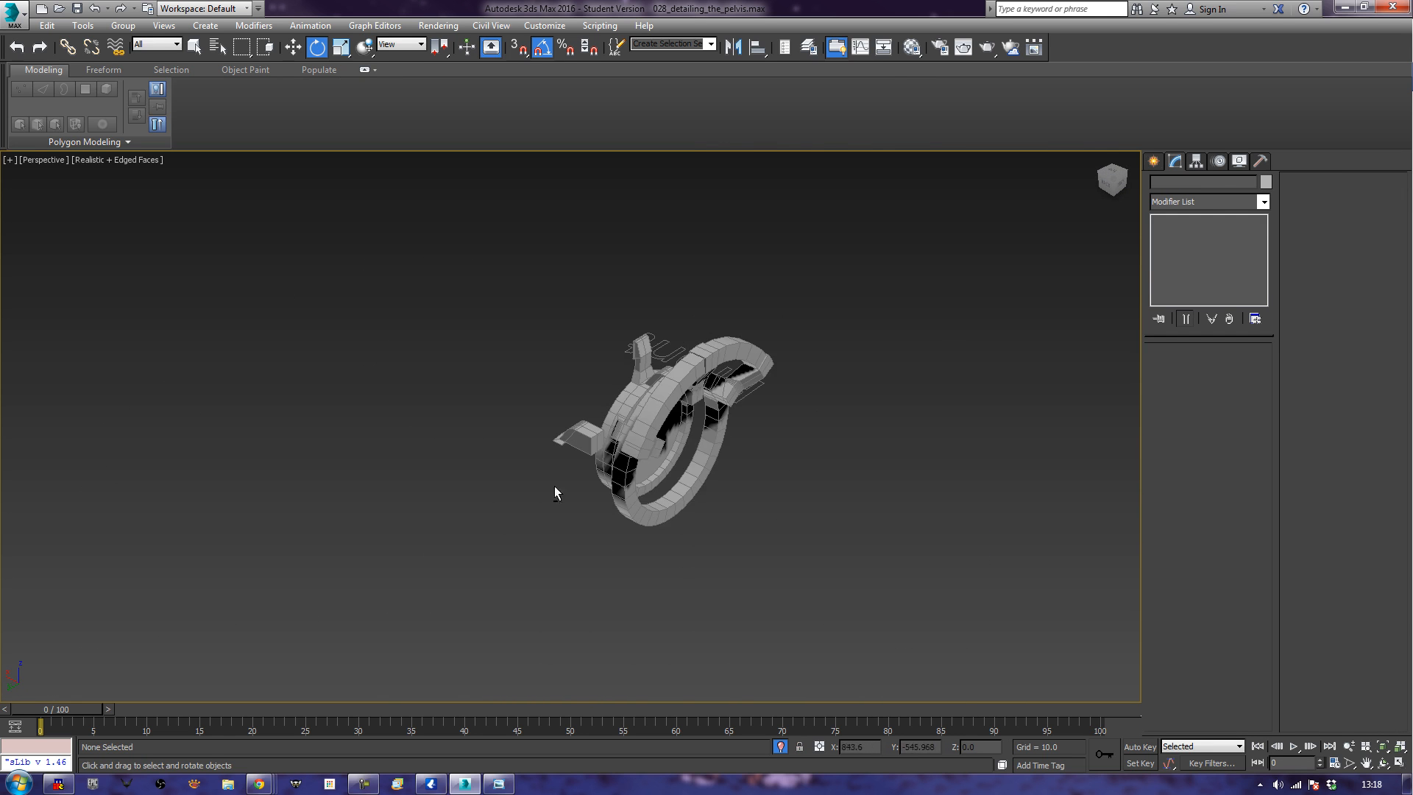
mouse_move(792, 497)
alt+middle_down()
mouse_move(732, 480)
mouse_move(699, 507)
mouse_move(801, 517)
alt+middle_up()
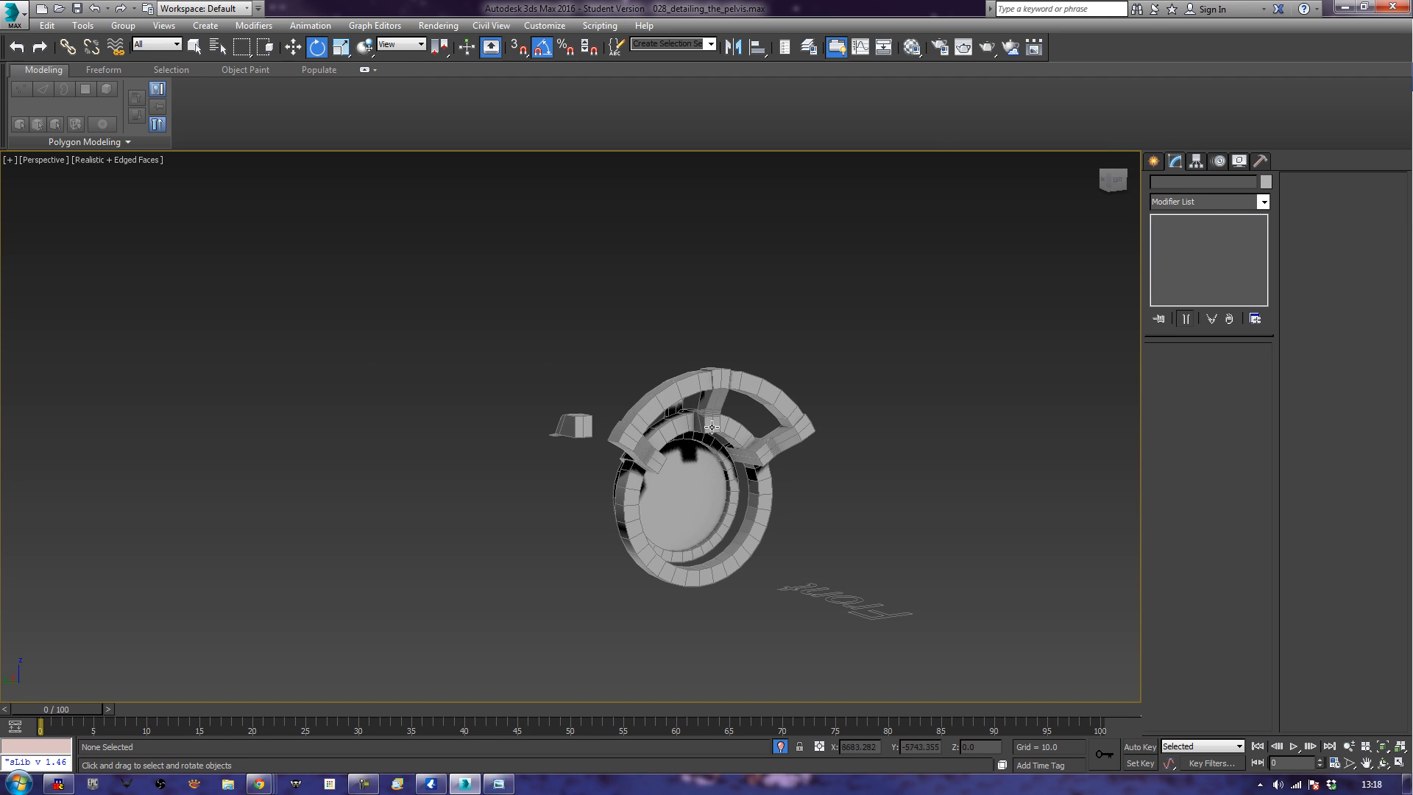
click(579, 434)
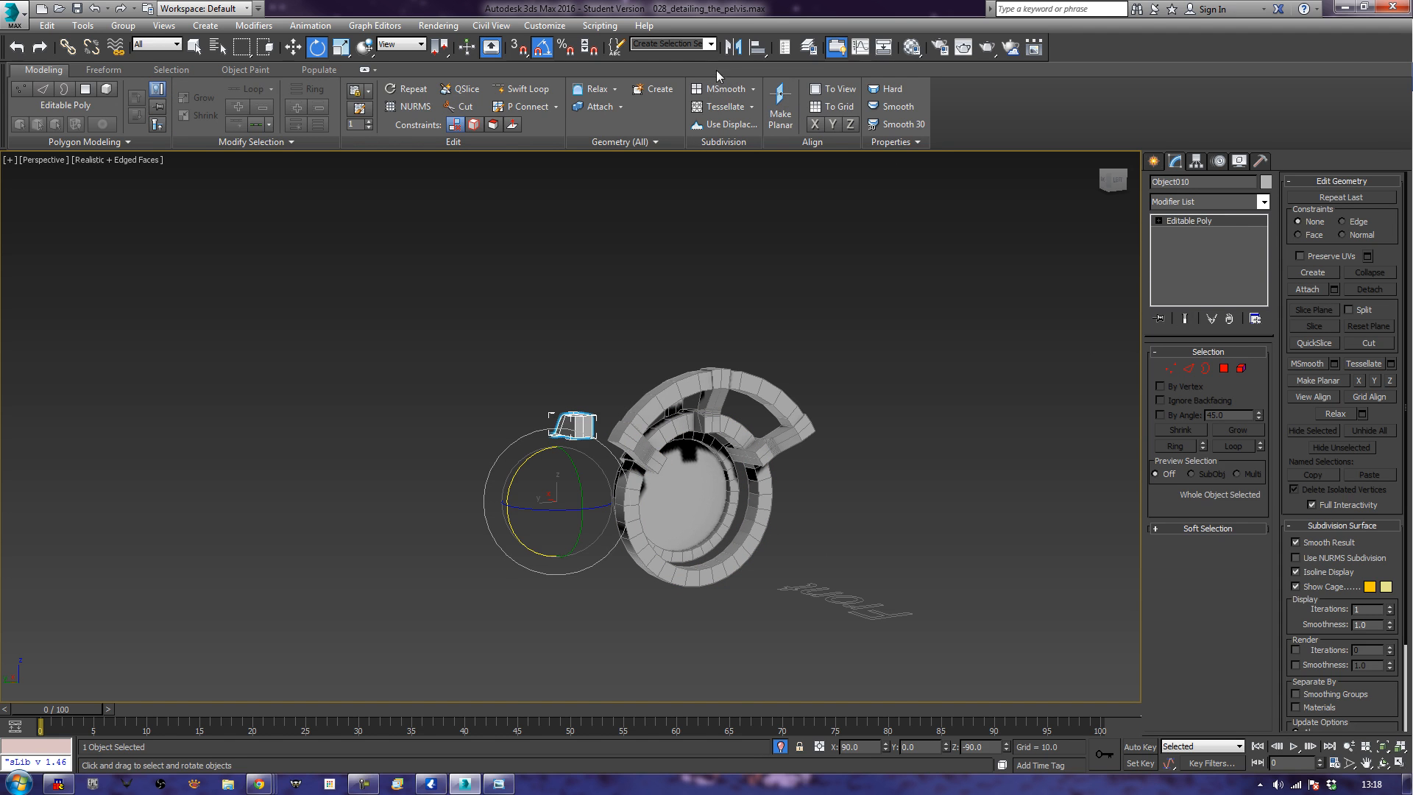
click(755, 47)
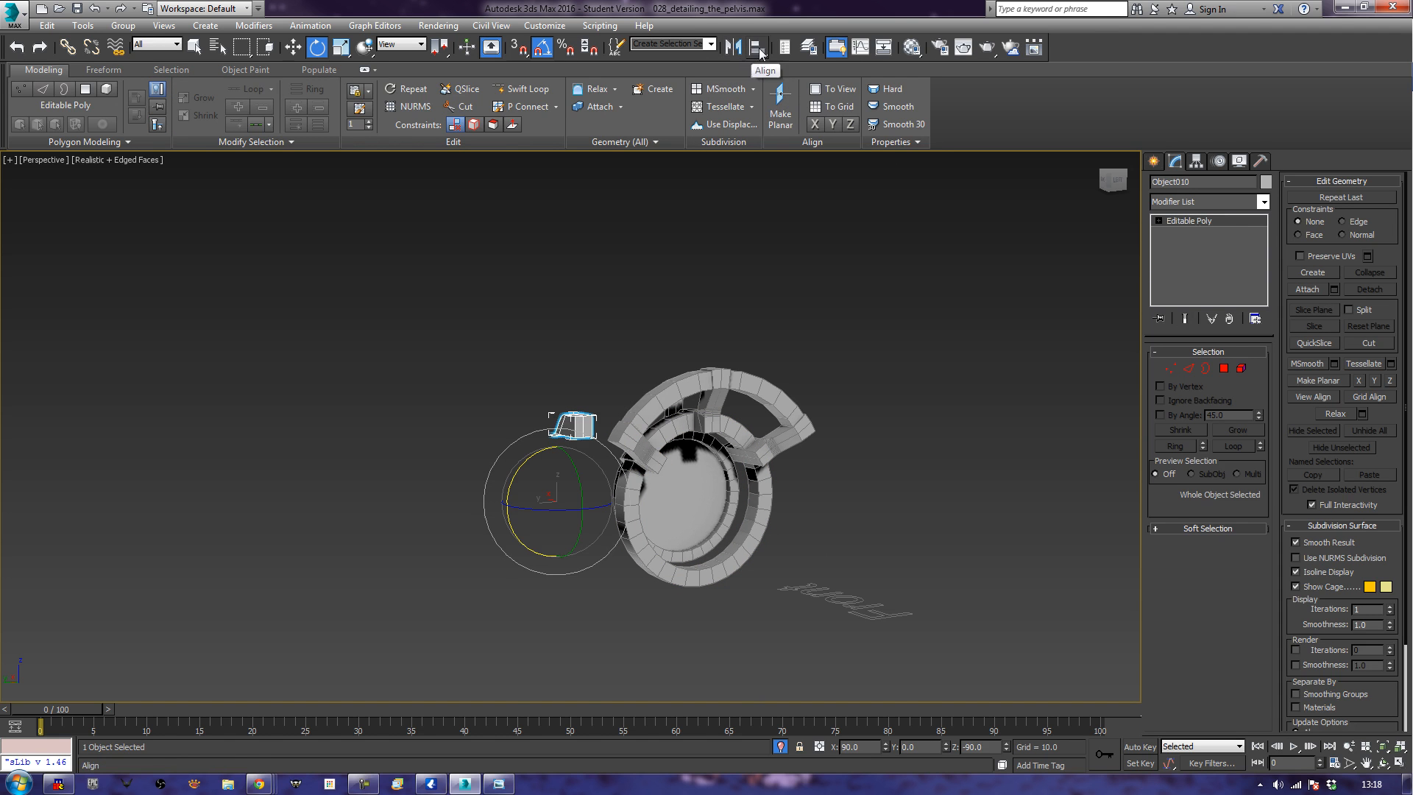
click(707, 492)
click(704, 512)
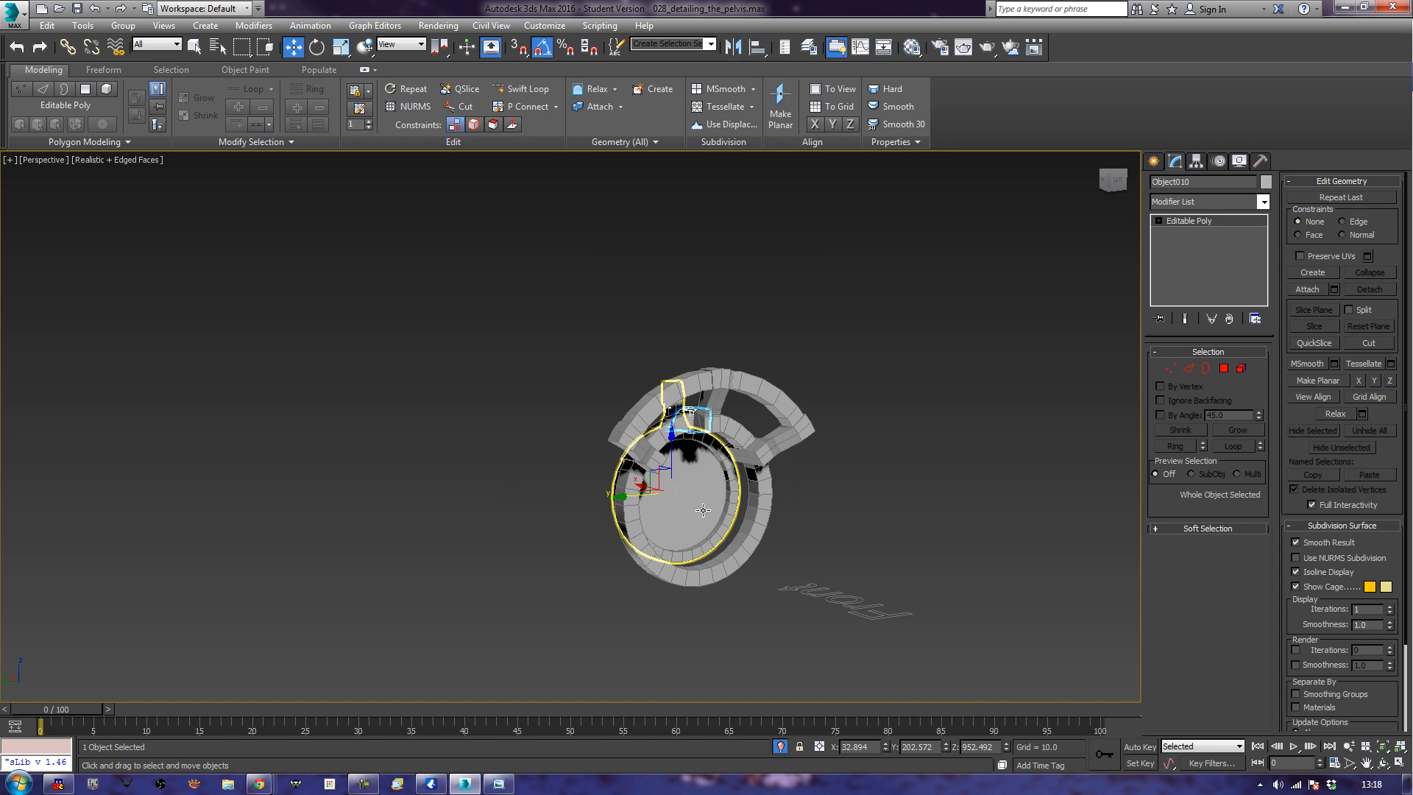
Rotate the aligned arm about the joint's centre to the ring's lower side, at a Y rotation of -40 degrees.
alt+middle_drag(702, 549, 665, 529)
key(e)
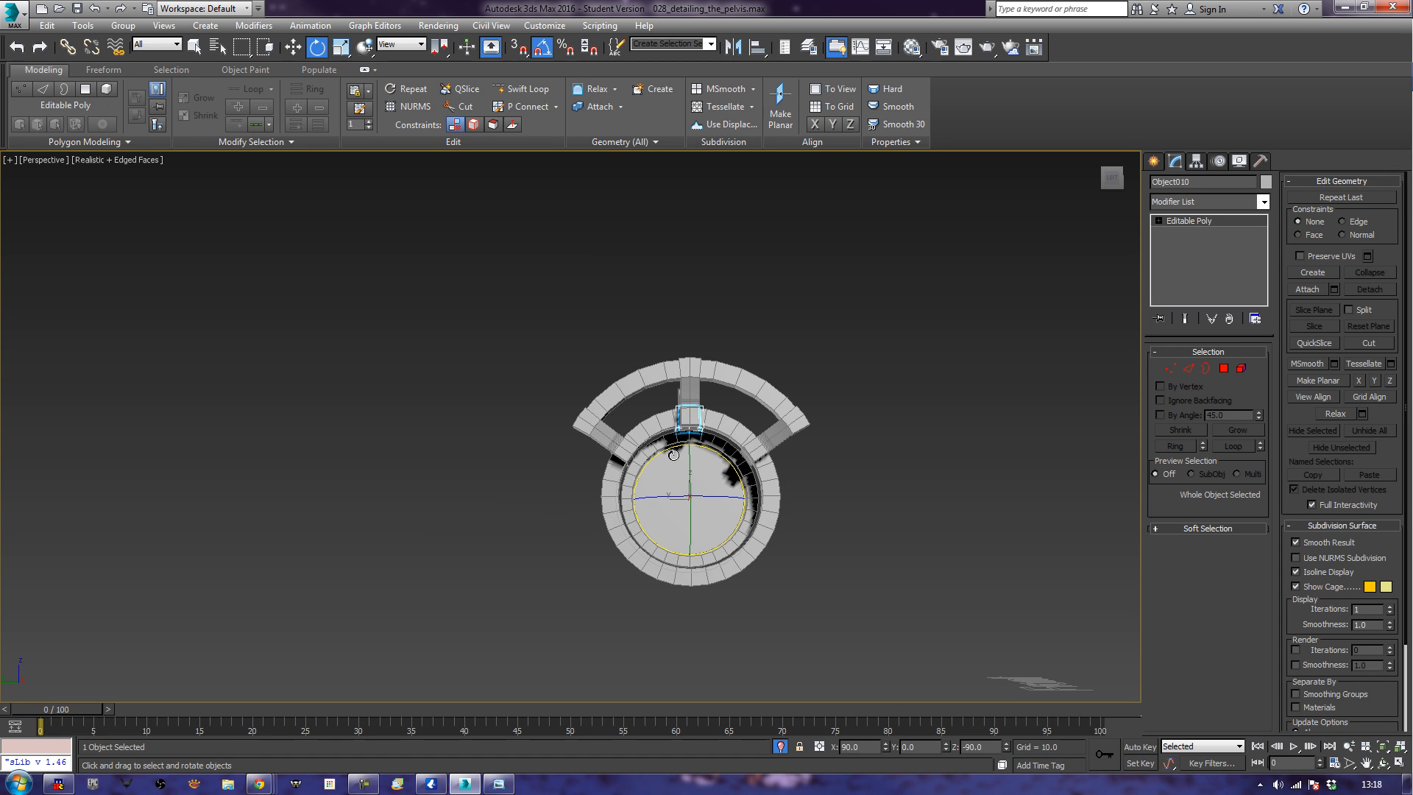
drag(669, 450, 572, 487)
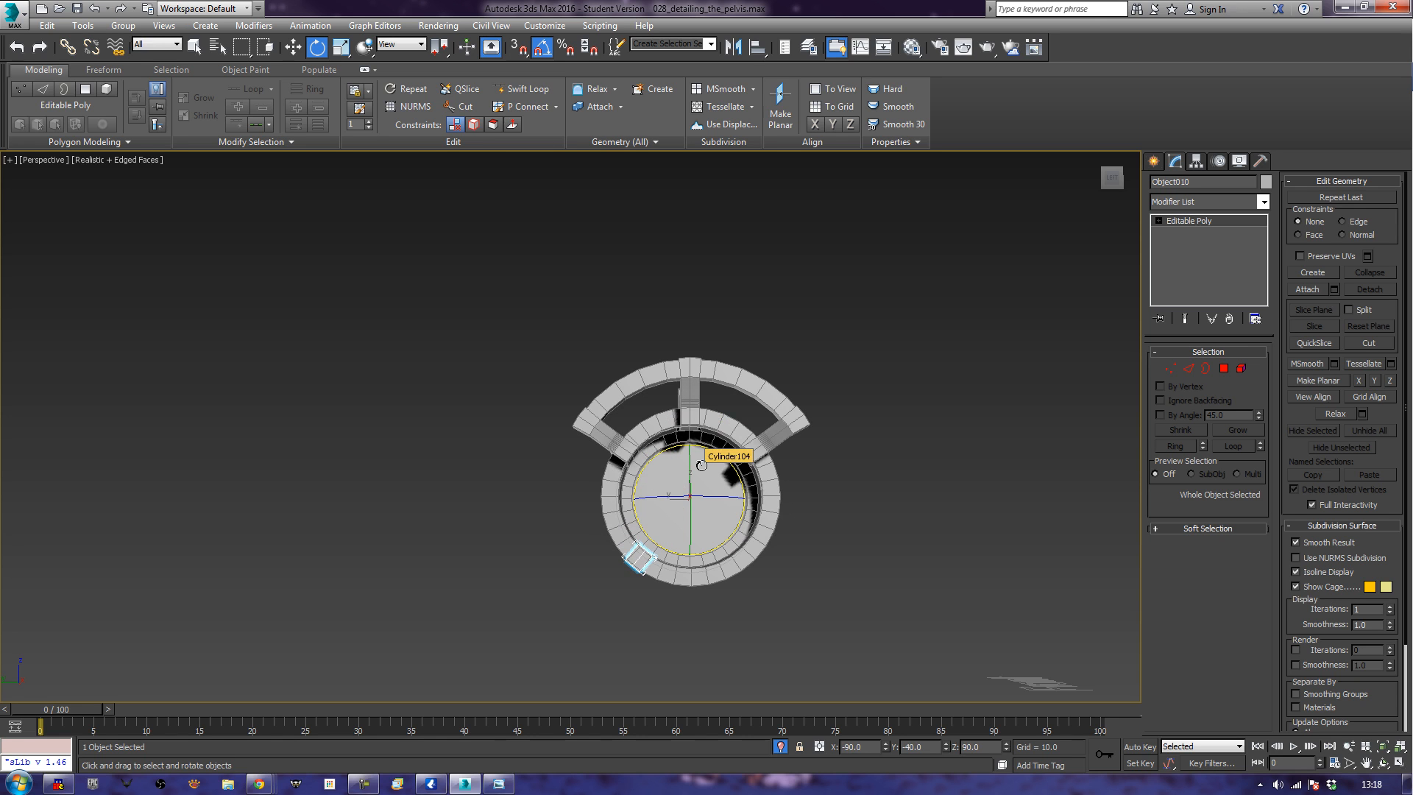
Try cloning the arm around the joint to the ring's opposite lower side, and discard the copy.
click(731, 437)
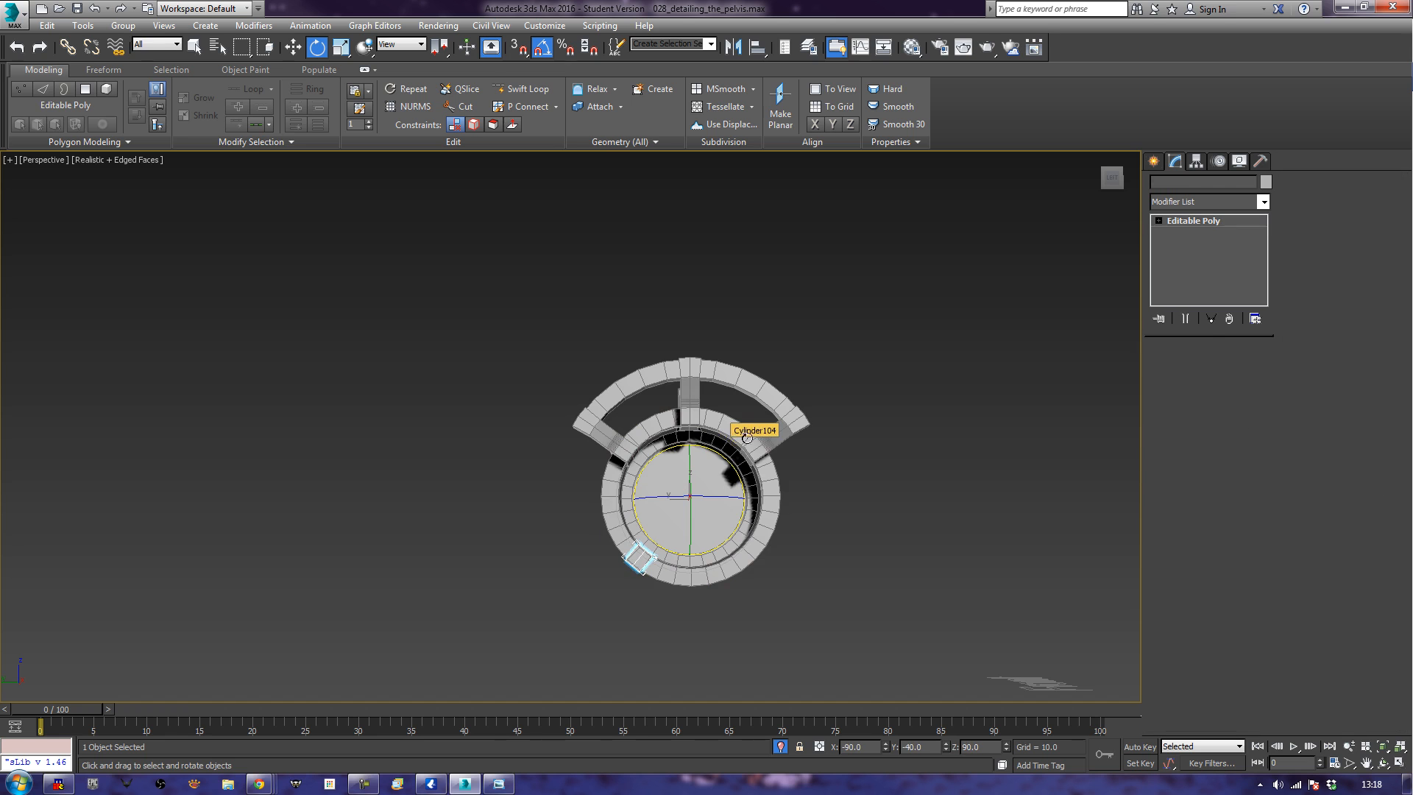
mouse_move(943, 457)
mouse_down()
mouse_move(954, 461)
mouse_move(938, 471)
mouse_up()
click(727, 461)
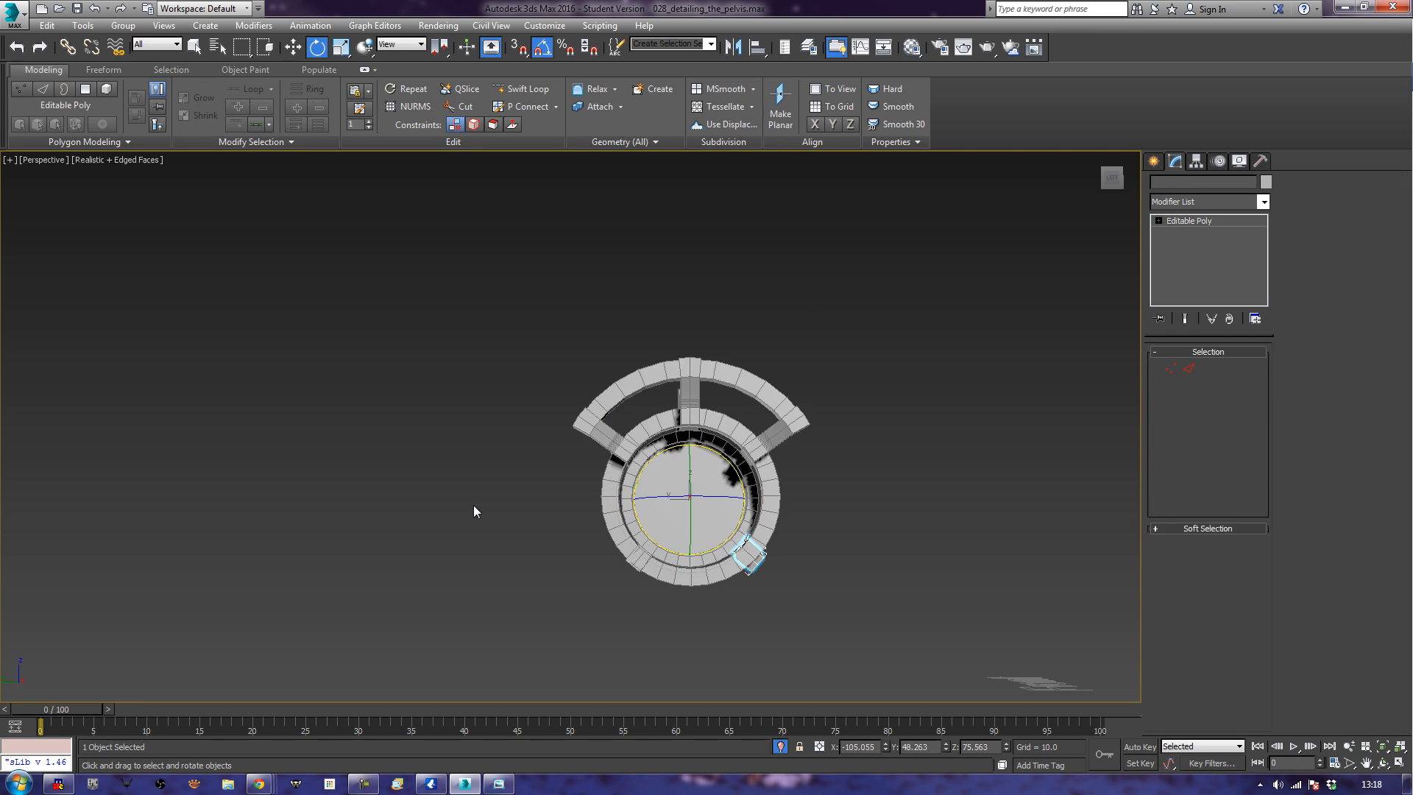
click(475, 505)
mouse_move(474, 505)
alt+middle_down()
mouse_move(550, 530)
mouse_move(628, 524)
mouse_move(388, 517)
alt+middle_up()
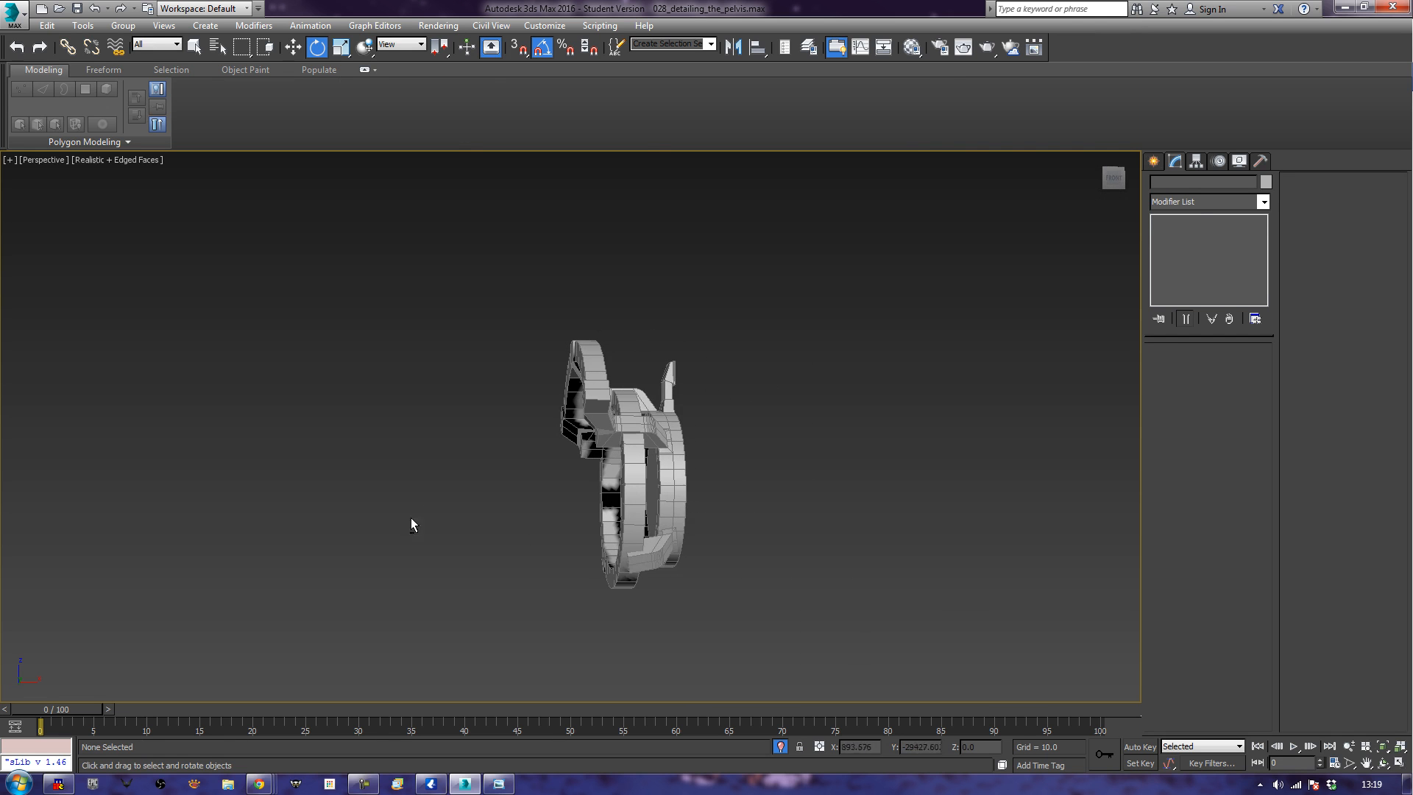
click(664, 558)
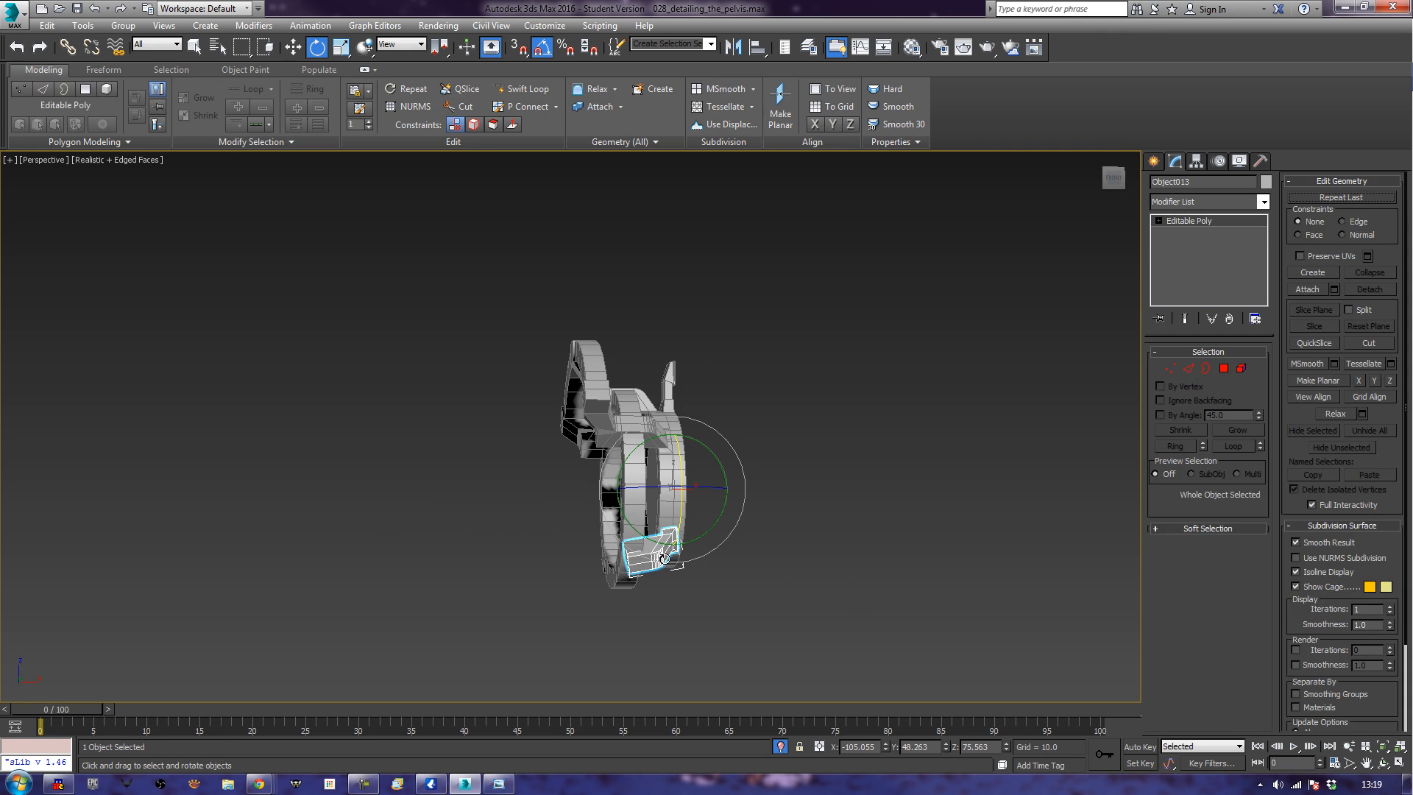
Clone the lower arm with a 140-degree rotation about the joint, and rotate the copy another 140 degrees to the ring's opposite lower side.
click(617, 553)
alt+middle_drag(449, 541, 644, 504)
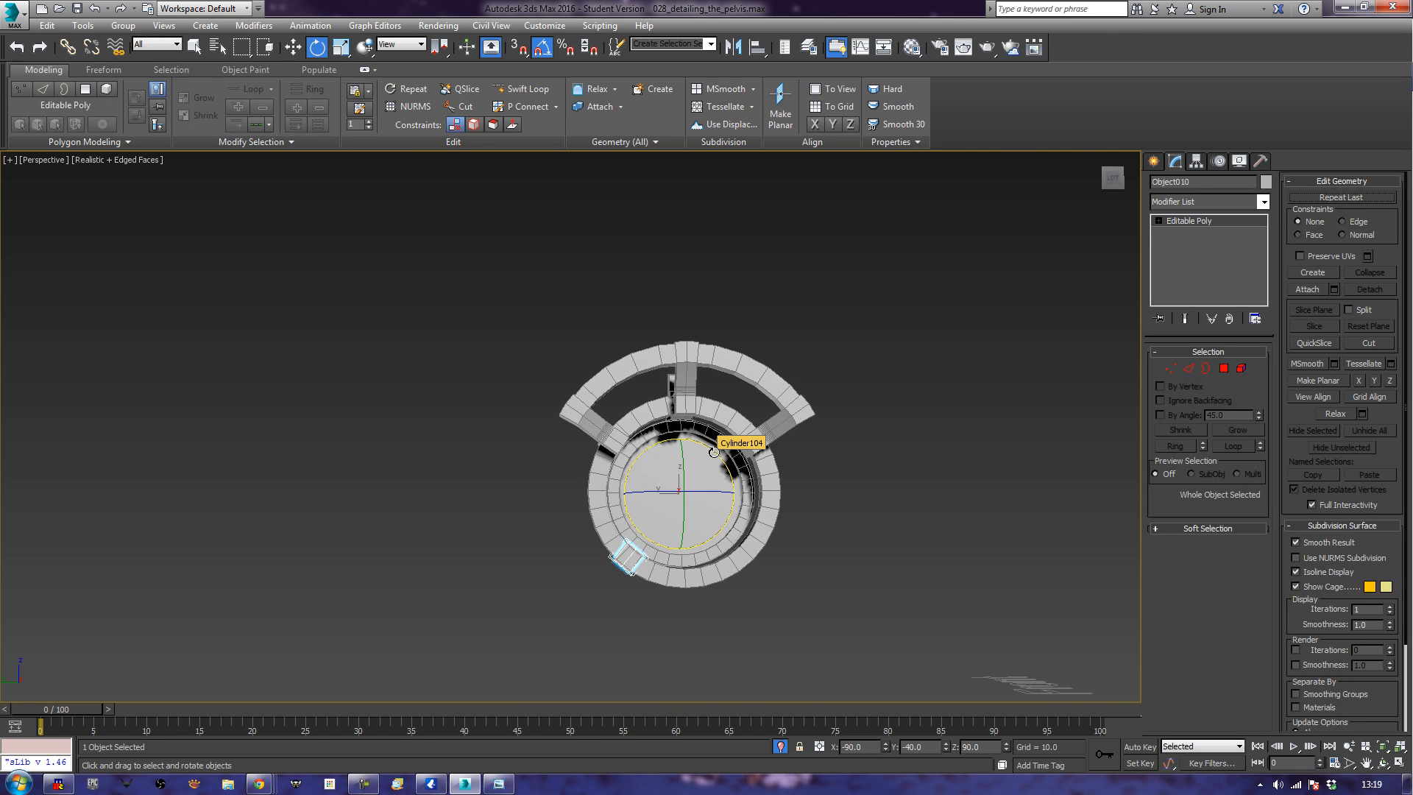
drag(714, 452, 824, 481)
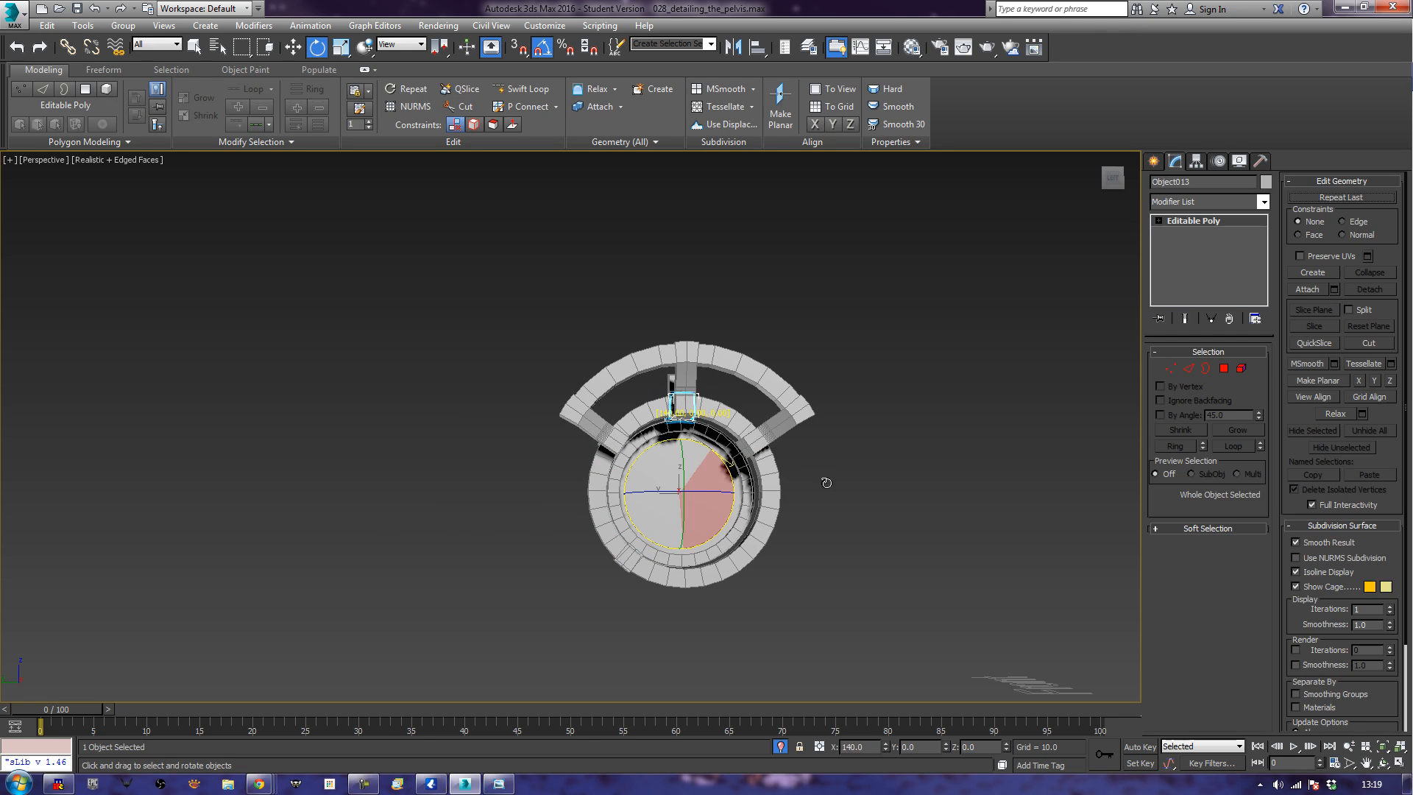
click(704, 455)
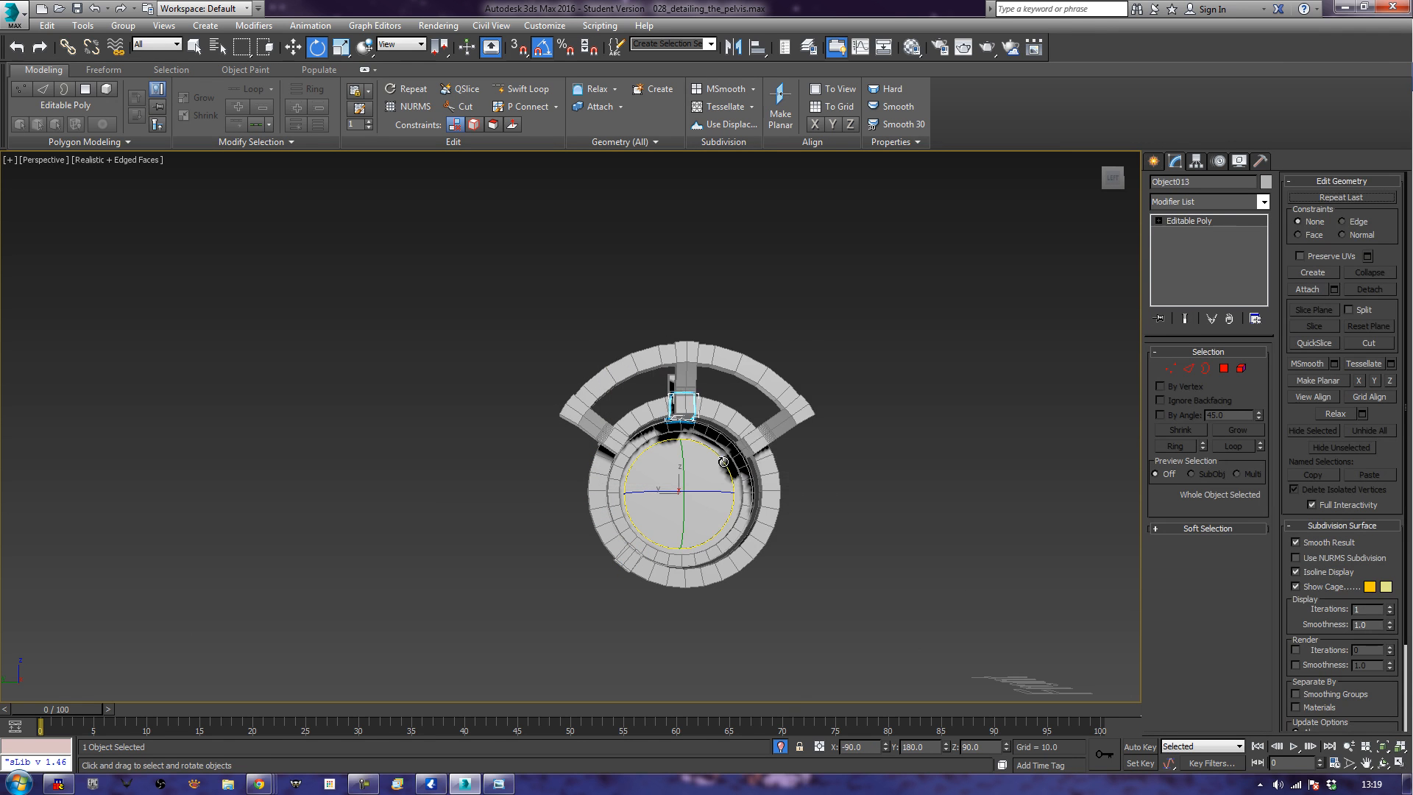
shift+drag(724, 462, 867, 505)
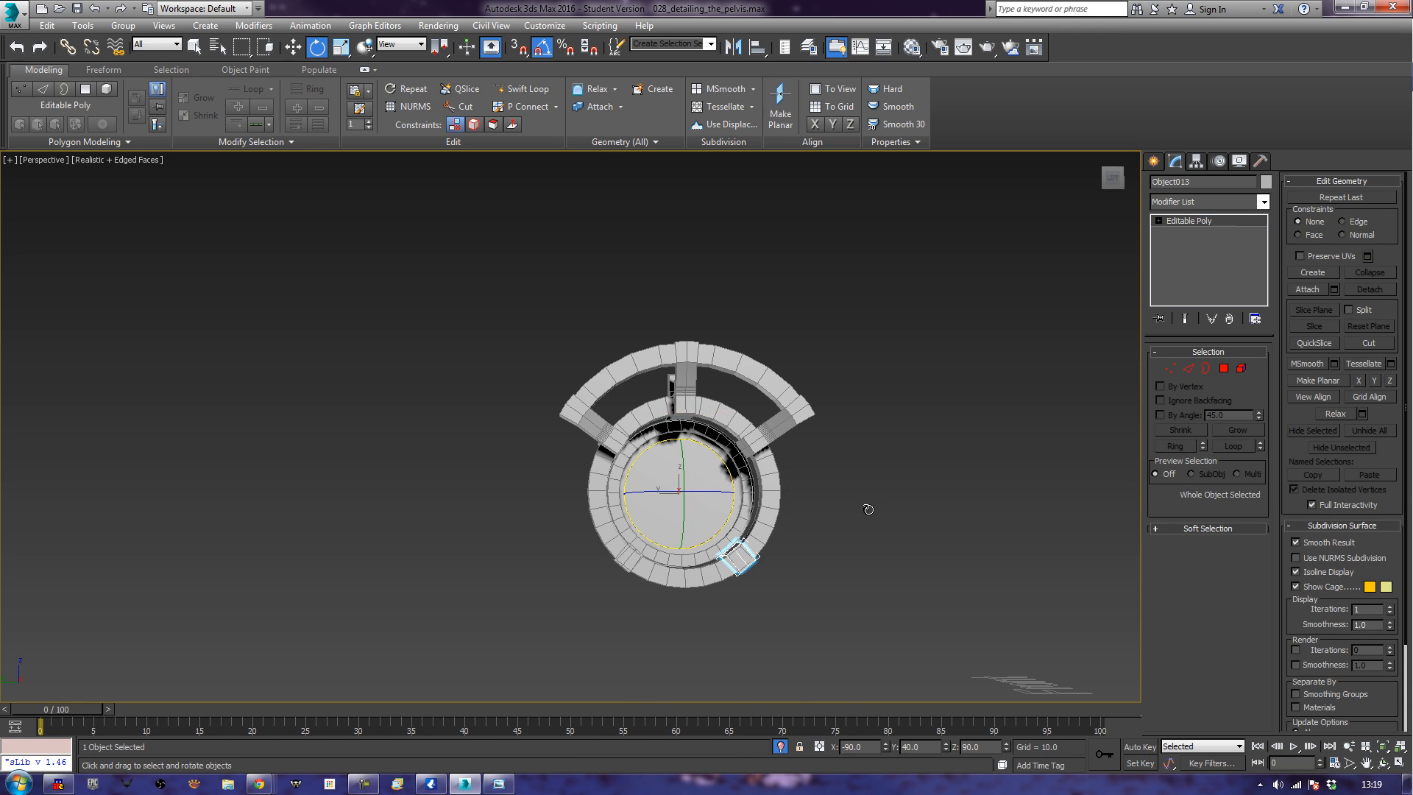
click(573, 583)
Hide the edged faces and examine the joint's rings, posts and clamping arms from several angles.
mouse_move(494, 570)
alt+middle_down()
mouse_move(640, 567)
mouse_move(516, 587)
alt+middle_up()
key(F4)
middle_drag(872, 531, 818, 491)
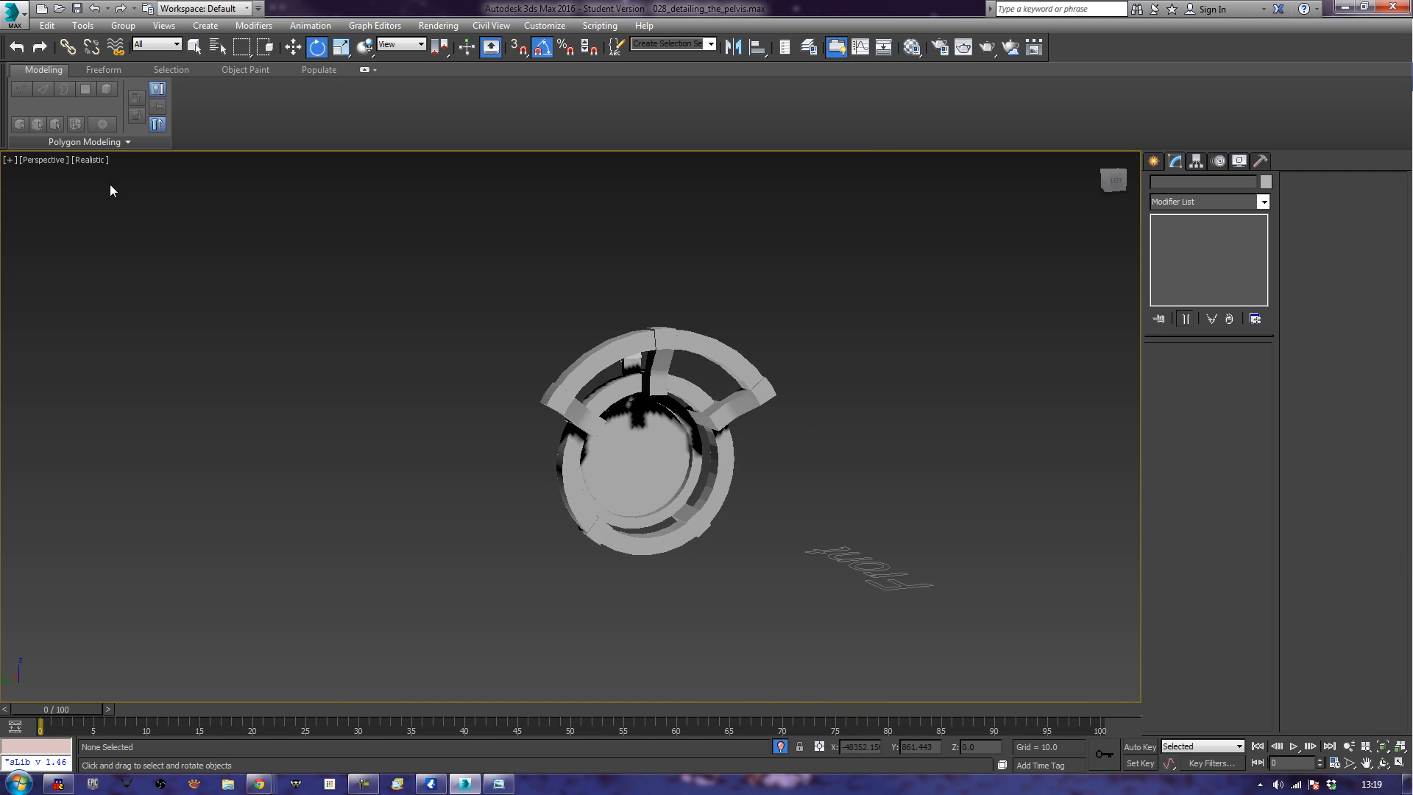
click(92, 163)
click(514, 376)
alt+middle_drag(515, 382, 630, 465)
scroll(629, 465, up, 3)
scroll(640, 378, up, 3)
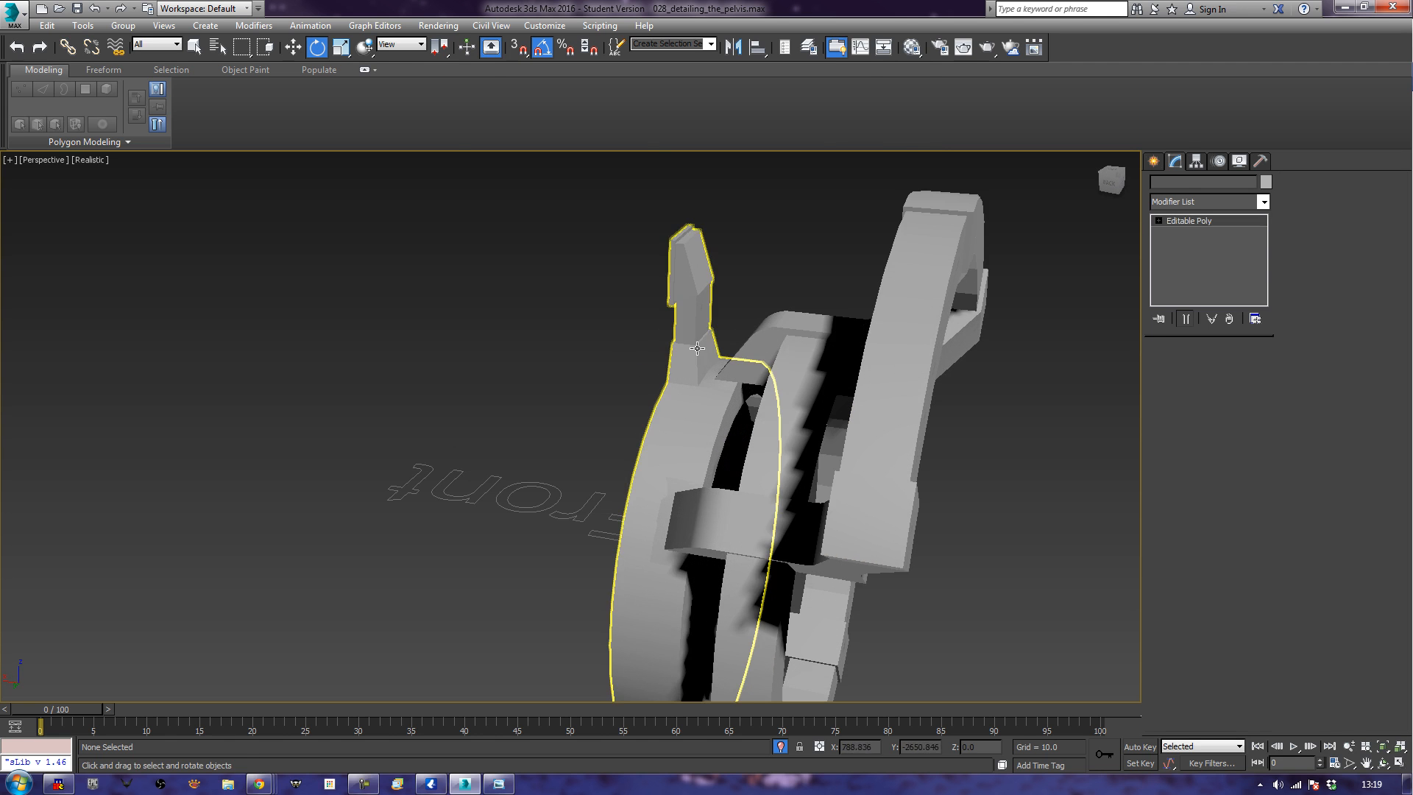
Detach the polygons of the arm projecting above the central disc as a cloned separate object.
click(640, 427)
key(F4)
alt+middle_drag(558, 419, 660, 400)
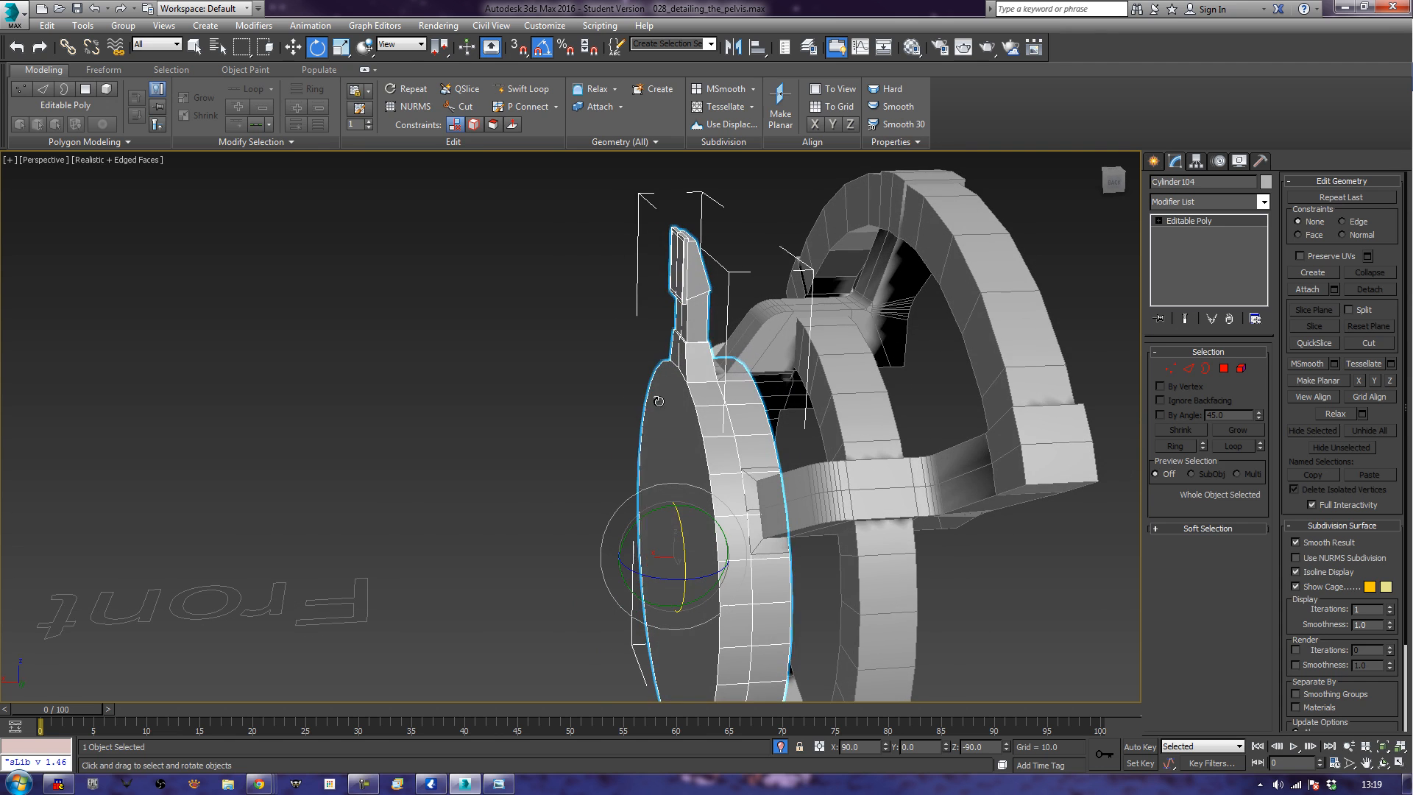
click(1224, 368)
alt+middle_drag(662, 345, 635, 337)
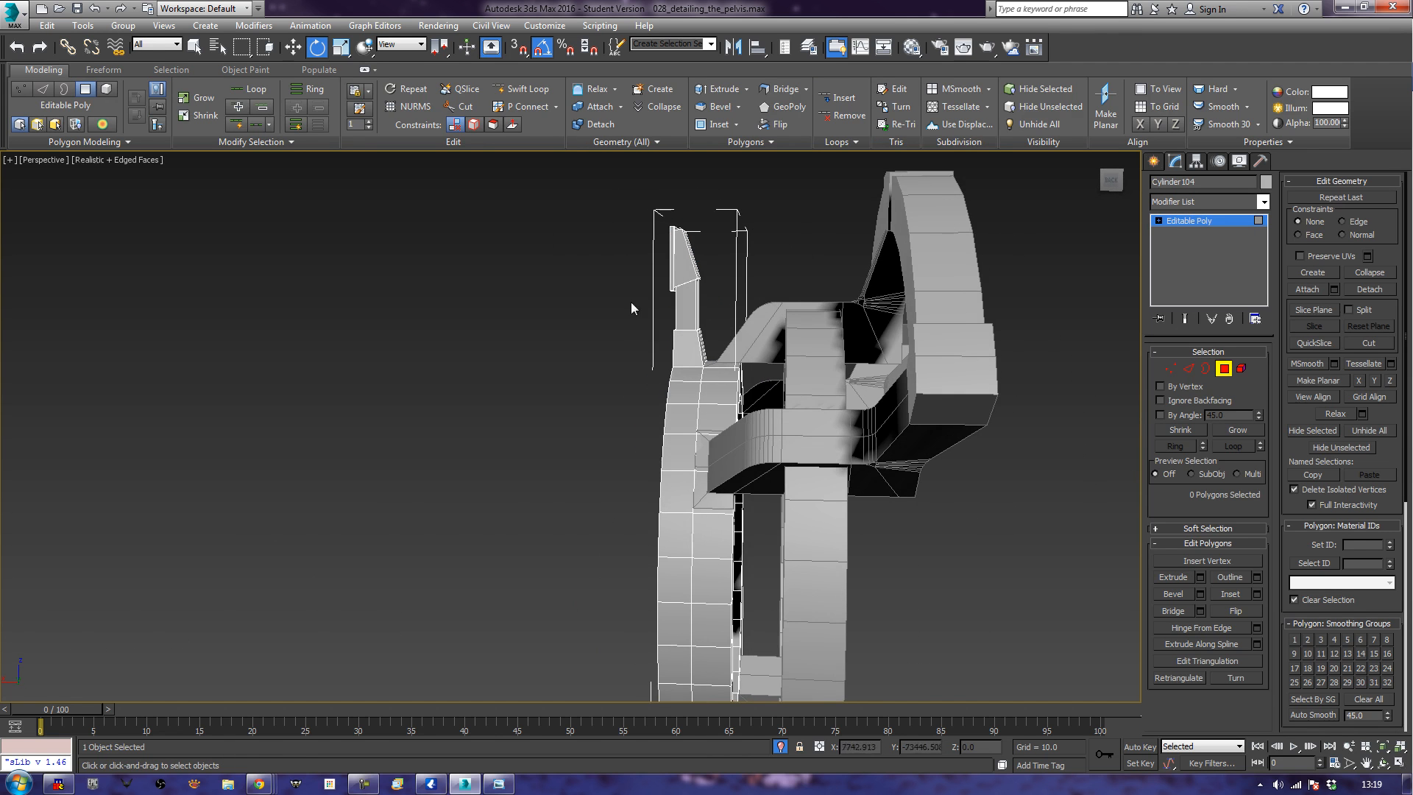
drag(708, 301, 711, 348)
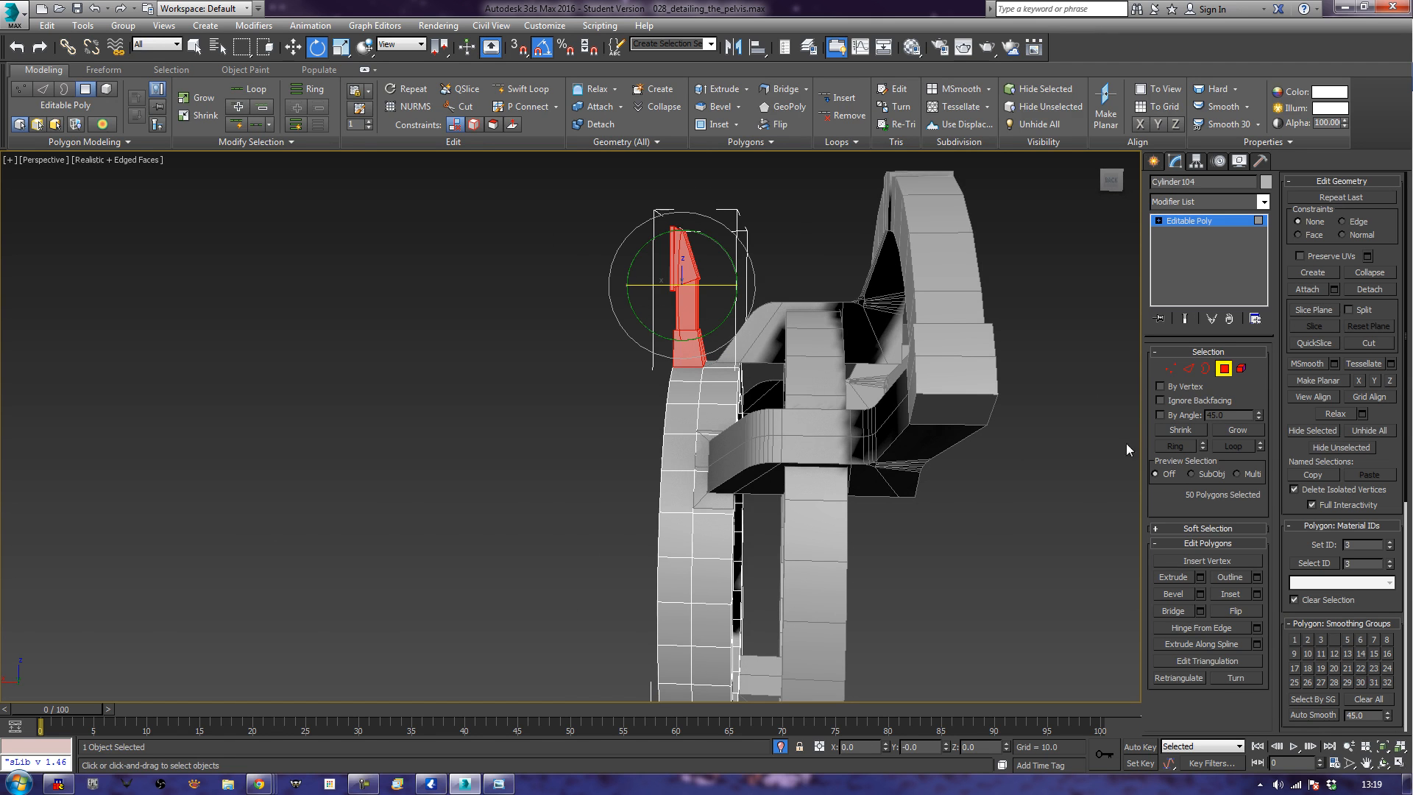
click(1358, 289)
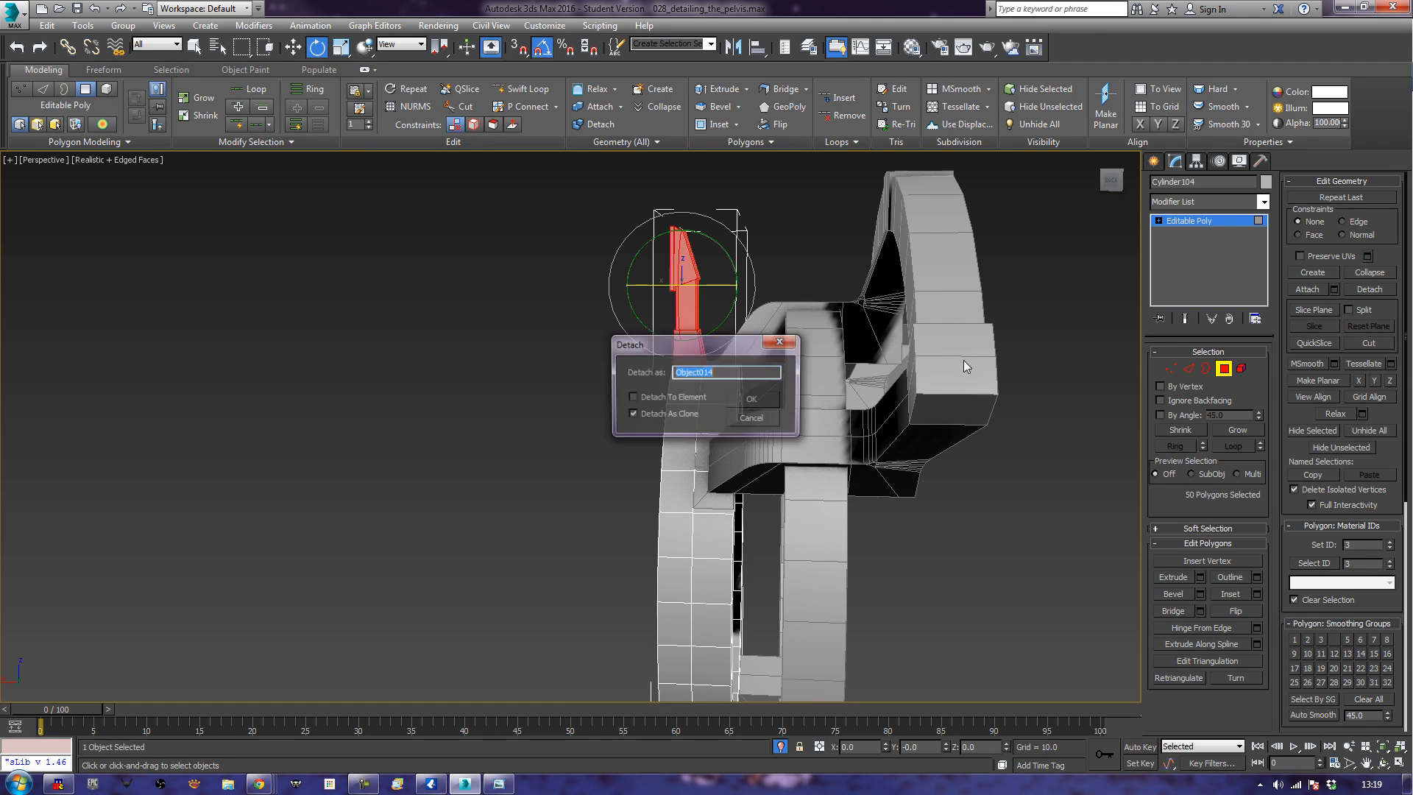
click(752, 400)
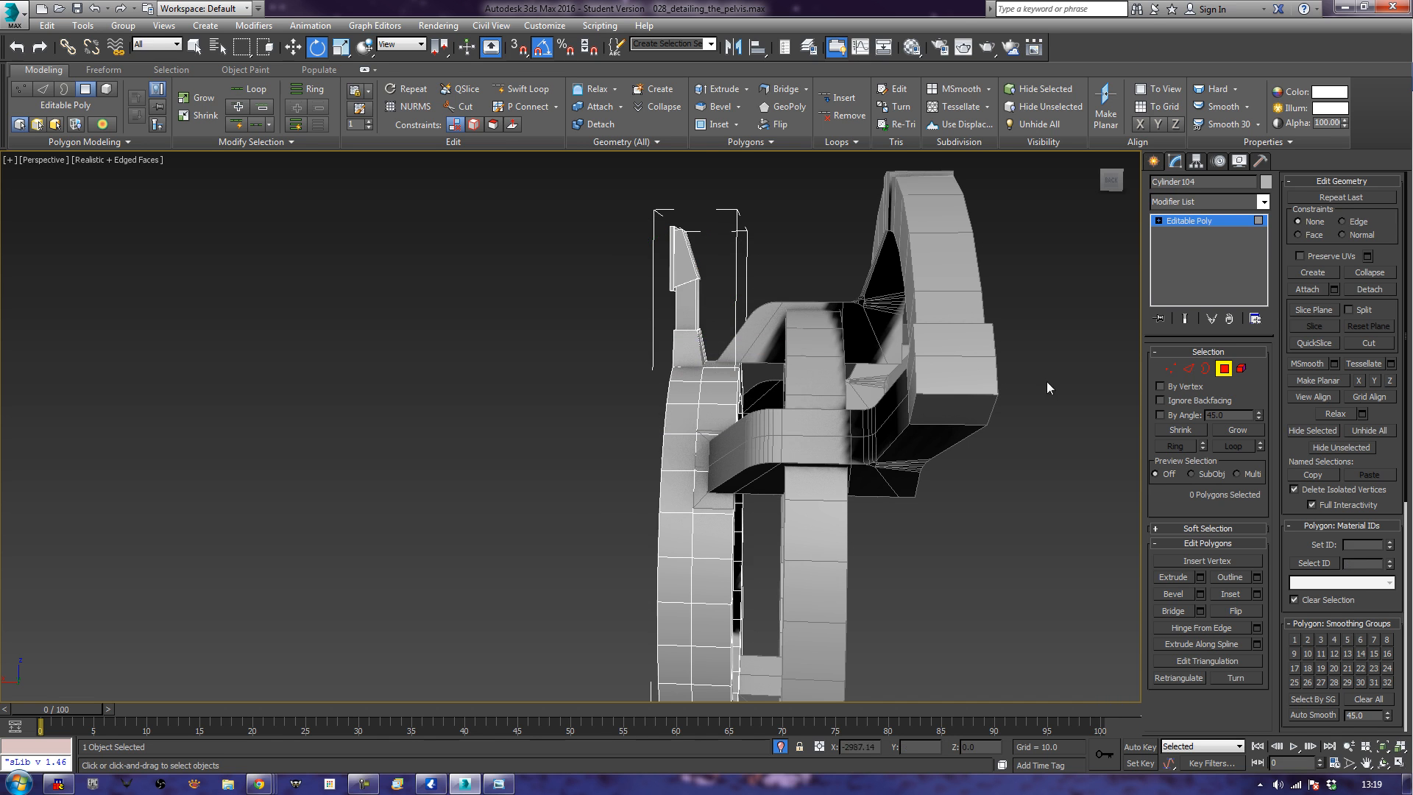
click(1222, 370)
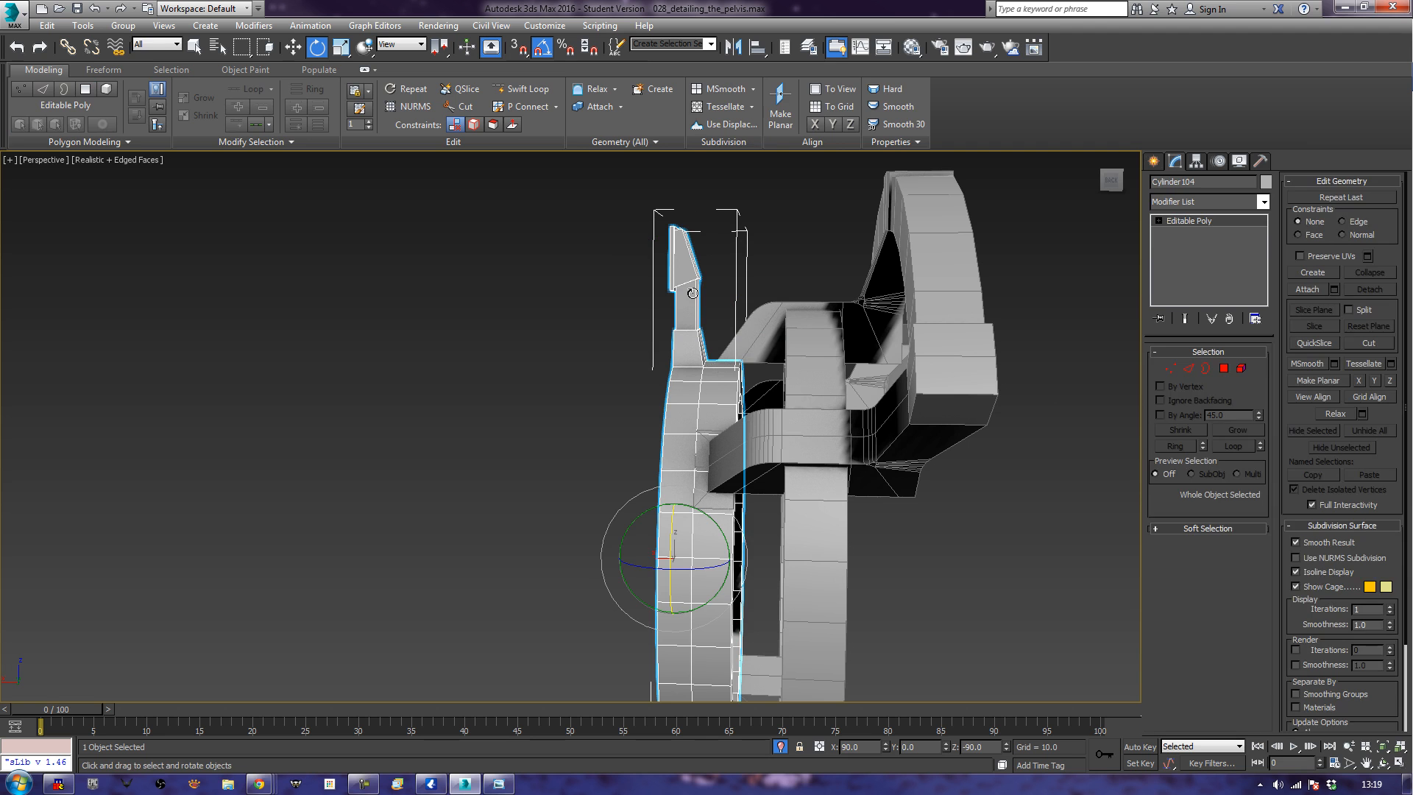
Rotate the detached arm about the joint's centre to one upper side, and clone it with a 110-degree rotation to the opposite upper side.
click(733, 267)
click(697, 263)
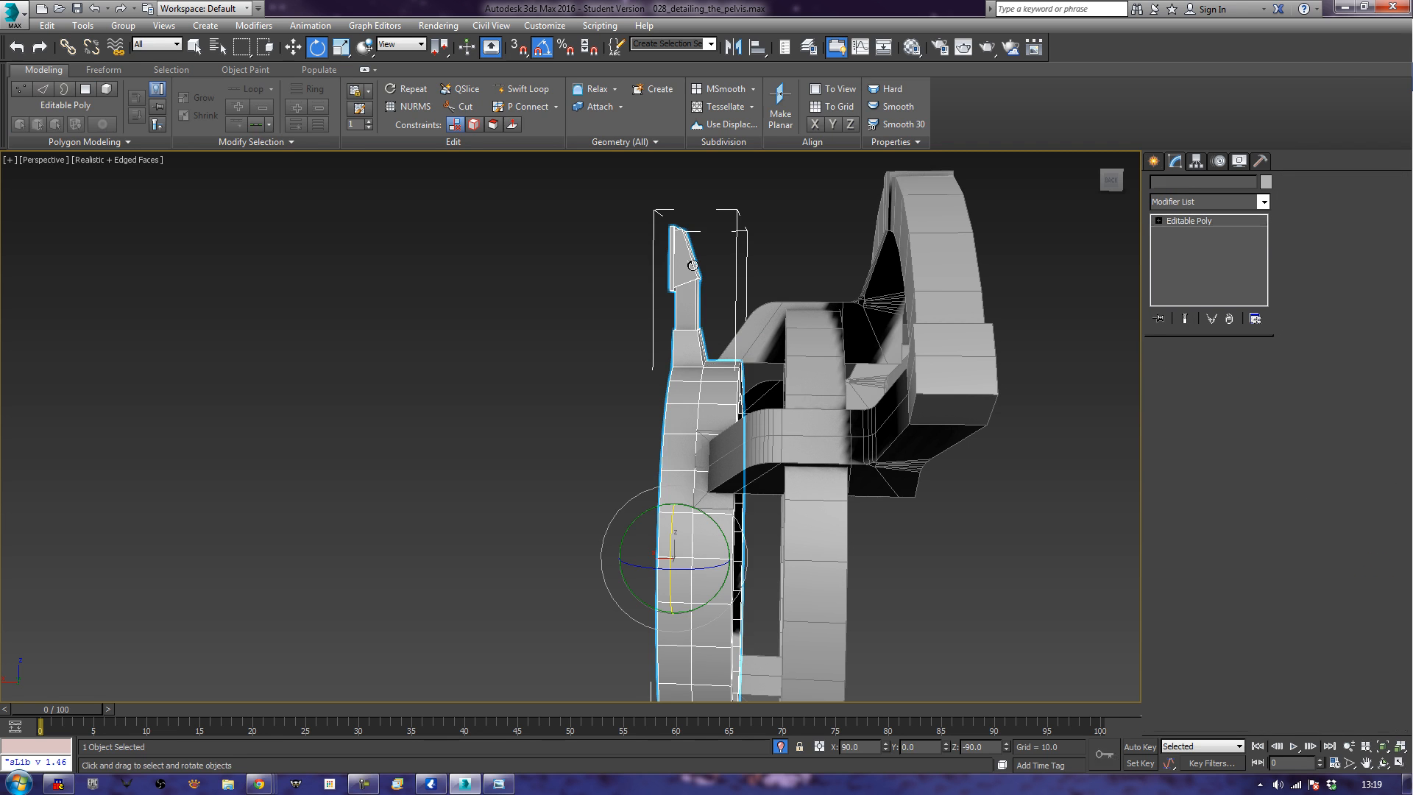
alt+middle_drag(793, 473, 908, 467)
scroll(748, 309, up, 4)
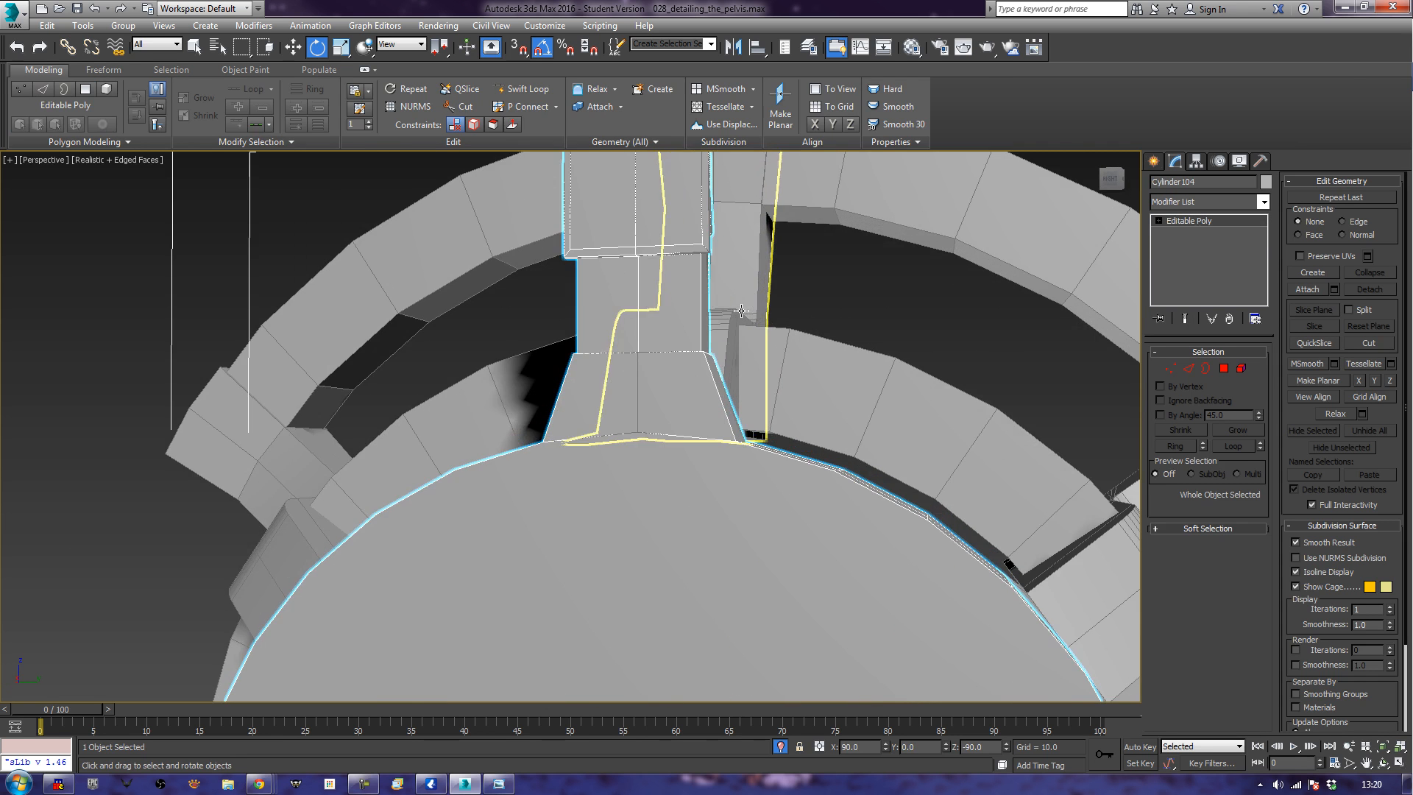
click(638, 396)
scroll(729, 384, down, 6)
alt+middle_drag(679, 360, 873, 446)
key(w)
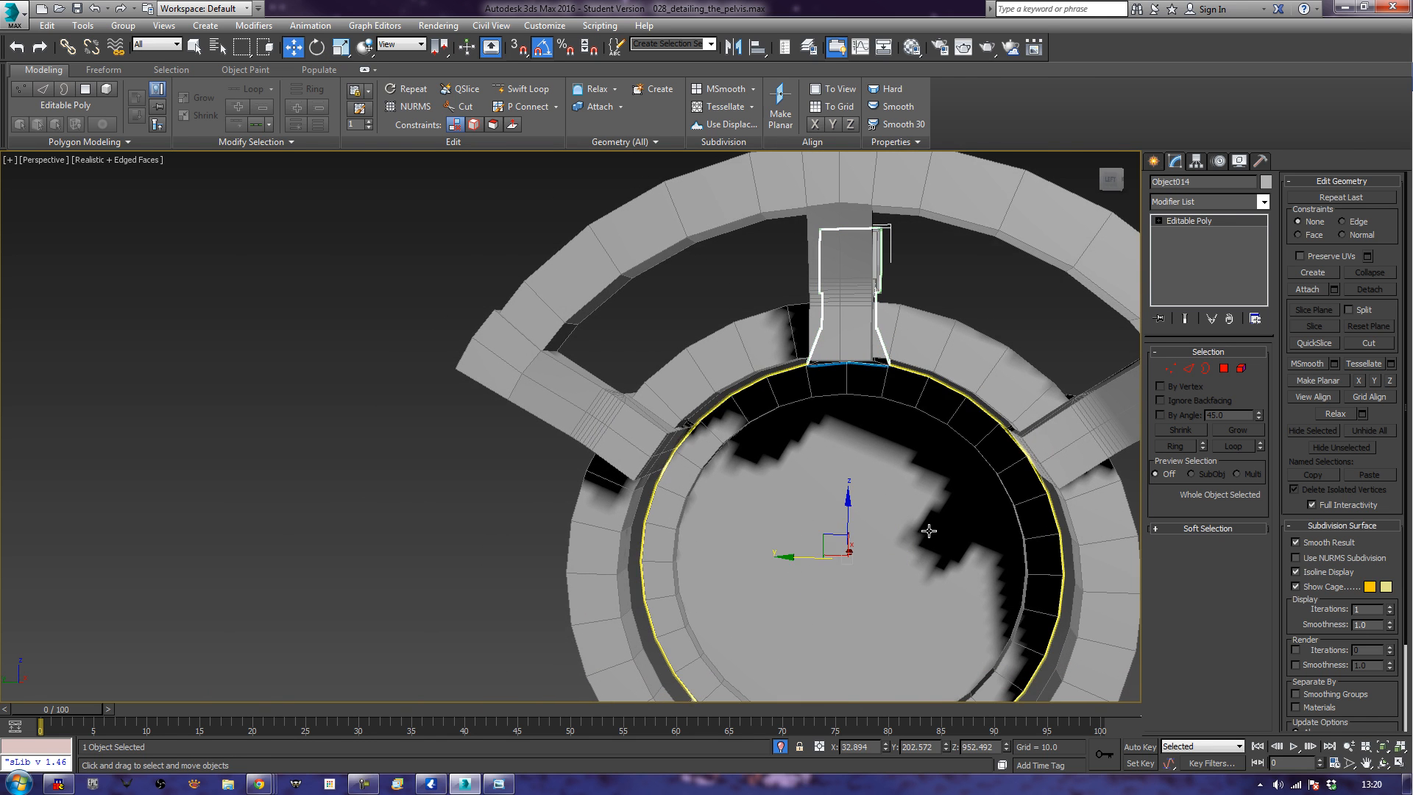
key(e)
mouse_move(846, 511)
mouse_down()
mouse_move(781, 507)
mouse_move(836, 502)
mouse_move(887, 468)
mouse_up()
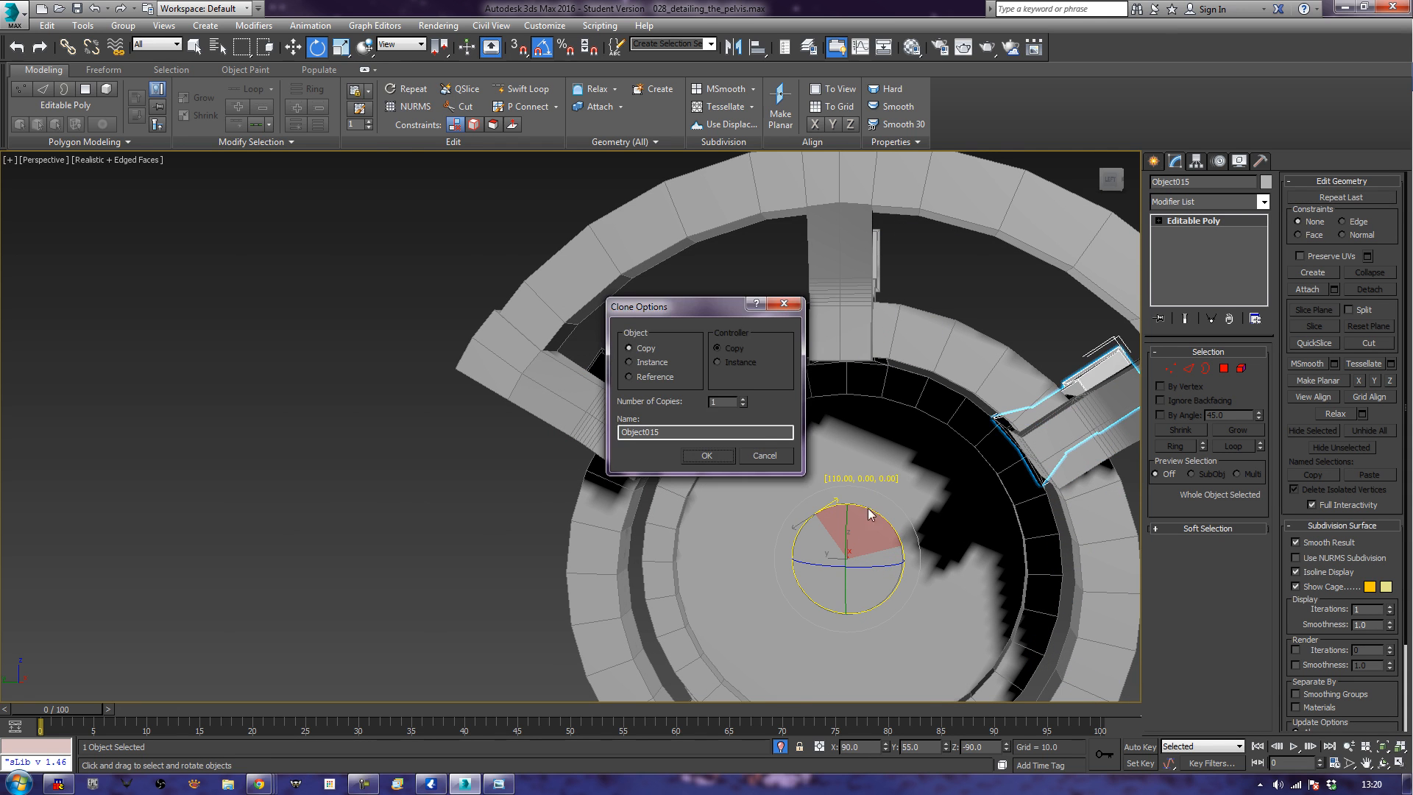
click(719, 456)
Clone the arm around the joint to a horizontal position at a Y rotation of -90 degrees, and clone that copy to the opposite side.
alt+middle_drag(706, 500, 750, 502)
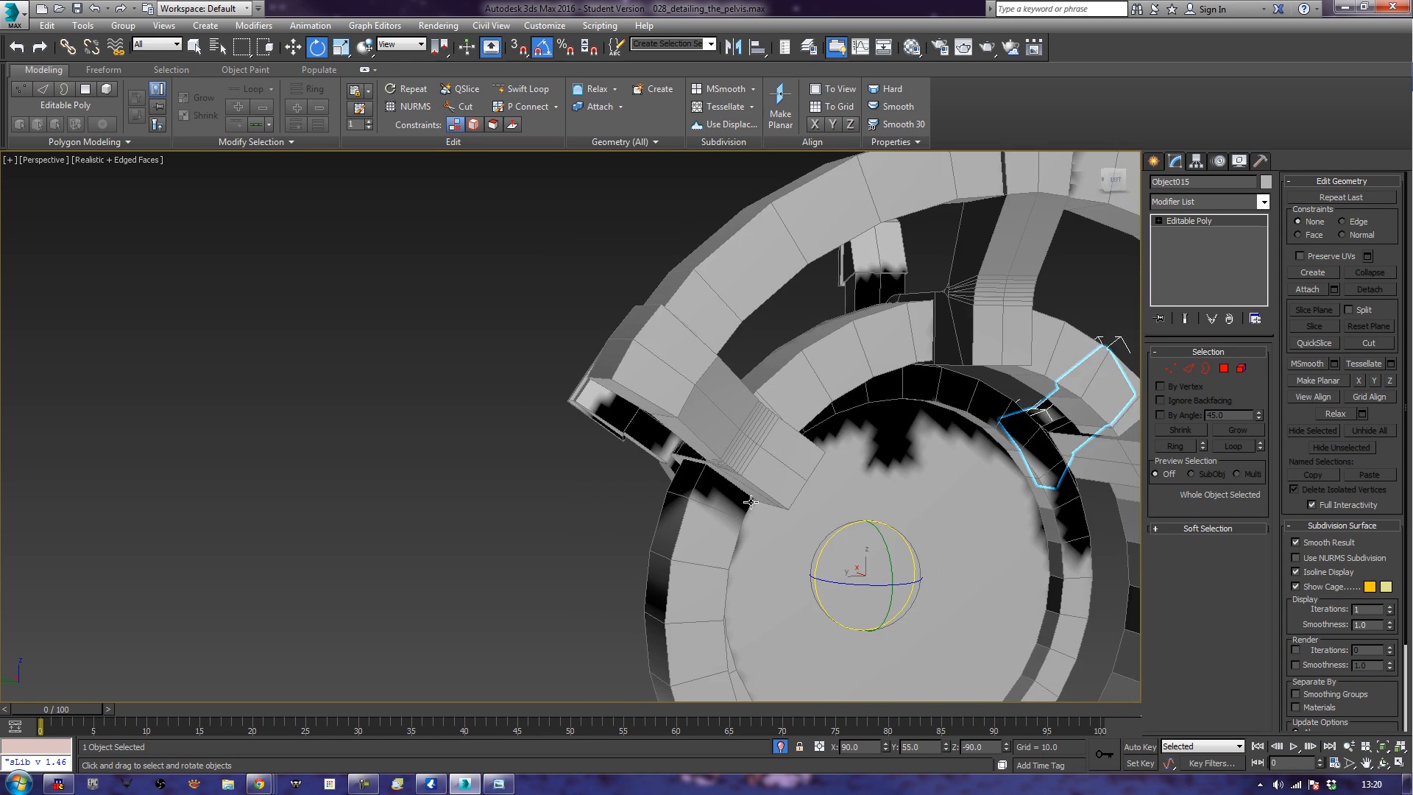
alt+middle_drag(867, 559, 743, 391)
shift+drag(751, 411, 543, 421)
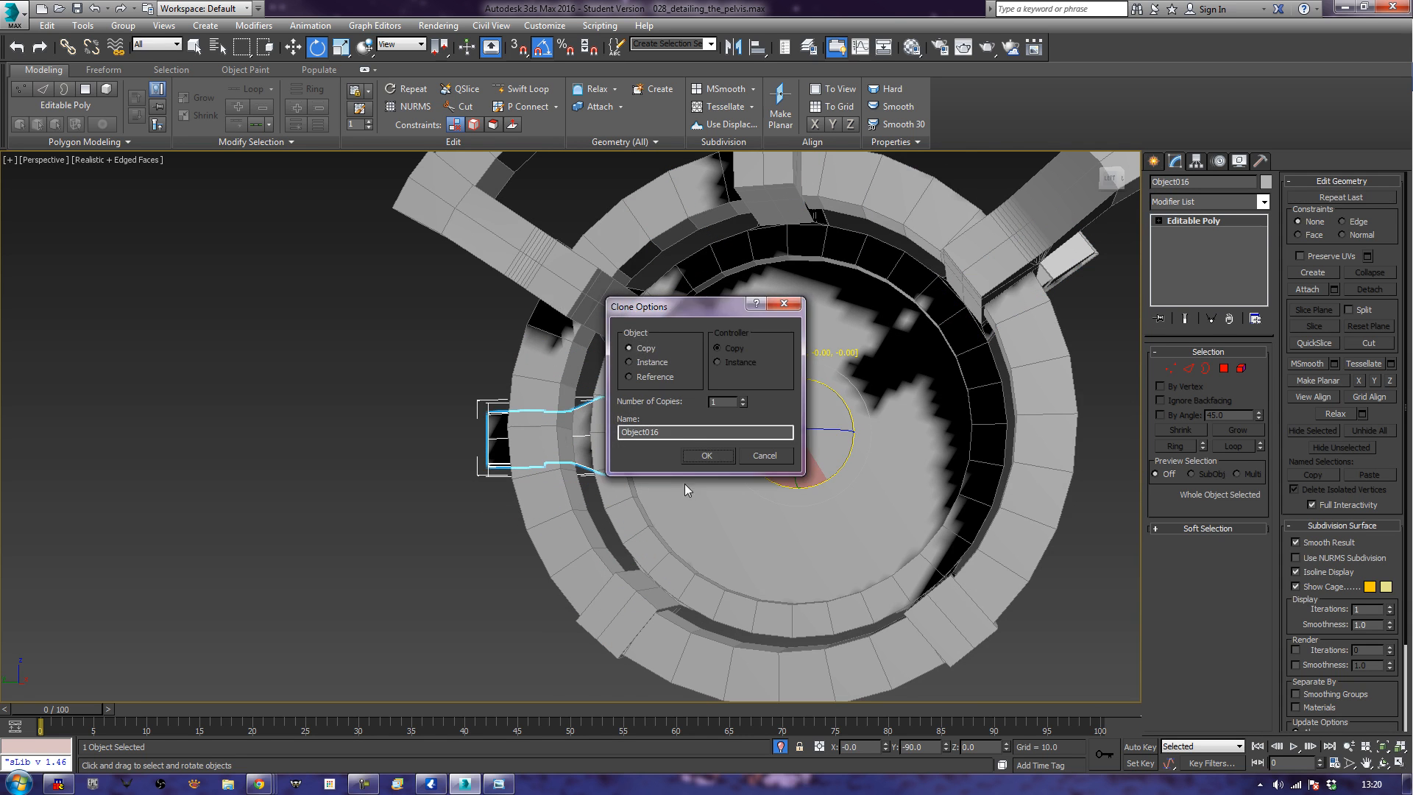
click(701, 454)
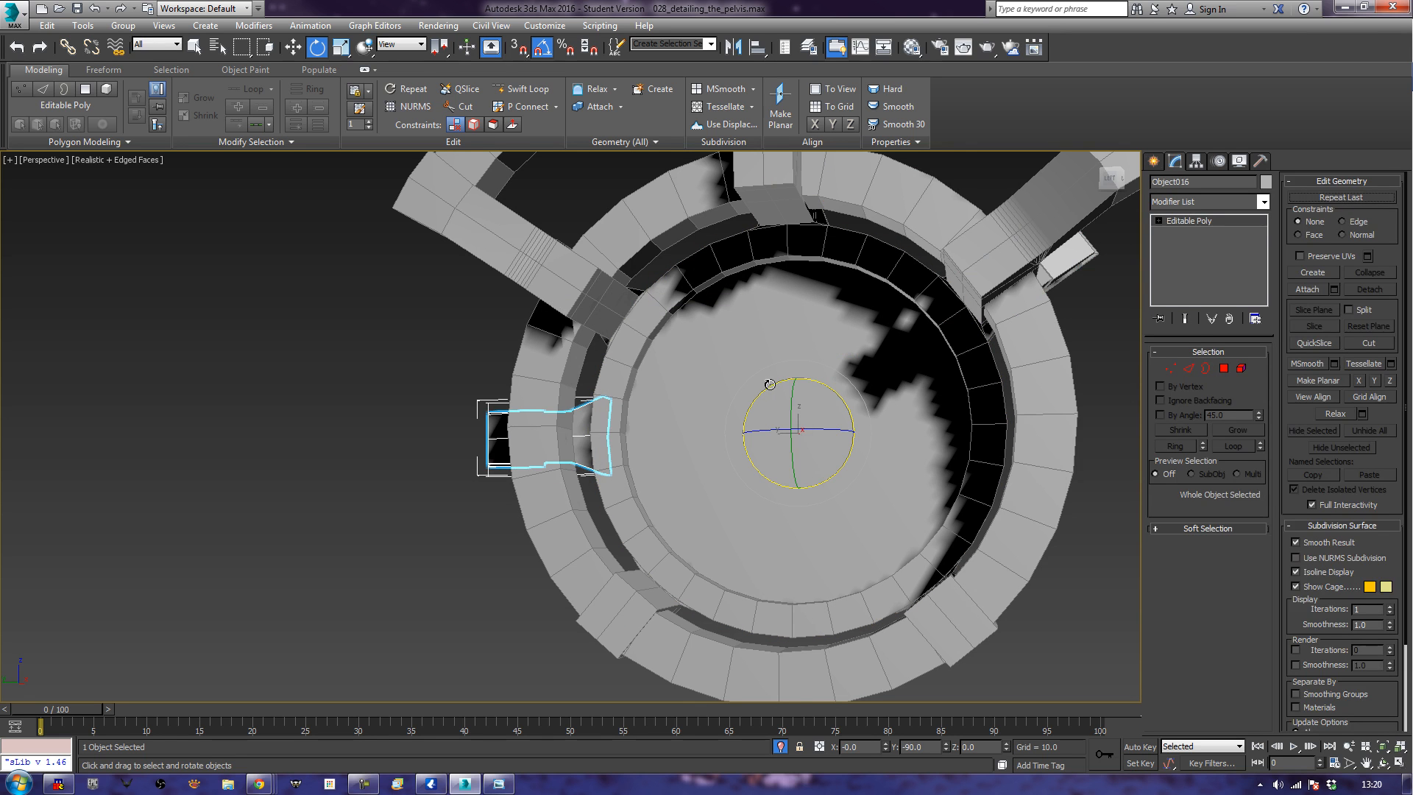
shift+drag(772, 384, 908, 362)
click(713, 458)
click(351, 469)
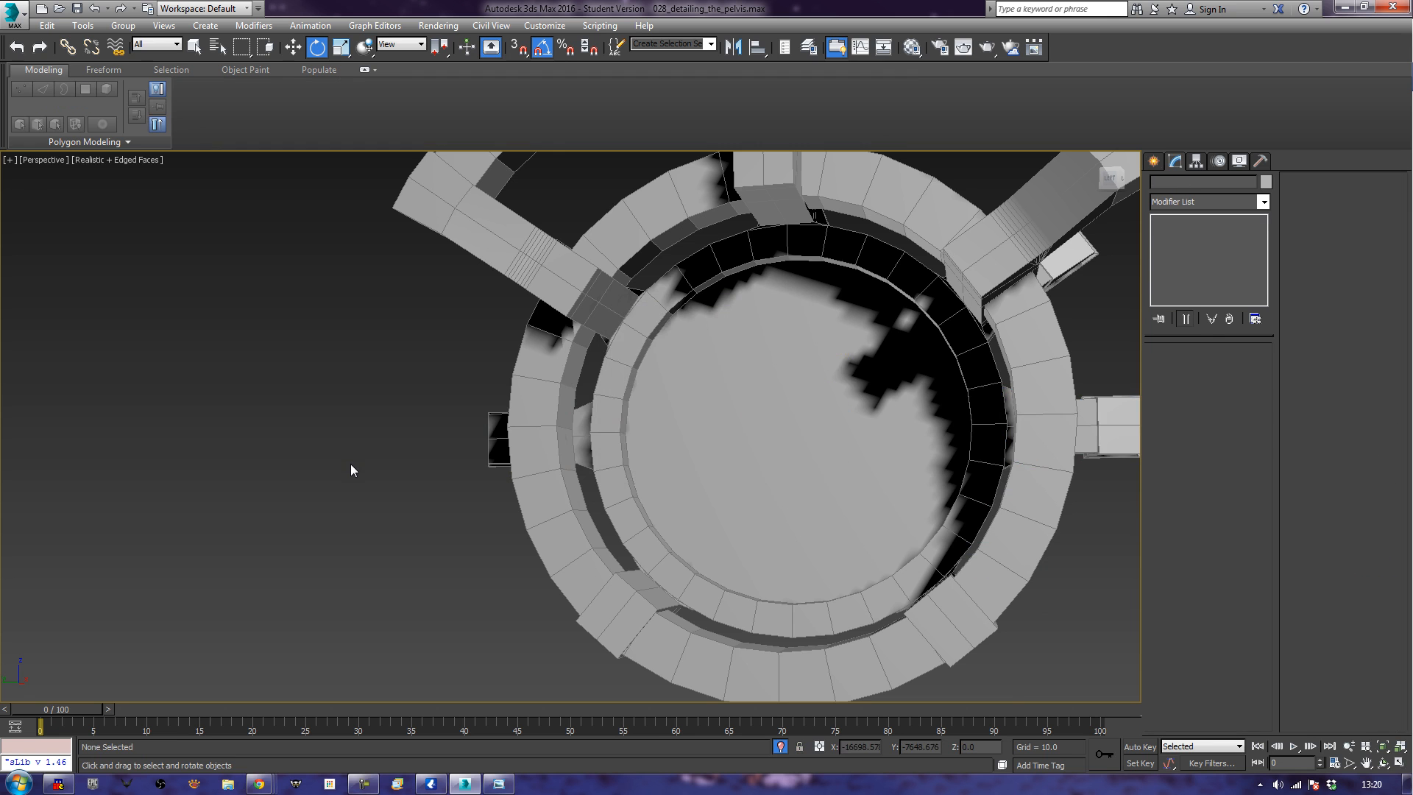
Extrude the central disc's flat outer face slightly outward.
alt+middle_drag(350, 470, 556, 503)
scroll(792, 461, up, 3)
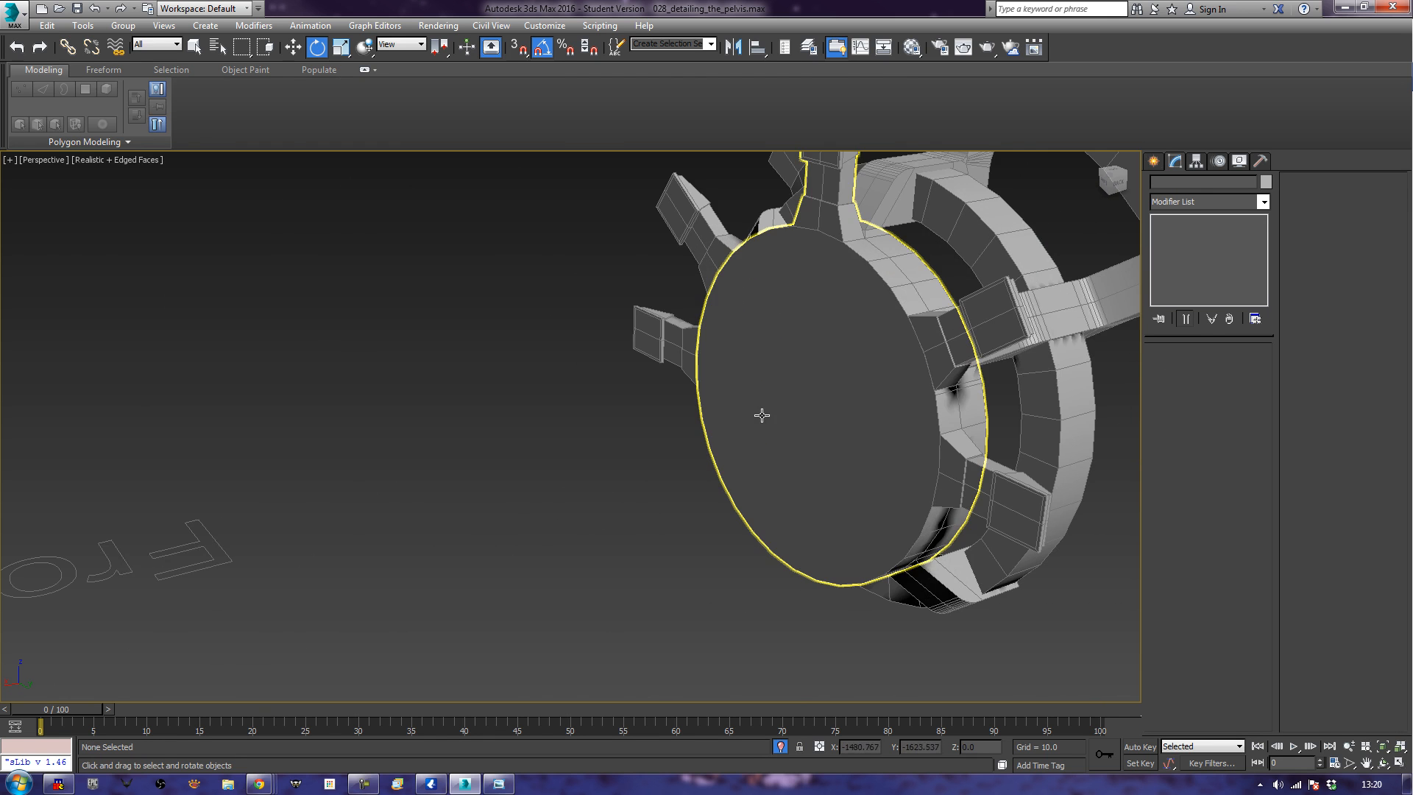
click(840, 361)
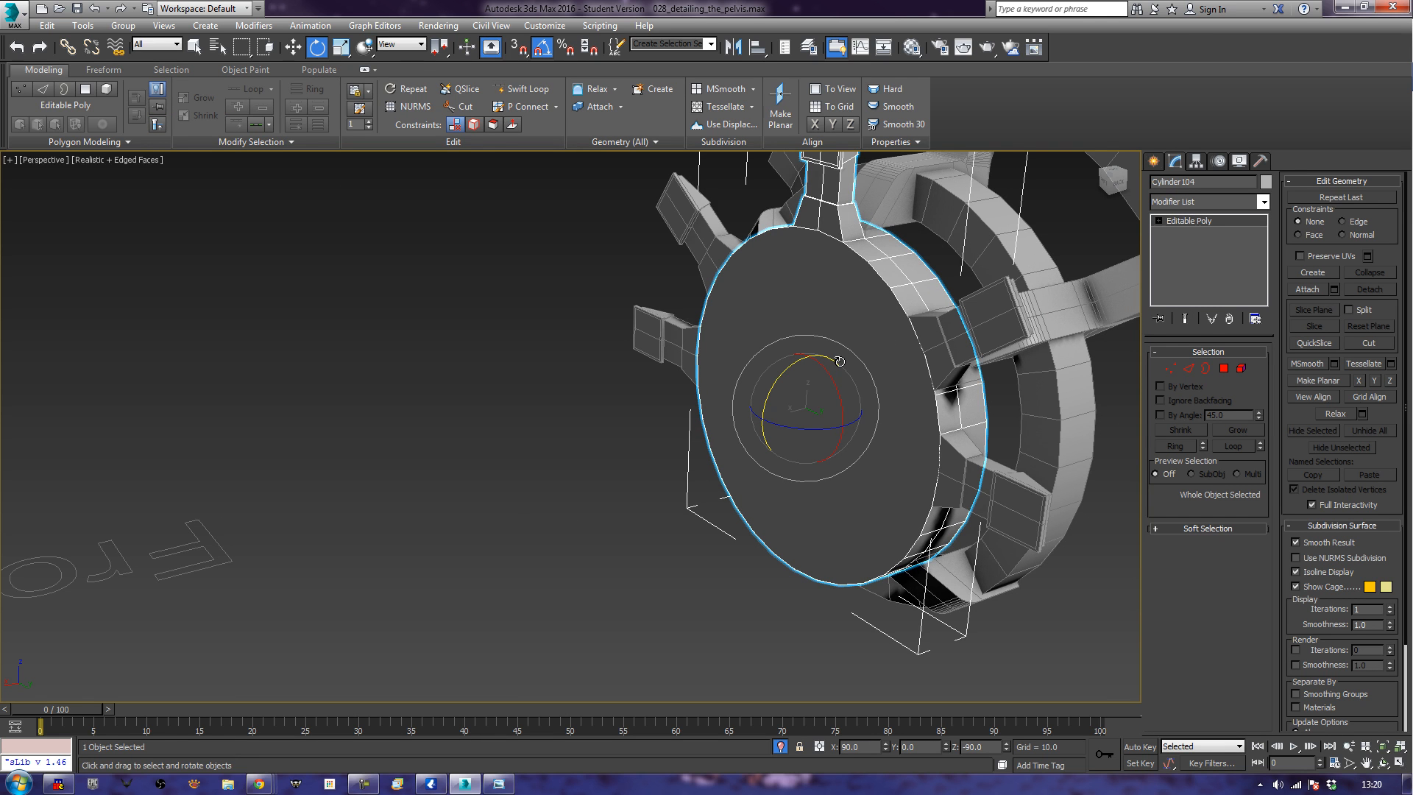
click(1224, 368)
click(867, 330)
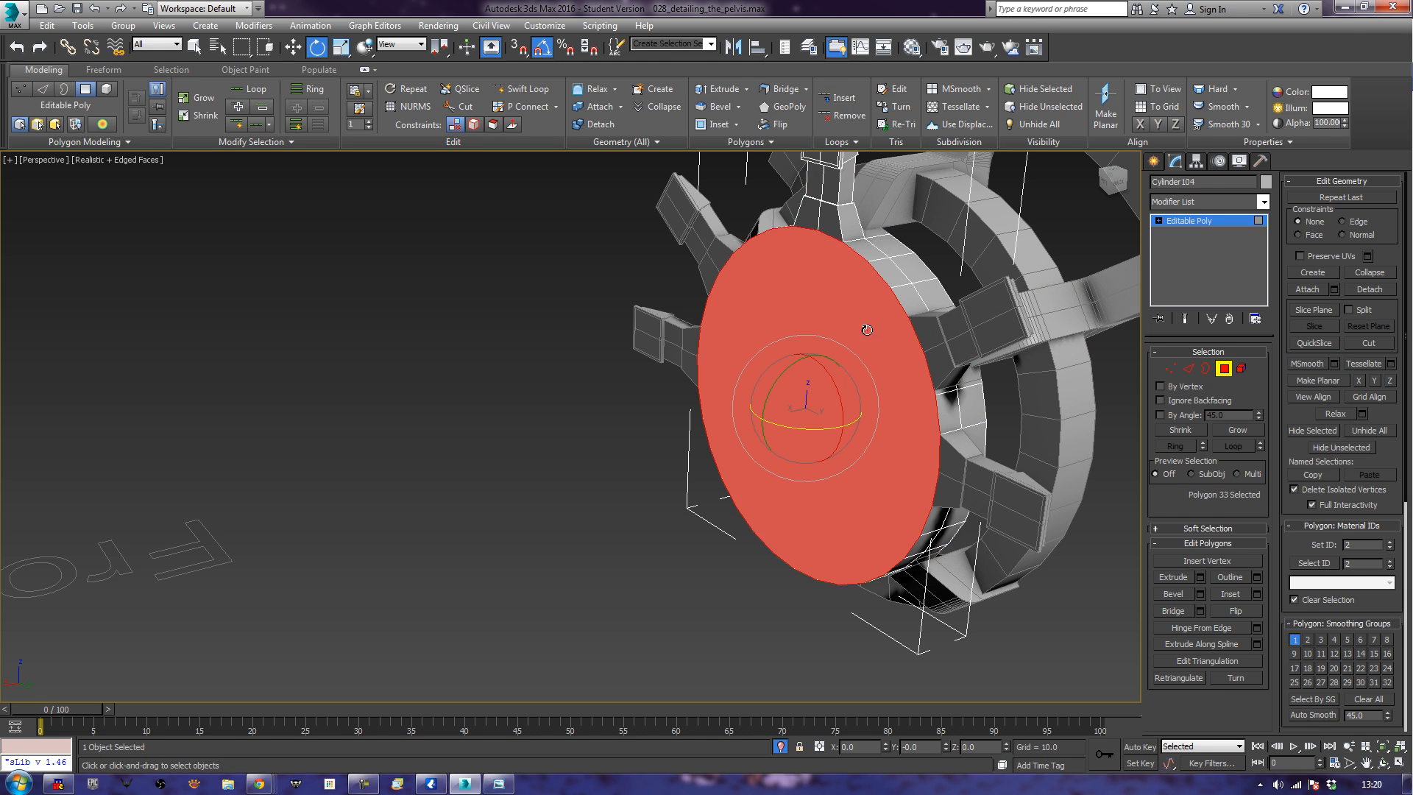
click(1178, 576)
drag(782, 439, 794, 405)
click(472, 433)
click(729, 408)
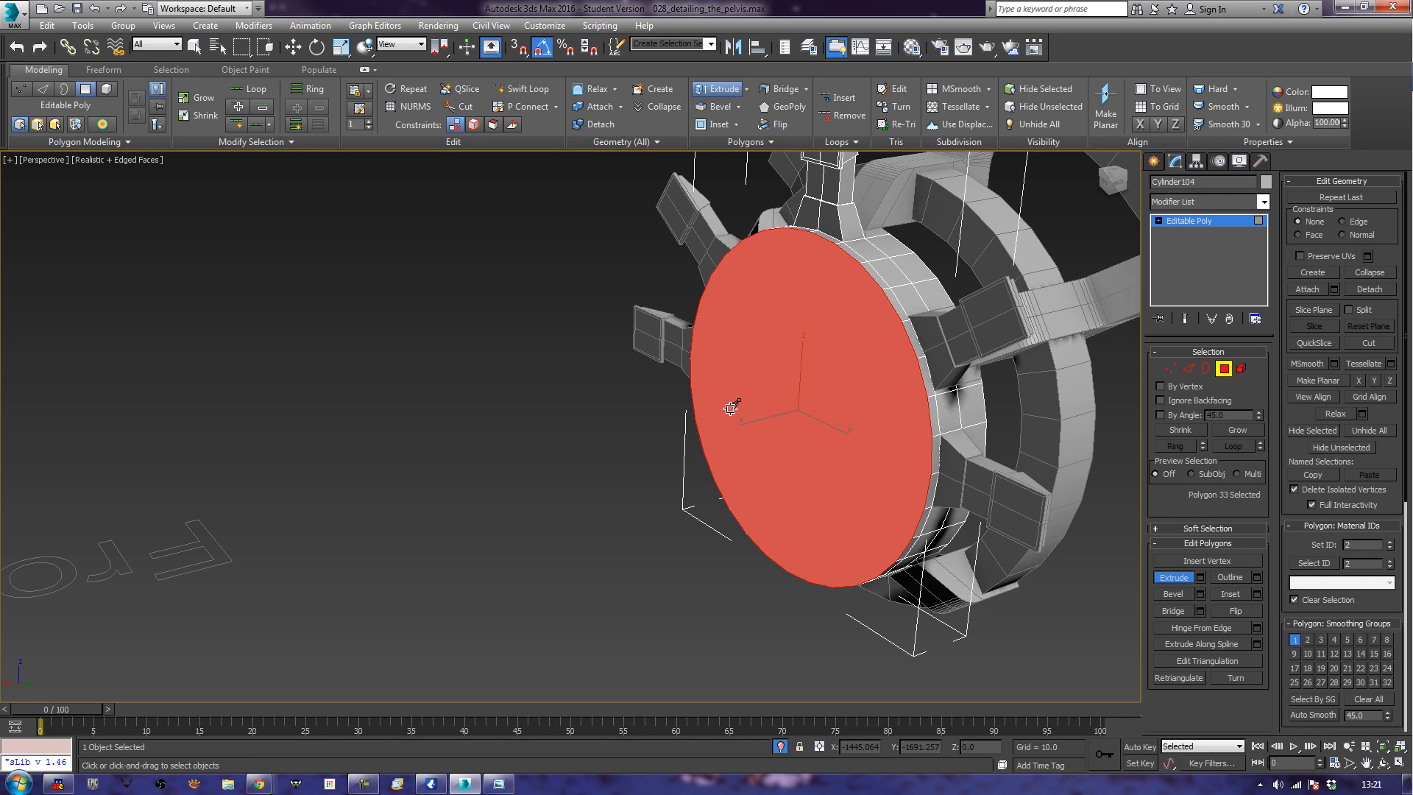
In the front view, move the disc's extruded face back inward about 2.1 units along X.
key(f)
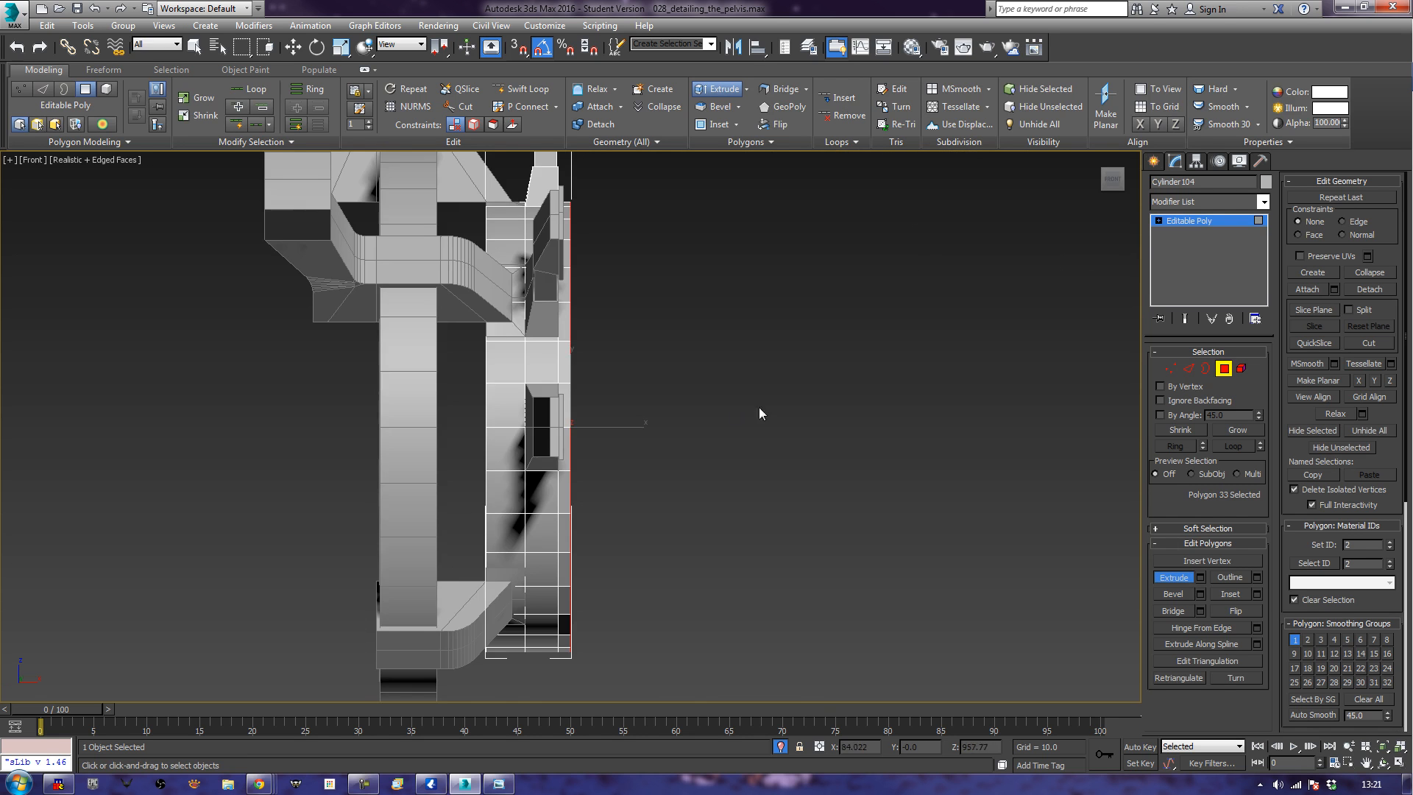
middle_drag(653, 408, 832, 604)
scroll(789, 452, up, 4)
key(w)
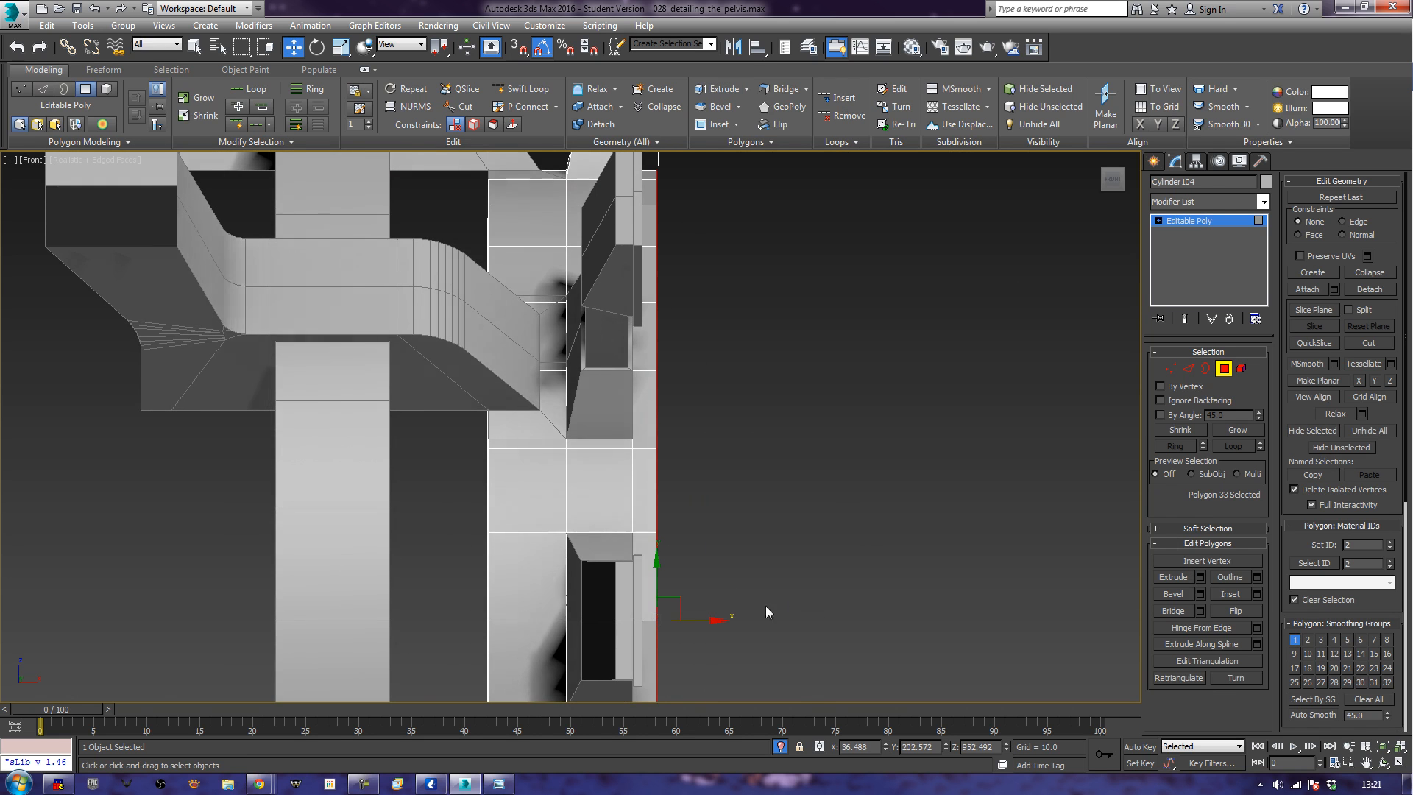
drag(697, 620, 688, 624)
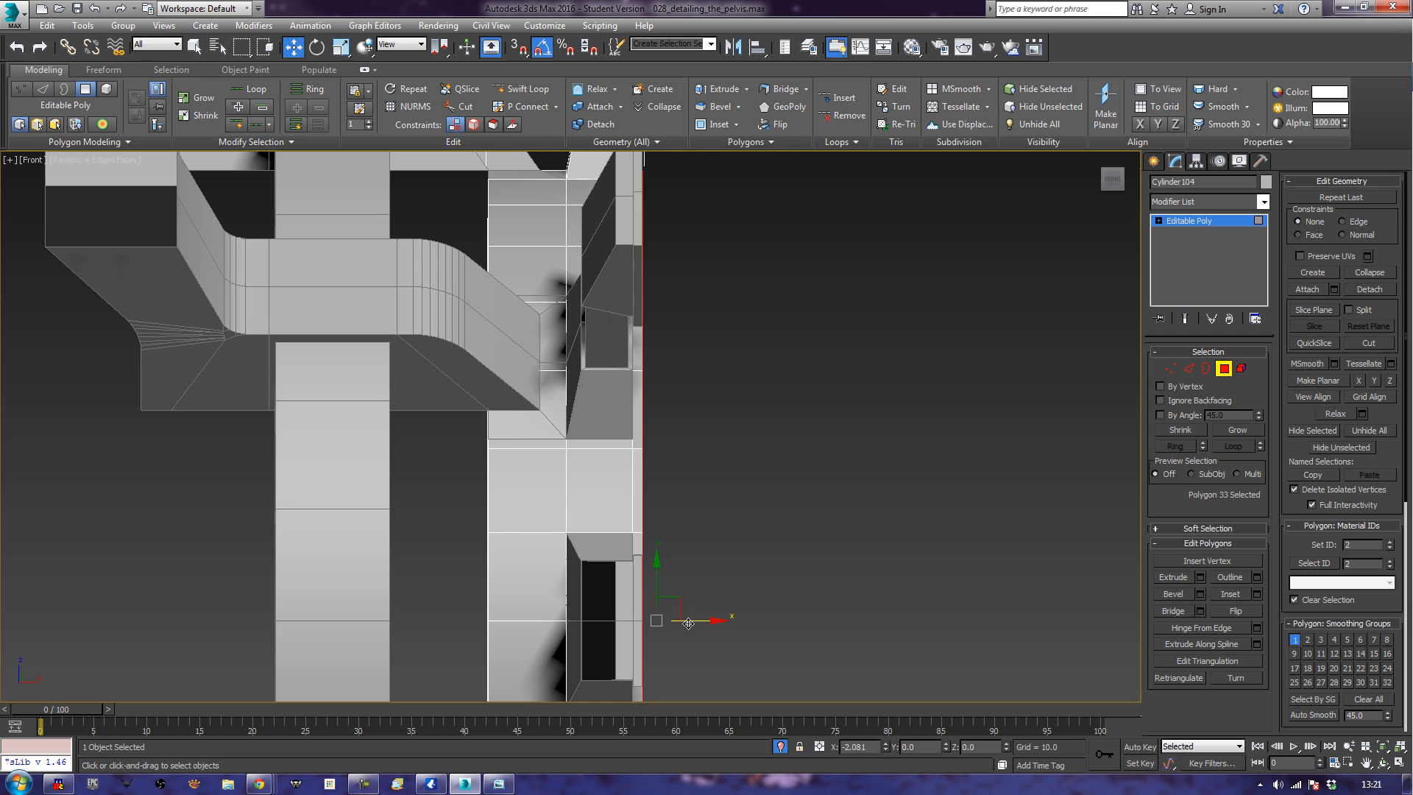
click(824, 508)
Reselect the disc's extruded face, nudge it further inward along X to 34.301, and return to the perspective view.
middle_drag(755, 594, 998, 382)
key(ctrl+z)
scroll(813, 514, up, 5)
scroll(992, 391, up, 4)
middle_drag(349, 555, 693, 455)
drag(687, 439, 673, 440)
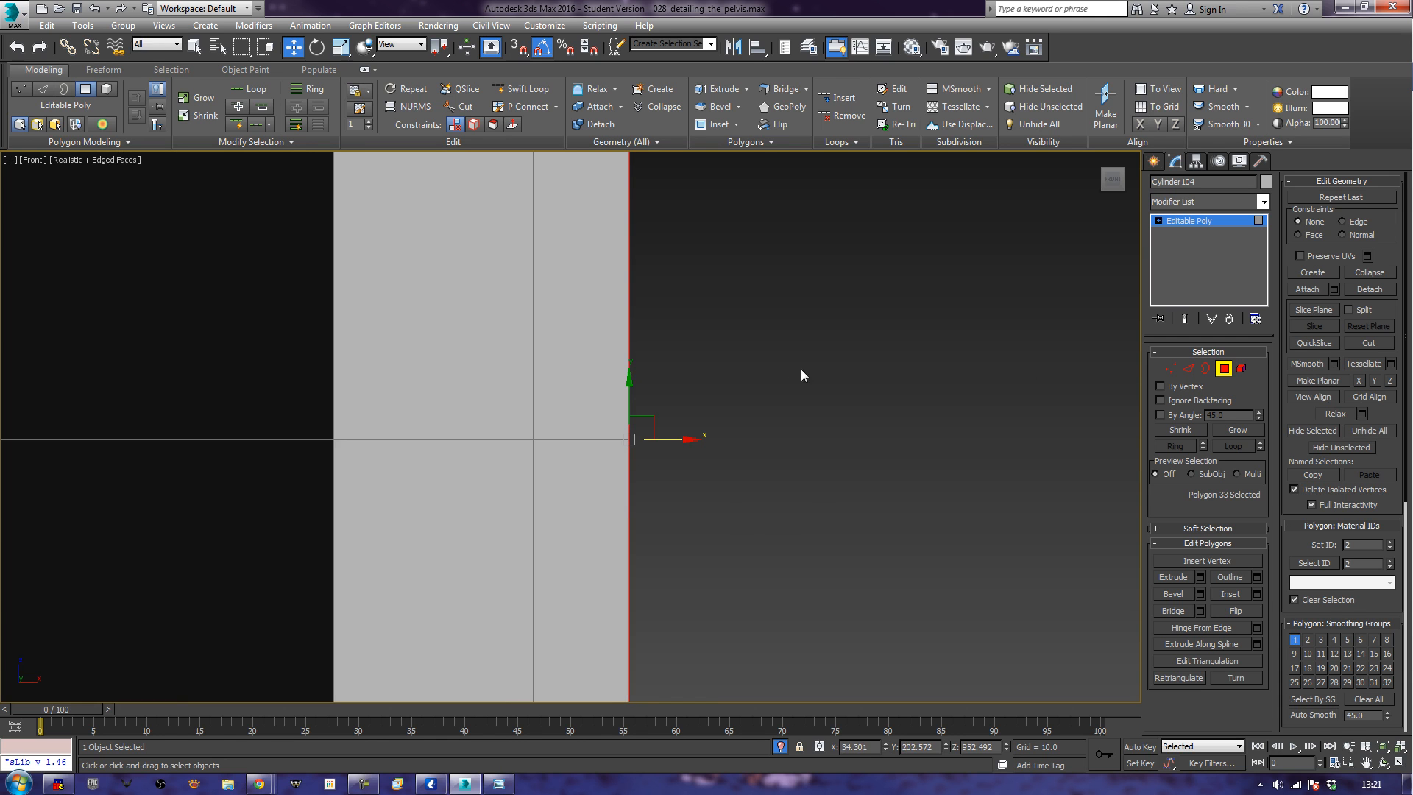
click(1224, 370)
scroll(964, 449, down, 5)
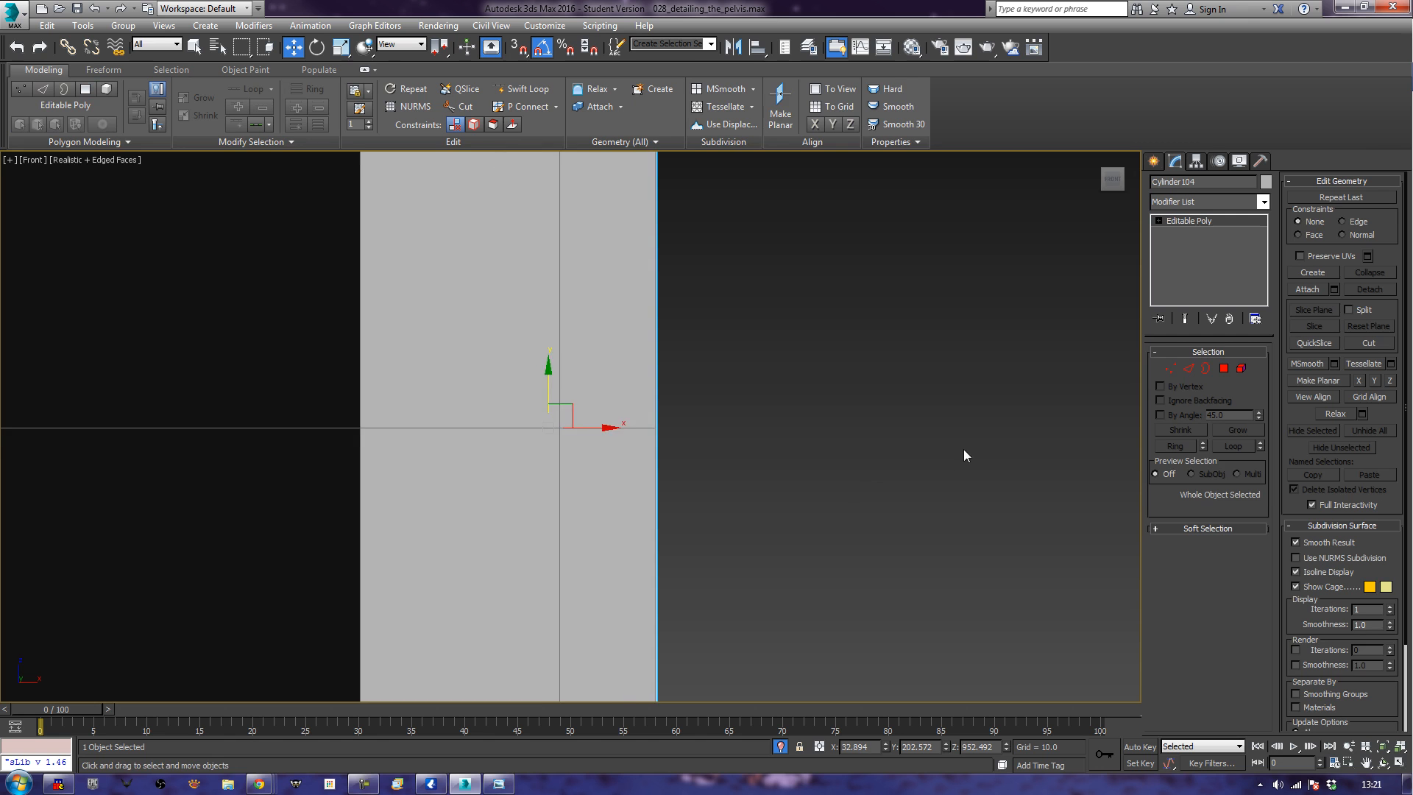
middle_drag(939, 437, 782, 444)
key(p)
scroll(741, 484, down, 8)
alt+middle_drag(775, 438, 837, 382)
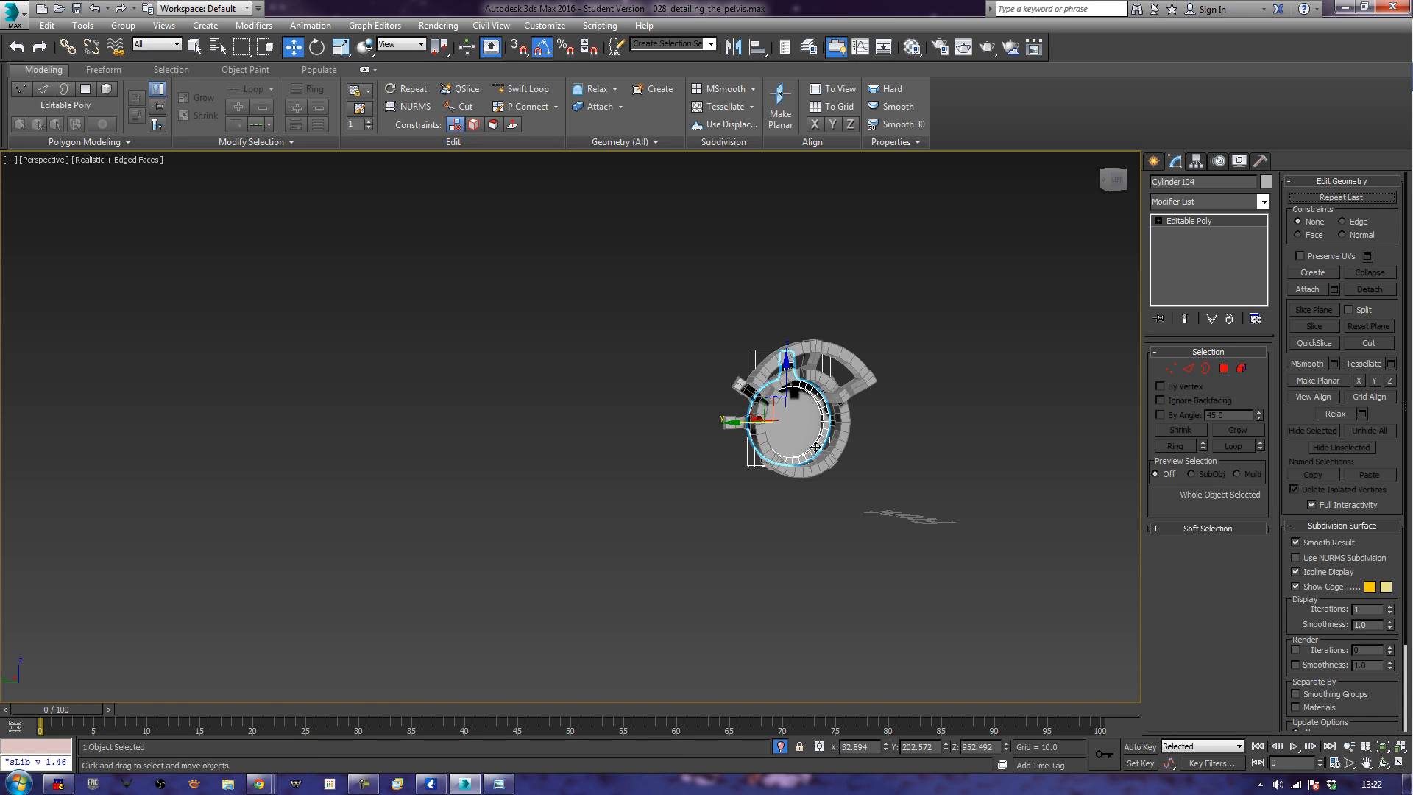
Duplicate the outer ring of the pelvis assembly in the Left view and place the copy beside the assembly.
key(l)
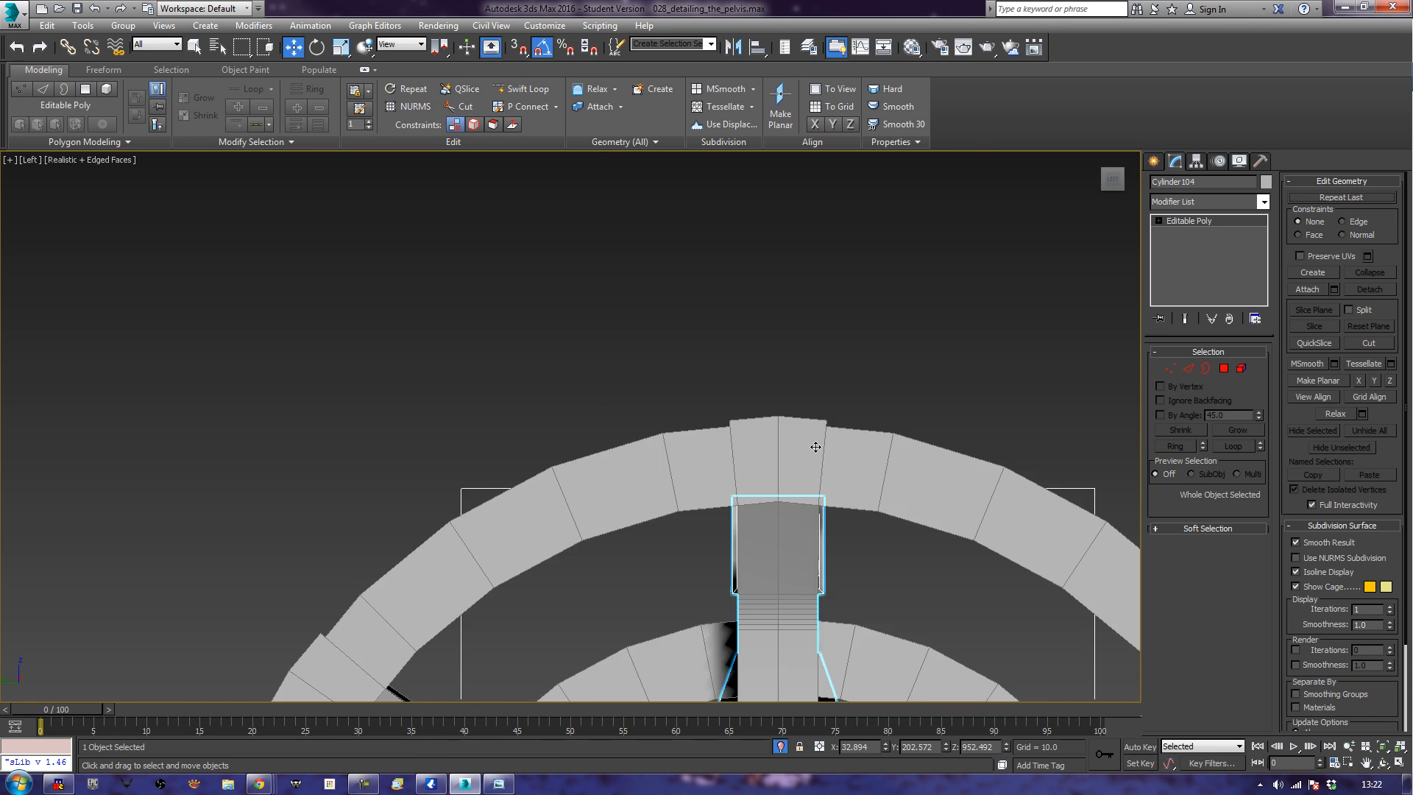
key(z)
click(242, 475)
middle_drag(322, 523, 410, 480)
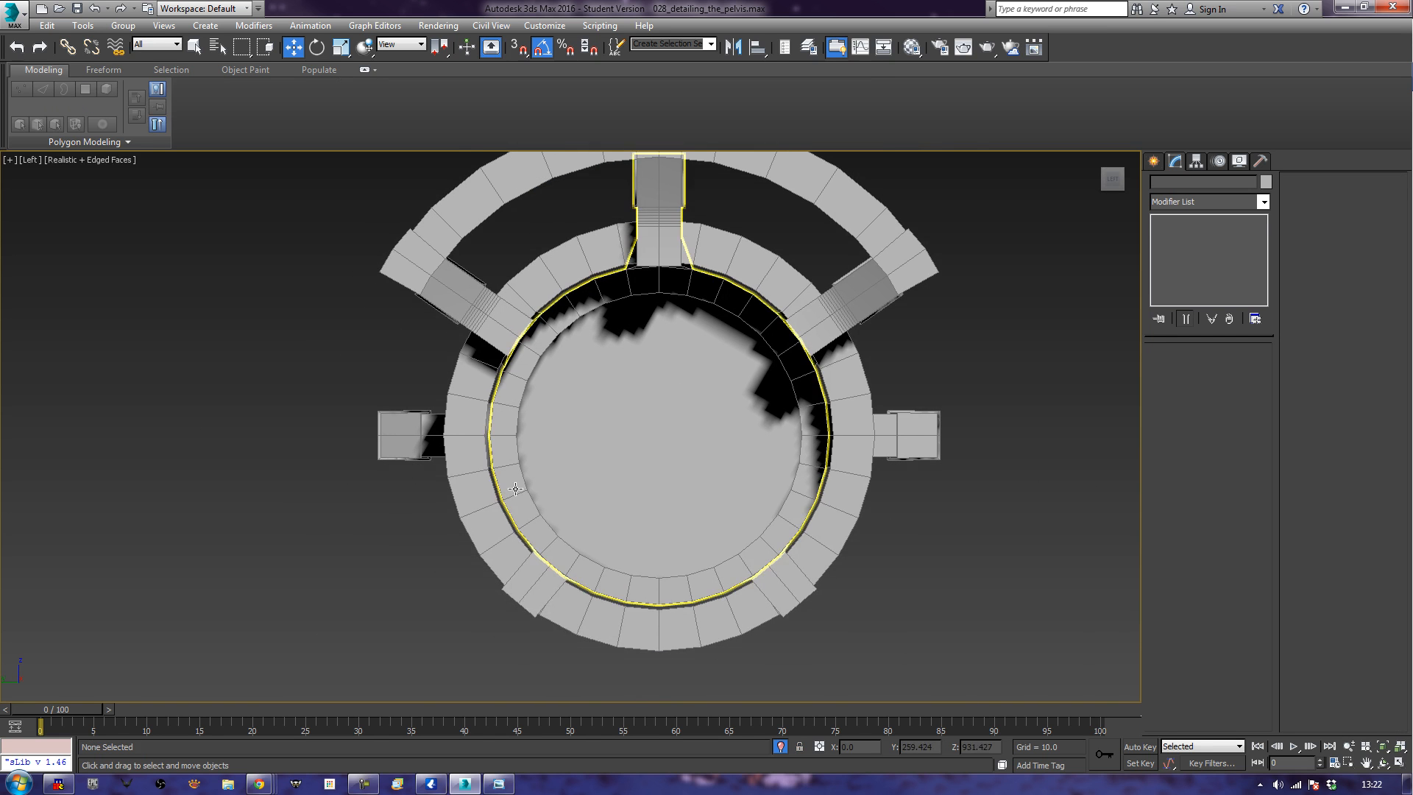
click(457, 505)
mouse_move(706, 434)
mouse_down()
mouse_move(181, 428)
mouse_move(198, 433)
mouse_up()
click(724, 454)
middle_drag(569, 540, 575, 541)
middle_drag(403, 519, 694, 515)
scroll(694, 515, up, 2)
key(z)
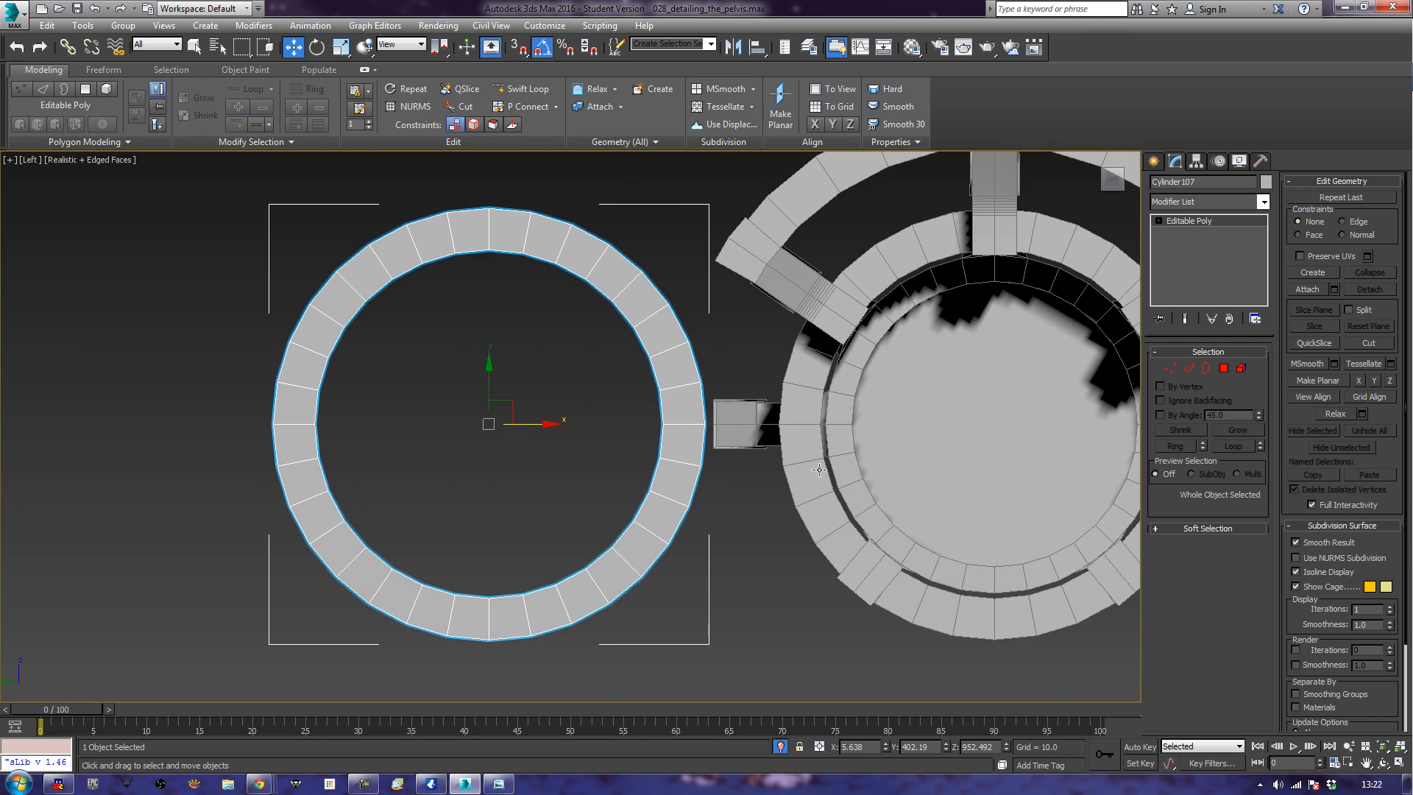
Delete the left half and lower-right quarter of the copied ring's polygons, keeping only the upper-right quarter arc.
click(1224, 371)
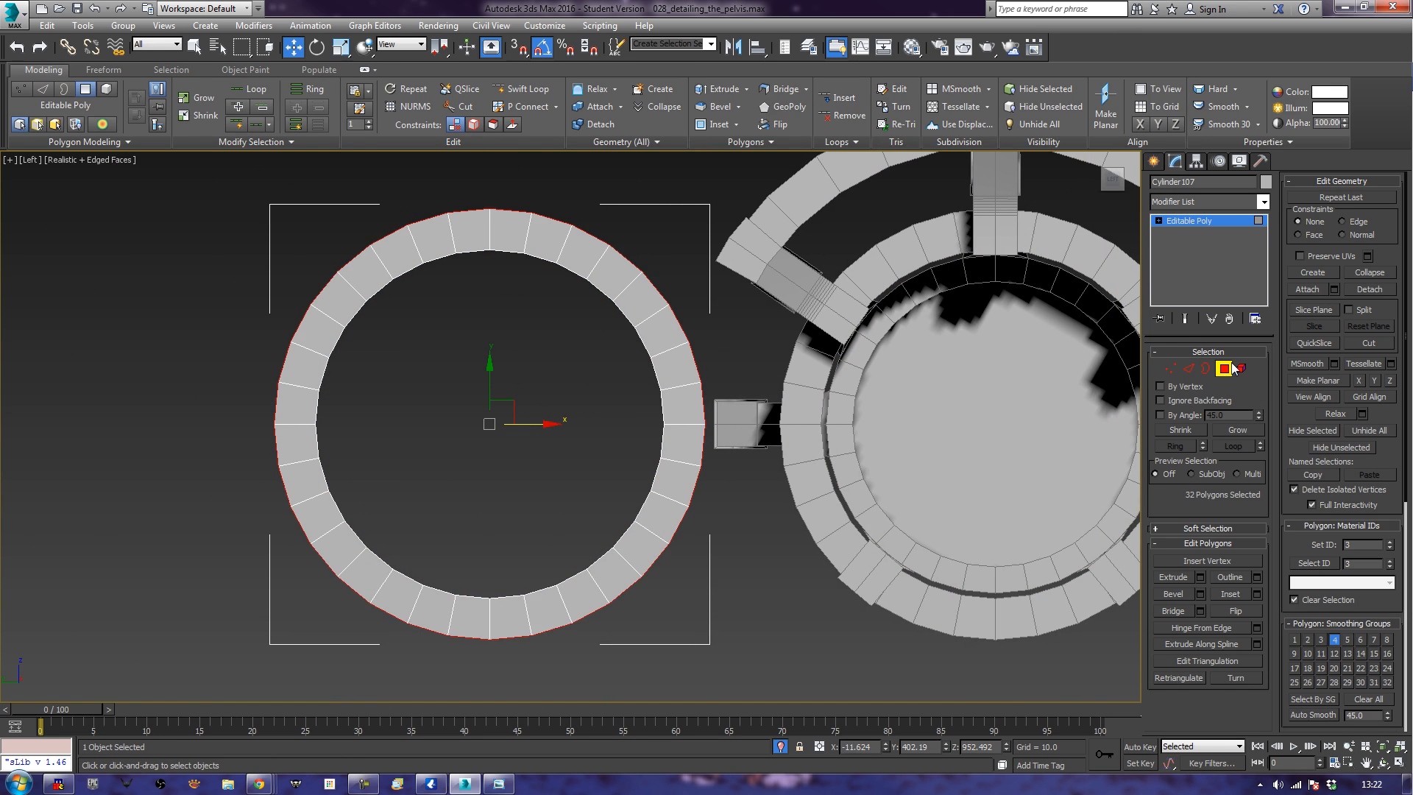
drag(179, 206, 479, 658)
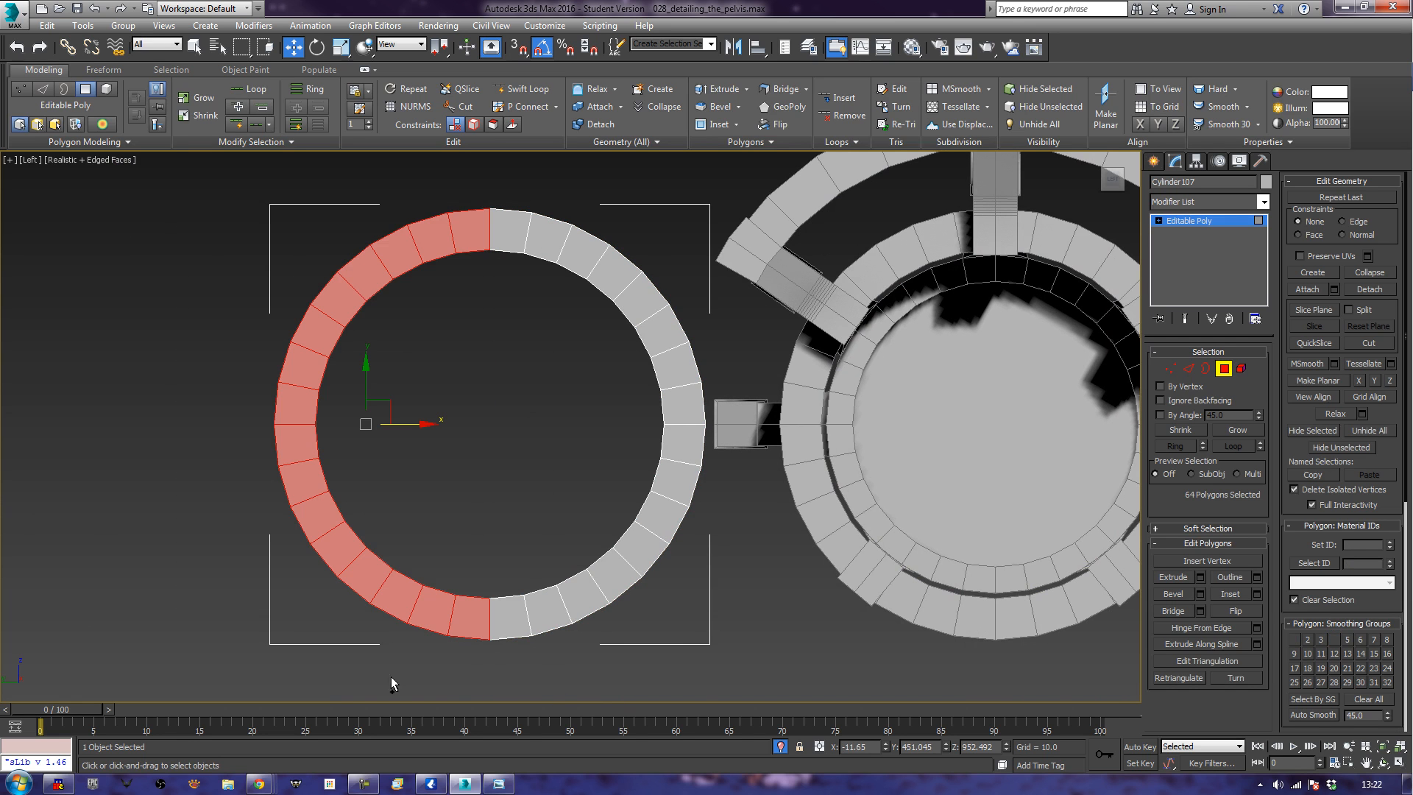
ctrl+drag(724, 461, 720, 465)
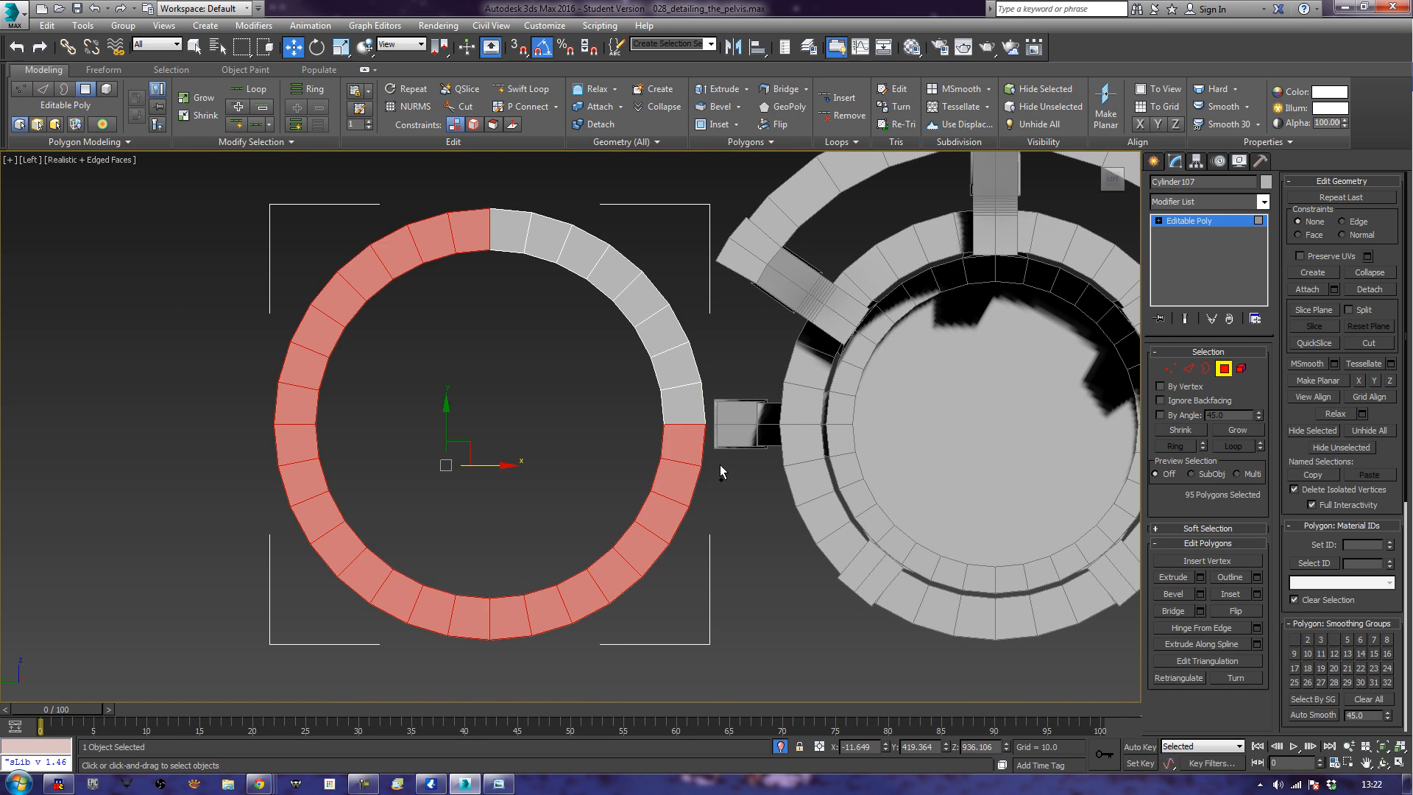
key(Delete)
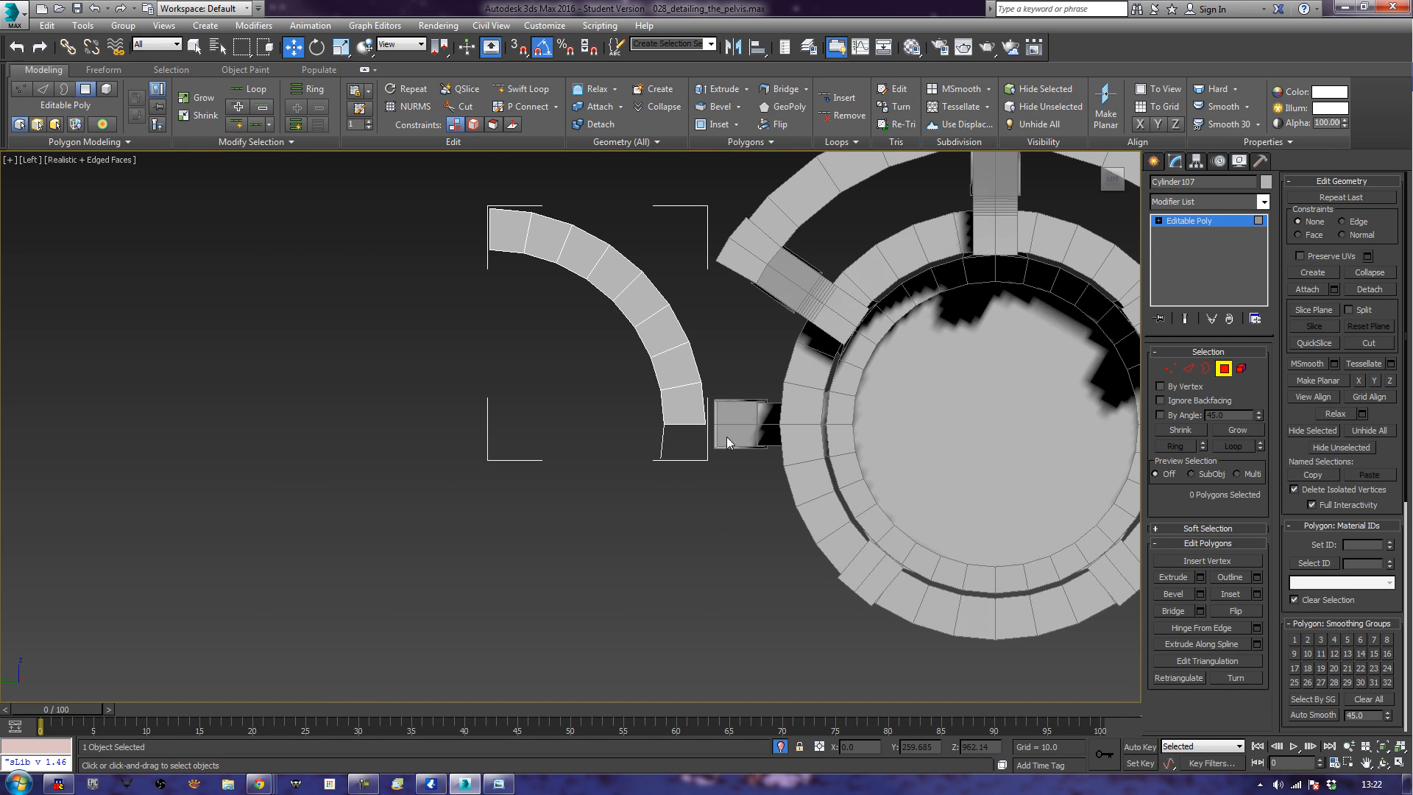
click(678, 473)
key(Delete)
click(1222, 370)
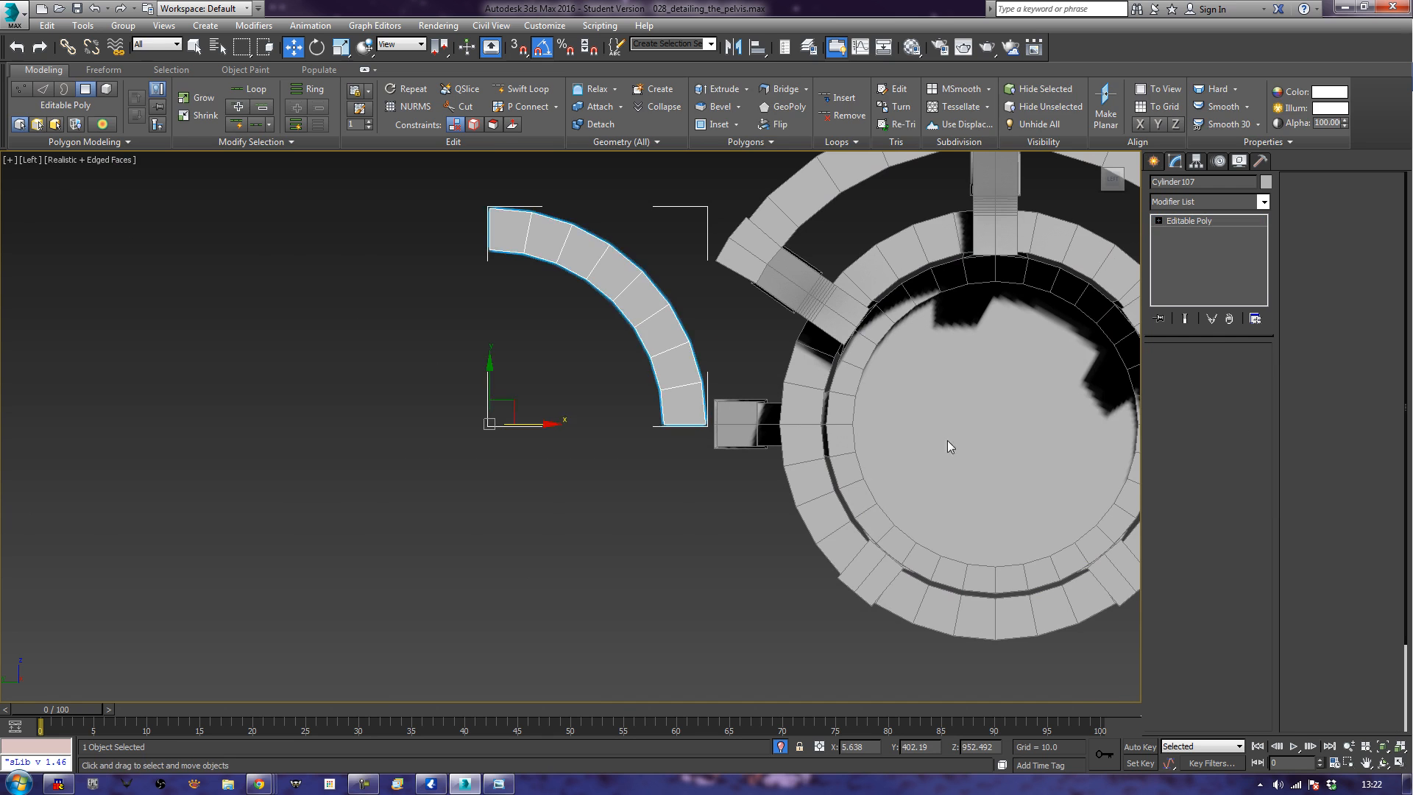
Move the quarter arc below and beside the assembly, and shift it along X to about 42 in the Top view.
scroll(721, 427, down, 3)
drag(690, 389, 731, 531)
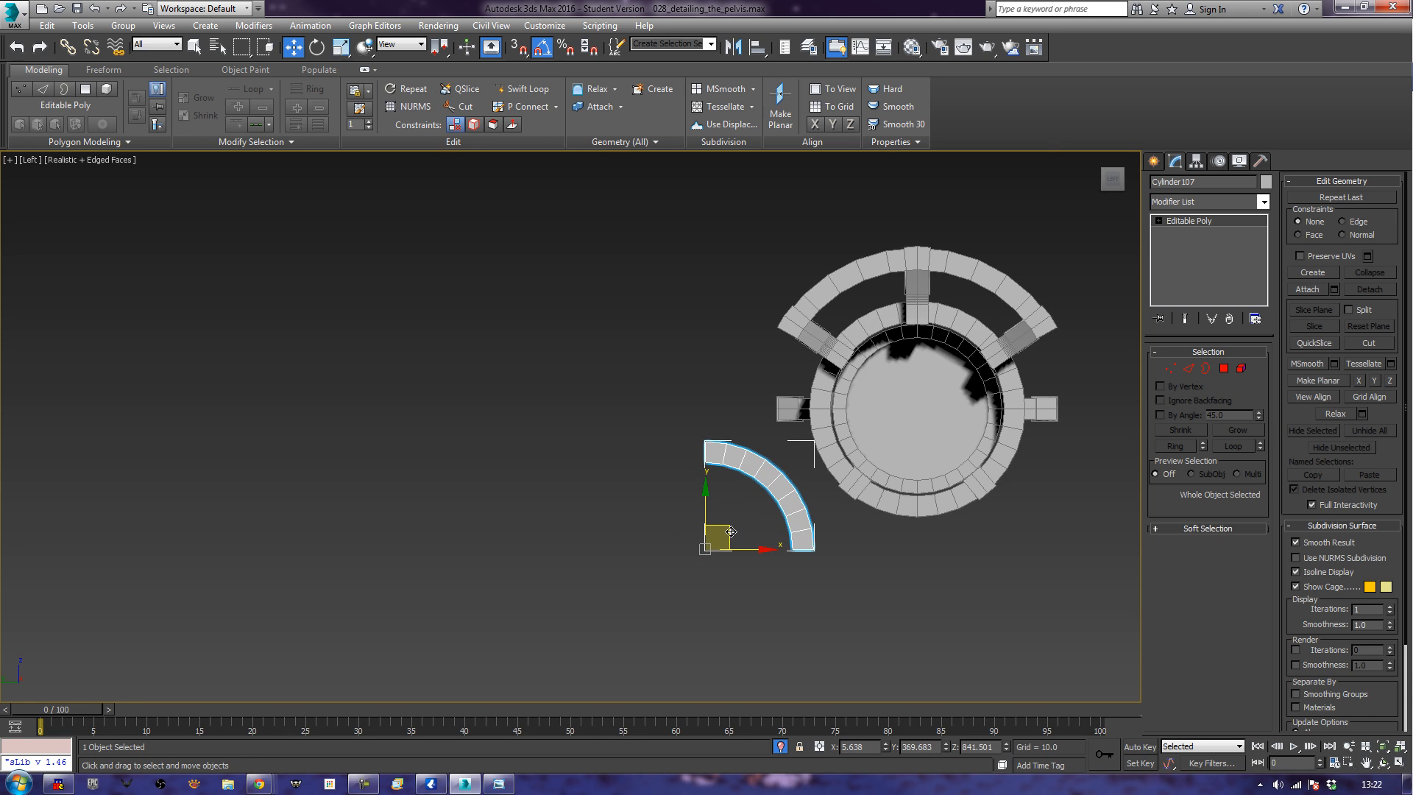
key(t)
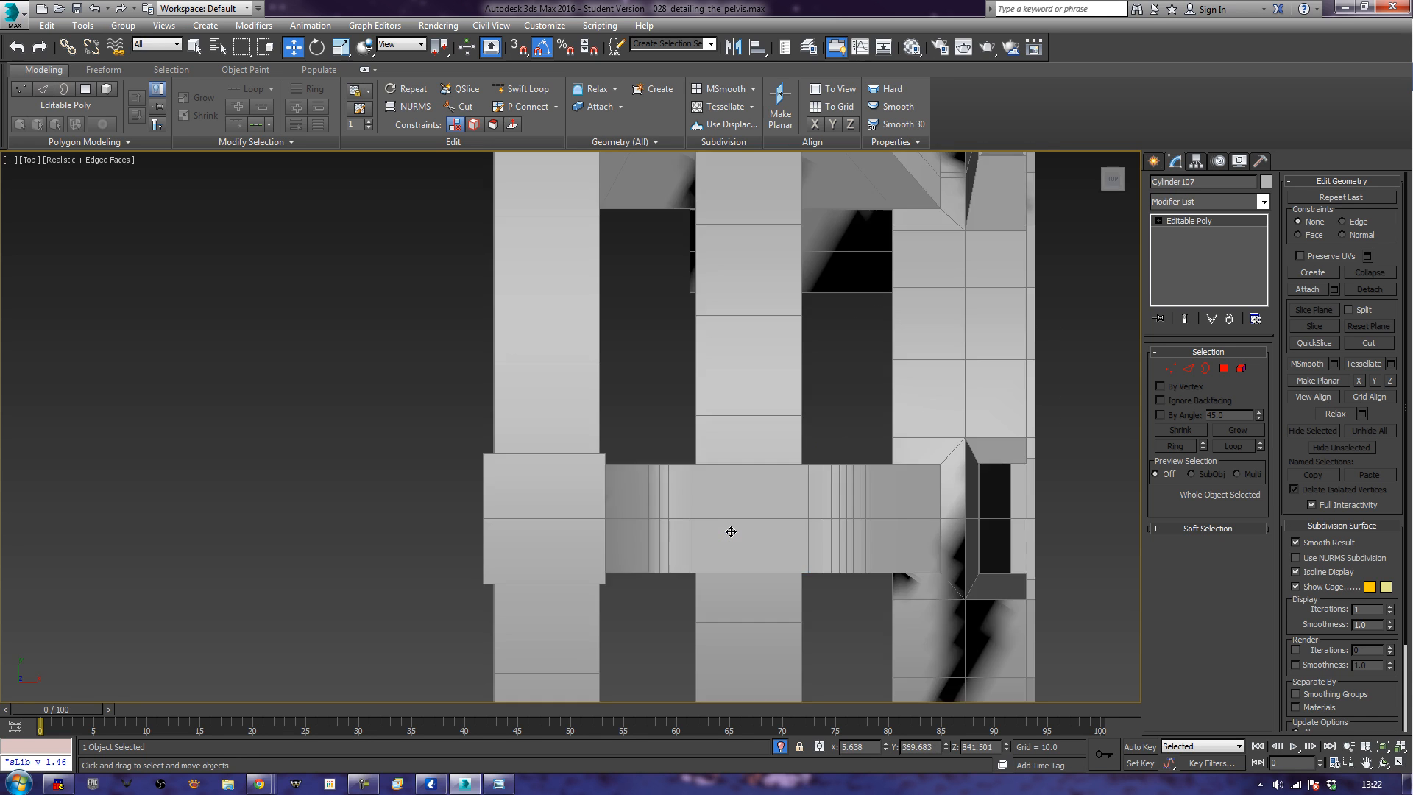
scroll(731, 532, down, 10)
middle_drag(826, 351, 728, 388)
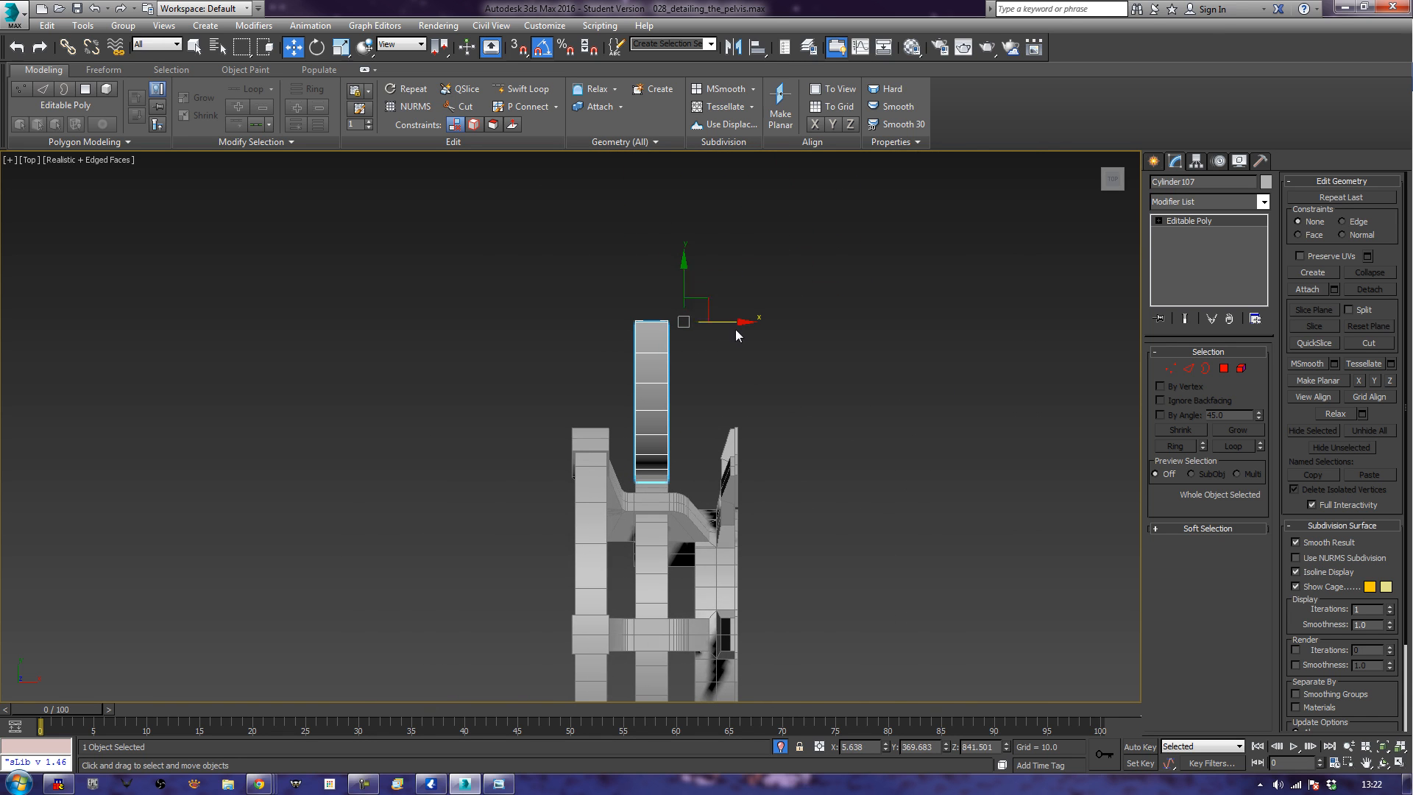
drag(735, 322, 802, 337)
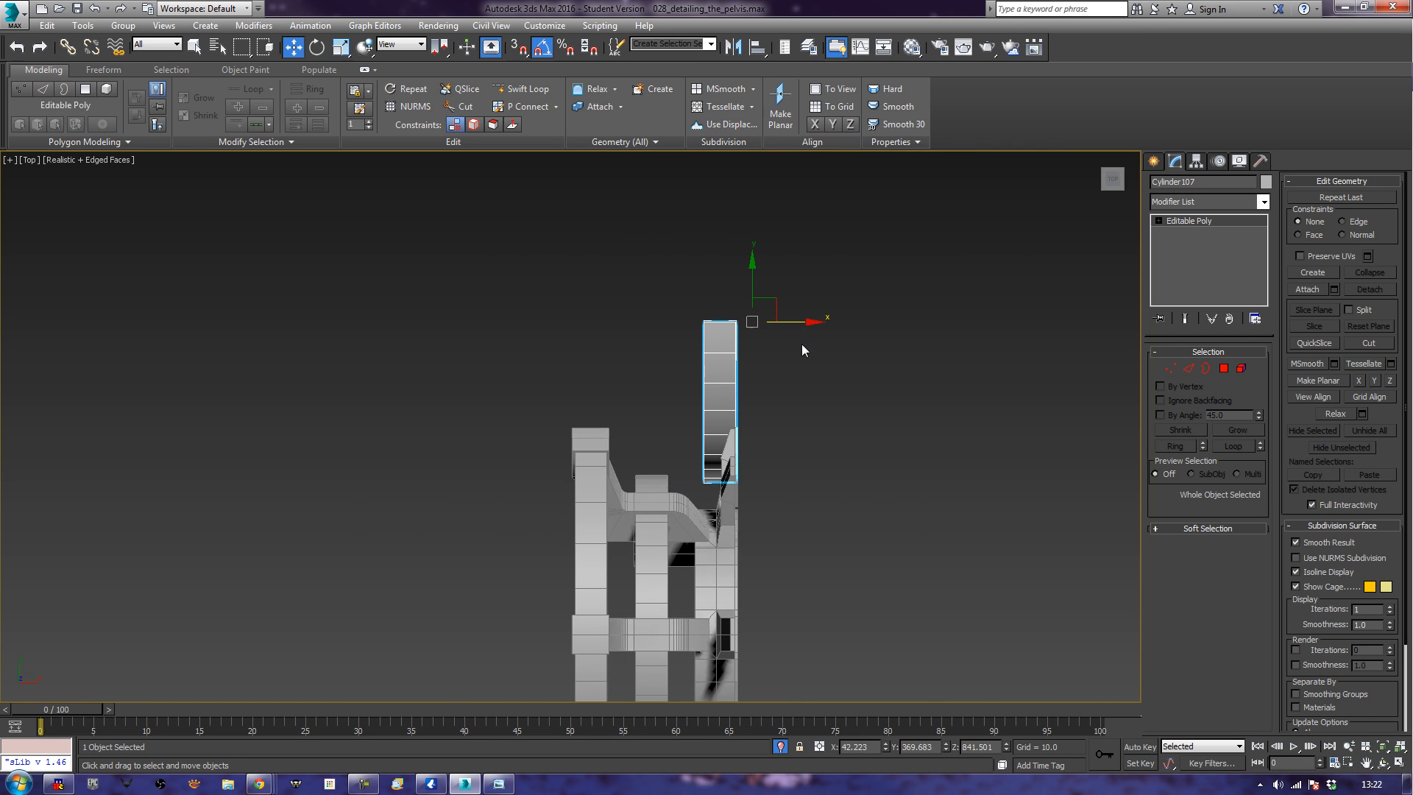
Move the quarter arc further below the assembly in the Perspective view, to about Y 341 and Z 801.
key(p)
alt+middle_drag(586, 462, 756, 333)
scroll(704, 368, down, 6)
scroll(749, 361, down, 2)
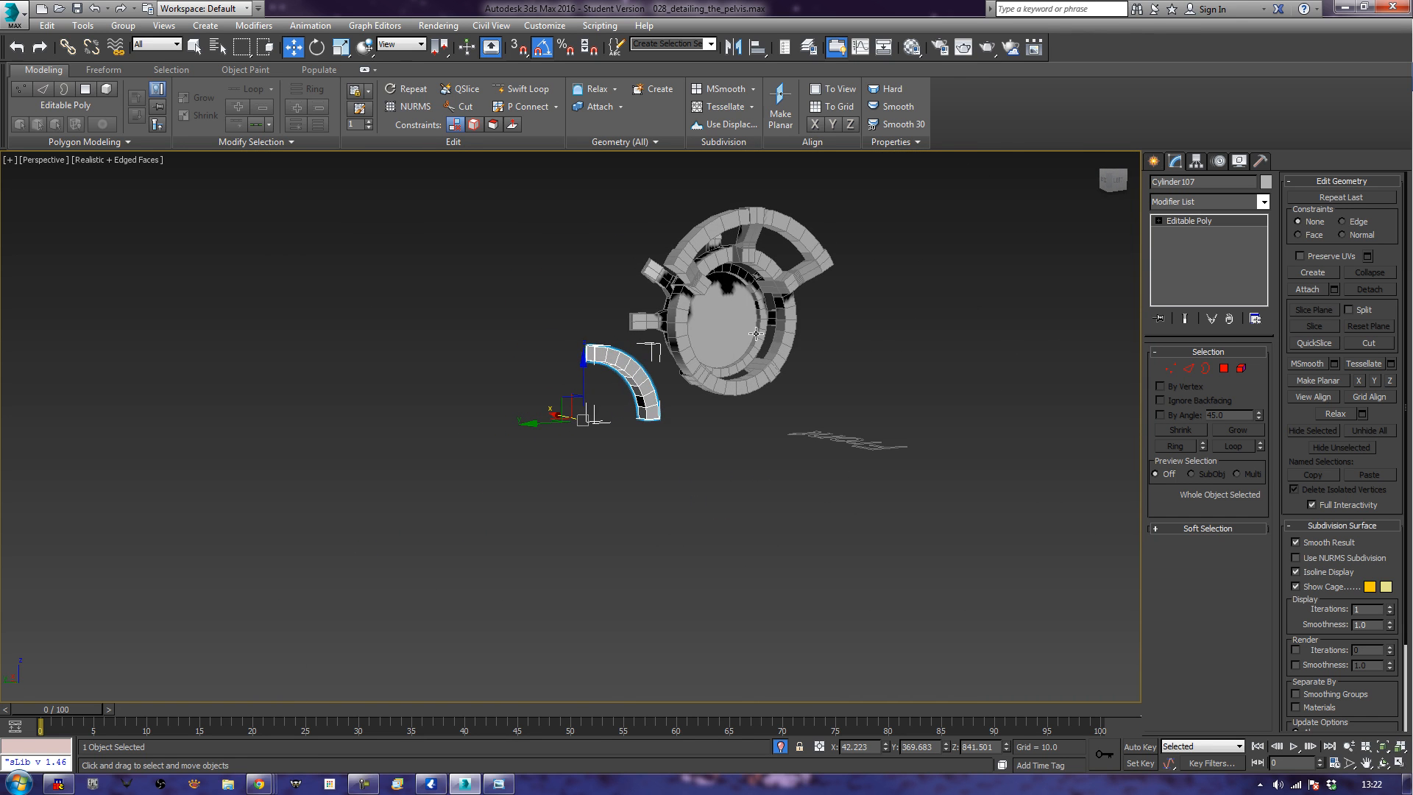
alt+middle_drag(700, 406, 648, 395)
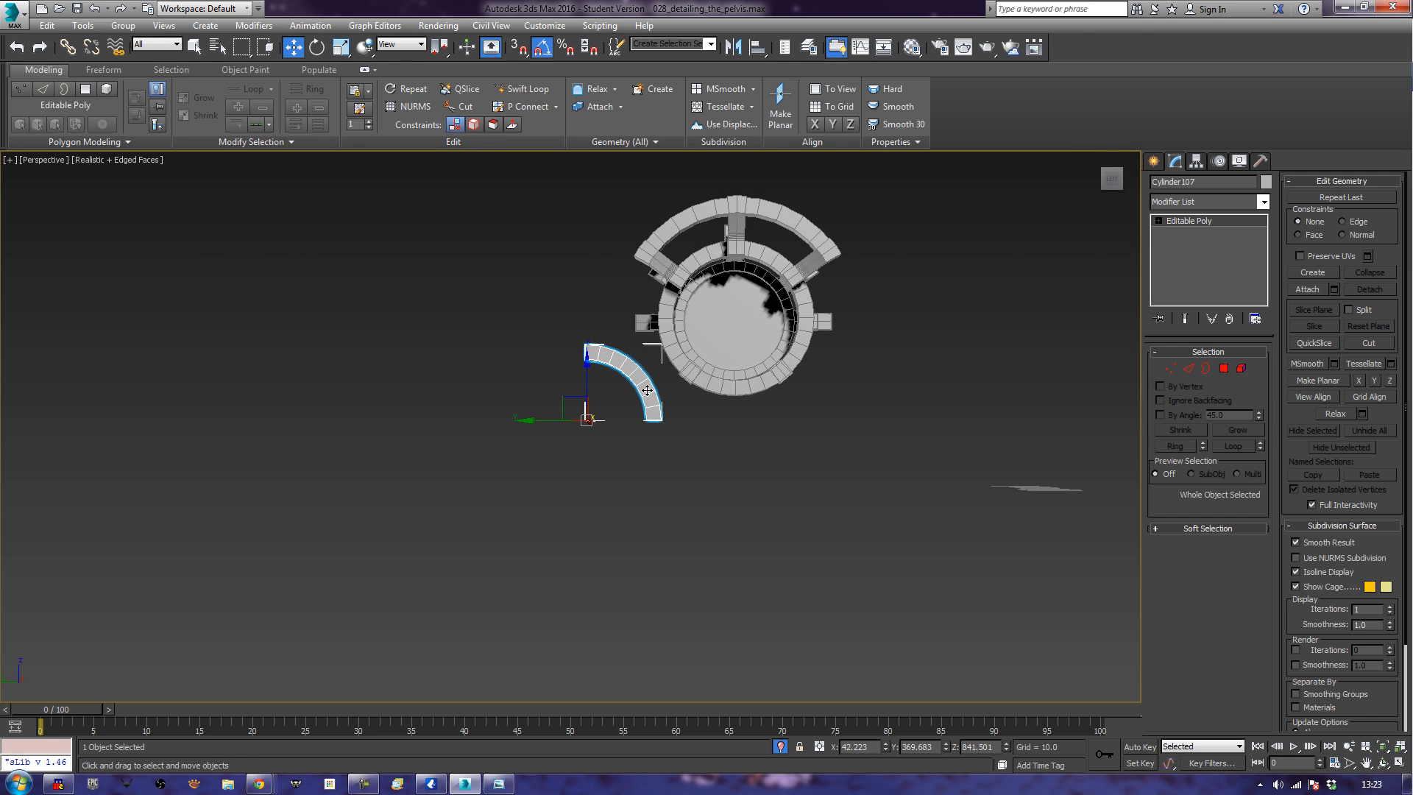
scroll(676, 372, up, 5)
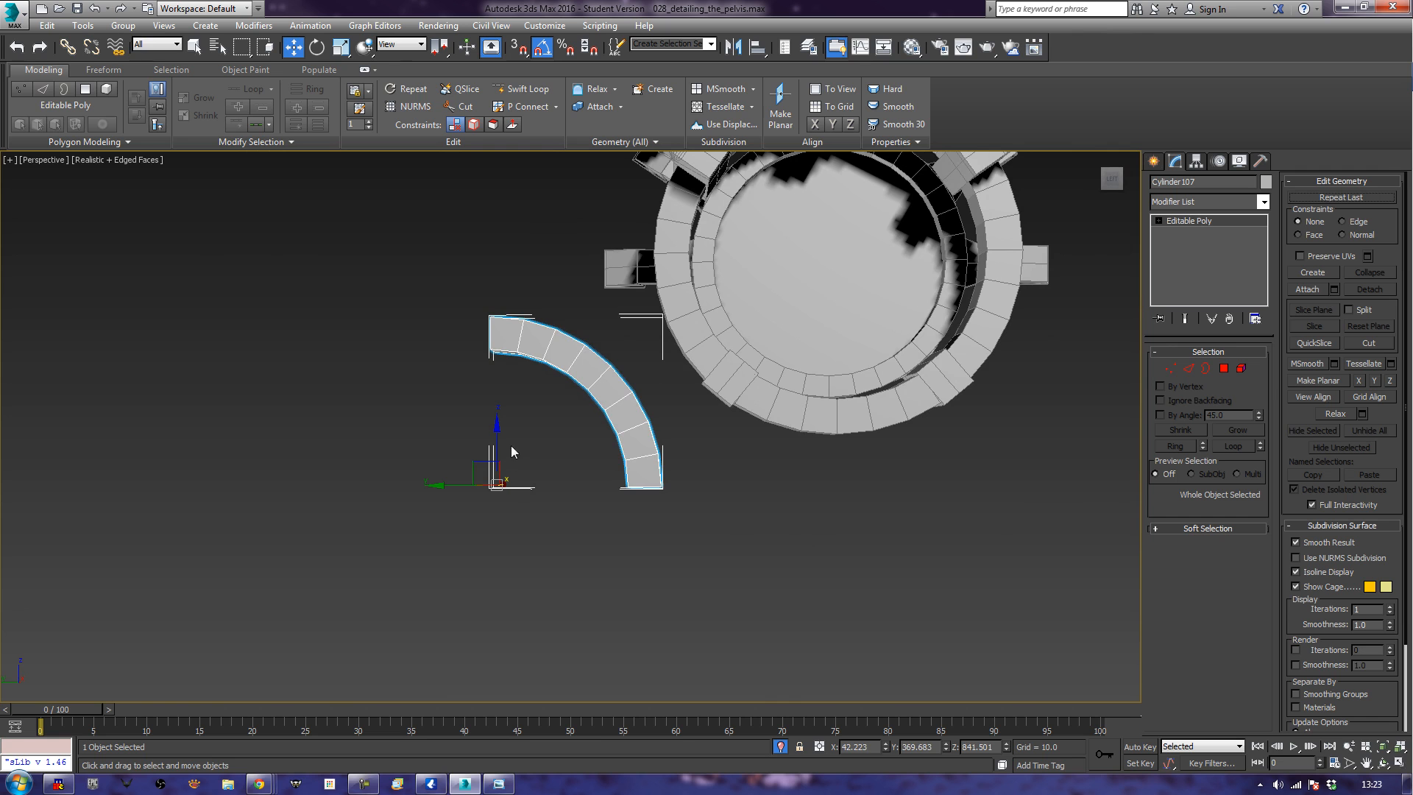
drag(504, 433, 531, 543)
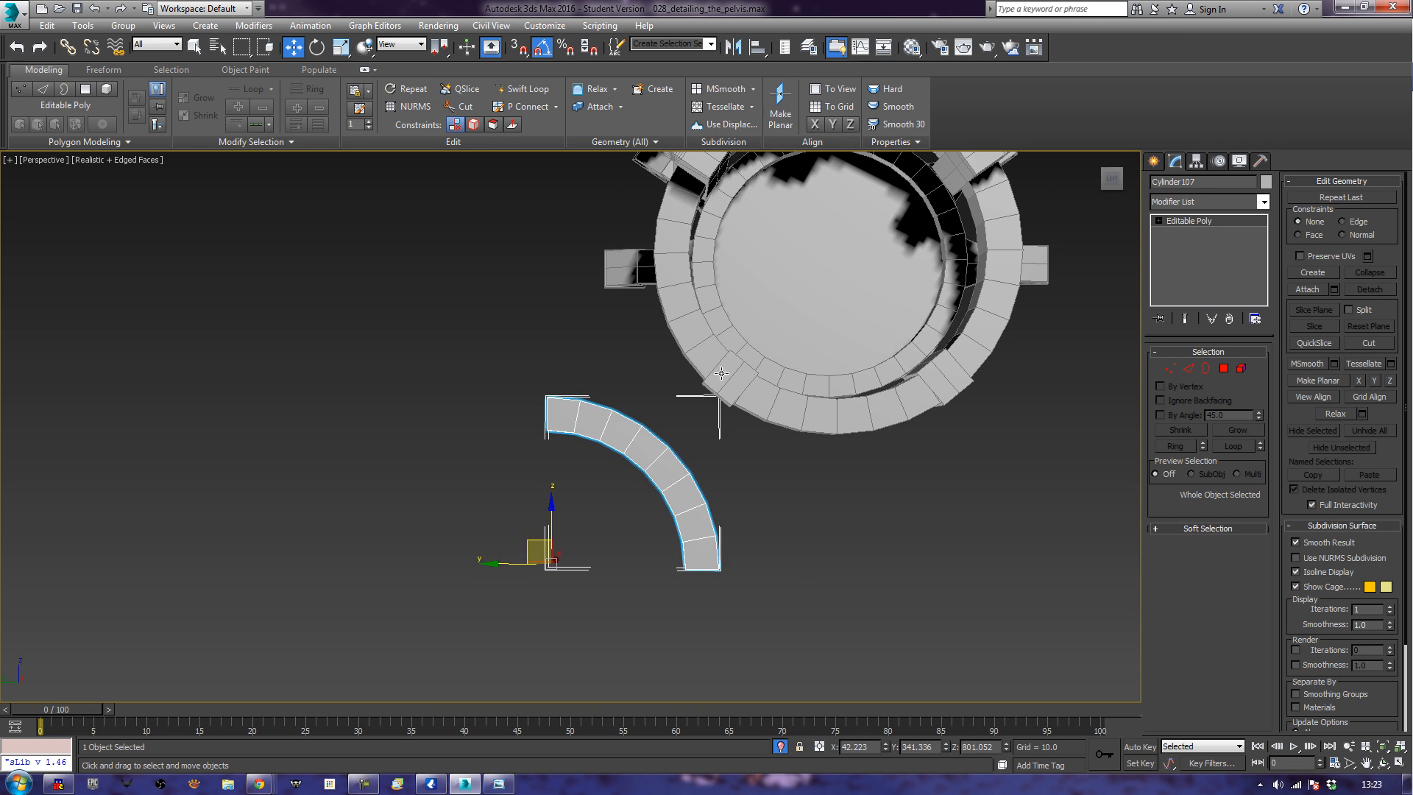
Cap both open ends of the quarter arc by selecting all its borders.
middle_drag(532, 543, 502, 657)
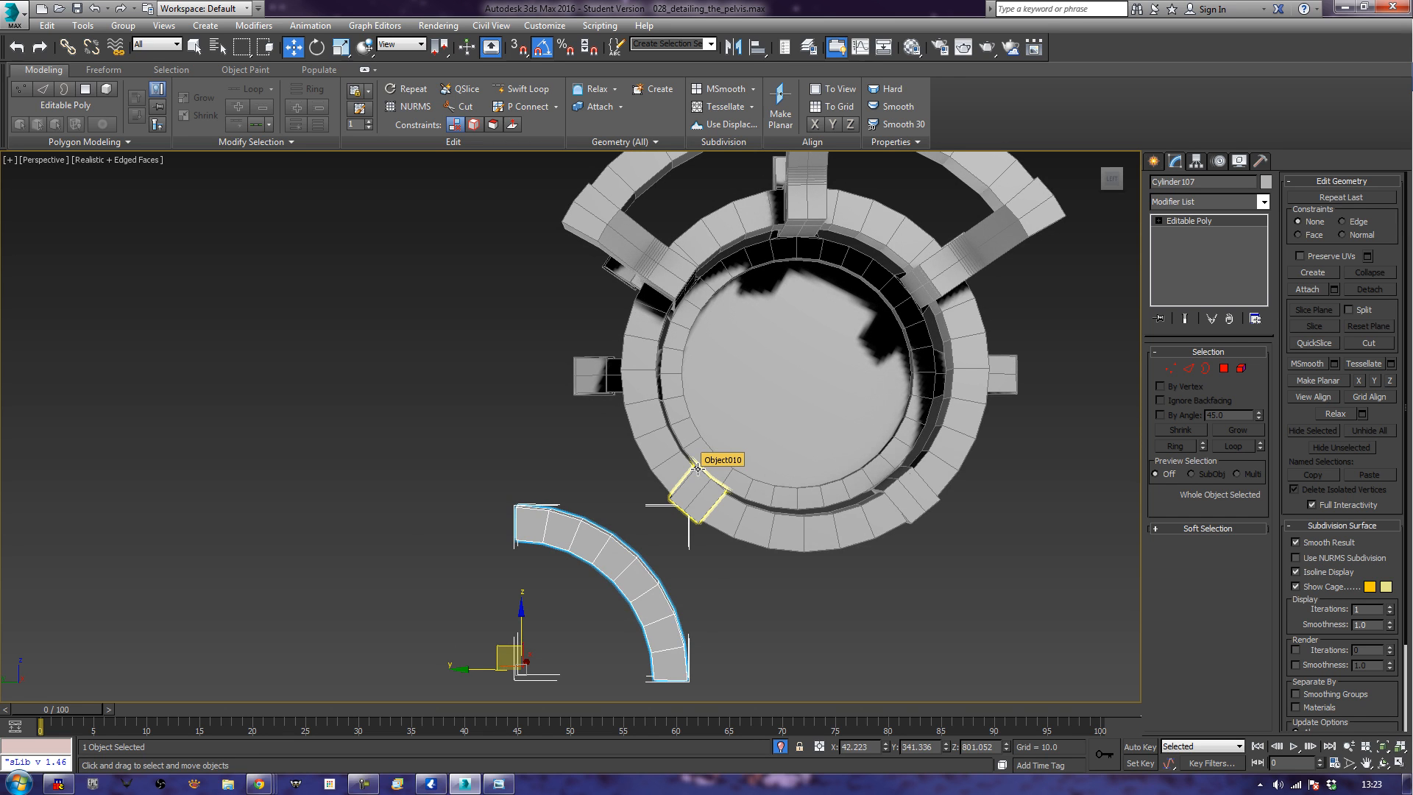
alt+middle_drag(423, 452, 504, 458)
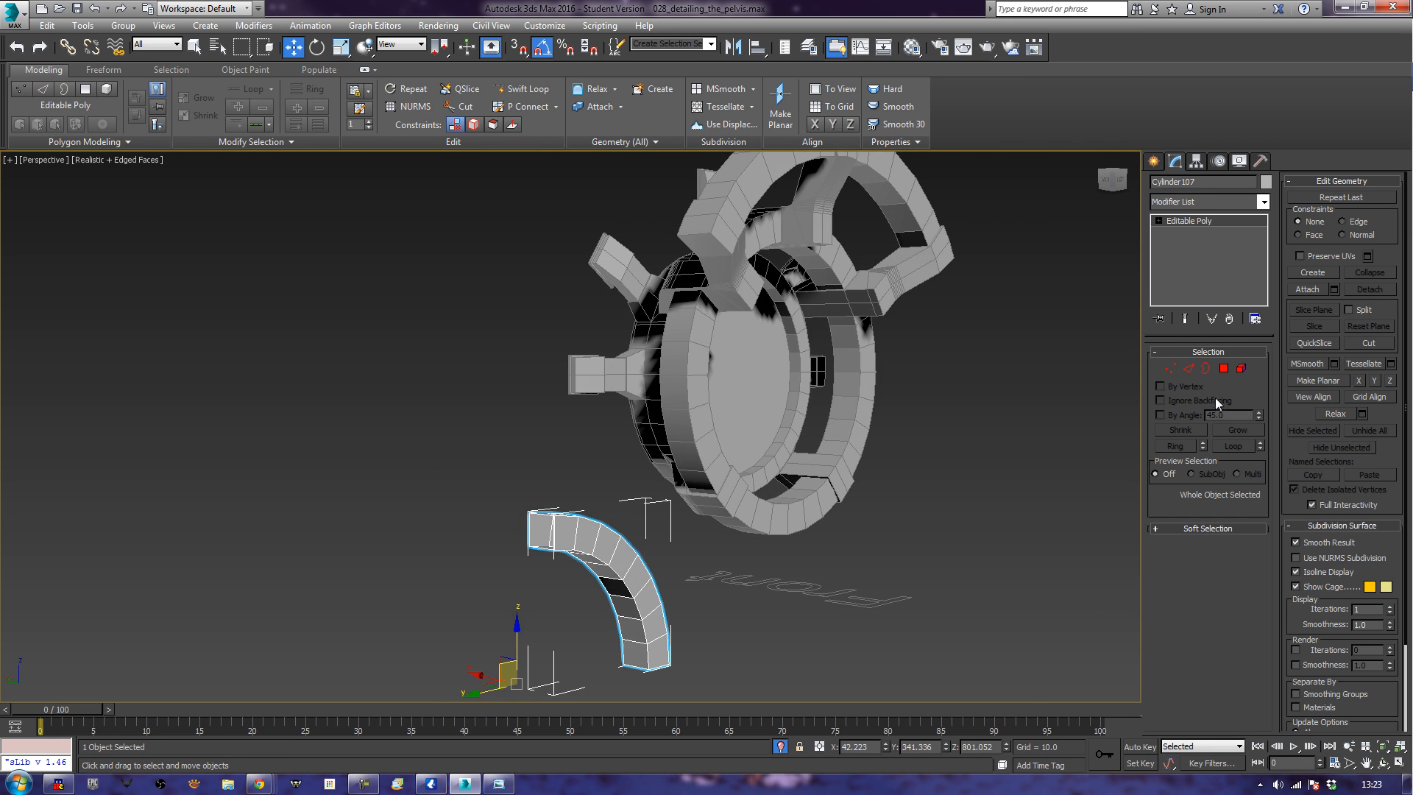
click(1206, 368)
key(ctrl+a)
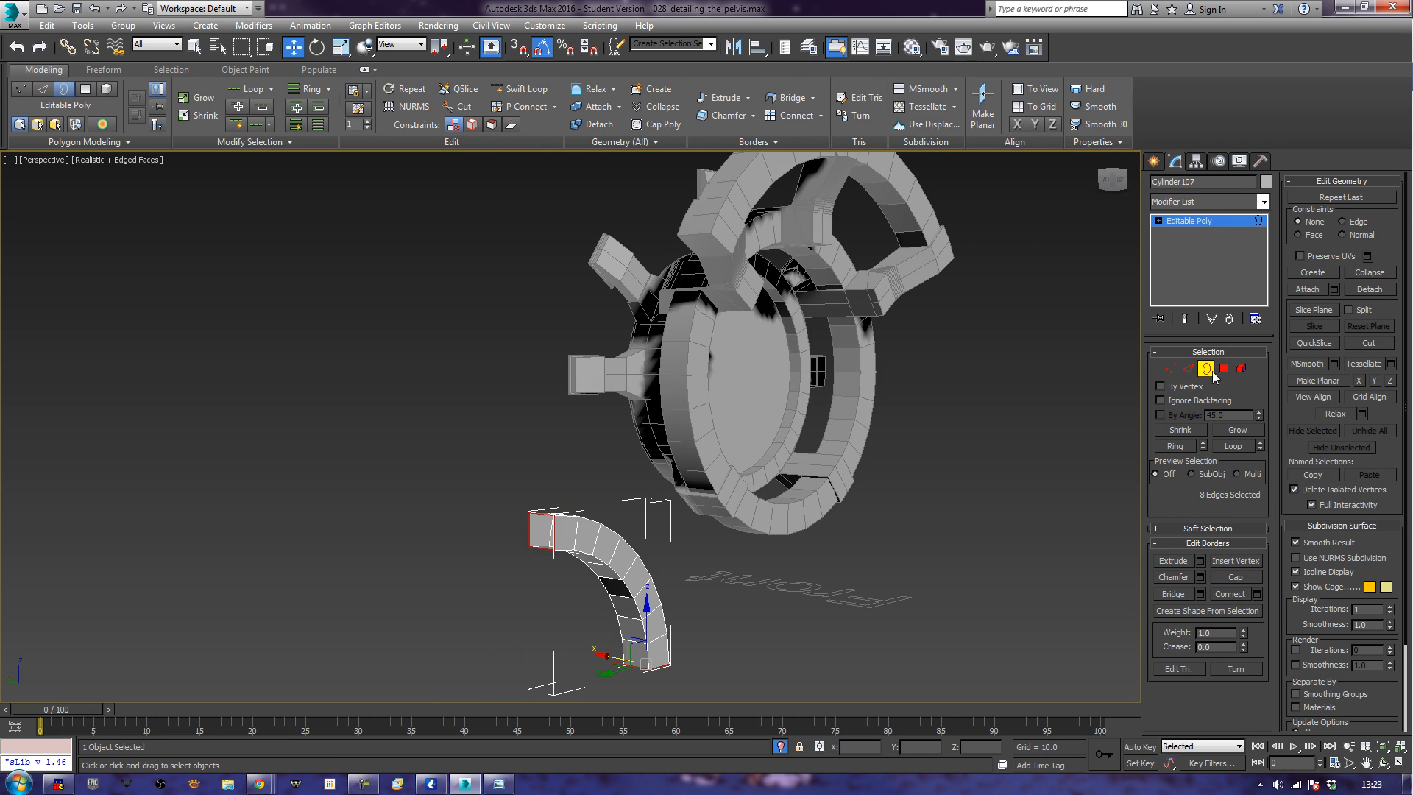
click(1237, 577)
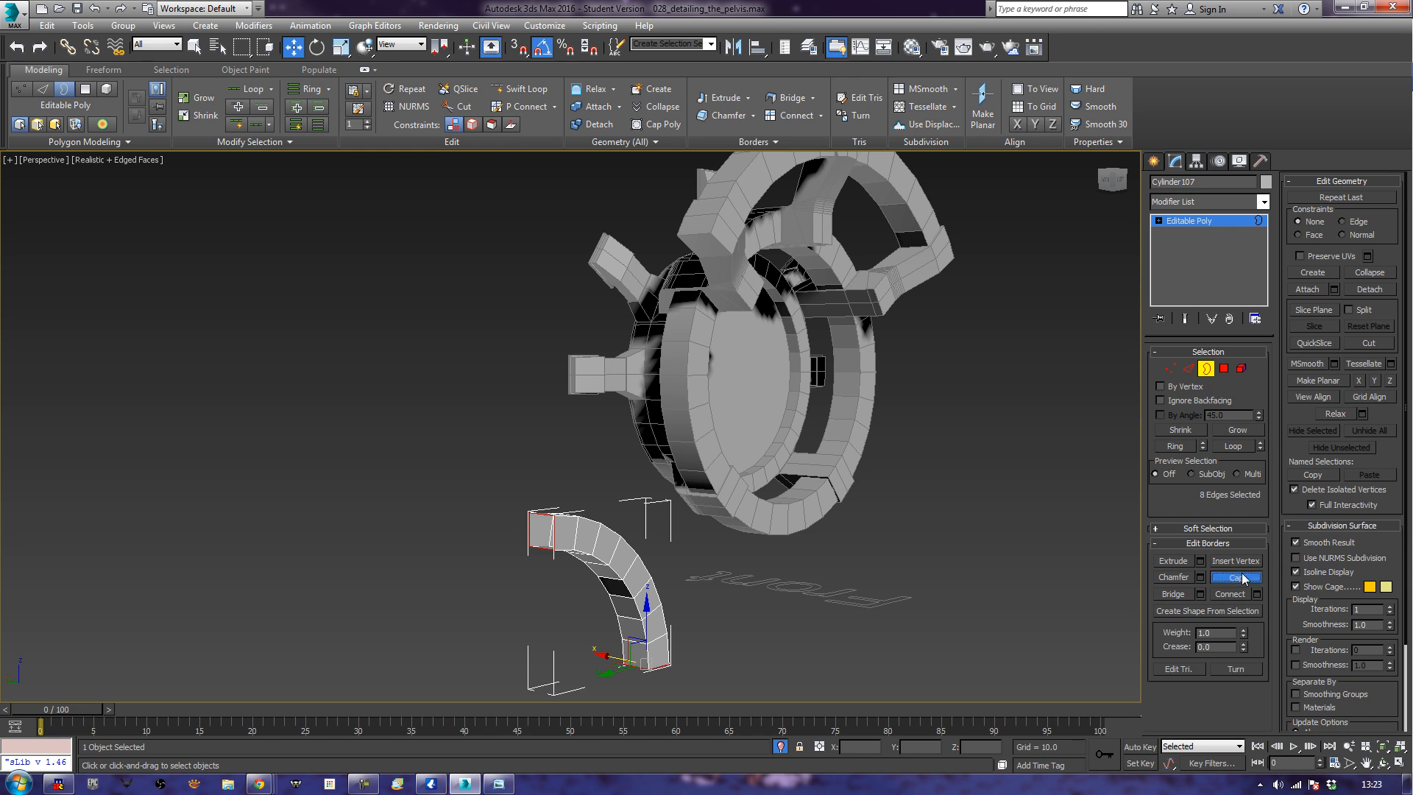
Extrude the arc's upper end face outward twice to add two straight segments, and finish polygon editing.
click(1223, 369)
click(543, 533)
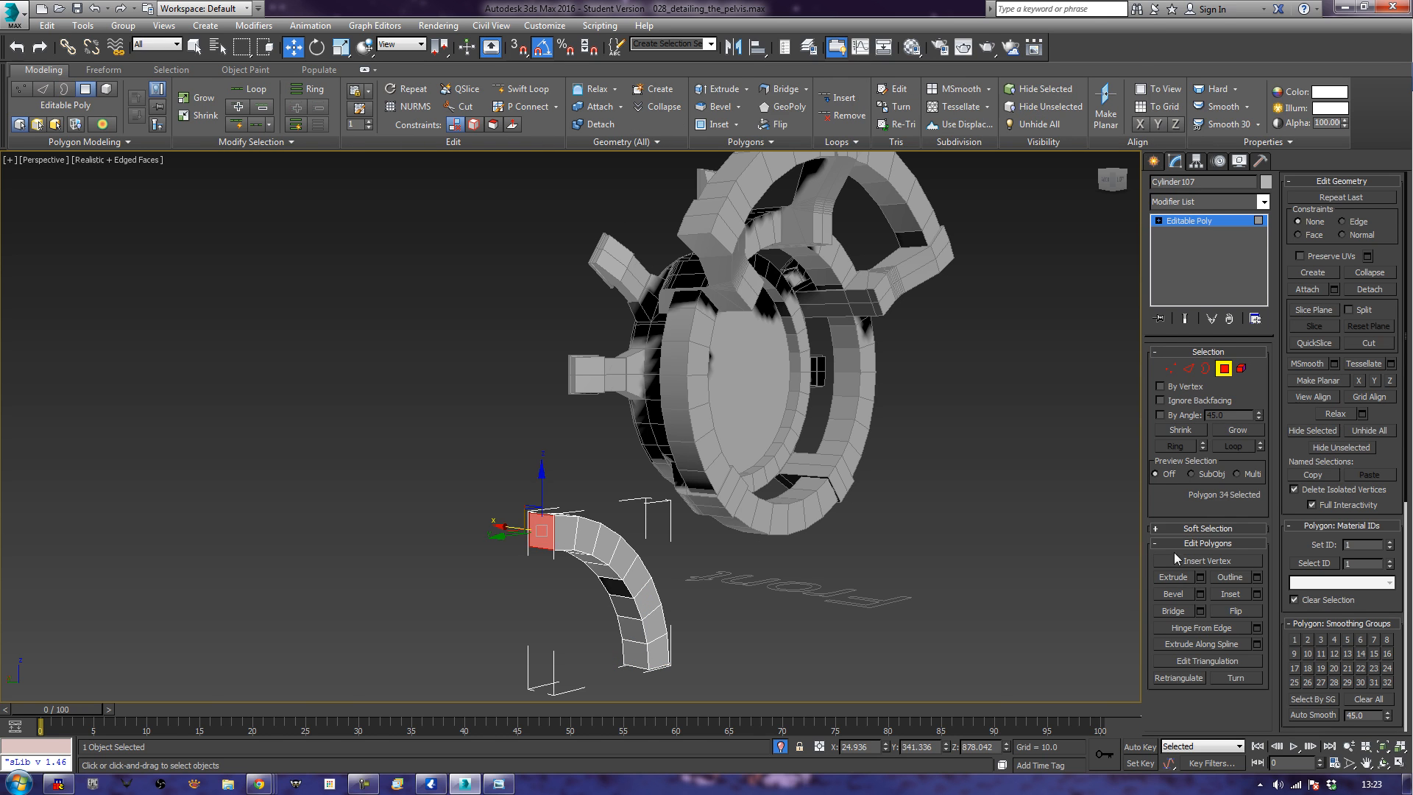
click(1178, 577)
drag(549, 536, 613, 407)
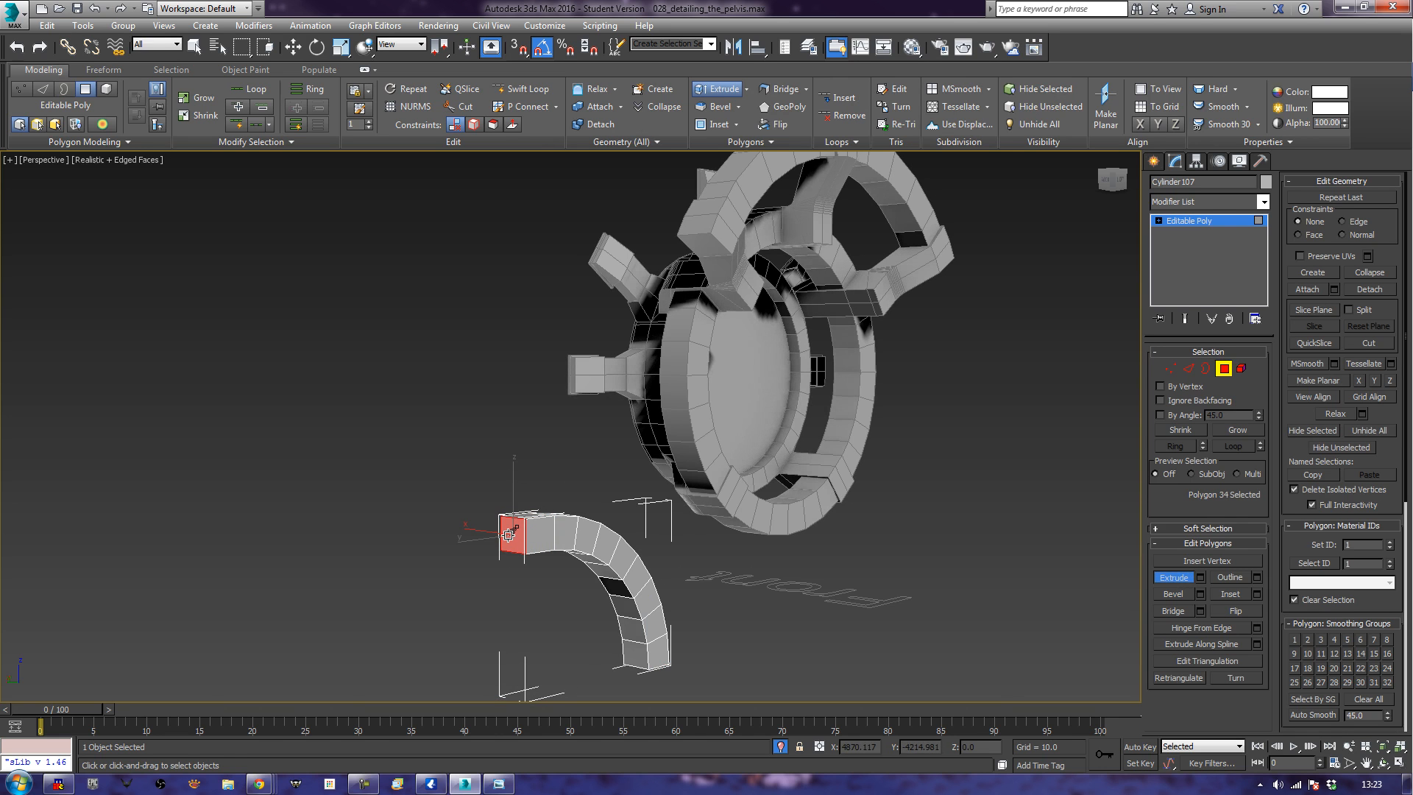
drag(508, 535, 530, 396)
click(466, 380)
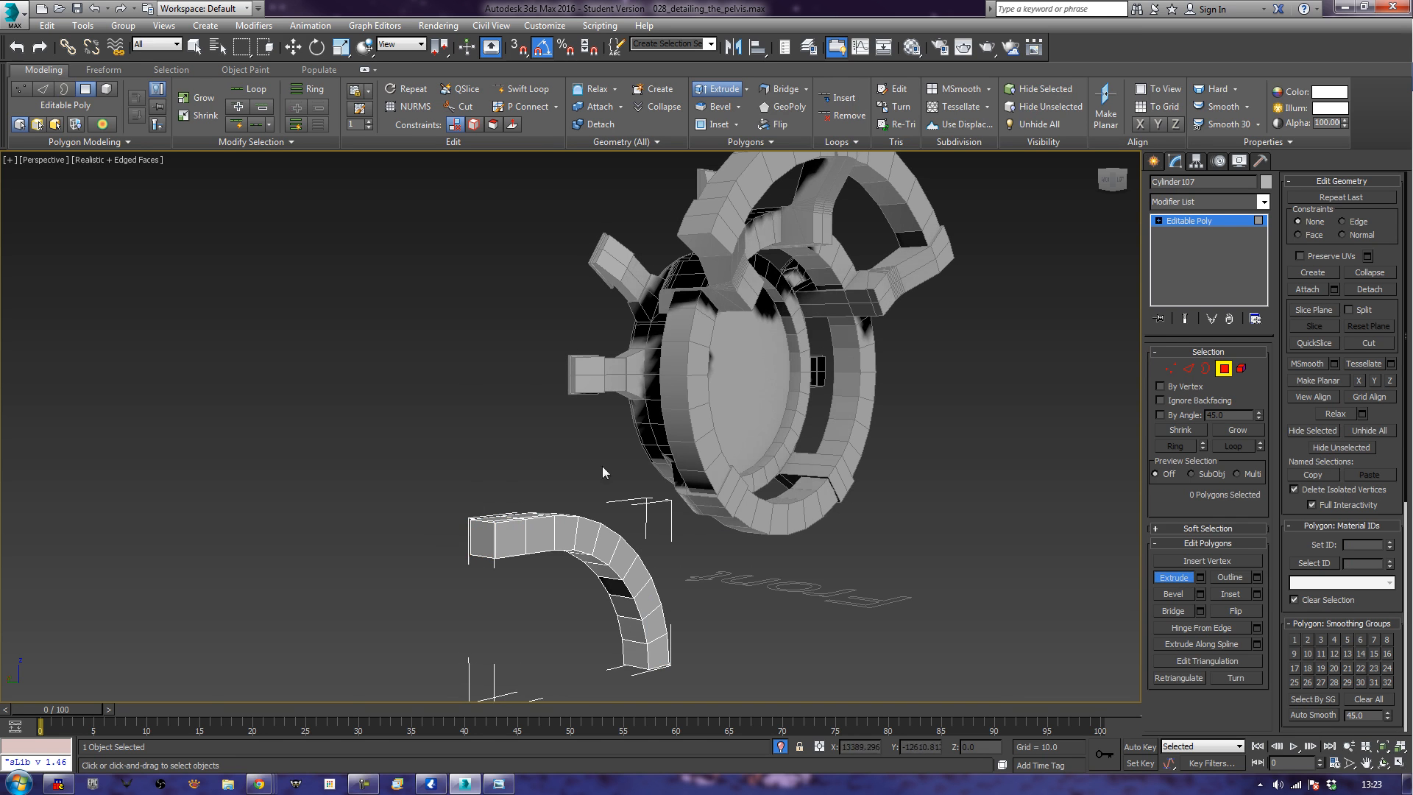
alt+middle_drag(903, 549, 973, 559)
alt+middle_drag(813, 577, 814, 530)
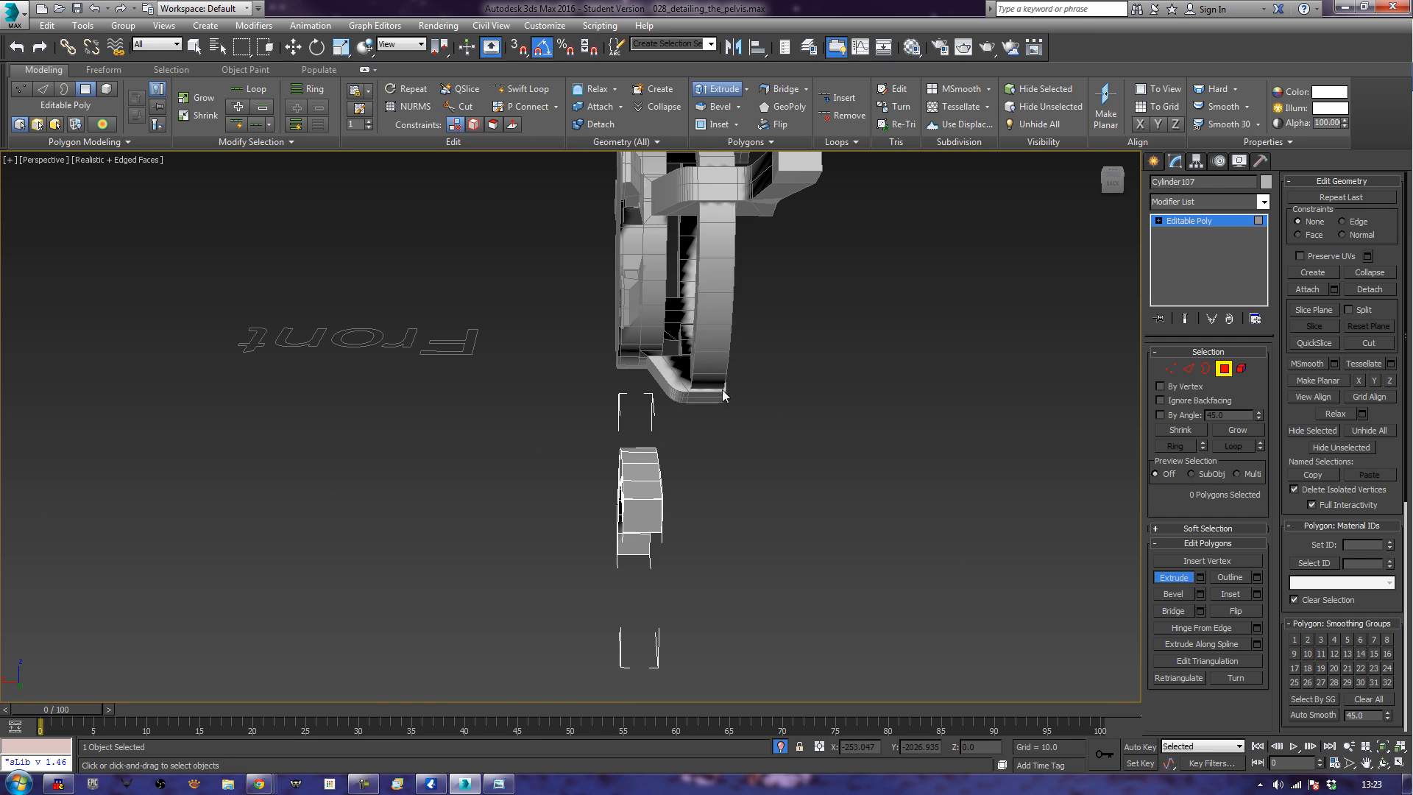
alt+middle_drag(727, 409, 759, 464)
scroll(753, 432, up, 2)
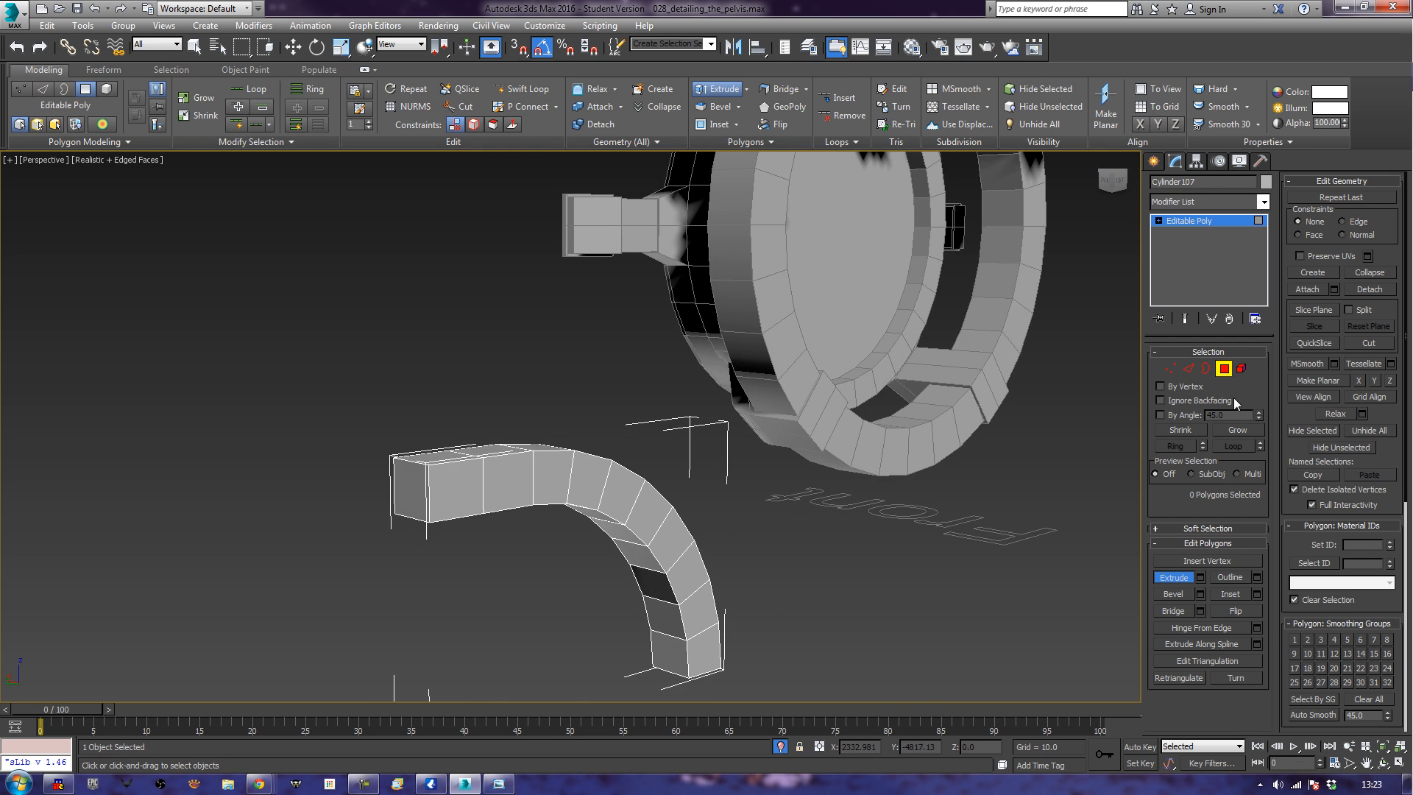
click(1224, 369)
Select the lower bracket Object010 and pick the two large polygons on the flat end of its outer surface.
key(e)
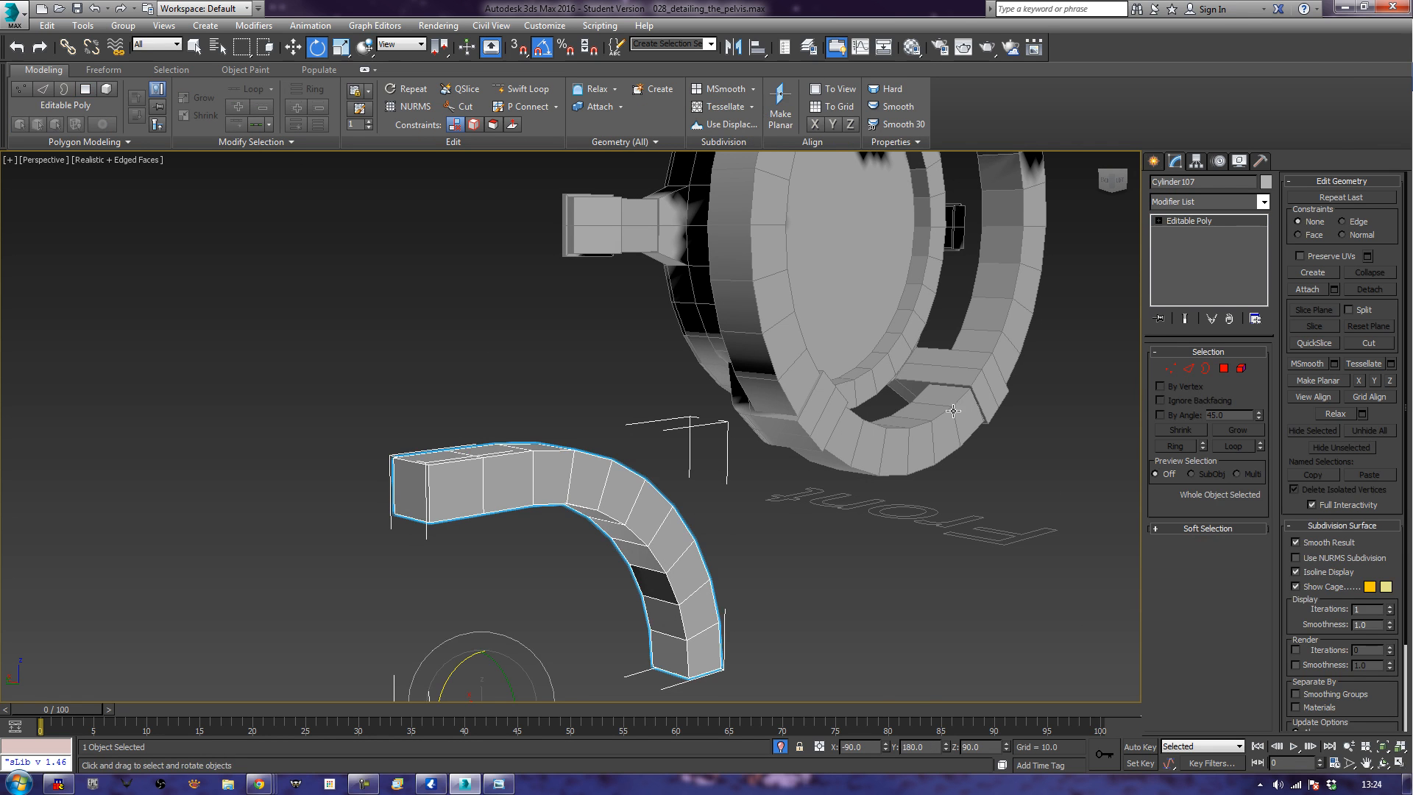
click(788, 429)
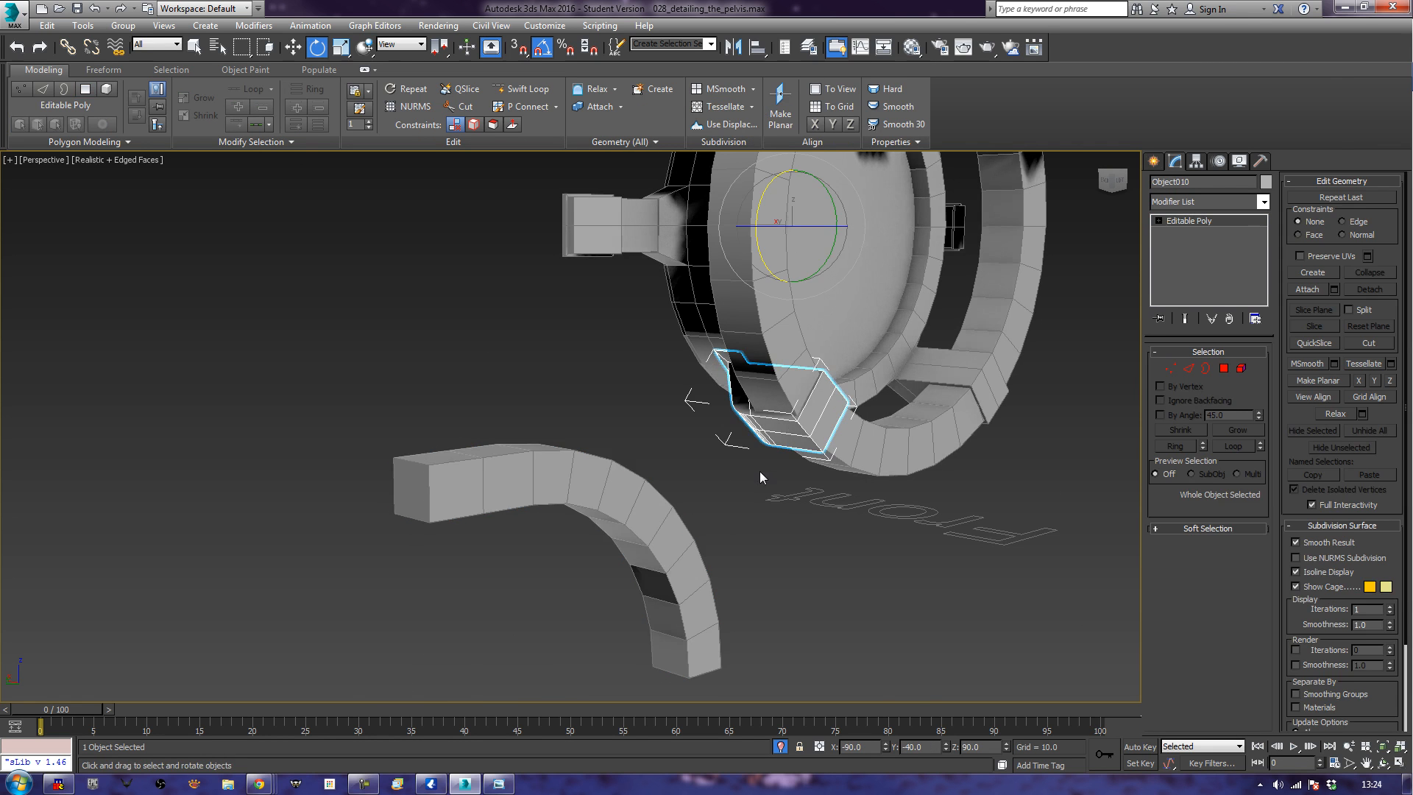
alt+middle_drag(726, 496, 874, 444)
scroll(837, 455, up, 3)
click(1225, 370)
alt+middle_drag(789, 461, 843, 427)
click(866, 406)
ctrl+click(843, 425)
Add both rows of narrow polygons around the bracket's bend and the two large polygons beyond it to the selection.
scroll(835, 420, up, 4)
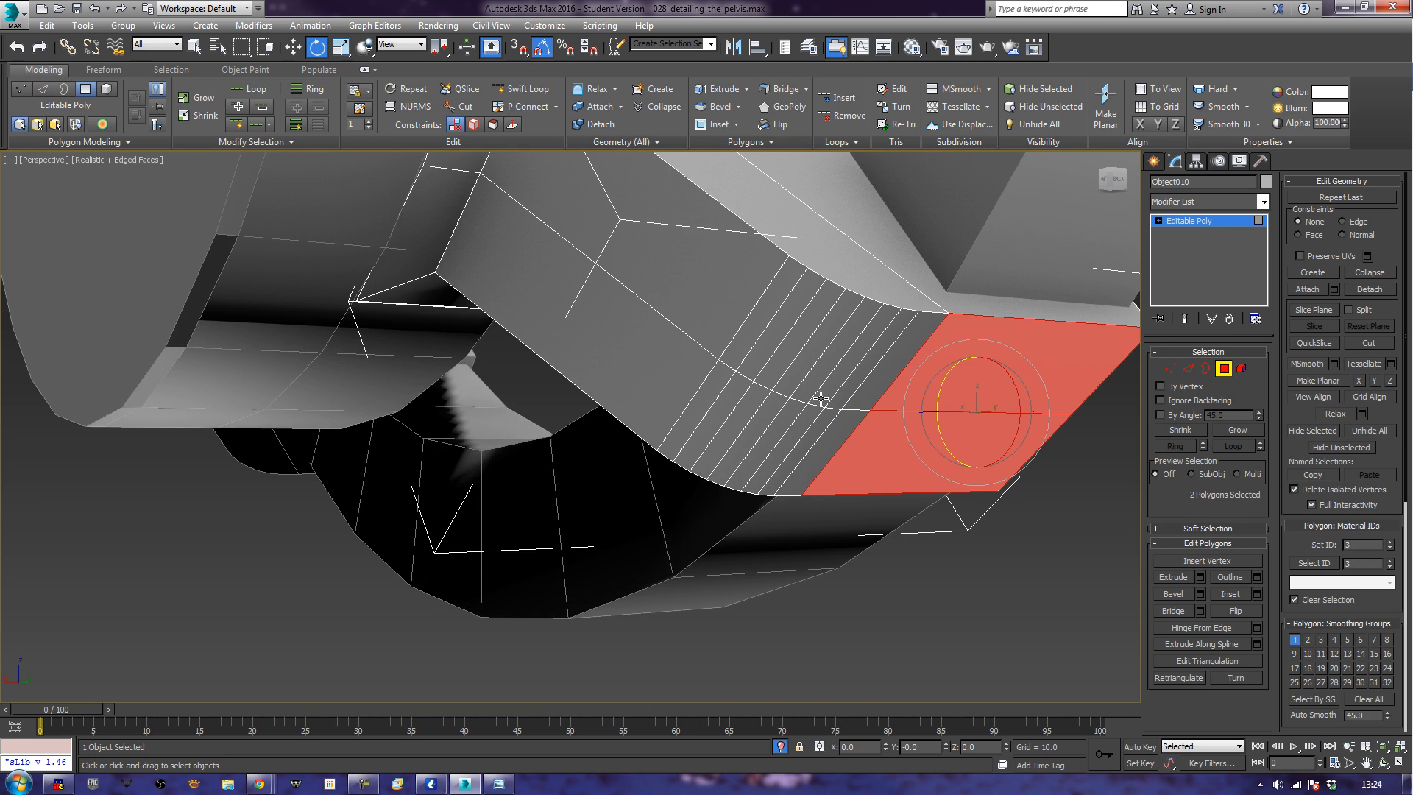
ctrl+click(747, 345)
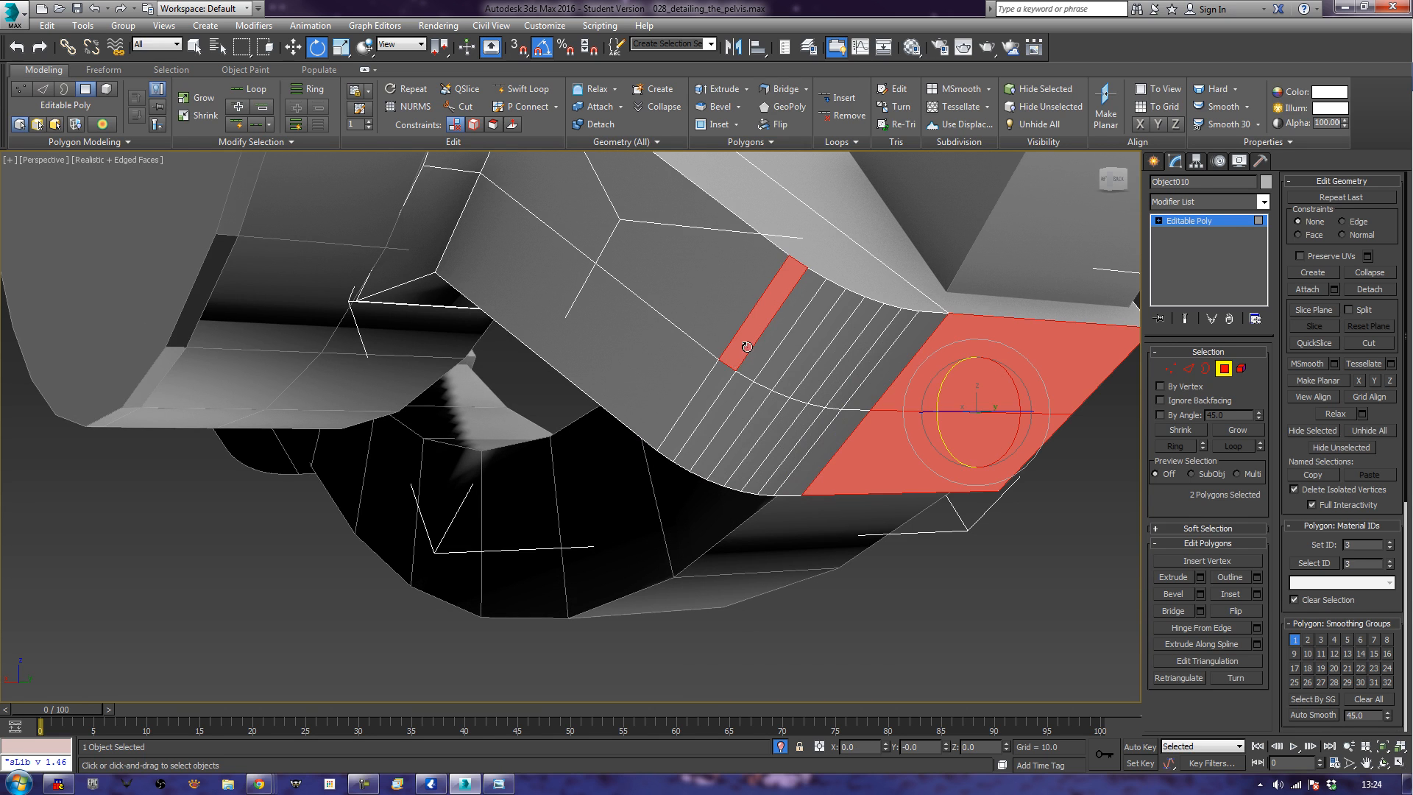
ctrl+click(723, 383)
ctrl+click(731, 401)
ctrl+click(753, 355)
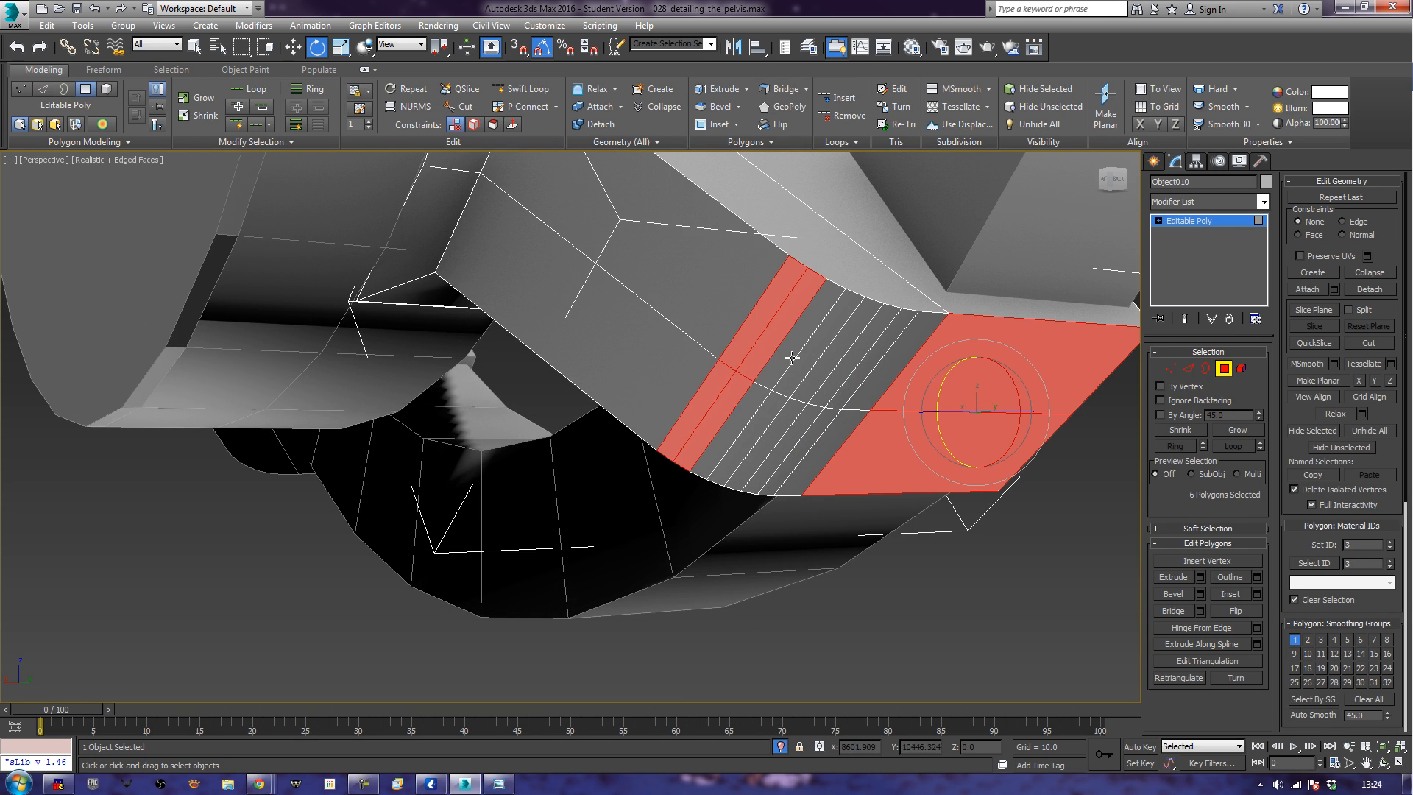
ctrl+click(795, 364)
ctrl+click(813, 378)
ctrl+click(832, 384)
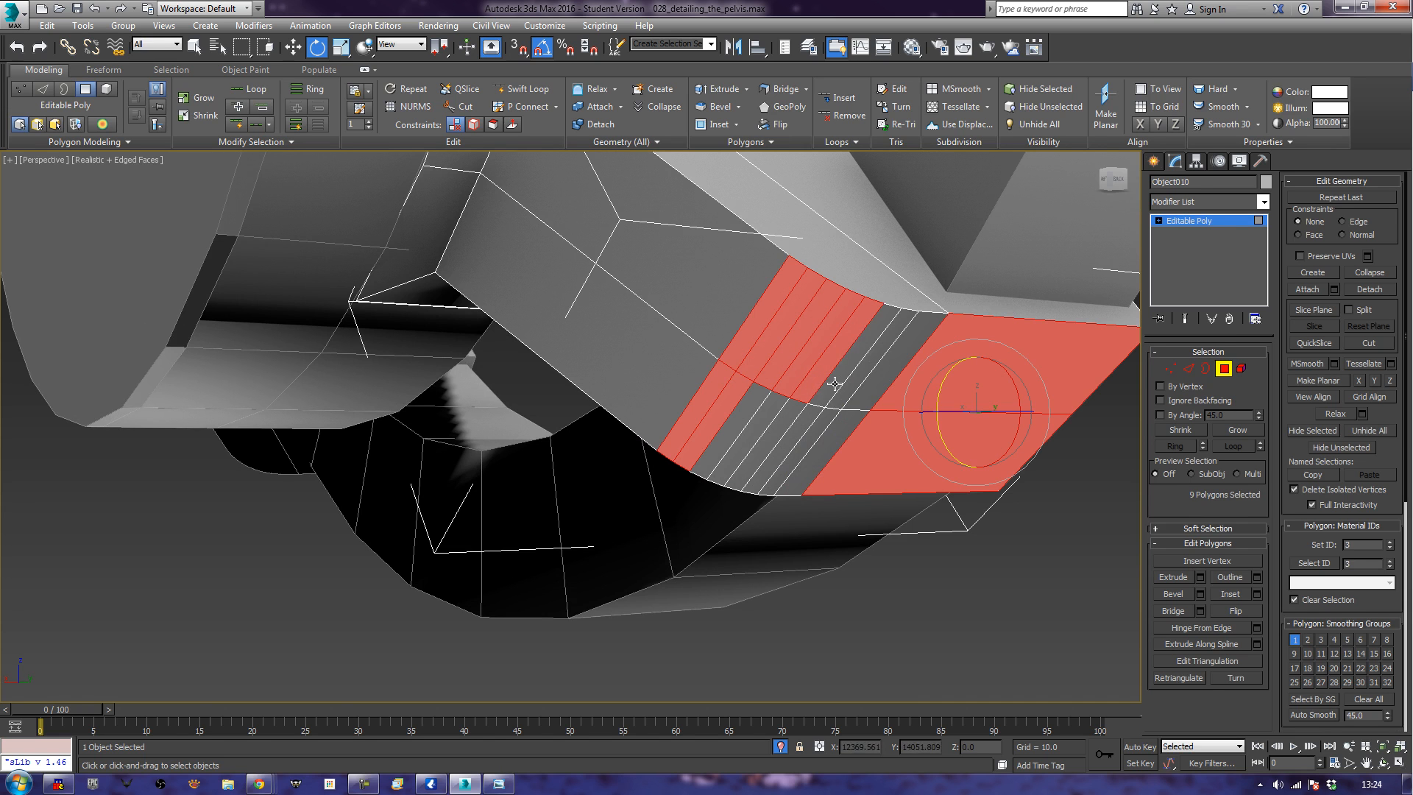
ctrl+click(842, 385)
ctrl+click(855, 384)
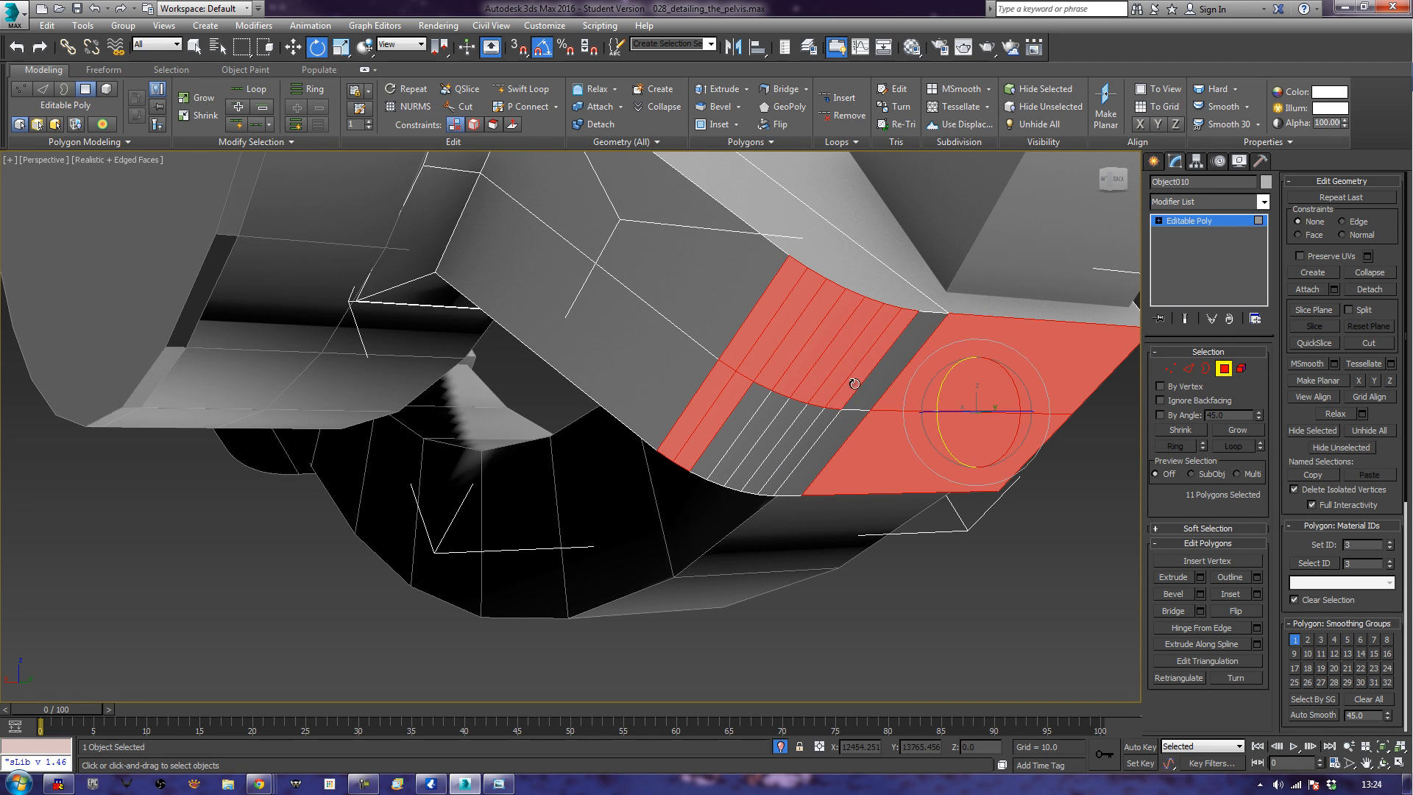
ctrl+click(864, 387)
ctrl+click(841, 424)
key(q)
ctrl+click(806, 430)
ctrl+click(792, 431)
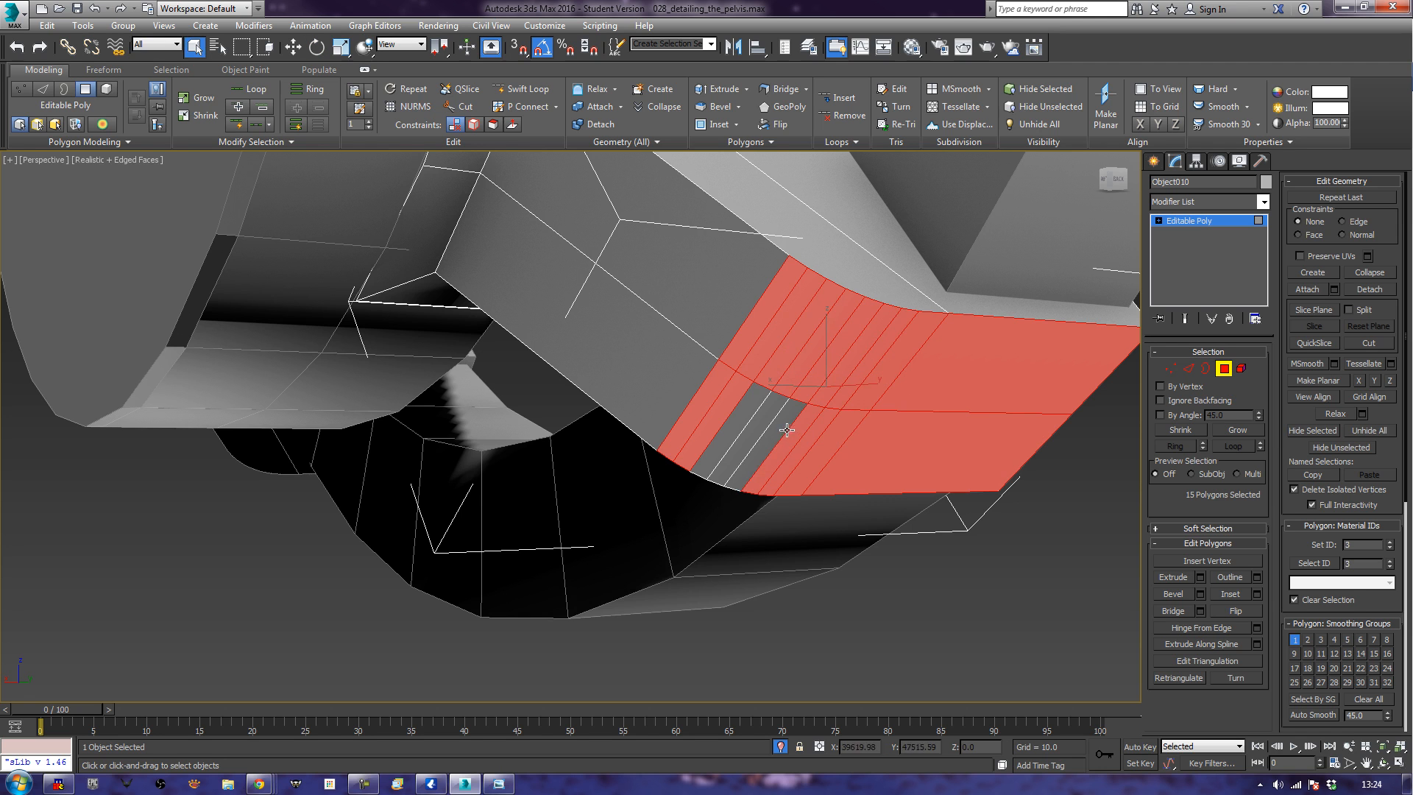
ctrl+click(786, 429)
ctrl+click(773, 419)
ctrl+click(757, 410)
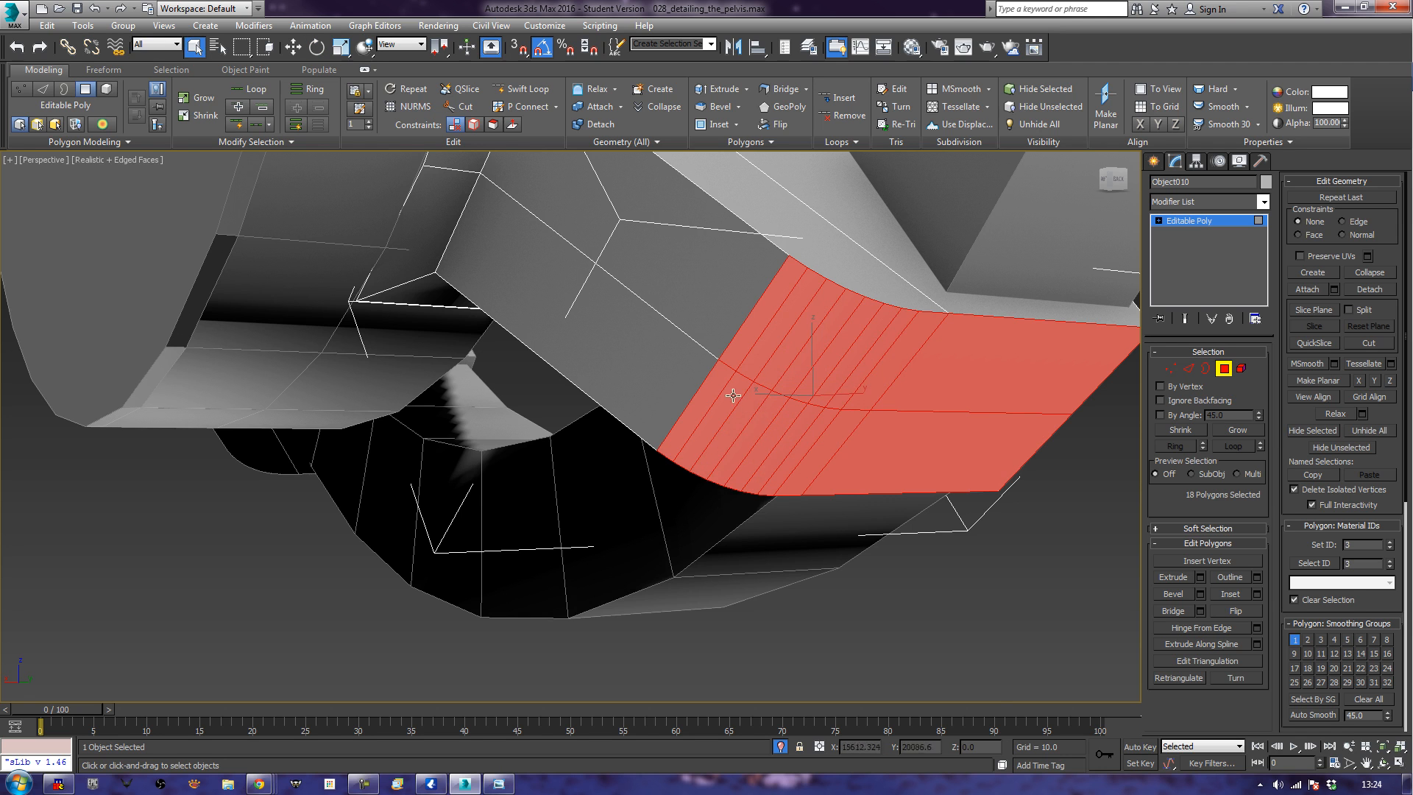
ctrl+click(662, 355)
ctrl+click(695, 286)
Inset the selected polygons of the bracket's outer surface as one group, leaving a narrow border around them.
scroll(695, 286, down, 3)
alt+middle_drag(695, 286, 697, 317)
click(1231, 594)
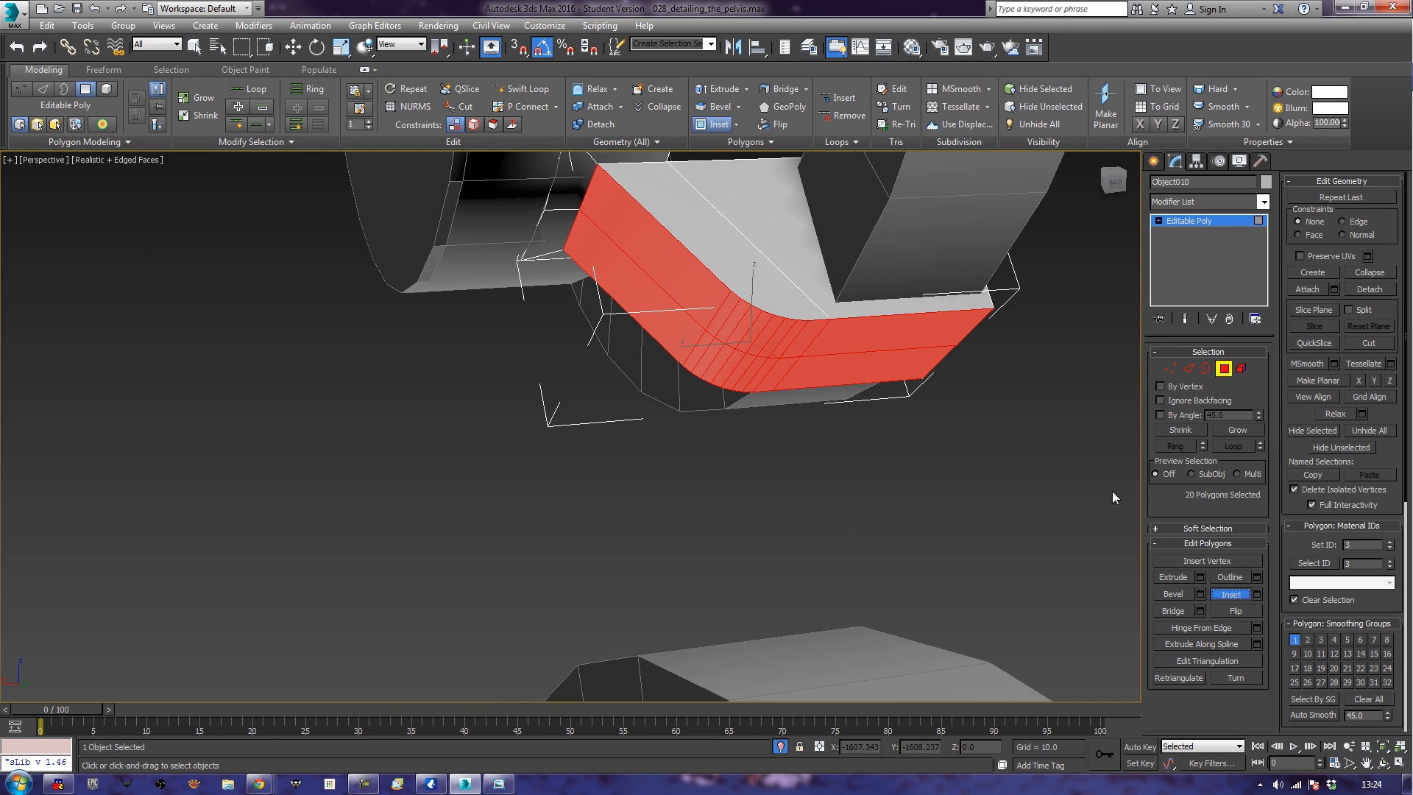
drag(873, 365, 883, 349)
Insert an edge loop across the flat end of the inset area and deselect the two polygons beyond it.
alt+middle_drag(571, 415, 589, 149)
click(520, 89)
click(668, 342)
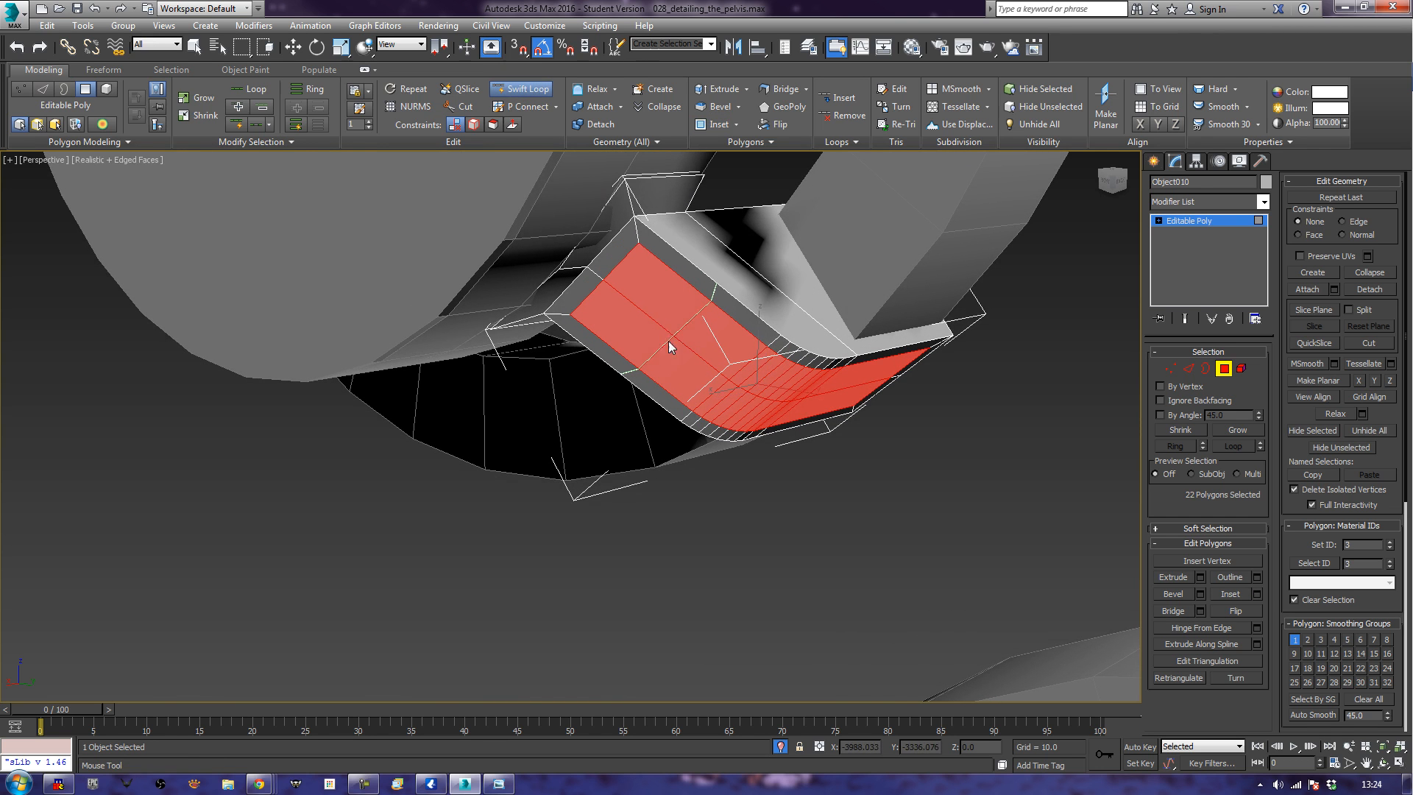
key(w)
alt+click(664, 318)
Extrude the remaining selected polygons around the bracket's bend by a small amount.
alt+middle_drag(822, 408, 881, 404)
click(1175, 577)
alt+middle_drag(709, 456, 786, 427)
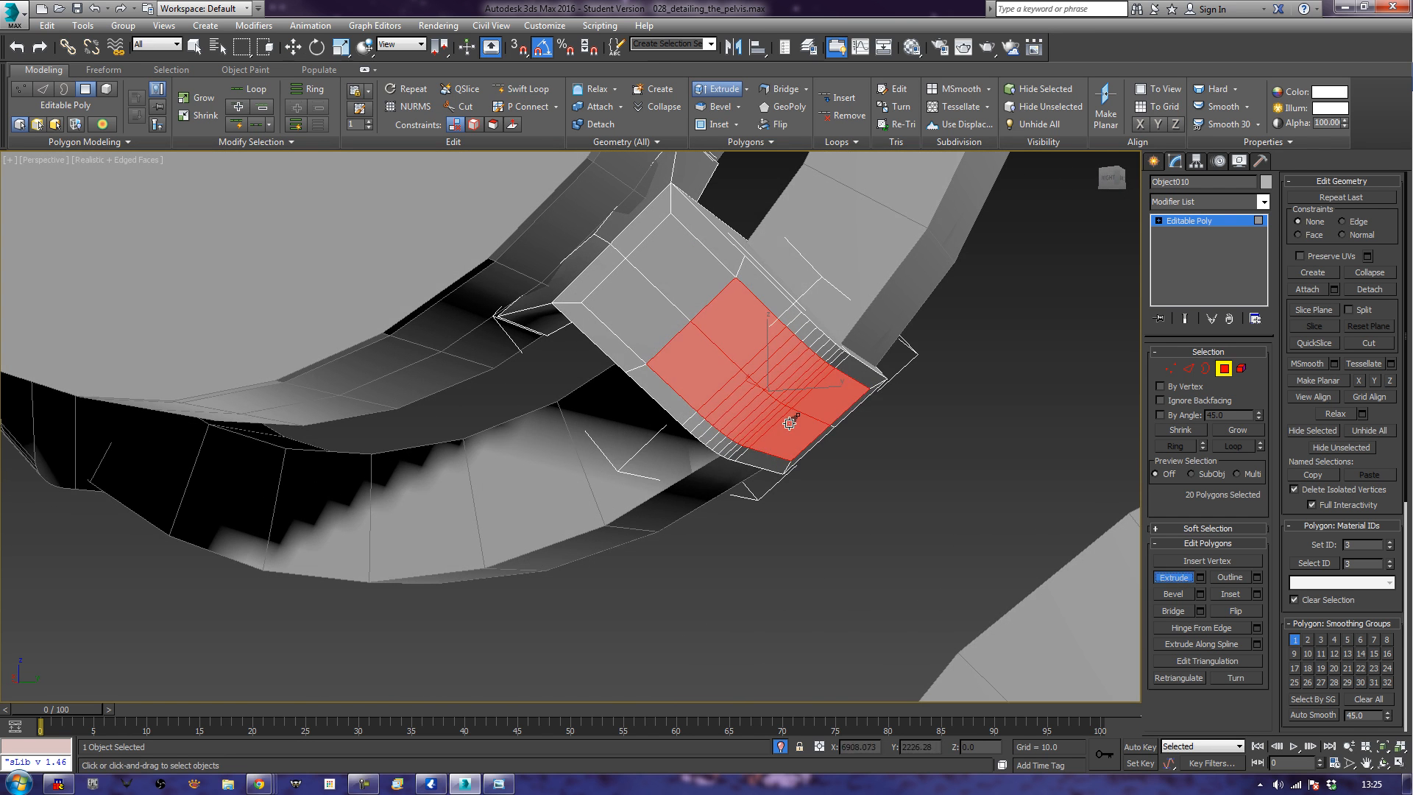
drag(790, 419, 797, 424)
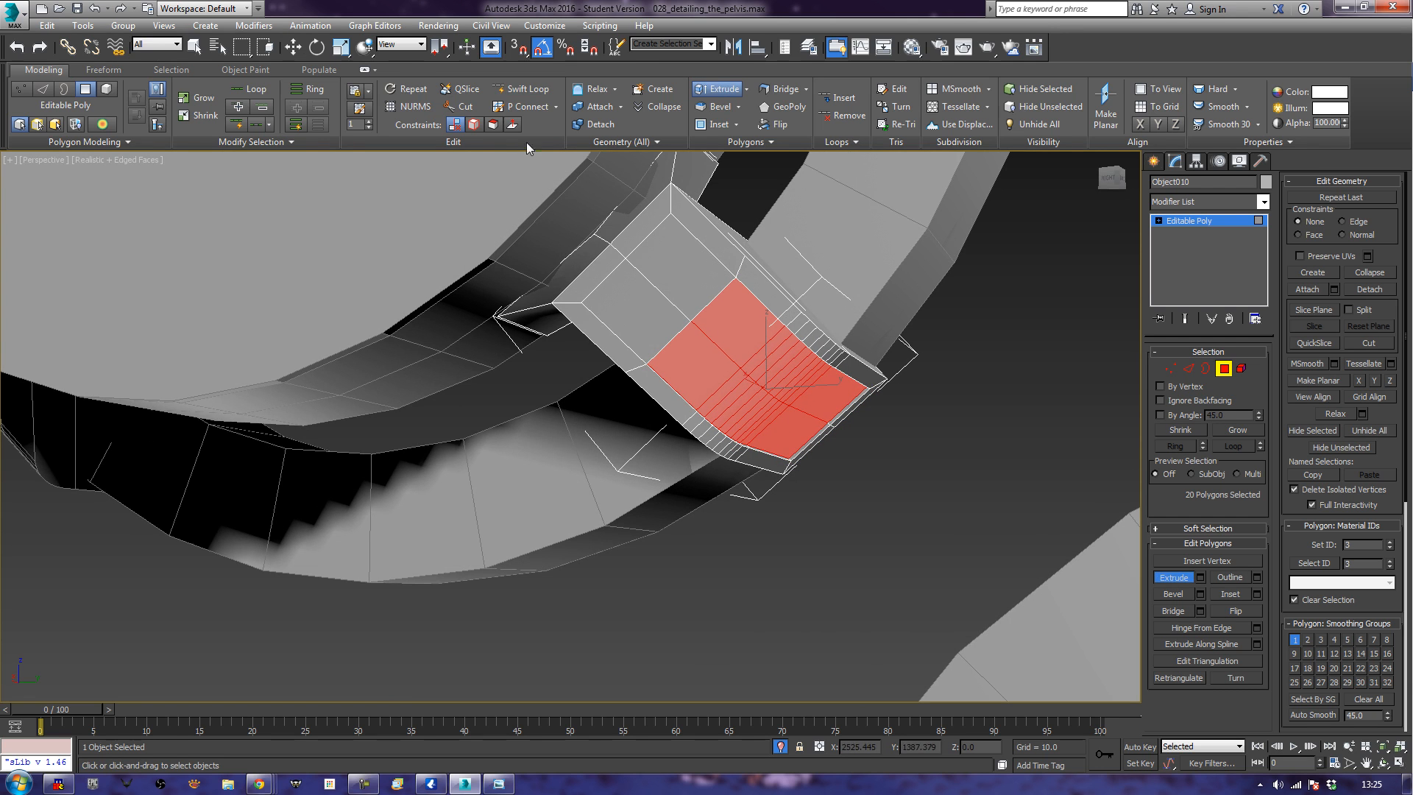
Scale the extruded polygons along their Z axis in the Local coordinate system to flatten them.
key(r)
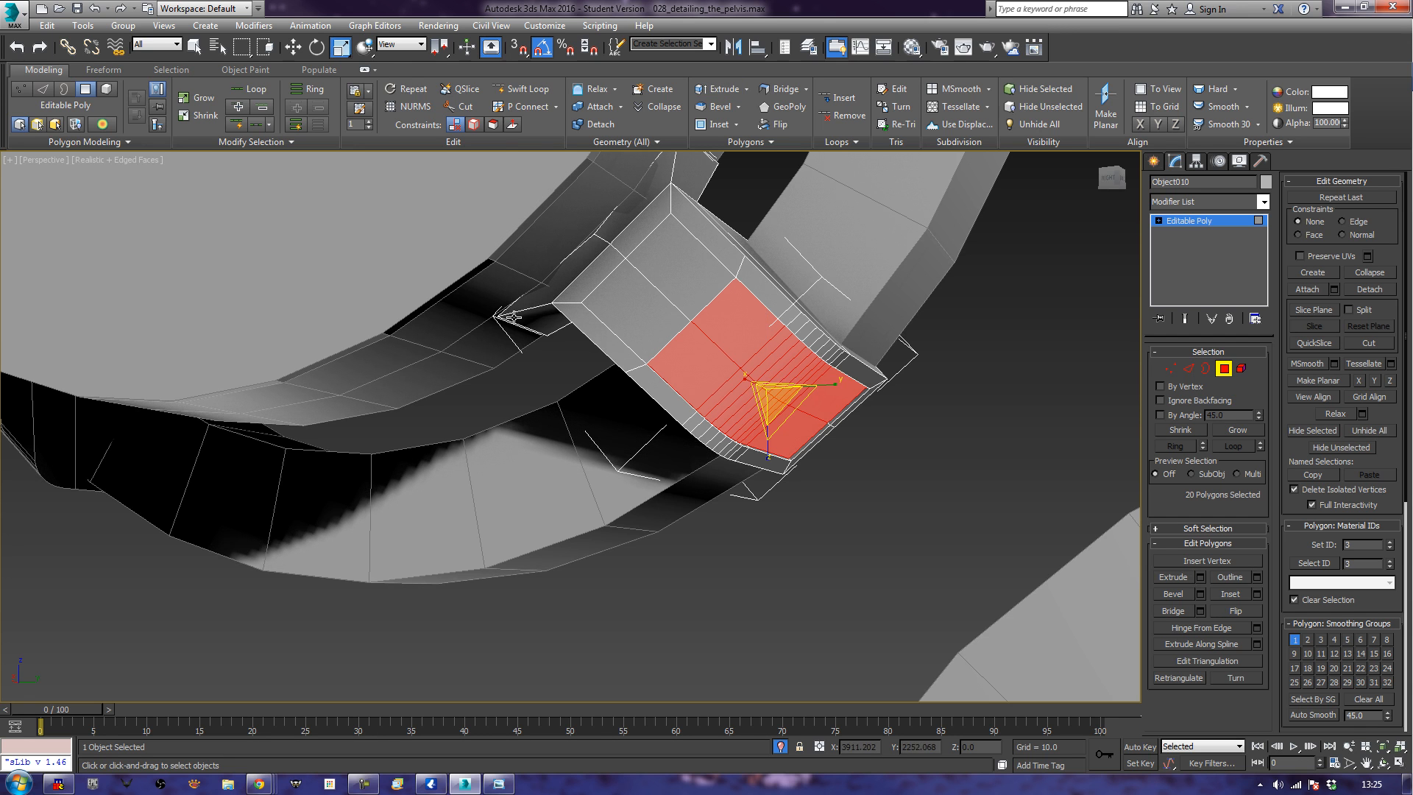
click(414, 44)
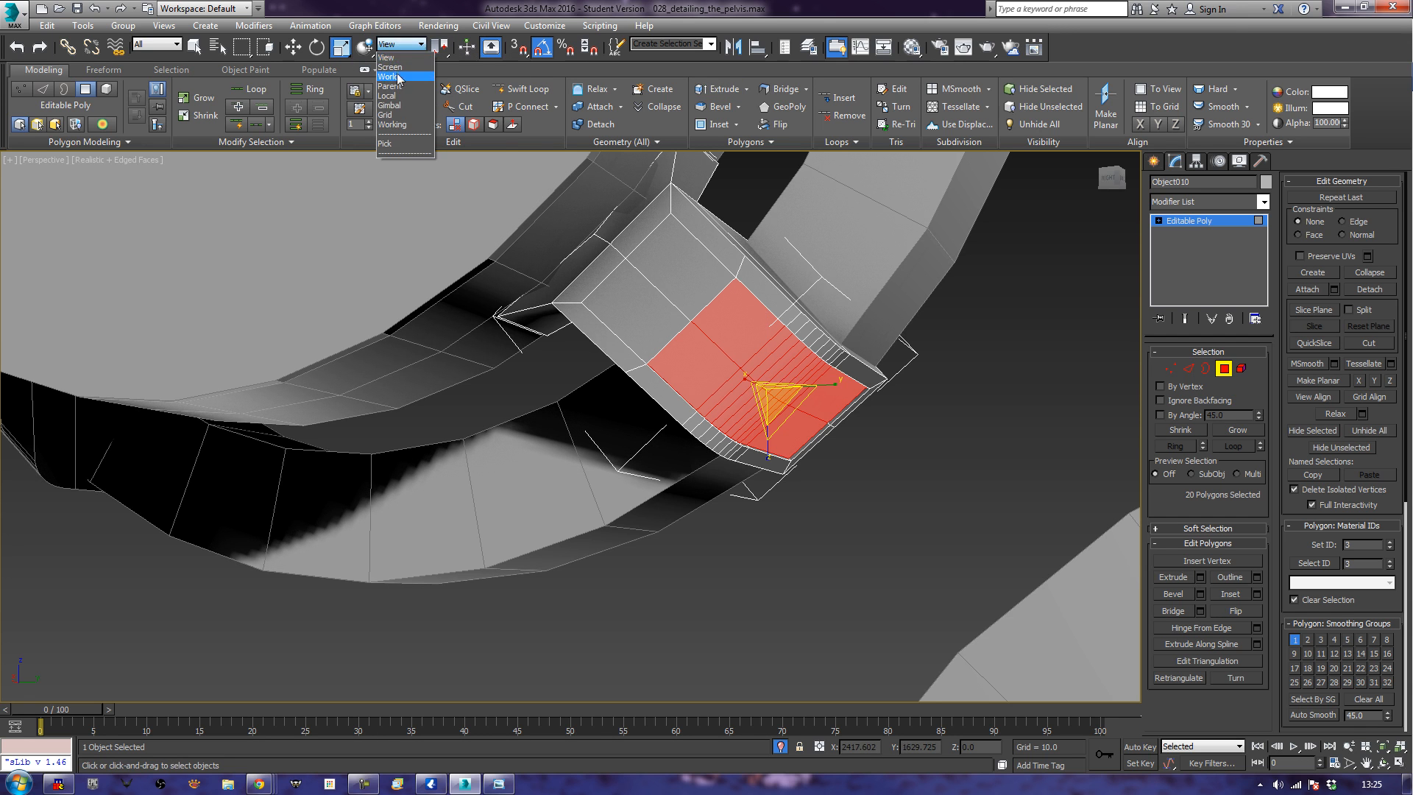
click(396, 96)
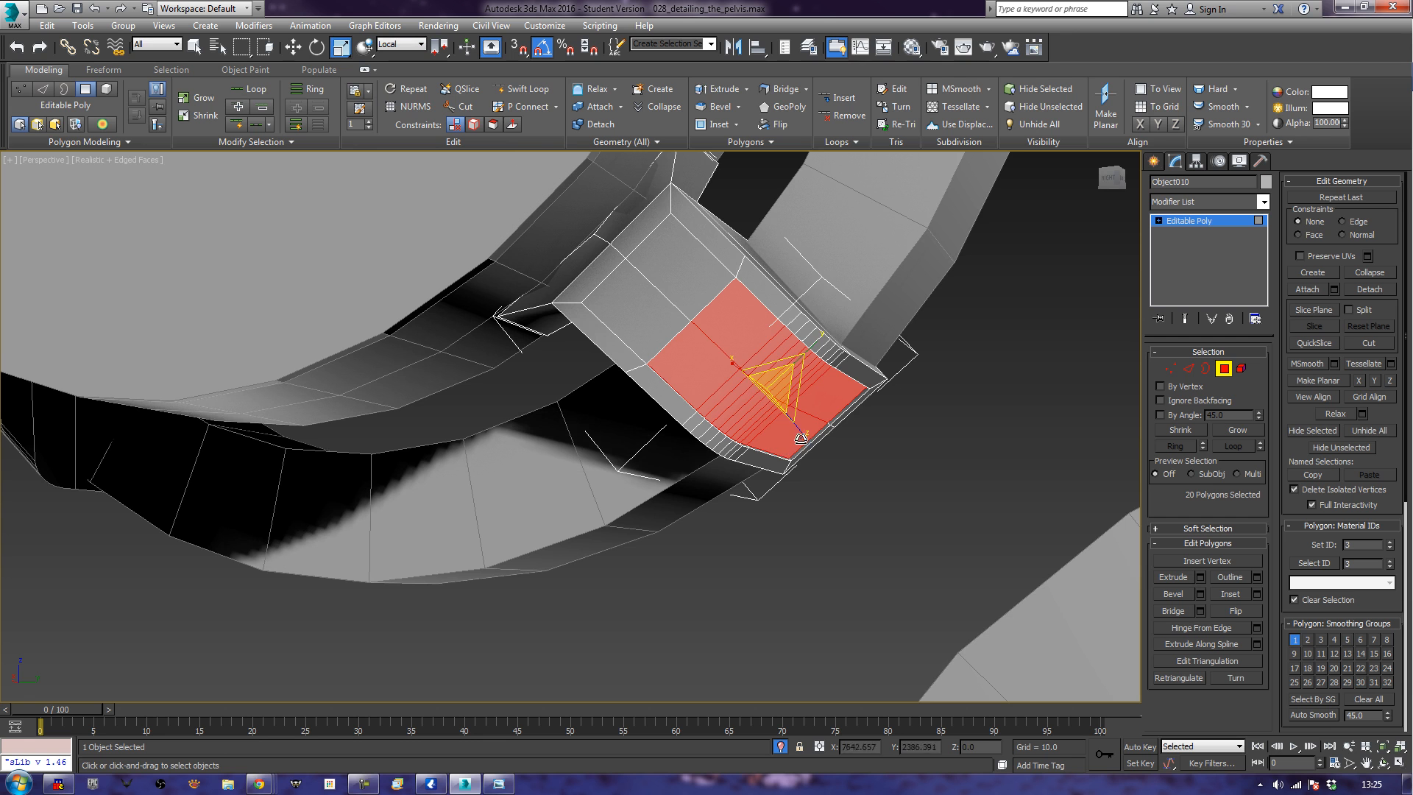
drag(800, 434, 243, 146)
alt+middle_drag(825, 453, 760, 479)
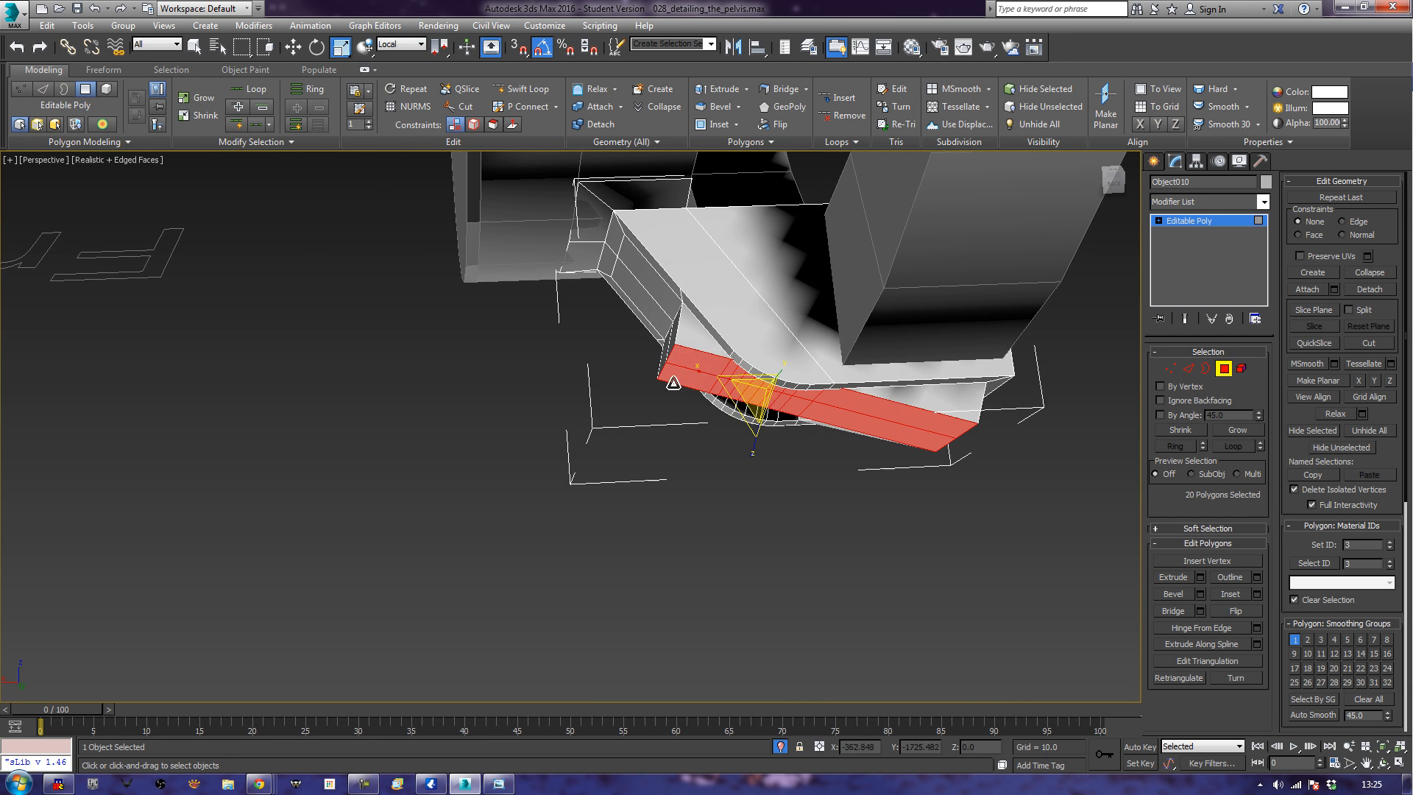
Move the flattened polygons into the bracket along their Z axis in the Local coordinate system to form a recess.
click(293, 49)
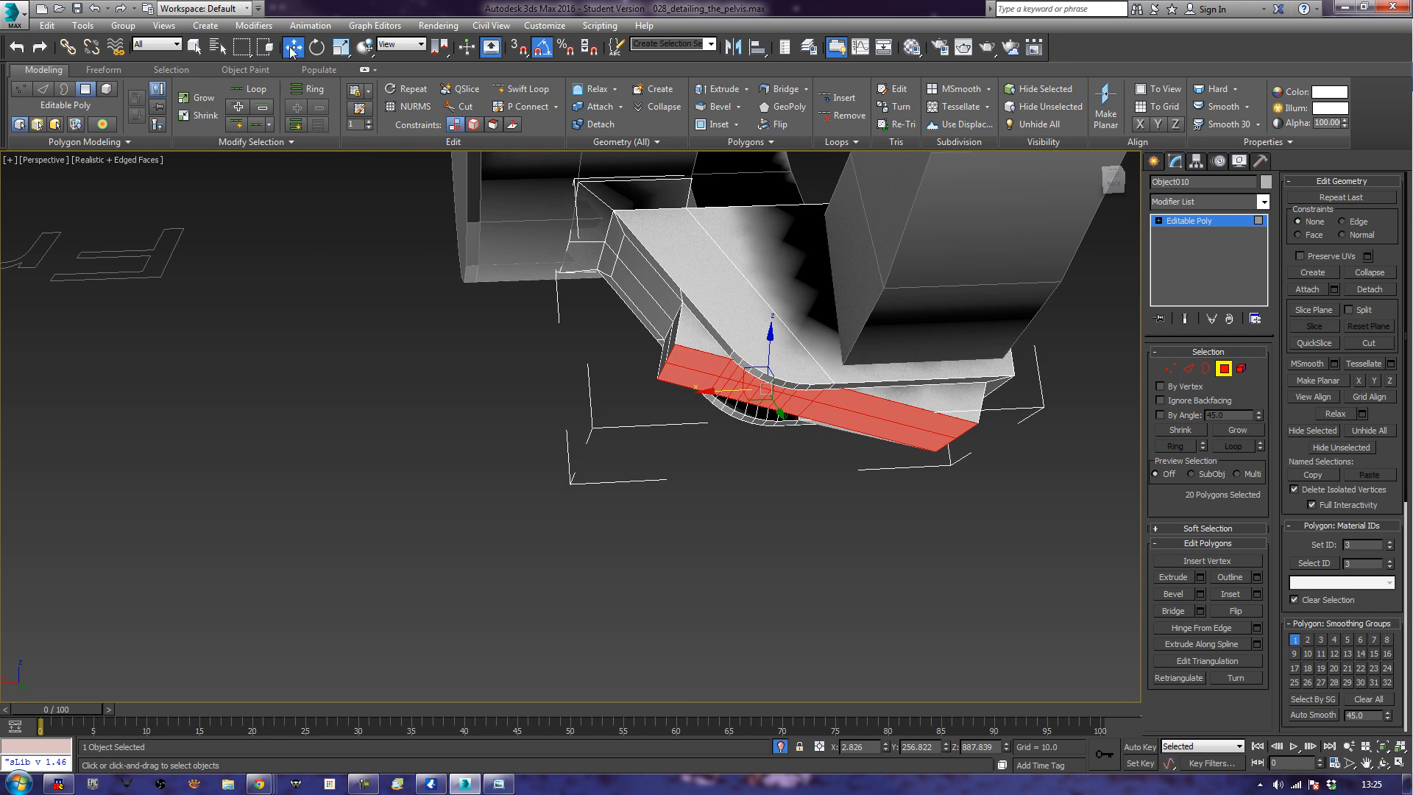
click(397, 44)
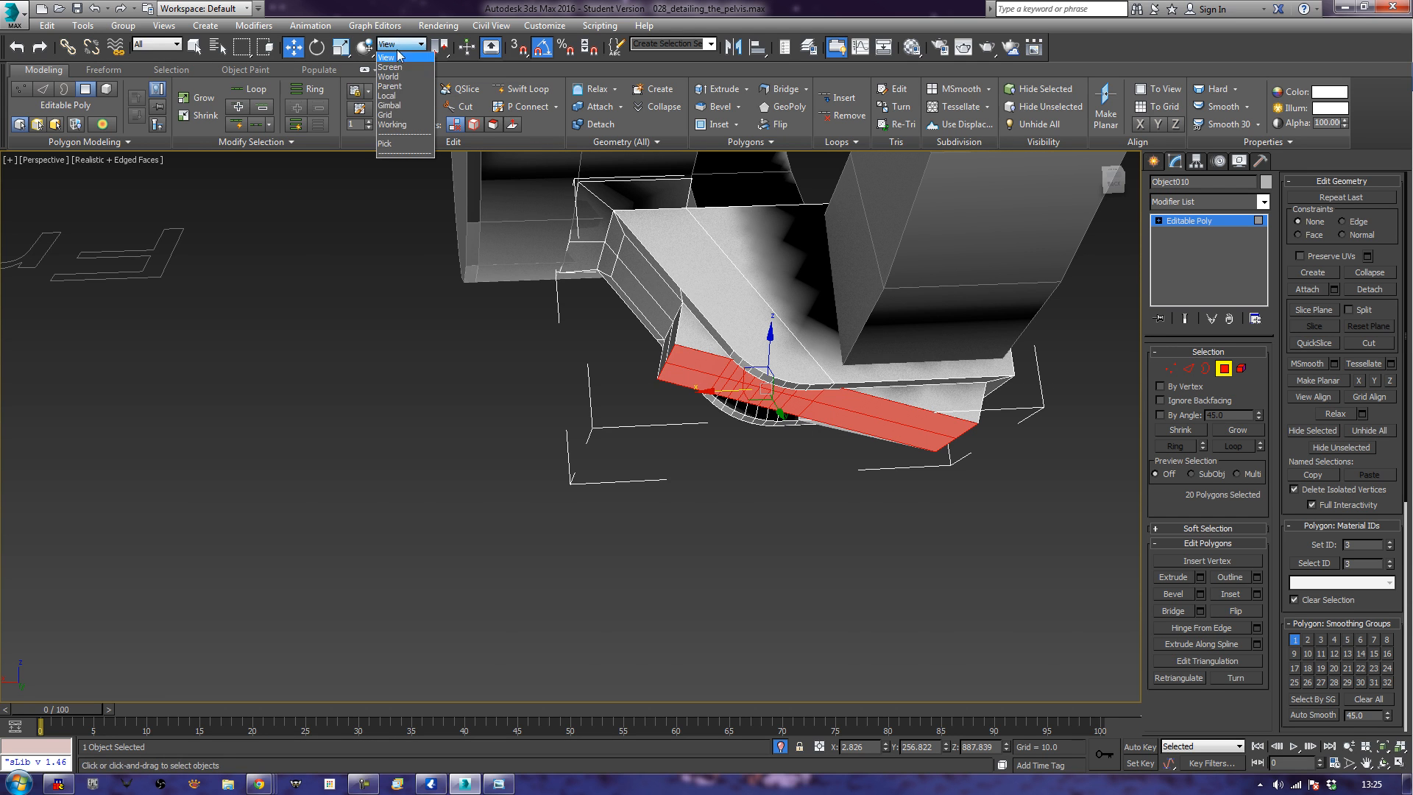
click(395, 107)
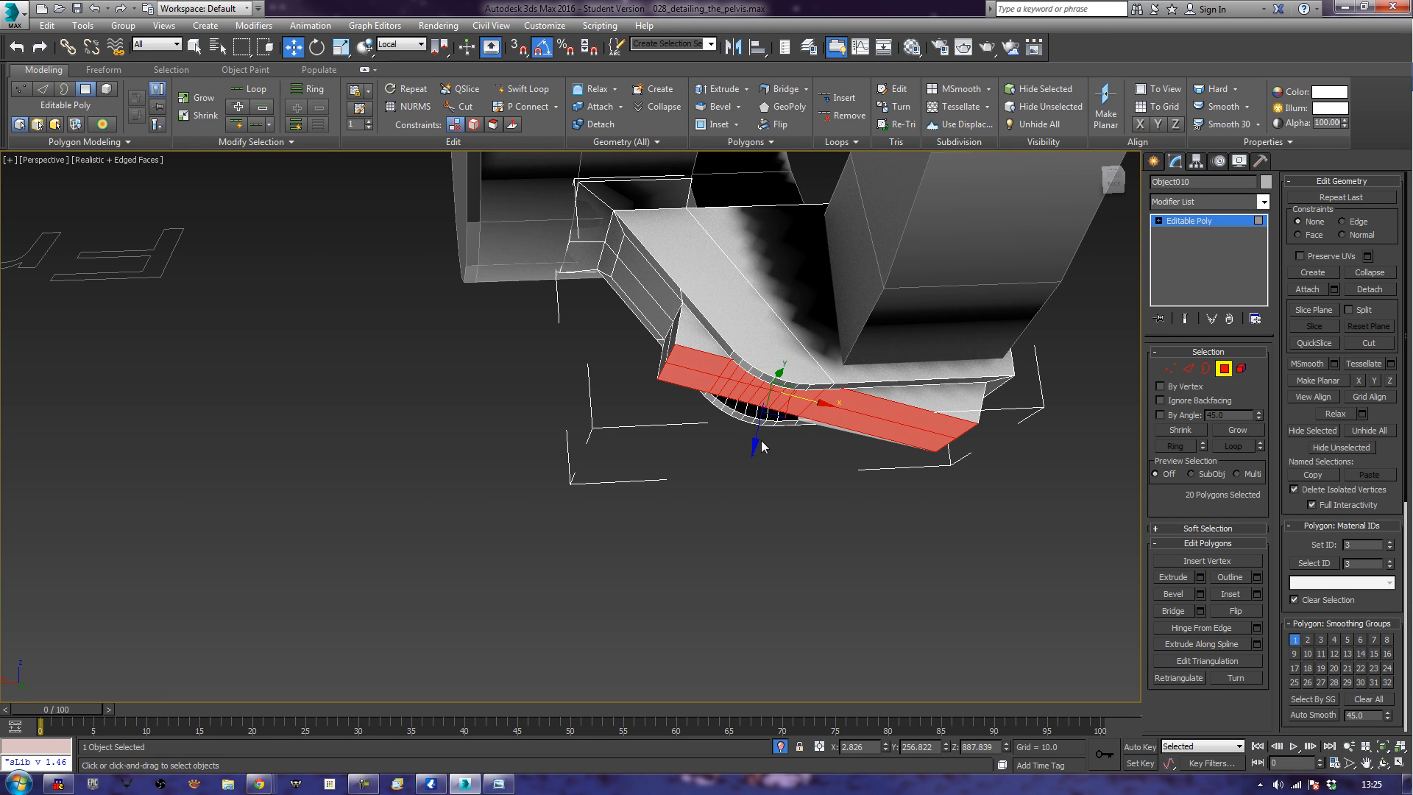
drag(759, 439, 781, 399)
alt+middle_drag(603, 434, 617, 423)
alt+middle_drag(580, 496, 648, 465)
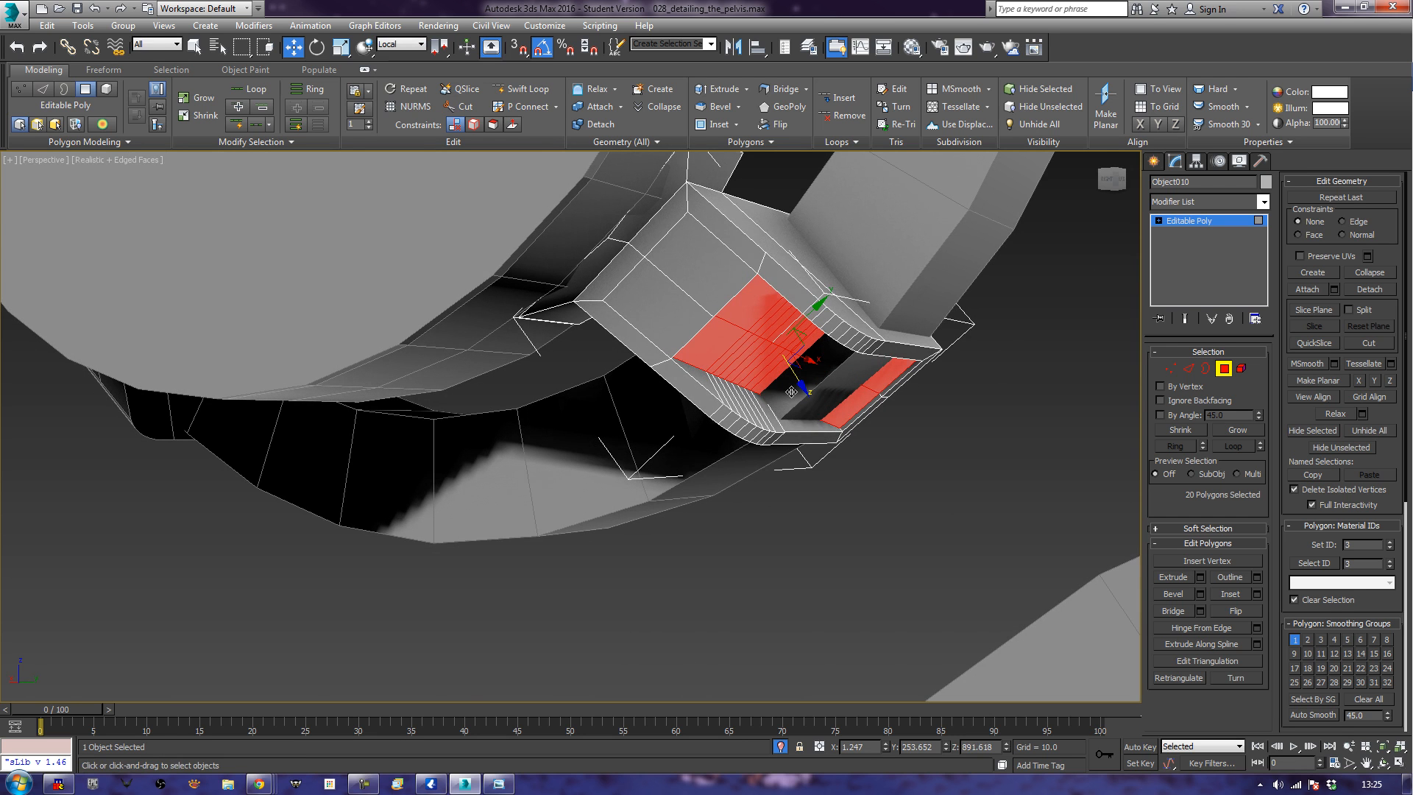
alt+middle_drag(964, 457, 966, 421)
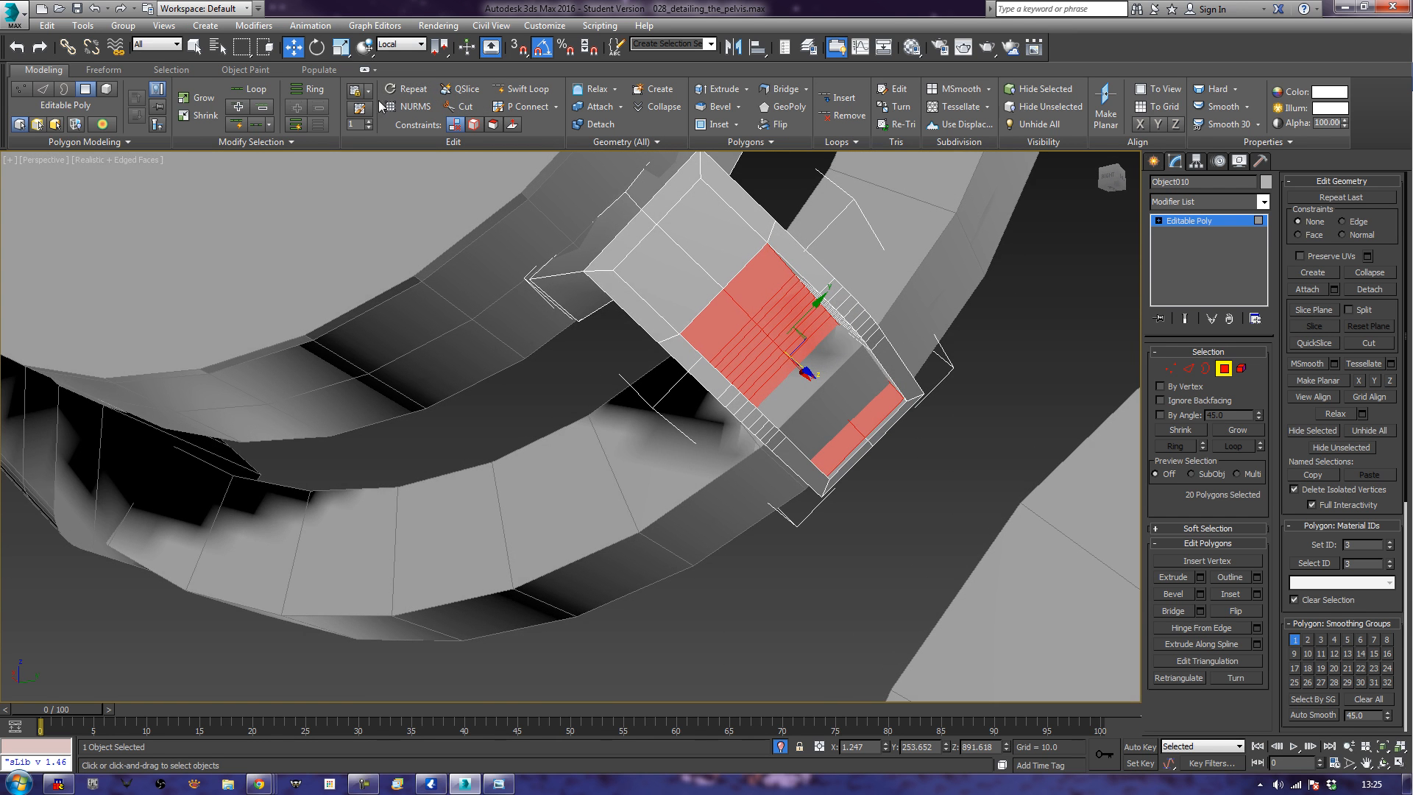
Set the reference coordinate system to View for both the Move and Scale tools.
click(404, 44)
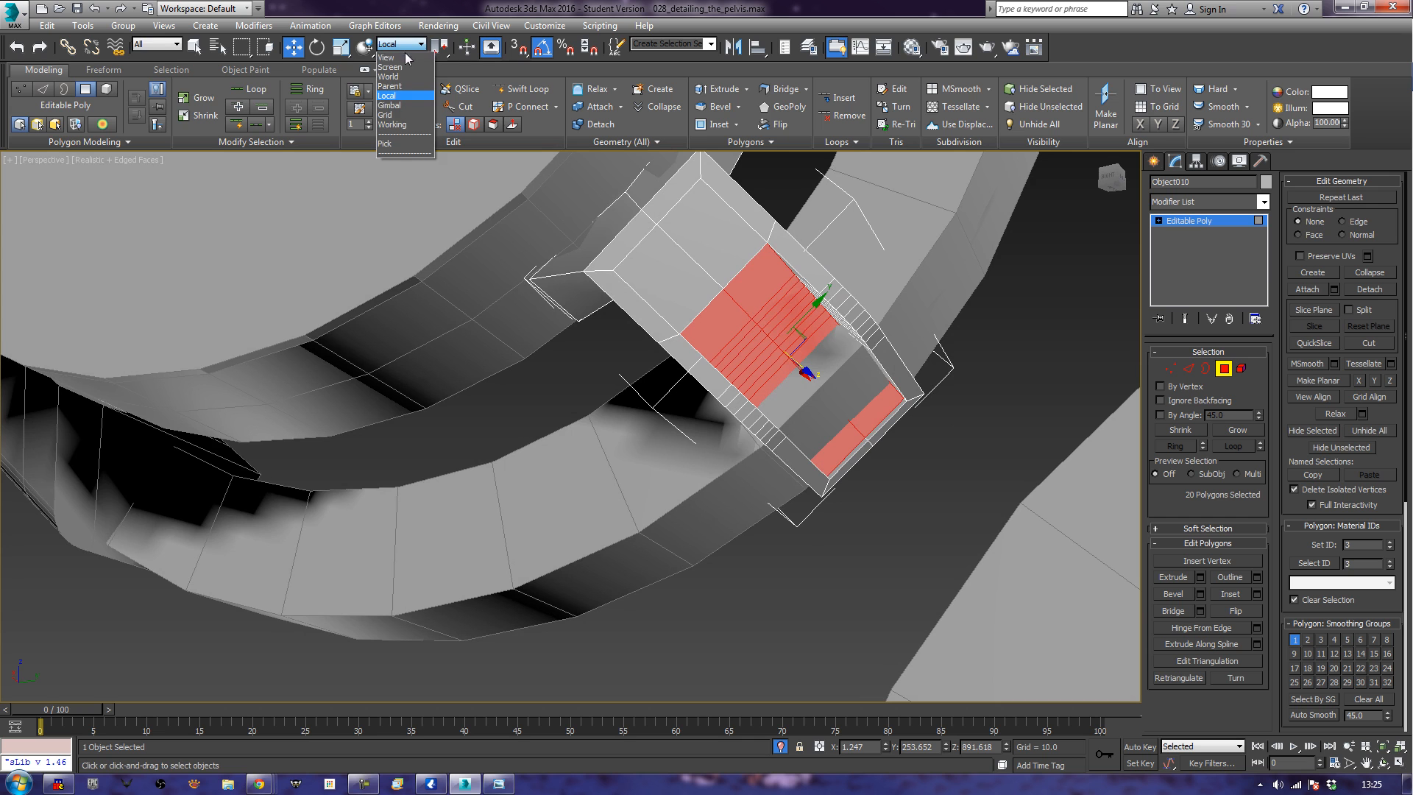
click(405, 57)
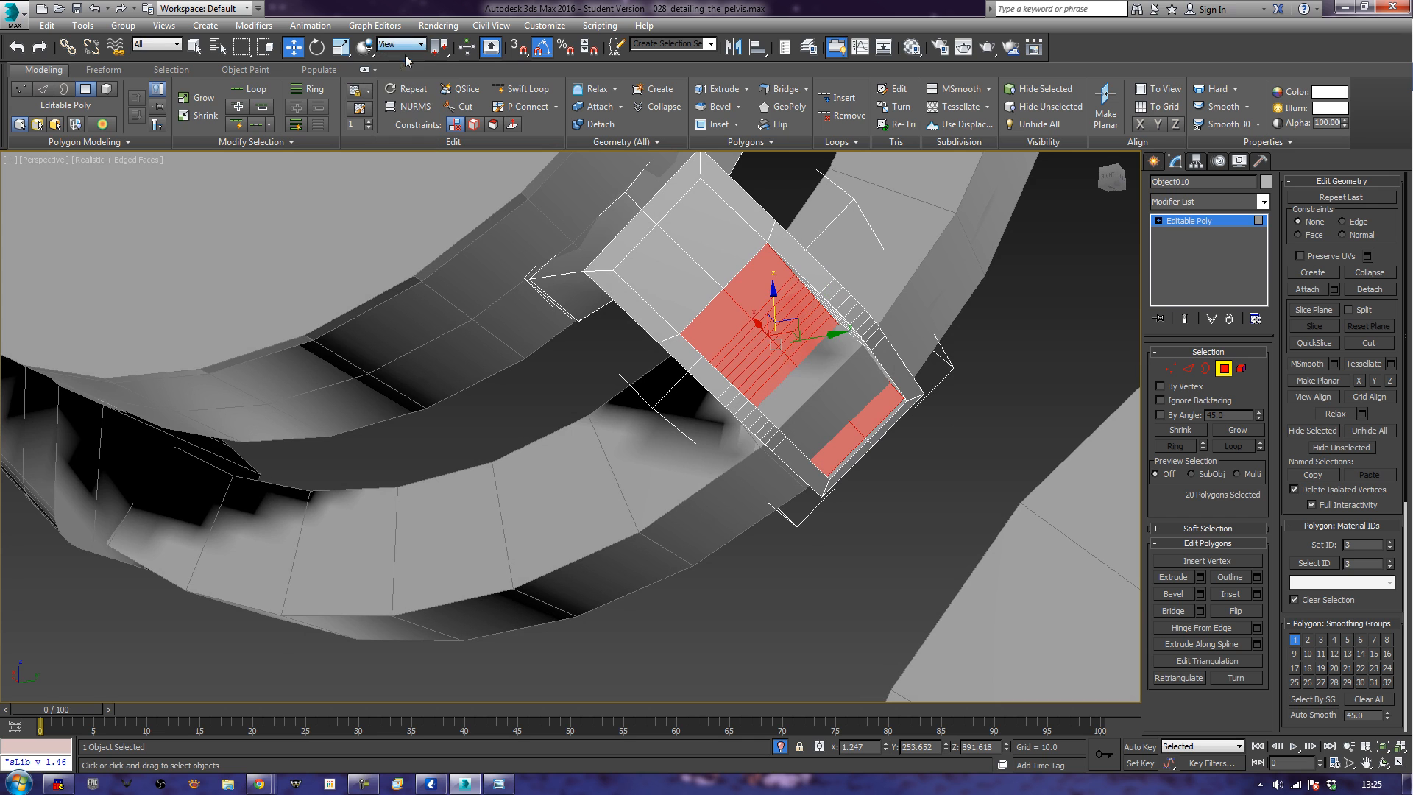
click(341, 47)
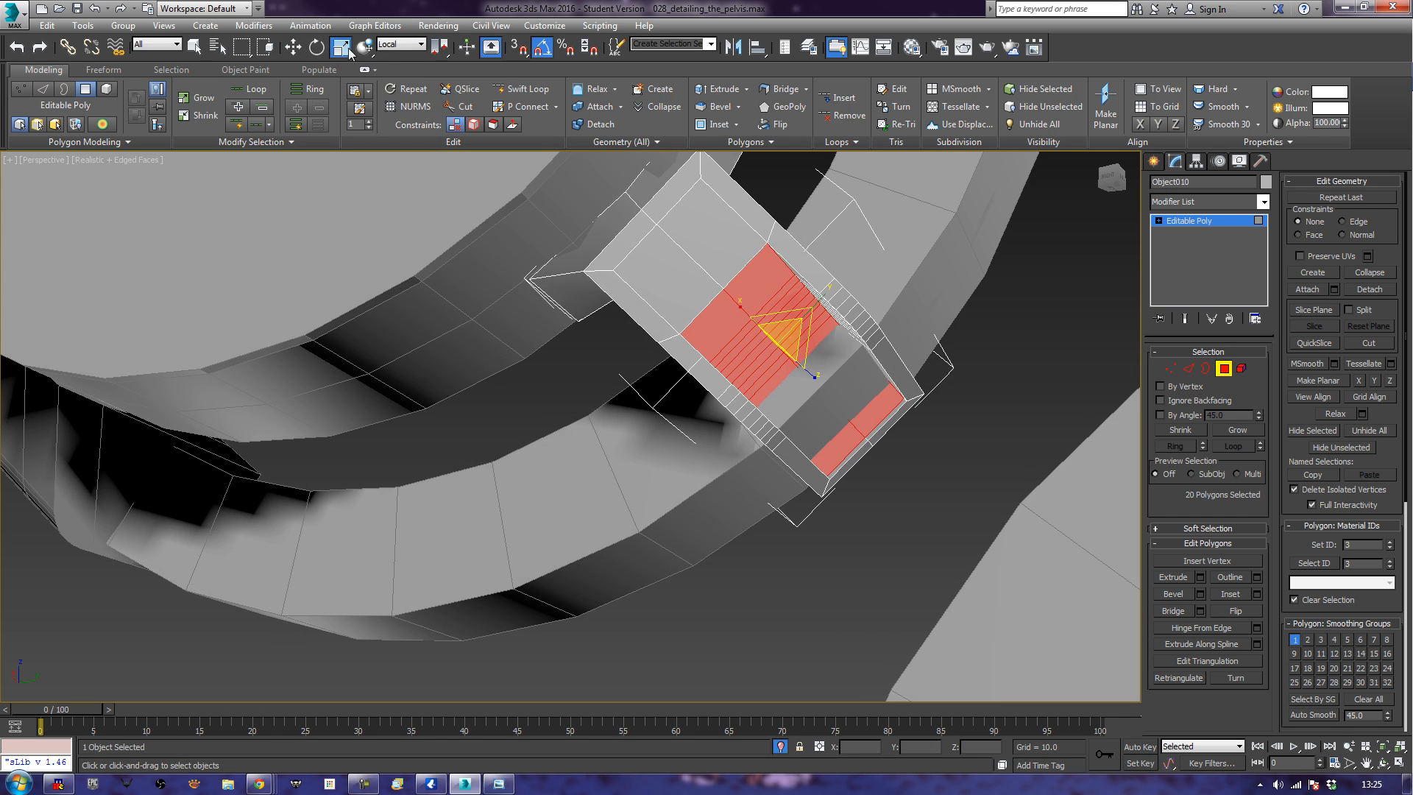
click(389, 47)
click(390, 58)
alt+middle_drag(718, 423, 688, 435)
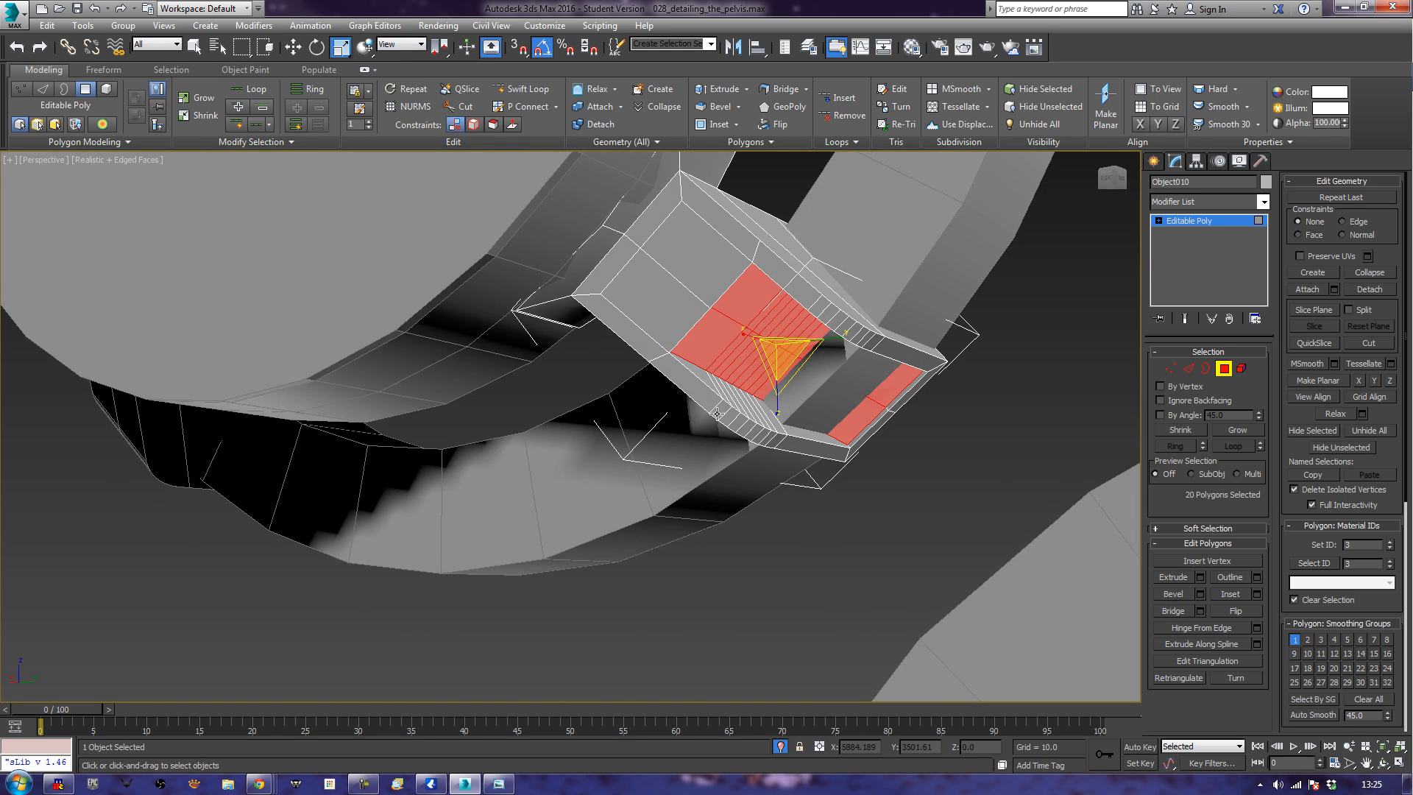
middle_drag(732, 377, 797, 461)
scroll(797, 461, up, 2)
alt+middle_drag(852, 520, 986, 568)
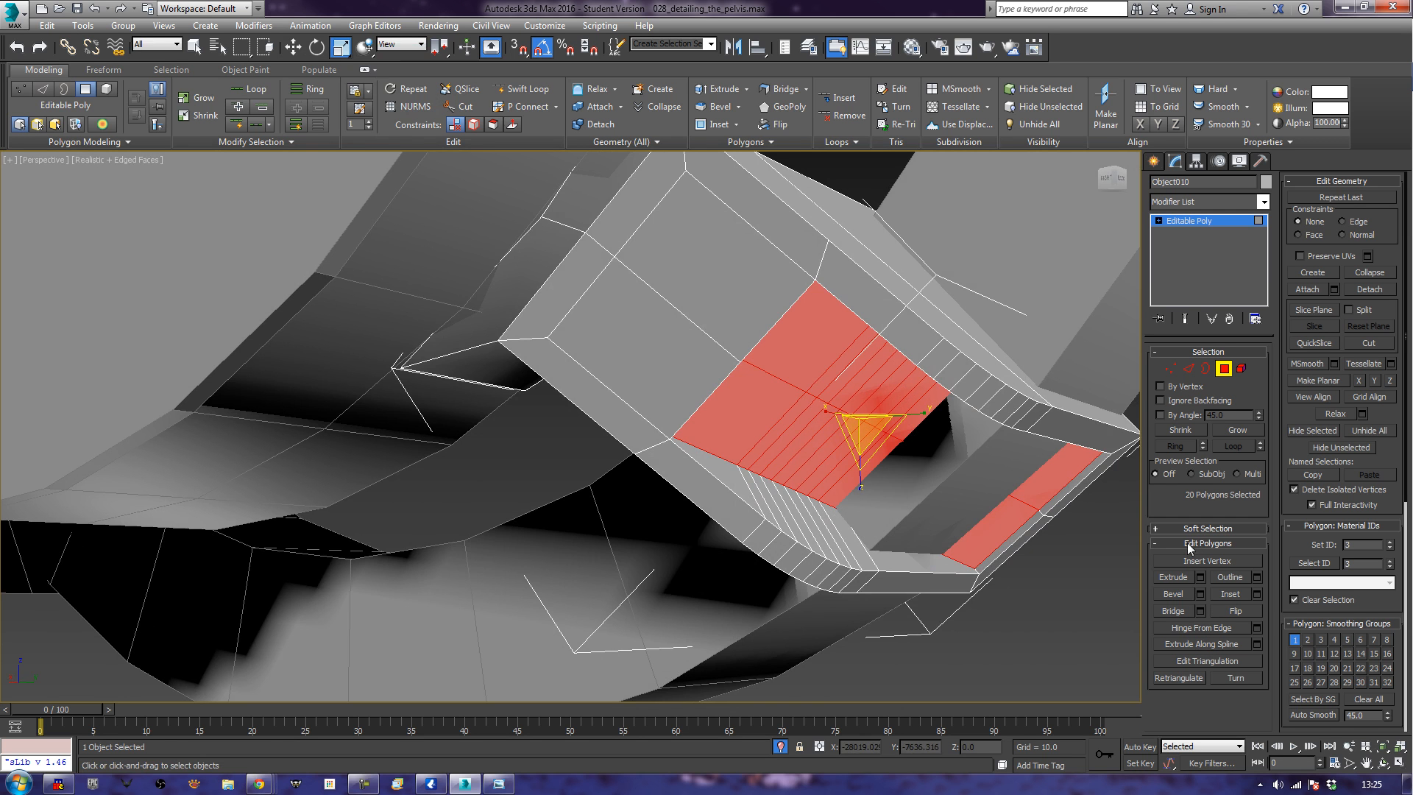
mouse_move(965, 548)
alt+middle_down()
mouse_move(937, 486)
mouse_move(976, 526)
alt+middle_up()
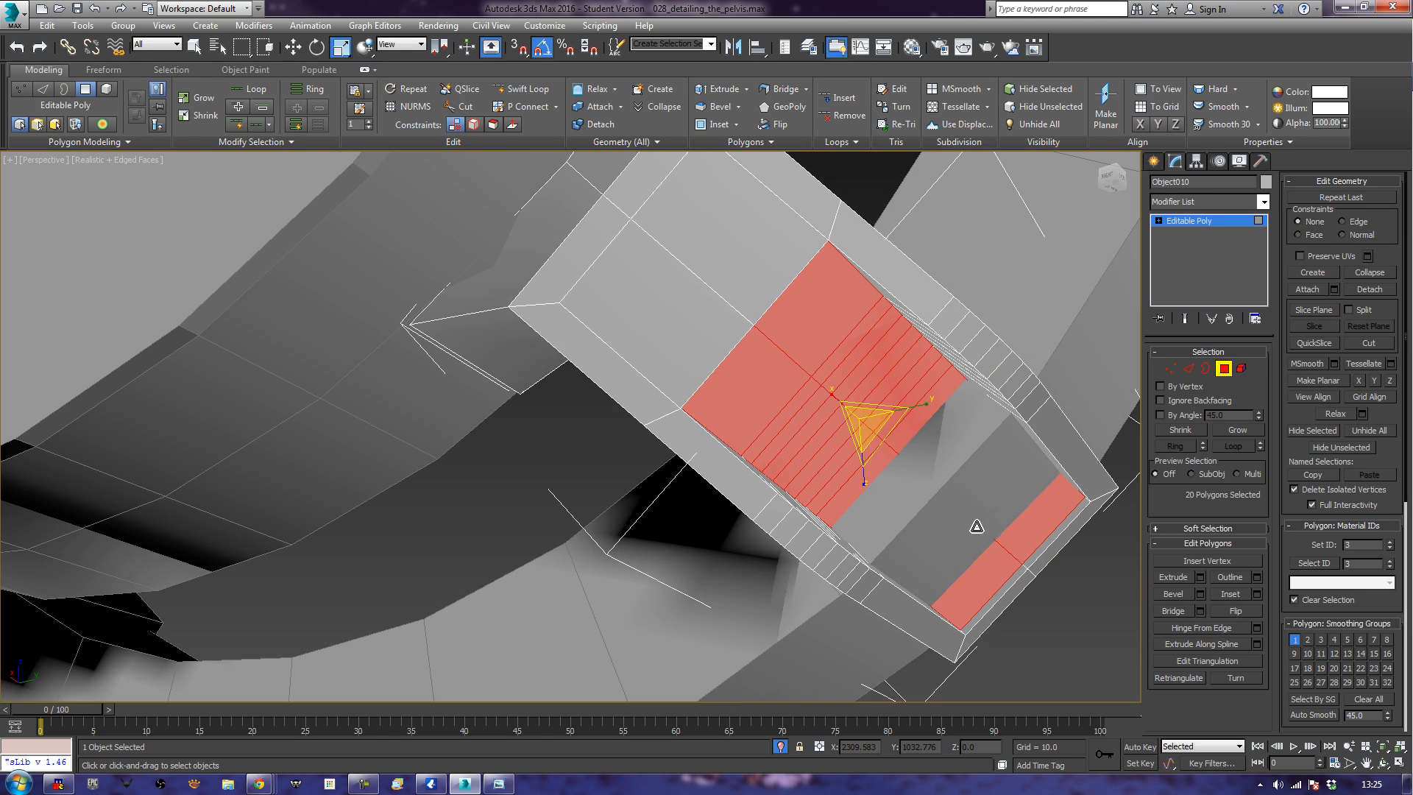
click(1224, 368)
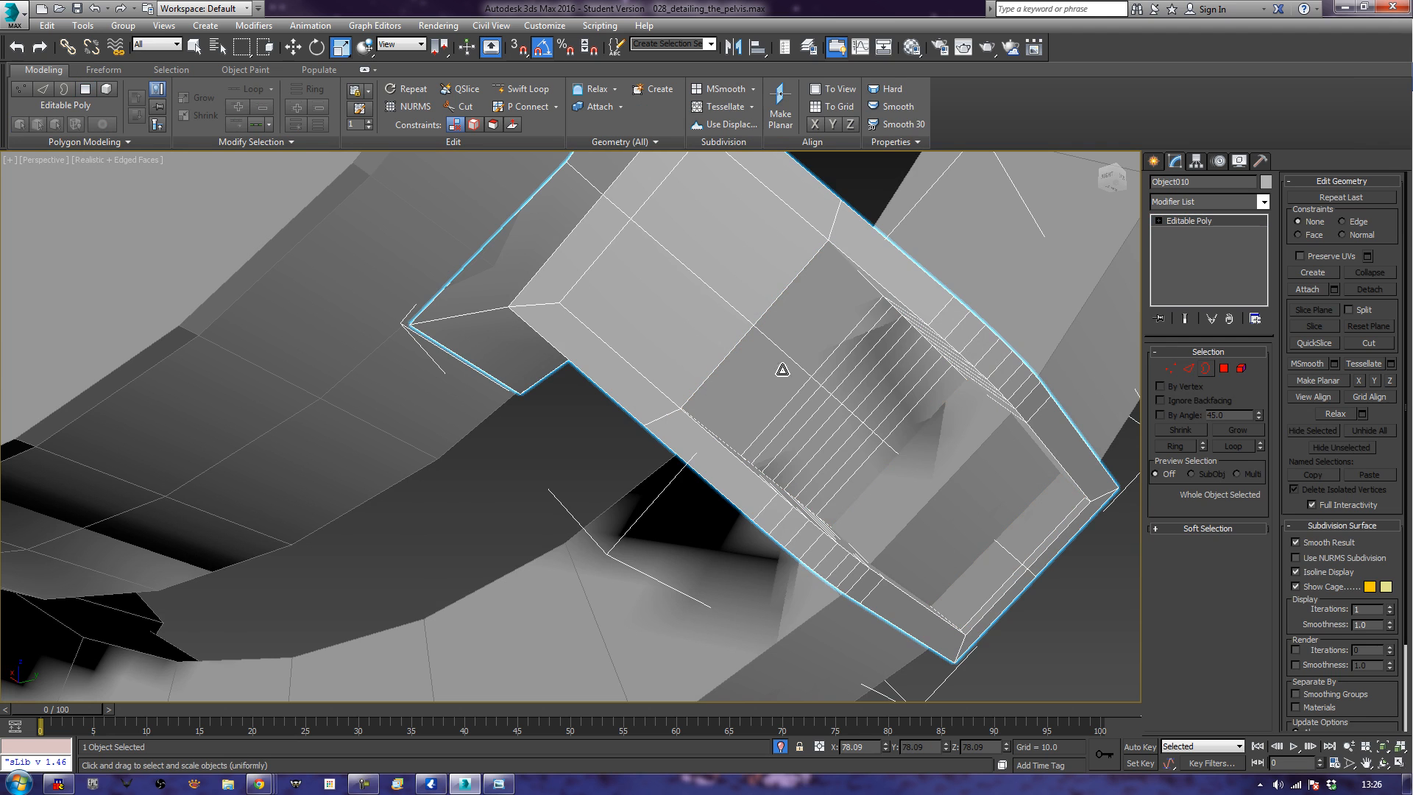
click(1150, 163)
click(1175, 254)
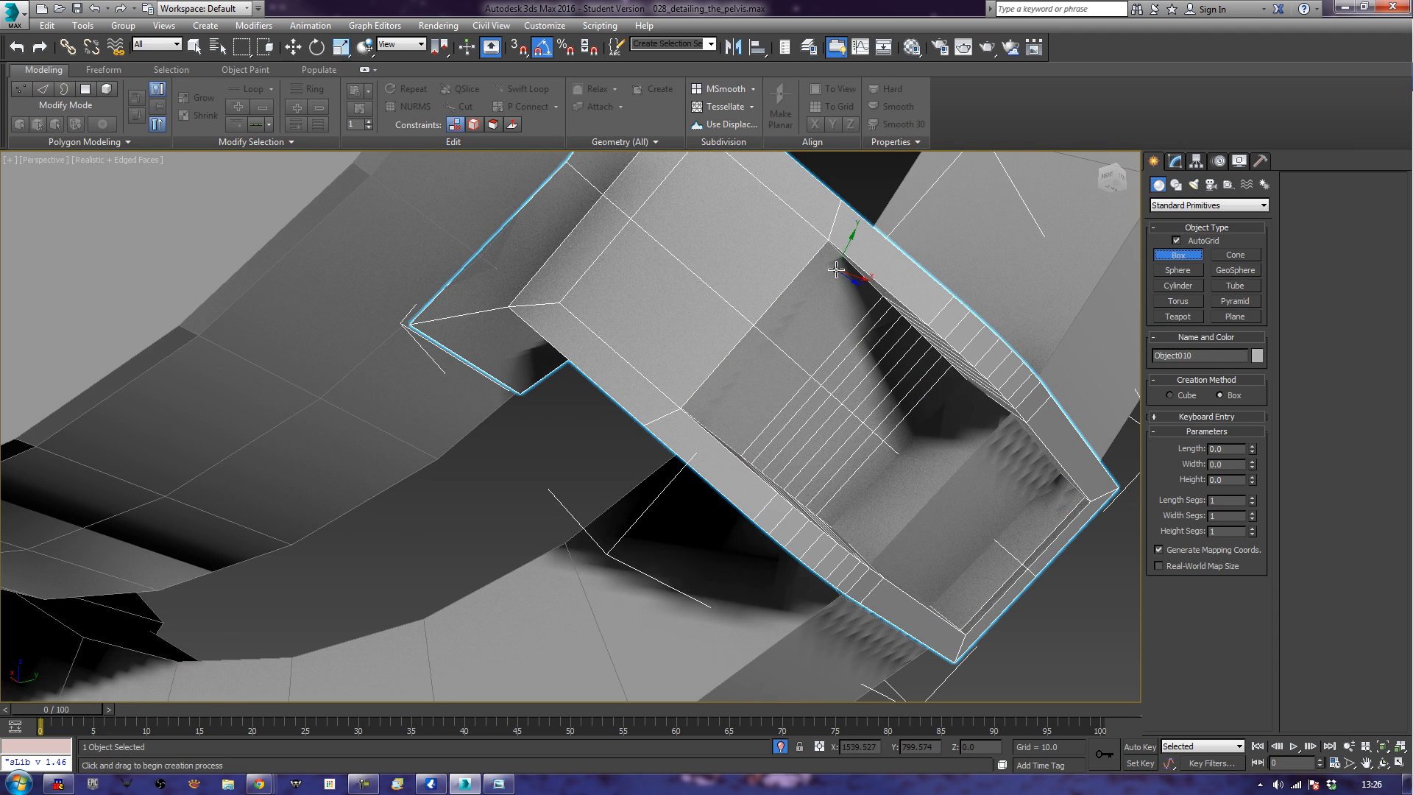
drag(841, 269, 952, 561)
right_click(949, 560)
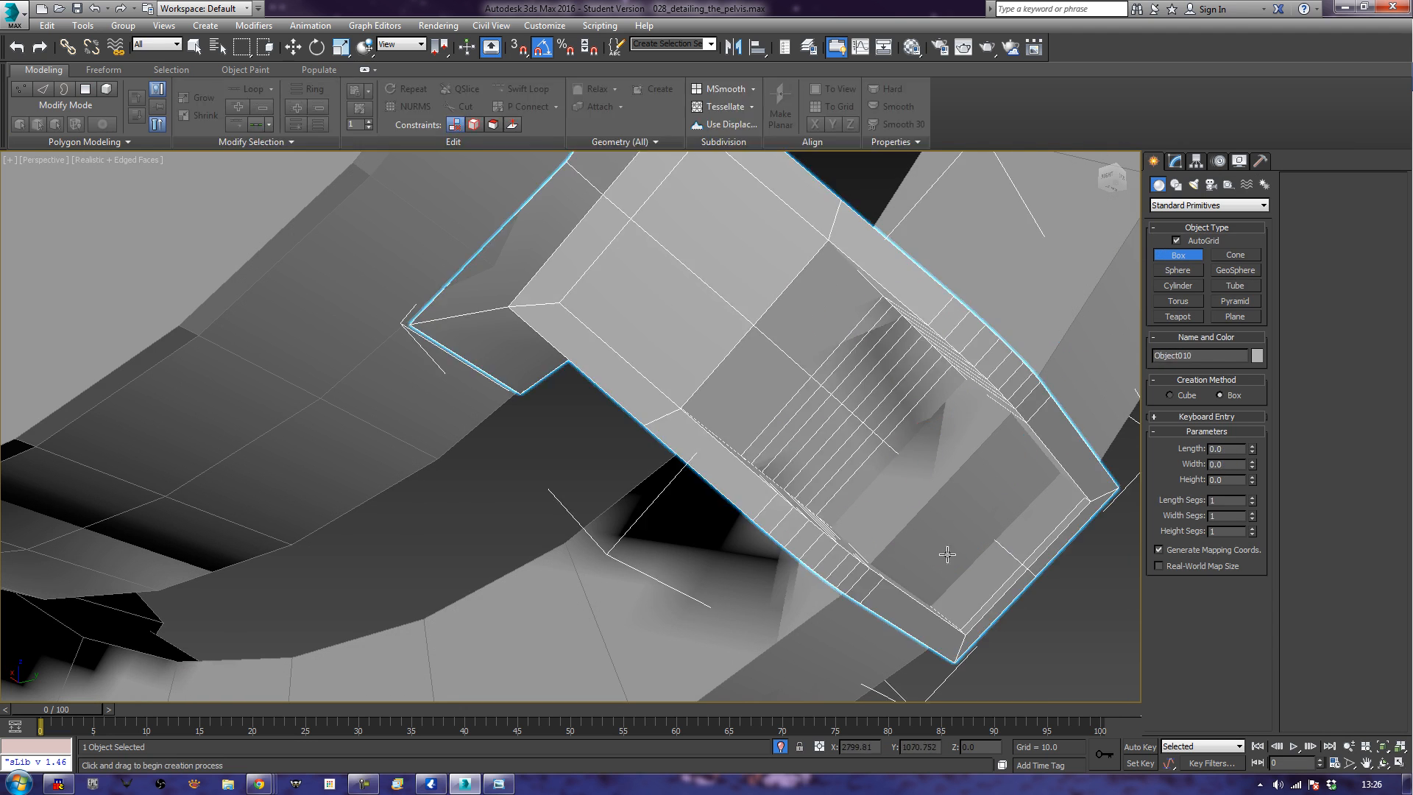
alt+middle_drag(909, 456, 694, 425)
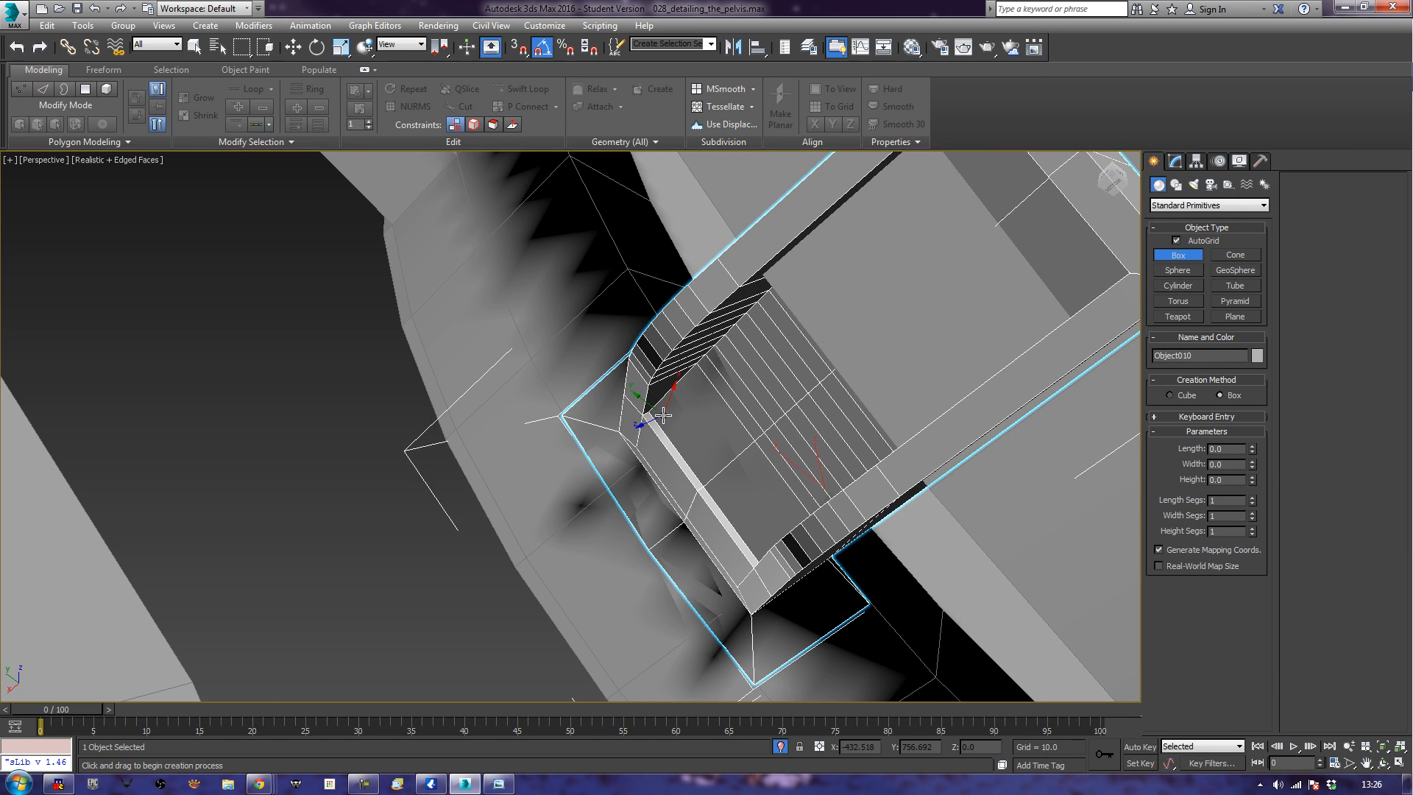
mouse_move(678, 403)
mouse_down()
mouse_move(838, 416)
mouse_move(1063, 329)
mouse_up()
right_click(1063, 329)
alt+middle_drag(884, 404, 821, 424)
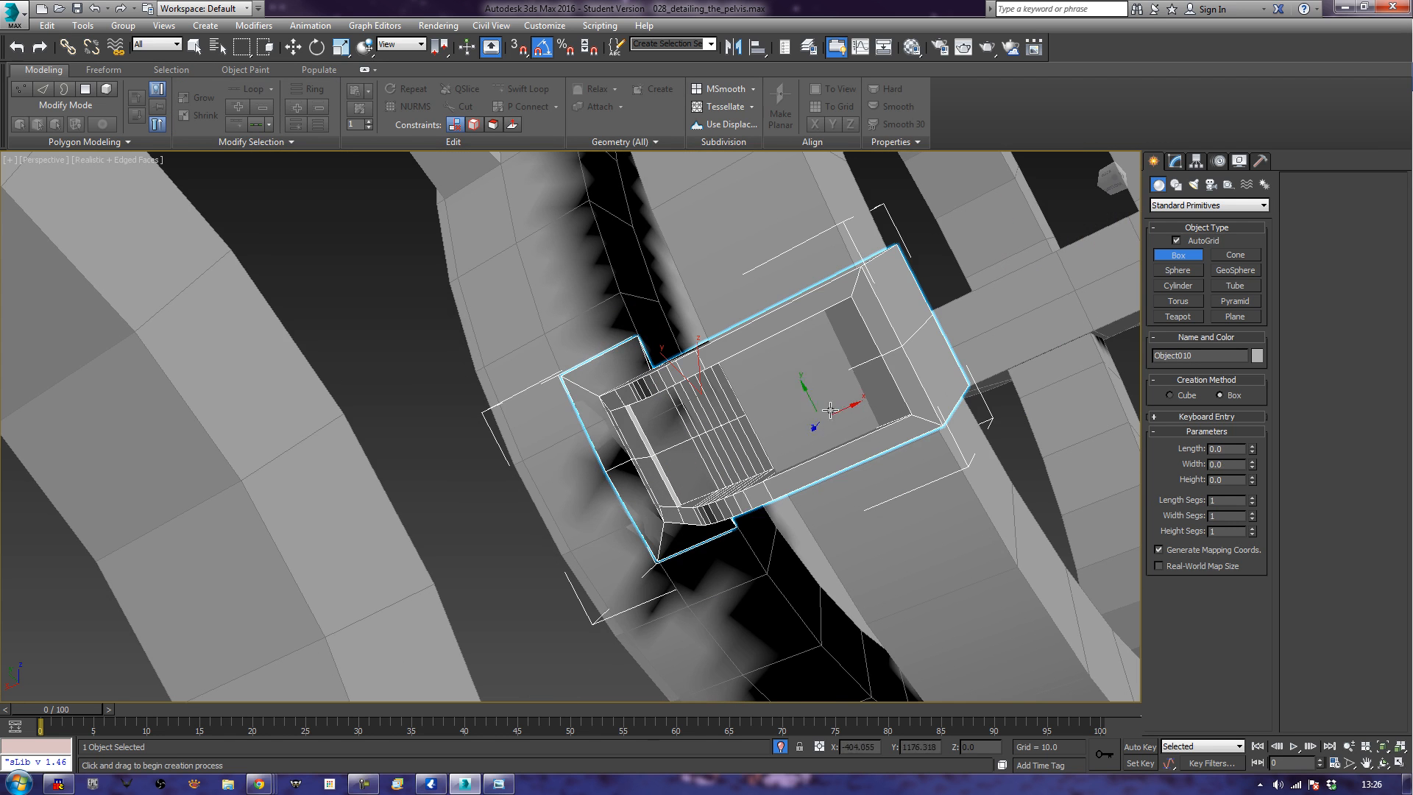
Select the four polygons at the two ends of the bracket's recess floor and detach them as a cloned object.
key(r)
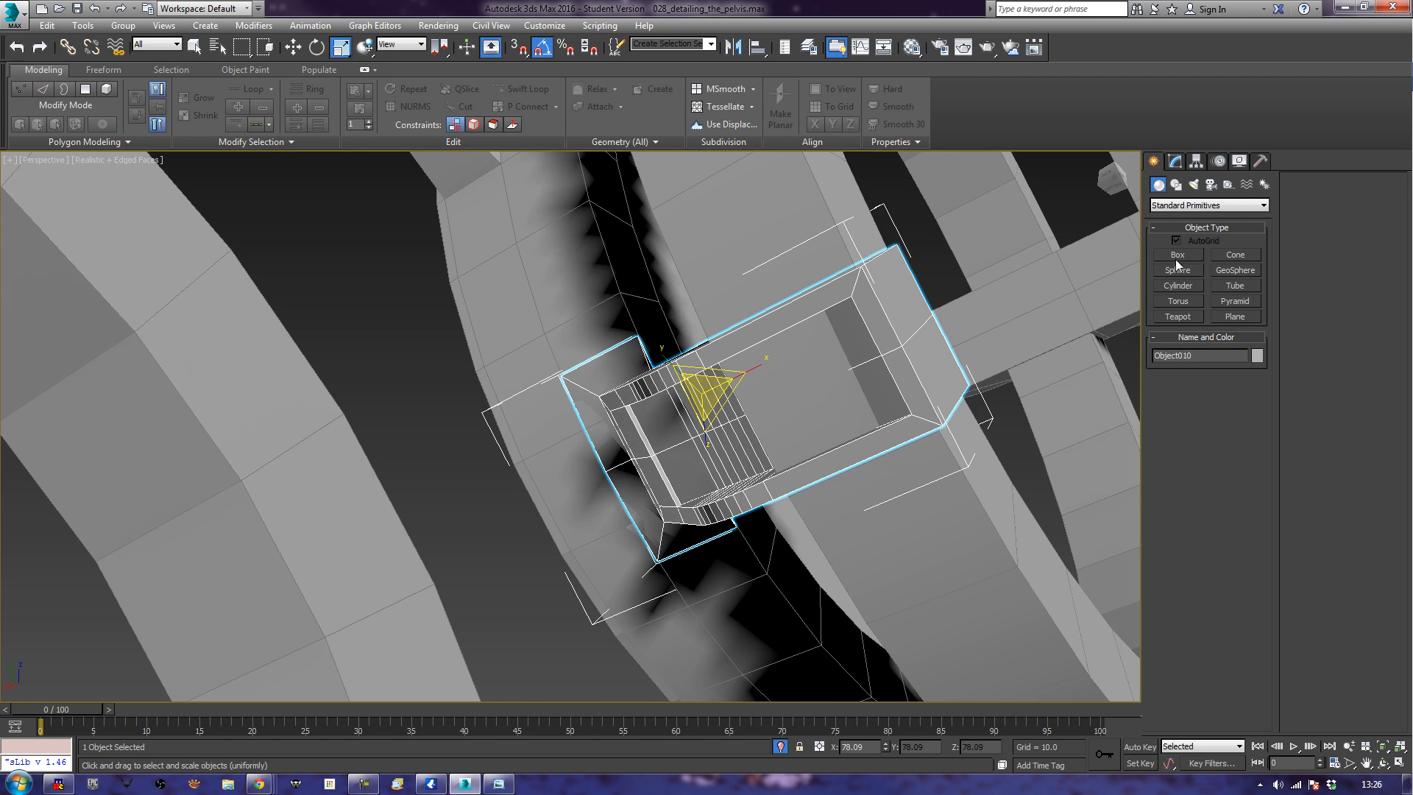
click(1175, 164)
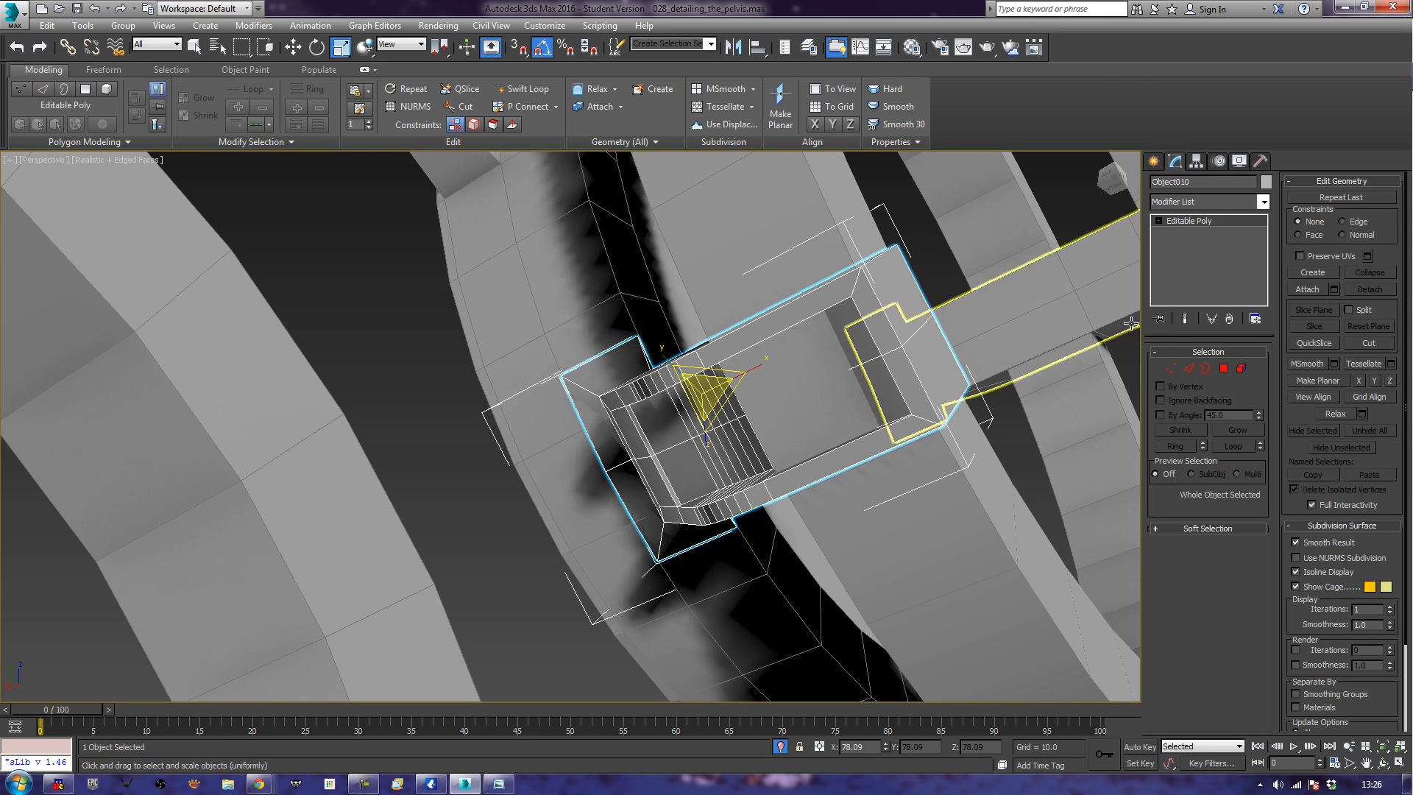
key(4)
click(857, 338)
ctrl+click(684, 423)
ctrl+click(690, 466)
ctrl+click(884, 377)
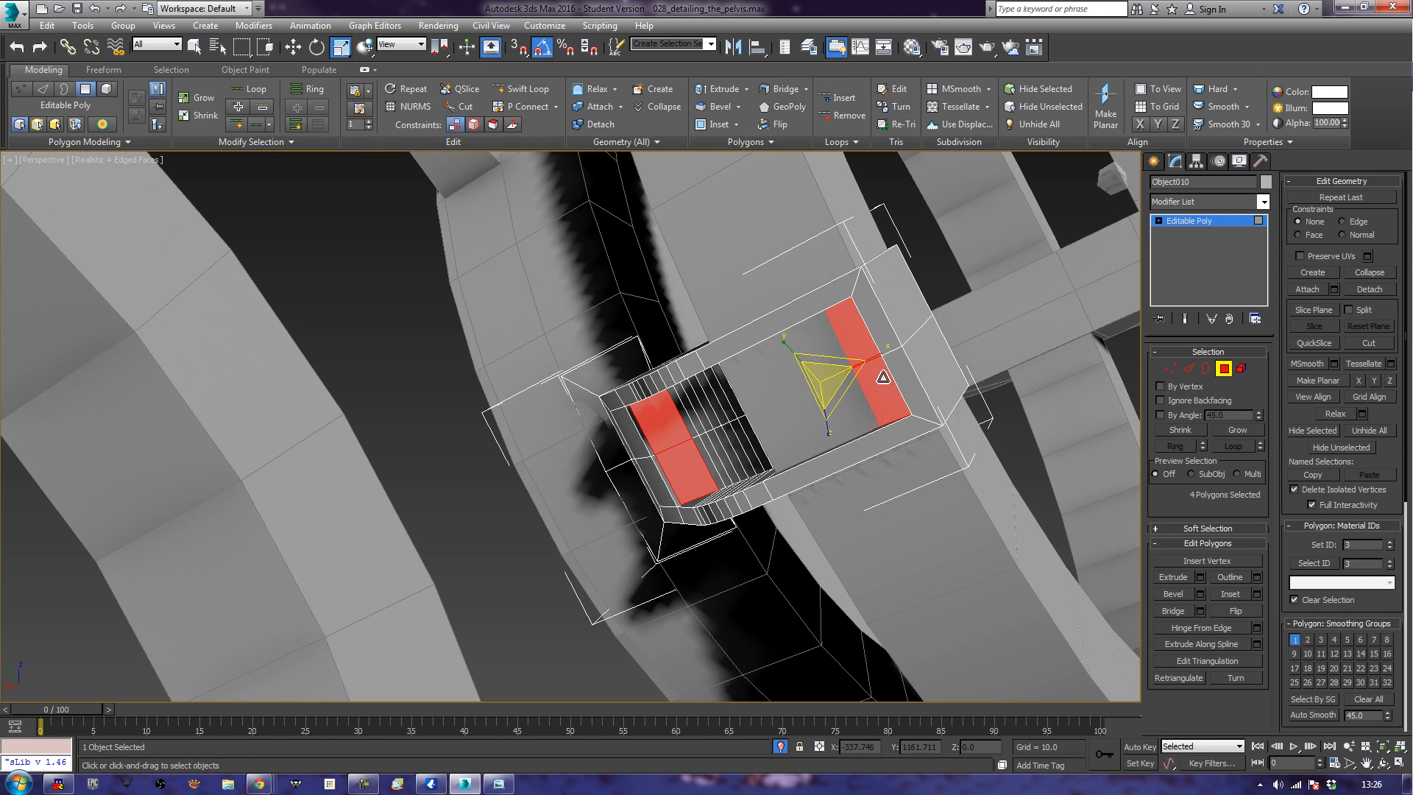
alt+middle_drag(943, 402, 1106, 458)
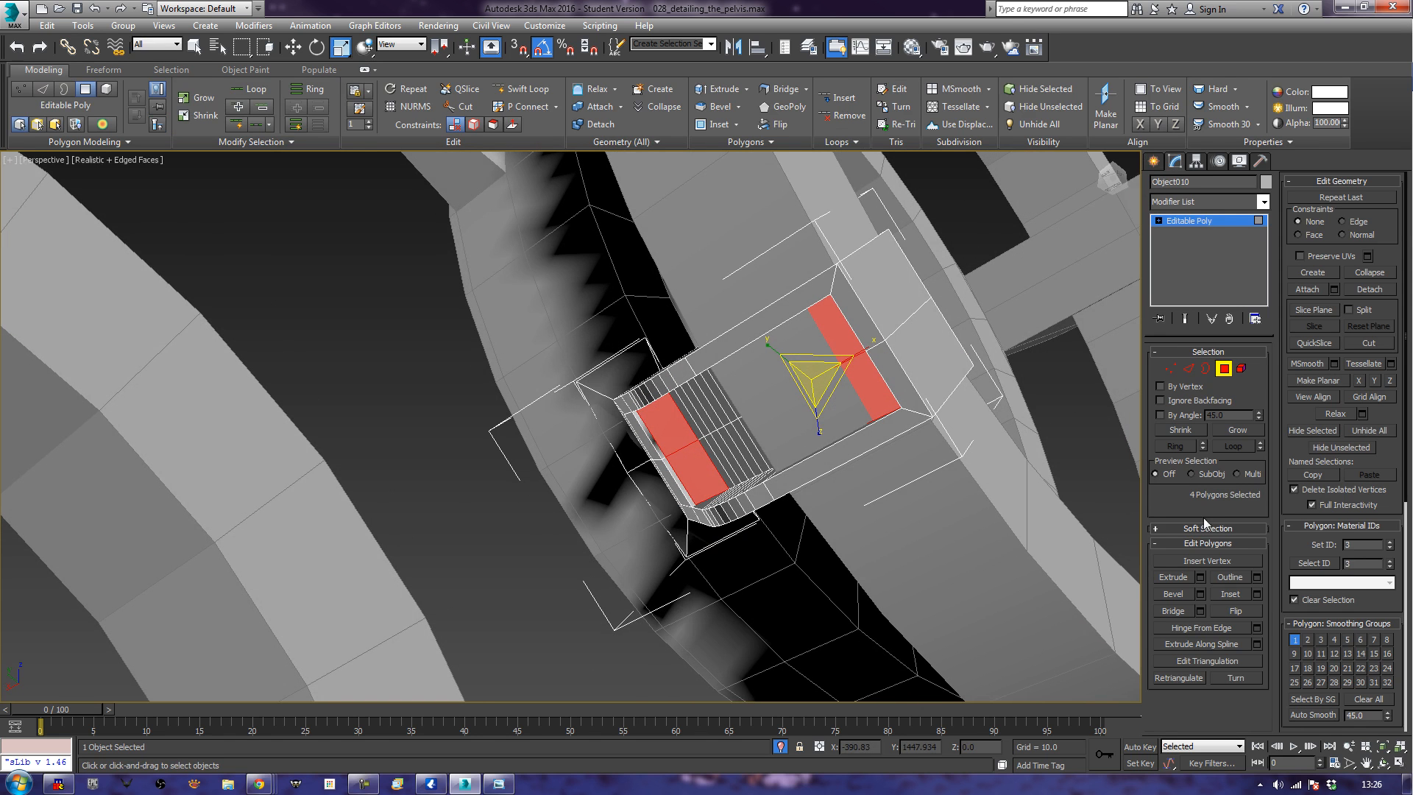
click(1367, 293)
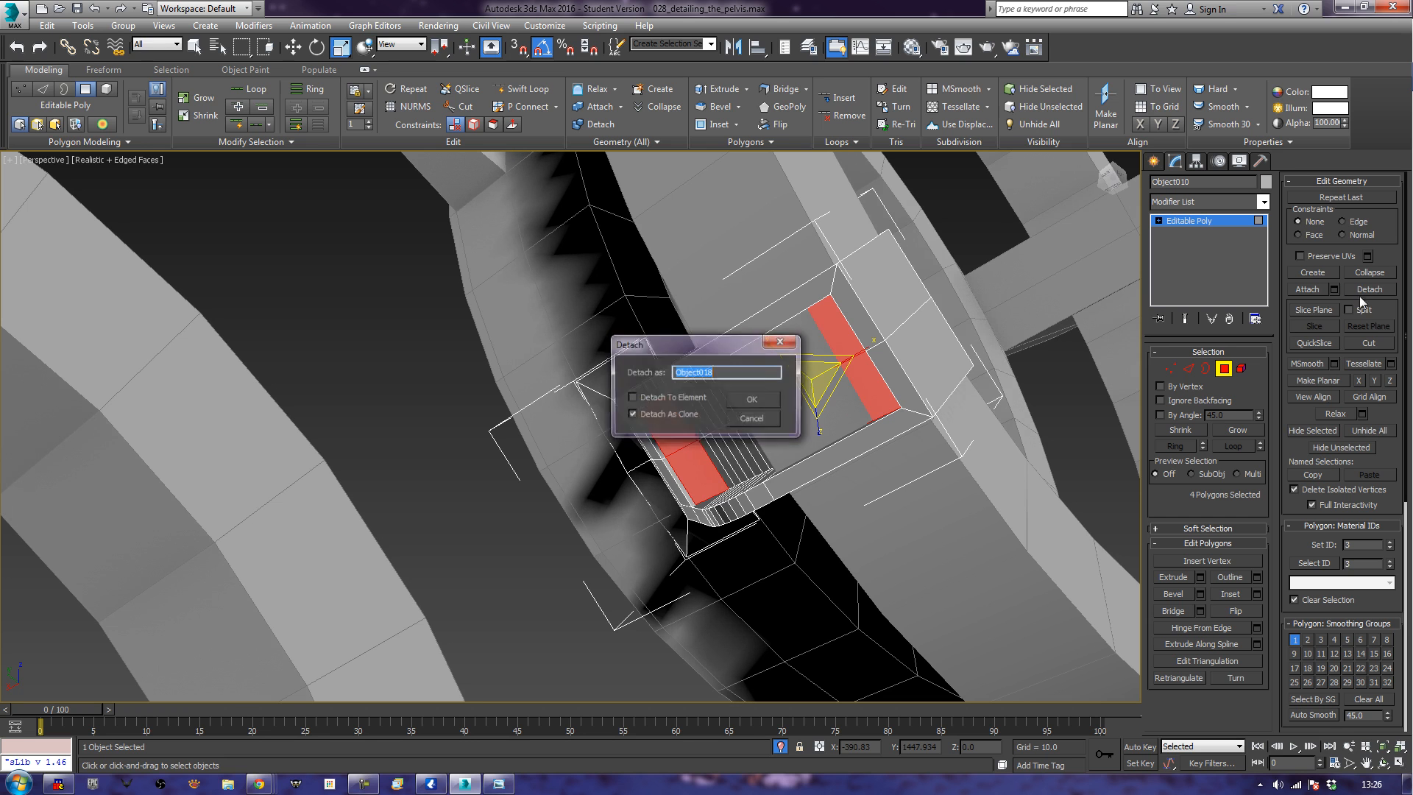
click(744, 401)
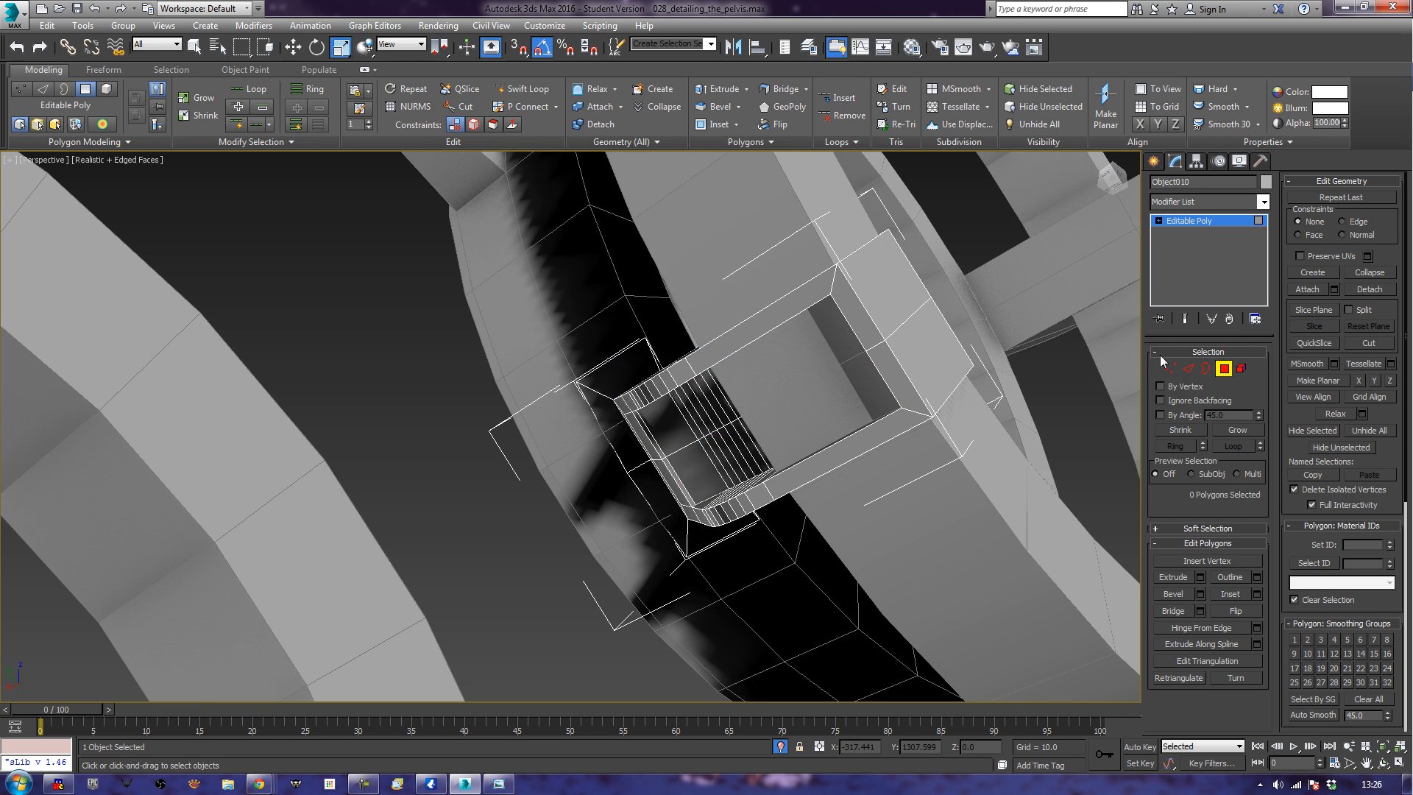
Leave polygon editing, select the detached clone and display the viewport in wireframe.
click(1223, 368)
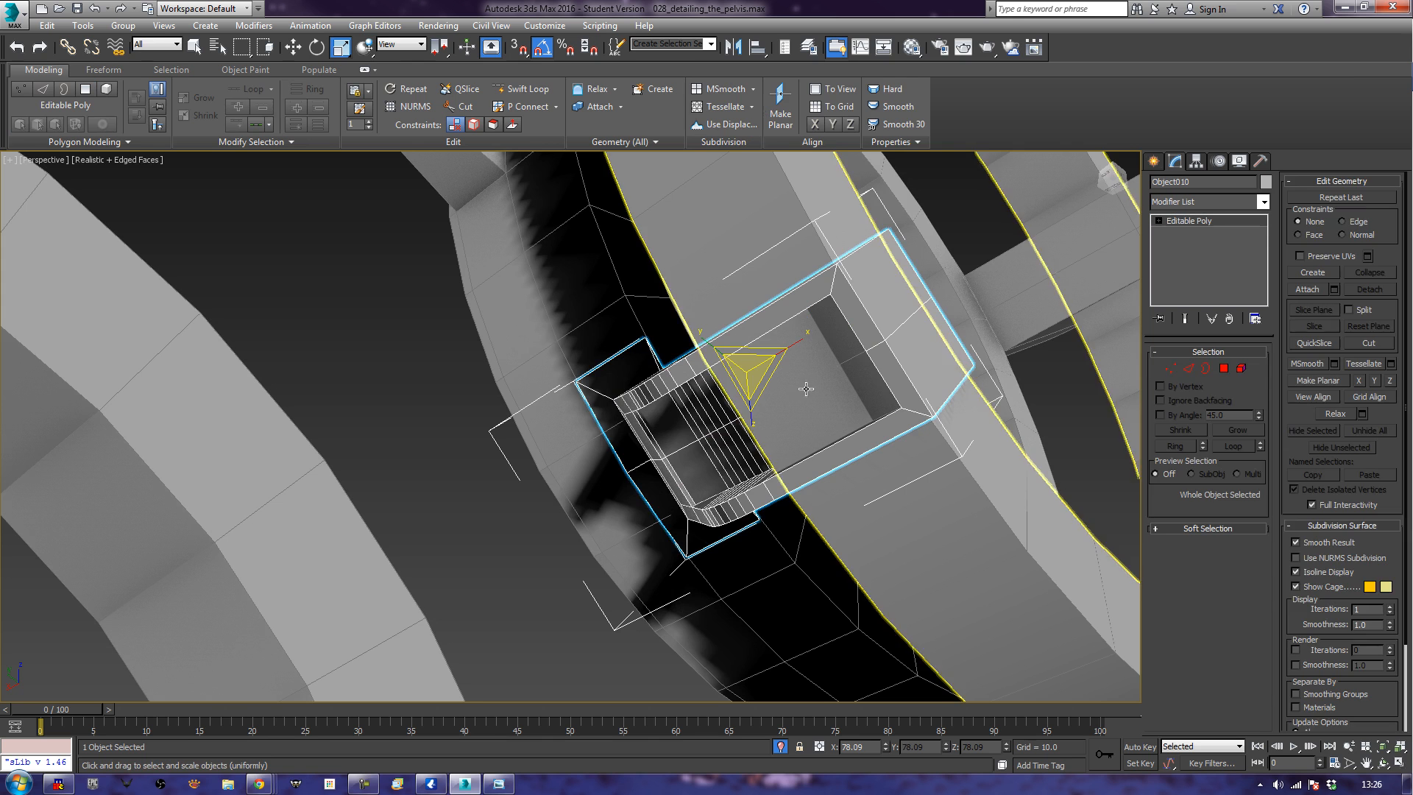
click(858, 359)
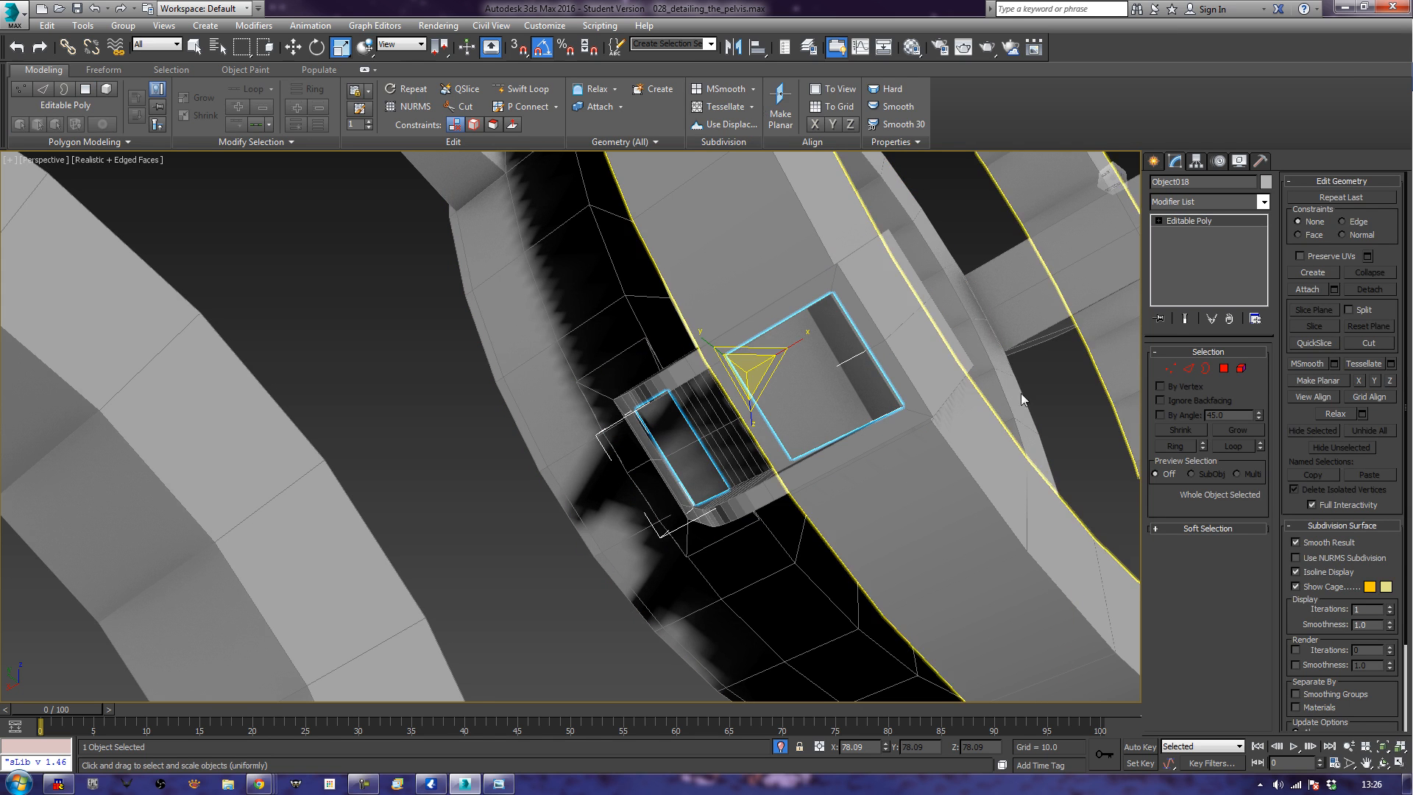
scroll(825, 372, up, 3)
key(F3)
scroll(833, 371, up, 3)
scroll(832, 372, up, 1)
middle_drag(917, 344, 816, 365)
scroll(846, 304, down, 1)
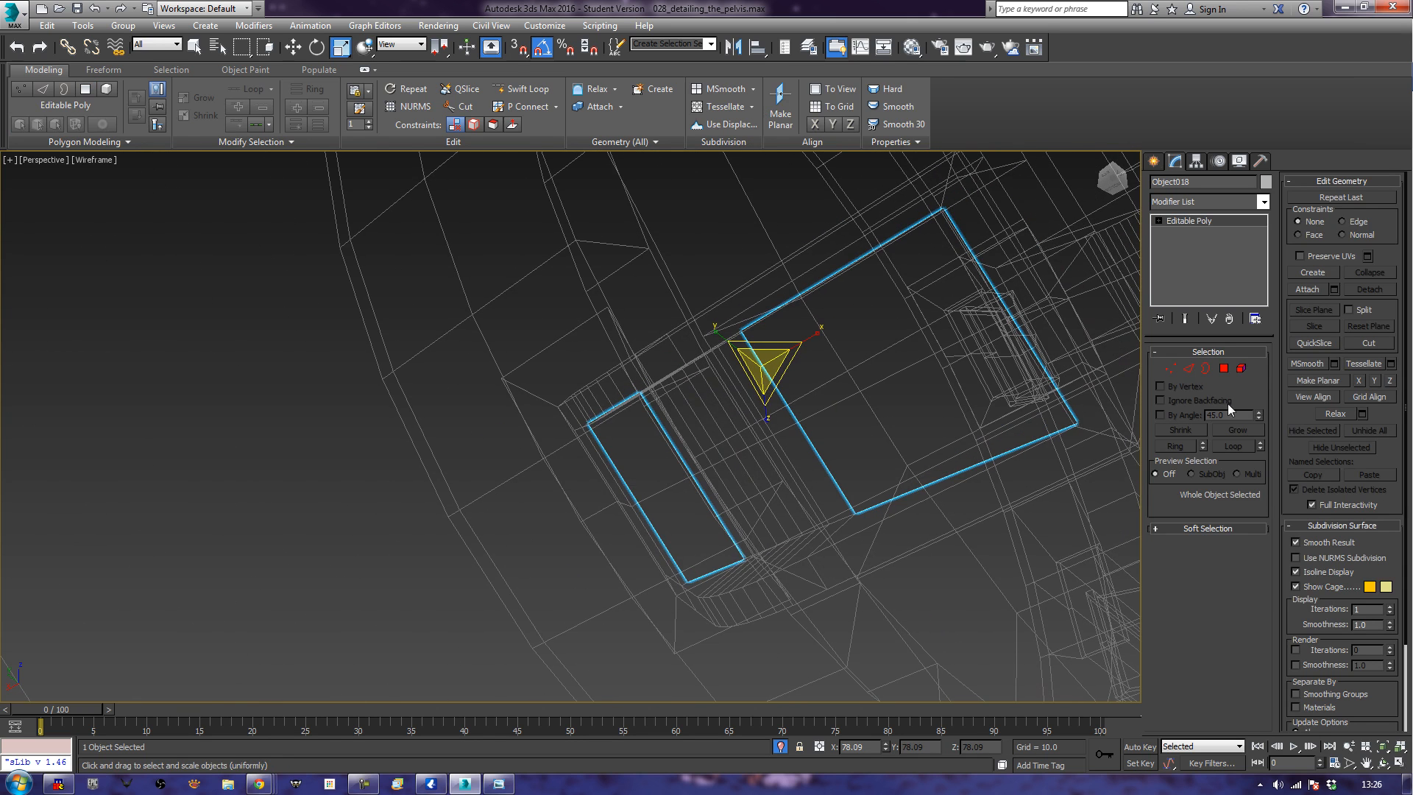
Isolate the detached clone and display it shaded with edged faces.
click(1166, 370)
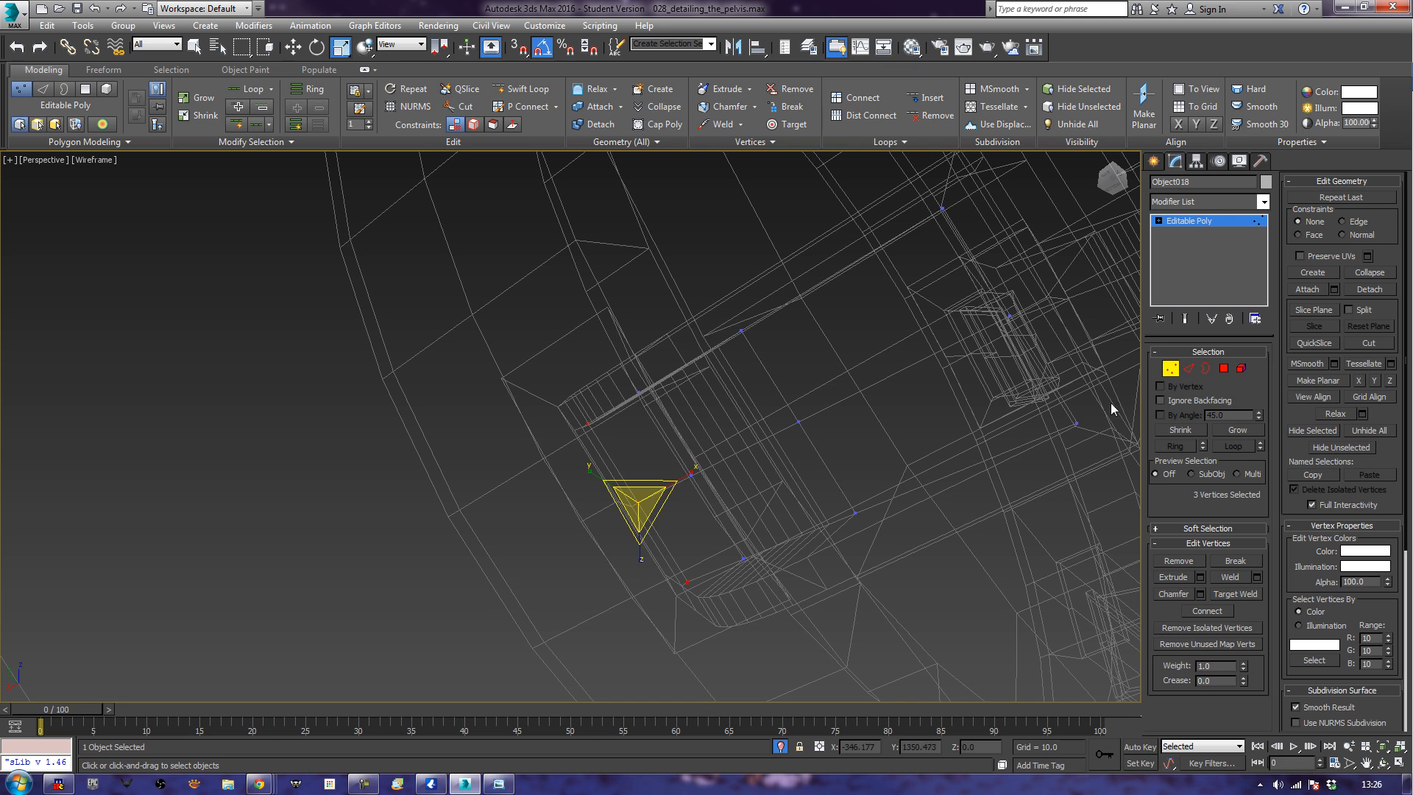
click(1165, 377)
right_click(953, 407)
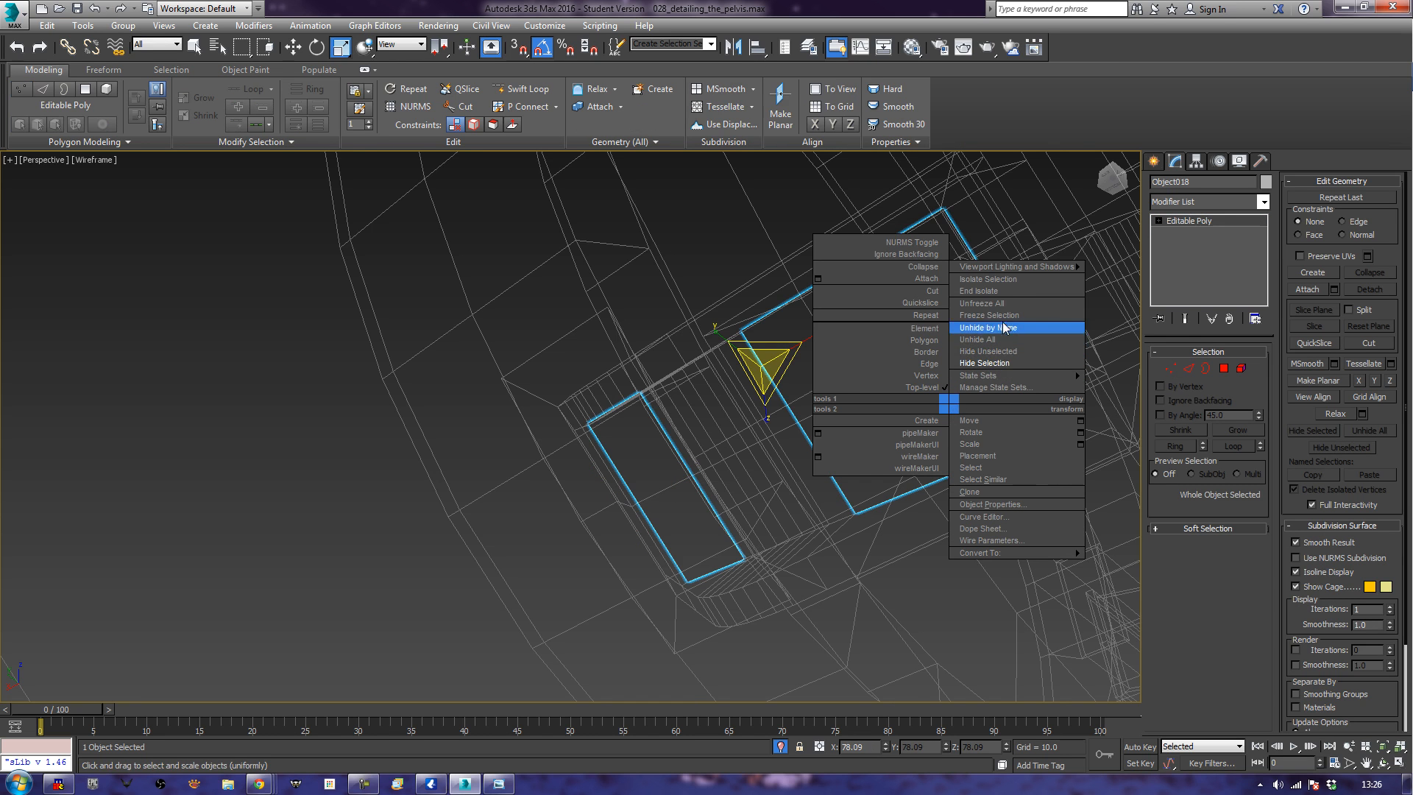
click(1005, 279)
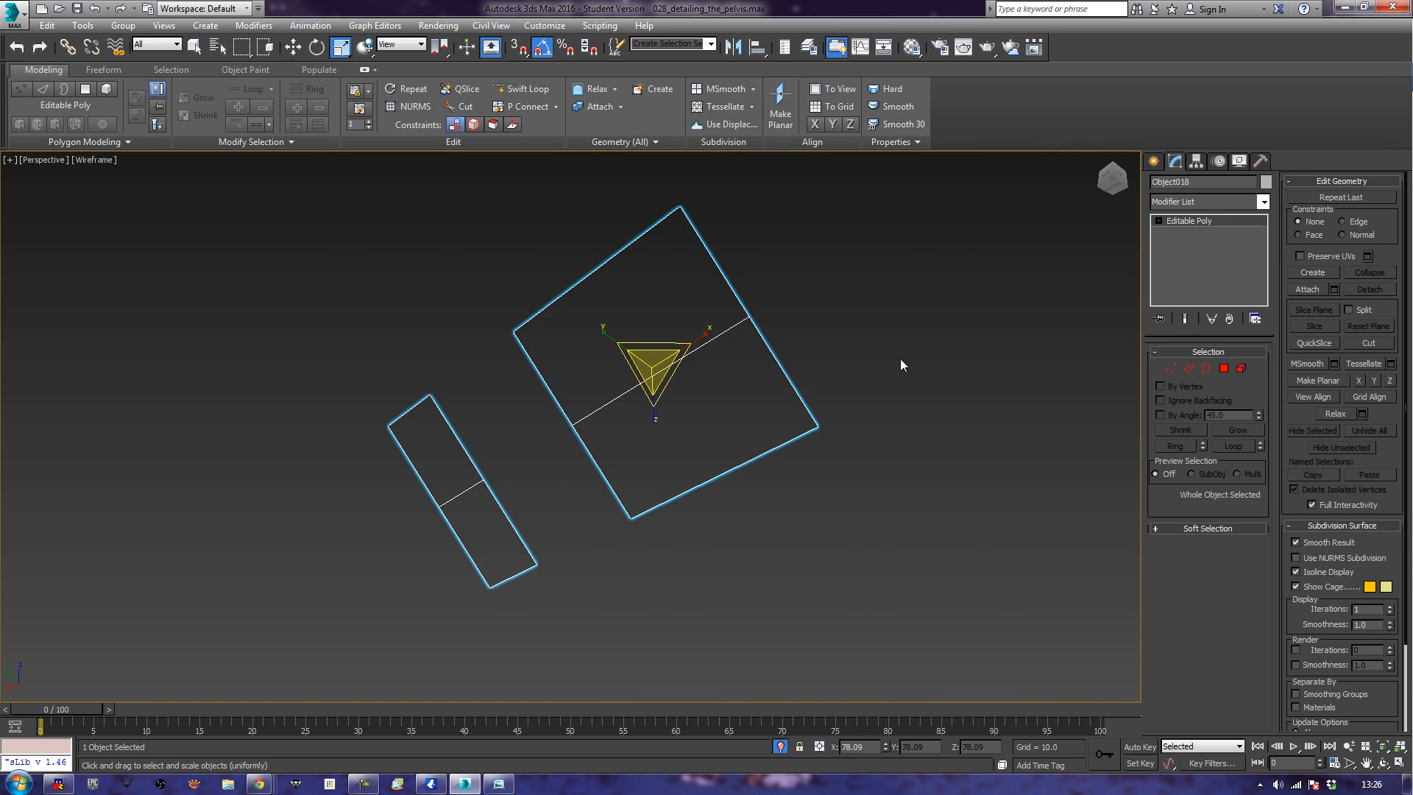
middle_drag(922, 430, 992, 469)
key(F3)
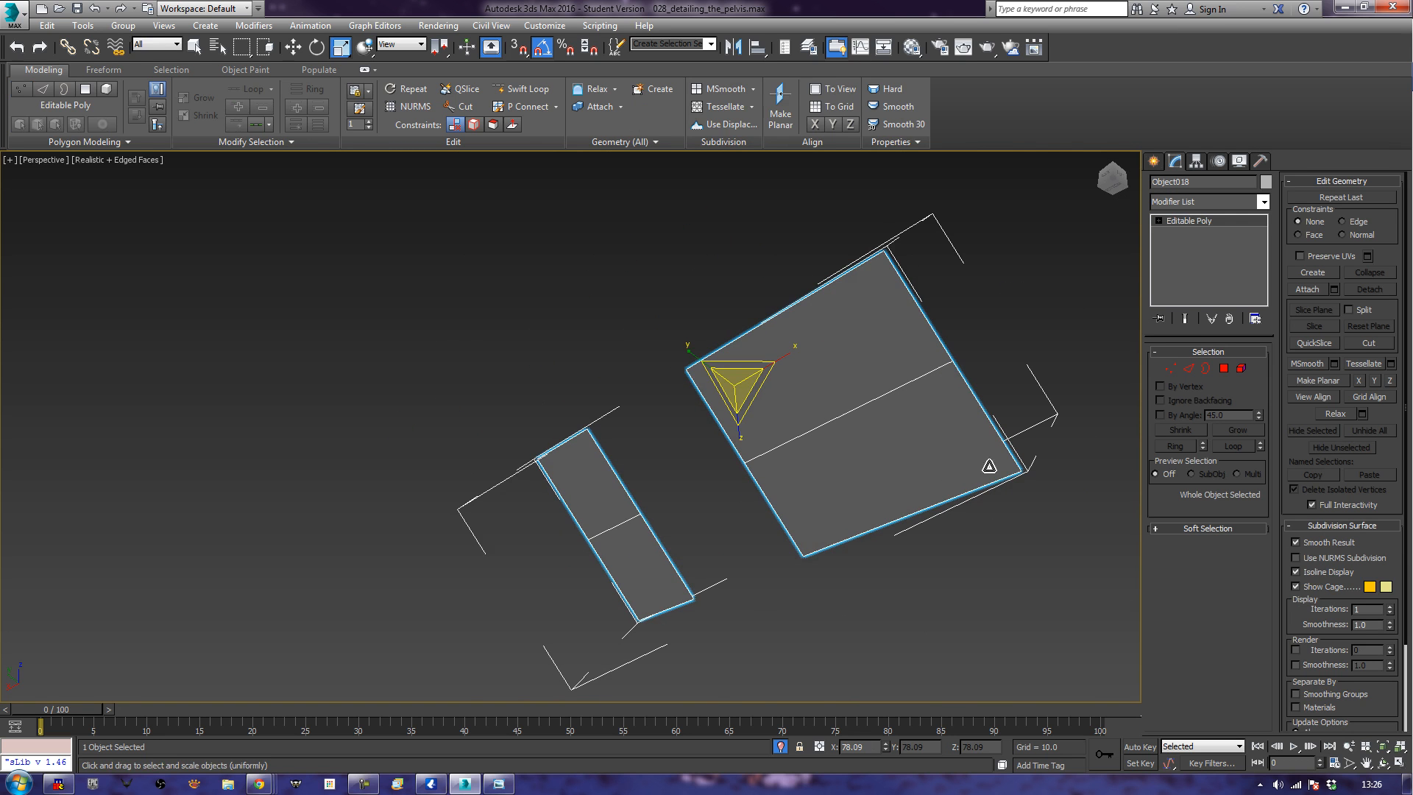
Target-weld the narrow strip's three inner vertices to the larger piece's facing vertices, closing the gap, and leave vertex editing.
click(1178, 368)
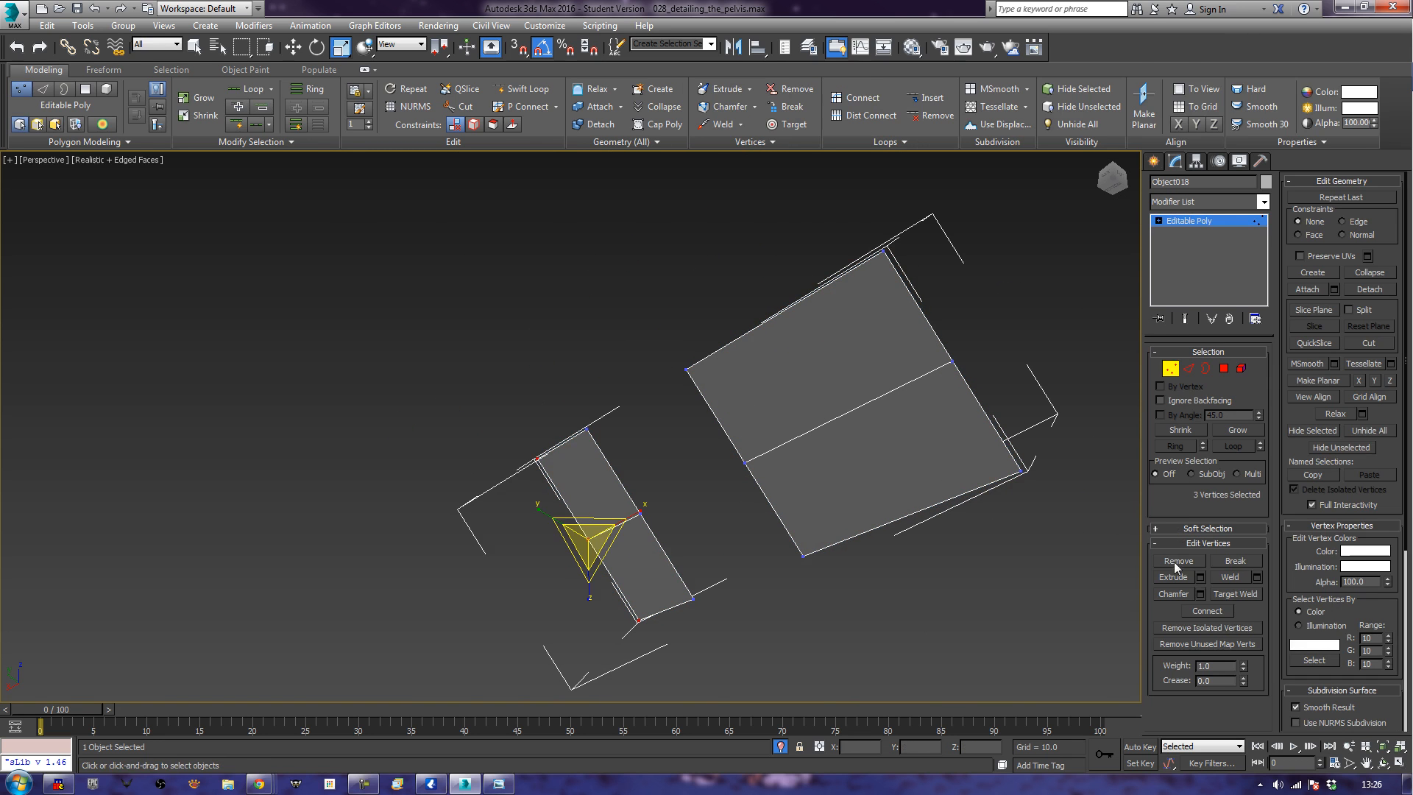
click(1236, 594)
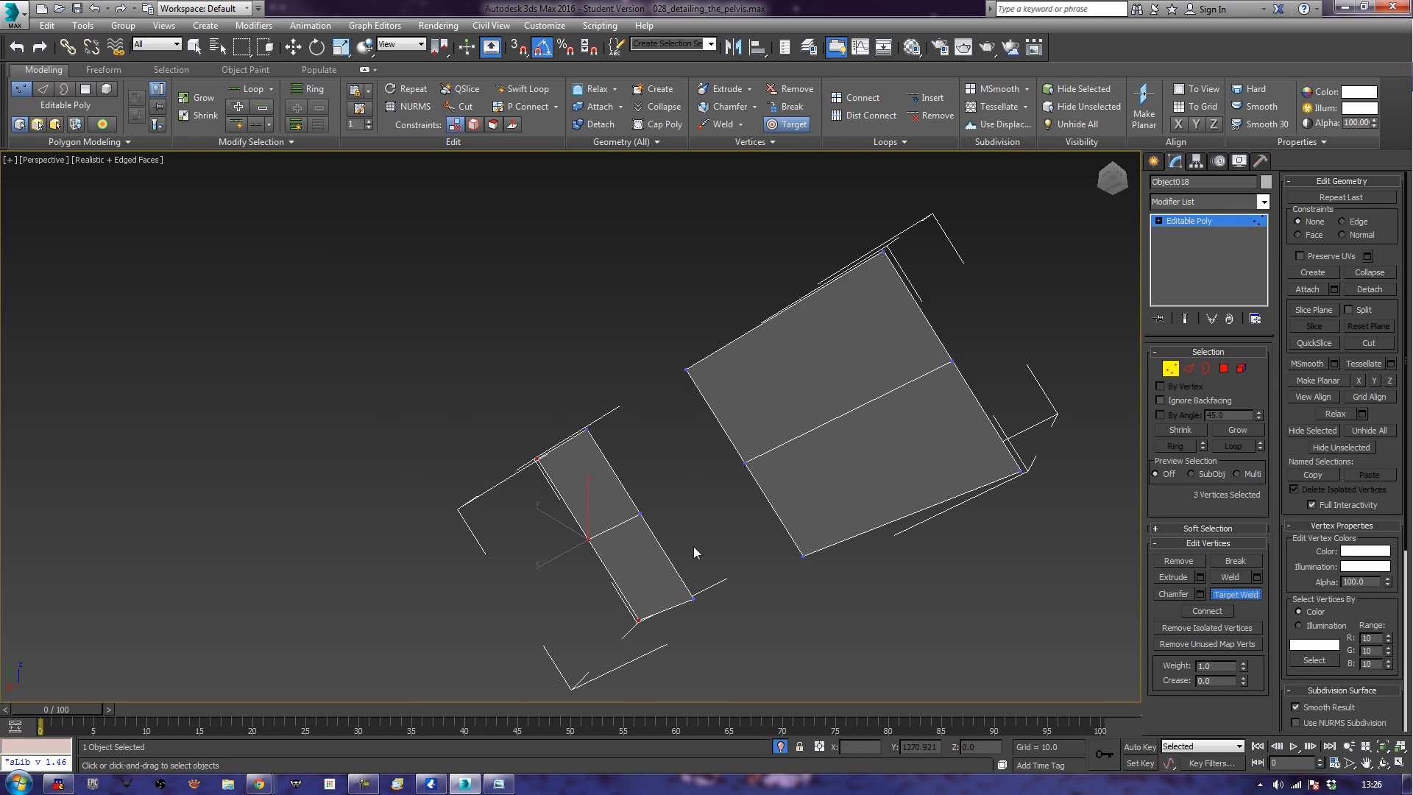
click(639, 516)
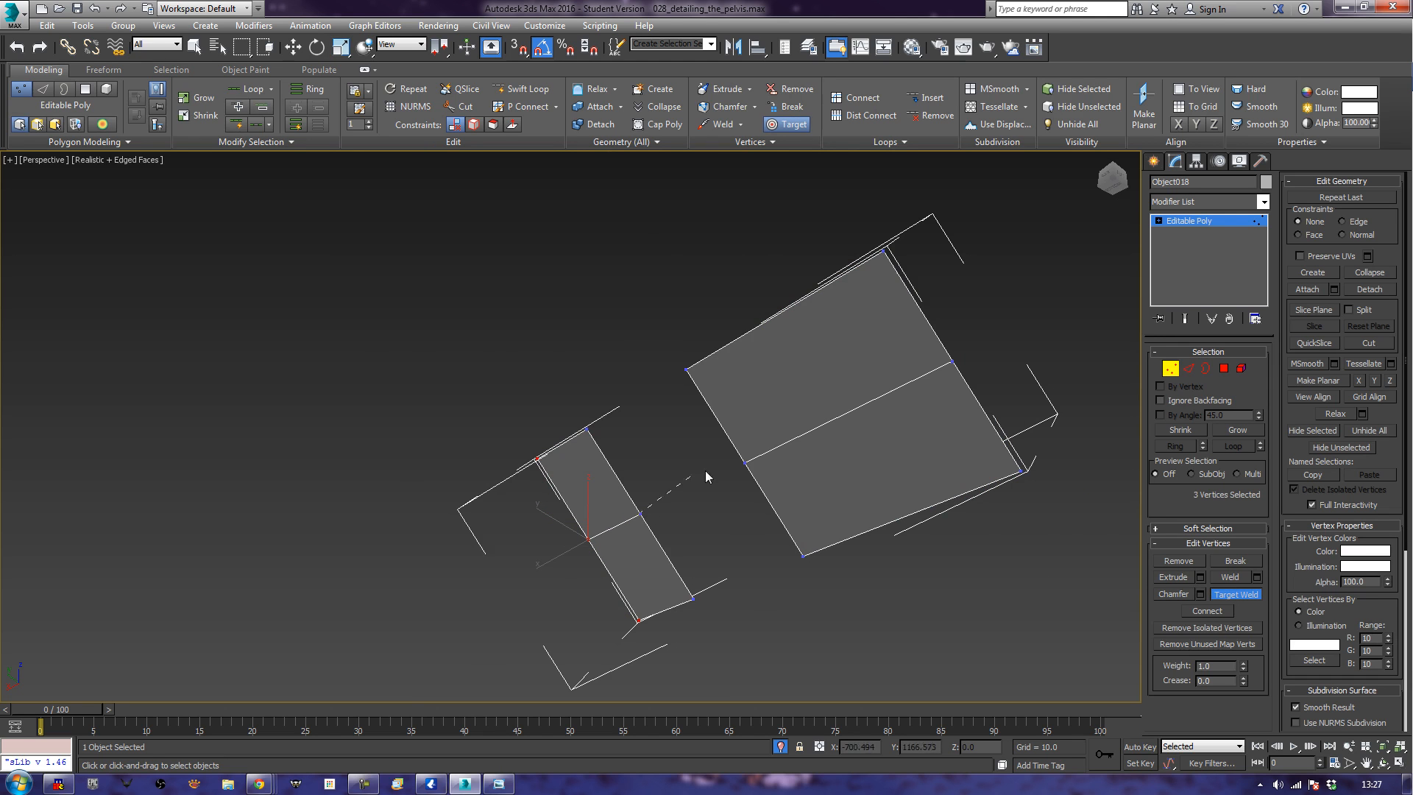
click(745, 464)
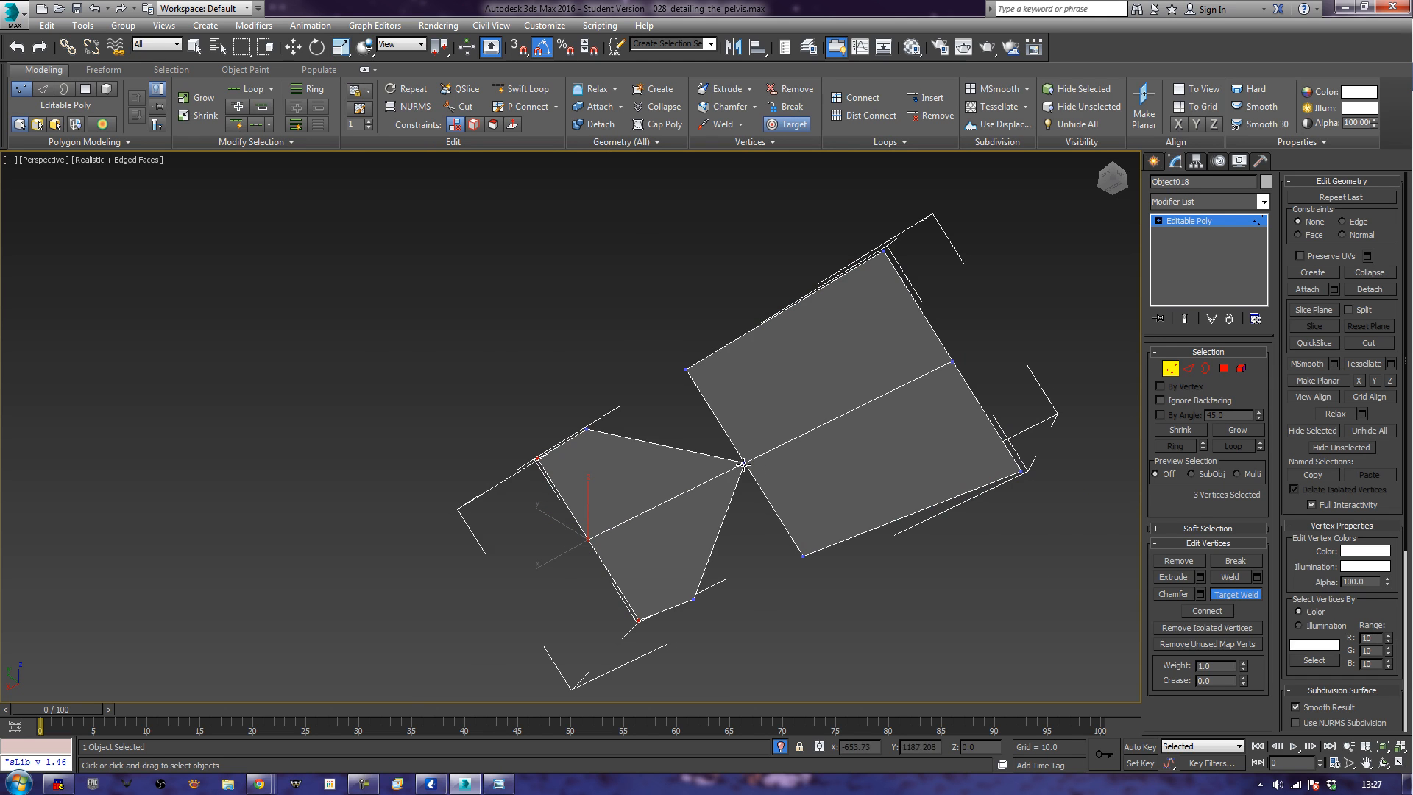
click(685, 373)
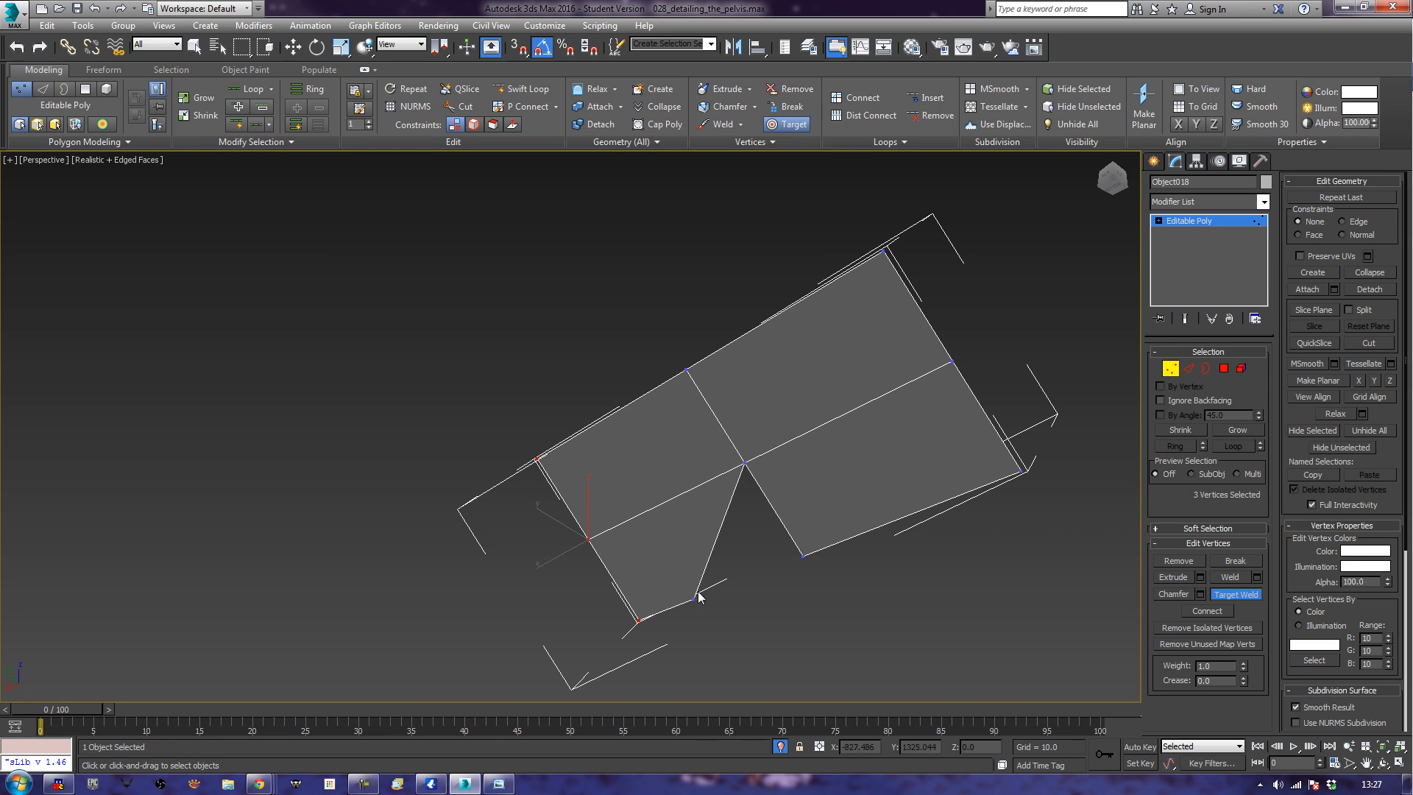
click(805, 557)
click(1176, 371)
End the isolation of the welded plate to bring back the rest of the model.
key(r)
right_click(1076, 307)
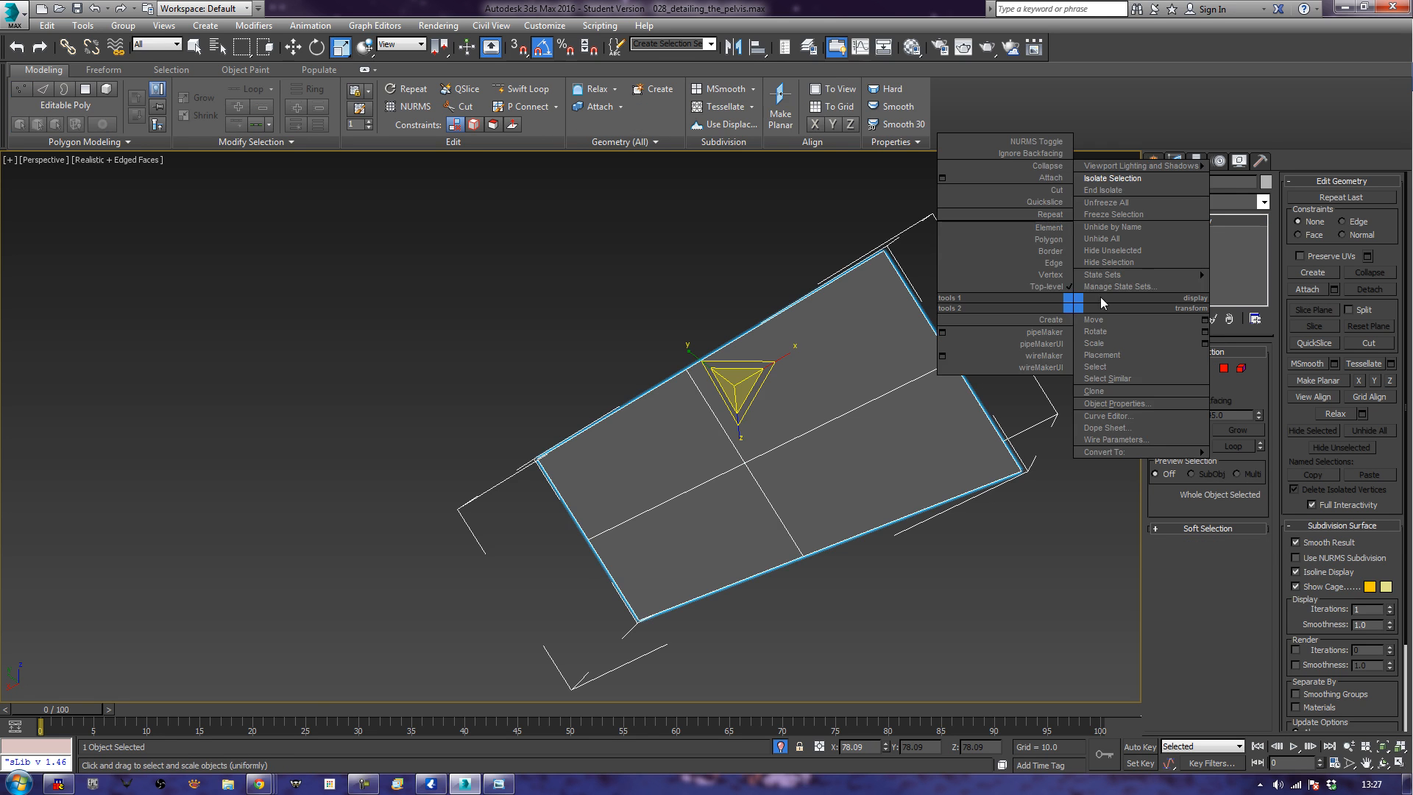
click(1126, 193)
right_click(959, 324)
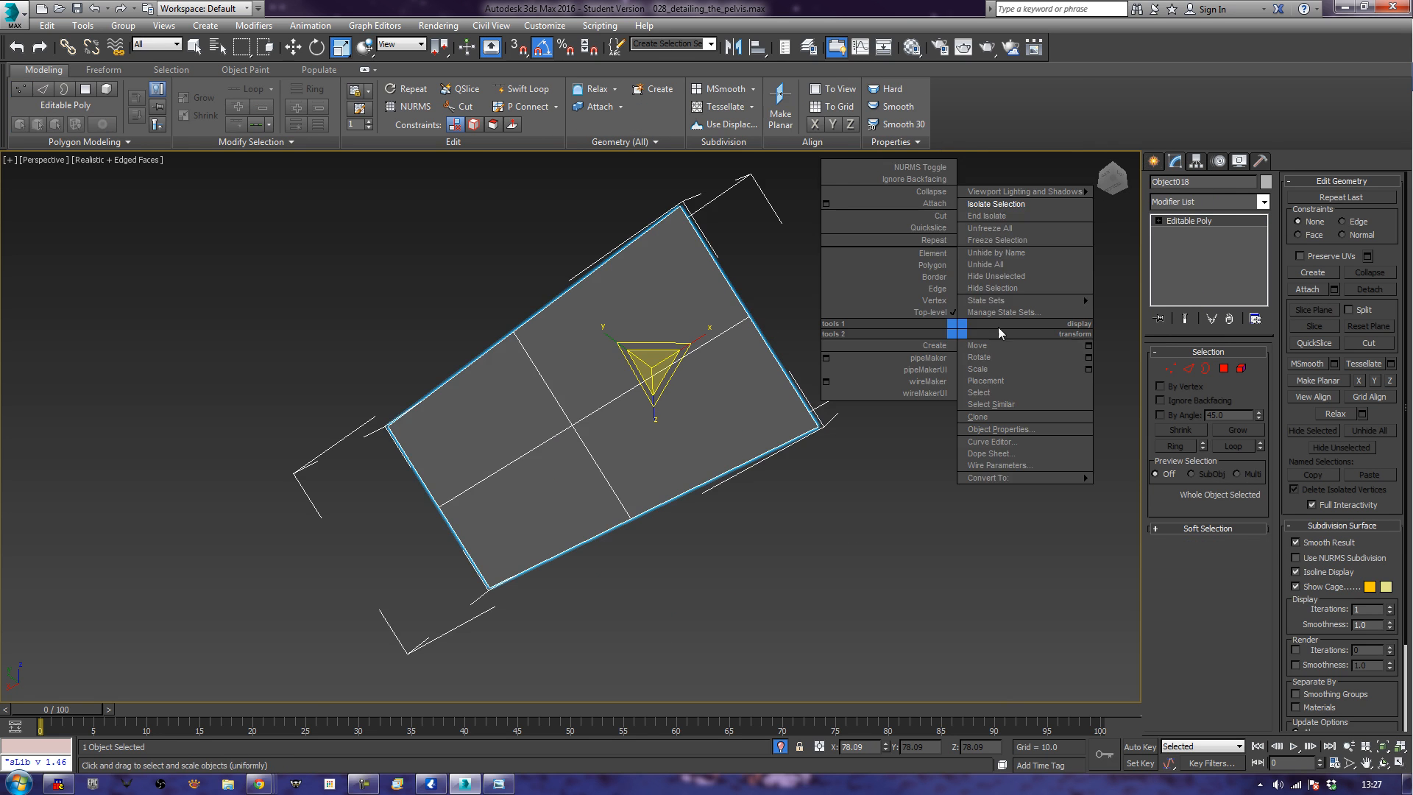
click(1019, 215)
Select all the leg and foot objects below the pelvis and hide them.
middle_drag(574, 423, 761, 312)
scroll(838, 470, down, 5)
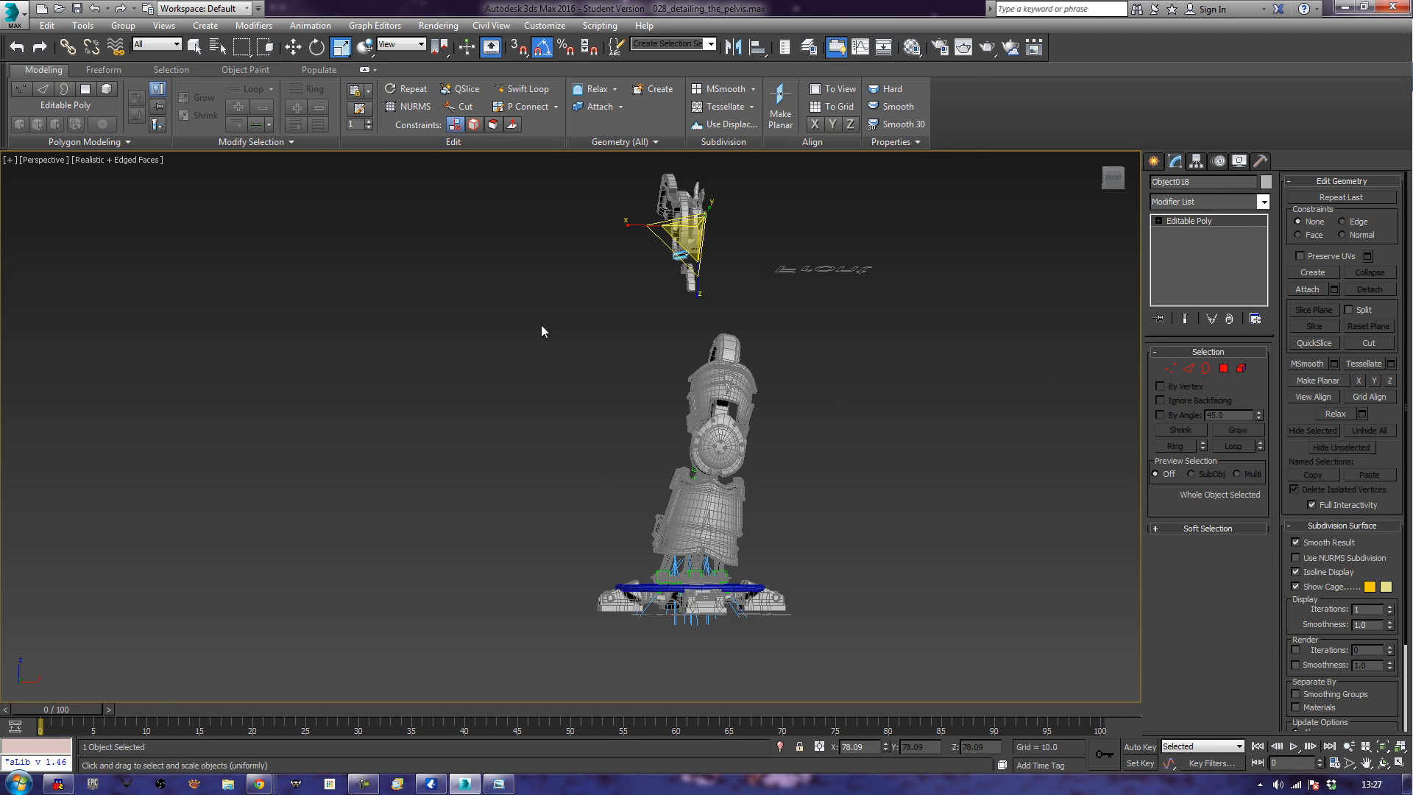
scroll(780, 486, down, 6)
middle_drag(787, 487, 868, 438)
scroll(700, 489, up, 5)
drag(619, 647, 633, 660)
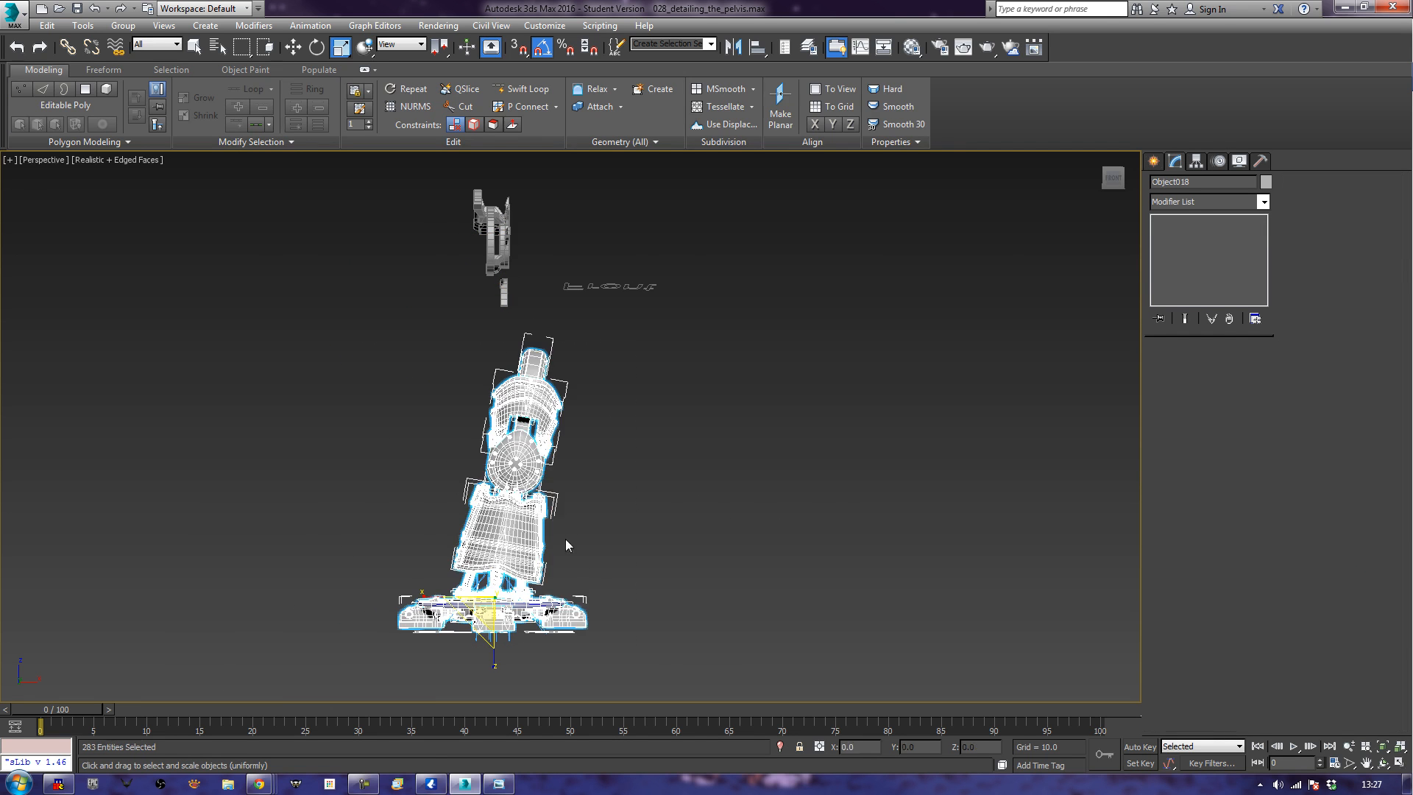
right_click(514, 472)
click(589, 431)
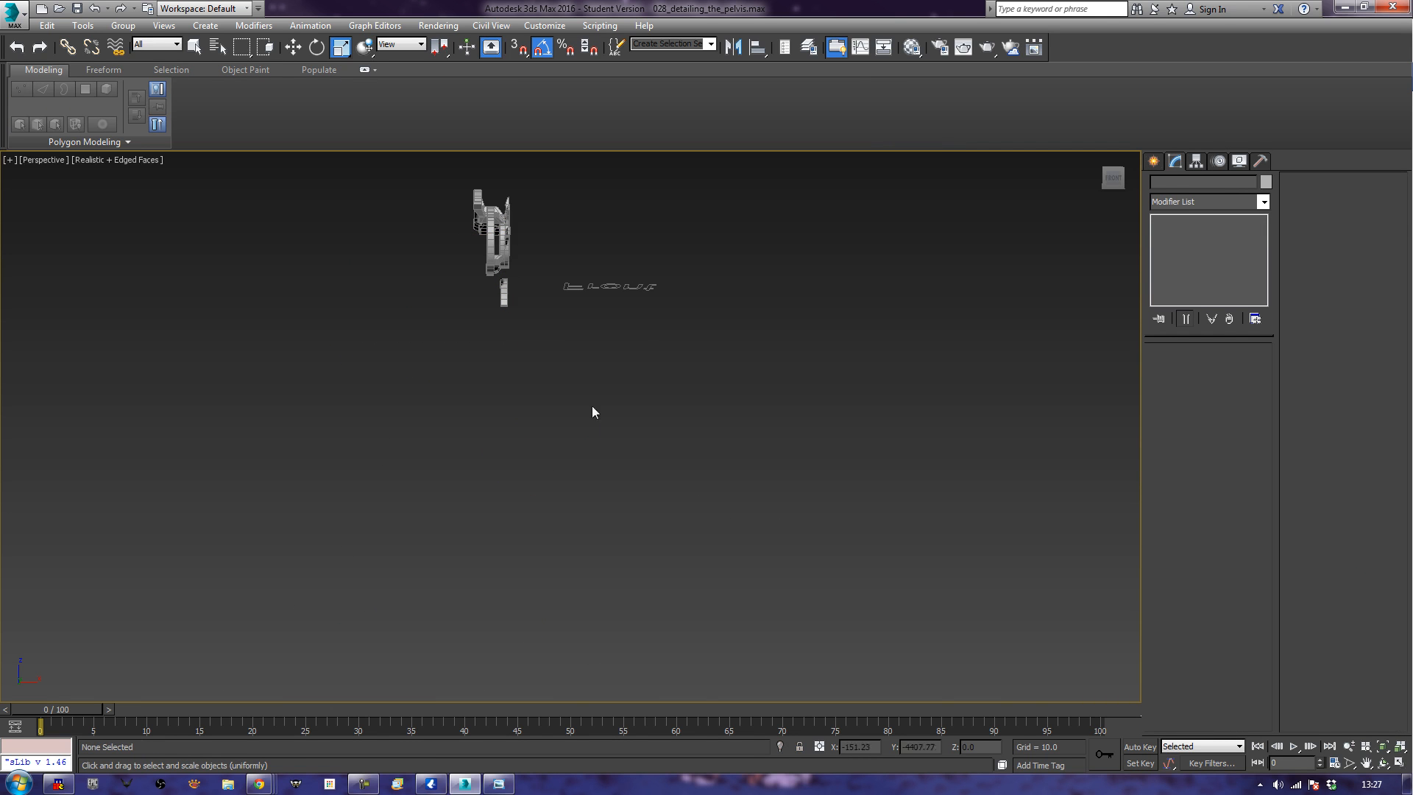
Hide the "Front" text shape beside the pelvis.
scroll(520, 330, up, 5)
middle_drag(519, 330, 595, 468)
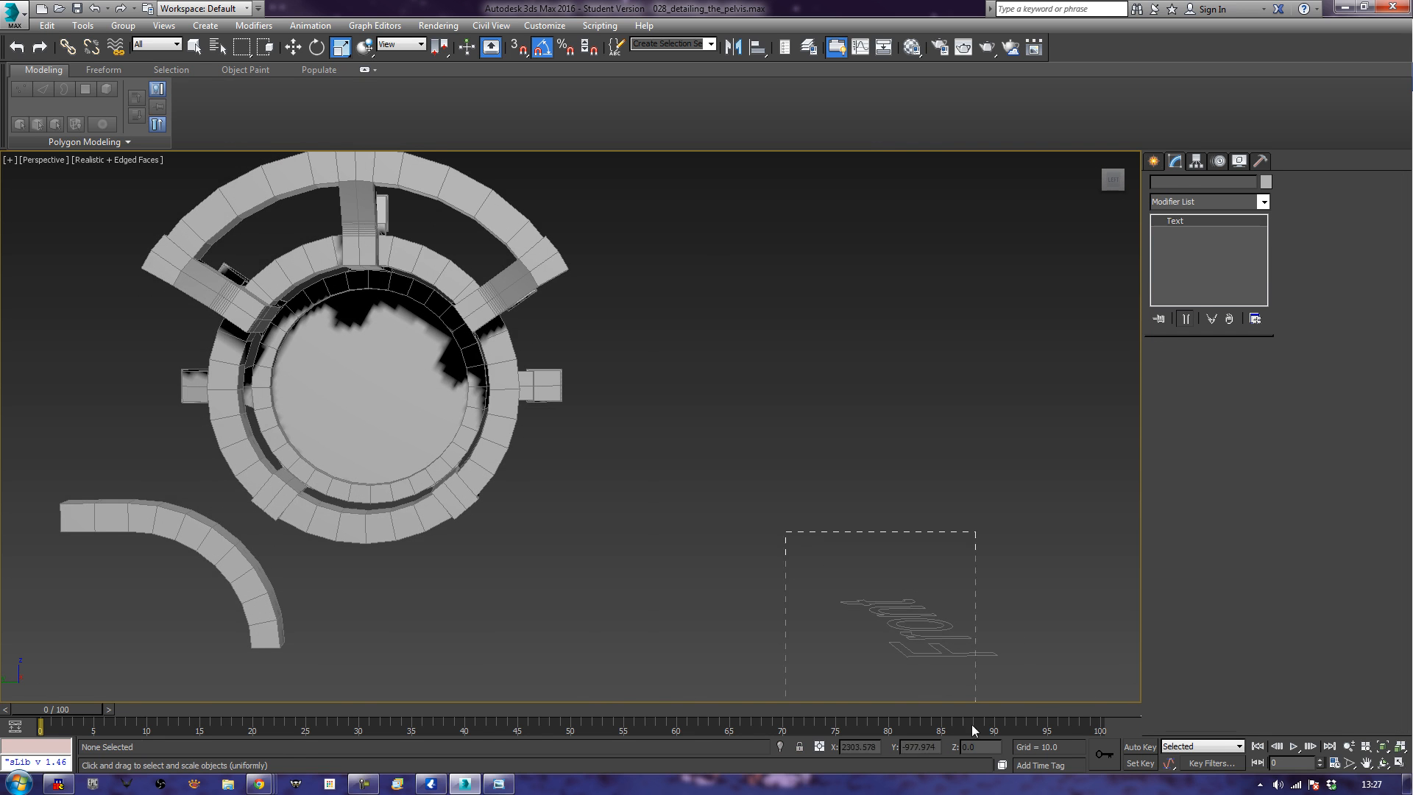
drag(979, 762, 977, 758)
right_click(925, 618)
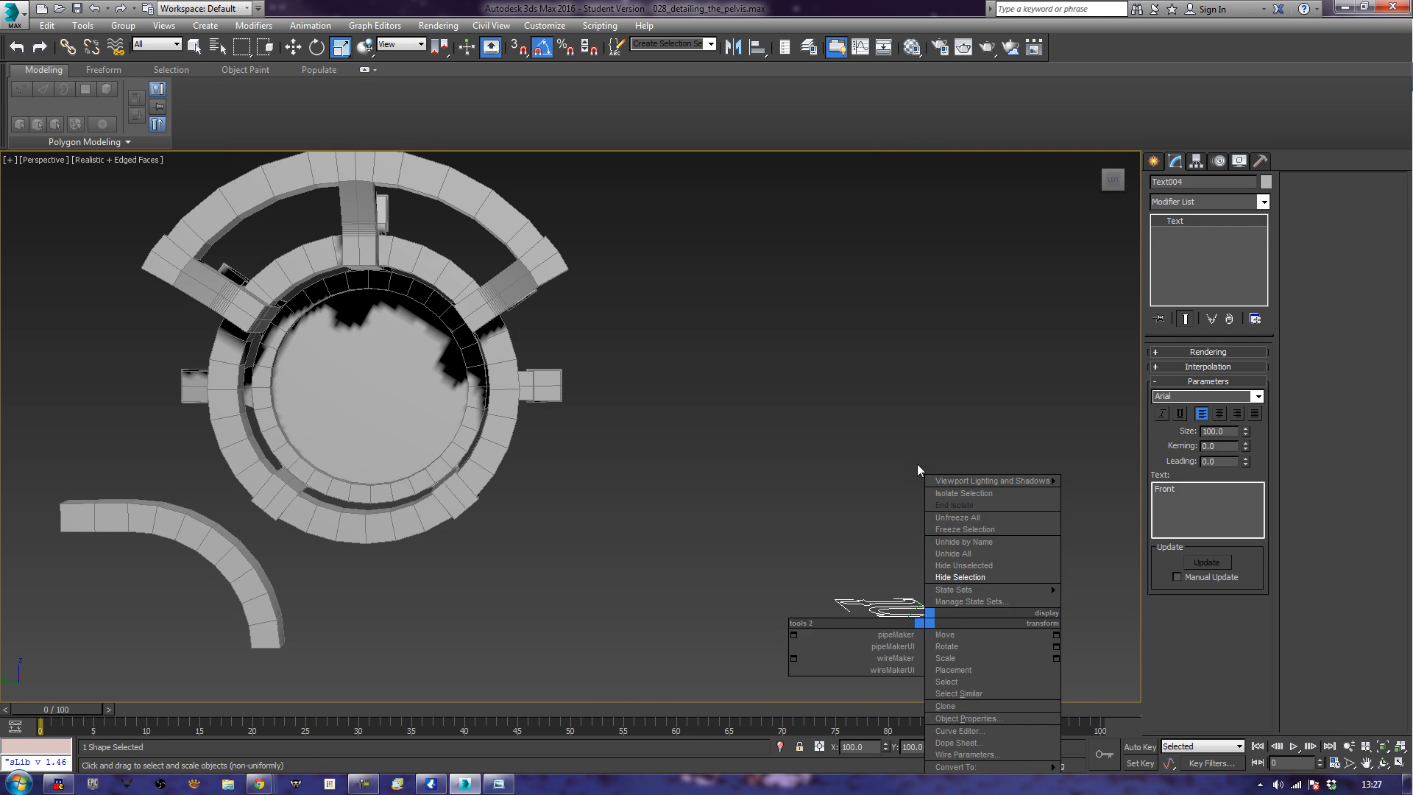
click(978, 577)
Select the welded plate inside the lower bracket's recess and start editing its polygons.
alt+middle_drag(728, 507, 739, 505)
middle_drag(577, 492, 754, 457)
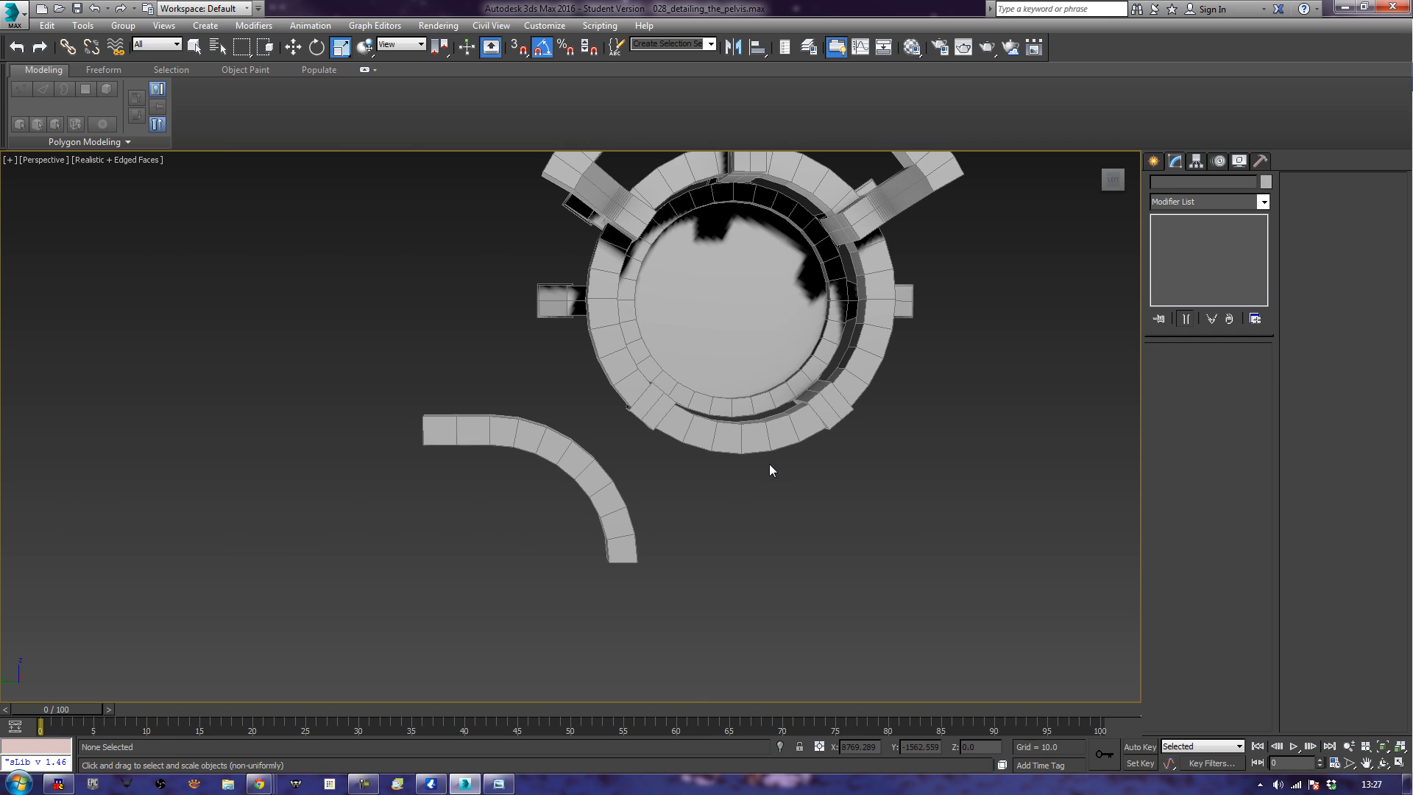
alt+middle_drag(480, 365, 650, 443)
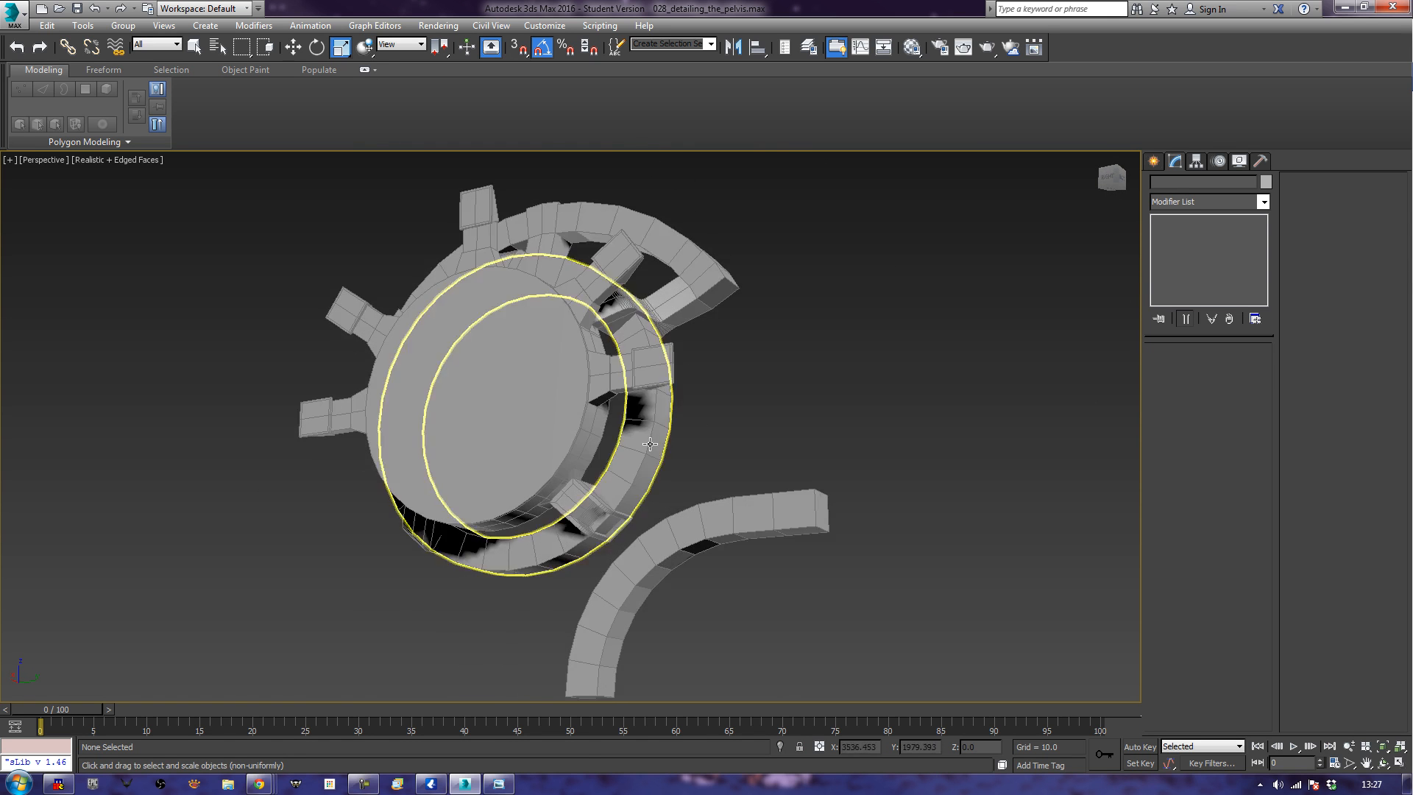
scroll(650, 443, up, 3)
middle_drag(645, 524, 663, 393)
scroll(663, 394, up, 2)
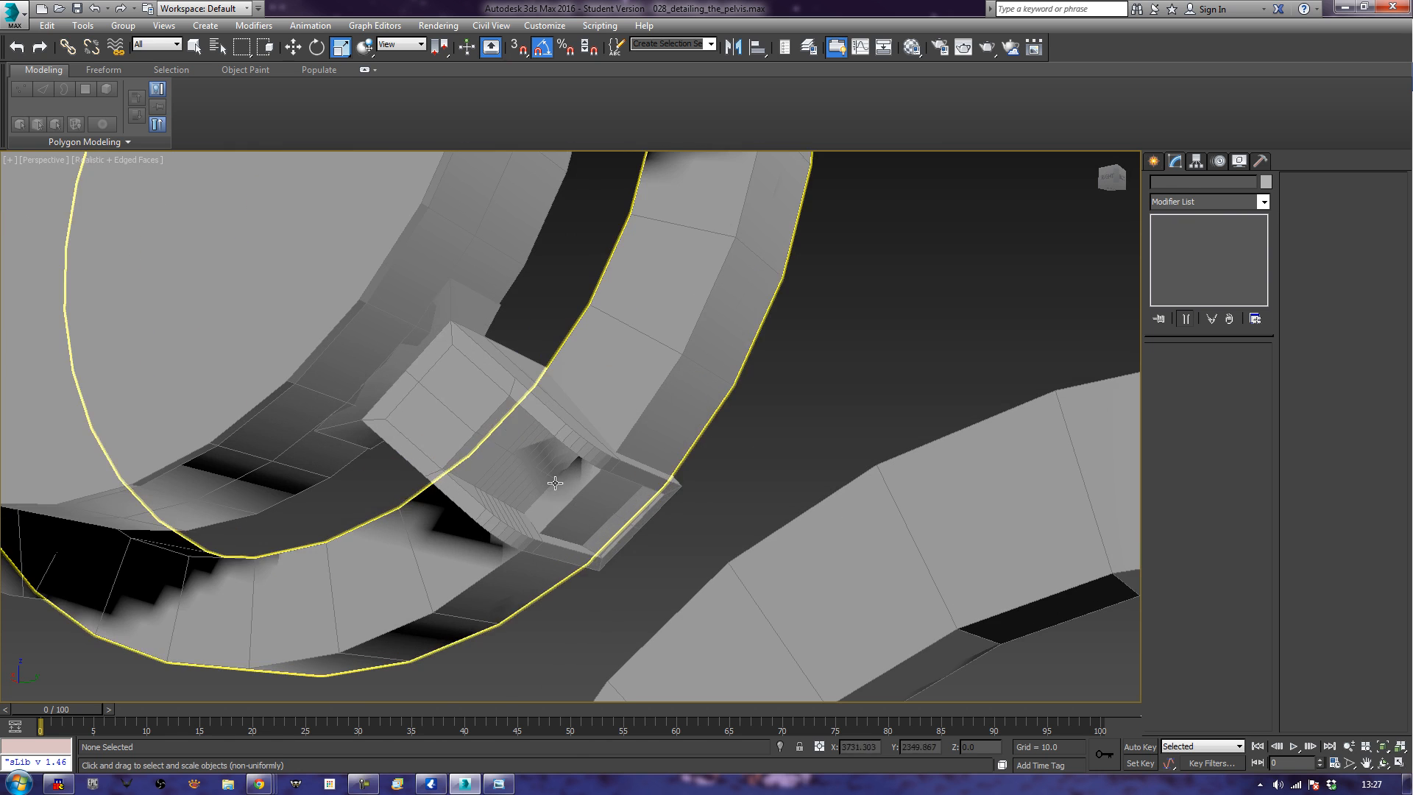
click(493, 460)
scroll(491, 458, down, 2)
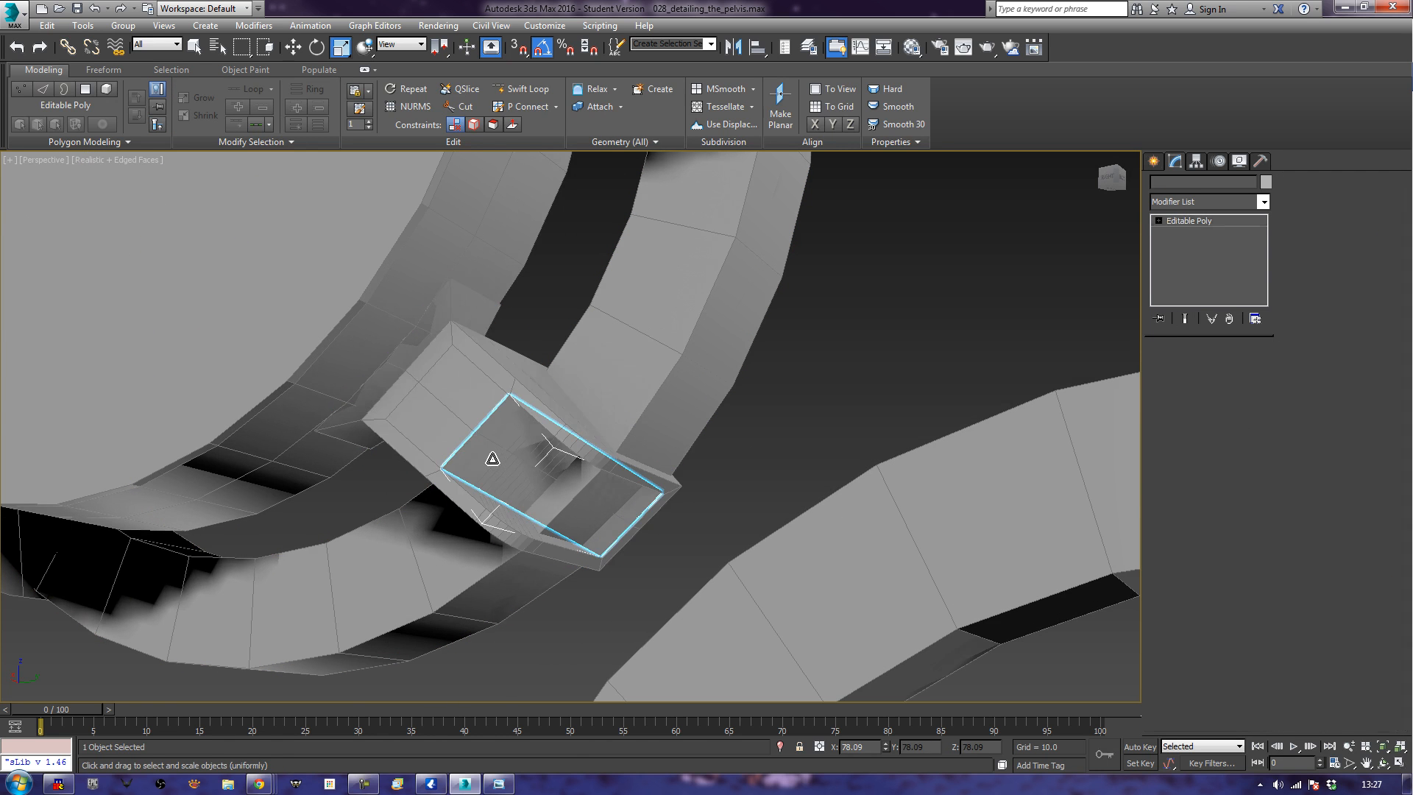
alt+middle_drag(492, 458, 665, 518)
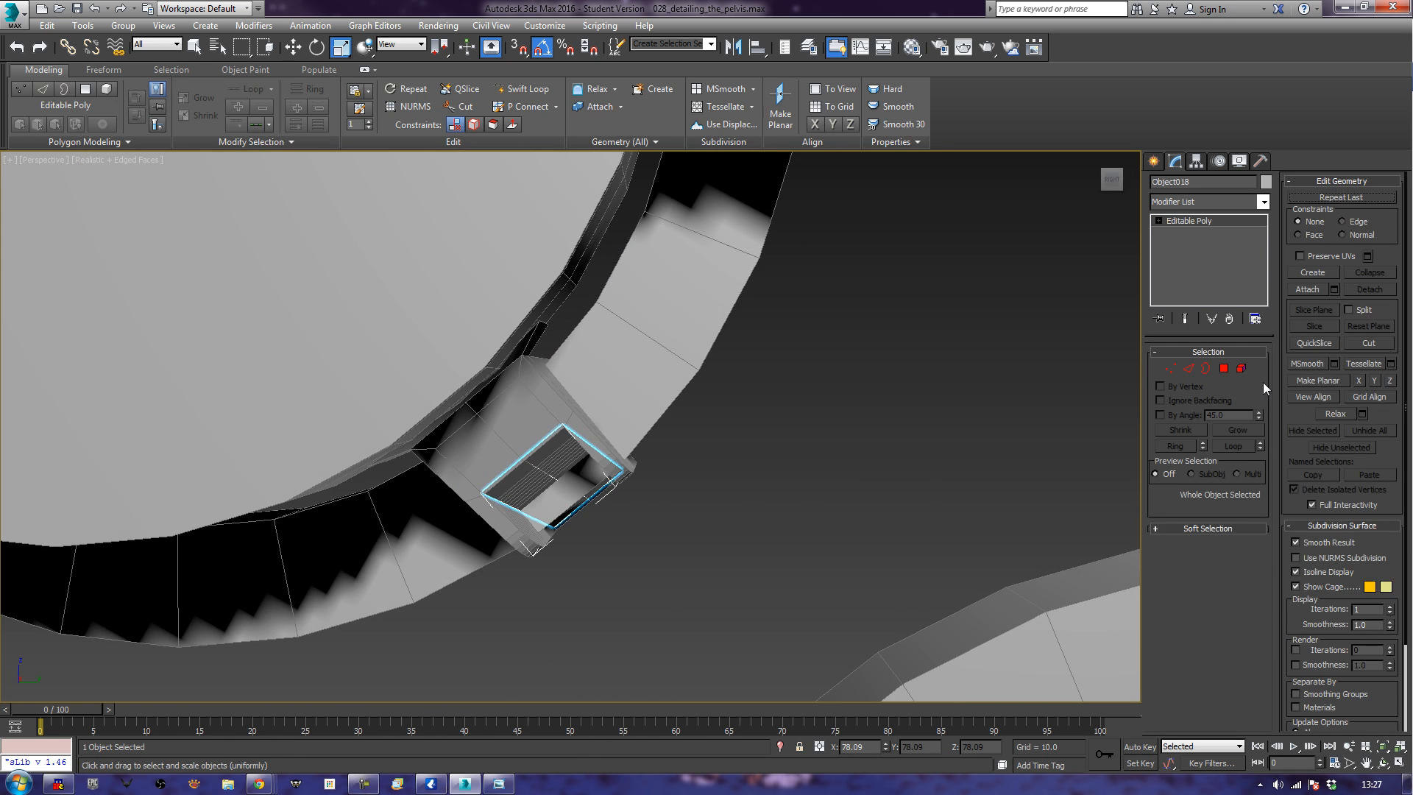
click(1228, 373)
middle_drag(629, 497, 666, 475)
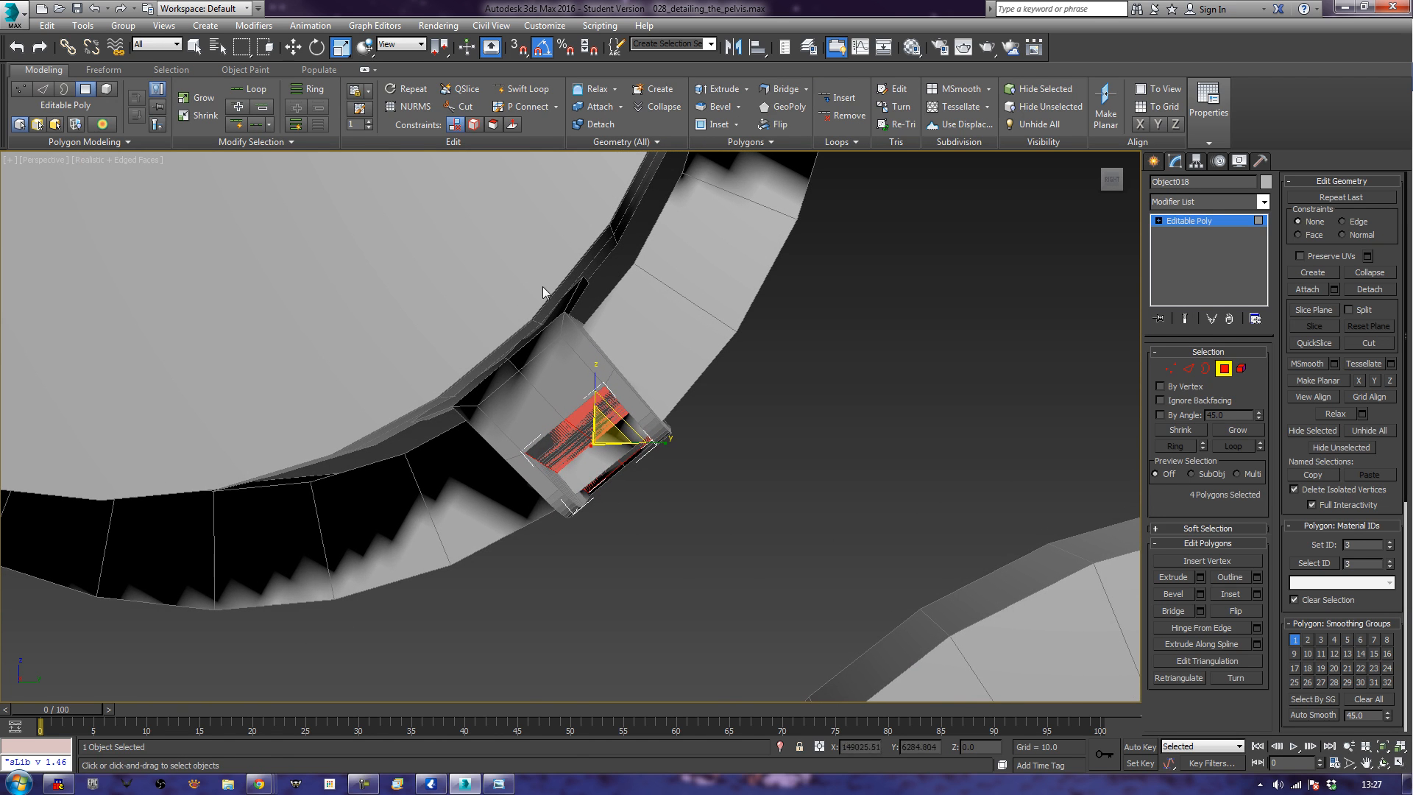
Bevel the plate's four polygons outward with a slightly narrowed outline to form a block protruding from the bracket, then leave polygon editing.
click(1173, 594)
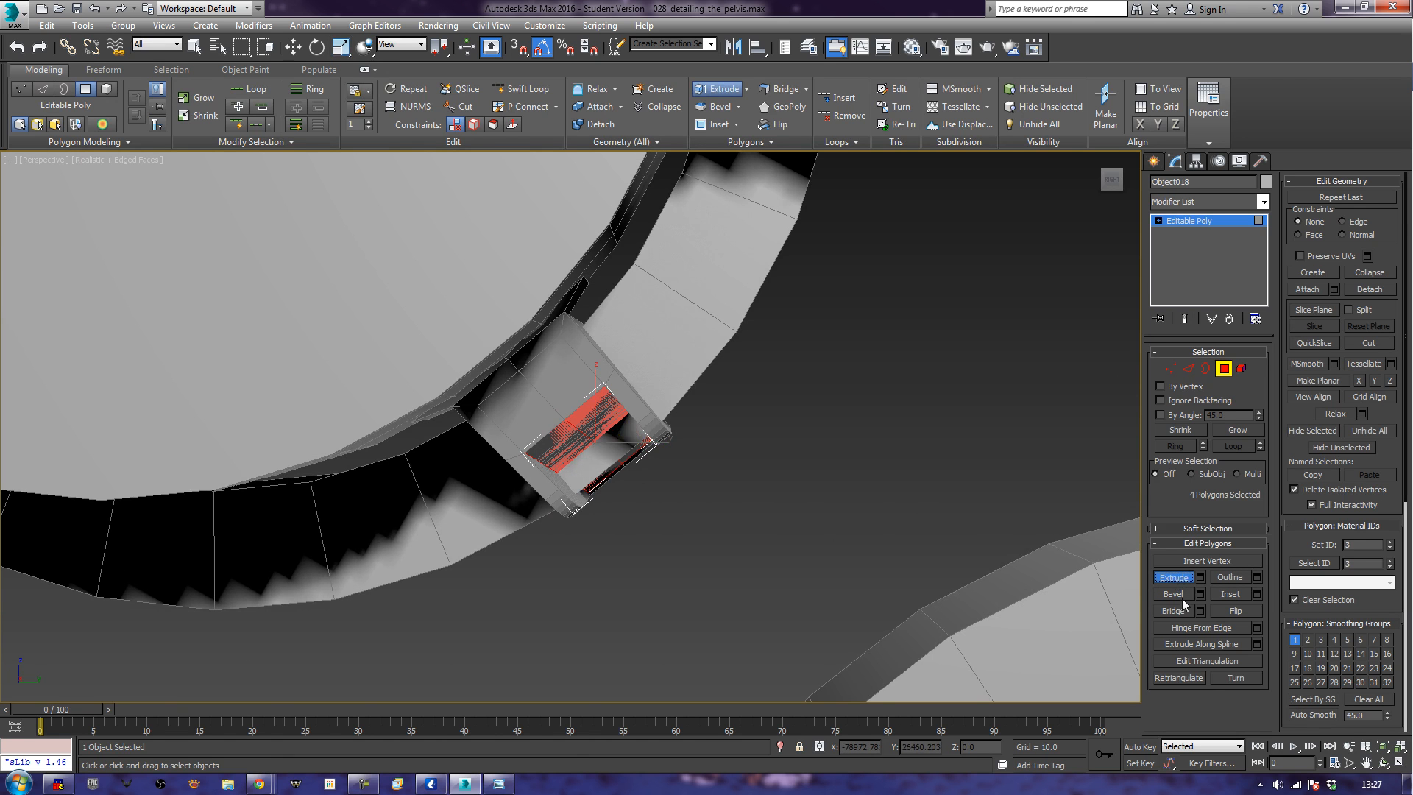
middle_drag(614, 471, 661, 395)
scroll(707, 446, up, 3)
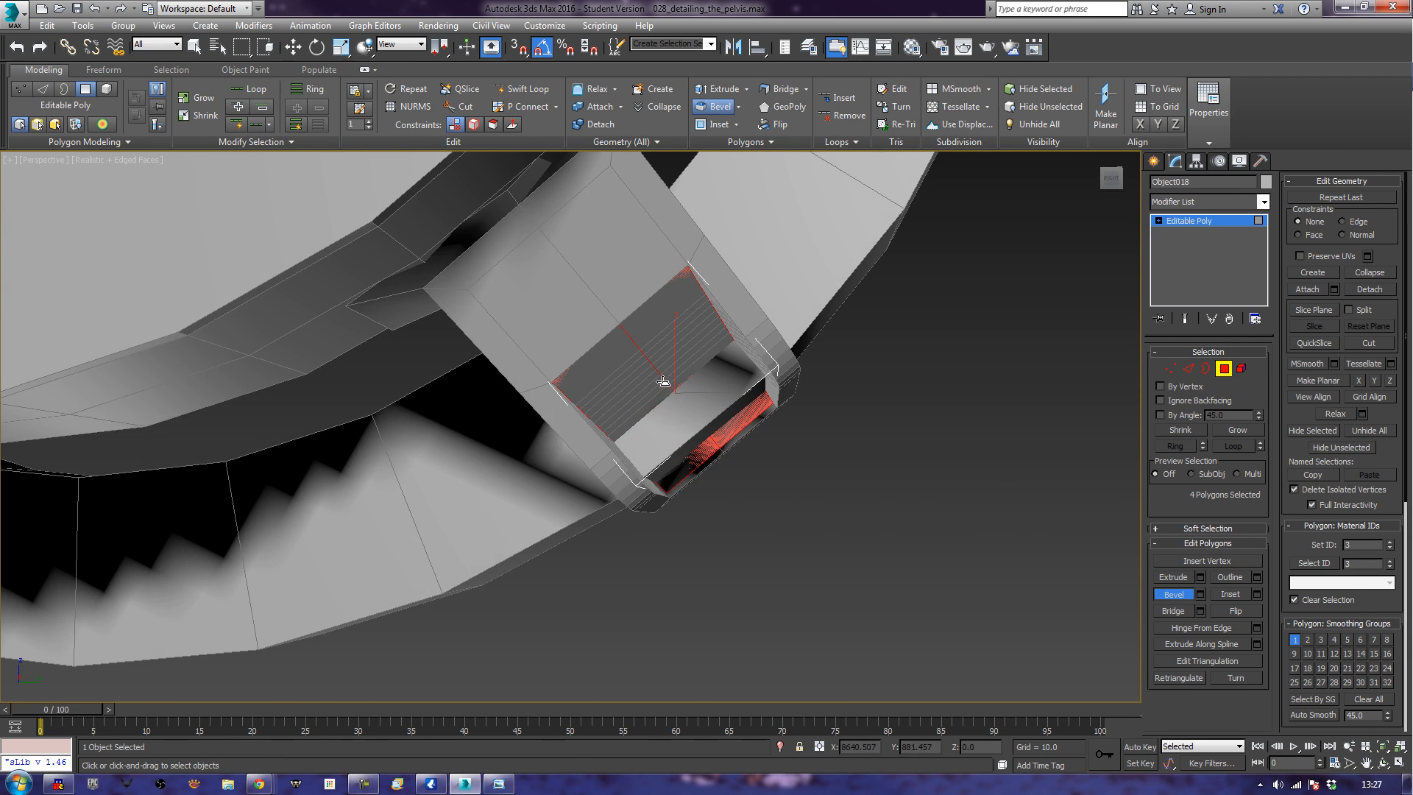
alt+middle_drag(624, 337, 615, 303)
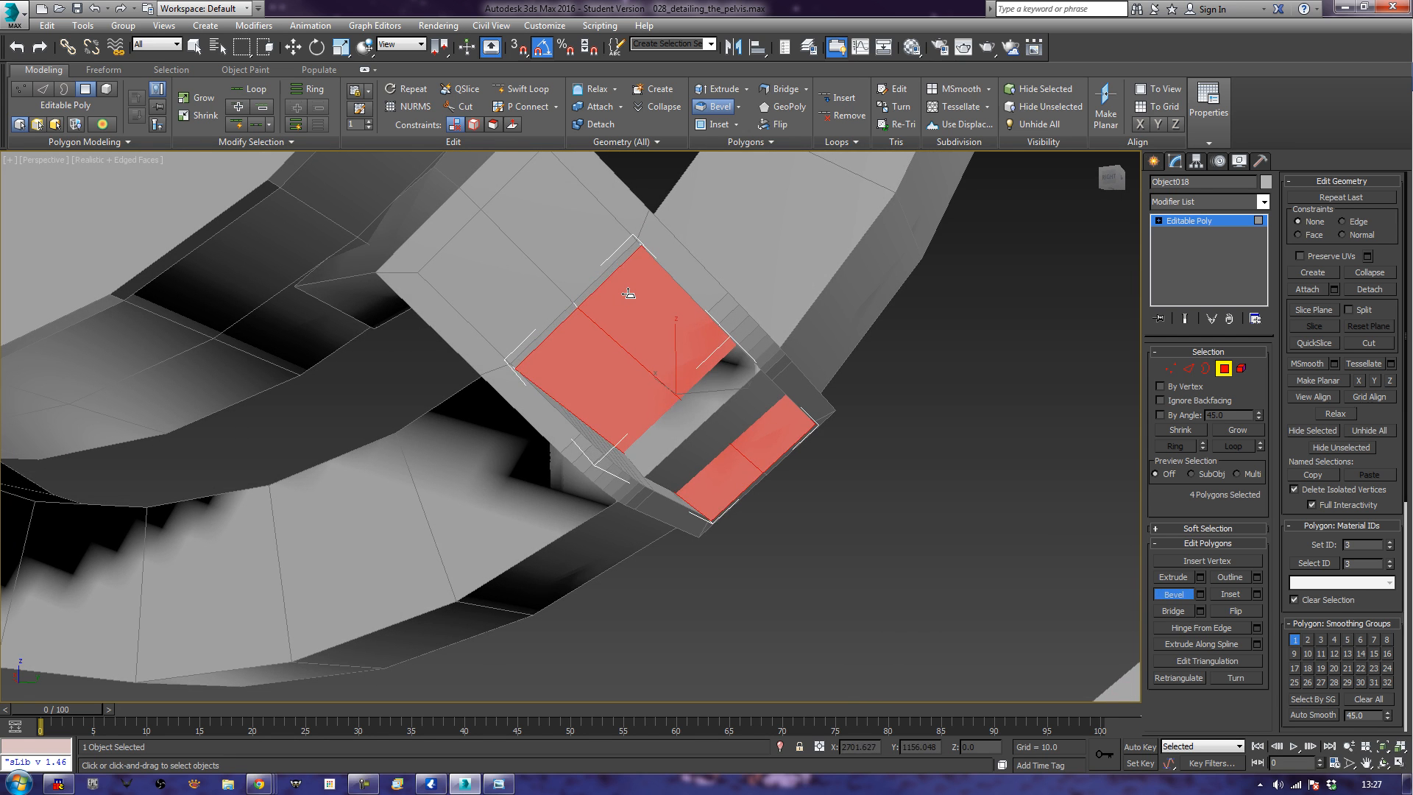
mouse_move(630, 295)
mouse_down()
mouse_move(646, 276)
mouse_move(638, 299)
mouse_up()
click(635, 292)
key(ctrl+z)
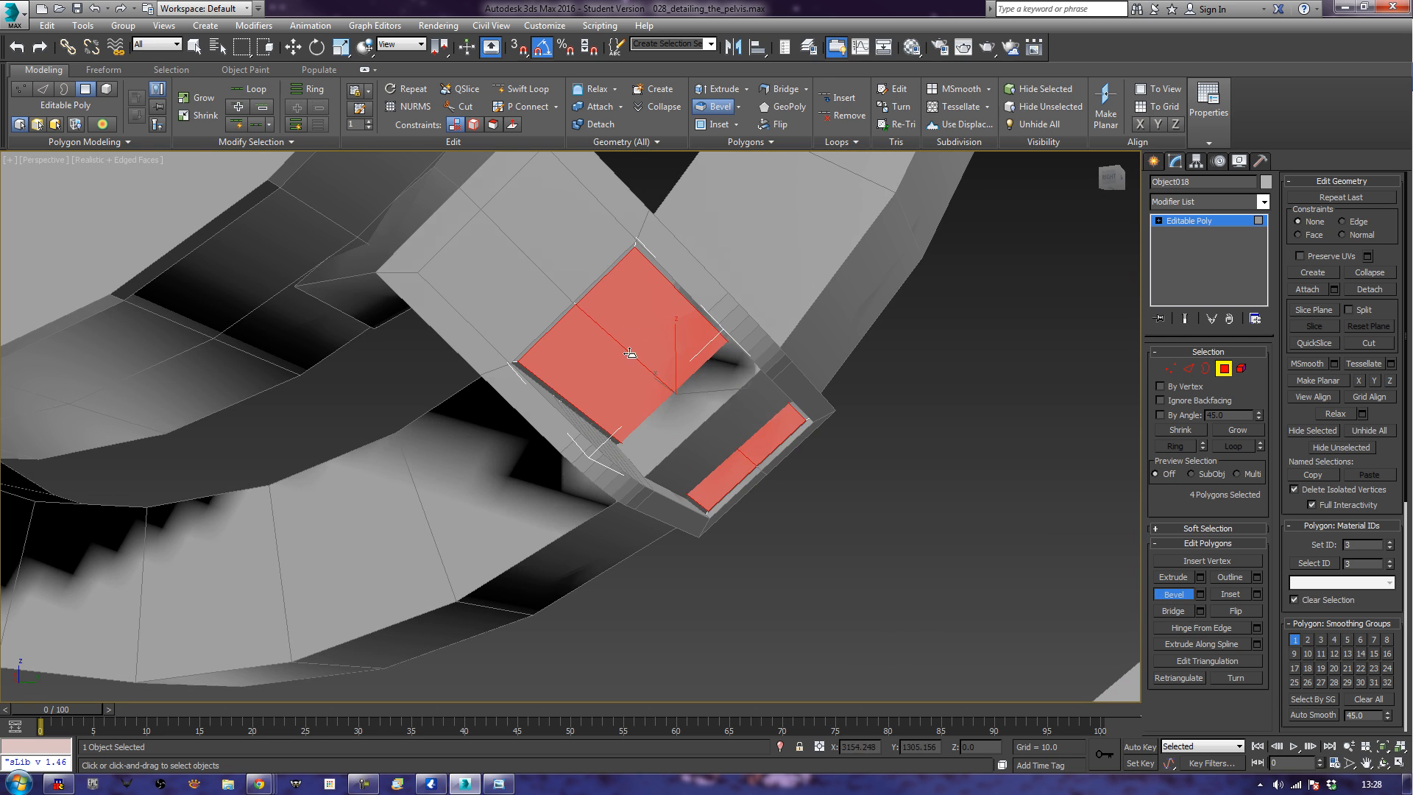
scroll(614, 254, down, 4)
alt+middle_drag(819, 352, 737, 446)
alt+middle_drag(640, 461, 687, 414)
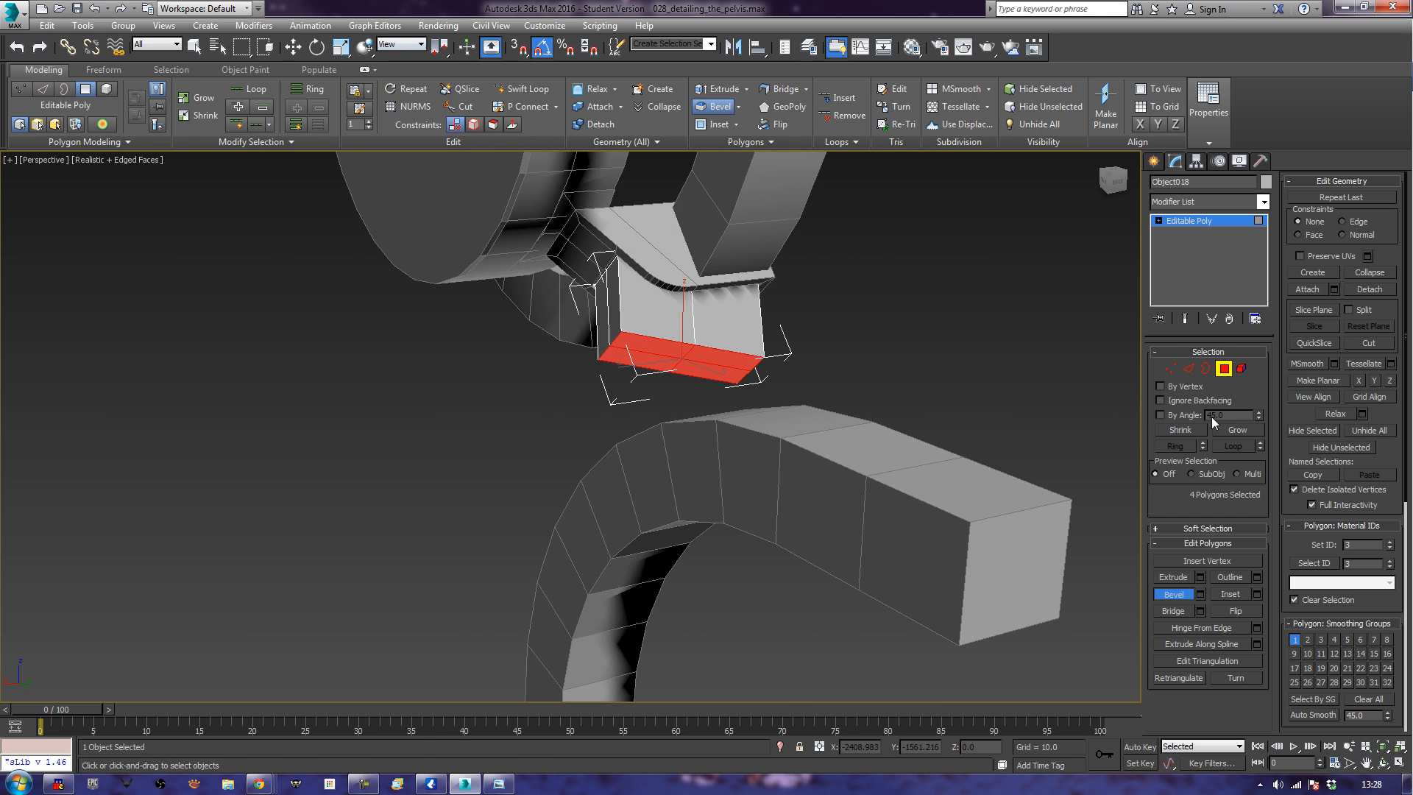
click(1224, 369)
key(r)
Switch region selection to window mode and activate the Move tool with the block selected.
alt+middle_drag(850, 354, 707, 385)
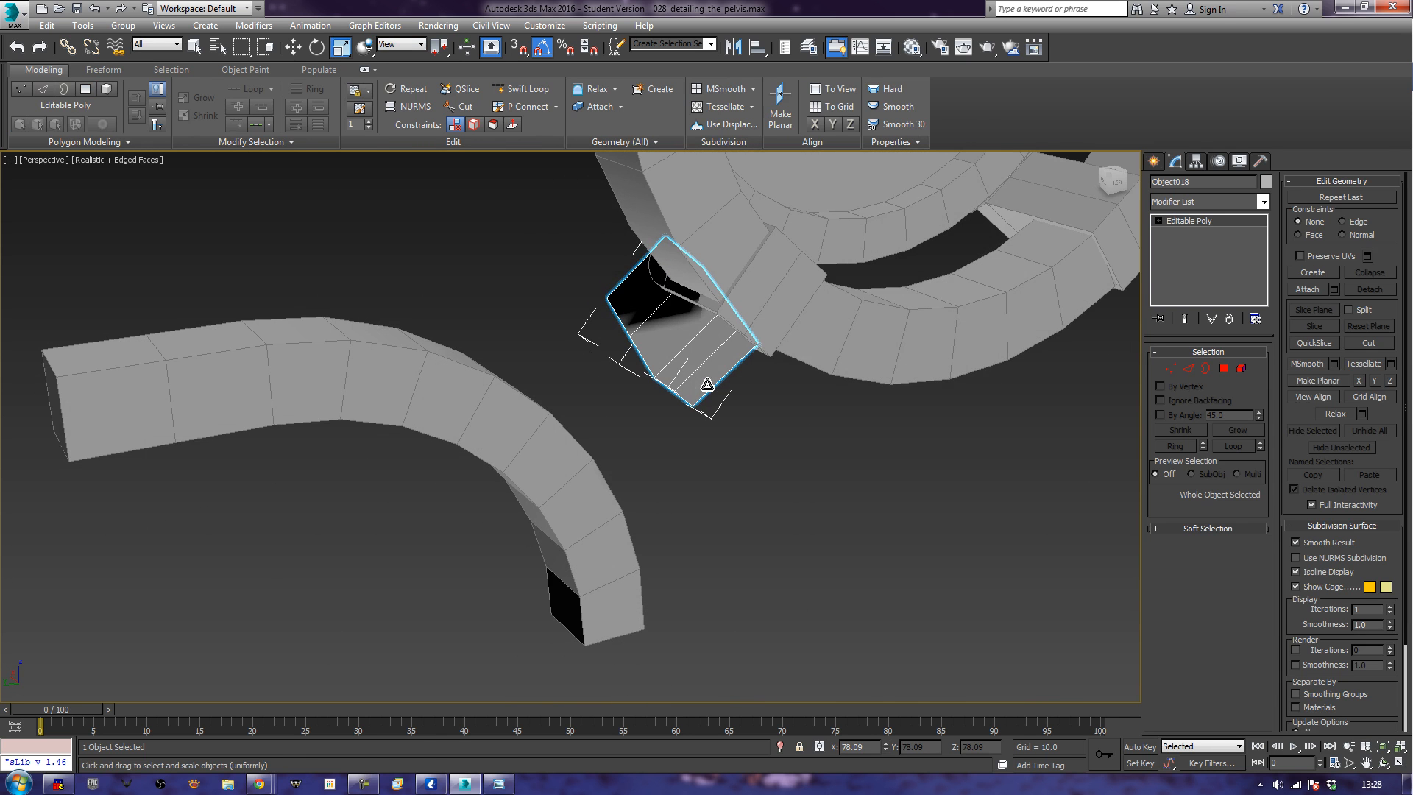
click(312, 50)
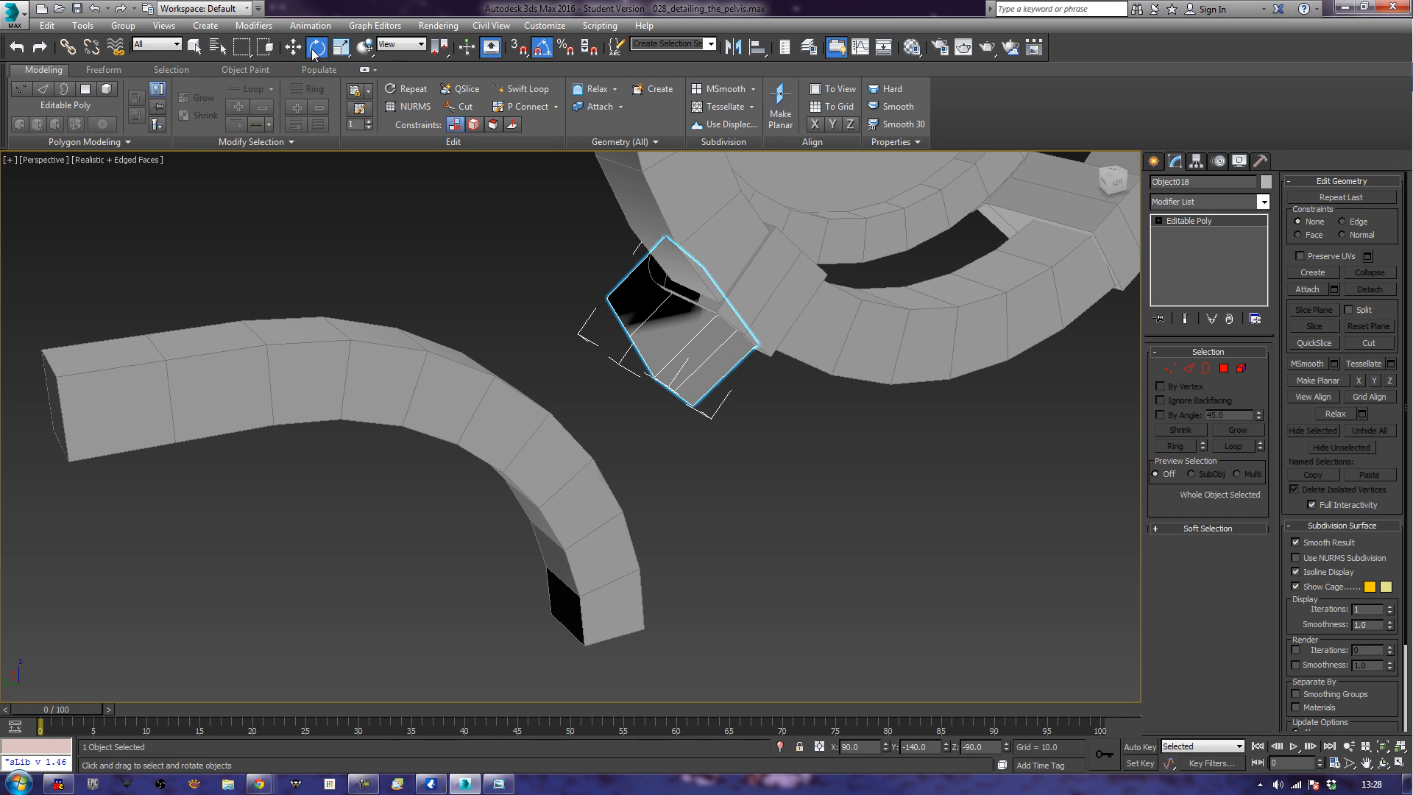
click(269, 47)
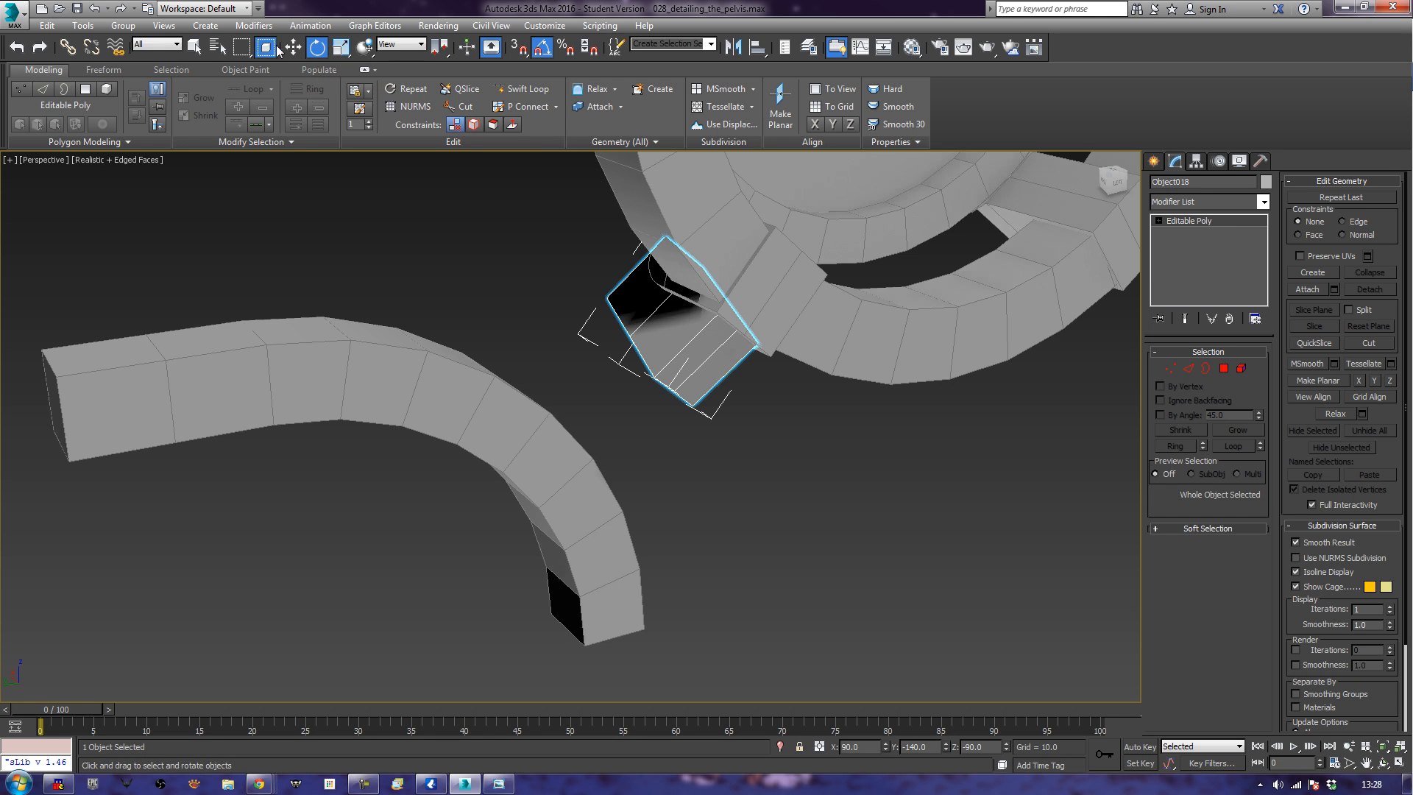
scroll(560, 294, down, 5)
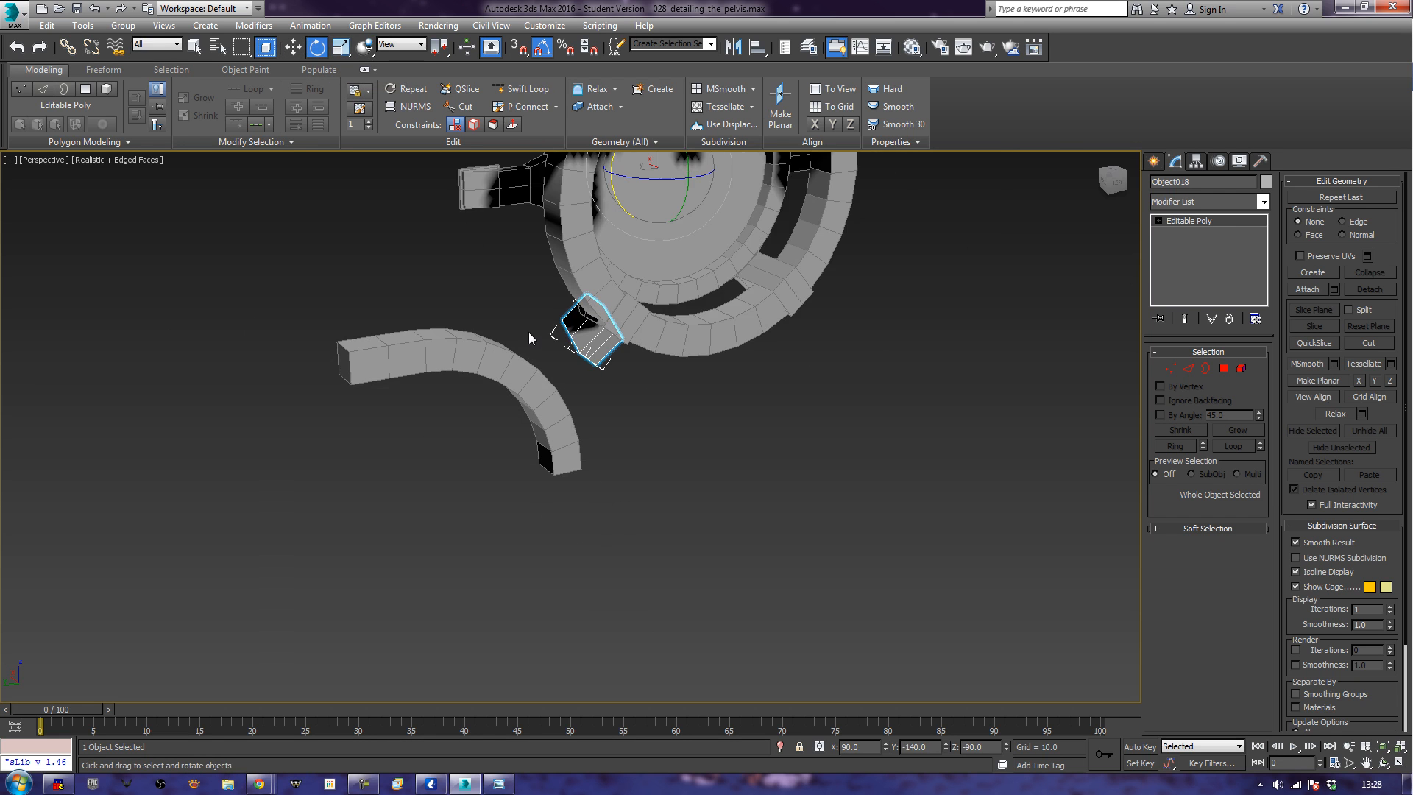
click(294, 49)
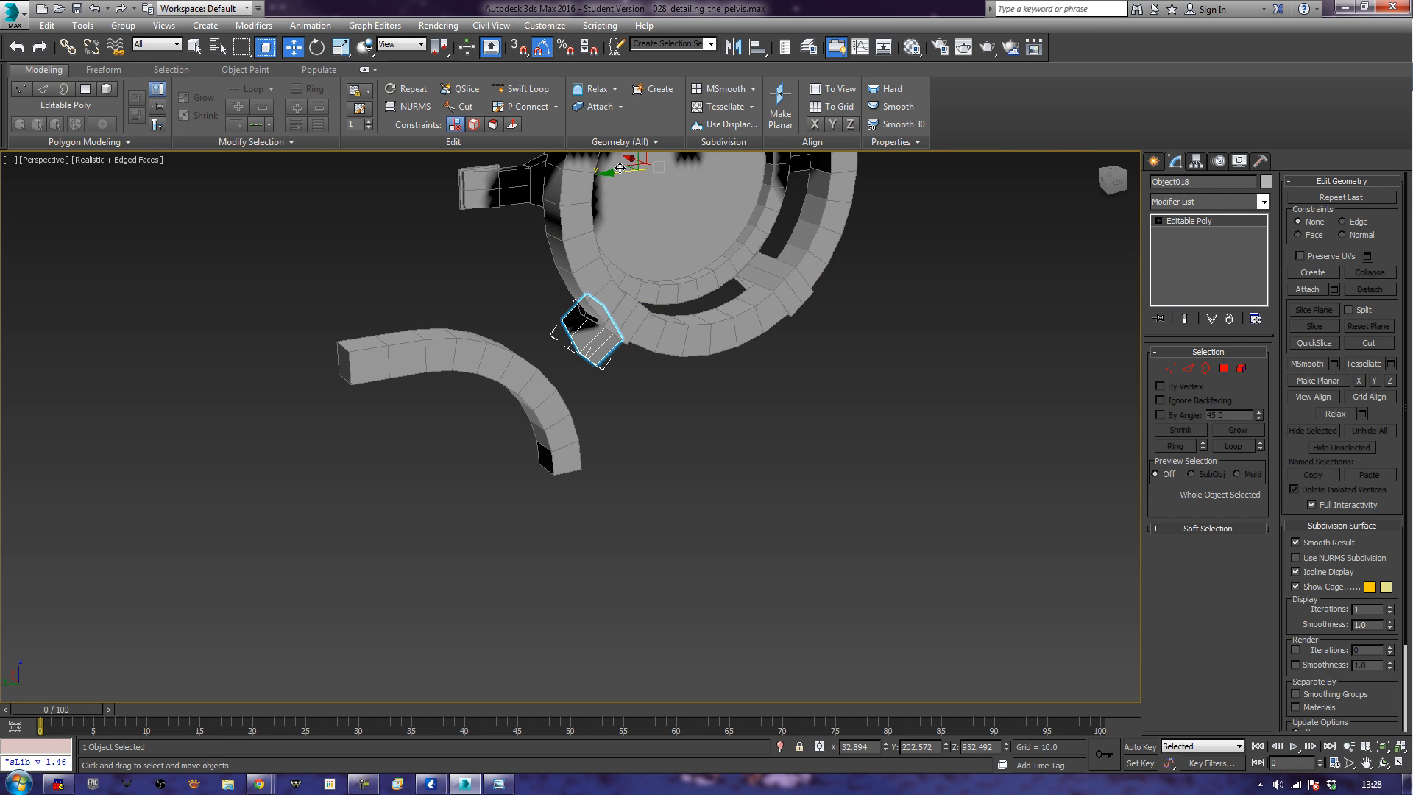
Rotate a duplicate of the block around the pelvis ring's centre, creating one clone of type Copy.
alt+middle_drag(532, 420, 647, 432)
scroll(647, 433, up, 5)
middle_drag(640, 356, 672, 550)
scroll(761, 524, up, 3)
scroll(701, 480, down, 5)
middle_drag(701, 480, 714, 519)
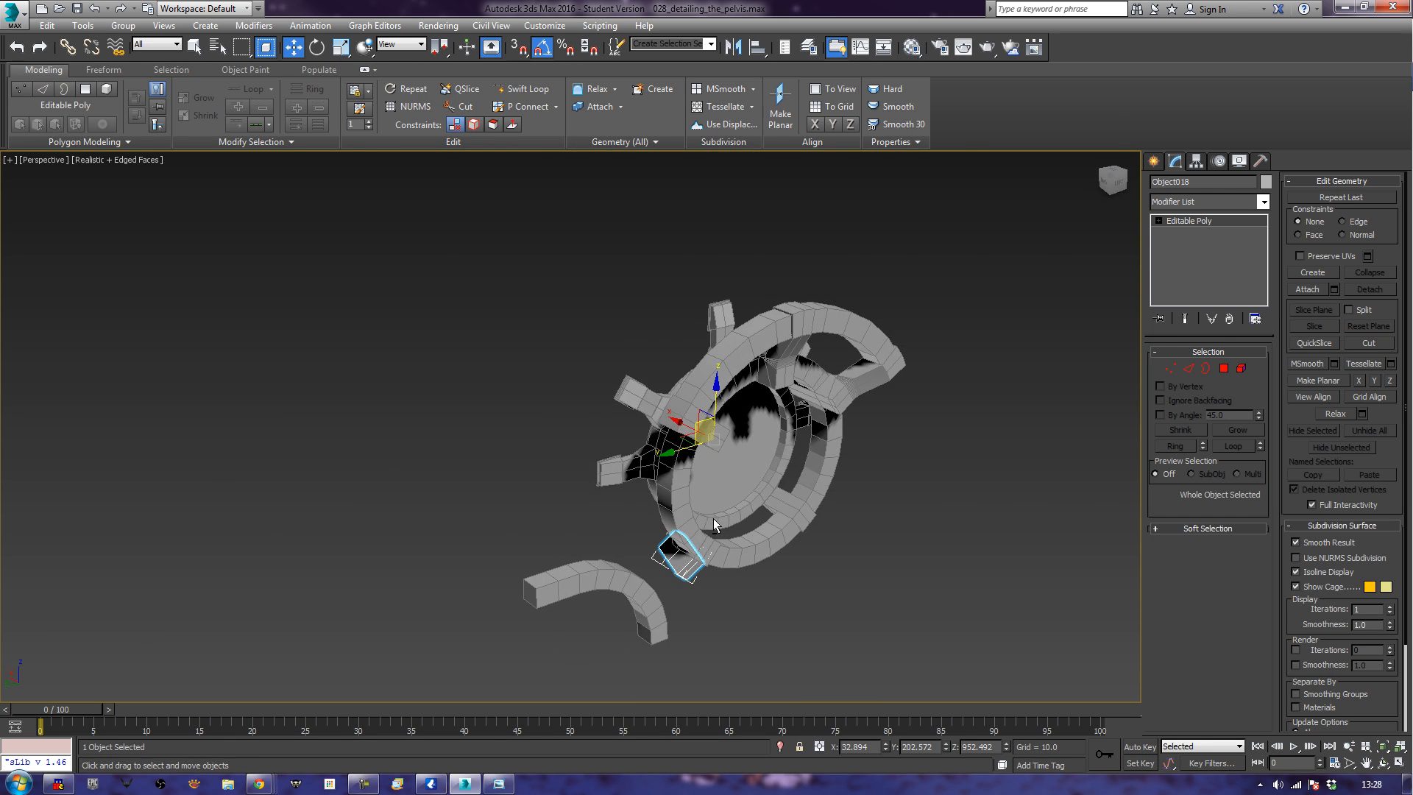
key(e)
mouse_move(675, 421)
shift+mouse_down()
mouse_move(667, 461)
mouse_move(669, 448)
shift+mouse_up()
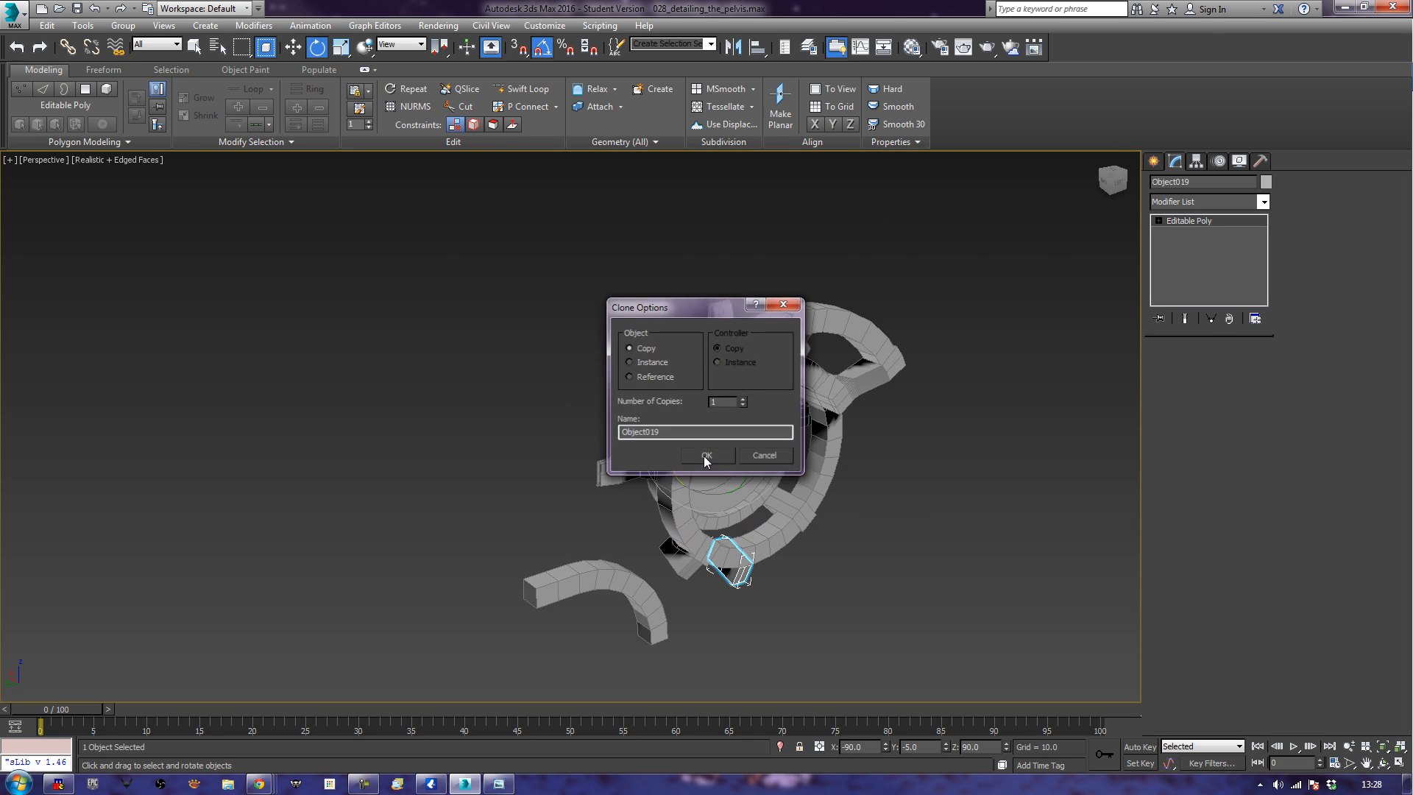
click(704, 460)
Show the pelvis in the Left view, with the whole ring and the copied block in frame.
key(f)
key(z)
mouse_move(758, 489)
alt+middle_down()
mouse_move(705, 459)
mouse_move(742, 476)
mouse_move(725, 475)
alt+middle_up()
scroll(724, 476, down, 4)
key(l)
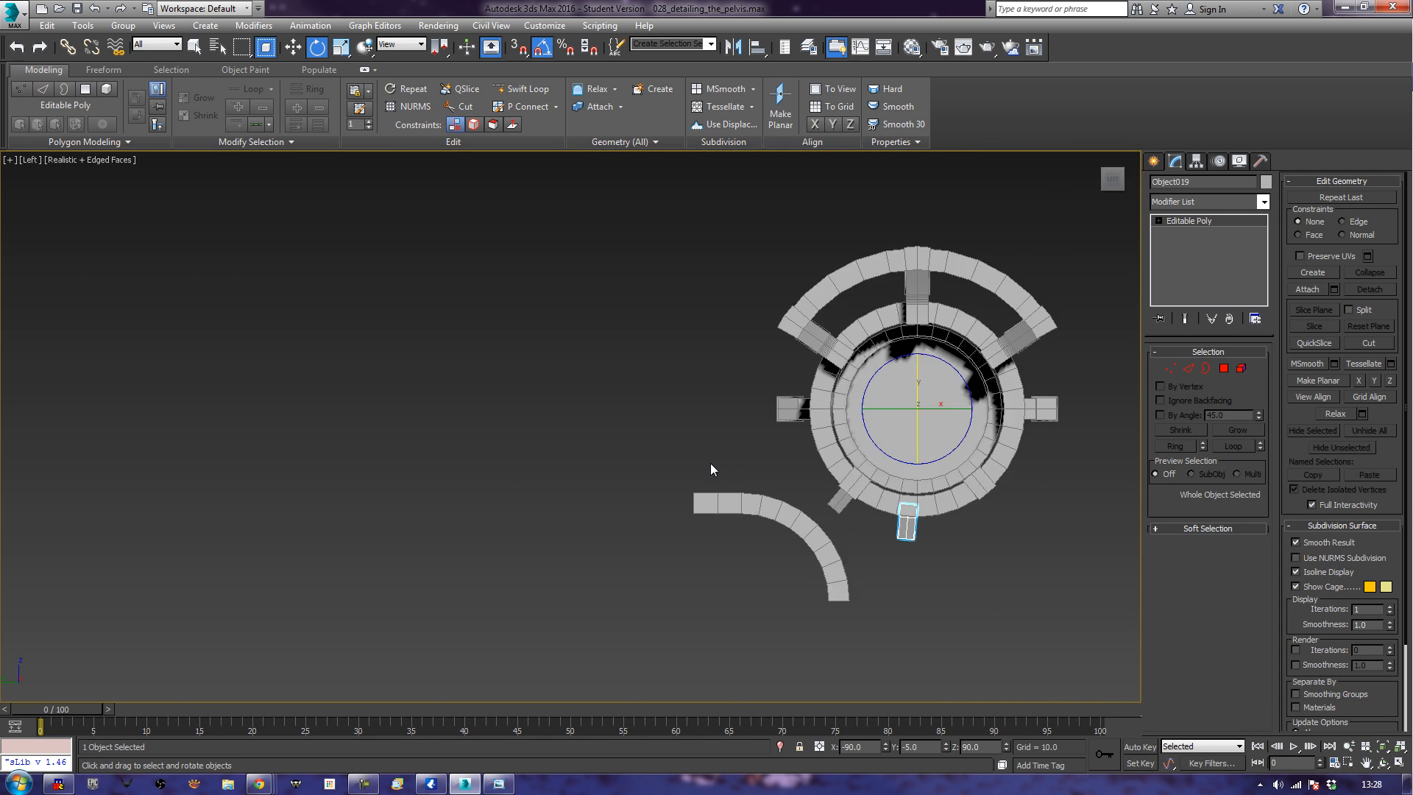
Rotate the copied block around the pelvis ring's centre until it hangs straight down from the ring's lowest point.
key(z)
scroll(700, 561, down, 6)
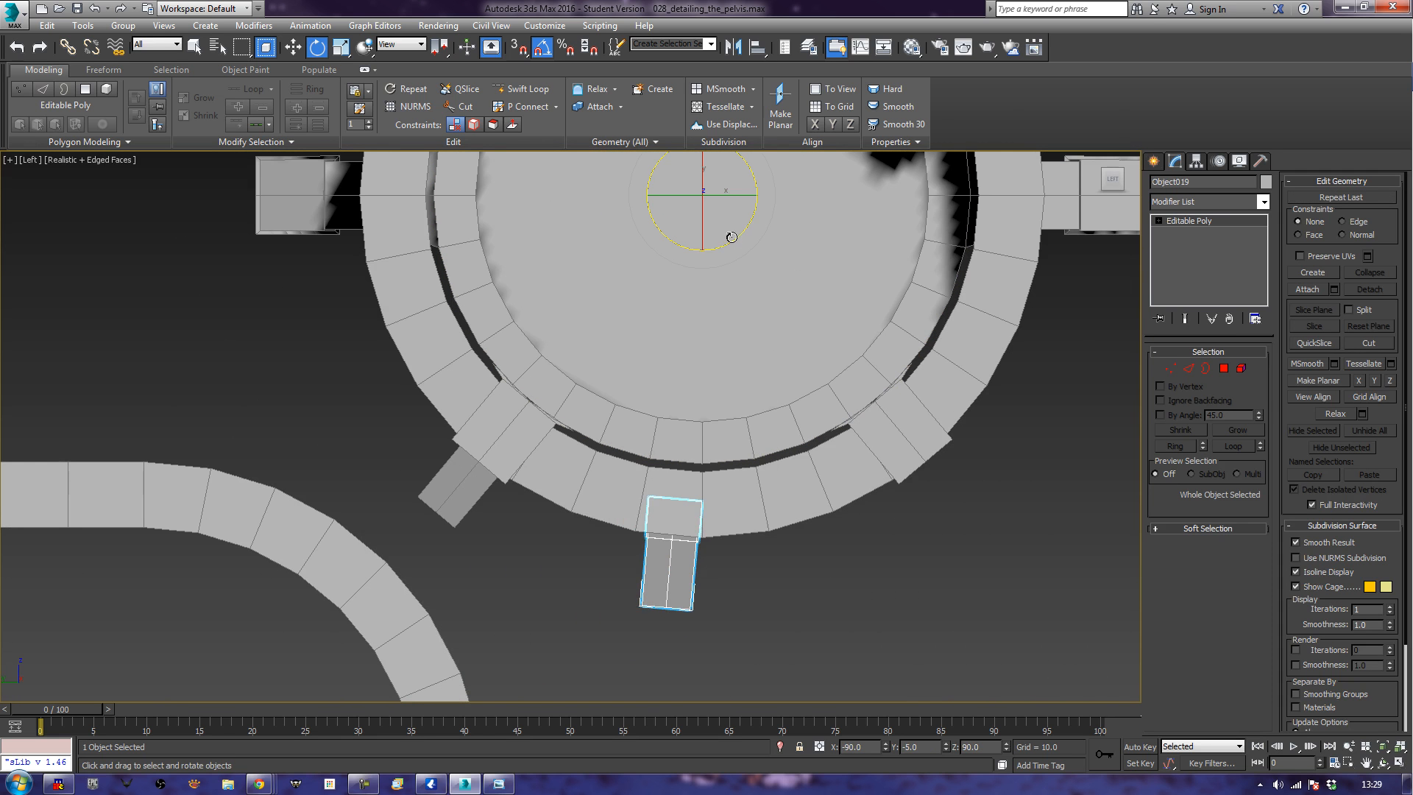
drag(732, 237, 740, 242)
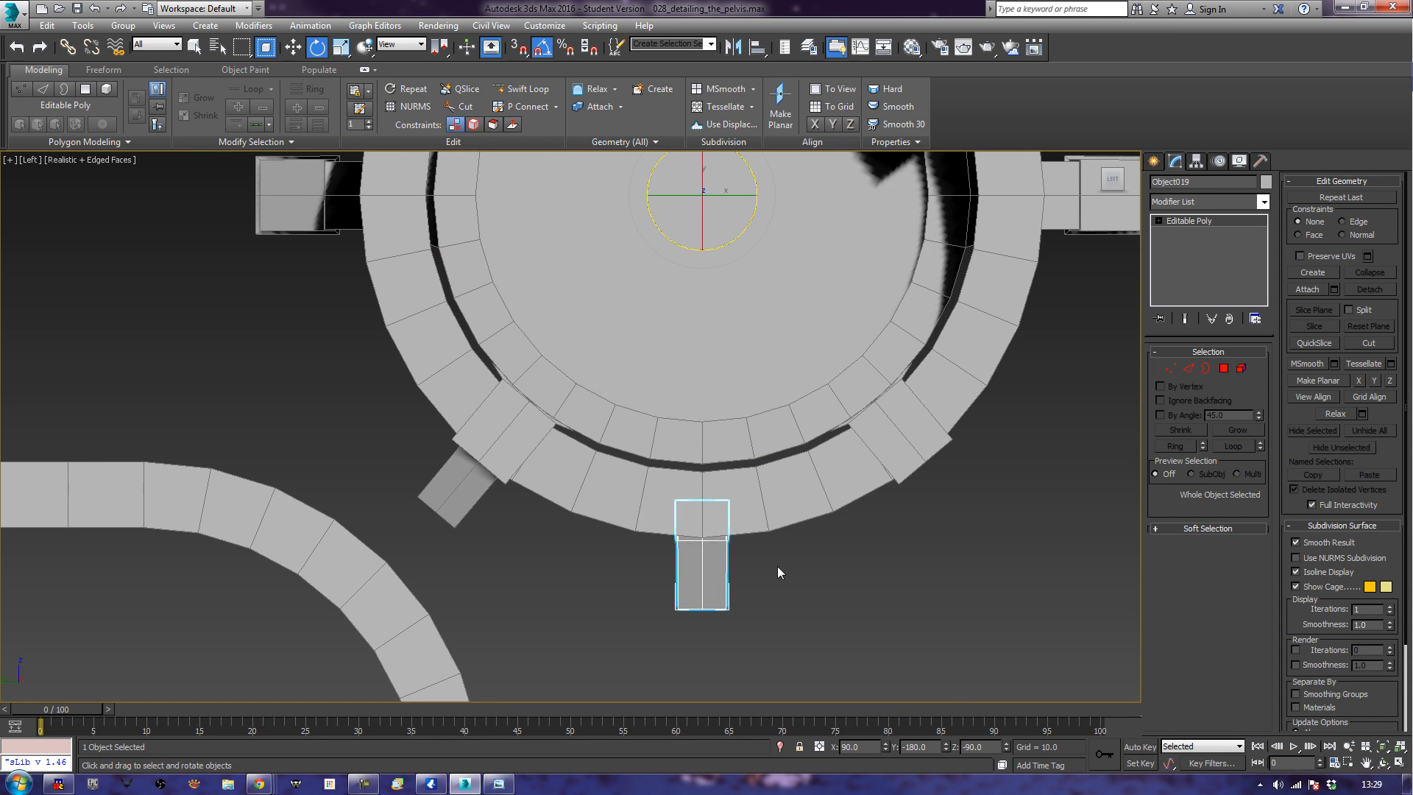
key(z)
alt+middle_drag(777, 572, 648, 581)
key(l)
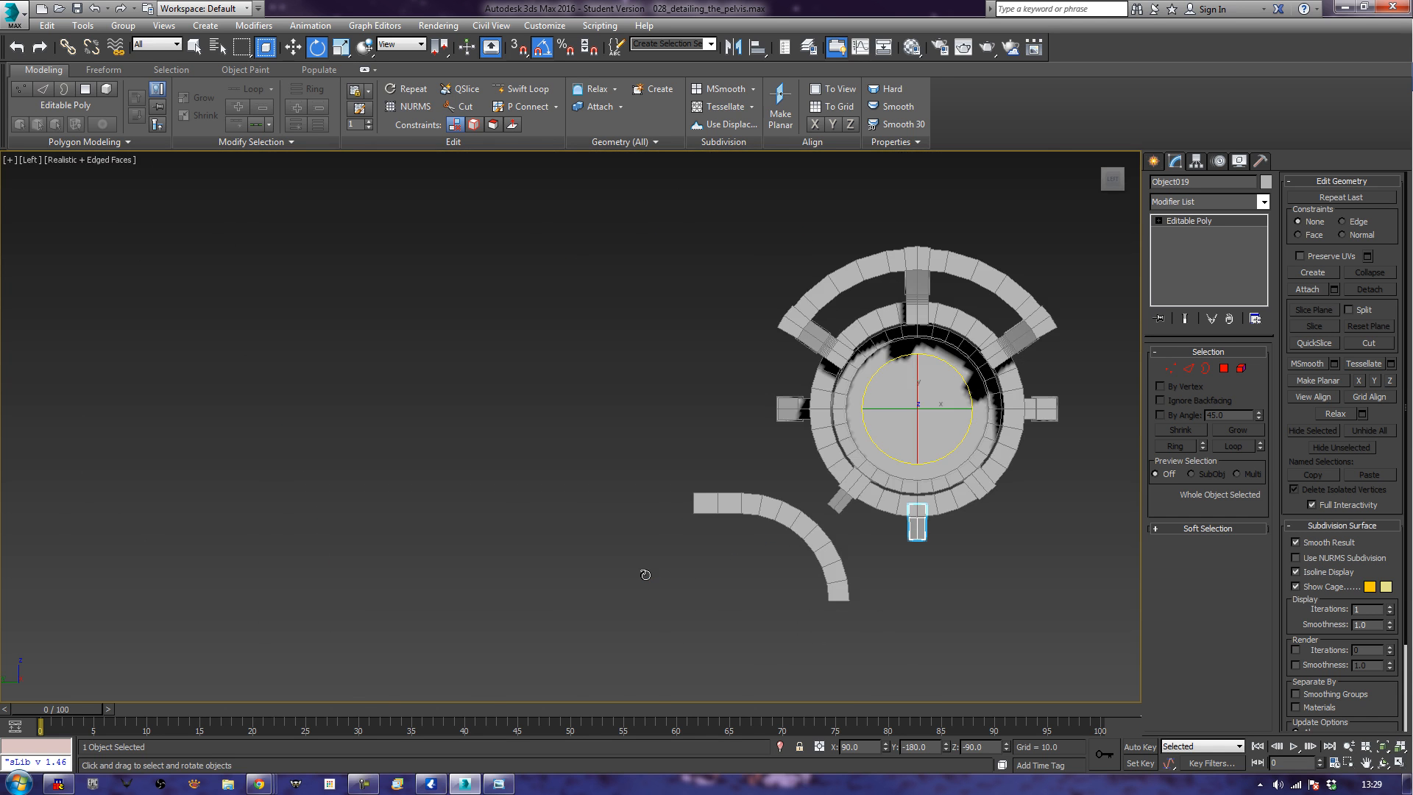
In the Front view, move the copied block's lower outer, middle and inner vertices toward the leg side to form a level bottom edge.
key(f)
key(z)
scroll(673, 537, down, 5)
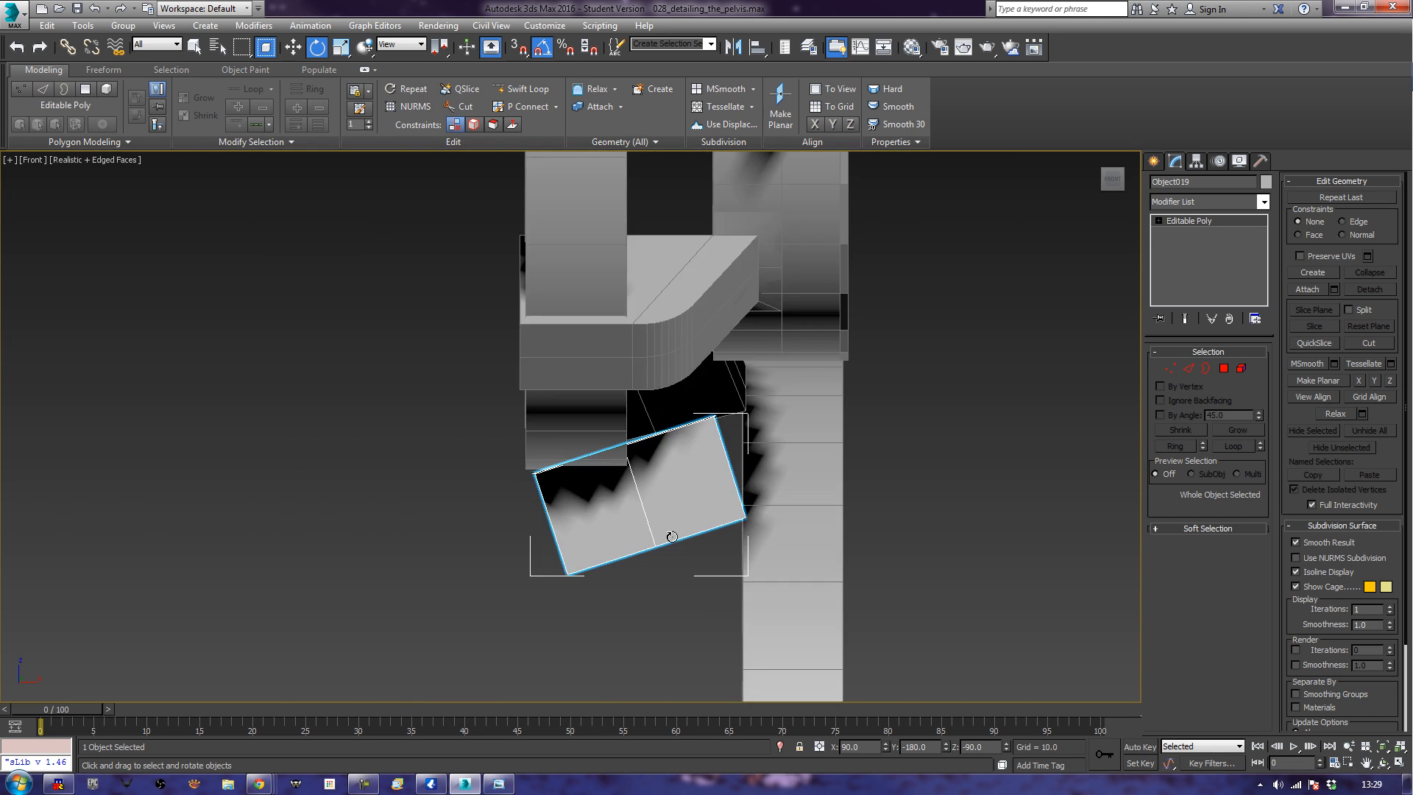
scroll(673, 537, down, 6)
middle_drag(714, 538, 692, 484)
scroll(742, 465, up, 2)
scroll(697, 477, up, 3)
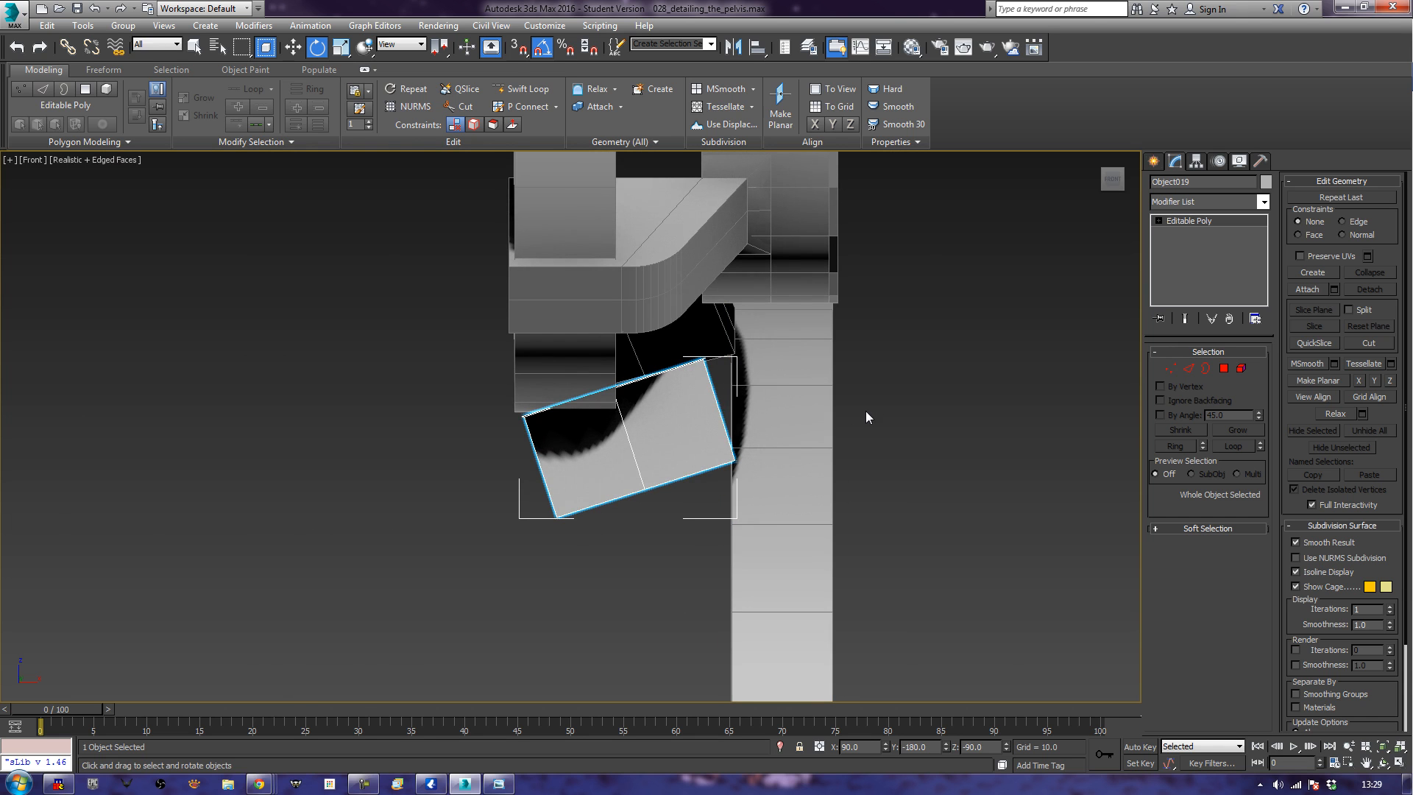
click(1169, 368)
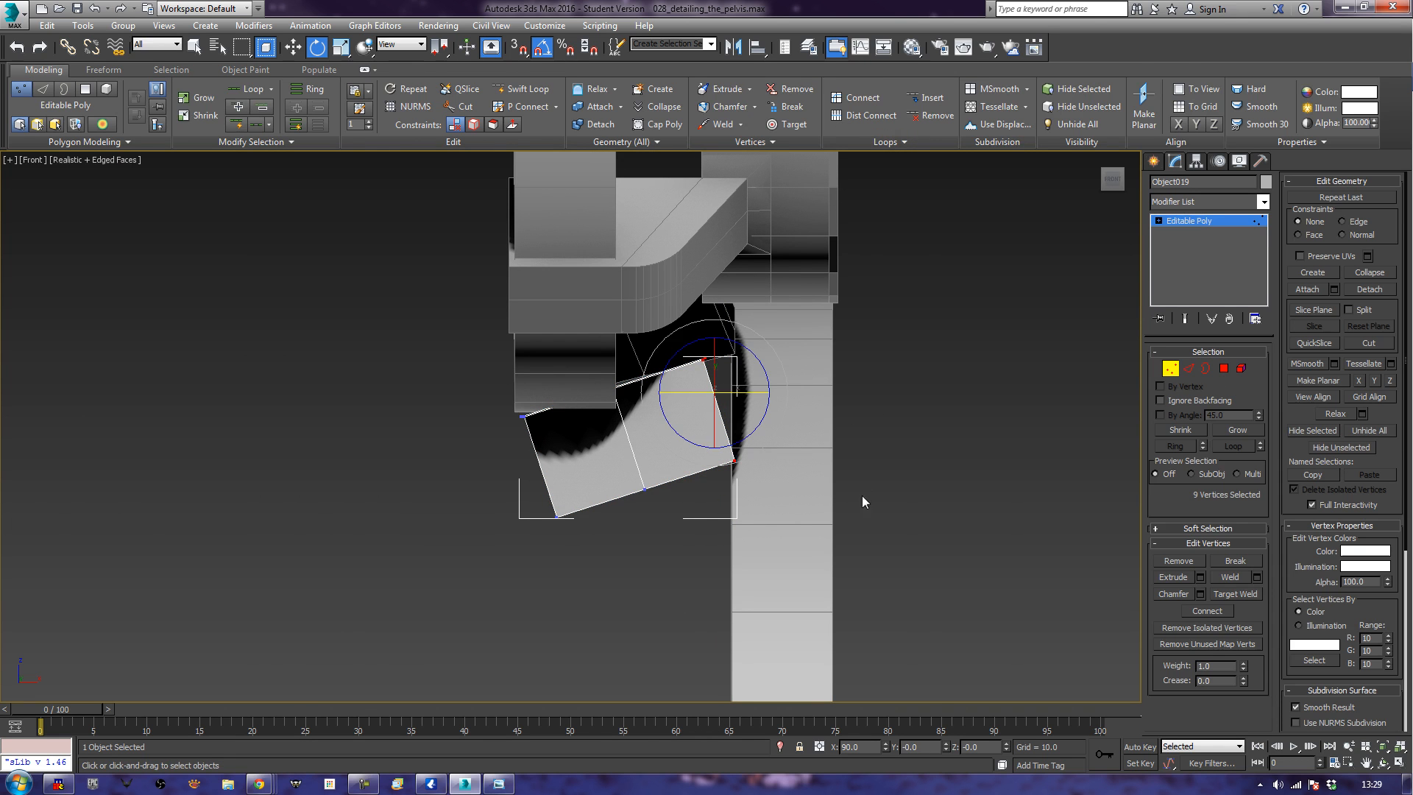
drag(762, 473, 875, 457)
key(w)
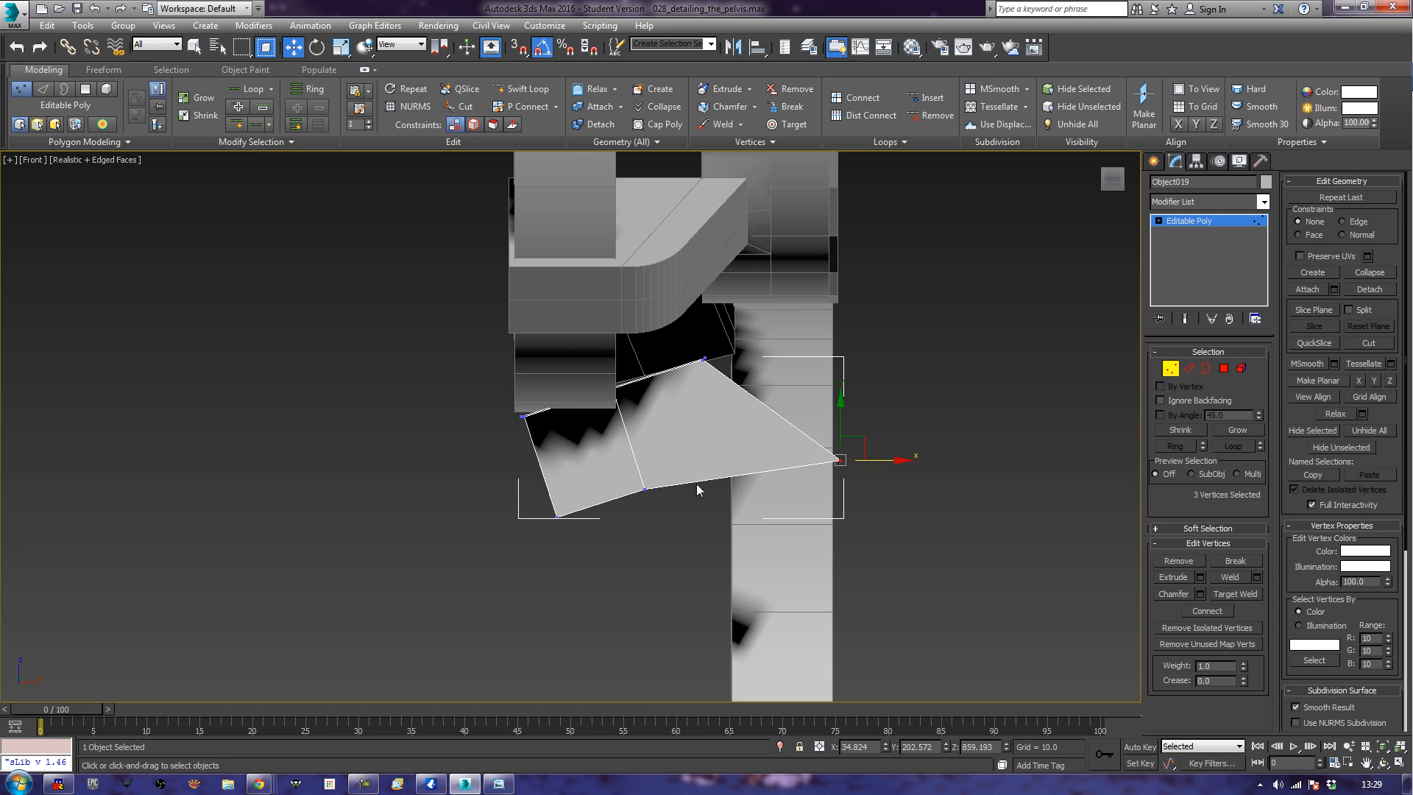
drag(686, 505, 747, 445)
mouse_move(523, 502)
mouse_down()
mouse_move(585, 538)
mouse_move(617, 463)
mouse_move(647, 437)
mouse_up()
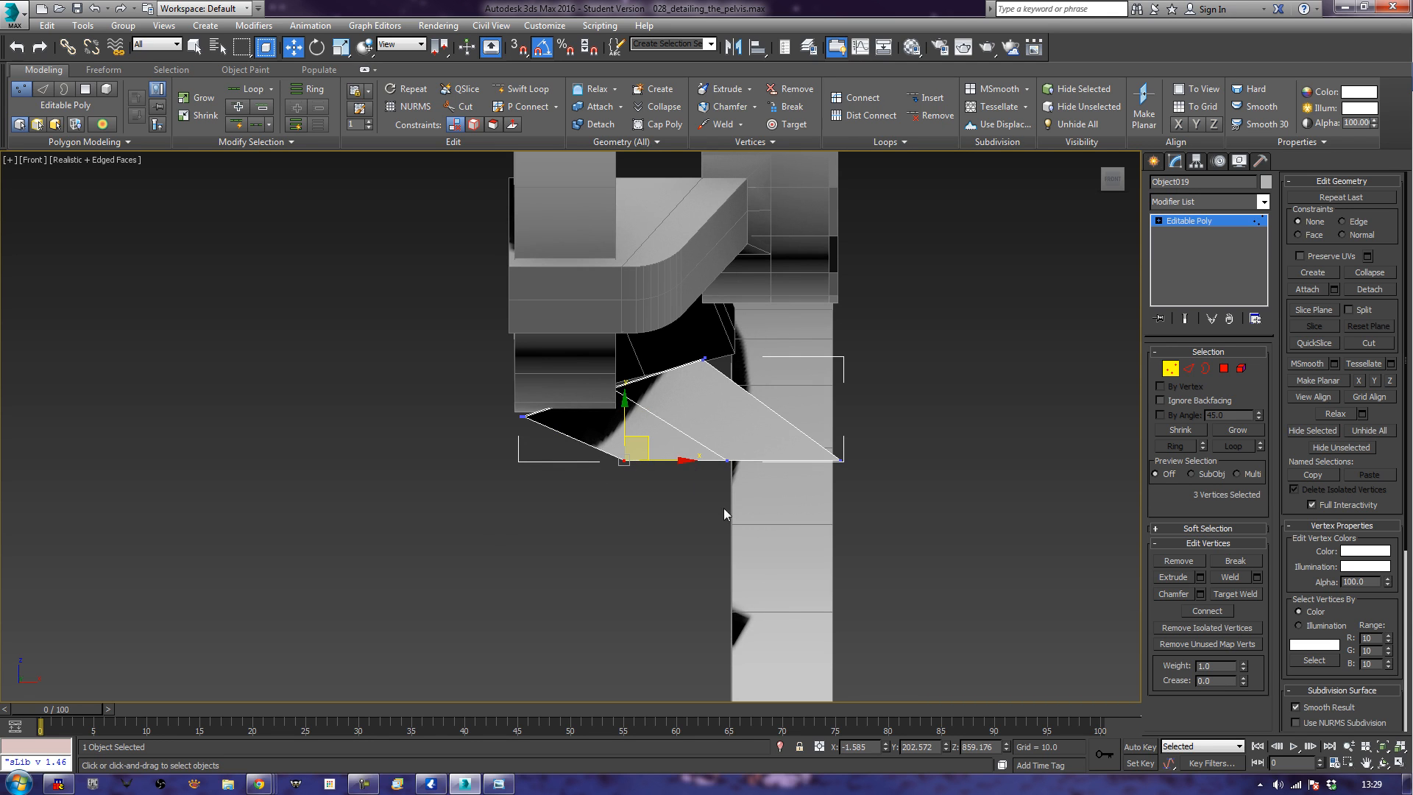
Extrude the block's four bottom polygons downward by about 25.1.
click(1224, 368)
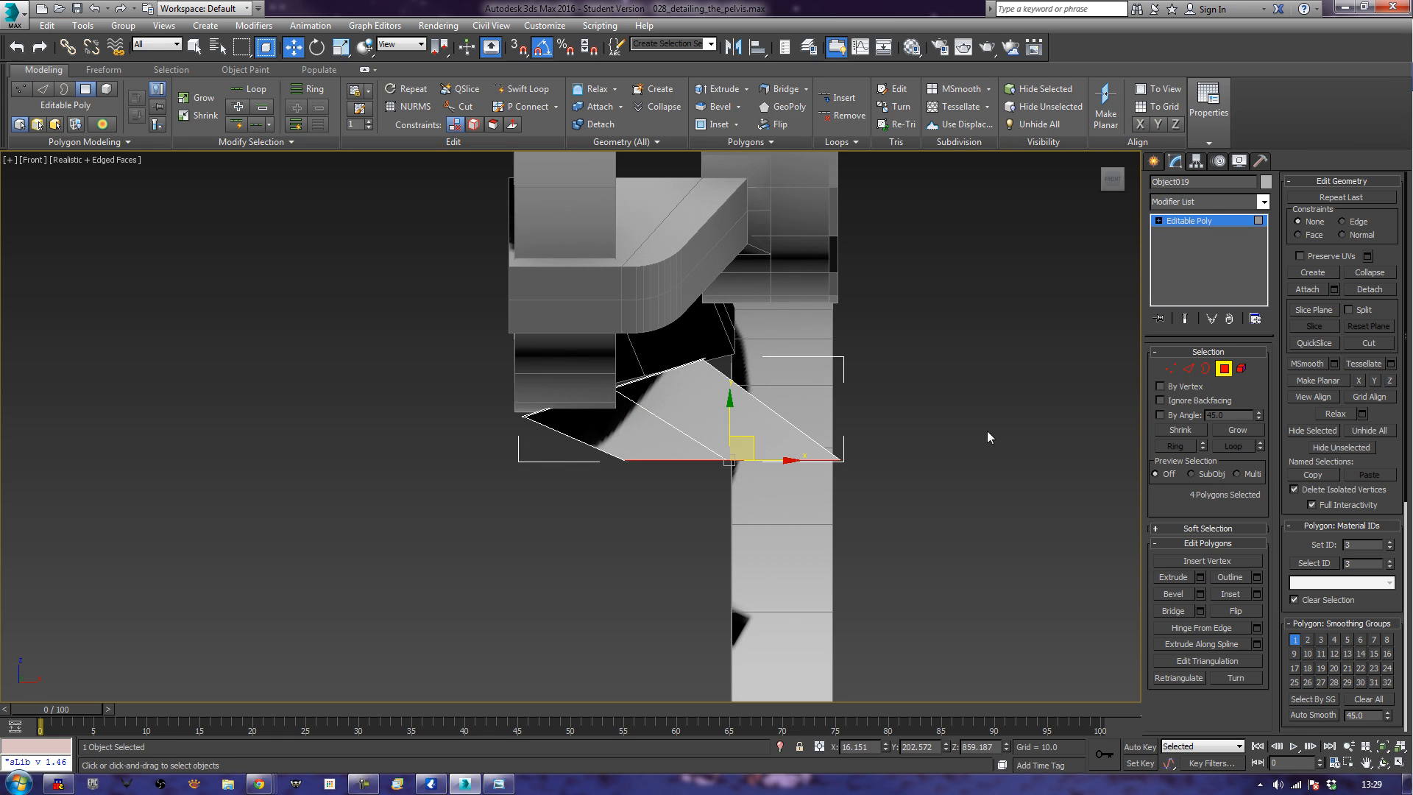
click(1183, 576)
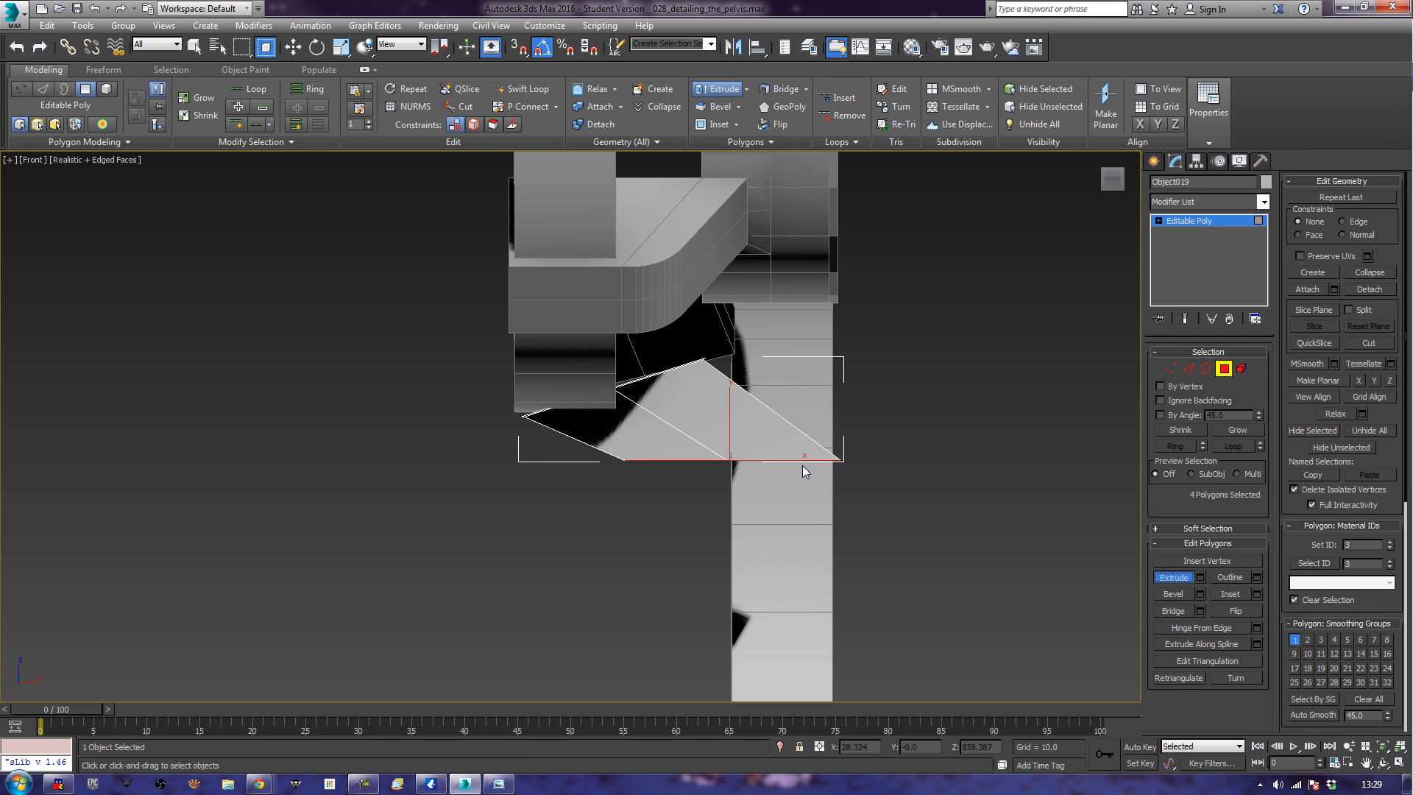
click(1201, 578)
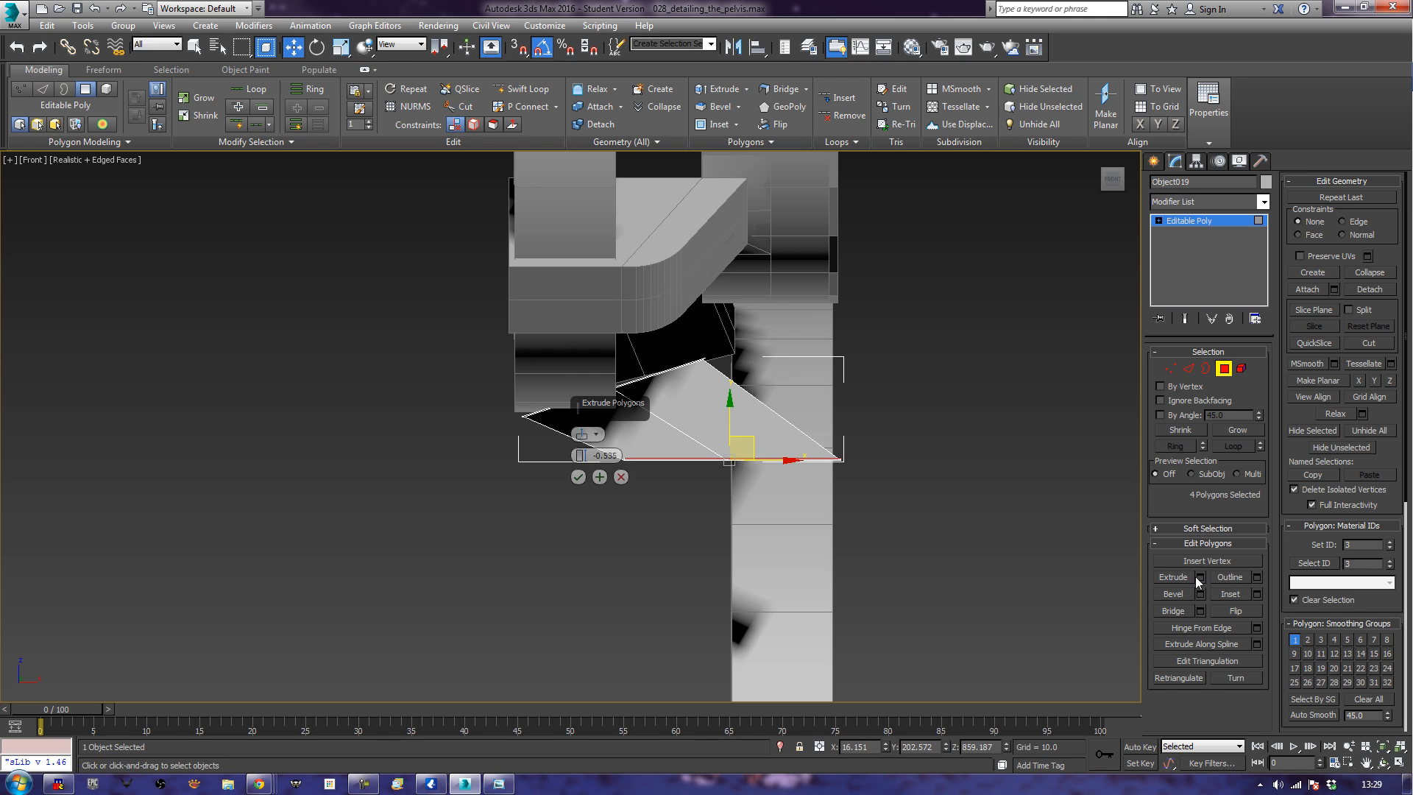
drag(582, 452, 610, 301)
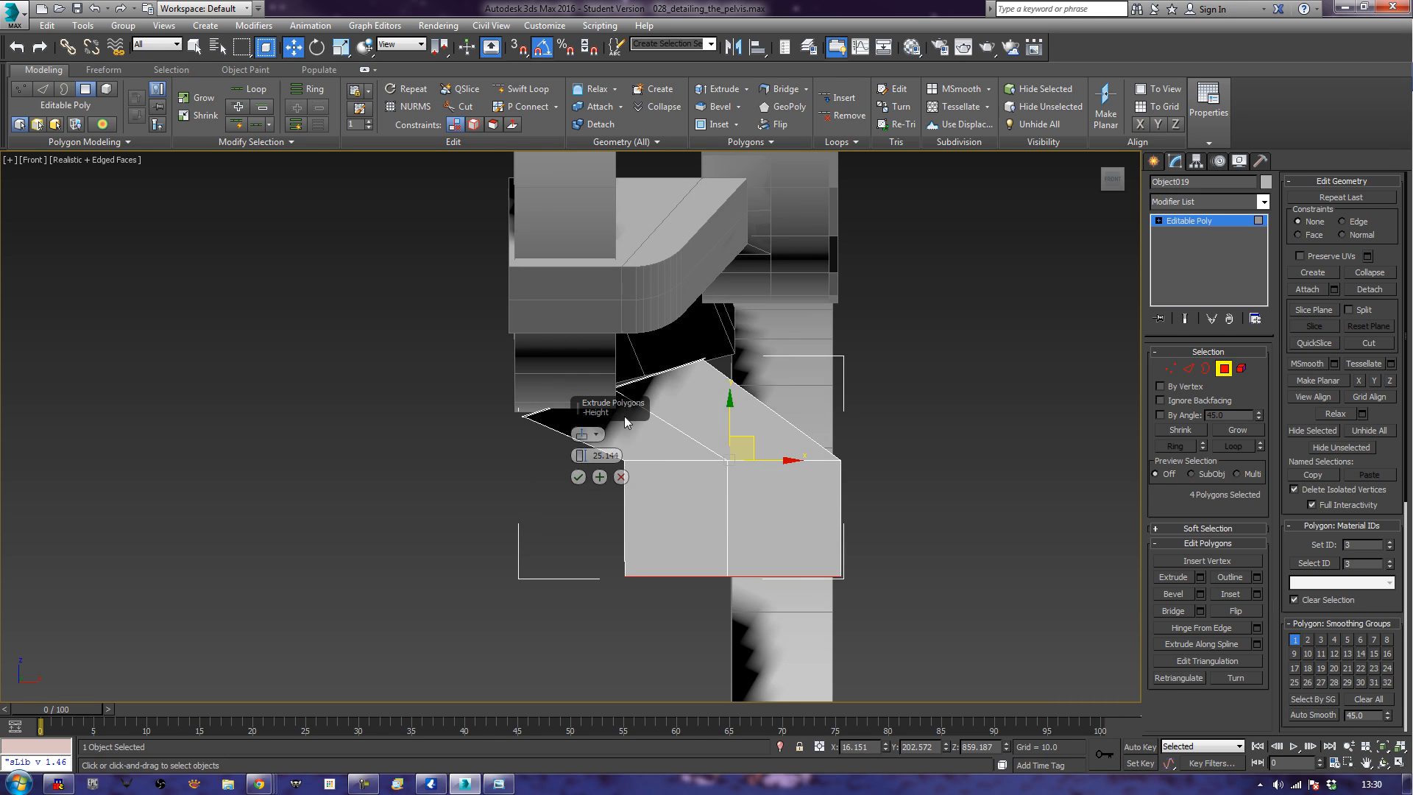
click(579, 478)
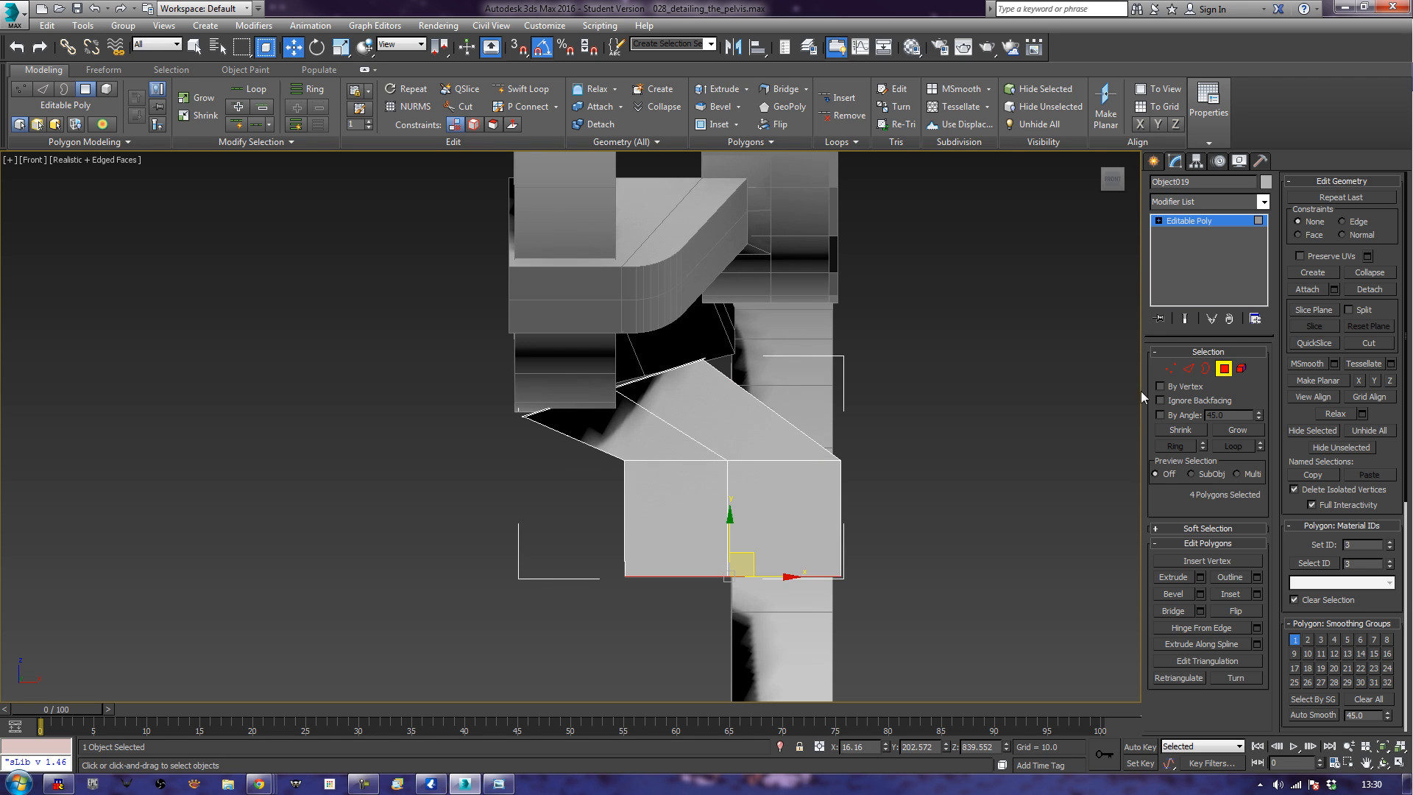
Taper the extrusion by moving its bottom middle and inner vertices toward the leg side, and shift the middle and inner vertices above them.
click(1170, 369)
drag(599, 559, 807, 581)
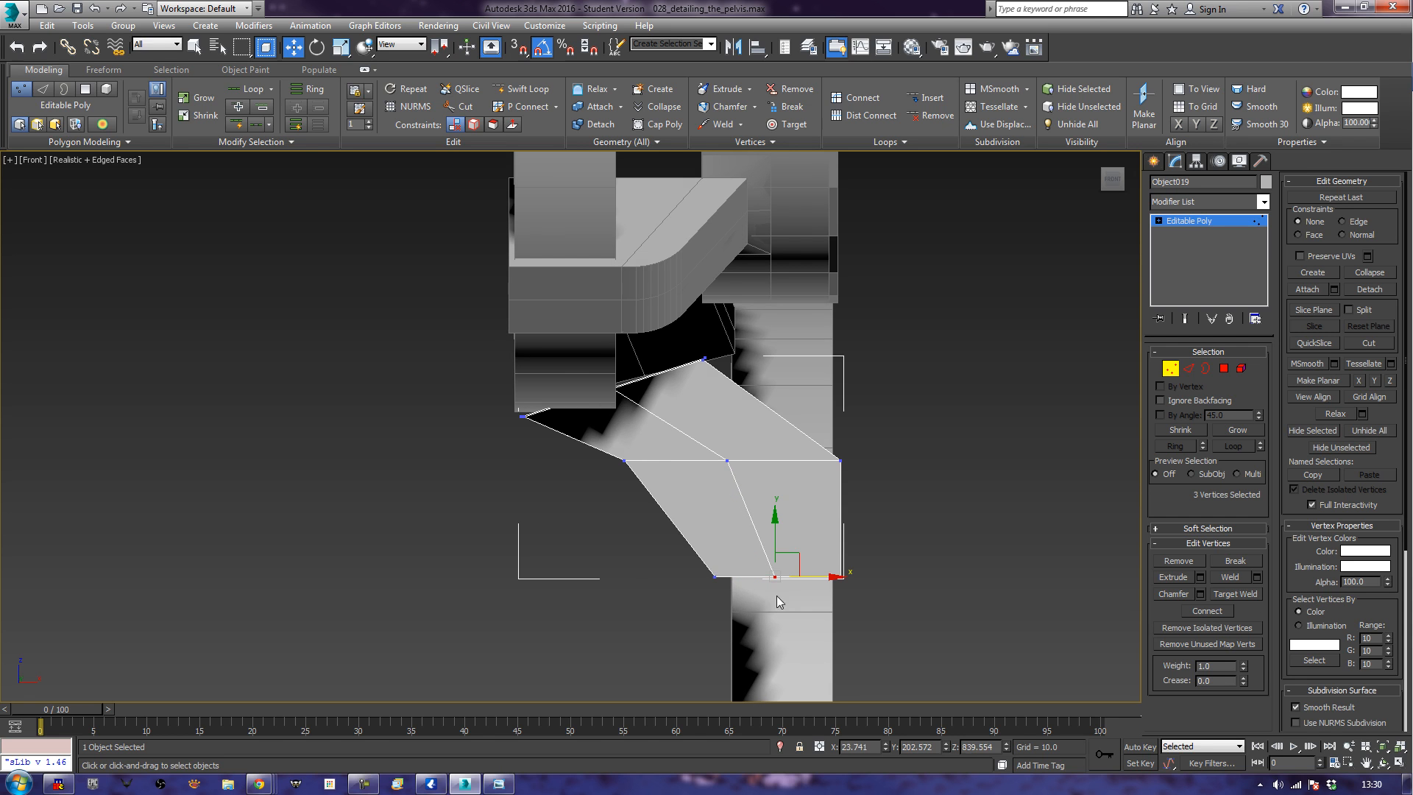
drag(669, 563, 736, 585)
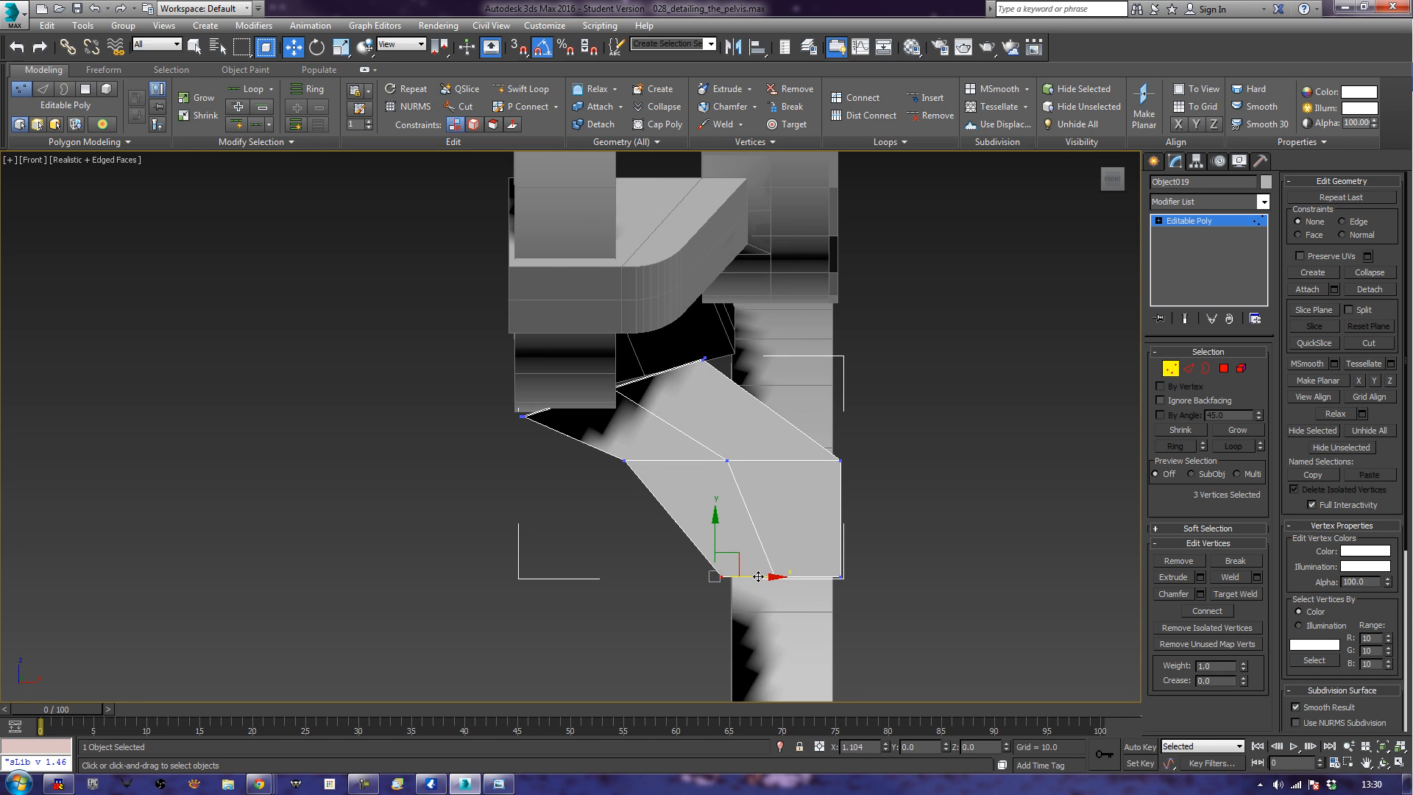
click(621, 603)
drag(586, 448, 671, 498)
drag(644, 440, 778, 453)
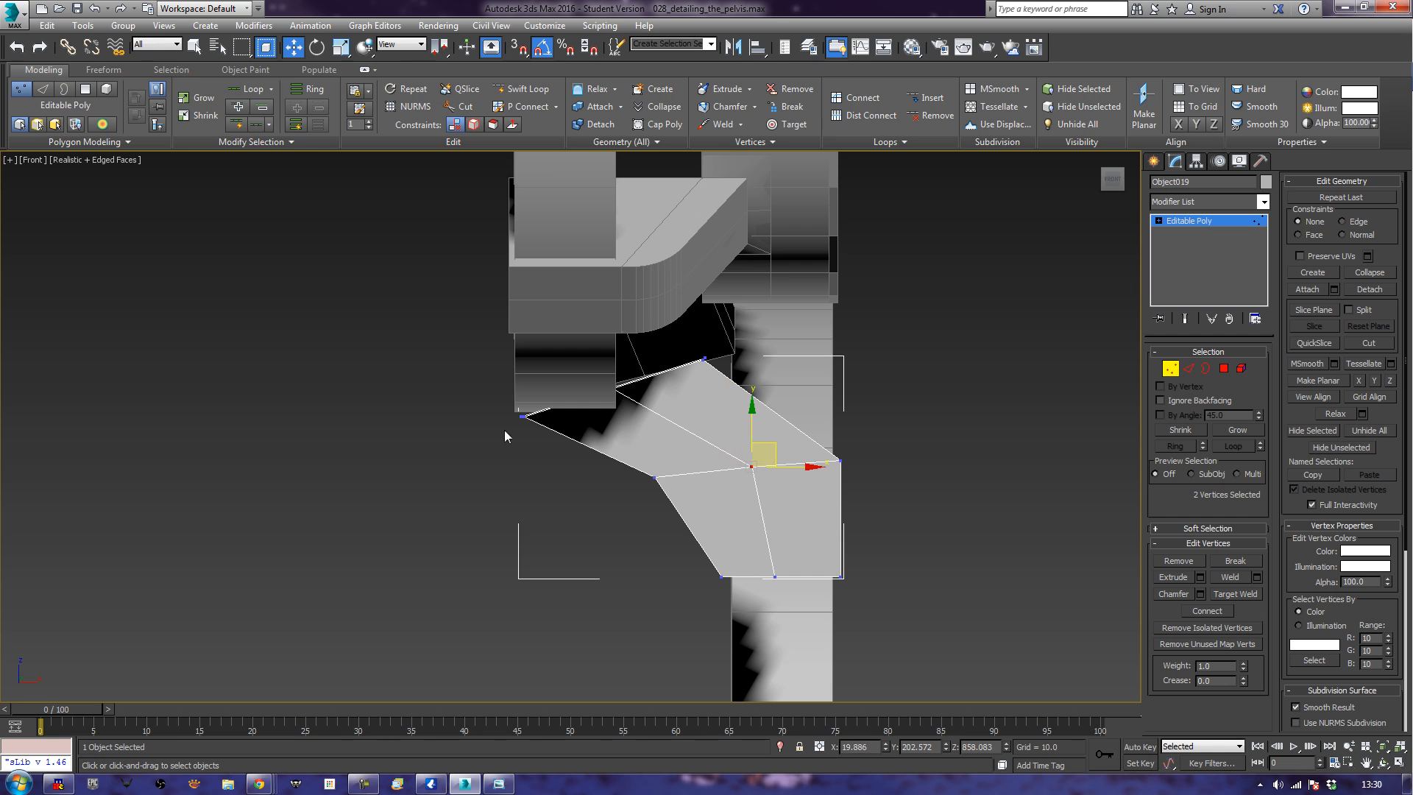
Show the reshaped block with the whole ring in the Left view, clear the vertex selection and leave vertex editing.
key(p)
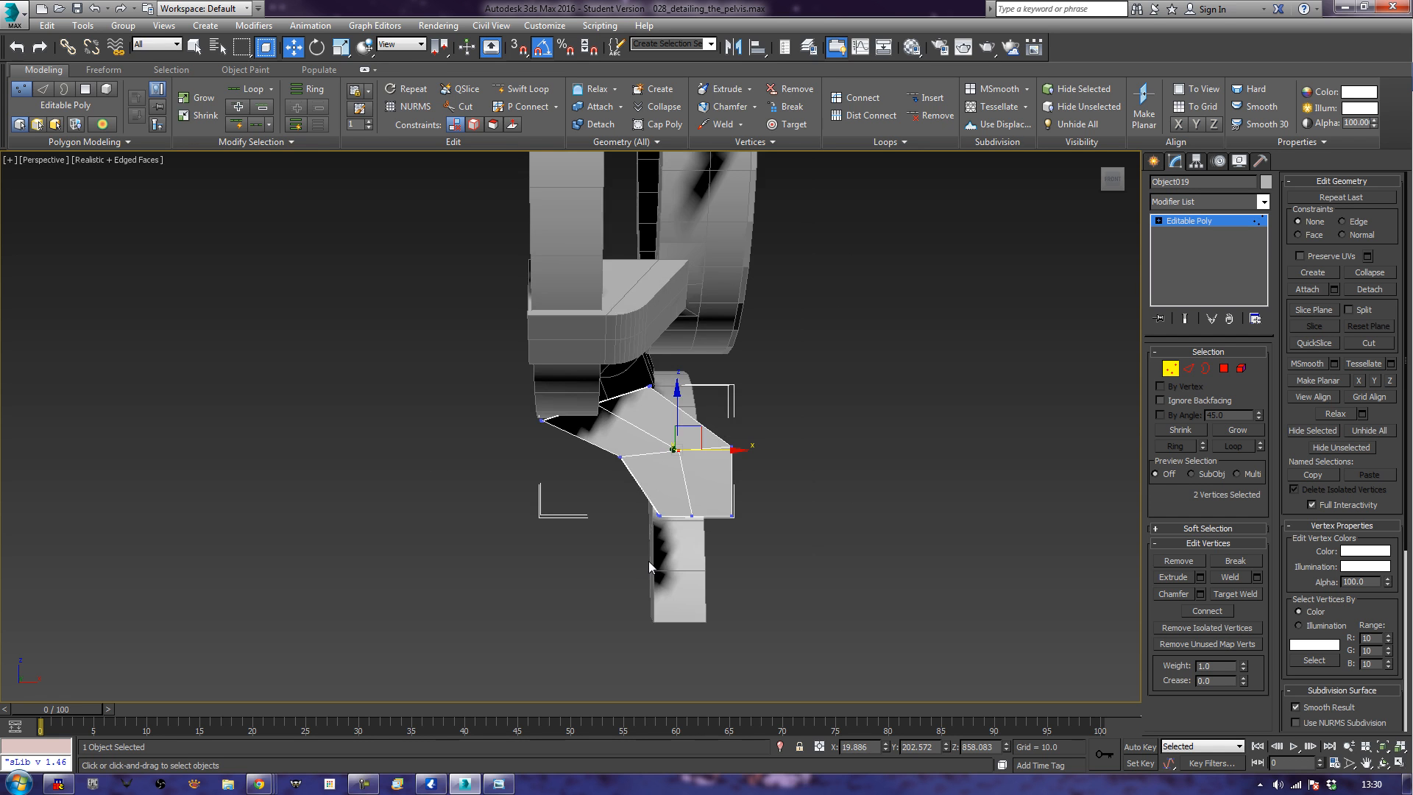
key(l)
key(z)
middle_drag(576, 531, 619, 507)
scroll(615, 508, down, 6)
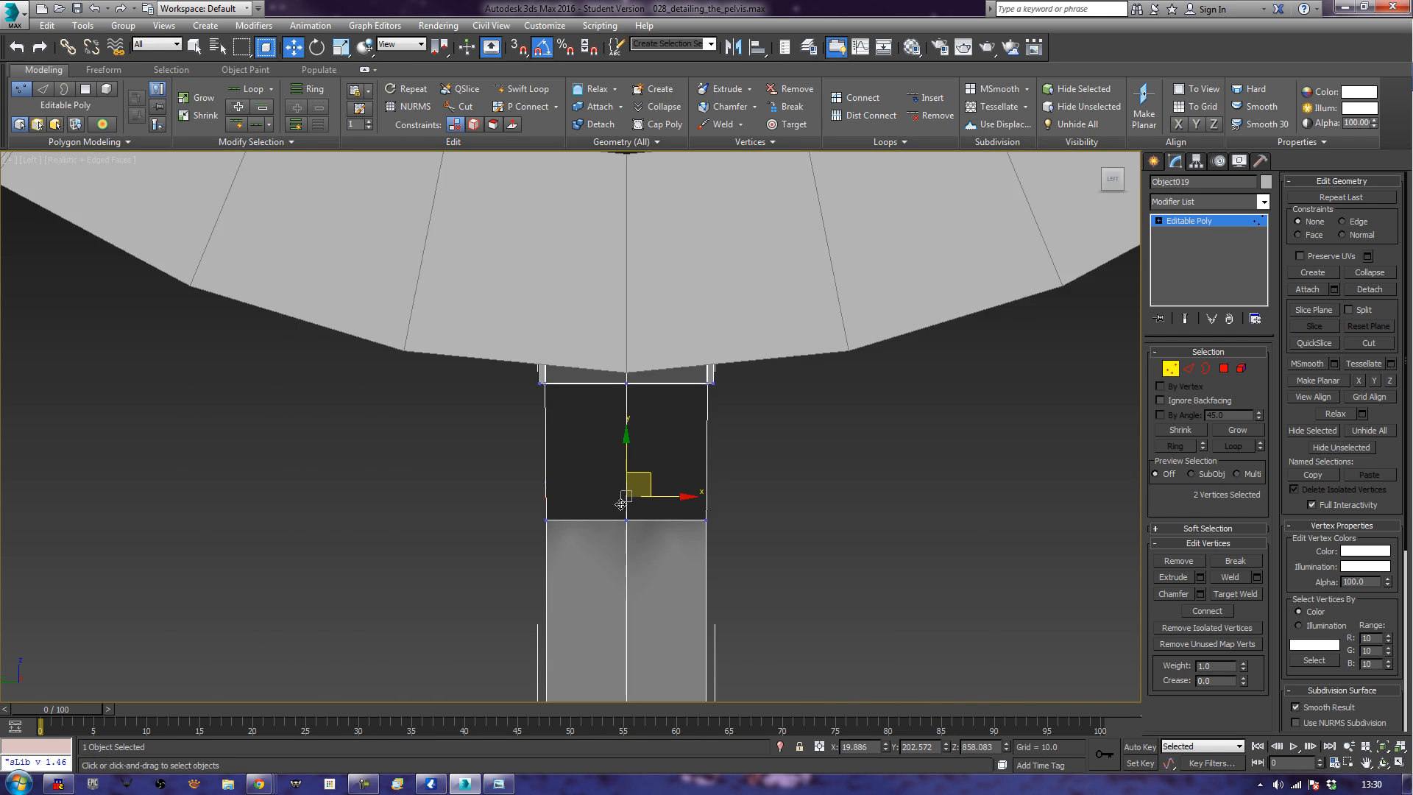
scroll(616, 513, down, 8)
click(648, 606)
middle_drag(647, 607, 657, 579)
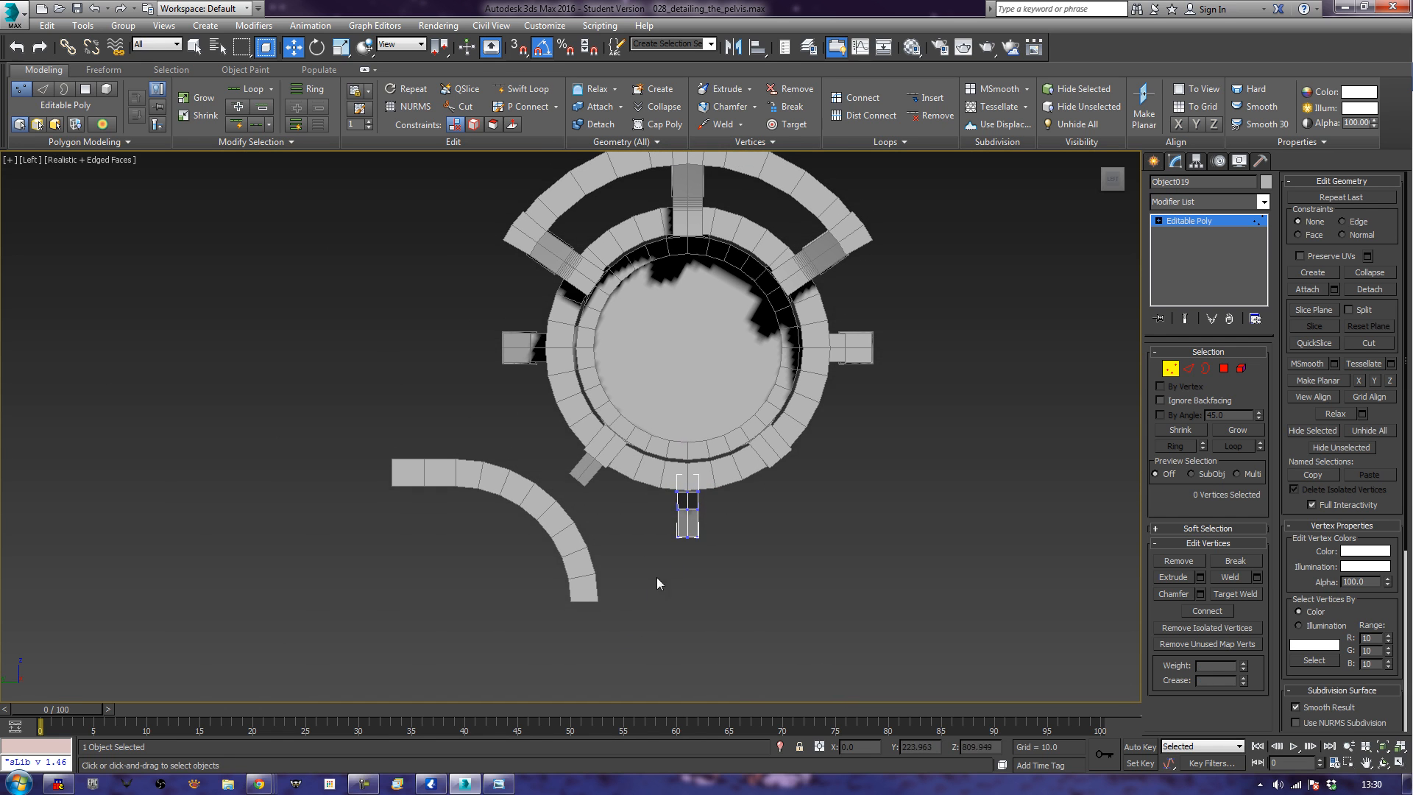
click(1171, 369)
click(592, 471)
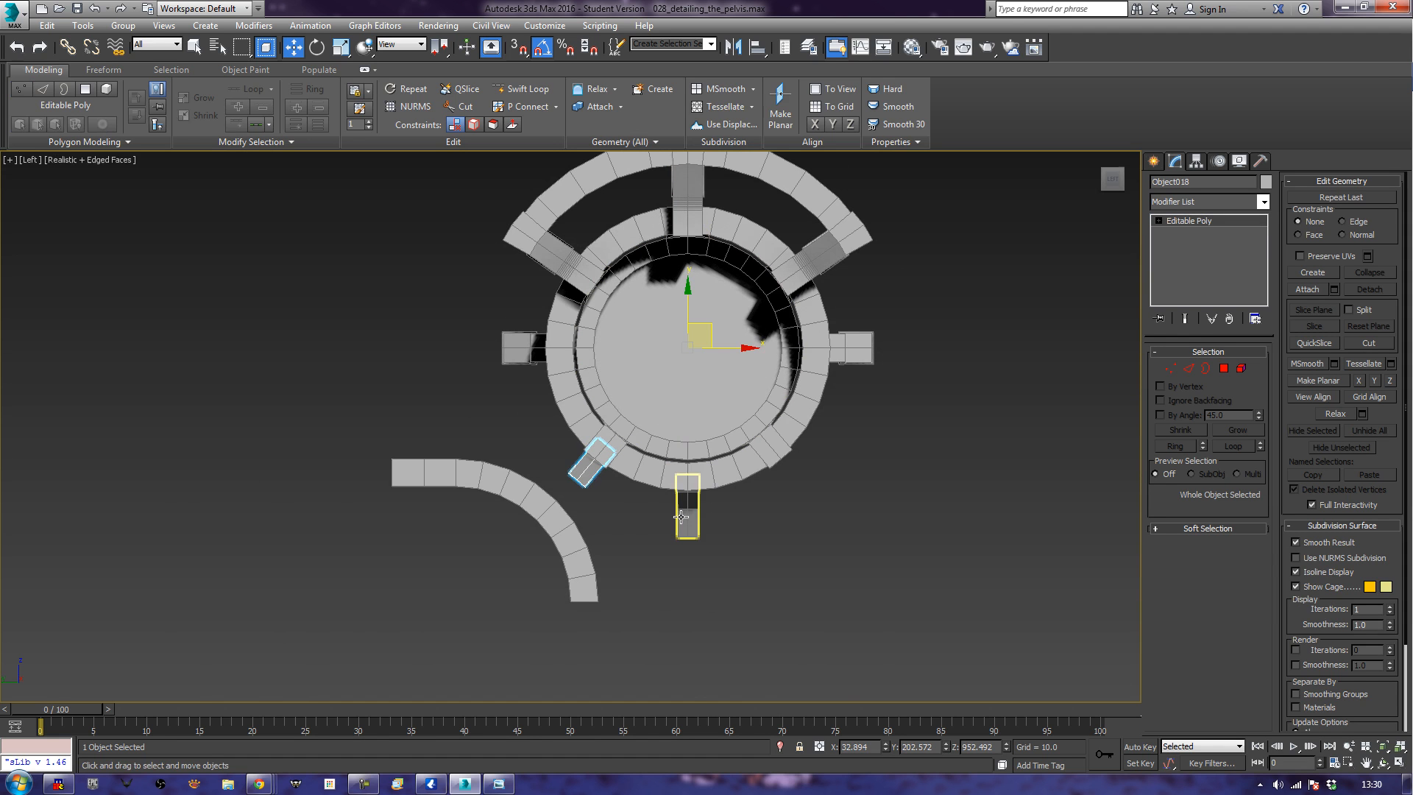
key(e)
click(658, 389)
shift+drag(658, 389, 681, 412)
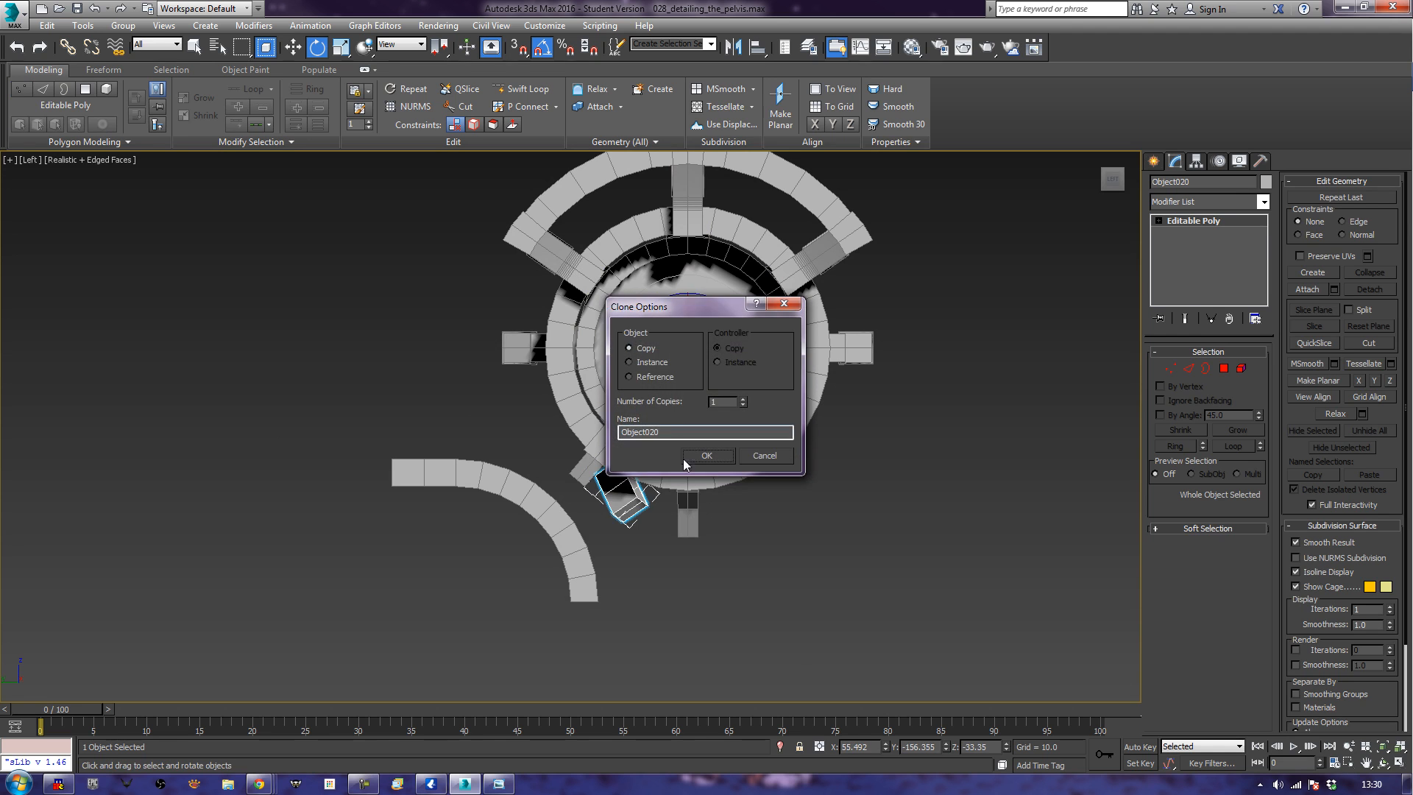
click(789, 454)
shift+drag(637, 371, 664, 393)
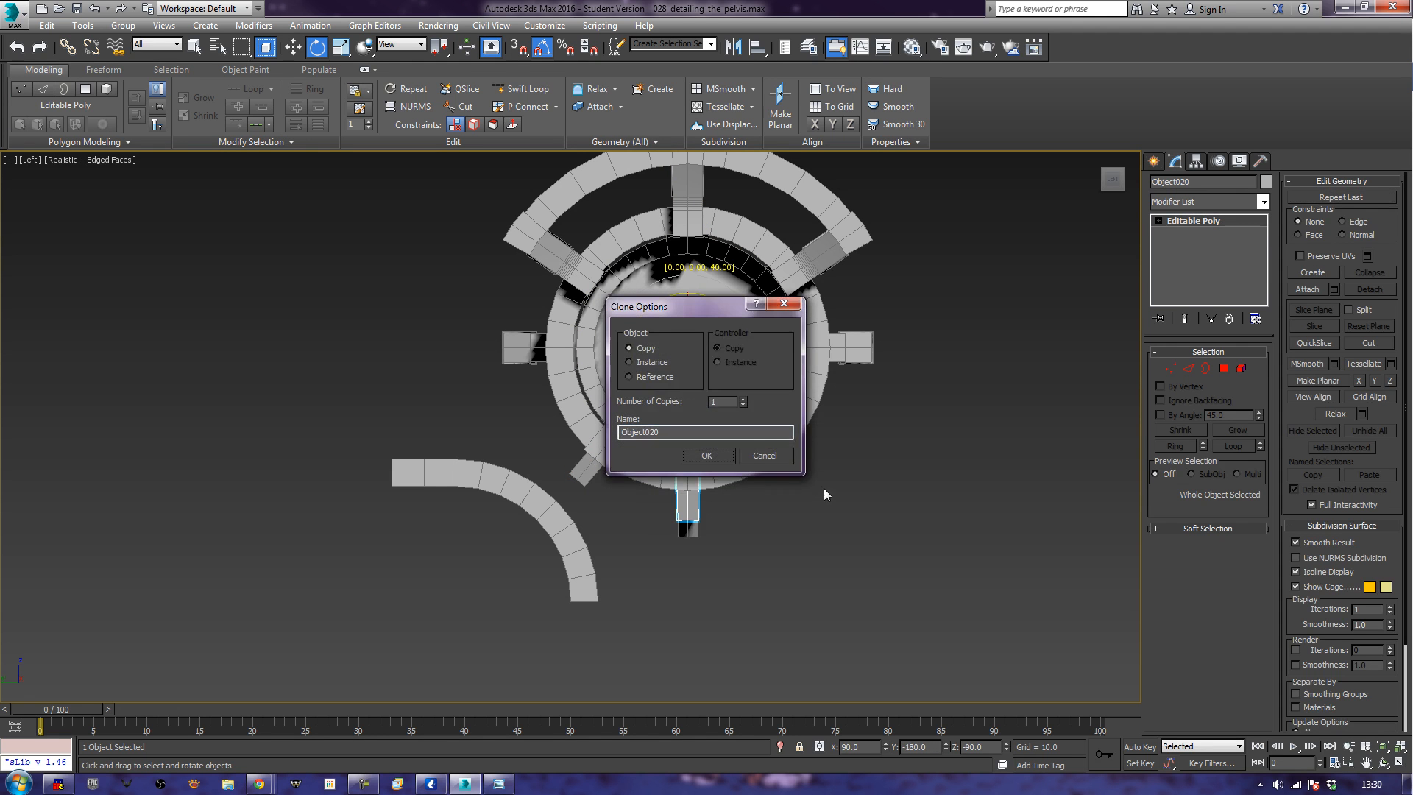
click(792, 461)
Select the quarter-arc strip beside the pelvis ring and enable pivot-only adjustment for it.
click(562, 530)
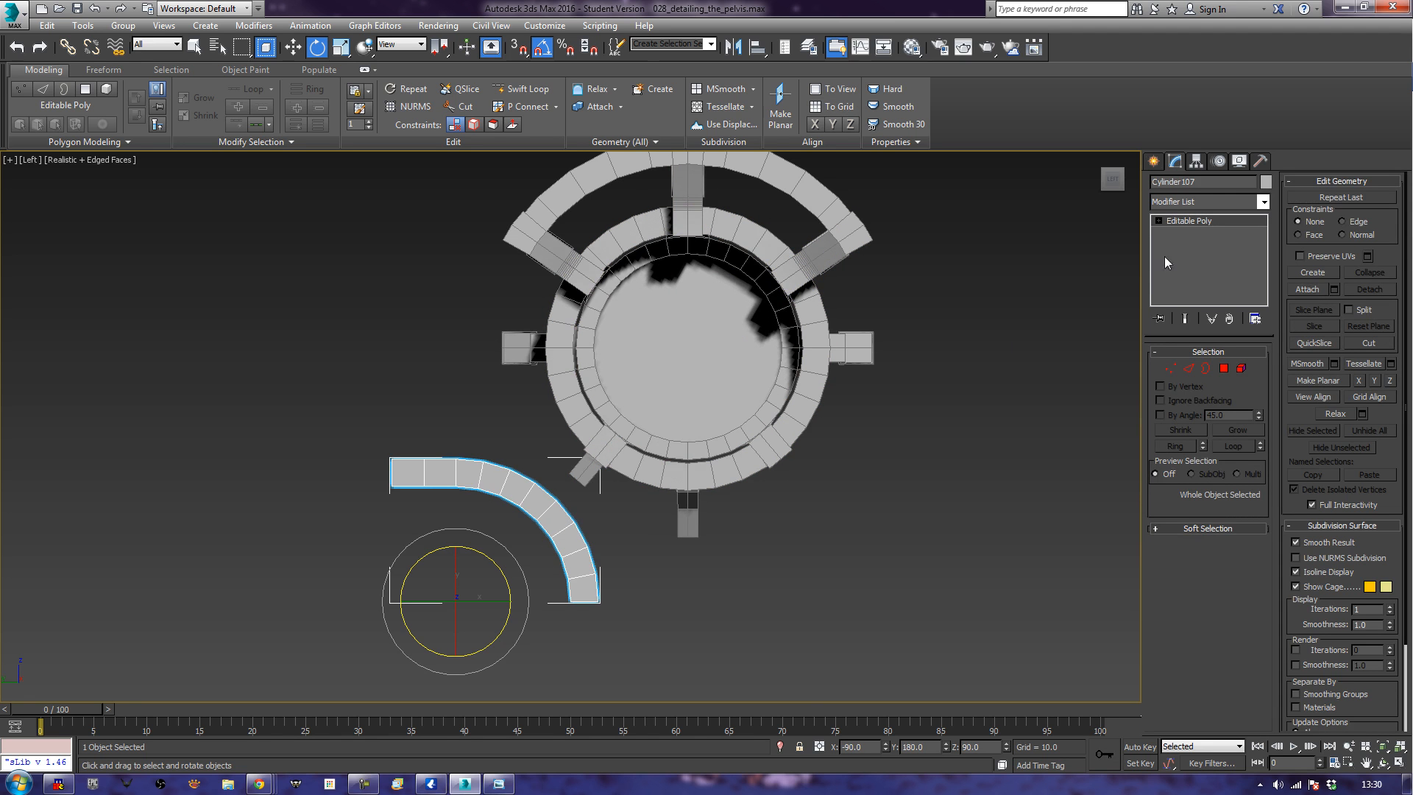
click(1218, 162)
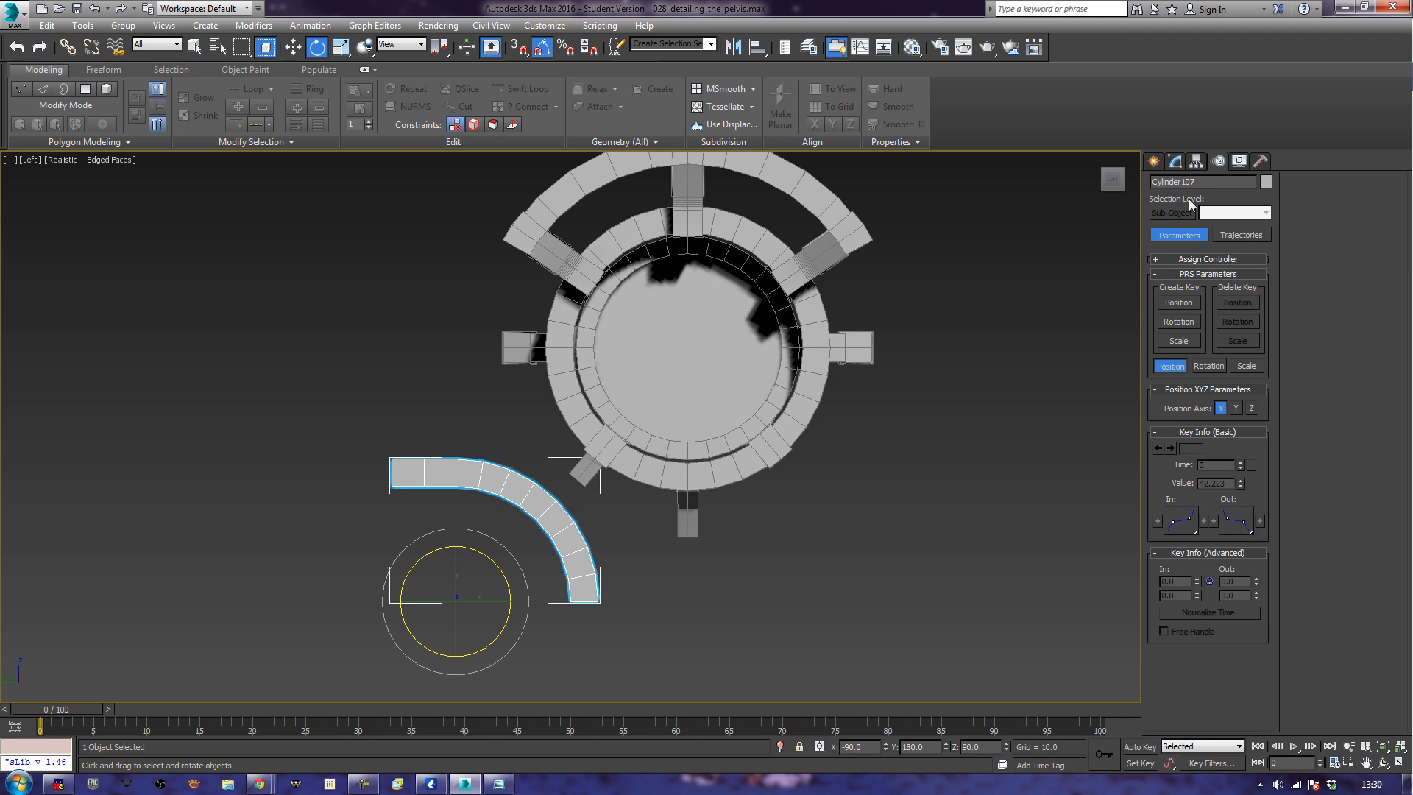
click(1195, 162)
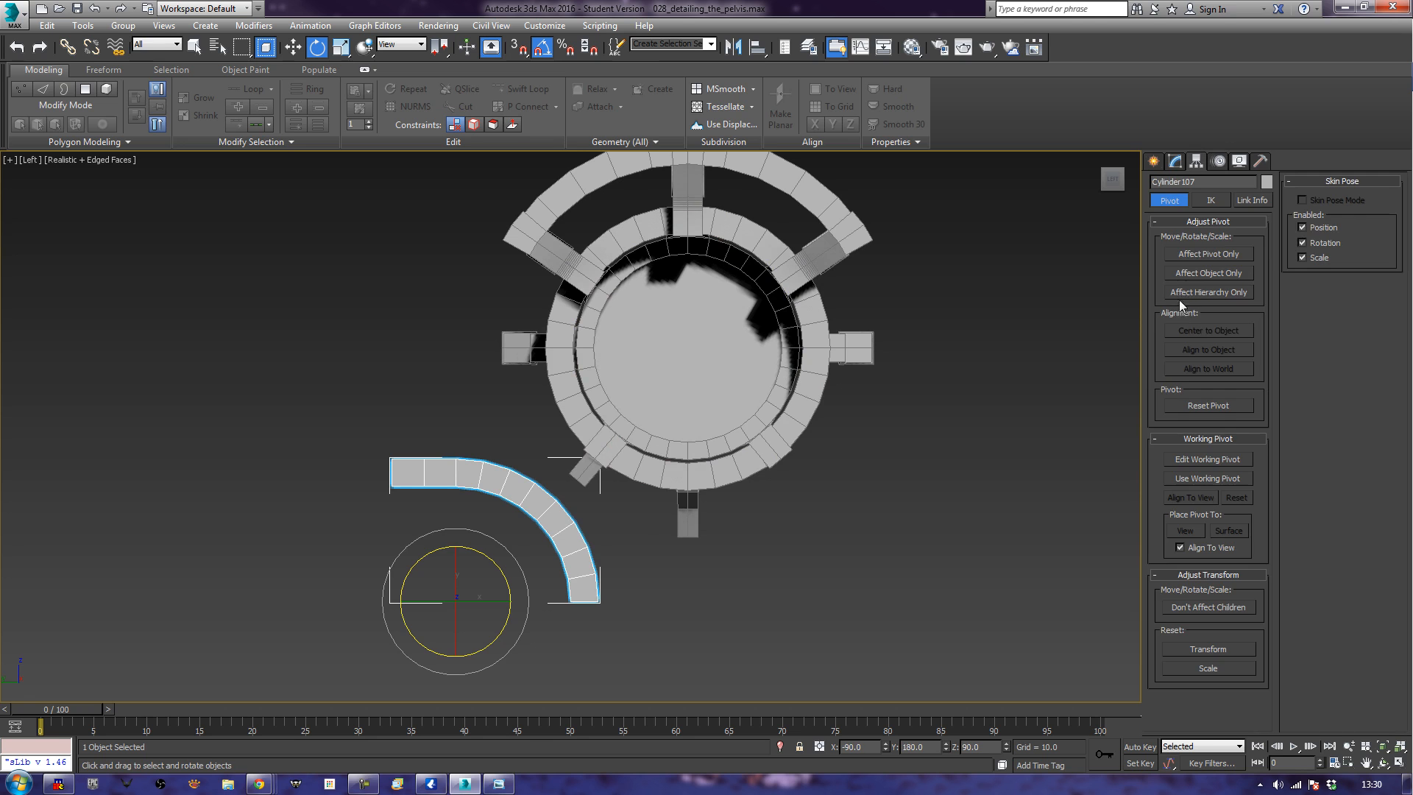
click(1194, 255)
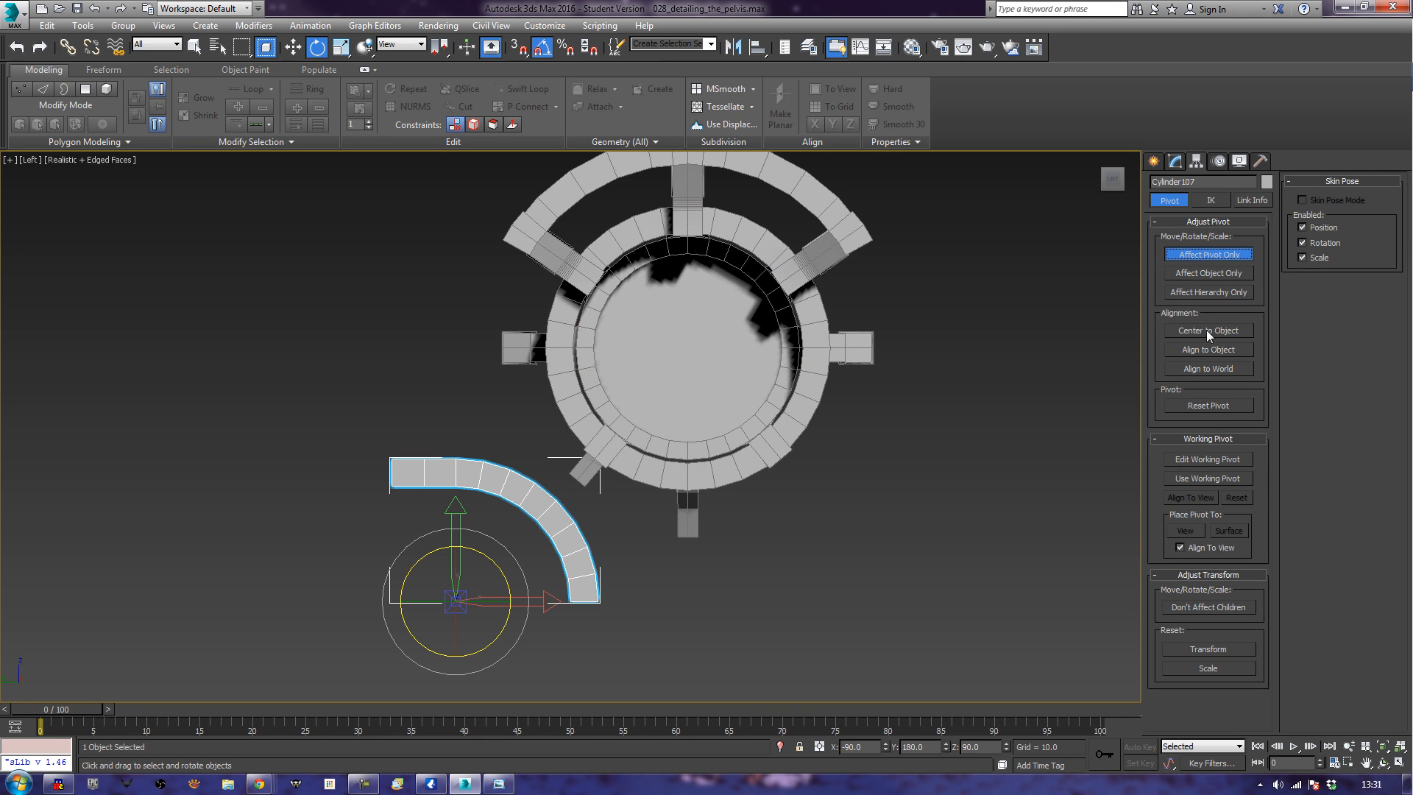
click(734, 47)
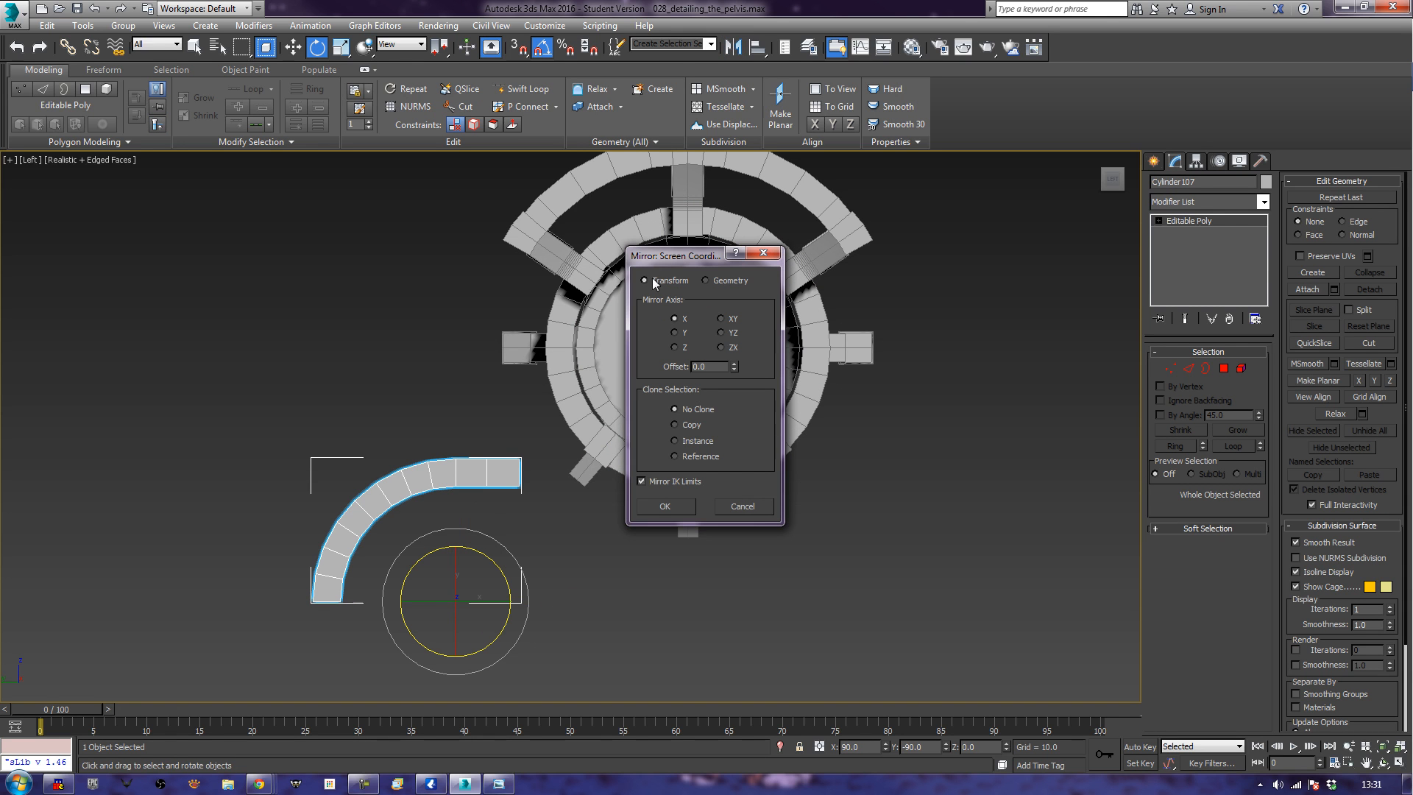
drag(685, 255, 980, 349)
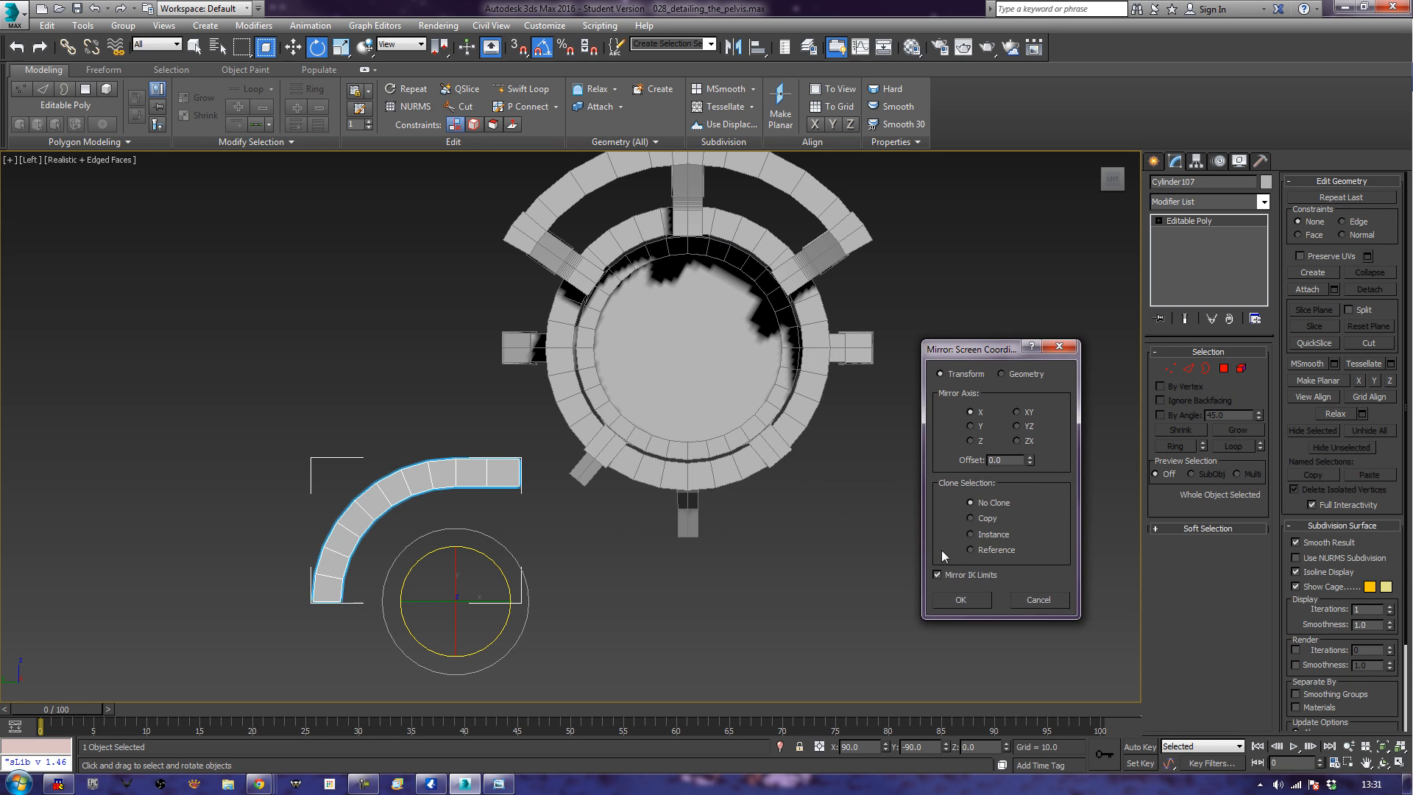
click(1040, 603)
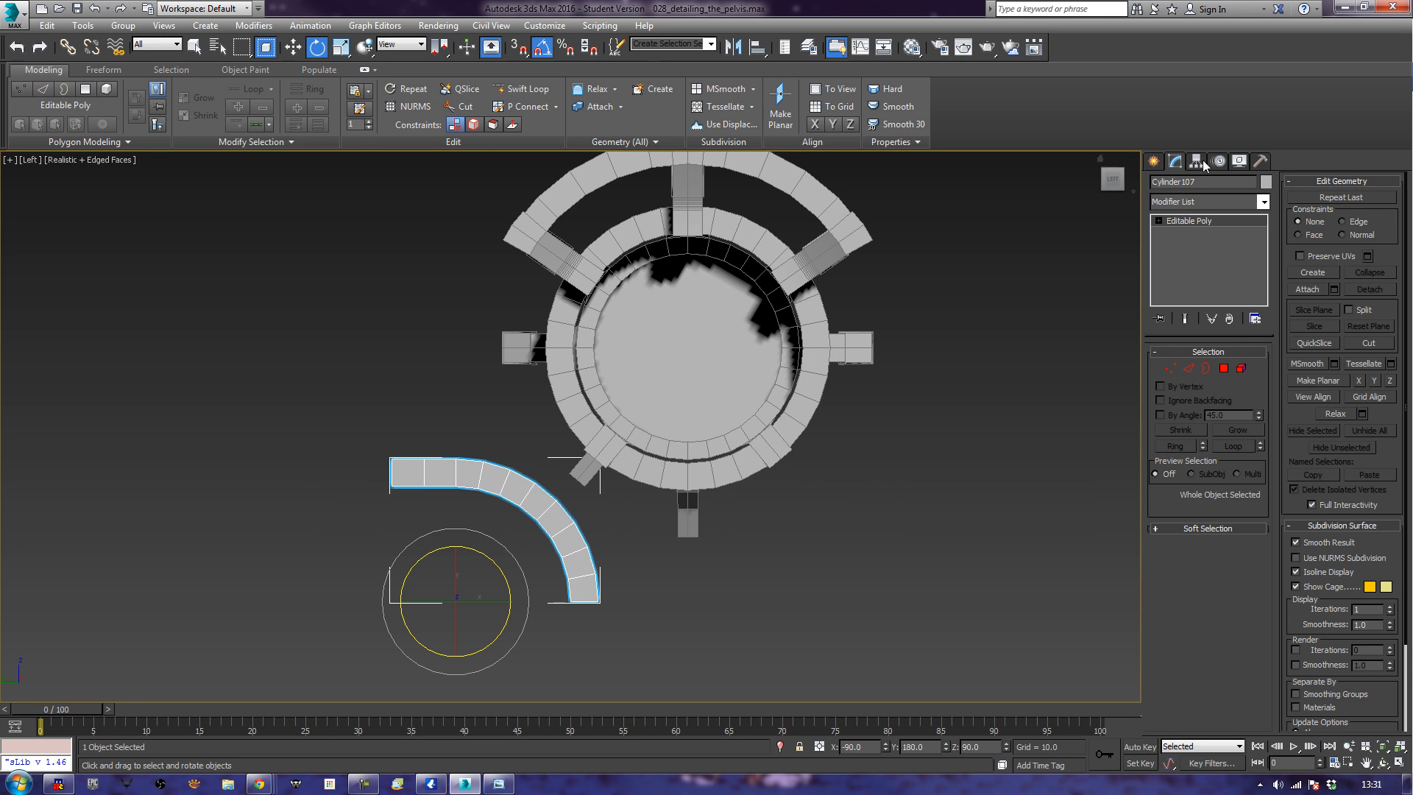
click(1260, 162)
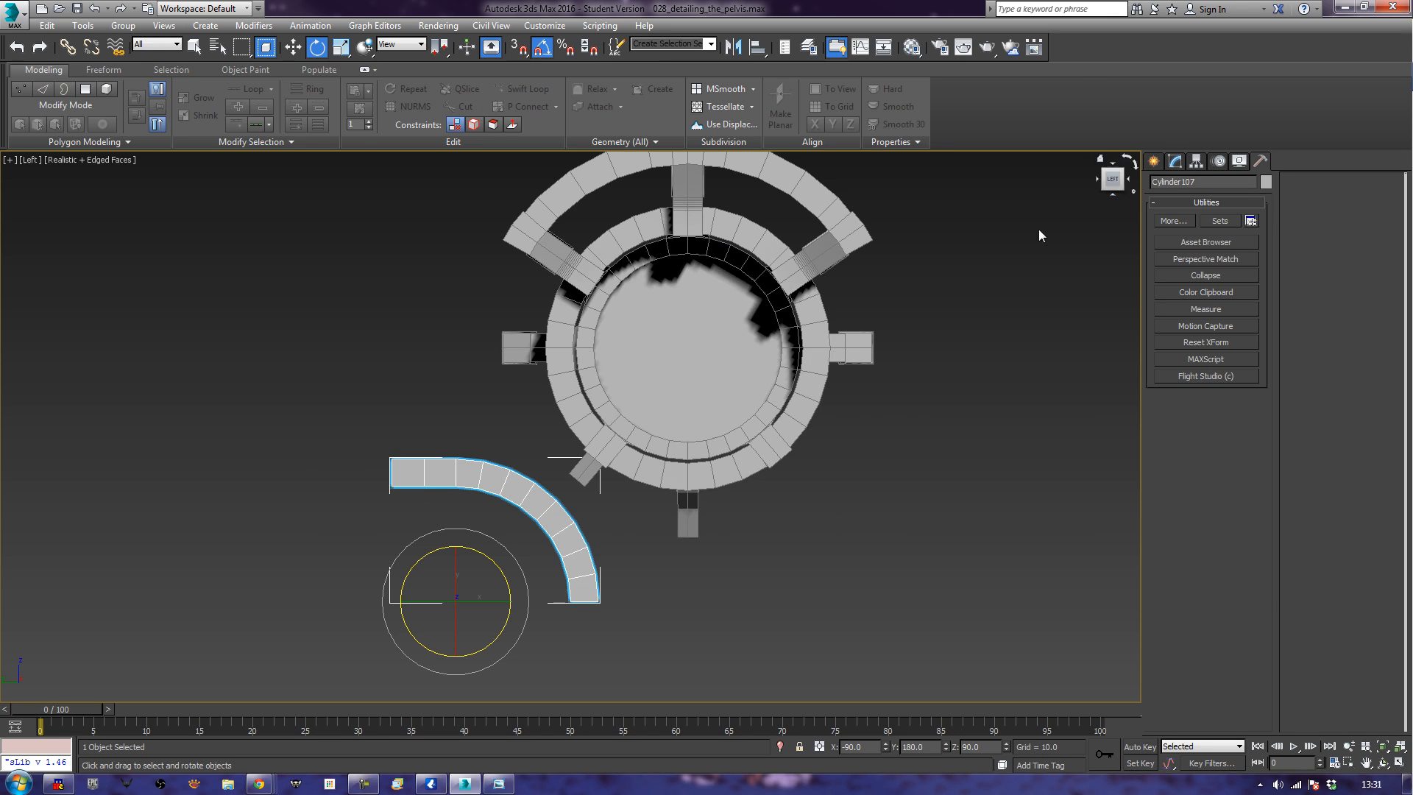
click(1170, 163)
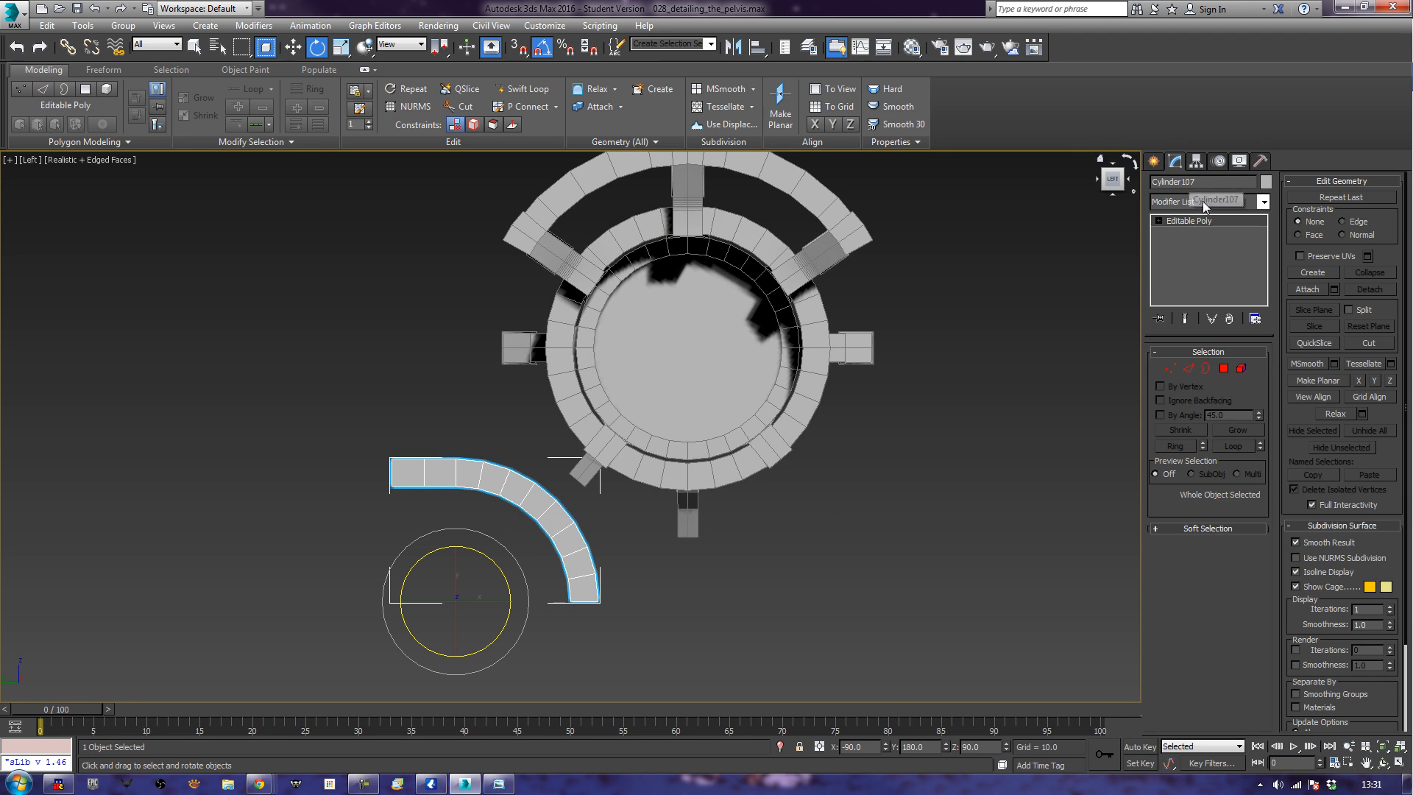
Apply an XForm modifier to the quarter-arc strip and convert it to an editable poly.
click(1206, 205)
key(x)
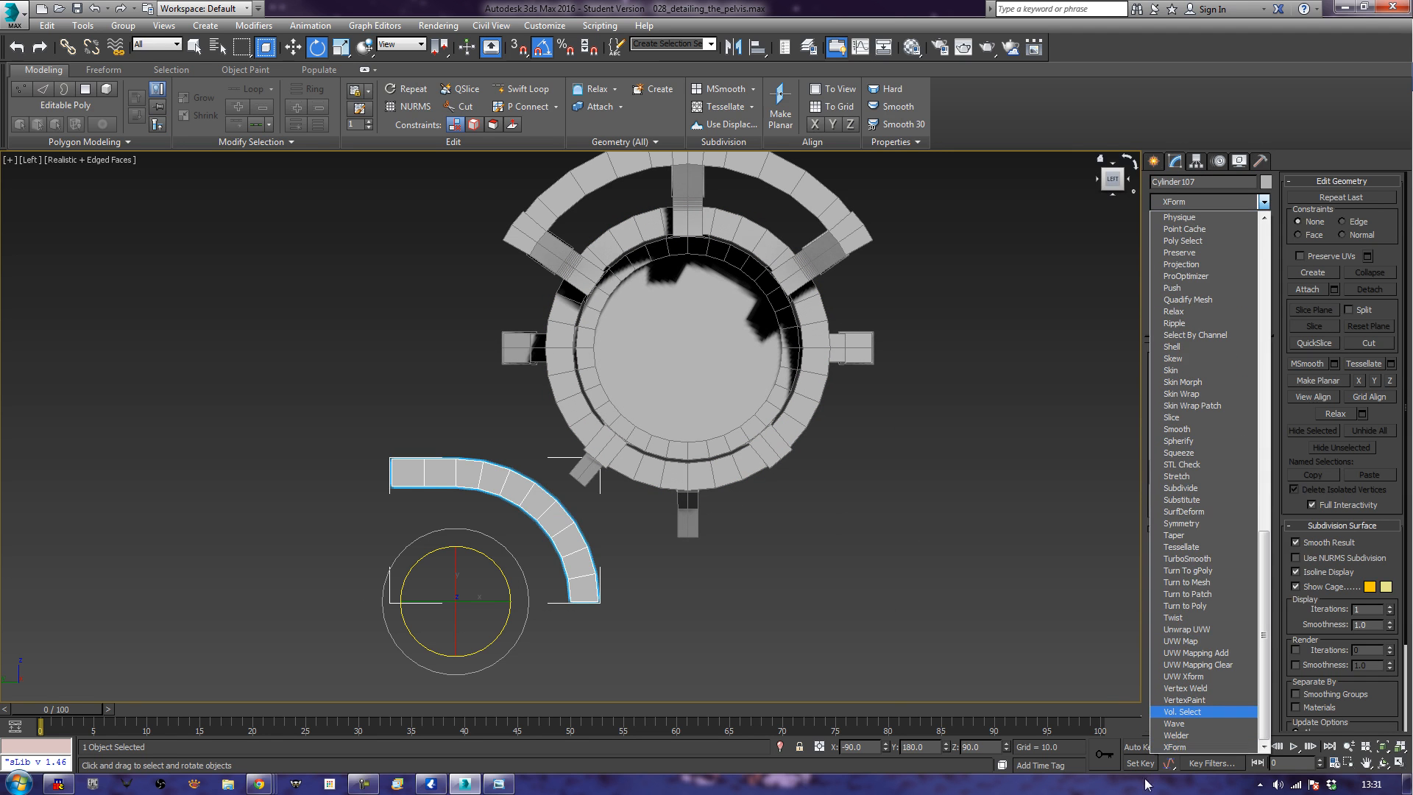
click(1178, 747)
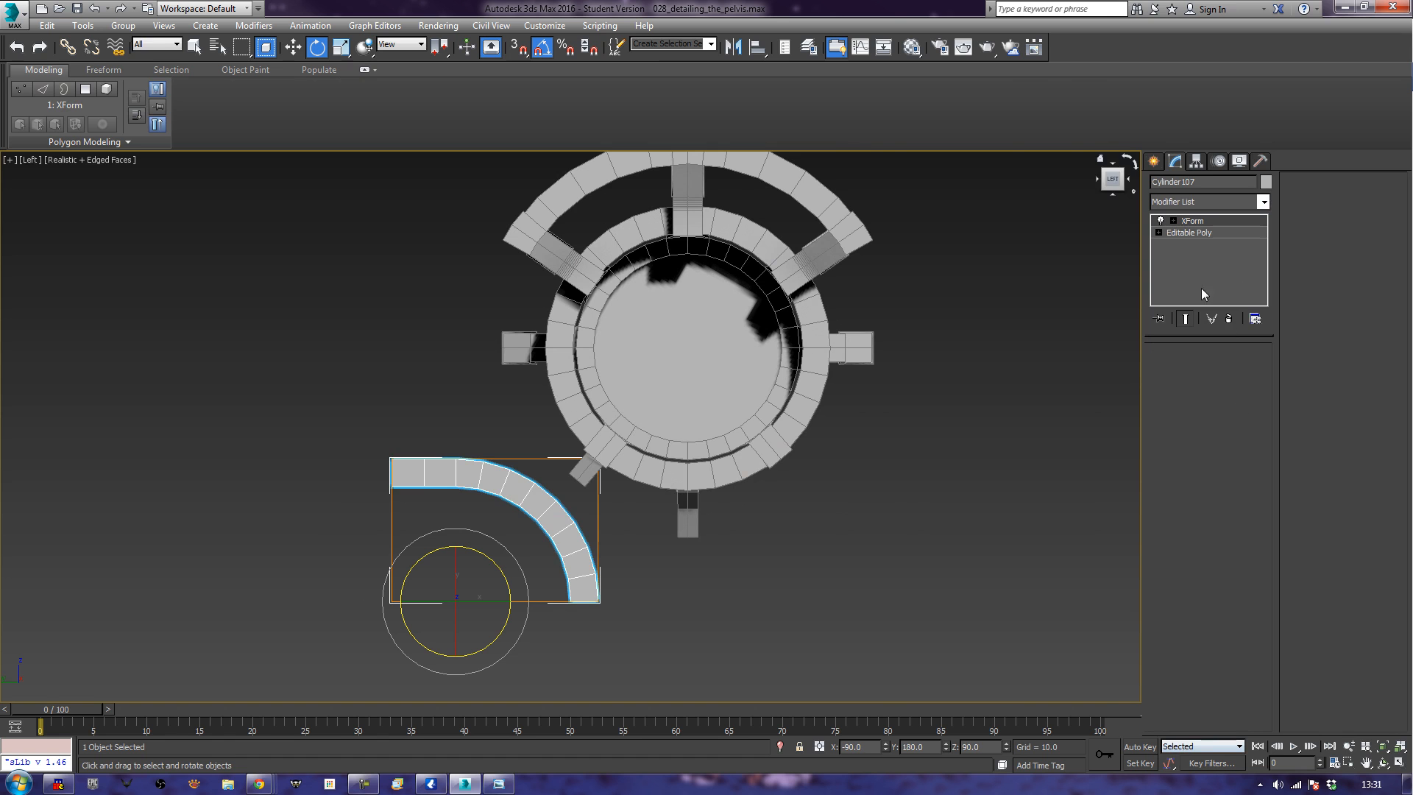
right_click(479, 490)
mouse_move(559, 626)
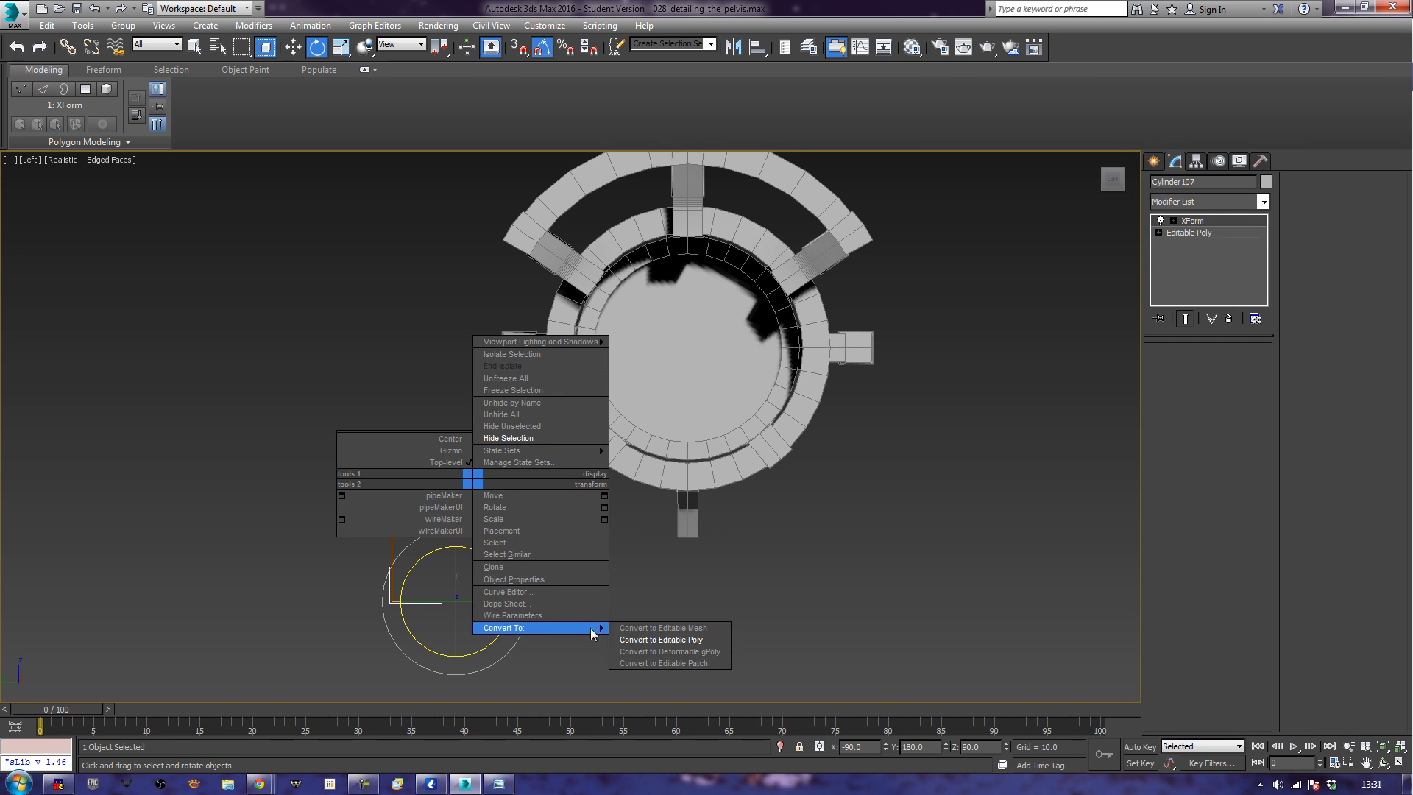
click(656, 638)
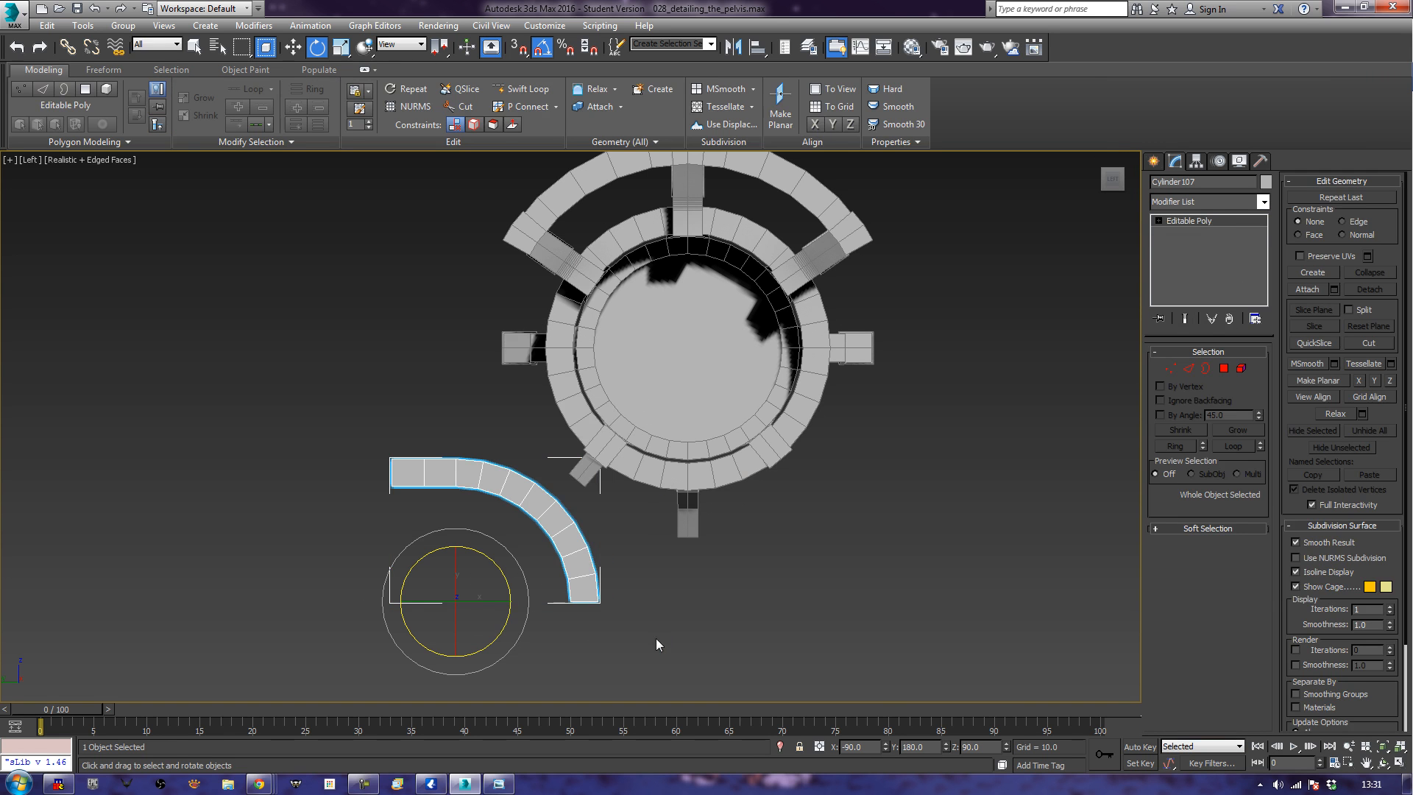
Align only the quarter-arc strip's pivot to the centre ring's pivot point in X, Y and Z position.
click(1196, 162)
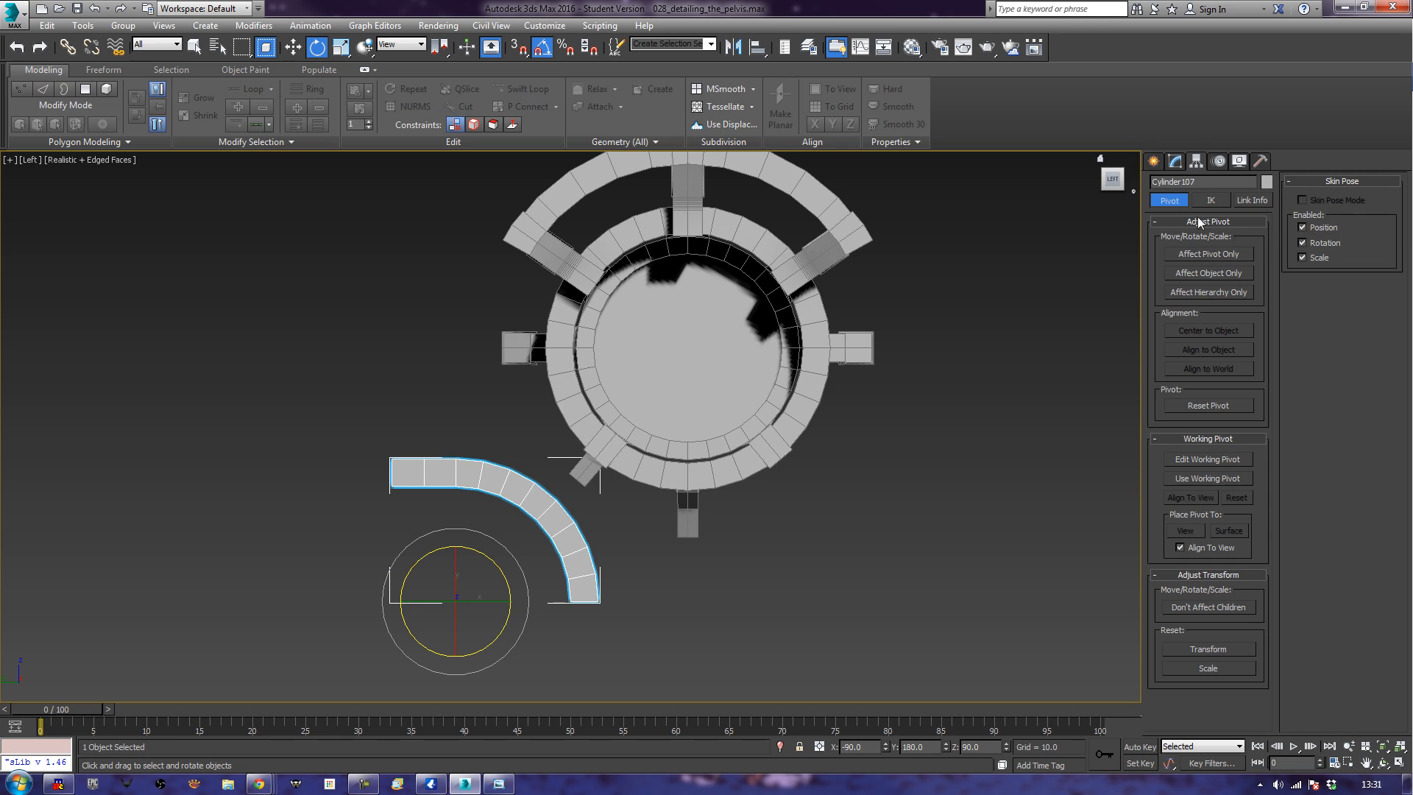
click(1193, 255)
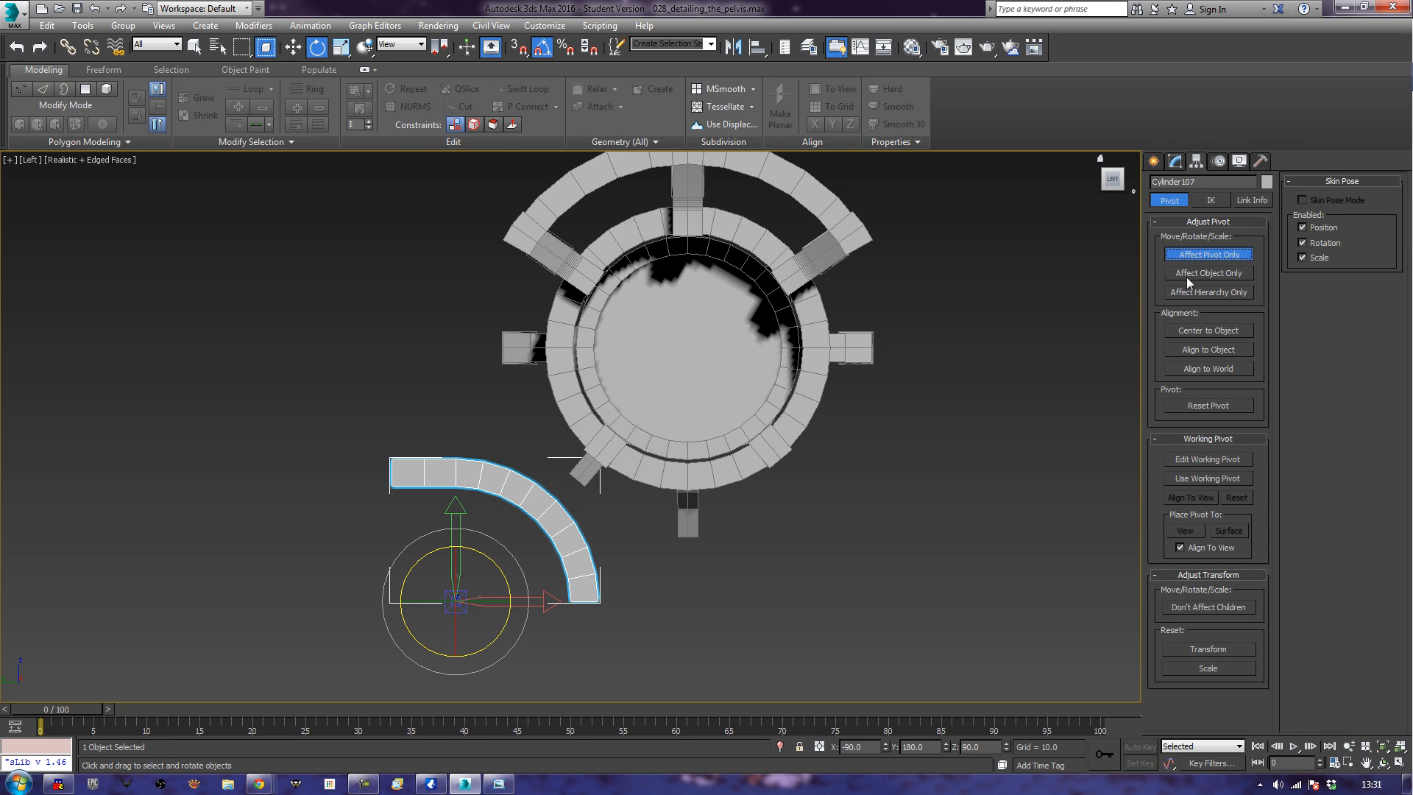
click(754, 49)
click(724, 310)
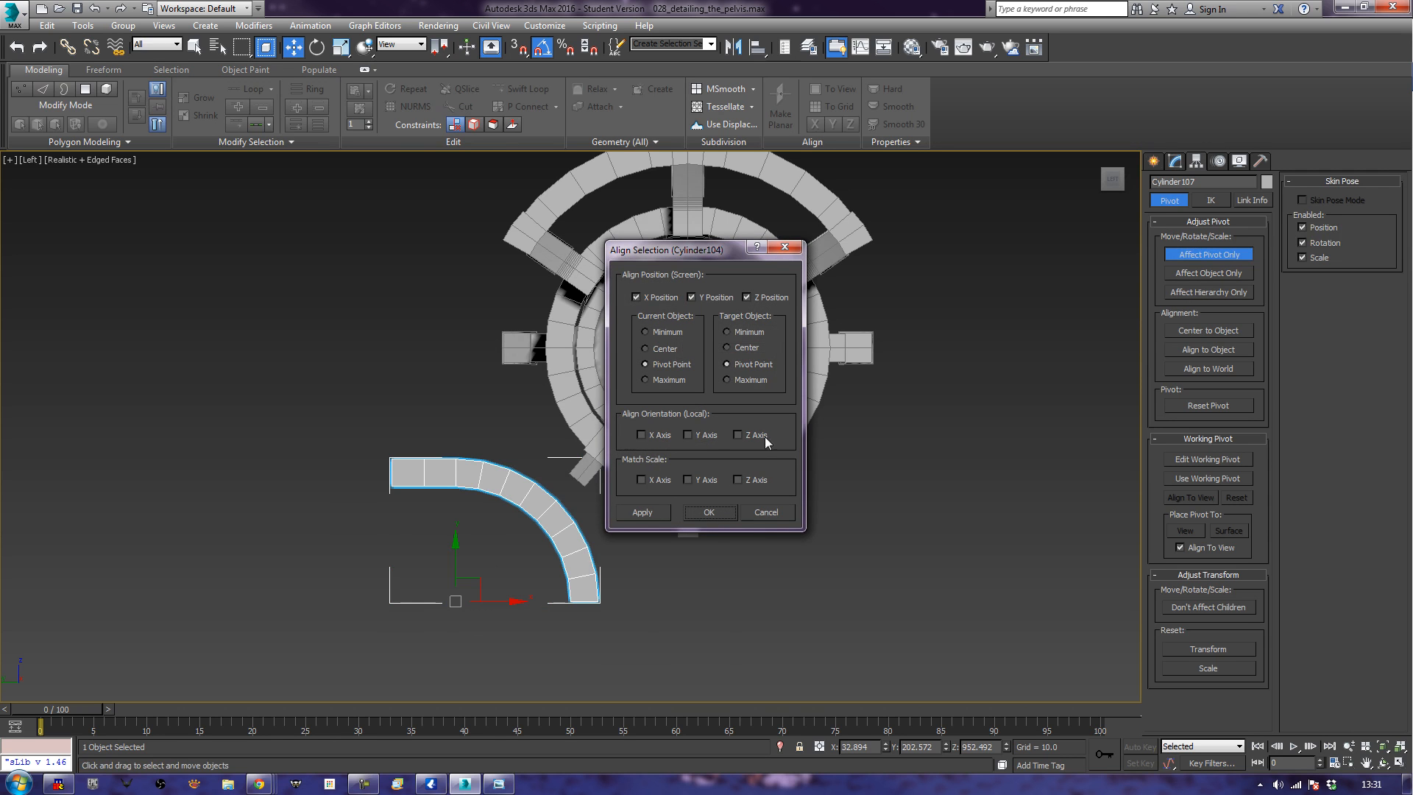
click(711, 511)
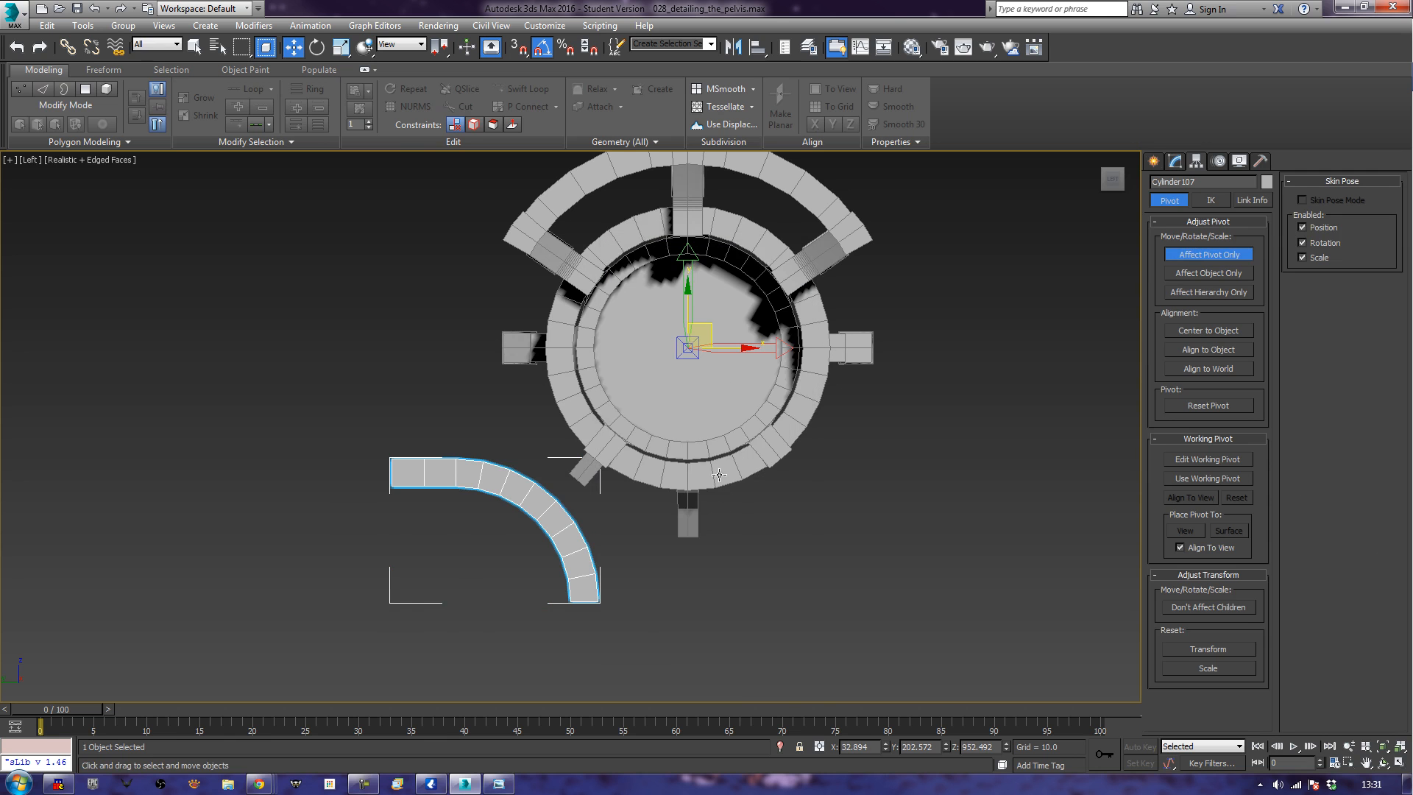
key(e)
drag(738, 341, 732, 306)
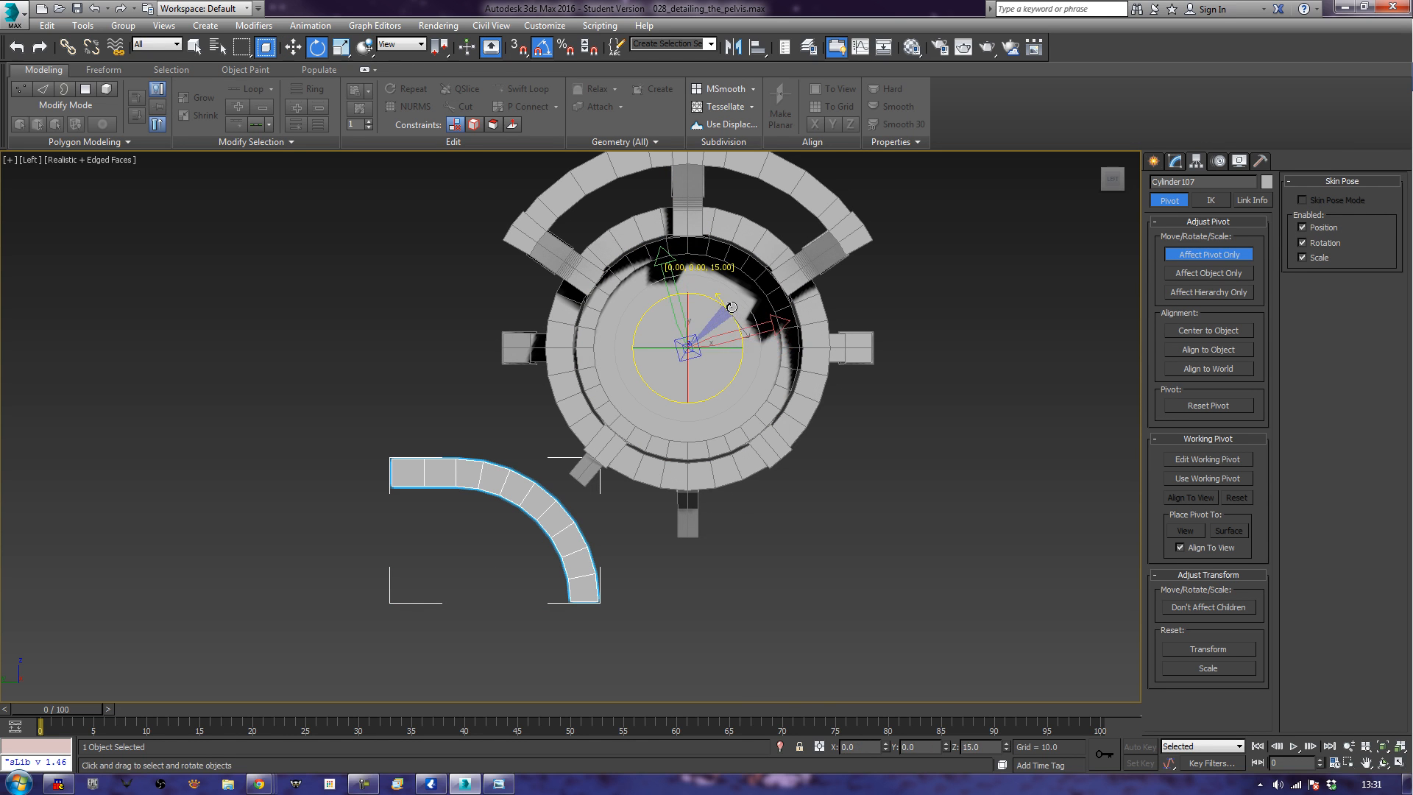
right_click(736, 309)
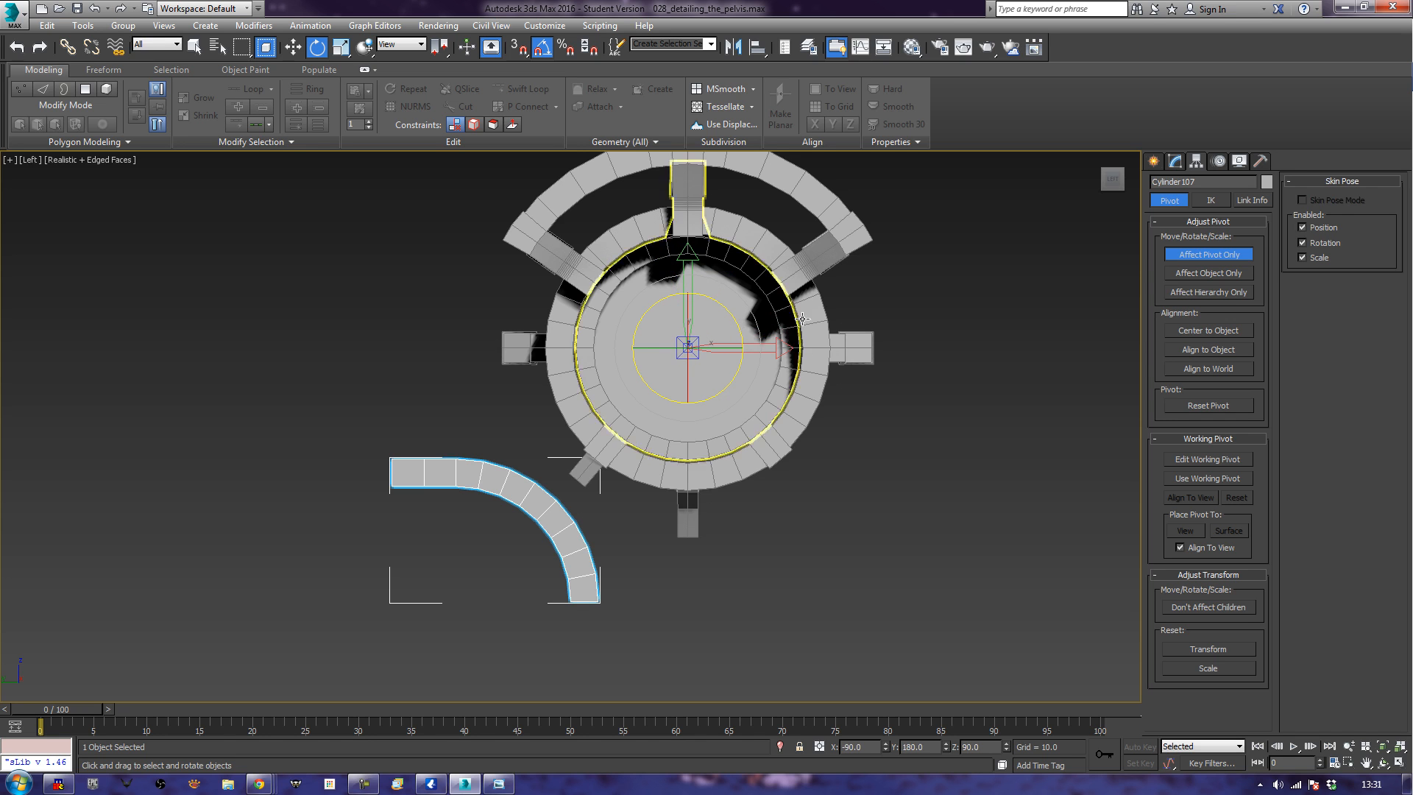
Leave pivot-only adjustment and rotate a cloned copy of the quarter-arc strip around the ring's centre to sit centred beneath it.
click(1227, 256)
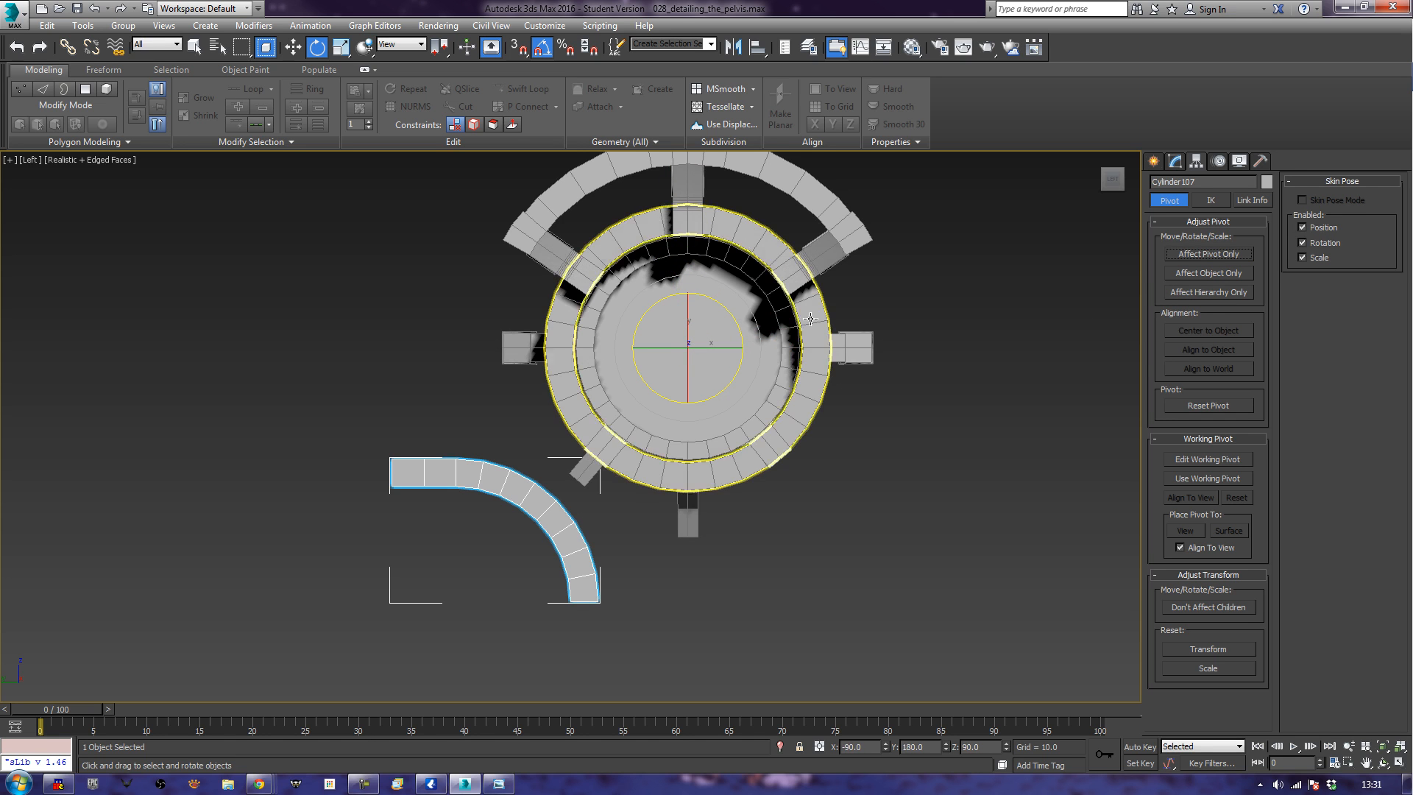
shift+drag(737, 321, 713, 298)
click(717, 454)
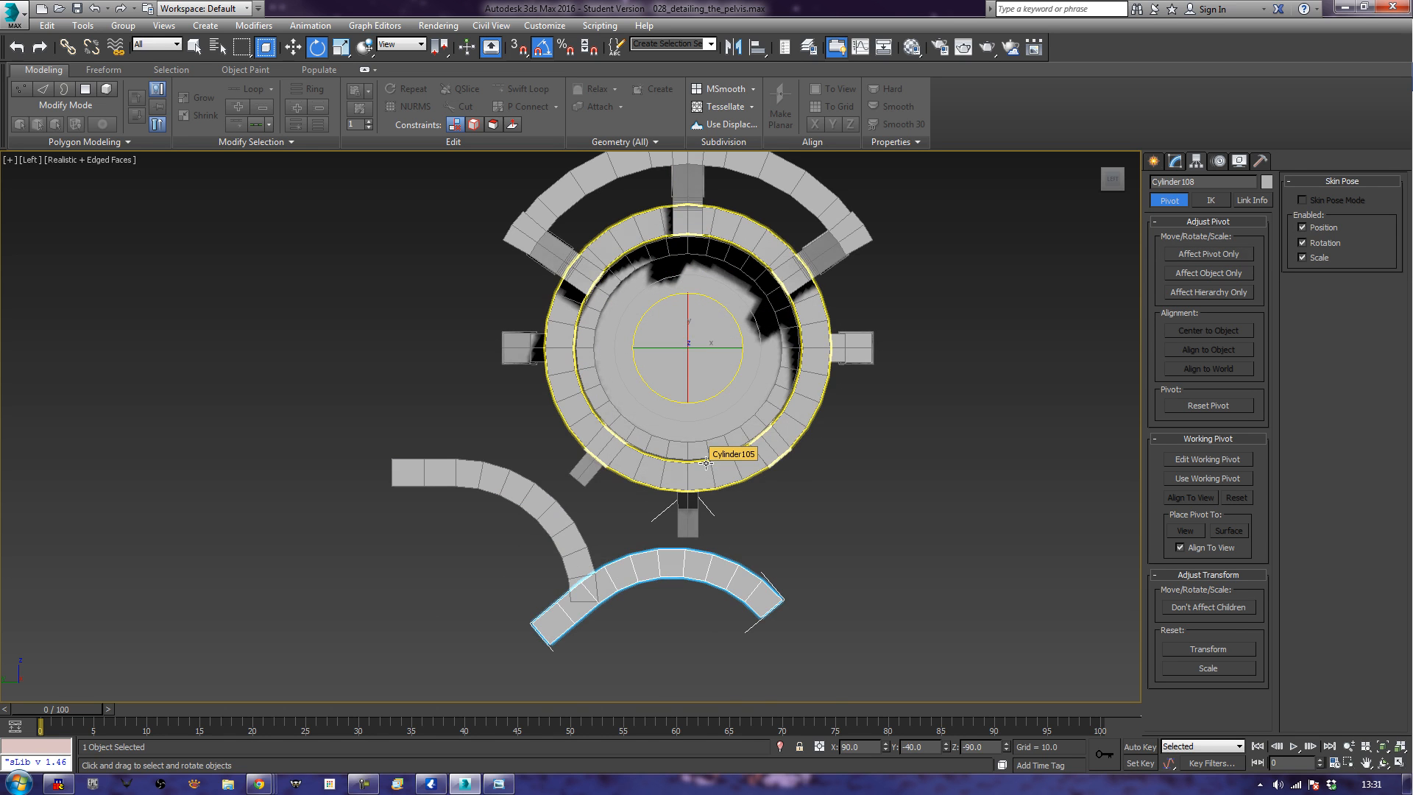
Select the original quarter-arc strip in the Front view.
key(f)
middle_drag(814, 587, 724, 401)
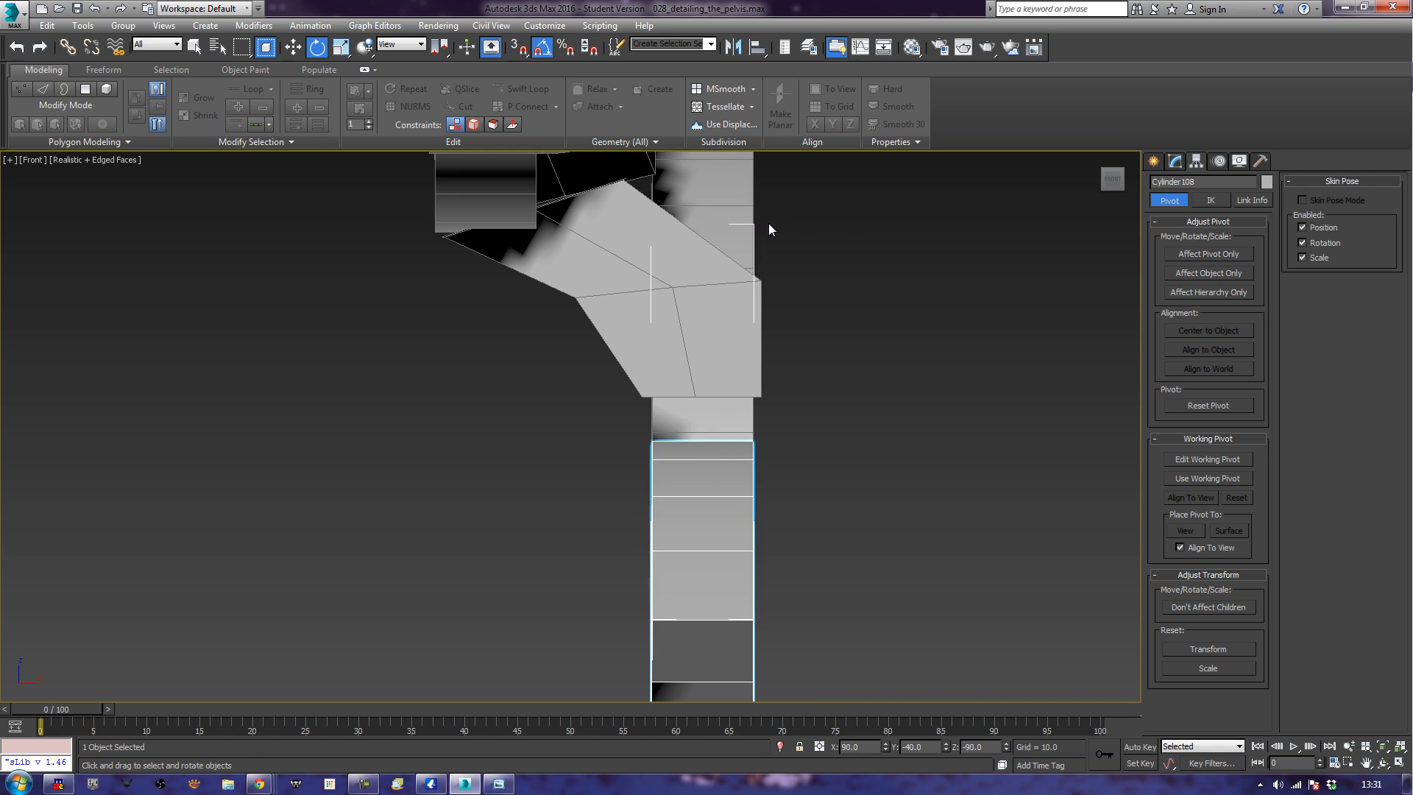
click(732, 207)
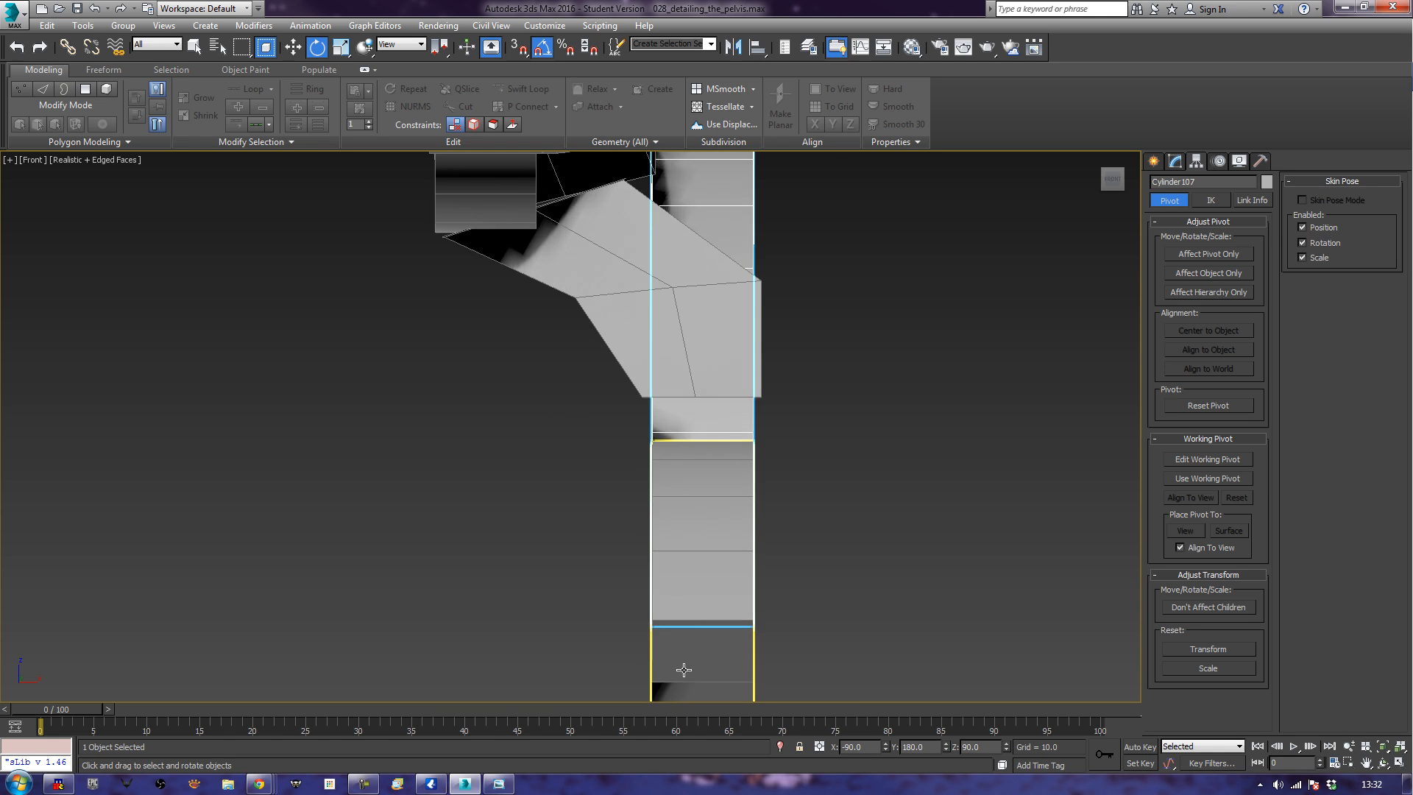
click(726, 219)
click(721, 197)
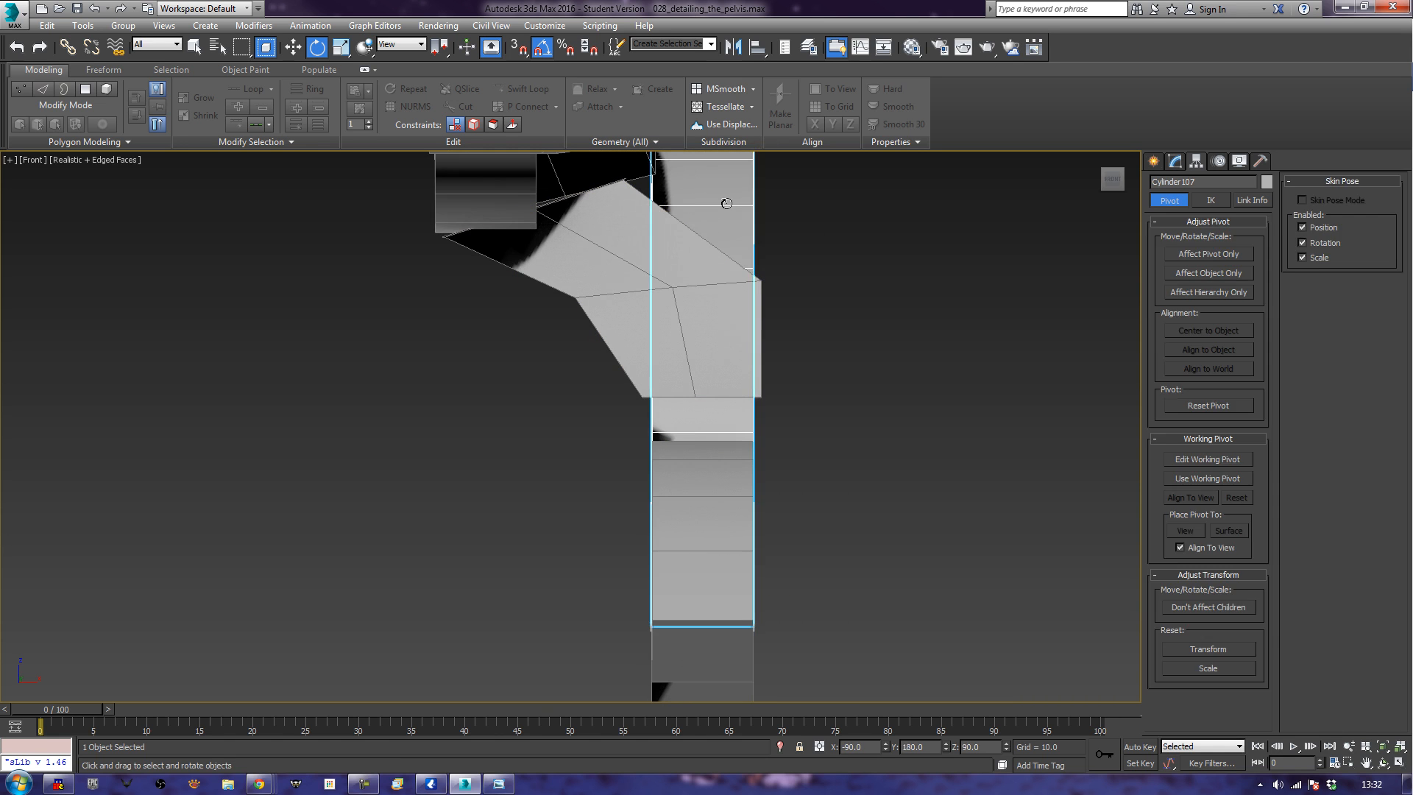
right_click(722, 199)
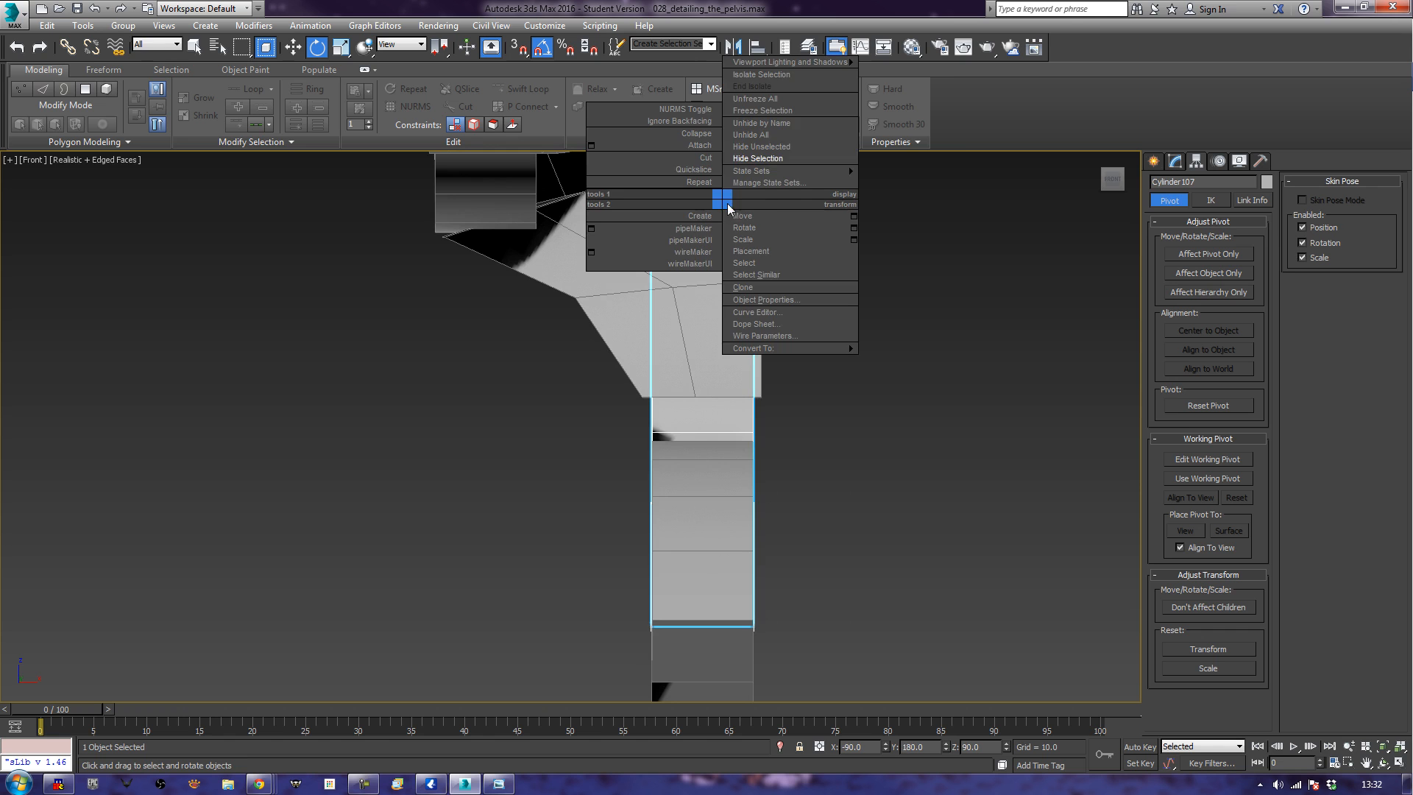
click(771, 147)
scroll(788, 537, down, 5)
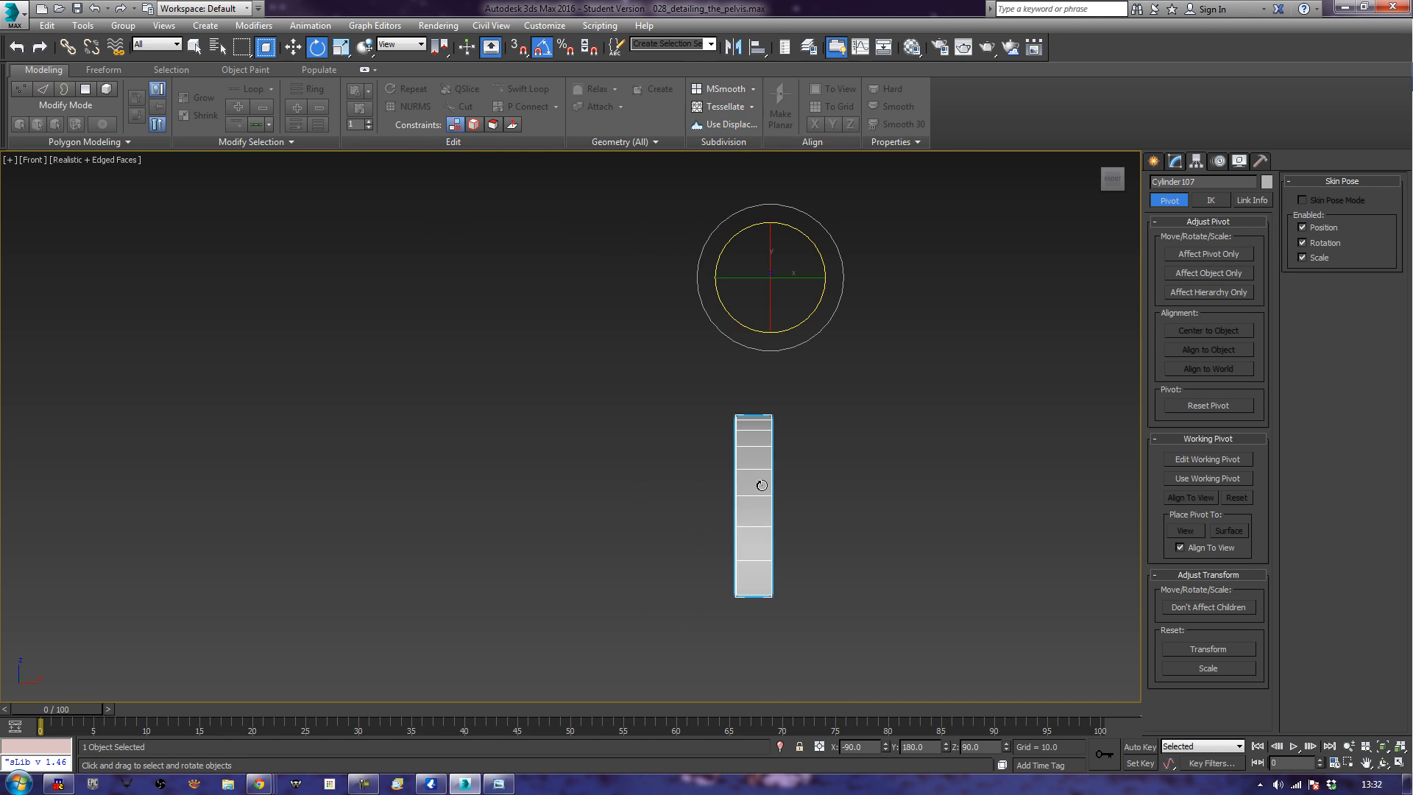
key(ctrl+z)
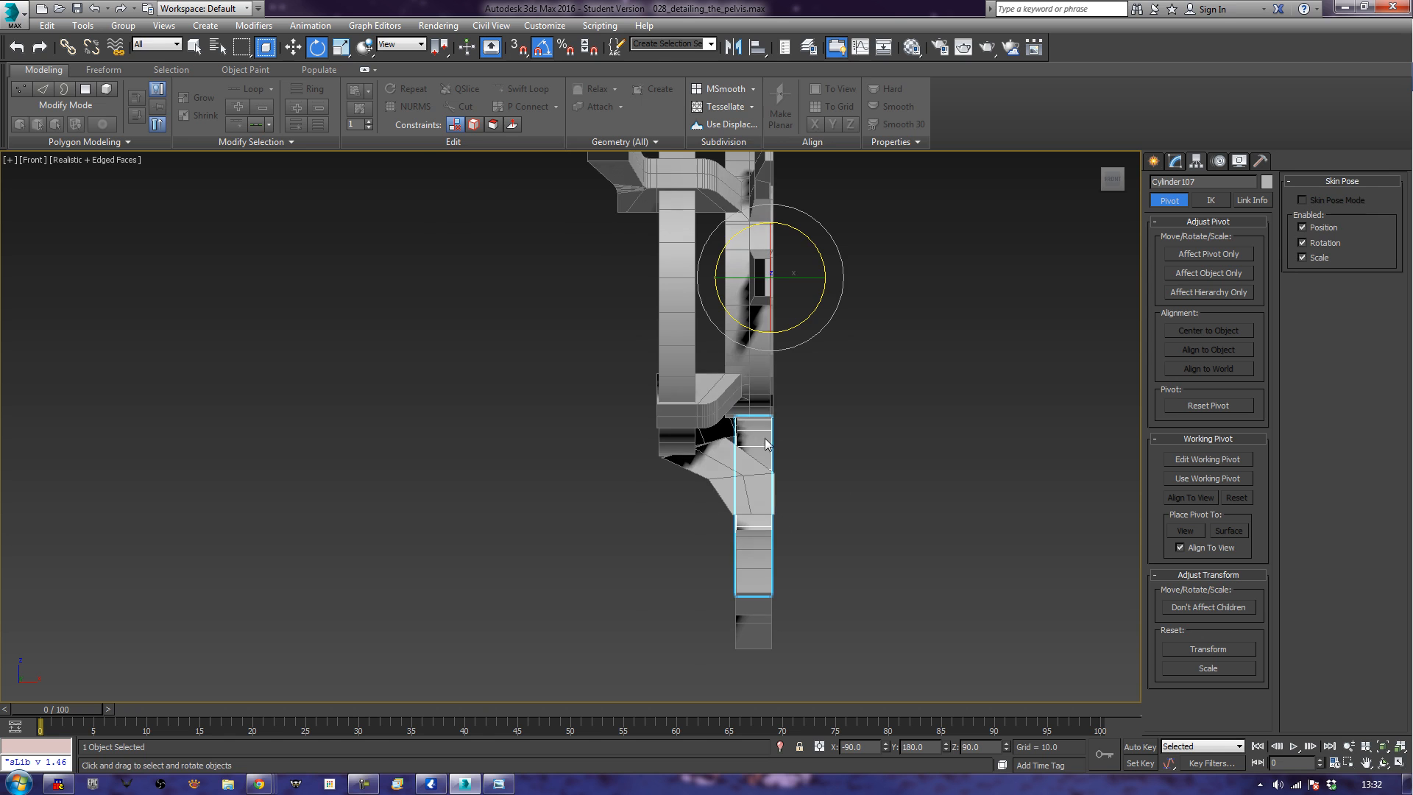
Hide the original quarter-arc strip and return to the Perspective view.
right_click(762, 434)
click(803, 393)
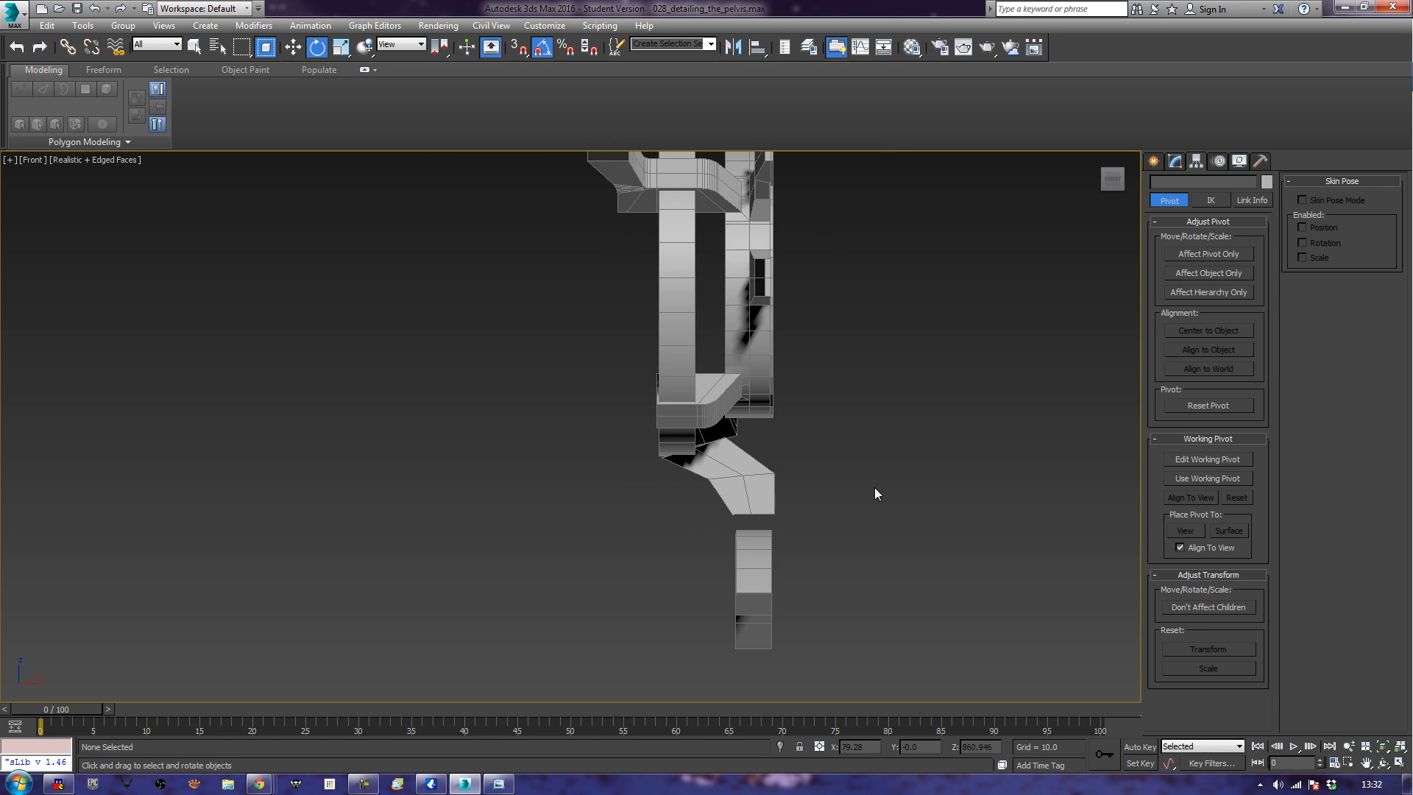
scroll(797, 411, up, 2)
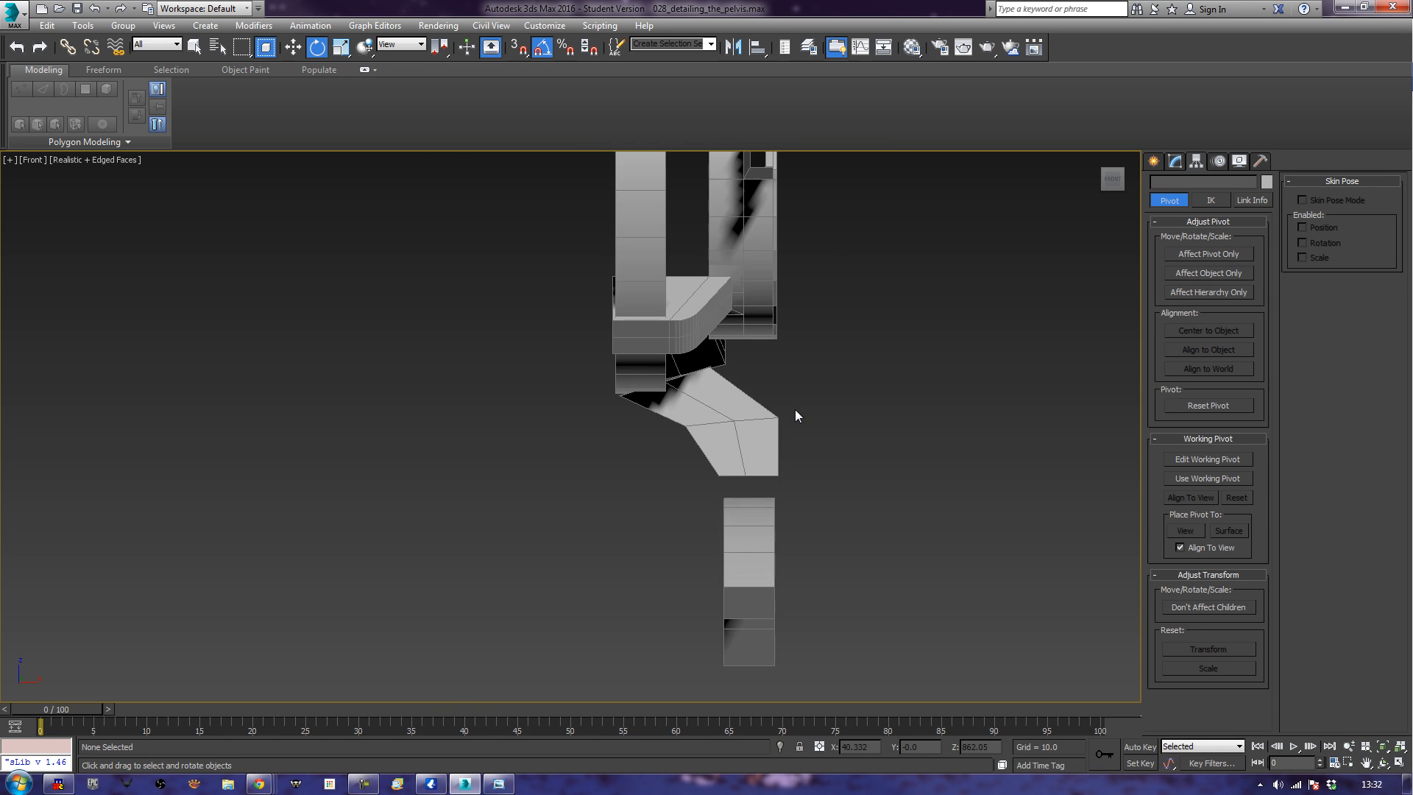
key(p)
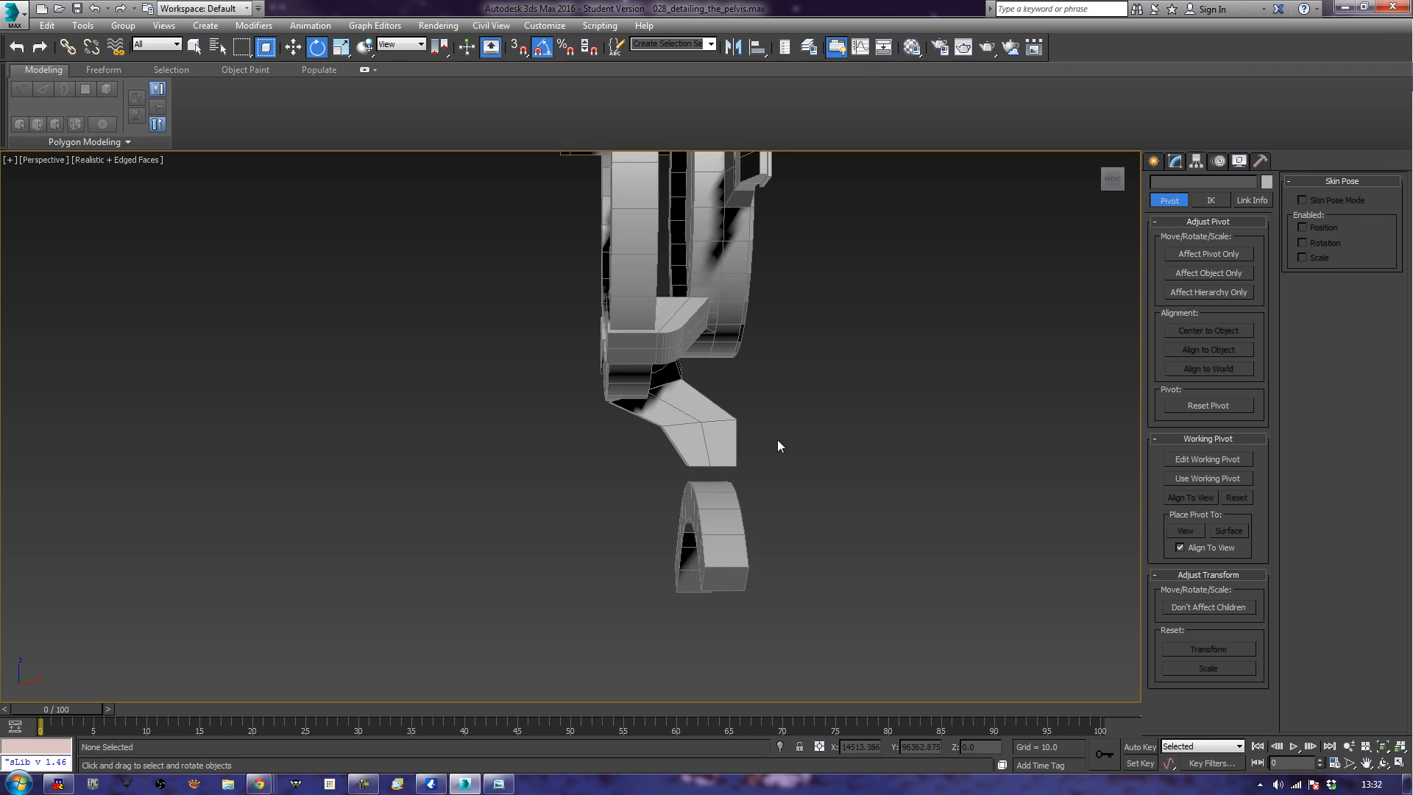
Select the angled bracket between the ring and the arc strip and enter polygon editing on it.
alt+middle_drag(744, 516, 734, 375)
scroll(732, 442, up, 4)
alt+middle_drag(748, 448, 639, 441)
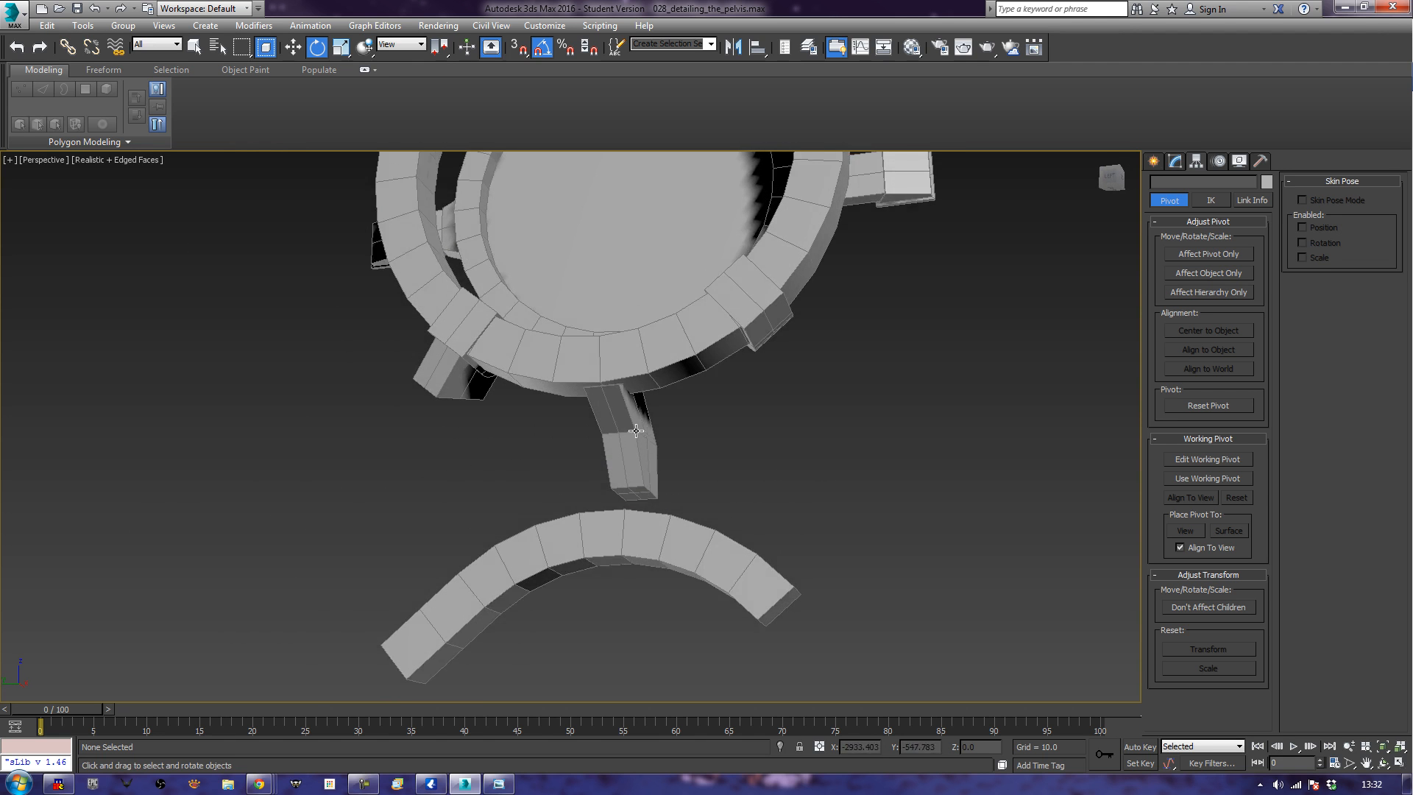
scroll(644, 442, up, 2)
alt+middle_drag(631, 506, 587, 438)
click(671, 391)
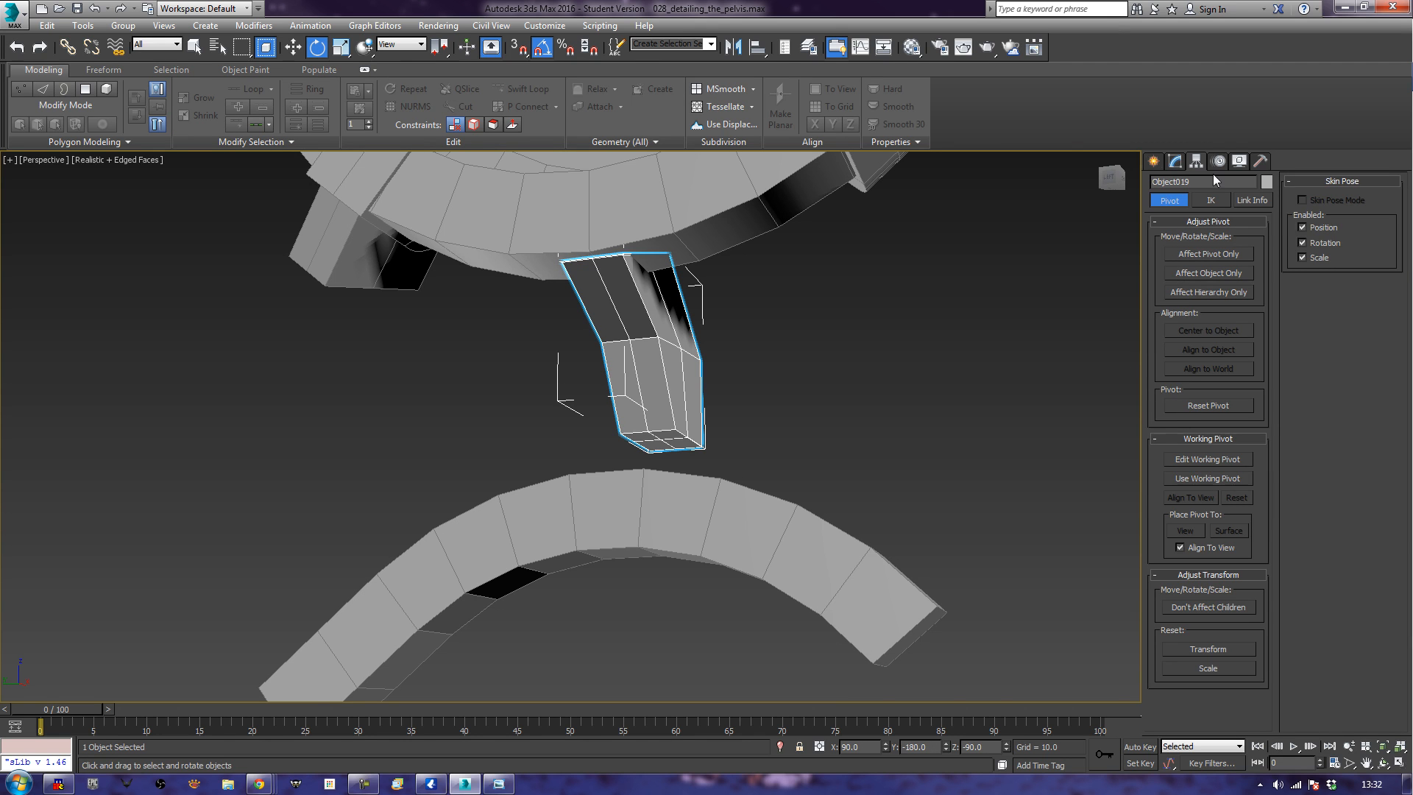
click(1176, 162)
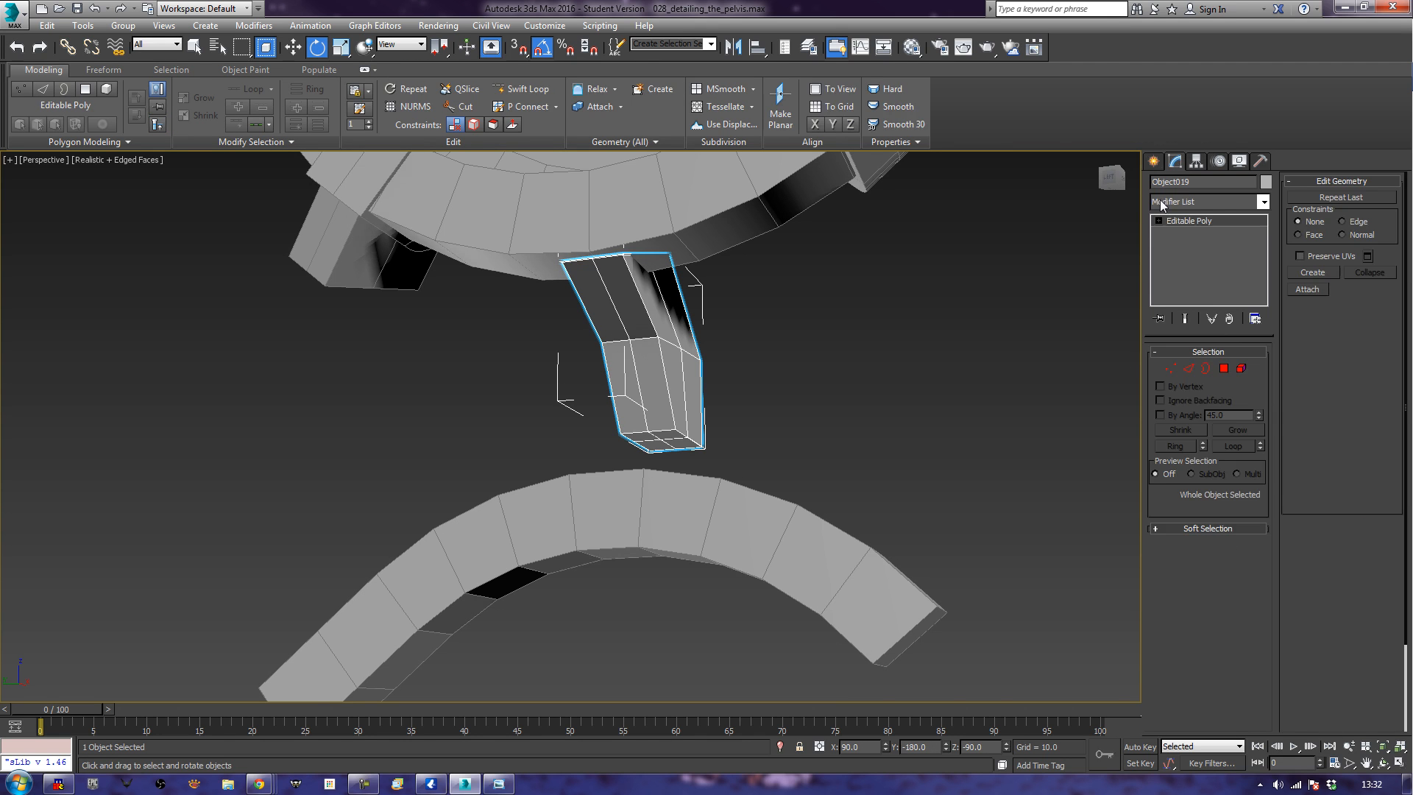
click(1228, 366)
drag(780, 468, 603, 438)
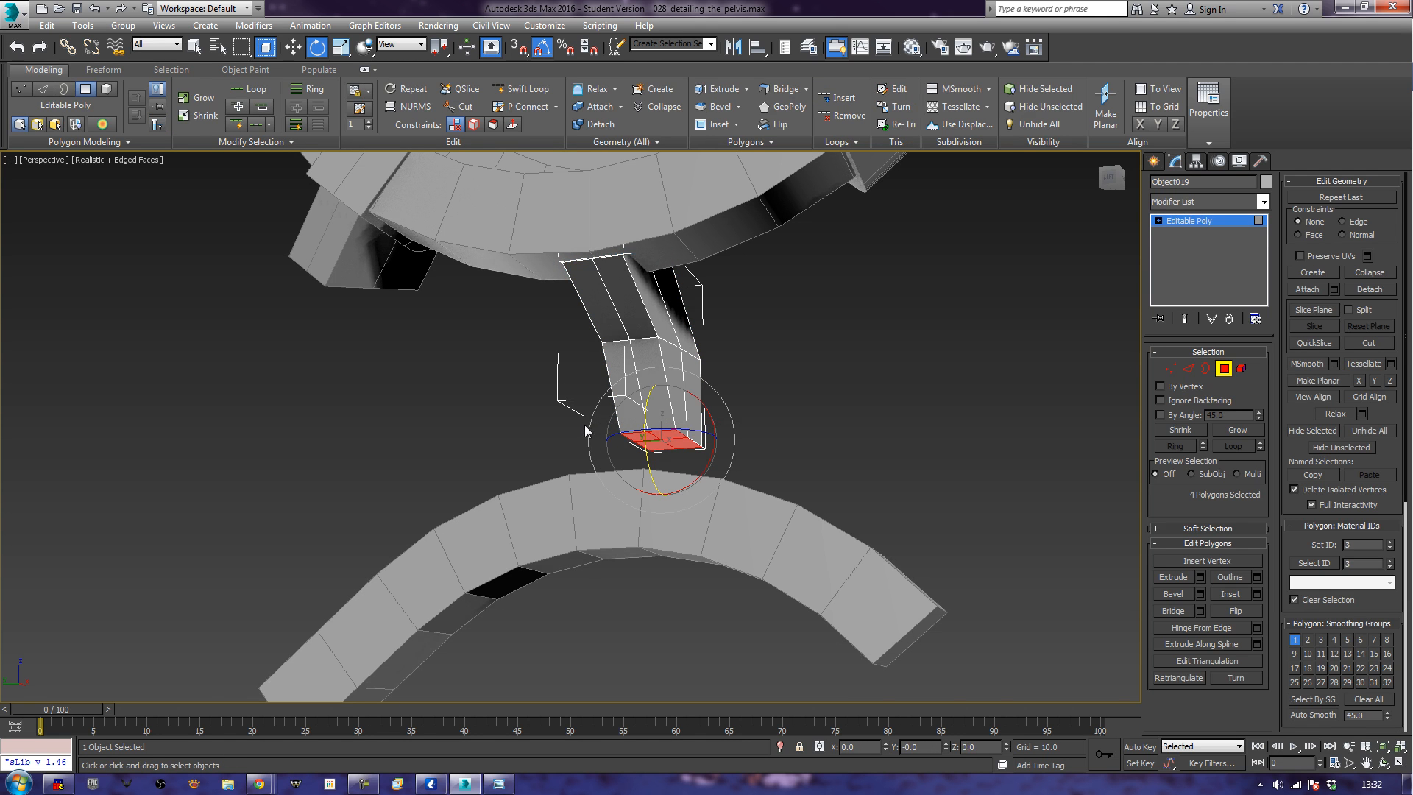
alt+middle_drag(607, 446, 828, 454)
click(825, 454)
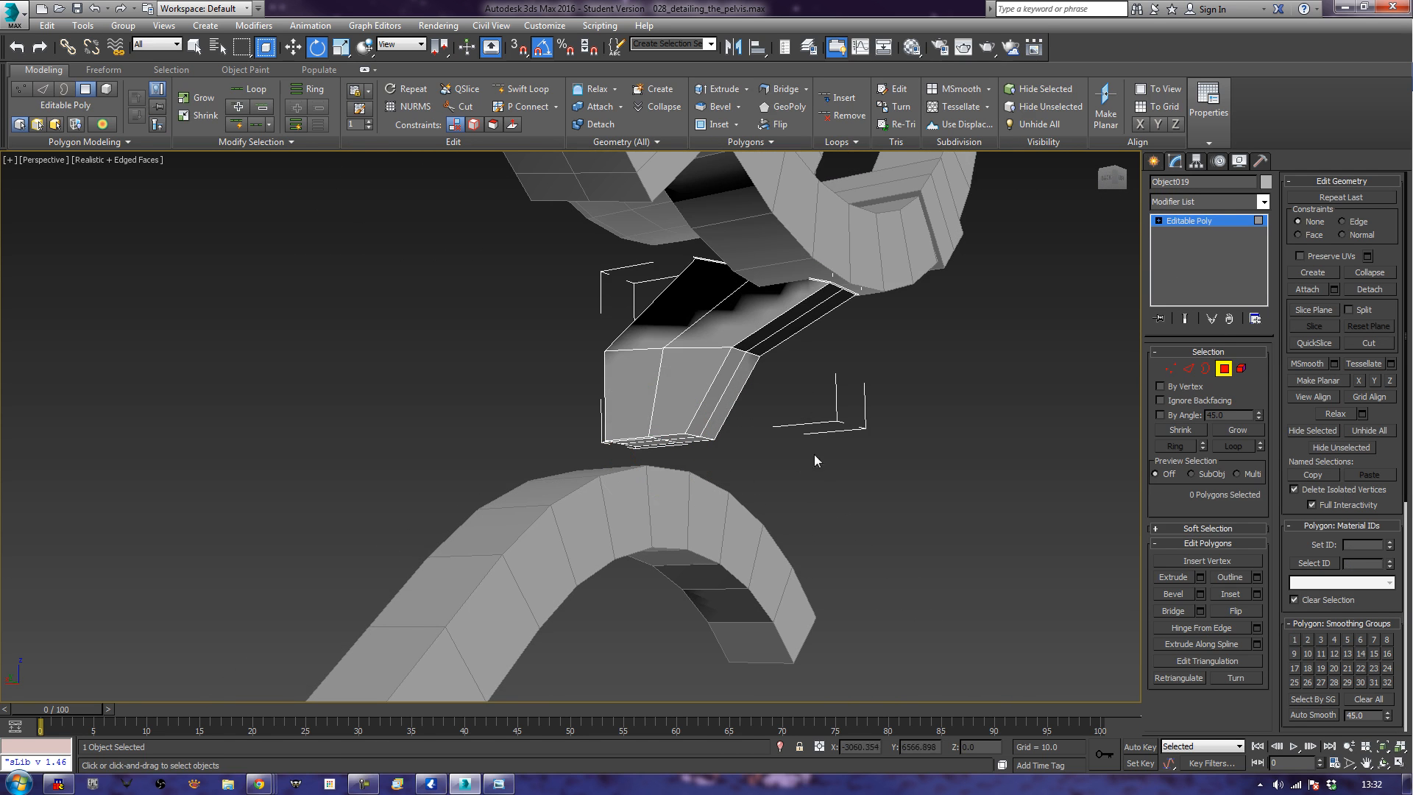
Select the eight side polygons around the bracket's lower segment and scale them slightly wider.
click(679, 394)
alt+middle_drag(632, 440, 787, 431)
click(607, 417)
click(673, 398)
ctrl+click(683, 398)
ctrl+click(703, 396)
ctrl+click(731, 396)
alt+middle_drag(751, 396, 675, 394)
ctrl+click(718, 381)
ctrl+click(770, 395)
alt+middle_drag(989, 408, 824, 418)
ctrl+click(744, 382)
ctrl+click(772, 372)
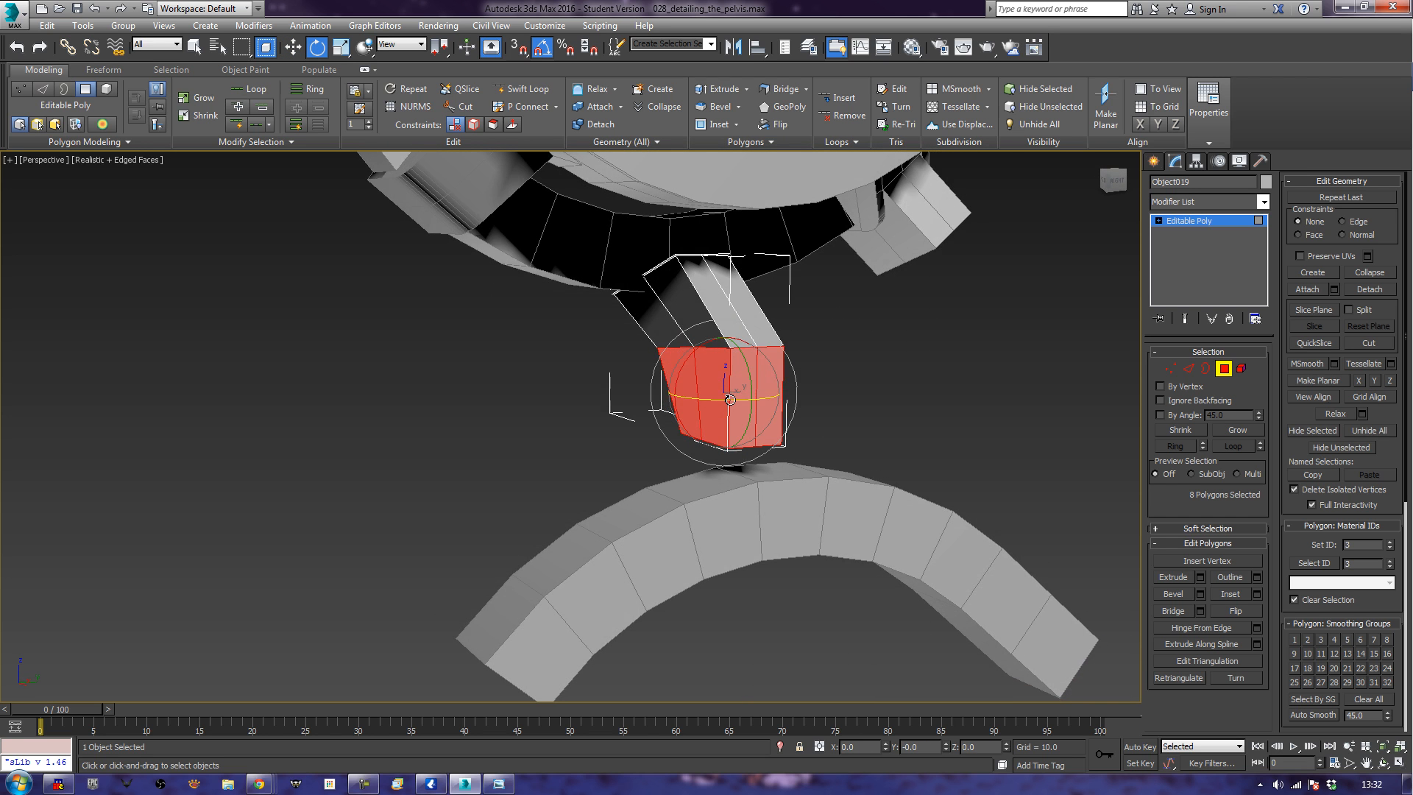
key(r)
drag(672, 394, 655, 399)
Extrude the bracket's four bottom polygons down to the arc strip, and extrude them again through the strip's thickness.
alt+middle_drag(554, 413, 771, 390)
alt+middle_drag(1013, 490, 959, 478)
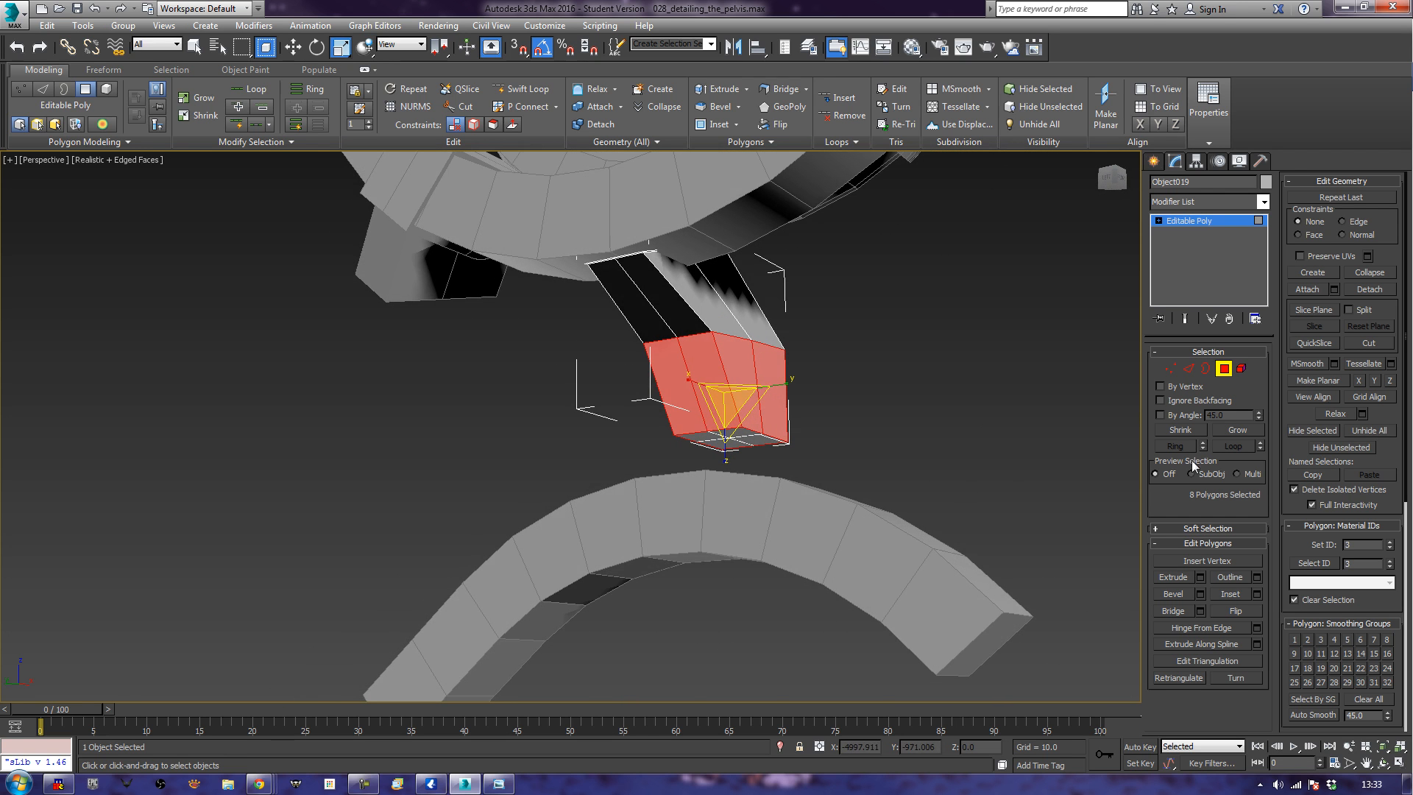
click(1175, 577)
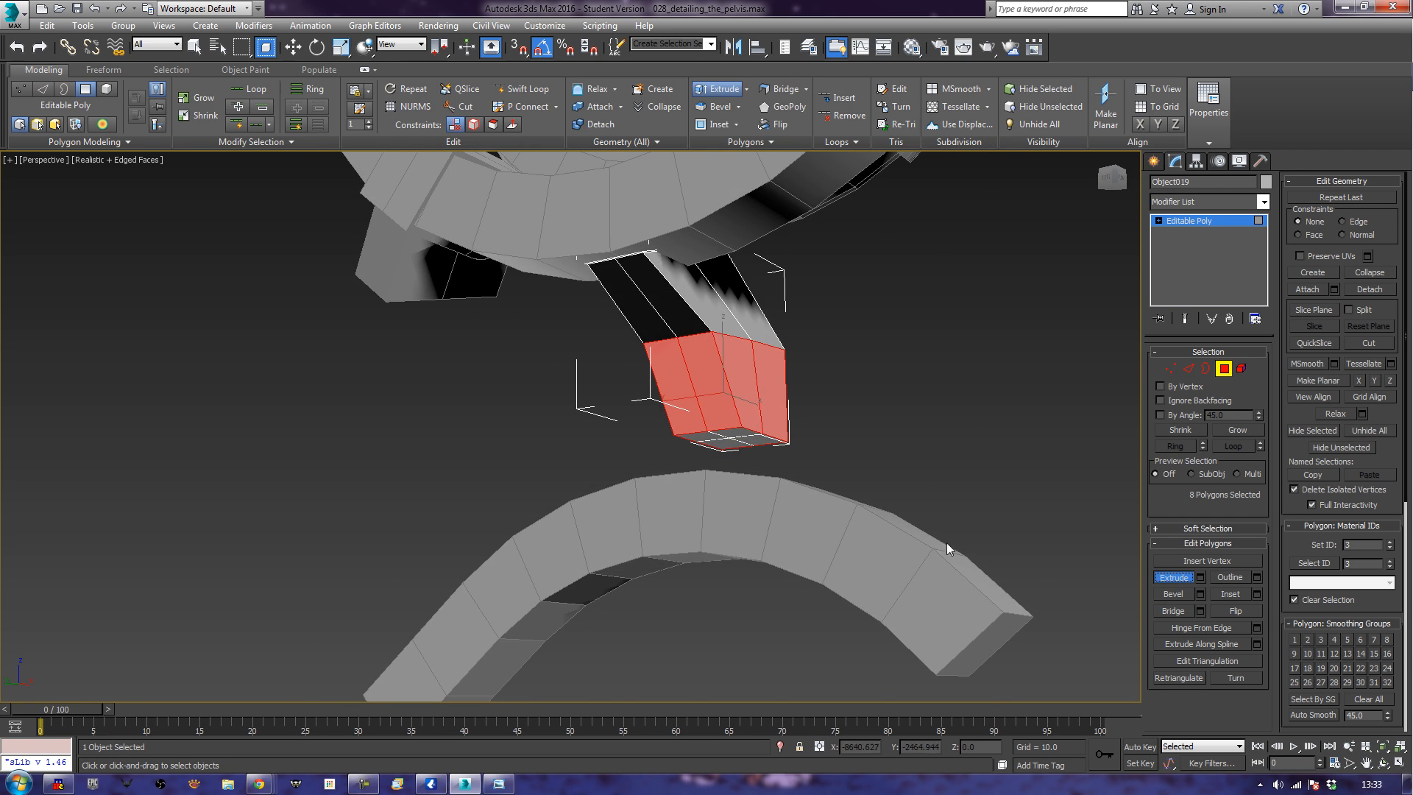
click(732, 432)
ctrl+click(725, 442)
ctrl+click(766, 437)
drag(766, 436, 802, 378)
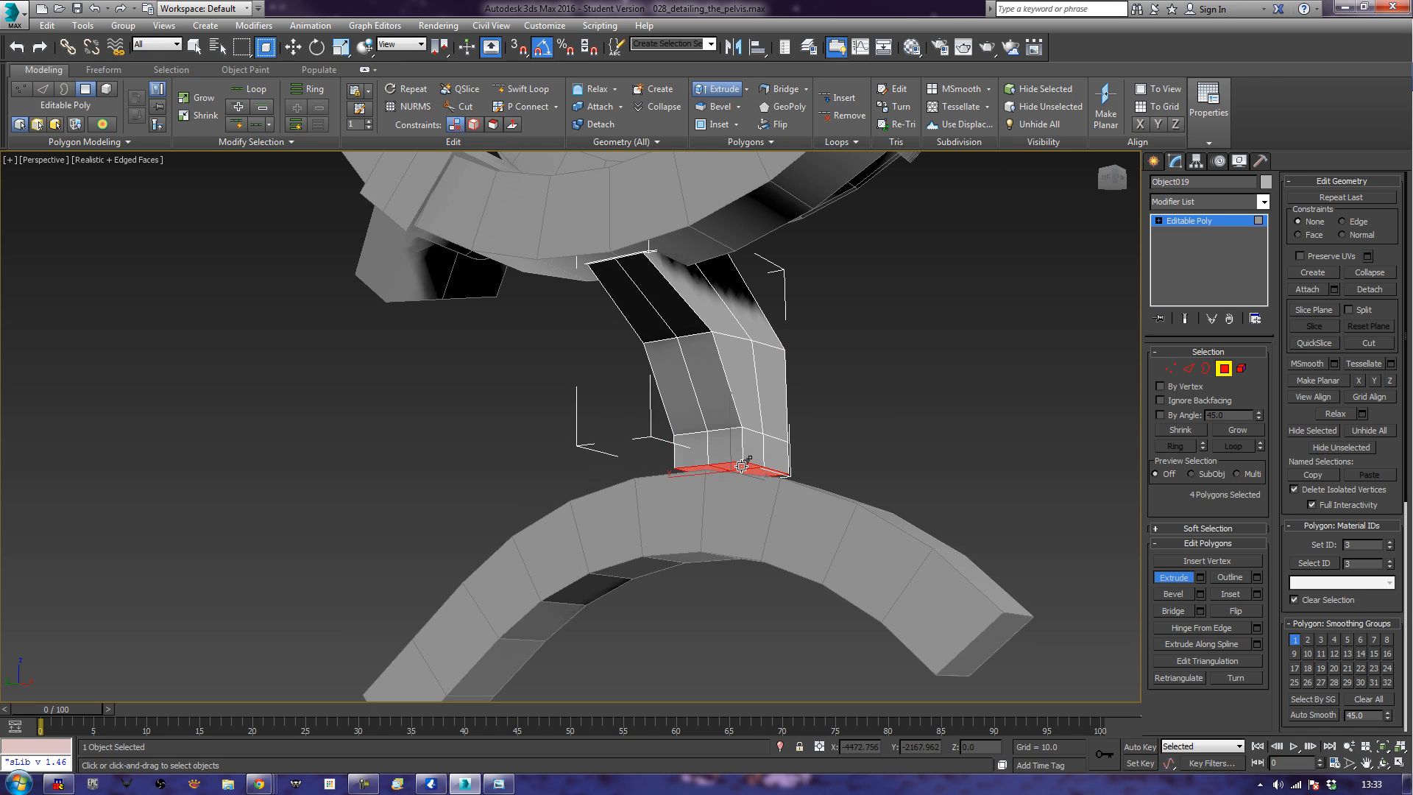
drag(743, 455, 813, 292)
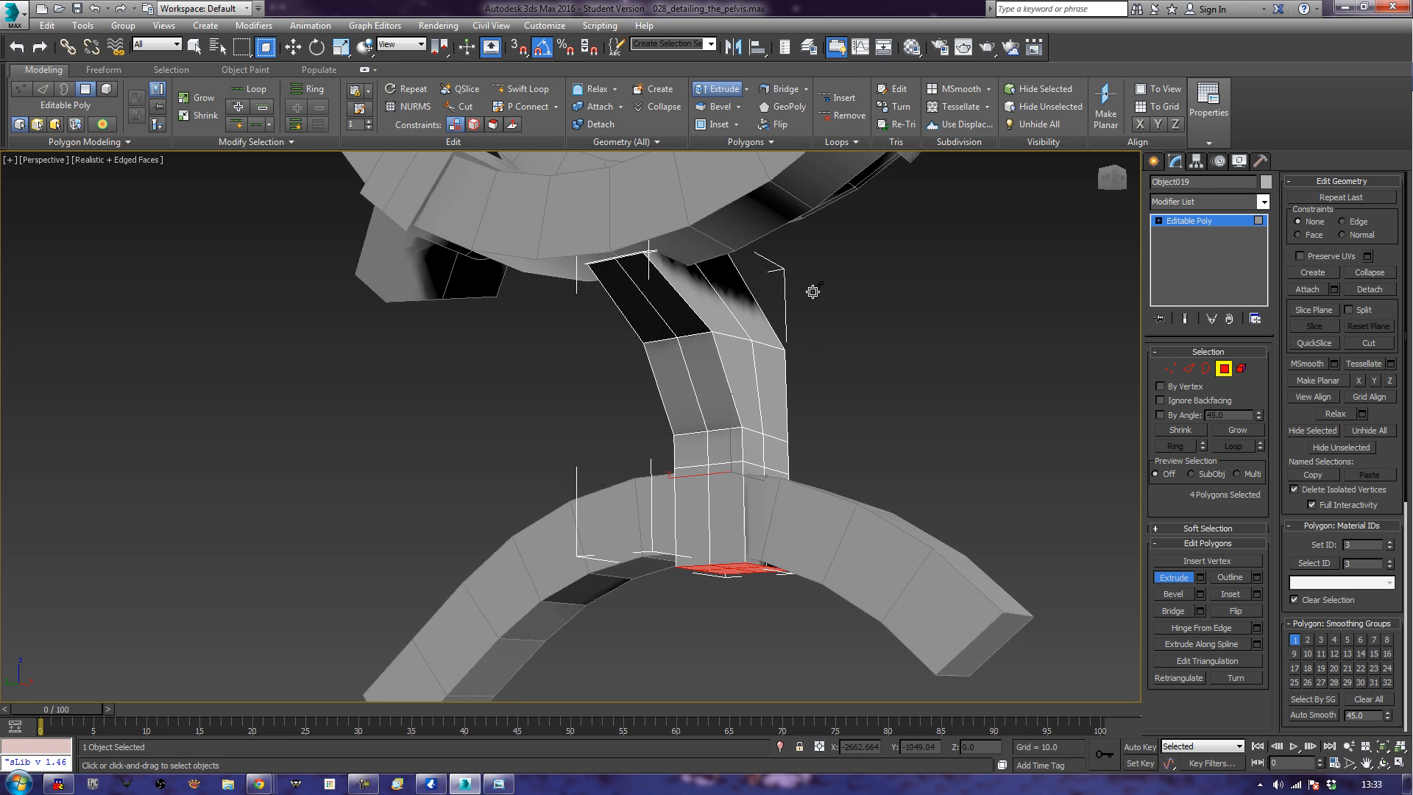
alt+middle_drag(646, 494, 850, 518)
click(697, 490)
alt+middle_drag(697, 489, 618, 492)
click(763, 517)
ctrl+click(790, 515)
drag(617, 569, 618, 568)
key(r)
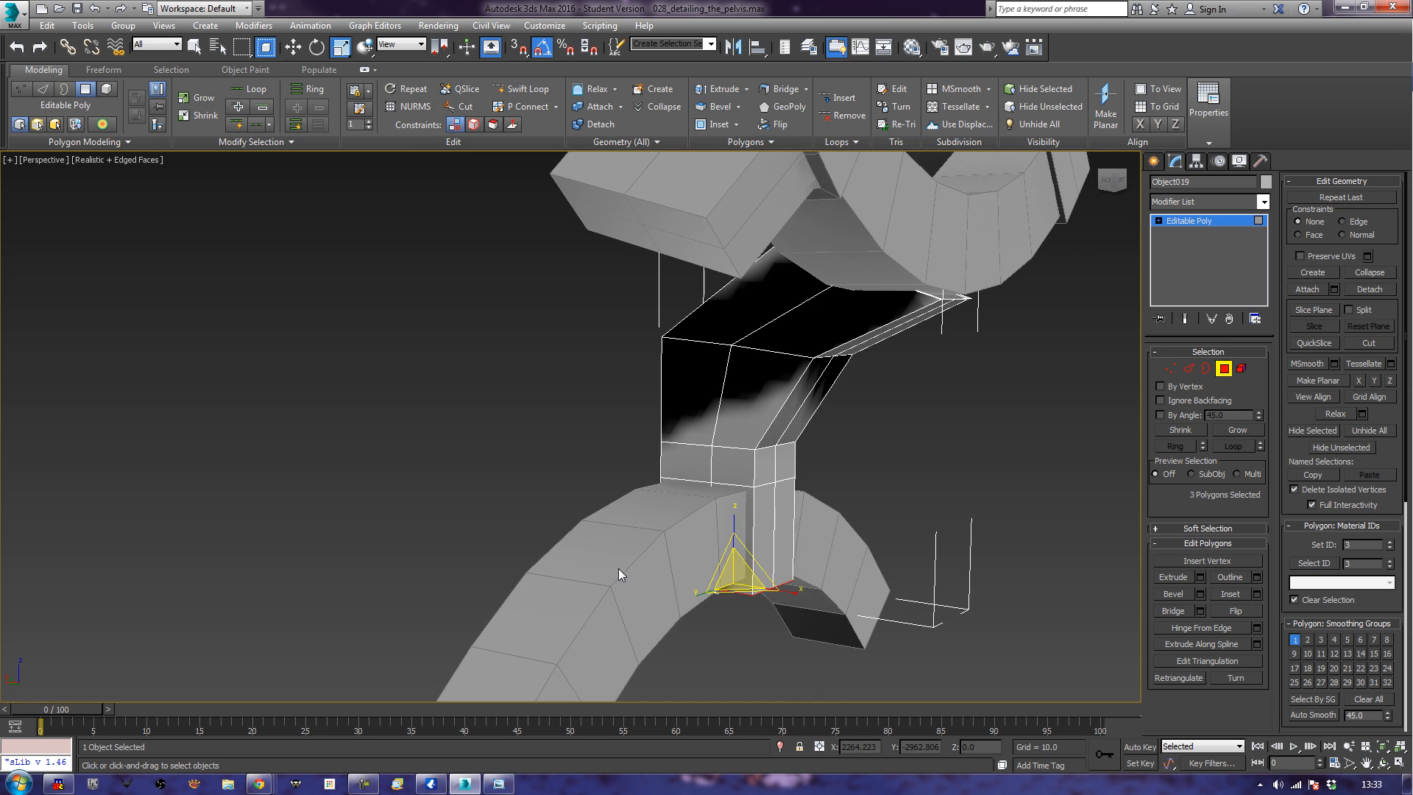
click(488, 411)
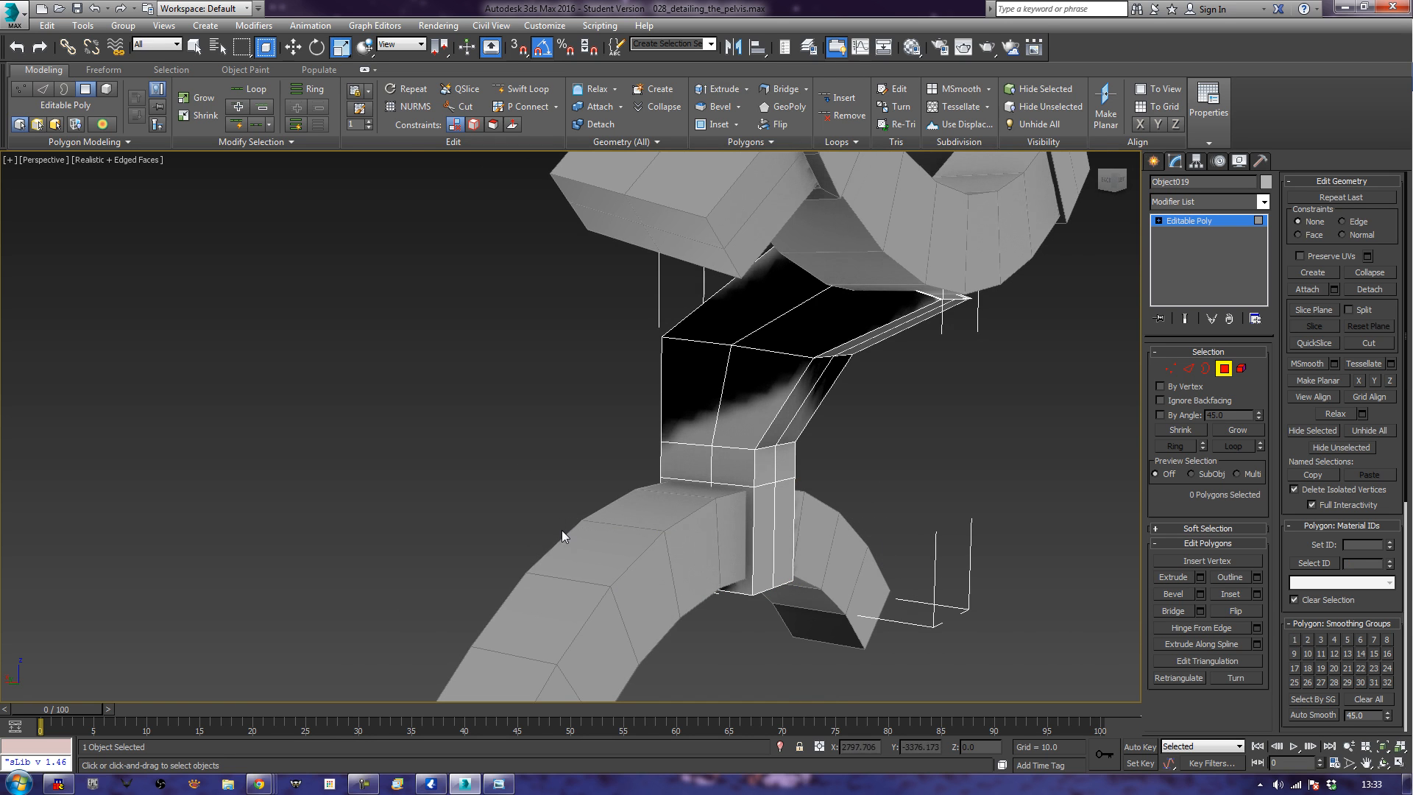
Select the eight side polygons of the bracket's lowest segment through an edge ring and extrude them slightly outward around the arc strip.
alt+middle_drag(608, 531, 752, 509)
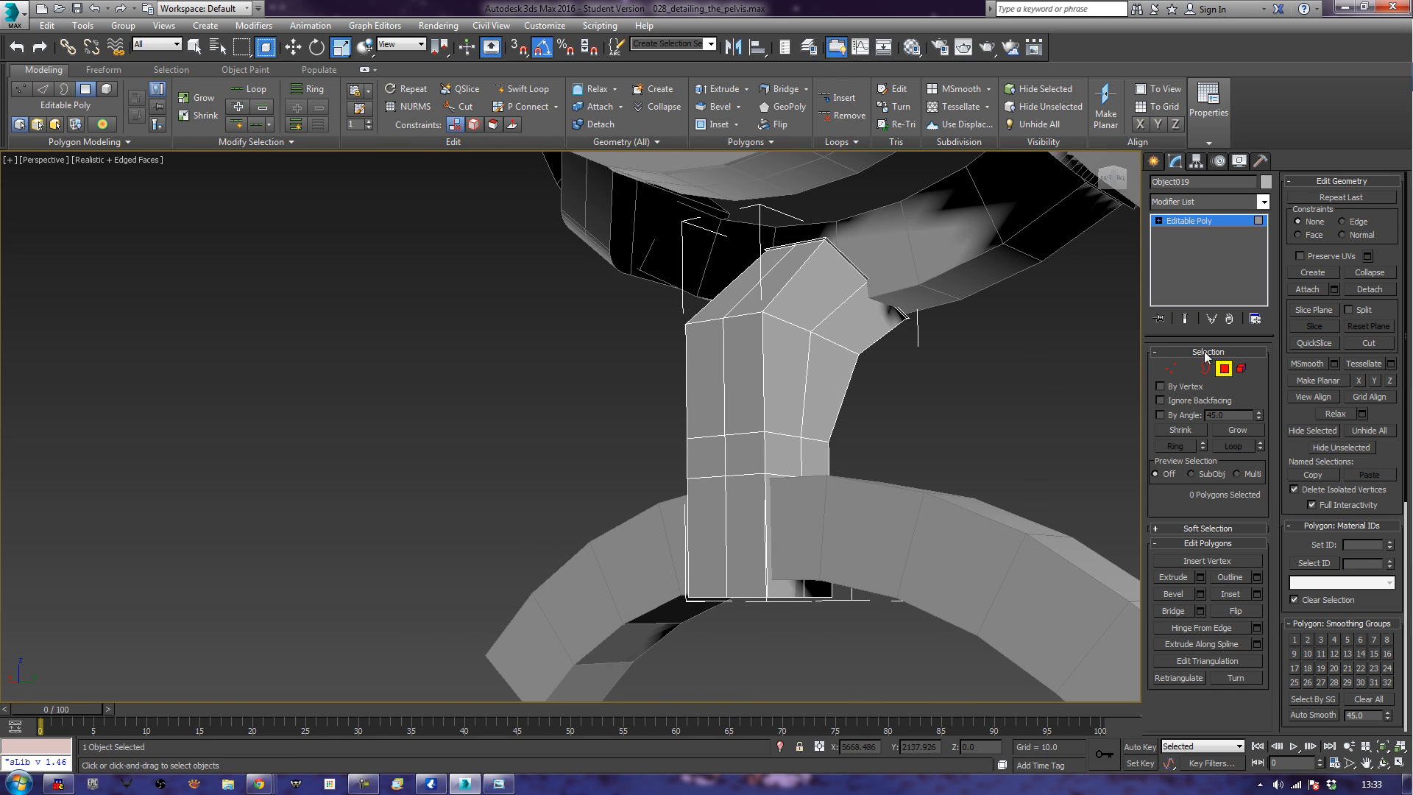
click(1189, 368)
click(766, 537)
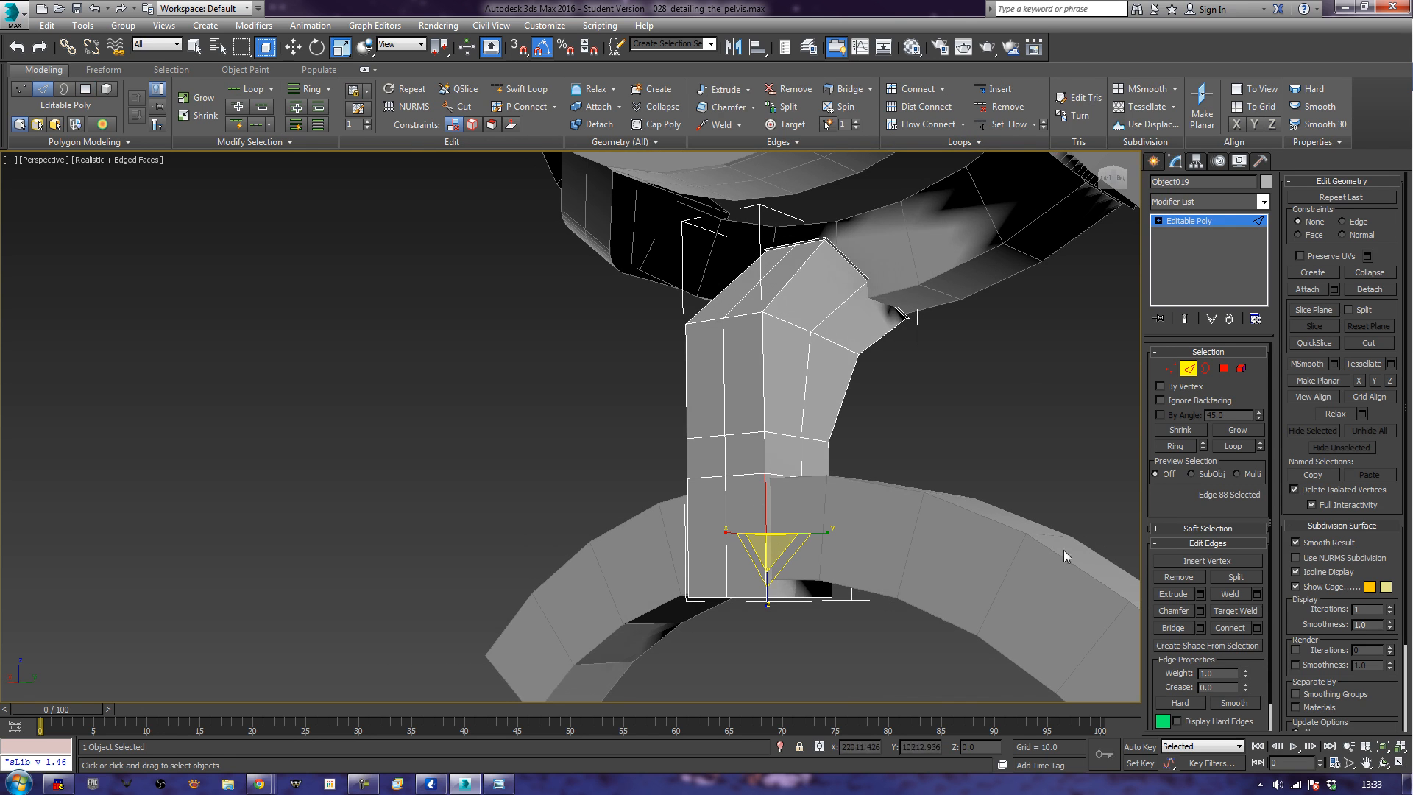
click(1176, 446)
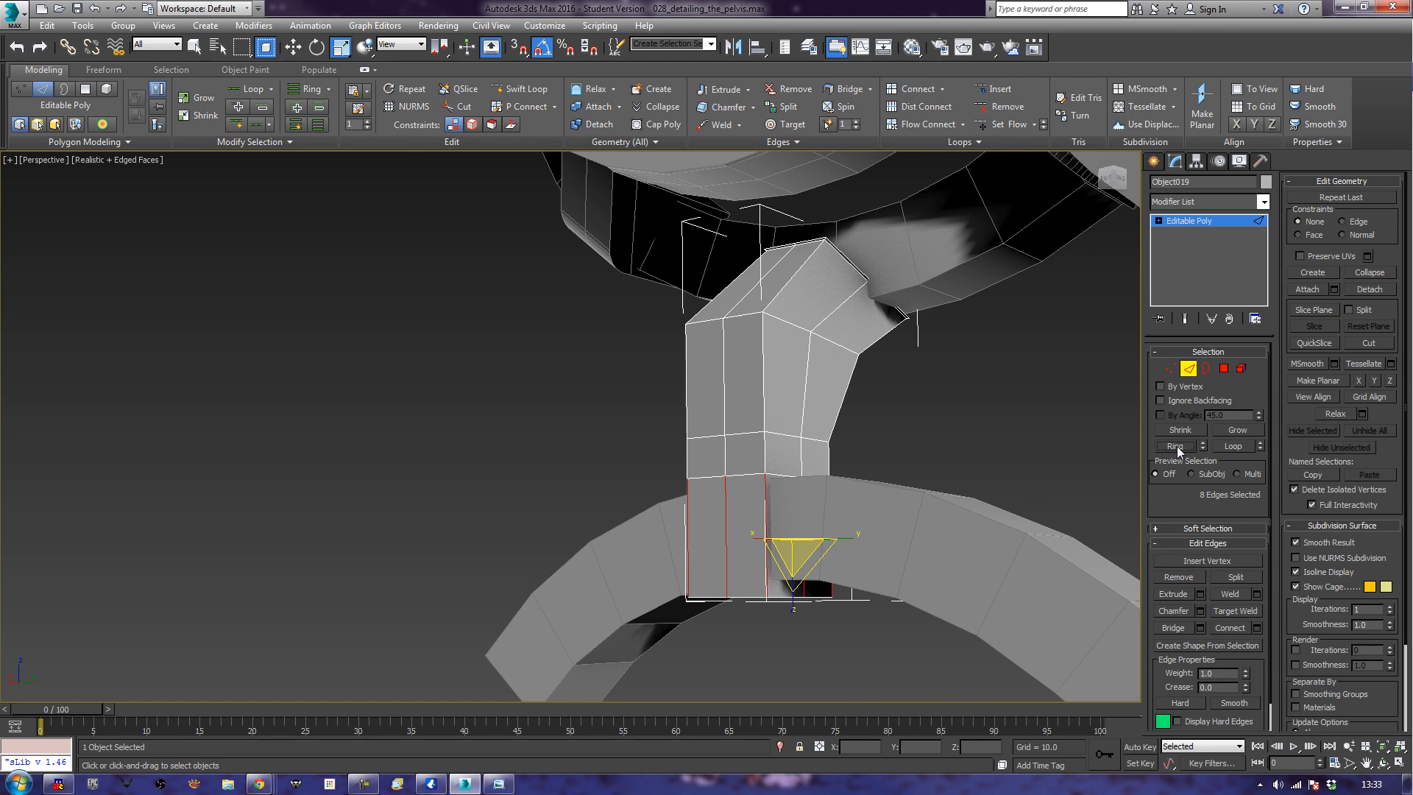
ctrl+click(1224, 368)
alt+middle_drag(984, 471, 1039, 590)
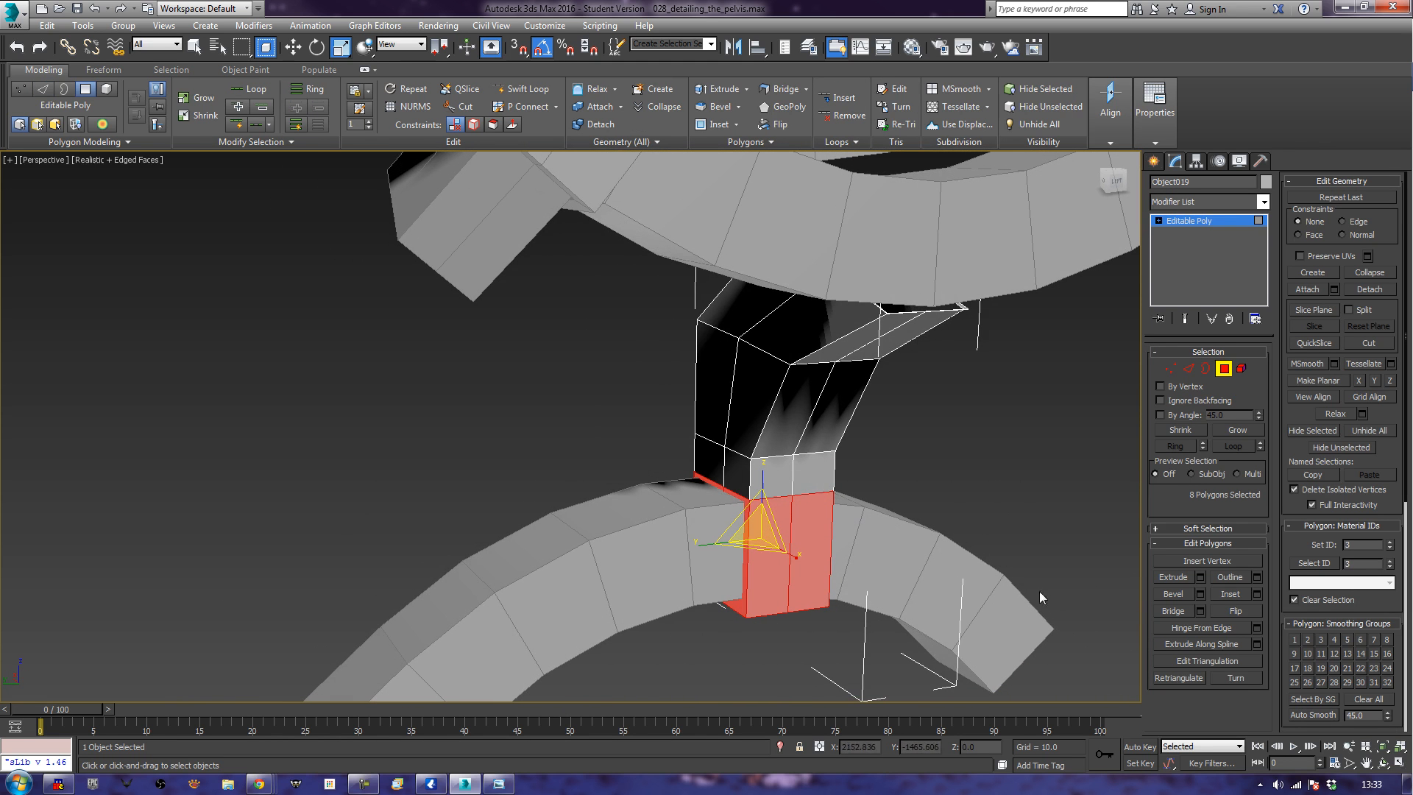
click(1201, 577)
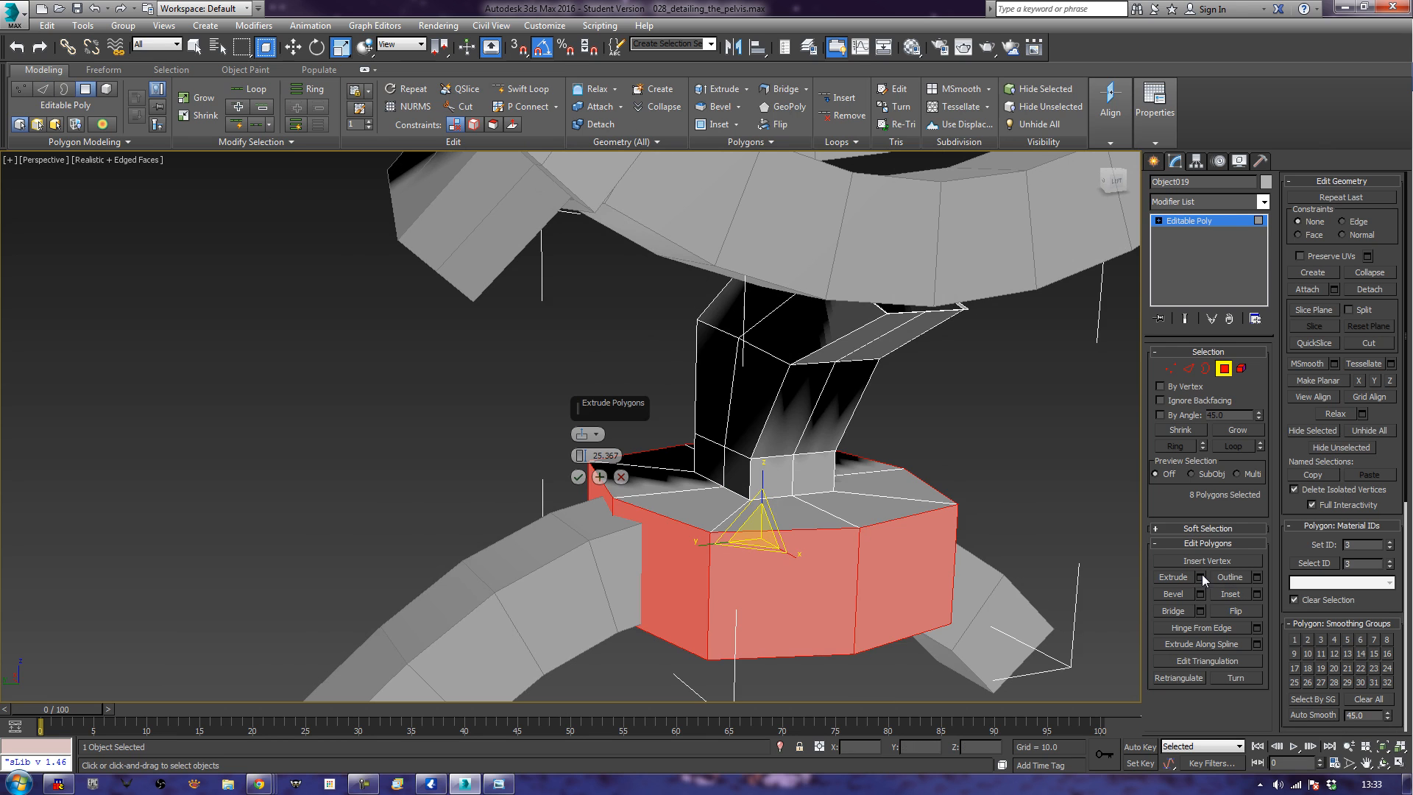
drag(580, 458, 620, 608)
click(578, 477)
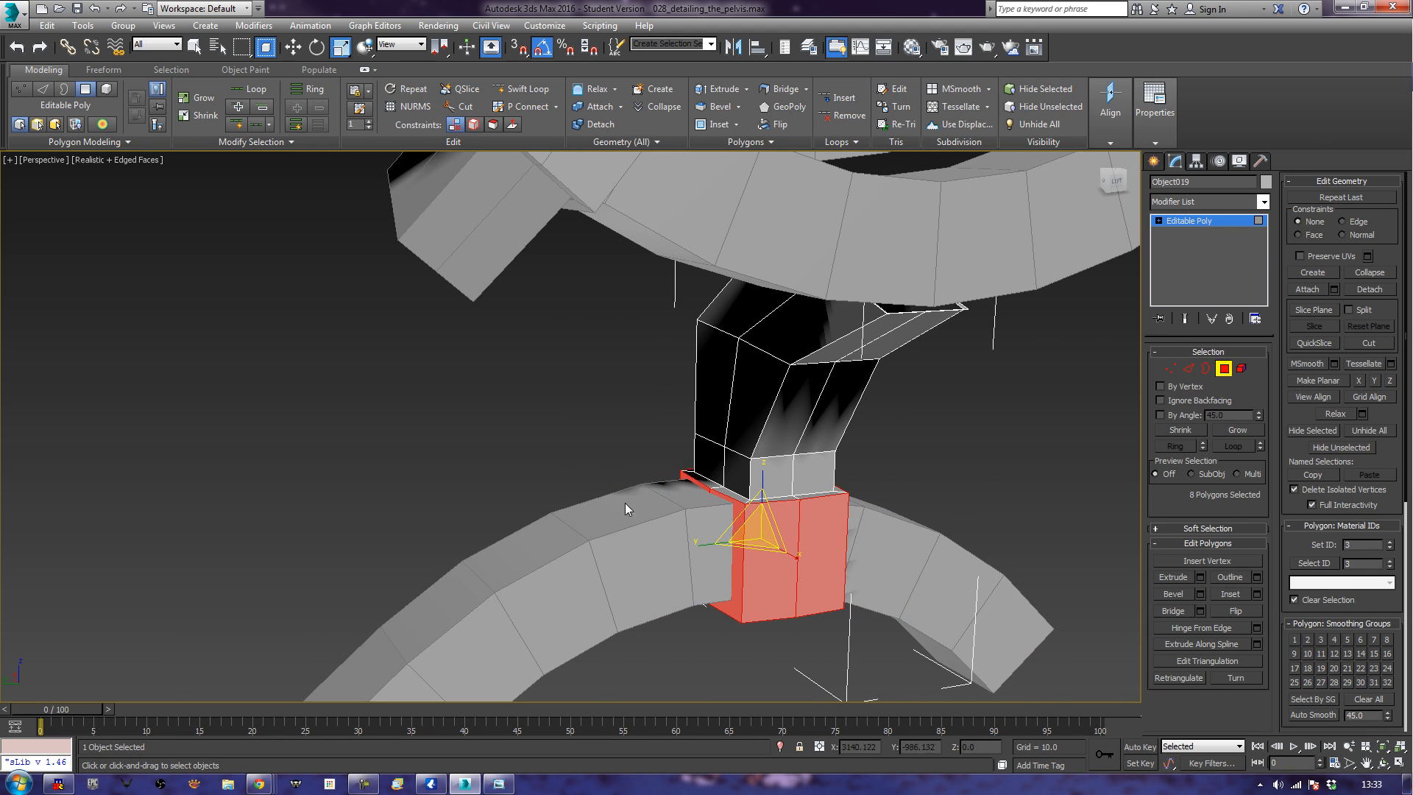
Select the four polygons on the clamp block's front and back faces and flatten them by scaling along X.
click(826, 545)
ctrl+click(767, 548)
alt+middle_drag(633, 500, 729, 489)
ctrl+click(648, 560)
ctrl+click(667, 582)
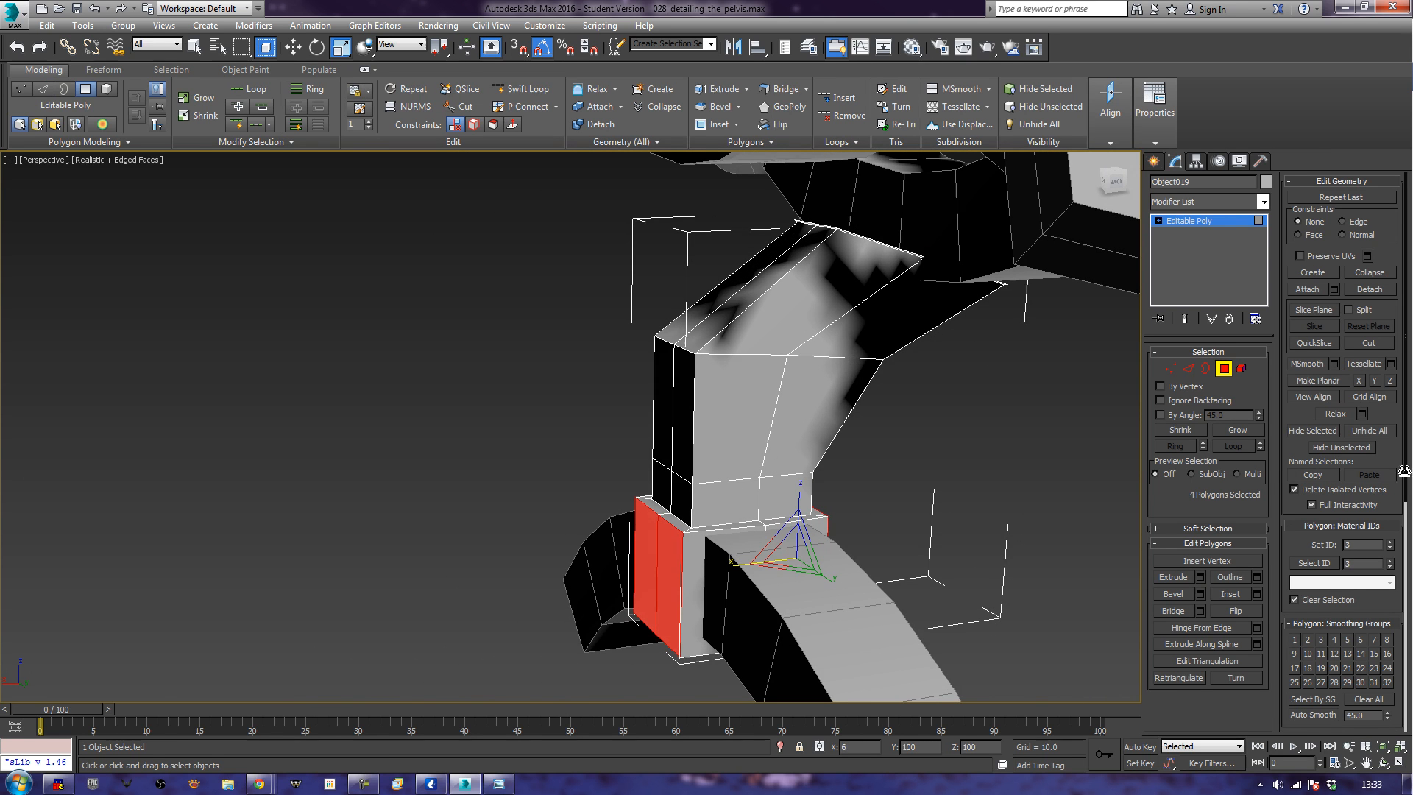
alt+middle_drag(479, 573, 527, 550)
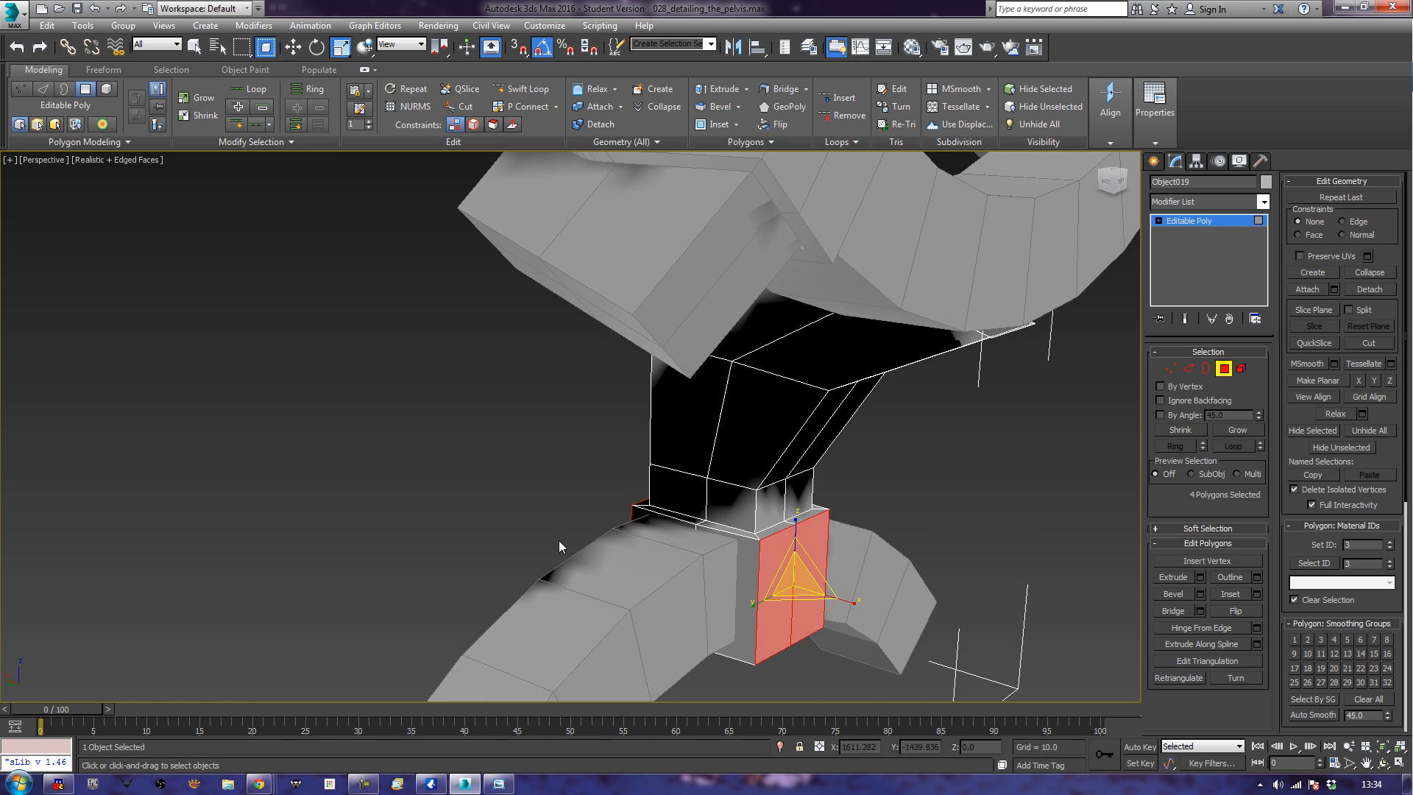
Select the four polygons on the clamp block's two sides crossed by the arc strip and flatten them by scaling along Y.
click(725, 579)
ctrl+click(679, 555)
alt+middle_drag(776, 553, 824, 581)
ctrl+click(799, 581)
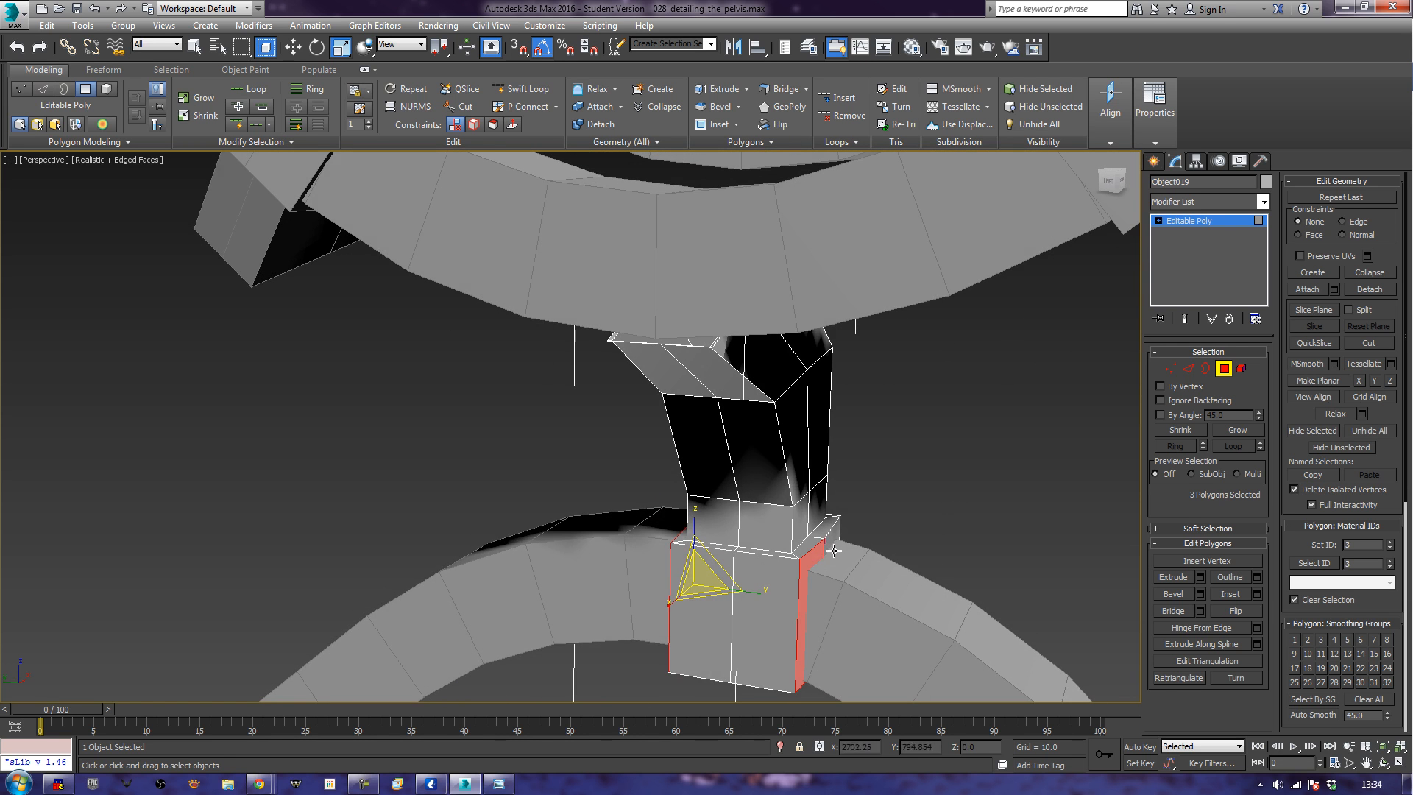
ctrl+click(834, 534)
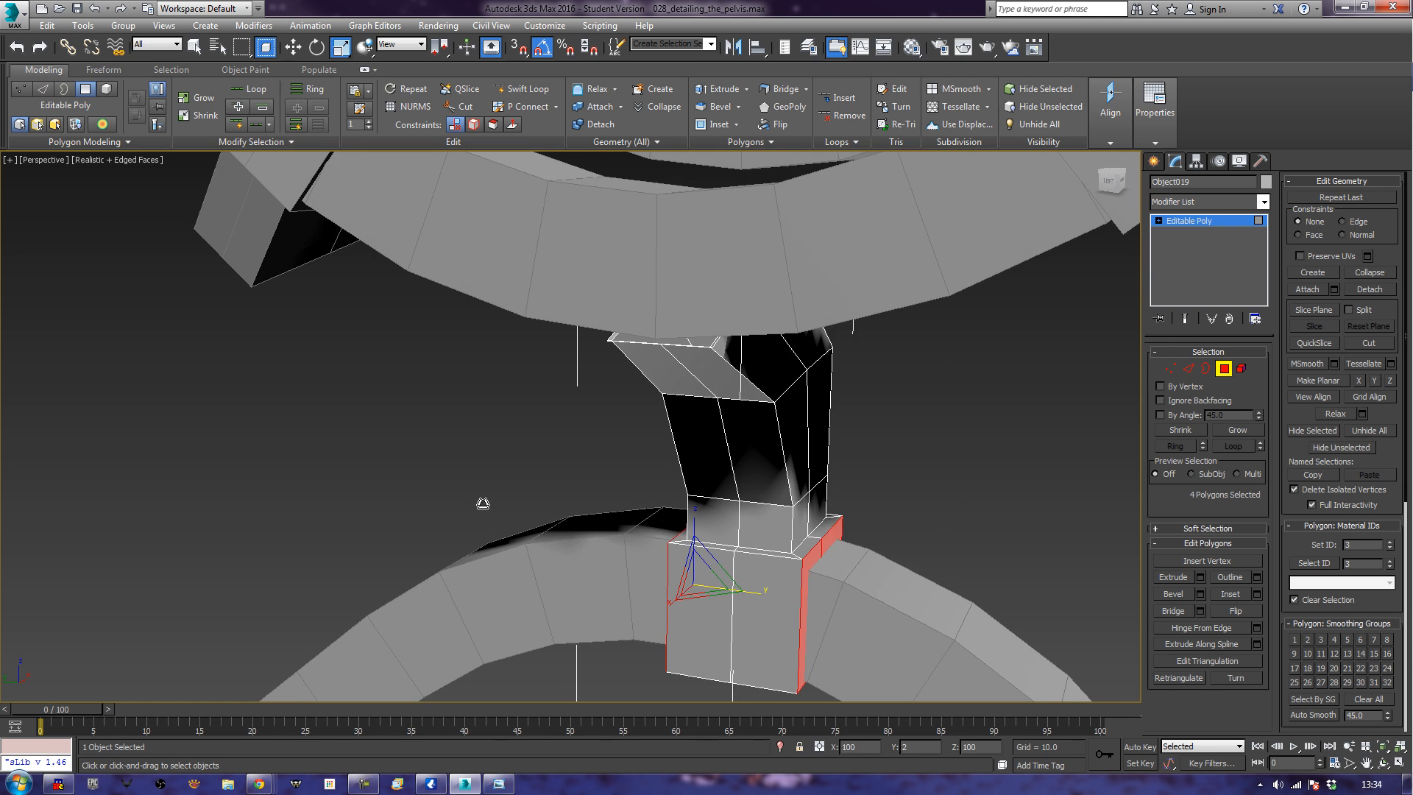
alt+middle_drag(695, 582, 935, 570)
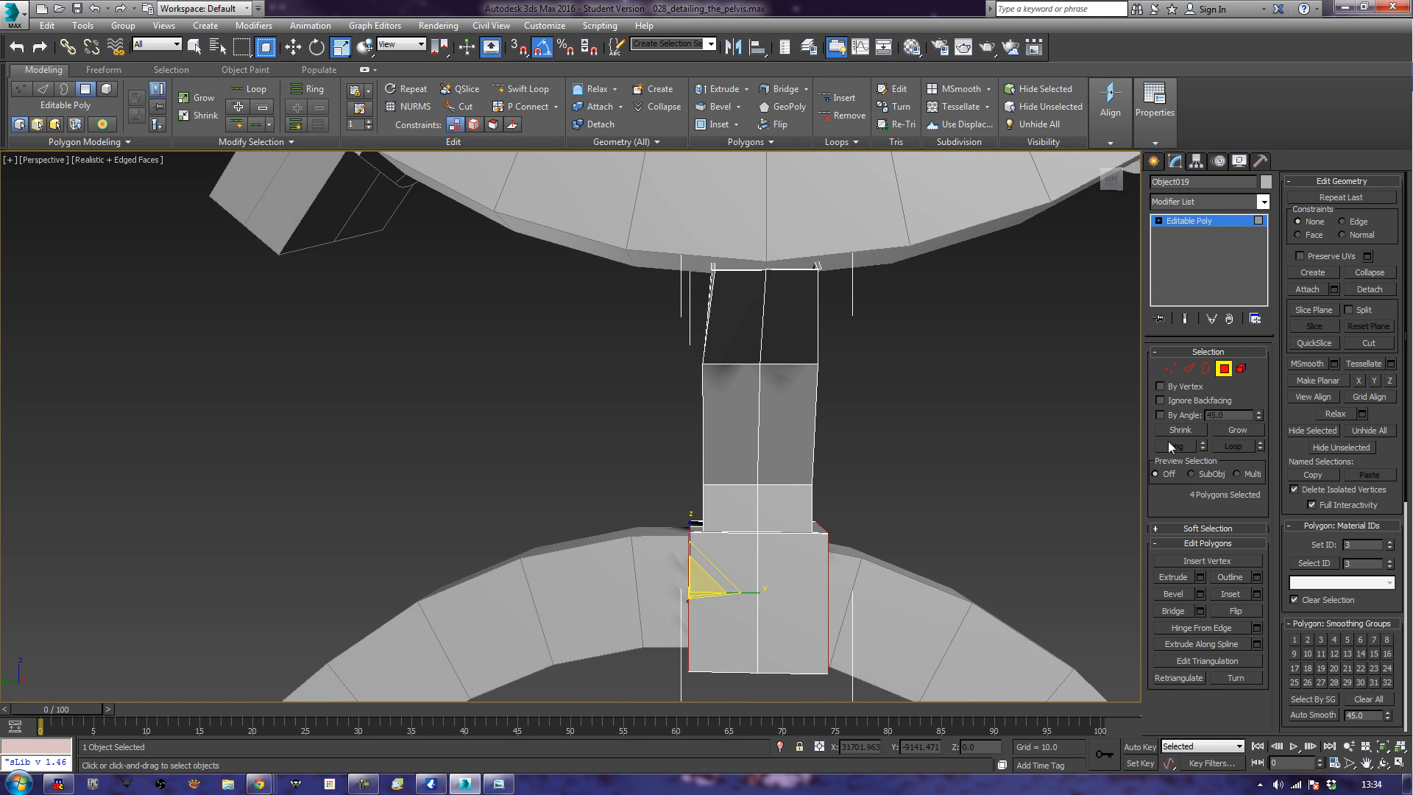
Switch from polygon to edge editing and chamfer the two edges across the outer side of the bracket's upper bend.
click(1224, 368)
alt+middle_drag(997, 468, 1053, 463)
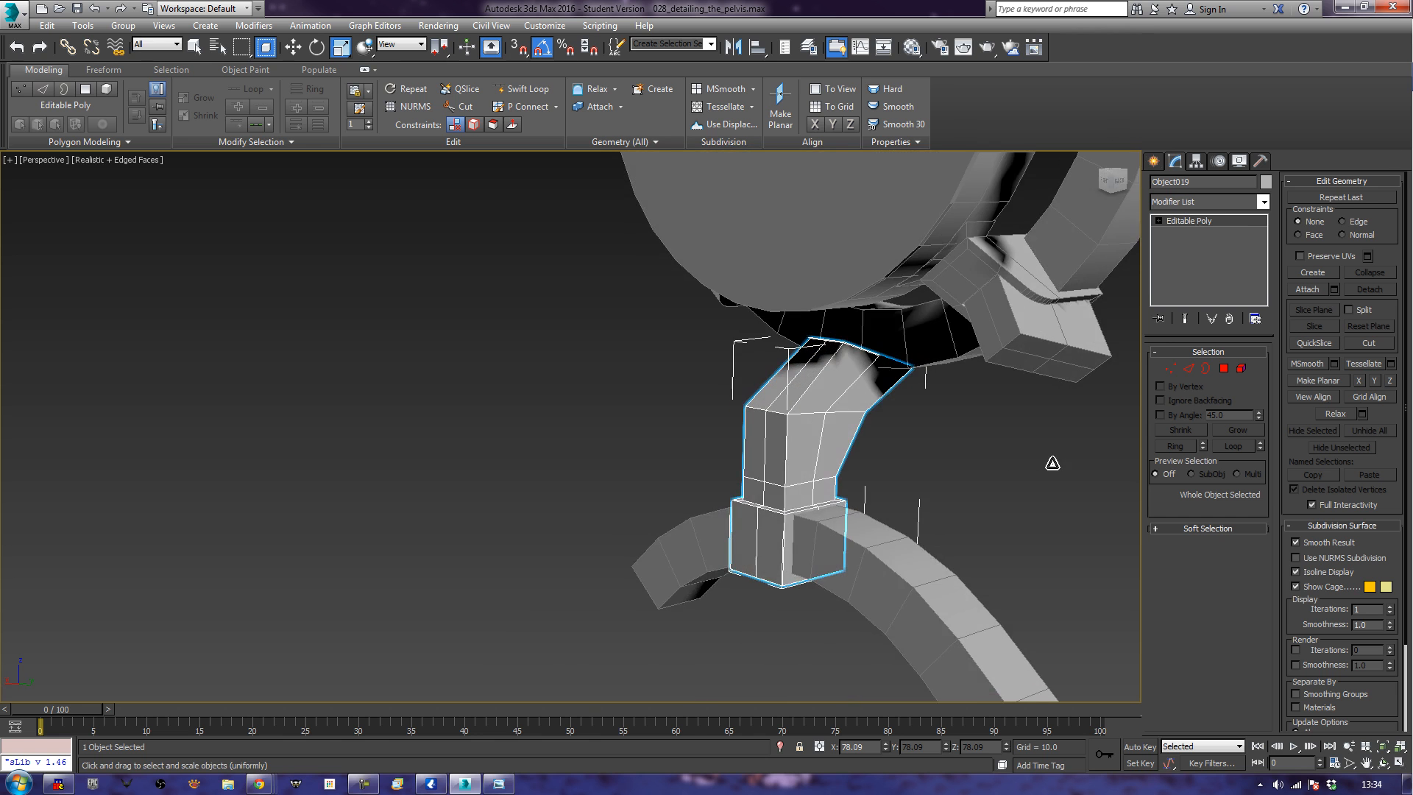
middle_drag(978, 498, 1044, 532)
scroll(1002, 386, up, 4)
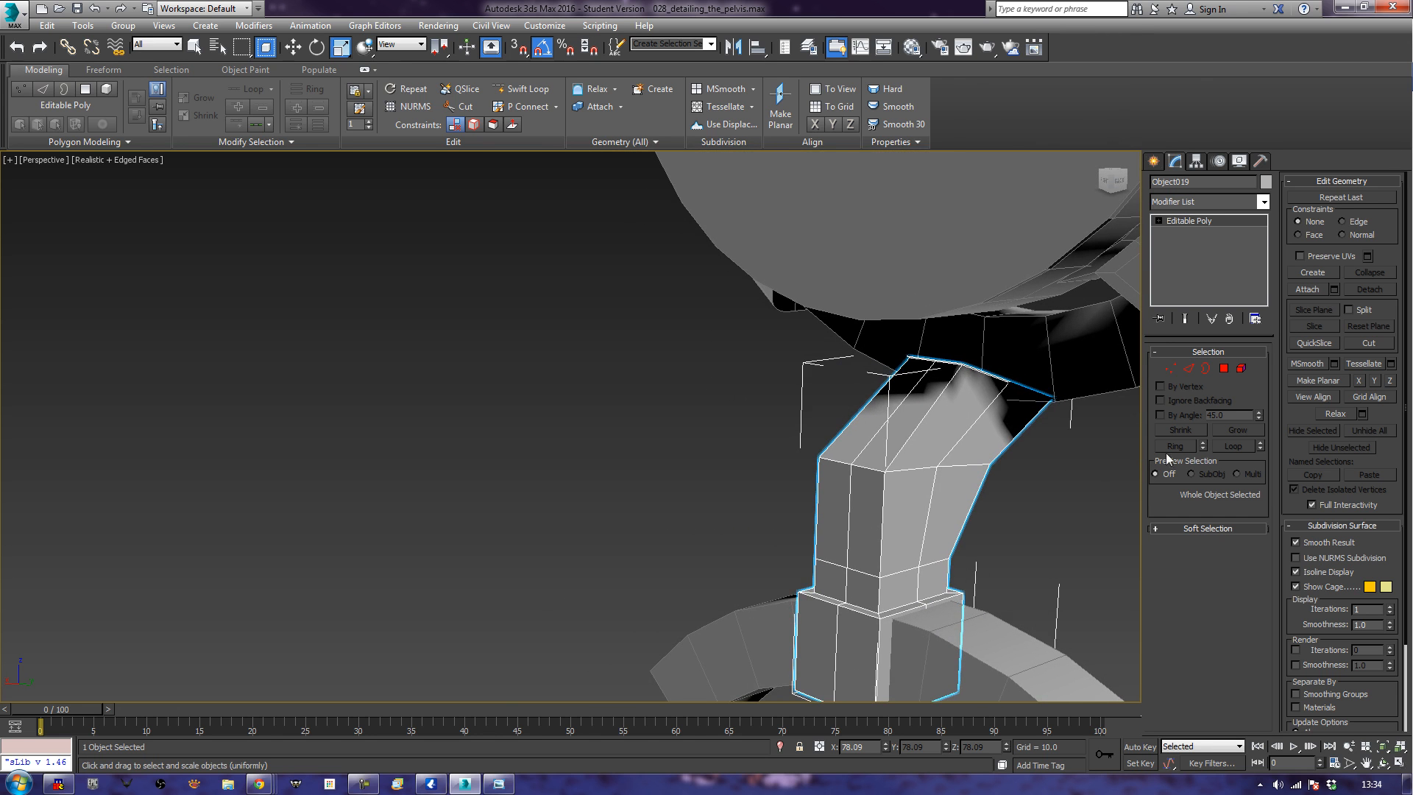
click(1191, 368)
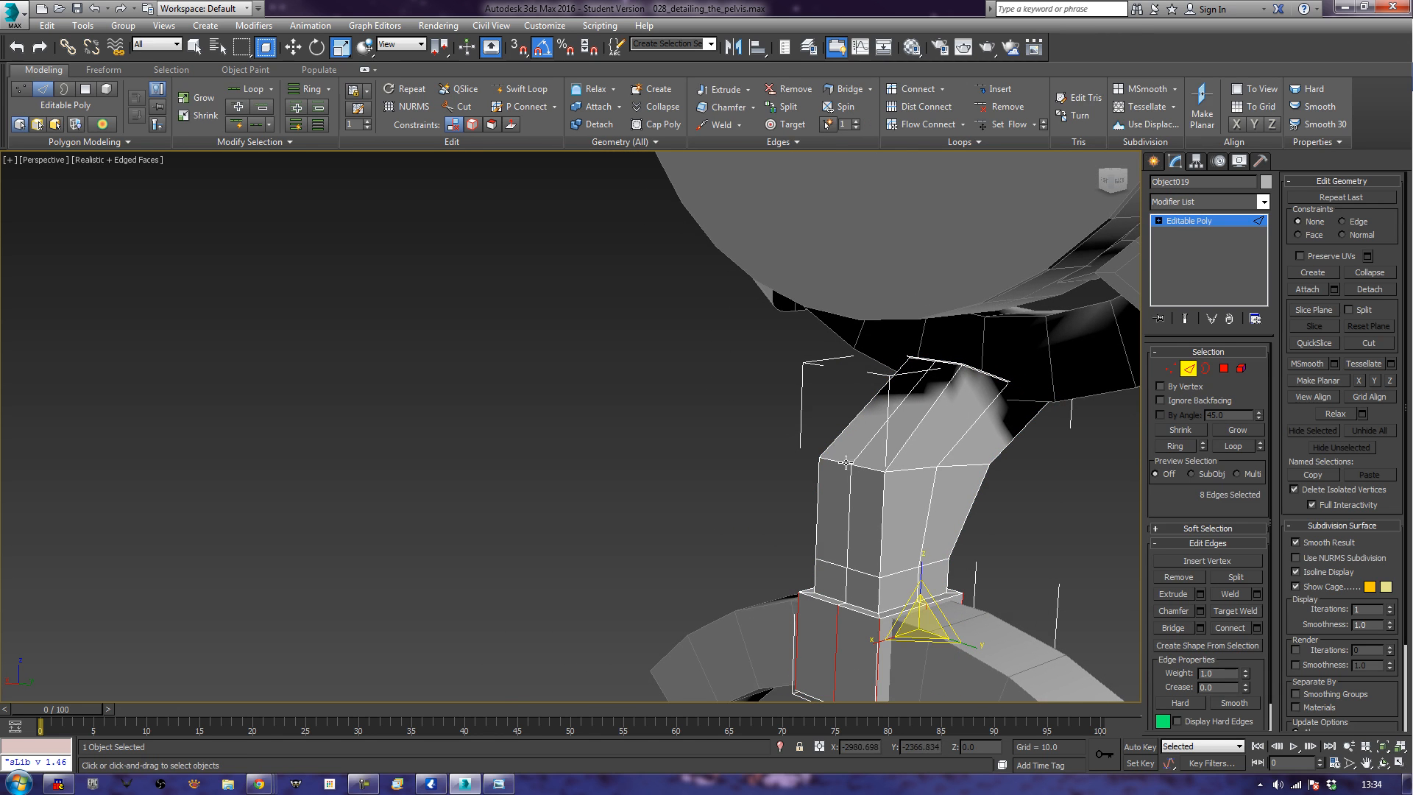
click(856, 463)
ctrl+click(834, 441)
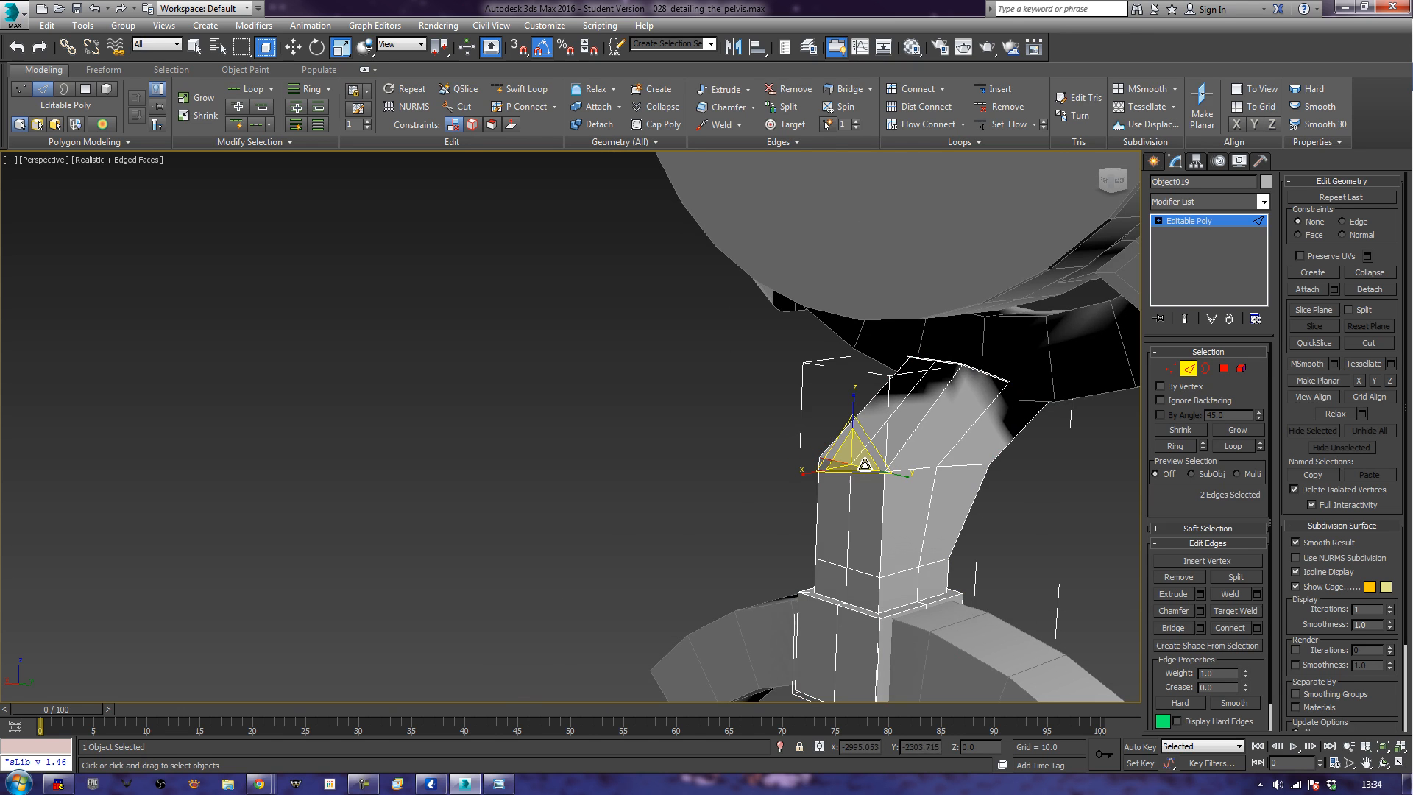
click(1174, 611)
drag(883, 460, 911, 431)
Chamfer the edge pairs at the upper and lower bends on the bracket's inner side and finish edge editing.
alt+middle_drag(1058, 541, 897, 484)
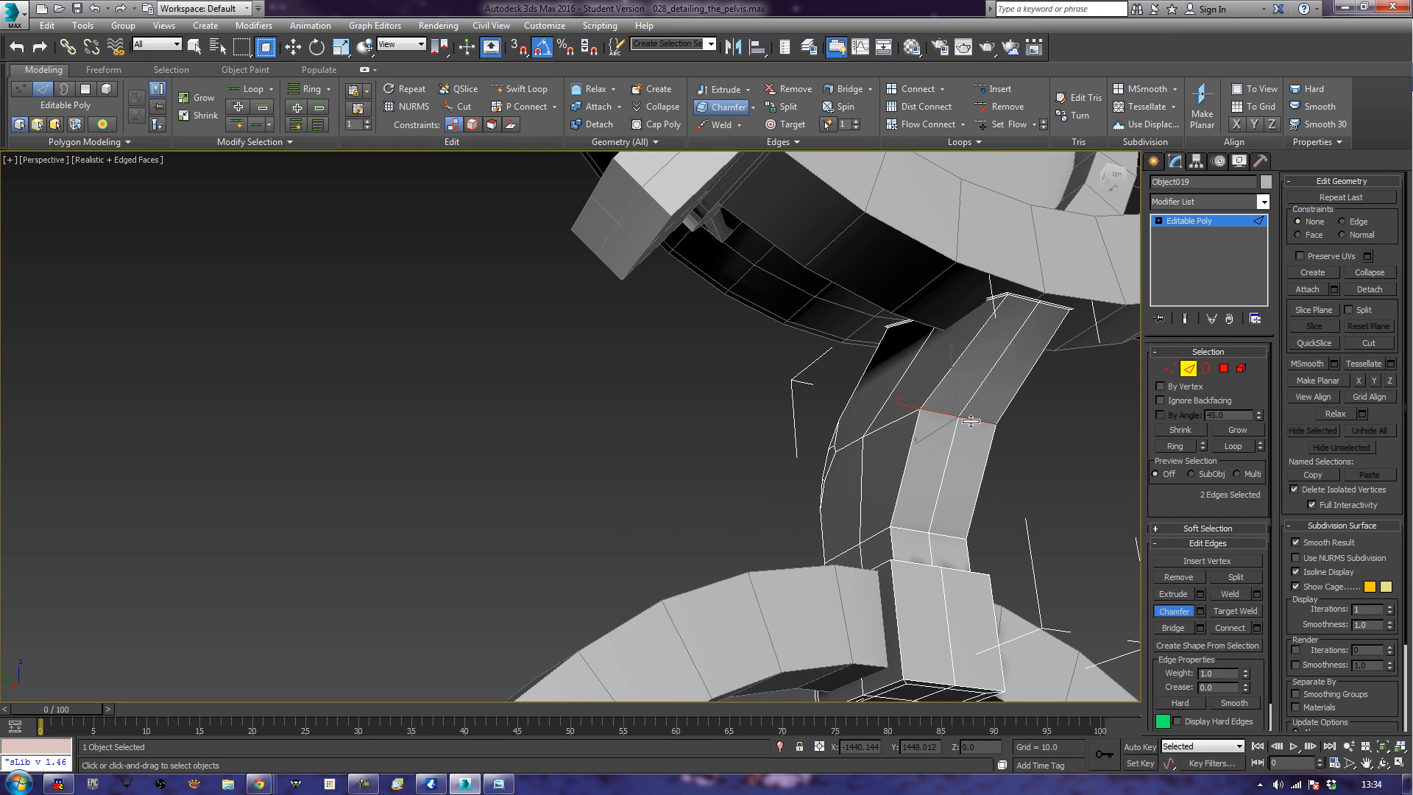
drag(981, 420, 1010, 392)
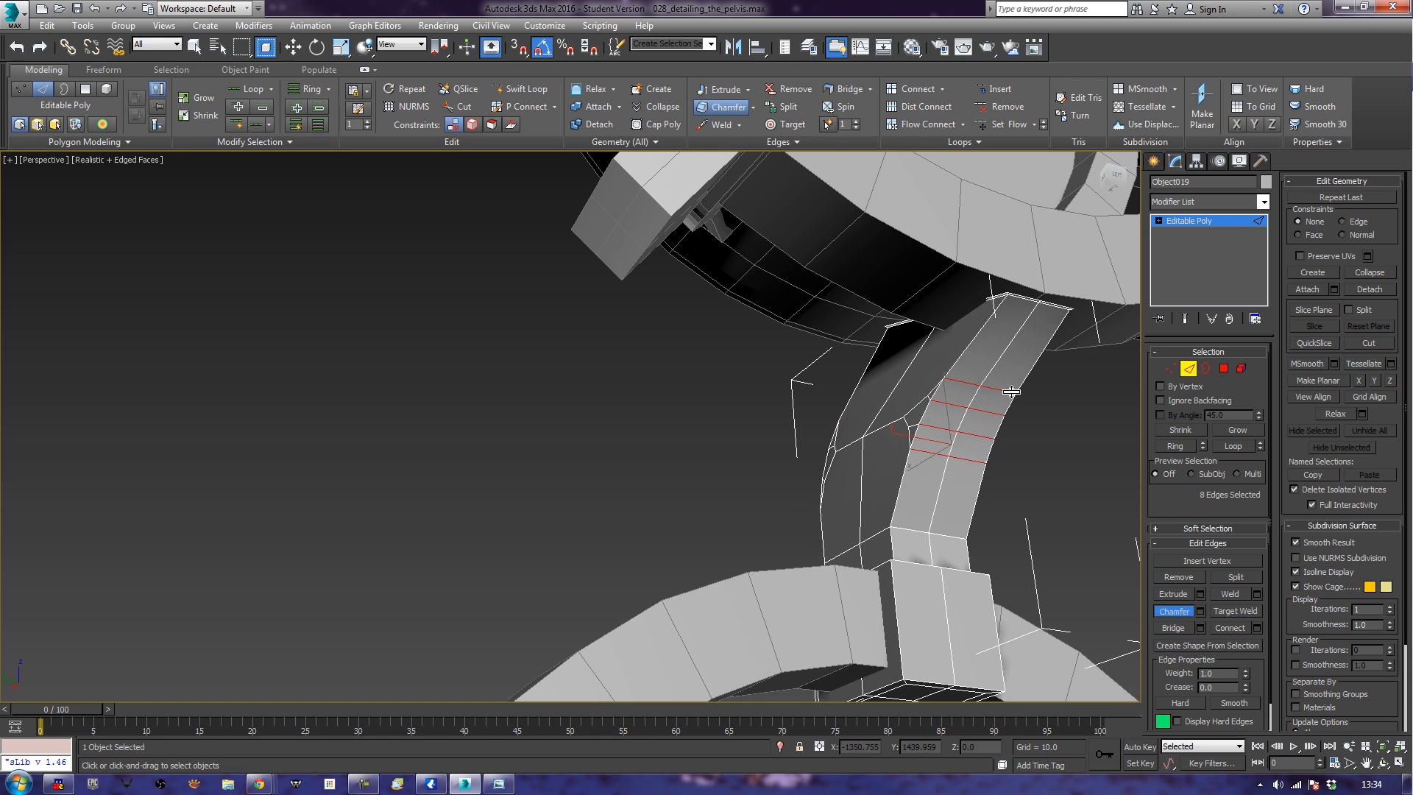
alt+middle_drag(947, 491, 957, 521)
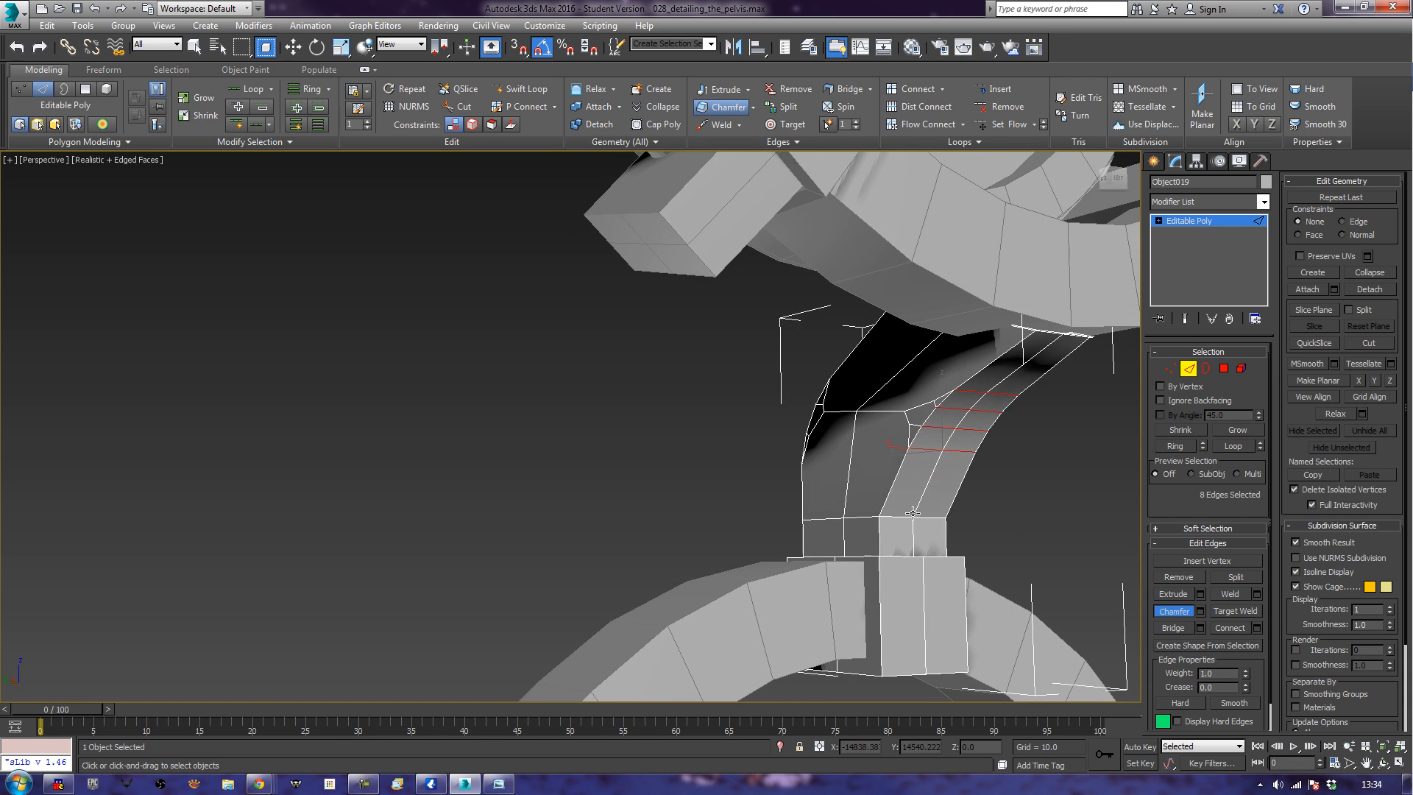
click(905, 516)
ctrl+click(931, 517)
drag(932, 517, 954, 497)
click(1022, 505)
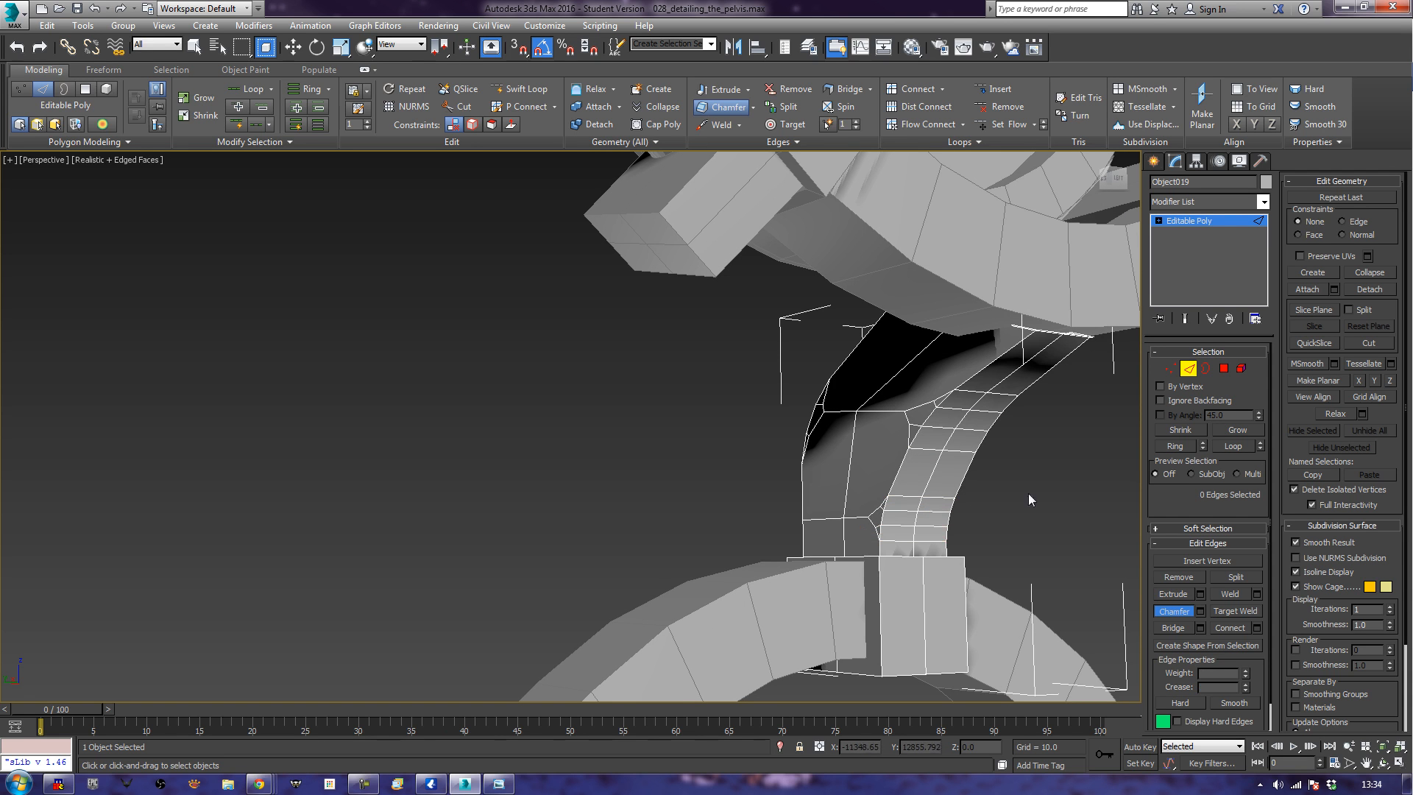
click(1190, 370)
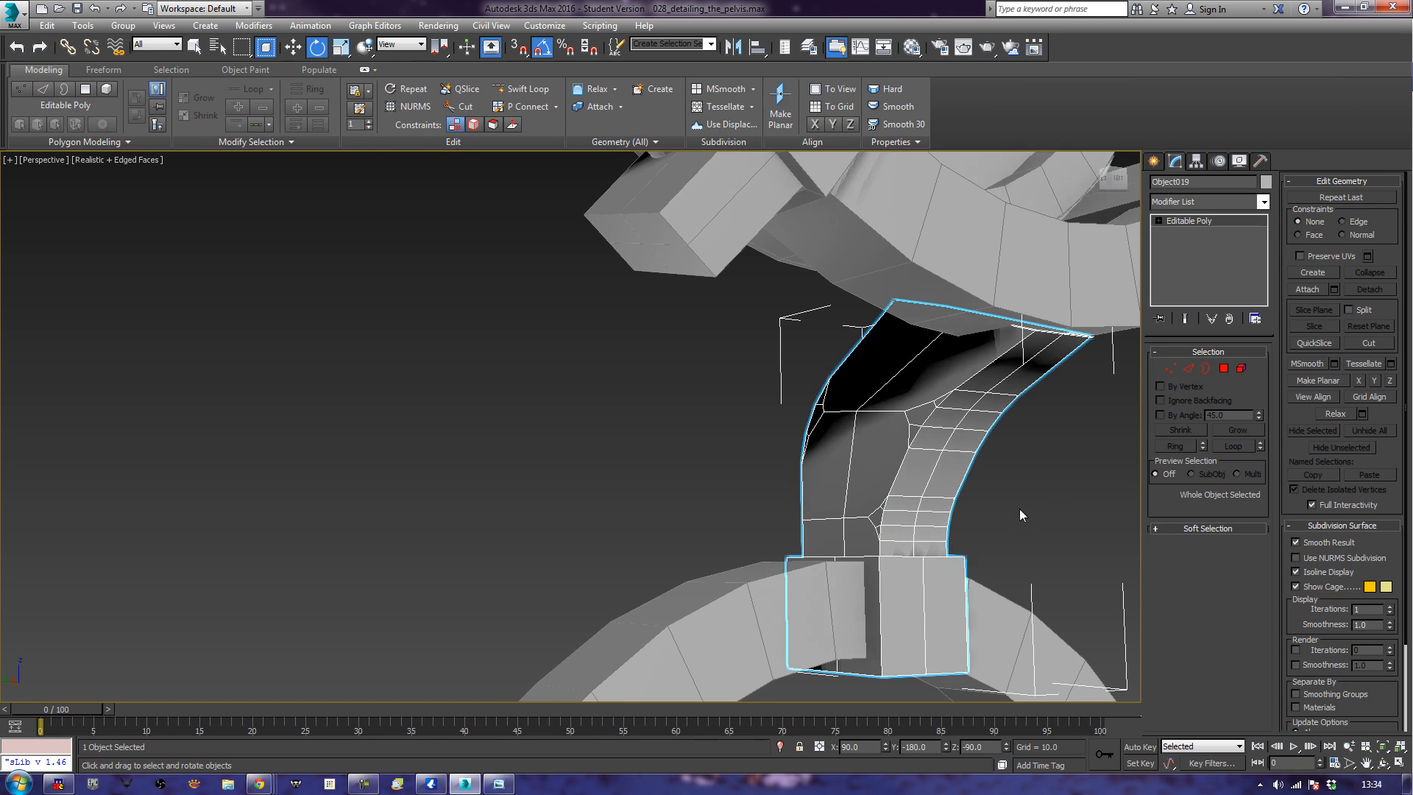
Unhide all objects in the scene.
middle_drag(1020, 510, 962, 475)
scroll(962, 475, down, 10)
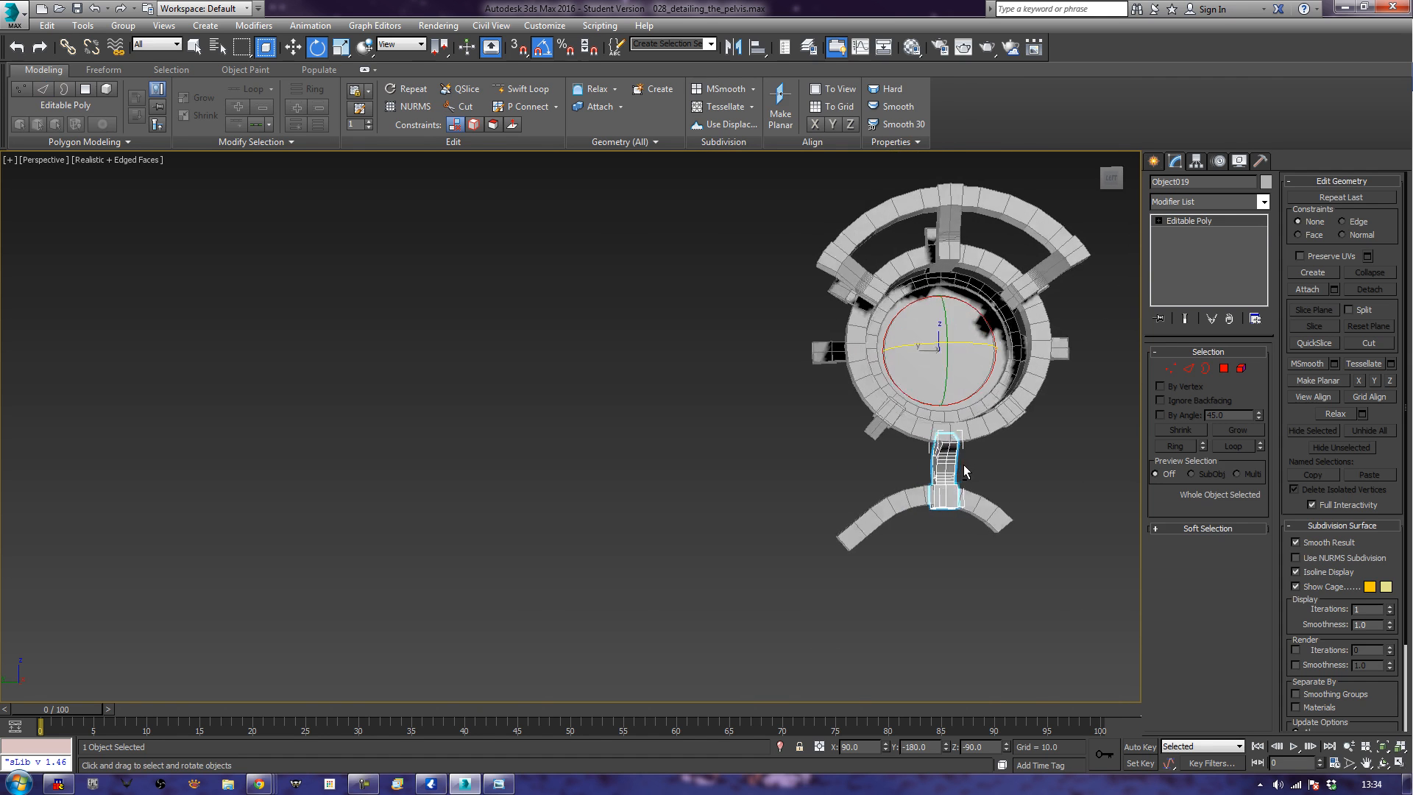
scroll(950, 495, up, 2)
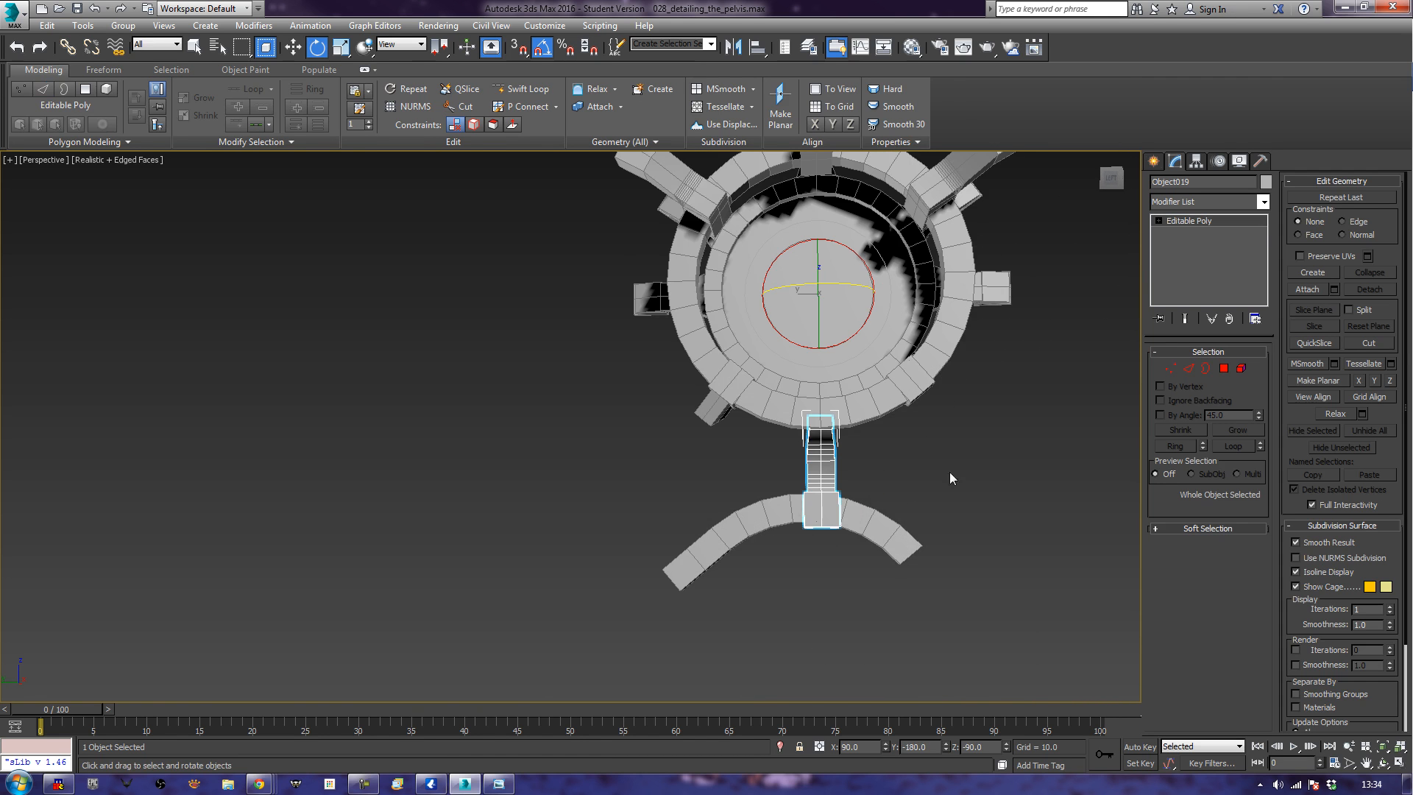
right_click(780, 582)
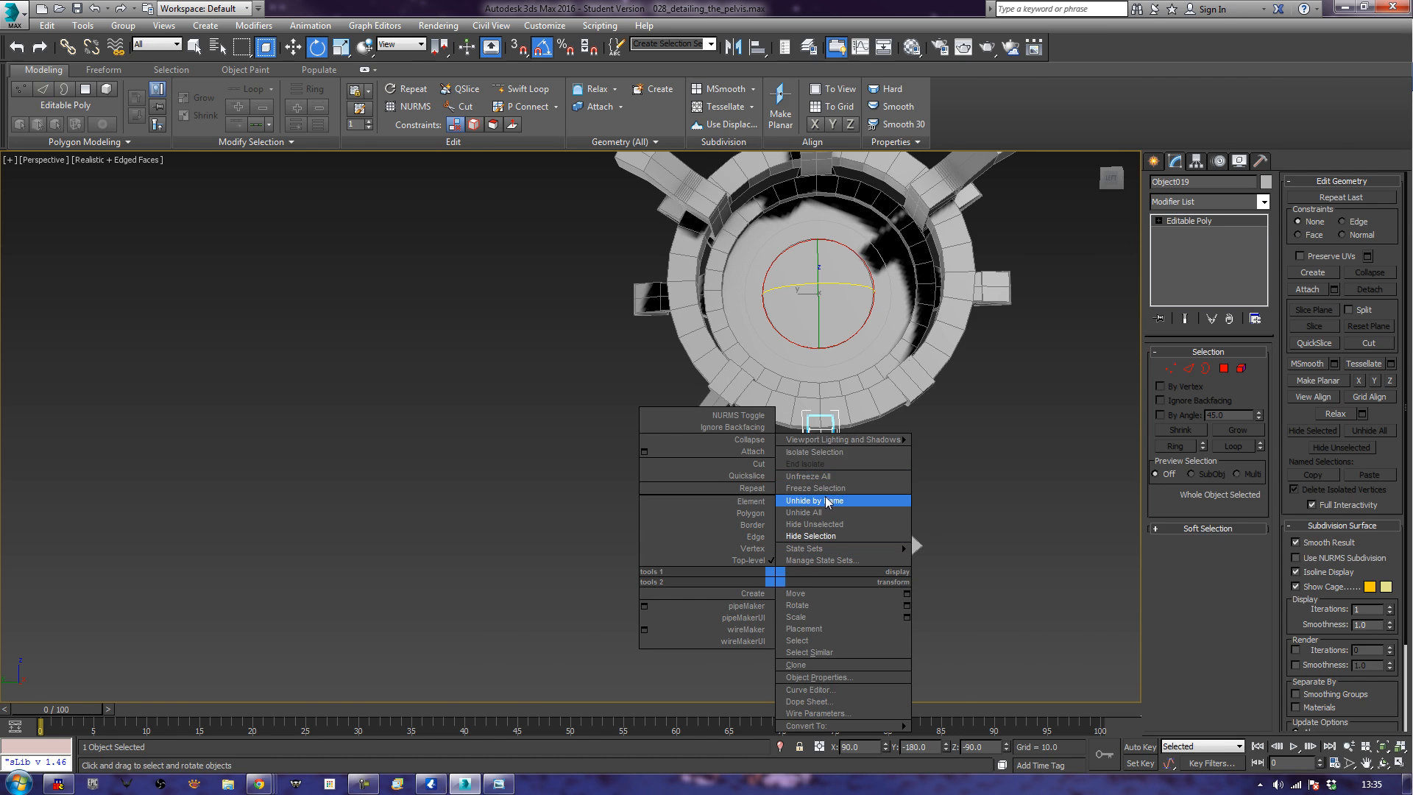
click(806, 512)
Select the blue disc and the whole leg assembly beneath the pelvis box and hide them.
middle_drag(284, 442, 379, 317)
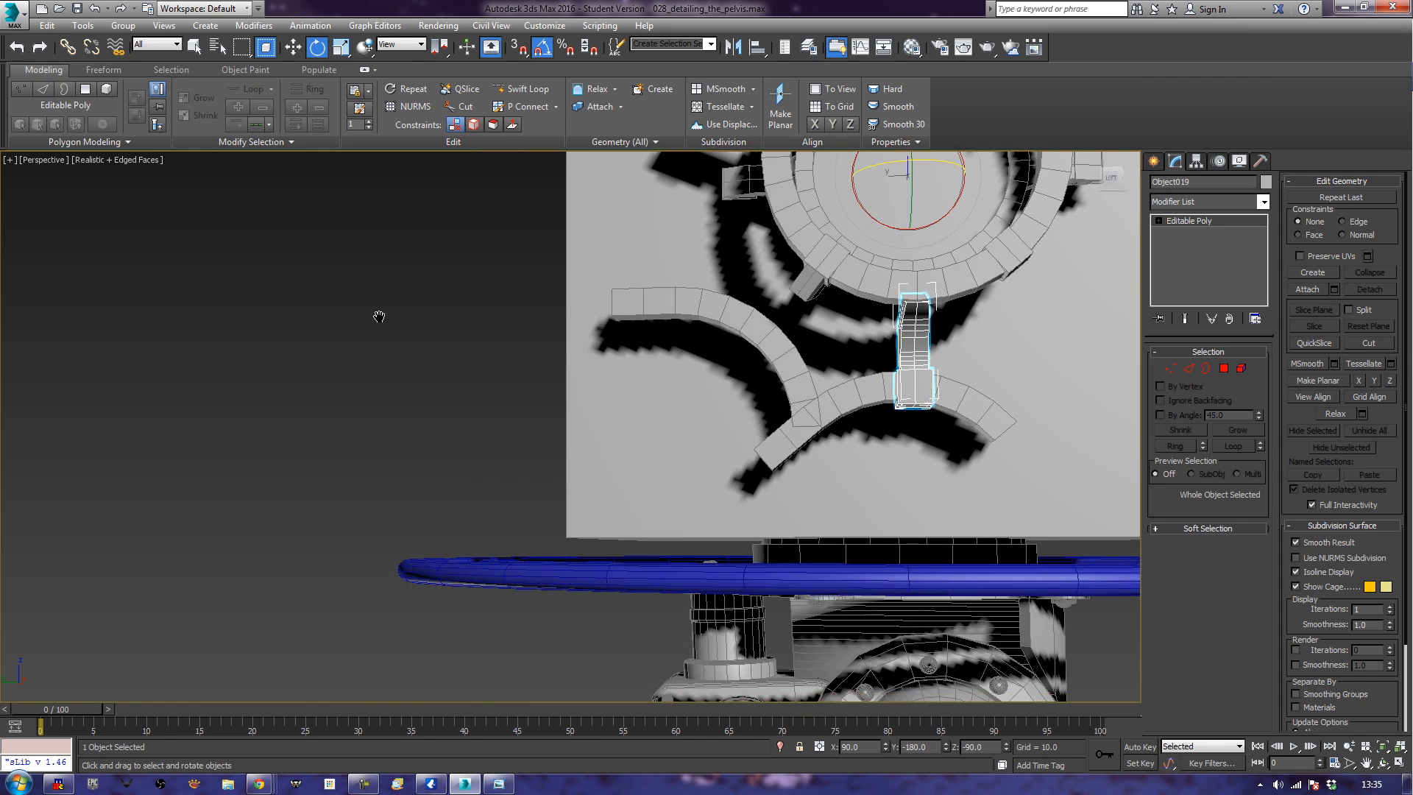
scroll(379, 316, down, 5)
alt+middle_drag(455, 438, 482, 436)
middle_drag(367, 404, 350, 401)
drag(263, 391, 739, 765)
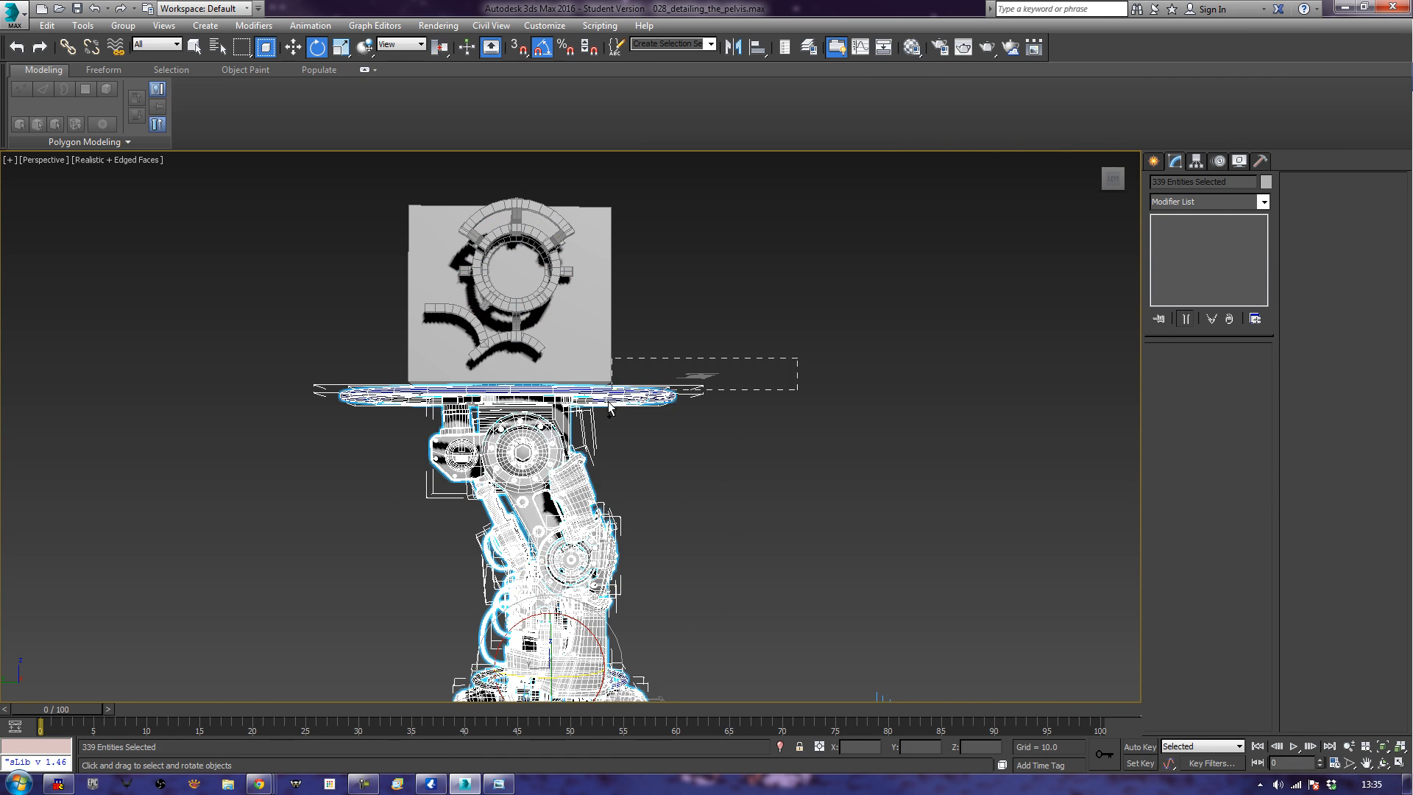
ctrl+click(636, 406)
right_click(636, 406)
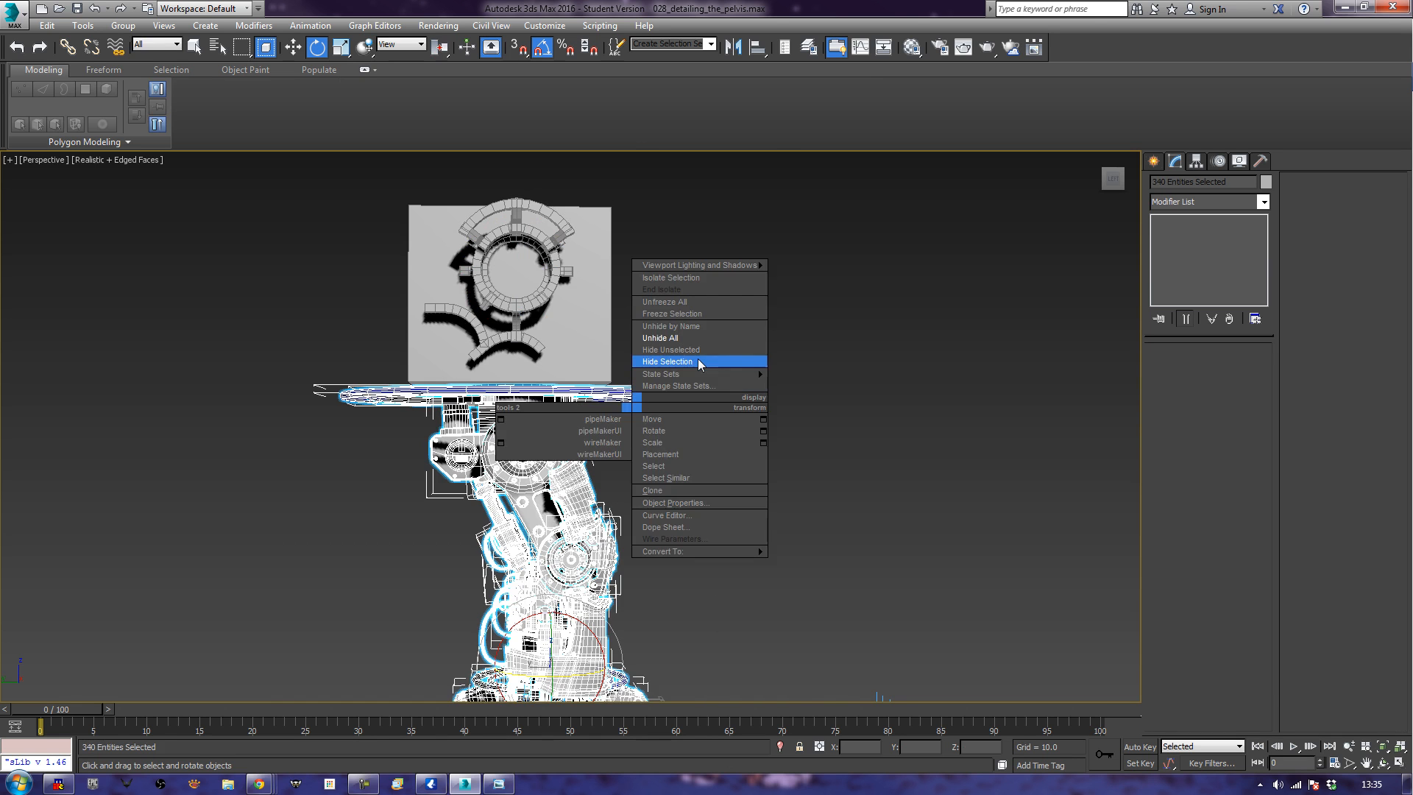
click(744, 361)
Select the cylinder under the pelvis box together with the ringed base assembly and distant parts, and hide them.
middle_drag(669, 405, 807, 325)
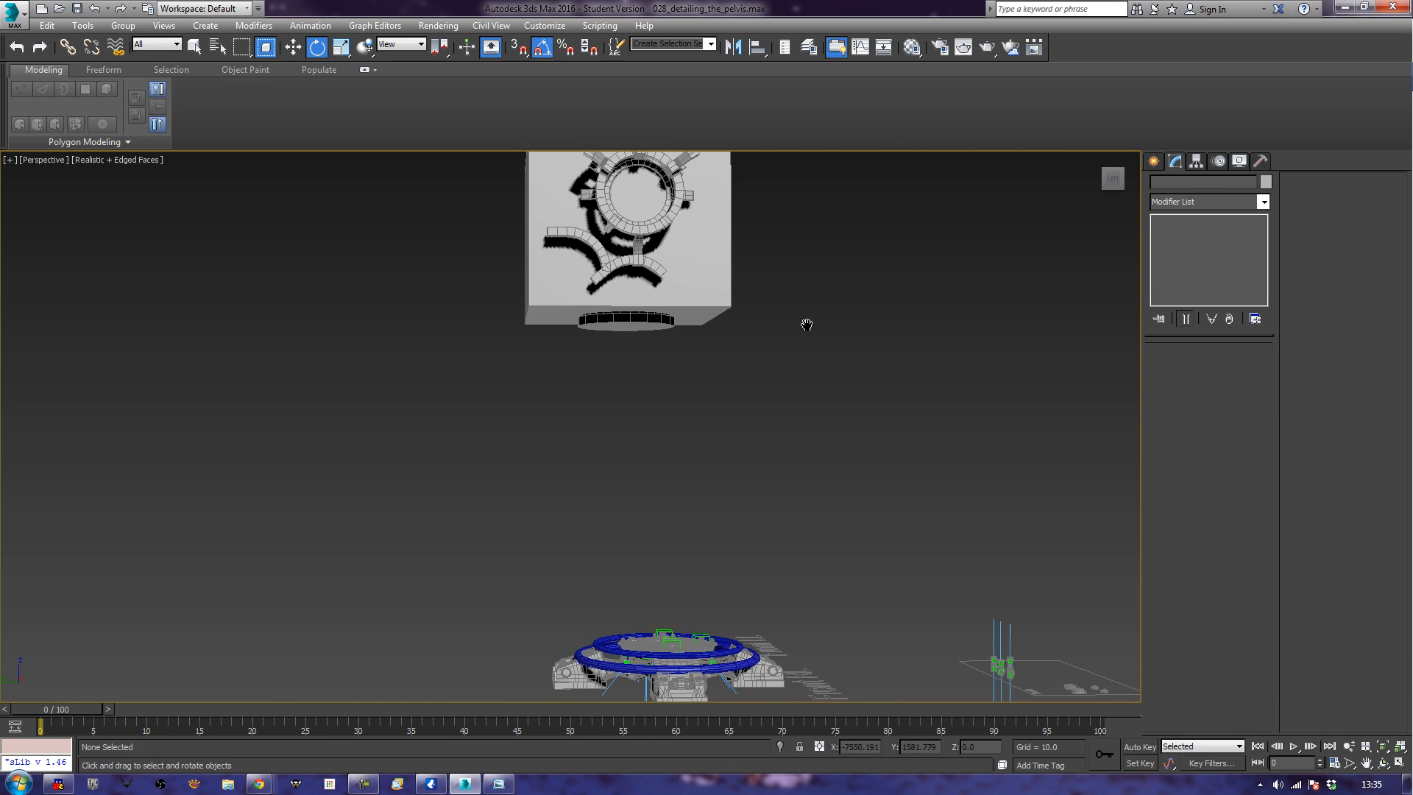
click(622, 330)
middle_drag(623, 330, 732, 287)
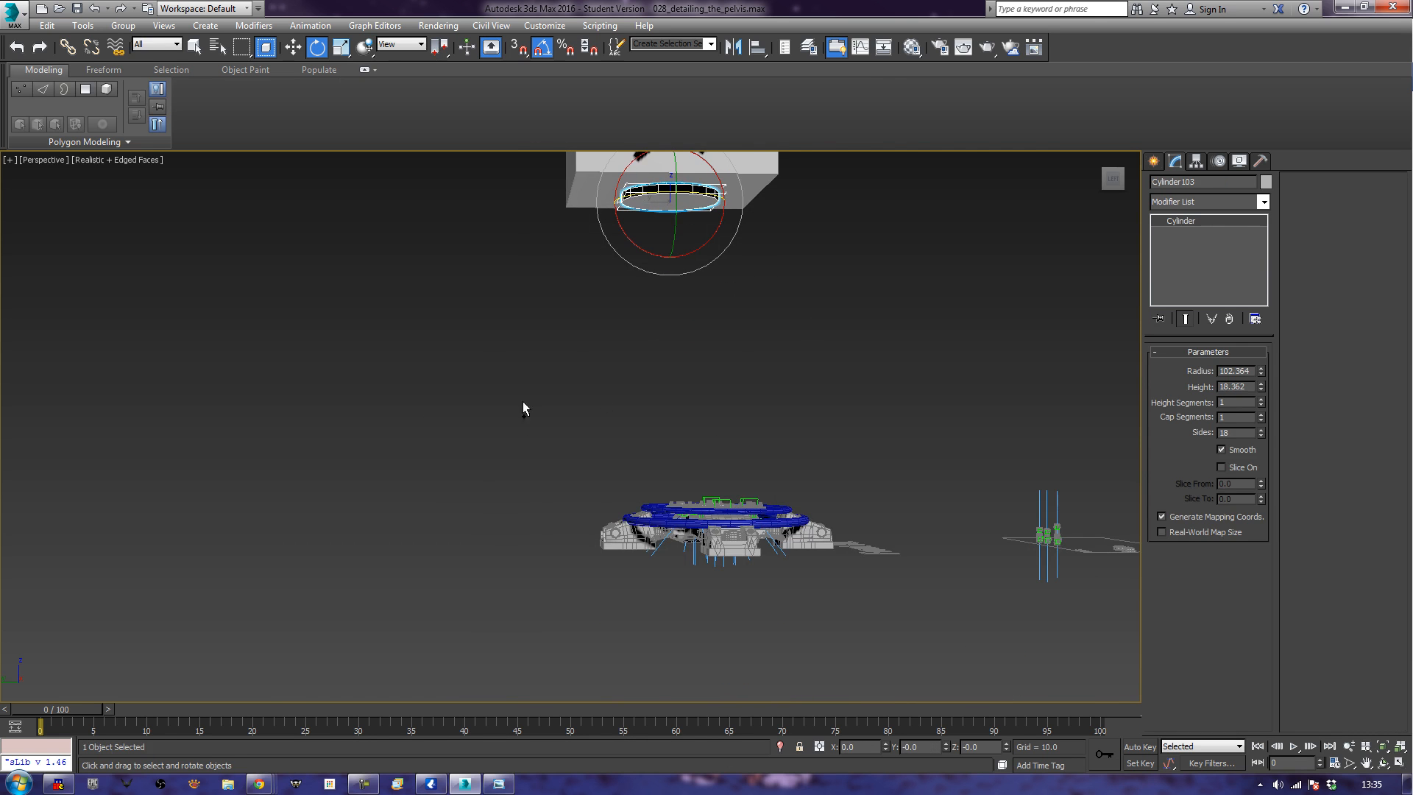
drag(1137, 704, 1123, 697)
right_click(779, 539)
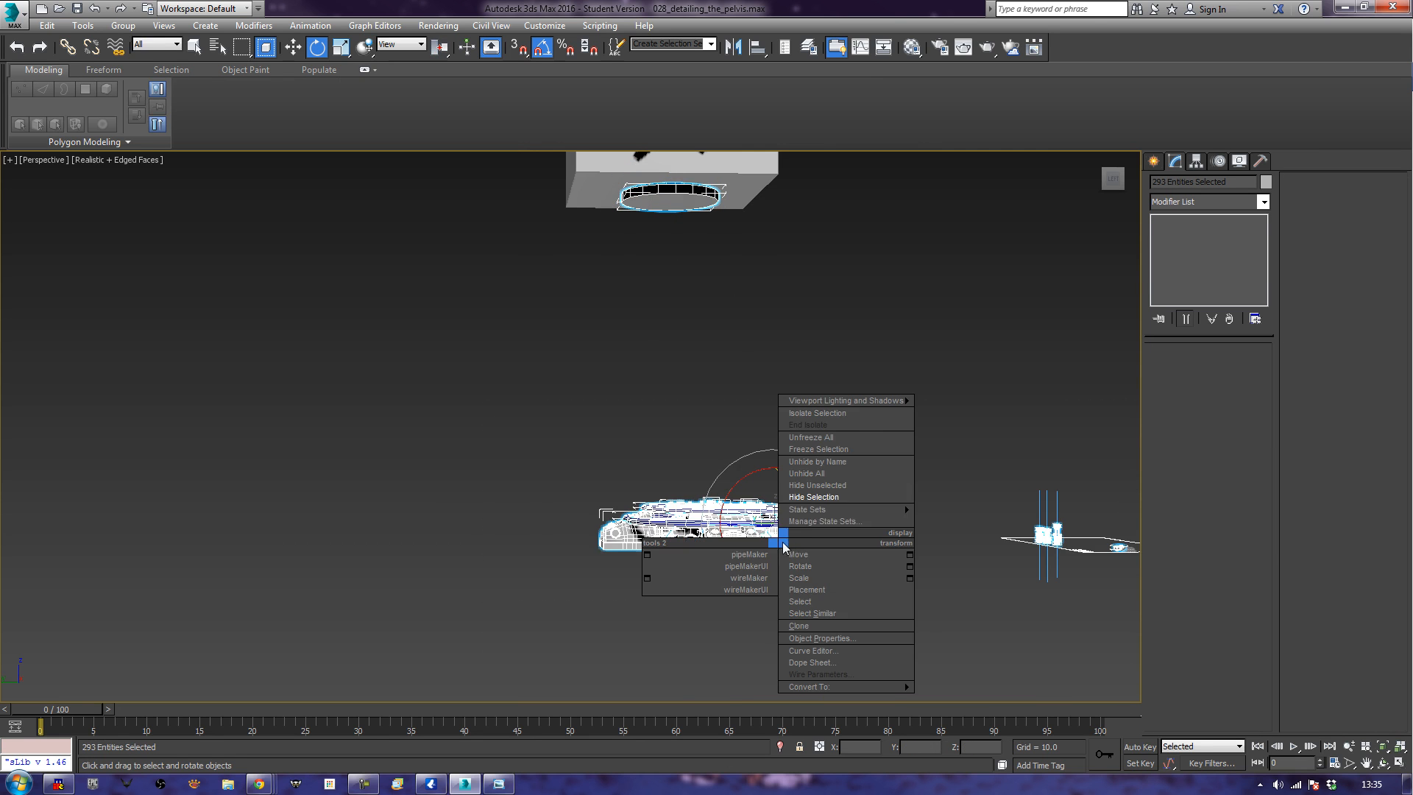
click(821, 501)
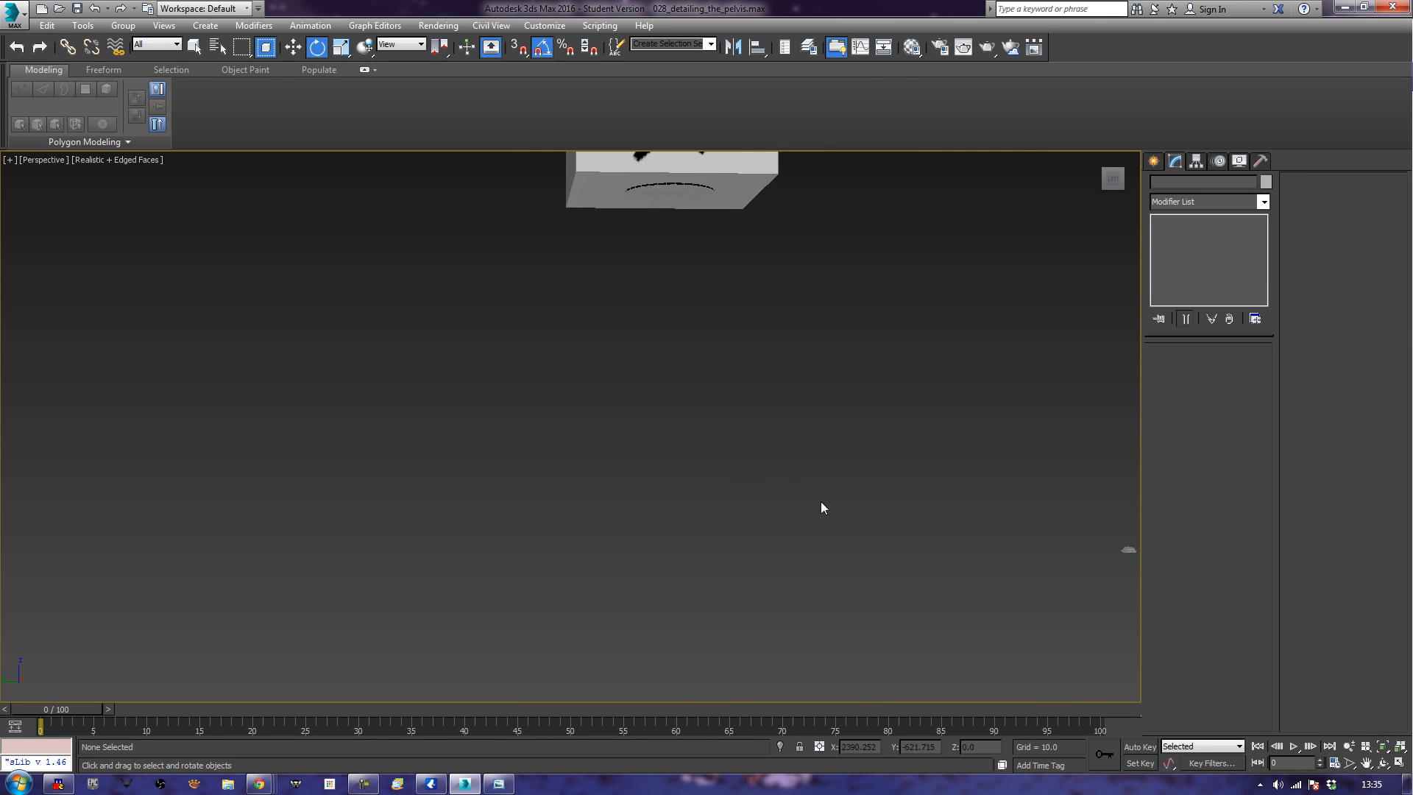
Hide the sphere beneath the pelvis box and the three small leftover objects in the distance.
alt+middle_drag(910, 398, 910, 337)
click(666, 218)
right_click(665, 215)
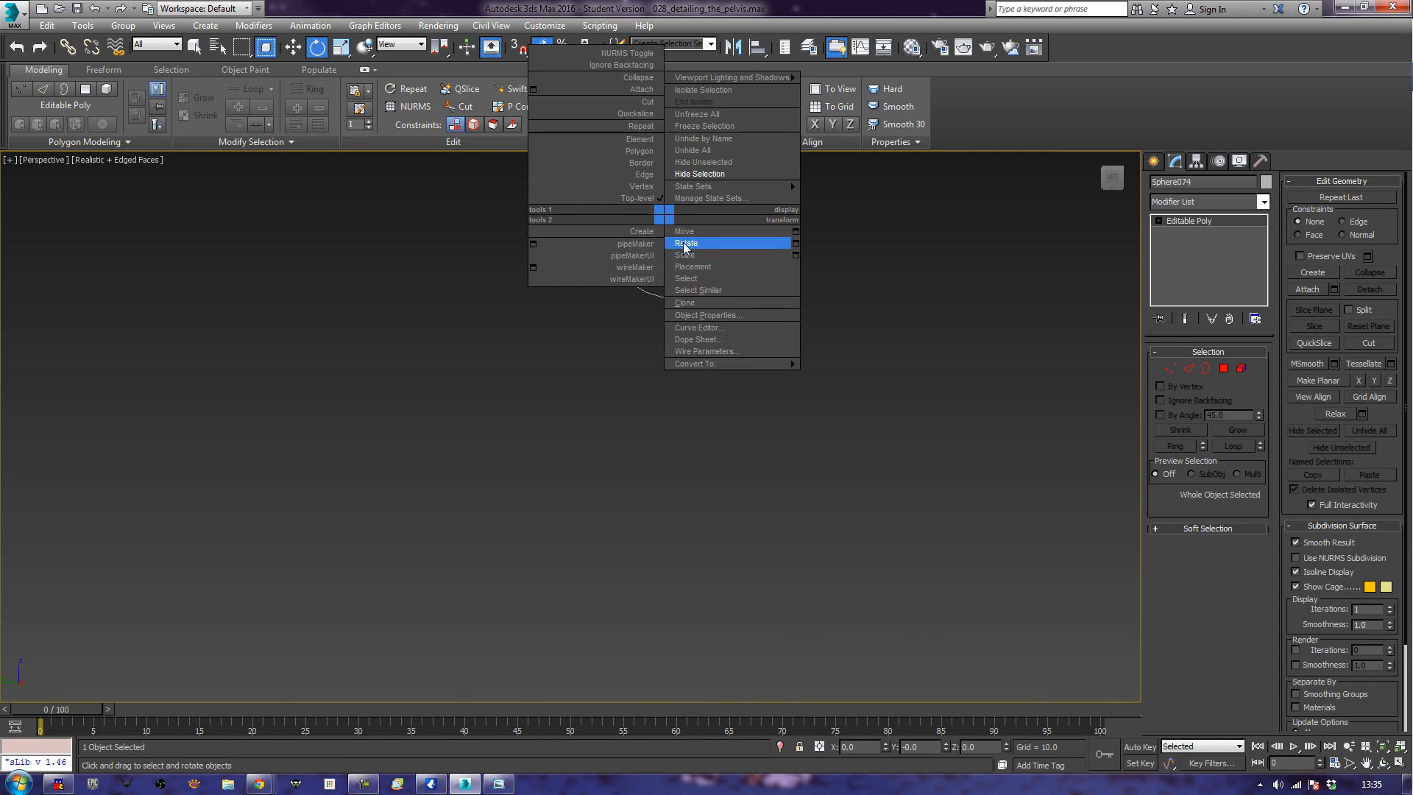
click(718, 174)
middle_drag(879, 270, 832, 513)
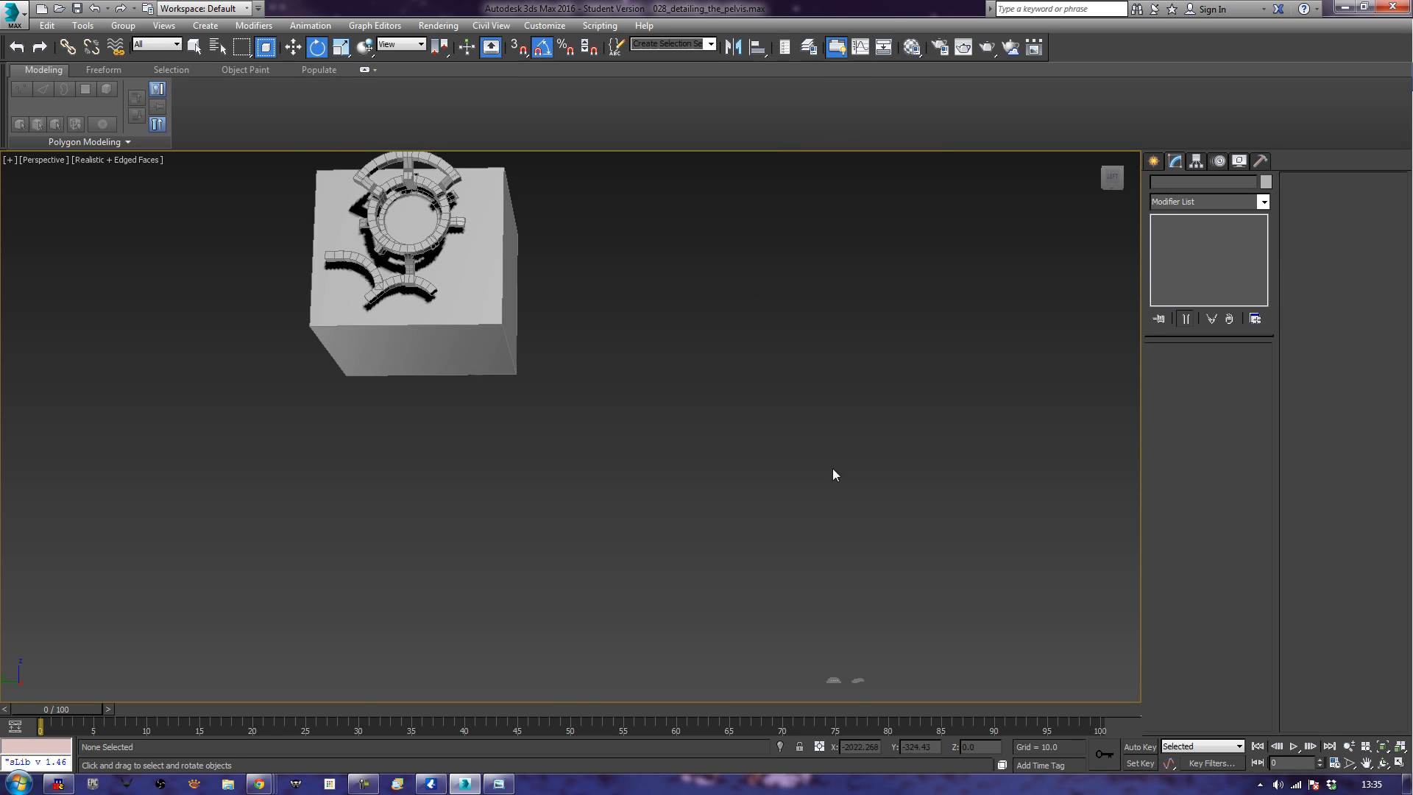
alt+middle_drag(722, 348, 759, 597)
drag(759, 598, 879, 698)
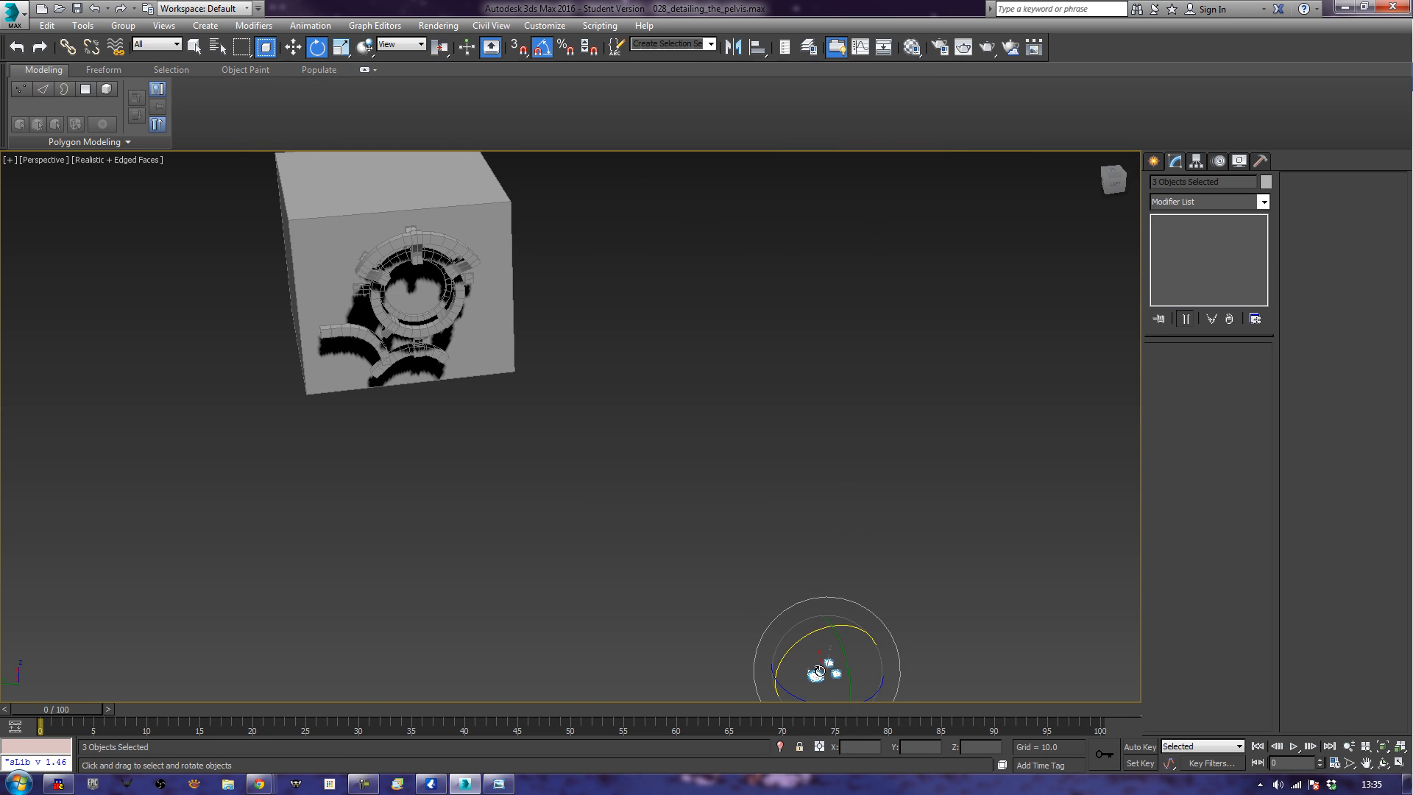
right_click(822, 624)
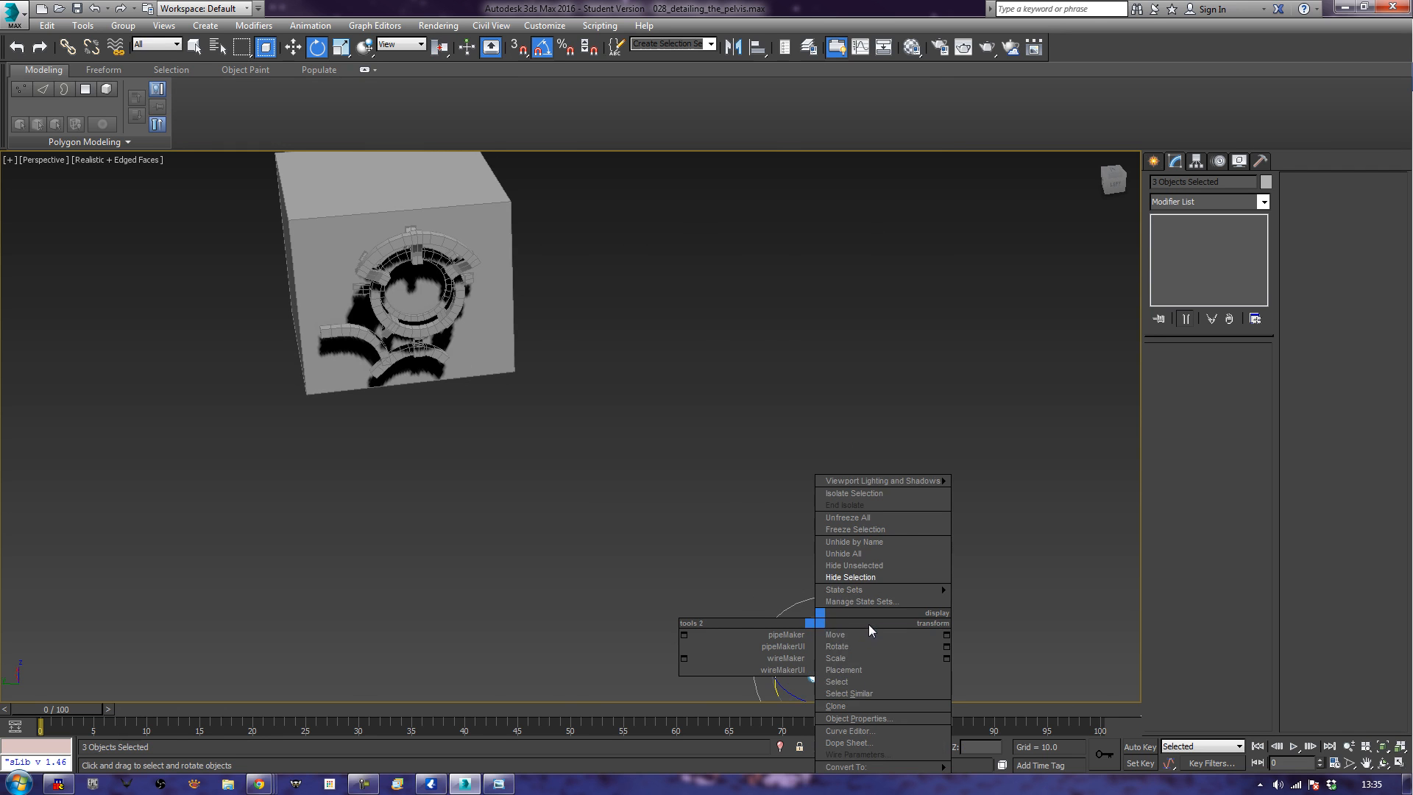
click(872, 580)
Delete the arc strip centred under the ring.
alt+middle_drag(675, 475, 605, 514)
scroll(560, 469, up, 5)
click(604, 514)
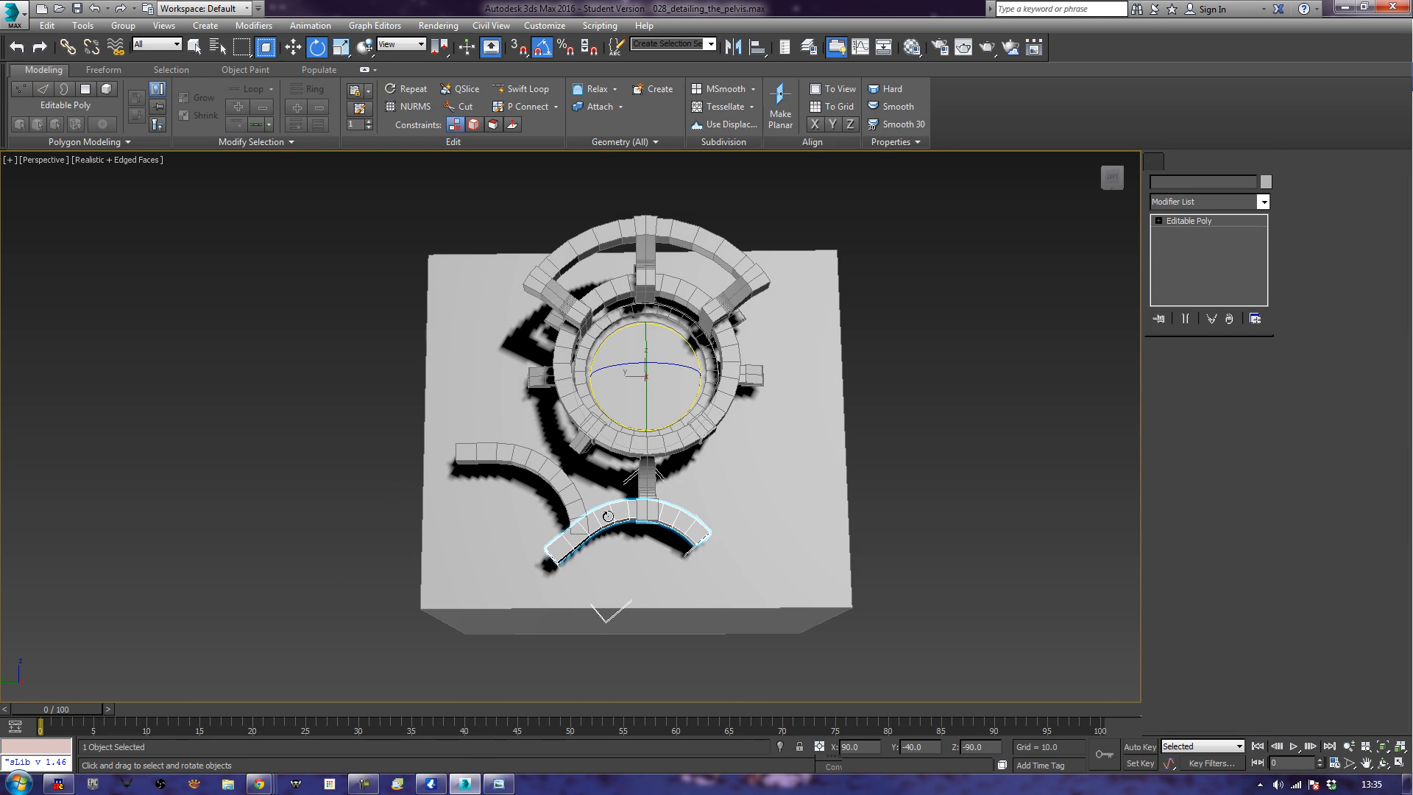
key(Delete)
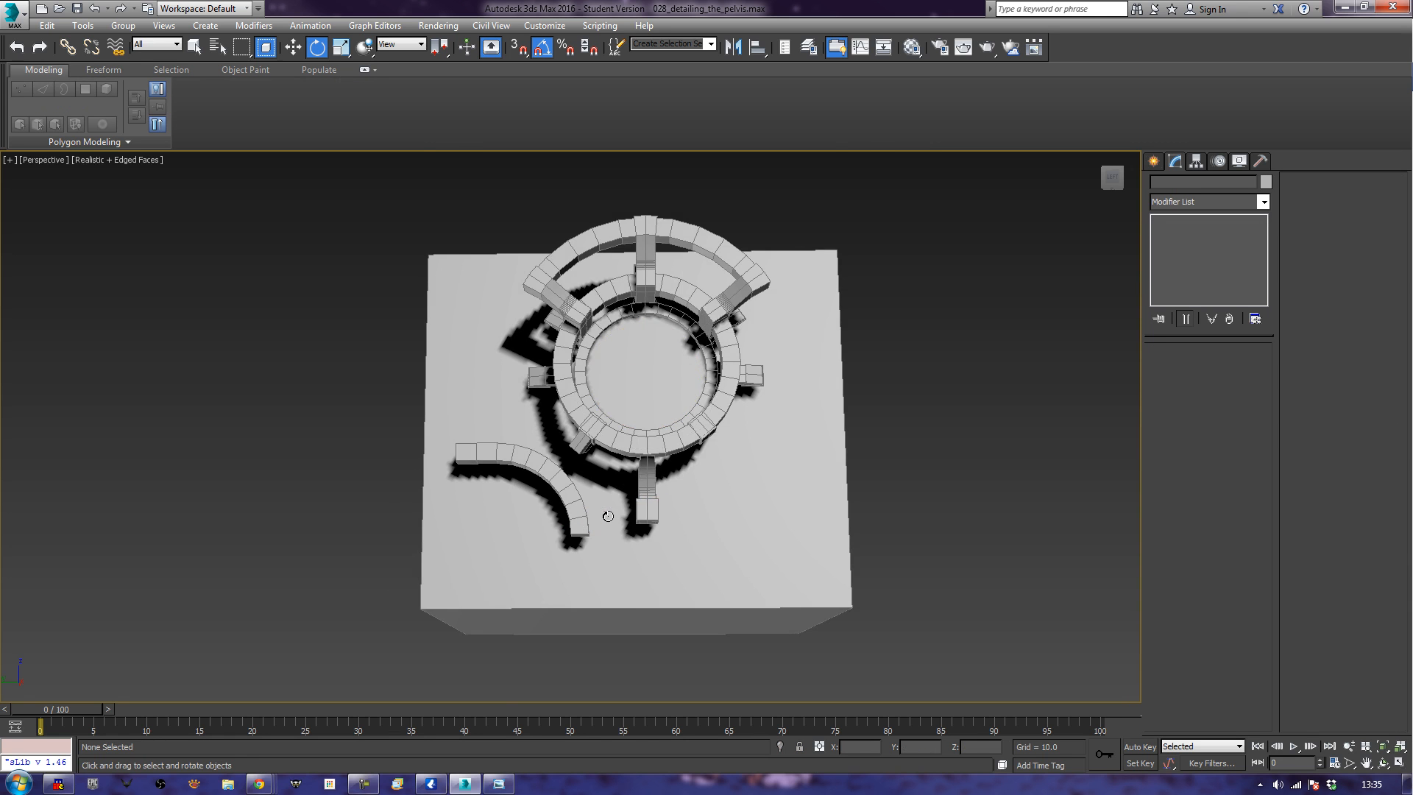
Rotate the angled bracket 40 degrees around the ring so it clamps the remaining arc strip.
alt+middle_drag(604, 514, 653, 530)
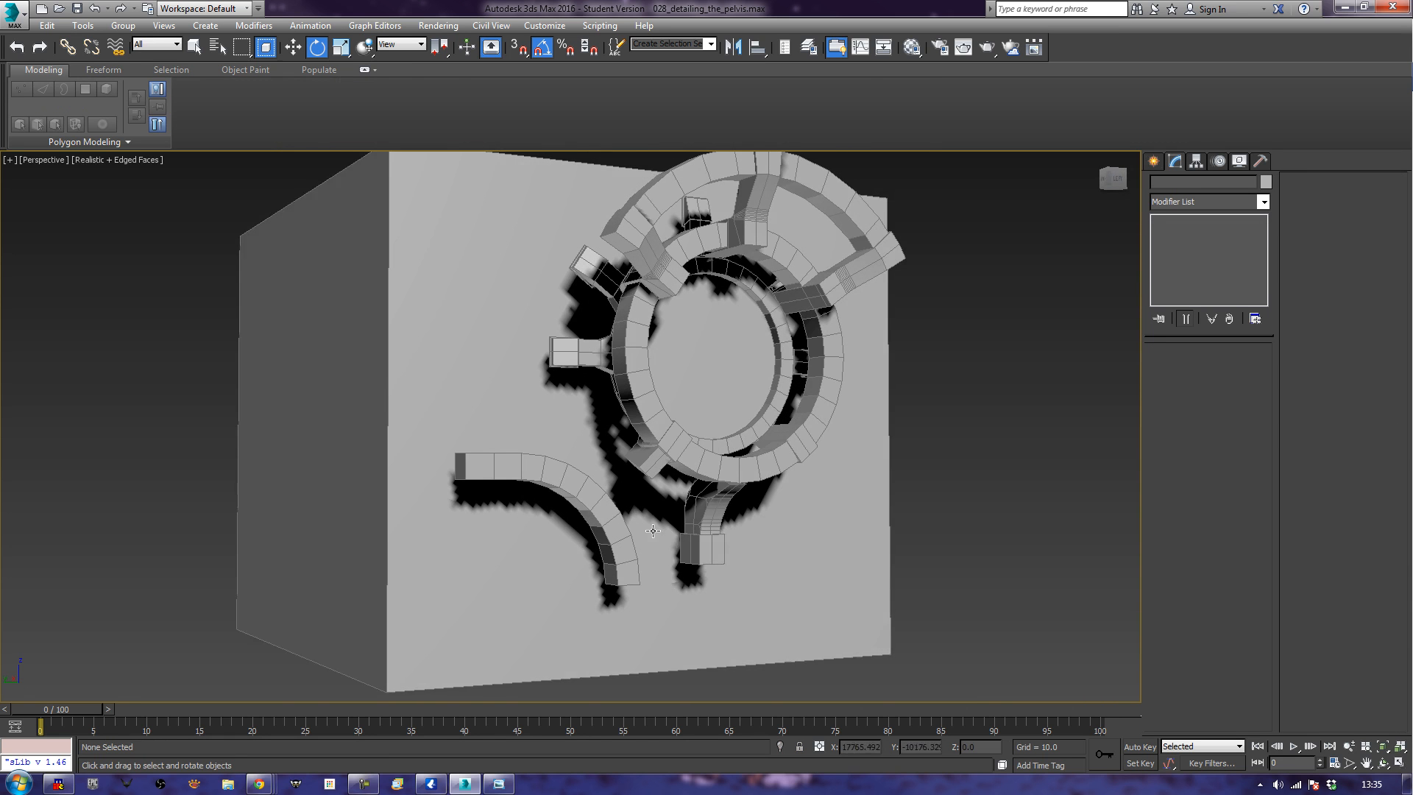
click(705, 532)
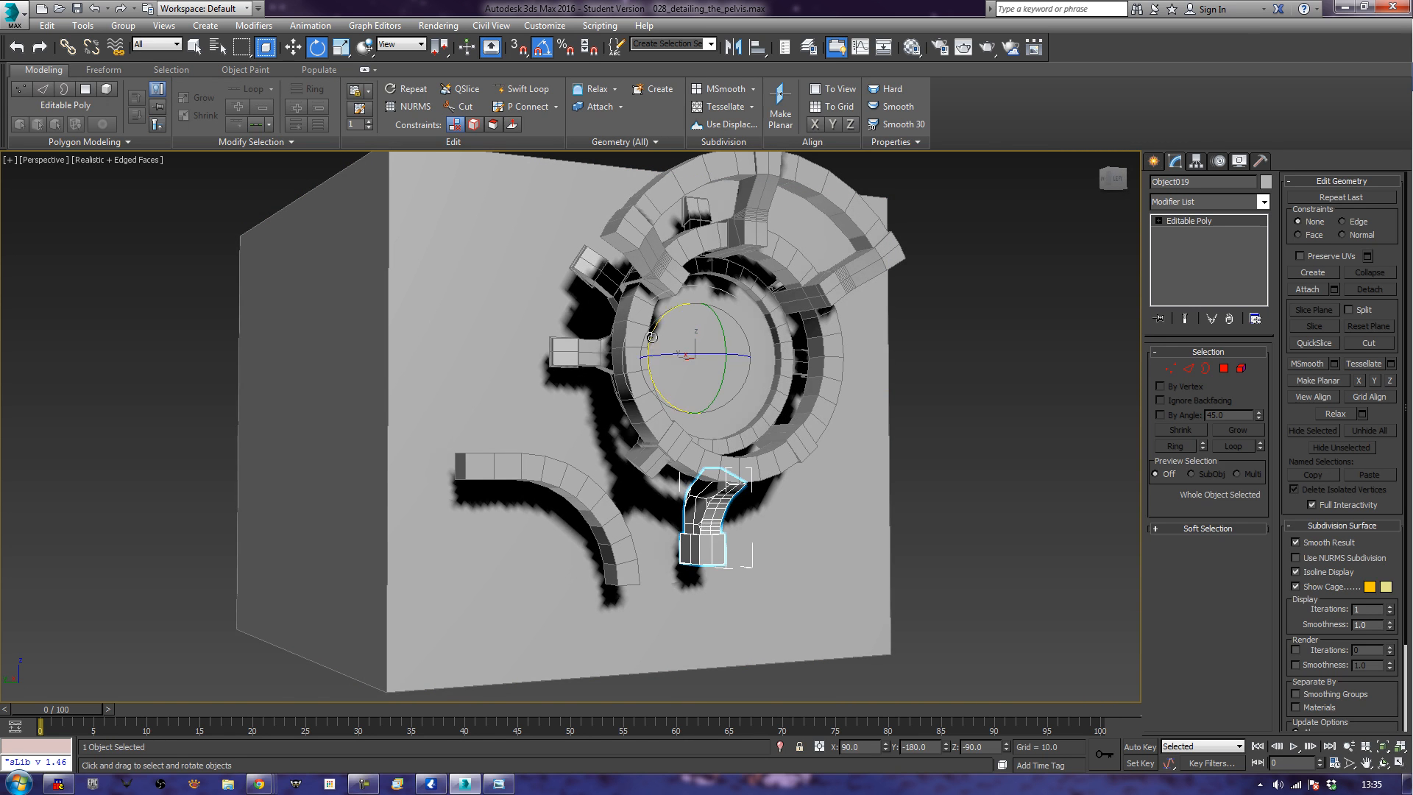
drag(648, 341, 647, 310)
alt+middle_drag(647, 310, 820, 520)
scroll(818, 518, up, 3)
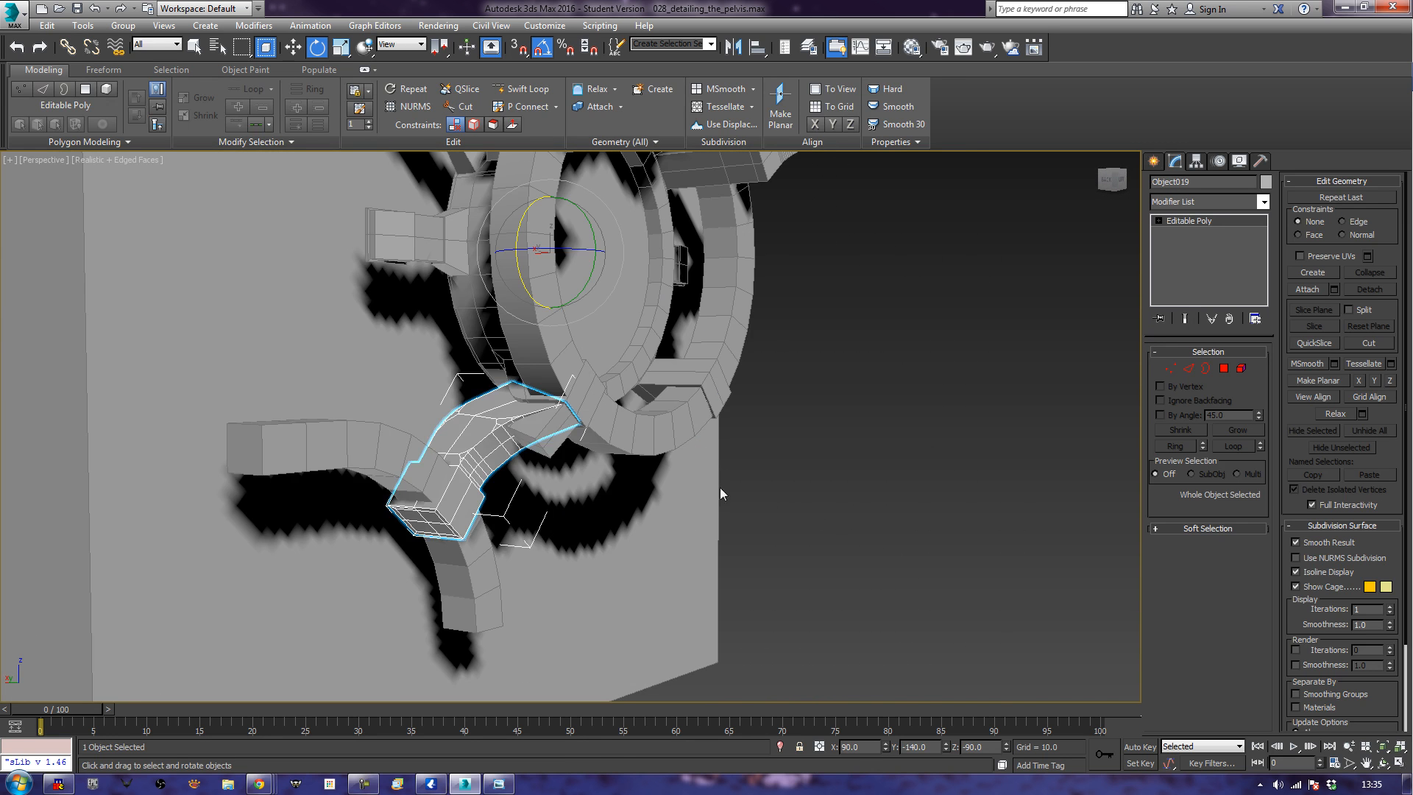
Delete the small block on the ring's edge behind the rotated bracket.
click(550, 435)
key(Delete)
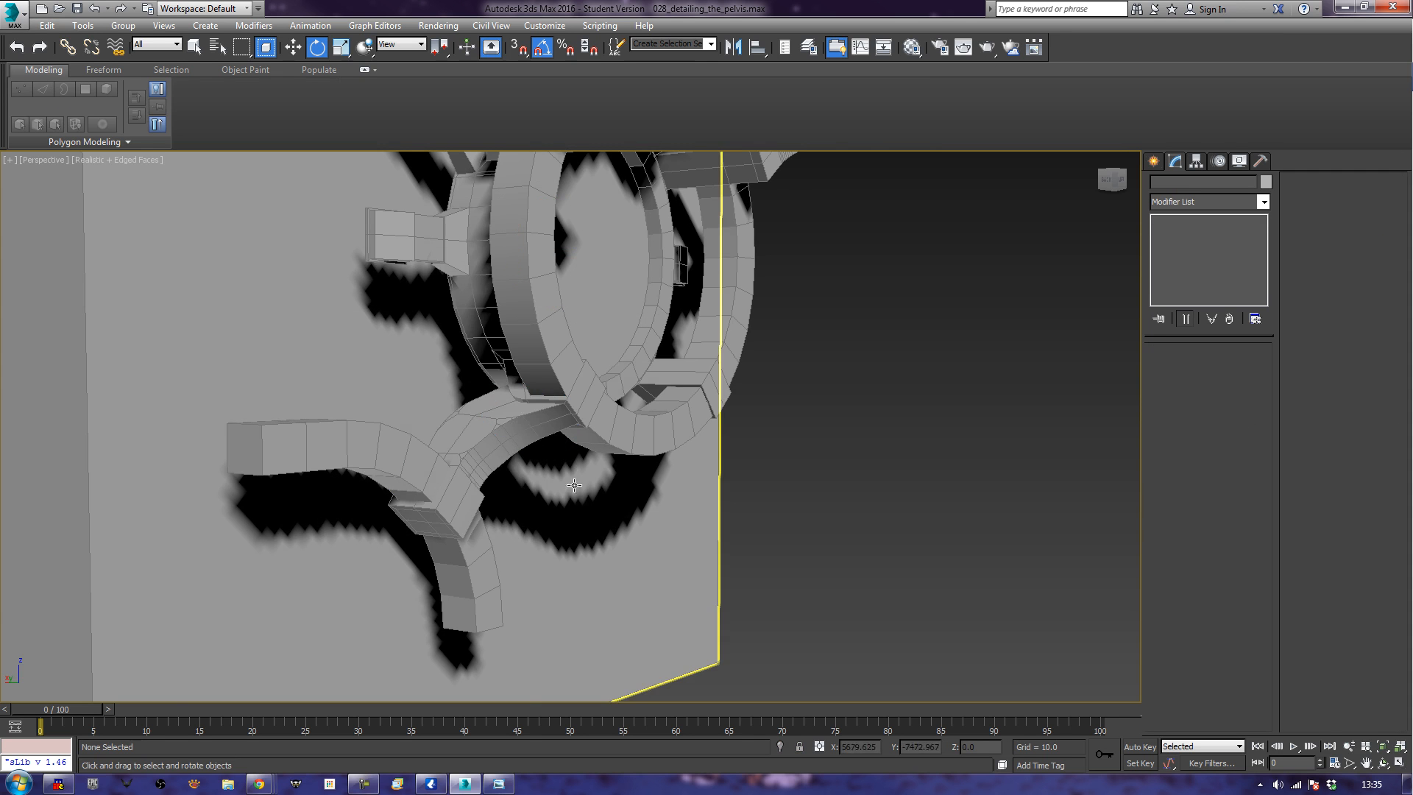
mouse_move(593, 488)
alt+middle_down()
mouse_move(647, 511)
mouse_move(533, 463)
mouse_move(524, 489)
mouse_move(665, 464)
mouse_move(600, 481)
alt+middle_up()
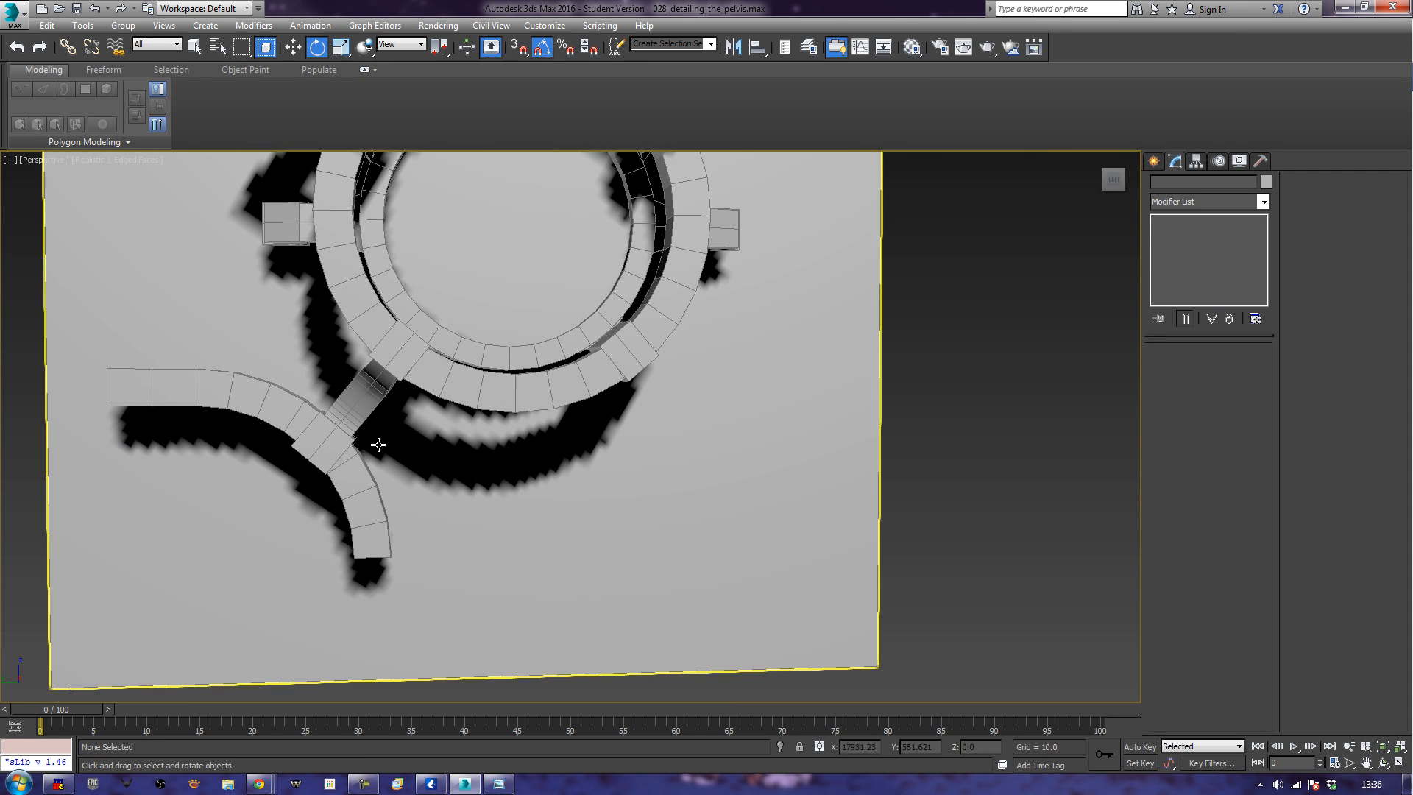
Attach the arc strip to the angled clamp bracket so they form one object.
click(346, 412)
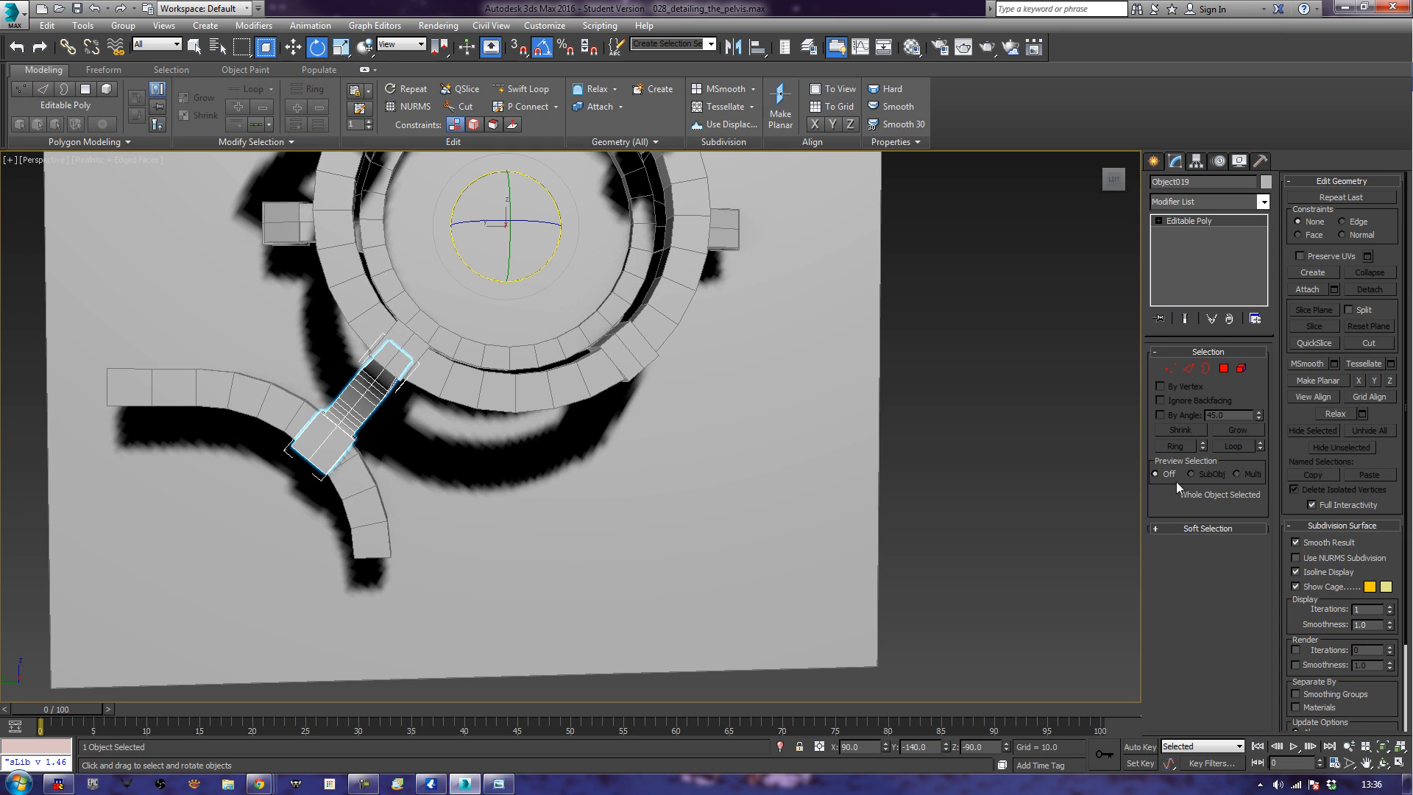
click(1308, 289)
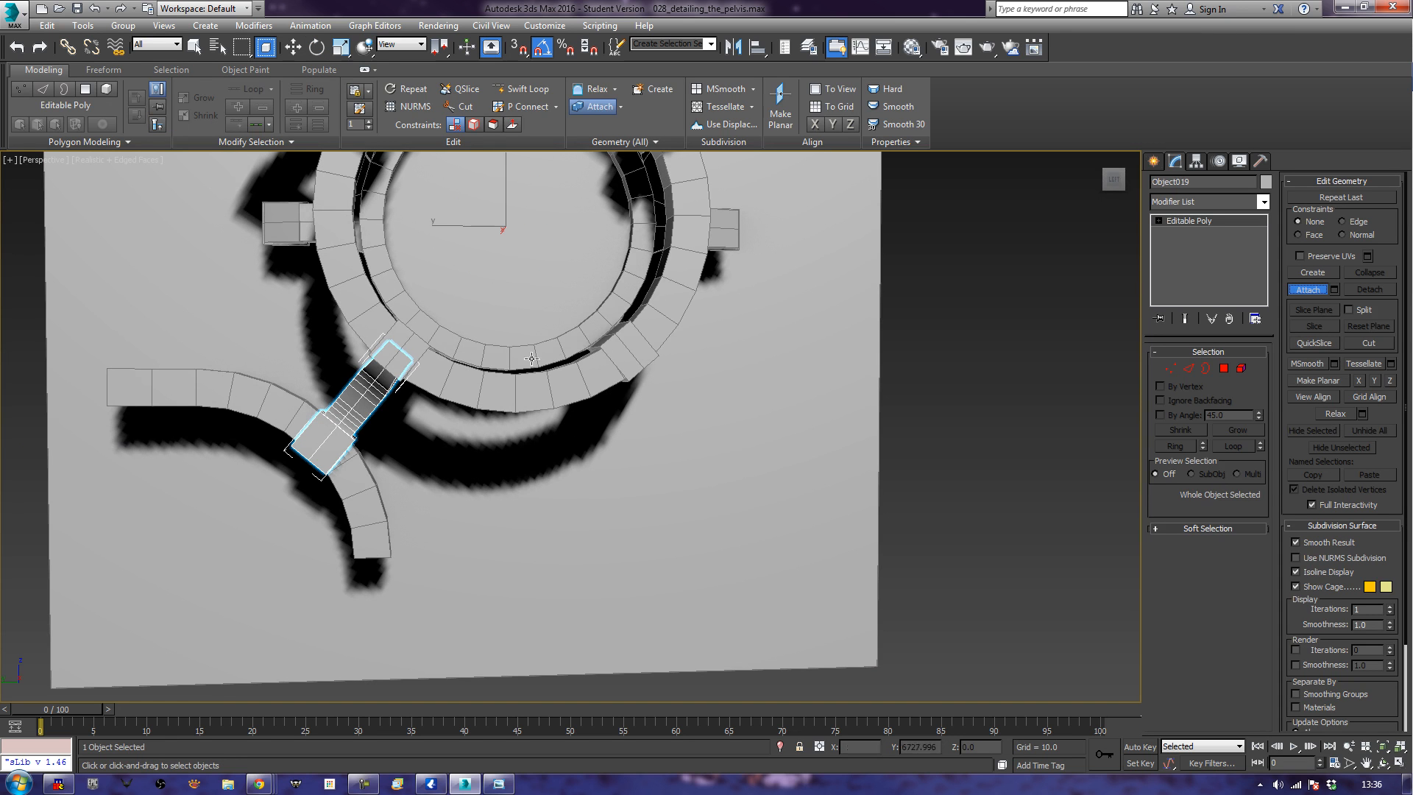
click(206, 387)
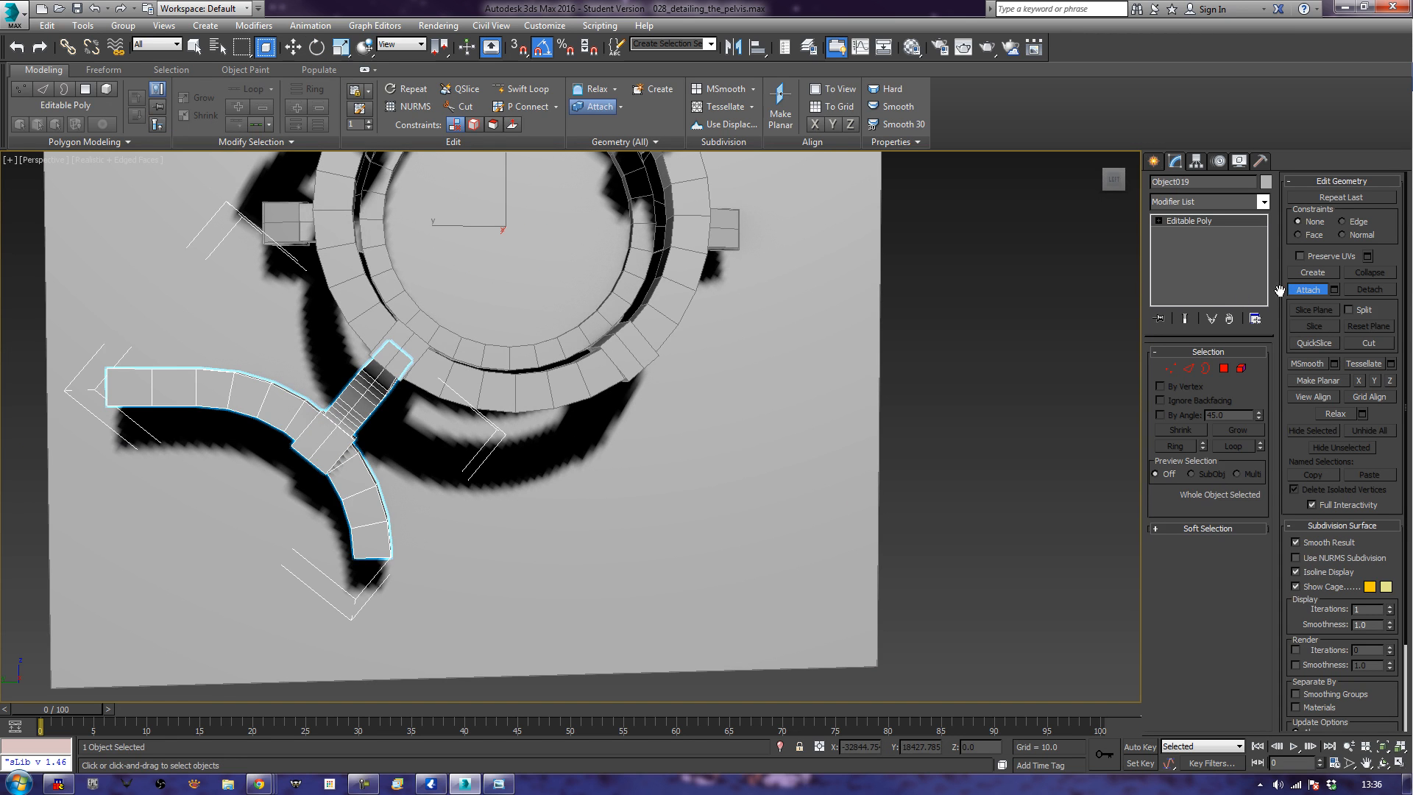
click(1306, 288)
Make one rotated copy of the joined bracket and arc strip on the opposite lower side of the ring.
middle_drag(783, 436, 718, 437)
scroll(797, 408, down, 3)
key(e)
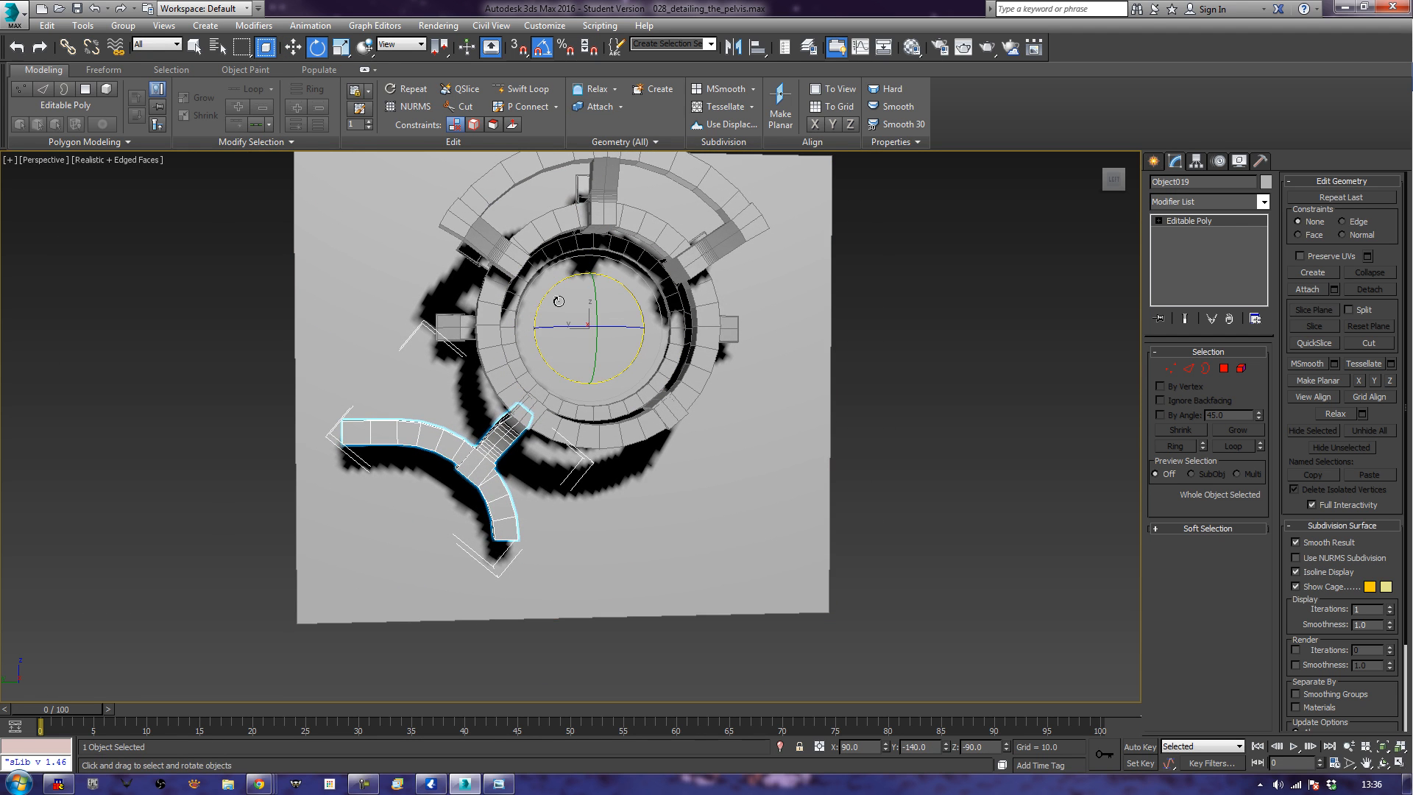
shift+drag(542, 299, 435, 296)
click(706, 455)
Replace the ring block behind the copied bracket with a rotated copy of the block from the original bracket.
mouse_move(711, 455)
alt+middle_down()
mouse_move(735, 388)
mouse_move(783, 406)
mouse_move(715, 406)
alt+middle_up()
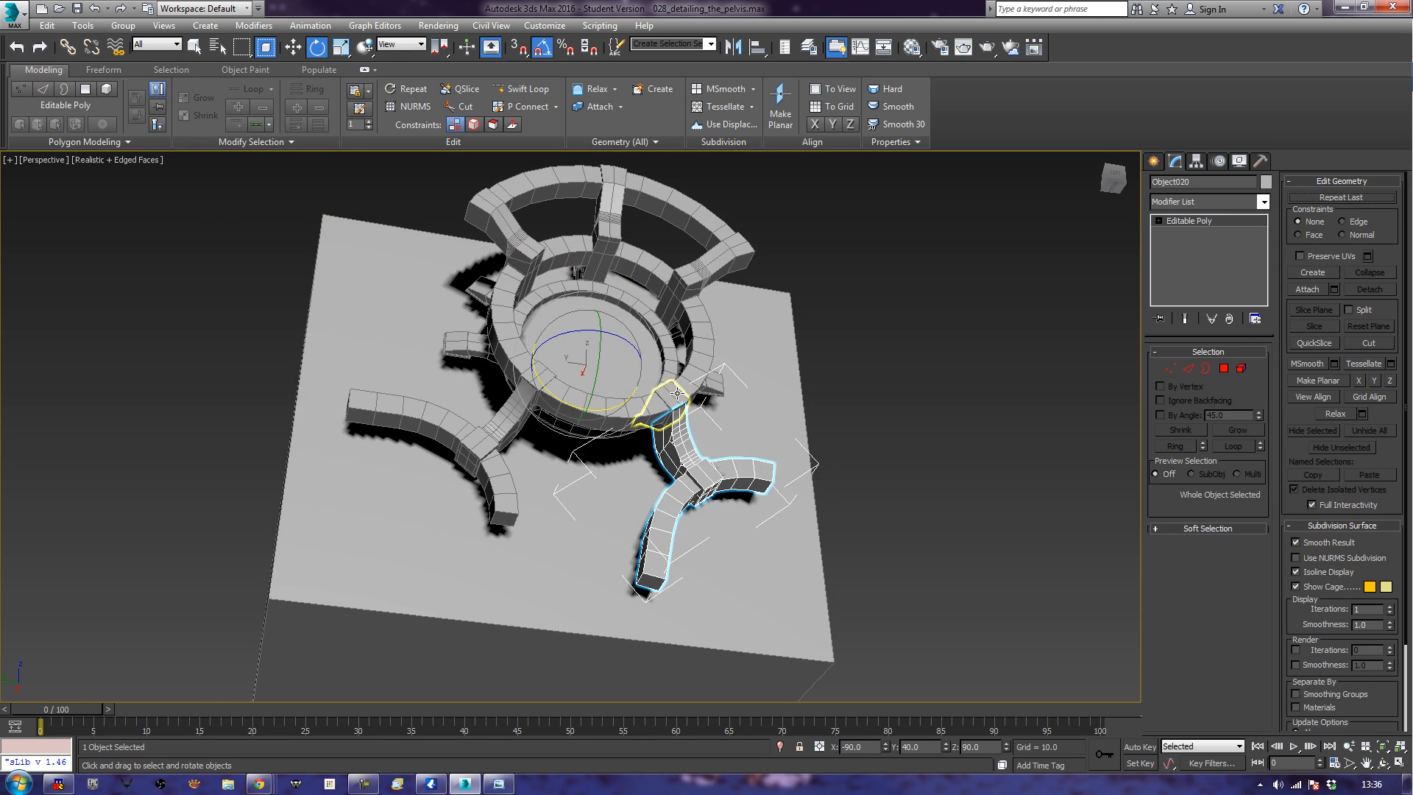
click(655, 399)
key(Delete)
click(545, 386)
mouse_move(549, 389)
shift+mouse_down()
mouse_move(631, 426)
mouse_move(621, 419)
shift+mouse_up()
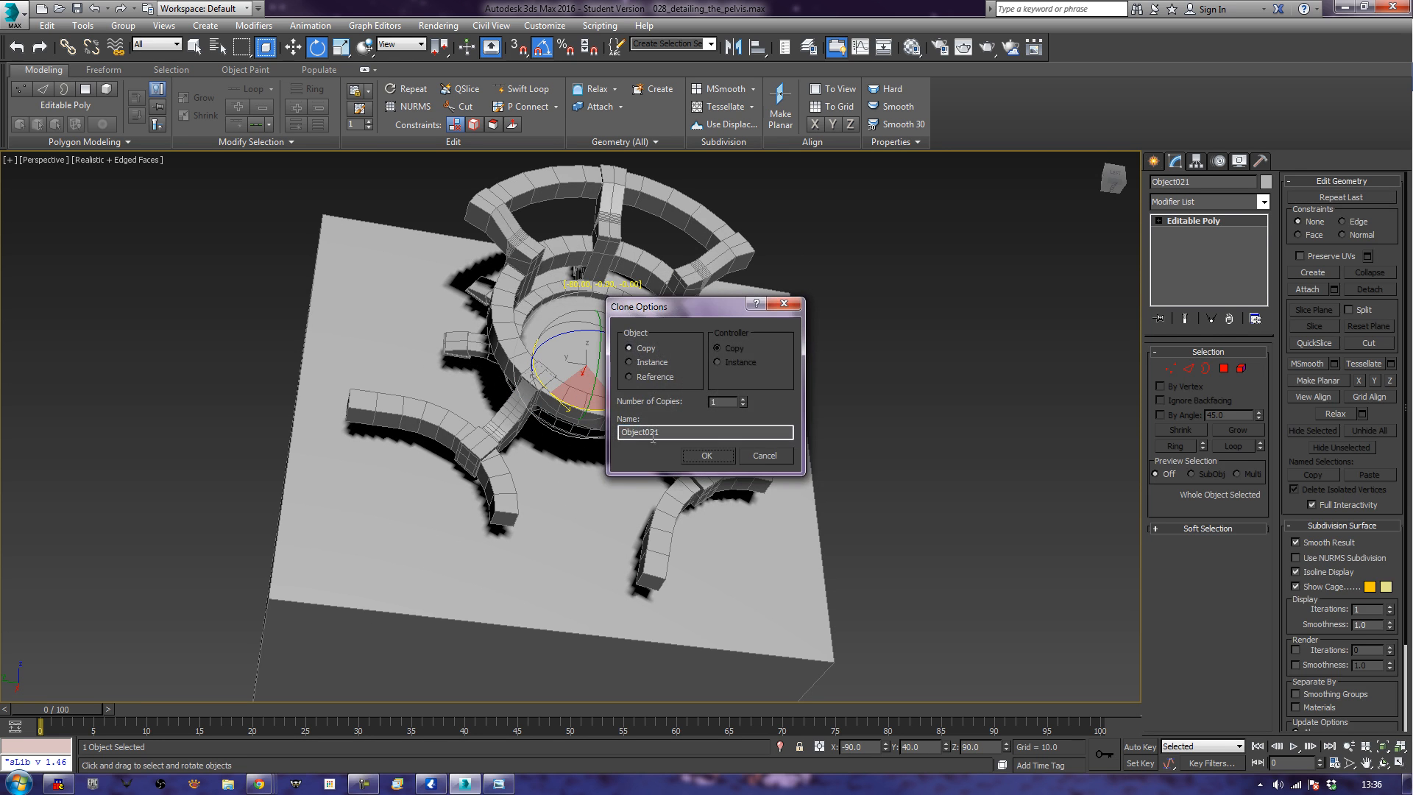
click(718, 455)
click(994, 425)
In the left view, shift the four vertices before the copied strip's lower end sideways so the segment above them runs vertically.
mouse_move(822, 433)
alt+middle_down()
mouse_move(771, 444)
mouse_move(793, 492)
mouse_move(821, 444)
alt+middle_up()
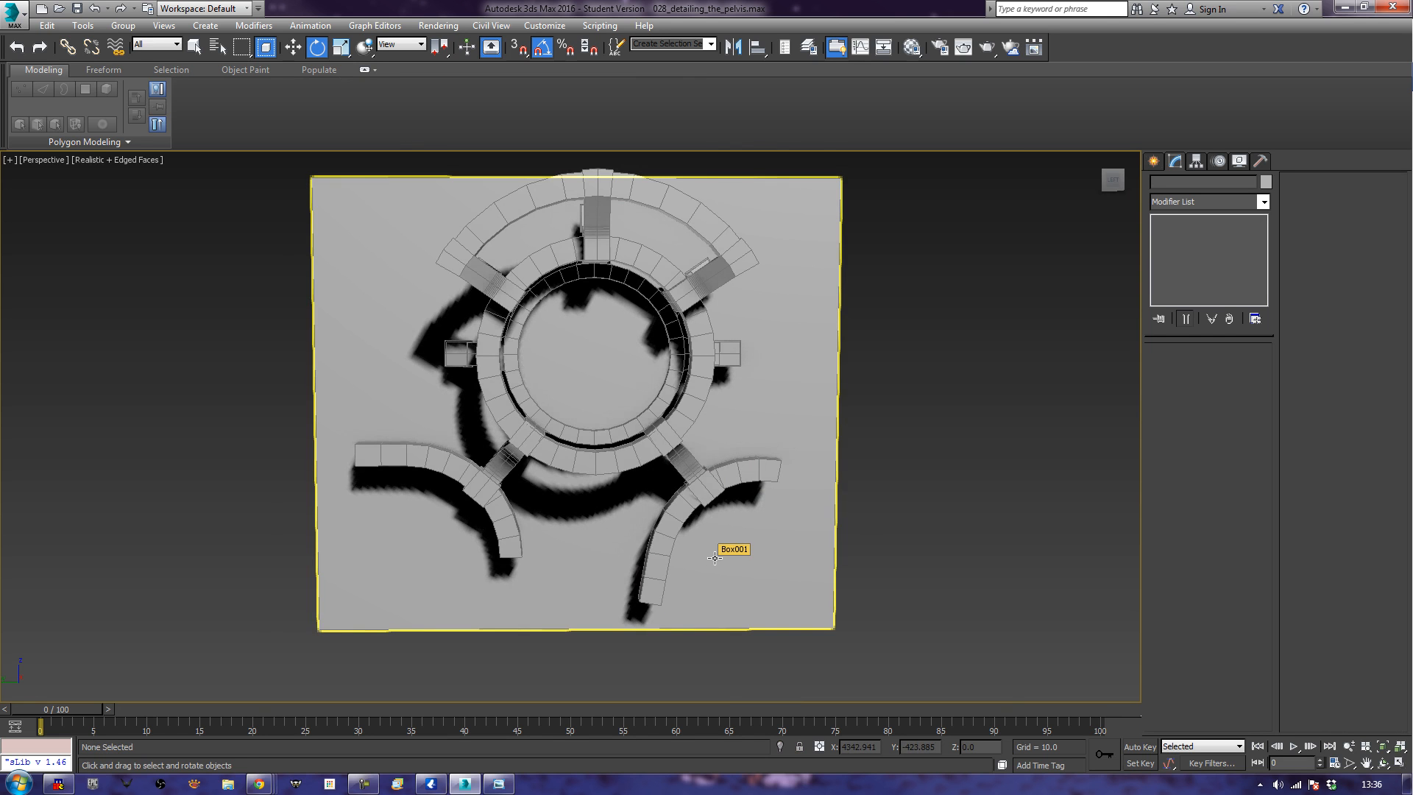
key(l)
middle_drag(873, 575, 780, 521)
scroll(786, 508, up, 6)
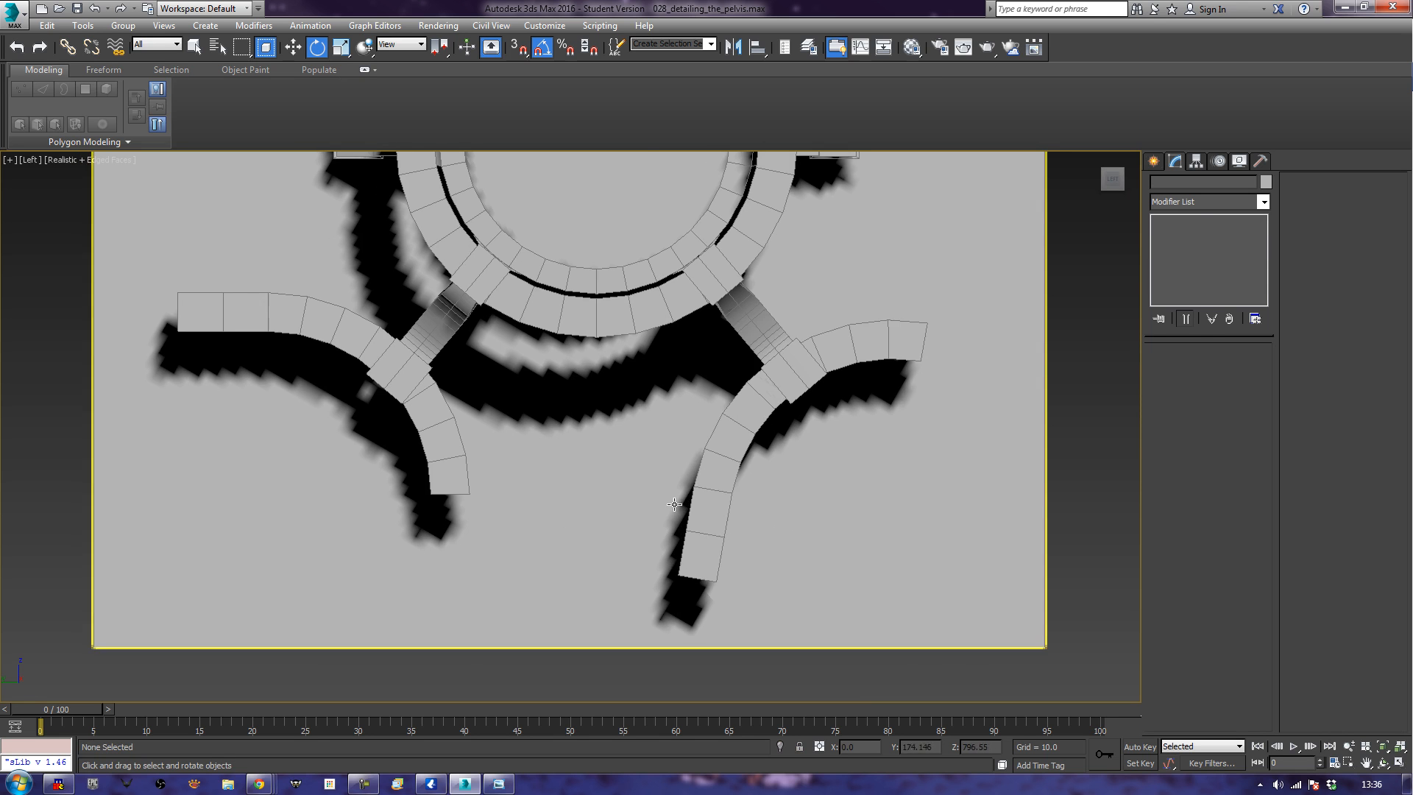
click(709, 503)
click(1170, 368)
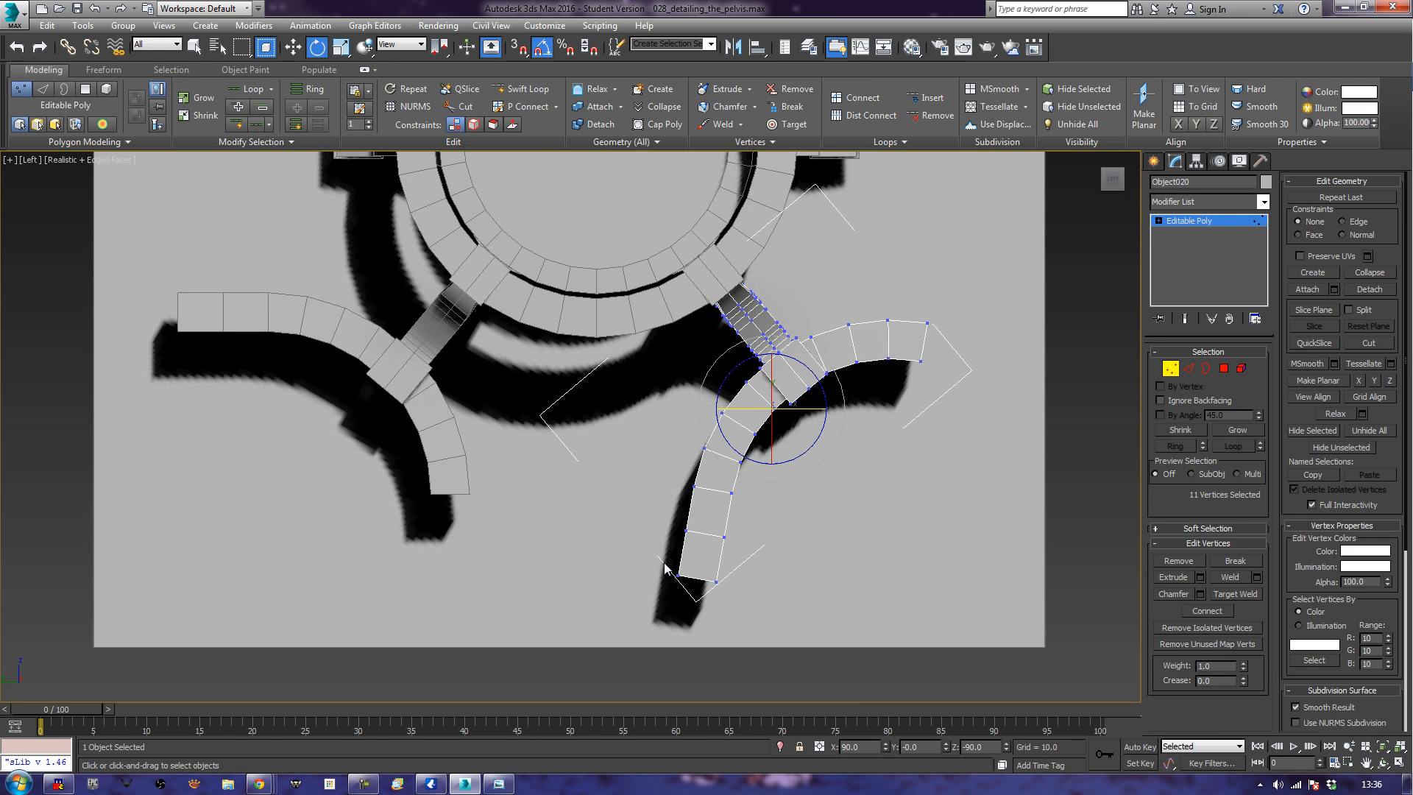
drag(750, 566, 761, 505)
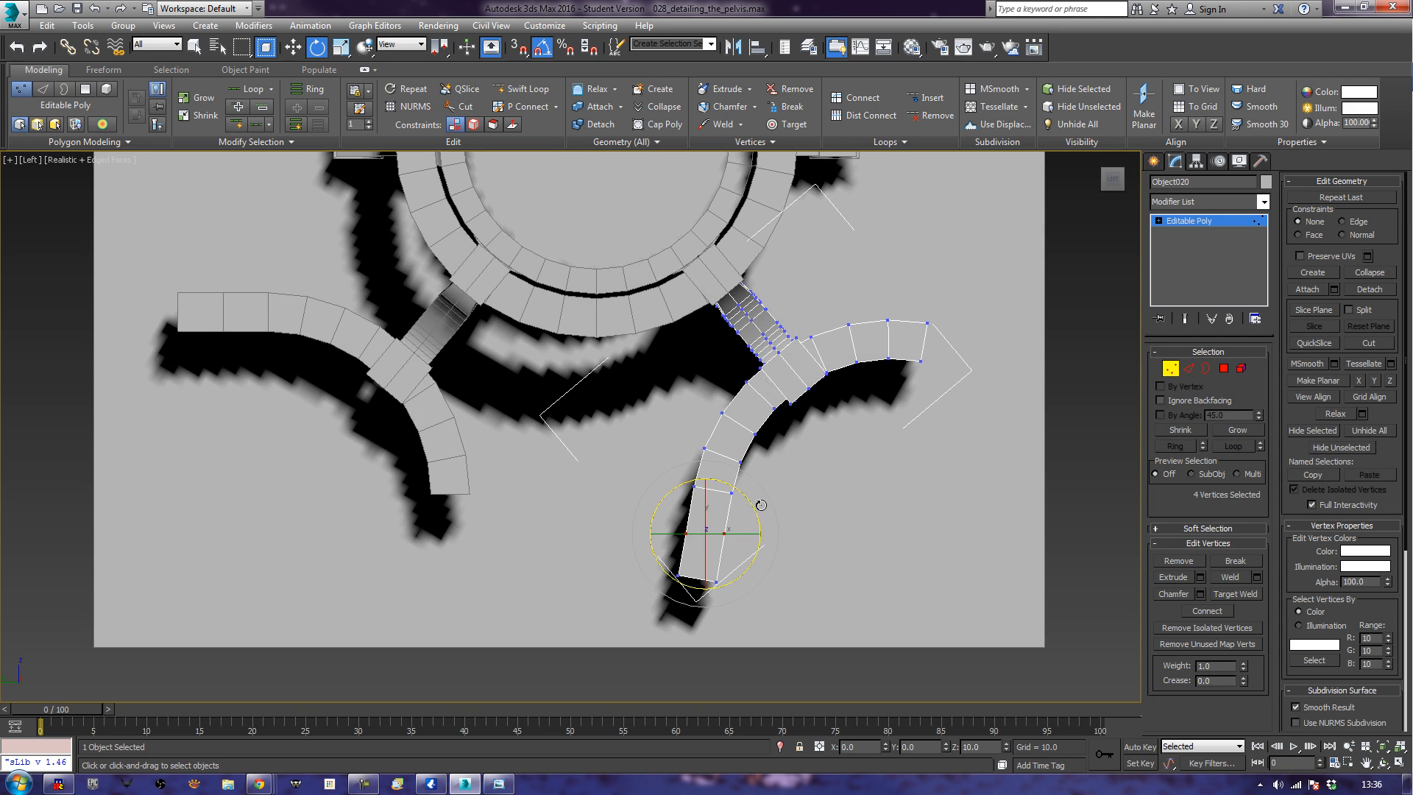
key(a)
key(q)
key(s)
key(a)
key(w)
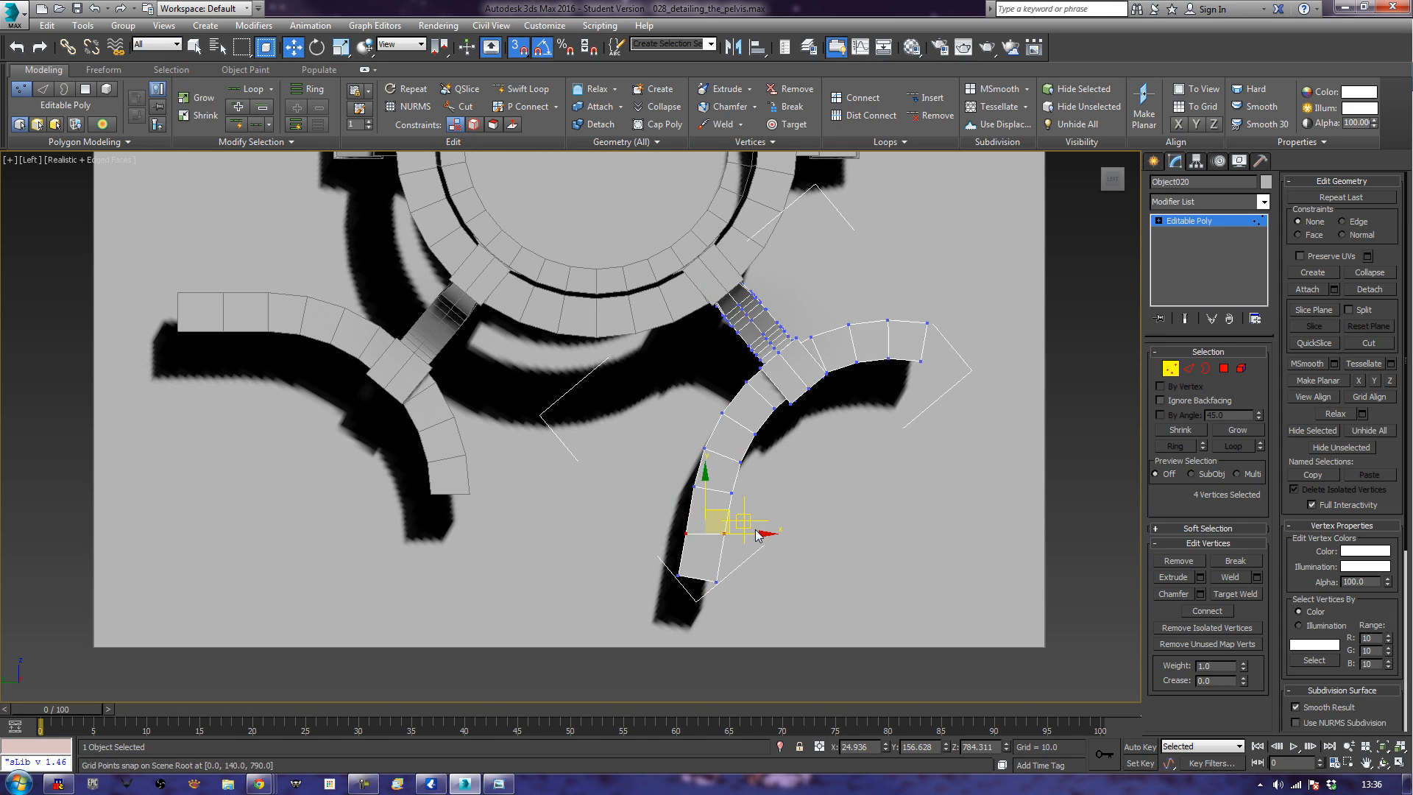
key(s)
drag(767, 535, 784, 535)
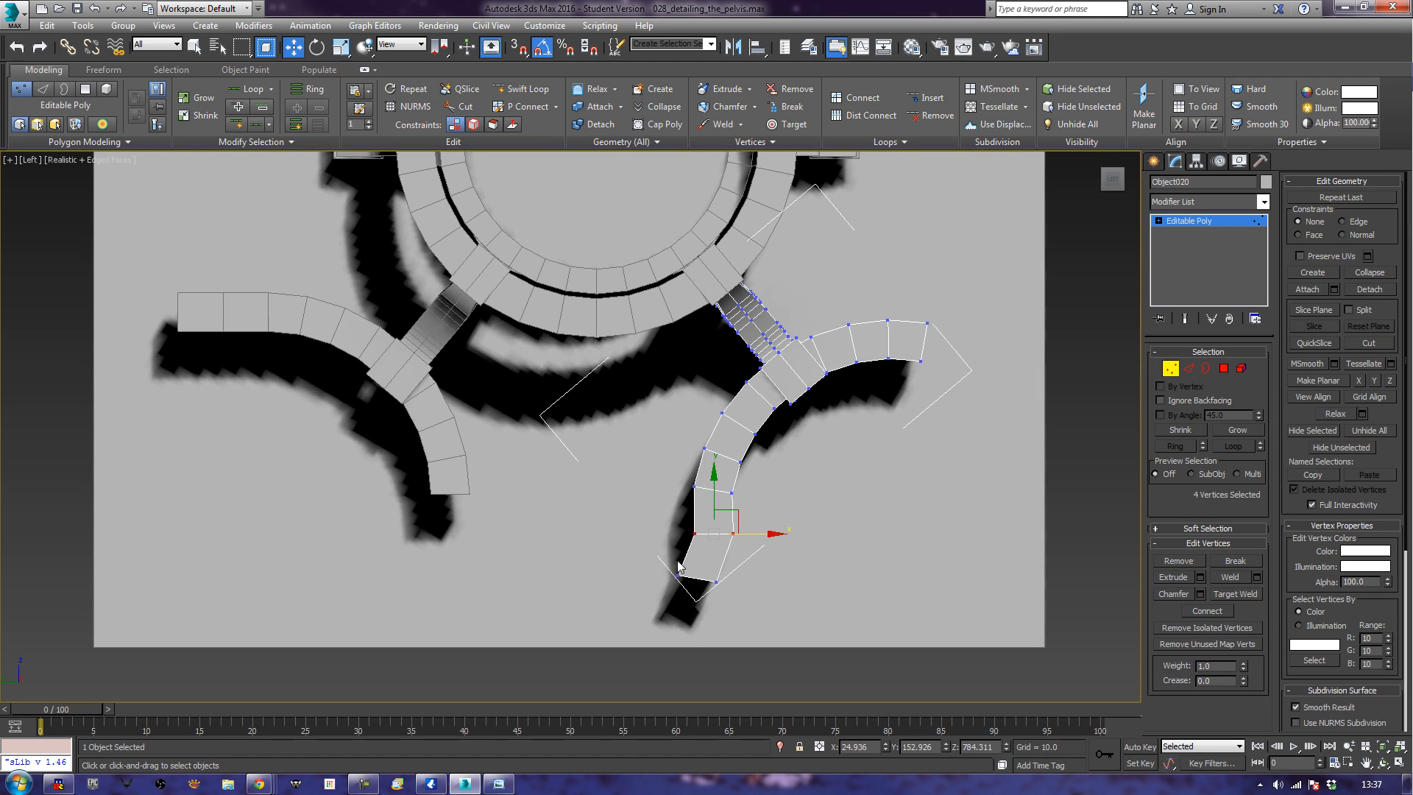
Delete the slanted end segment of the copied strip's lower arm by removing its end vertices.
click(1224, 369)
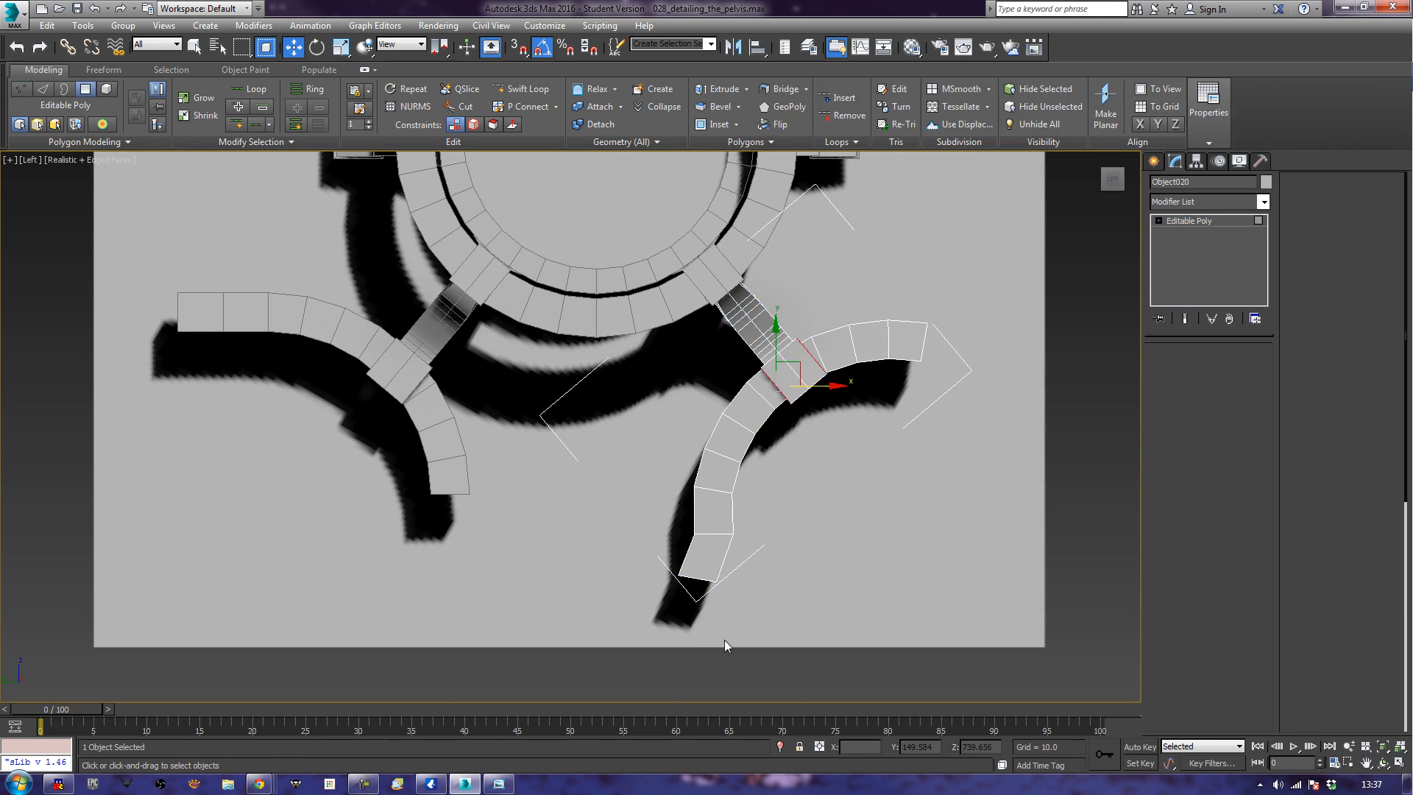
drag(584, 547, 597, 568)
click(636, 571)
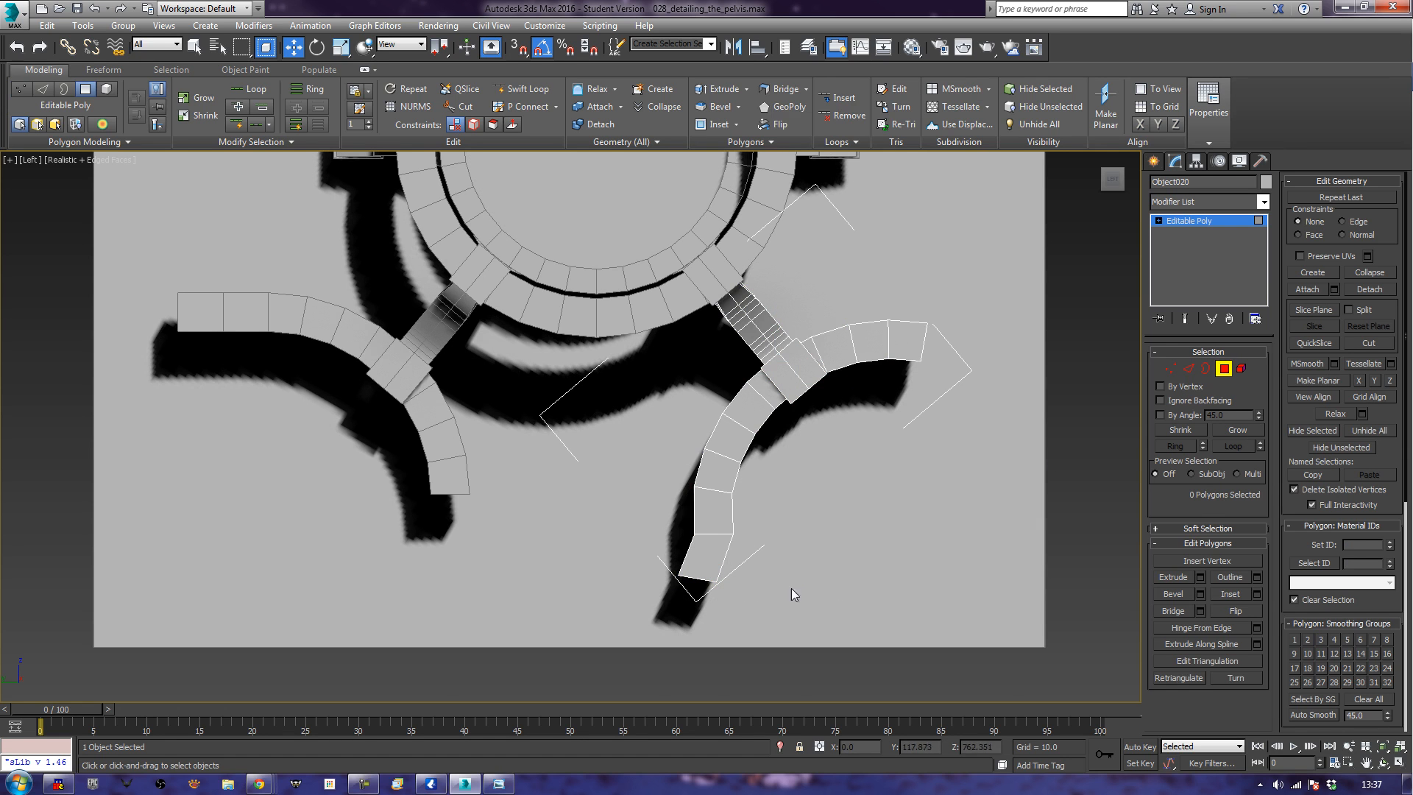
drag(653, 563, 639, 560)
click(1169, 368)
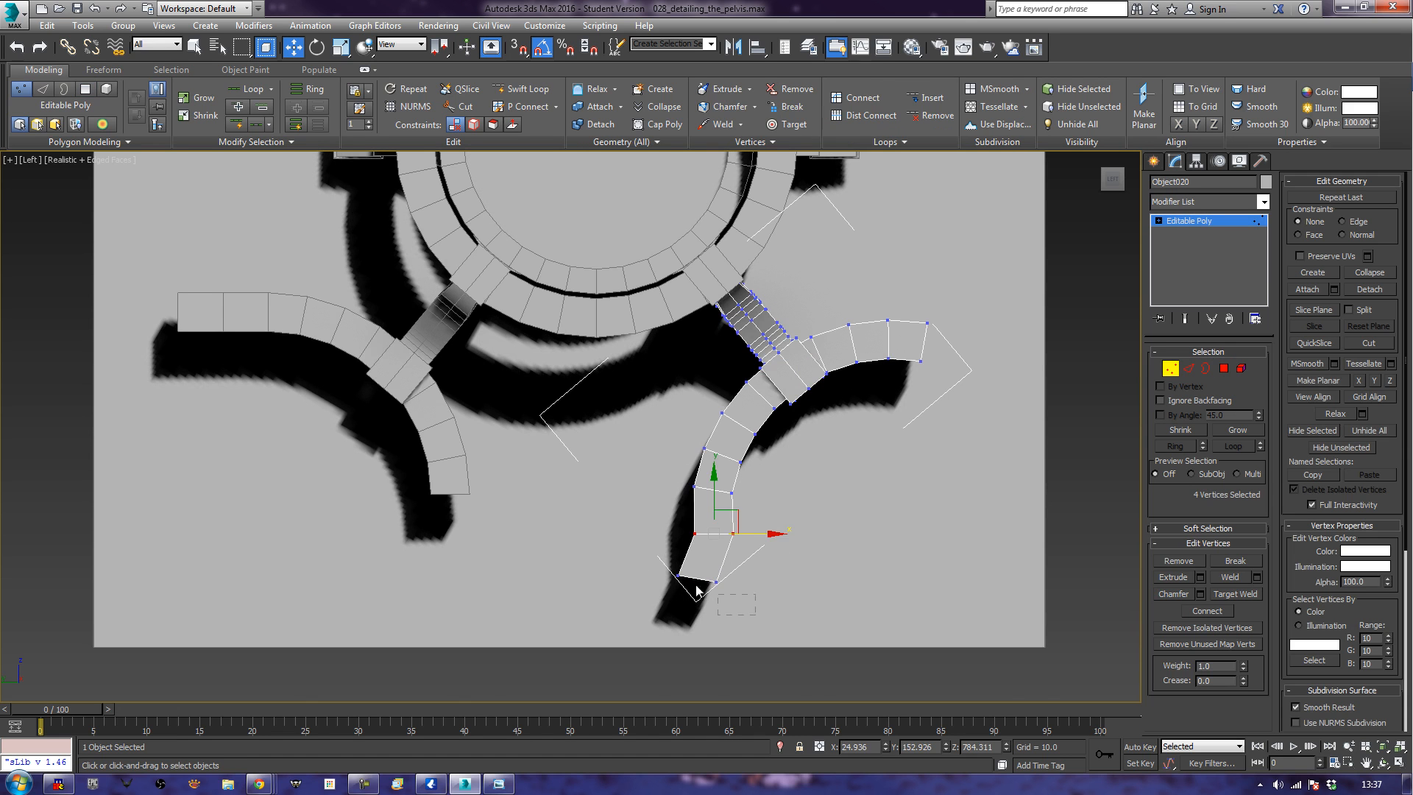
key(Delete)
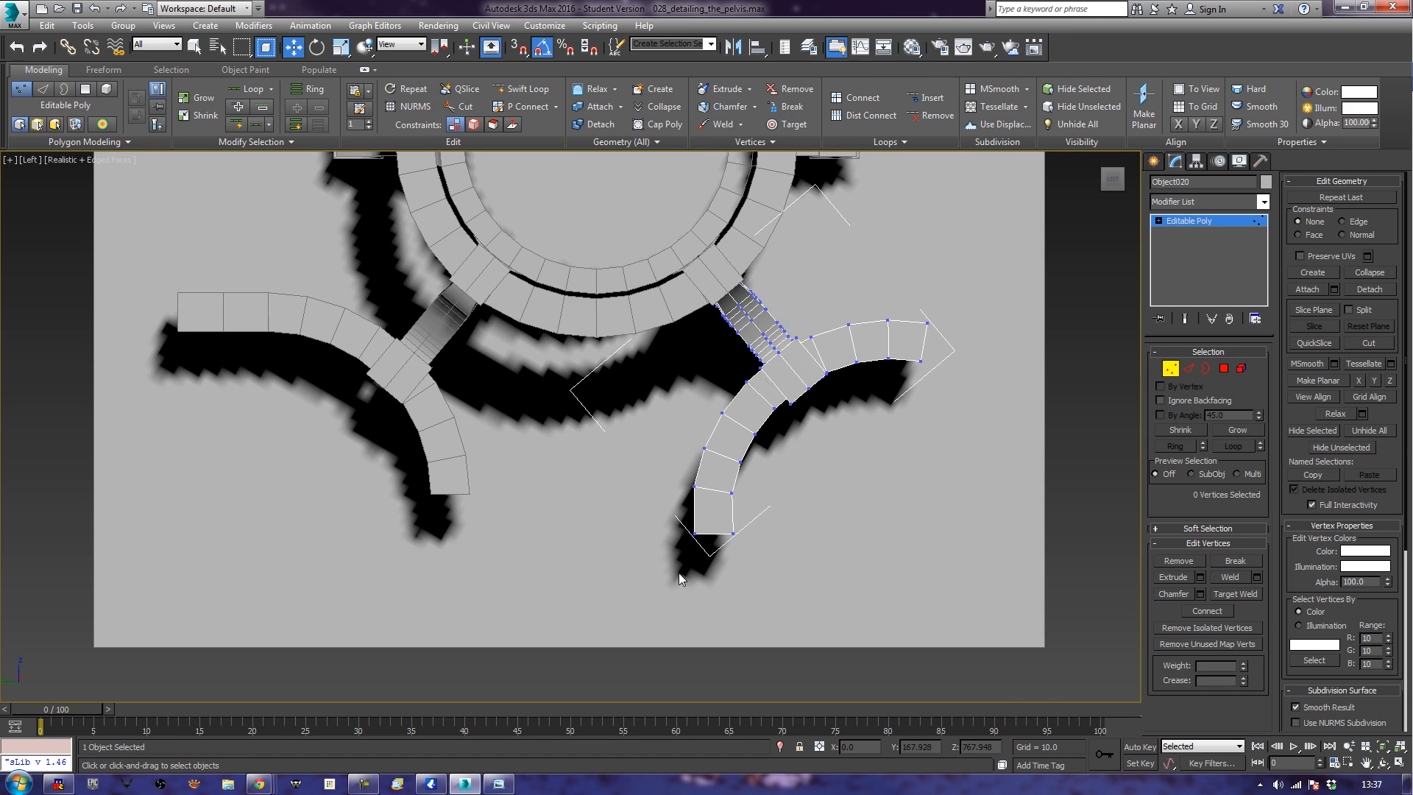
Extend the open border of the copied strip's lower arm straight down by one segment.
click(1206, 368)
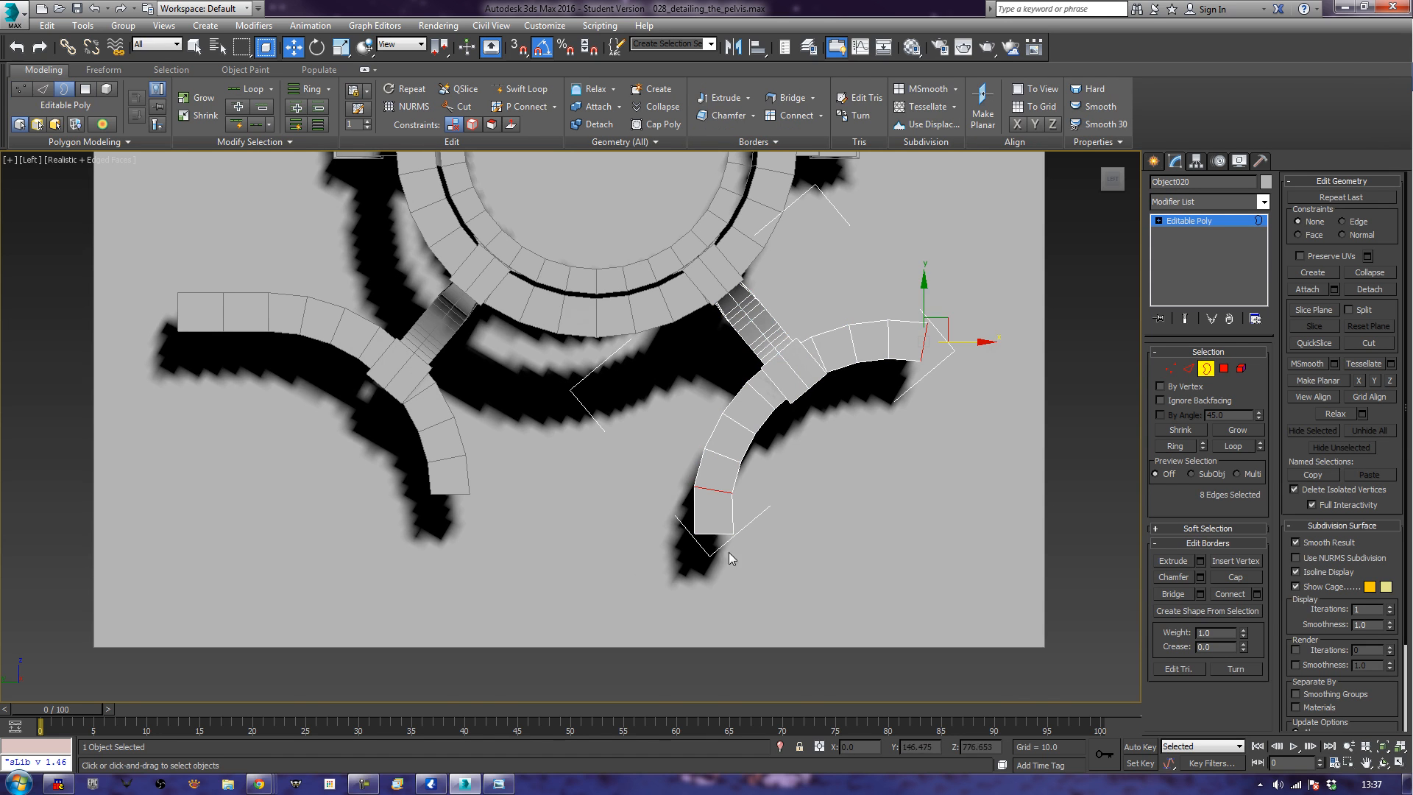
click(704, 532)
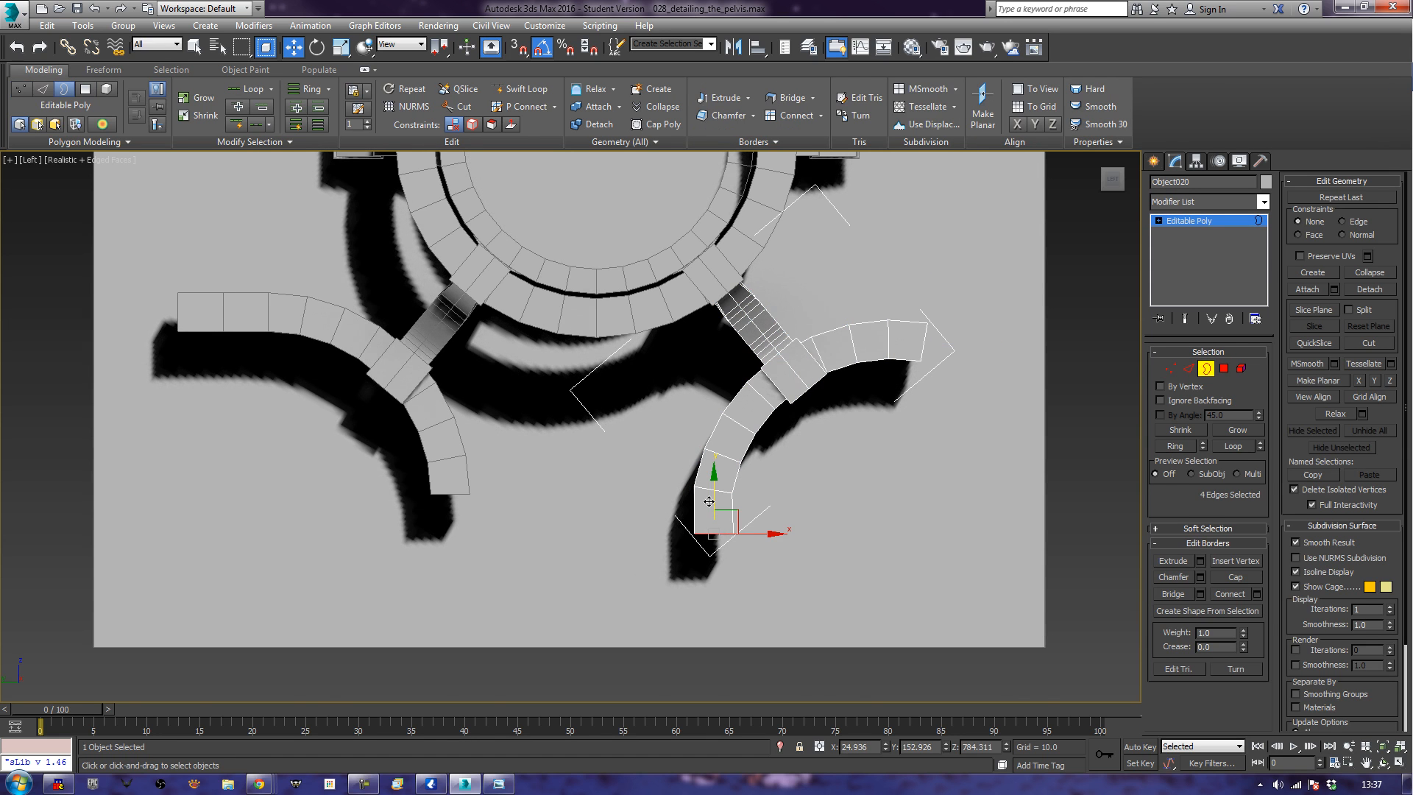
shift+drag(715, 489, 735, 532)
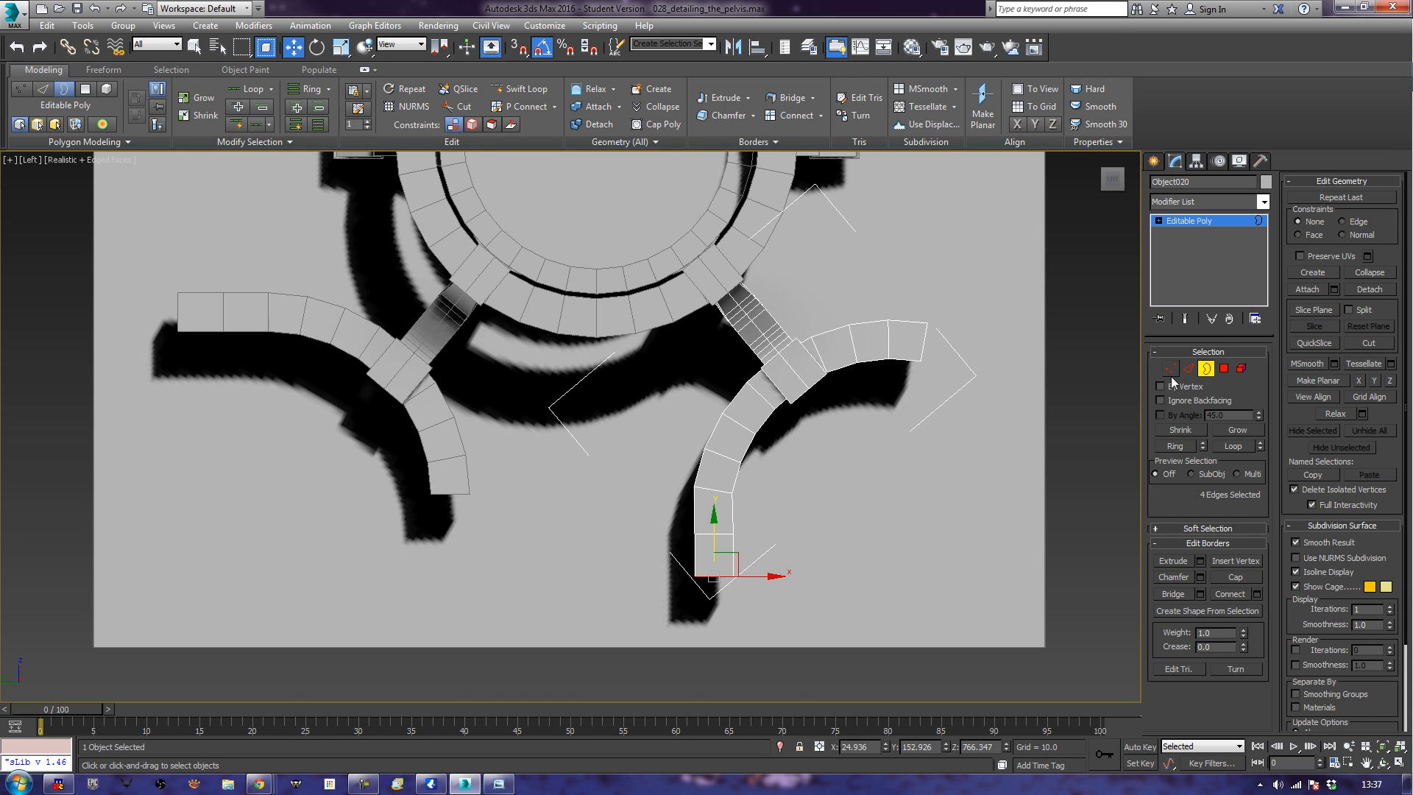
Delete the outermost segment of the copied strip's upper arm by removing its end vertices.
click(1223, 368)
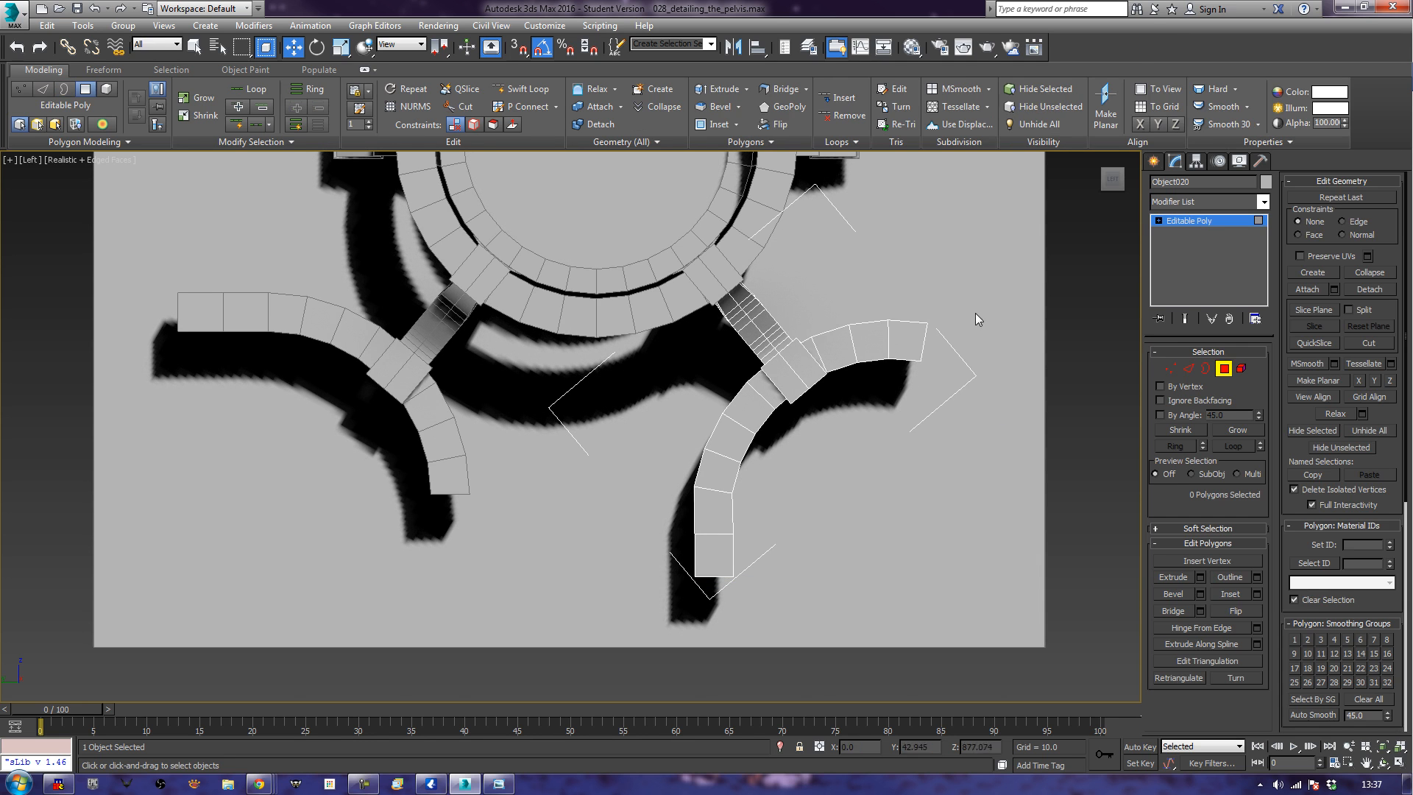
drag(900, 381, 900, 381)
key(Delete)
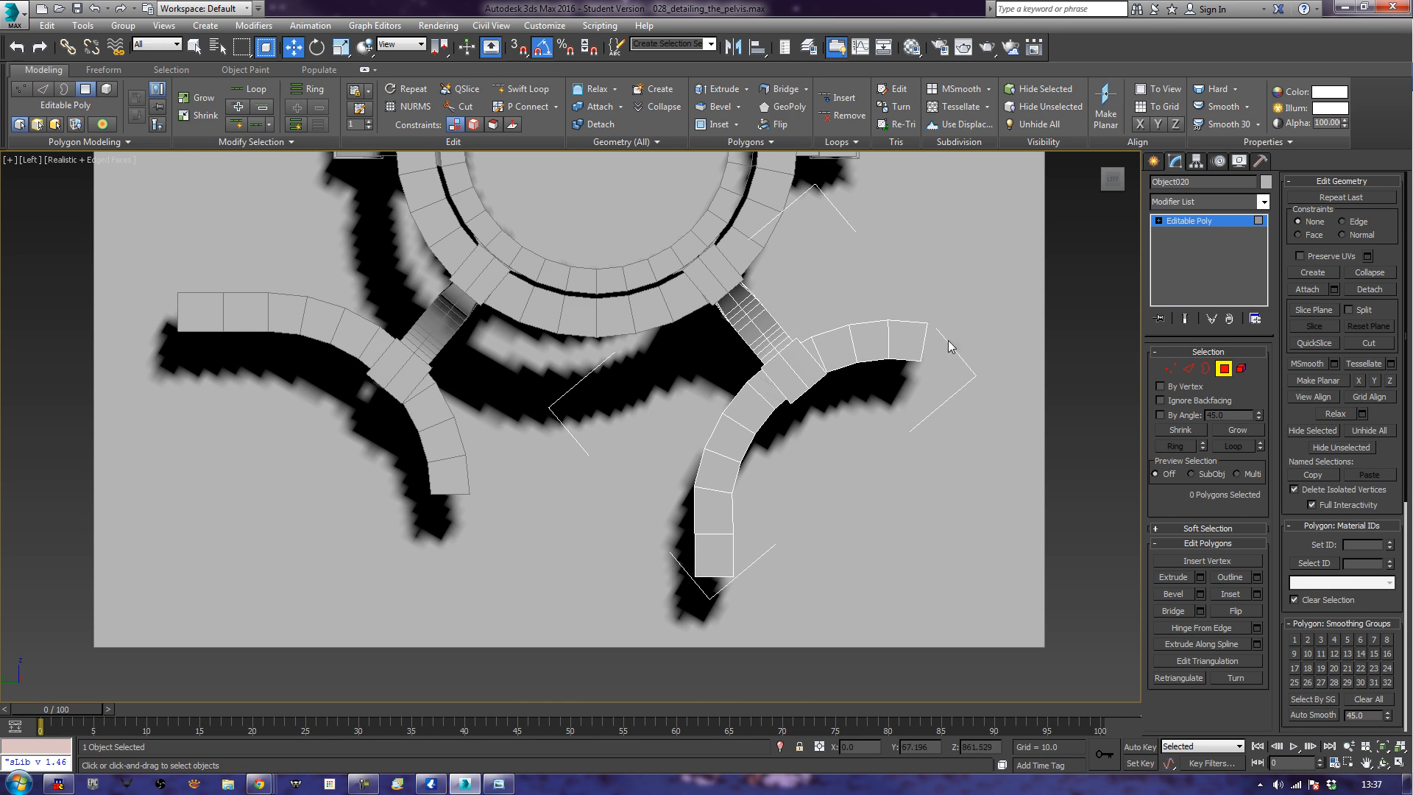
click(1171, 368)
drag(964, 306, 910, 396)
key(Delete)
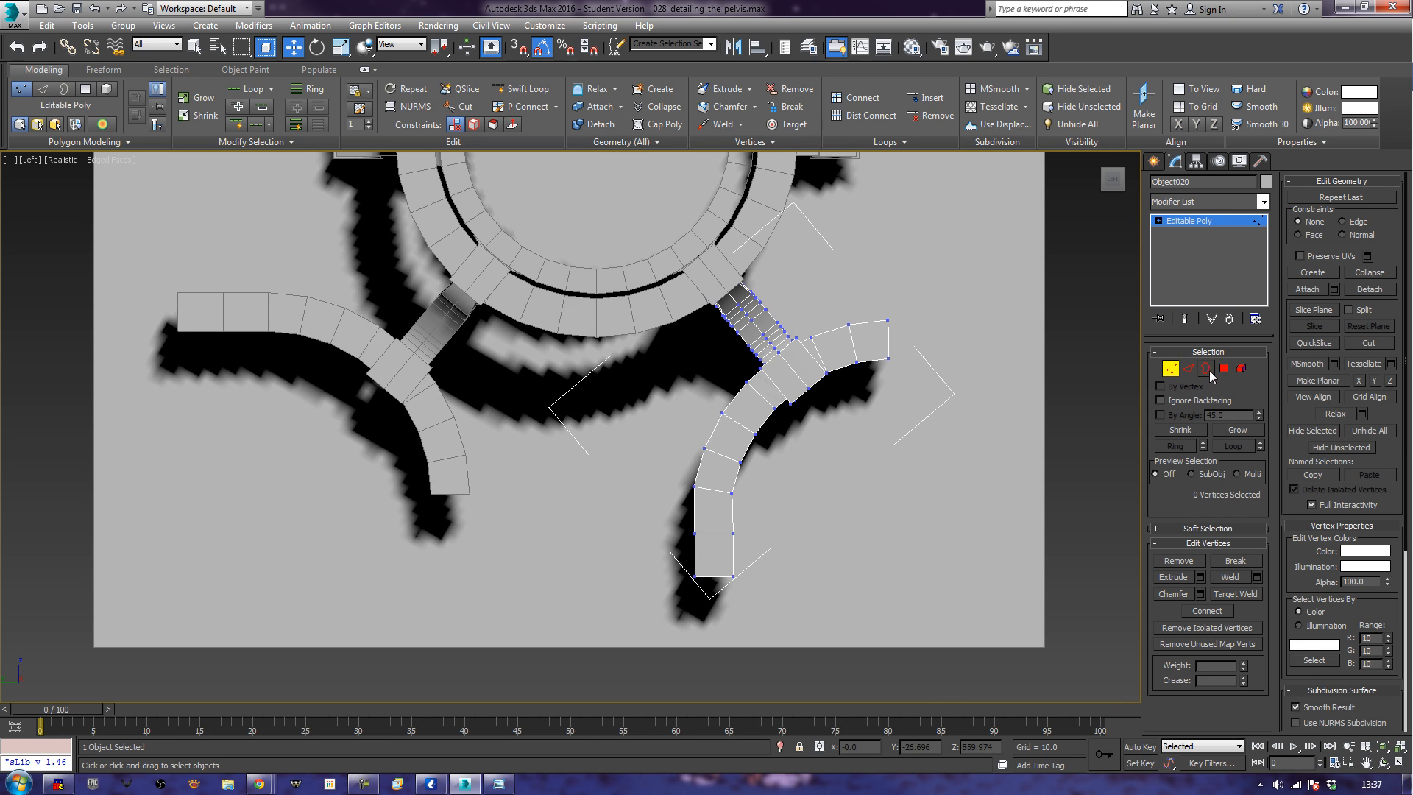
Scale the open border of the copied strip's upper arm flat along X, then deselect the object.
click(1206, 368)
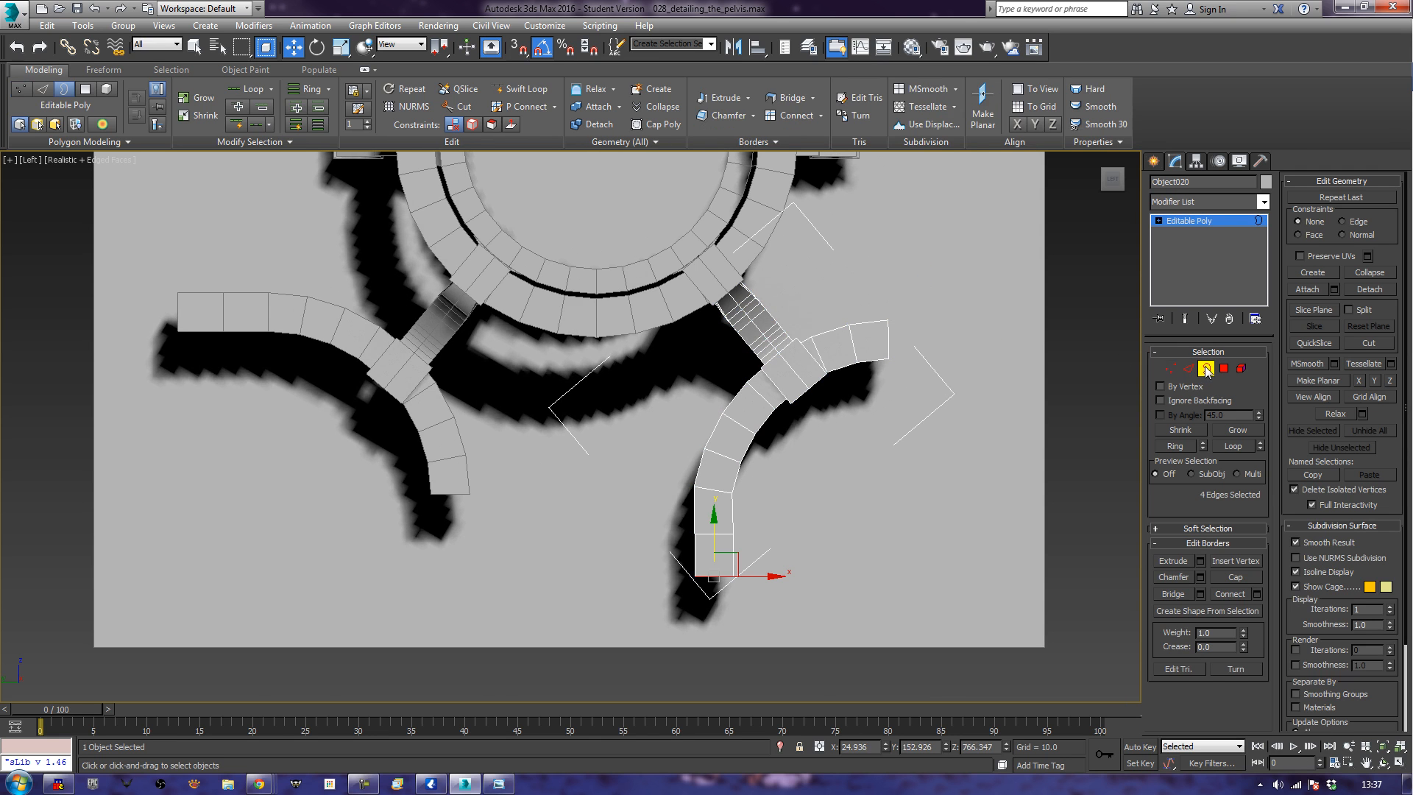
click(888, 334)
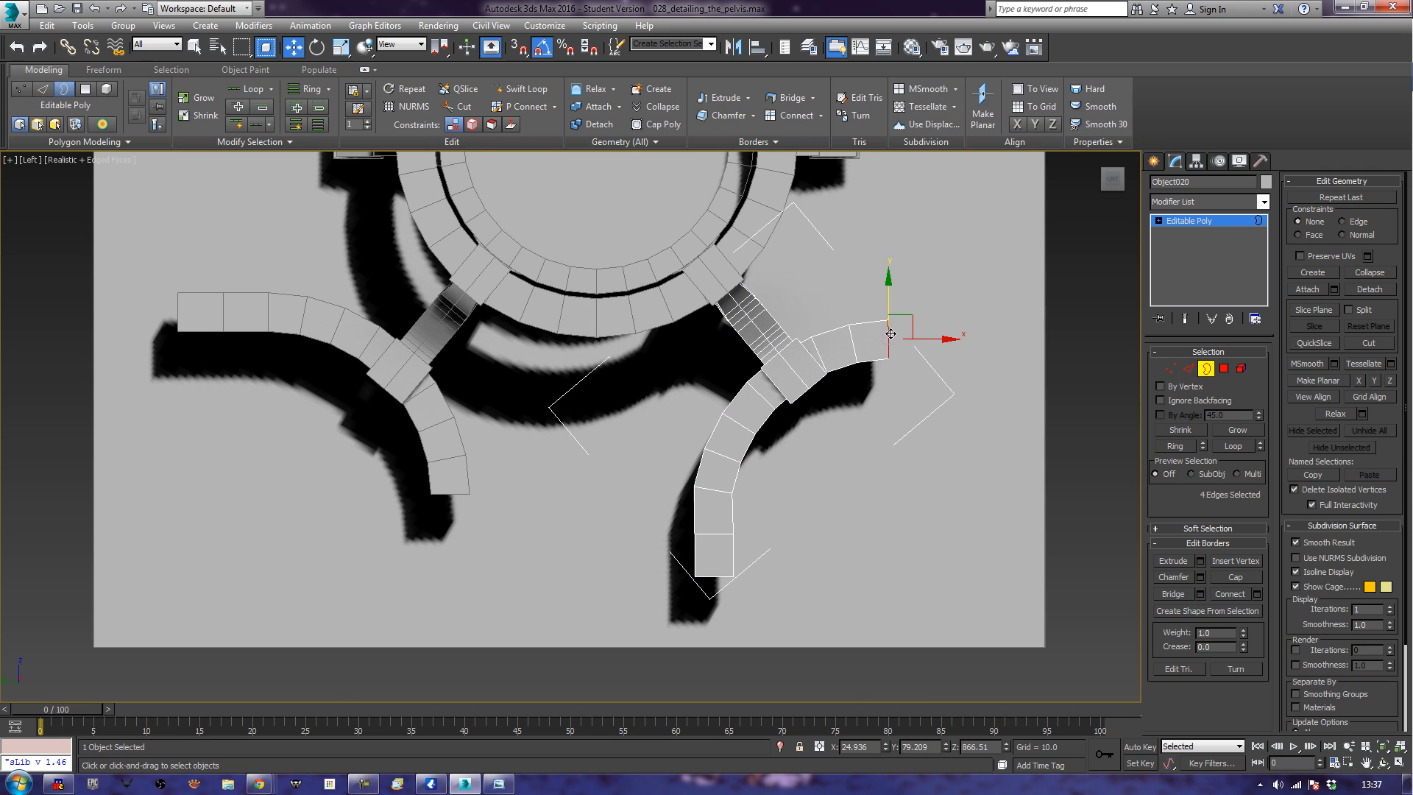
click(1234, 579)
key(r)
drag(948, 339, 421, 325)
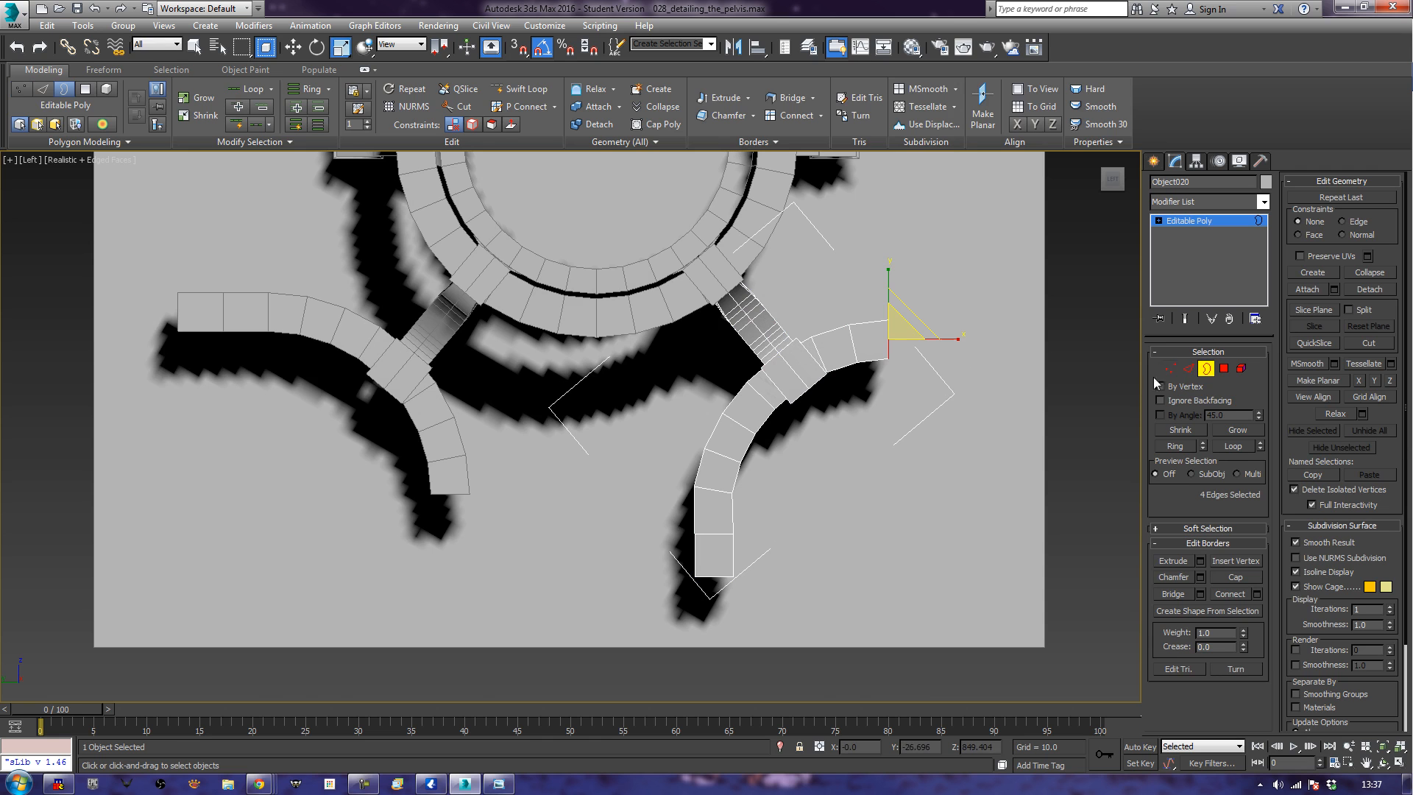
click(1204, 368)
scroll(845, 442, down, 5)
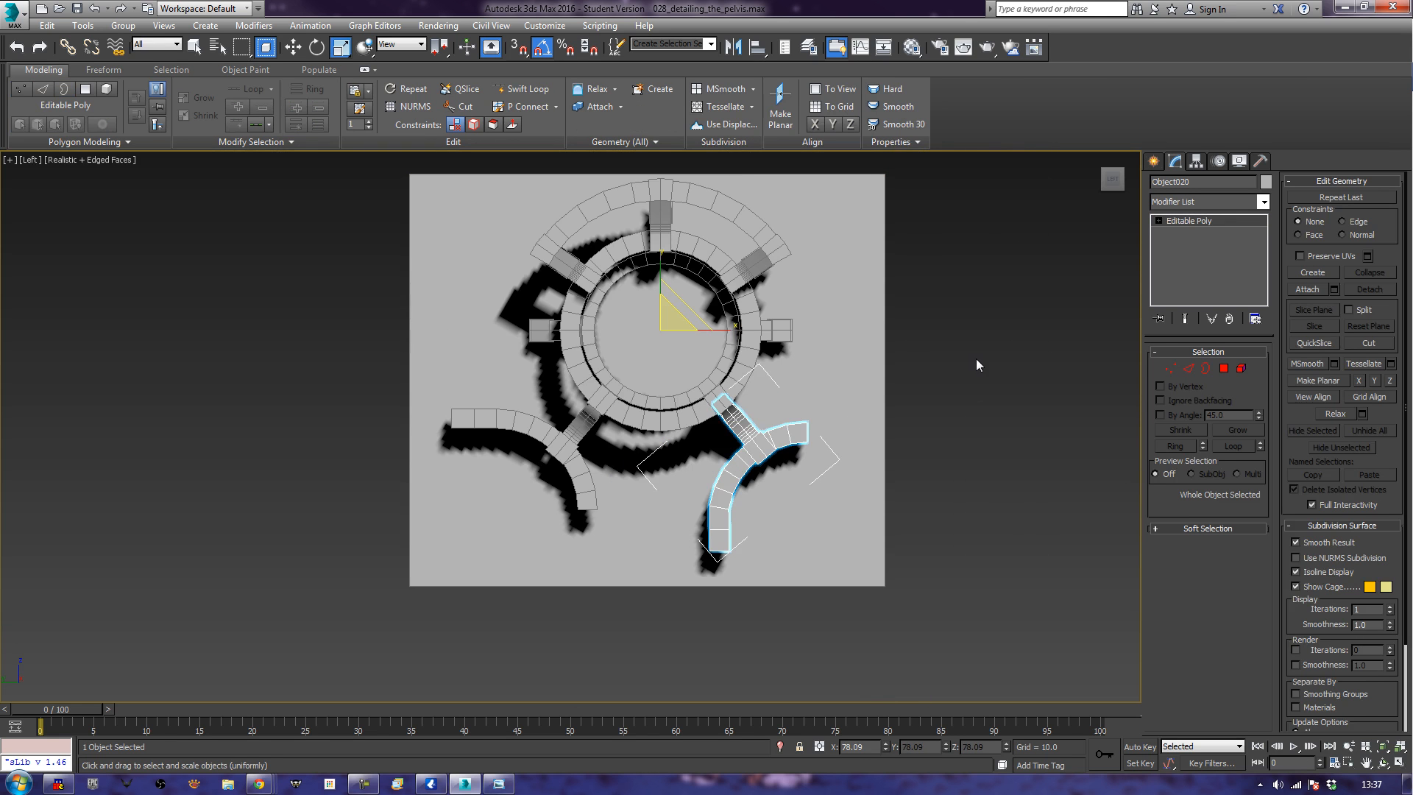
click(976, 359)
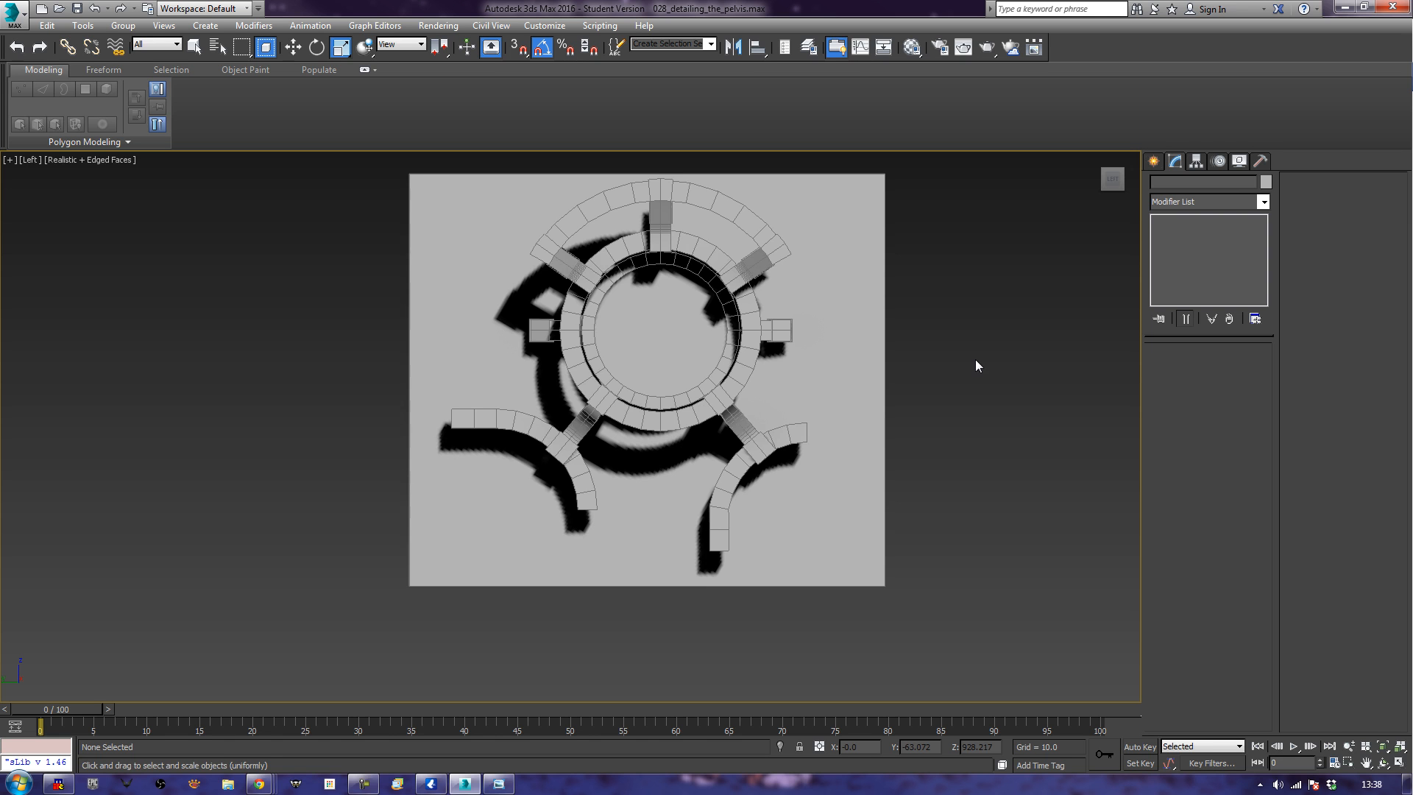
Switch to the perspective view and select the inner ring closest to the pelvis box.
key(p)
alt+middle_drag(976, 365, 763, 313)
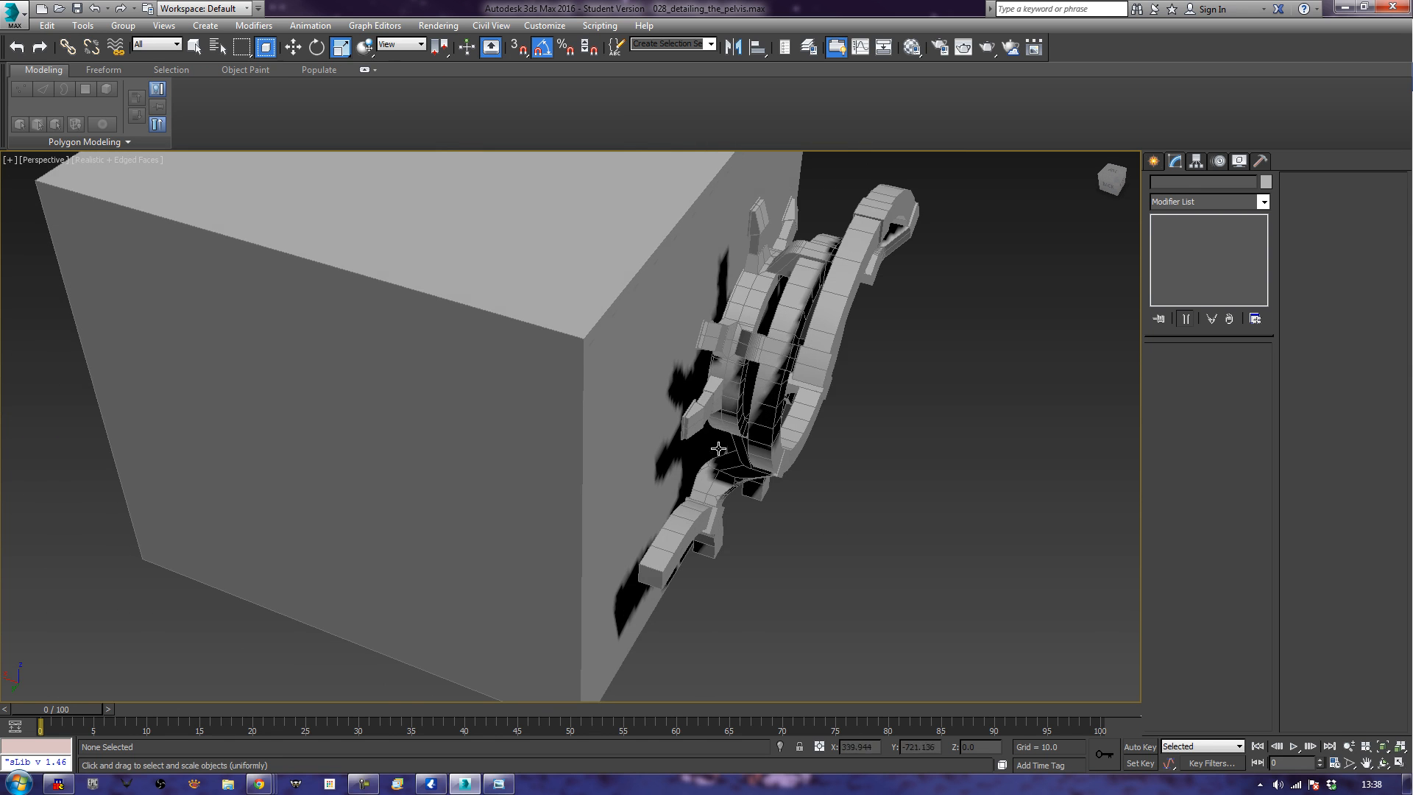
alt+middle_drag(763, 311, 885, 346)
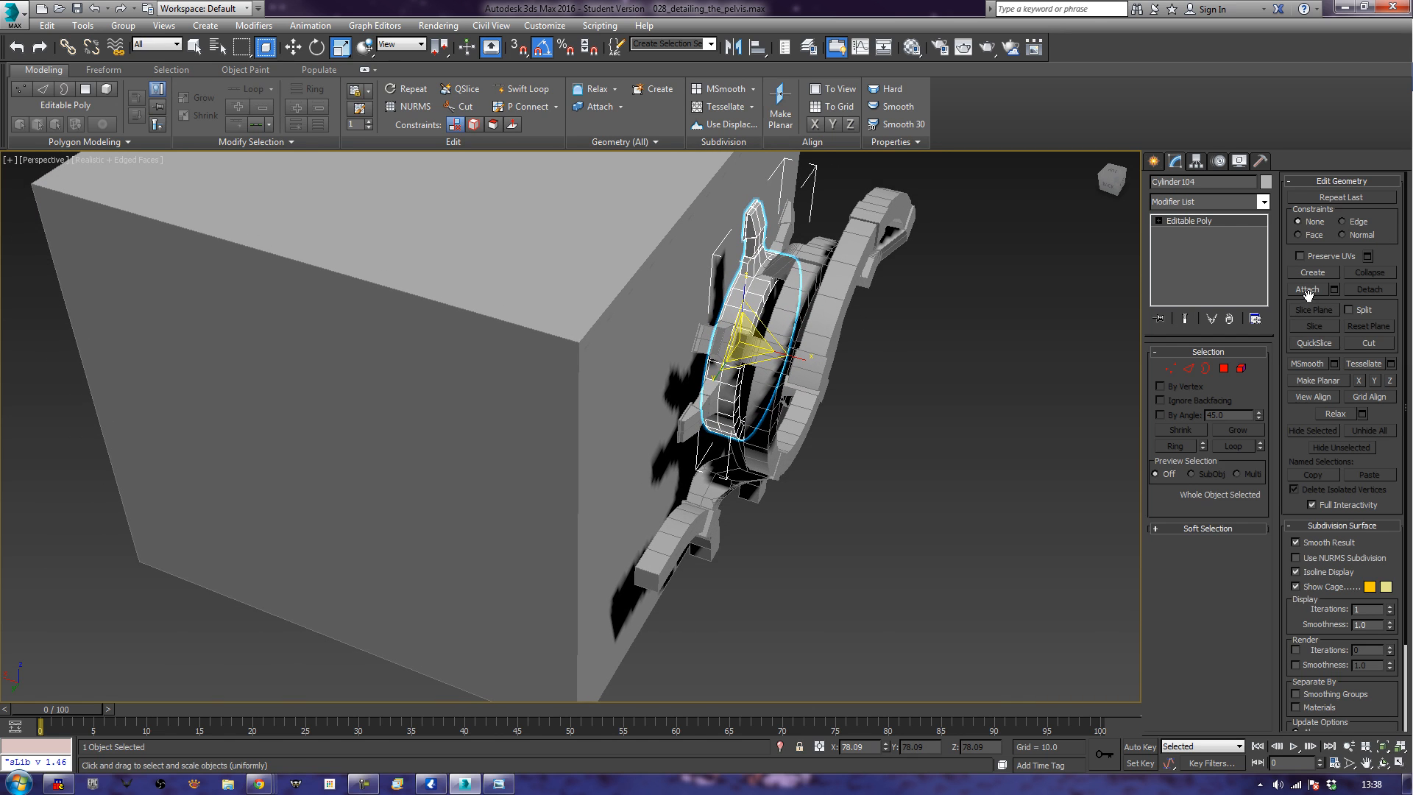
Save the scene as wb1.max in the Knight Titan model_files folder, replacing the existing file.
click(16, 16)
click(36, 177)
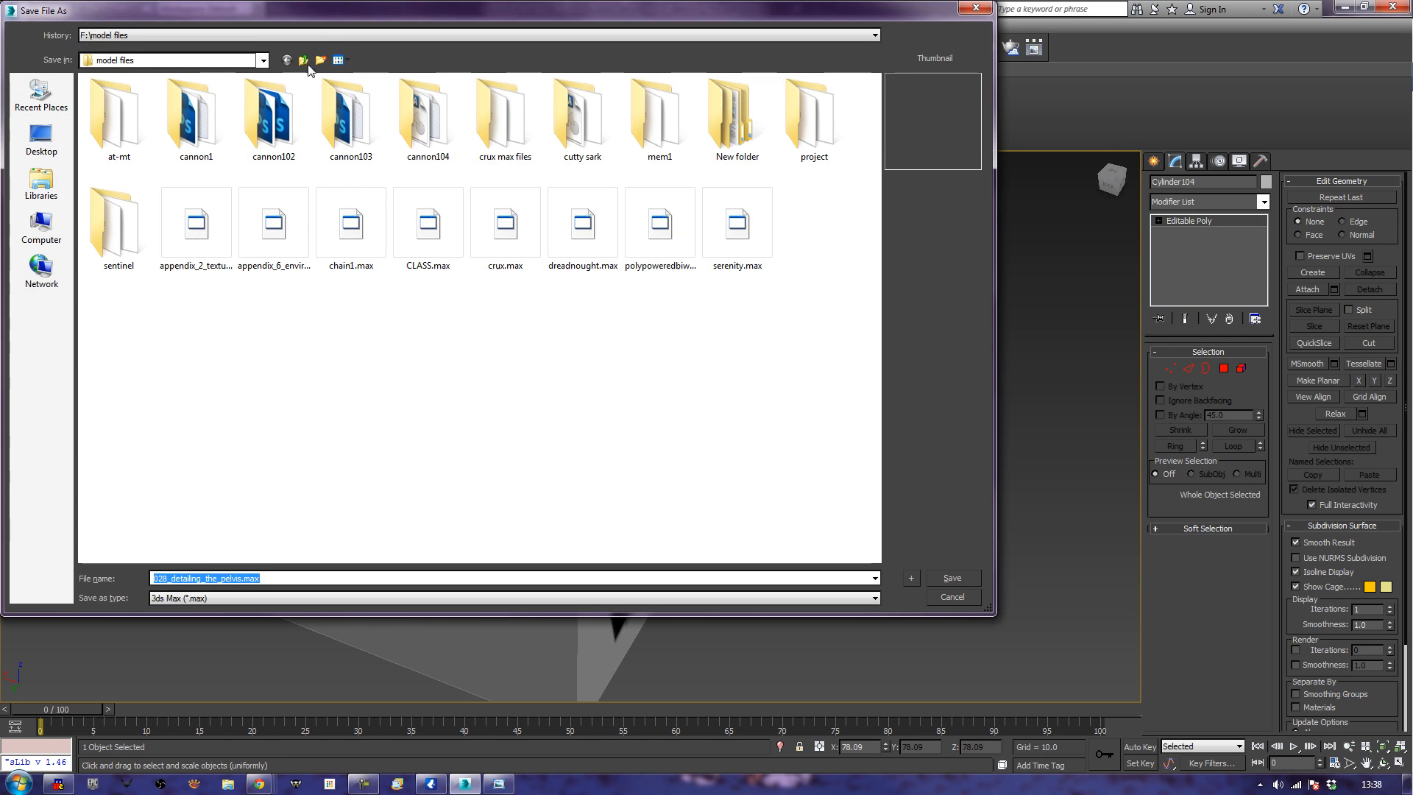
click(321, 34)
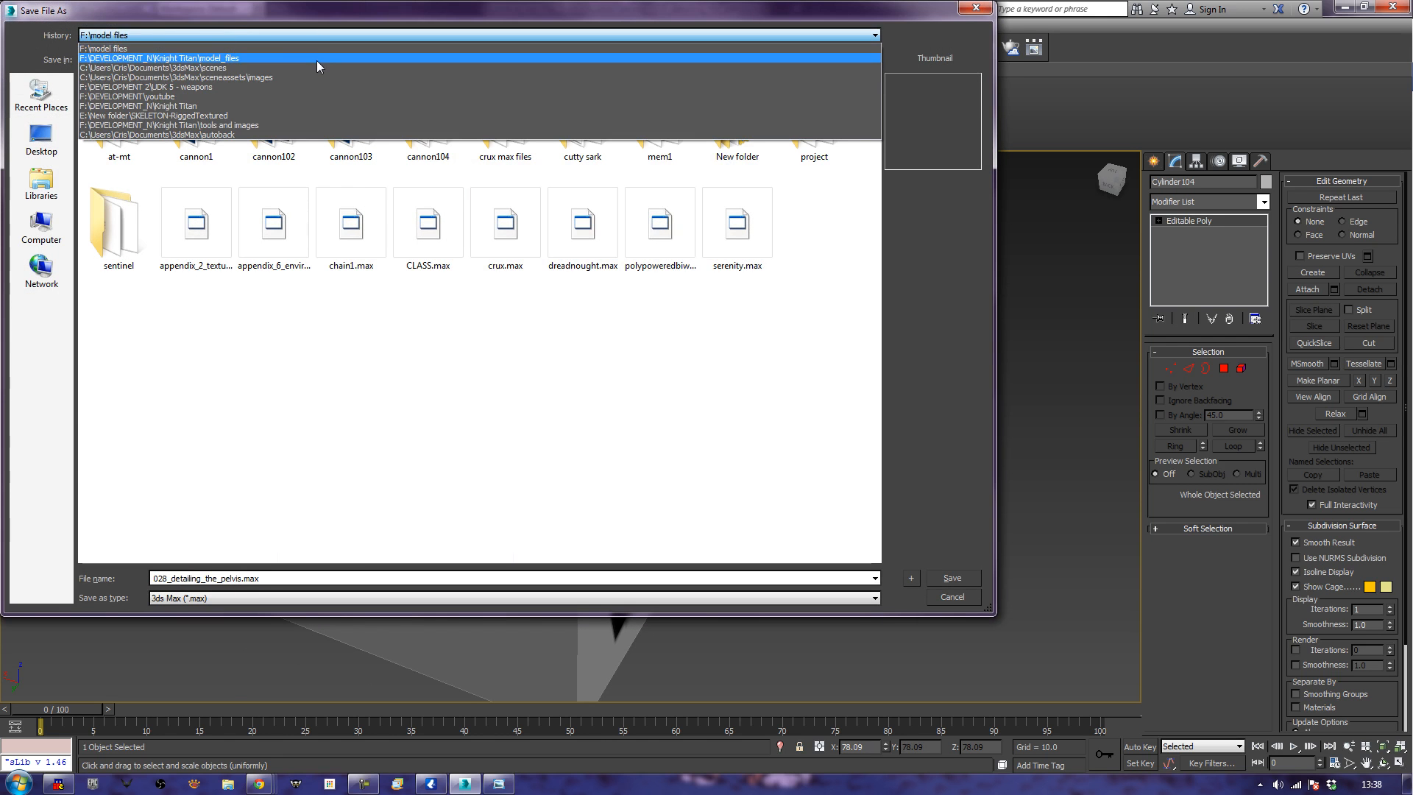
click(317, 60)
click(114, 406)
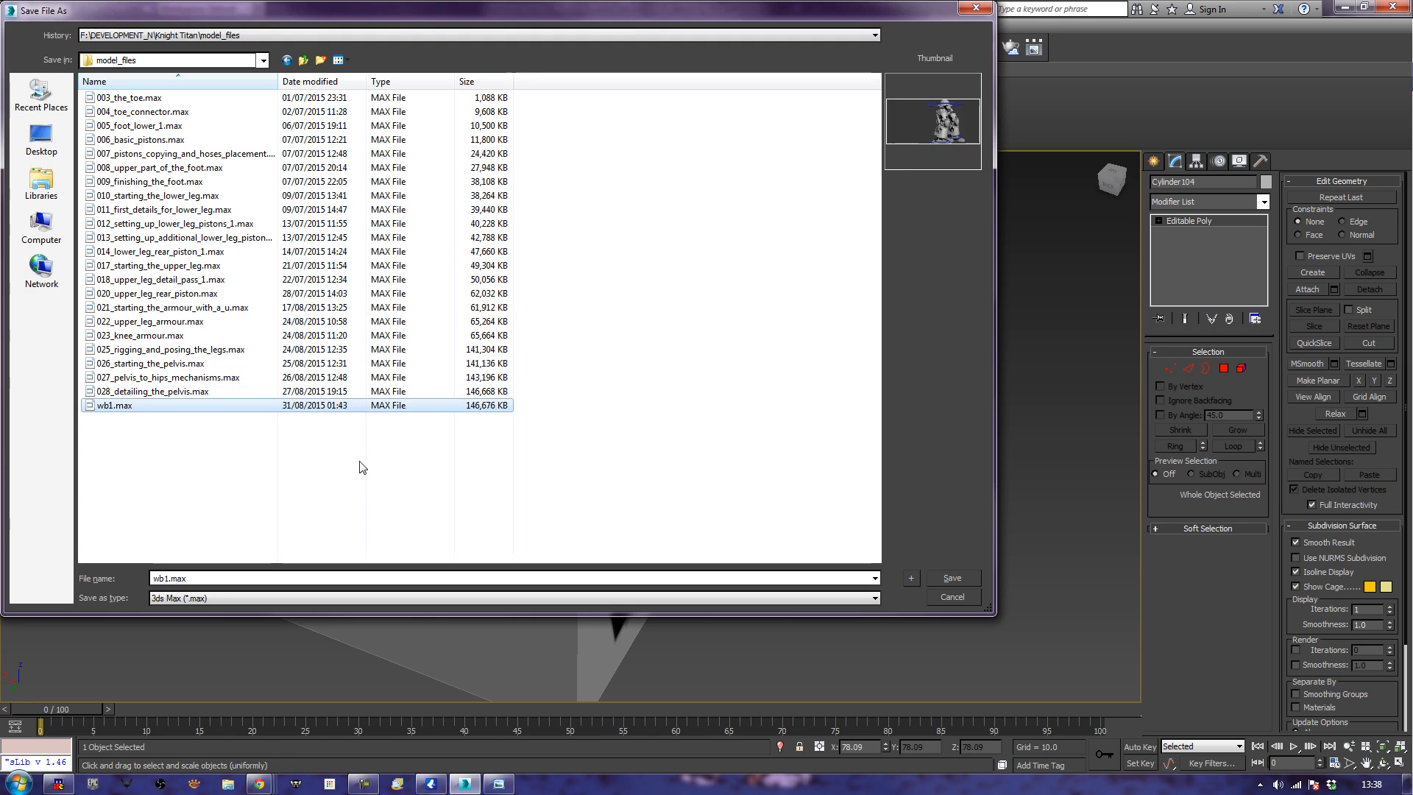
click(950, 577)
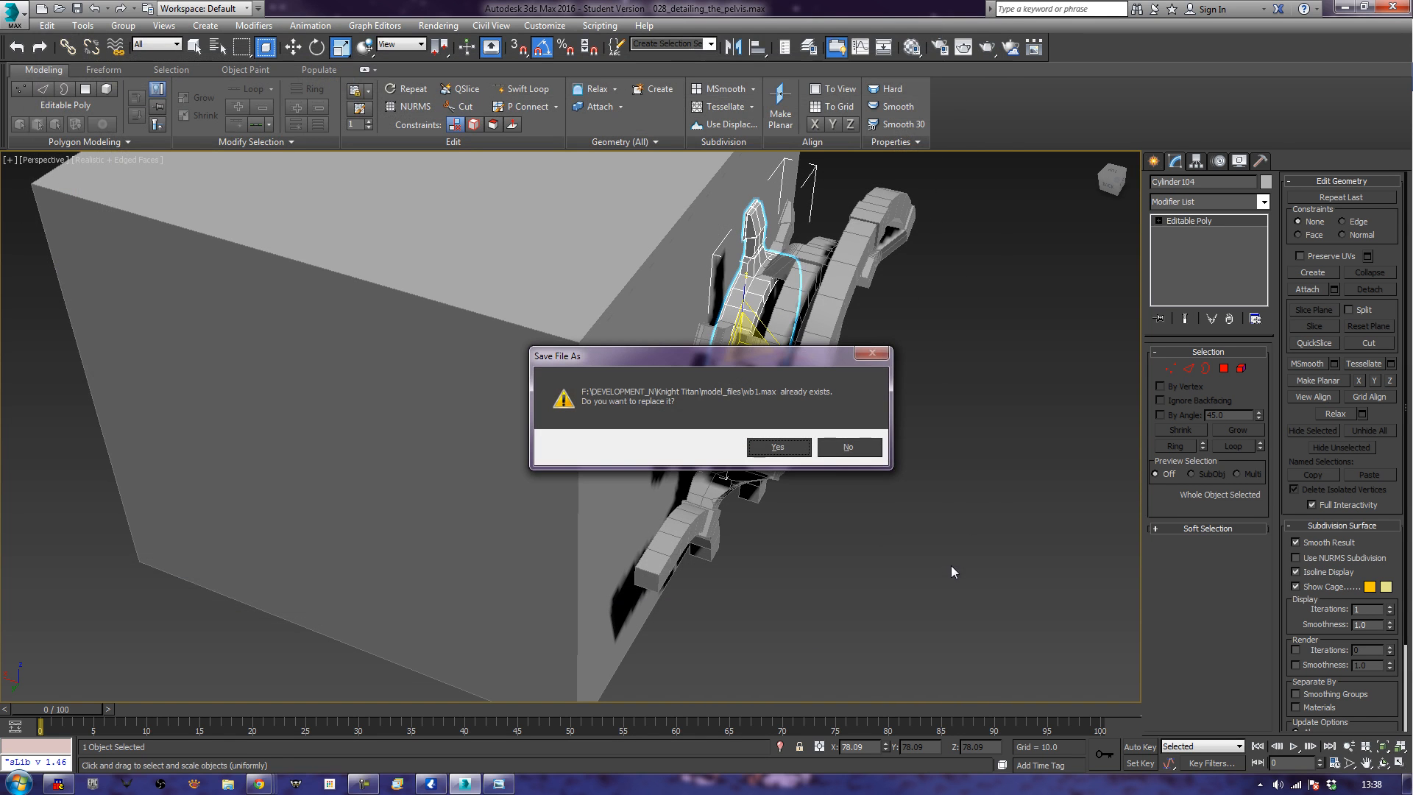
click(772, 449)
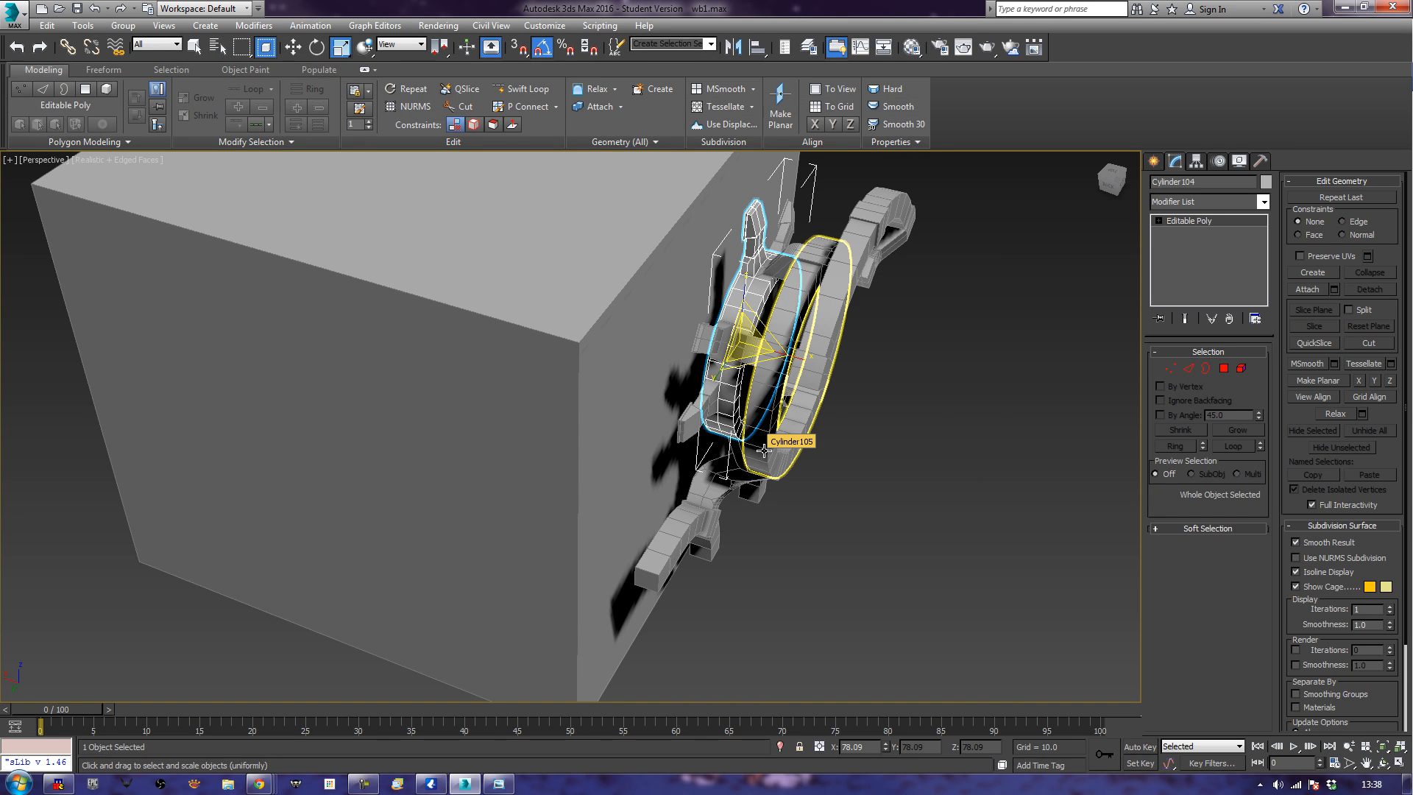
alt+middle_drag(802, 466, 901, 430)
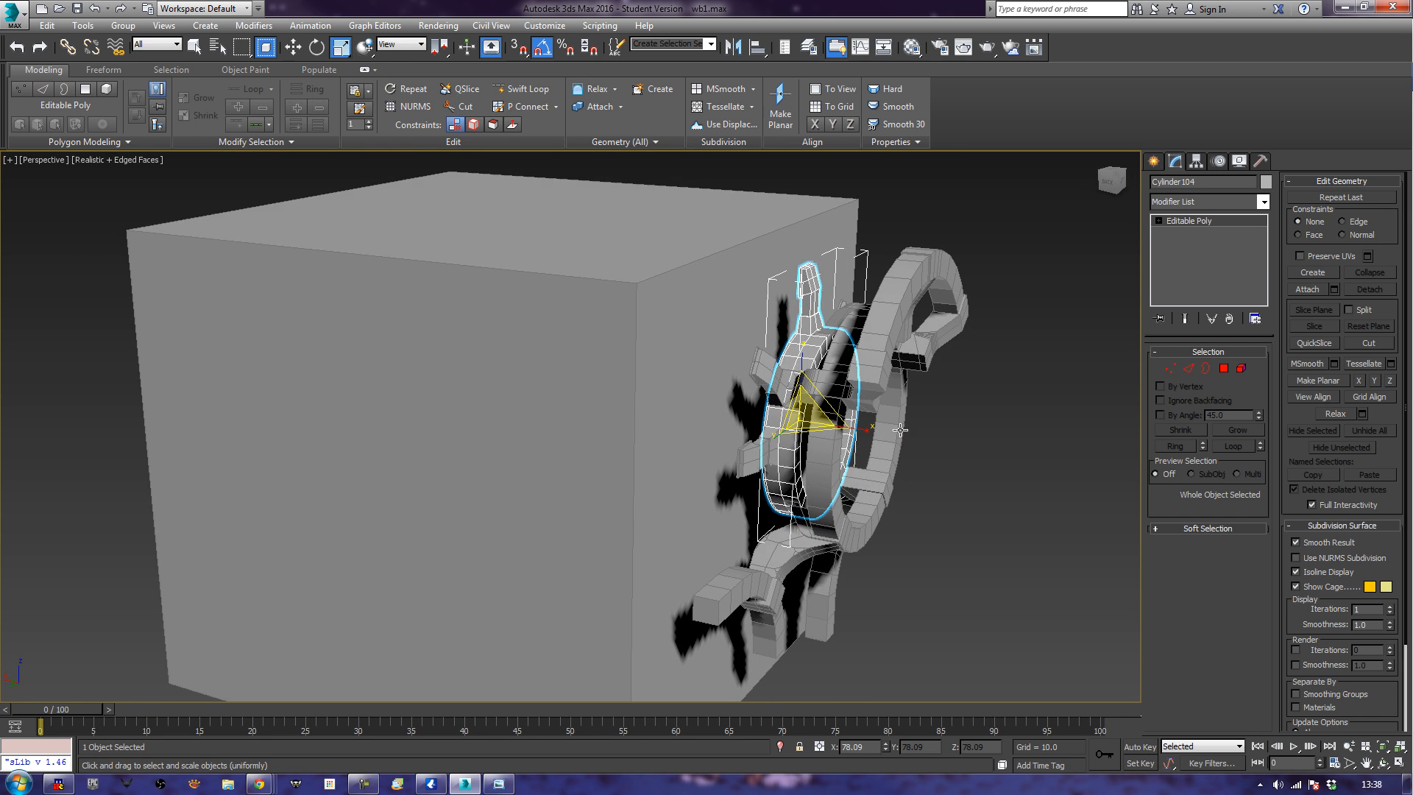
Attach the radial bracket pieces around the ring to the selected inner ring.
click(1306, 290)
click(762, 360)
click(754, 460)
mouse_move(795, 468)
alt+middle_down()
mouse_move(855, 451)
mouse_move(798, 461)
alt+middle_up()
click(945, 375)
click(969, 460)
alt+middle_drag(901, 539, 1060, 552)
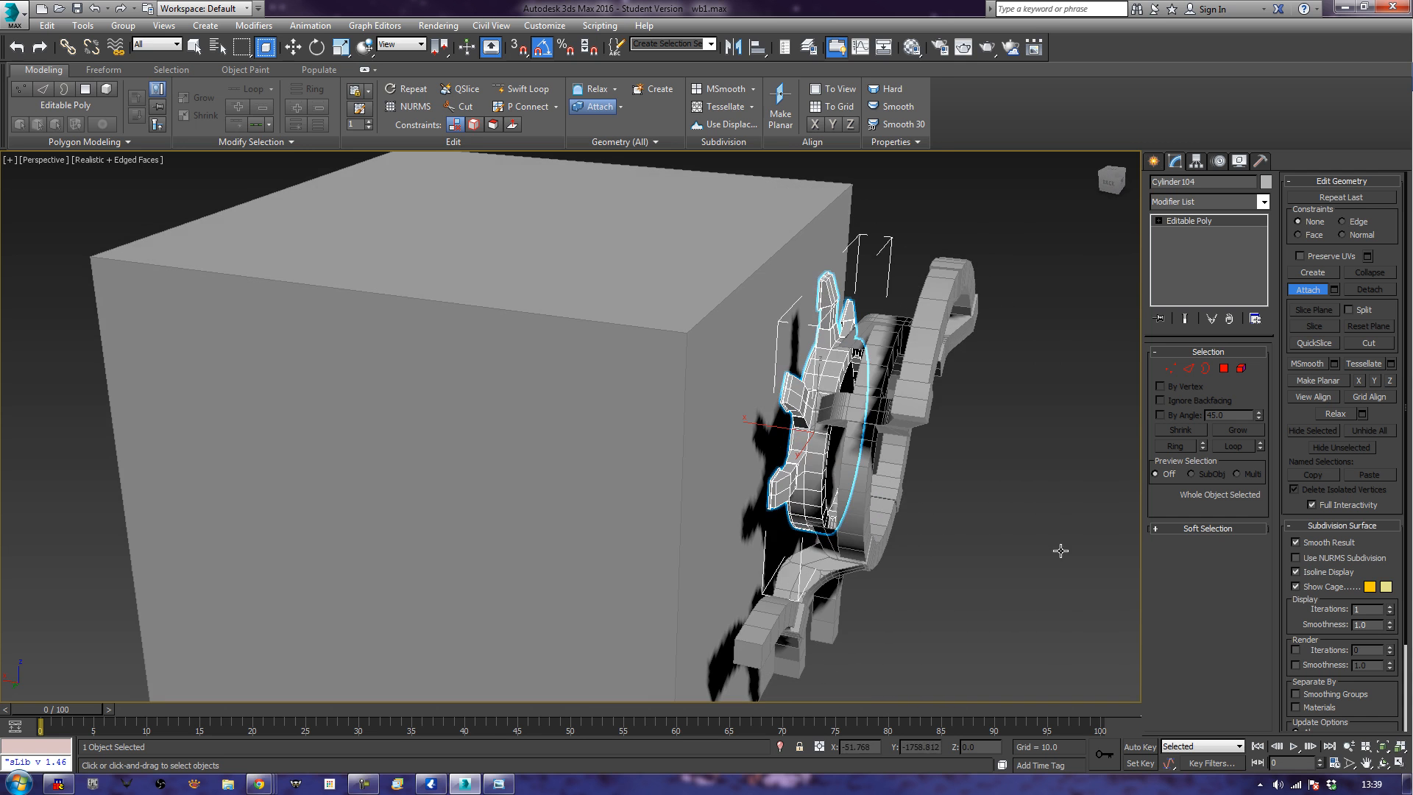
Attach the remaining clamps, the upper arc strip, the outer ring and the lower curved arms to the same object.
alt+middle_drag(979, 437, 898, 427)
click(884, 376)
click(975, 366)
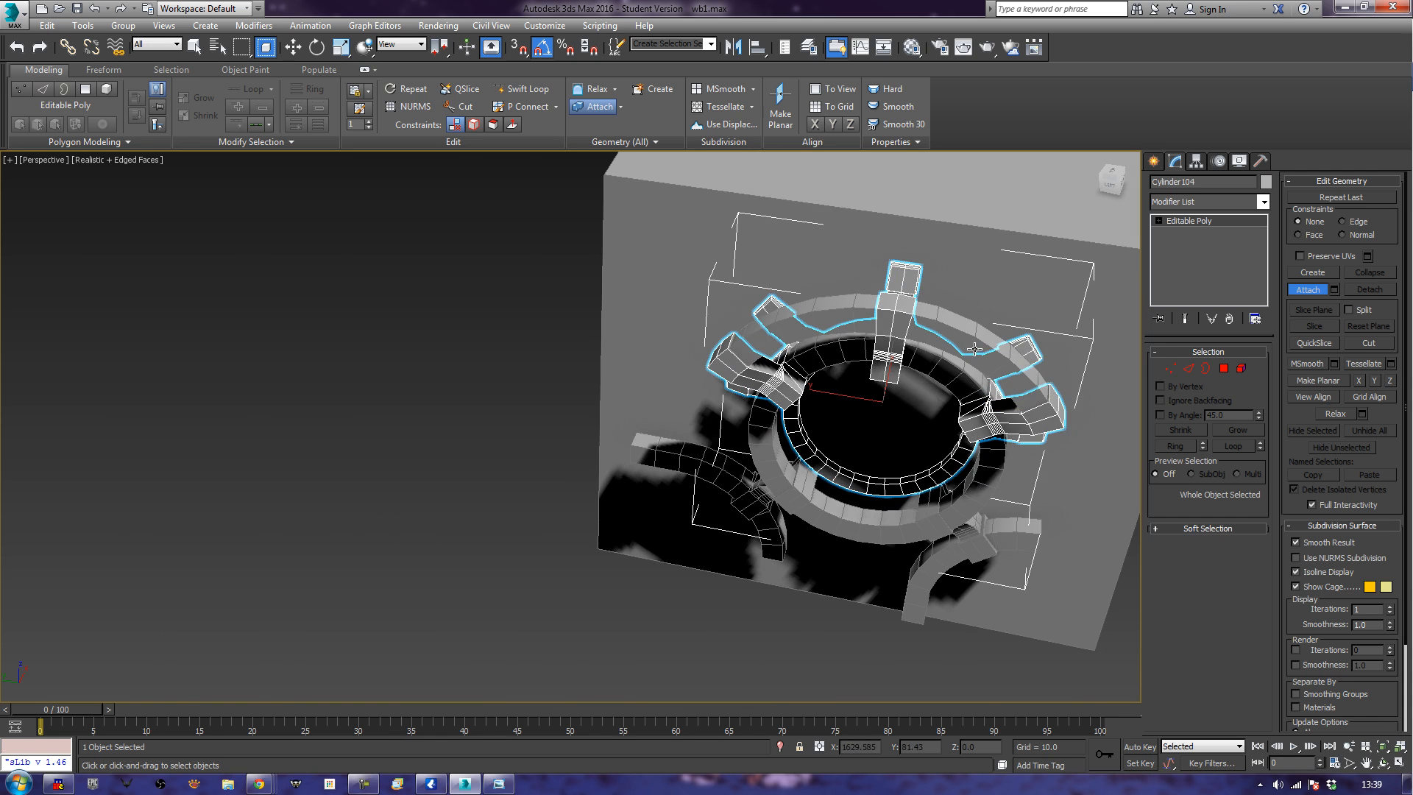
alt+middle_drag(799, 427, 932, 360)
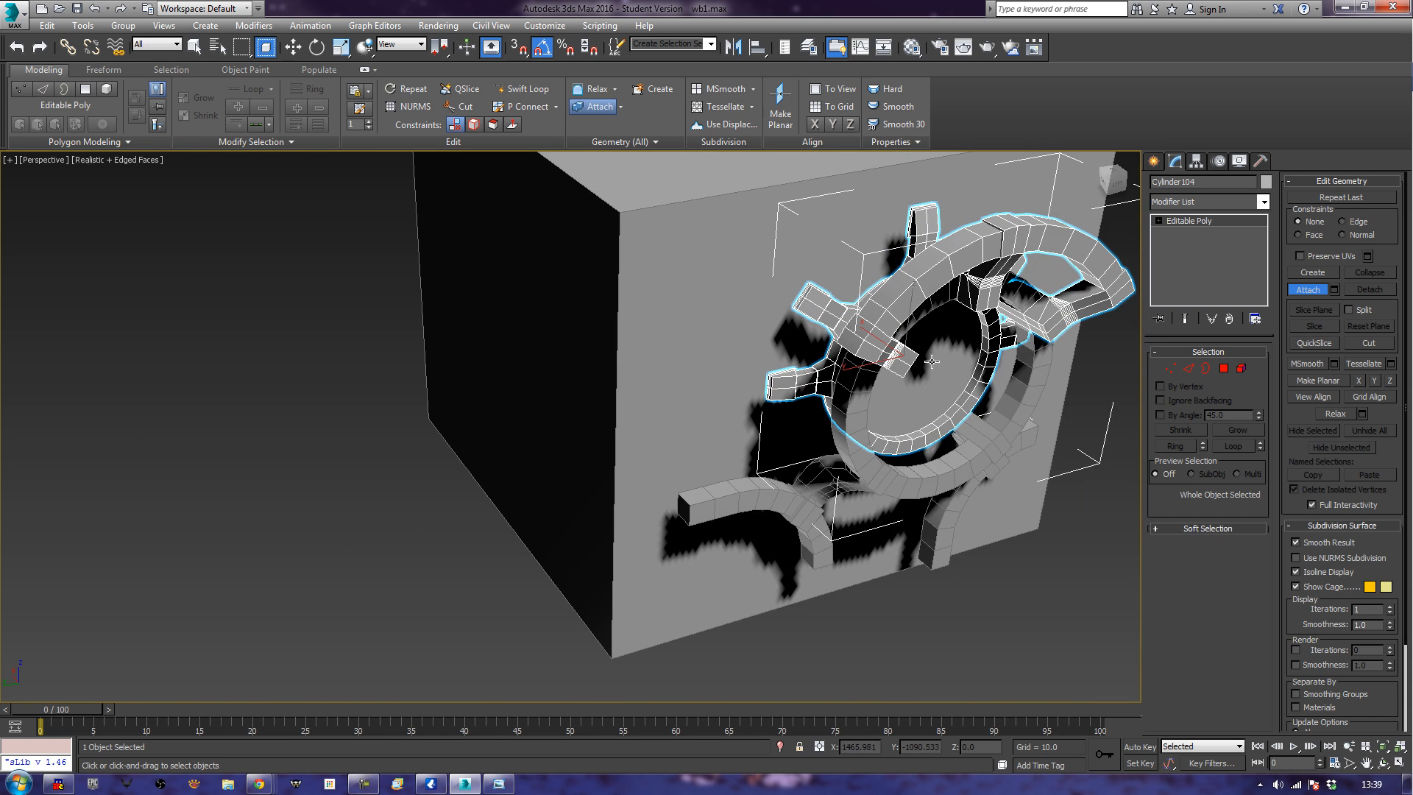
click(844, 429)
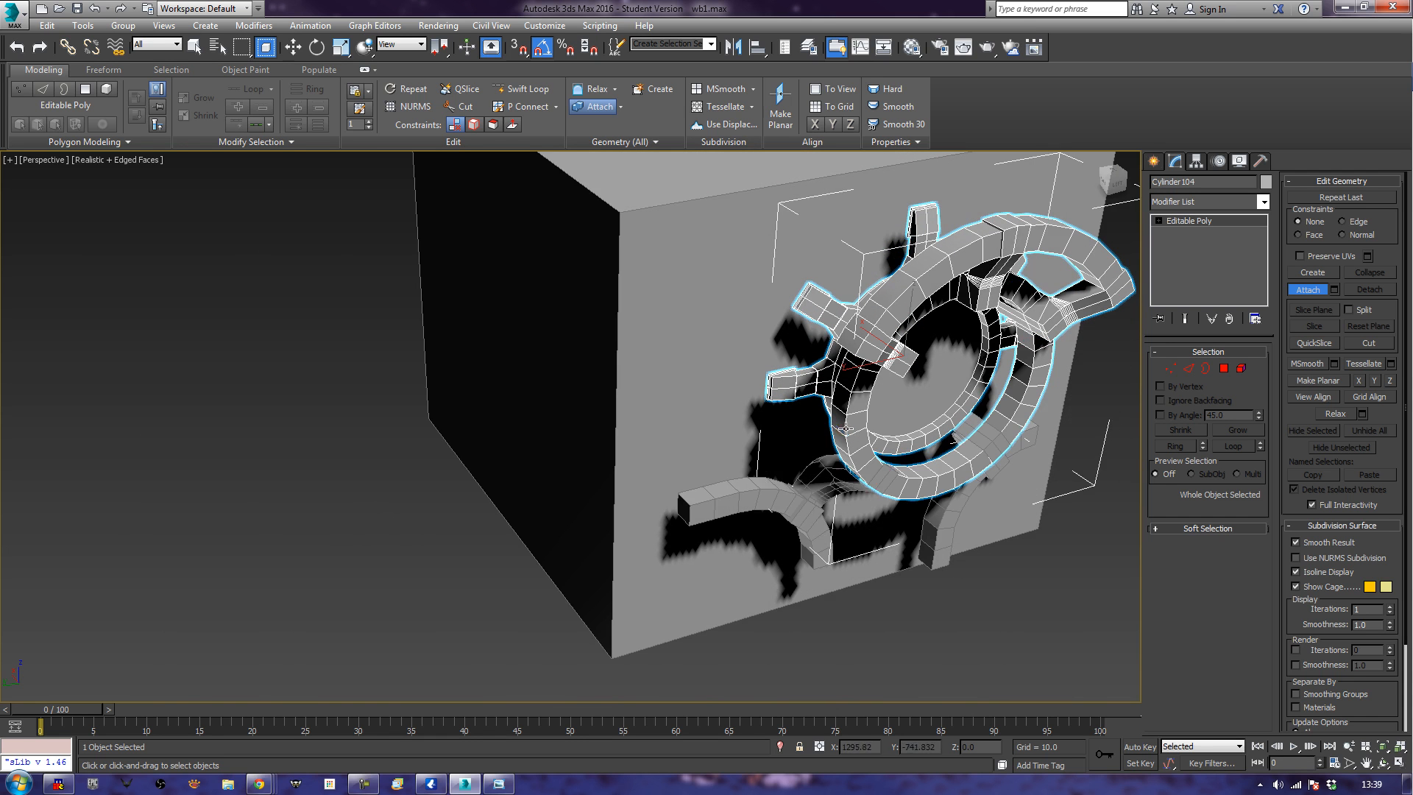
click(817, 477)
click(975, 444)
click(997, 469)
alt+middle_drag(998, 504, 1020, 484)
Move the combined ring assembly along X closer to the pelvis box's face.
key(w)
alt+middle_drag(849, 364, 918, 395)
drag(809, 363, 772, 362)
alt+middle_drag(929, 543, 847, 494)
middle_drag(932, 583, 882, 497)
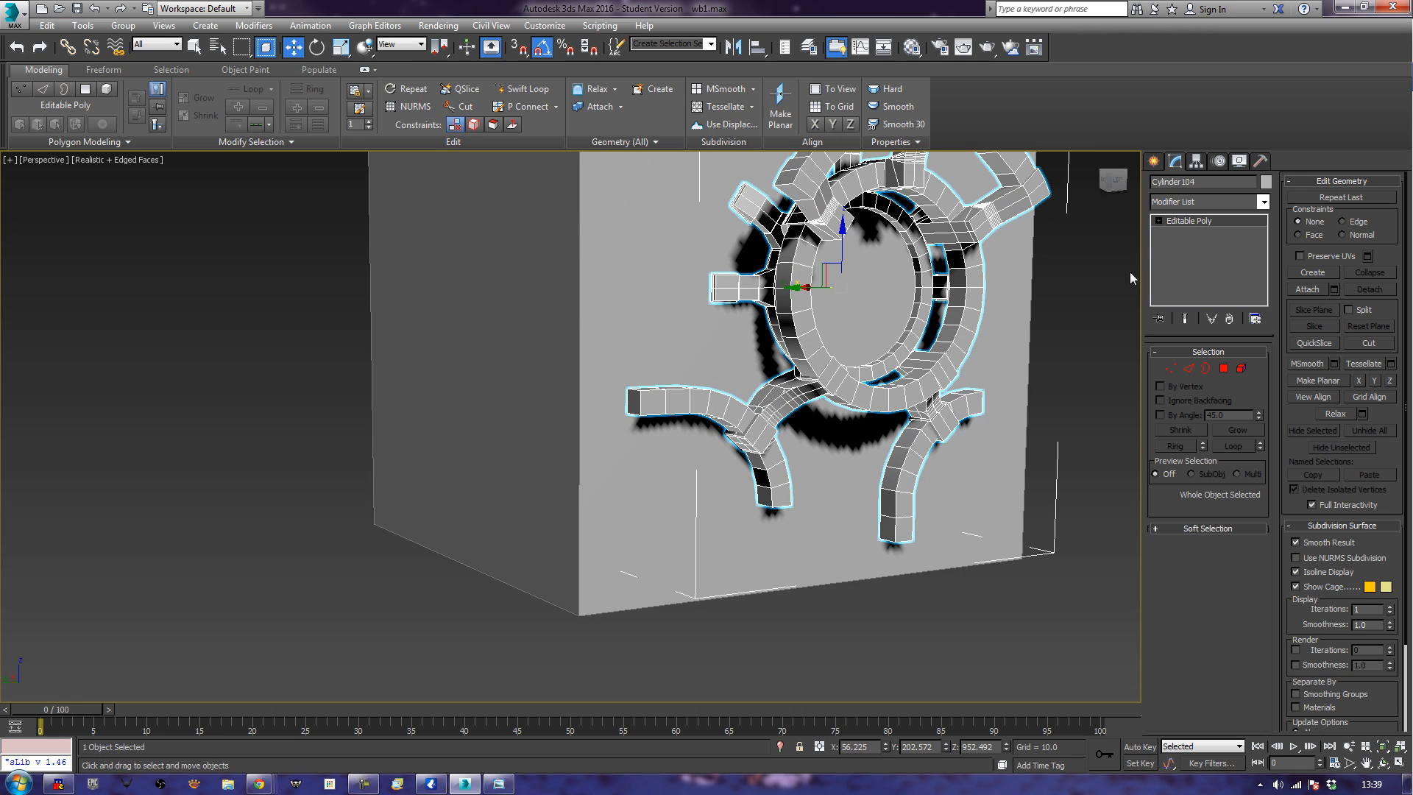
Create a small box on the pelvis box's side face with AutoGrid and convert it to an editable poly.
click(1154, 161)
click(1180, 255)
drag(521, 369, 539, 449)
click(441, 447)
right_click(441, 447)
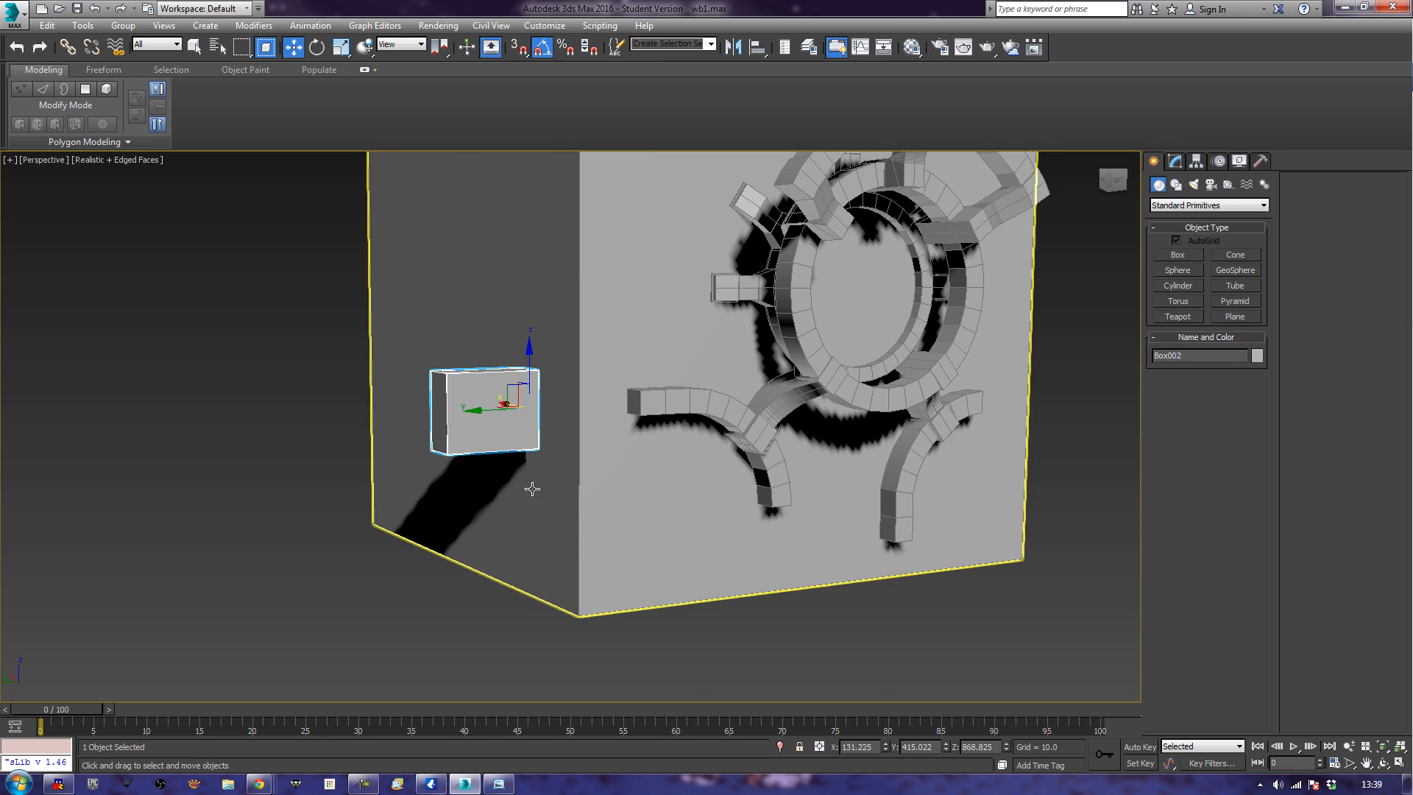
right_click(501, 384)
mouse_move(556, 531)
click(659, 544)
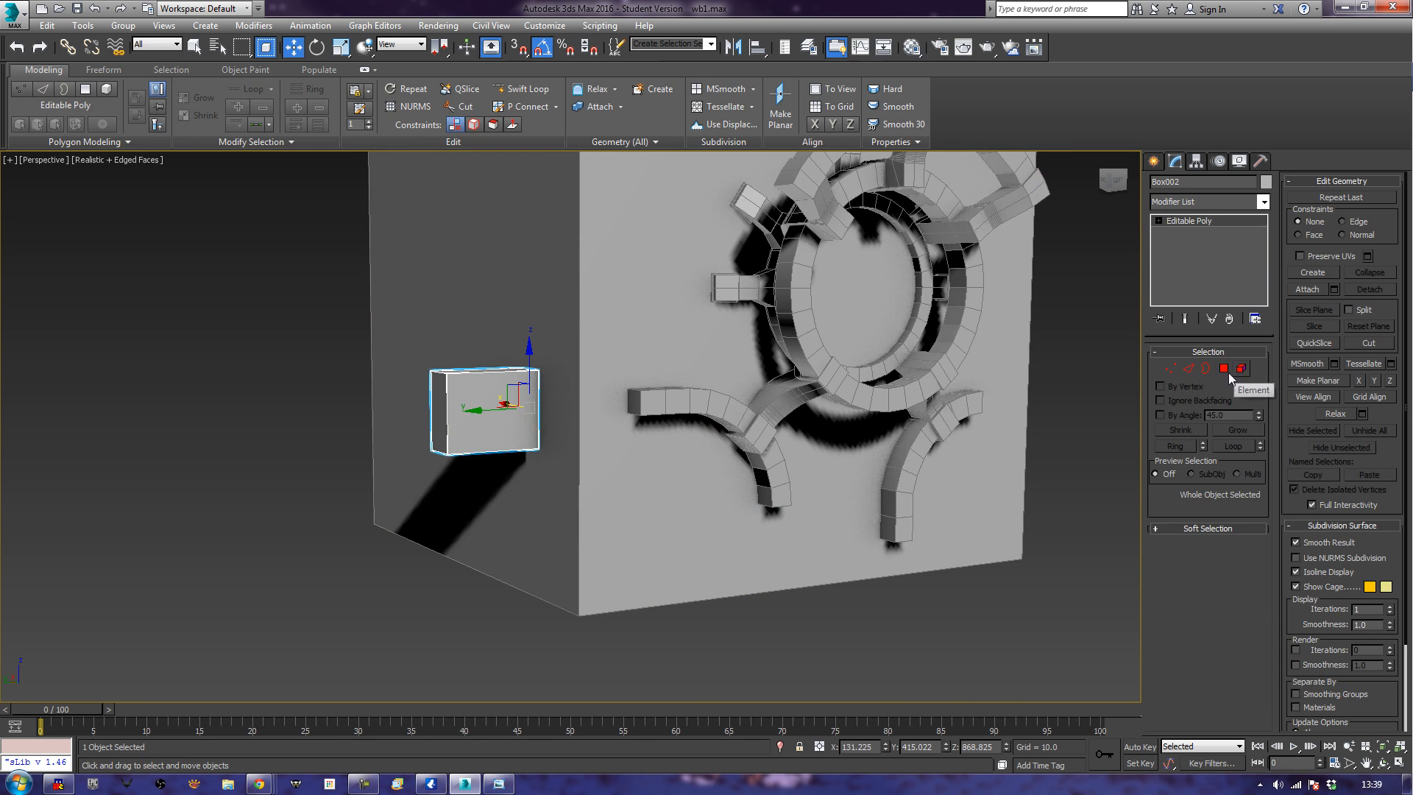
click(1224, 369)
drag(307, 259, 469, 479)
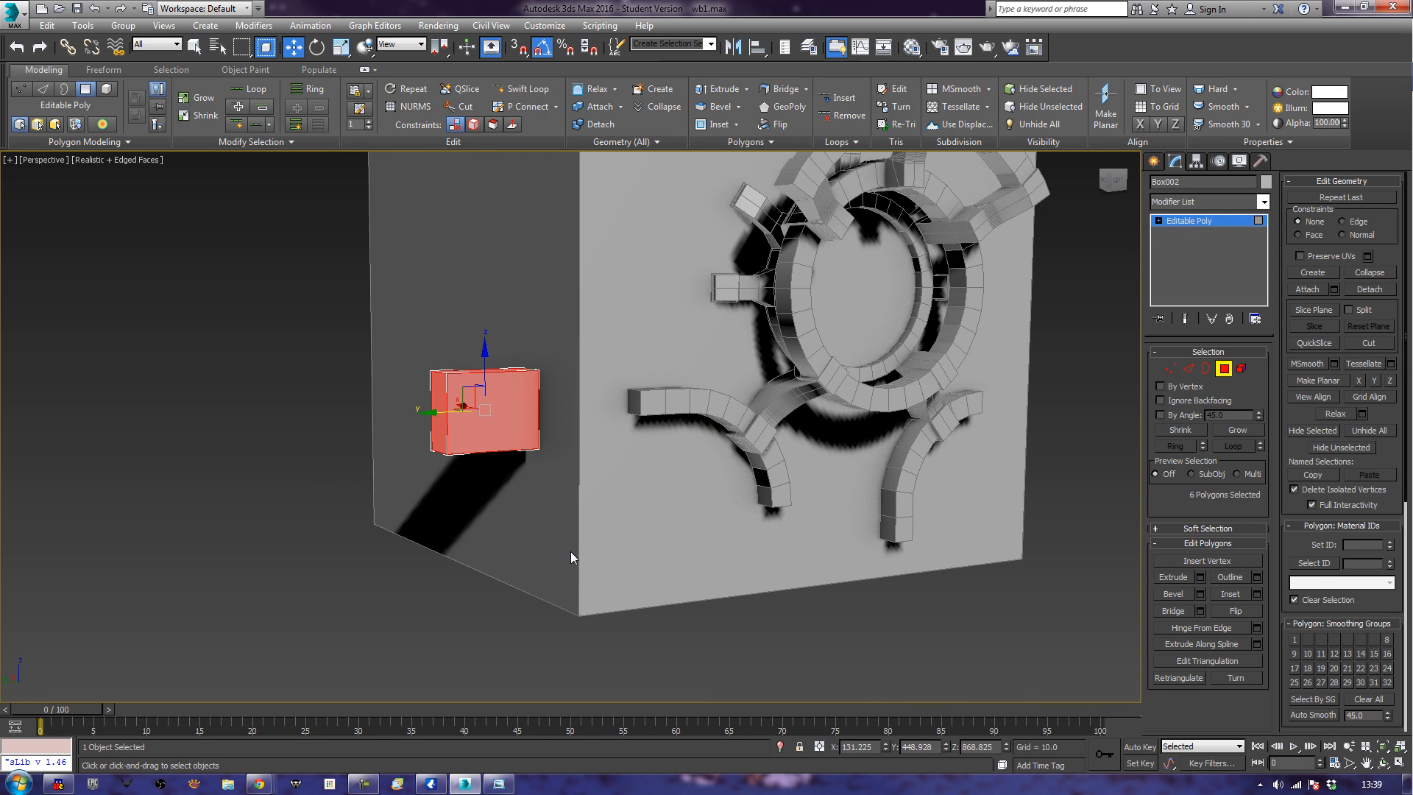
click(1223, 352)
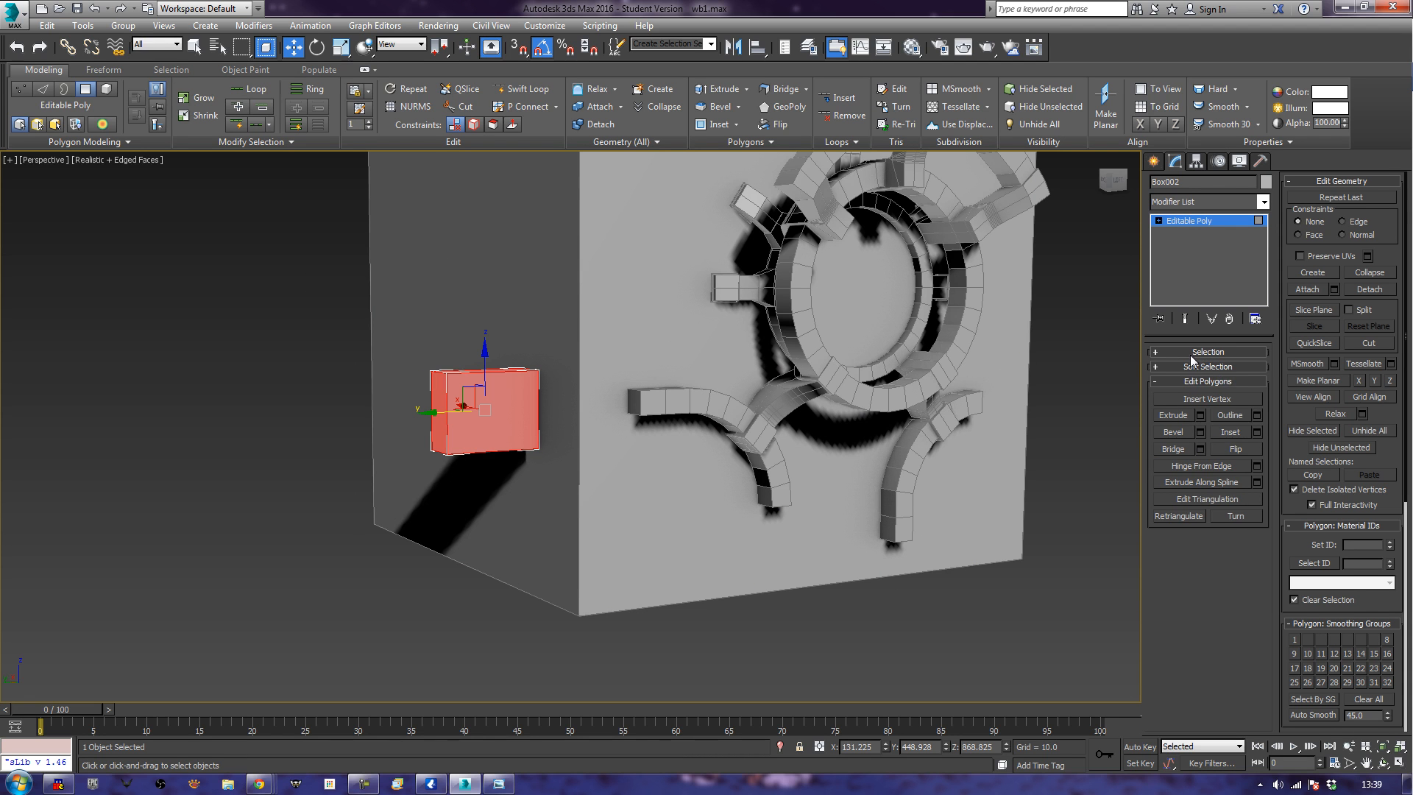
click(1193, 352)
click(1224, 369)
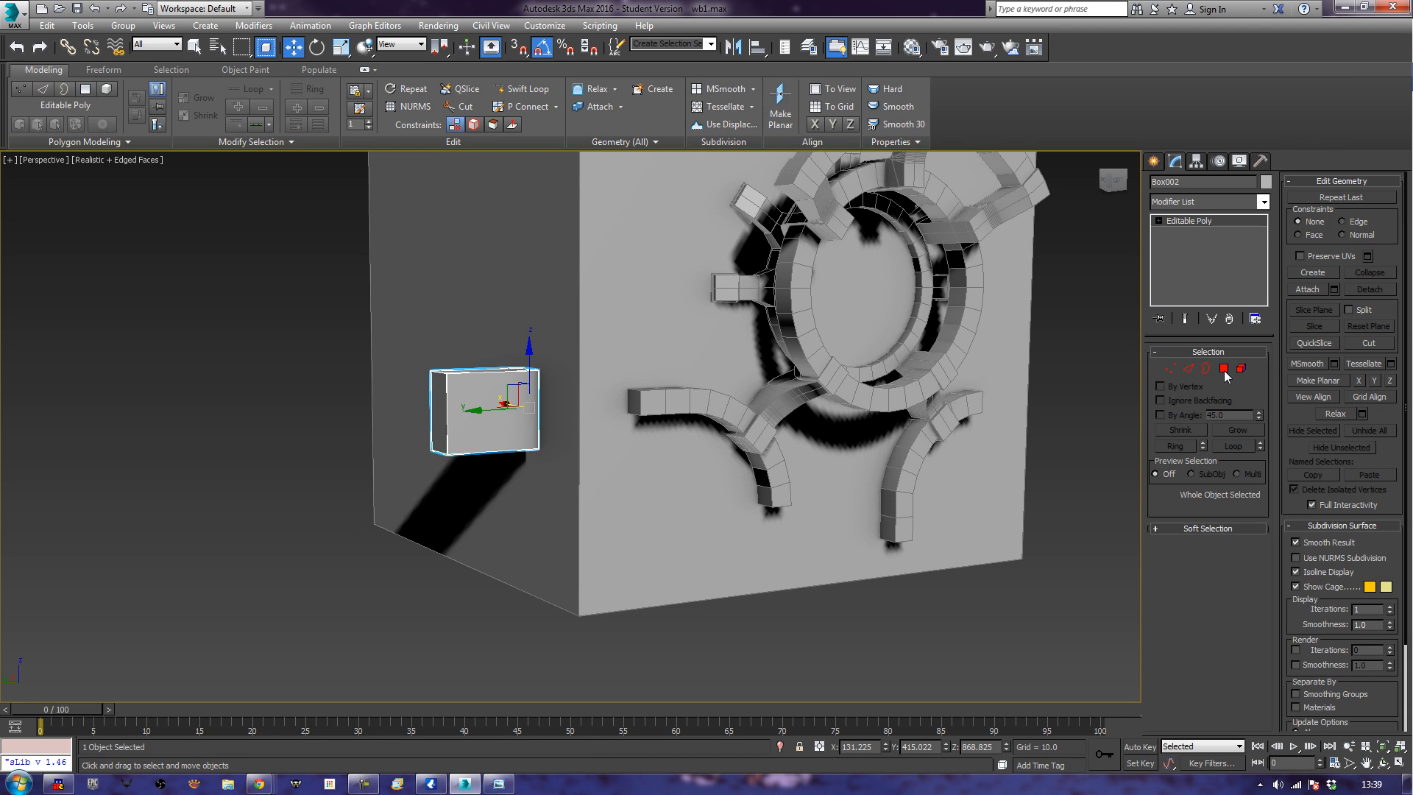
Move the small box onto the pelvis front face, centred below the ring between the two lower curved arms.
alt+middle_drag(541, 505, 599, 521)
alt+middle_drag(528, 412, 471, 404)
drag(514, 384, 920, 524)
alt+middle_drag(681, 519, 827, 546)
scroll(826, 546, up, 6)
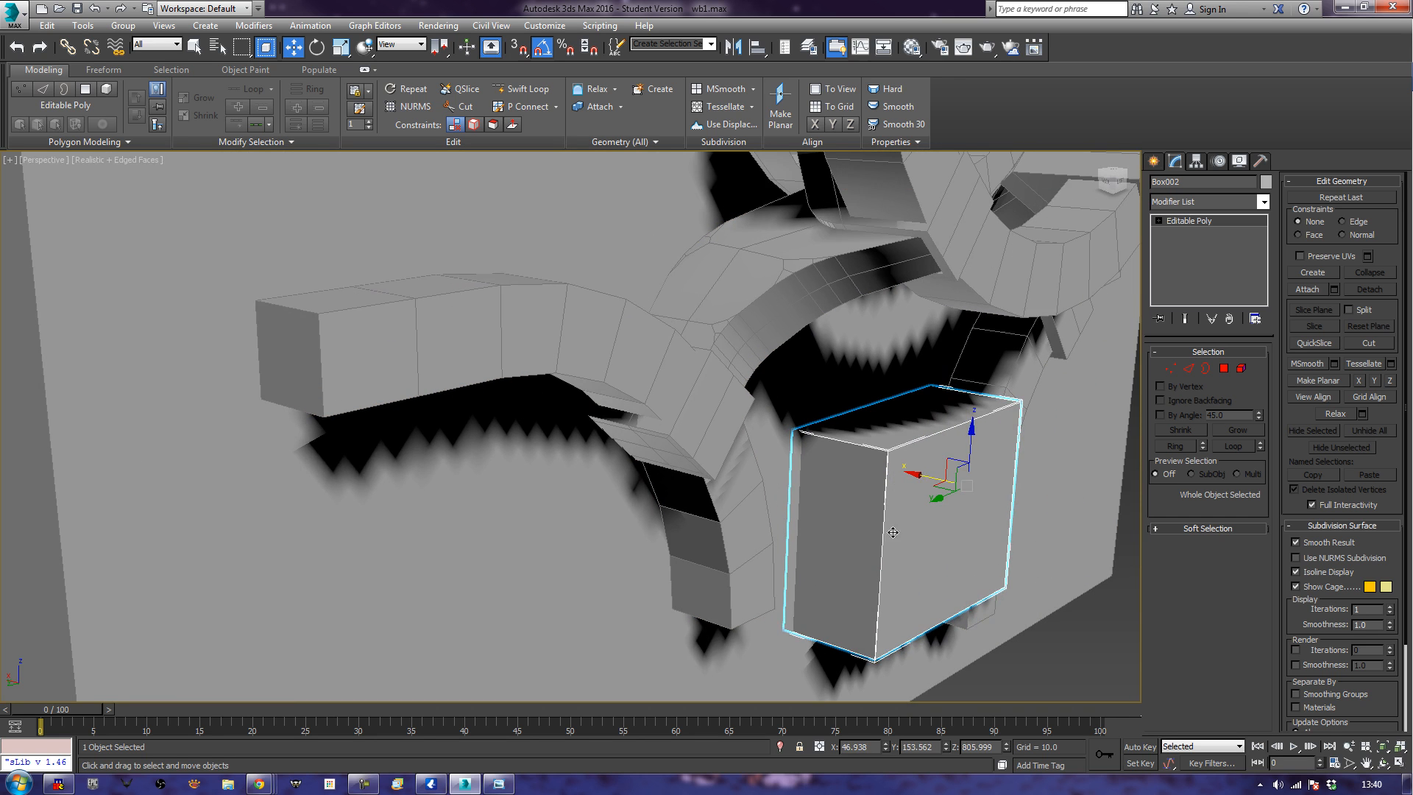
drag(918, 484, 932, 479)
alt+middle_drag(962, 513, 794, 444)
middle_drag(470, 356, 656, 467)
drag(665, 415, 581, 386)
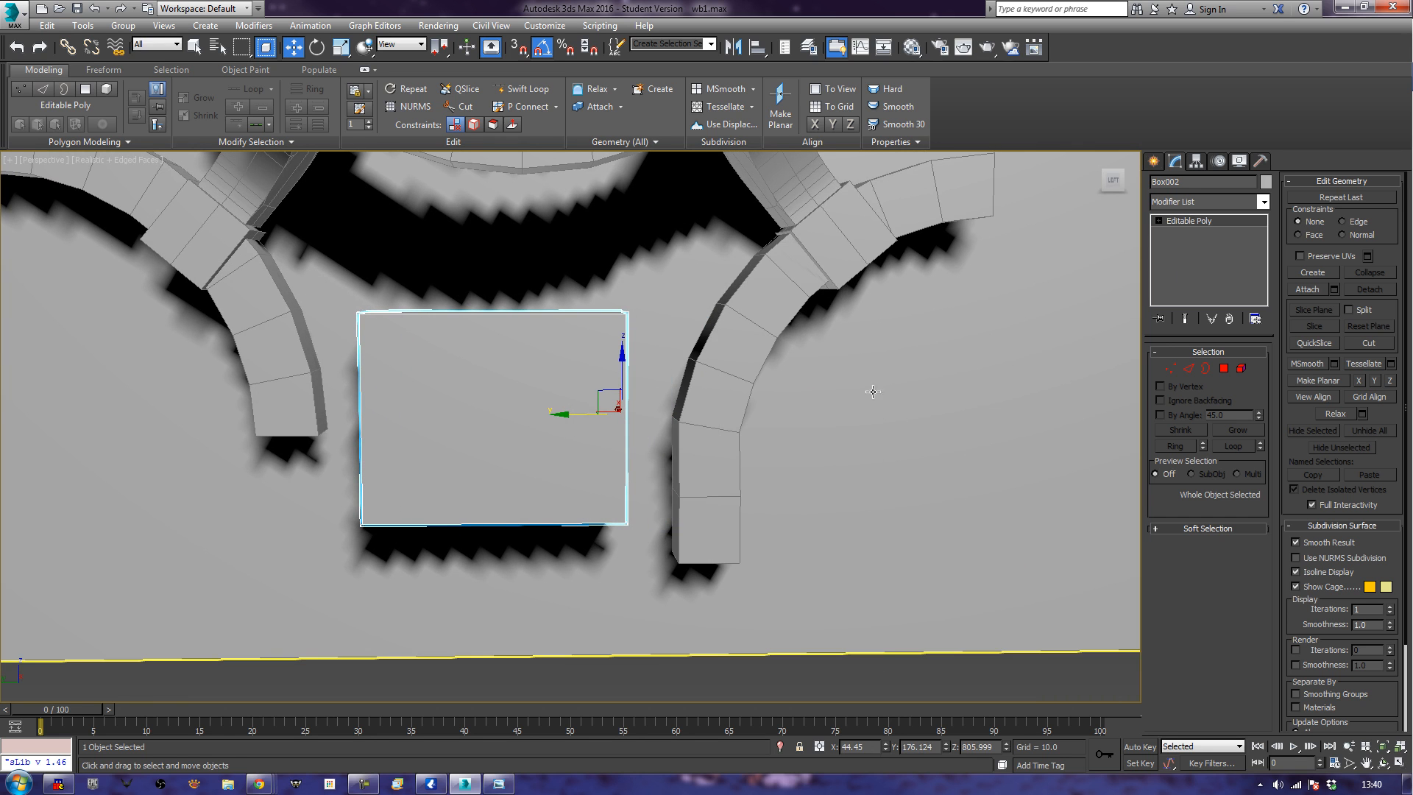
Scale all polygons of the small box along Y to fit it between the lower arms.
click(1223, 369)
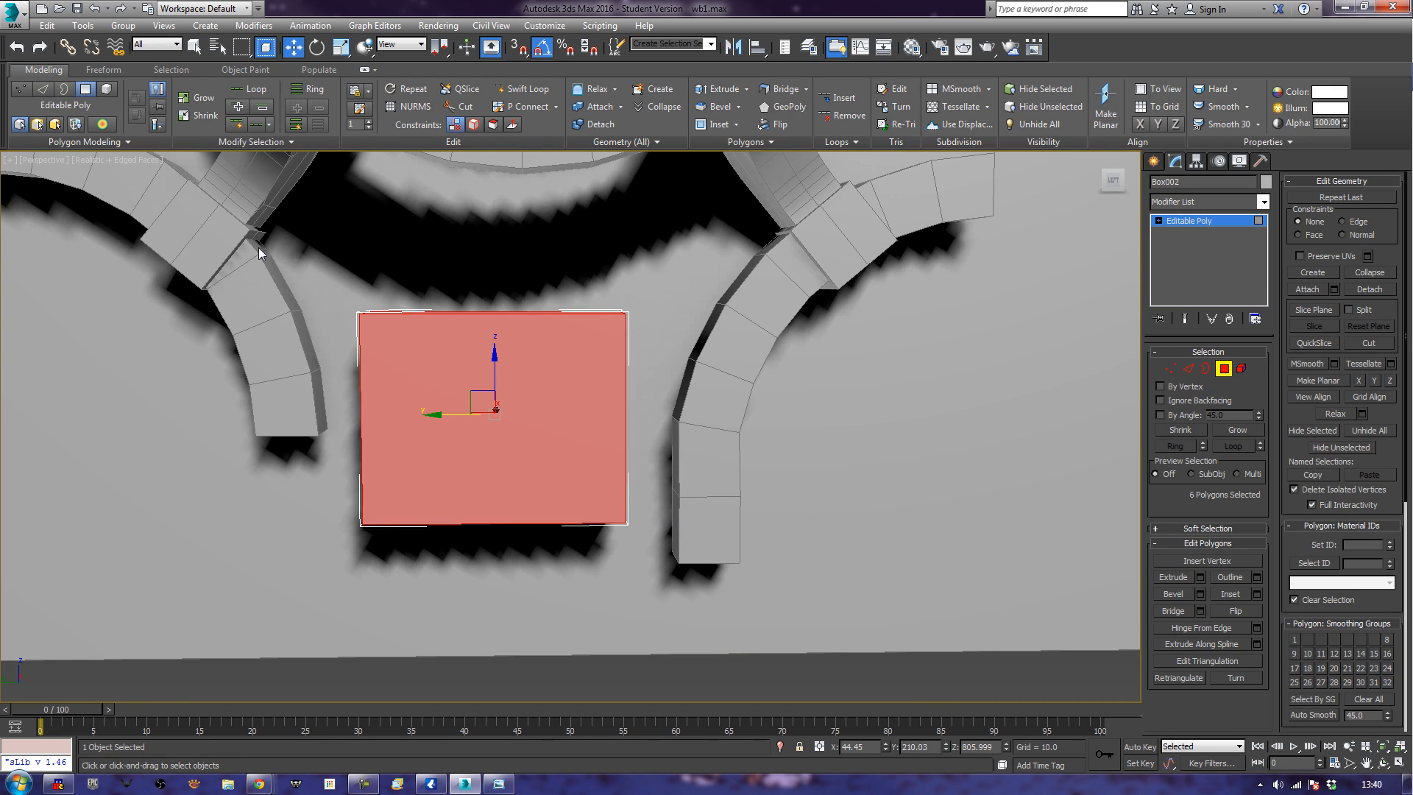
key(r)
drag(410, 403, 421, 413)
alt+middle_drag(521, 464, 483, 466)
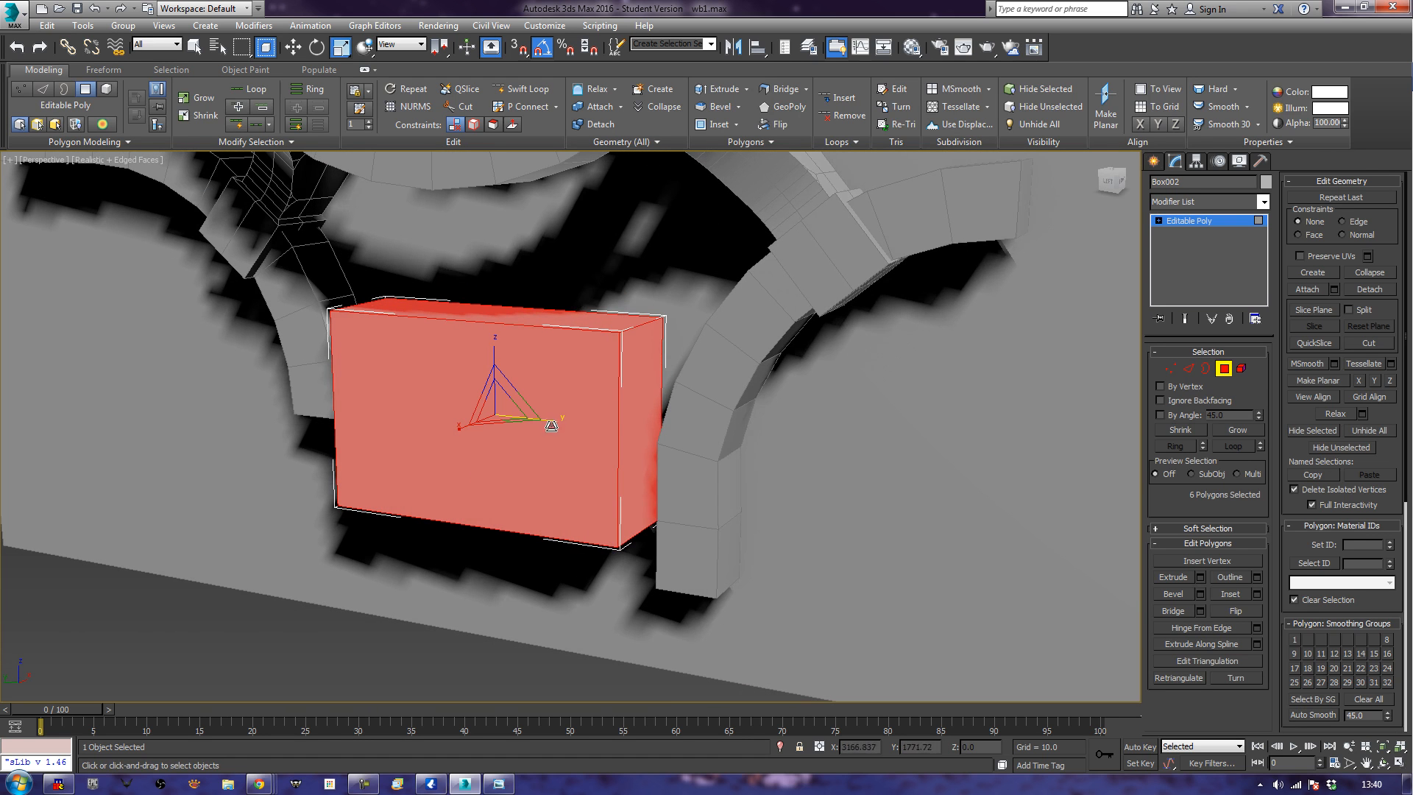
drag(550, 423, 547, 424)
alt+middle_drag(410, 419, 474, 457)
Apply Reset XForm to the small box and convert it back to an editable poly.
right_click(513, 453)
mouse_move(603, 603)
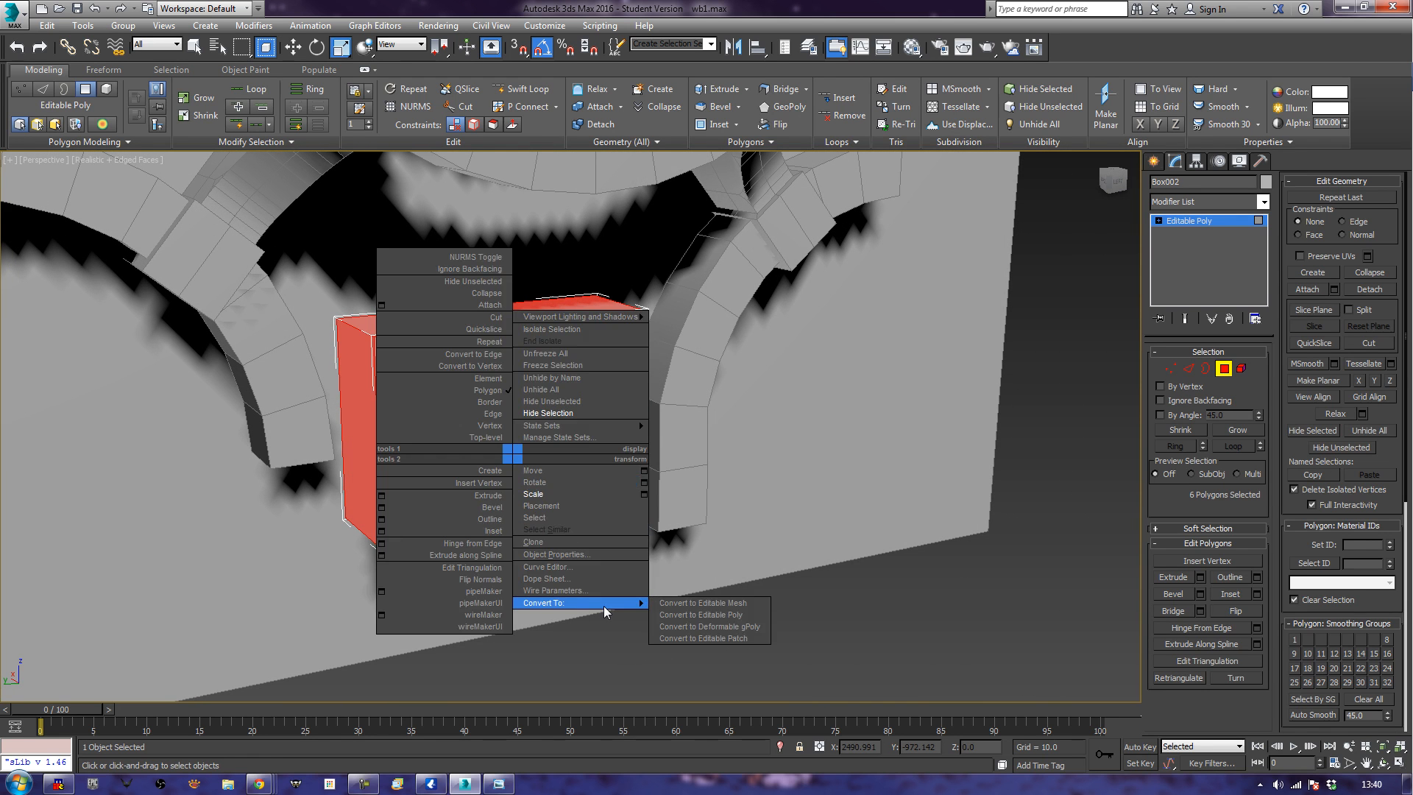
click(652, 617)
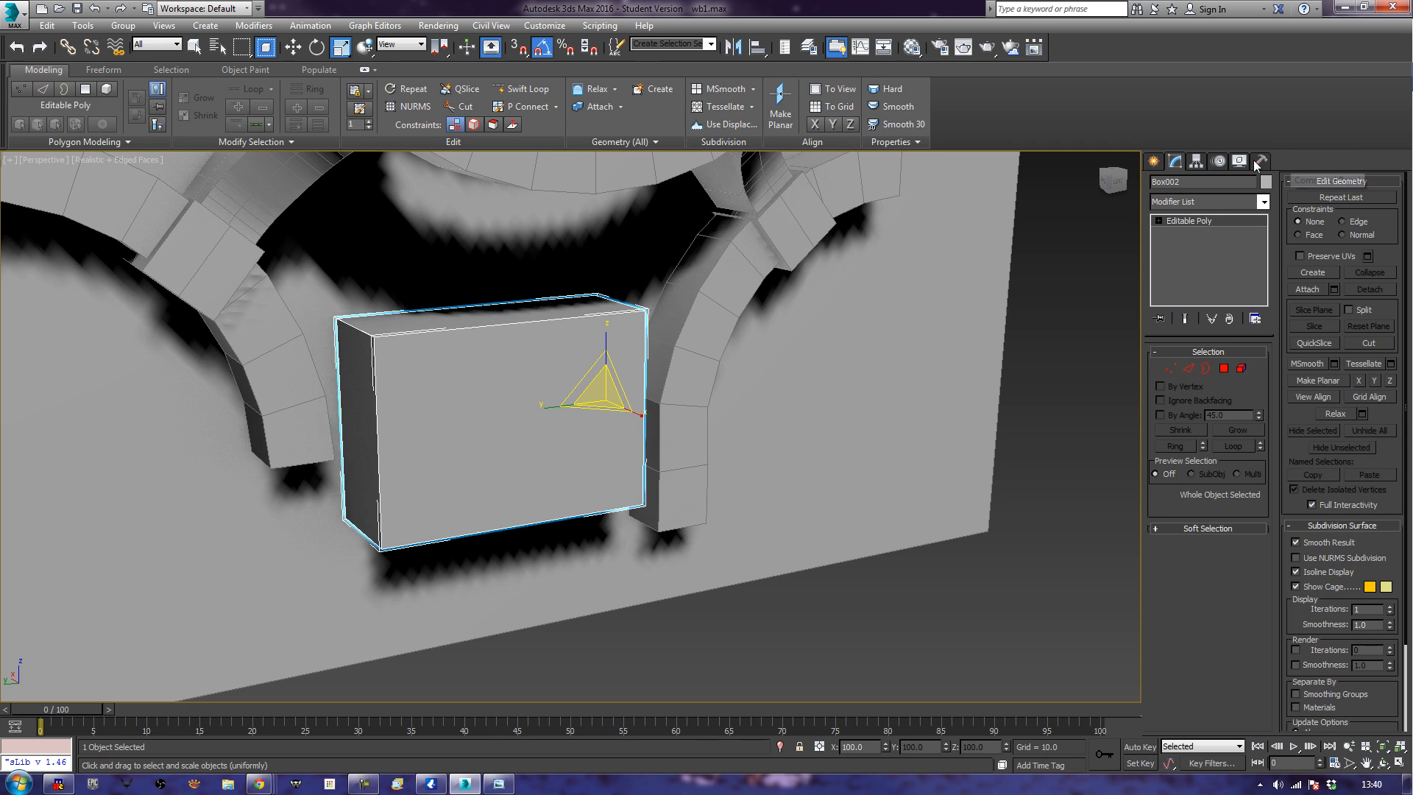
click(1258, 164)
click(1203, 347)
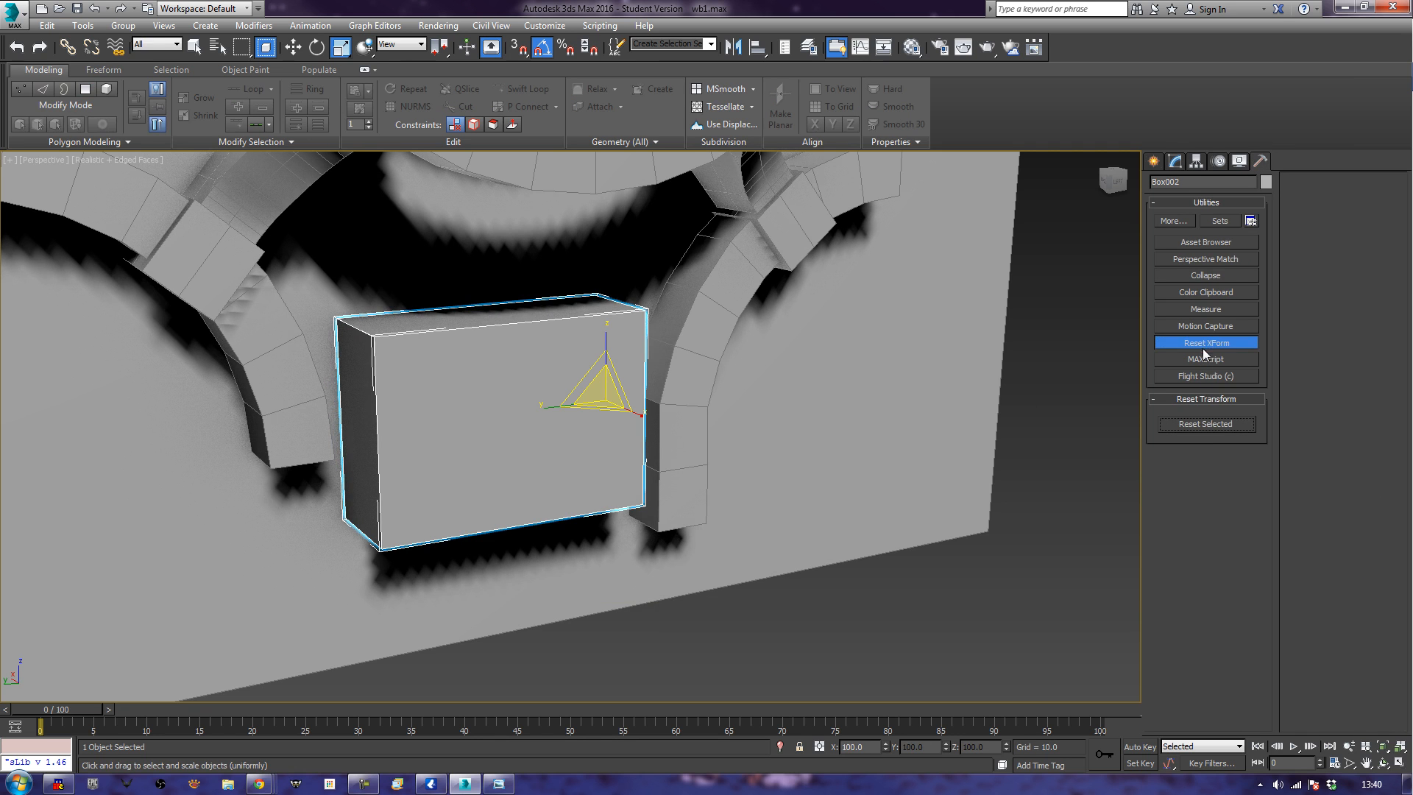
click(1208, 423)
right_click(575, 384)
mouse_move(648, 529)
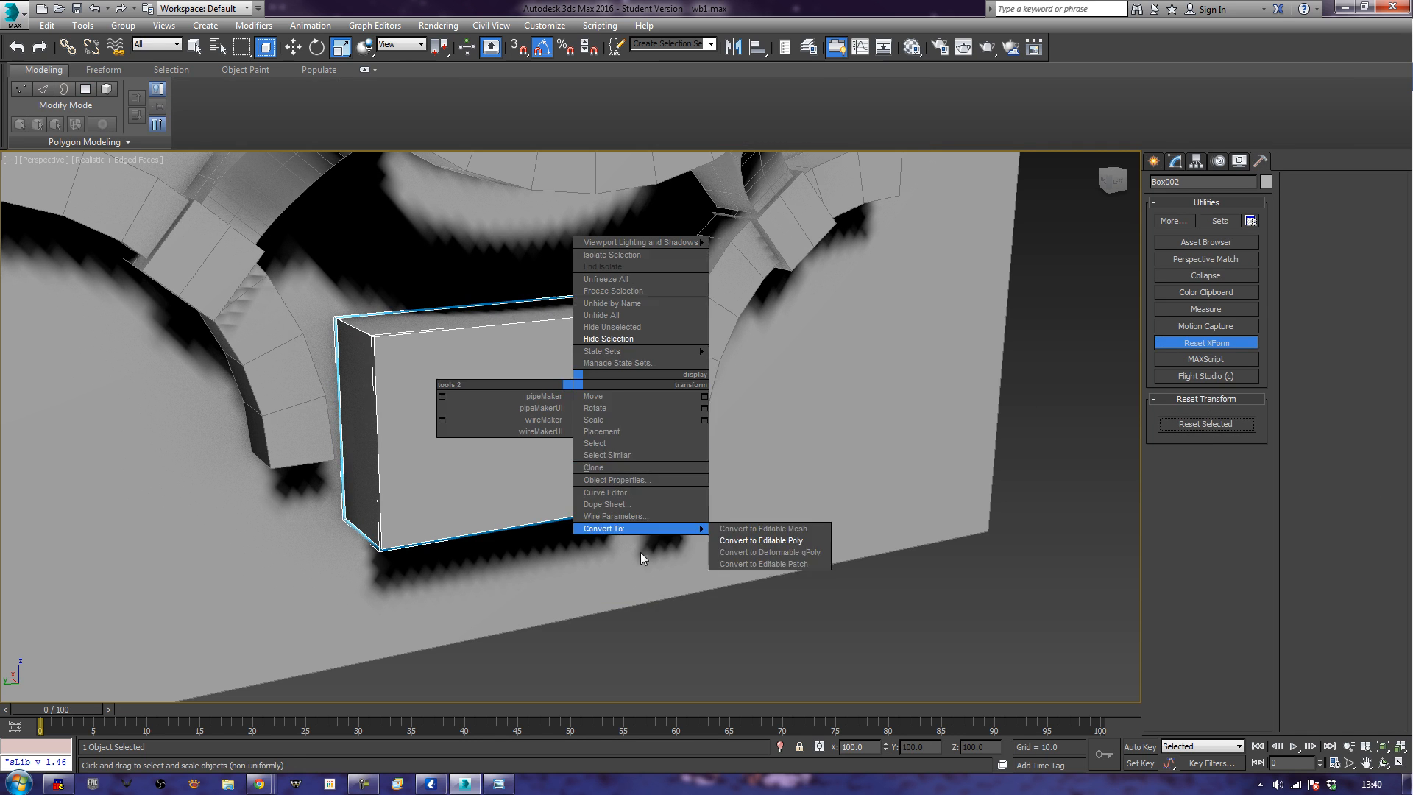
click(761, 541)
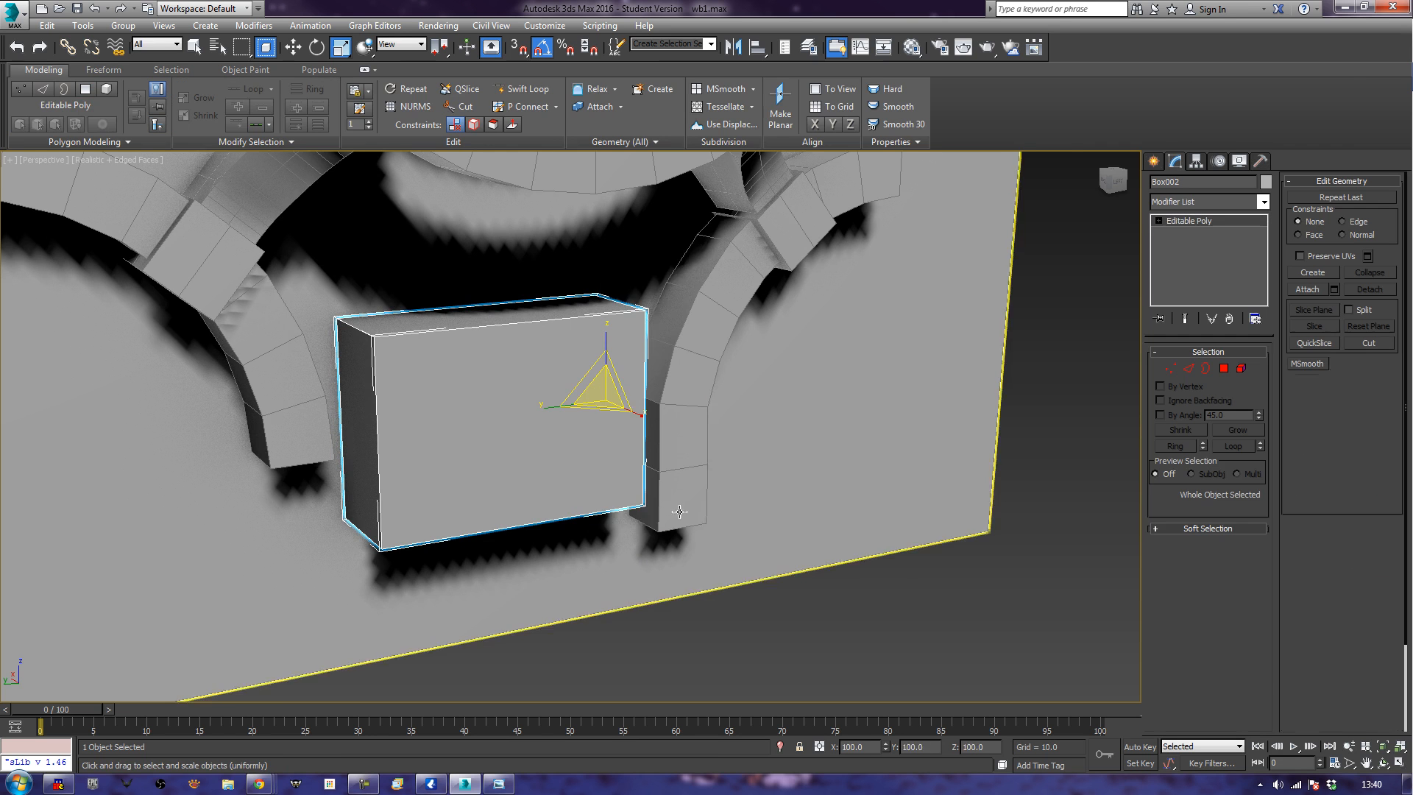
Add Swift Loop edge loops to the small box: one across its depth, one near each end, one near the top and one at mid-height.
alt+middle_drag(721, 548, 666, 479)
middle_drag(639, 427, 682, 498)
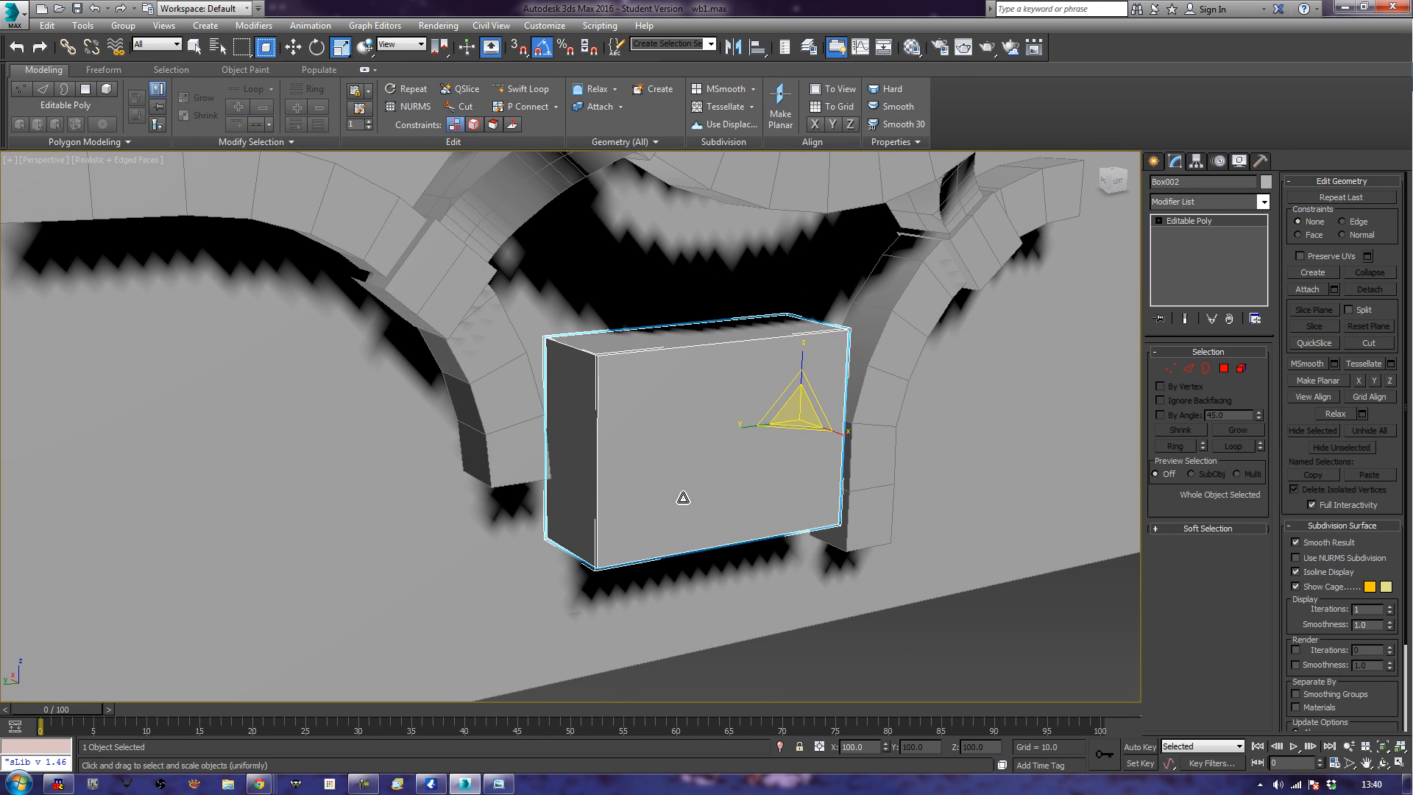
click(528, 92)
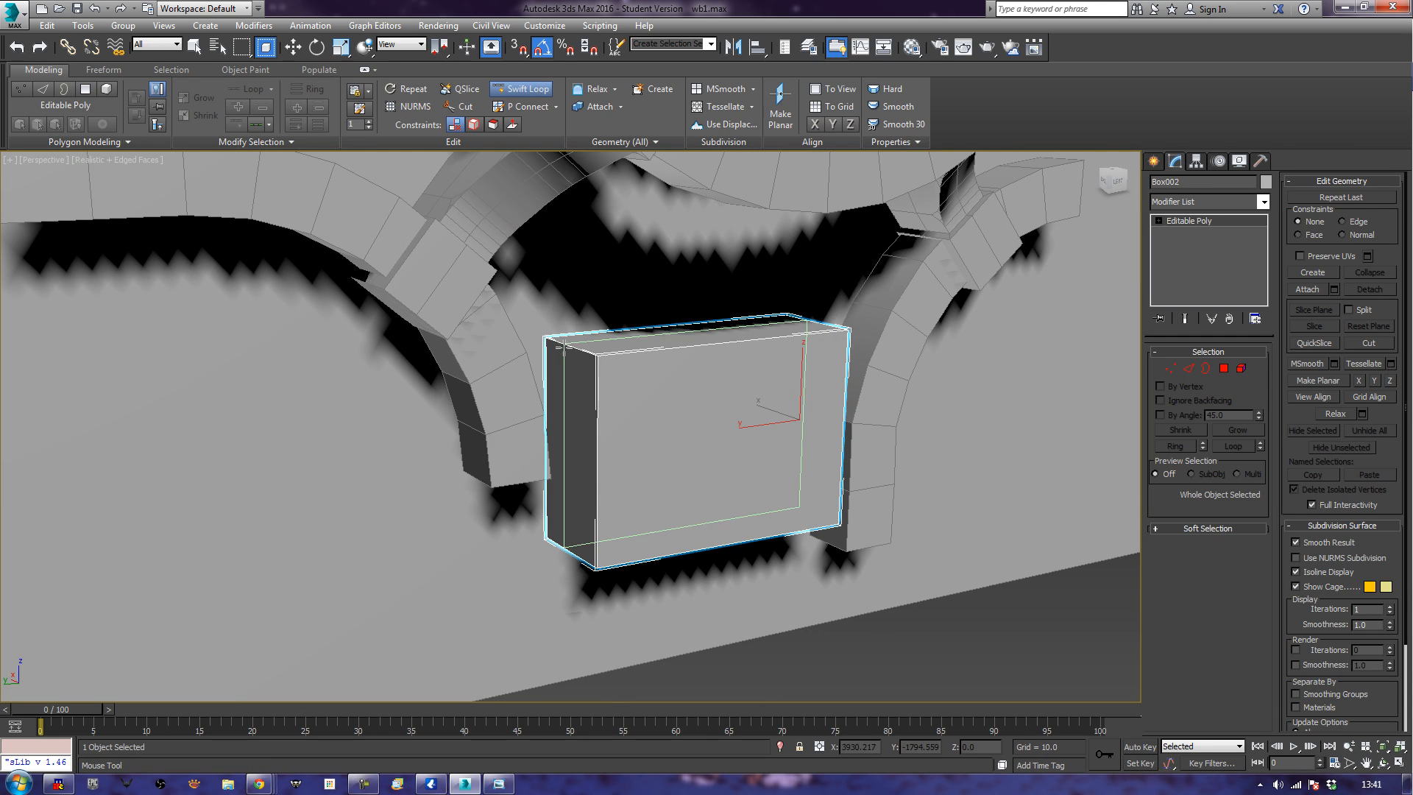
alt+middle_drag(716, 427, 652, 445)
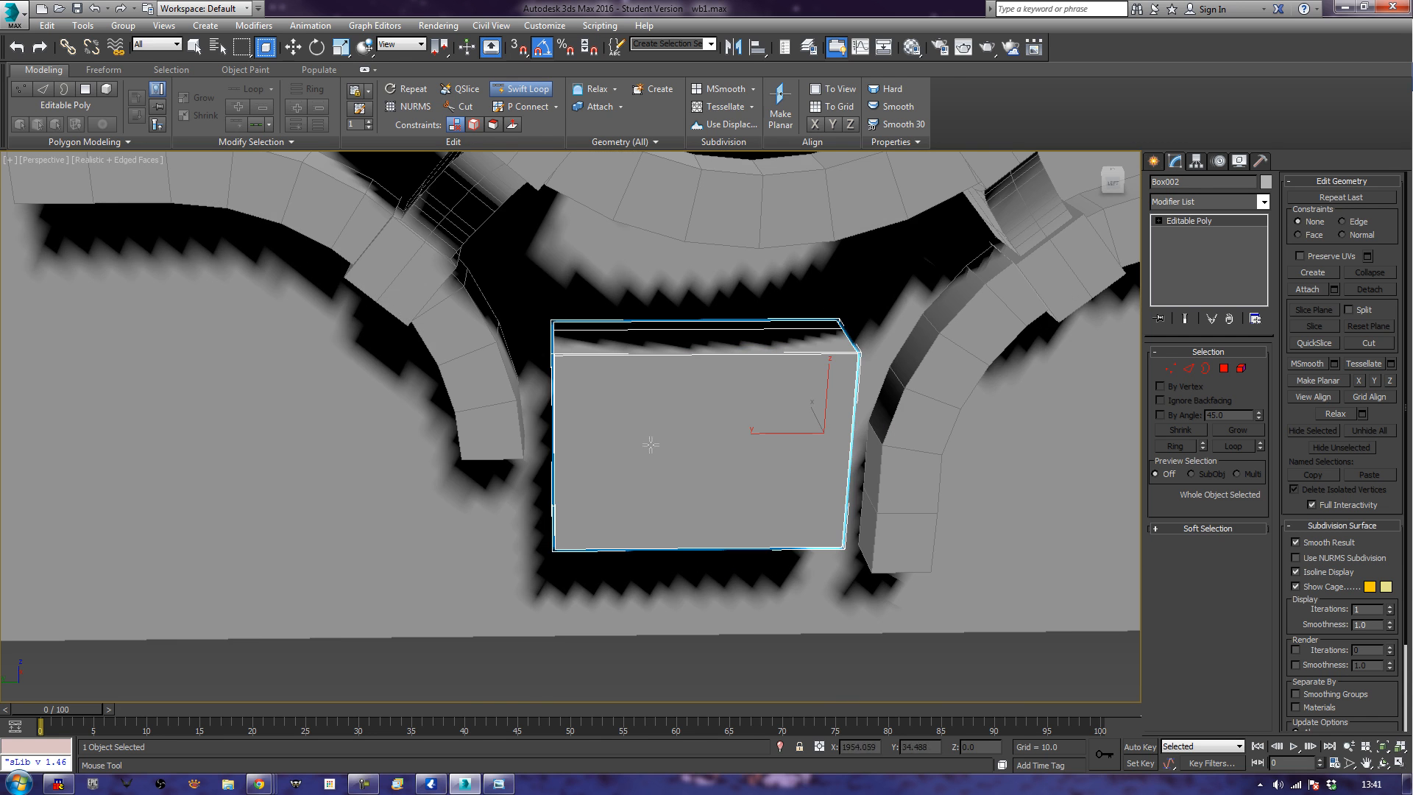
click(632, 360)
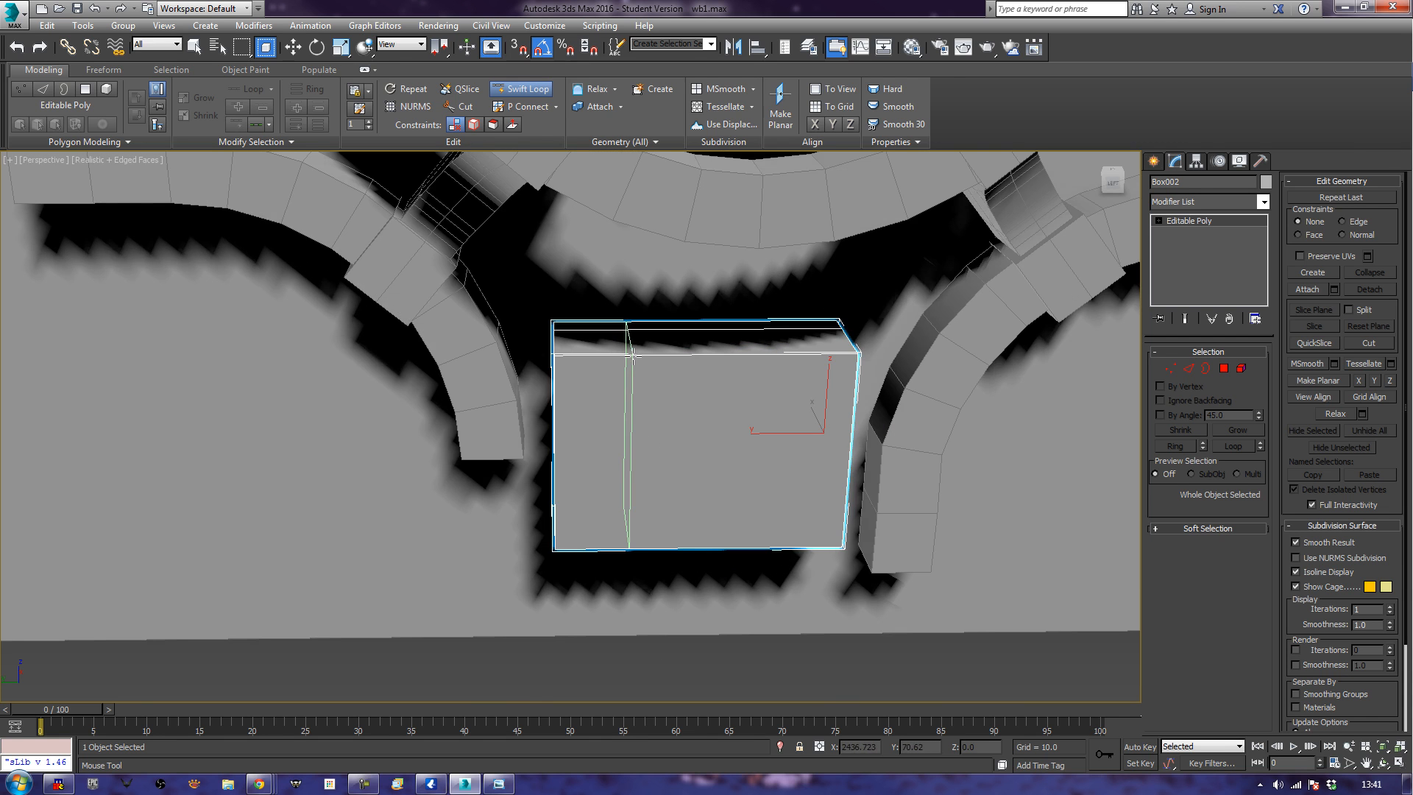
click(794, 351)
click(782, 374)
click(799, 447)
key(w)
alt+middle_drag(612, 558, 666, 548)
Raise the three front bottom edges of the small box along Z to slope its underside.
click(1189, 372)
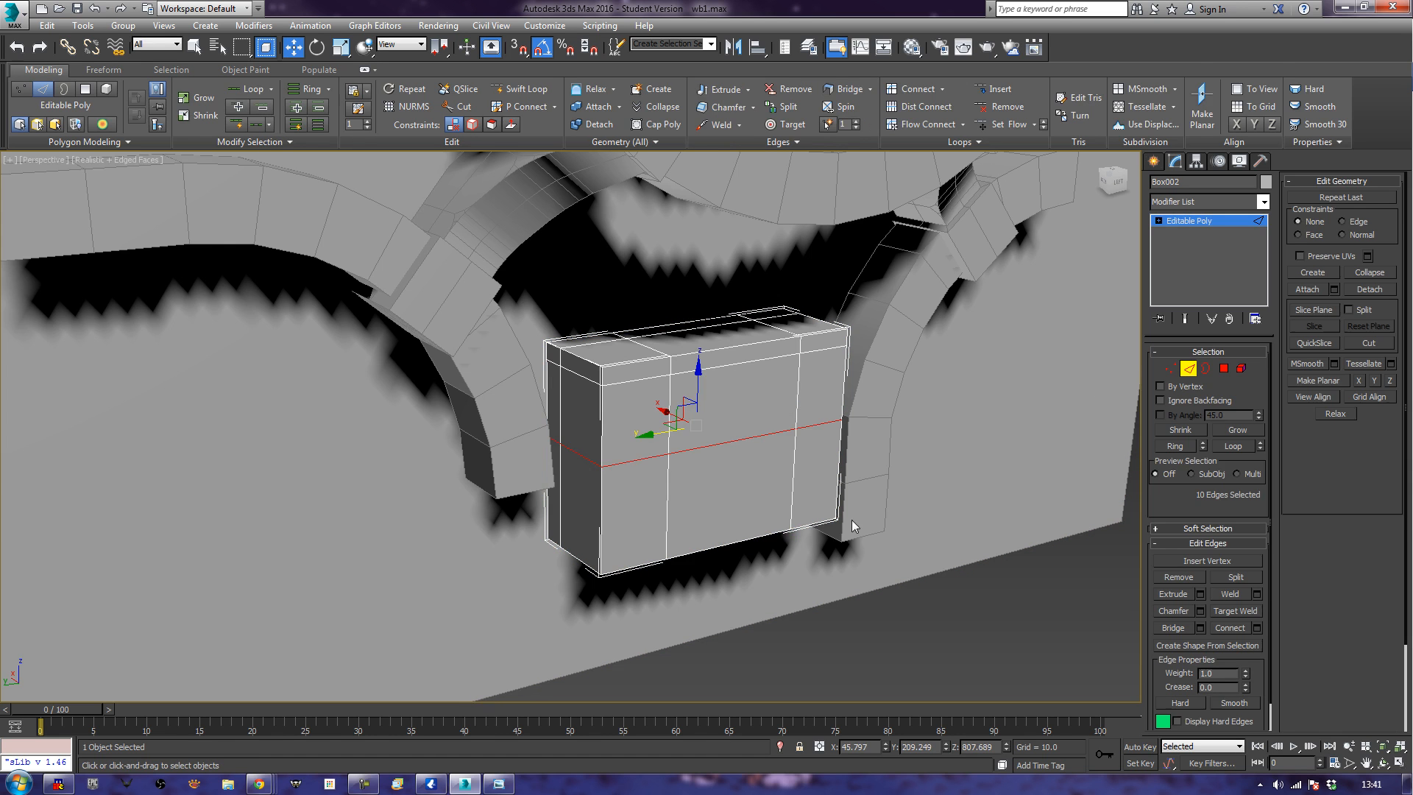
click(766, 536)
ctrl+click(750, 539)
ctrl+click(645, 561)
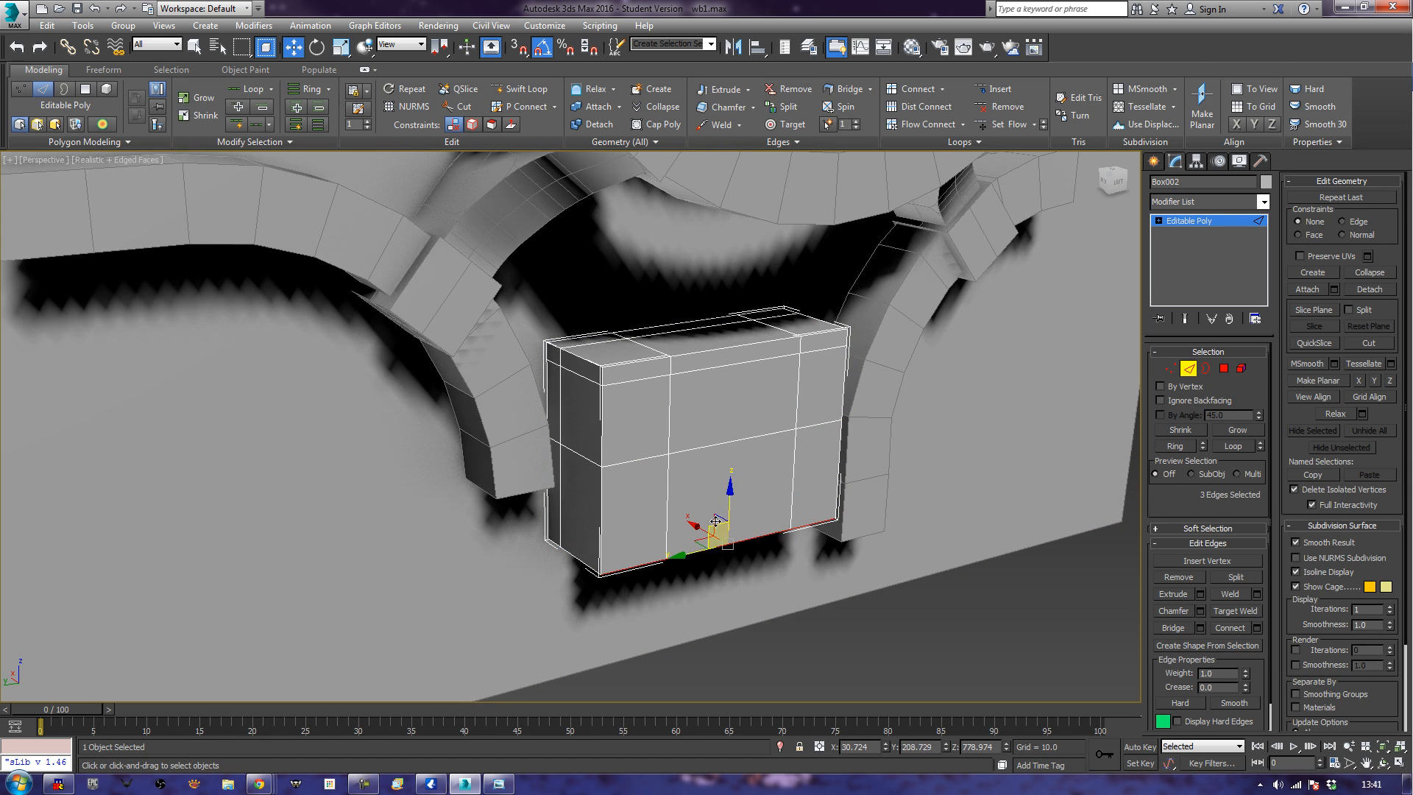
drag(730, 508, 744, 413)
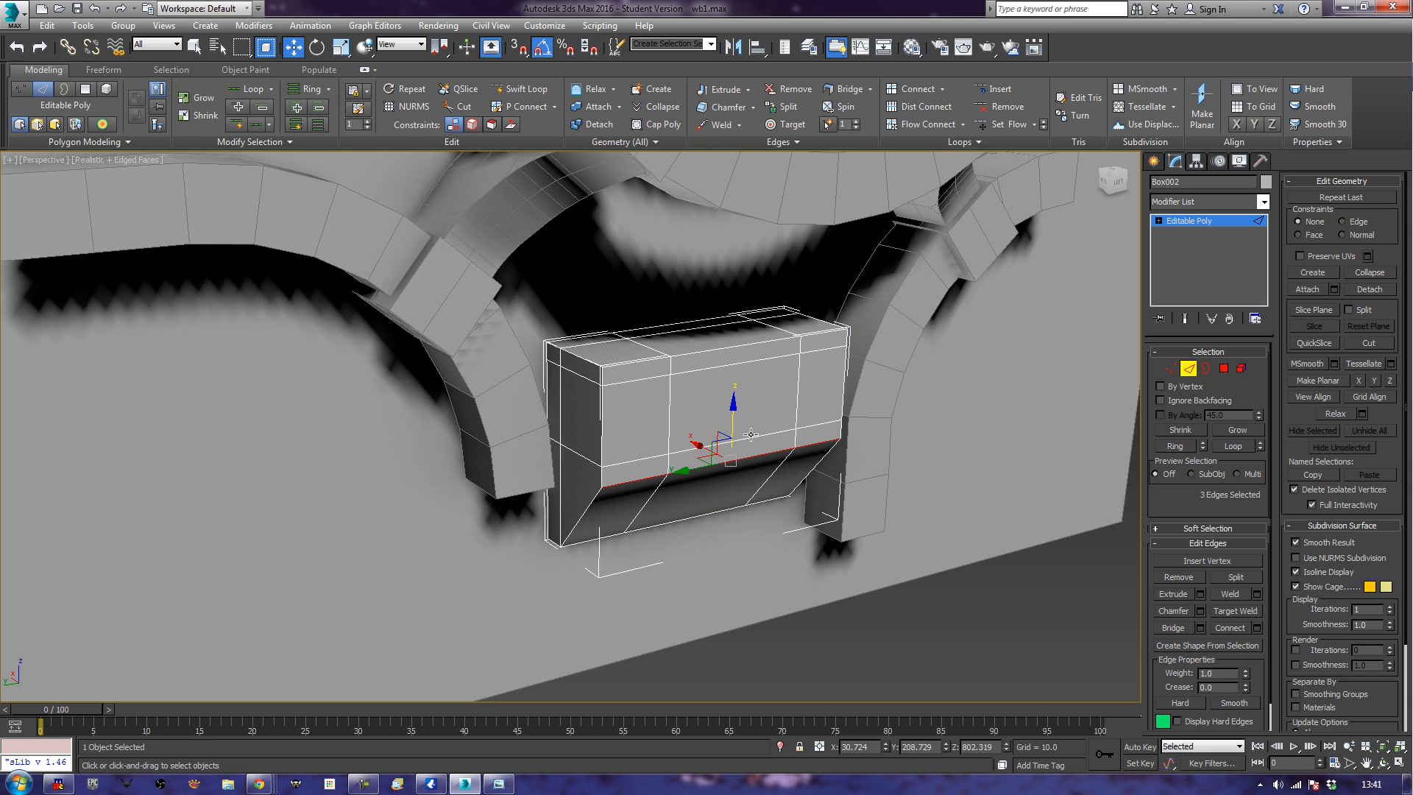
Insert another Swift Loop lengthwise across the top of the small box, between the existing depth loop and the front.
alt+middle_drag(753, 344, 760, 403)
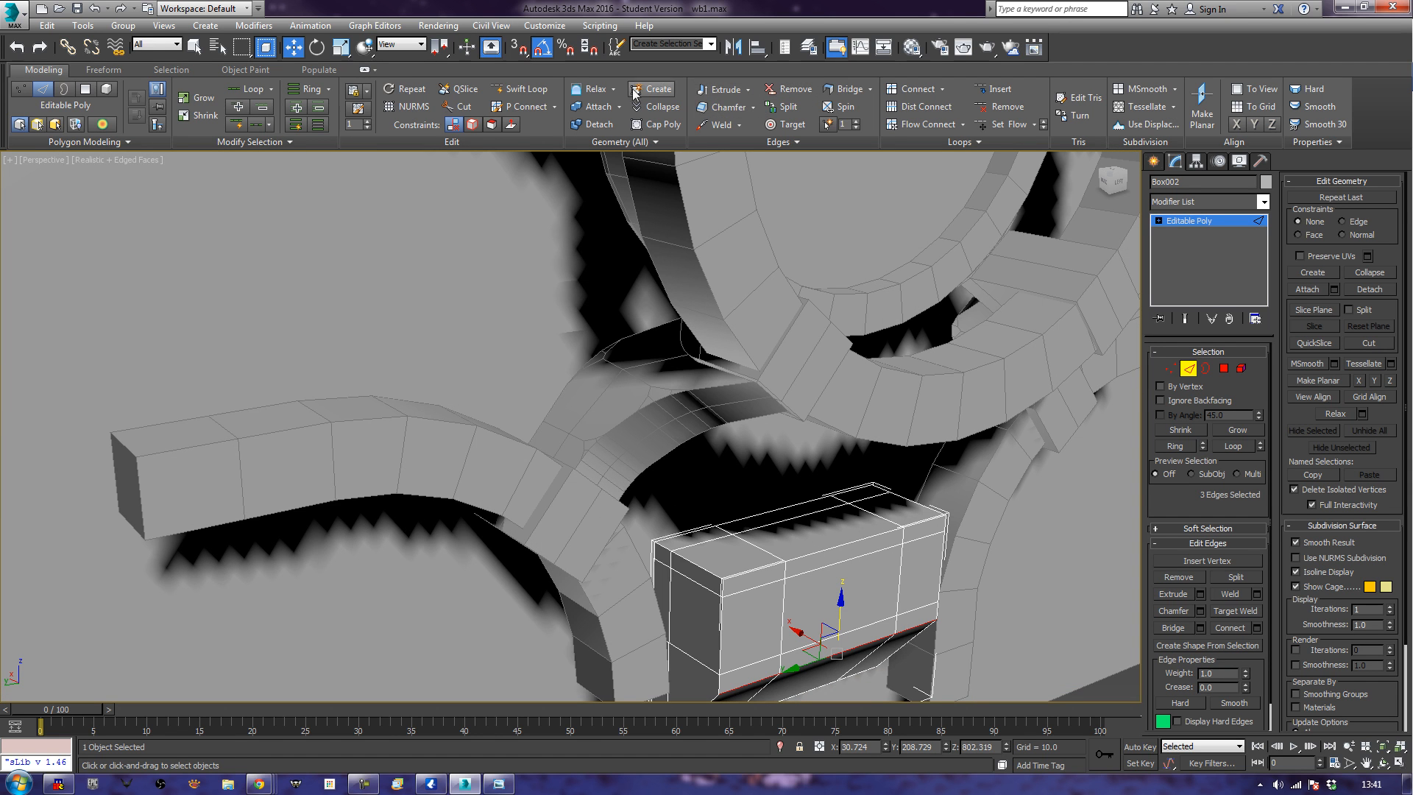
click(518, 89)
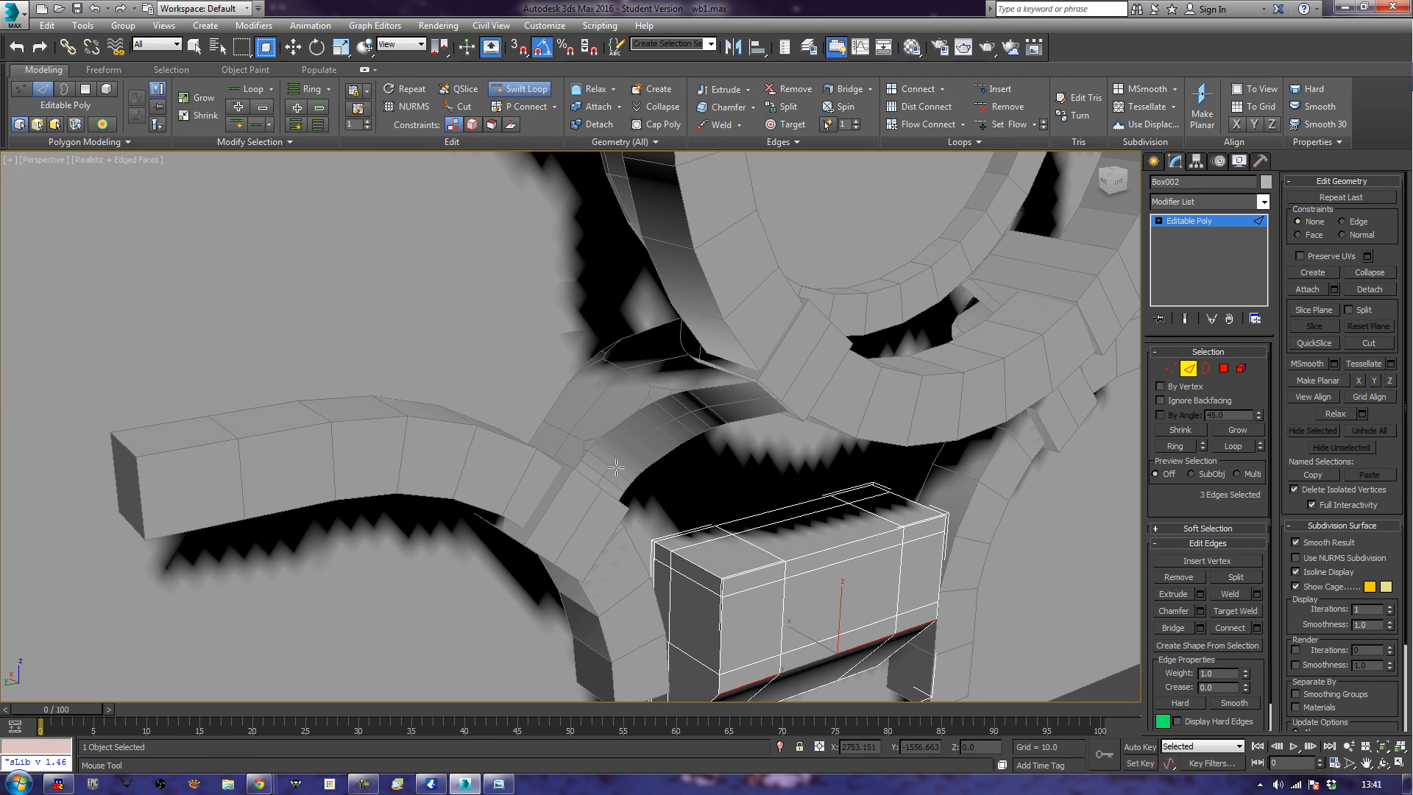
click(688, 571)
right_click(991, 414)
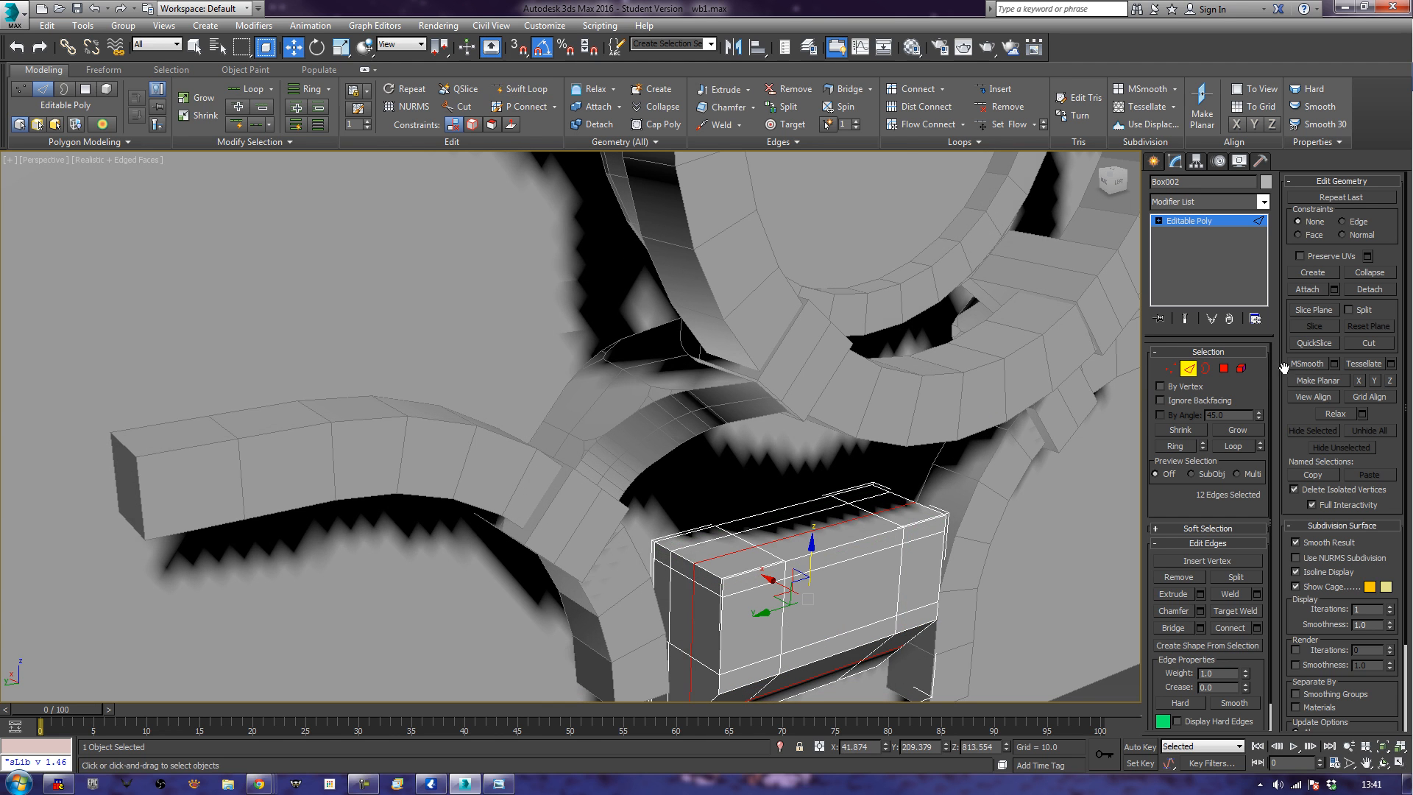
Extrude two polygons at each end of the small box's top face upward into posts reaching toward the ring.
click(1223, 368)
key(ctrl+a)
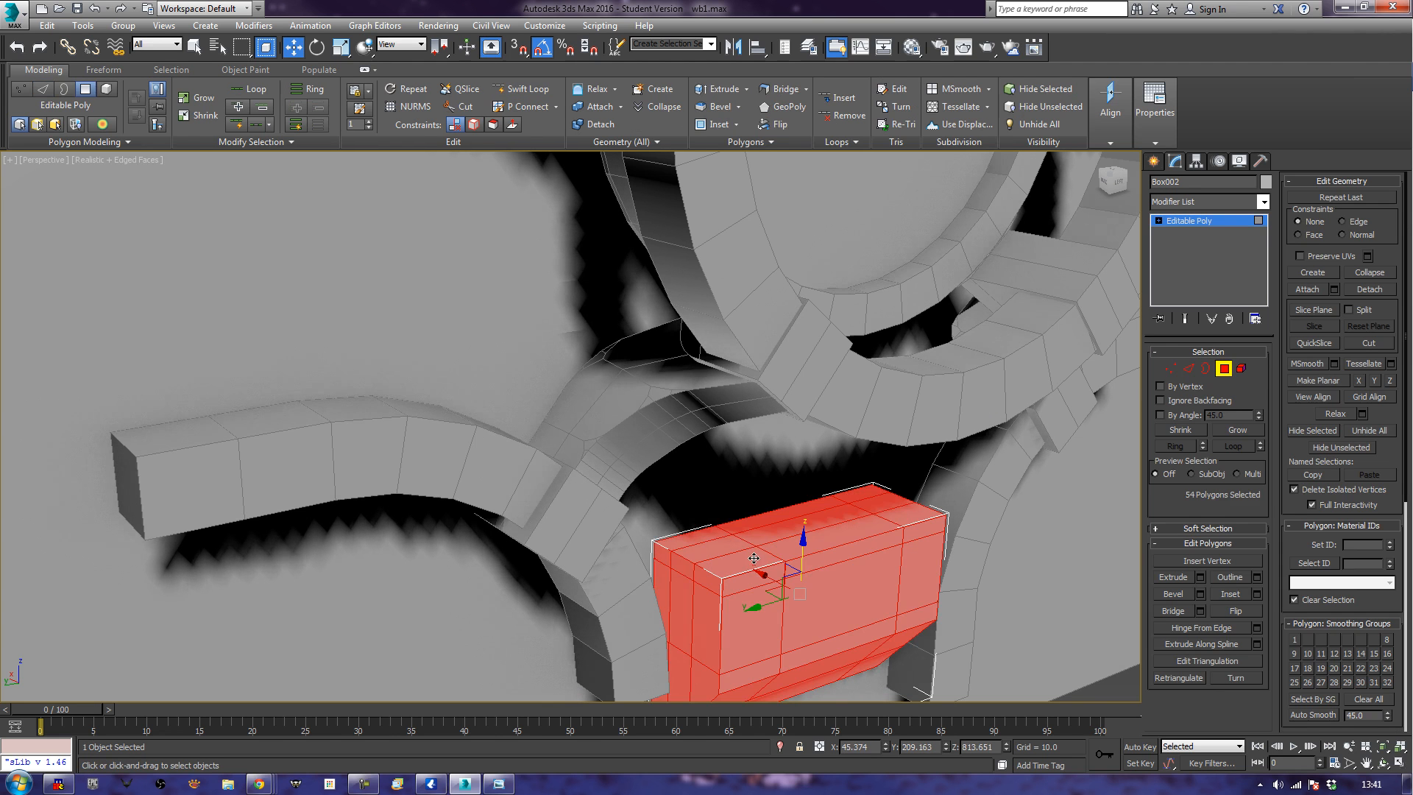
click(709, 537)
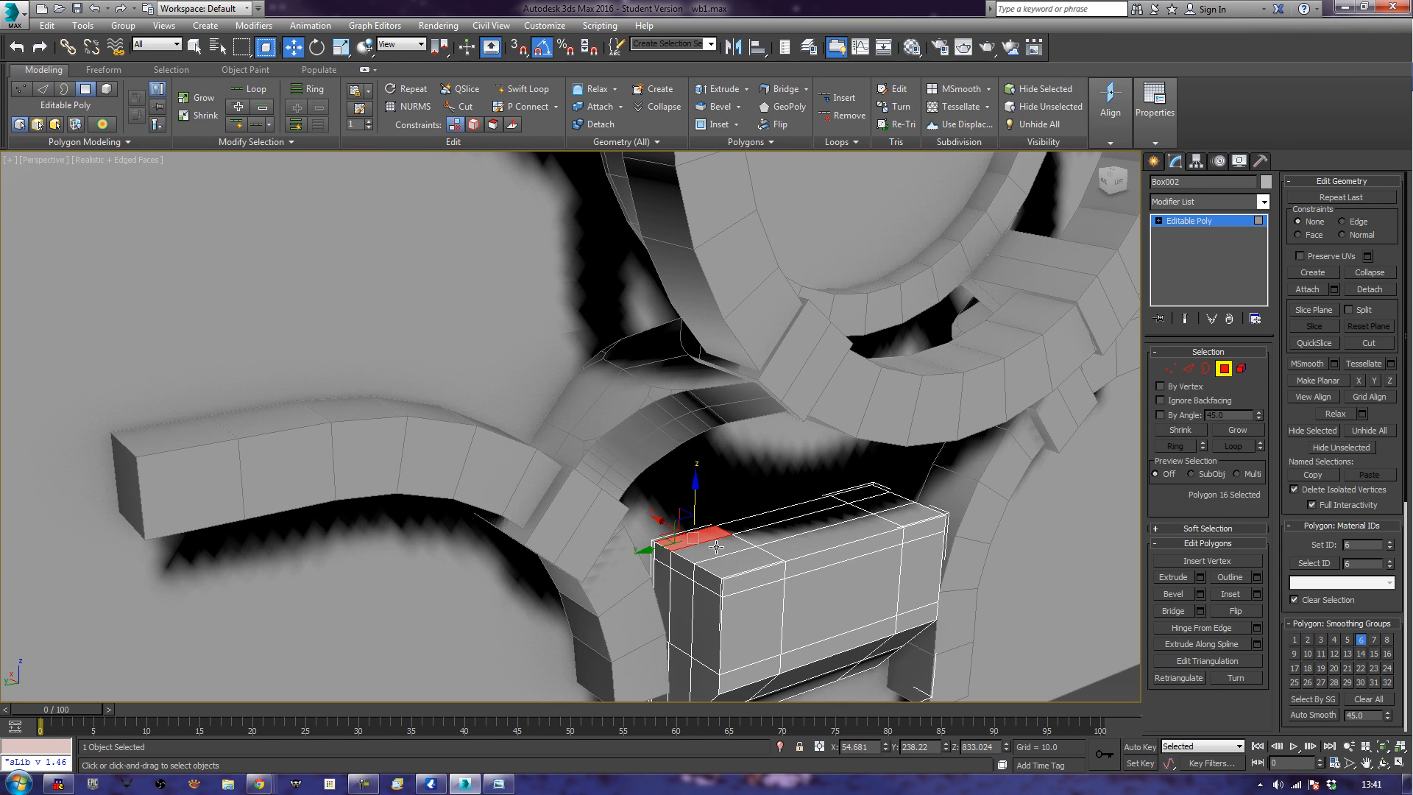
ctrl+click(861, 502)
ctrl+click(861, 492)
alt+middle_drag(872, 499, 1138, 565)
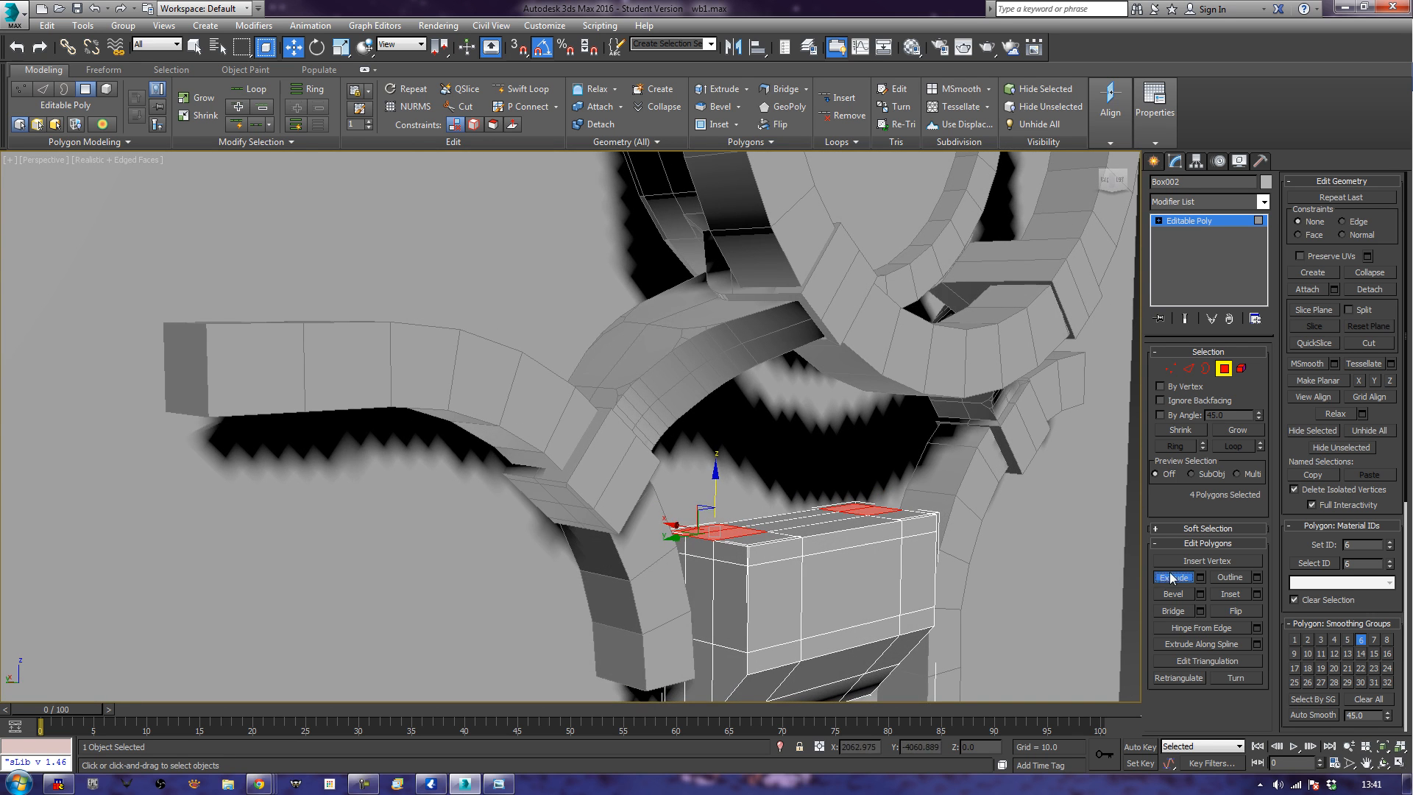
click(1172, 577)
drag(882, 518, 913, 298)
Examine the height of the extruded posts against the ring from the left view and from an angle.
key(l)
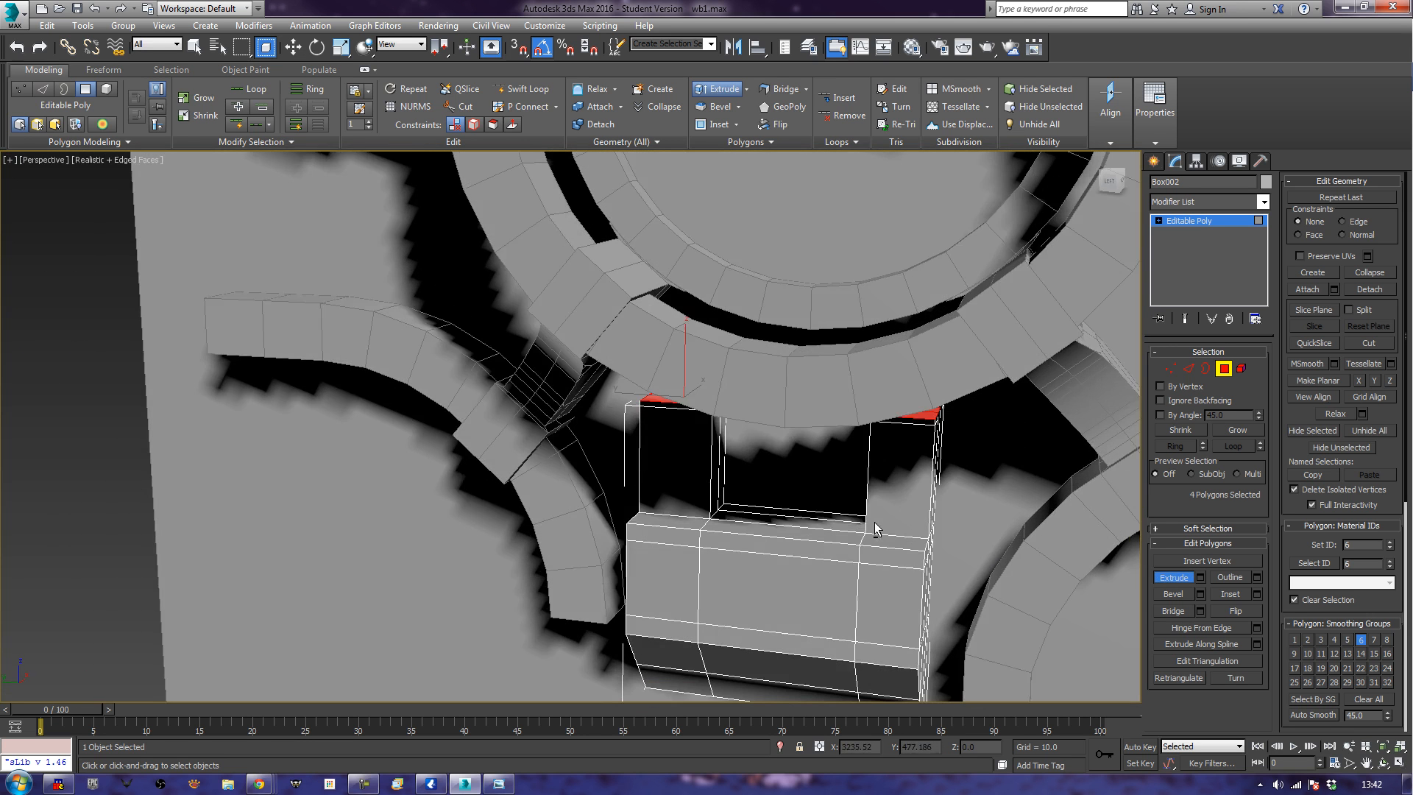
key(ctrl+alt+z)
scroll(871, 532, up, 8)
scroll(842, 373, up, 3)
scroll(845, 374, down, 3)
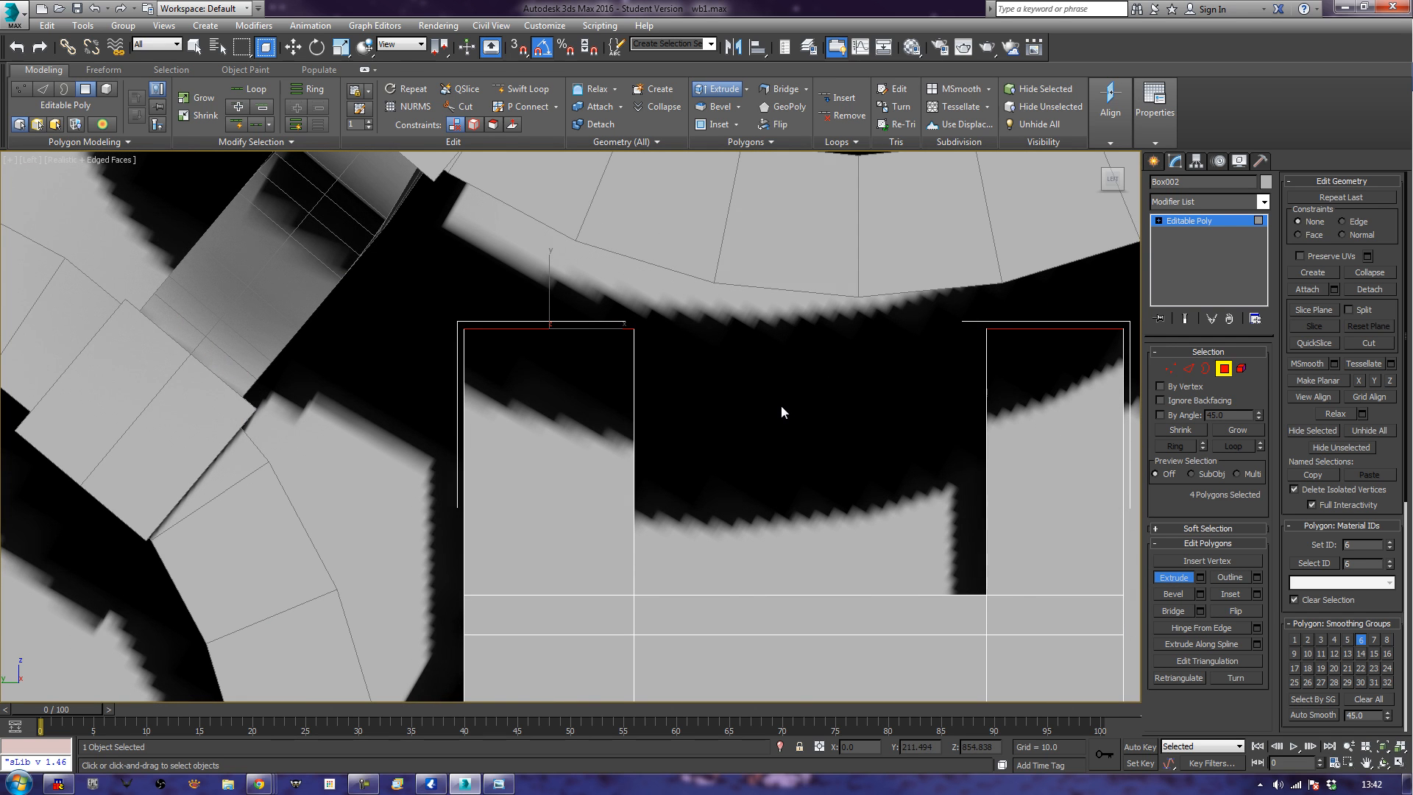
alt+middle_drag(594, 444, 538, 436)
scroll(675, 454, down, 6)
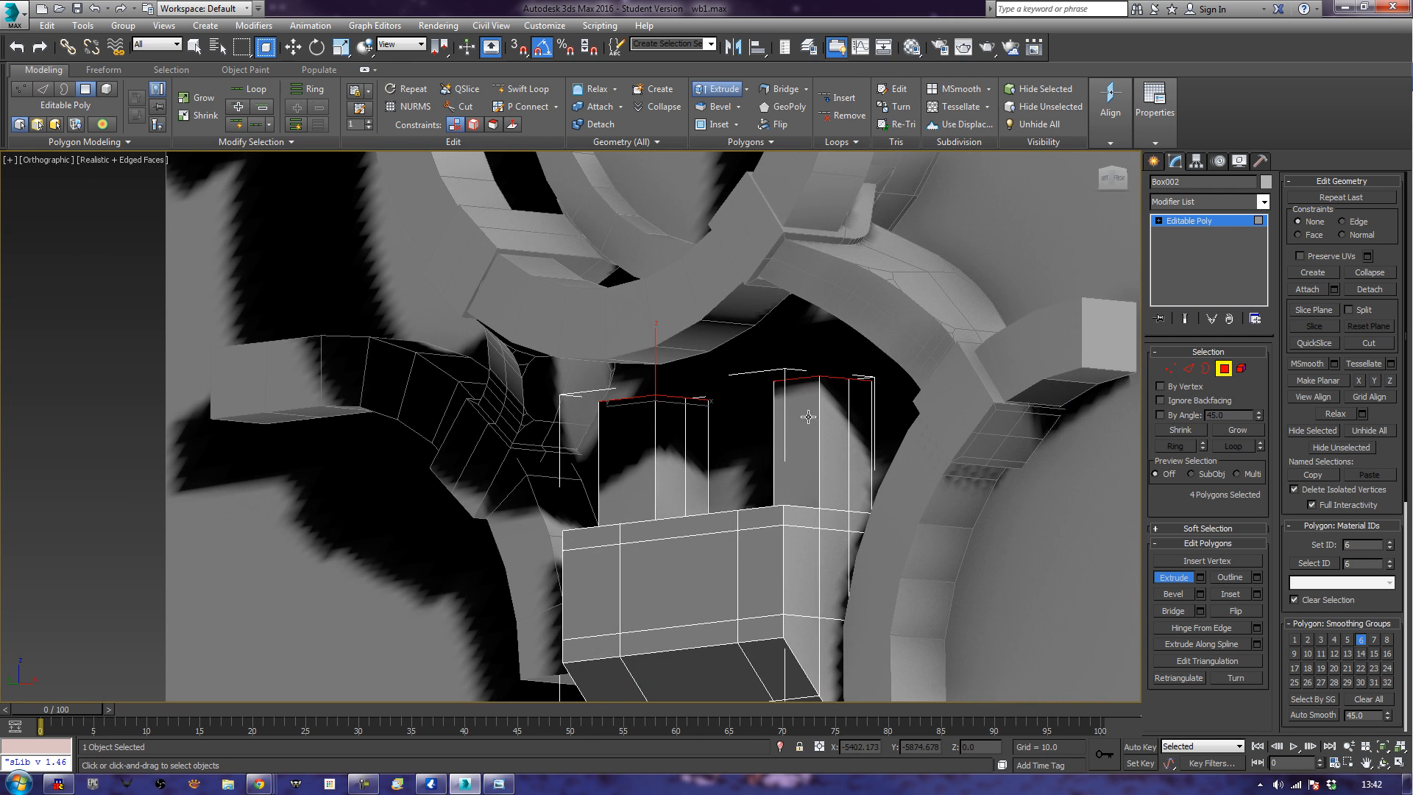
Extrude the top polygons of both posts further upward to add an upper segment level with the ring.
alt+middle_drag(930, 374, 744, 474)
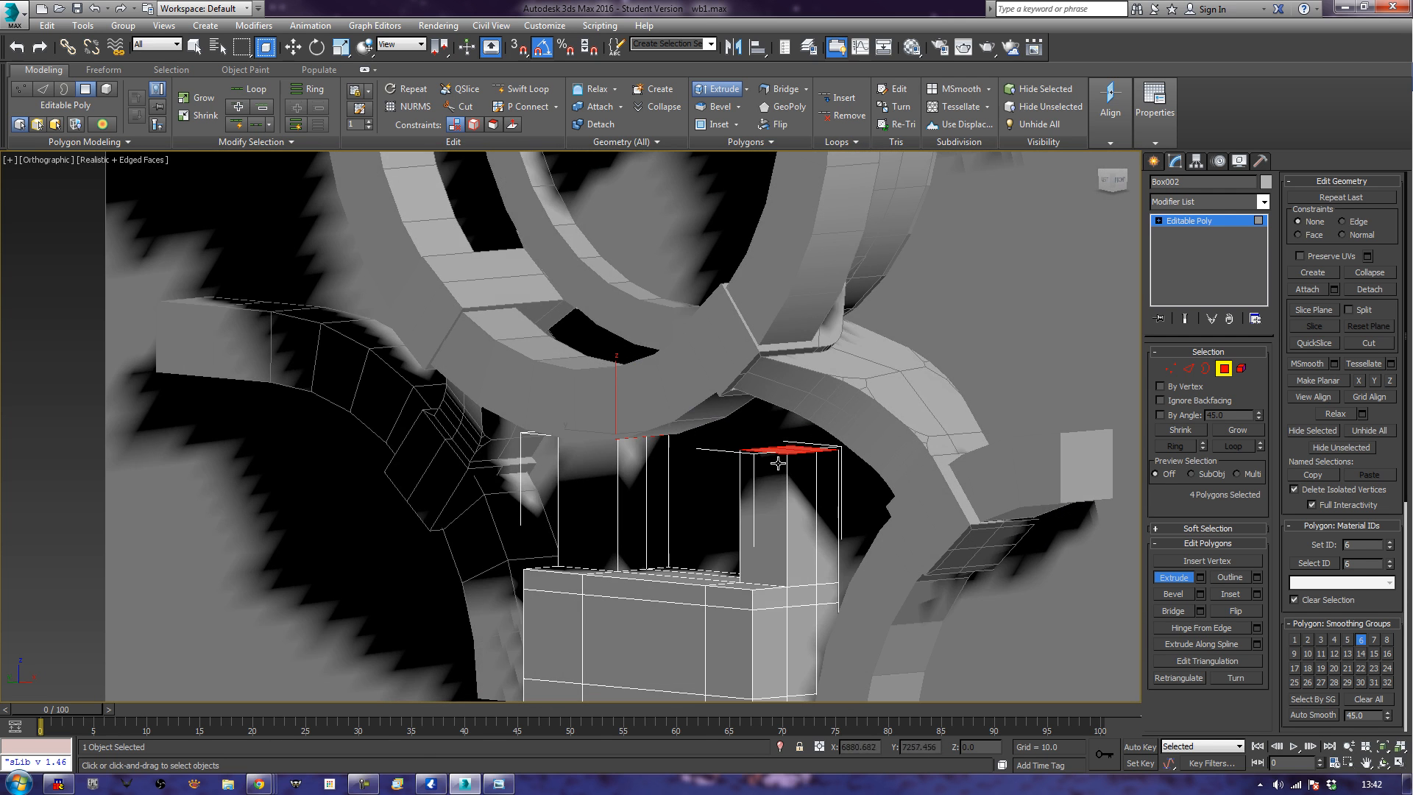
drag(784, 451, 806, 355)
alt+middle_drag(741, 436, 804, 436)
Extrude the ring-facing polygon on each post's upper segment outward into arms that run across the ring.
click(804, 436)
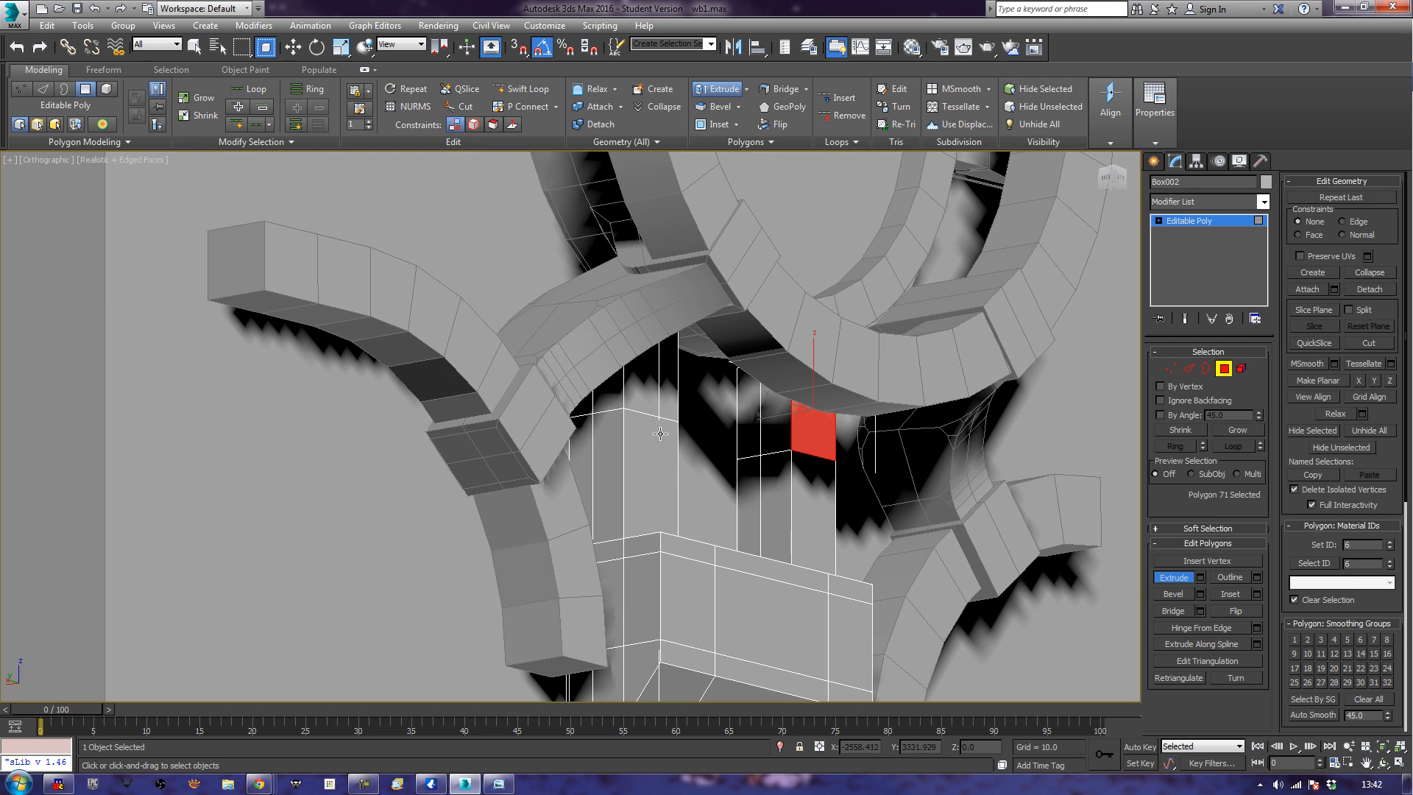
ctrl+click(658, 381)
alt+middle_drag(659, 381, 857, 212)
alt+middle_drag(847, 470, 747, 463)
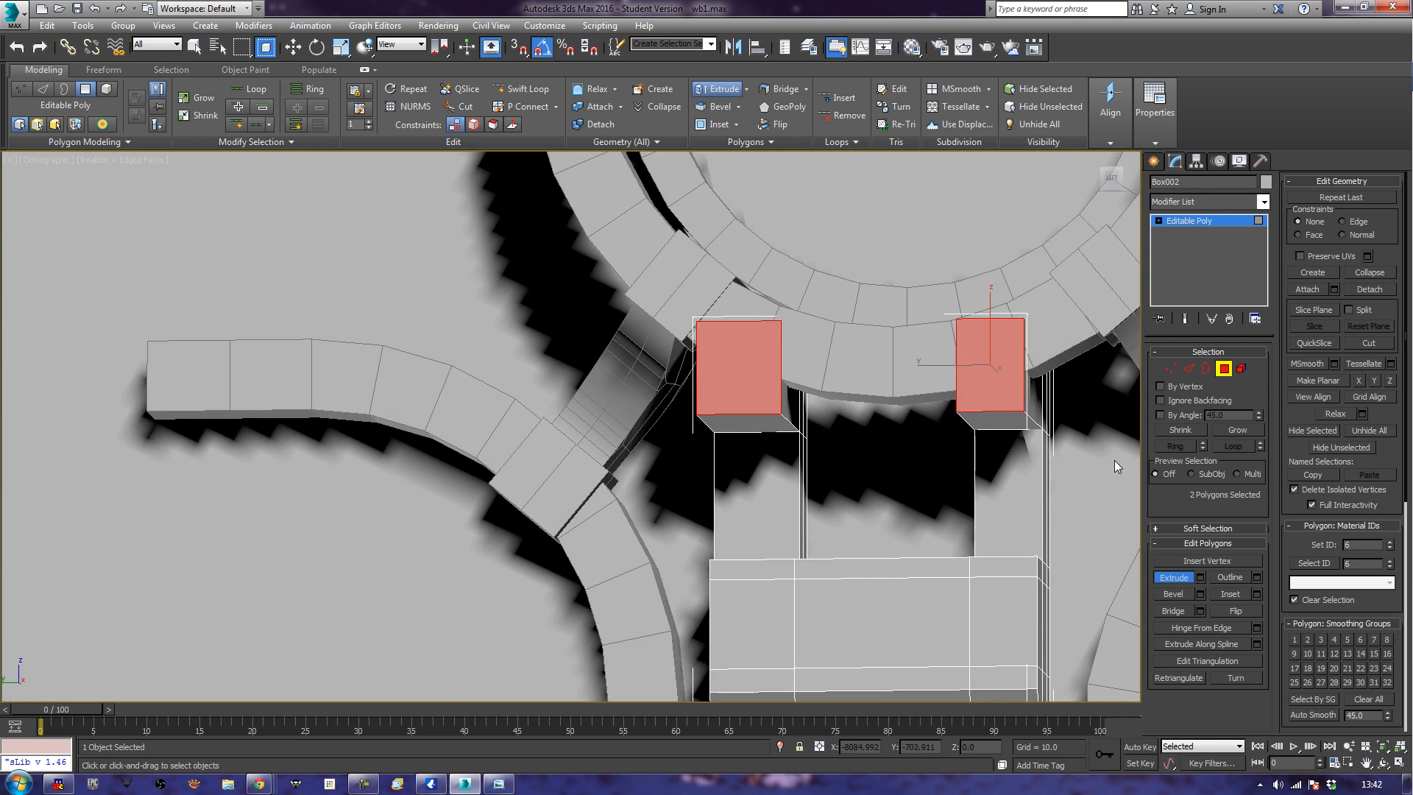
In the left view, narrow the block by moving the left outer column of vertices inward along X.
key(f)
key(l)
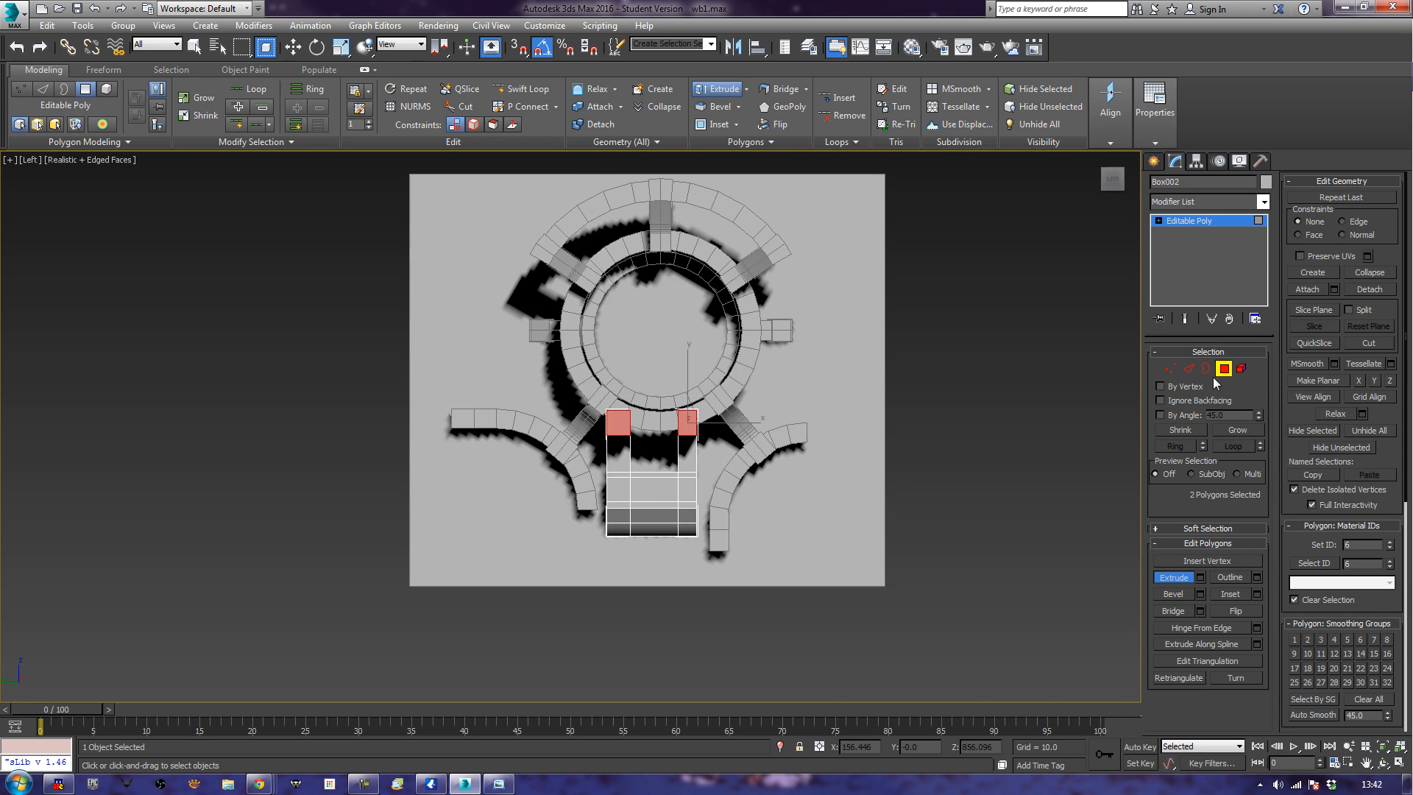
click(1224, 376)
key(z)
middle_drag(552, 493, 737, 520)
scroll(669, 524, down, 3)
click(1172, 368)
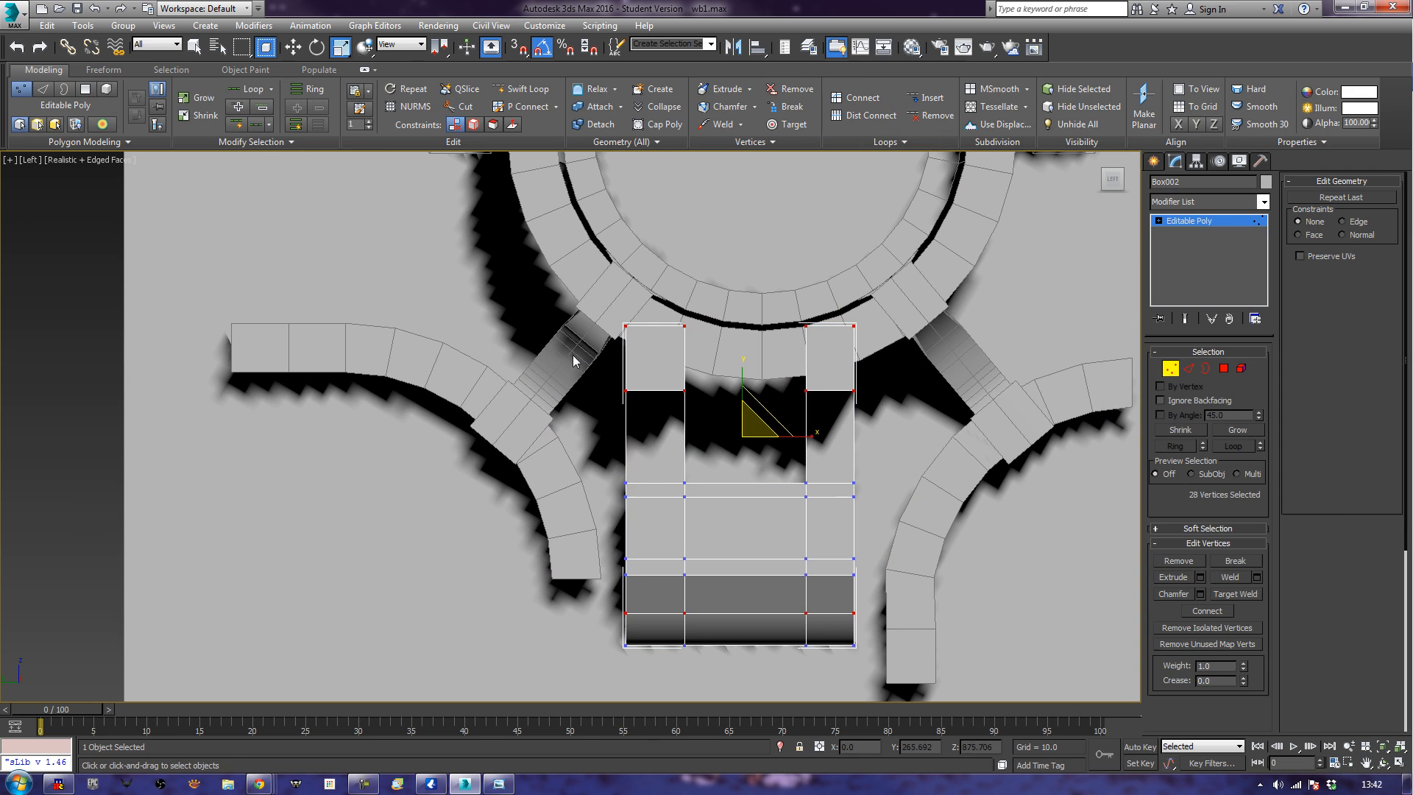
drag(607, 665, 642, 714)
key(w)
drag(679, 480, 719, 494)
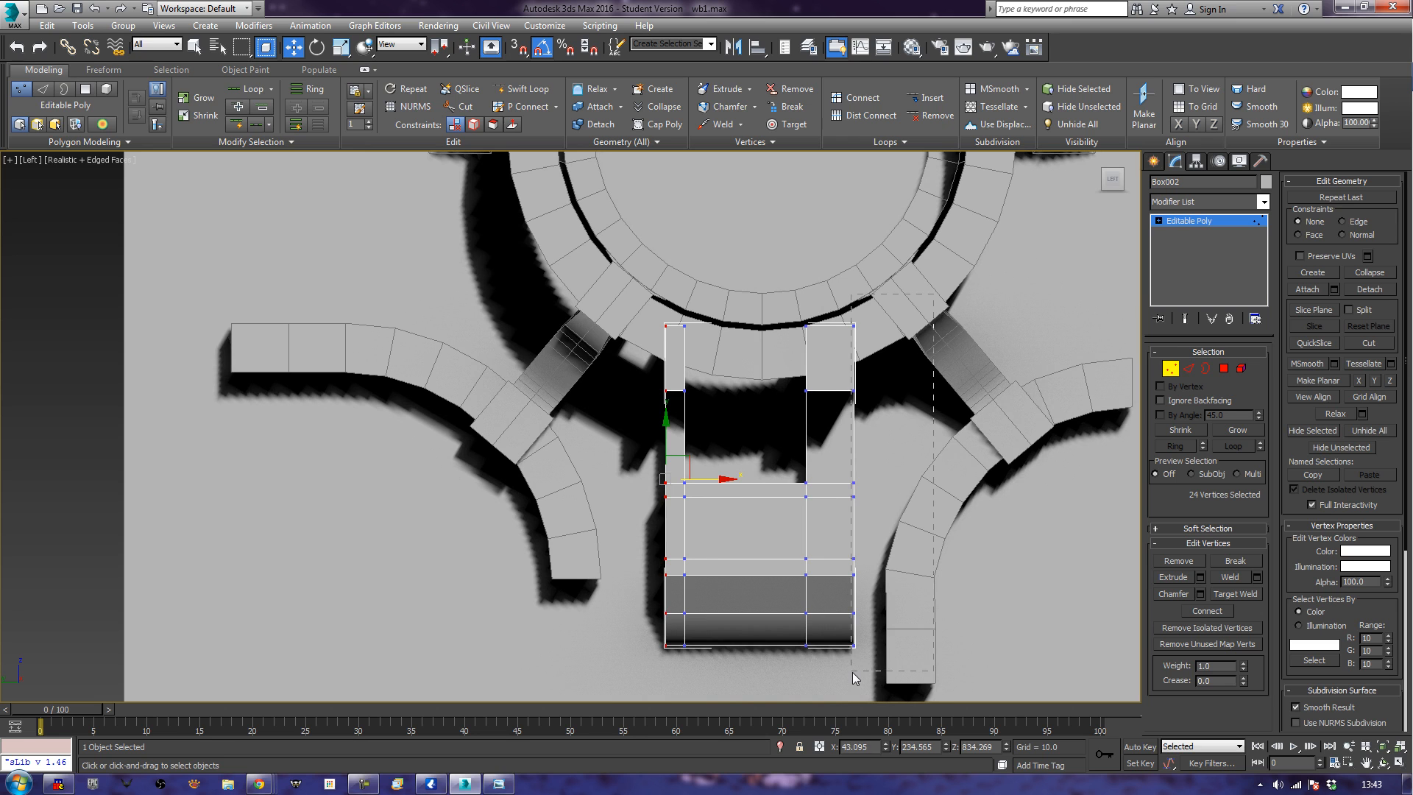
Shift the right outer vertex column slightly outward and move the left post's inner column inward to balance the post widths.
drag(853, 673, 852, 673)
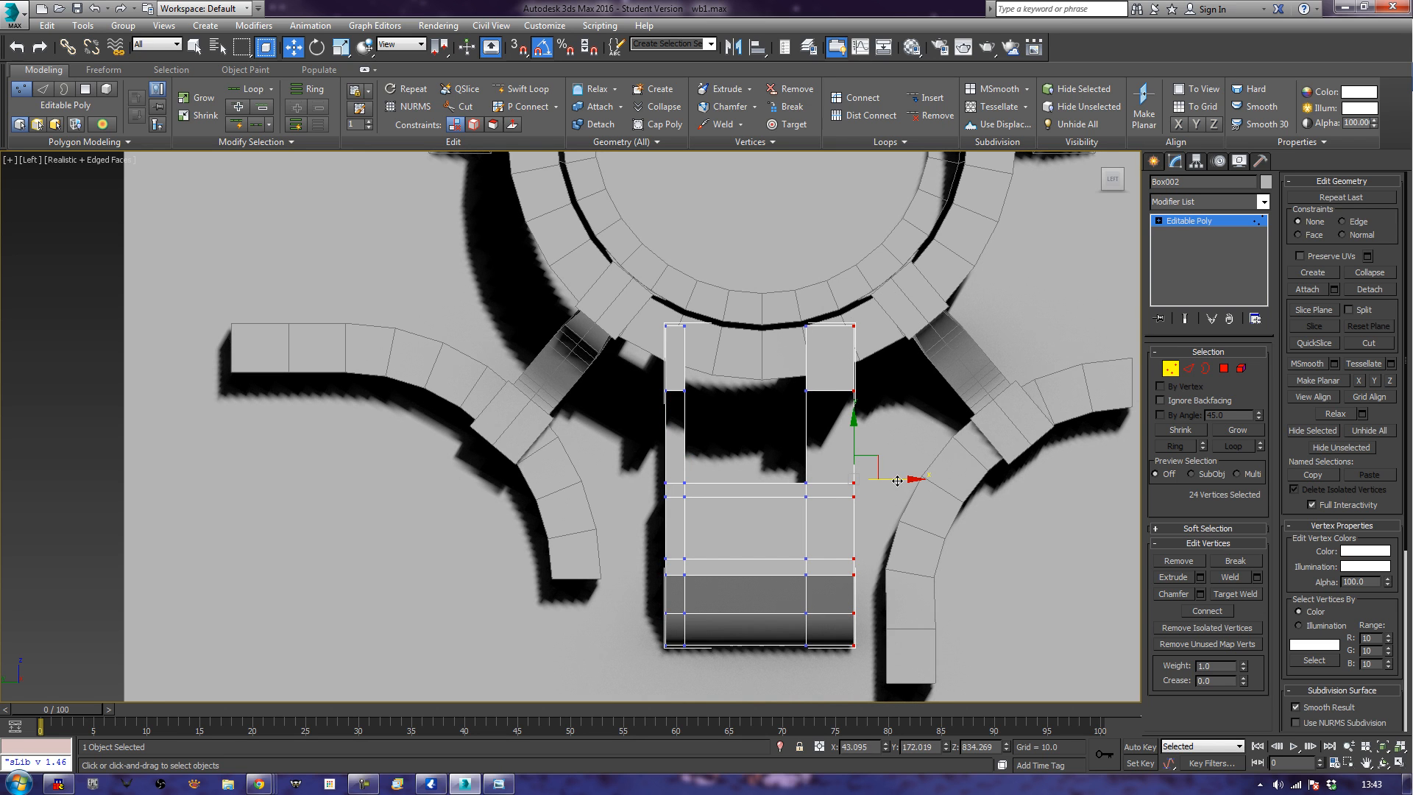
drag(897, 480, 902, 482)
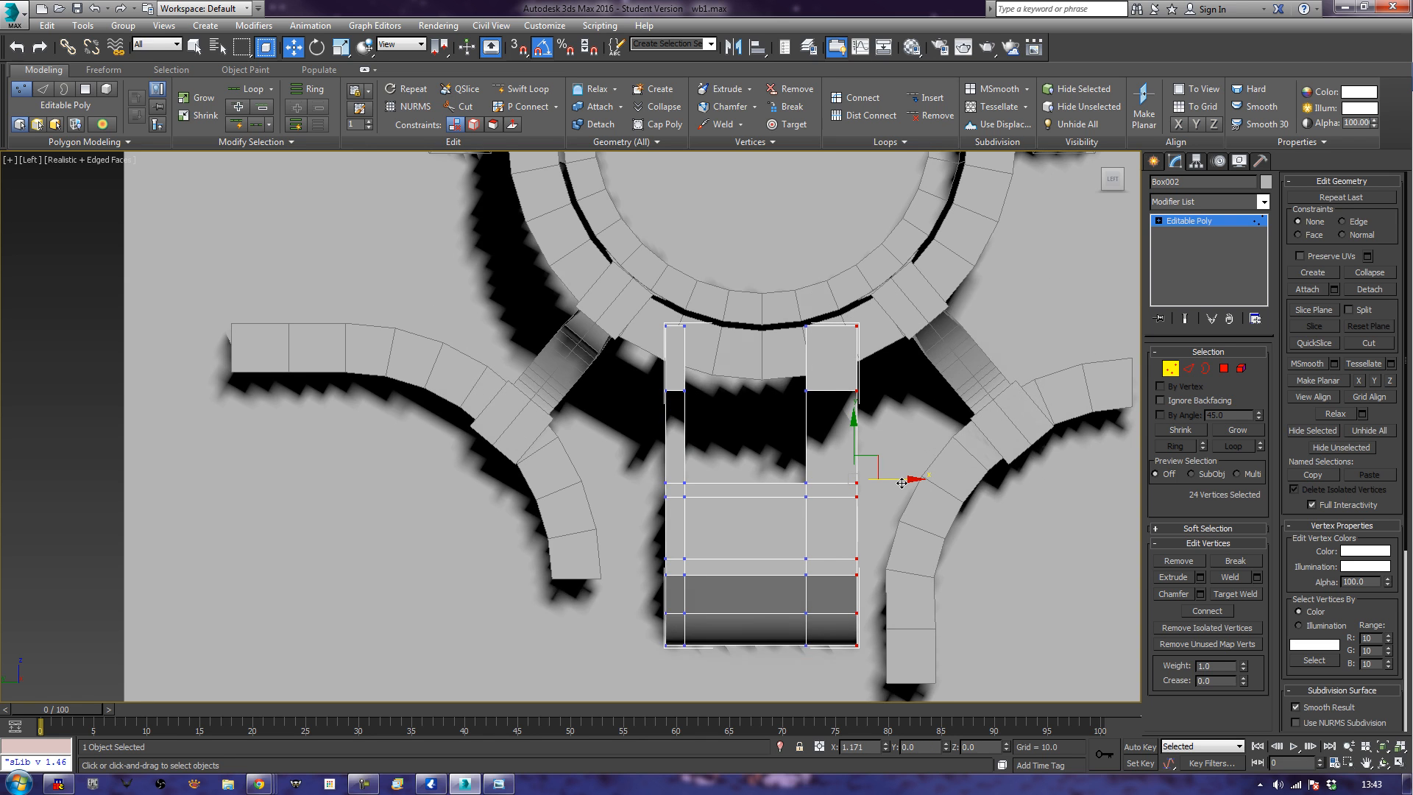
drag(902, 483, 905, 483)
drag(775, 303, 678, 677)
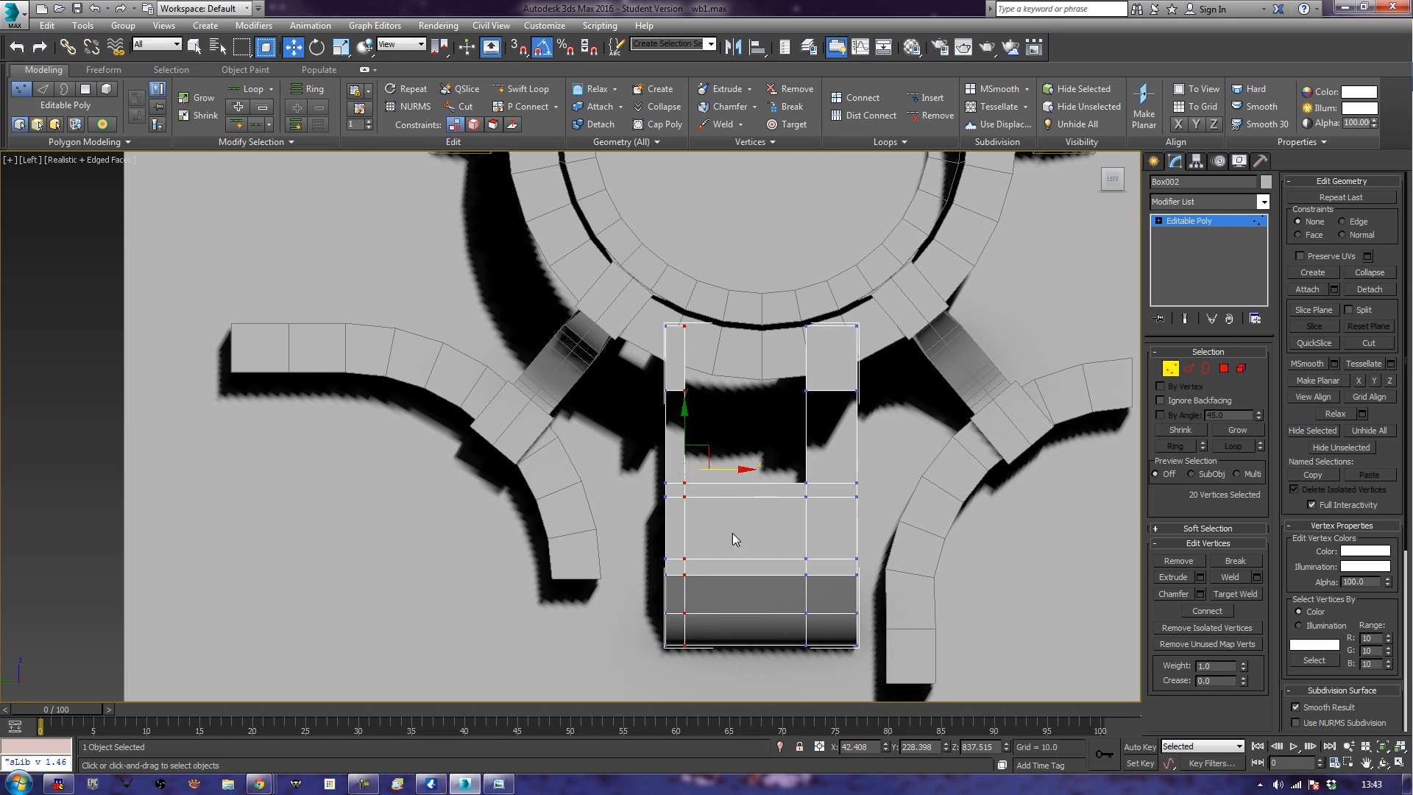
drag(736, 469, 769, 482)
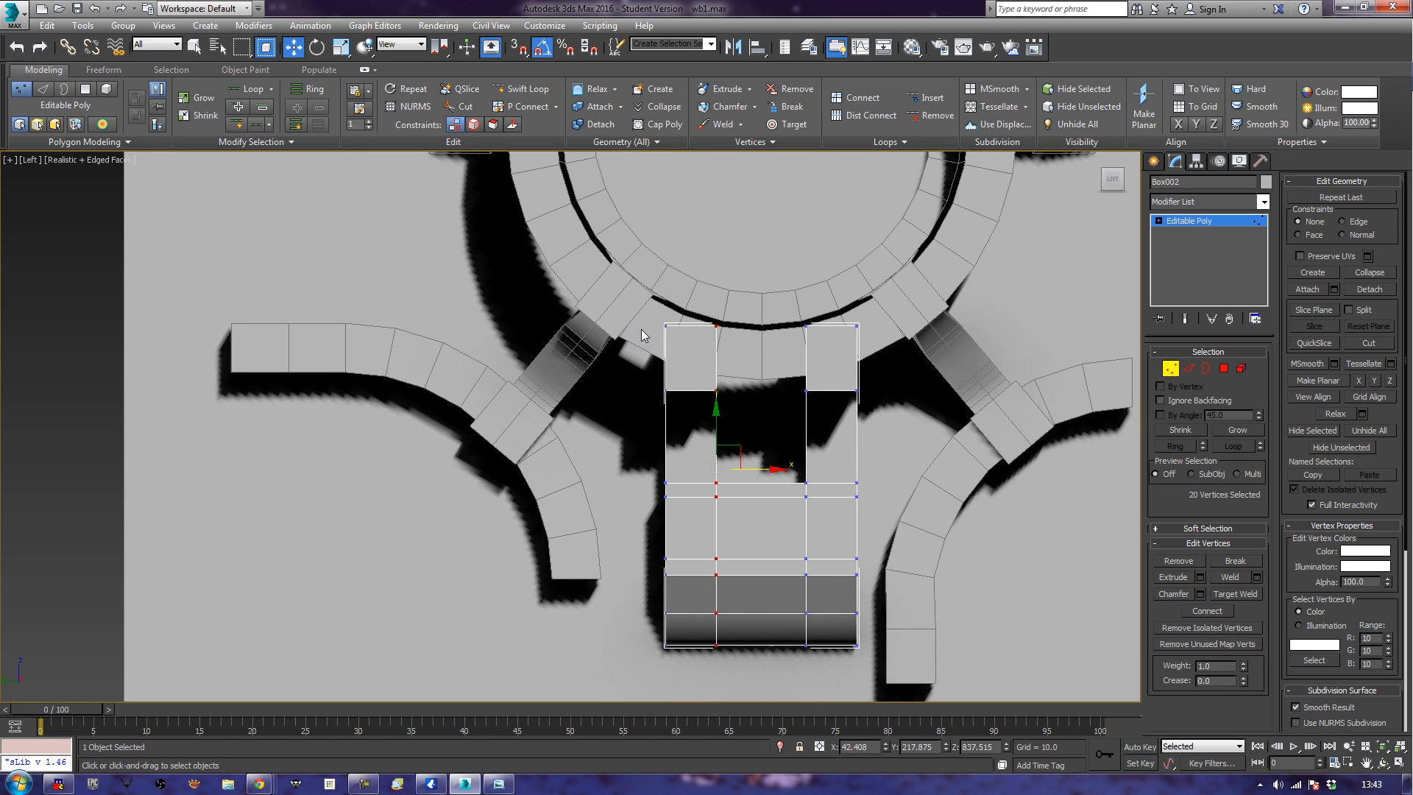
Raise the top vertices of both posts along the vertical axis to the ring's inner rim.
drag(652, 318, 876, 350)
drag(765, 275, 770, 248)
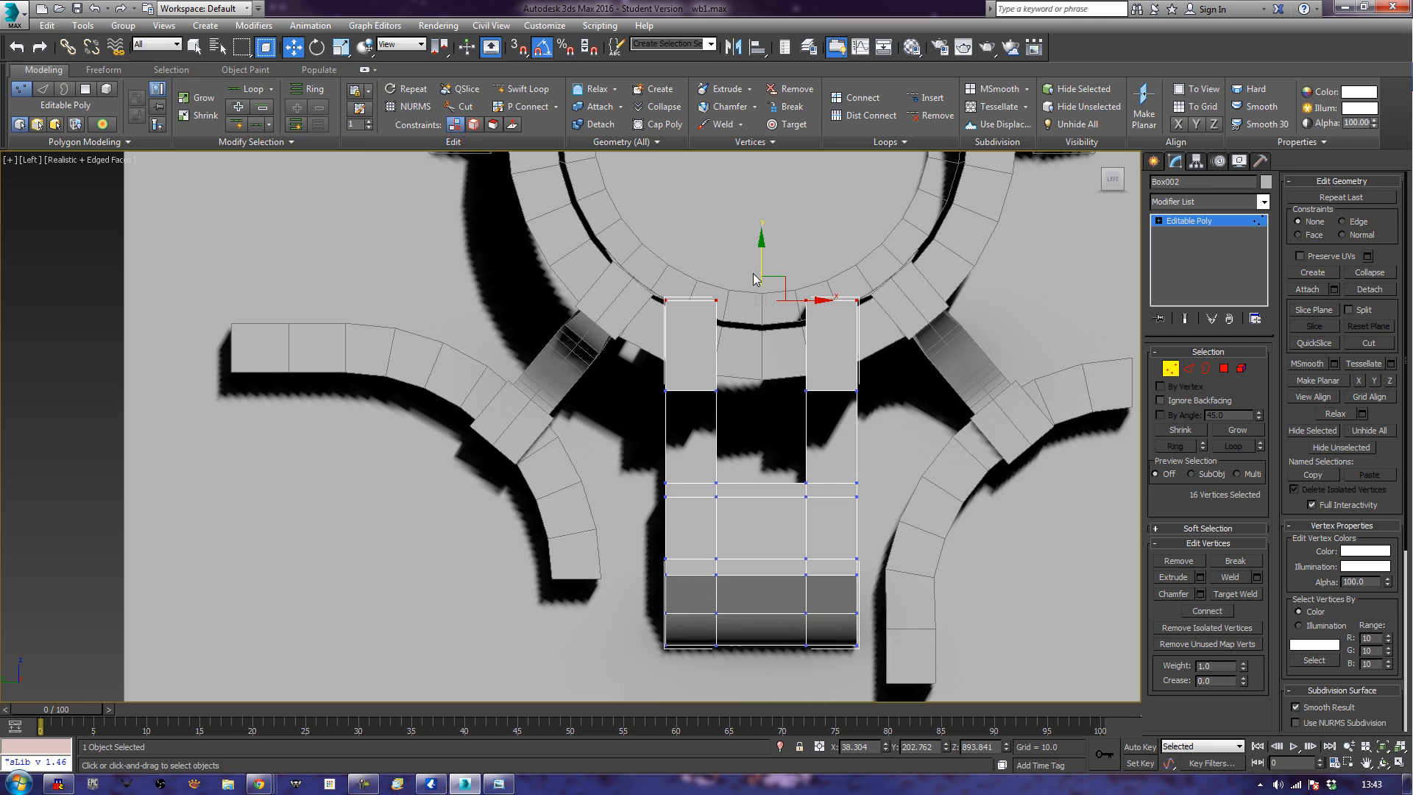
click(1169, 369)
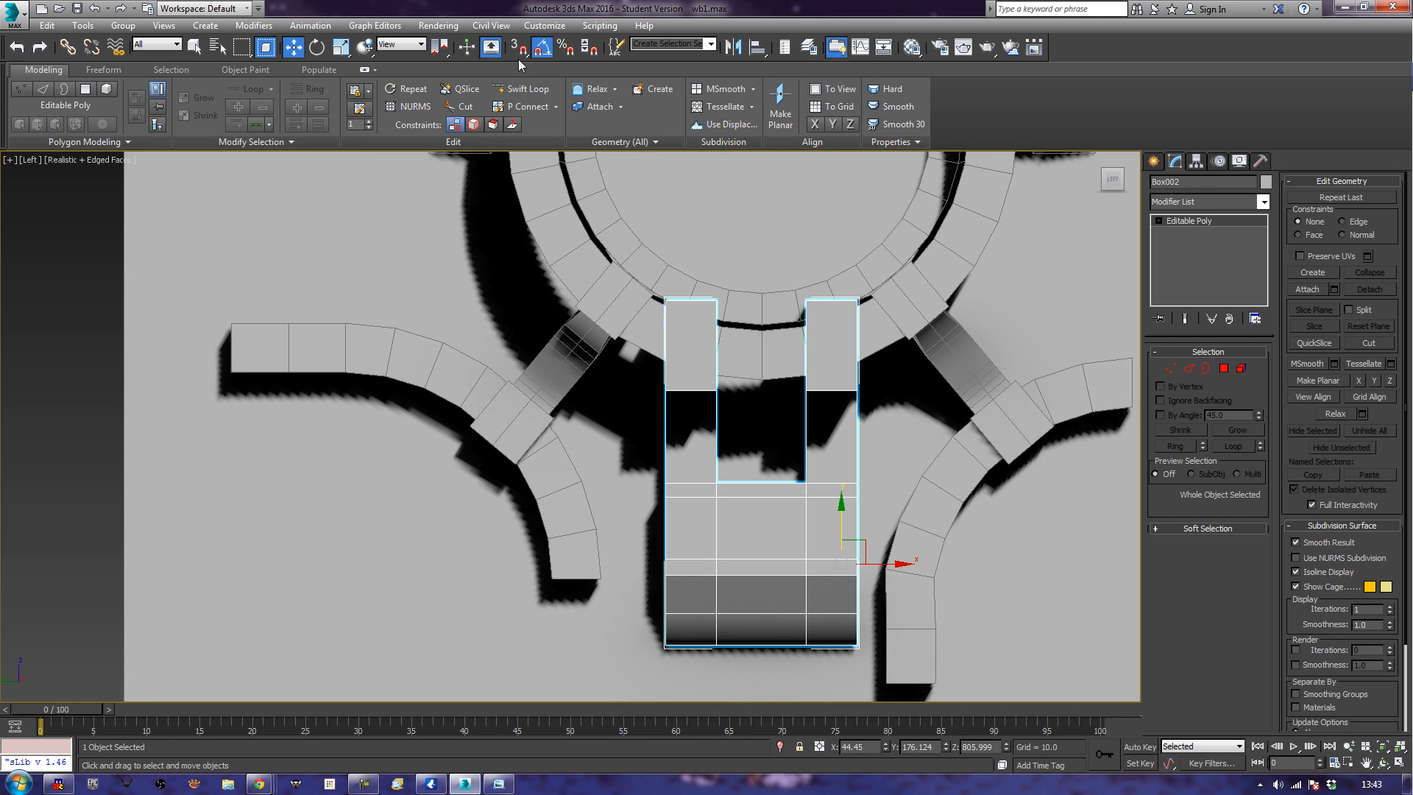
Insert a vertical Swift Loop near the outer side of each post.
click(524, 88)
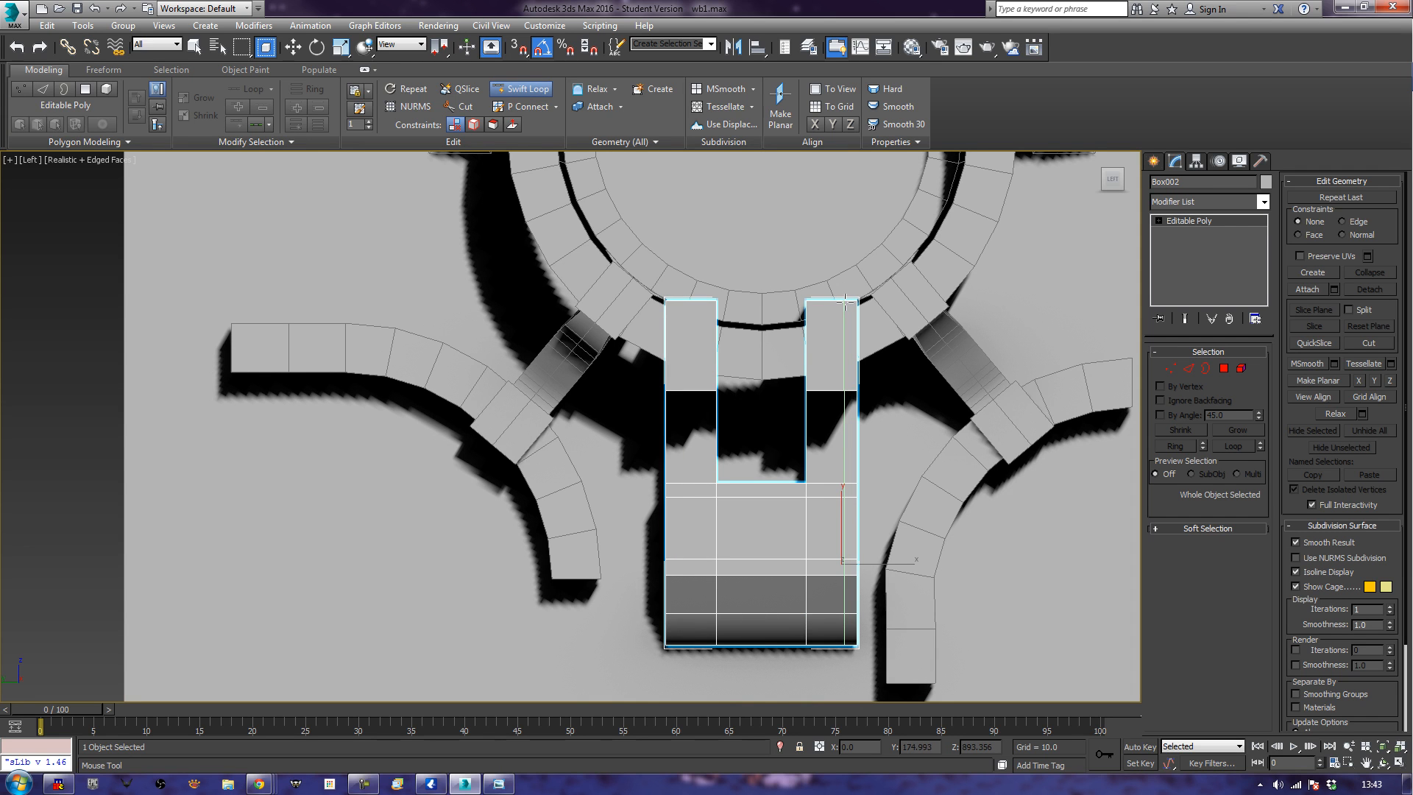
right_click(729, 299)
scroll(696, 469, up, 4)
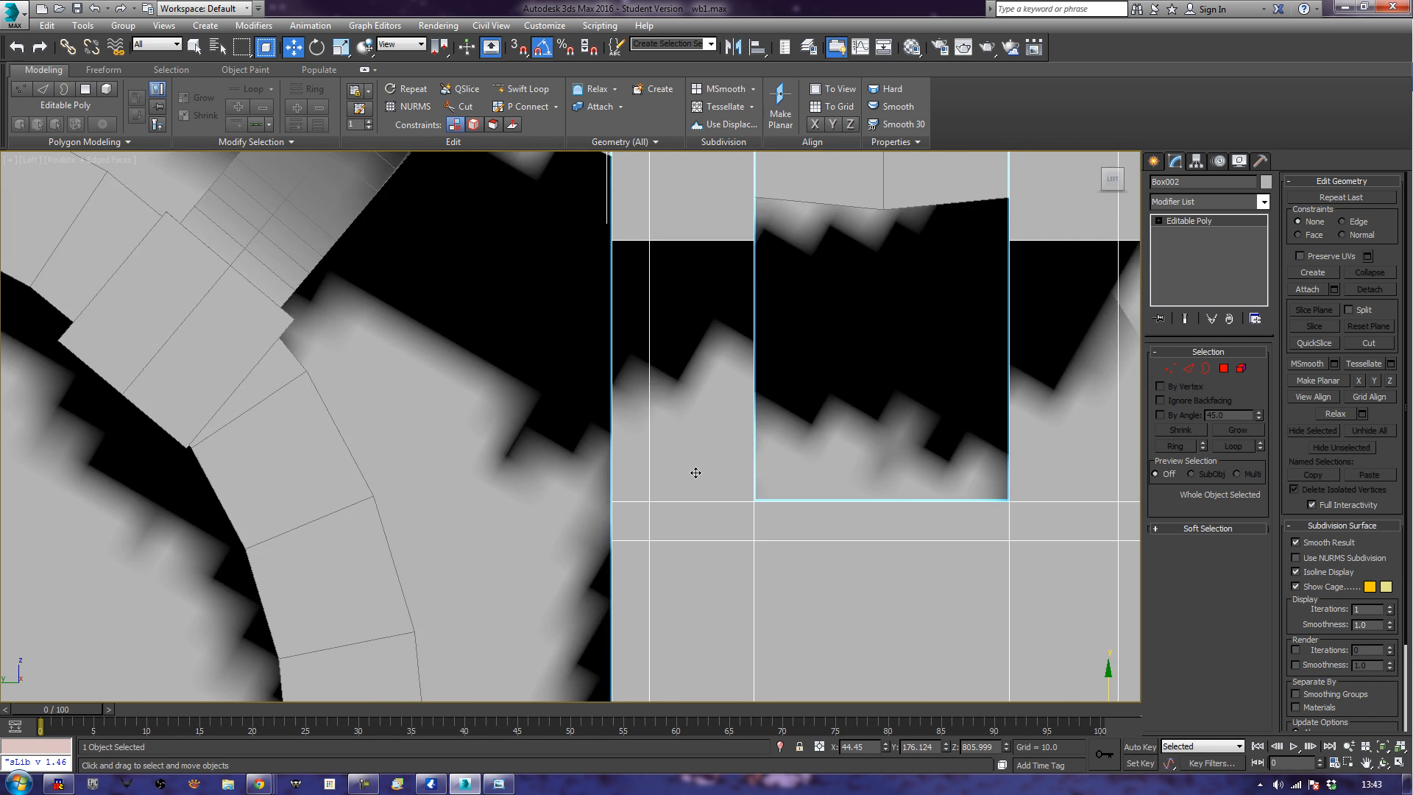
scroll(760, 394, down, 2)
middle_drag(799, 322, 791, 349)
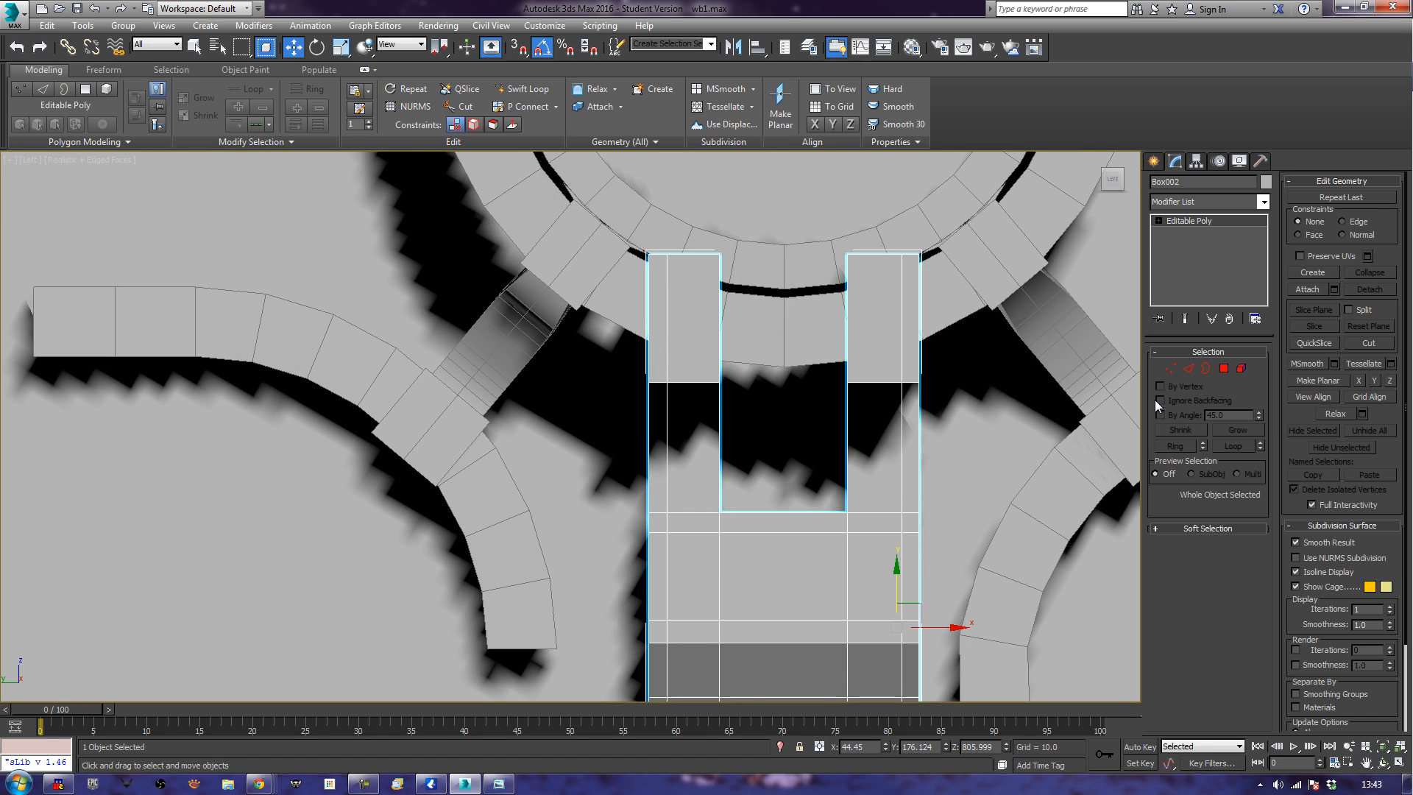
Lower the inner top vertices of both posts to slope their tops toward the gap between them.
click(1172, 369)
drag(707, 227, 864, 293)
drag(787, 204, 811, 227)
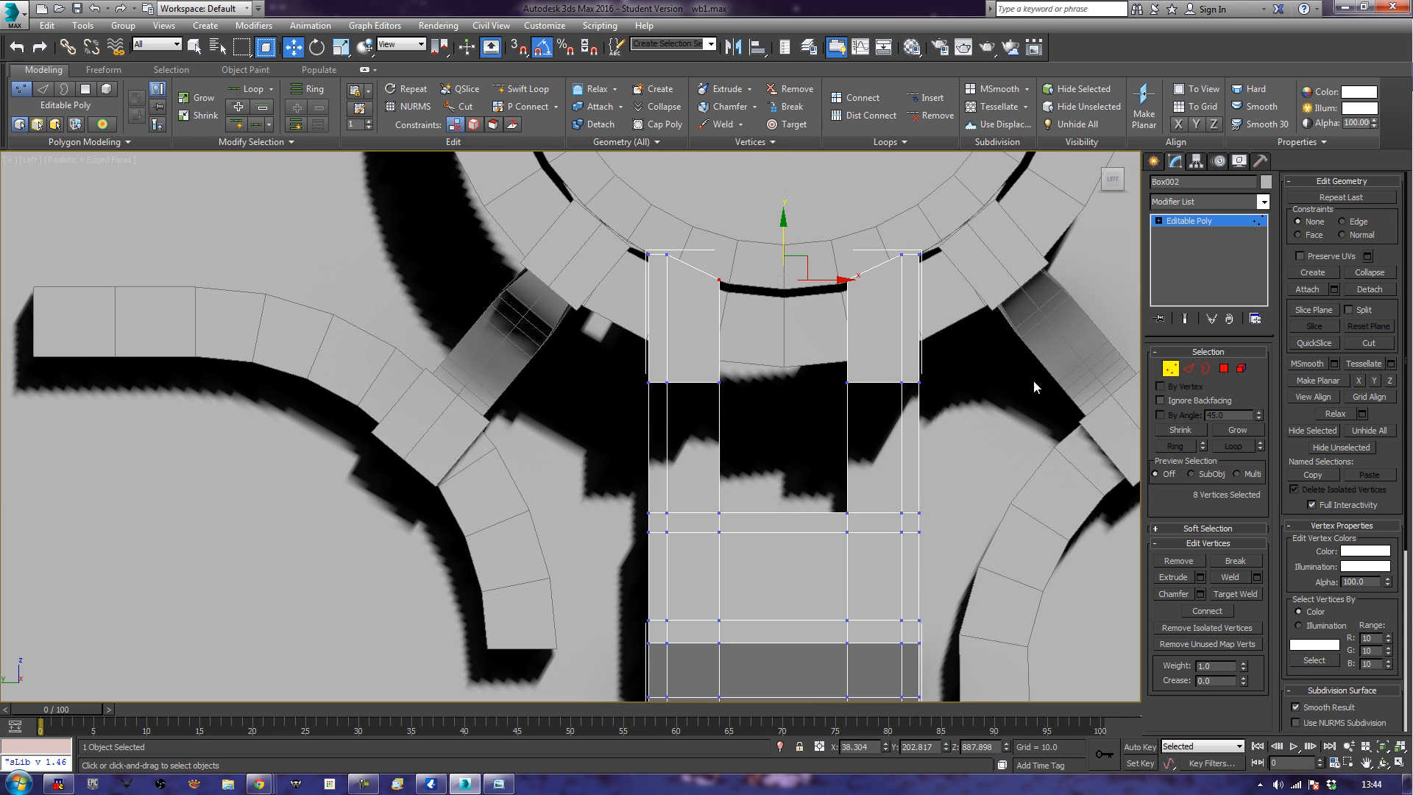
Select the four bottom edges at the free ends of both arms and raise them slightly.
key(p)
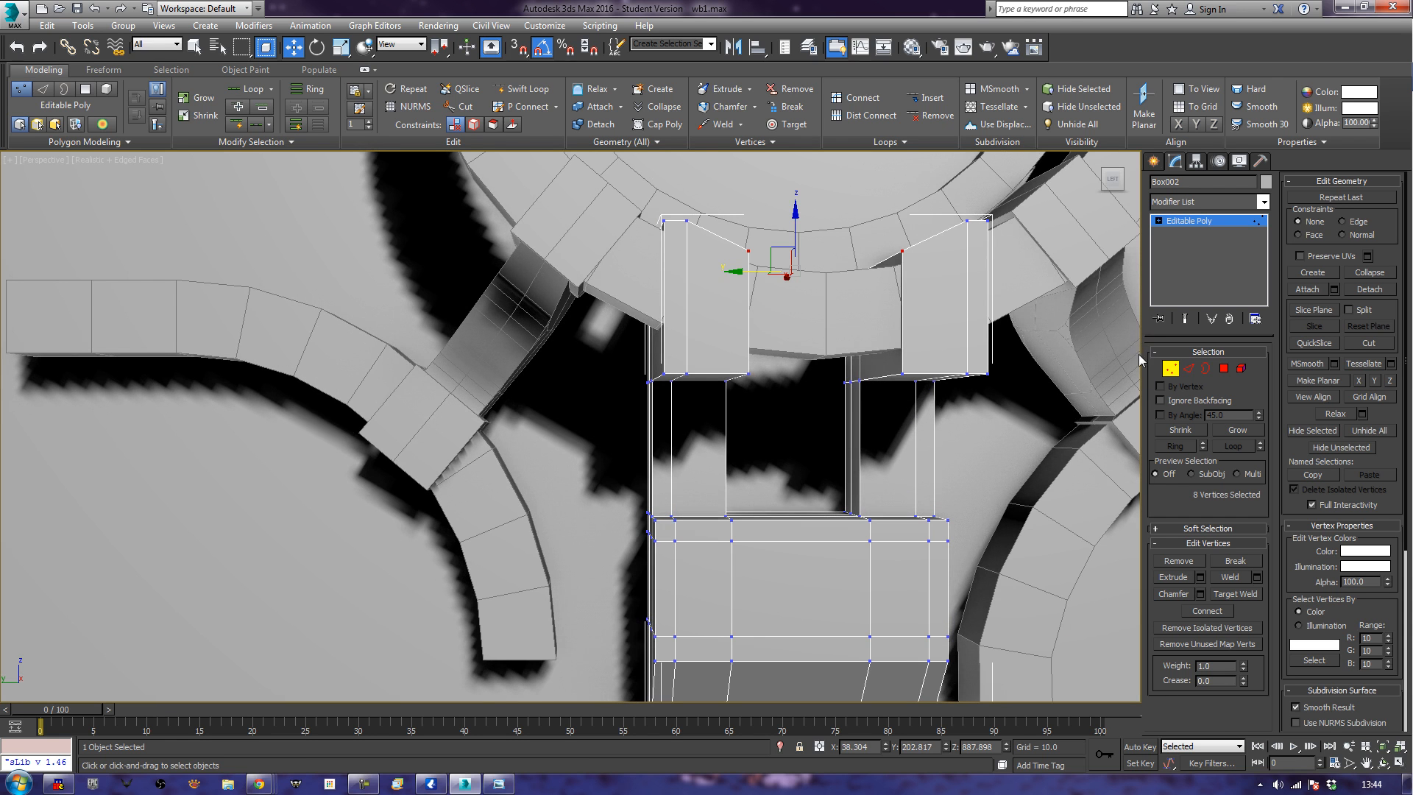
click(1188, 368)
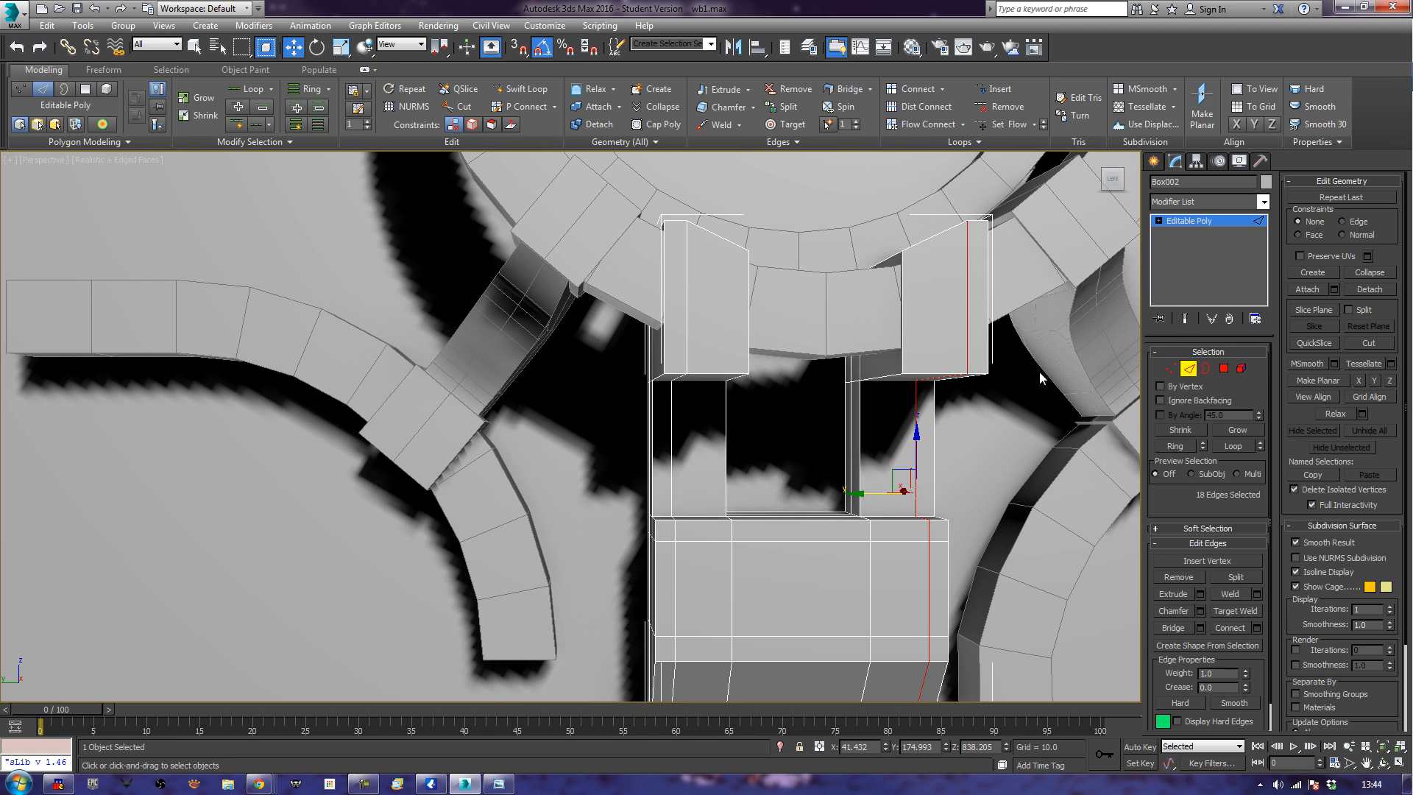
click(981, 373)
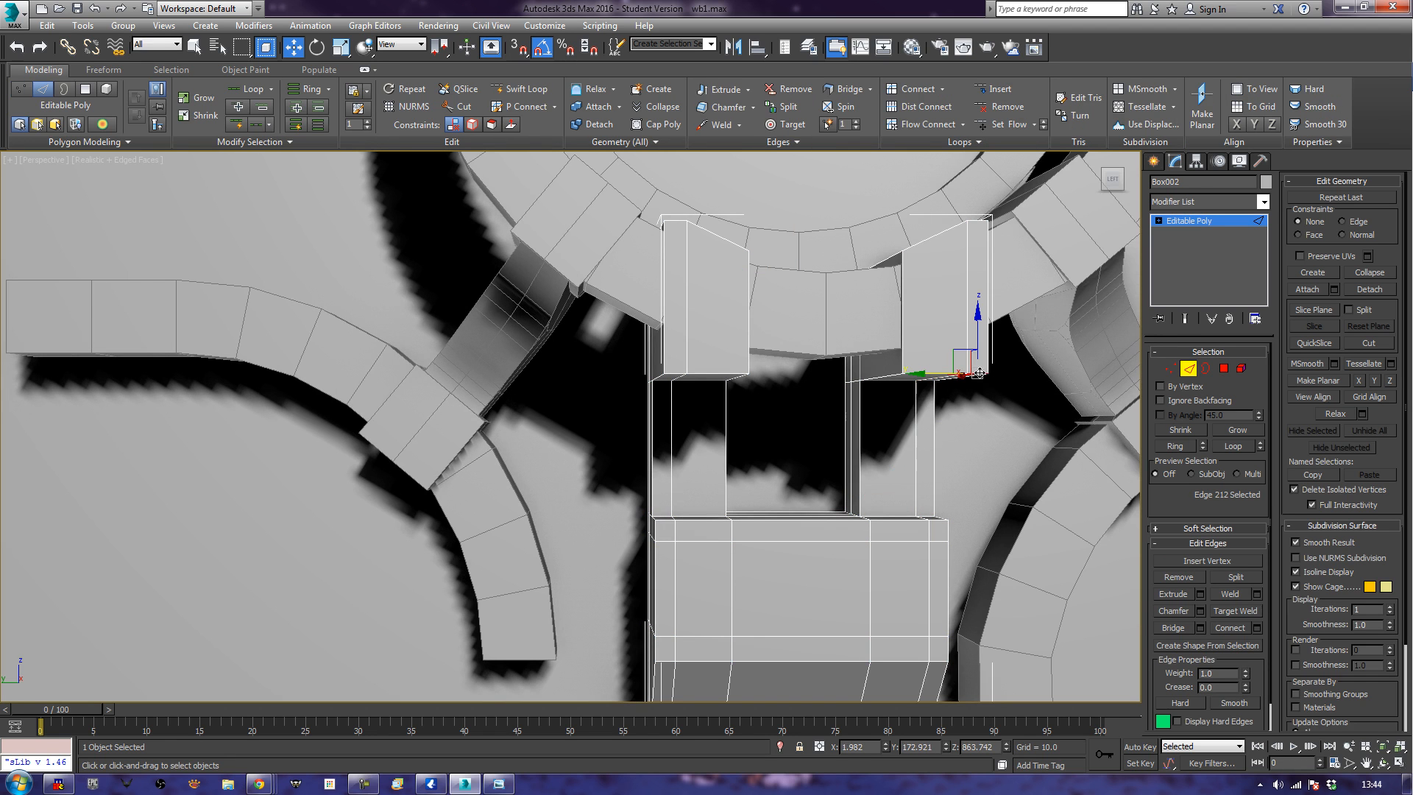
ctrl+click(674, 374)
ctrl+click(720, 374)
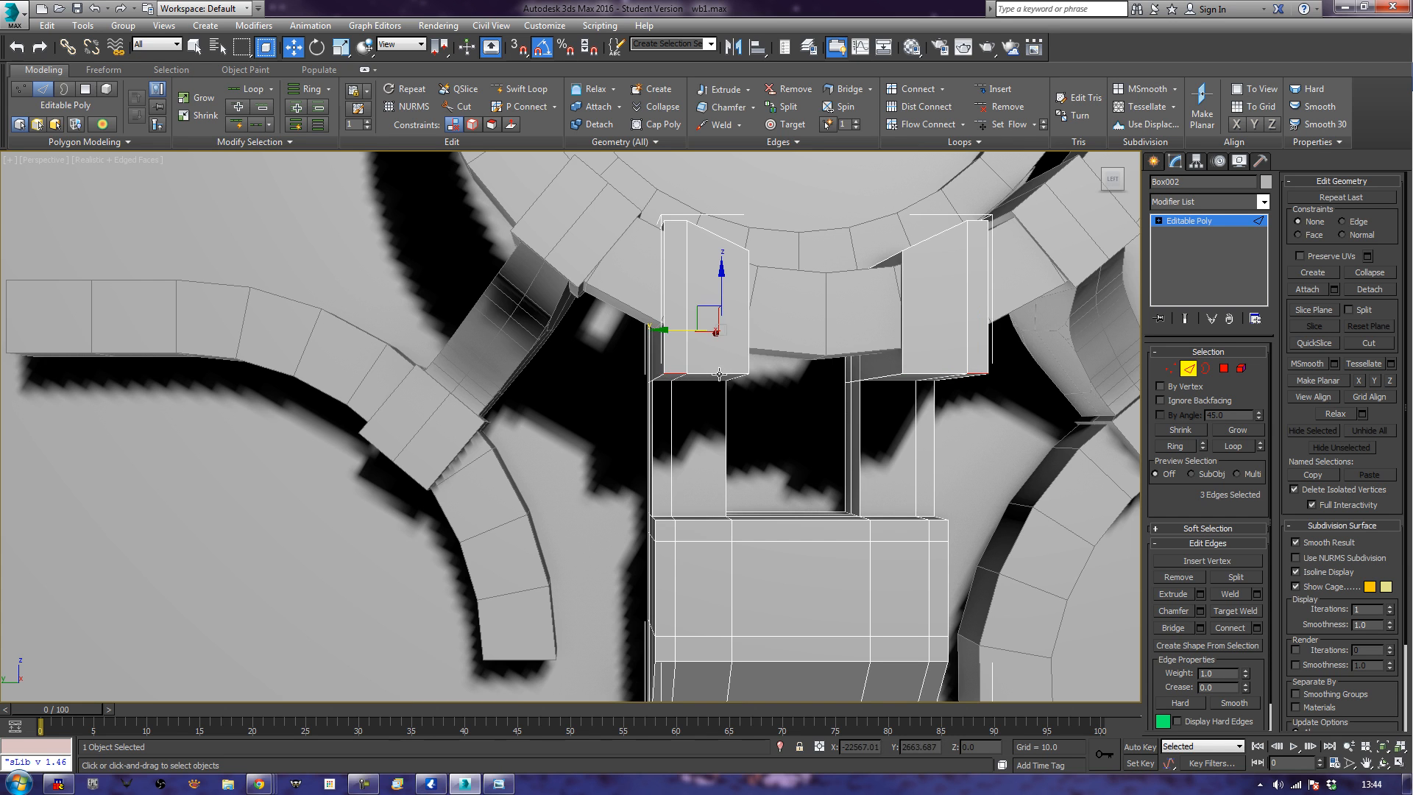
ctrl+click(935, 372)
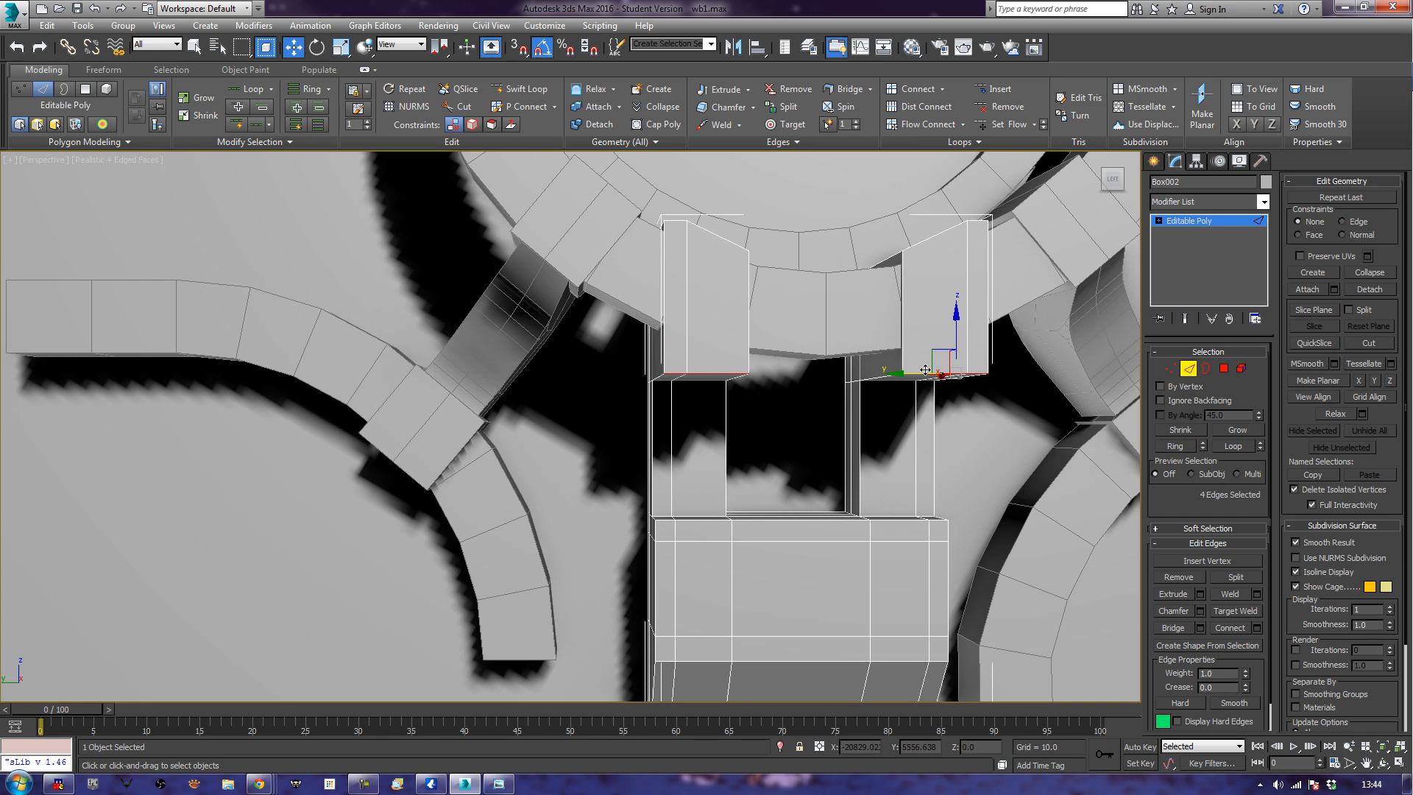
key(l)
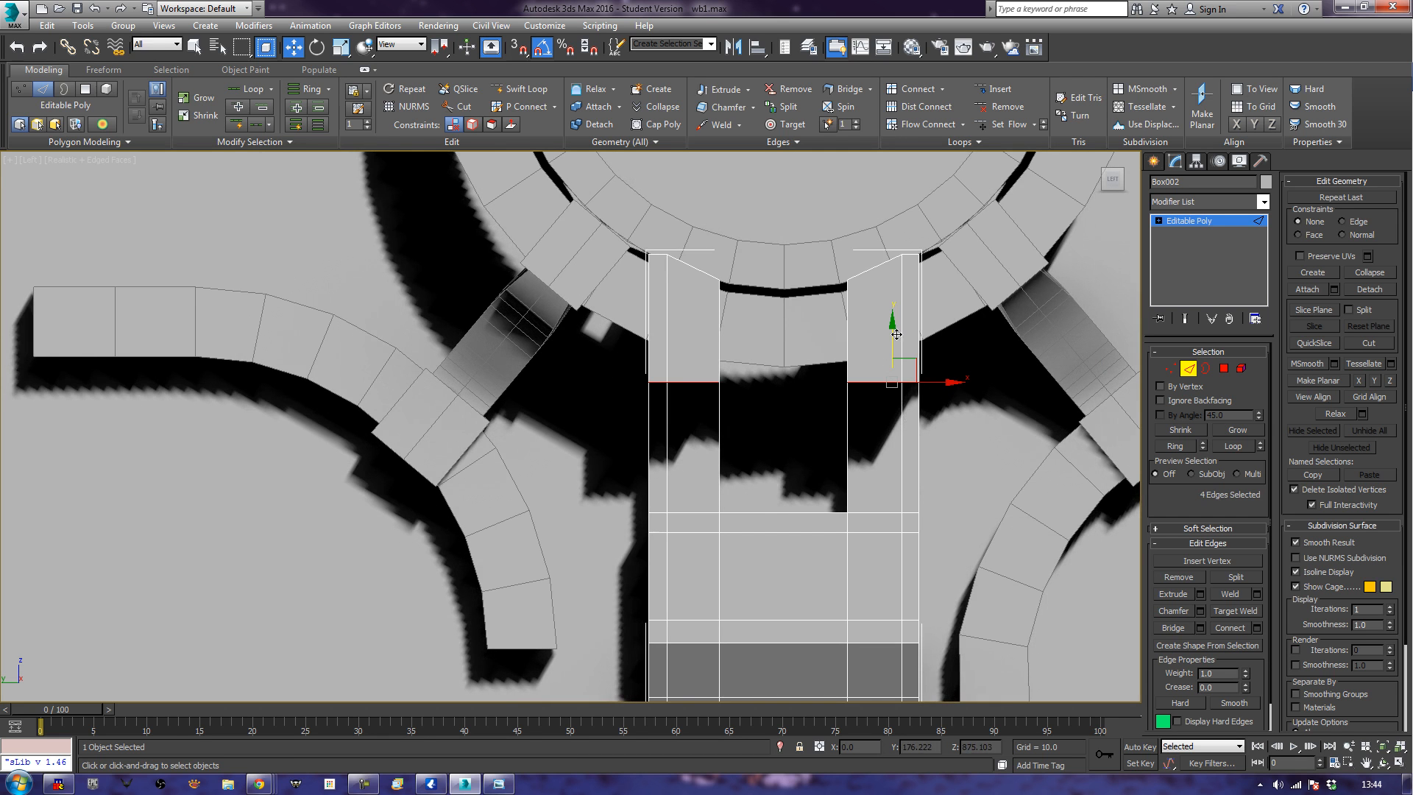
drag(896, 333, 902, 321)
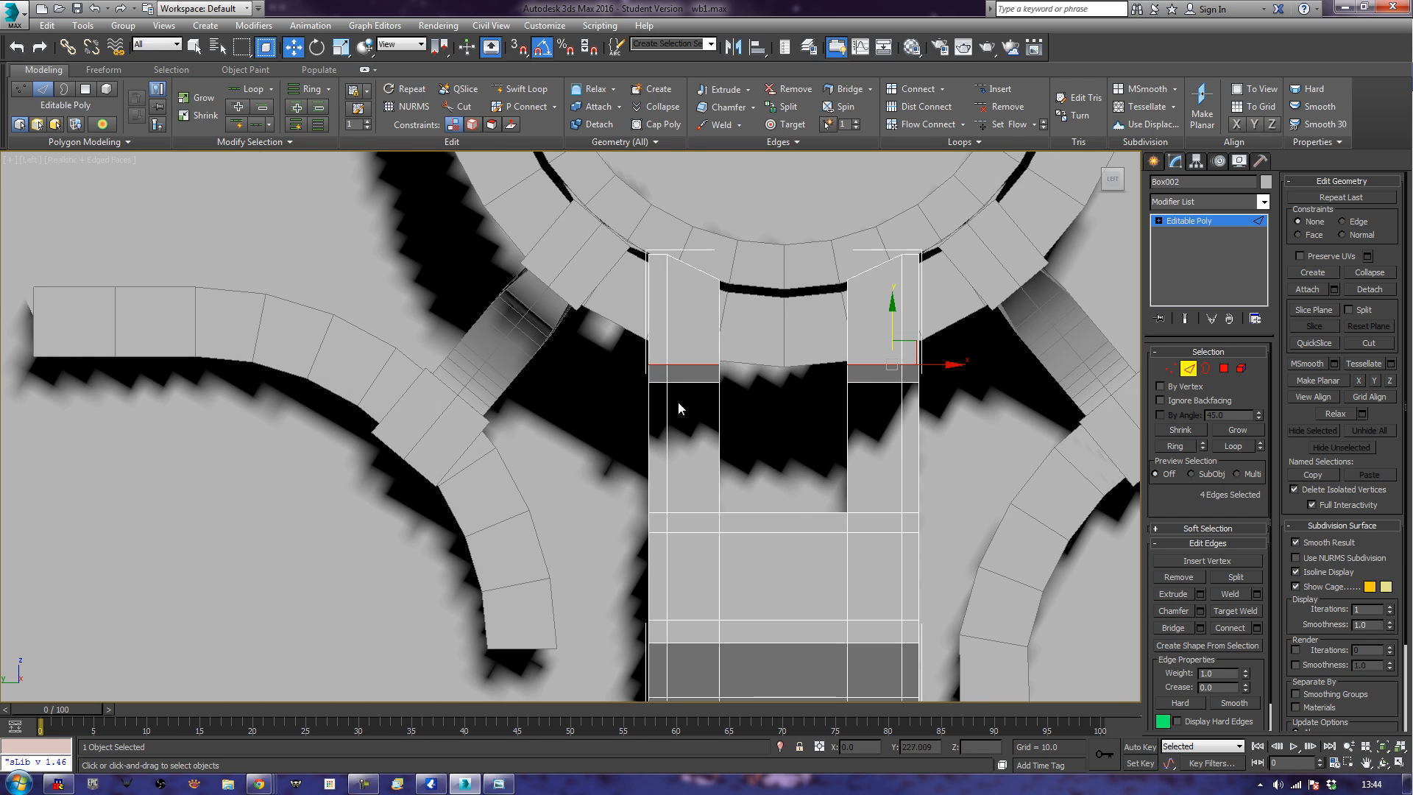
Lower the four edges where the arms' undersides meet the posts by about 13 units to slope the undersides.
click(660, 382)
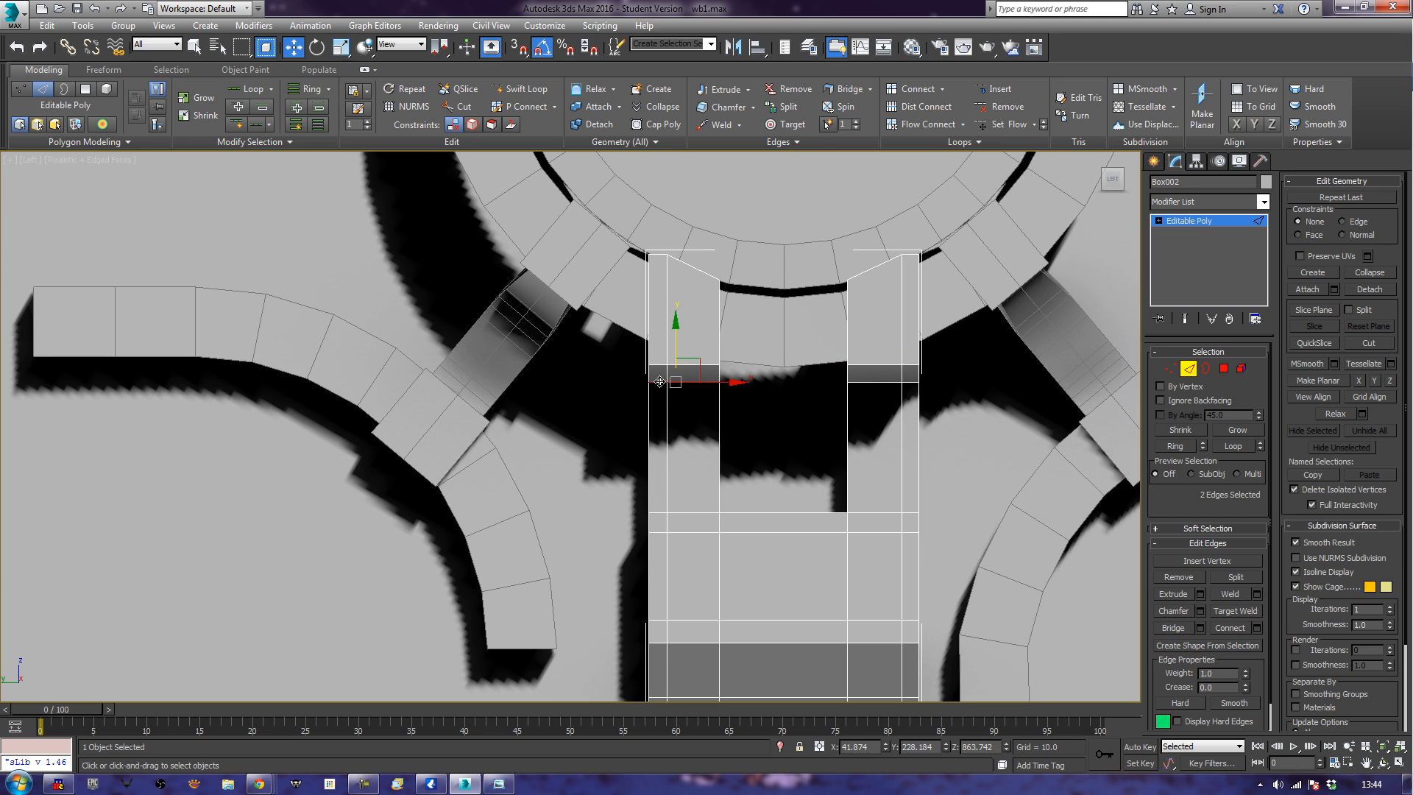
ctrl+click(878, 377)
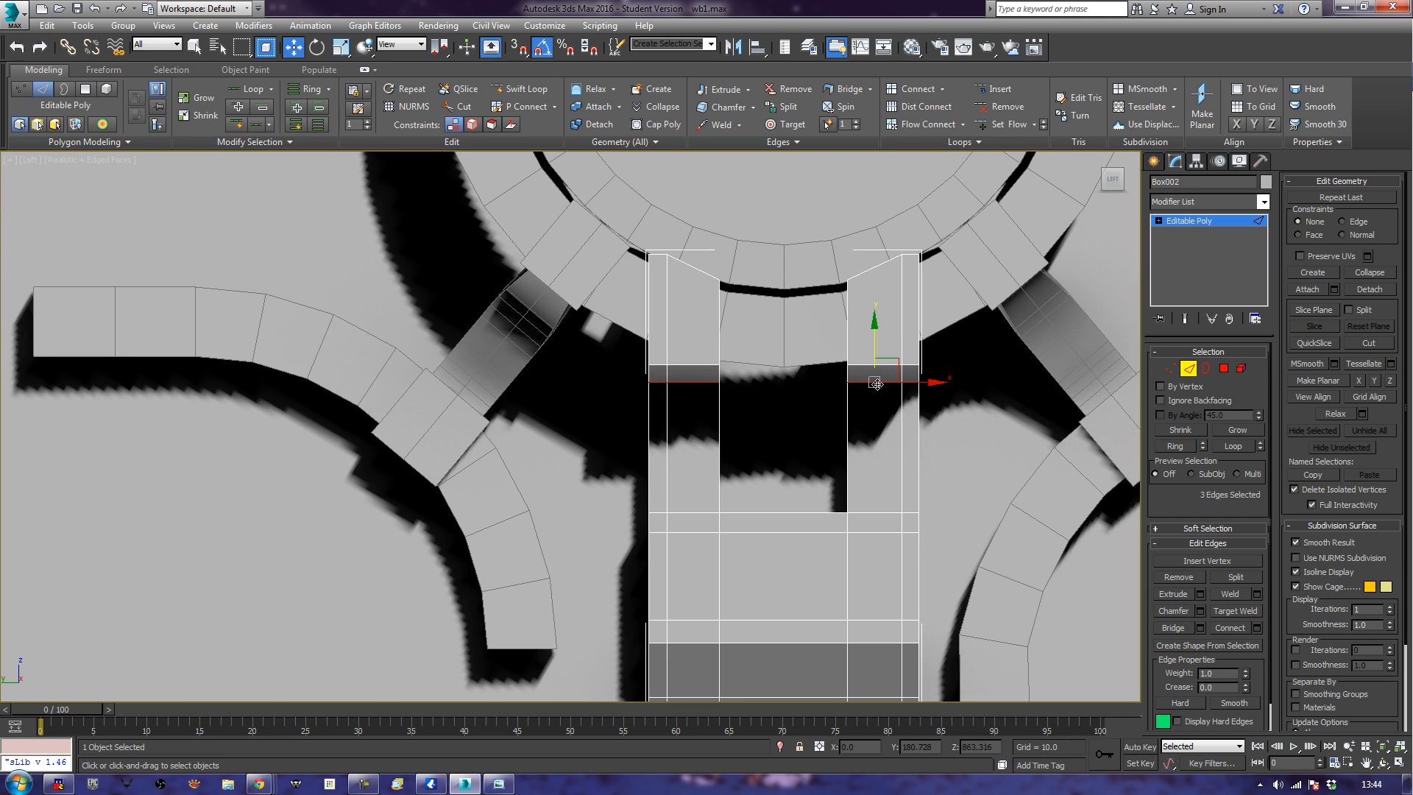
drag(891, 337, 897, 394)
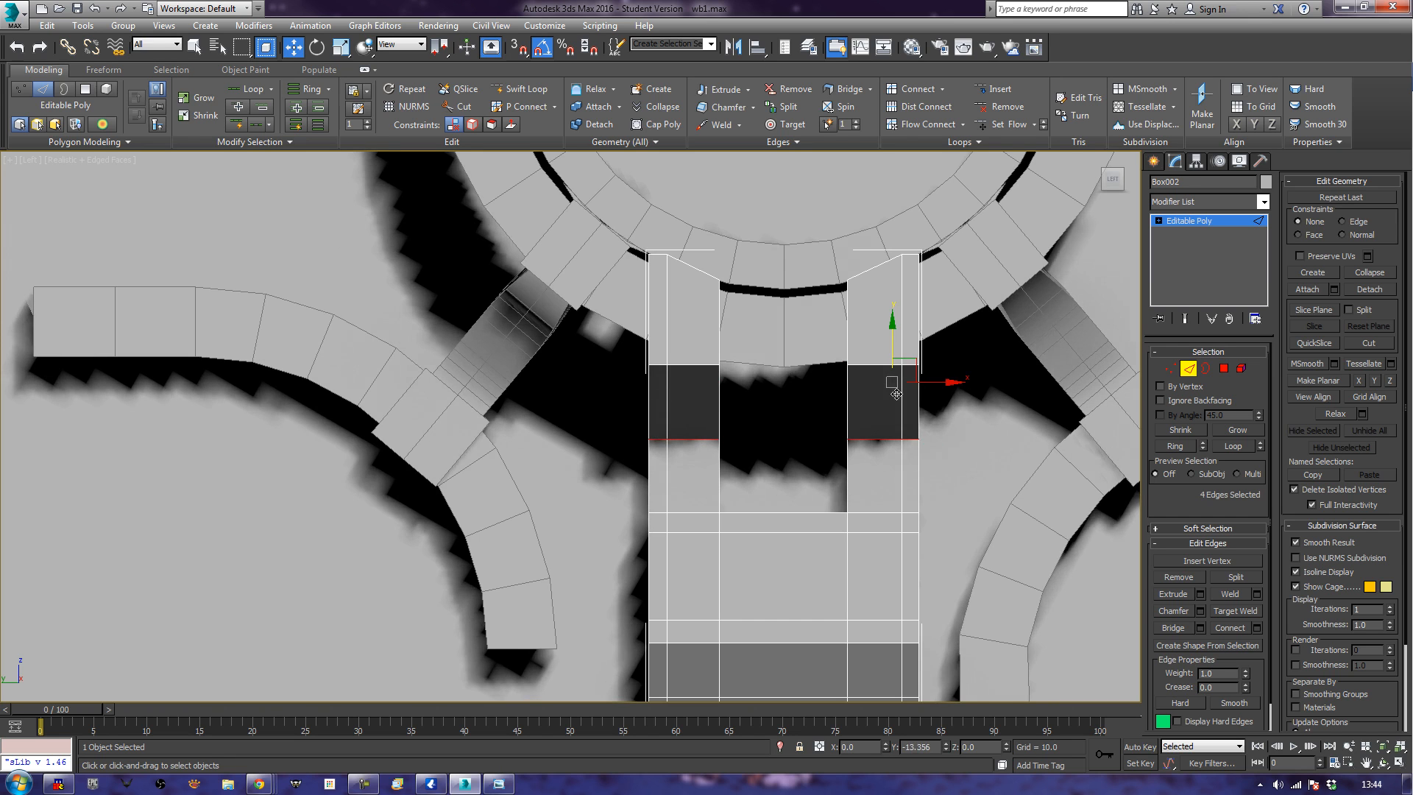
key(p)
alt+middle_drag(825, 418, 736, 420)
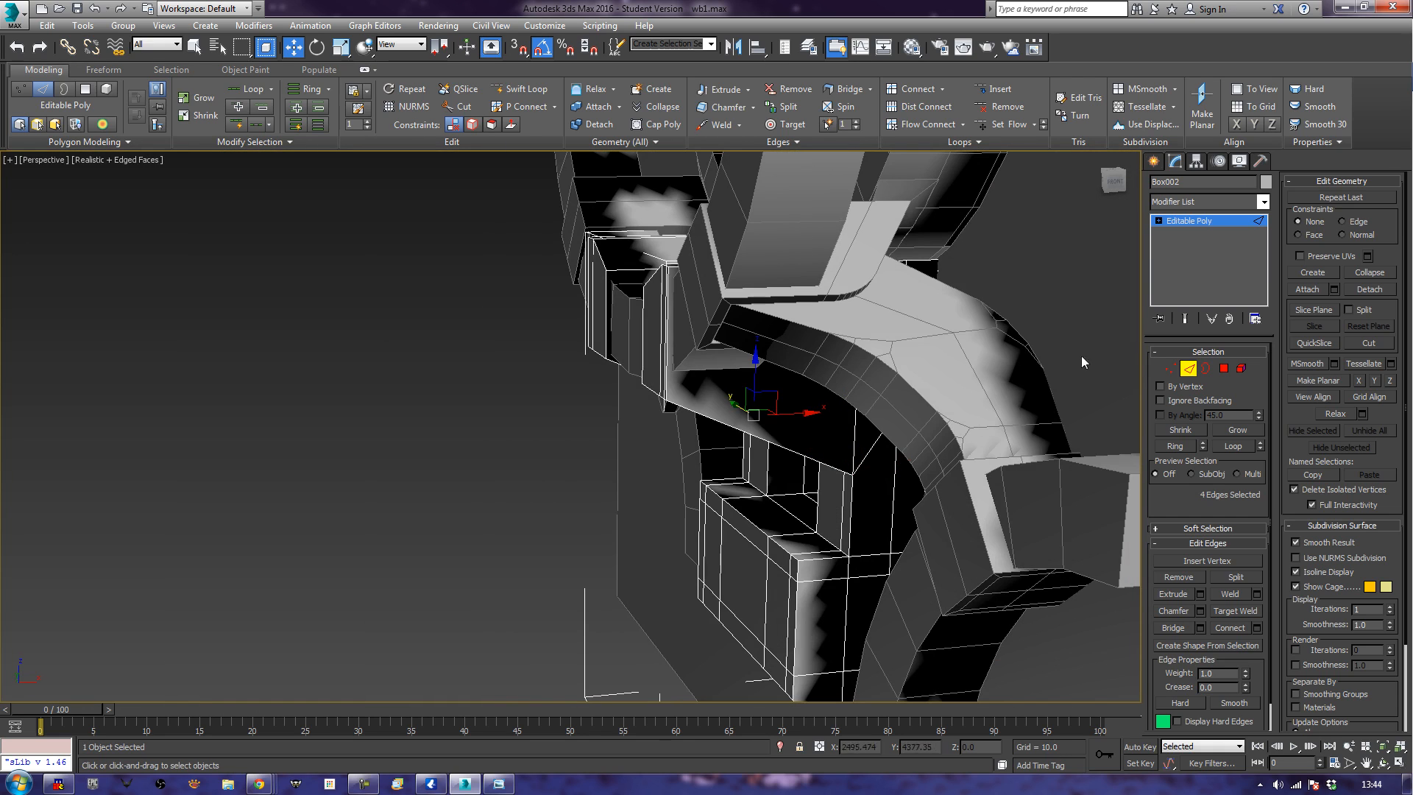
Leave edge editing and isolate the mounting block from the rest of the model.
right_click(817, 455)
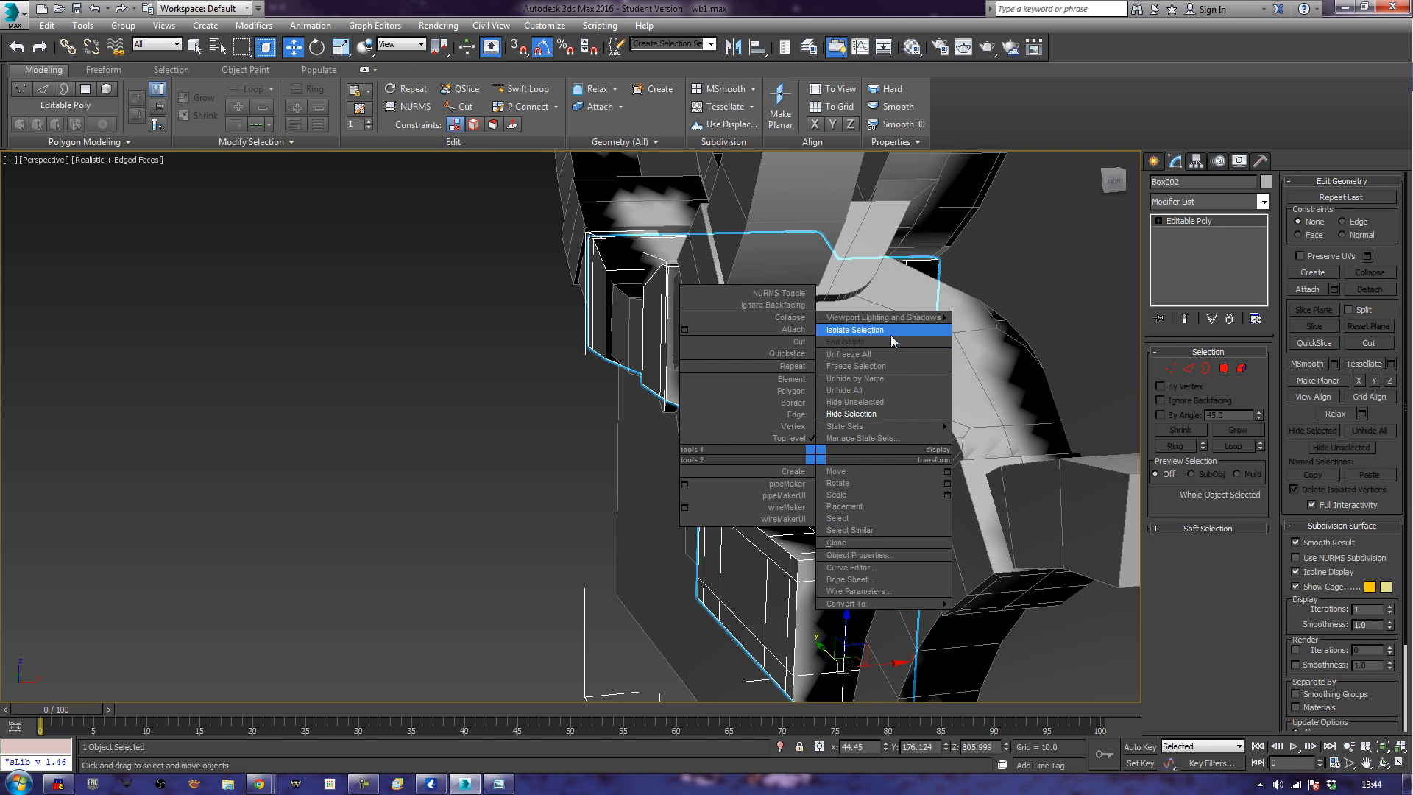
click(889, 341)
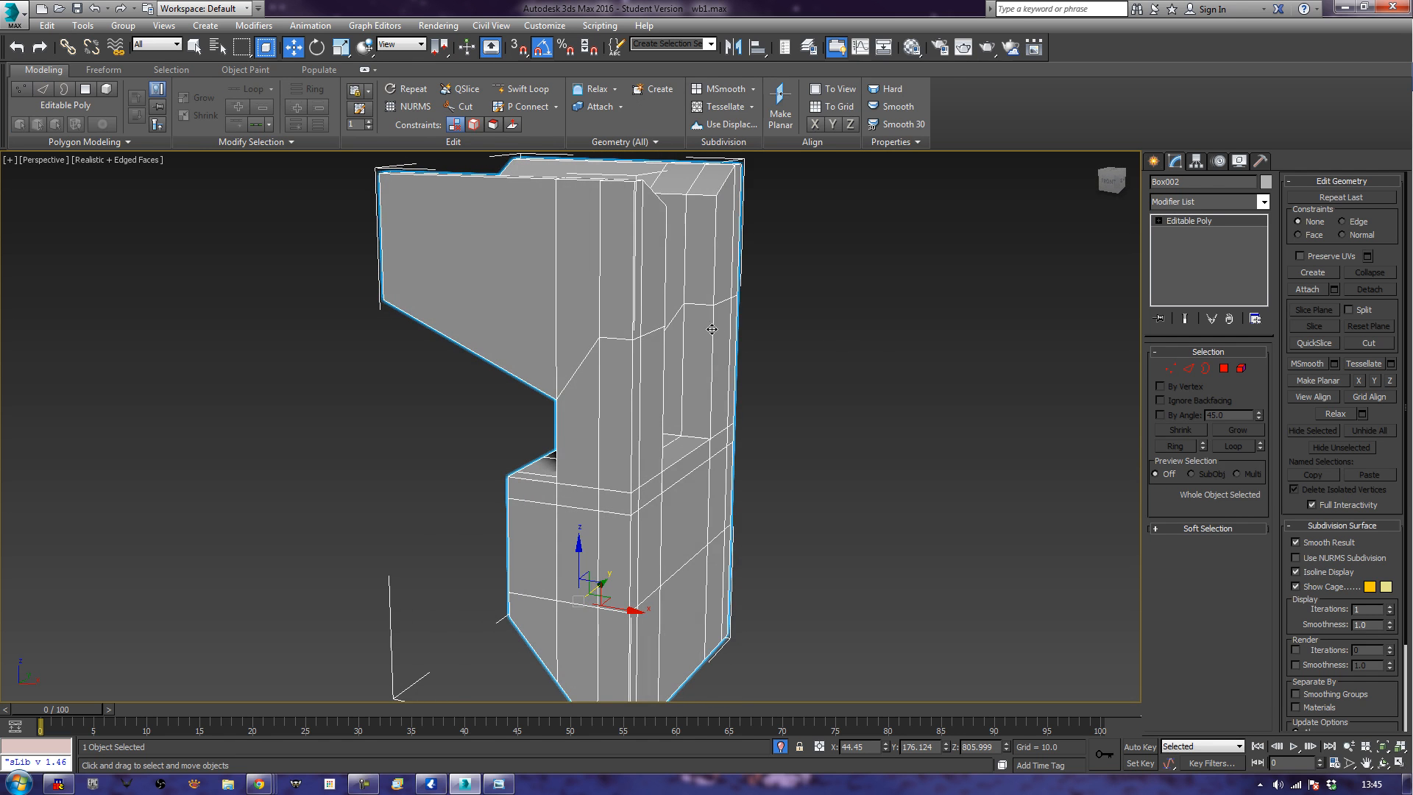
alt+middle_drag(753, 305, 736, 318)
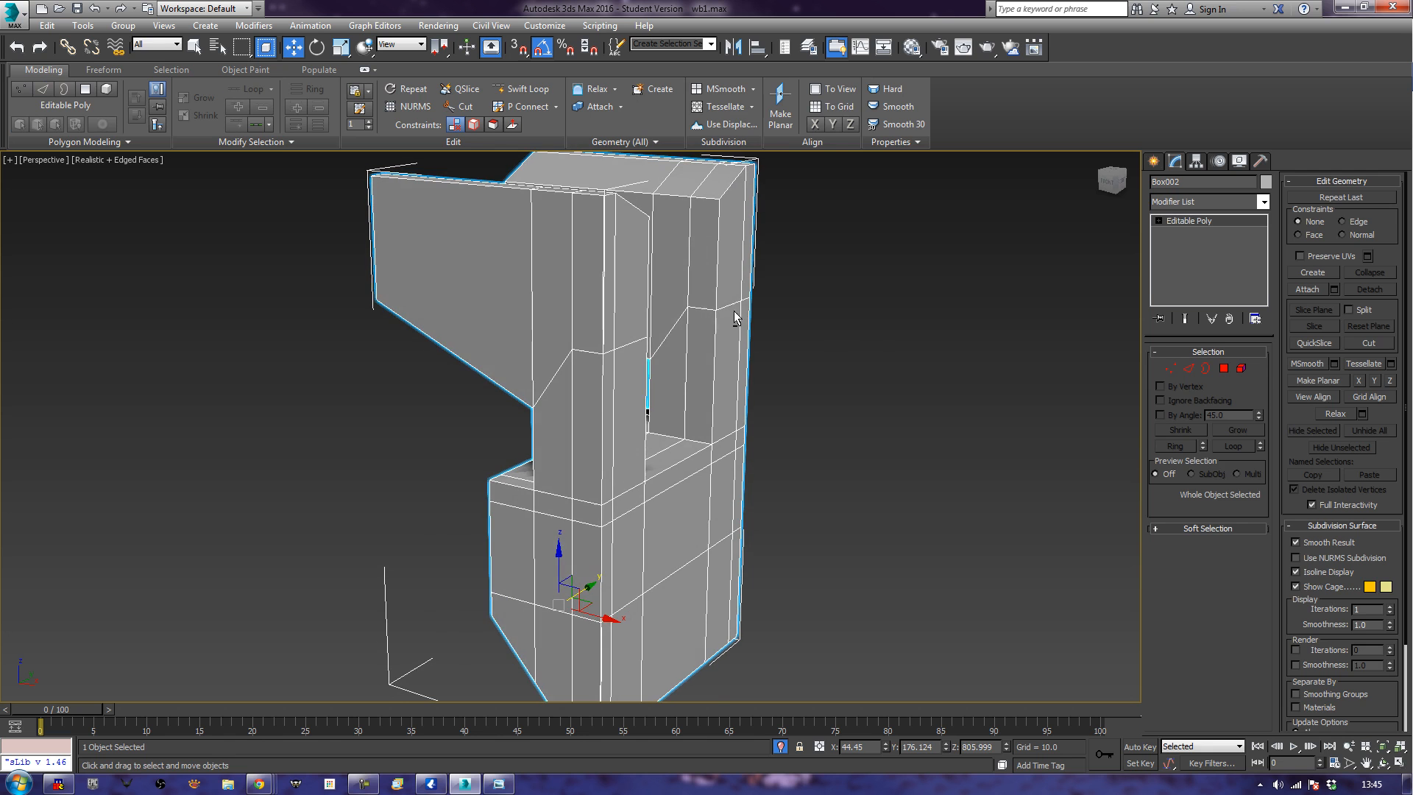
Select the raised horizontal edges around both posts and lower them level with the arms' lower inner edges.
click(1187, 371)
click(670, 335)
click(634, 343)
double_click(634, 343)
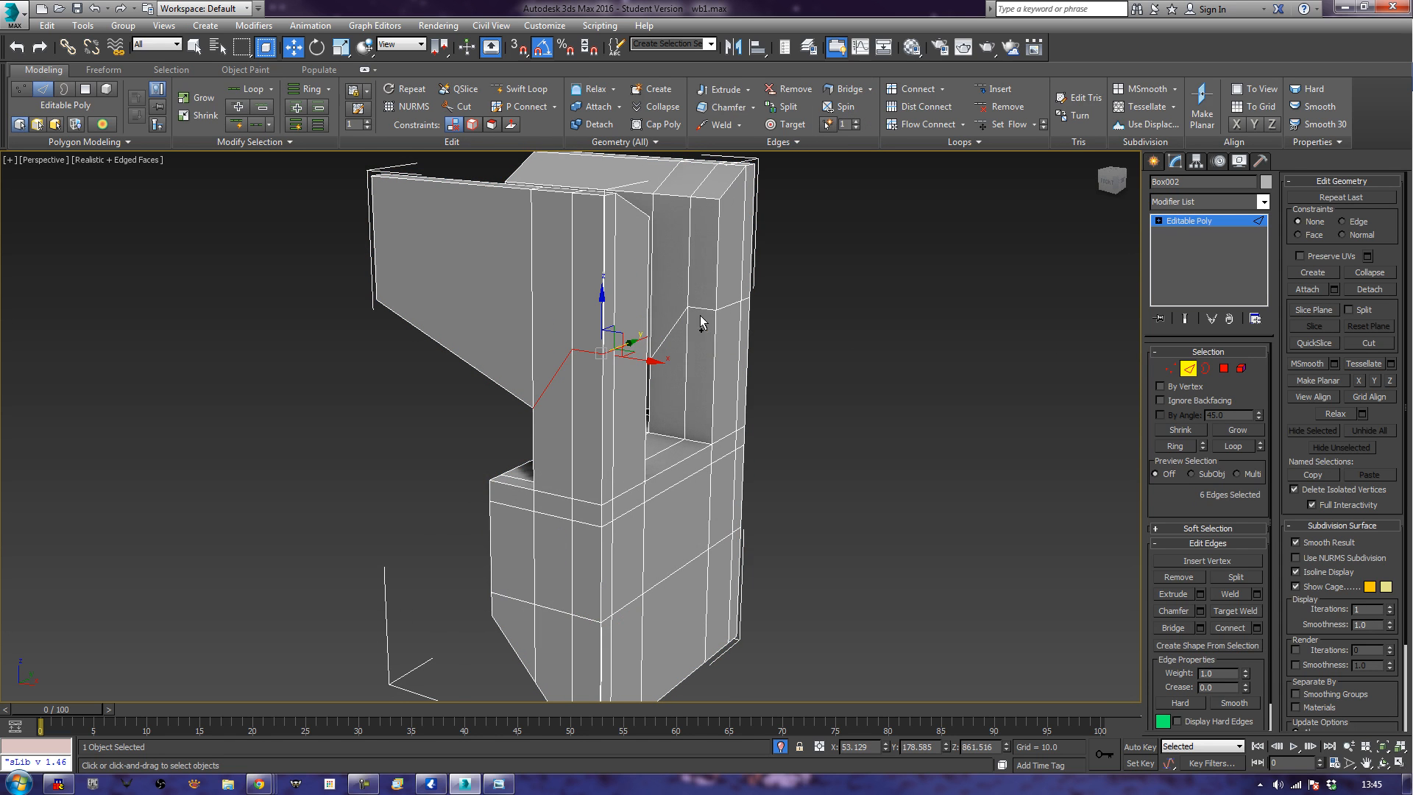
click(616, 349)
ctrl+click(606, 351)
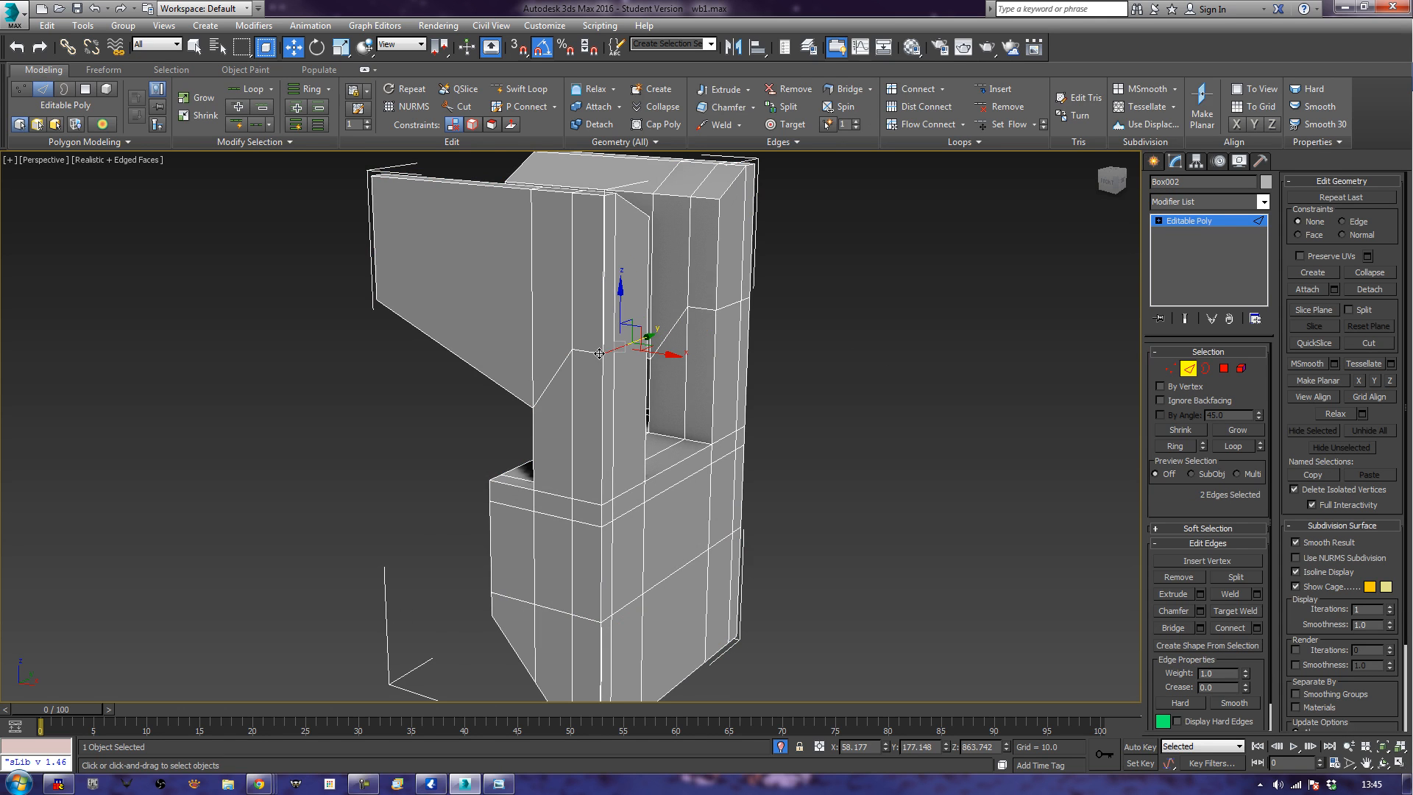
ctrl+click(586, 354)
alt+middle_drag(713, 364, 669, 358)
ctrl+click(663, 355)
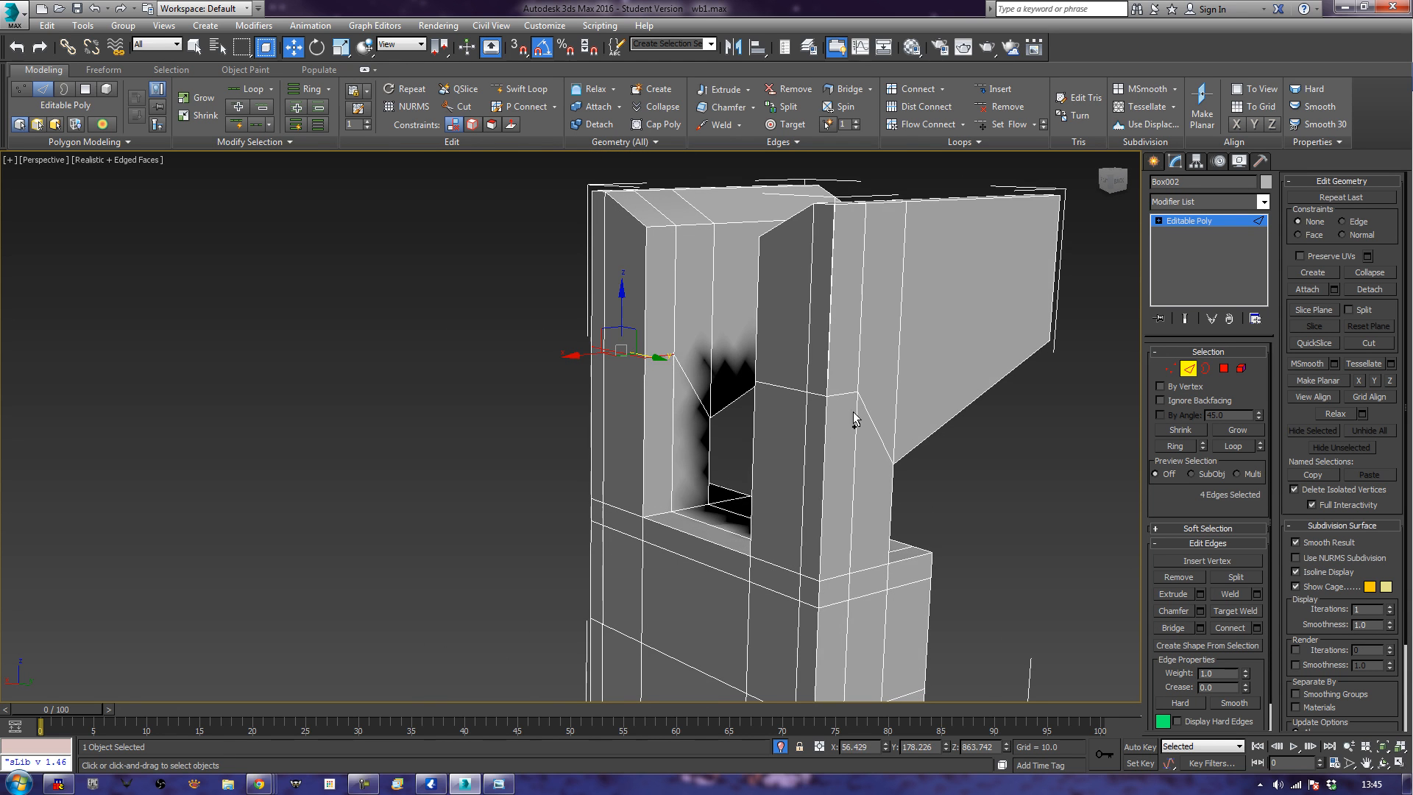
ctrl+click(837, 396)
ctrl+click(767, 384)
ctrl+click(818, 394)
alt+middle_drag(679, 404, 765, 353)
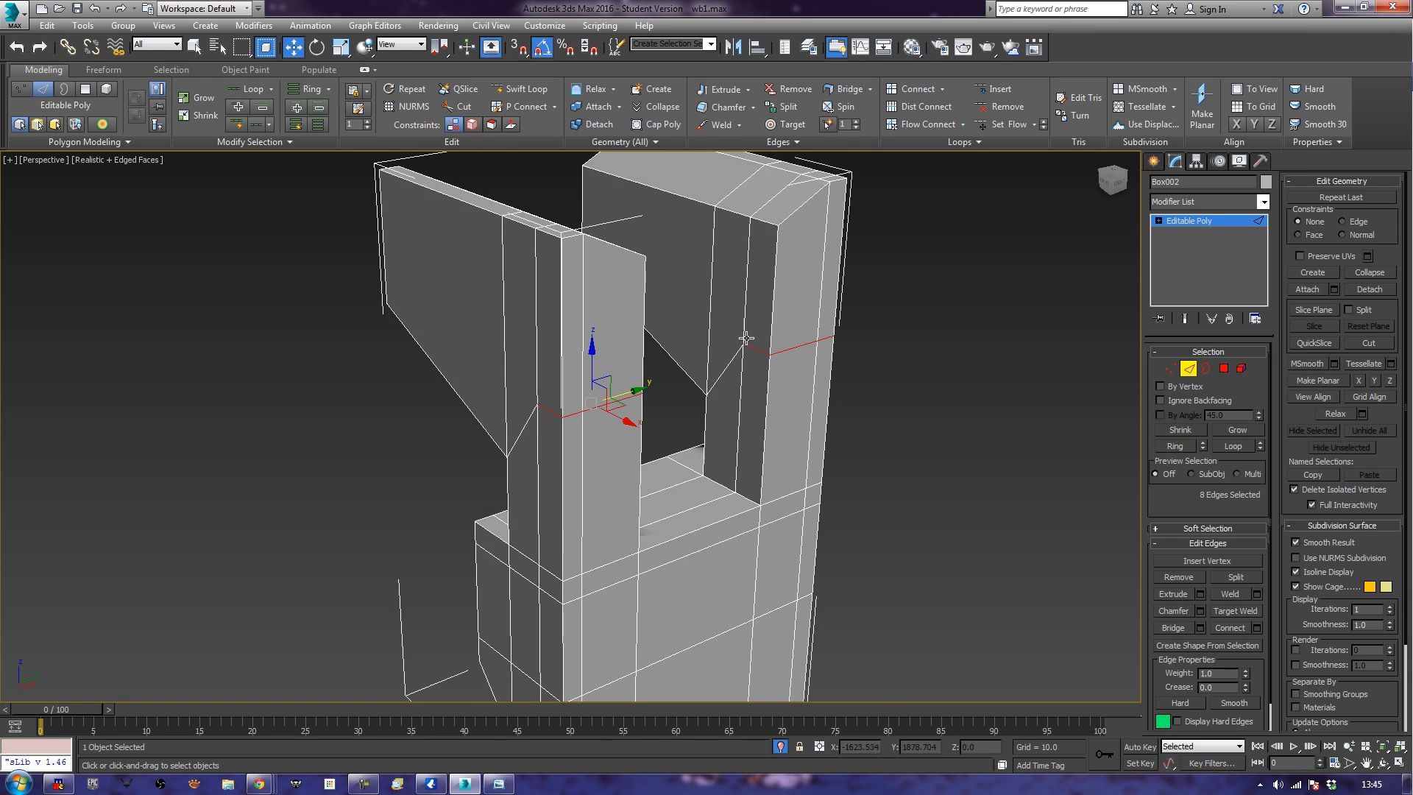
drag(593, 357, 608, 425)
alt+middle_drag(618, 409, 634, 390)
click(634, 389)
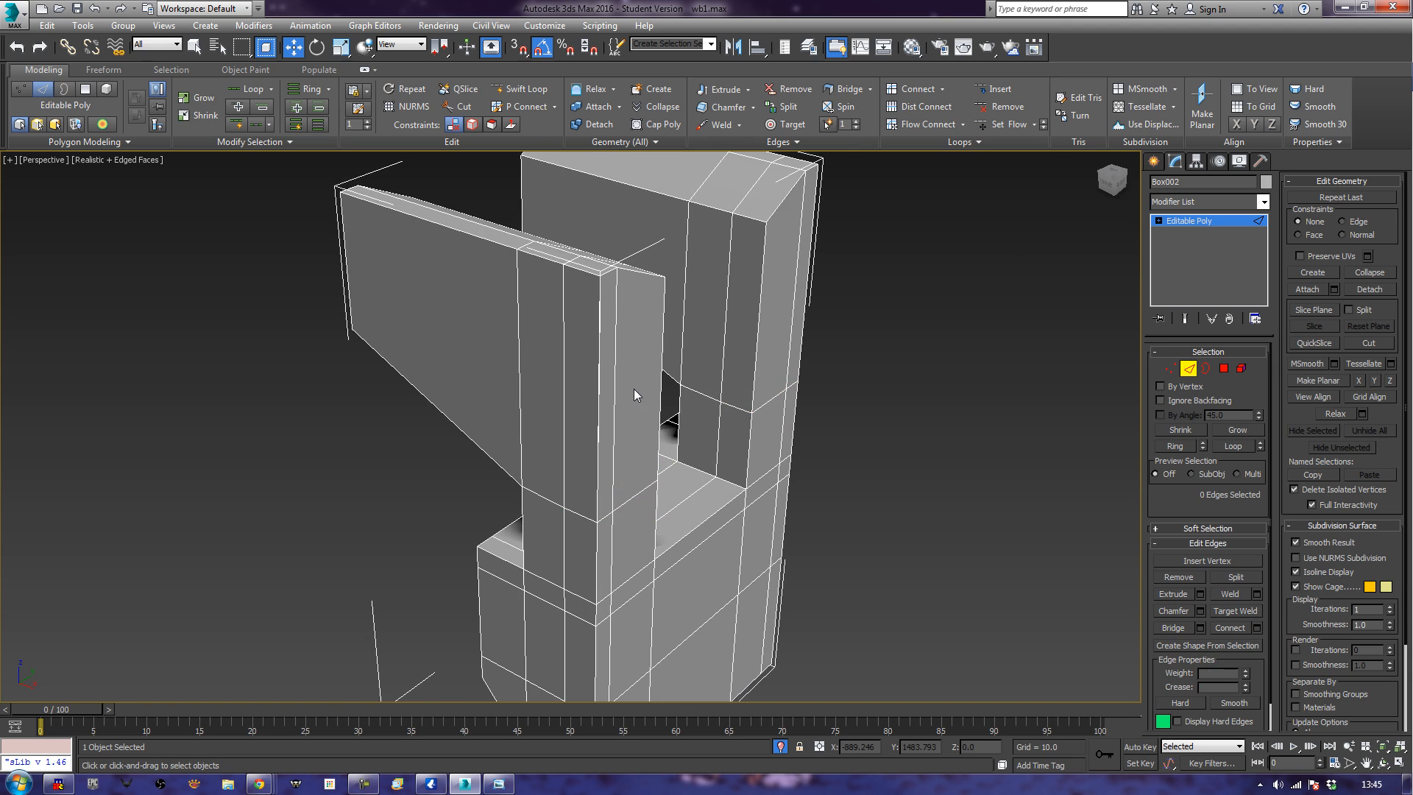
Select the four rear end polygons of both arms and move them about 4 units along X toward the arms' free ends.
click(1224, 369)
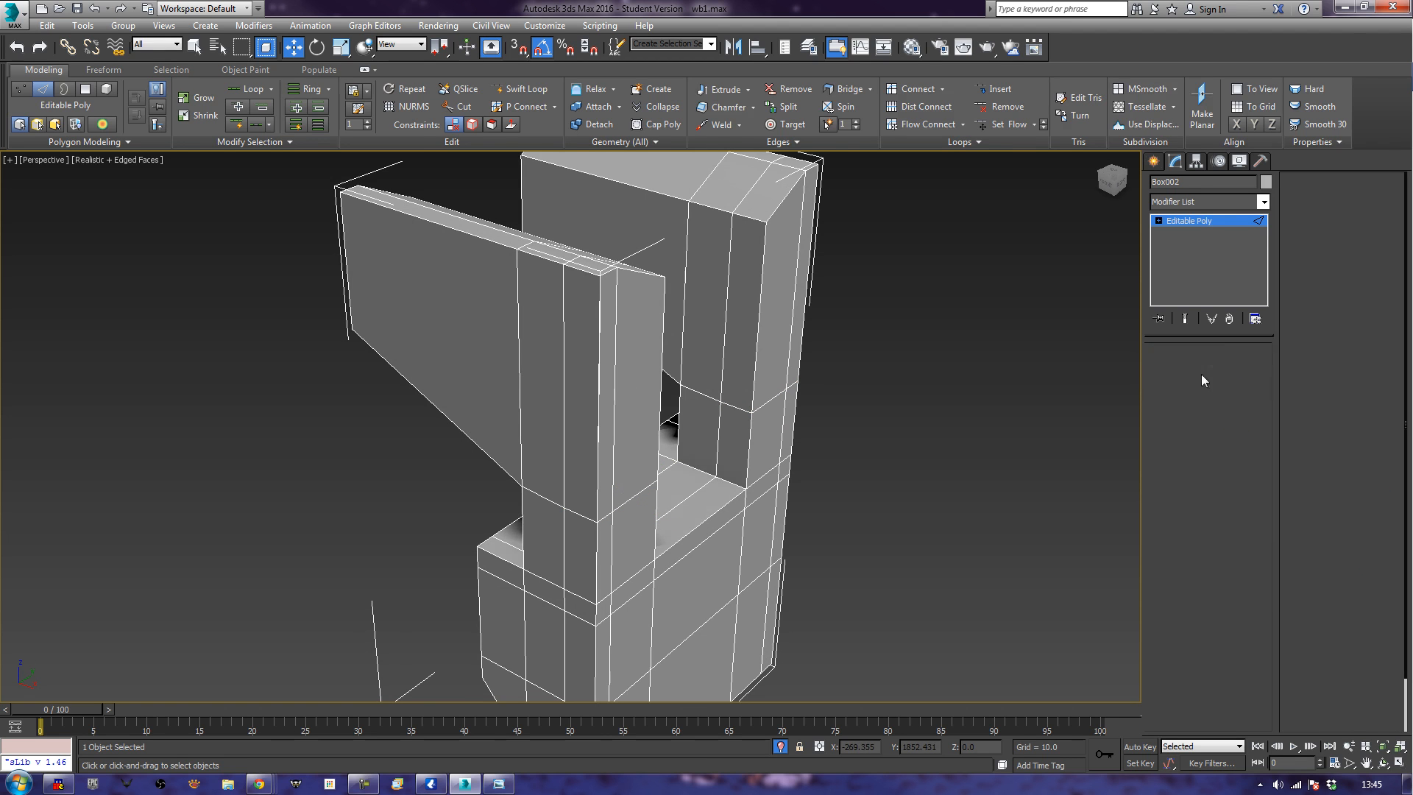
click(642, 386)
ctrl+click(605, 390)
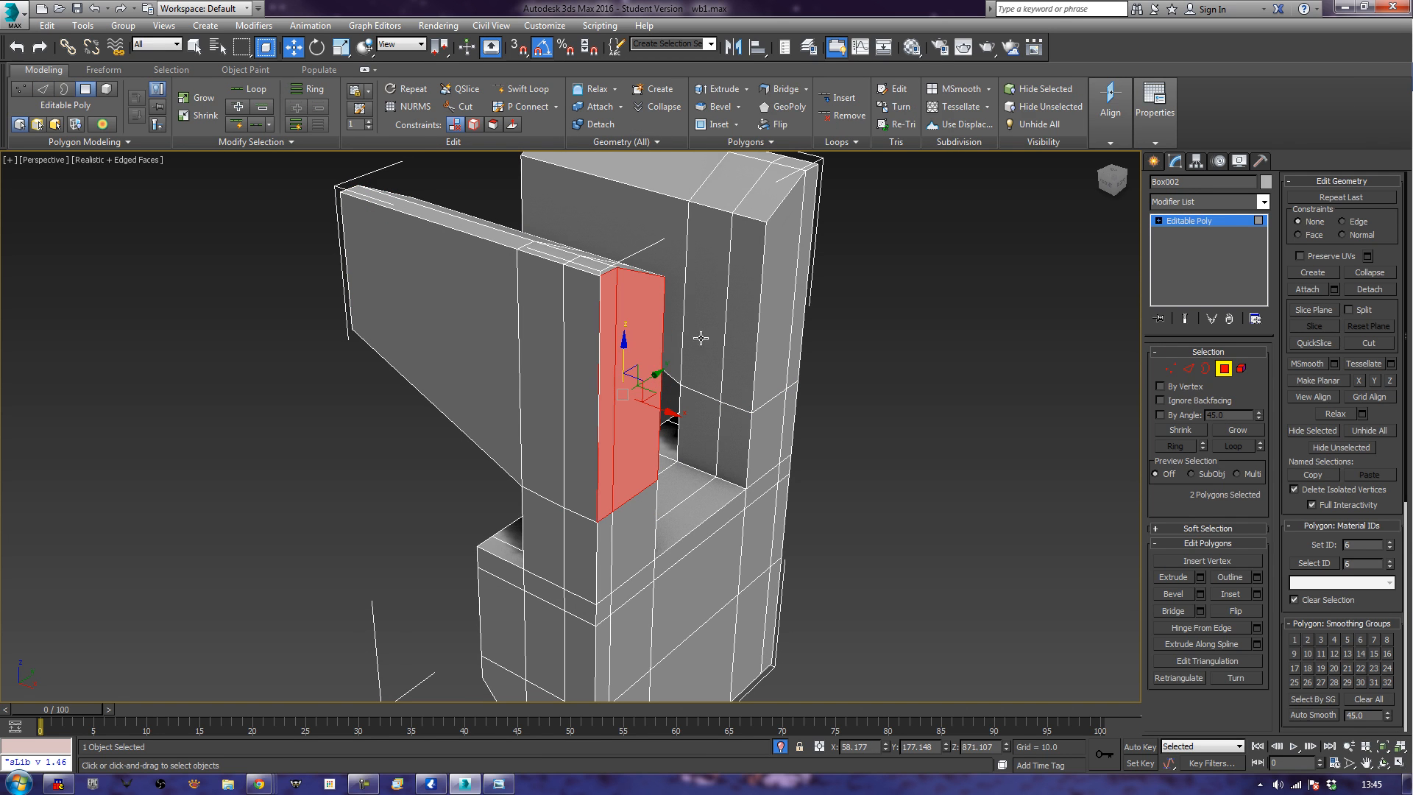
ctrl+click(801, 289)
ctrl+click(784, 298)
drag(667, 415, 645, 407)
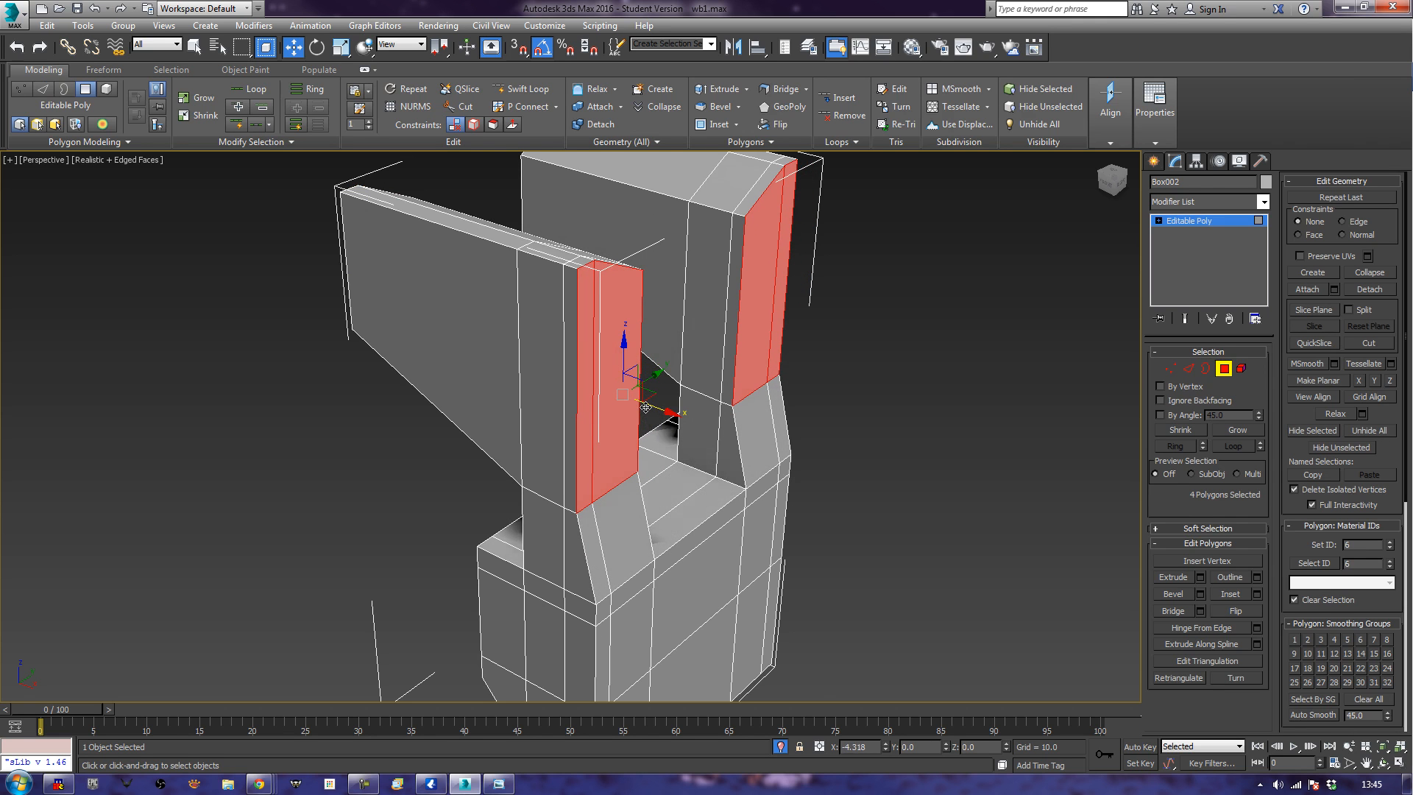
Add the narrow inner, top and outer polygons at one arm's rear end to the polygon selection.
alt+middle_drag(604, 401, 681, 475)
key(z)
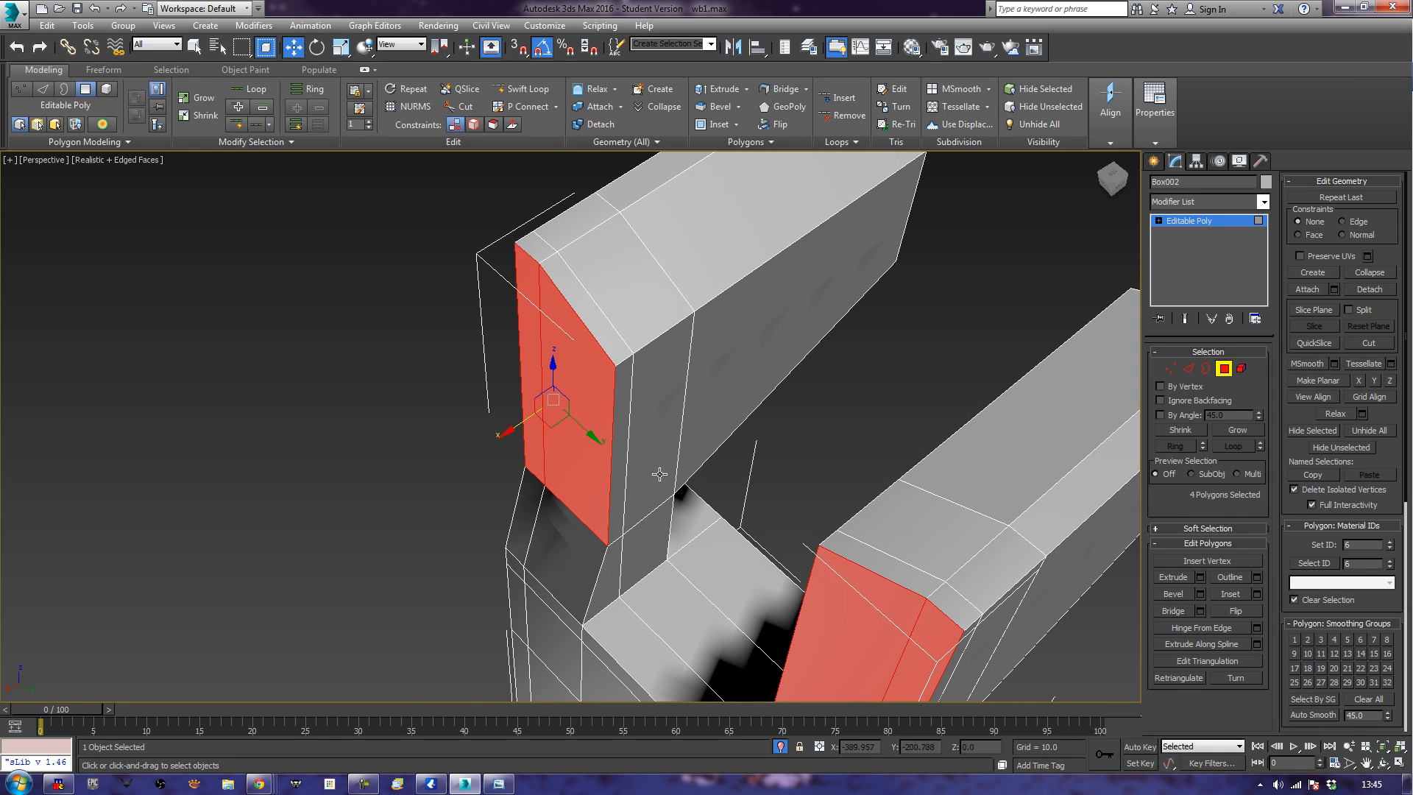
ctrl+click(622, 458)
ctrl+click(600, 329)
ctrl+click(542, 245)
alt+middle_drag(517, 348, 886, 208)
ctrl+click(701, 411)
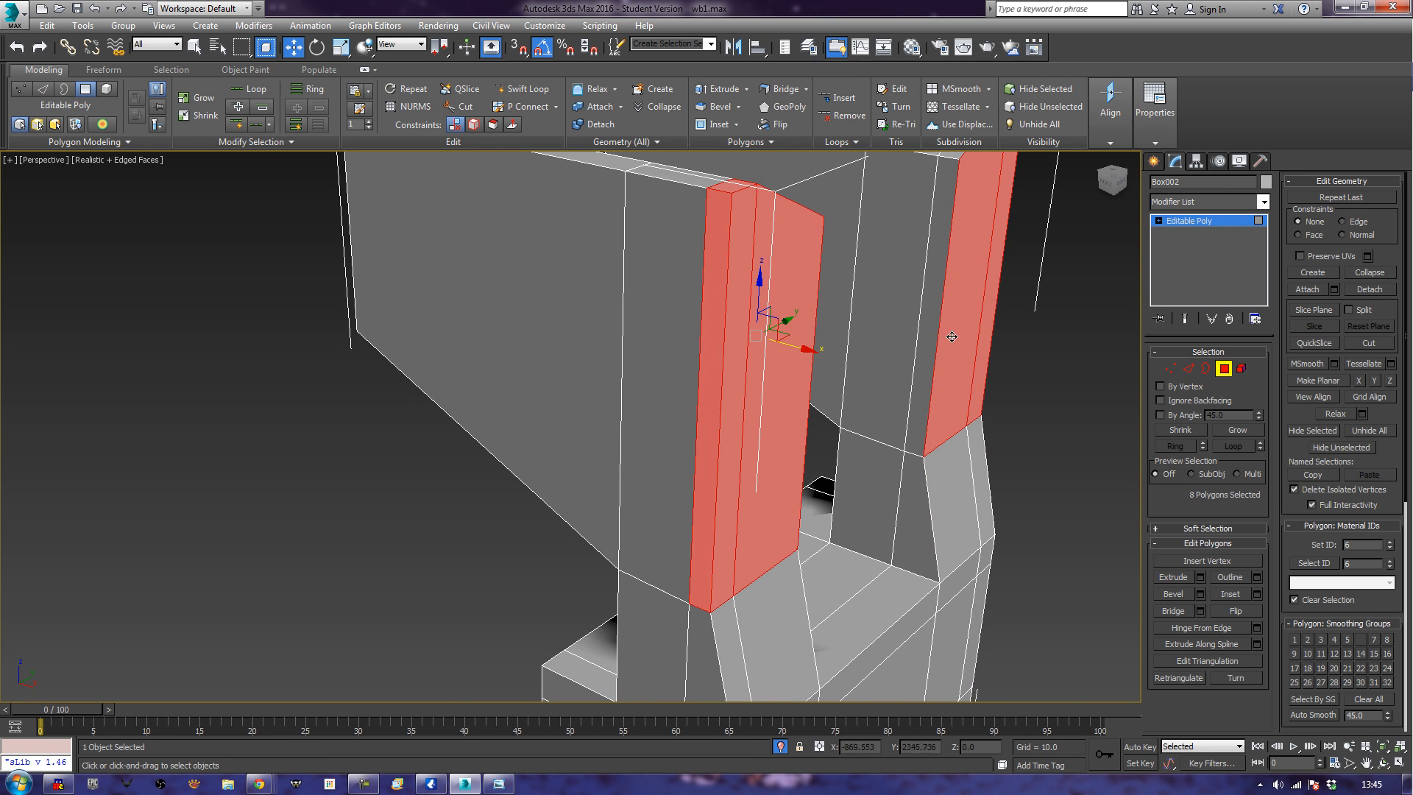
Add the matching inner, top and outer polygons at the other arm's rear end to the selection.
ctrl+click(933, 325)
alt+middle_drag(975, 221, 891, 387)
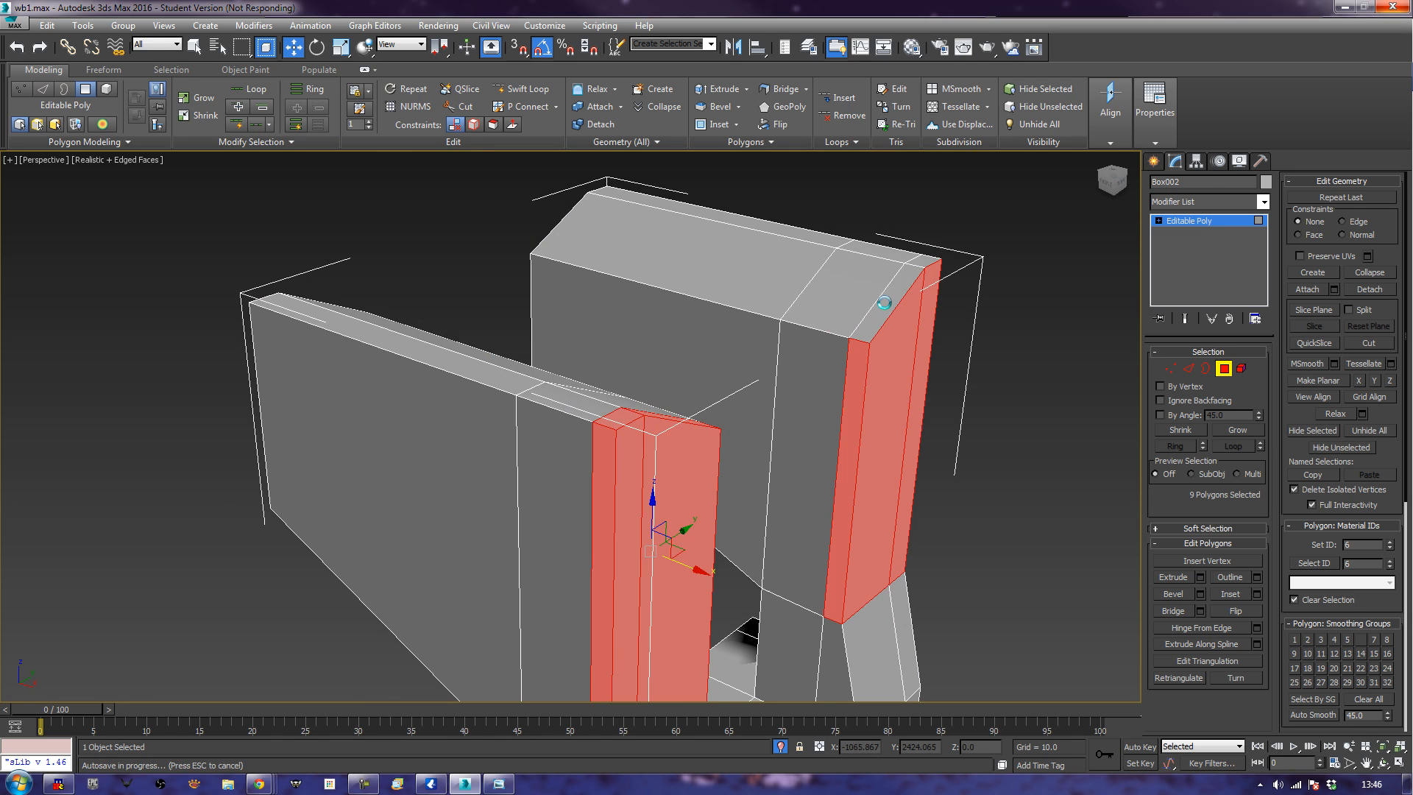
click(885, 302)
key(ctrl+z)
ctrl+click(886, 303)
ctrl+click(931, 261)
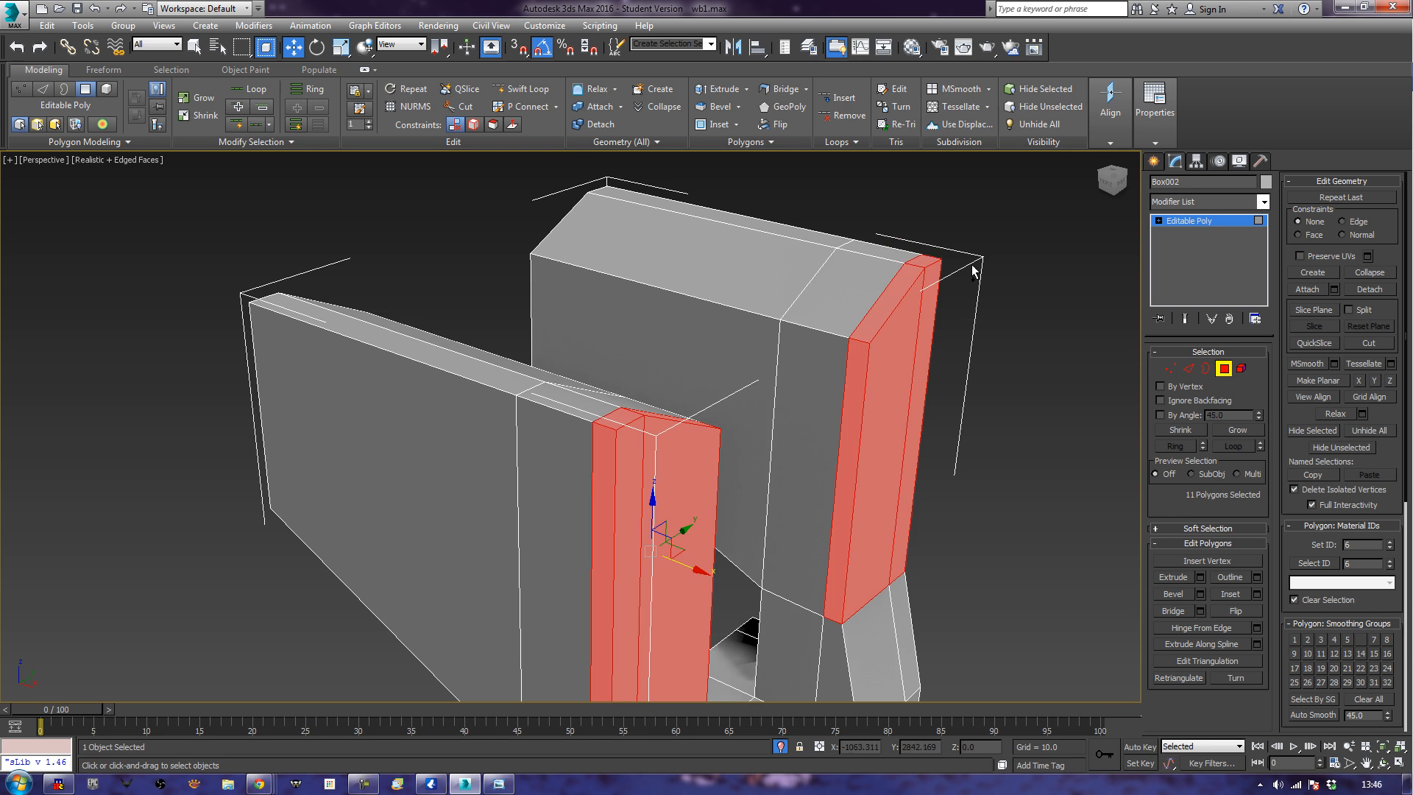
alt+middle_drag(930, 260, 757, 329)
ctrl+click(934, 552)
alt+middle_drag(933, 552, 897, 410)
Move the selected rear polygons of both arms further along X toward the arms' free ends.
scroll(896, 410, down, 5)
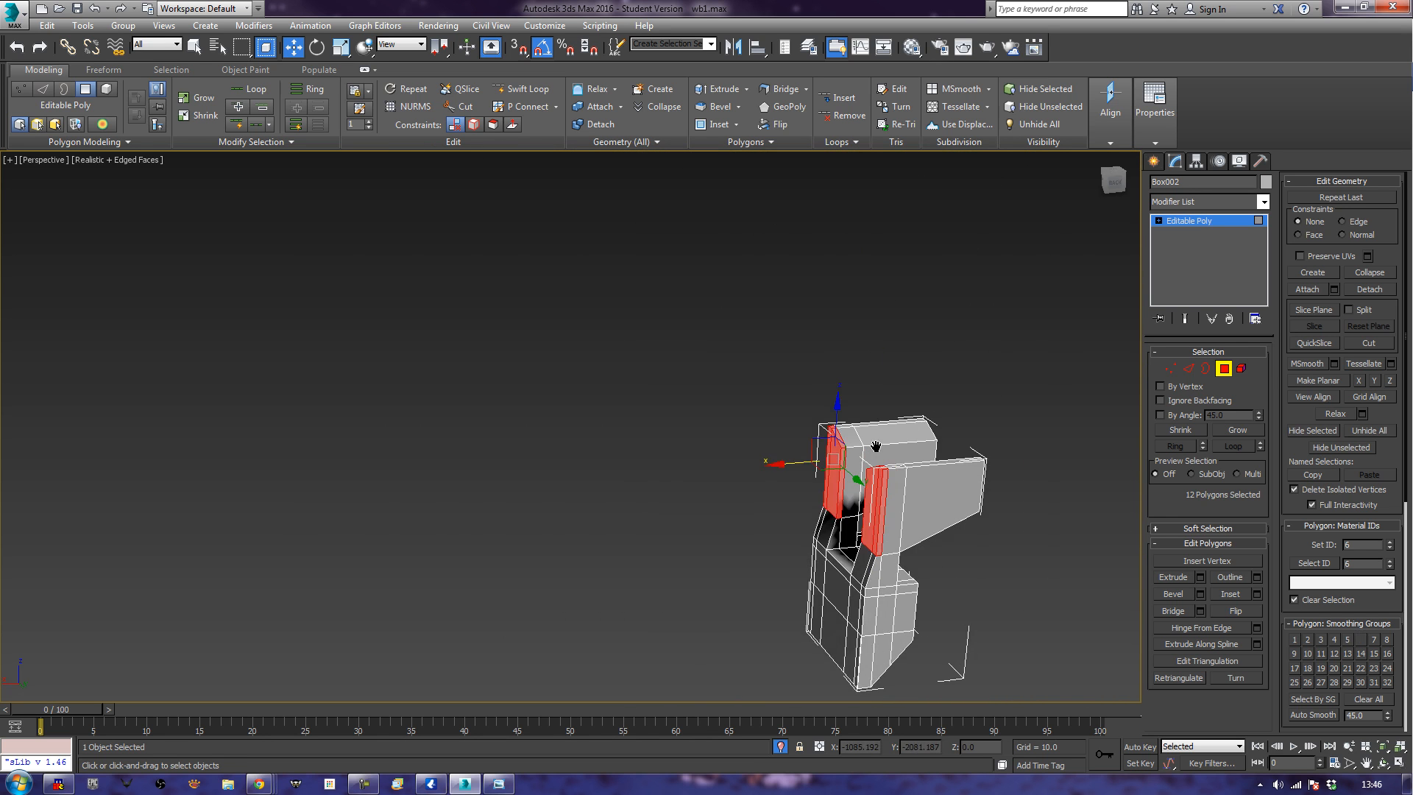
scroll(876, 446, up, 5)
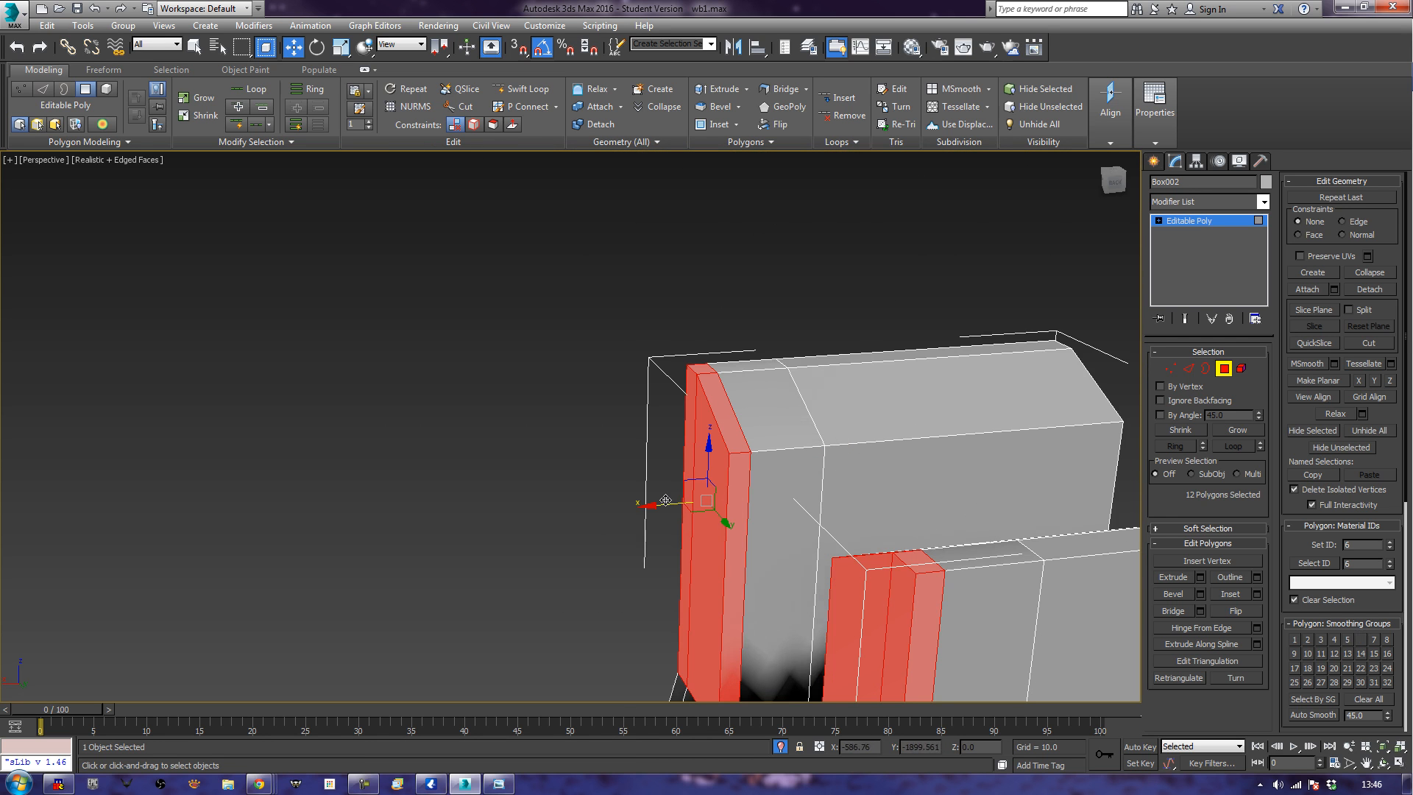
drag(657, 503, 704, 510)
middle_drag(700, 517, 904, 491)
scroll(686, 480, down, 5)
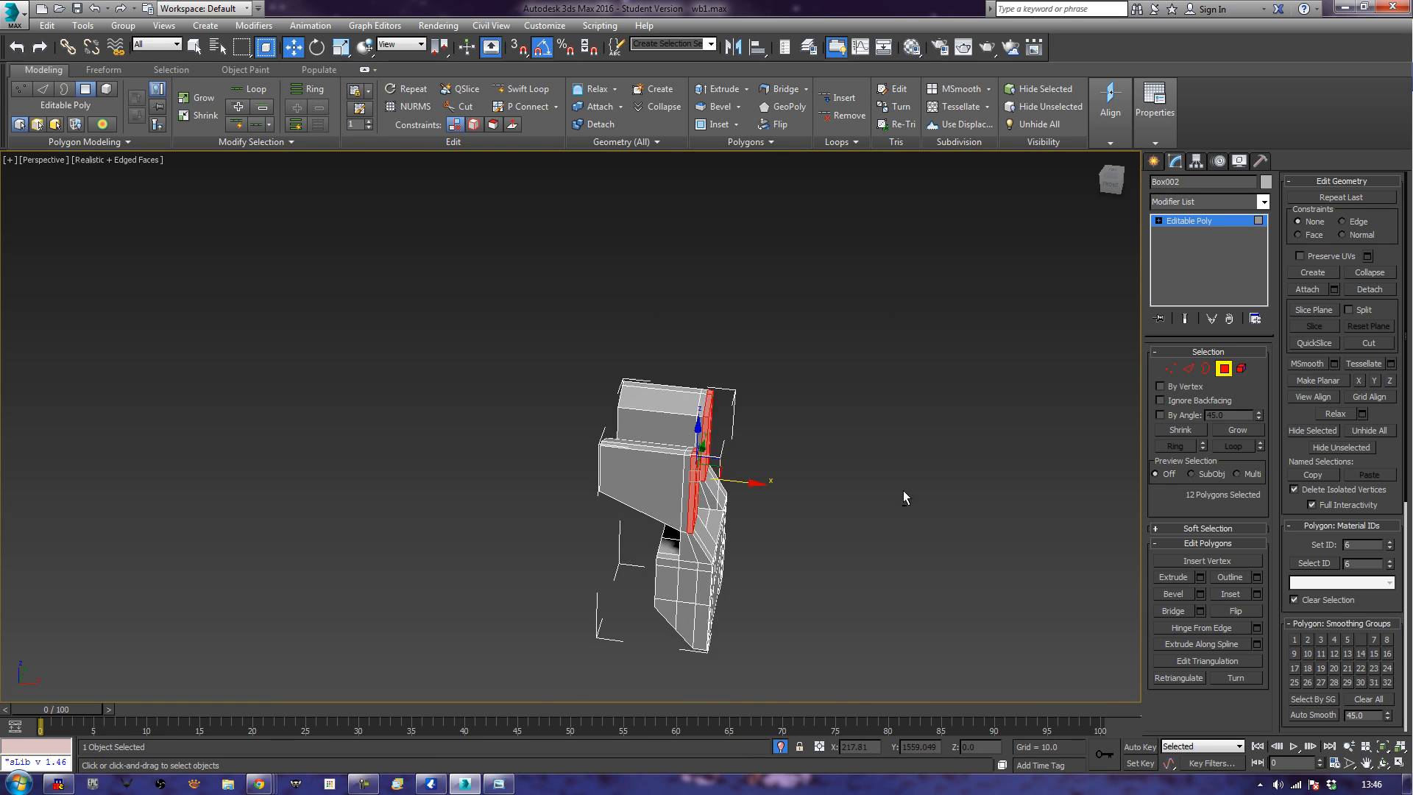
Select the 18 upper vertices at both arms' rear ends and shift them along X toward the free ends to slant the backs.
scroll(903, 491, up, 5)
key(z)
middle_drag(550, 441, 684, 470)
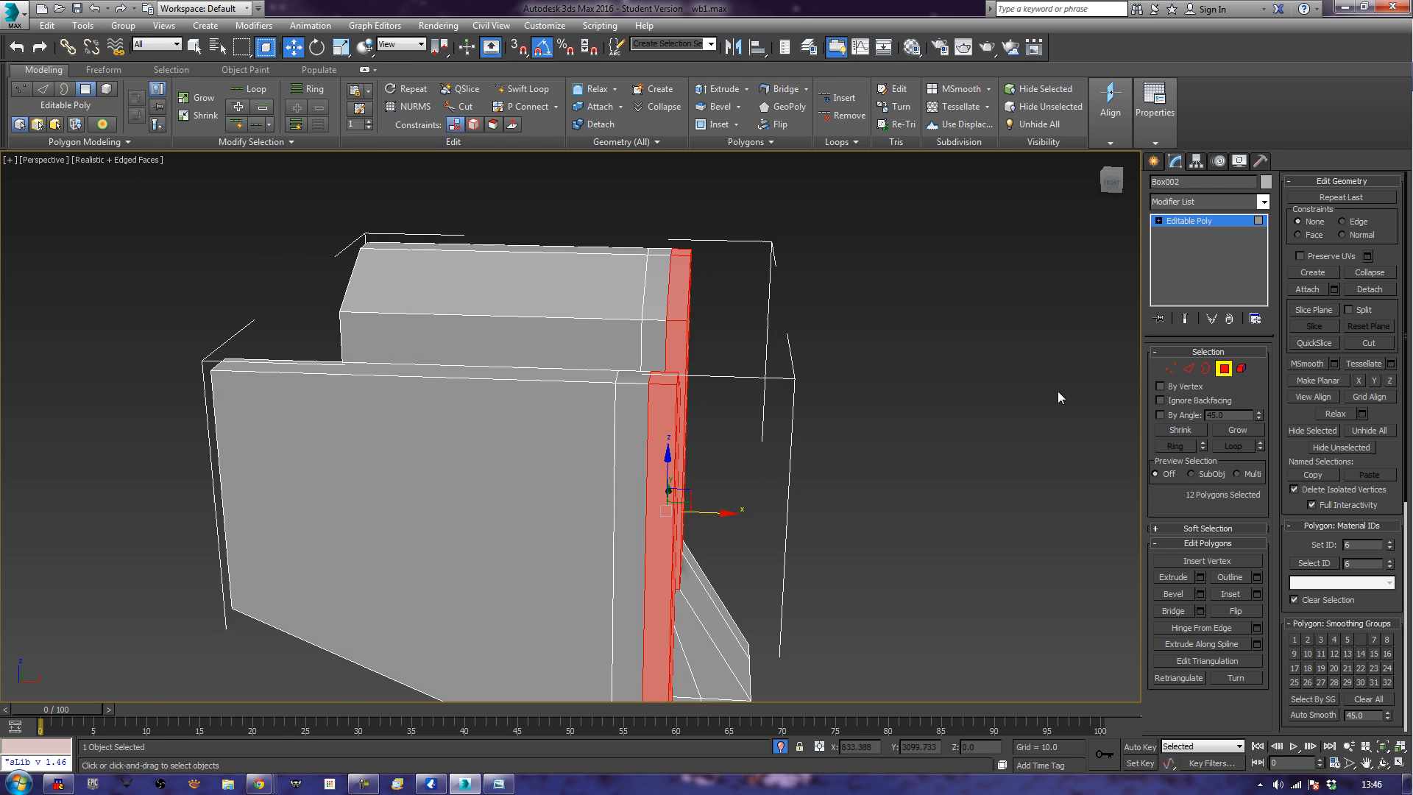
click(1171, 370)
drag(563, 449, 564, 448)
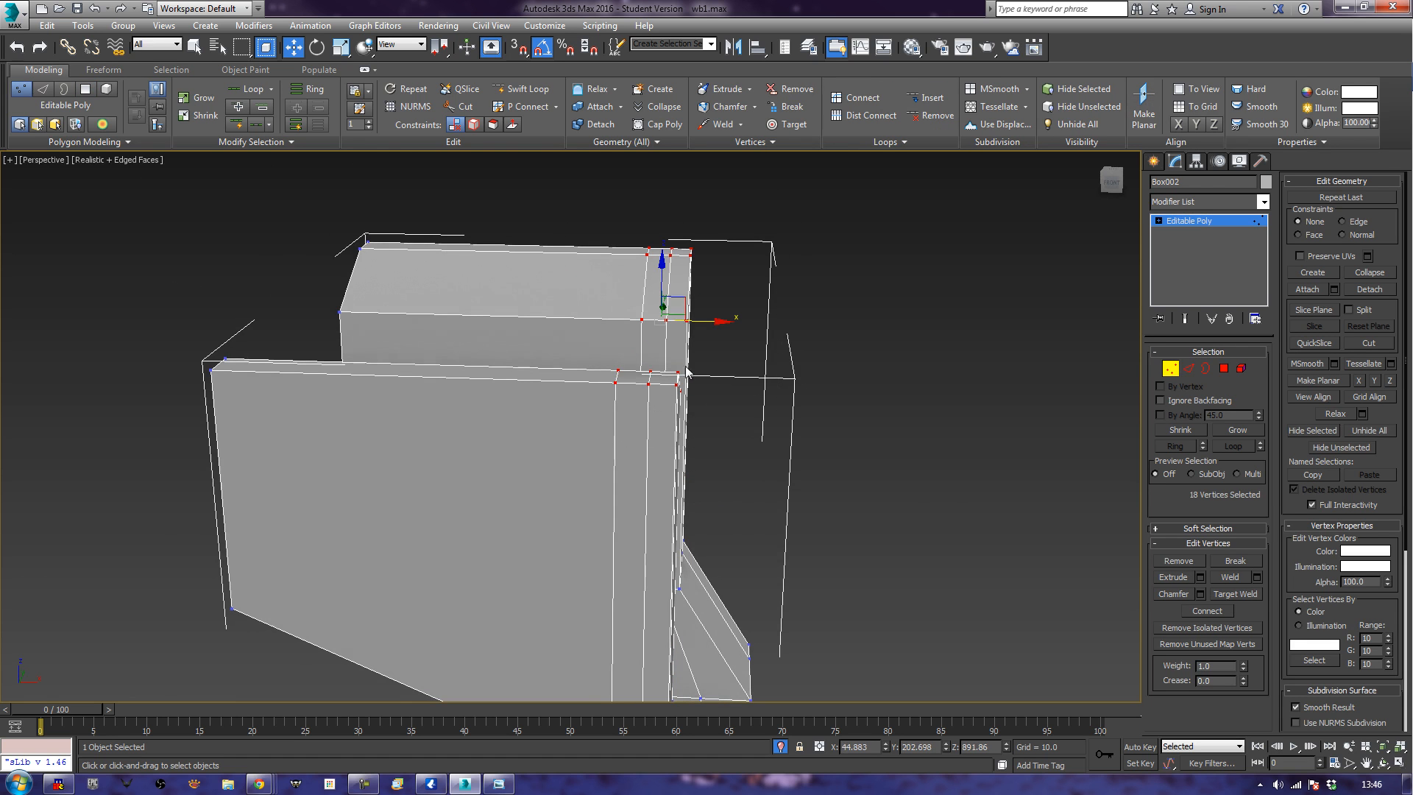
drag(700, 322, 626, 316)
click(831, 347)
scroll(802, 376, down, 4)
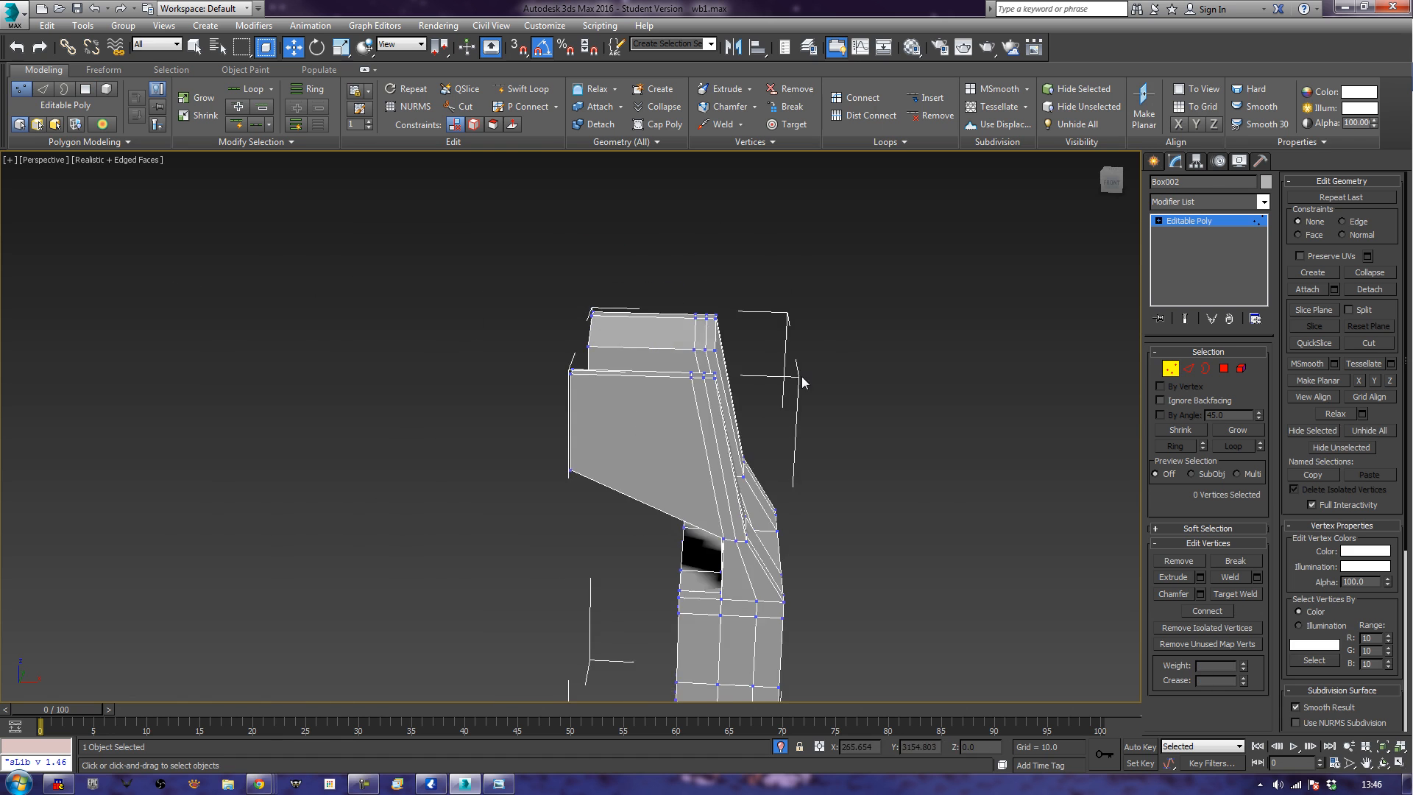
Leave vertex editing, bring back the rest of the model and examine how the arms sit against the ring.
alt+middle_drag(763, 417, 825, 410)
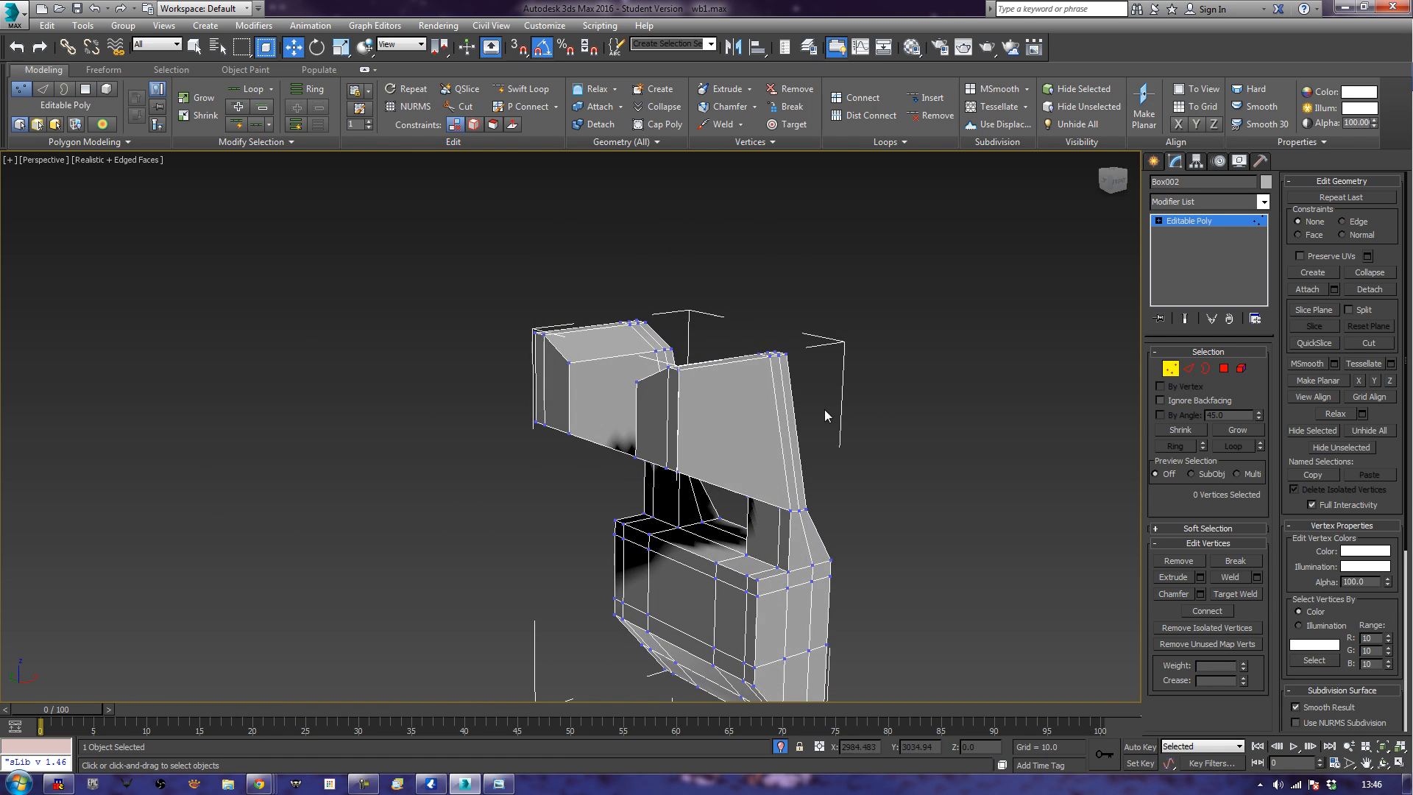
click(1171, 369)
right_click(1016, 414)
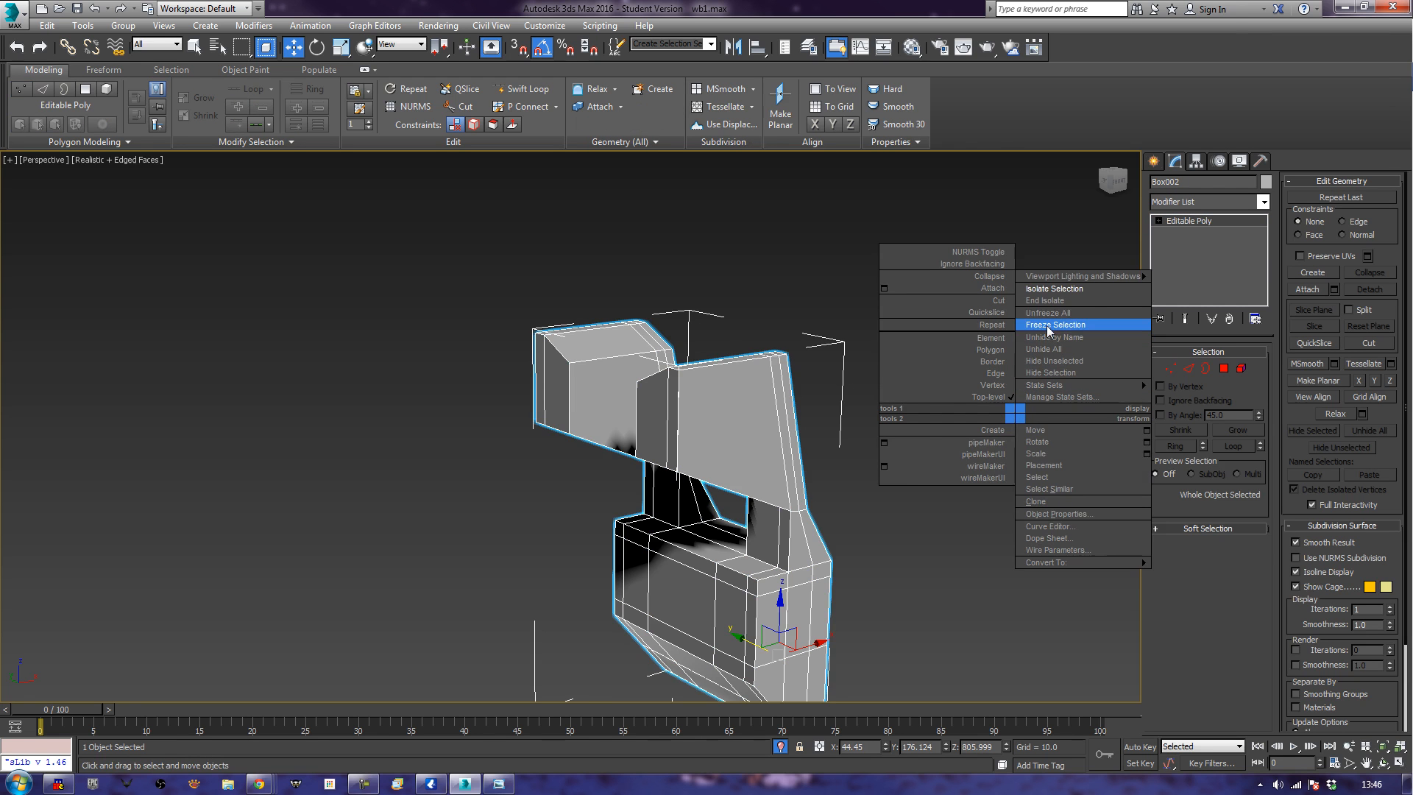
click(1054, 289)
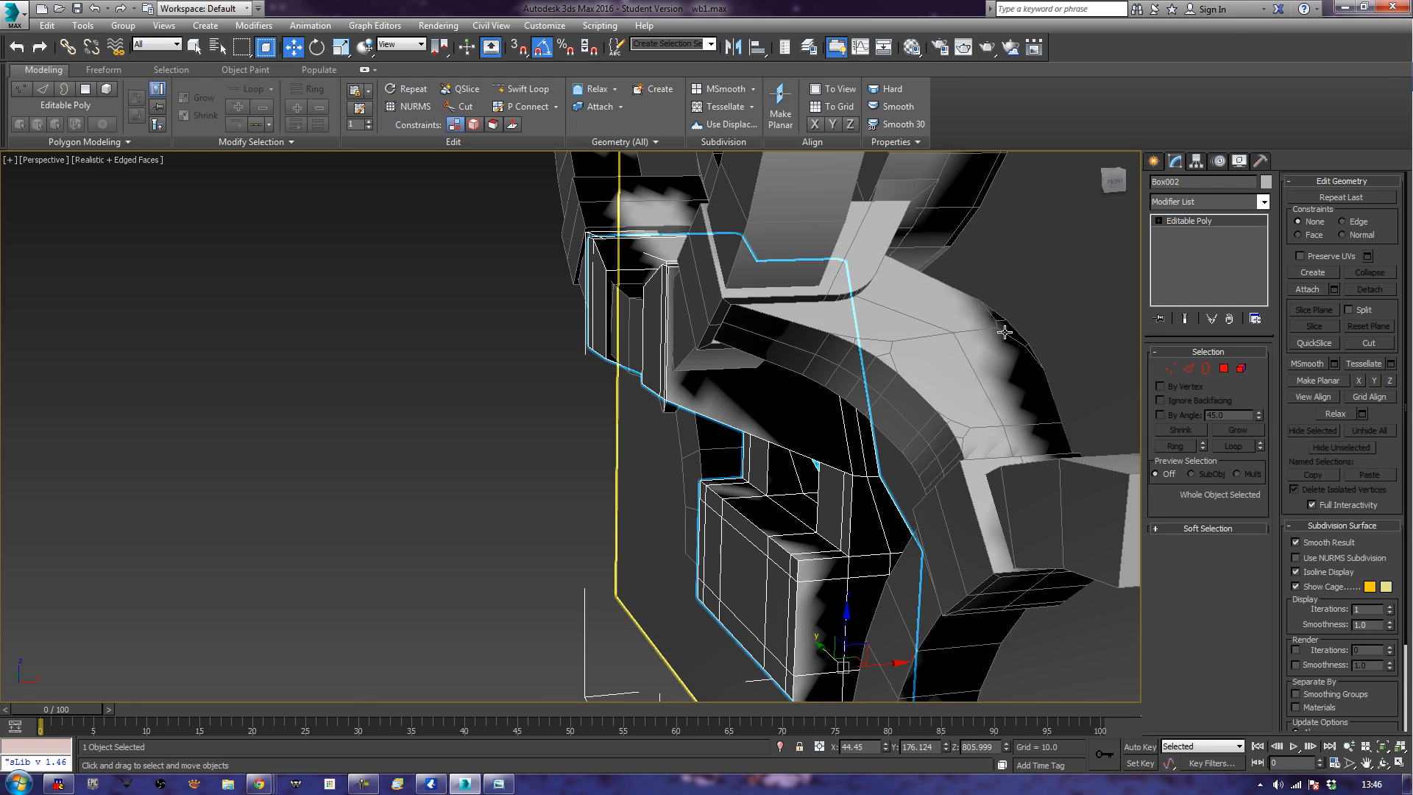
click(357, 521)
key(z)
alt+middle_drag(338, 537, 499, 519)
scroll(508, 508, up, 6)
click(593, 409)
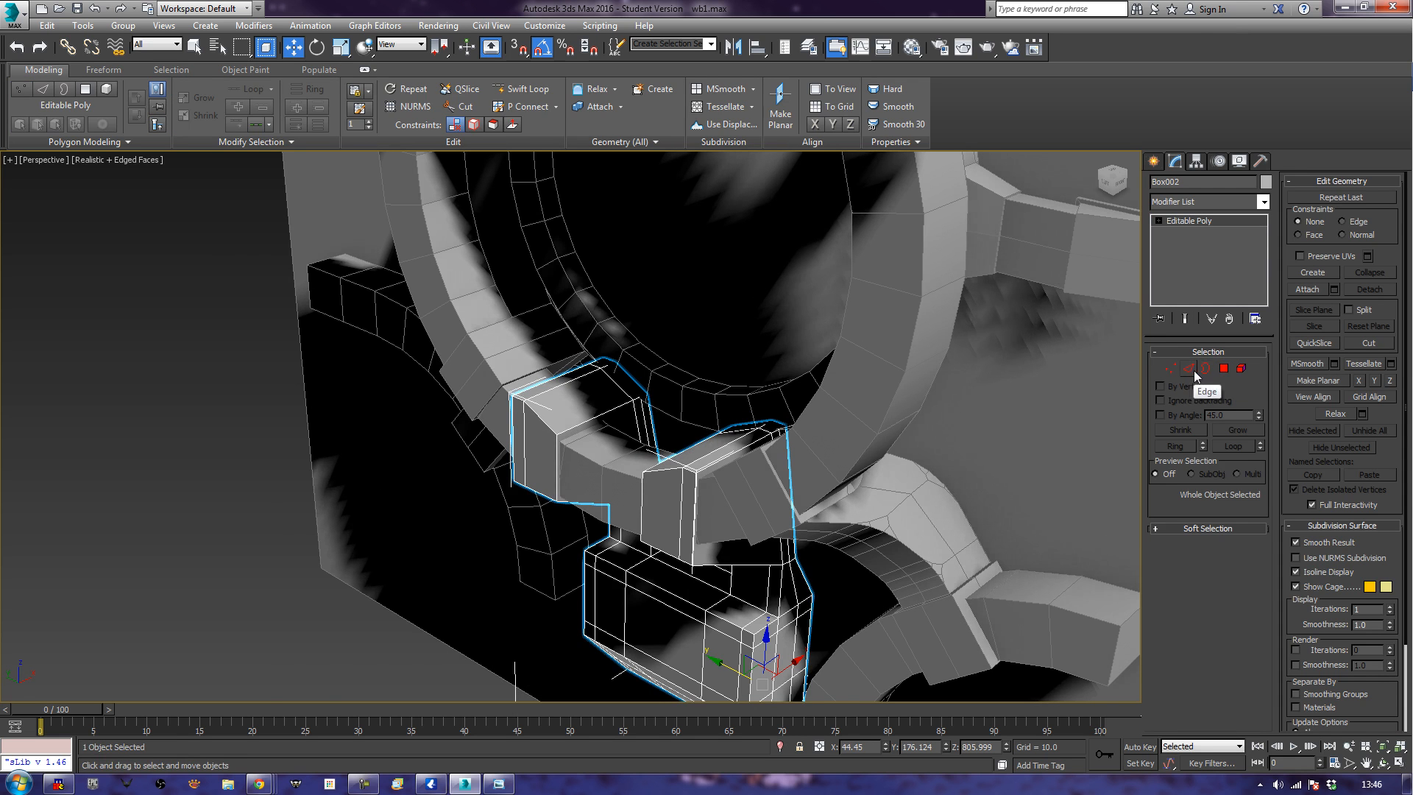
click(1171, 366)
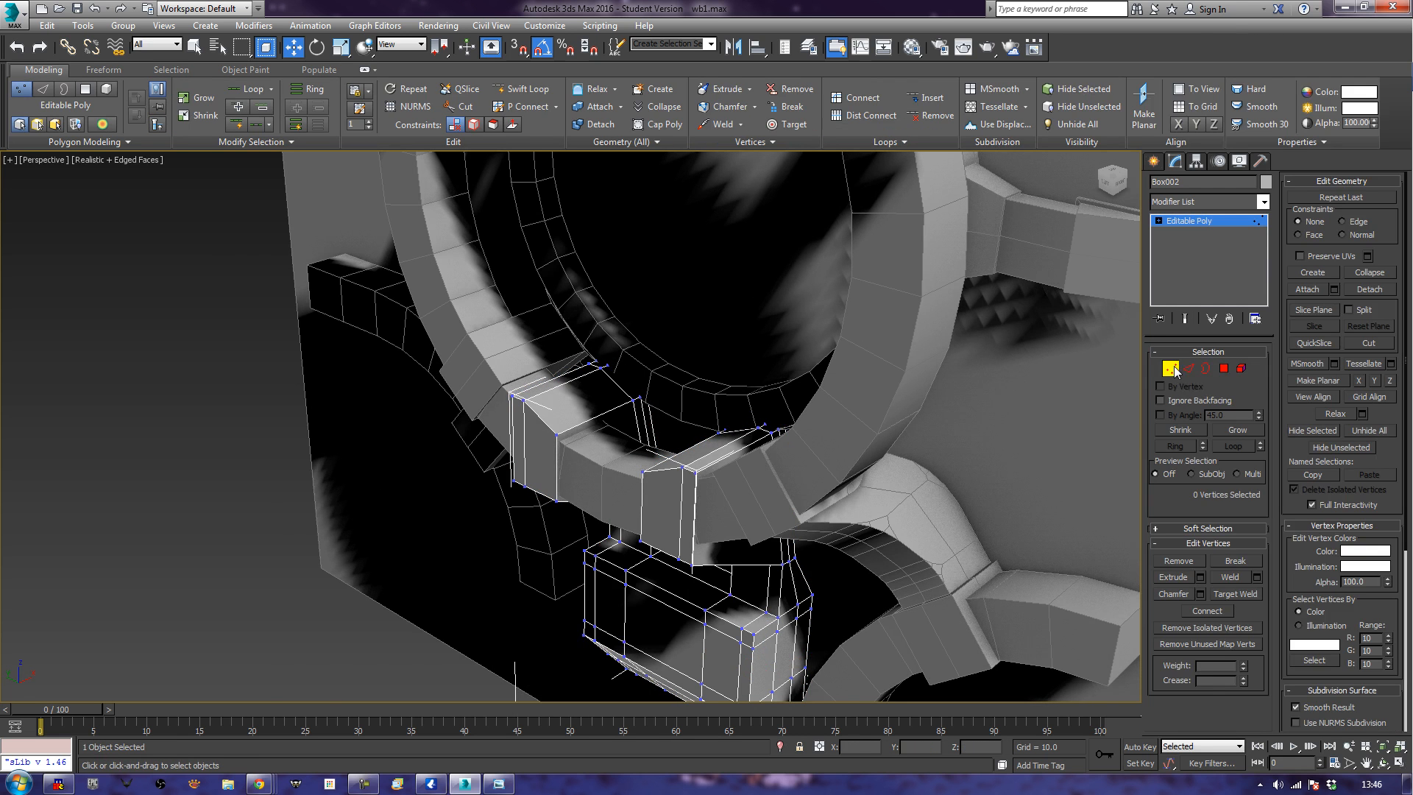
click(1223, 368)
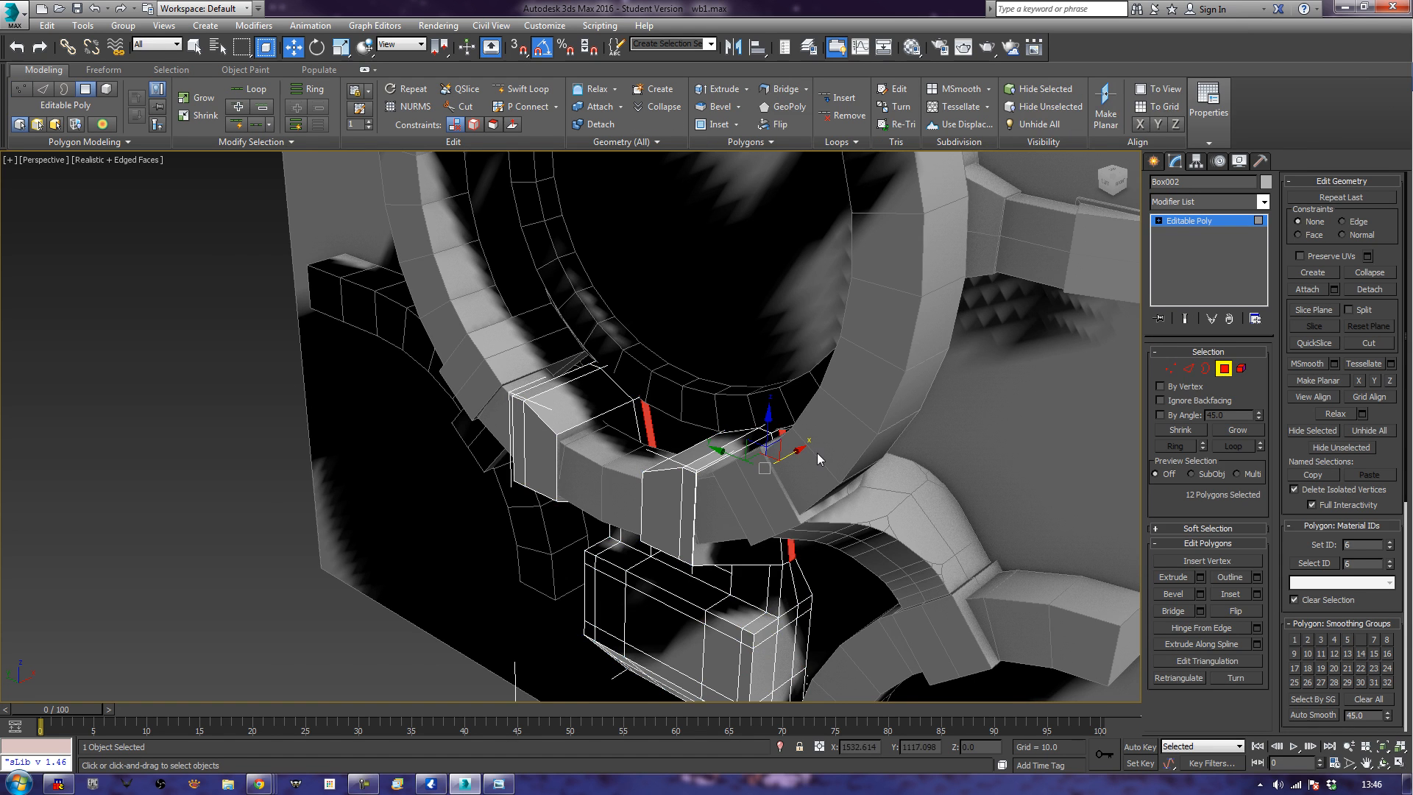
alt+middle_drag(816, 452, 813, 450)
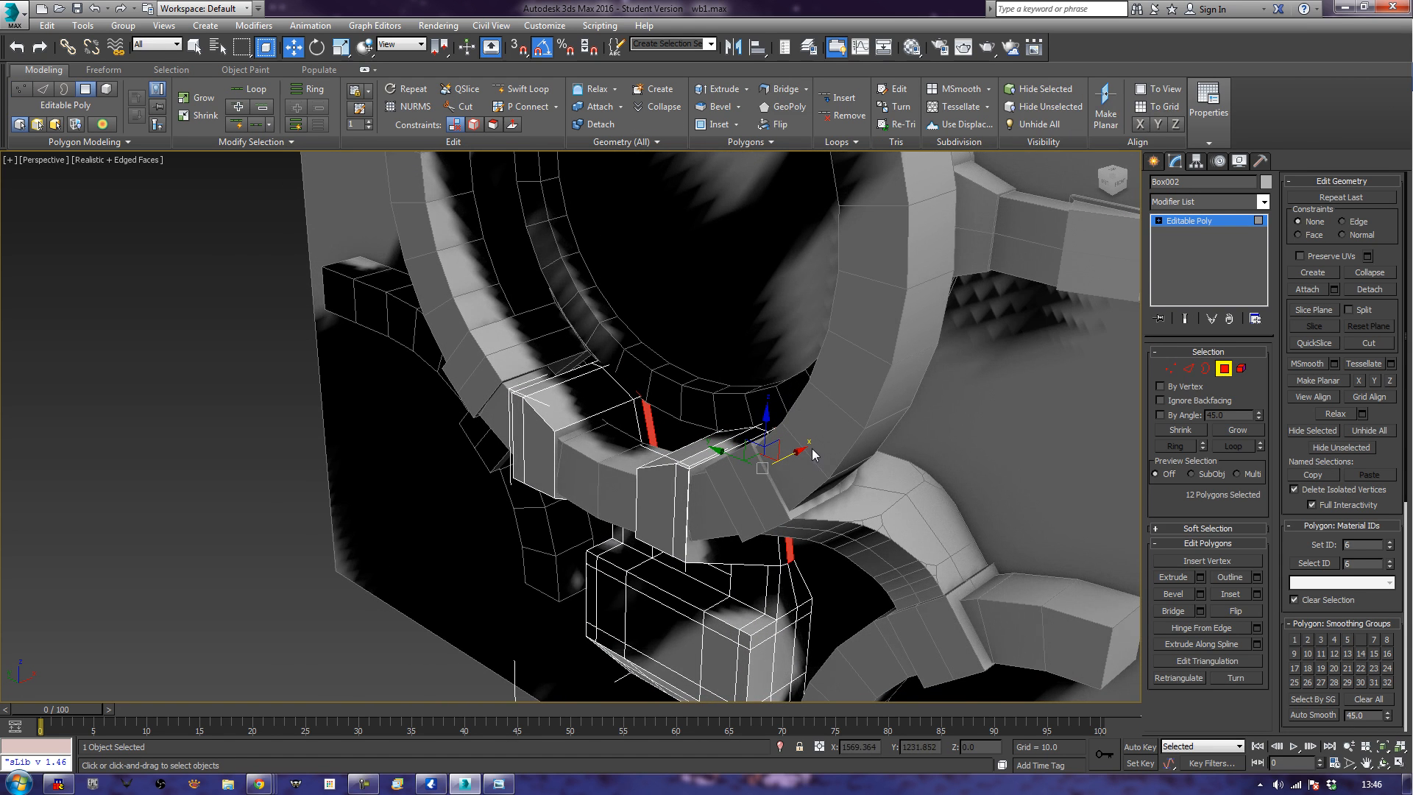
click(1224, 368)
Isolate the mounting block and select the upper rear vertices of both arms.
right_click(685, 462)
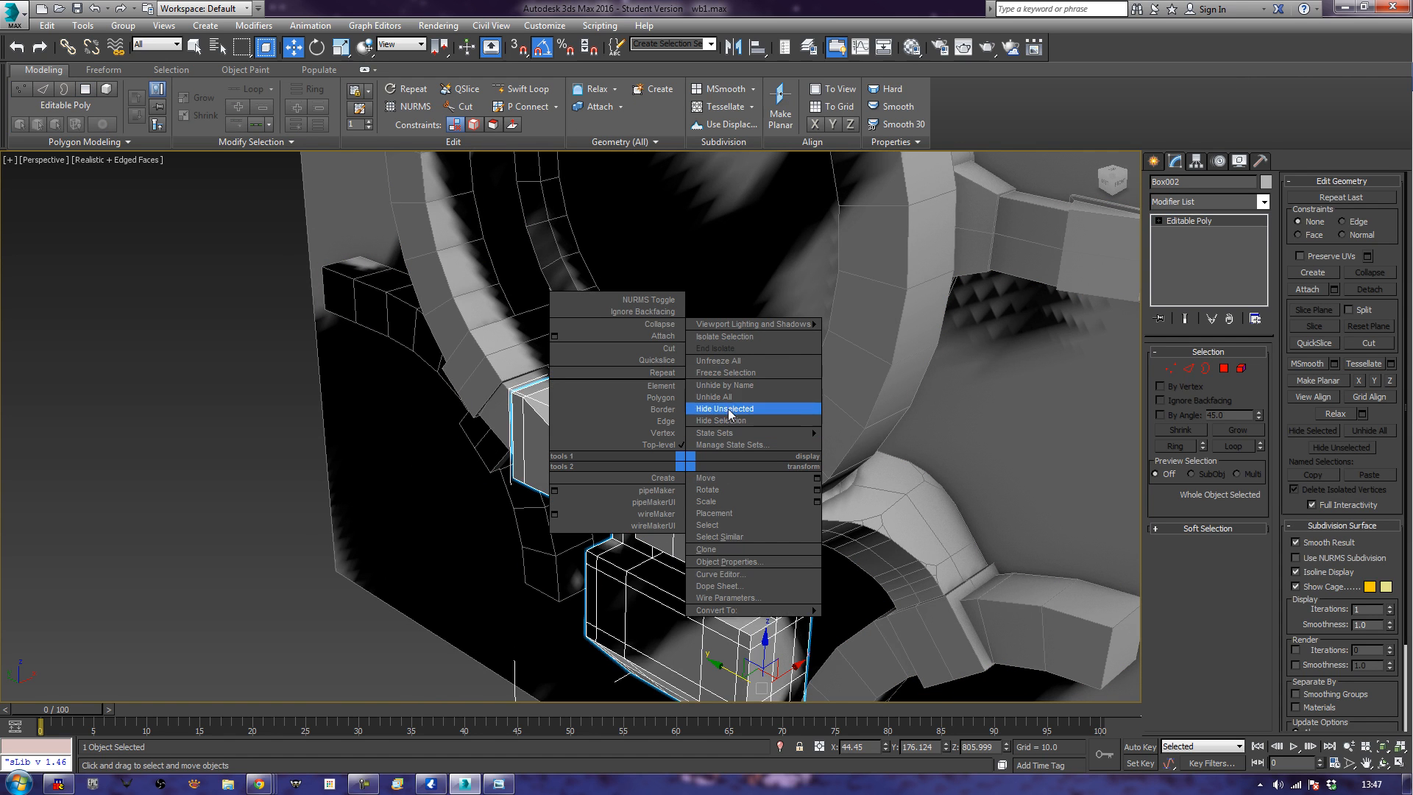
click(745, 337)
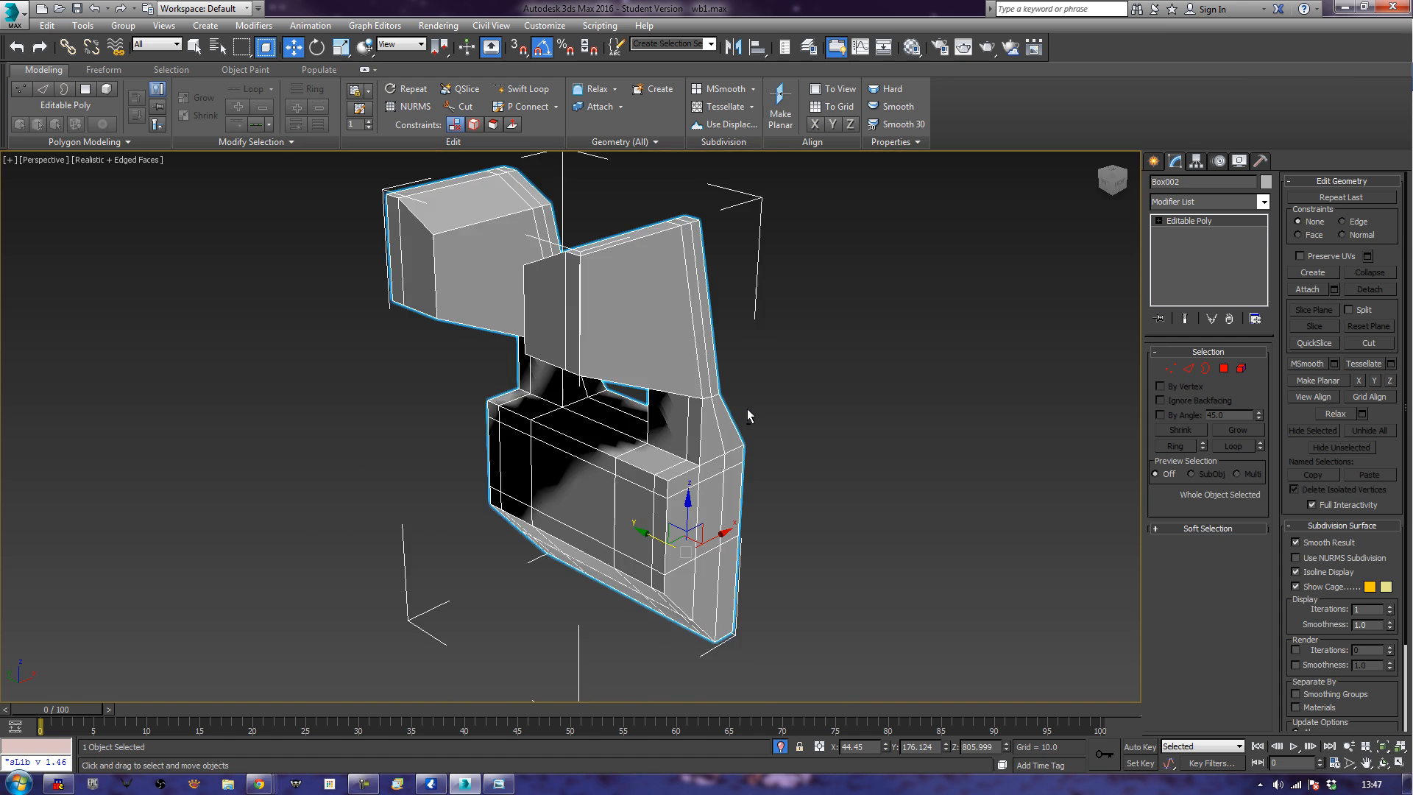
alt+middle_drag(748, 409, 672, 380)
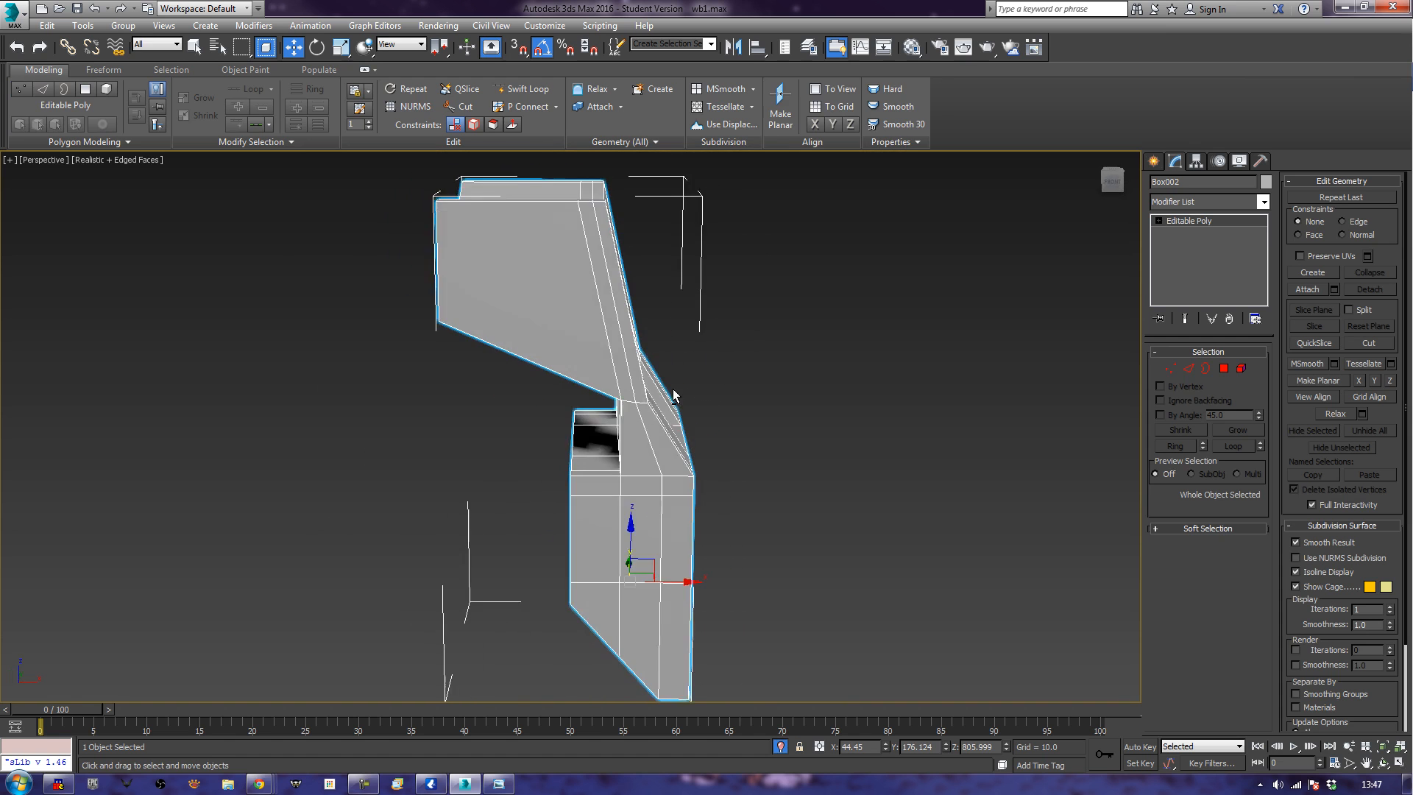
click(1175, 370)
middle_drag(742, 274, 763, 340)
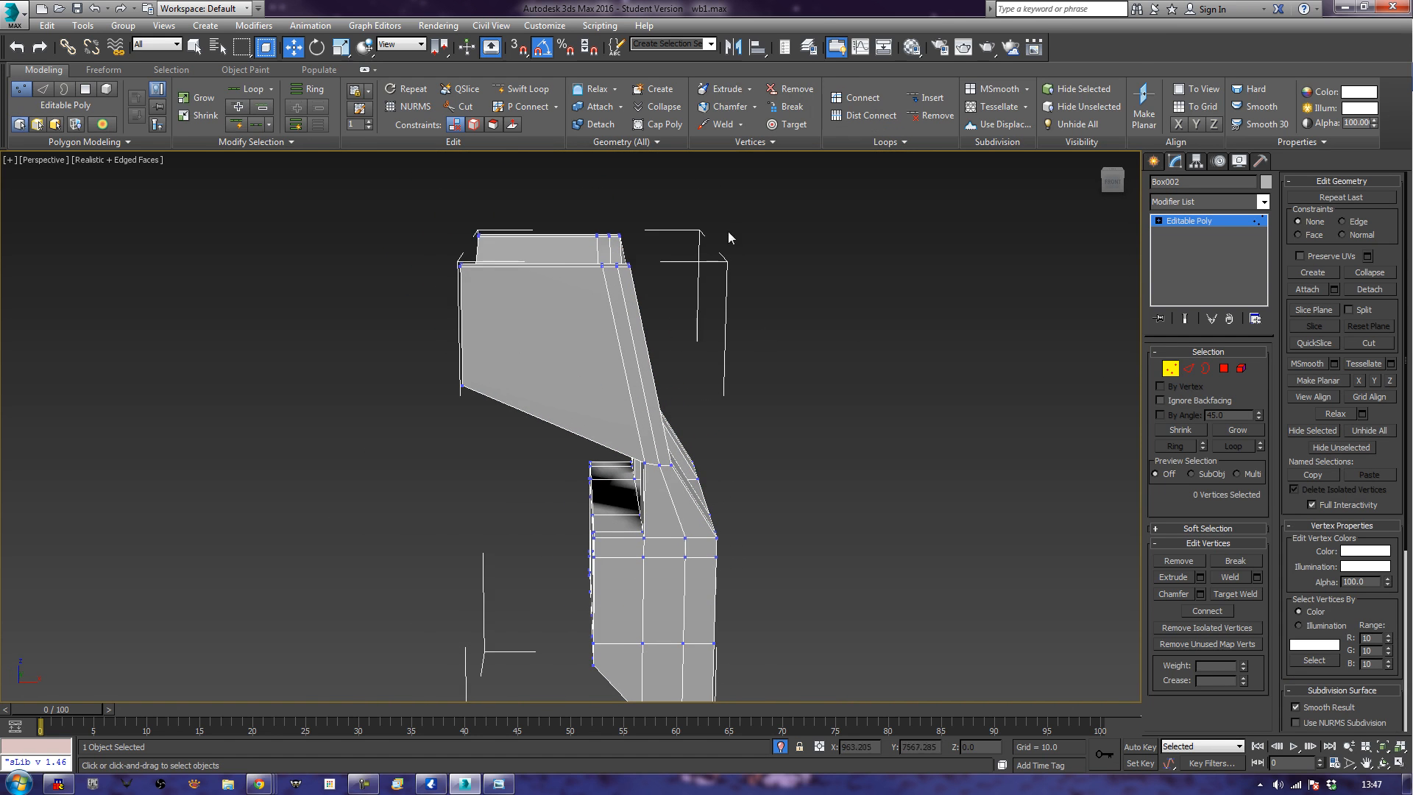
drag(624, 265, 578, 299)
End the isolation, shift the selected upper vertices slightly further along X toward the arms' free ends, and leave vertex editing.
alt+middle_drag(694, 331, 761, 377)
right_click(827, 341)
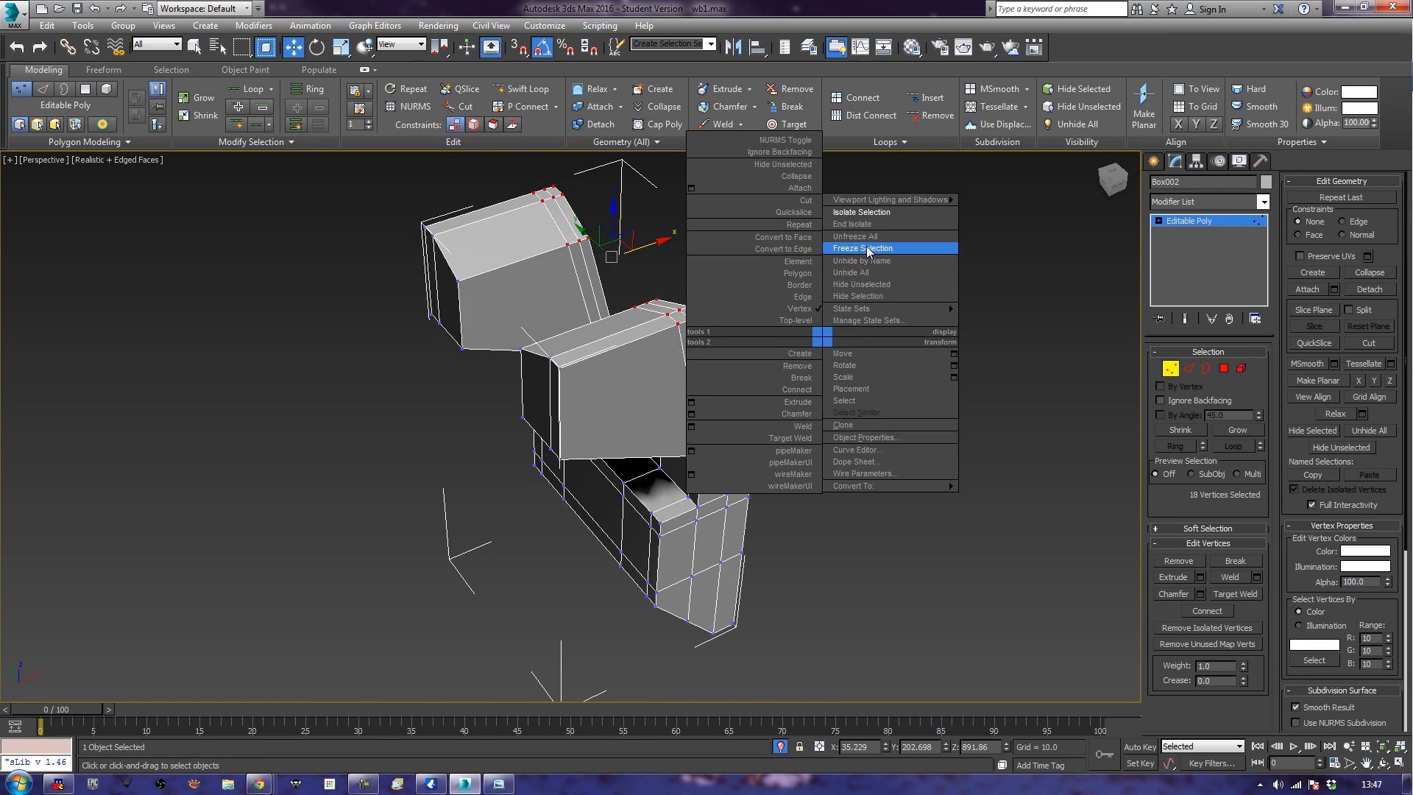
click(831, 227)
alt+middle_drag(718, 433, 709, 436)
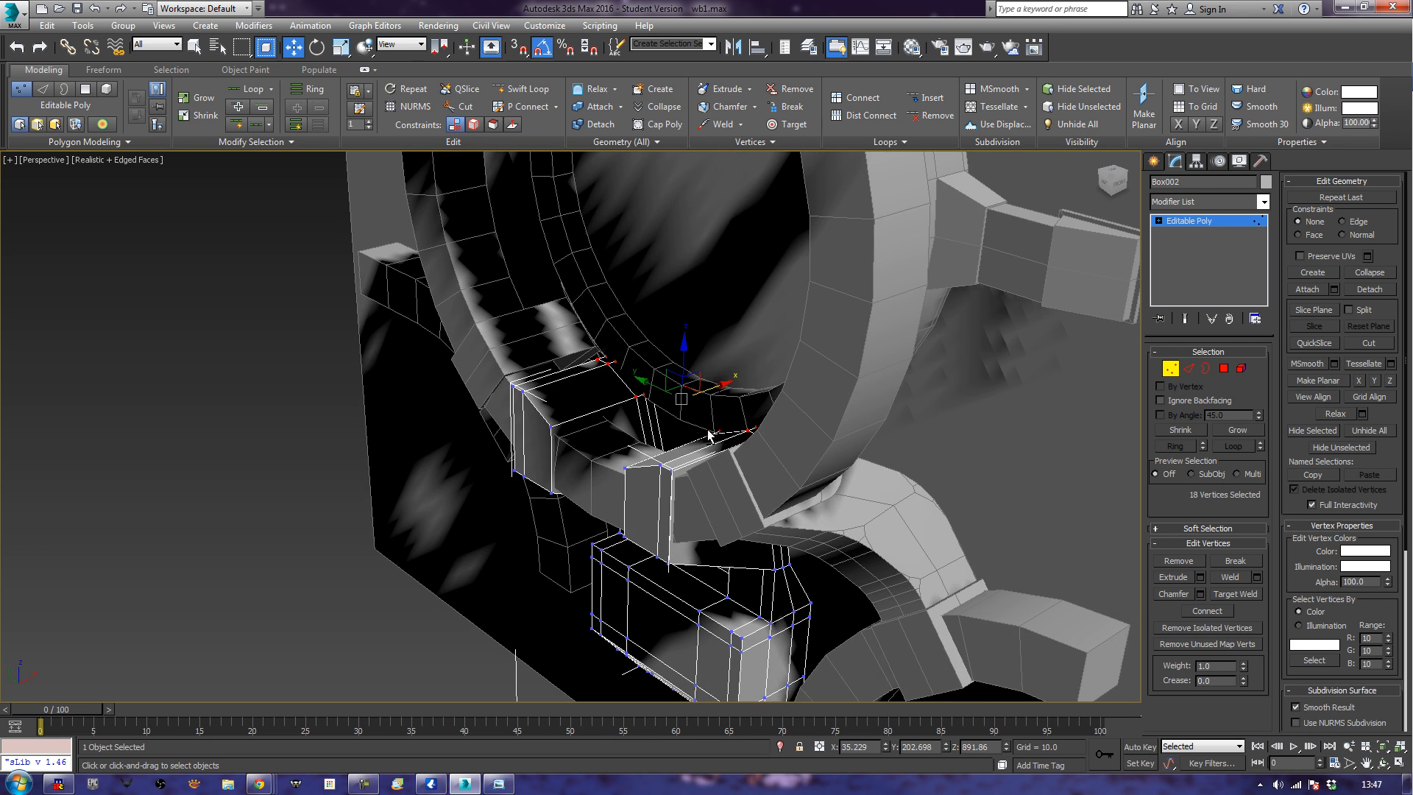
drag(721, 388, 692, 398)
click(173, 529)
alt+middle_drag(174, 529, 254, 517)
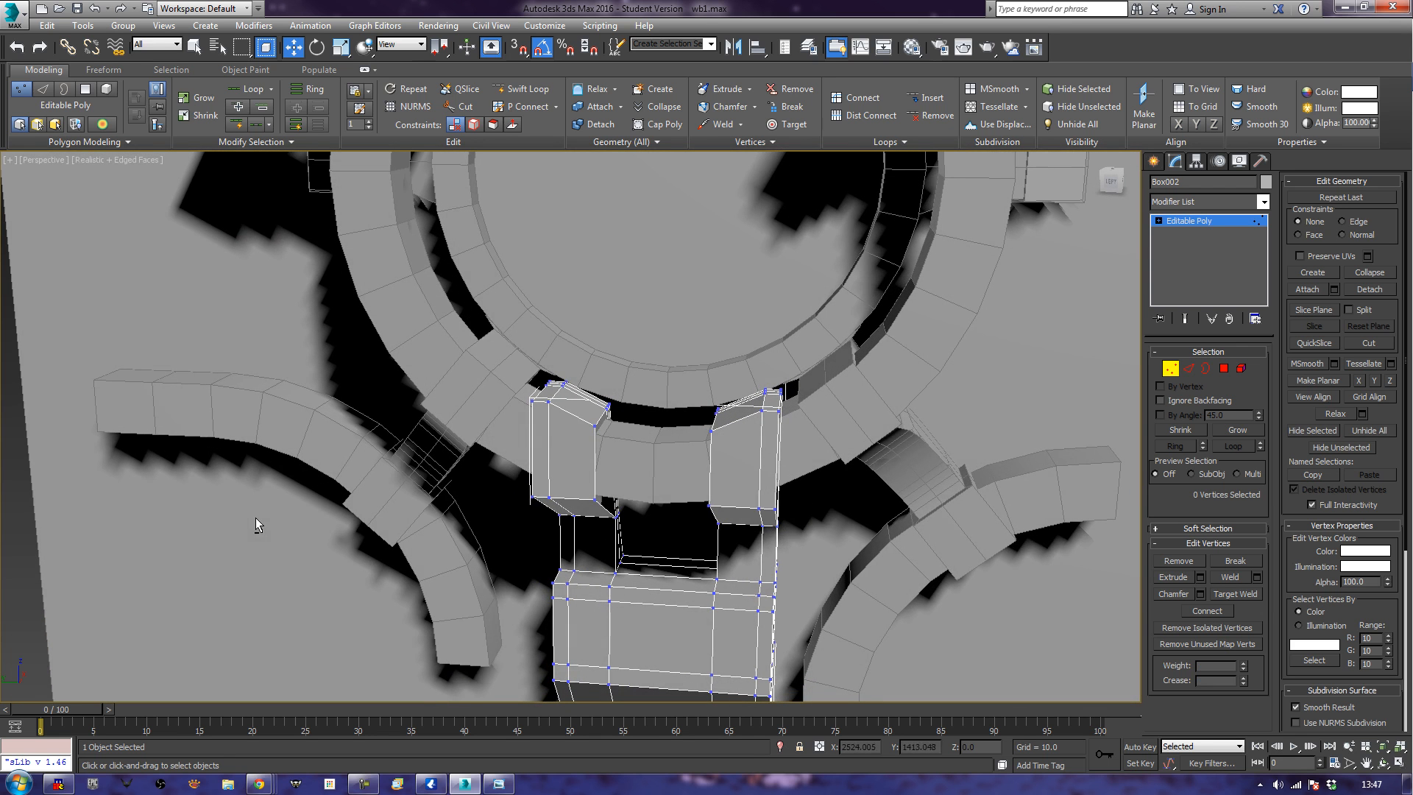
click(1170, 368)
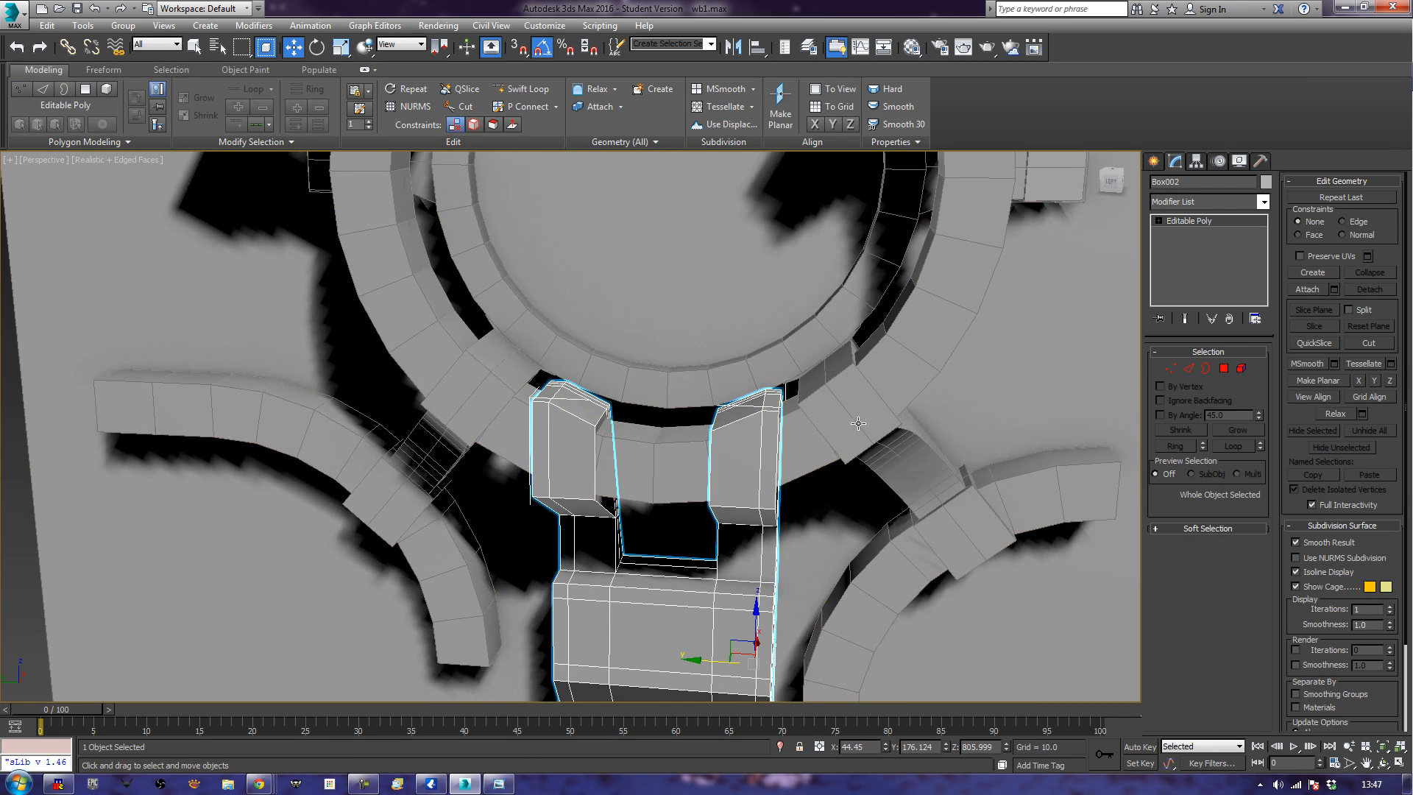
Select the four front edges where the sloped arms meet the two posts and shift them outward along X to slant the posts' fronts.
scroll(756, 495, down, 4)
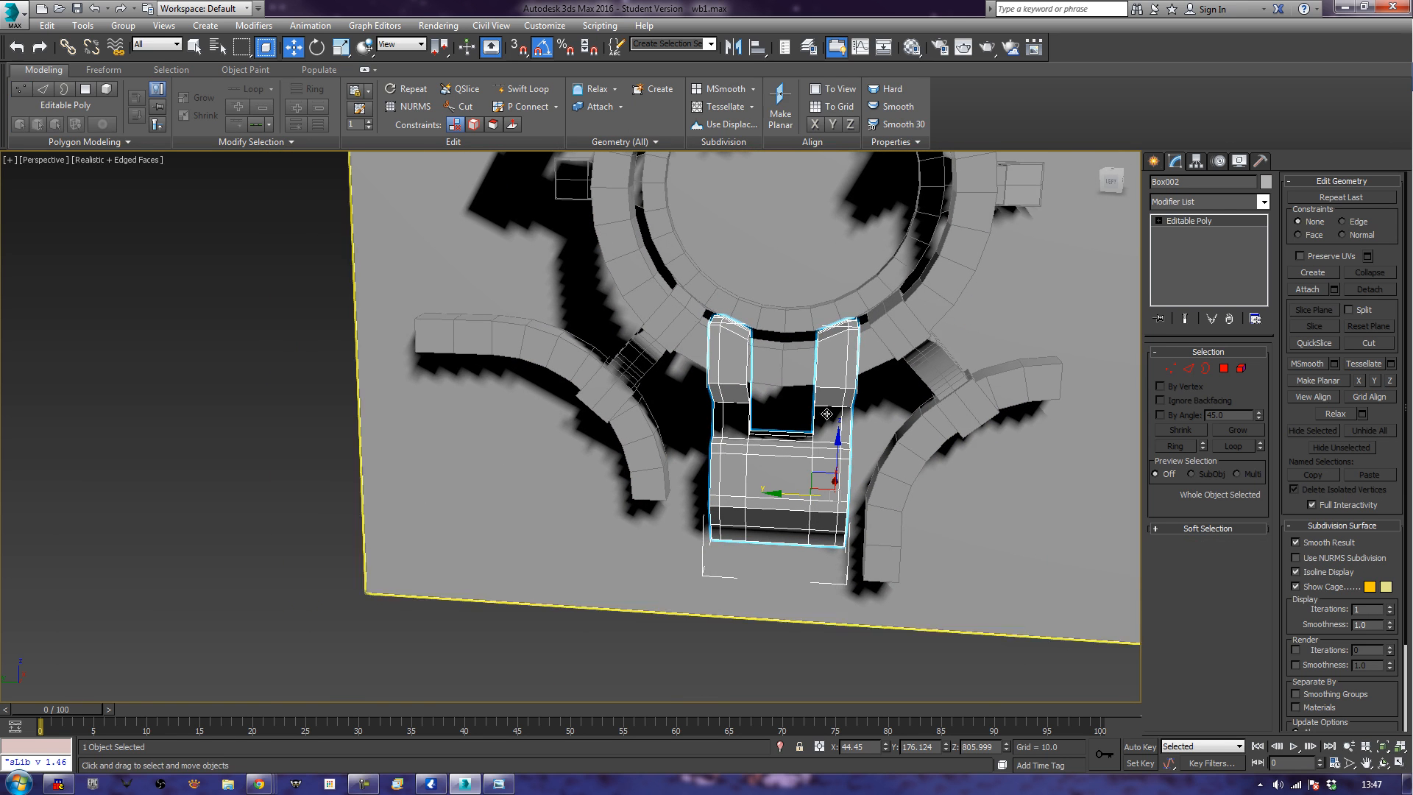
alt+middle_drag(776, 448, 731, 528)
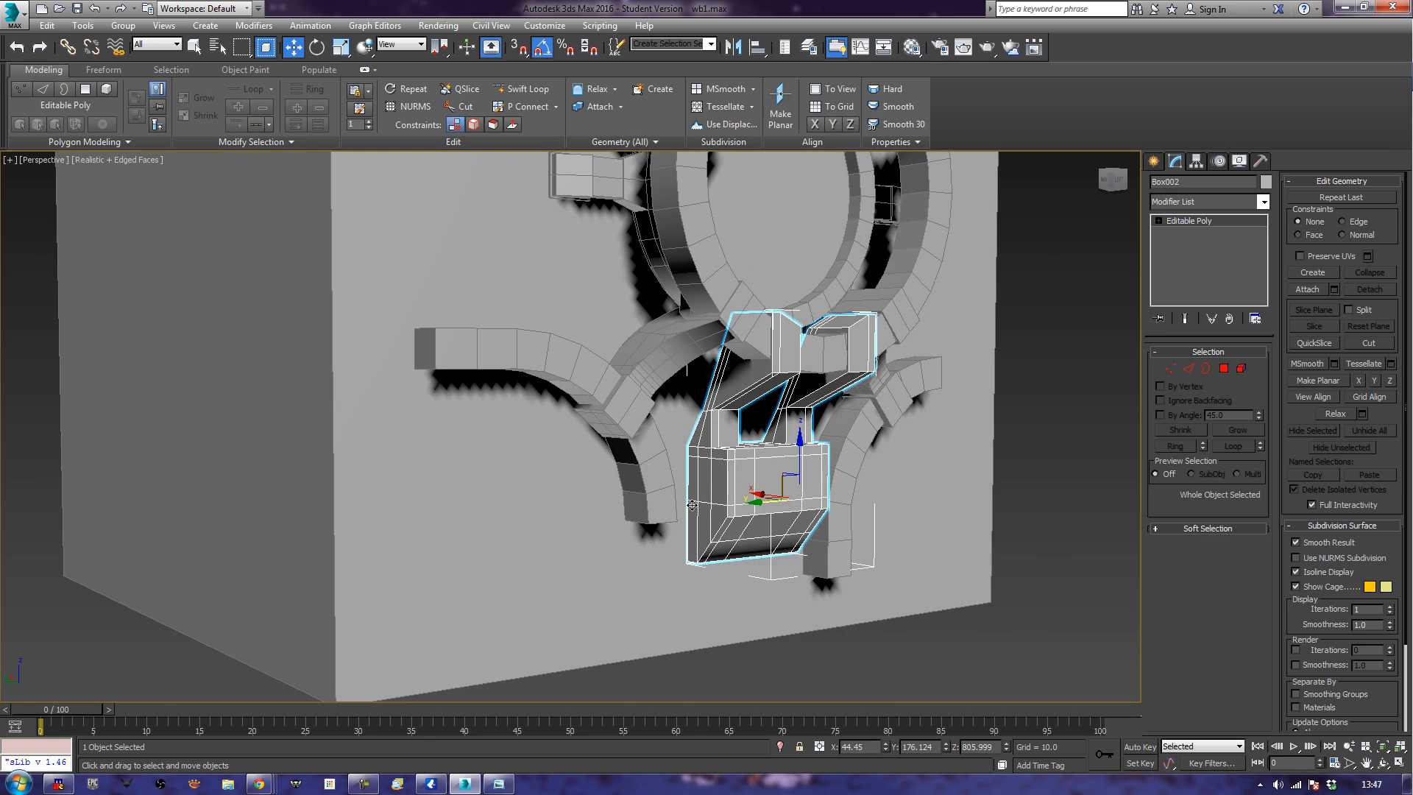
alt+middle_drag(884, 500, 854, 503)
scroll(856, 502, up, 3)
alt+middle_drag(611, 357, 714, 411)
scroll(714, 411, up, 3)
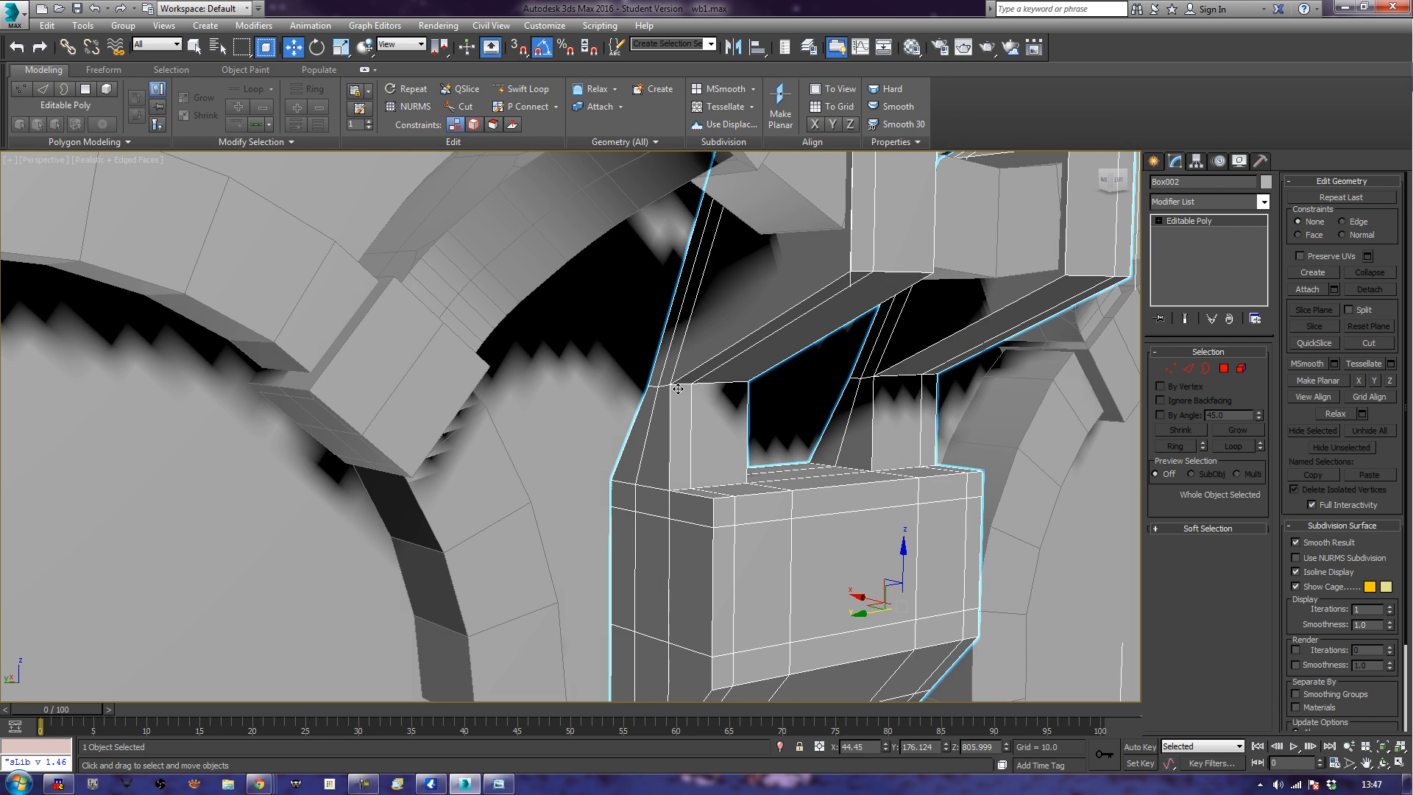
click(1186, 369)
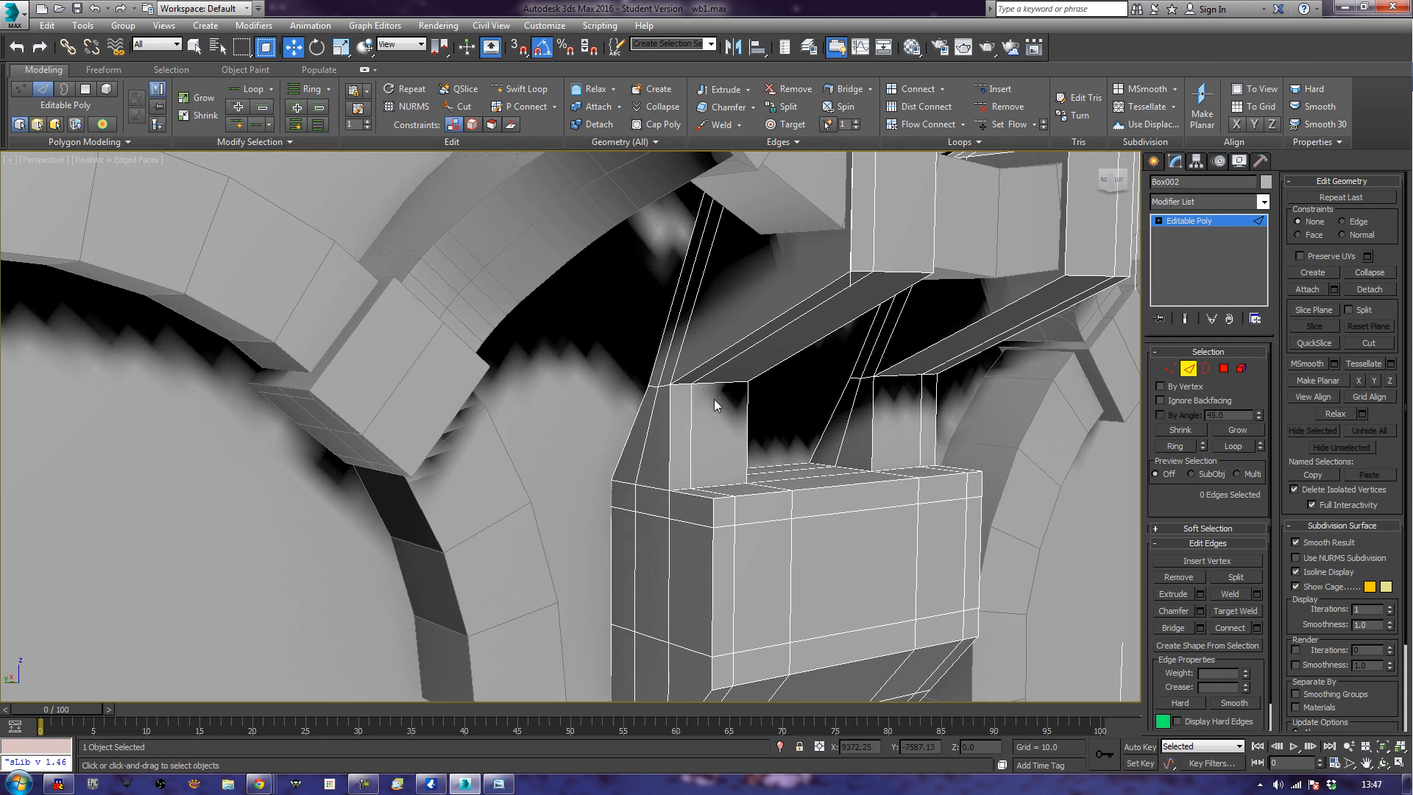
click(681, 382)
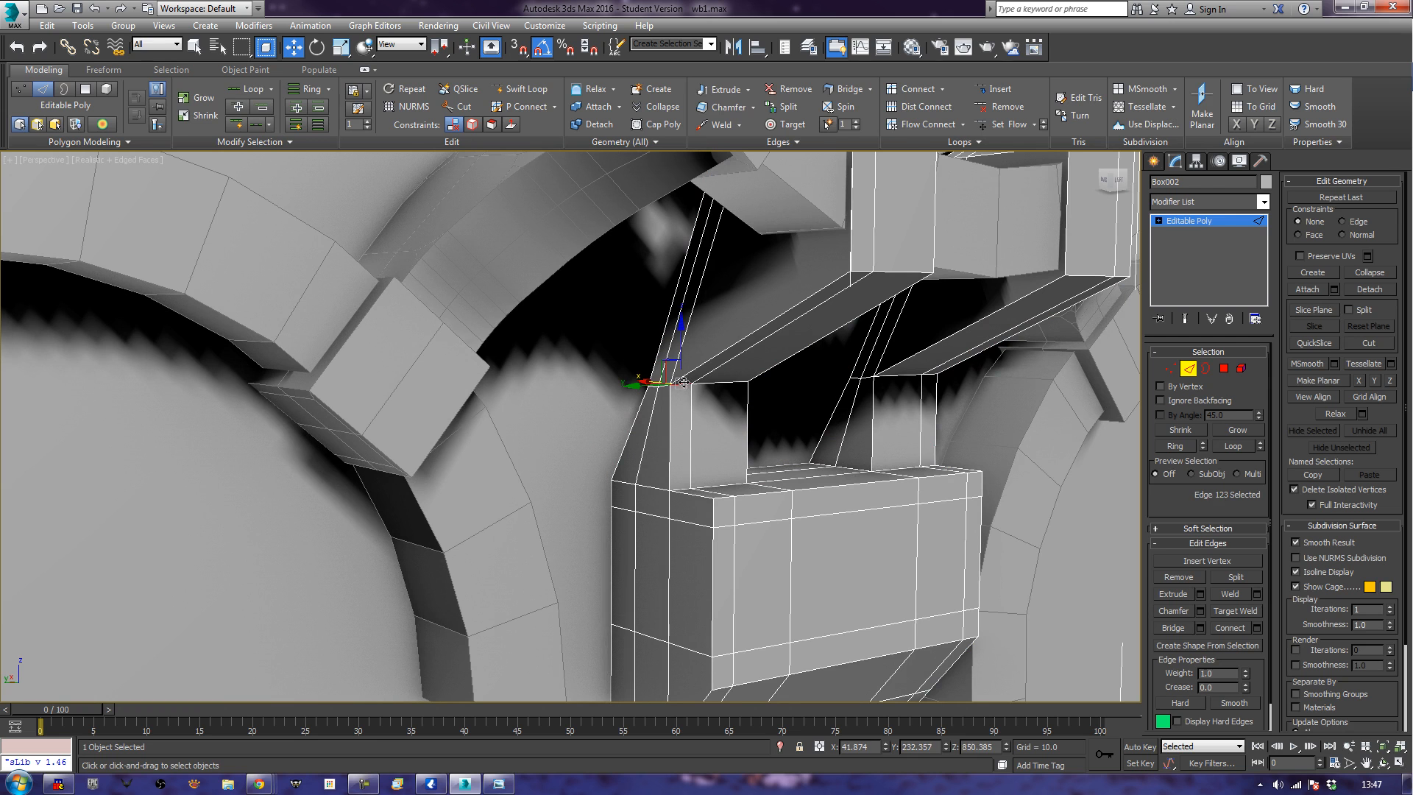
ctrl+click(708, 385)
ctrl+click(932, 375)
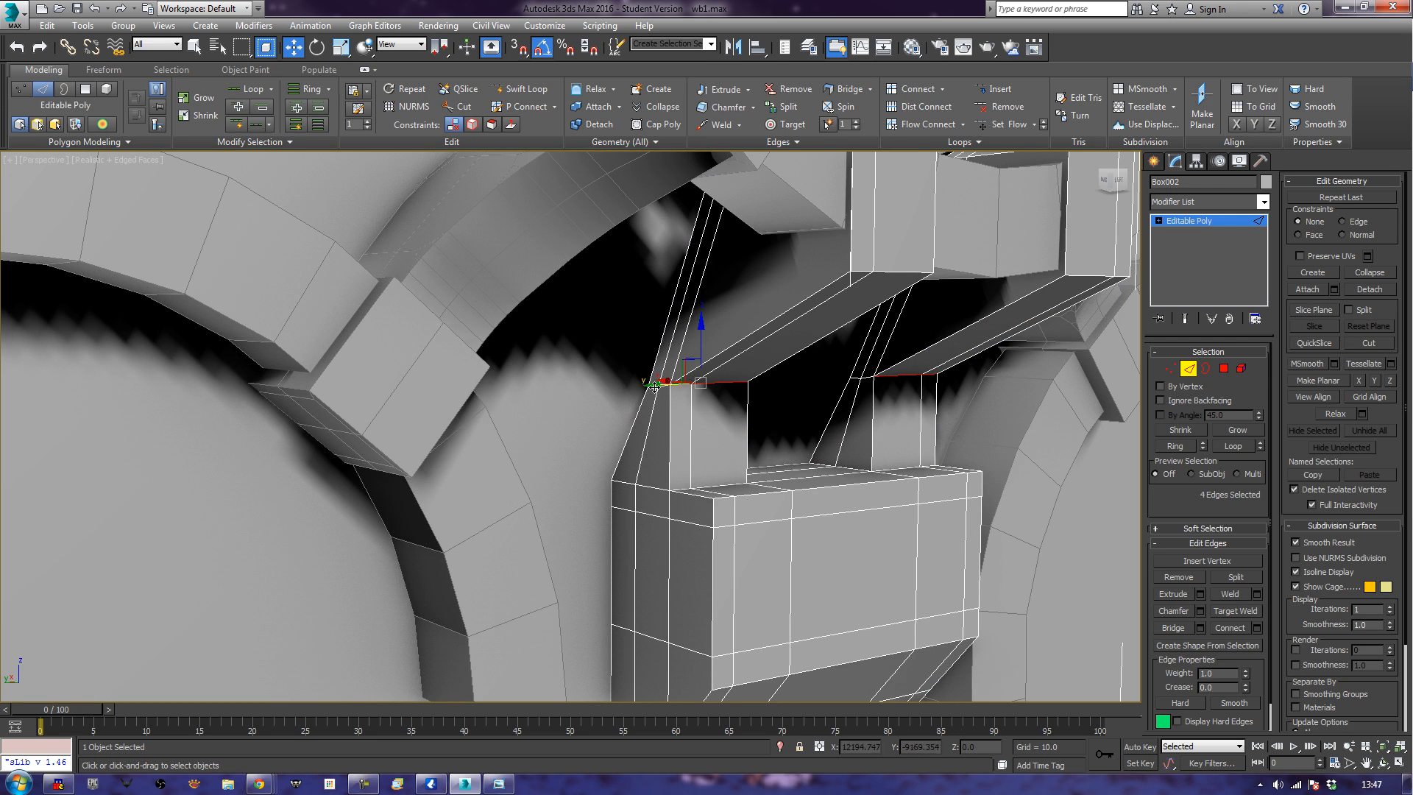
alt+middle_drag(653, 396, 683, 405)
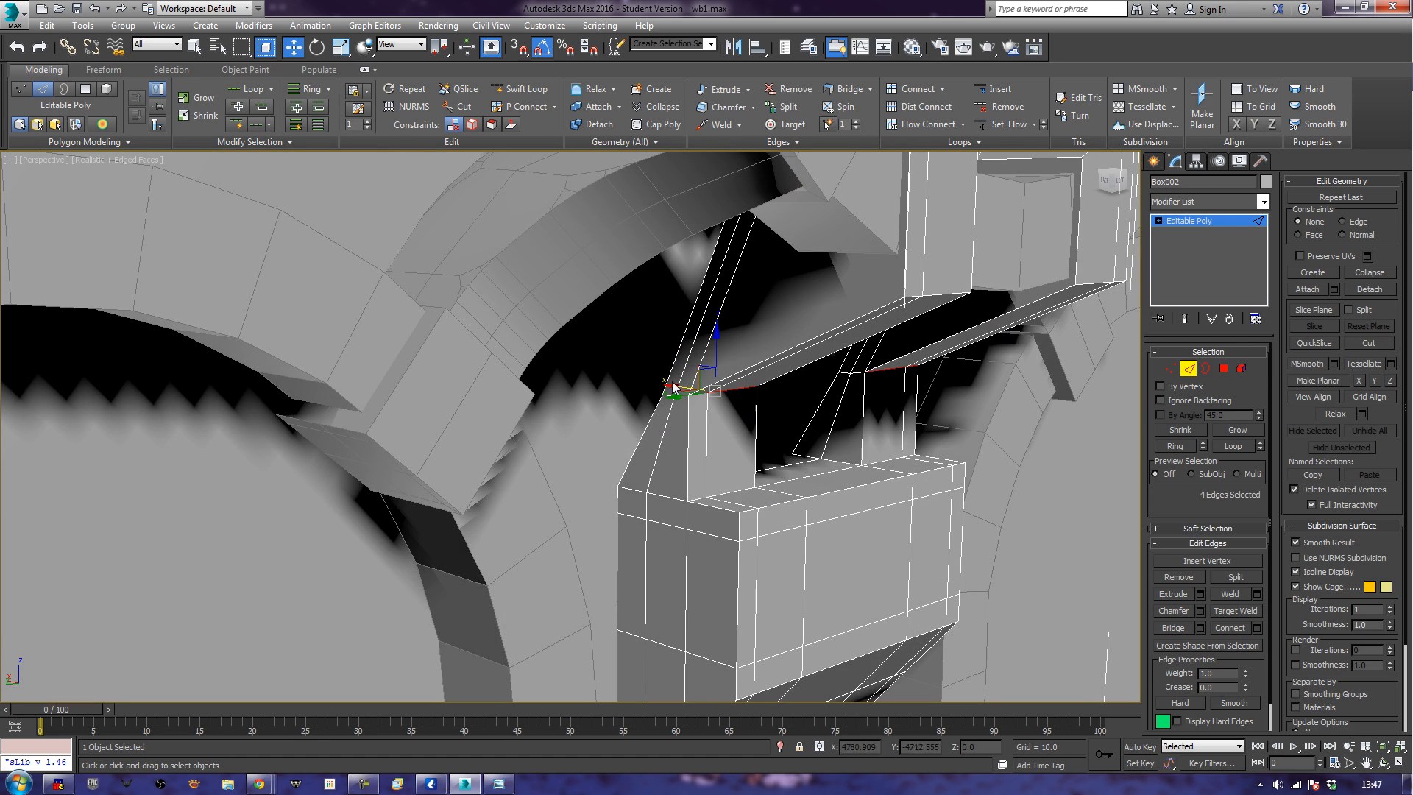
drag(673, 385, 715, 398)
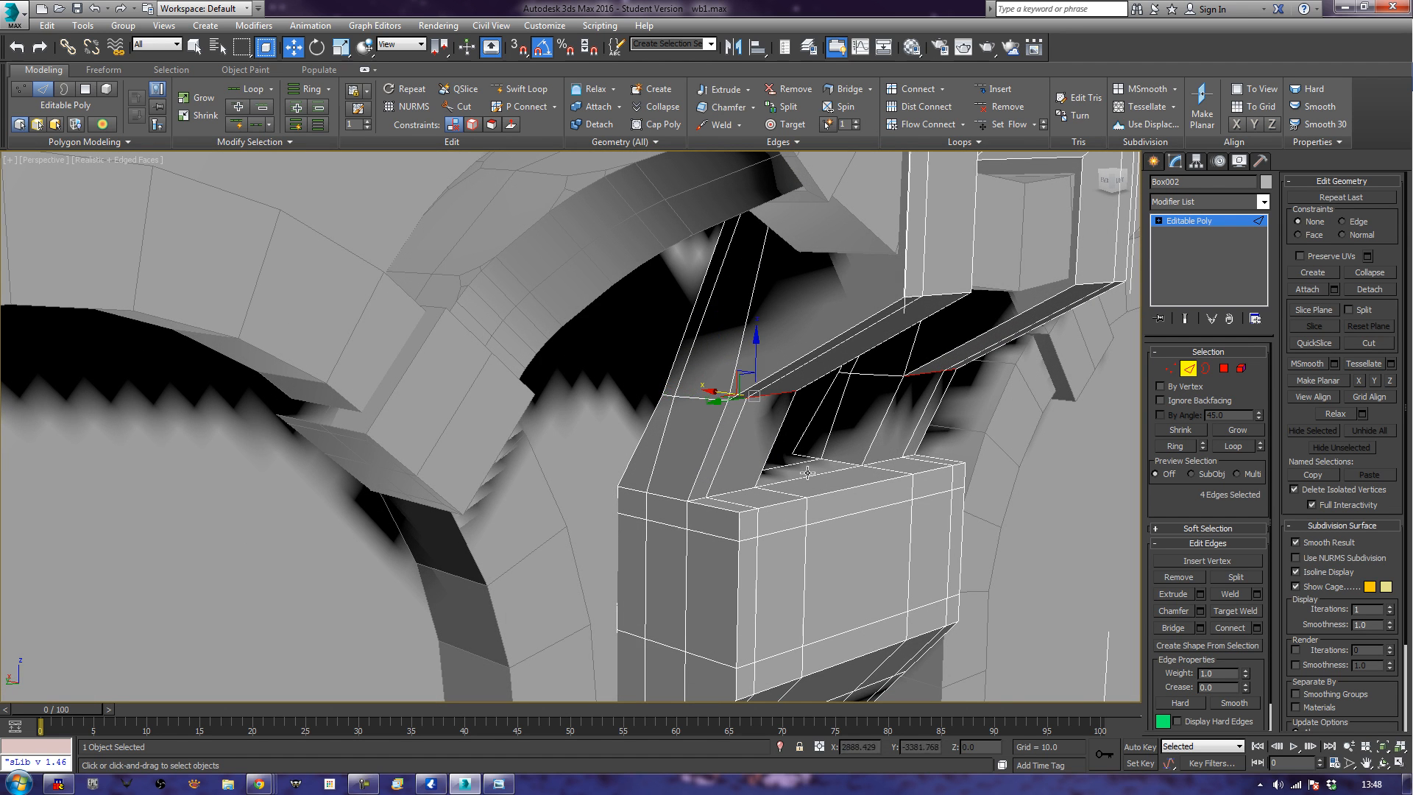
Chamfer the four selected edges into a multi-segment rounded bend between each post and its sloped arm.
alt+middle_drag(776, 435, 779, 442)
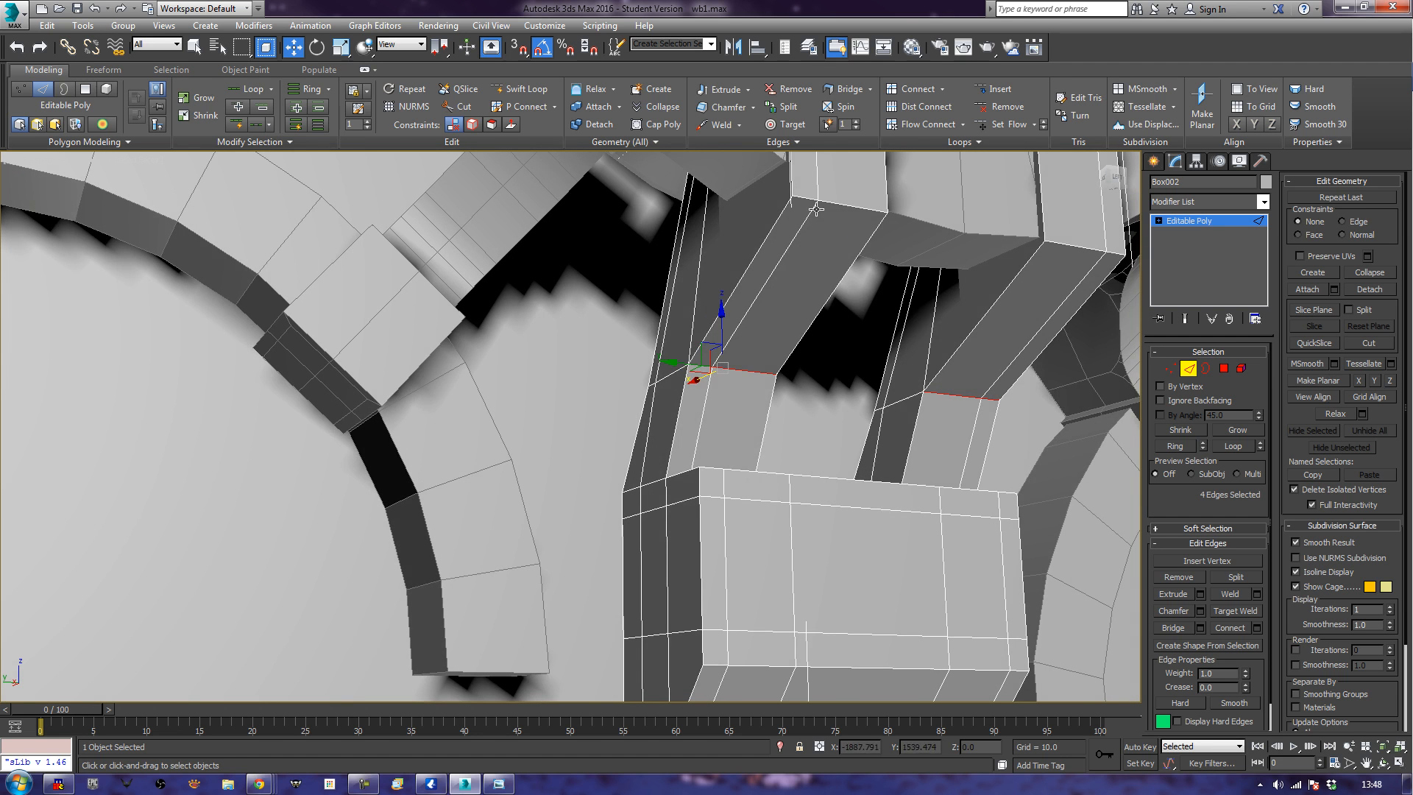
alt+middle_drag(766, 314, 790, 265)
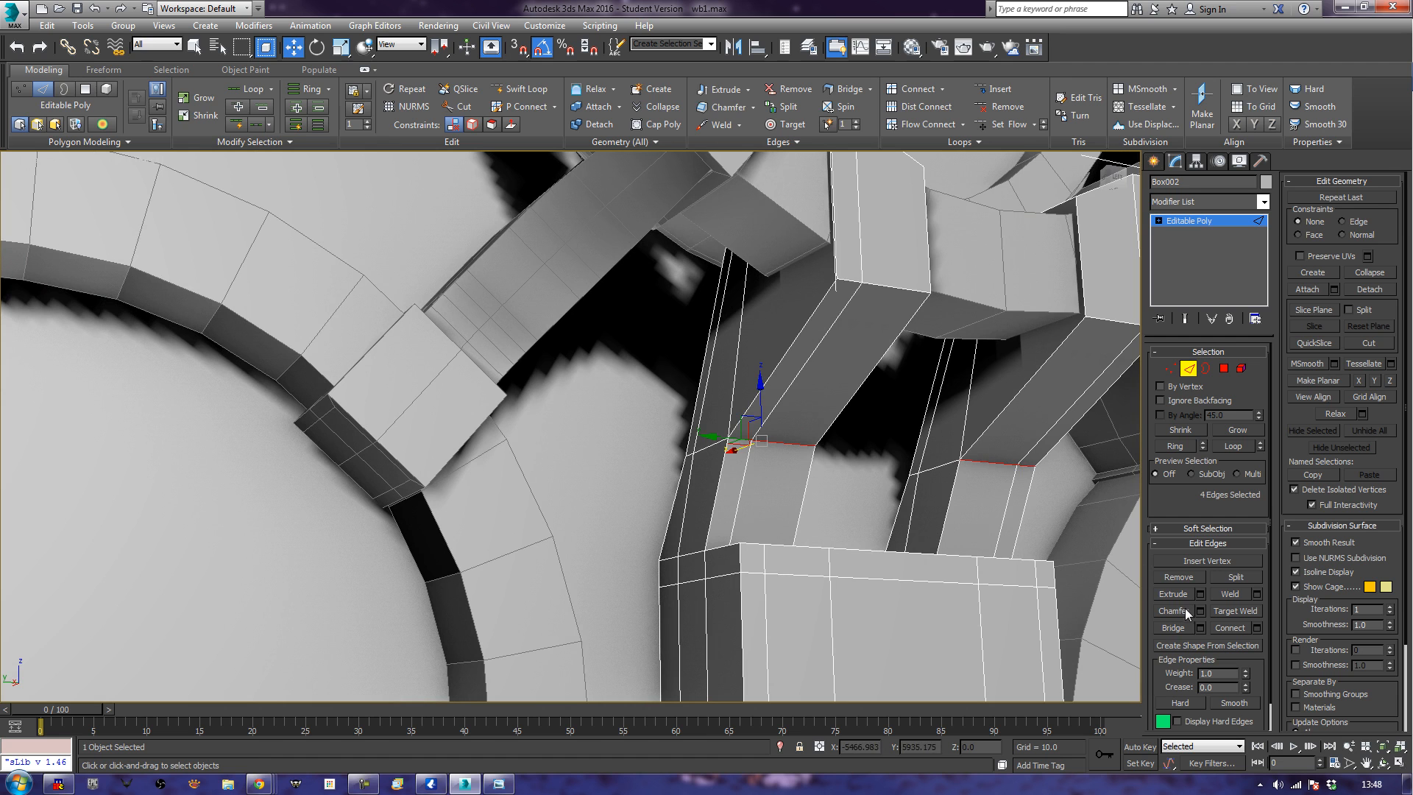
click(1185, 612)
drag(742, 439, 767, 410)
drag(798, 405, 805, 407)
click(598, 432)
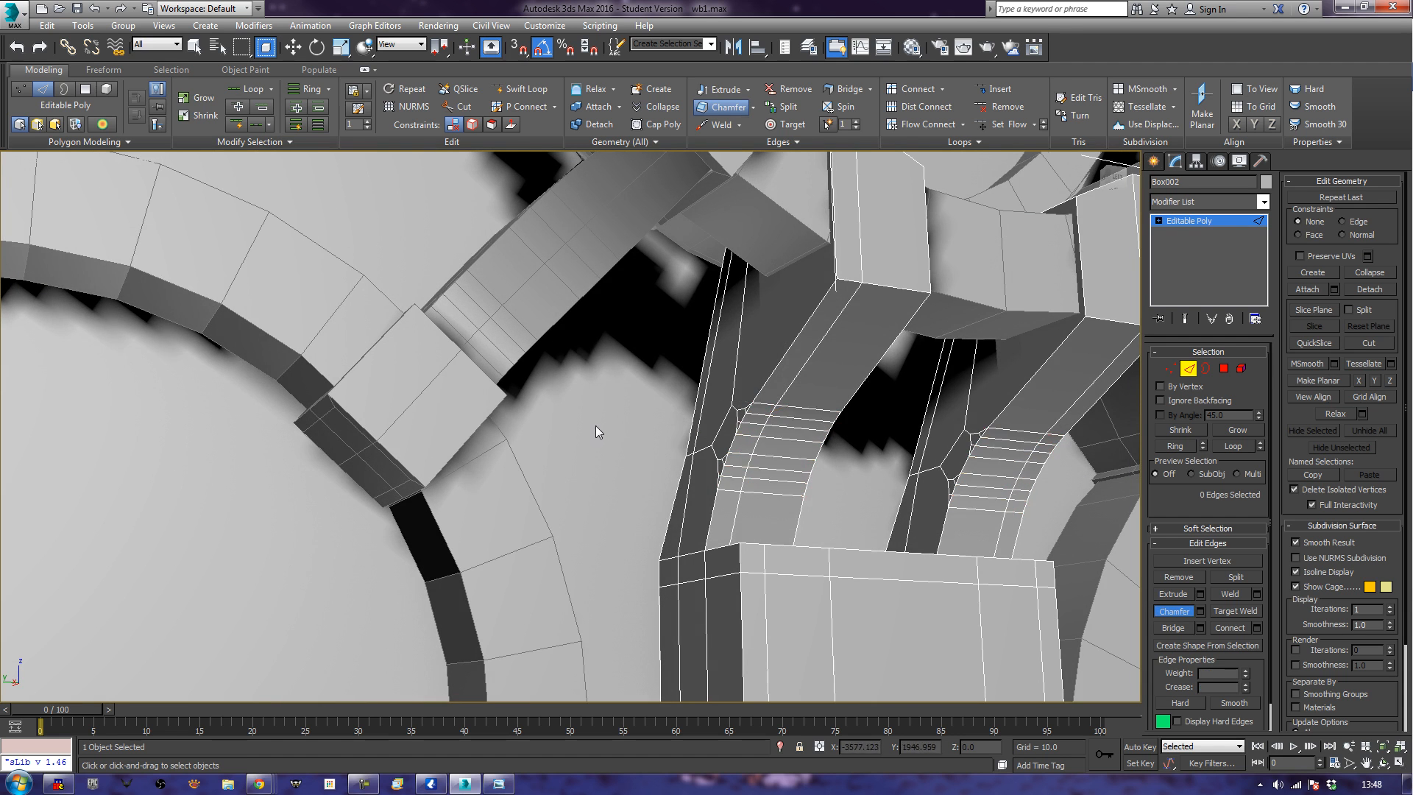
Leave edge editing, deselect the mounting block and examine the ring assembly on the large box from an angled view.
scroll(598, 432, down, 5)
alt+middle_drag(625, 432, 633, 477)
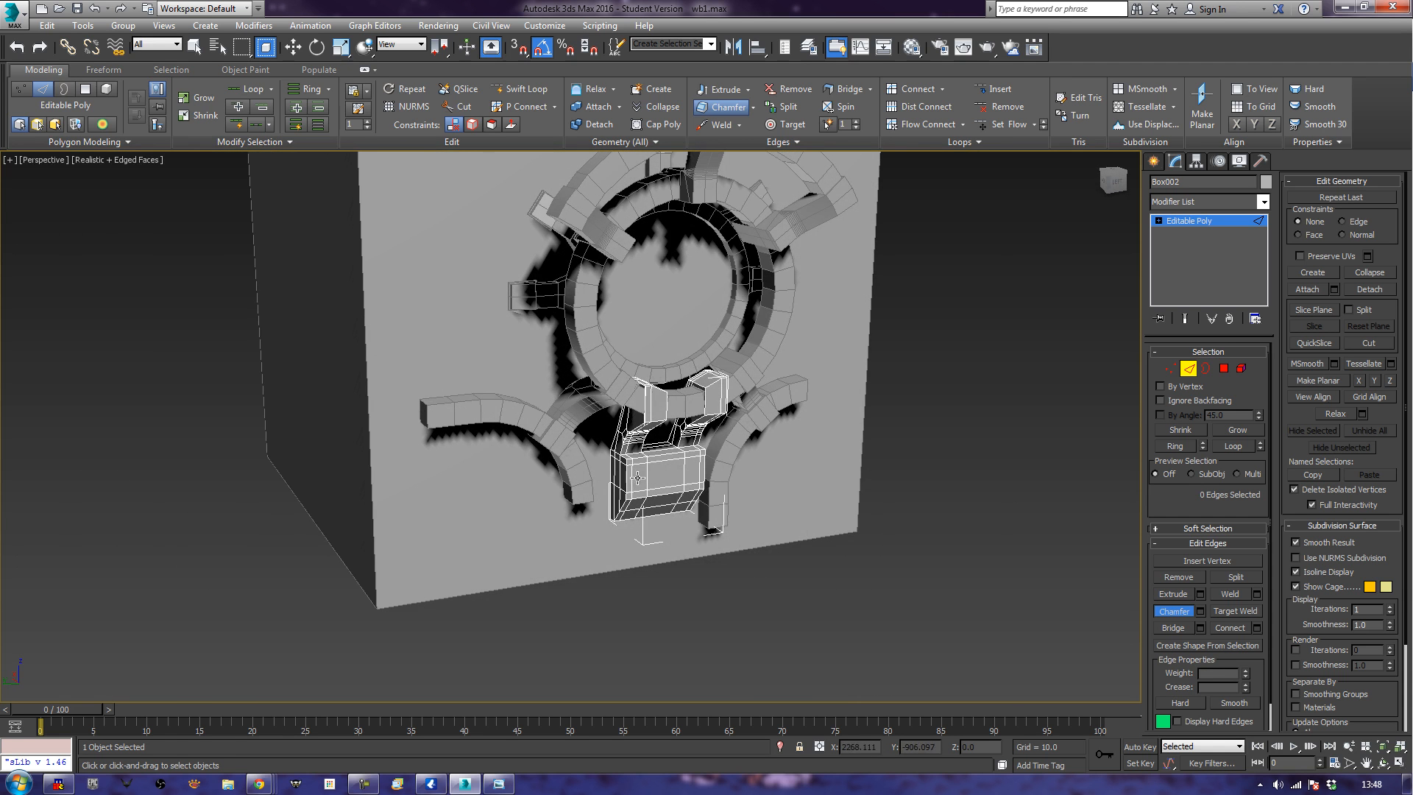
click(1188, 368)
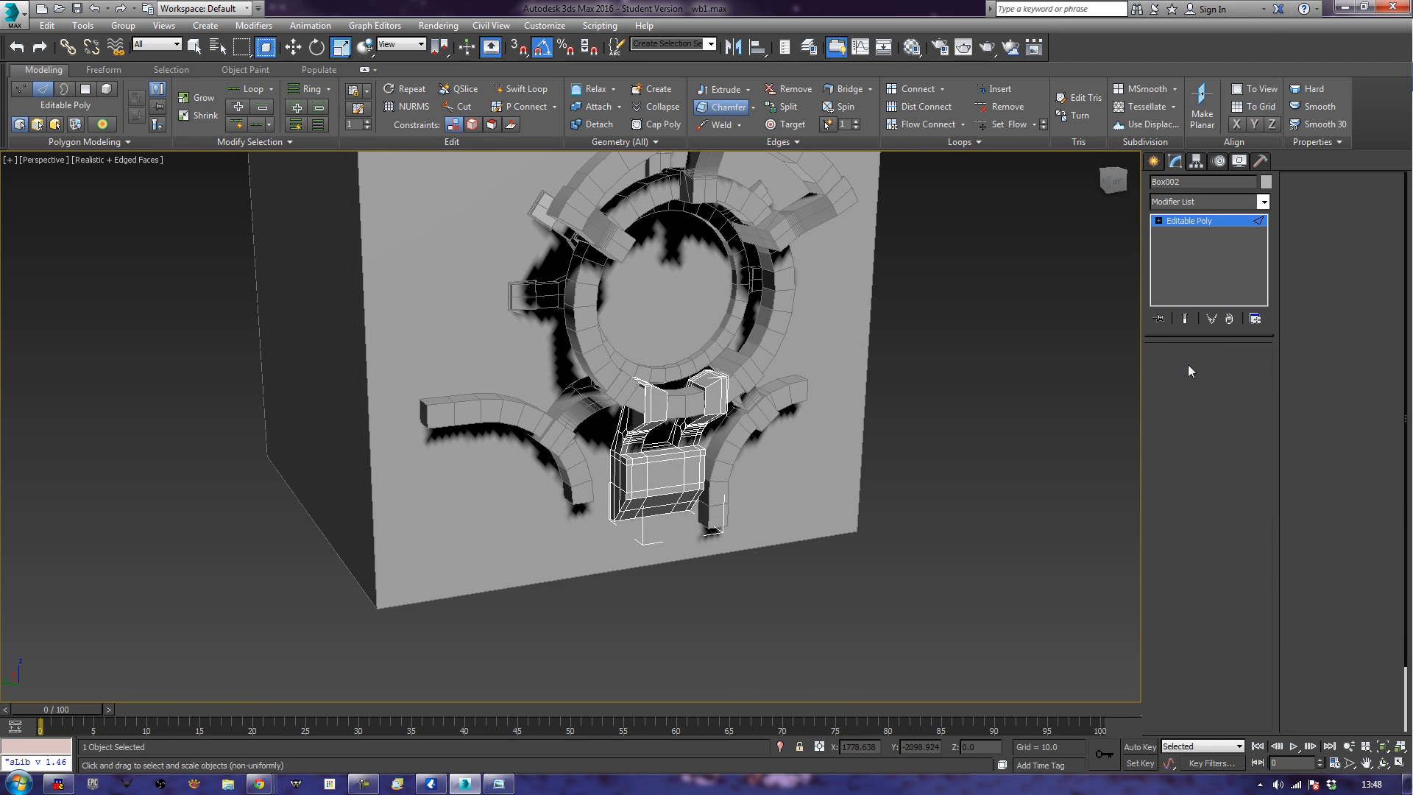
click(928, 405)
key(r)
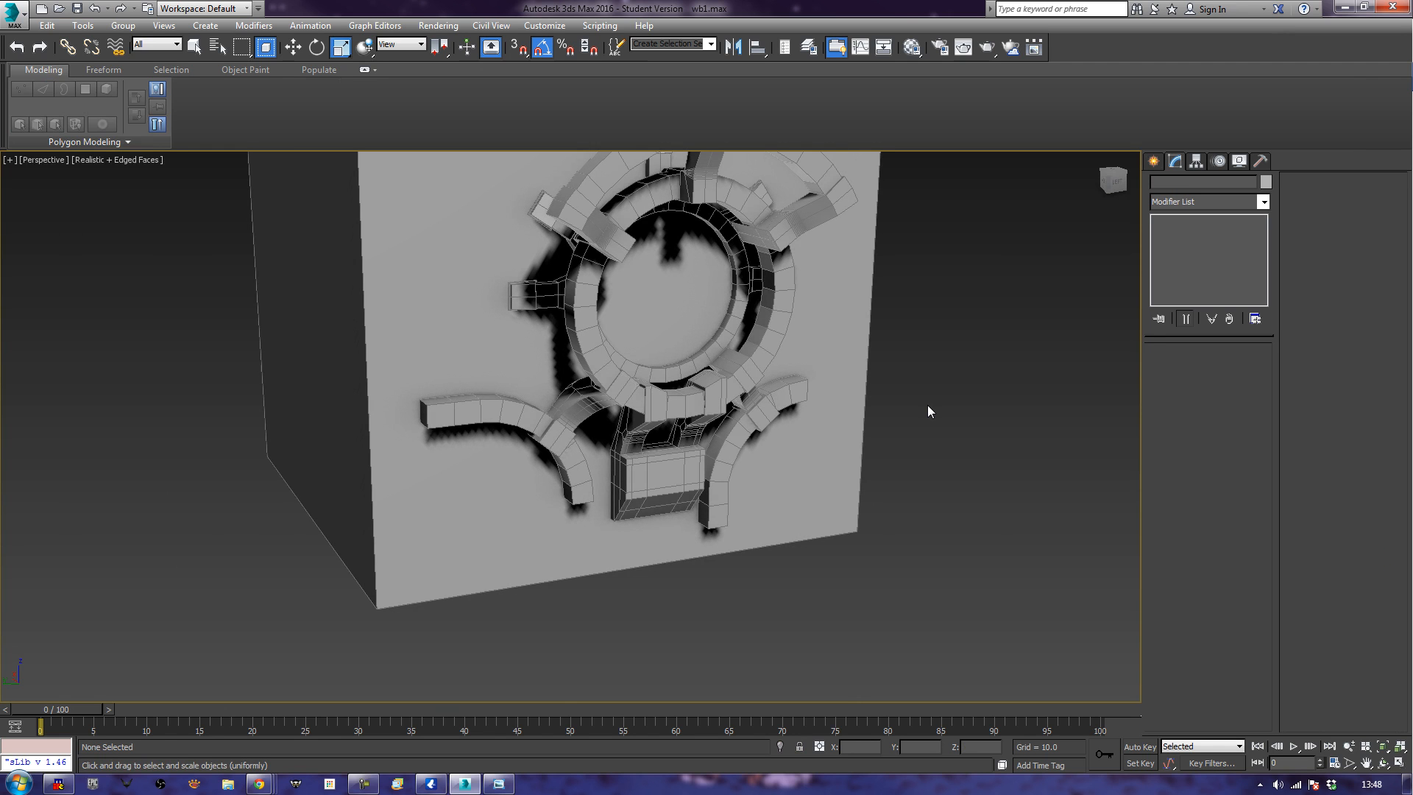
key(shift+z)
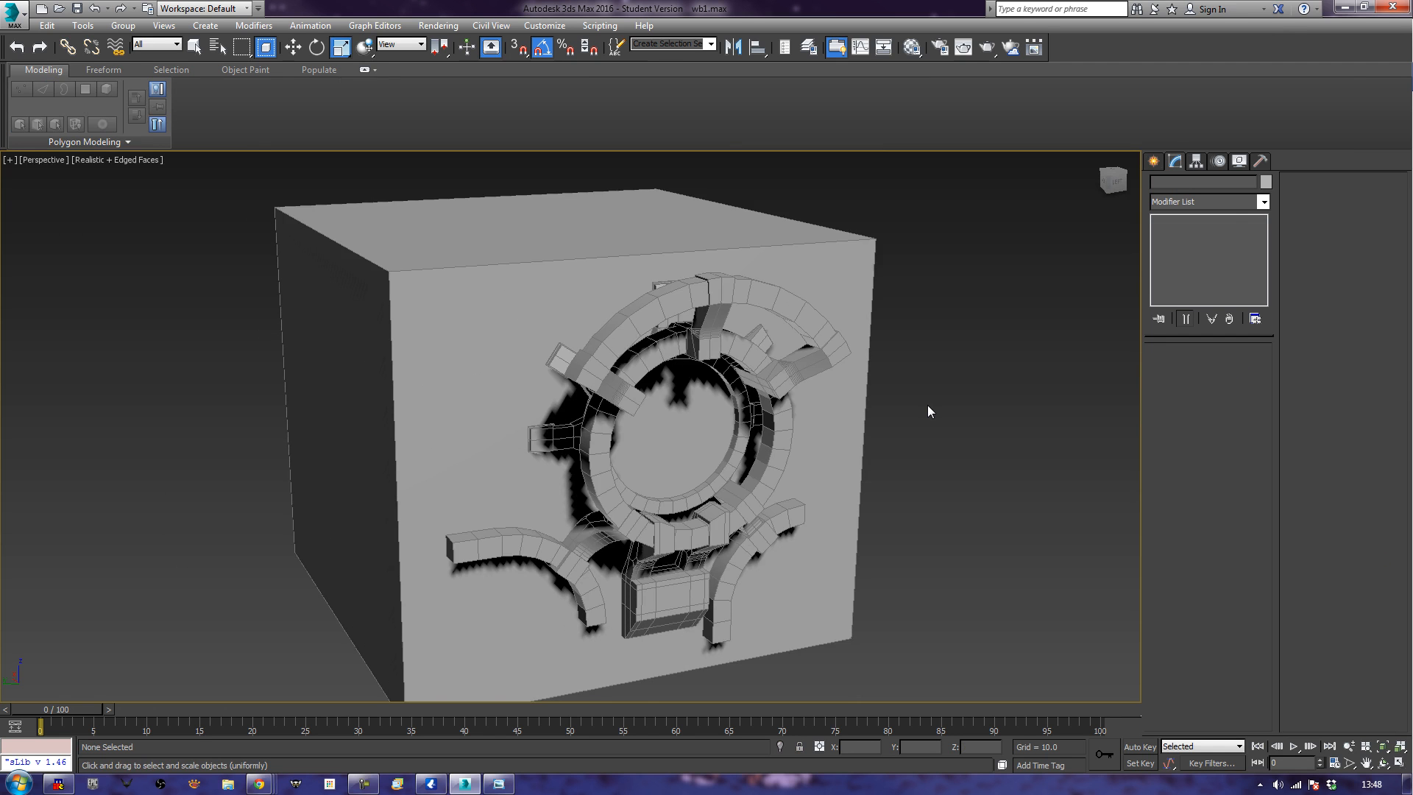
key(shift+z)
key(shift+z)
key(shift+z)
alt+middle_drag(911, 452, 966, 407)
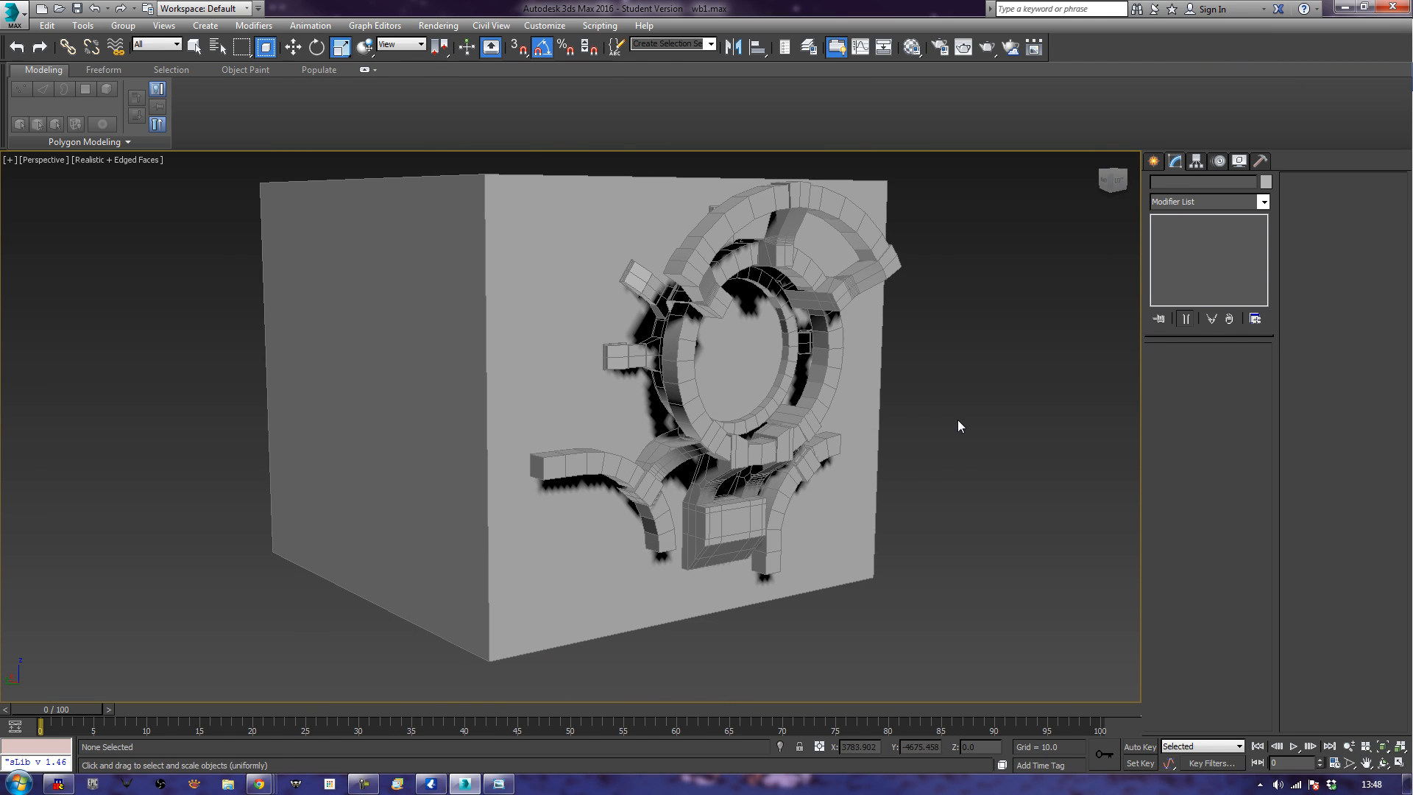
Unhide all objects and examine the complete legged model with the large box on top.
right_click(957, 421)
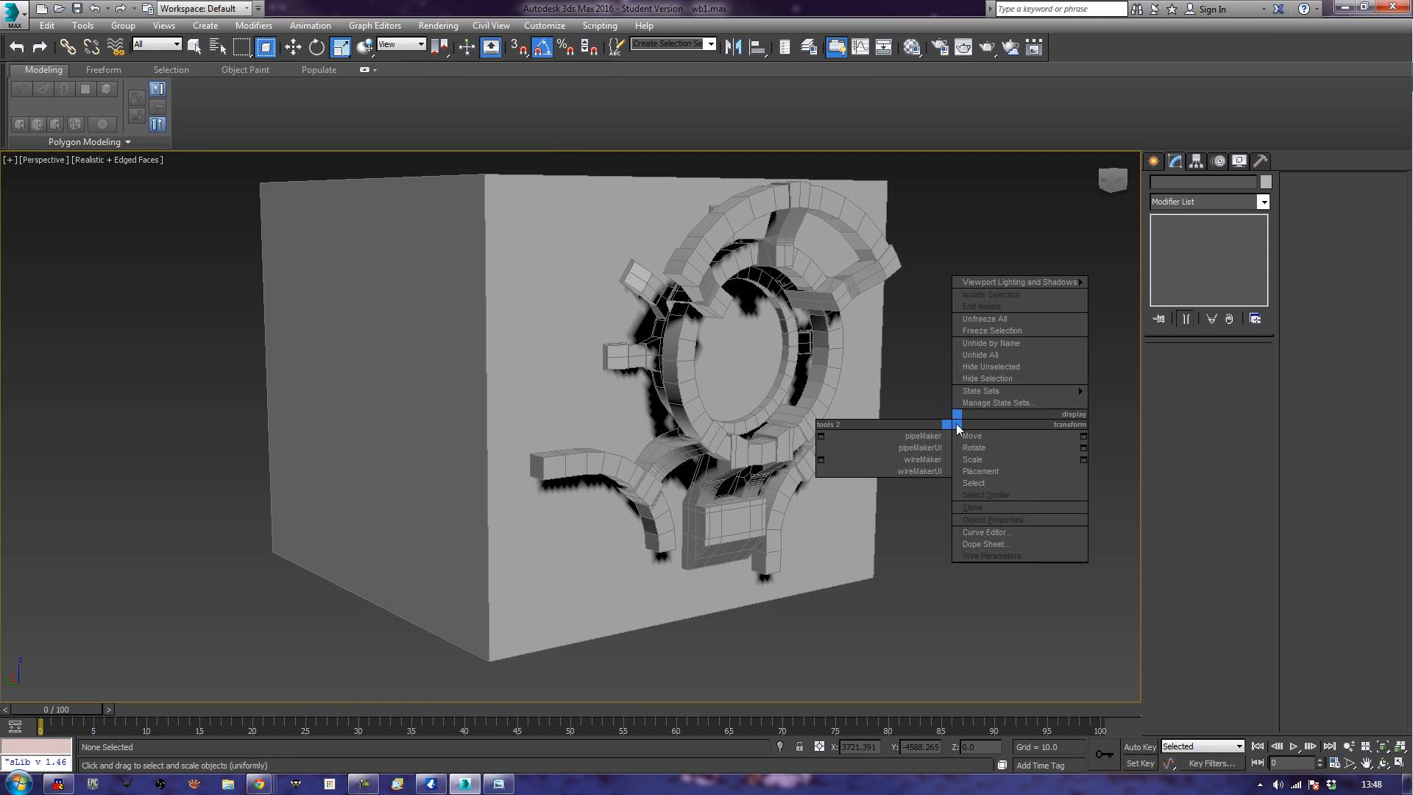
click(1018, 355)
key(z)
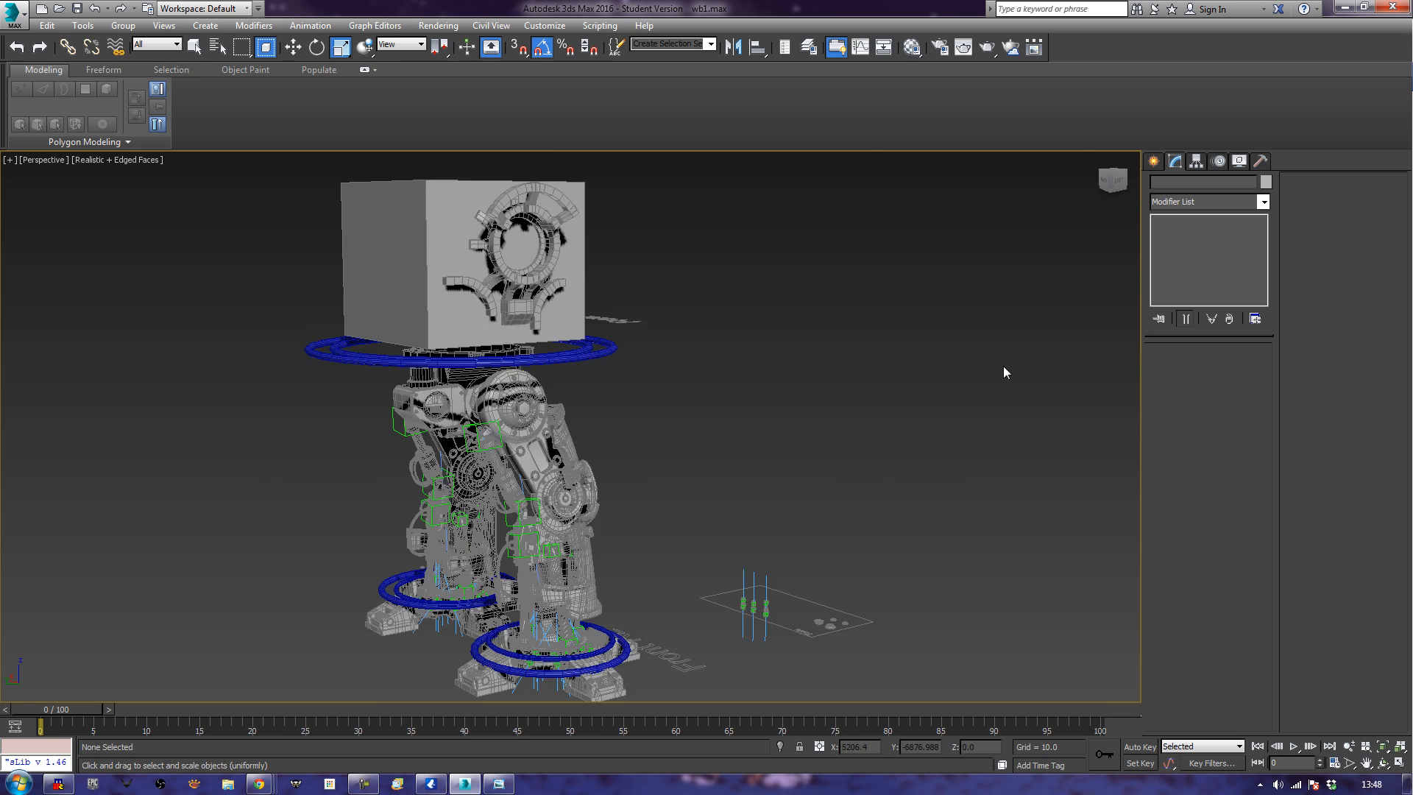
alt+middle_drag(982, 387, 855, 397)
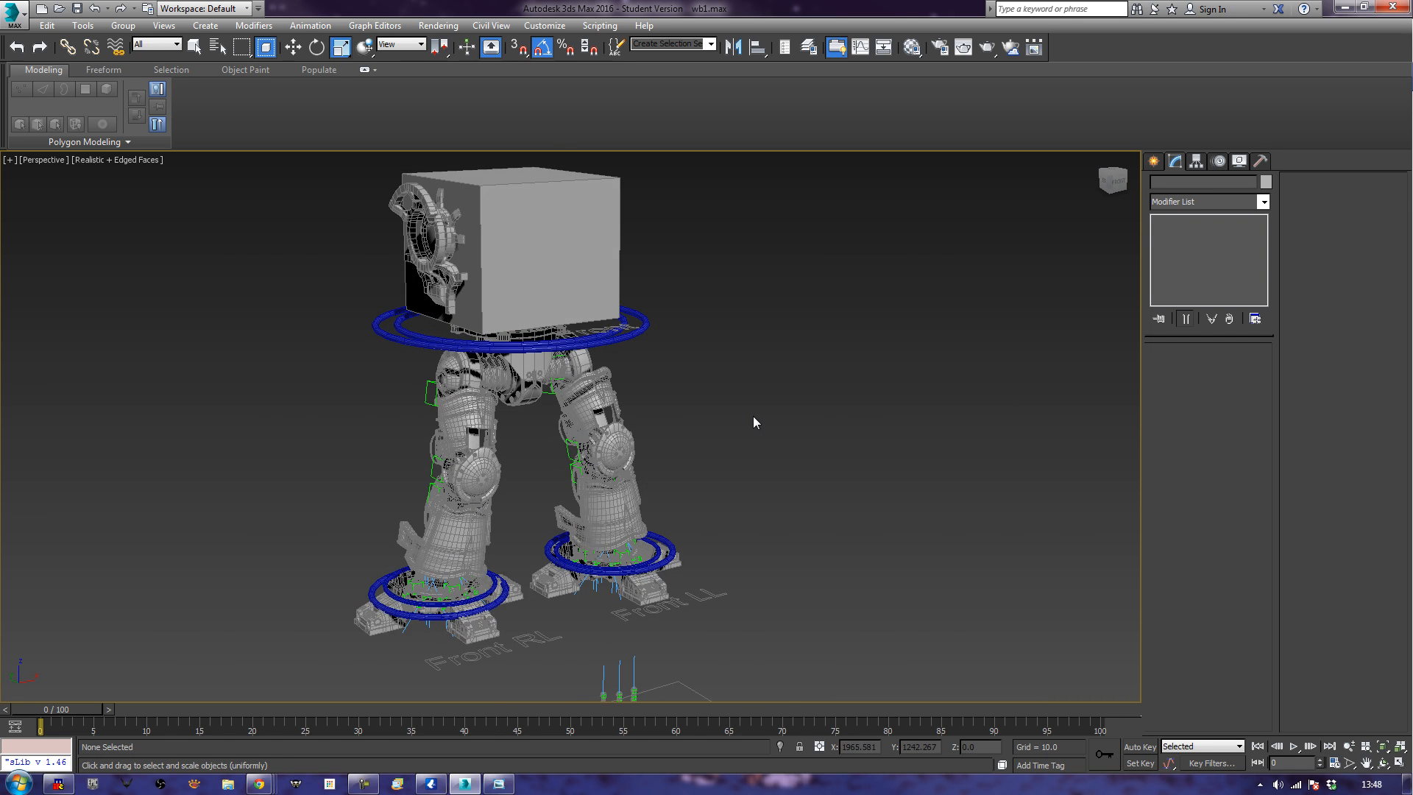